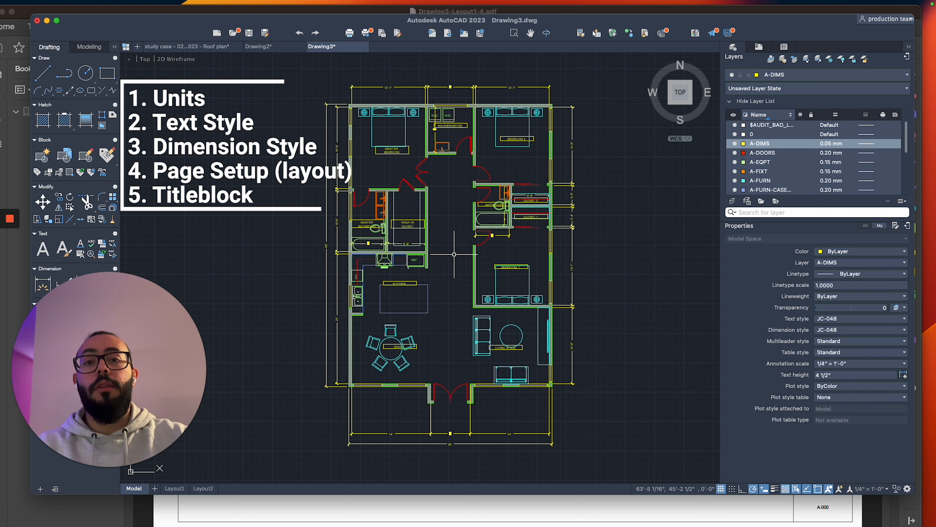
Examine the finished floor plans on Layout1, then the floor plan and the reference block sheets in model space.
click(175, 489)
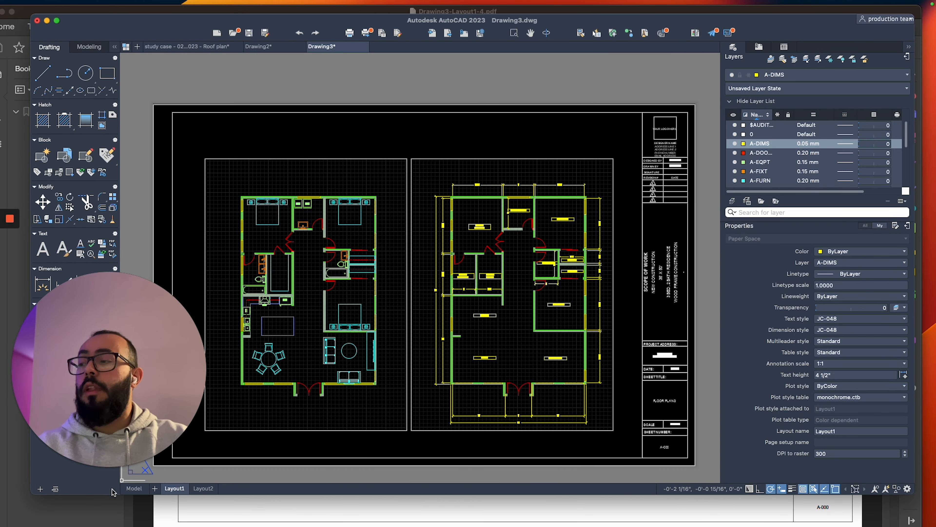
click(134, 488)
scroll(369, 332, down, 5)
scroll(445, 377, up, 2)
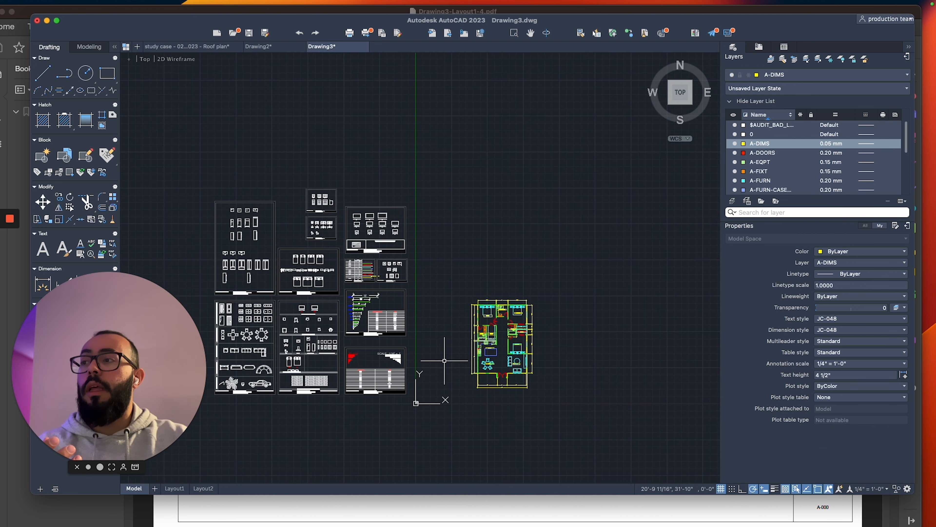
scroll(369, 351, up, 4)
scroll(344, 325, down, 2)
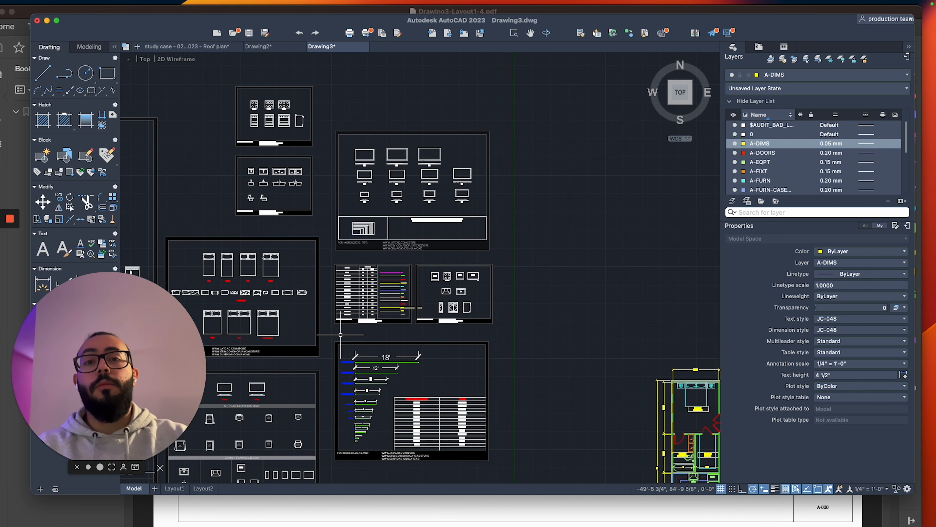
scroll(454, 330, up, 2)
scroll(454, 330, down, 3)
scroll(443, 286, up, 1)
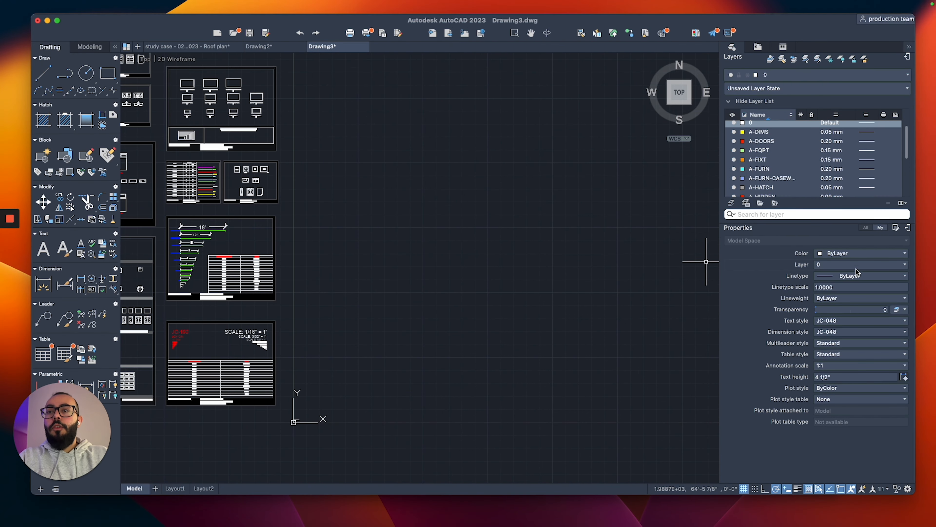
Make A-WALLS the current layer for the new floor plan.
click(859, 265)
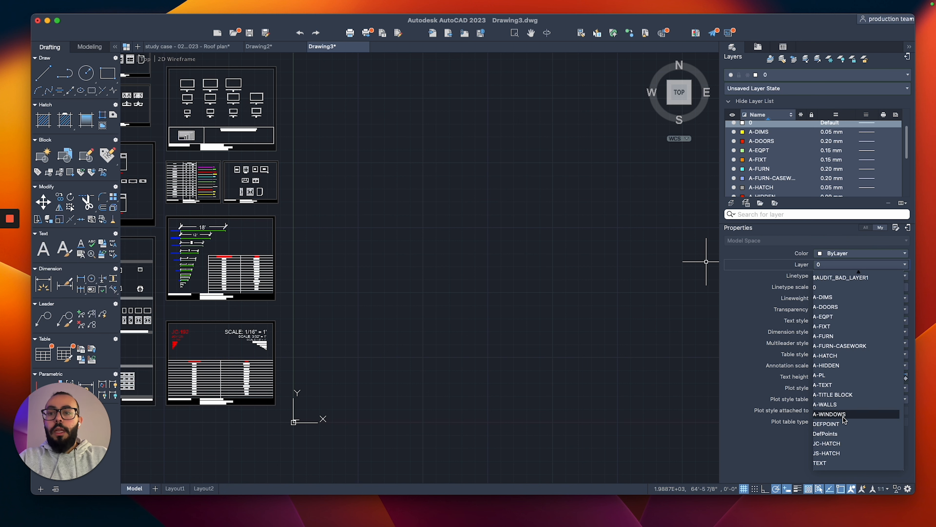
click(829, 404)
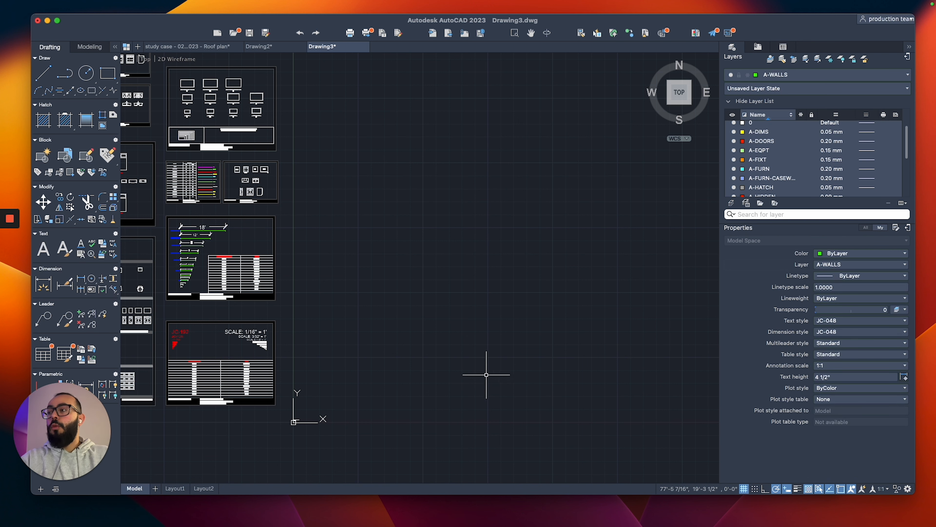
middle_drag(487, 372, 459, 360)
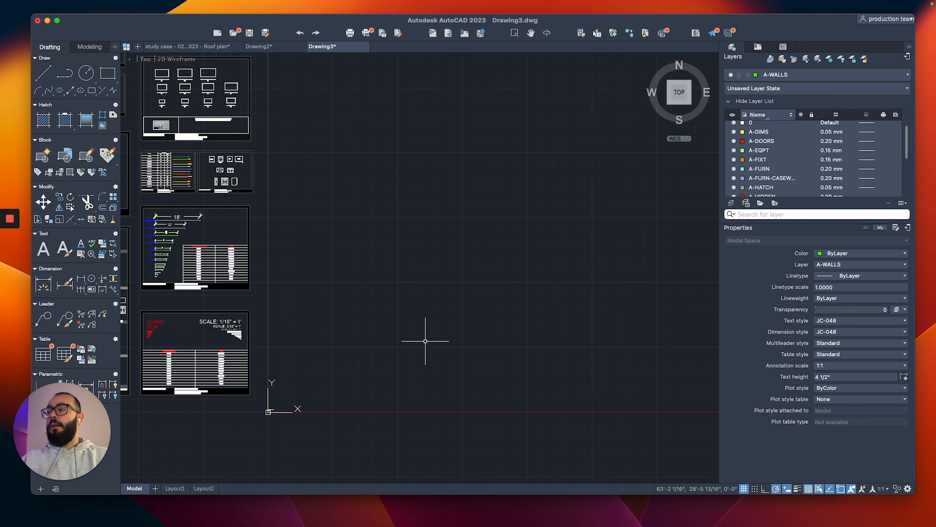
Start the building outline as a polyline in the empty area beside the block sheets, with a 36' horizontal bottom edge.
text(pl)
key(Return)
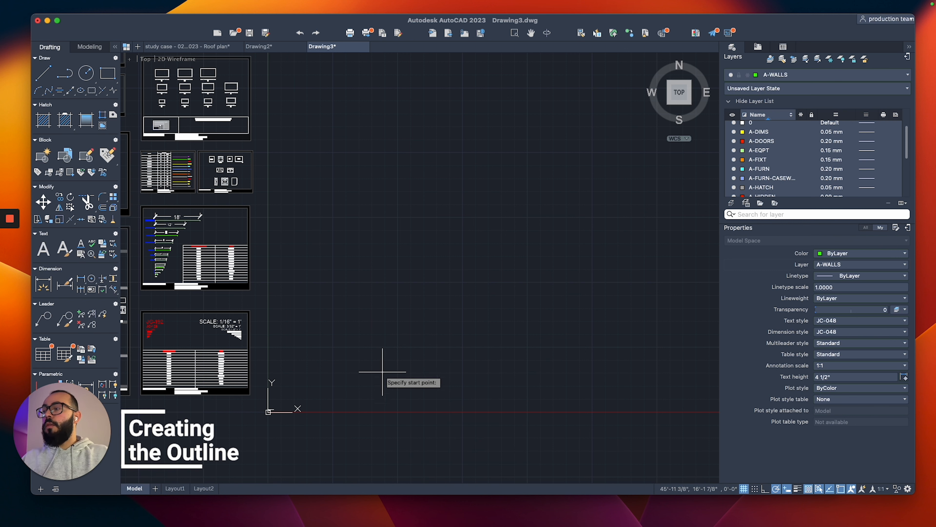
click(380, 357)
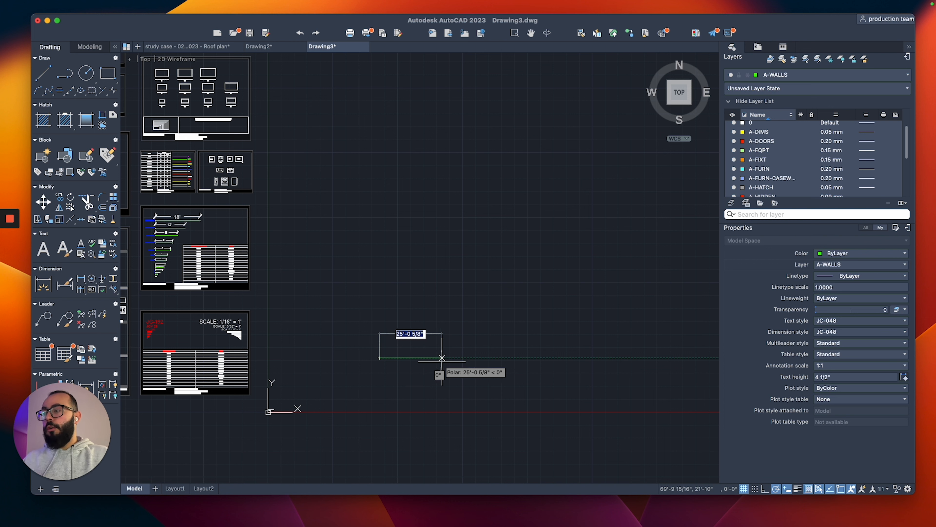
text(5)
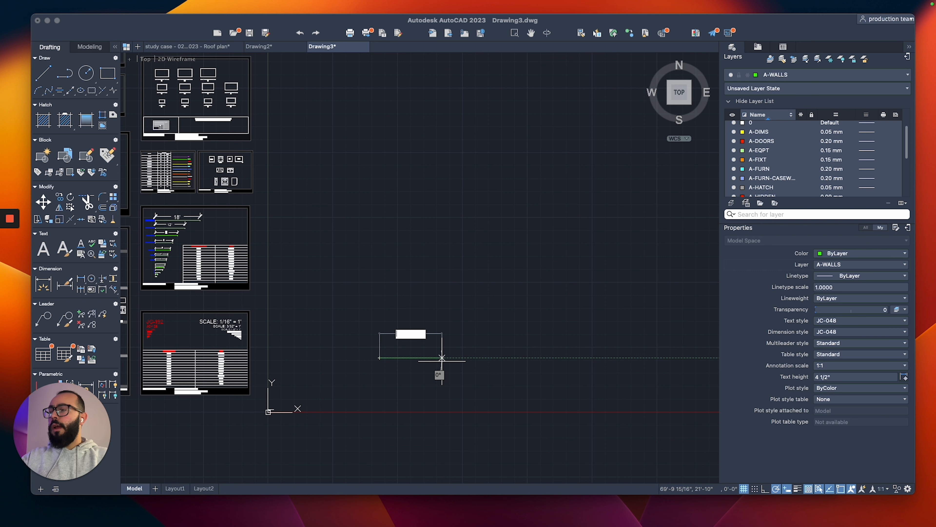
key(Return)
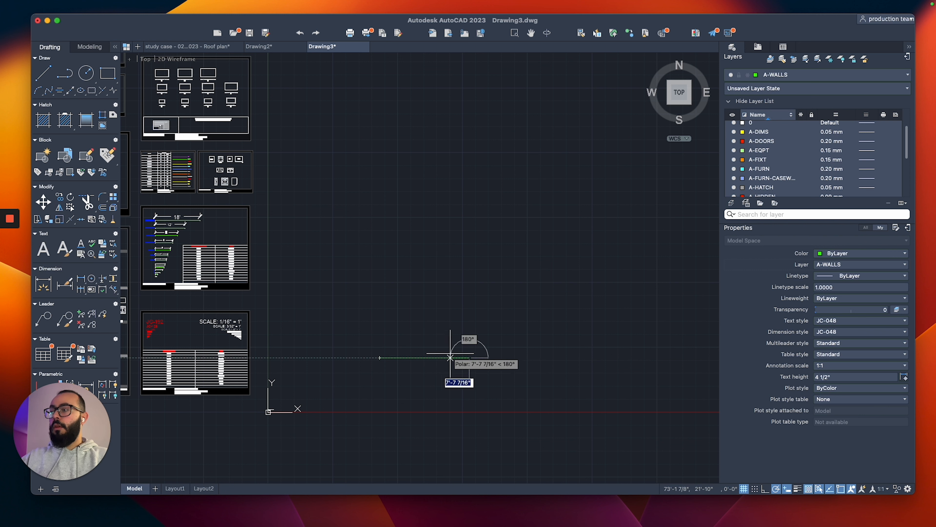
text(50)
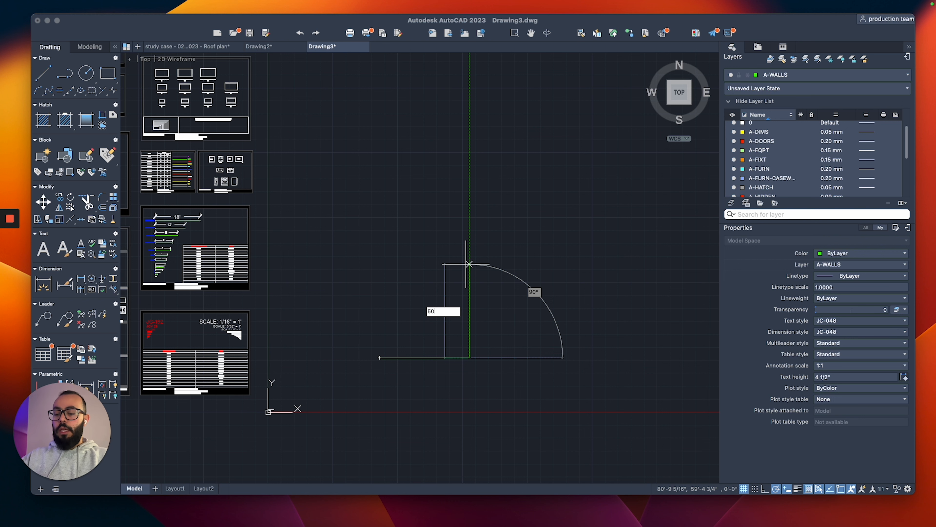
key(Return)
scroll(496, 339, up, 4)
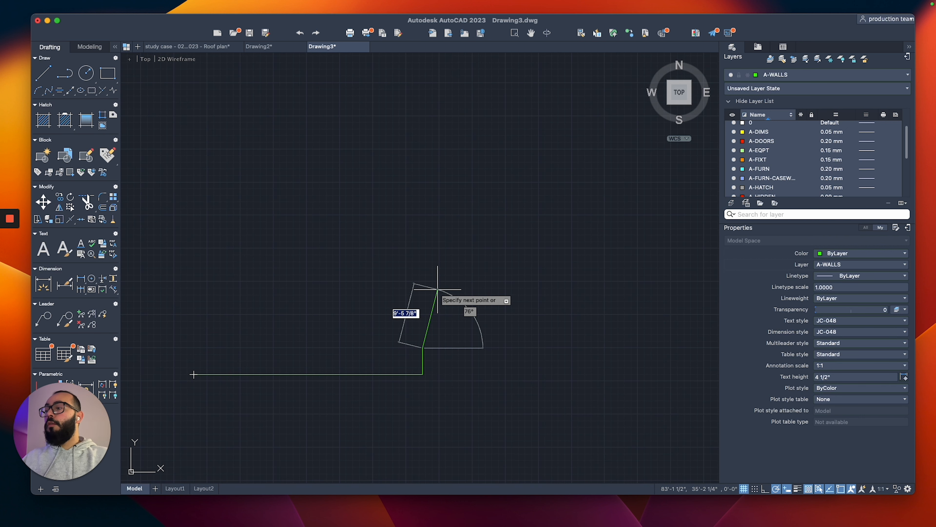
scroll(498, 345, down, 4)
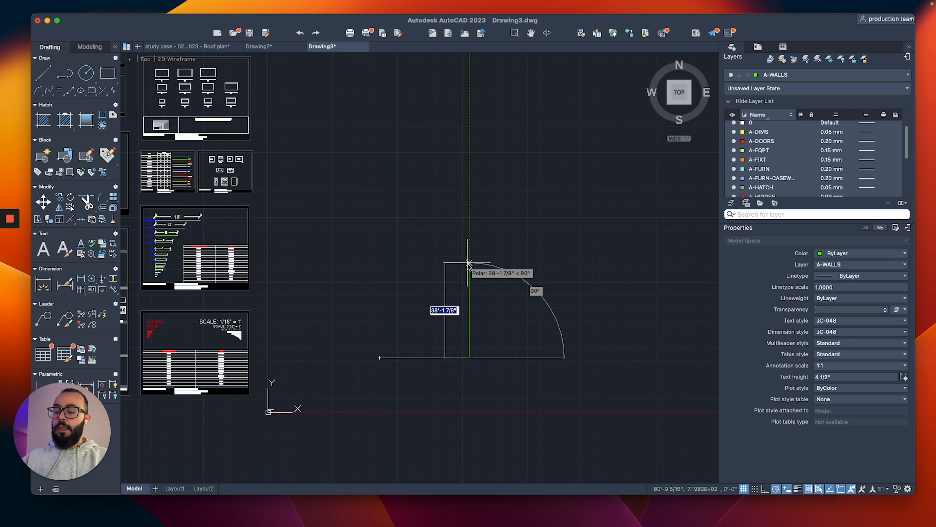
Complete the building outline with a 50' right side and a 36' top edge, and close the polyline.
text(50)
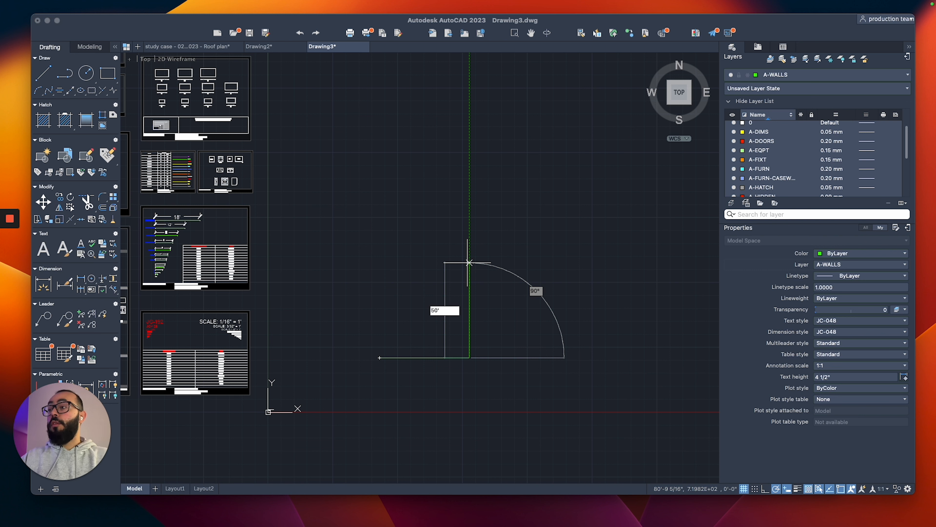
key(Return)
text(36)
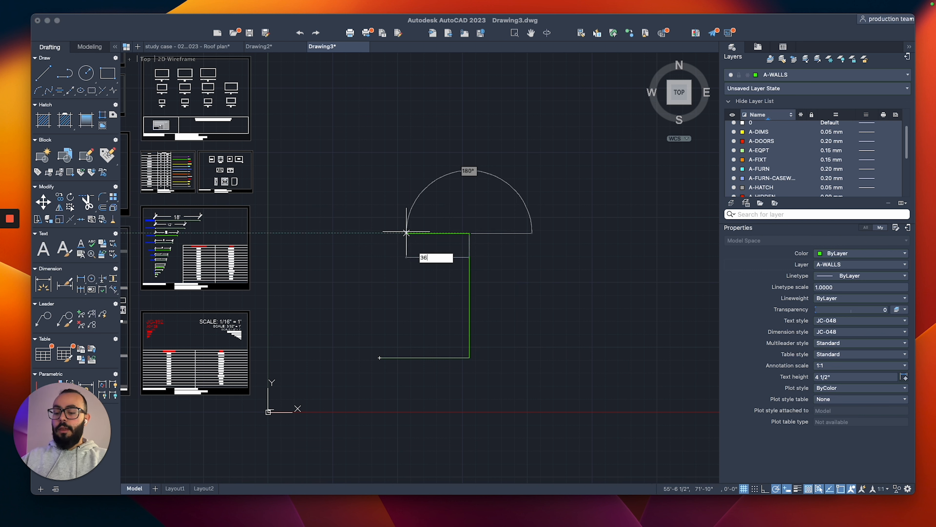
key(Return)
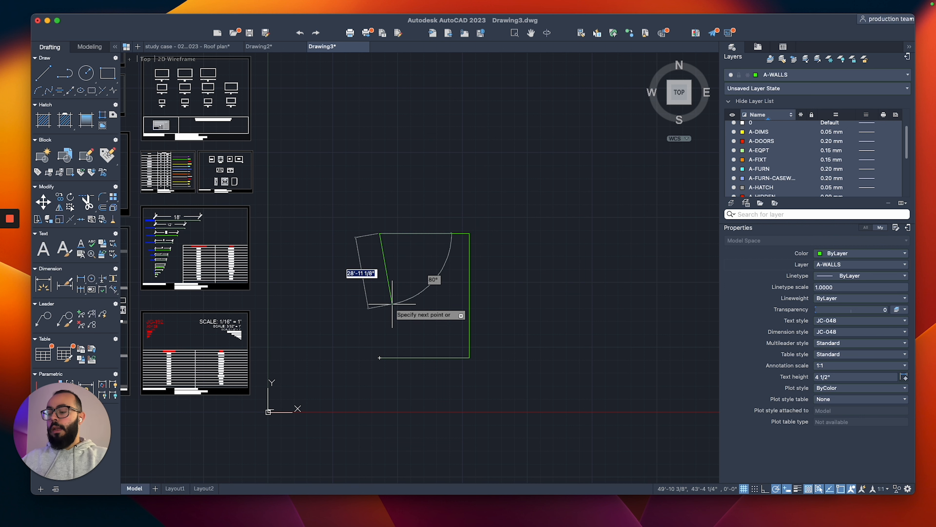
text(c)
key(Return)
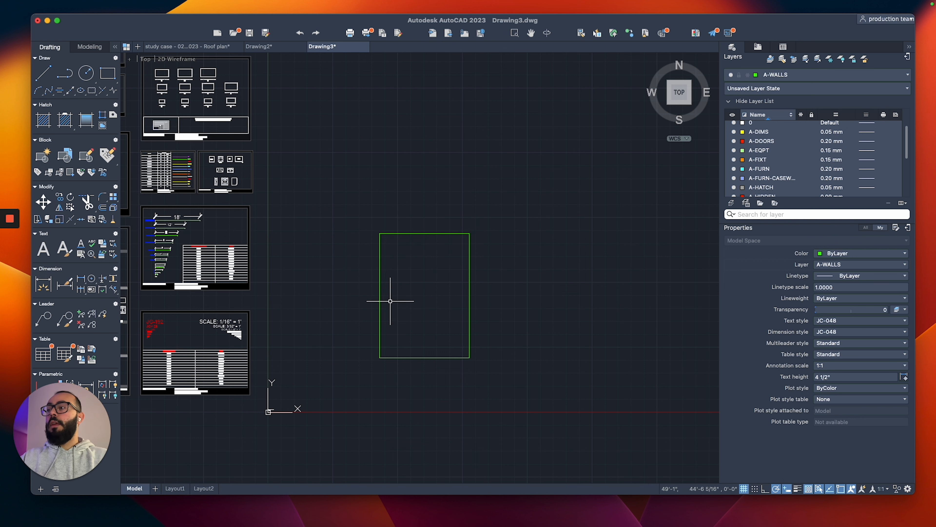
scroll(403, 297, up, 6)
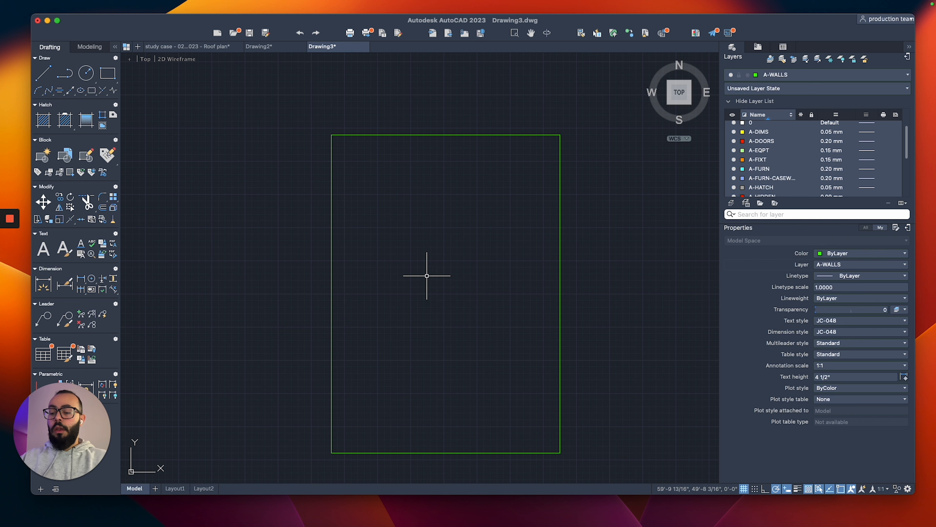
text(o)
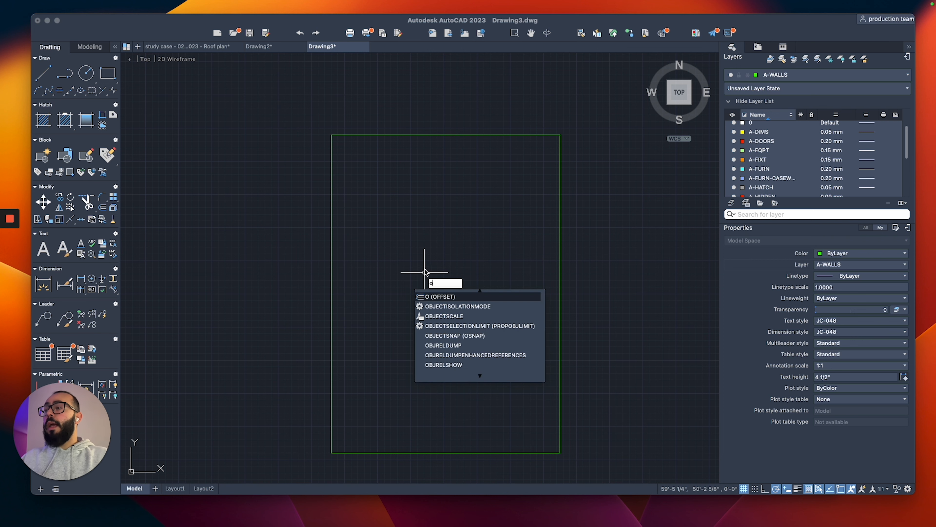
key(Escape)
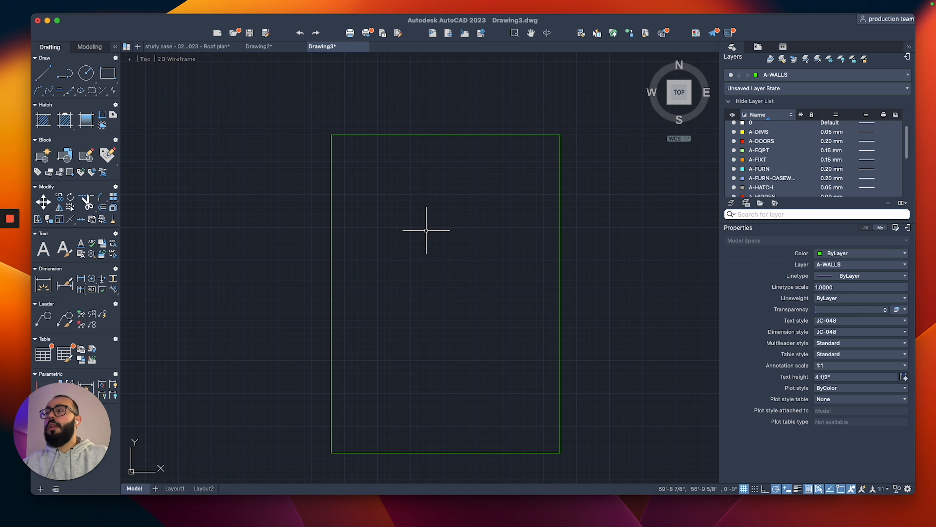
middle_drag(426, 231, 418, 240)
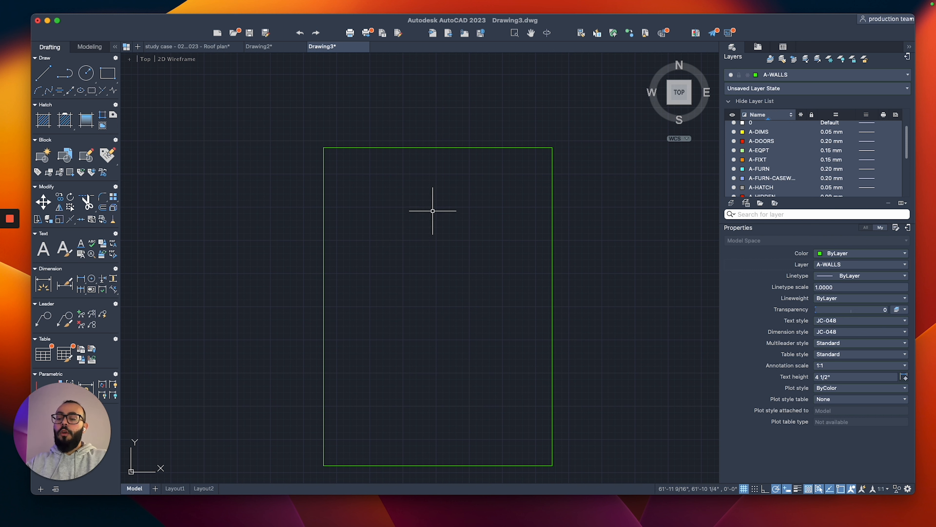
text(pl)
key(Return)
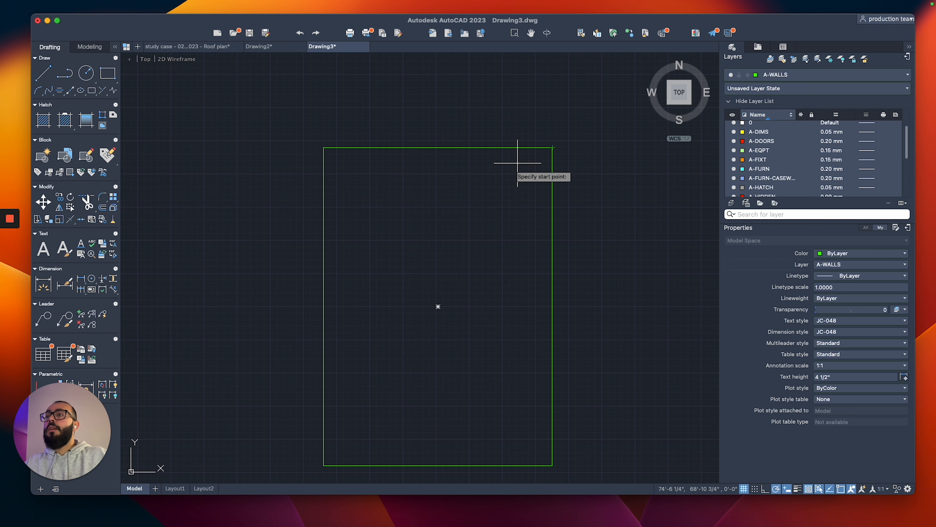
key(Escape)
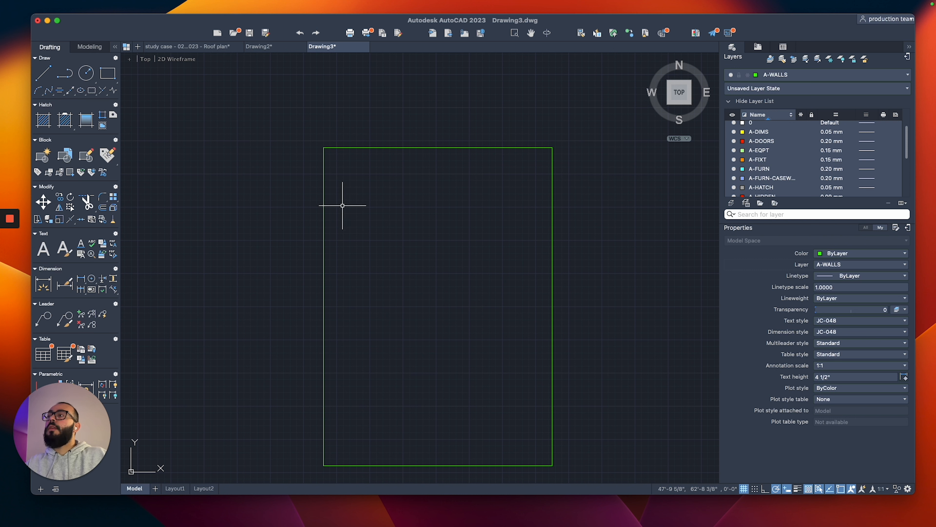
click(594, 109)
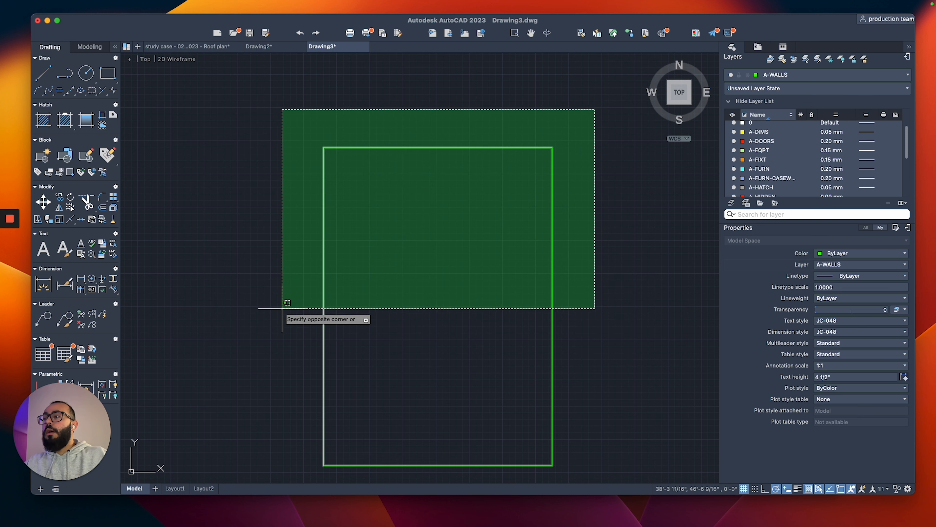
key(Escape)
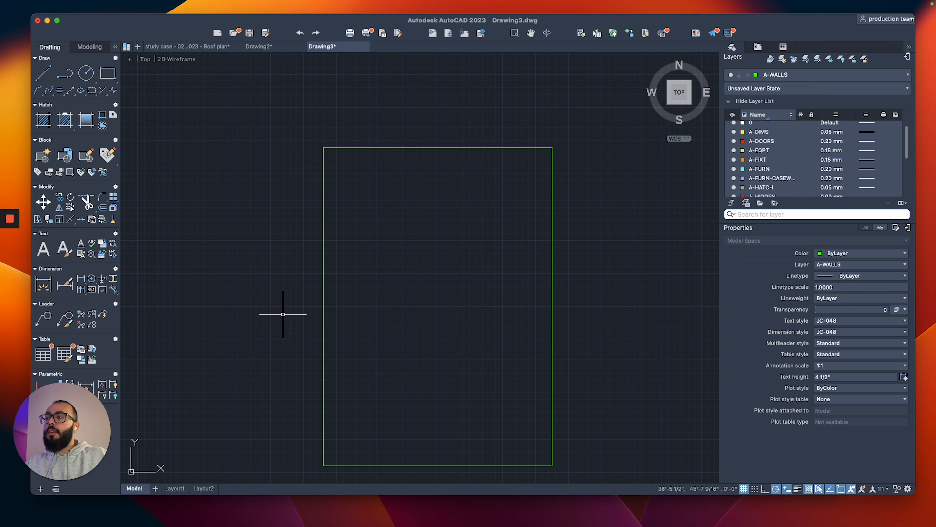
middle_drag(293, 319, 287, 296)
click(287, 296)
click(589, 457)
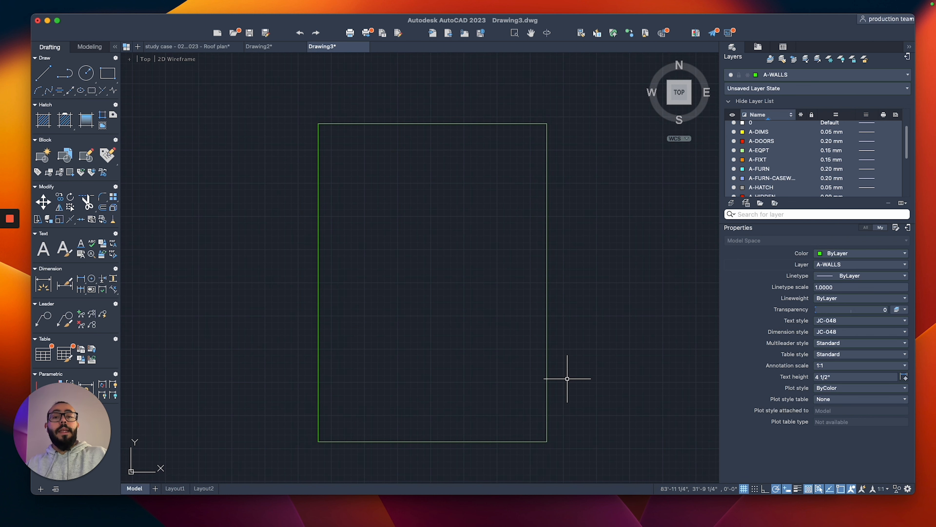
Draw a polyline enclosing a 14' by 14' room in the upper-right corner of the building outline.
middle_drag(437, 258, 433, 272)
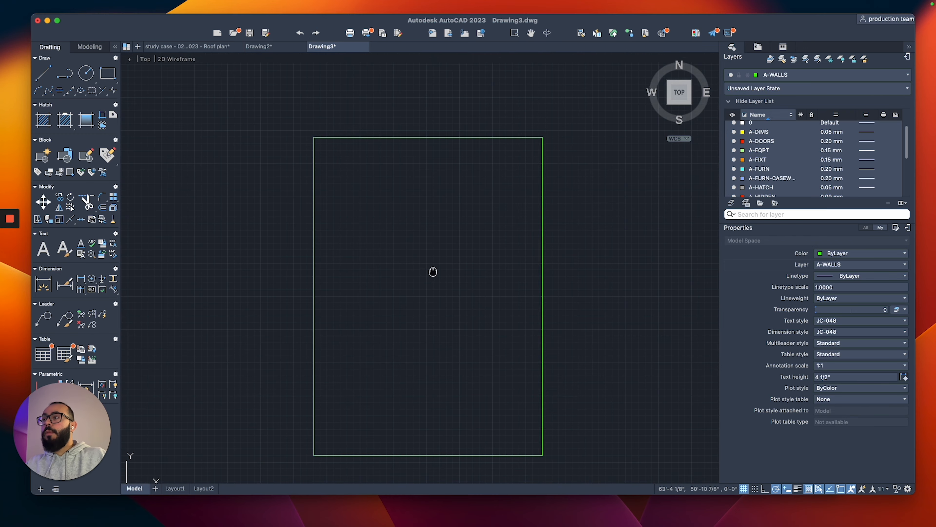
text(pl)
key(Return)
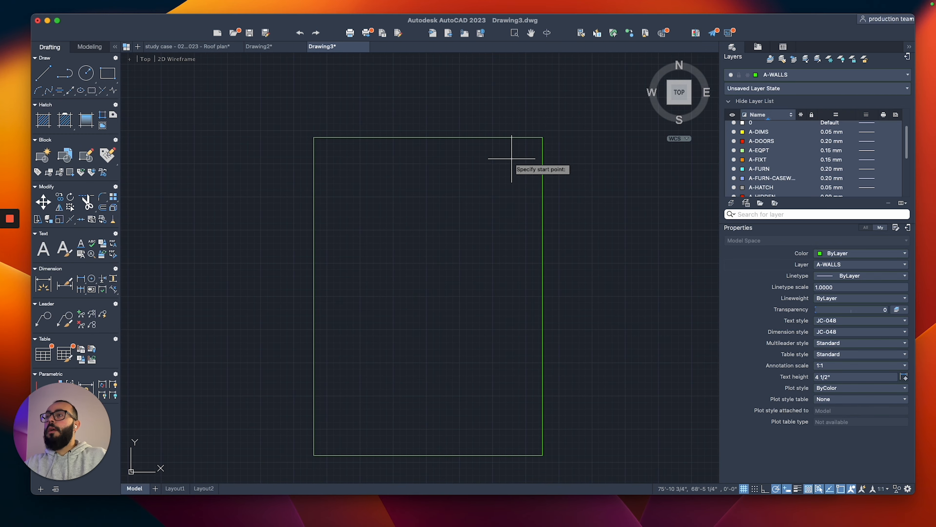
scroll(512, 158, up, 3)
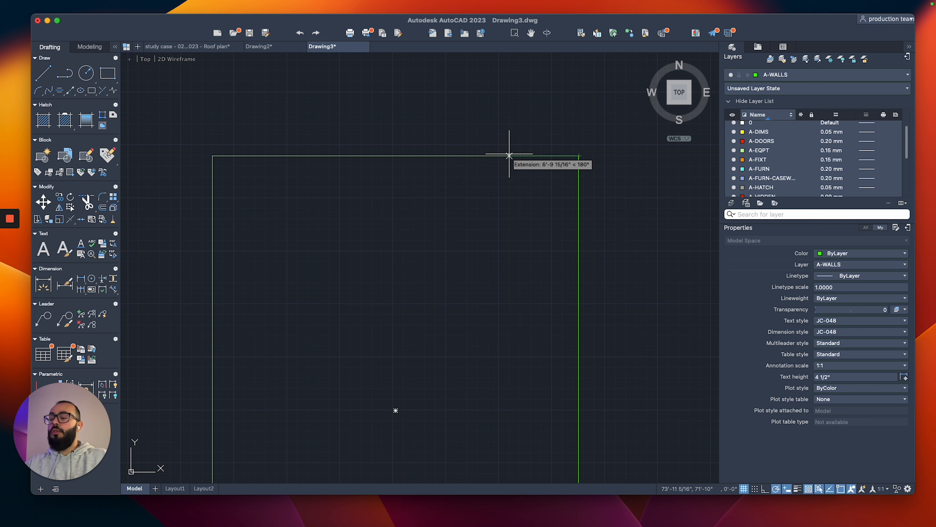
text(14')
key(Return)
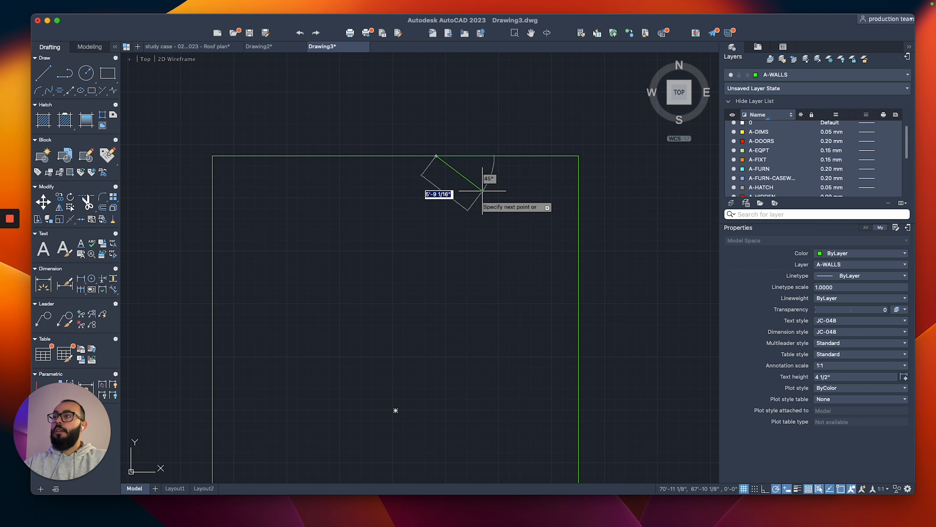
text(1)
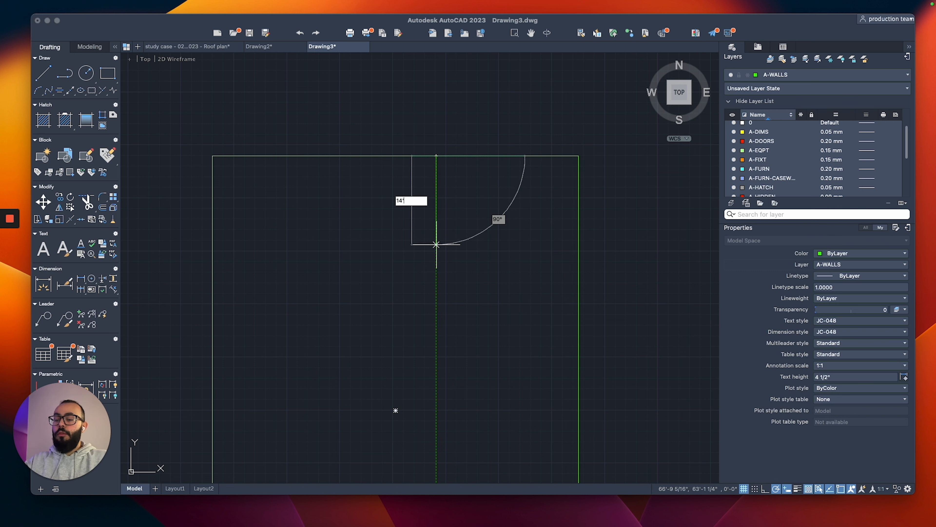
text(4')
key(Return)
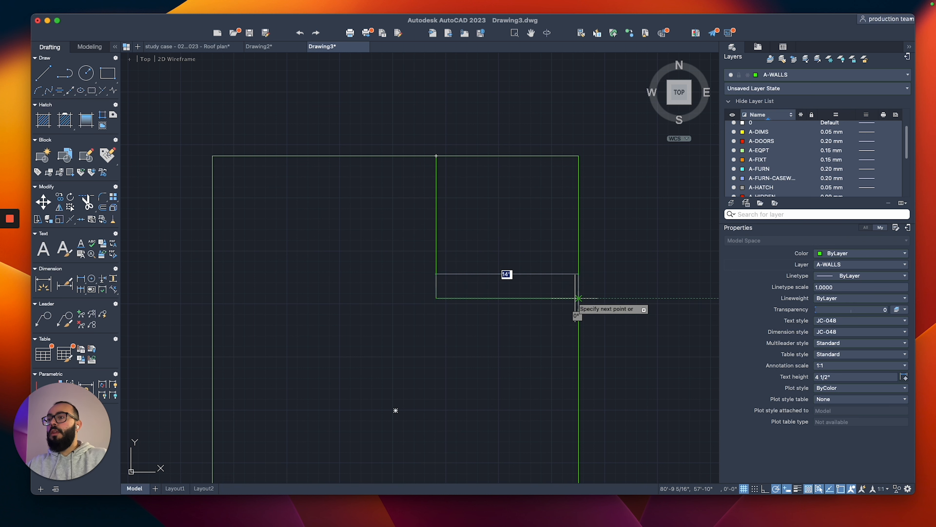
click(576, 298)
key(Return)
Draw a polyline enclosing a 14' wide by 16' deep room in the upper-left corner of the building outline.
middle_drag(393, 246, 427, 257)
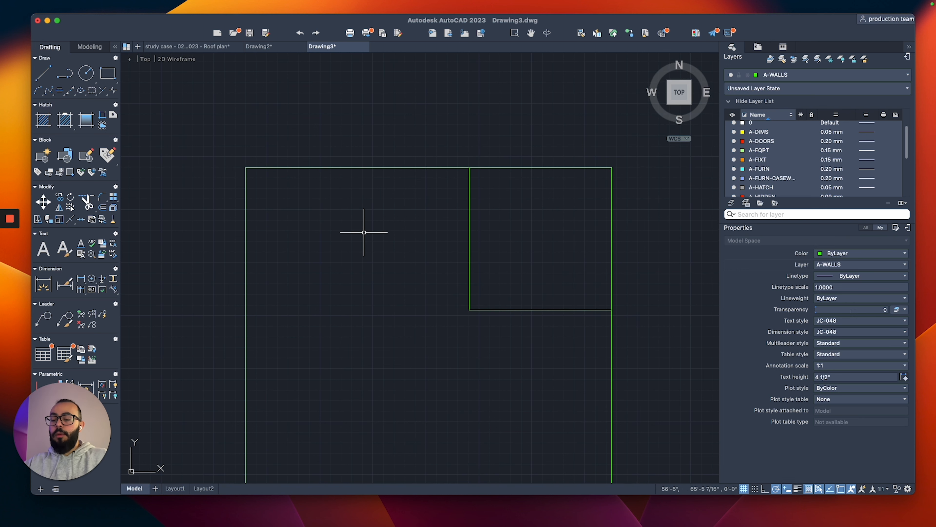
text(pl)
key(Return)
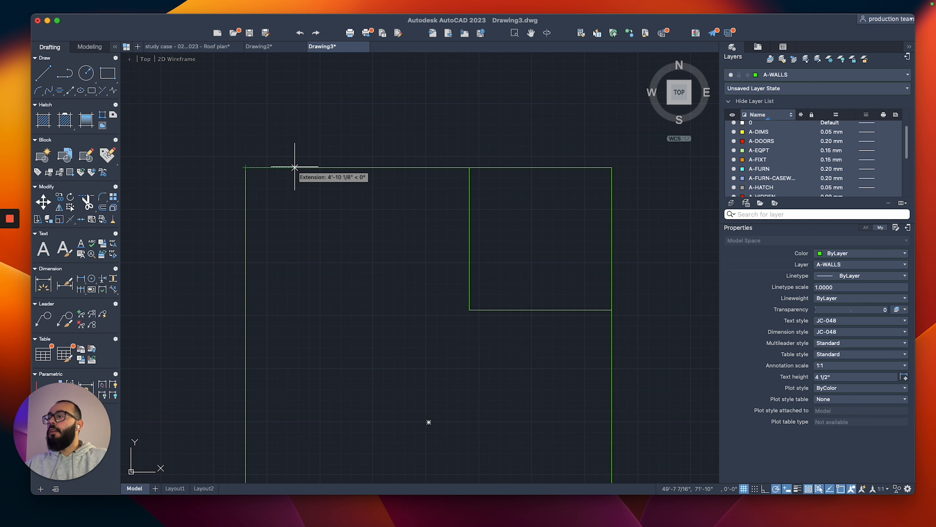
text(14)
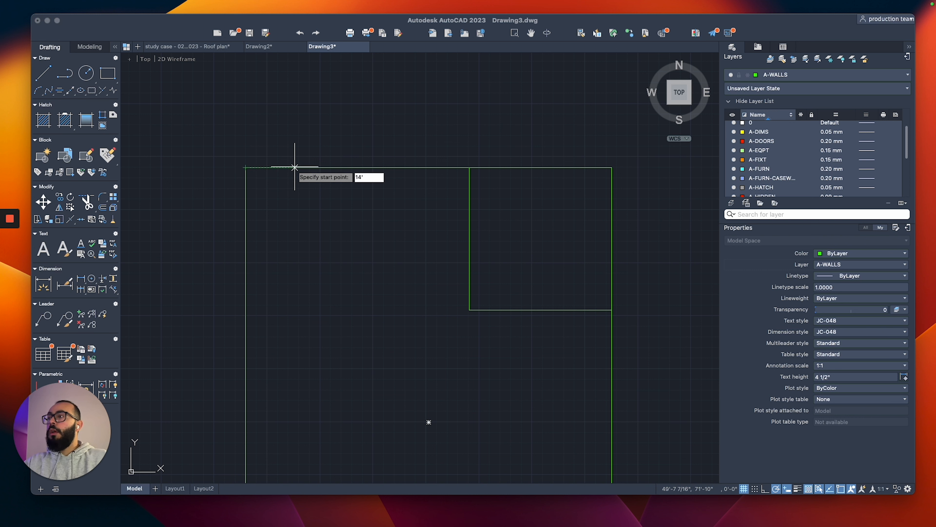
text(')
key(Return)
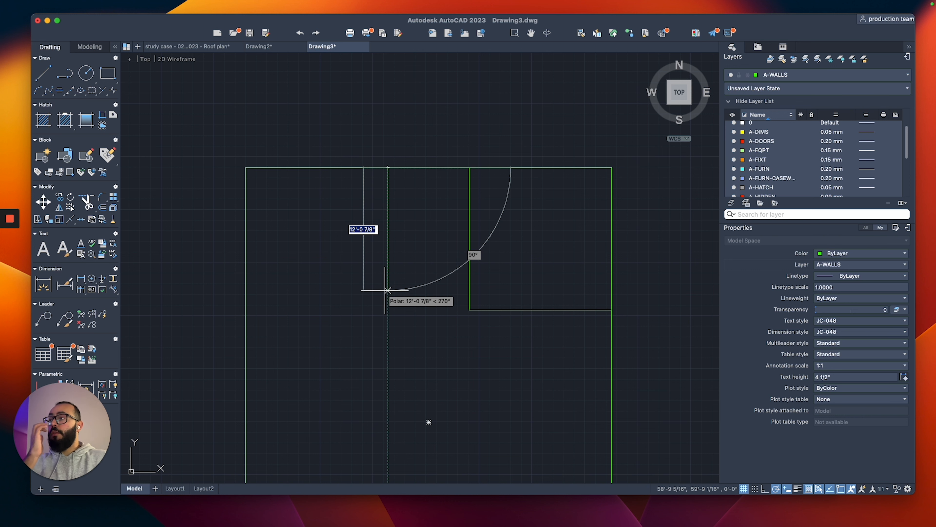
text(1)
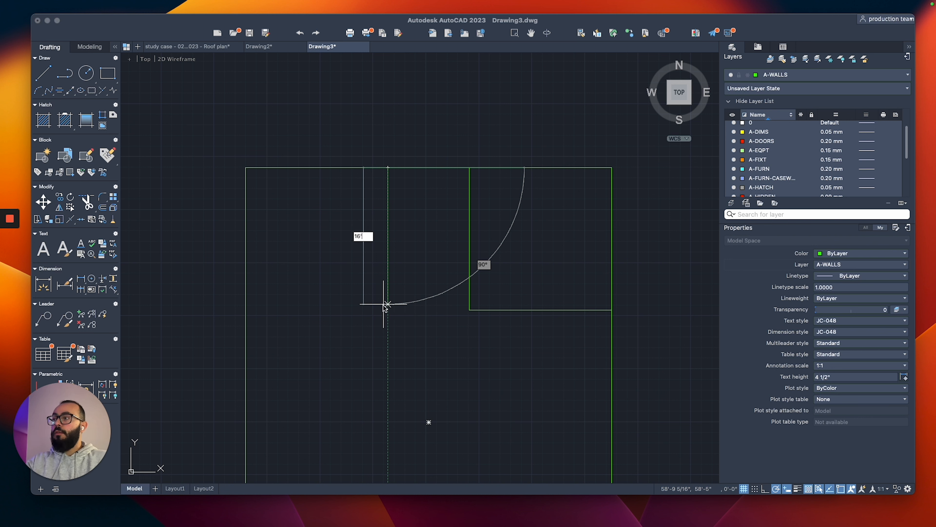
text(6')
key(Return)
click(245, 330)
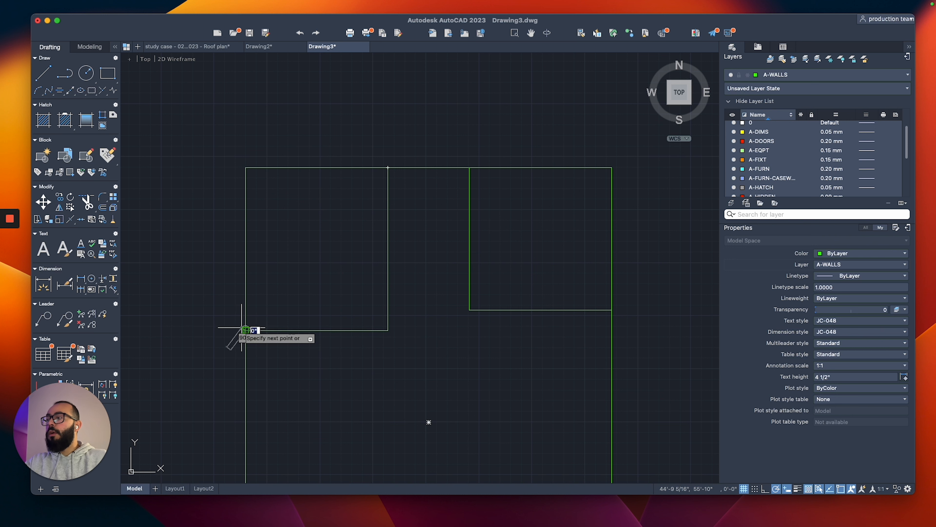
key(Escape)
Add a linear dimension for the upper-right room's width above the top wall.
scroll(325, 291, down, 3)
middle_drag(324, 285, 343, 266)
scroll(369, 247, up, 3)
mouse_move(441, 198)
middle_down()
mouse_move(431, 233)
mouse_move(458, 251)
middle_up()
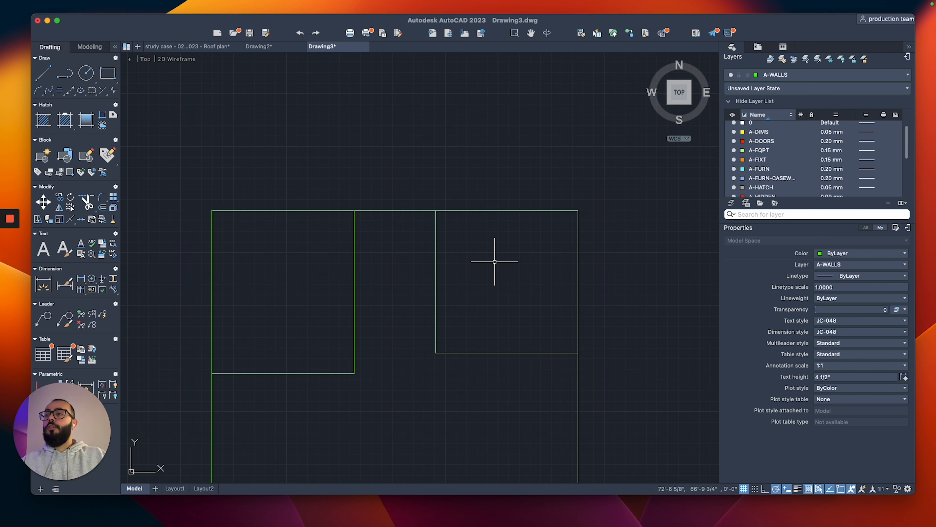
text(d)
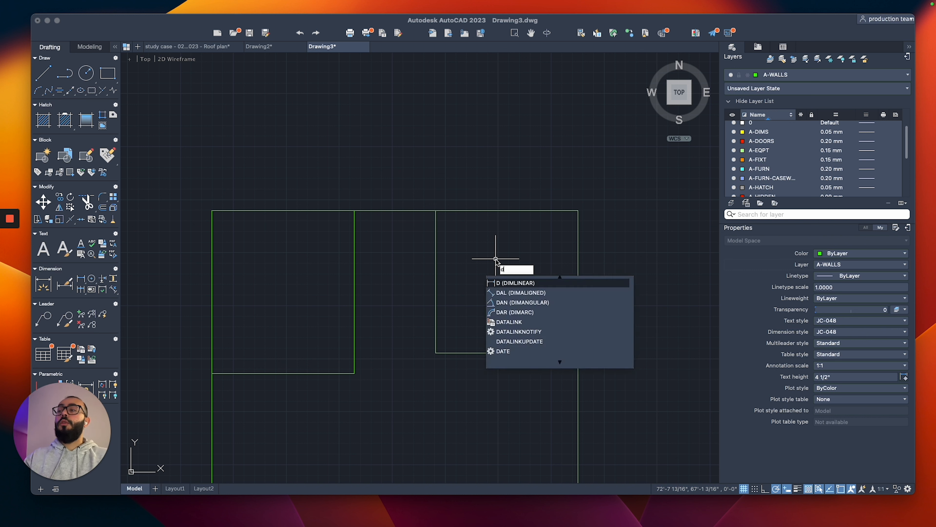
key(Return)
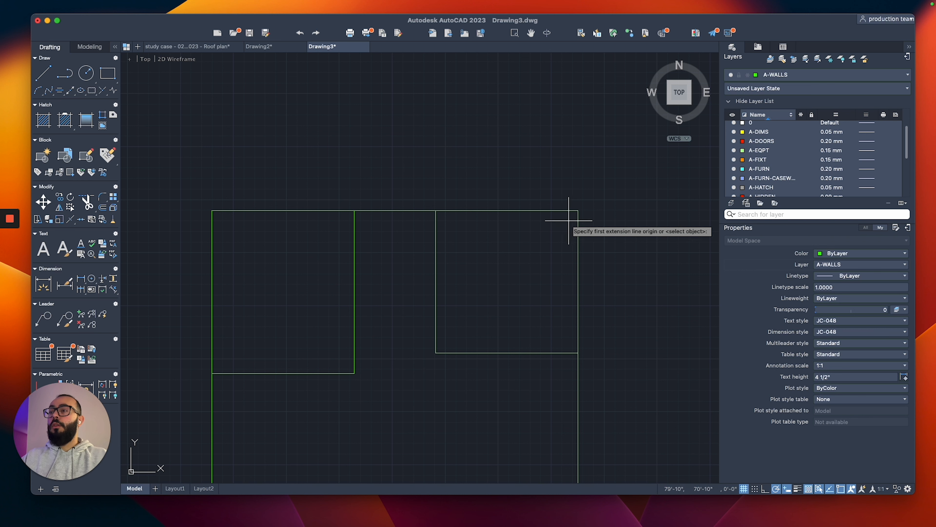
click(578, 211)
click(435, 211)
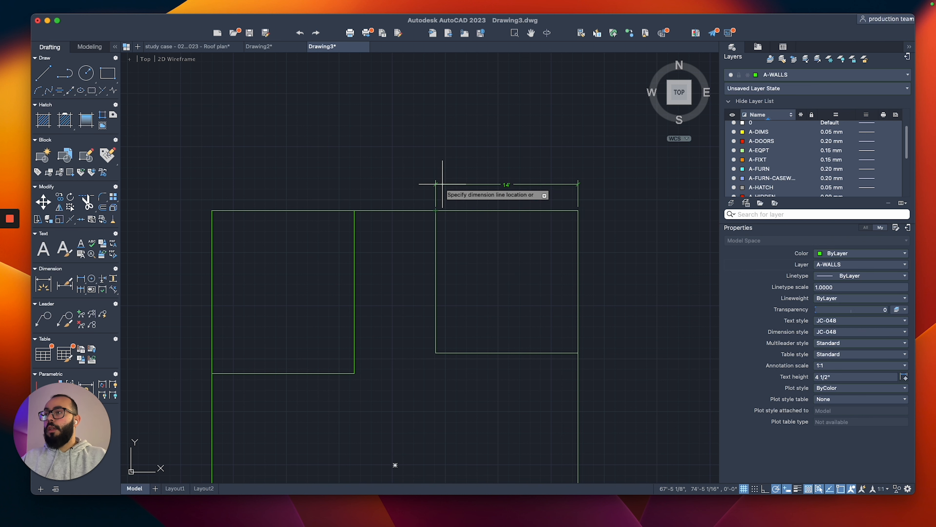
click(441, 177)
Dimension the gap between the two upper rooms, aligned with the upper-right room's width dimension.
scroll(413, 195, up, 2)
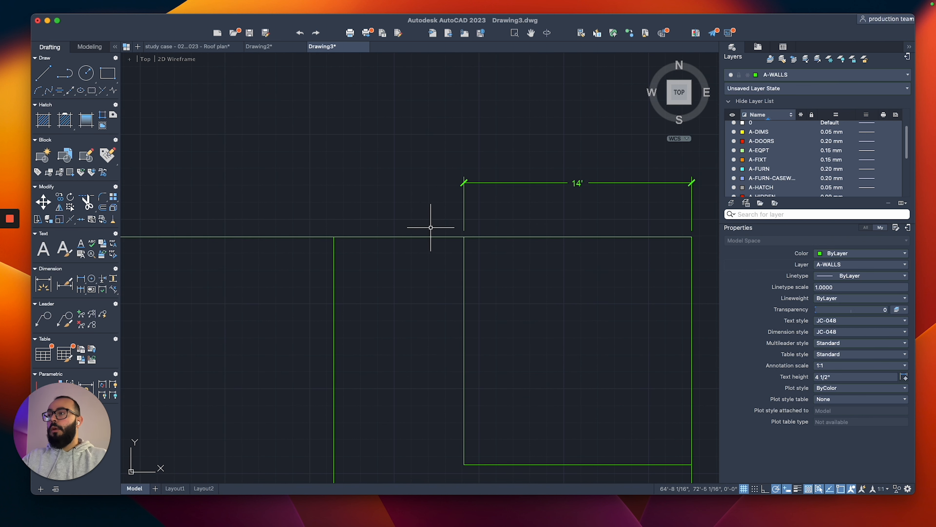
text(d)
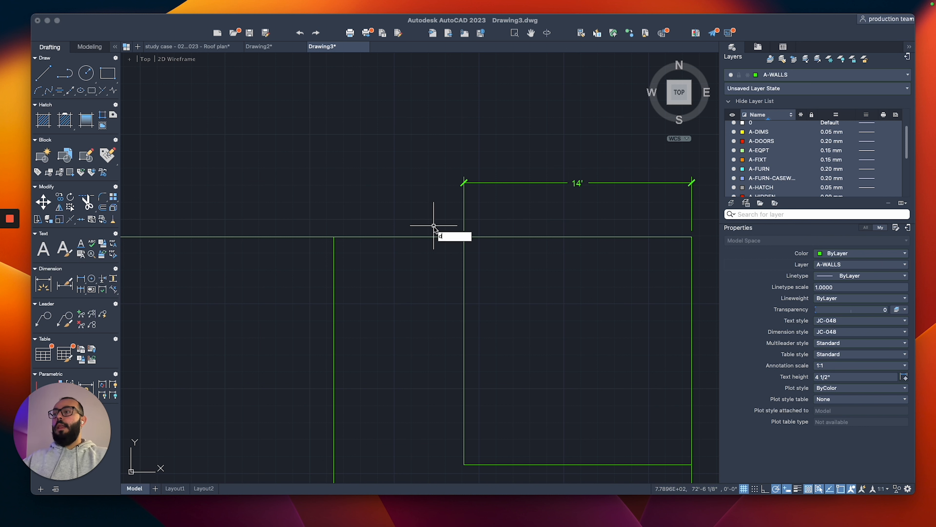
key(Return)
click(463, 237)
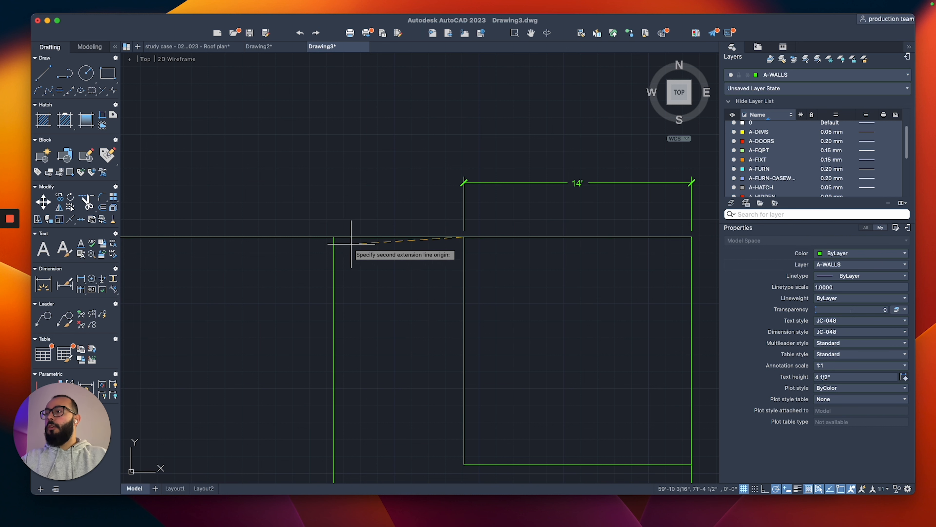
click(333, 237)
click(462, 182)
Dimension the upper-left room's width in line with the other dimensions above the top wall.
scroll(406, 198, down, 2)
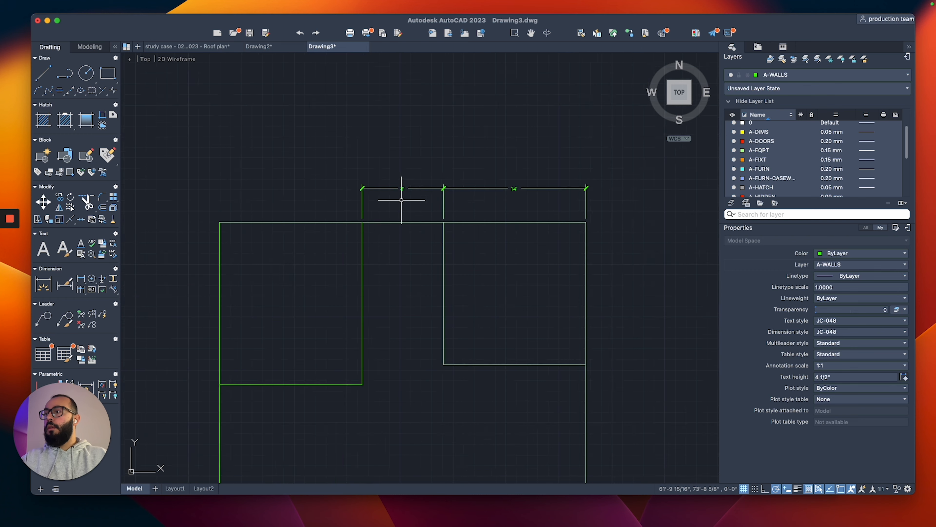
key(Return)
click(362, 223)
click(221, 223)
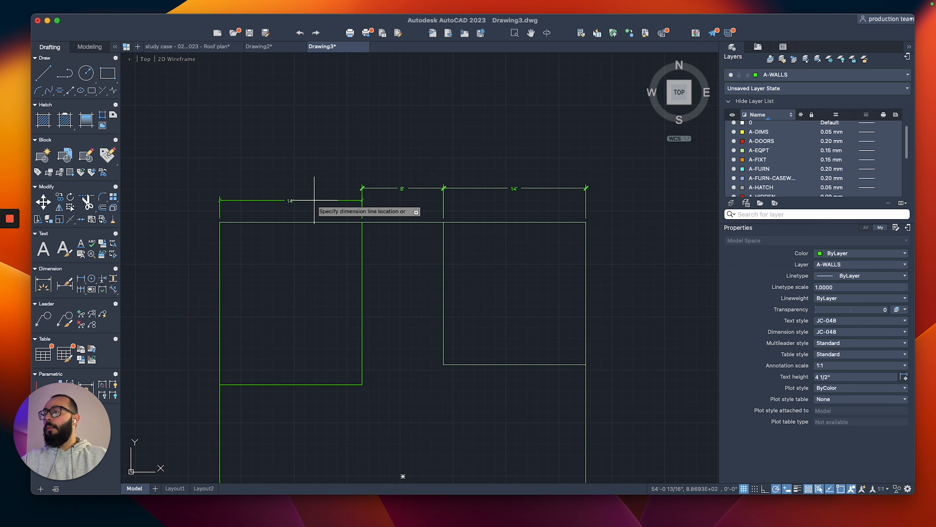
scroll(319, 196, up, 2)
click(387, 182)
Dimension the upper-left room's depth outside the building's left wall.
scroll(366, 199, down, 3)
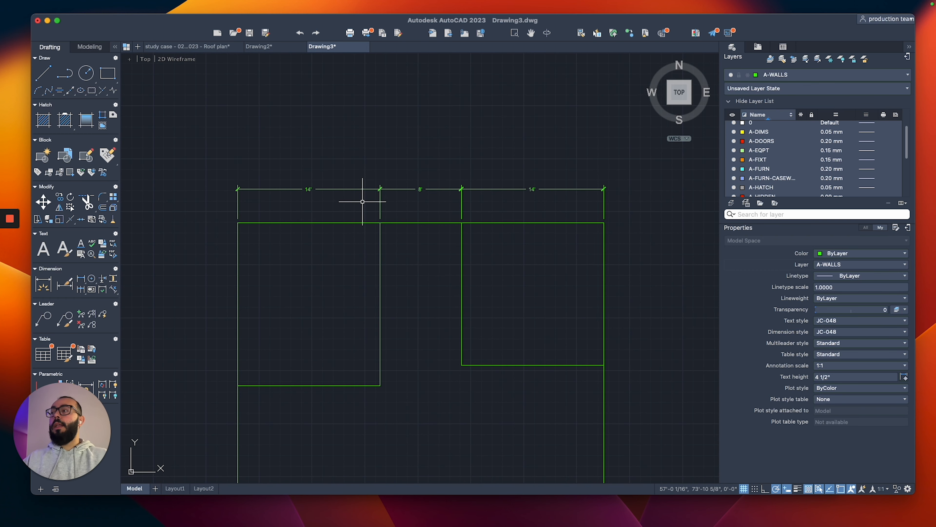
key(Return)
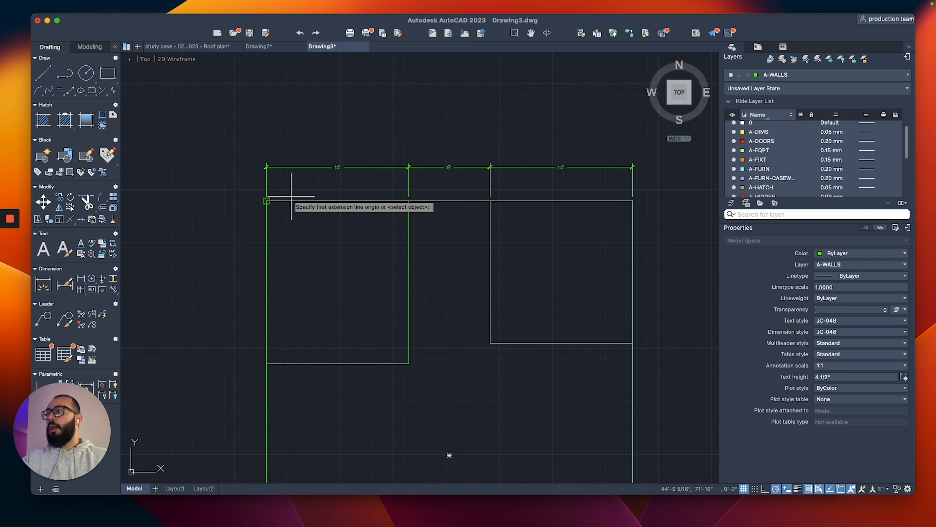
click(266, 201)
click(266, 363)
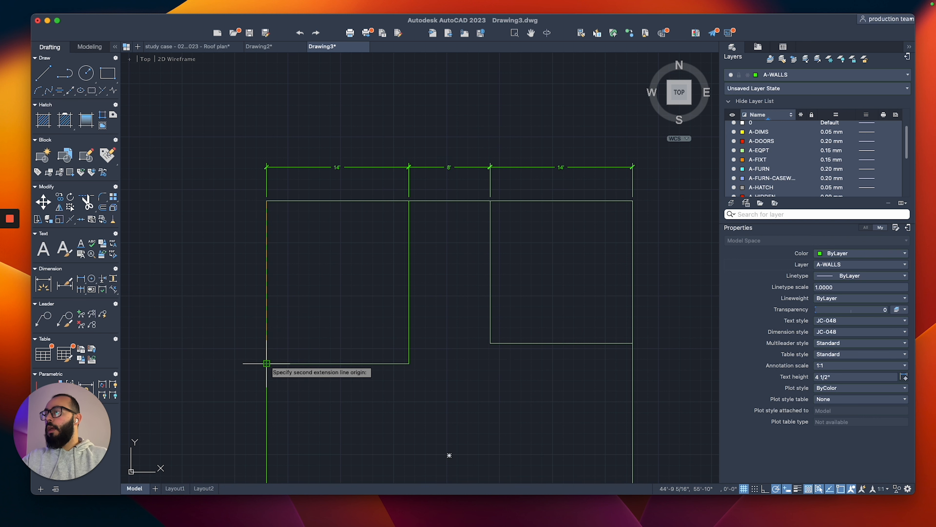
click(238, 354)
Dimension the upper-right room's depth outside the building's right wall.
middle_drag(512, 262, 411, 244)
key(Return)
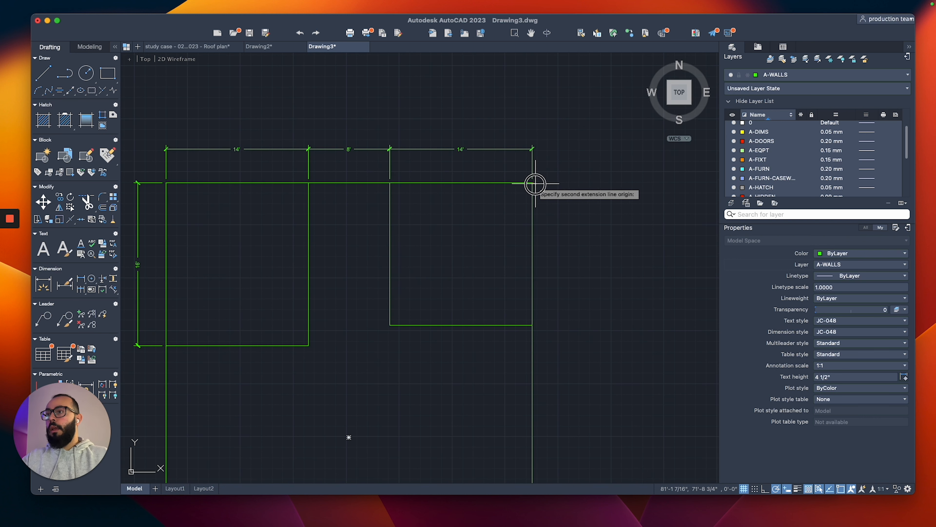
click(532, 182)
click(532, 324)
click(563, 295)
middle_drag(495, 252, 541, 218)
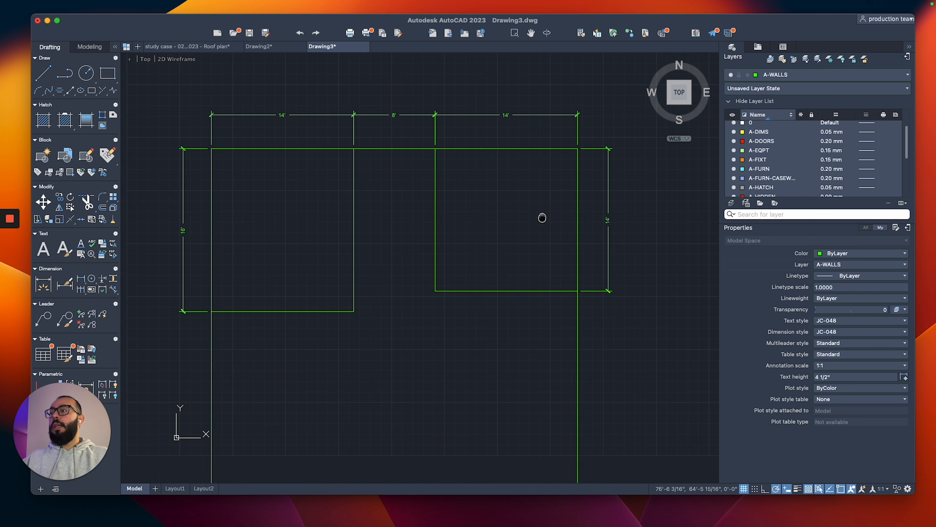
Draw a horizontal wall polyline between the two upper rooms, 5' below the building's top wall.
scroll(414, 199, up, 1)
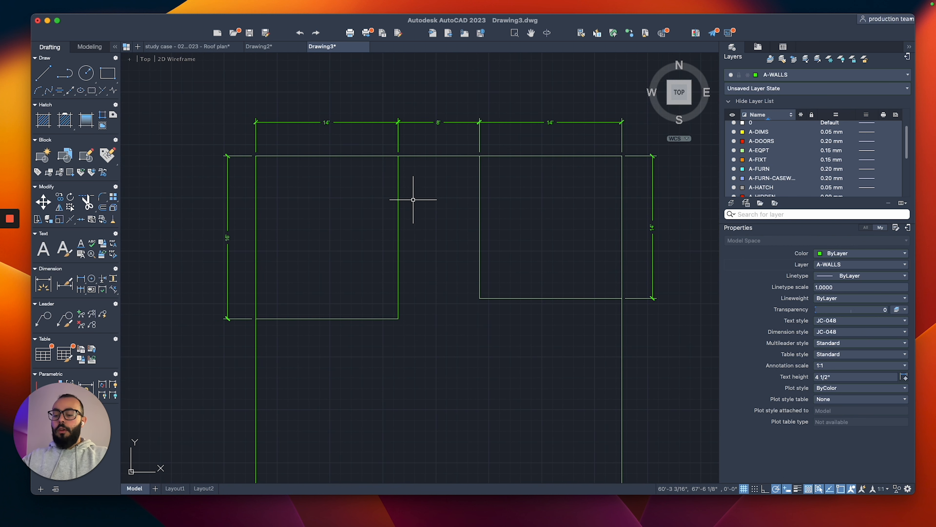
text(pl)
key(Return)
scroll(447, 192, up, 2)
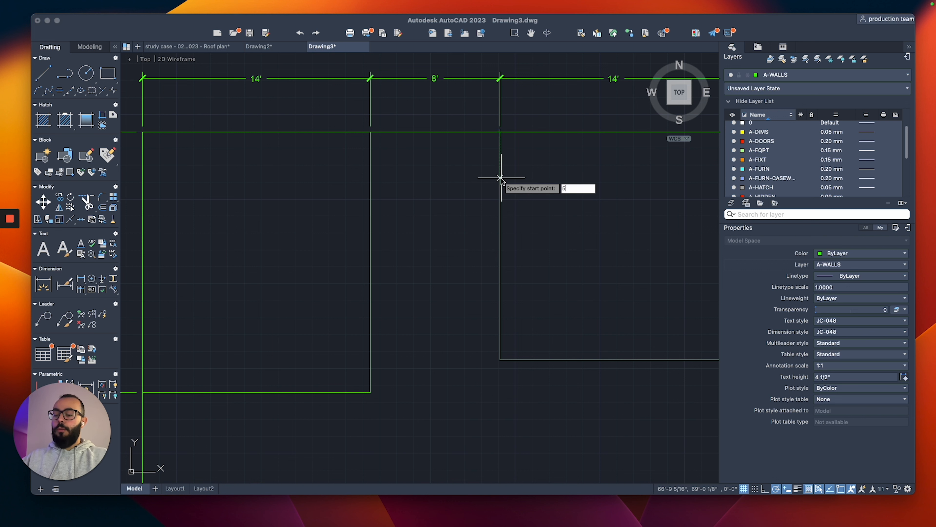
key(Return)
click(371, 213)
key(Return)
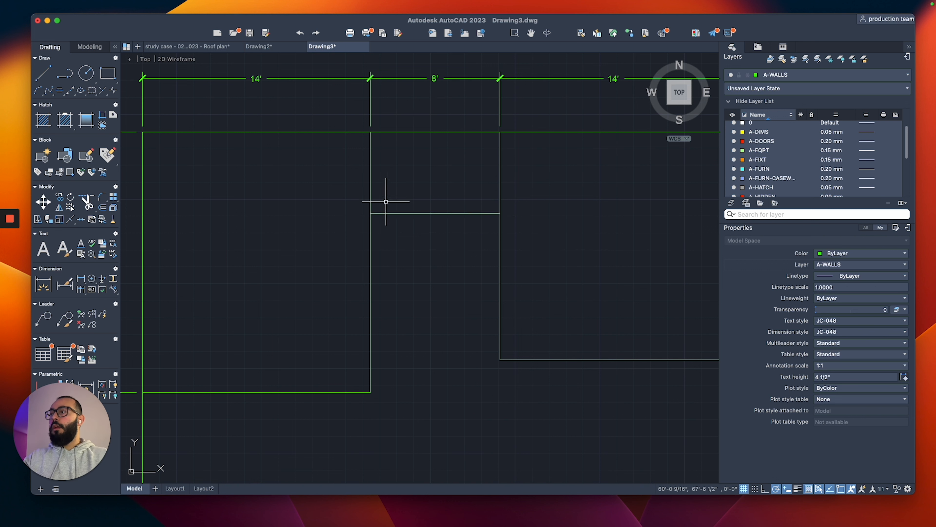
Move the new horizontal wall between the upper rooms down by 36".
text(m)
key(Return)
click(424, 235)
text(36)
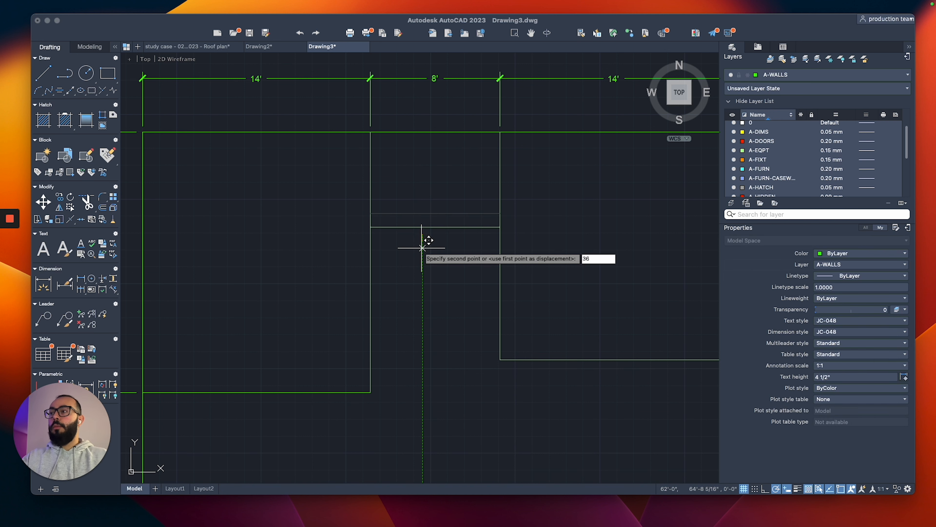
key(Return)
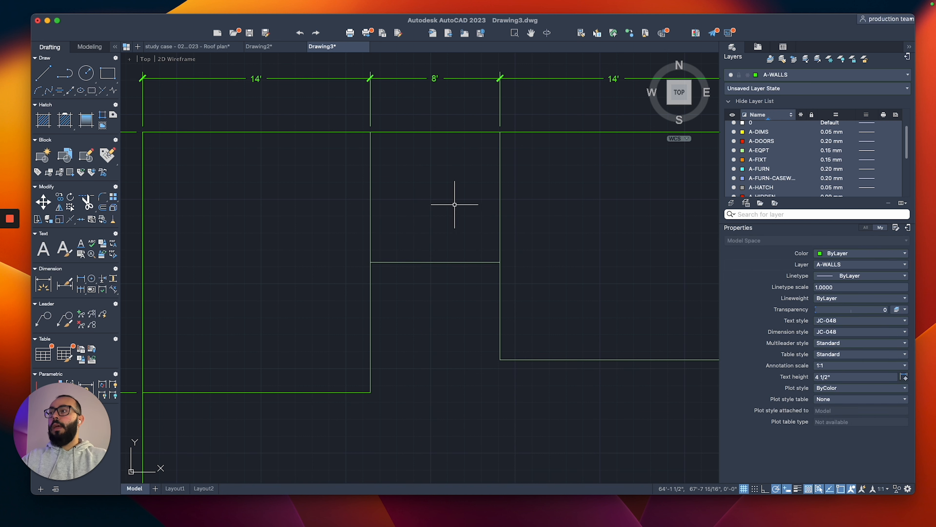
Dimension the depth of the middle room from the top wall down to its lower wall, inside the upper-left room.
scroll(446, 257, up, 3)
text(dli)
key(Return)
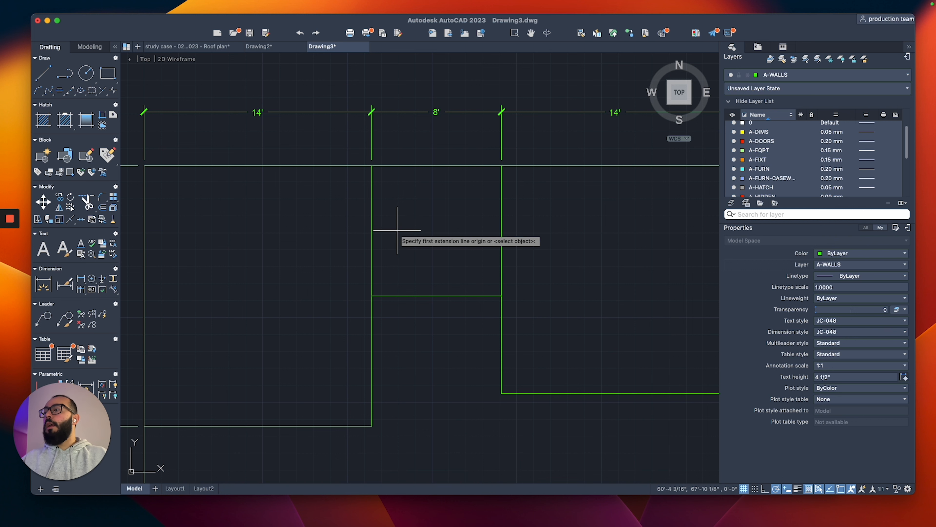
click(371, 166)
click(373, 297)
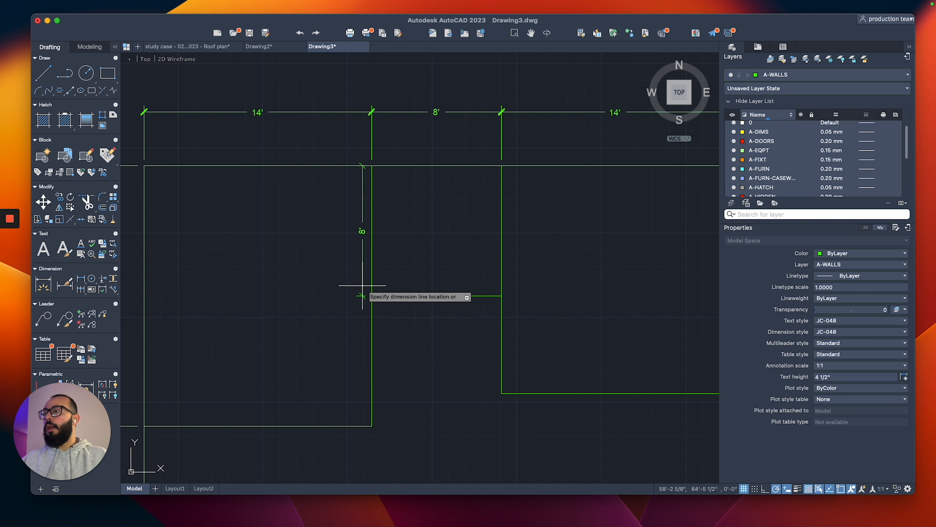
click(347, 275)
Dimension the part of the upper-right room's left wall that extends below the middle room.
scroll(346, 273, down, 4)
scroll(361, 271, up, 2)
key(Return)
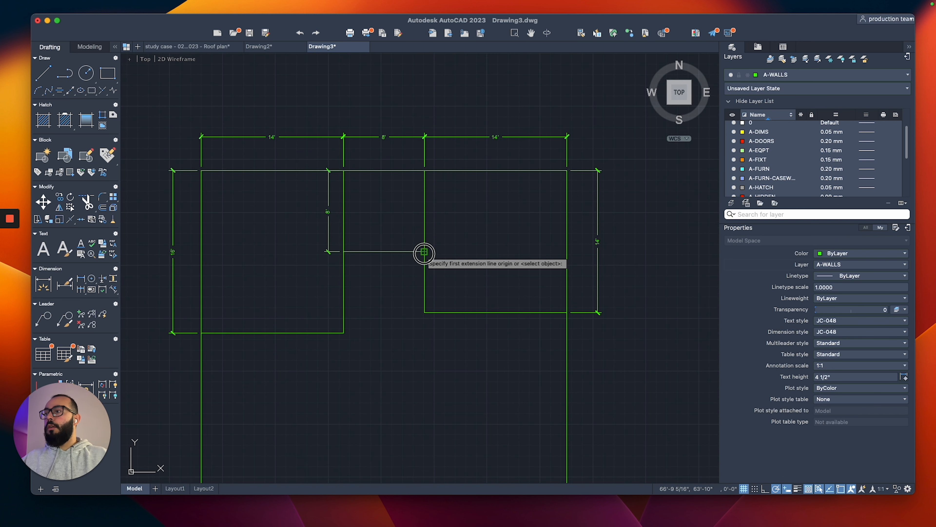
click(424, 252)
click(425, 312)
scroll(437, 288, up, 2)
click(439, 285)
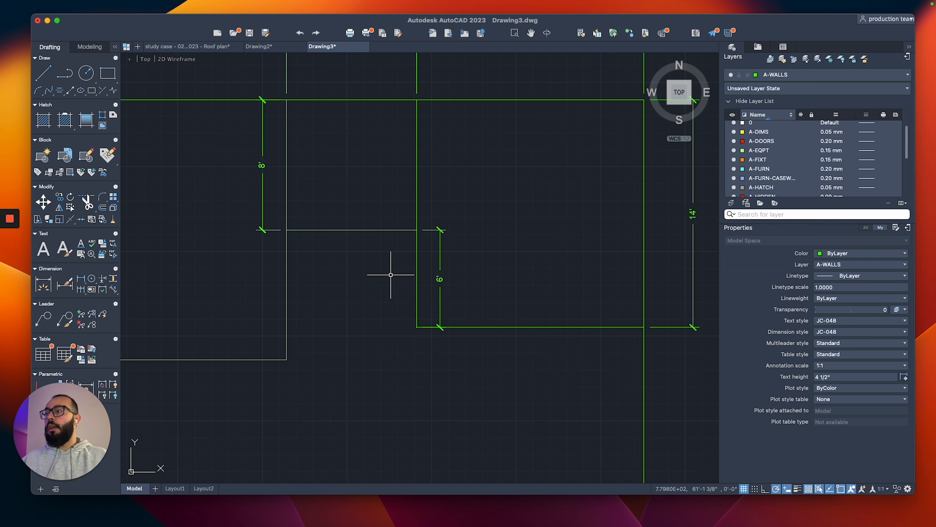
scroll(391, 275, down, 4)
scroll(402, 265, up, 2)
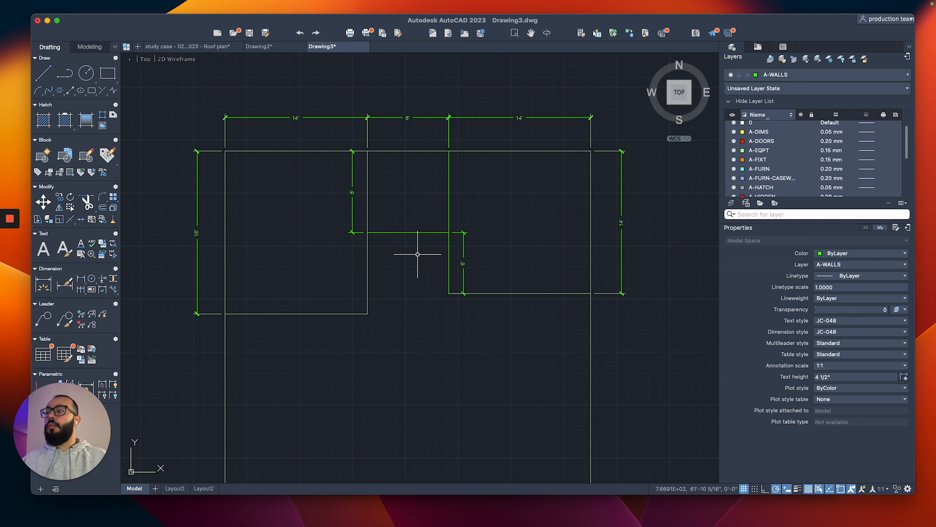
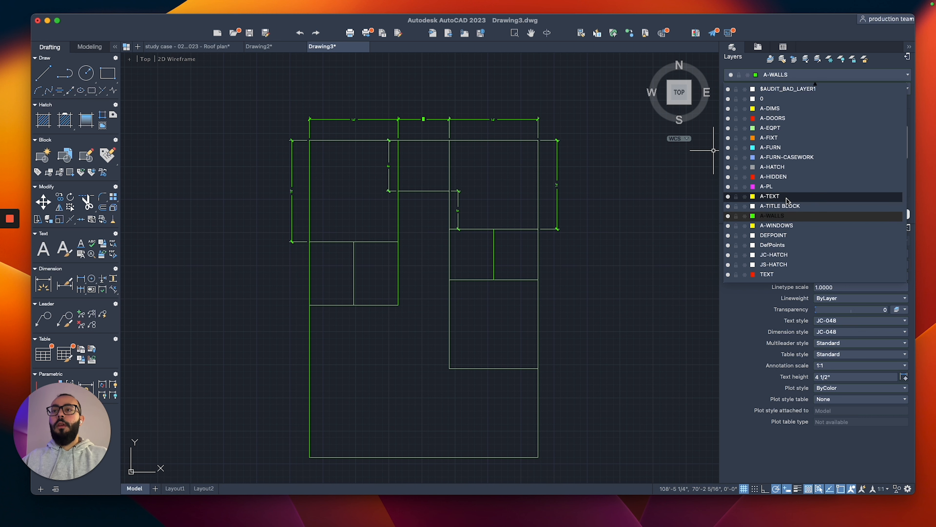
Make A-TEXT the current layer and try to start a multiline text box in the upper-right room.
click(771, 196)
text(t)
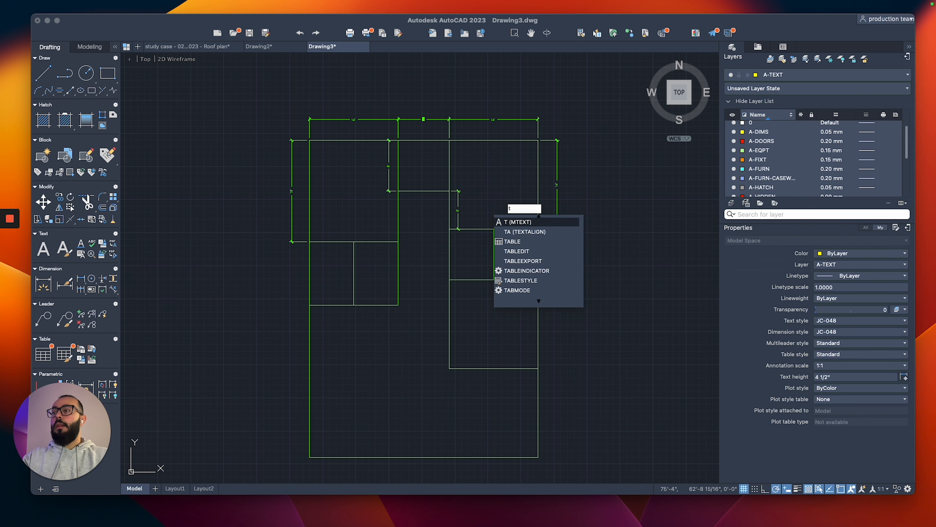
key(Return)
scroll(500, 182, up, 3)
click(457, 158)
click(517, 200)
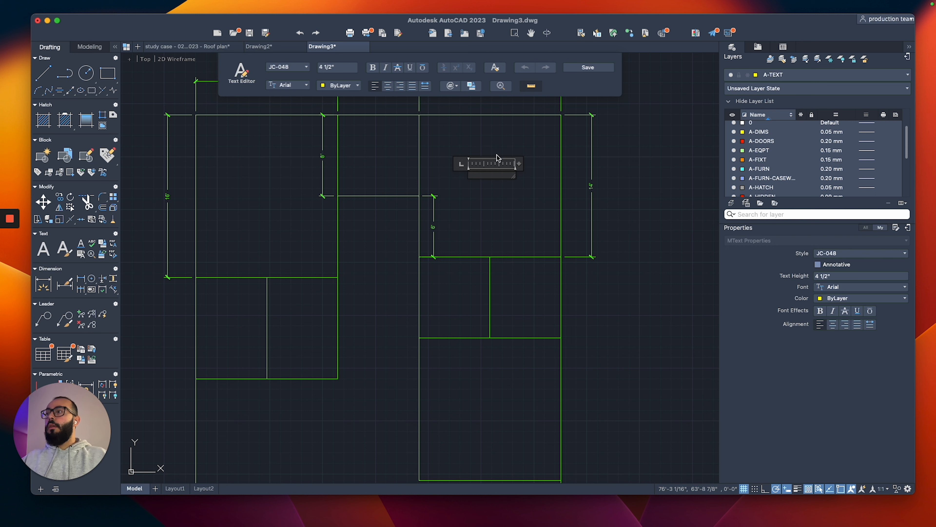
click(532, 230)
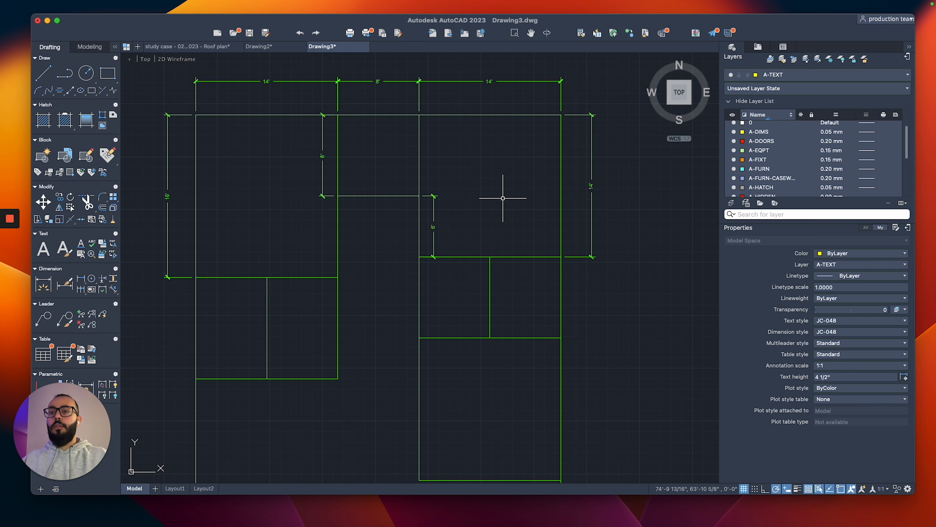
Examine the text styles and dimension styles available in the drawing's properties.
click(855, 320)
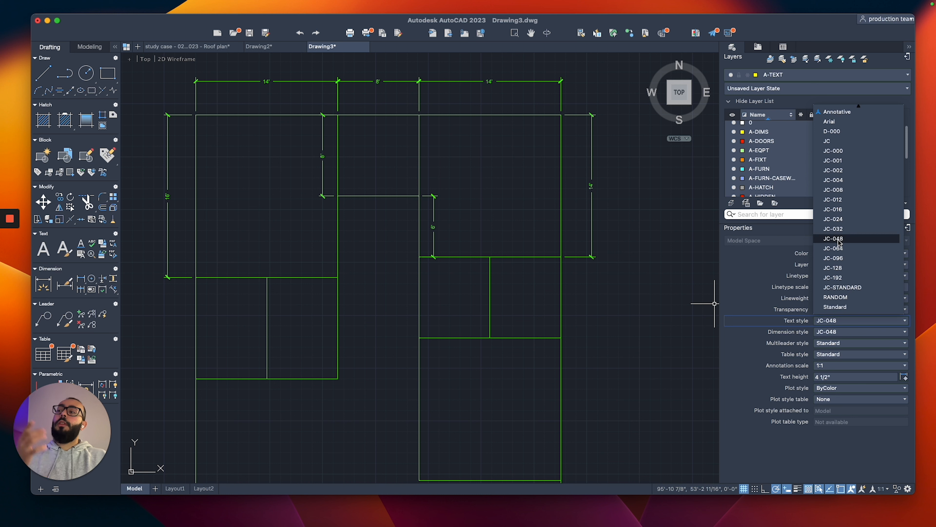
click(666, 238)
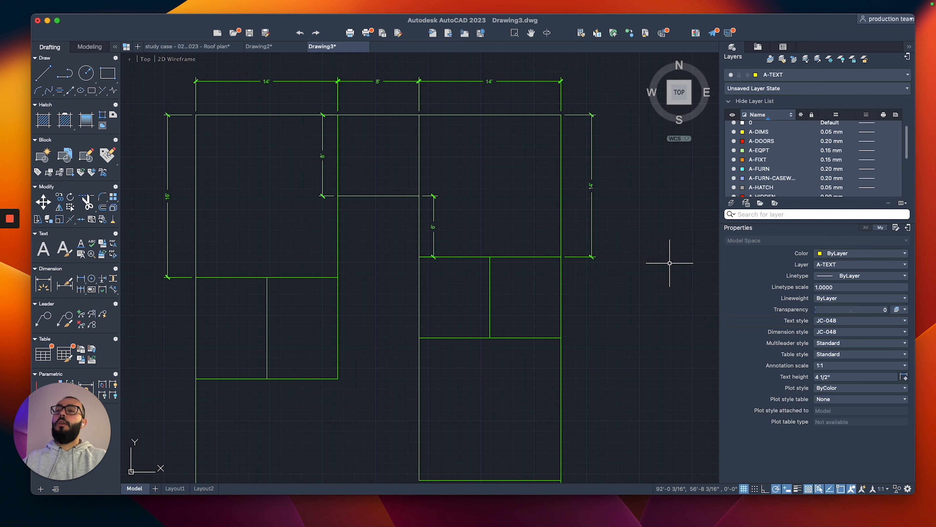
click(834, 331)
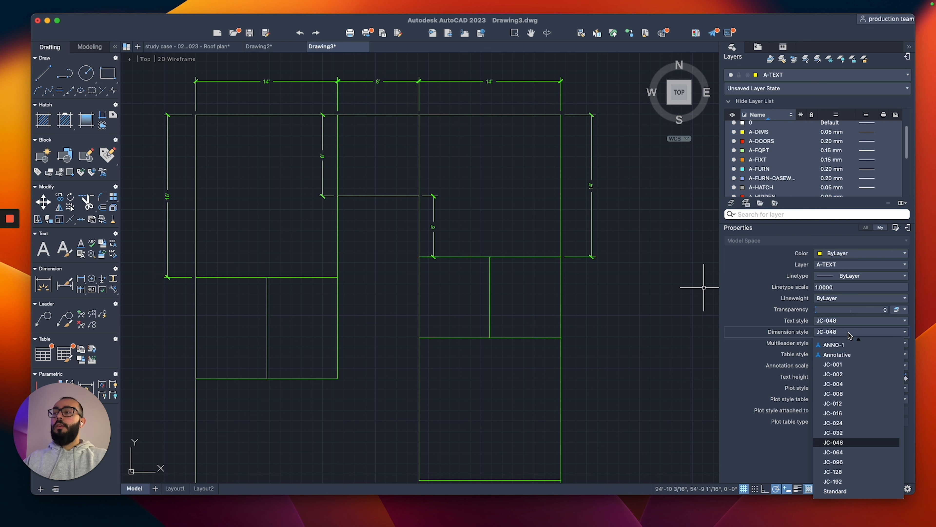
click(645, 287)
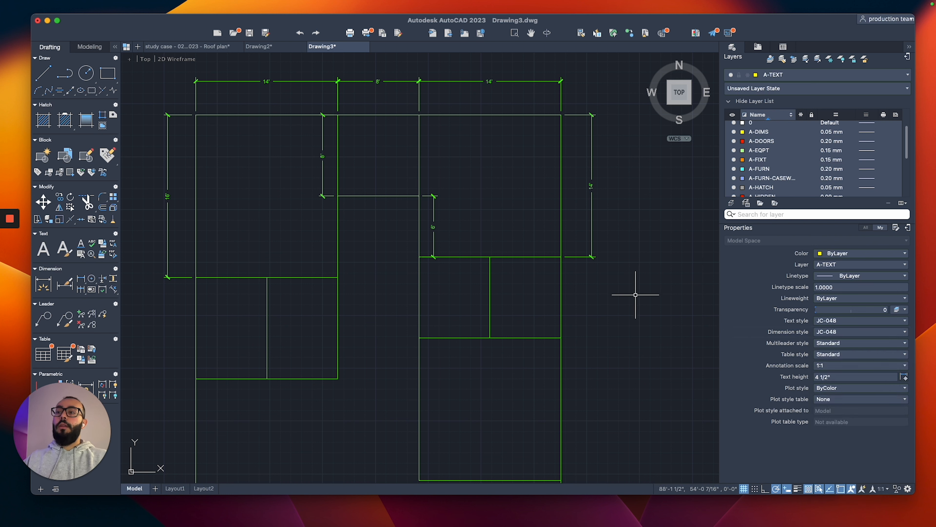
click(863, 332)
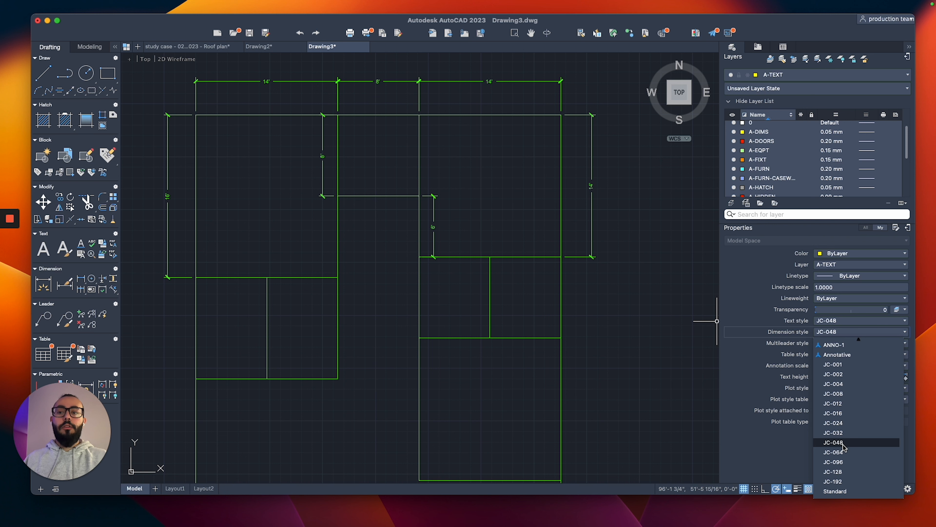
click(835, 330)
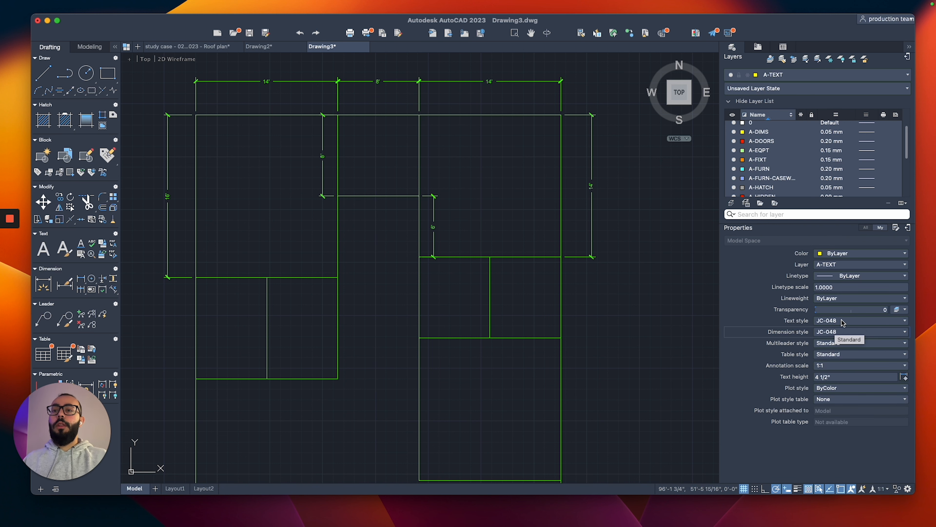
scroll(425, 210, up, 5)
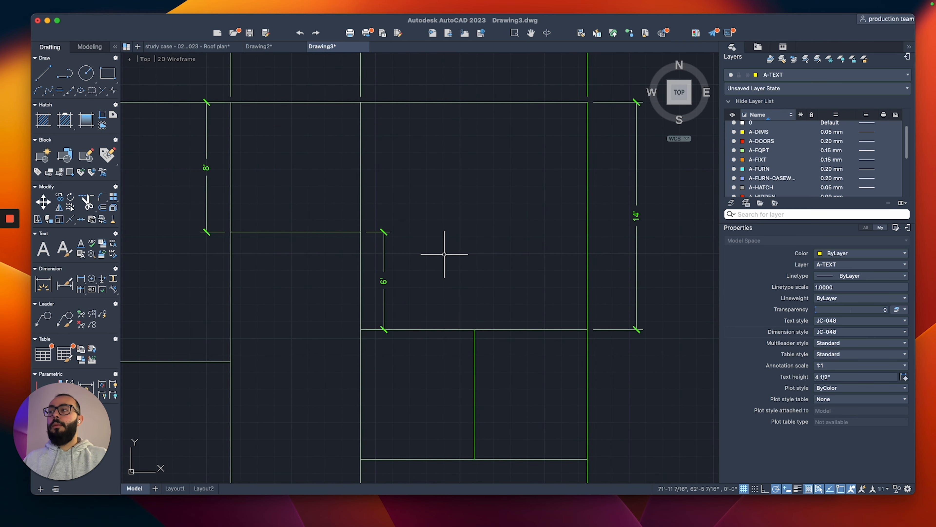
Set the dimension style to JC-024 and place a short trial vertical dimension inside the upper-right room.
click(841, 332)
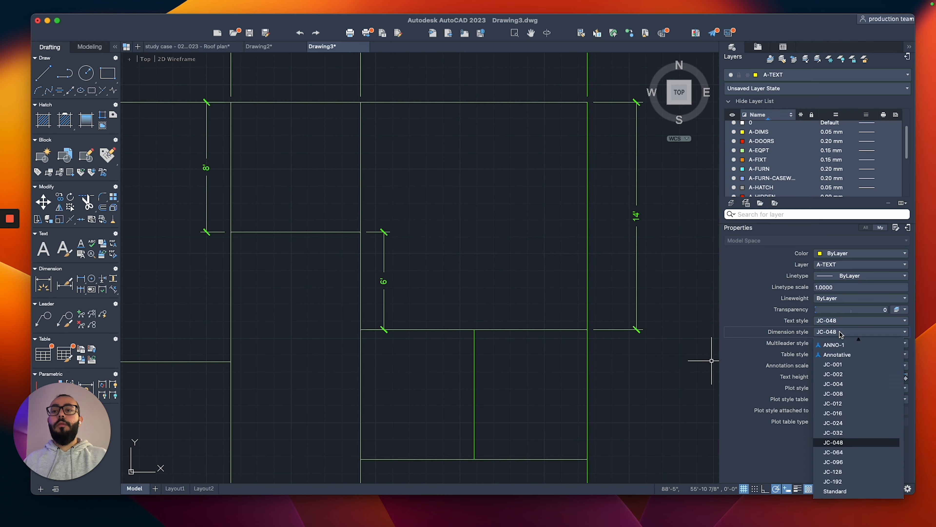
click(834, 422)
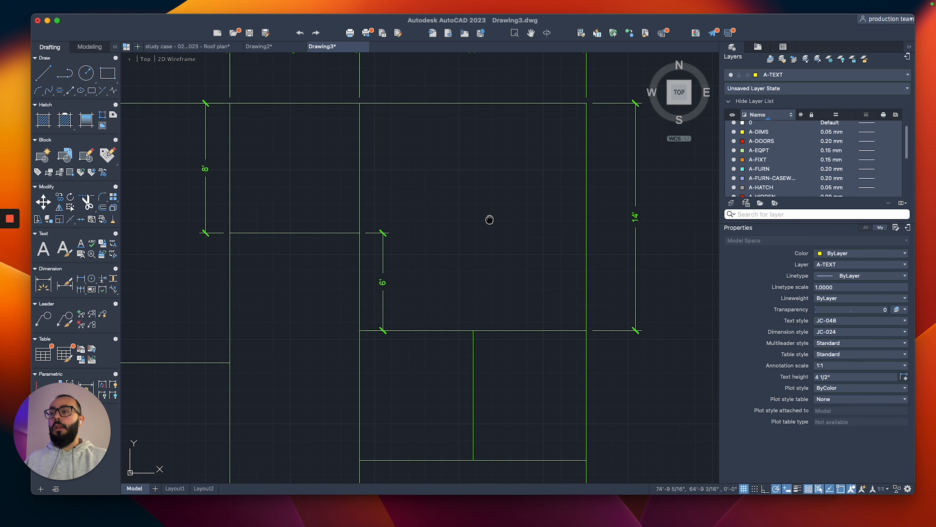
middle_drag(487, 218, 482, 231)
key(Return)
click(477, 212)
click(477, 273)
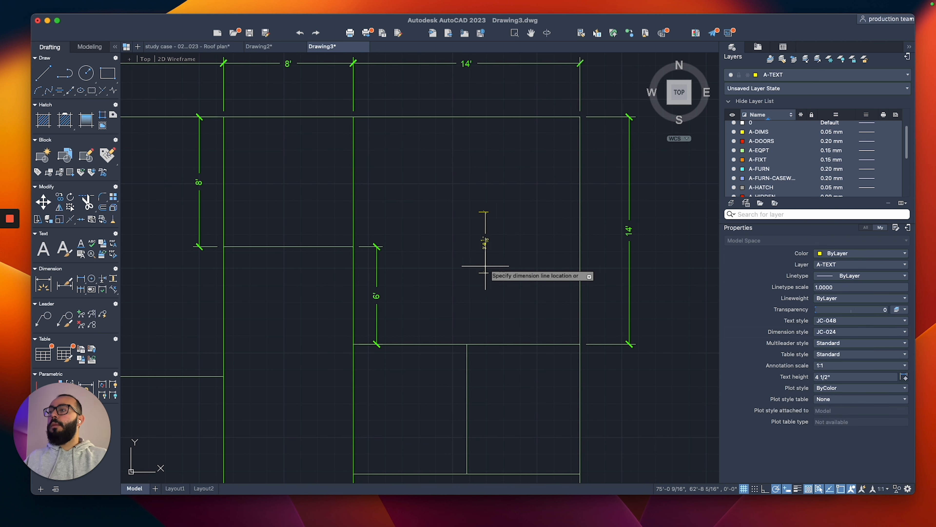
click(492, 243)
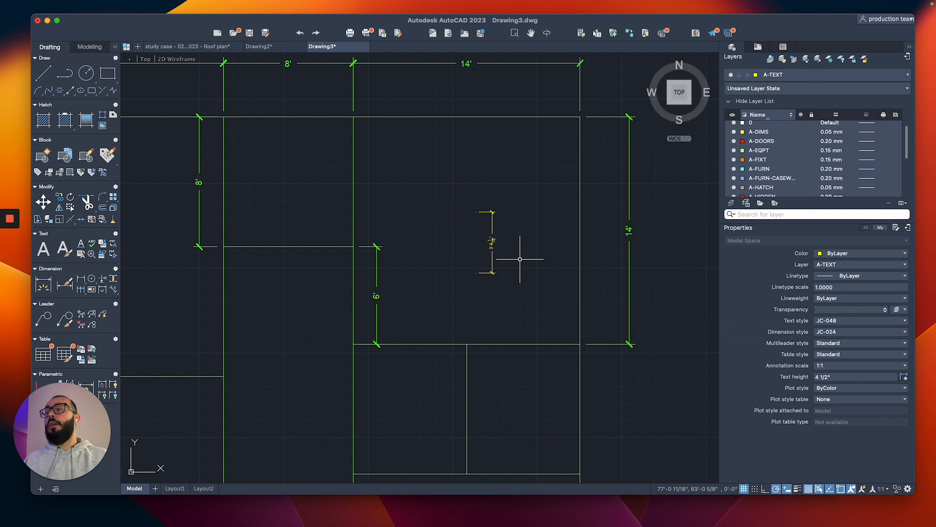
Delete the trial dimension from the upper-right room and set the dimension style back to JC-048.
click(492, 258)
key(Delete)
scroll(478, 286, down, 2)
middle_drag(478, 287, 476, 273)
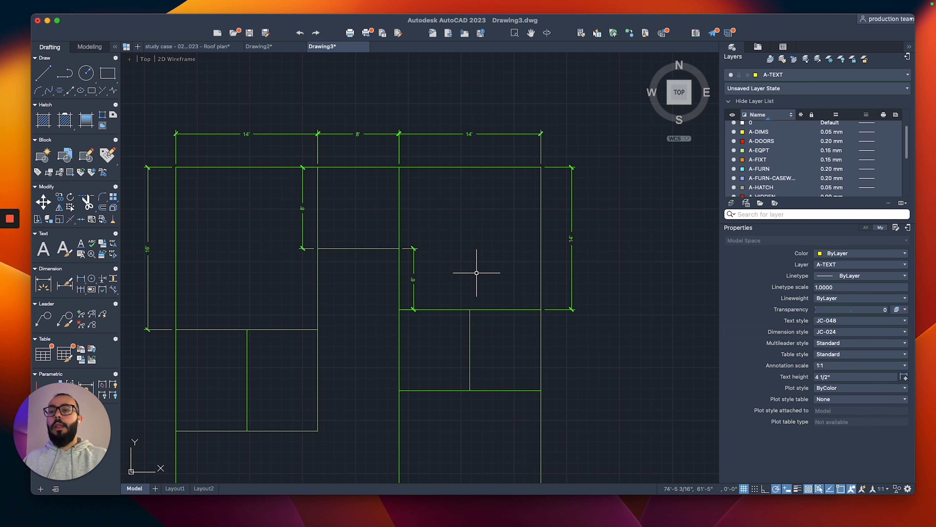
click(844, 334)
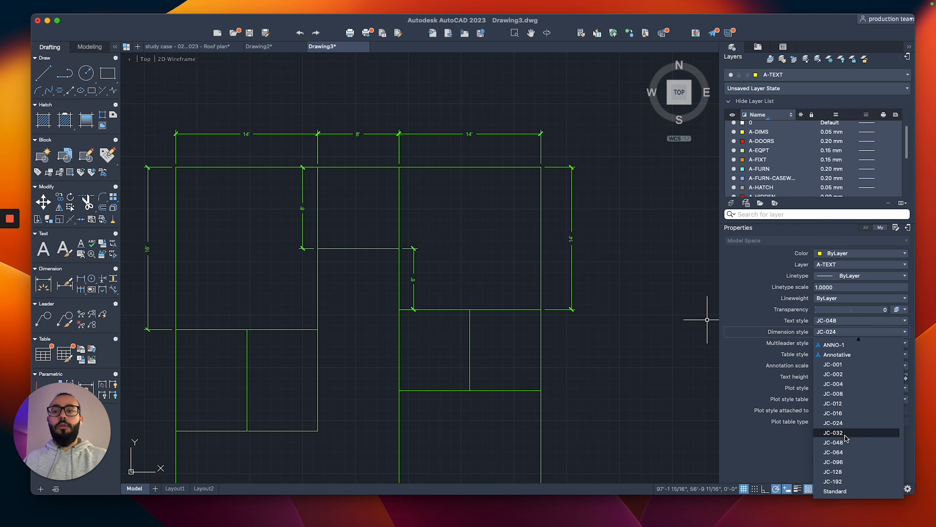
click(844, 443)
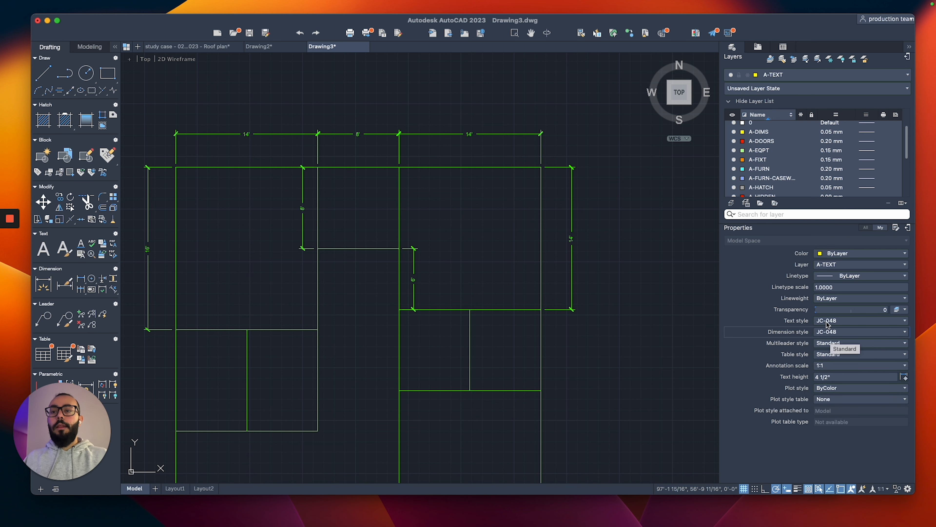
Compare the current text style with the current dimension style in the drawing's properties.
mouse_move(574, 322)
middle_down()
mouse_move(512, 323)
mouse_move(543, 301)
middle_up()
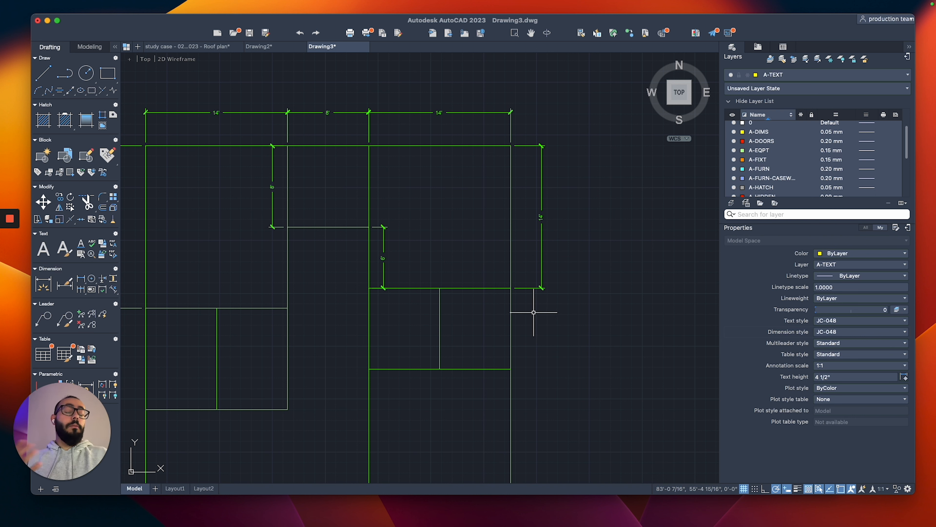
mouse_move(529, 318)
middle_down()
mouse_move(537, 304)
mouse_move(597, 288)
middle_up()
click(829, 321)
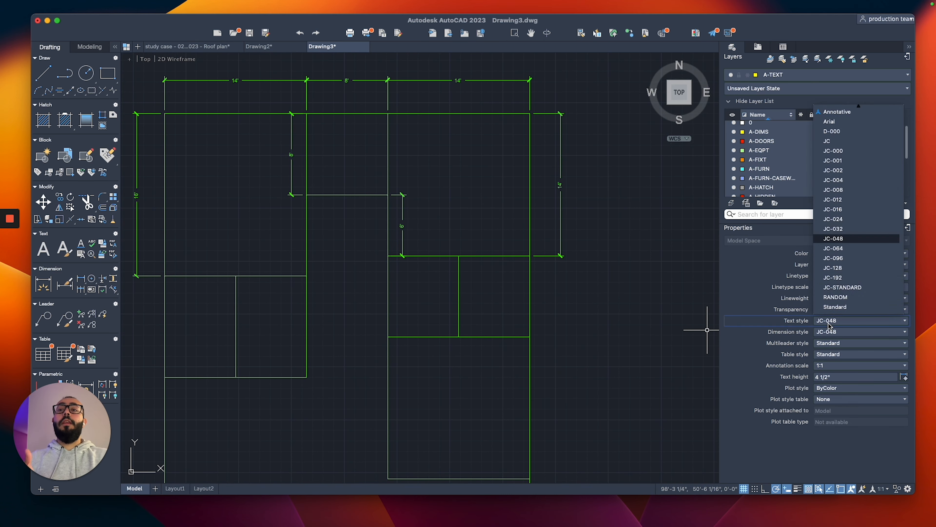
click(834, 331)
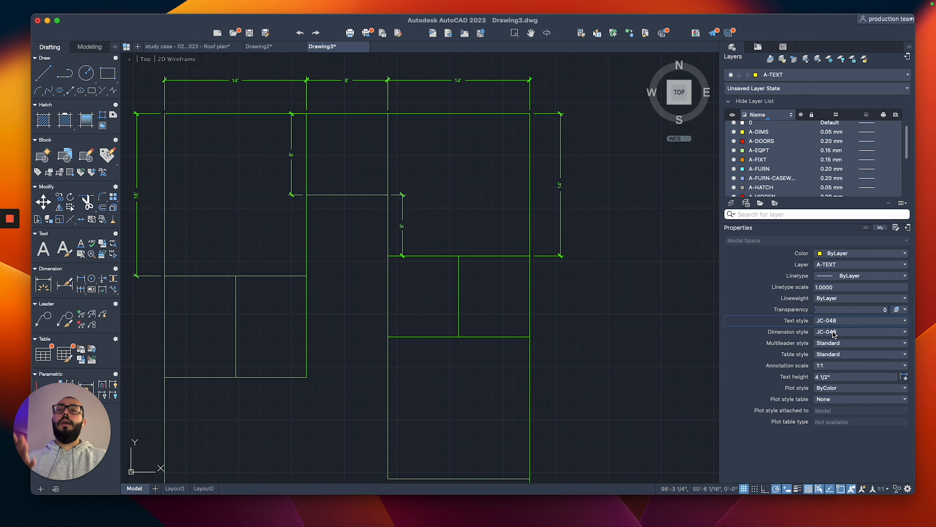
click(835, 334)
click(836, 334)
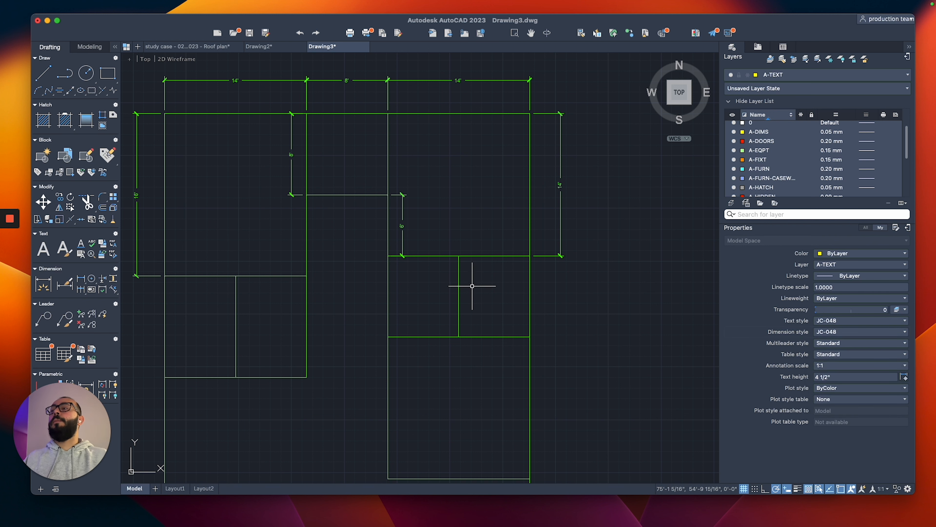
Dimension the depth of the divided space below the upper-right room, in line with the 14' dimension outside the right wall.
scroll(487, 272, up, 2)
middle_drag(517, 280, 497, 279)
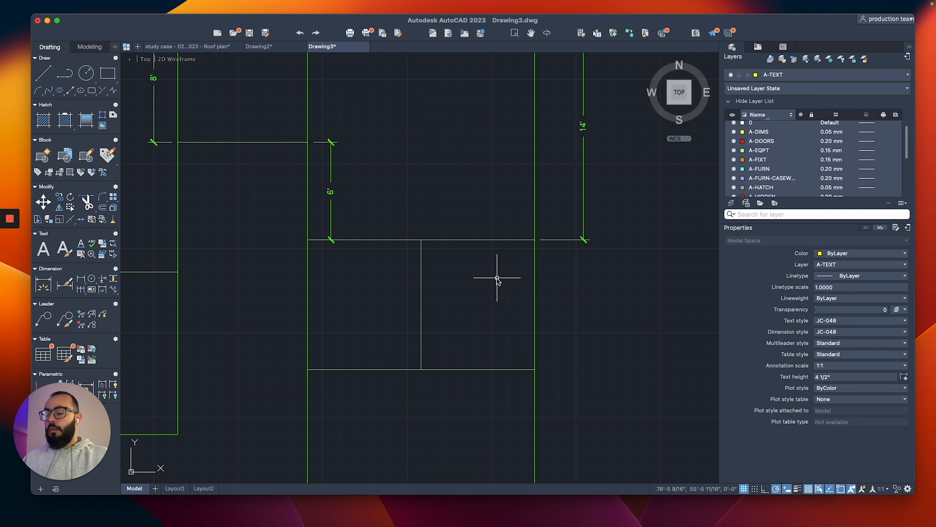
text(d)
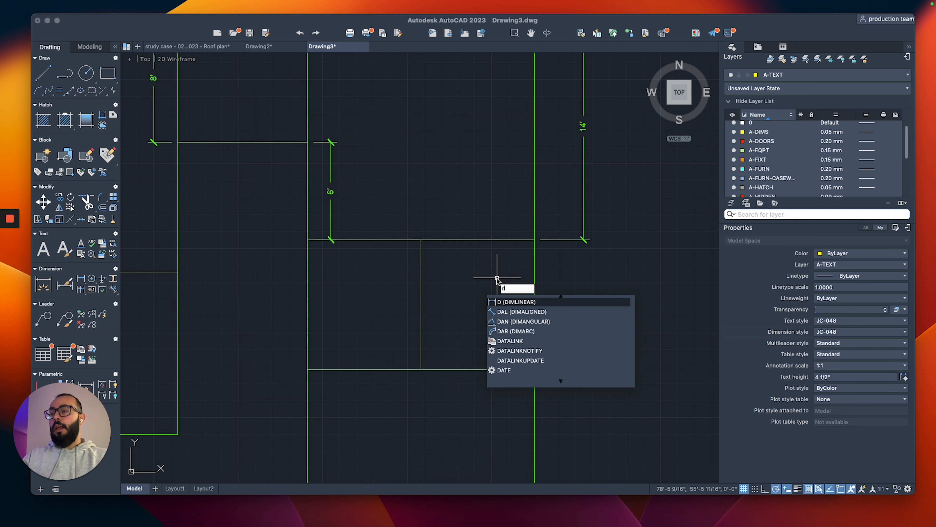
key(Return)
click(535, 239)
click(534, 369)
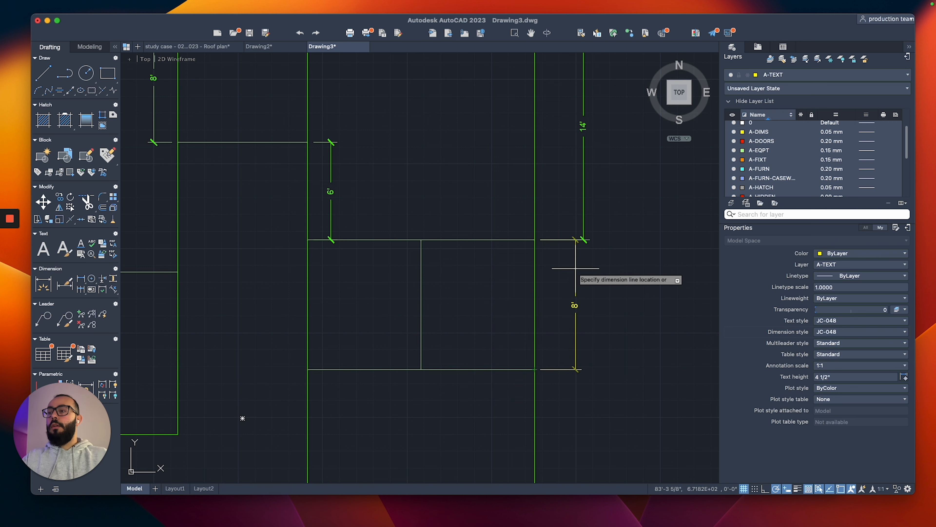
click(582, 239)
scroll(575, 251, down, 2)
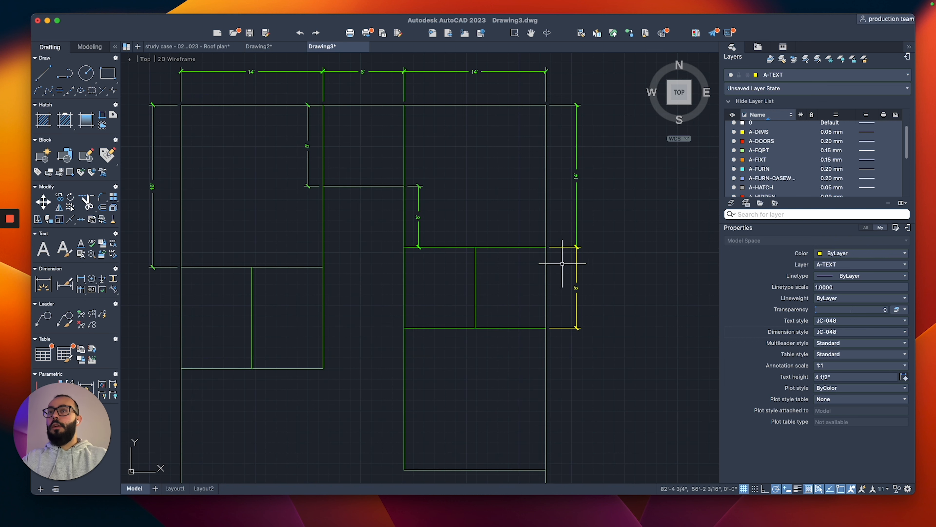
Add a centre-aligned multiline text label reading BEDROOM 2 in the upper-right room.
scroll(548, 272, up, 2)
text(t)
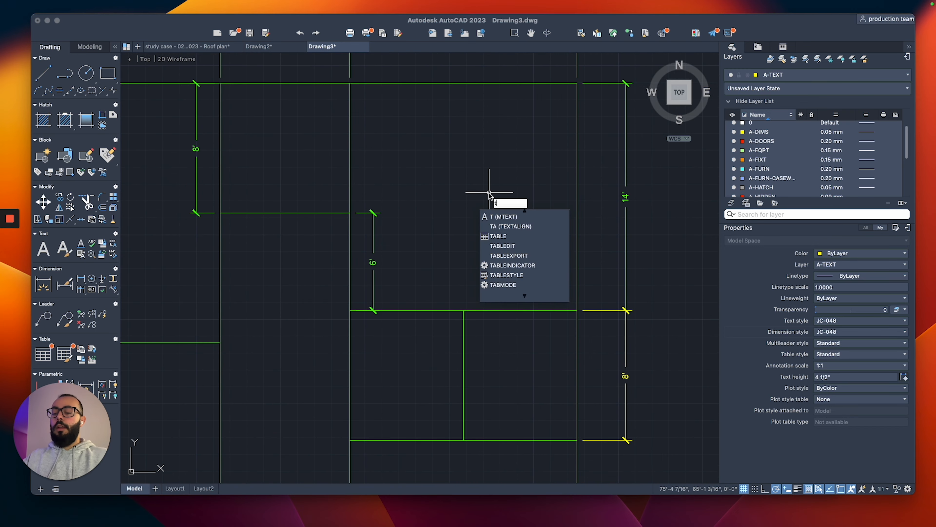
key(Return)
click(433, 180)
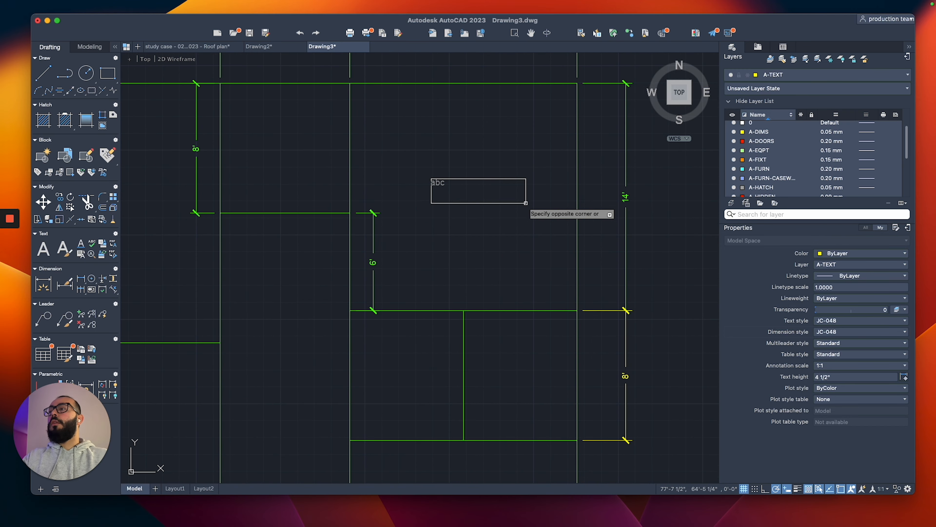
click(522, 208)
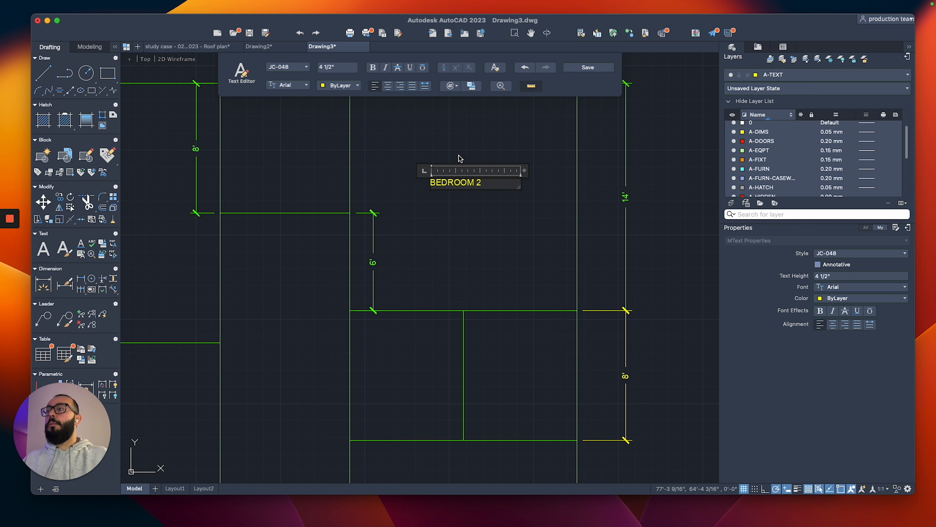
click(389, 88)
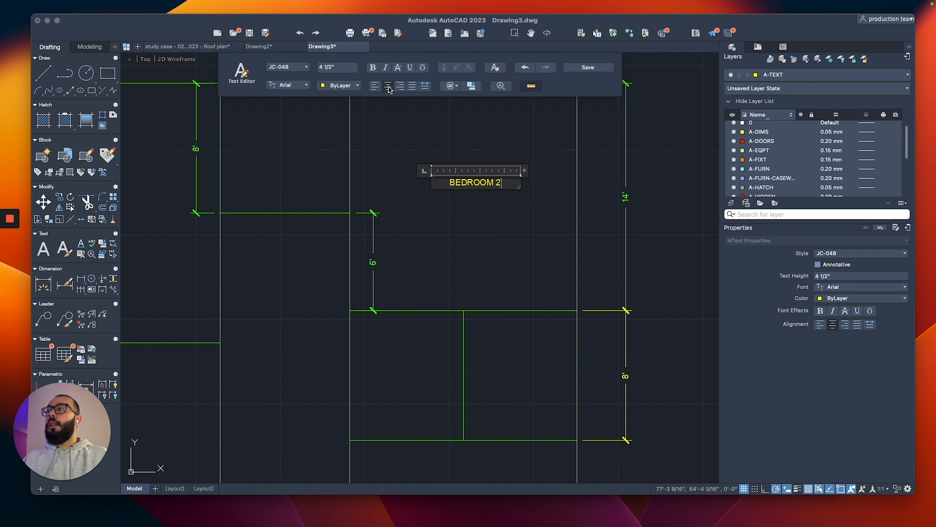
click(467, 140)
Copy the BEDROOM 2 label down into the large room below the divided space.
scroll(466, 146, down, 3)
click(487, 160)
click(479, 185)
text(co)
key(Return)
click(476, 187)
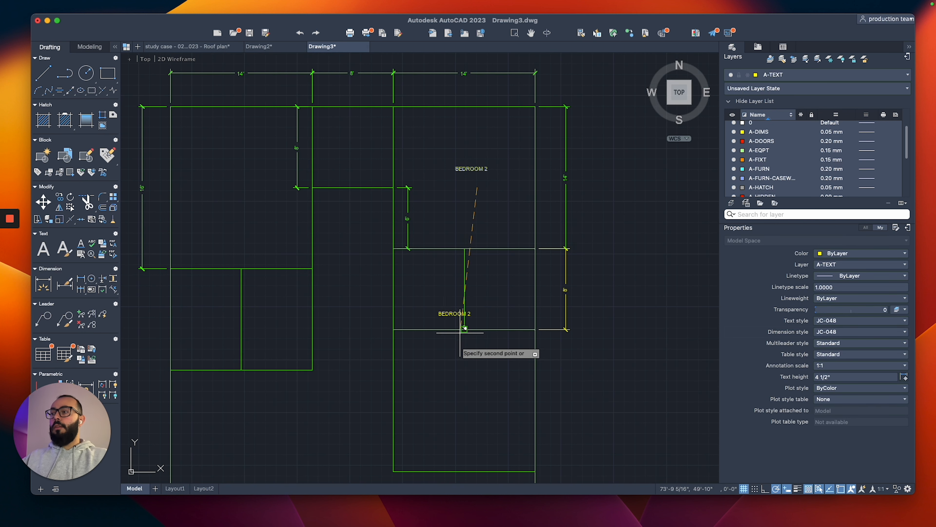
click(477, 424)
key(Escape)
Change the copied label in the lower-right room to BEDROOM 1.
scroll(477, 423, up, 4)
click(494, 380)
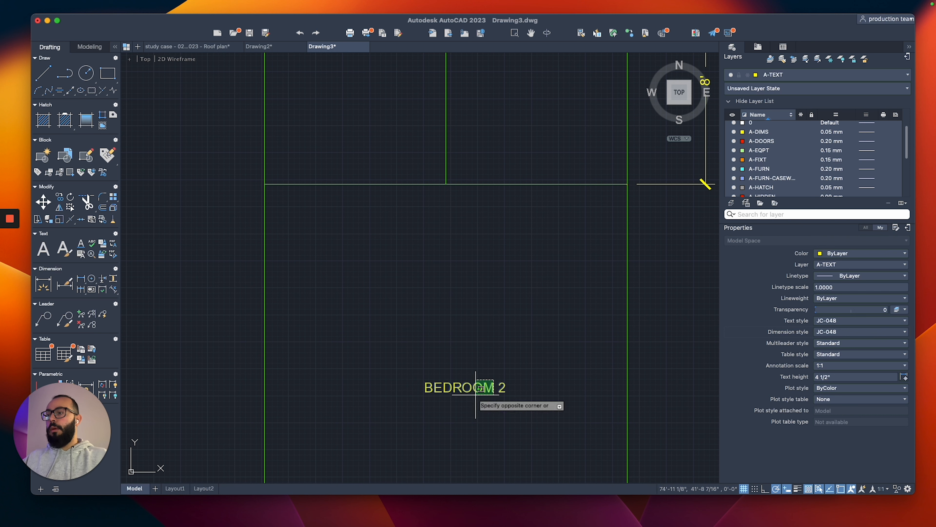
click(475, 394)
double_click(480, 395)
drag(498, 389, 508, 391)
text(1)
click(488, 318)
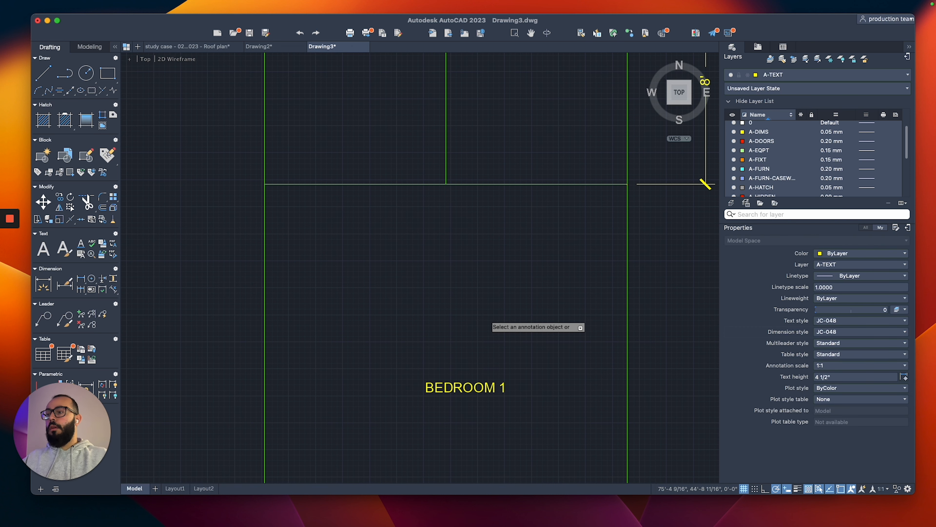
scroll(486, 316, down, 4)
key(Escape)
Copy the BEDROOM 1 label up into the right half of the divided space between the two bedrooms.
click(489, 320)
click(470, 367)
text(co)
key(Return)
click(473, 368)
scroll(496, 214, up, 2)
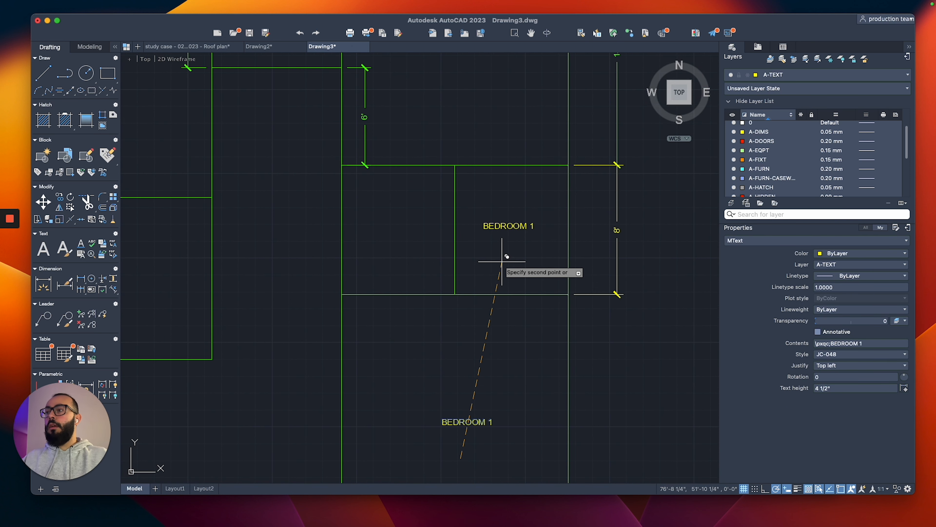
click(502, 261)
key(Escape)
Draw a horizontal polyline at mid-height across the right half of the divided space, from the dividing wall to the outer wall.
scroll(519, 211, up, 2)
text(pl)
key(Return)
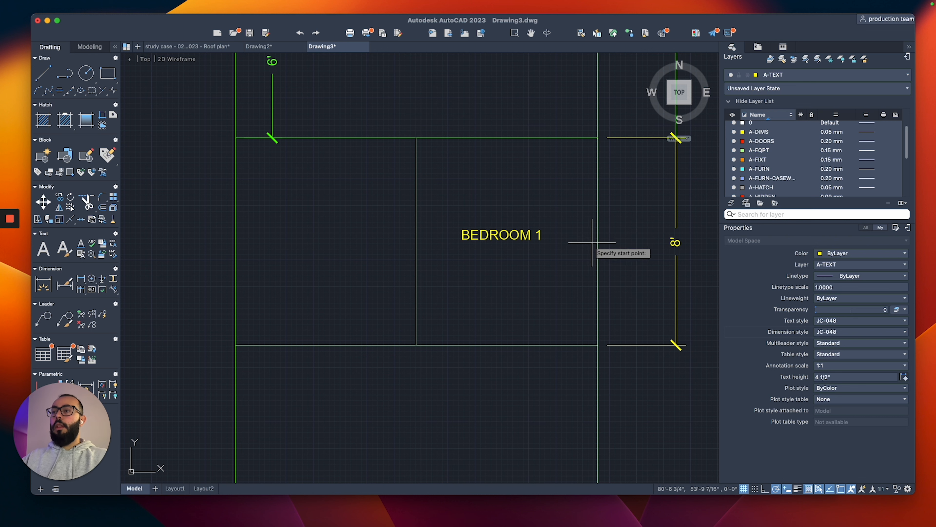
click(416, 217)
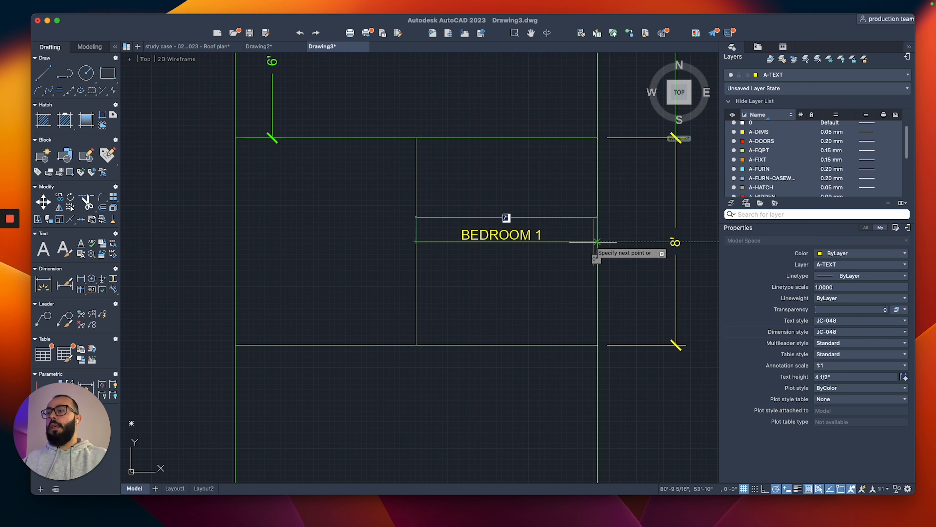
click(594, 242)
key(Escape)
Move the copied BEDROOM 1 label up into the upper compartment above the new horizontal line.
click(486, 217)
click(473, 238)
text(m)
key(Return)
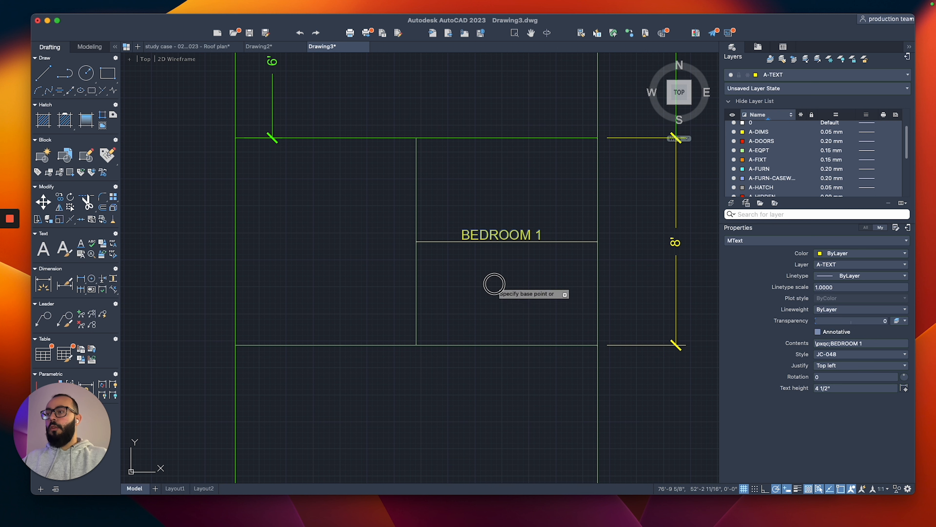
click(494, 283)
click(502, 241)
Change the BEDROOM 1 label in the upper compartment of the divided space to CLOSET 2.
click(502, 222)
double_click(482, 219)
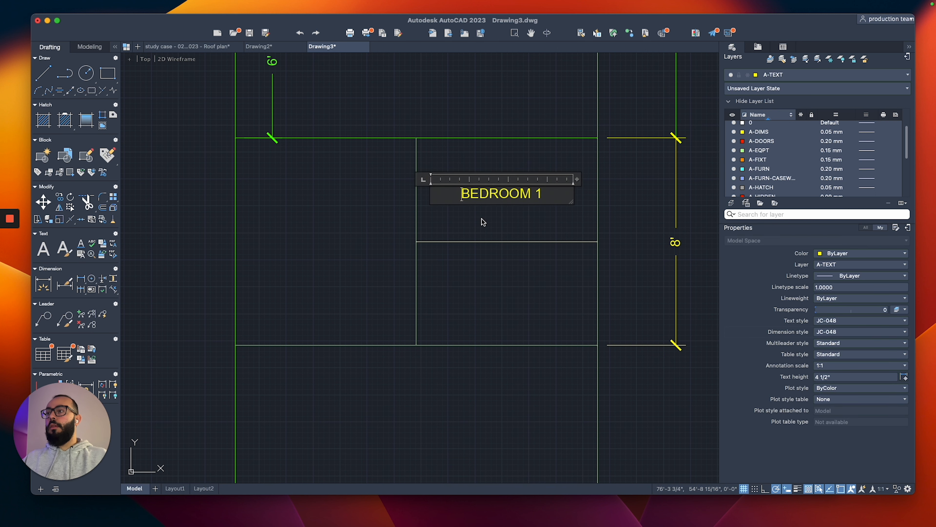
key(super+a)
text(CLOSET)
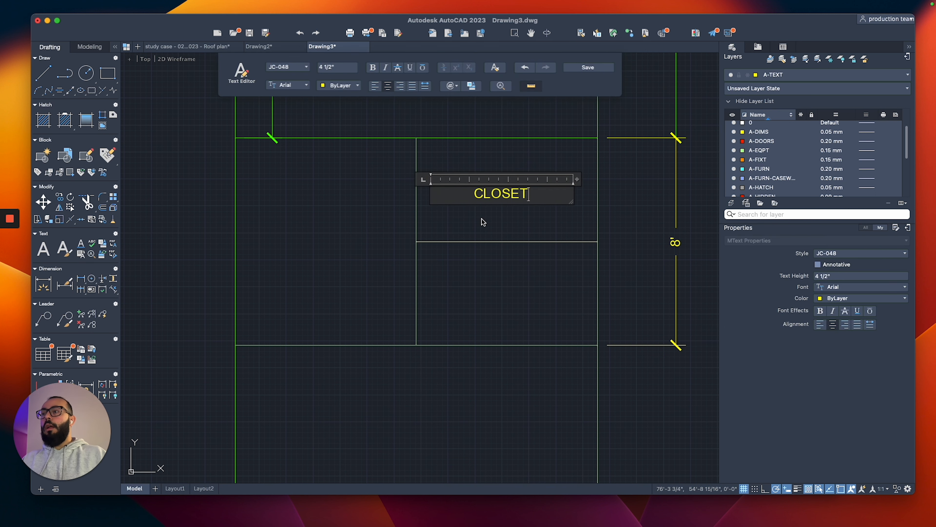
scroll(487, 221, down, 3)
scroll(486, 223, up, 3)
text(2)
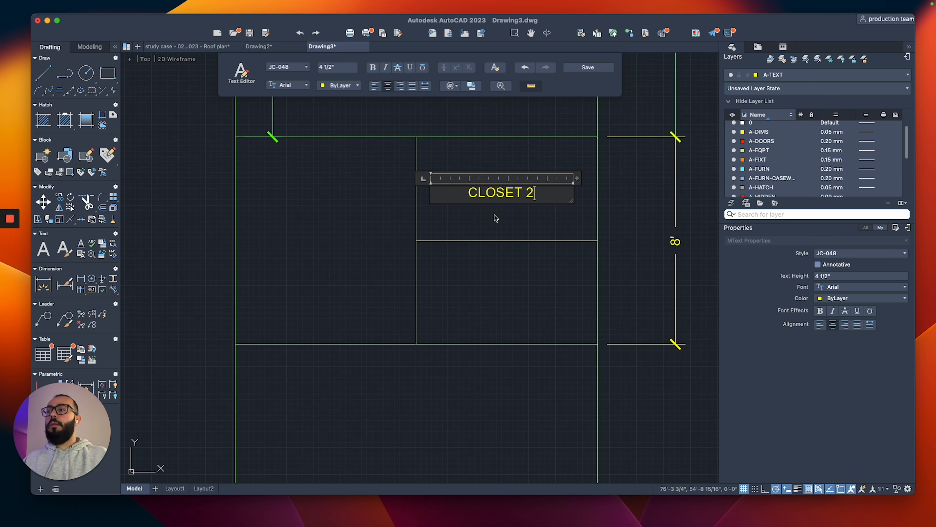
click(503, 223)
key(Escape)
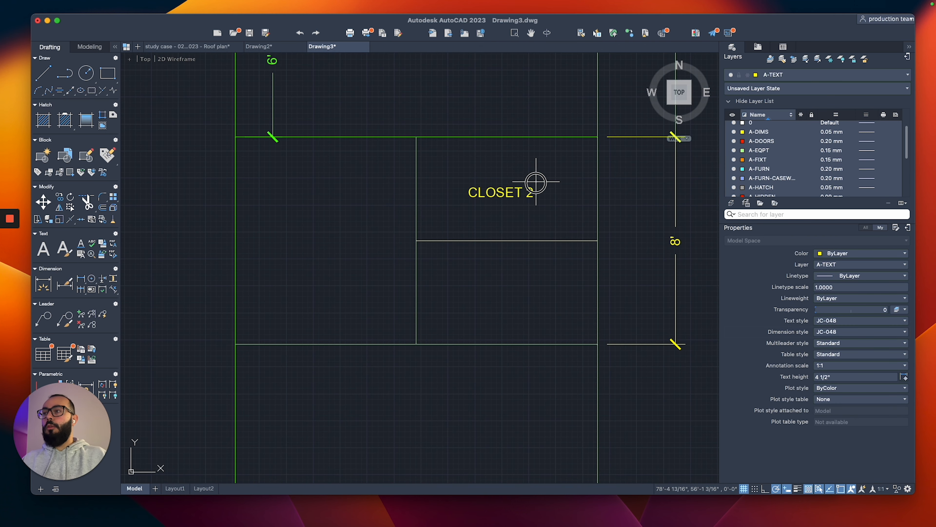
Copy the CLOSET 2 label straight down into the lower compartment and change the copy to CLOSET 1.
drag(536, 182, 509, 212)
text(co)
key(space)
click(544, 210)
click(545, 307)
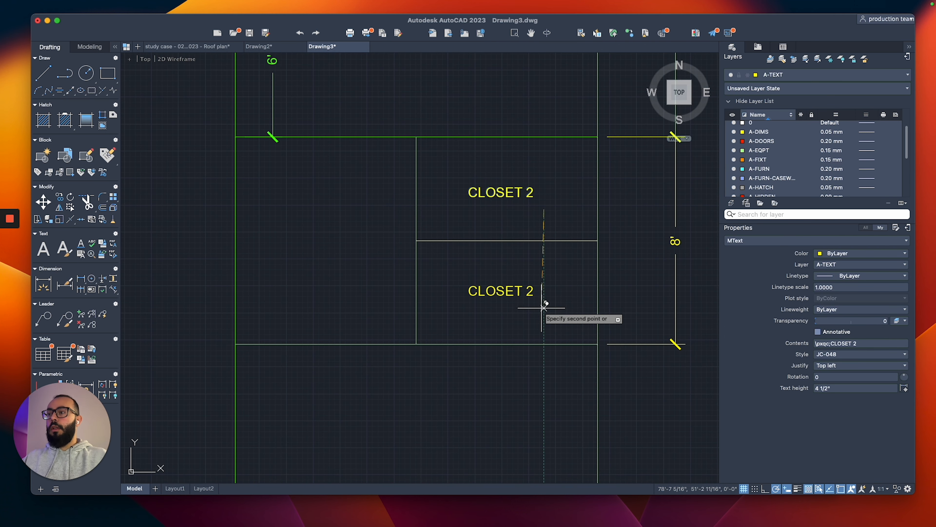
key(Escape)
double_click(508, 294)
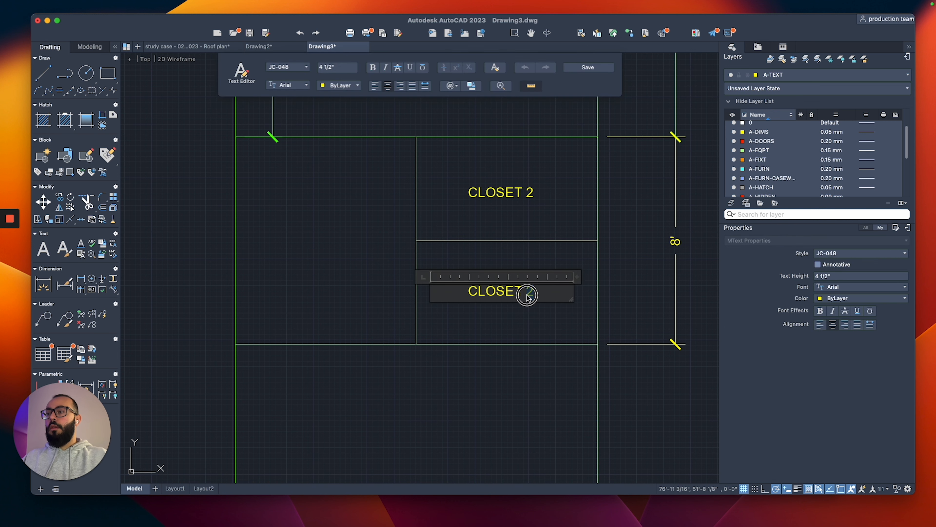
text(1)
click(483, 246)
Copy the CLOSET 1 label into the undivided room to the left of the two closets.
scroll(482, 247, down, 3)
middle_drag(481, 252, 533, 263)
click(537, 283)
text(c)
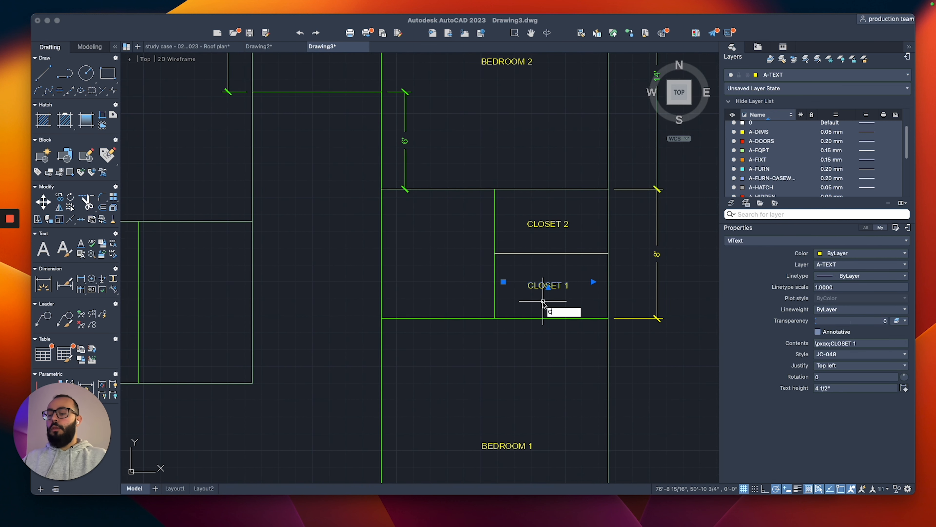
text(o)
key(space)
click(543, 301)
click(438, 265)
key(Escape)
Change the copied label in the room left of the closets to BATHROOM.
click(441, 257)
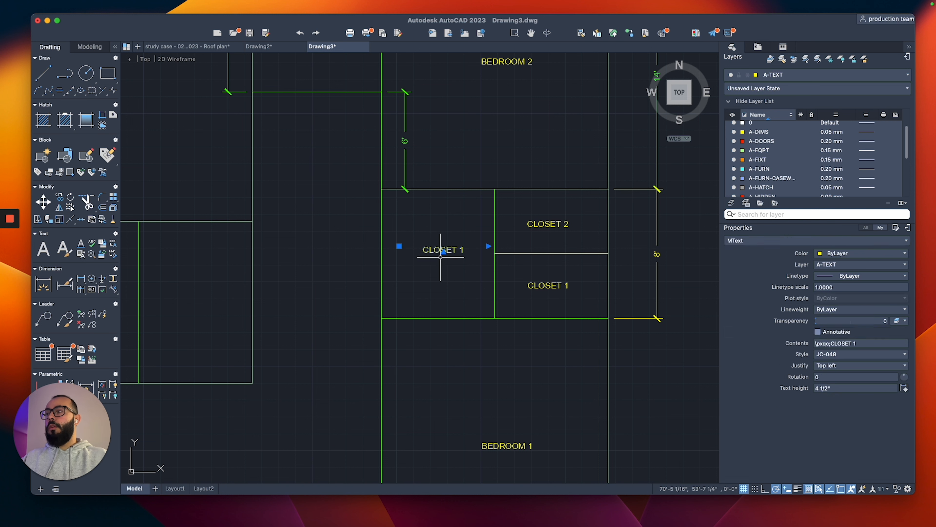
text(ted)
key(space)
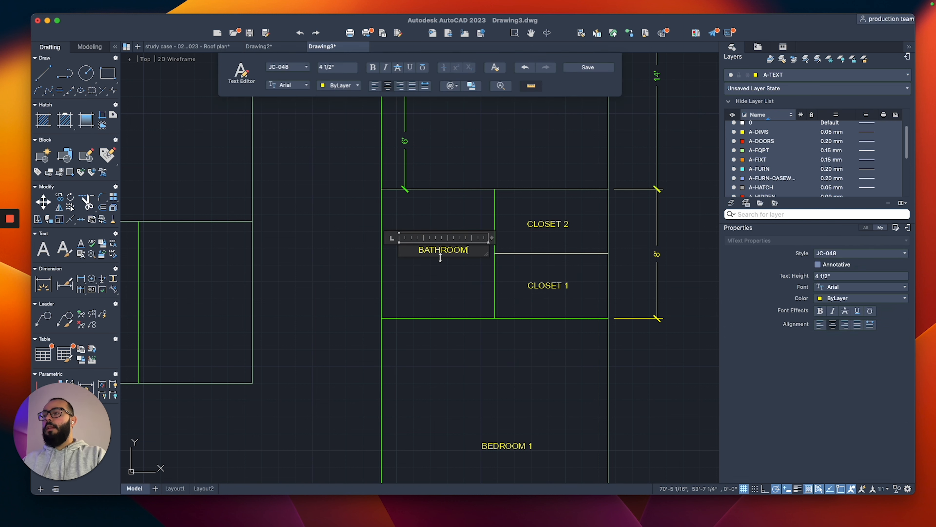
scroll(440, 257, down, 2)
scroll(444, 235, up, 3)
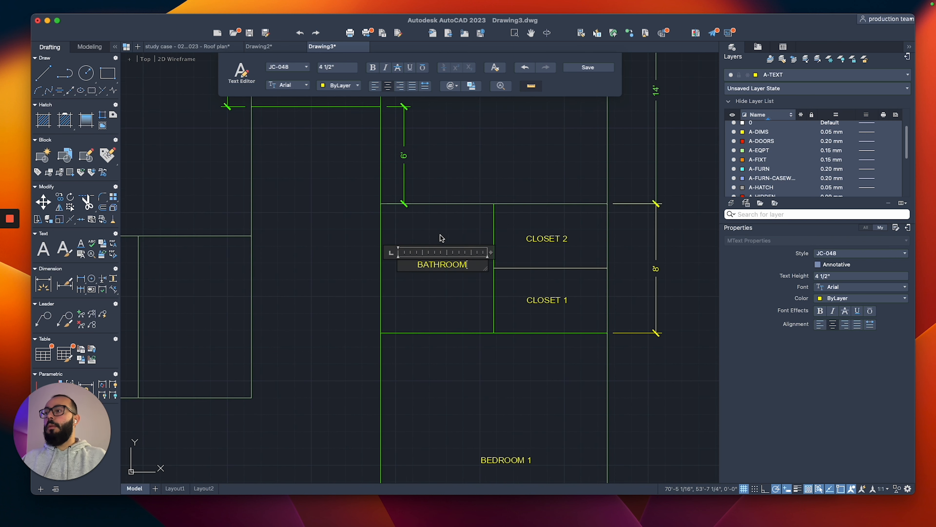
click(425, 221)
Copy the BATHROOM label into each of the two adjoining rooms below the large upper-left room.
scroll(376, 219, down, 3)
middle_drag(347, 213, 474, 266)
key(Escape)
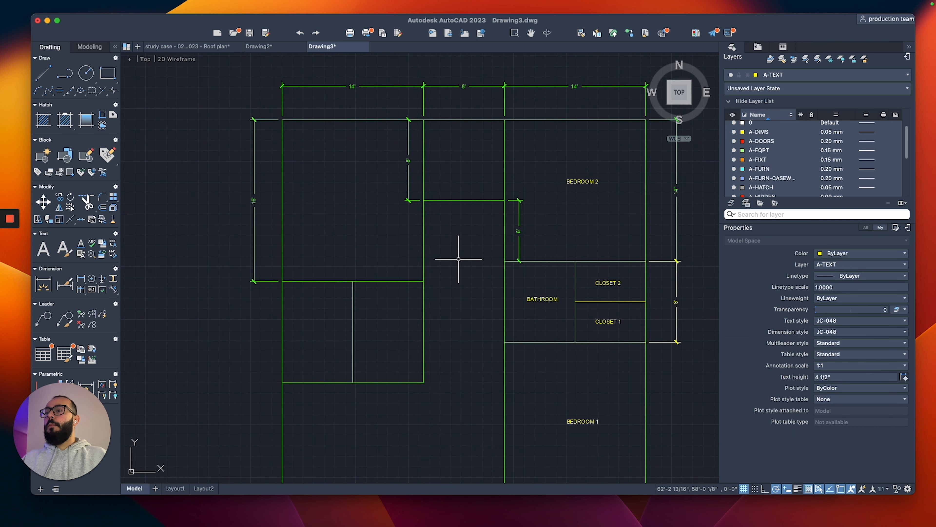
click(525, 296)
text(co)
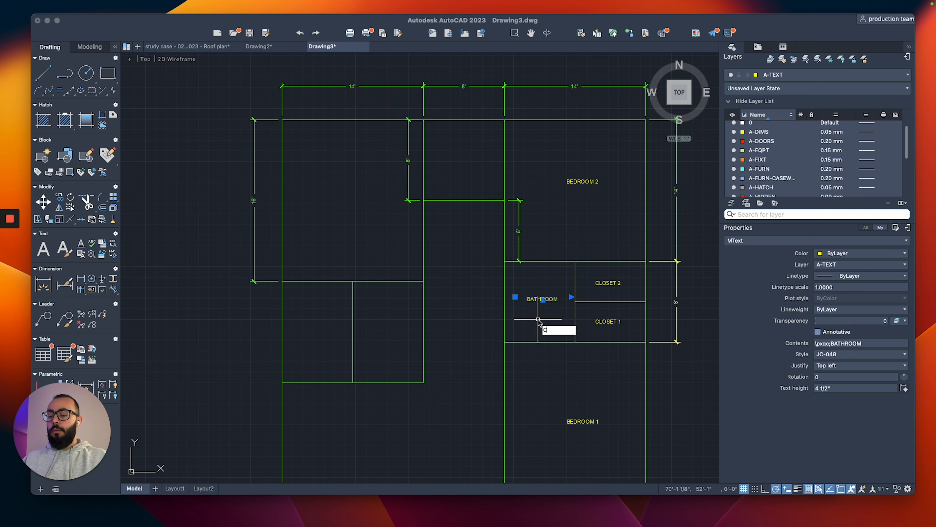
key(space)
click(571, 301)
scroll(435, 336, up, 3)
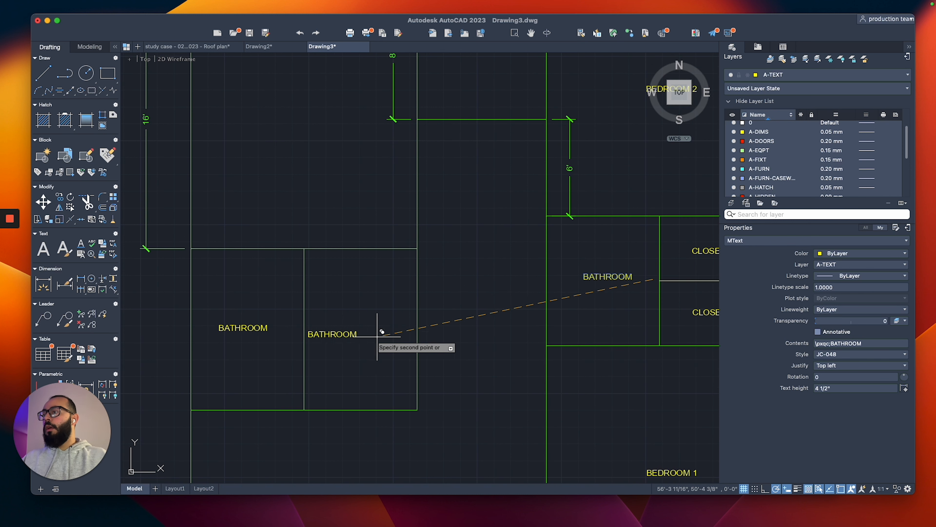
click(409, 326)
key(Return)
Change the right-hand BATHROOM copy to WALK-IN CLOSET, set on two lines.
right_click(362, 342)
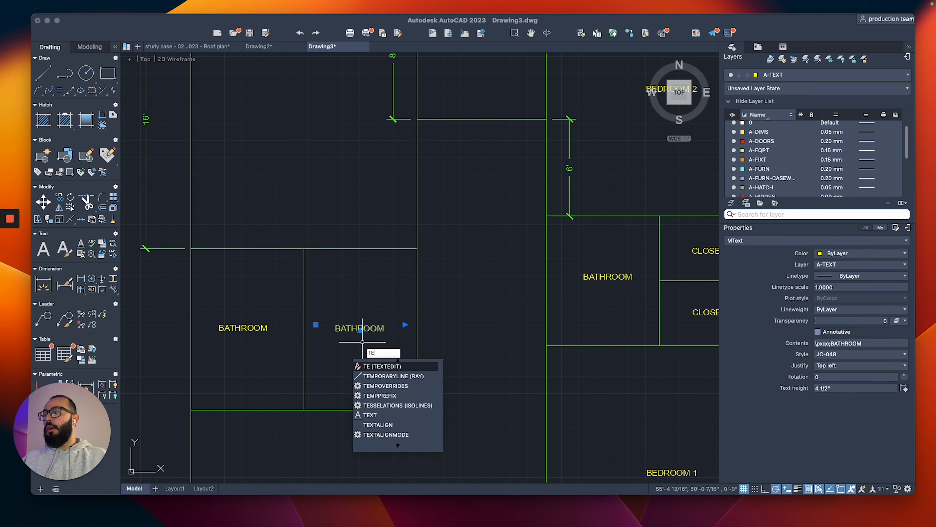
click(363, 345)
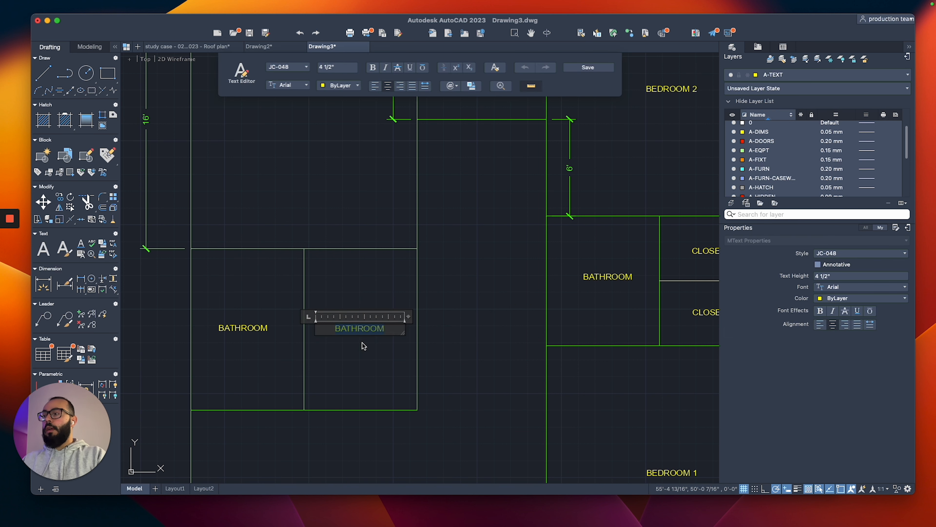
text(WALK-IN)
key(Return)
text(CLOSET)
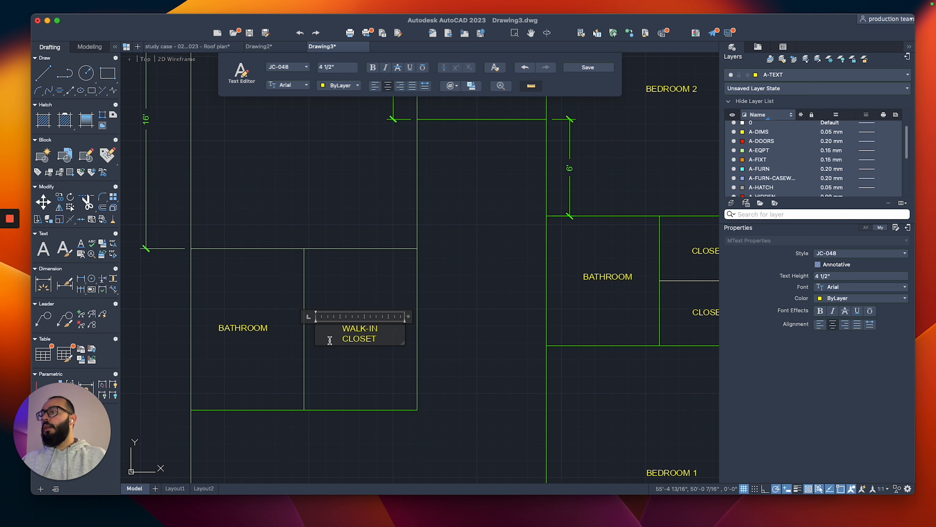
Change the BATHROOM label in the room left of the walk-in closet to MASTER BATHROOM on two lines.
double_click(243, 327)
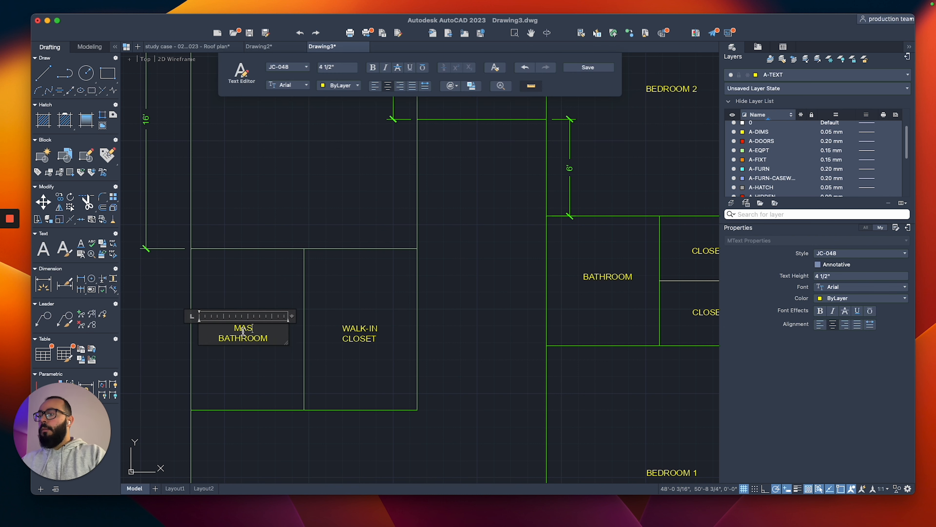
click(248, 252)
scroll(273, 282, down, 5)
scroll(273, 284, up, 4)
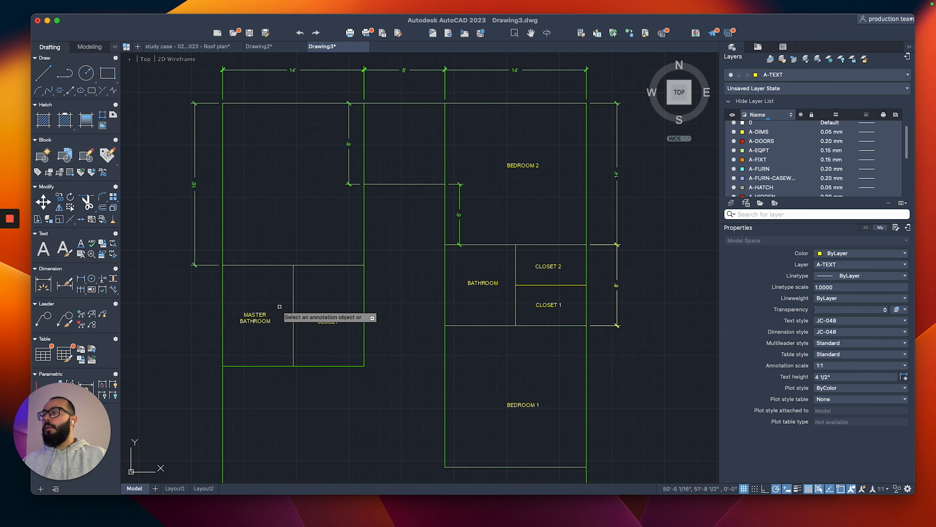
key(Escape)
Copy the MASTER BATHROOM label up into the middle of the large upper-left room.
click(280, 308)
click(261, 335)
text(CO)
key(Return)
click(261, 335)
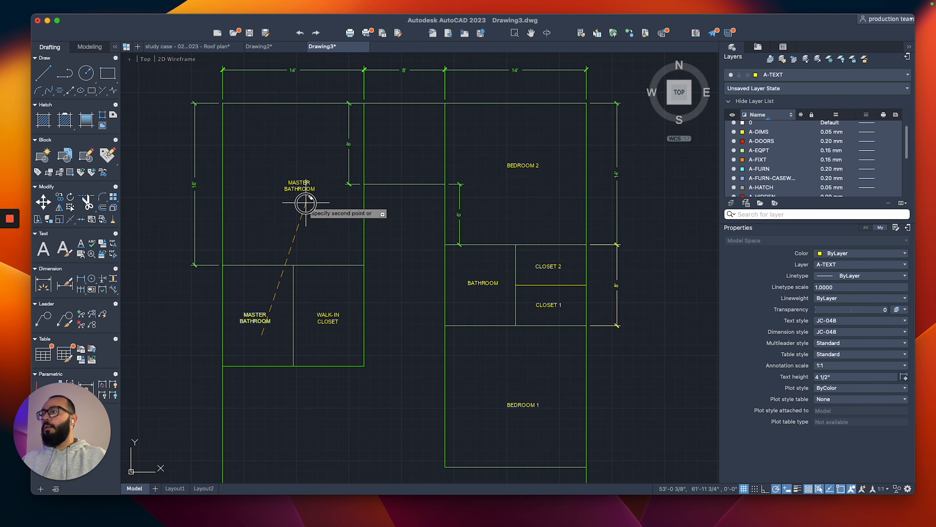
click(305, 203)
key(Escape)
Change the copied label in the large upper-left room to MASTER BEDROOM.
click(307, 178)
scroll(307, 175, up, 5)
double_click(306, 187)
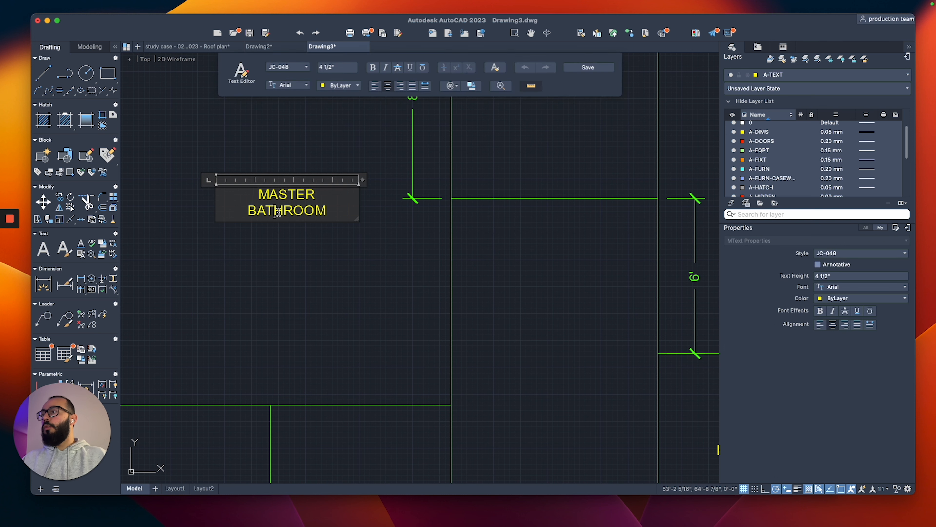
text(ED)
click(307, 176)
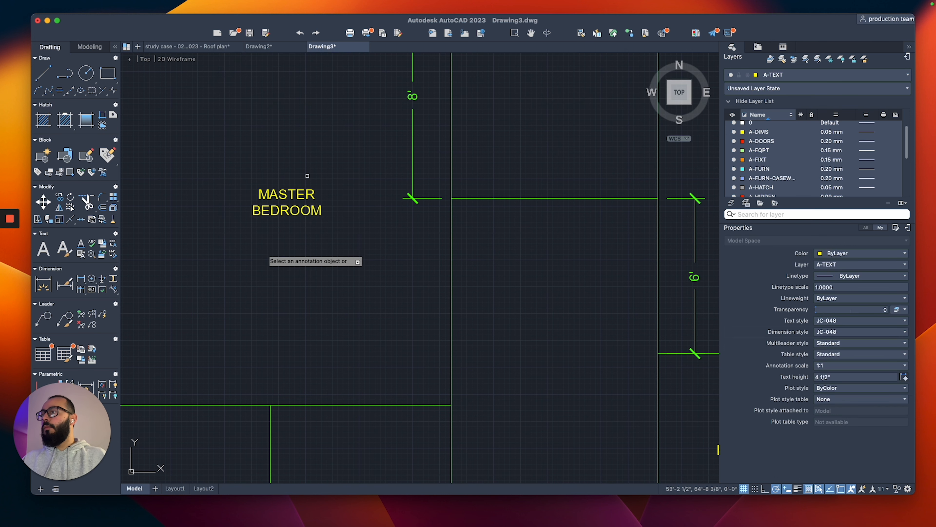
Copy the WALK-IN CLOSET label into the small room between the master bedroom and BEDROOM 2.
scroll(268, 234, down, 5)
scroll(265, 261, up, 2)
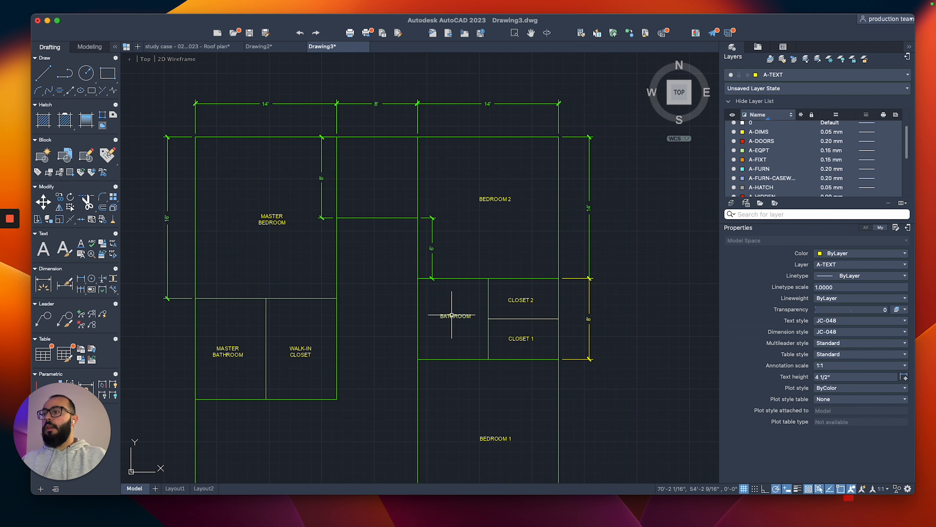
click(297, 355)
text(CO)
key(Return)
click(299, 378)
scroll(349, 208, up, 2)
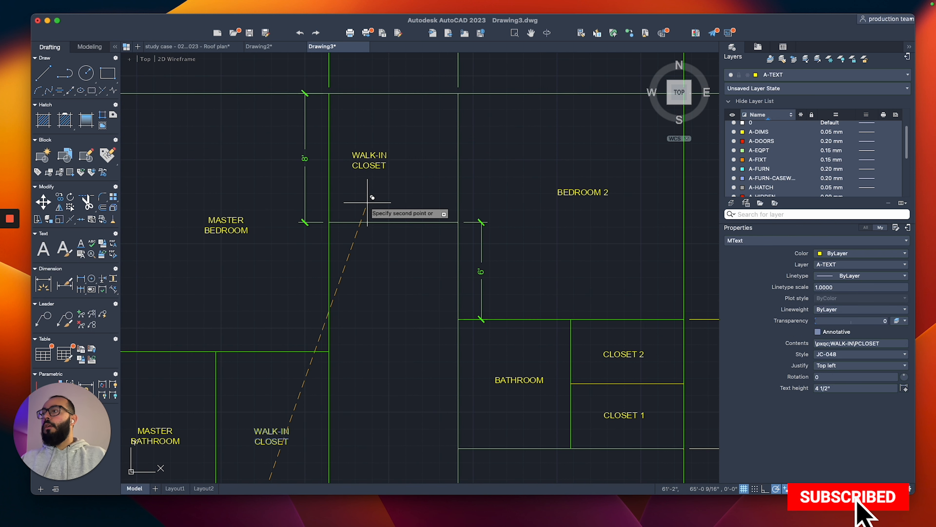
click(390, 202)
key(Escape)
Change the copied label in the small room between the master bedroom and BEDROOM 2 to WASHER/DRYER.
click(420, 149)
click(390, 170)
scroll(397, 145, up, 4)
text(TED)
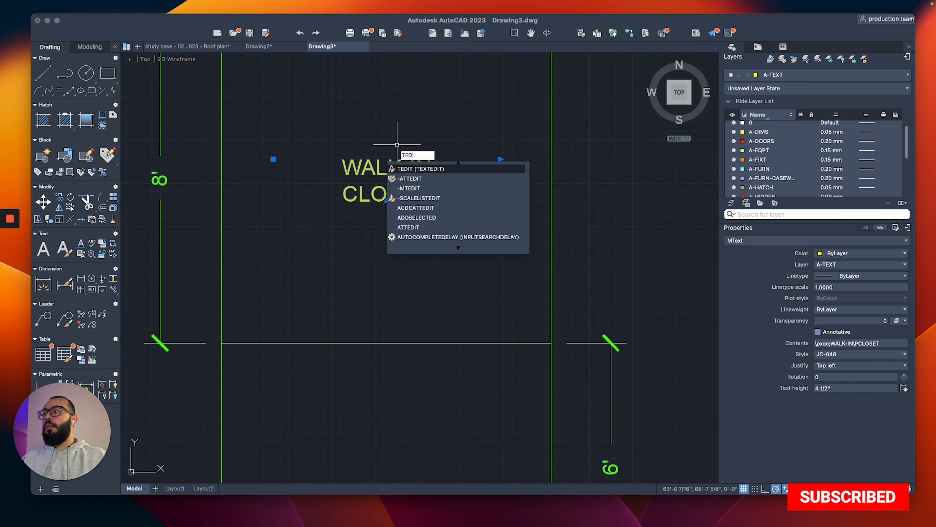
key(Return)
text(WASHI)
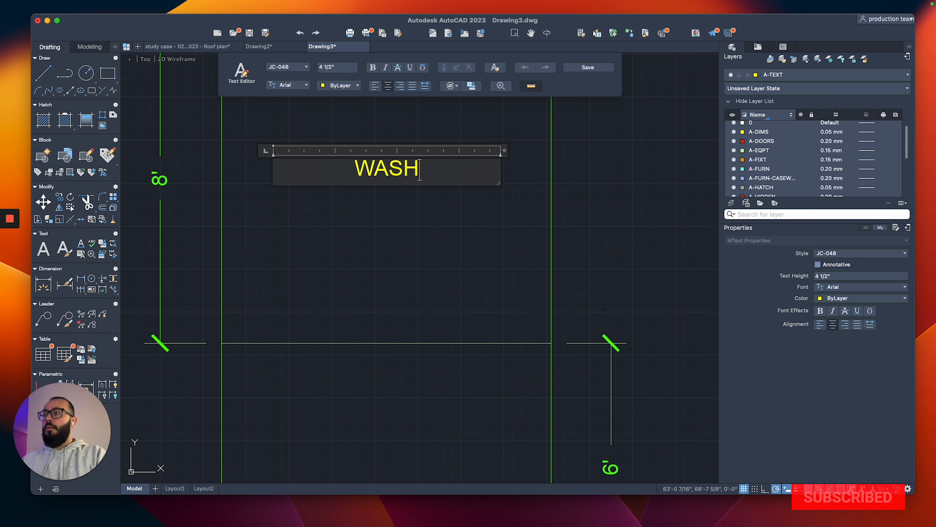
key(BackSpace)
text(GE)
key(BackSpace)
key(BackSpace)
text(HER)
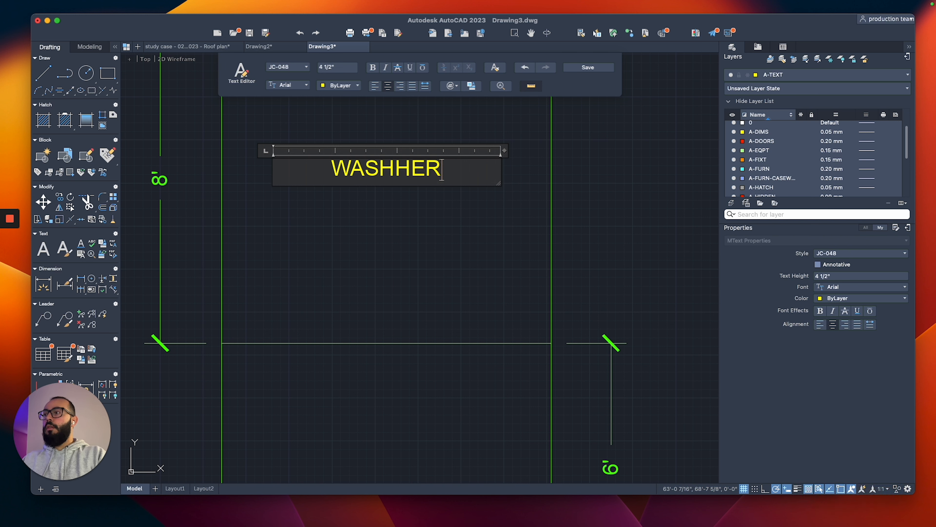
key(BackSpace)
key(BackSpace)
key(BackSpace)
text(ER/DR)
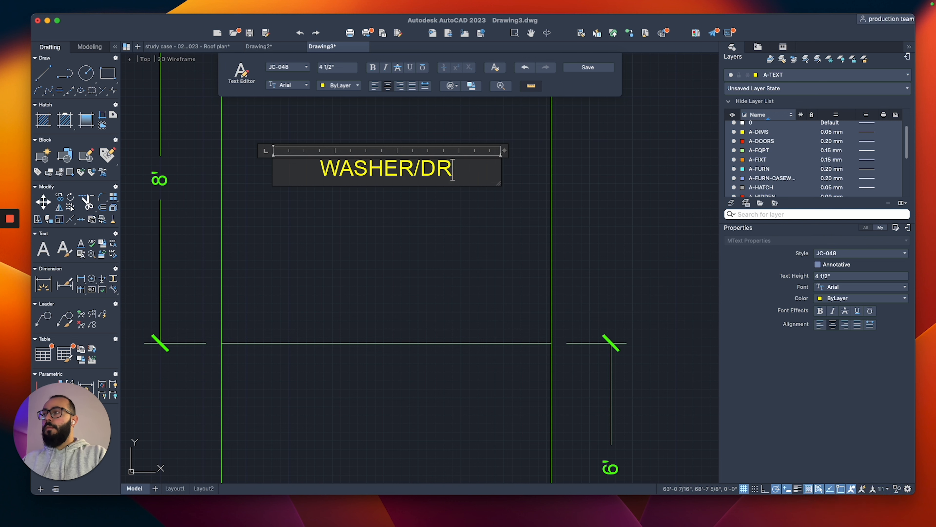
text(YER)
click(376, 201)
Copy the BEDROOM 1 label into the open area below the master bathroom and walk-in closet.
scroll(381, 210, down, 6)
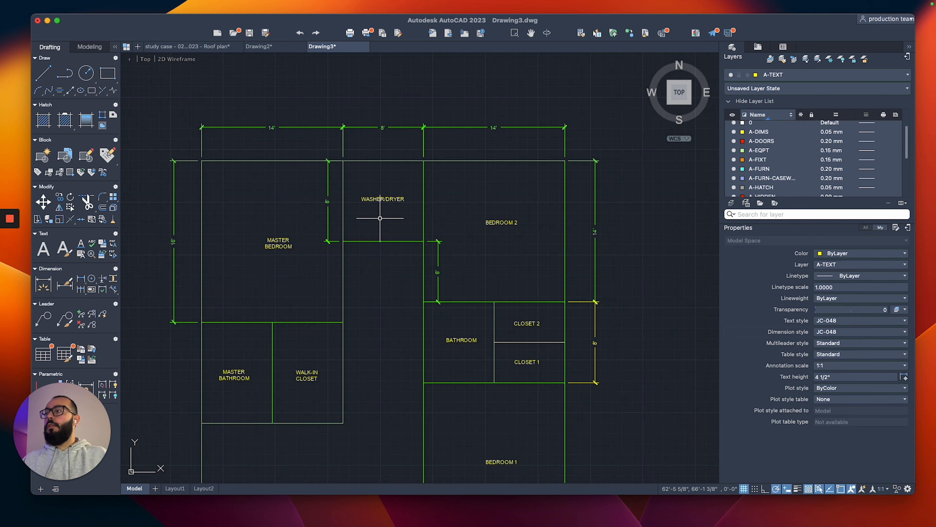
scroll(382, 237, up, 5)
scroll(383, 275, down, 3)
middle_drag(392, 275, 403, 229)
scroll(458, 312, up, 3)
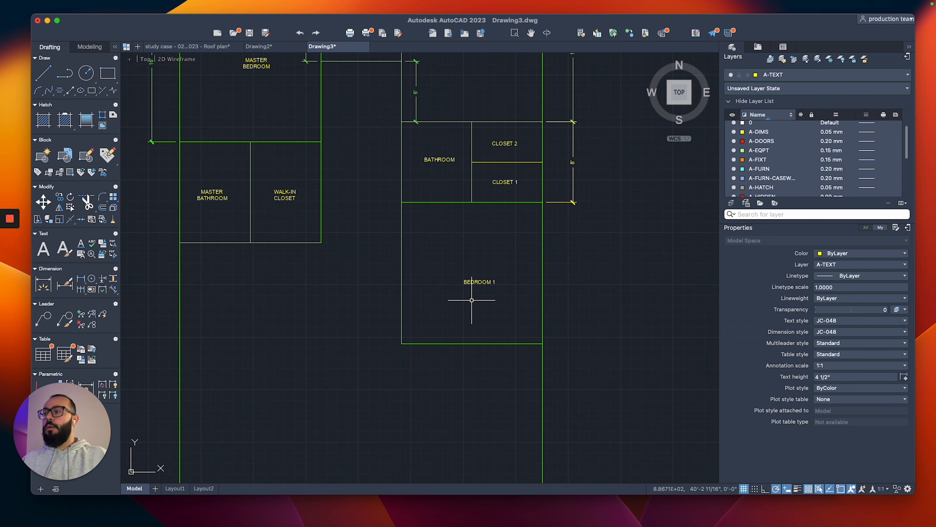
click(471, 283)
middle_drag(481, 313, 490, 290)
text(co)
key(space)
click(502, 284)
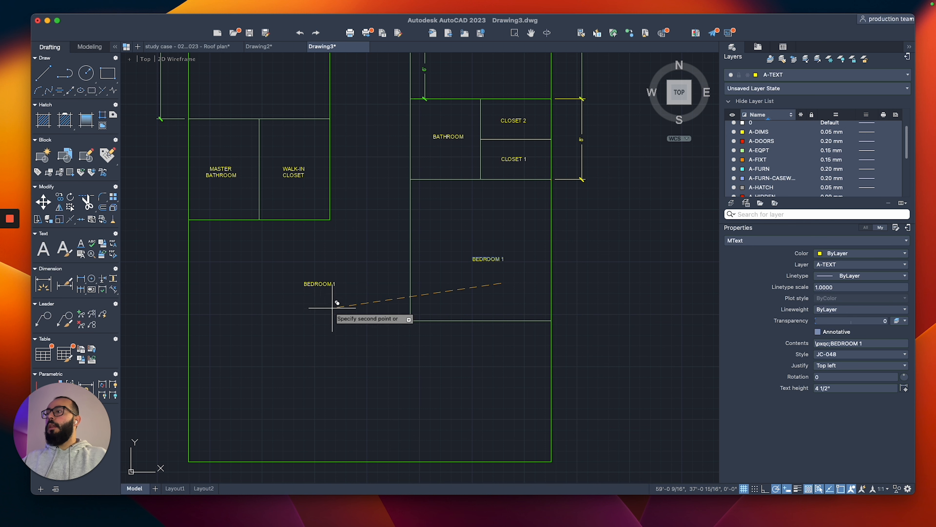
click(292, 302)
key(Escape)
Change the copied label in the open area below the walk-in closet to KITCHEN.
click(284, 281)
scroll(286, 285, up, 4)
text(ted)
key(space)
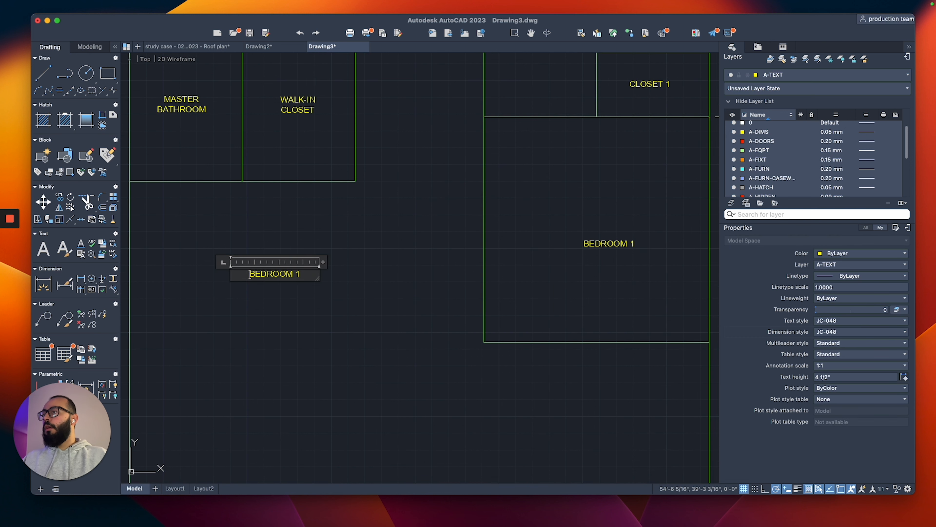
key(super+a)
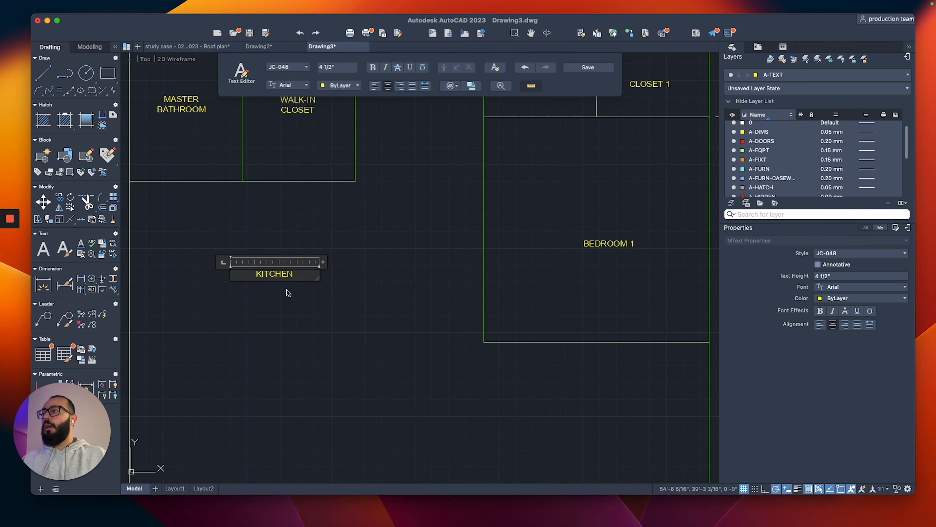
click(345, 297)
Copy the KITCHEN label straight down into the lower-left open area and again into the area below BEDROOM 1.
scroll(345, 297, down, 4)
click(290, 256)
text(c)
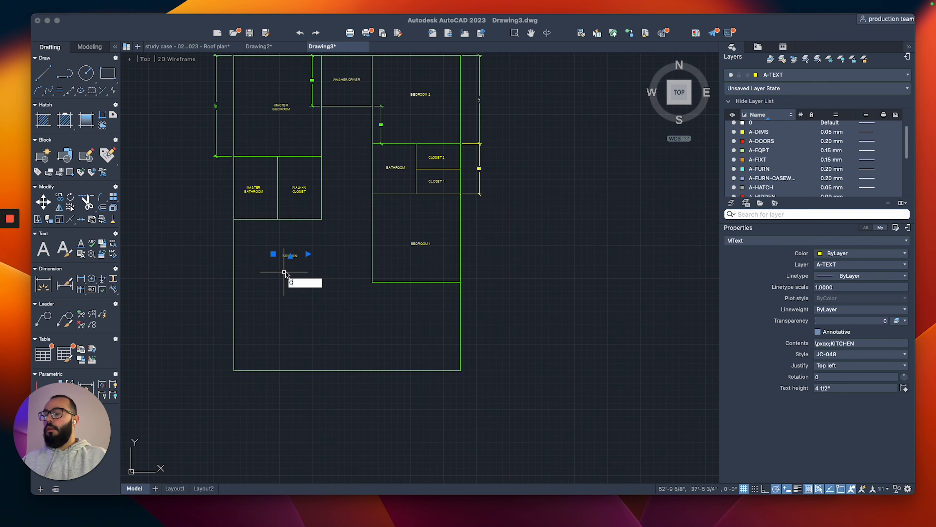
text(o)
key(space)
click(288, 269)
click(288, 341)
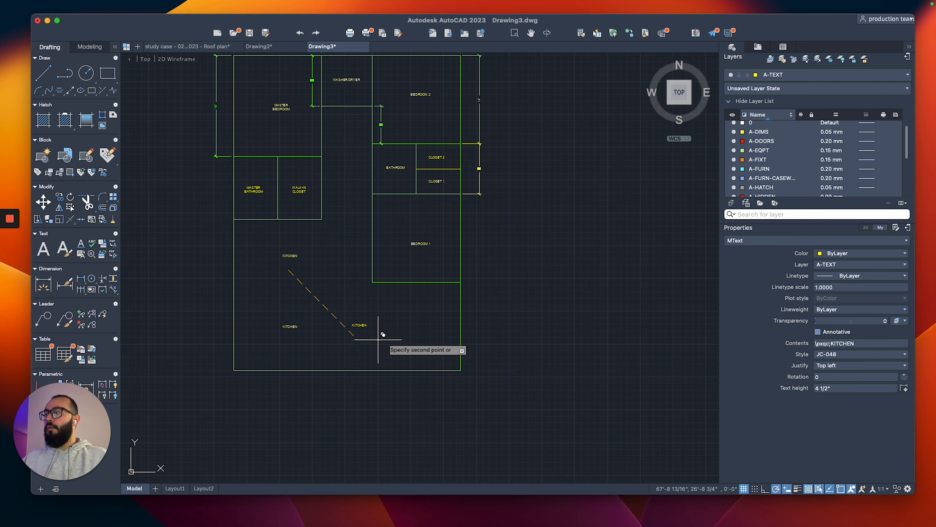
click(407, 341)
key(Escape)
Place the last KITCHEN copy below BEDROOM 1 and change the copied label in the lower-left open area to DINING.
scroll(368, 329, up, 4)
click(270, 300)
click(213, 333)
text(ted)
key(space)
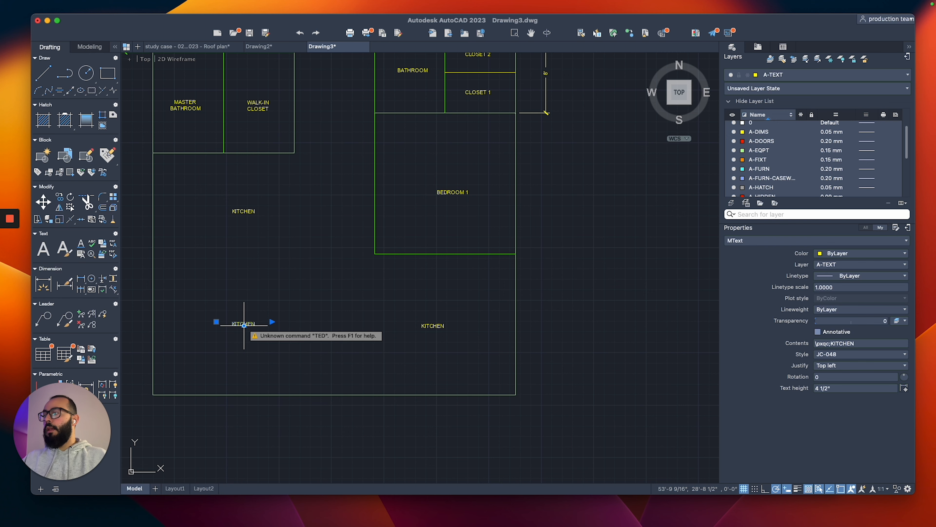
scroll(244, 325, up, 4)
text(ed)
key(space)
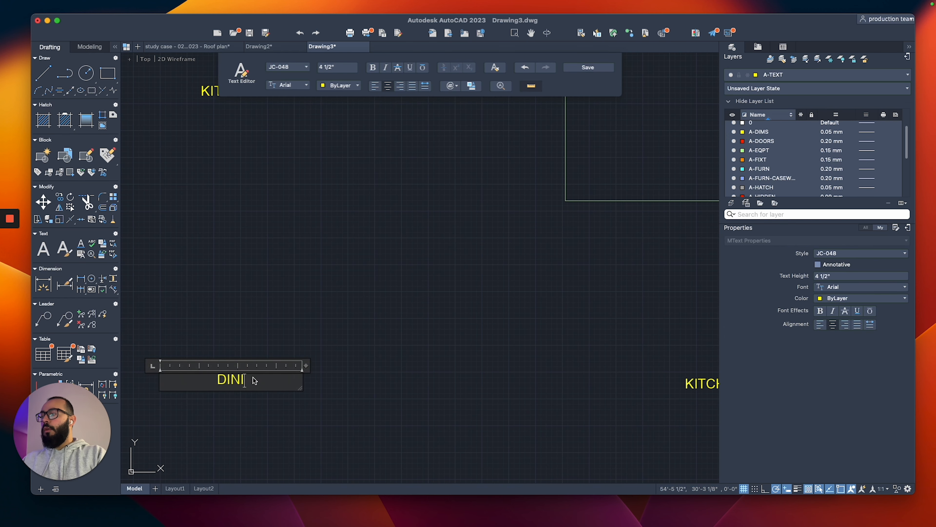
click(303, 334)
Change the copied label in the open area below BEDROOM 1 to LIVING SPACE.
scroll(493, 362, down, 3)
scroll(492, 361, up, 4)
click(476, 356)
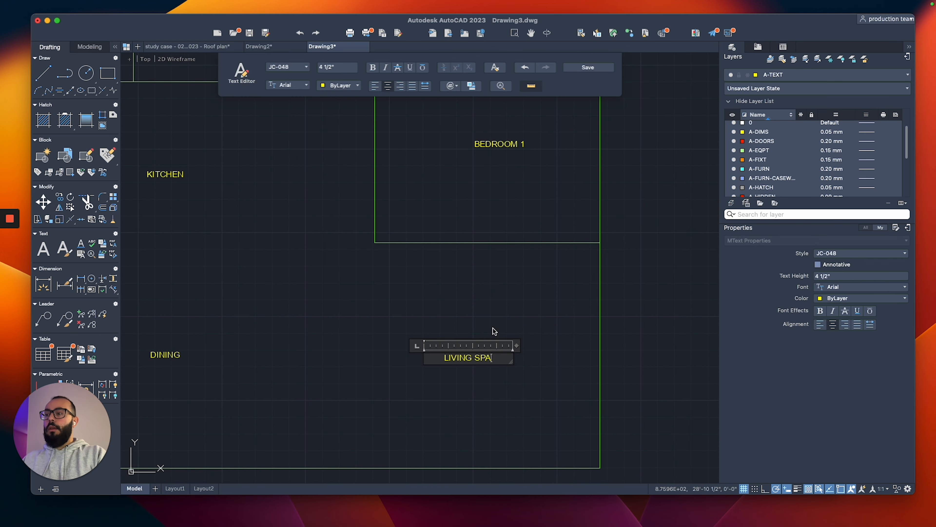
click(499, 317)
scroll(501, 302, down, 5)
scroll(464, 276, up, 3)
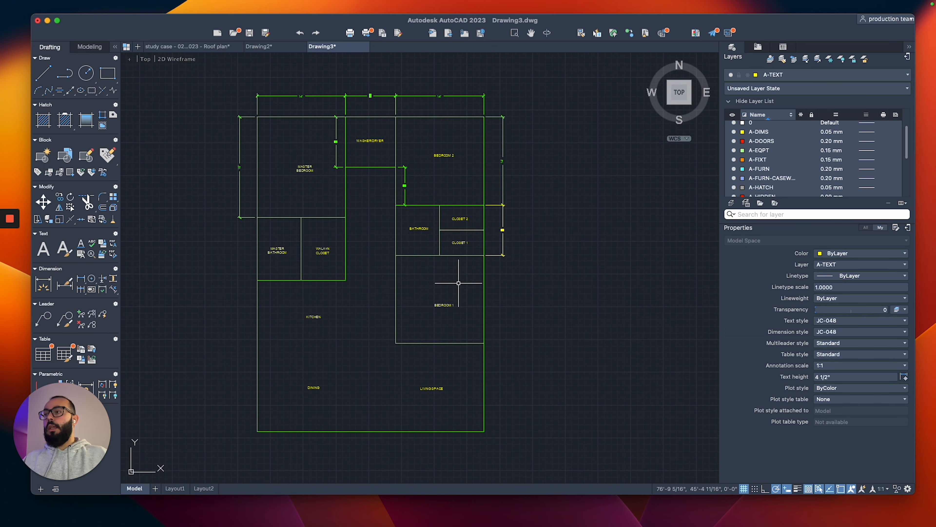
Add a vertical linear dimension along BEDROOM 1's right exterior wall, aligned with the bathroom and closet dimension above it.
middle_drag(469, 286, 483, 277)
text(dli)
key(space)
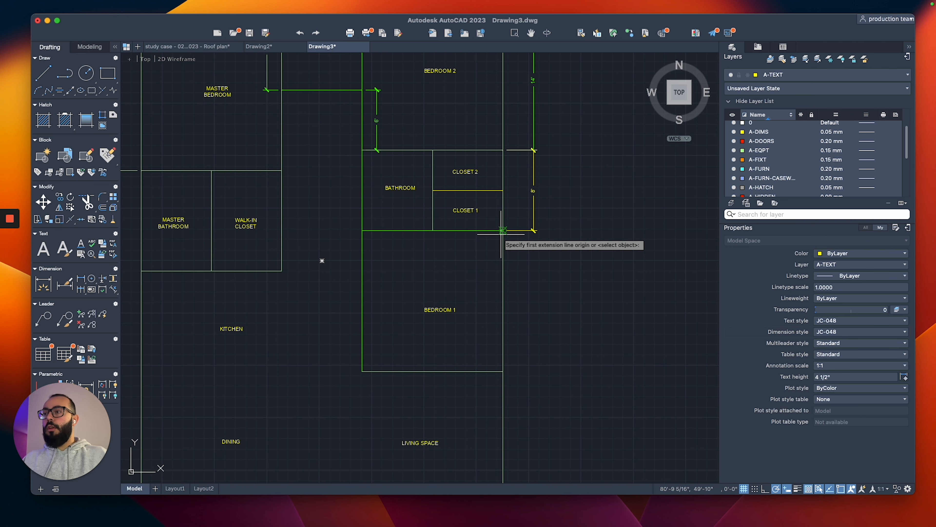
click(503, 230)
scroll(537, 278, up, 4)
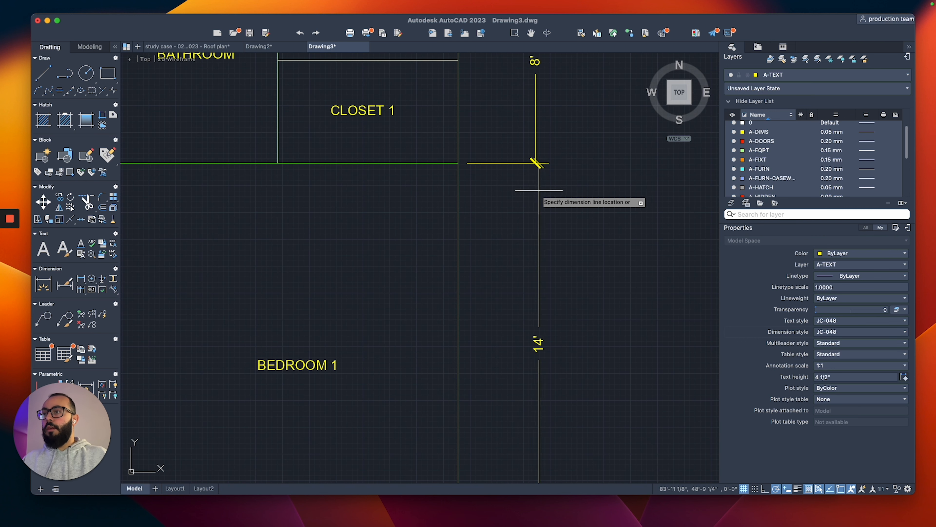
click(540, 167)
click(536, 164)
scroll(494, 236, down, 5)
scroll(494, 323, up, 3)
Dimension the right exterior wall from BEDROOM 1's lower corner to the outline's bottom corner, aligned with the dimension above.
key(space)
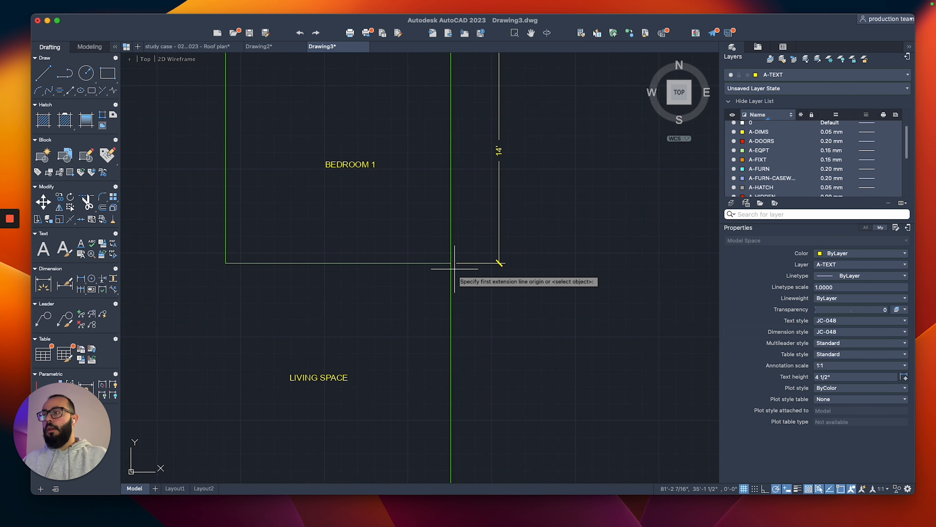
click(453, 265)
click(452, 264)
scroll(452, 276, down, 3)
click(451, 407)
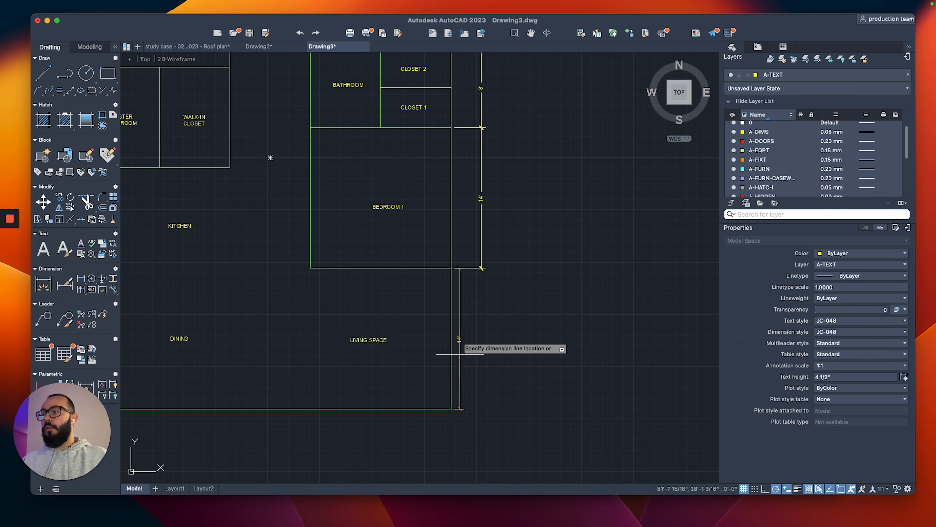
scroll(464, 276, up, 4)
click(509, 259)
scroll(428, 279, down, 4)
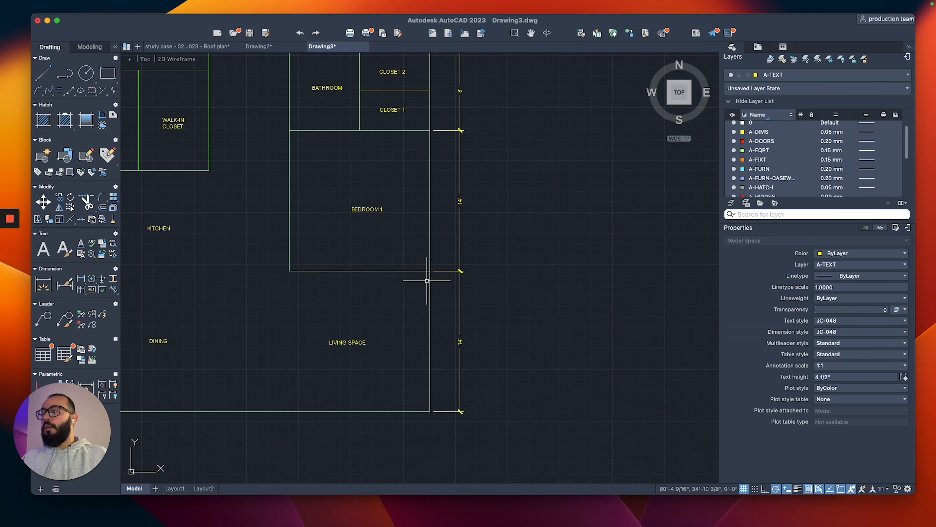
Dimension the left exterior wall from the master bathroom's lower corner to the outline's bottom corner, aligned with the master bedroom dimension.
middle_drag(423, 287, 538, 309)
middle_drag(362, 262, 456, 314)
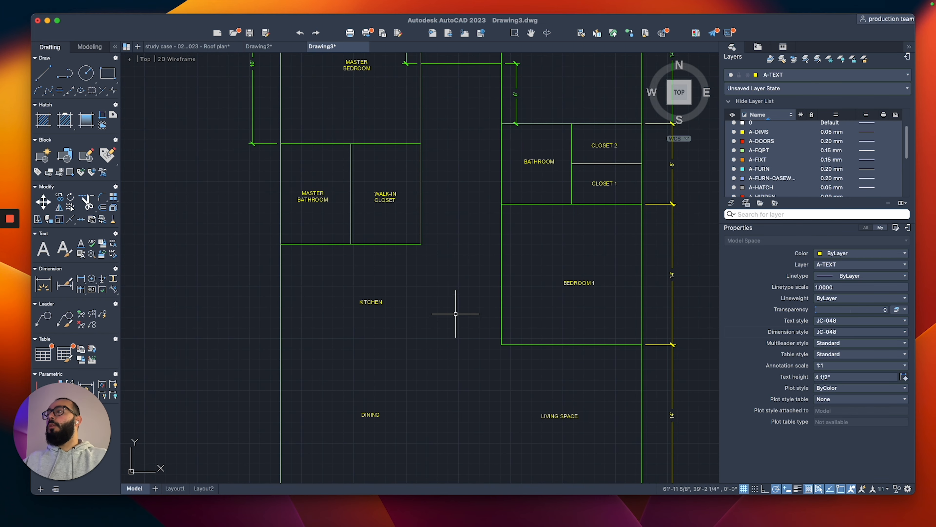
middle_drag(323, 267, 342, 205)
text(dli)
key(space)
click(299, 181)
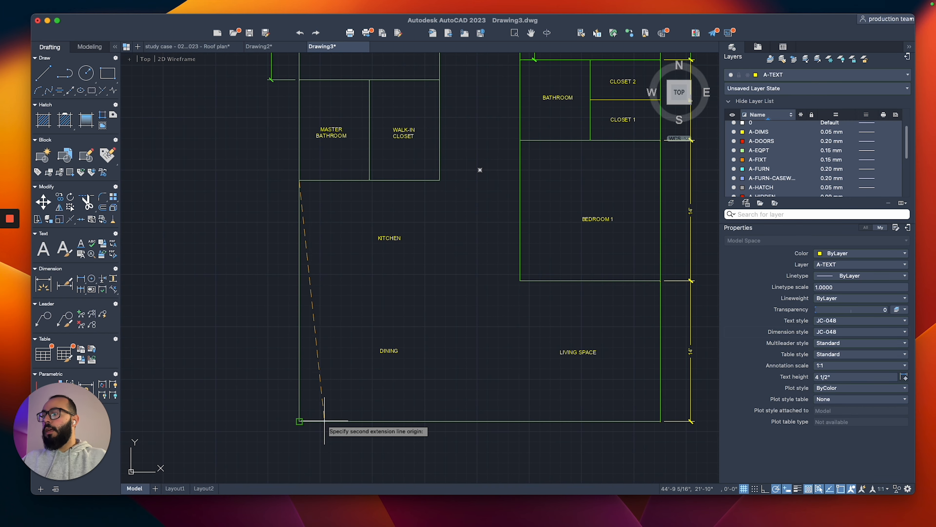
click(299, 421)
middle_drag(282, 61, 290, 125)
scroll(289, 126, up, 4)
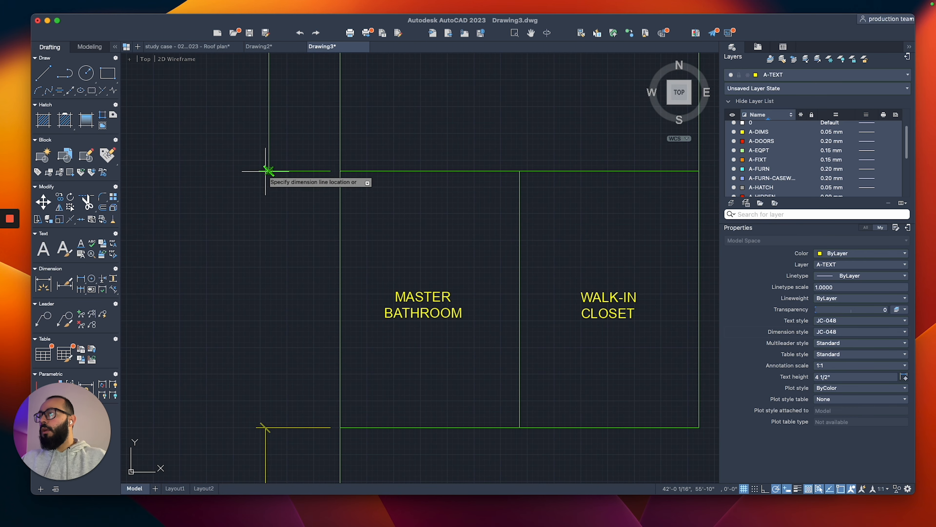
click(278, 144)
Dimension the master bathroom's left wall vertically, aligned with the dimensions above and below it.
key(space)
click(307, 144)
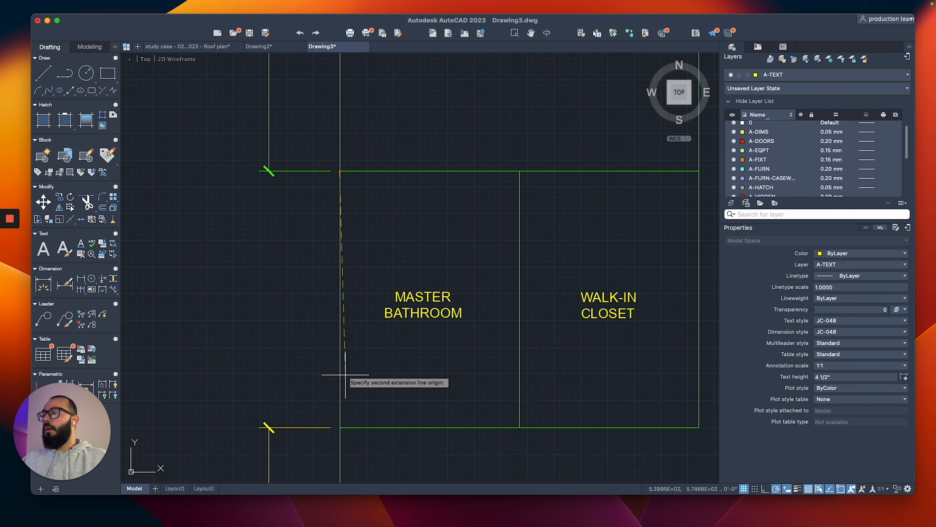
click(340, 427)
click(269, 172)
scroll(255, 175, down, 6)
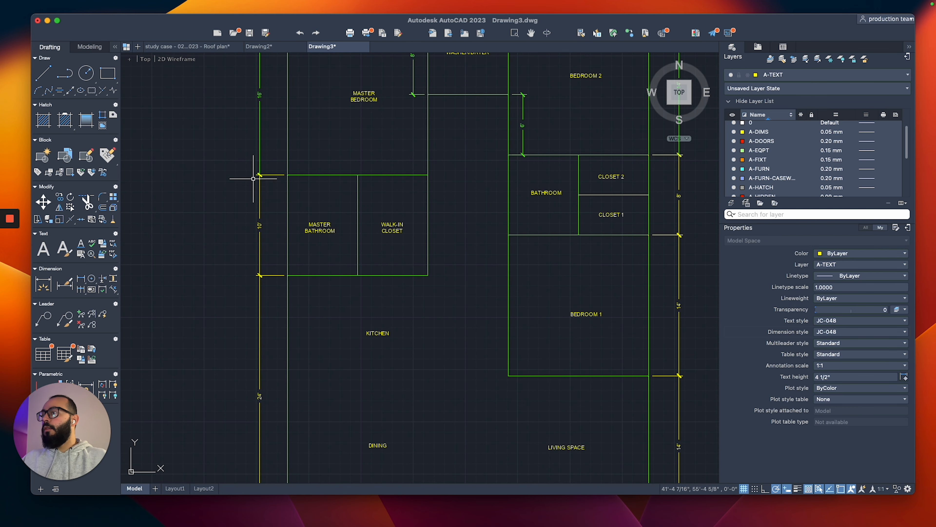
Add a vertical dimension from the walk-in closet's lower-right corner to BEDROOM 1's lower-left corner, placed between the two rooms.
scroll(289, 297, up, 4)
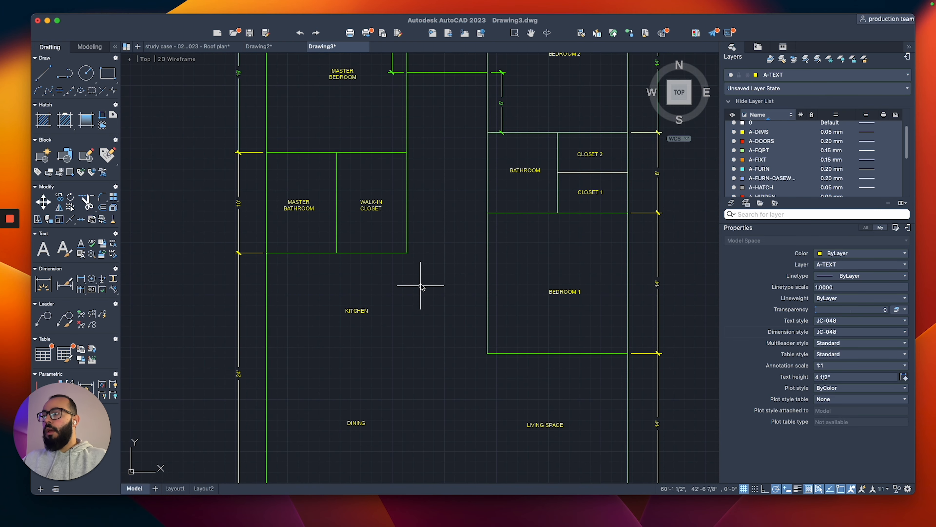
key(Return)
click(407, 253)
click(487, 353)
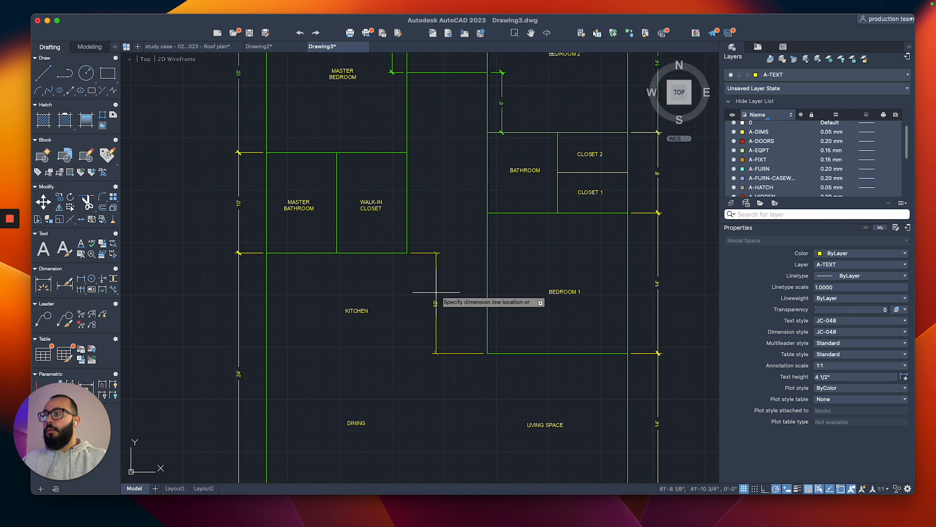
scroll(439, 293, up, 2)
scroll(440, 294, down, 5)
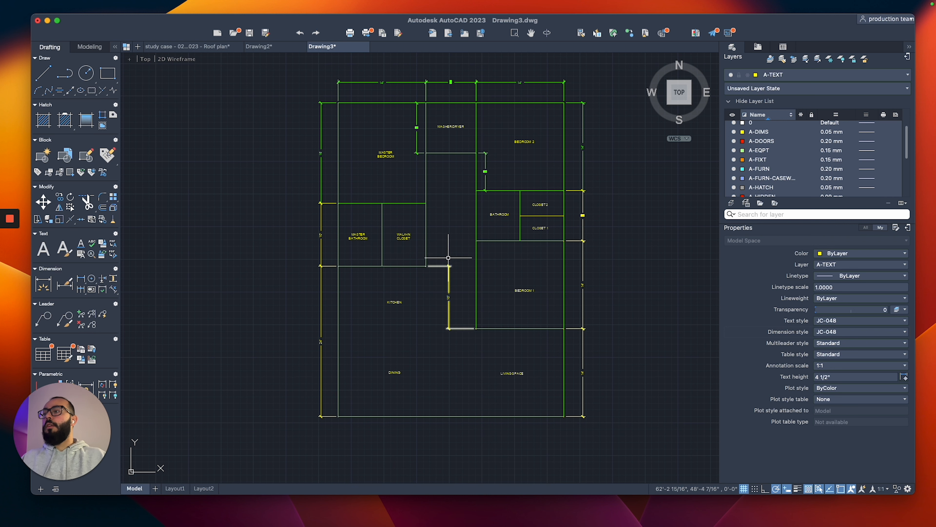
click(448, 258)
Dimension CLOSET 1's depth along the right exterior wall, placed inside the existing row of dimensions.
scroll(518, 168, up, 2)
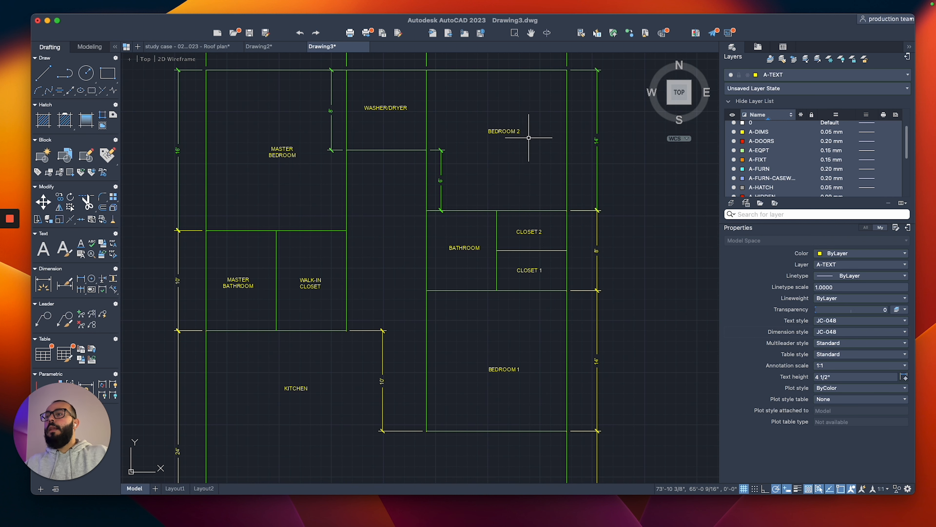
scroll(557, 260, up, 2)
click(574, 243)
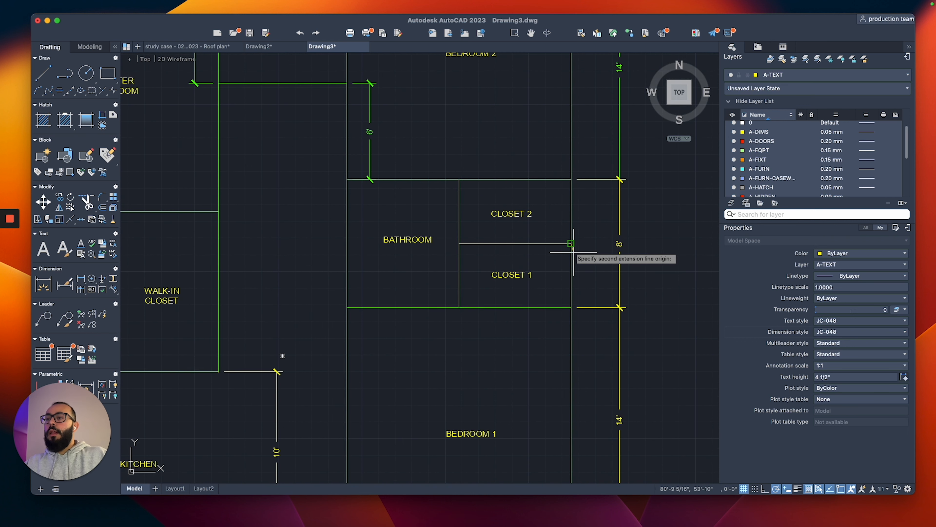
click(575, 307)
click(596, 275)
scroll(452, 214, down, 3)
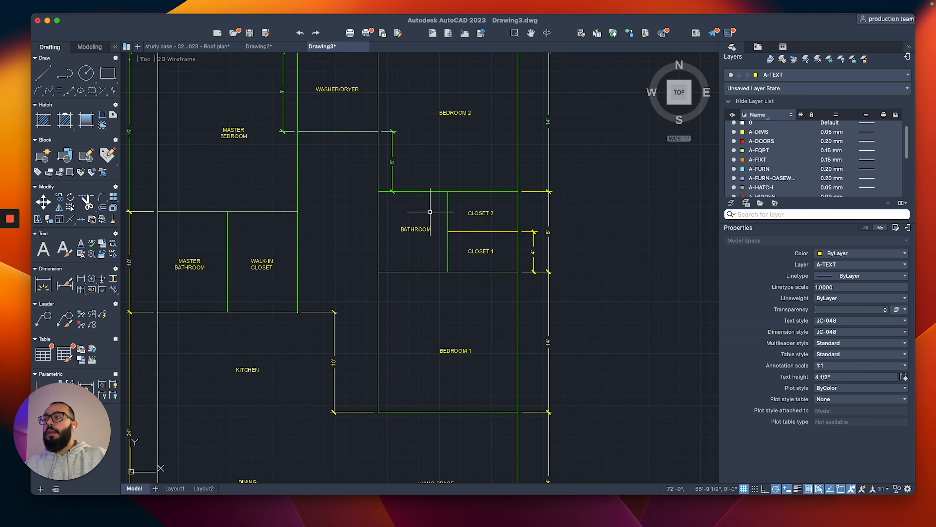
Add a horizontal dimension for the width of the bathroom beside the closets, placed inside the room below its label.
scroll(435, 225, up, 2)
middle_drag(423, 240, 440, 268)
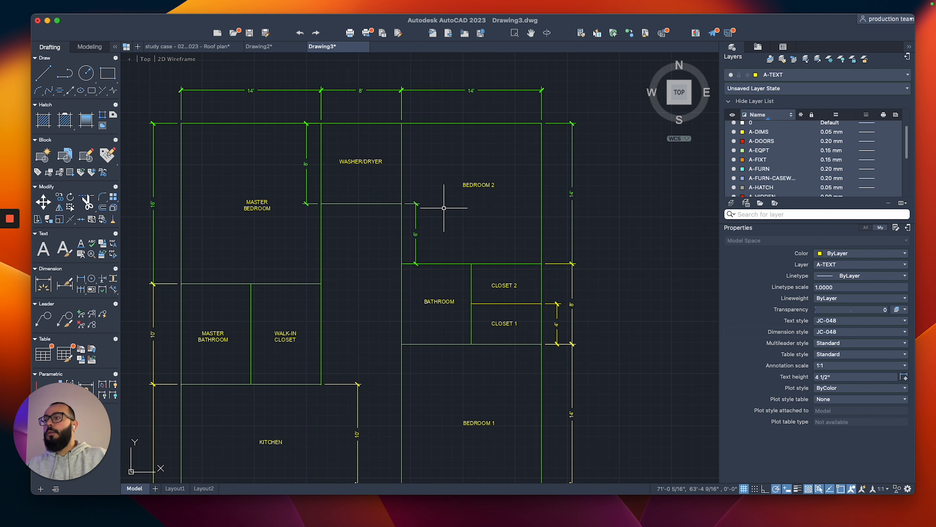
middle_drag(444, 208, 466, 188)
scroll(464, 297, up, 2)
key(space)
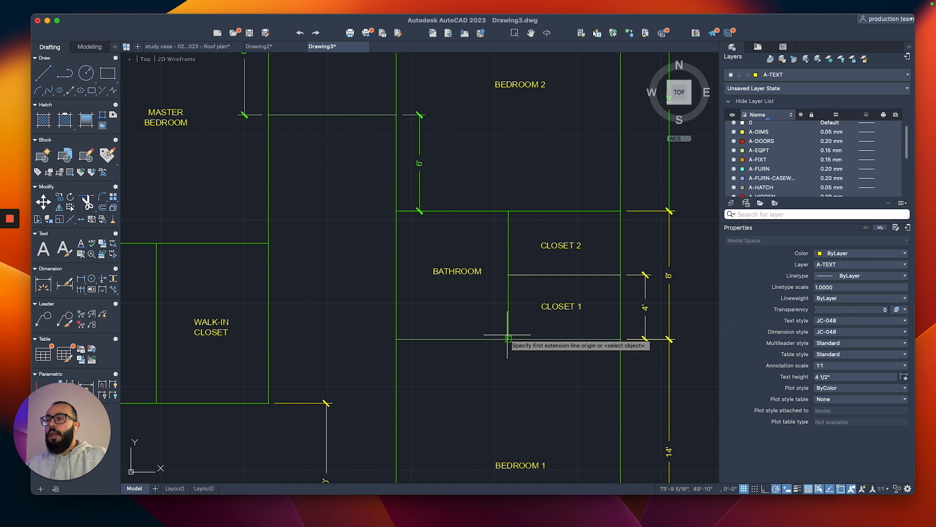
click(508, 338)
click(395, 338)
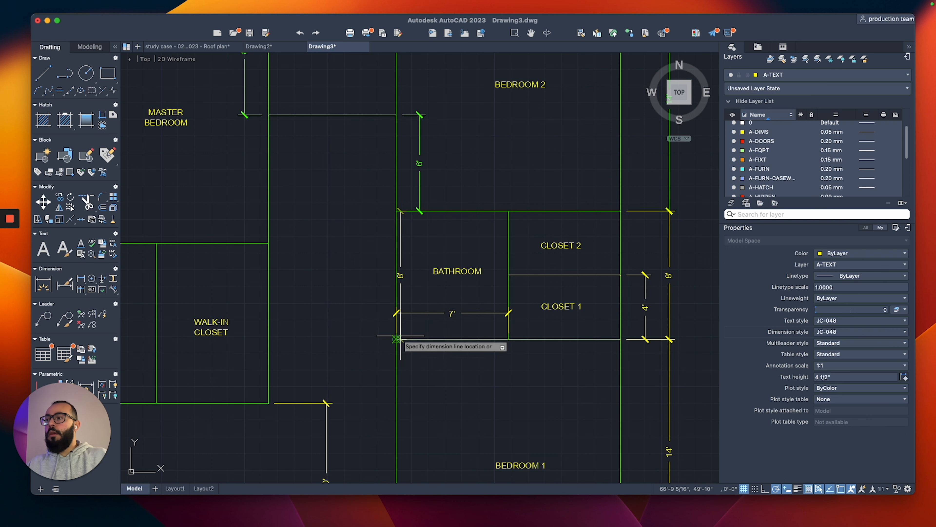
scroll(391, 285, down, 3)
middle_drag(349, 276, 413, 282)
scroll(412, 282, up, 3)
Dimension the walk-in closet's width, placed inside the room below its label.
key(space)
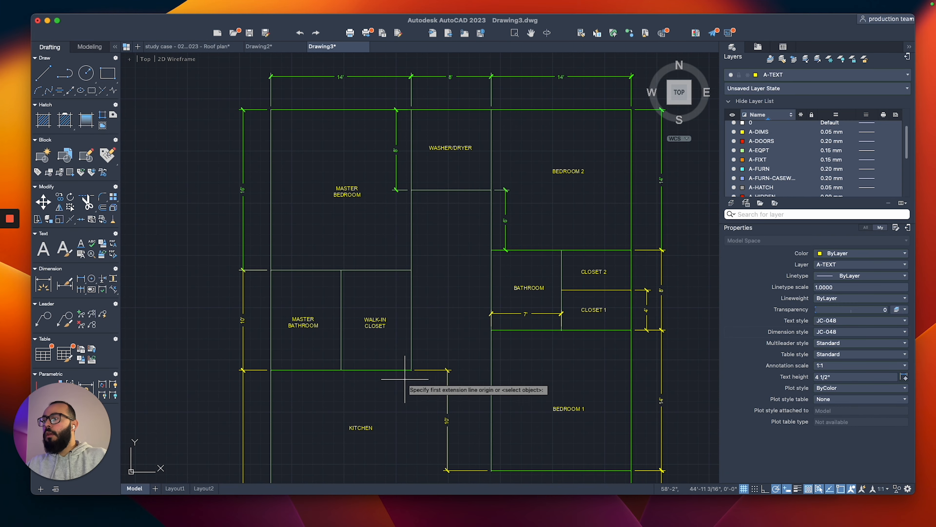
click(411, 371)
click(341, 370)
scroll(358, 354, up, 3)
click(365, 349)
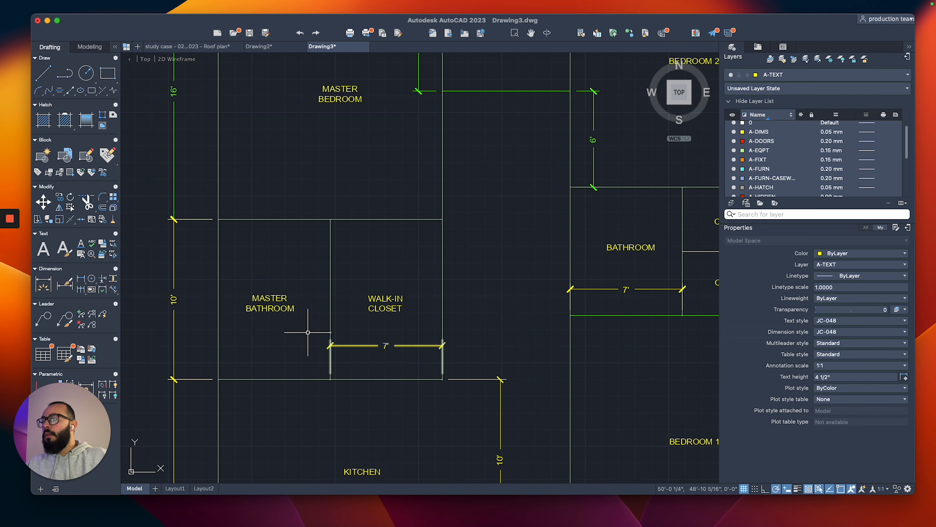
Dimension the master bathroom's width, in line with the walk-in closet's width dimension.
key(space)
click(331, 379)
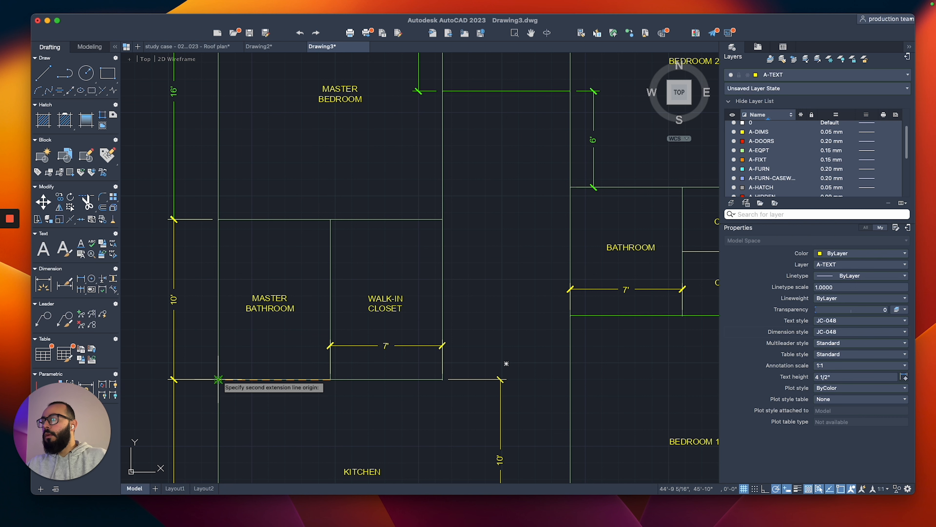
click(219, 379)
click(331, 346)
Review the whole floor plan for rooms and walls that still lack dimensions.
scroll(328, 311, down, 5)
middle_drag(416, 291, 399, 318)
scroll(382, 298, up, 2)
middle_drag(312, 260, 363, 265)
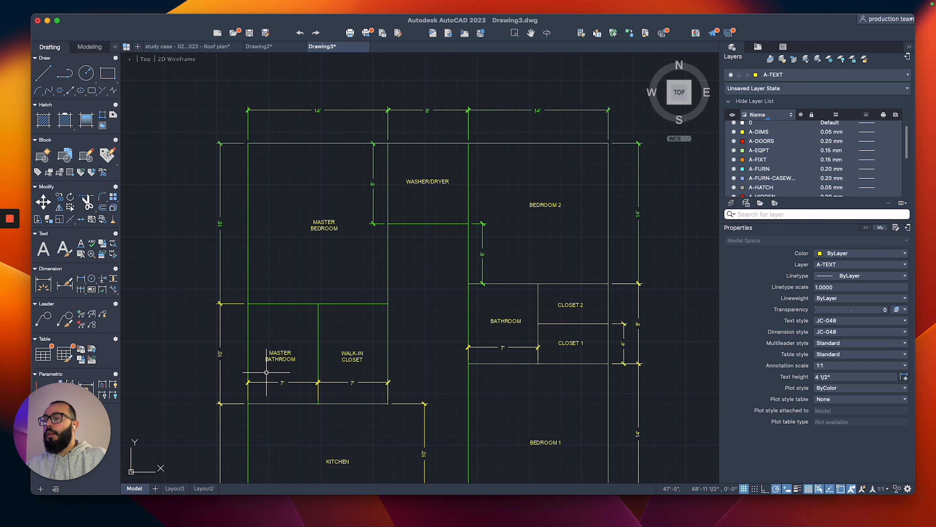
scroll(368, 362, down, 3)
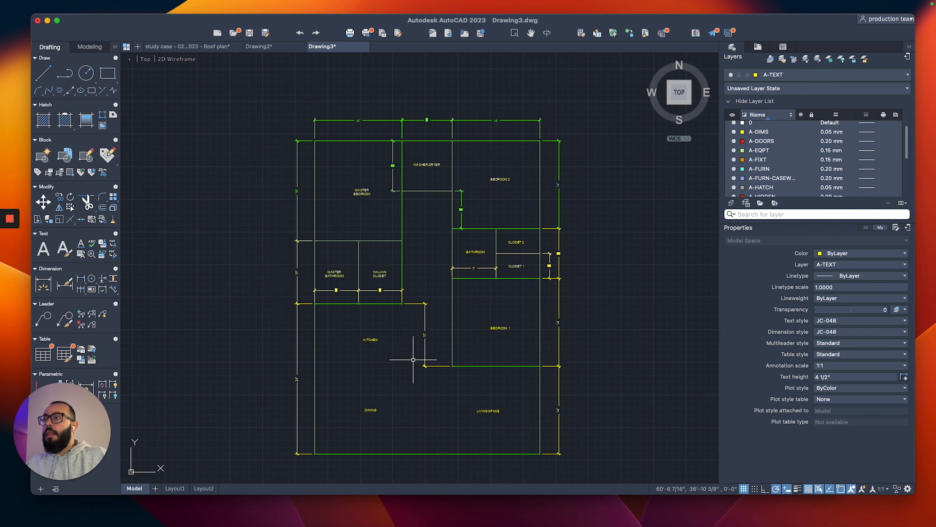
scroll(413, 360, up, 2)
scroll(414, 352, up, 2)
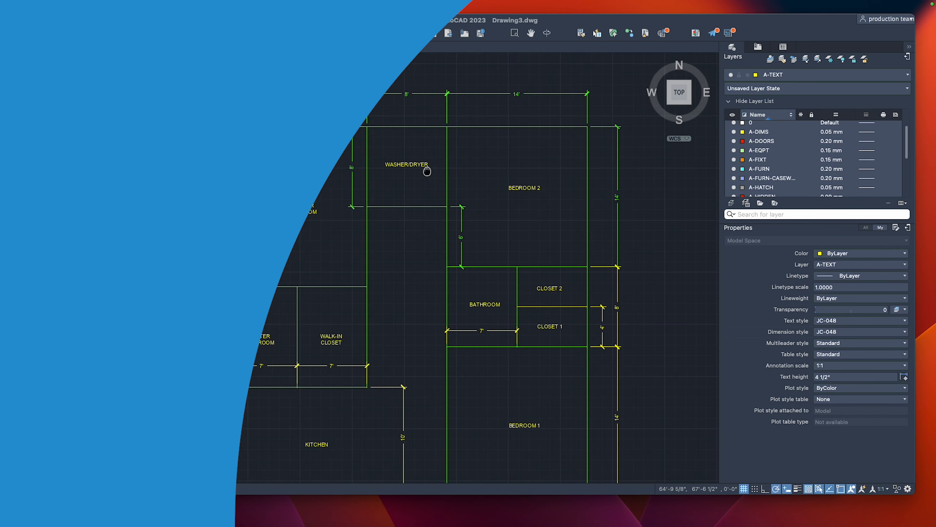
scroll(430, 178, up, 2)
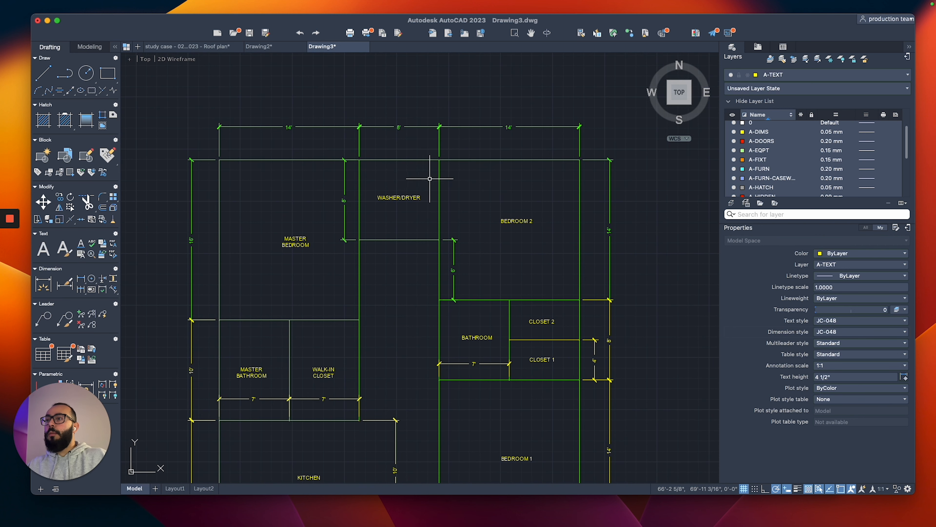
click(580, 160)
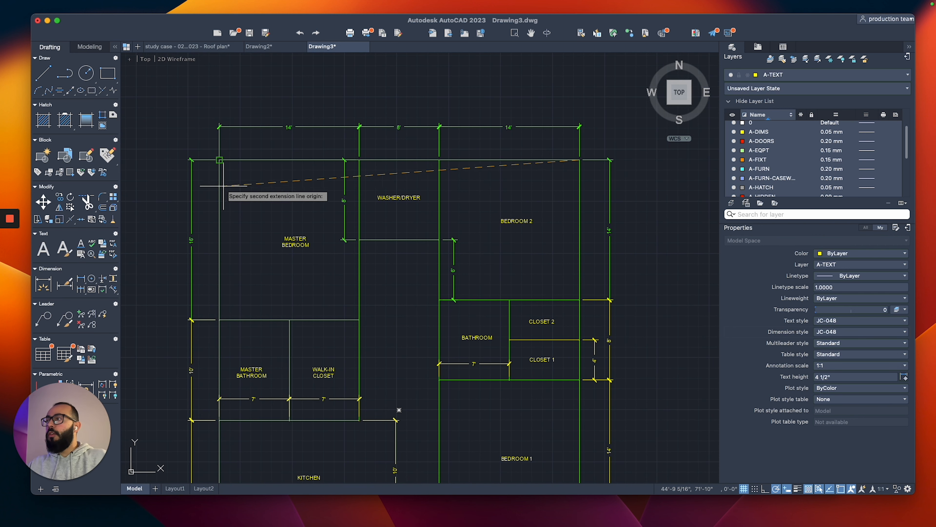
key(Escape)
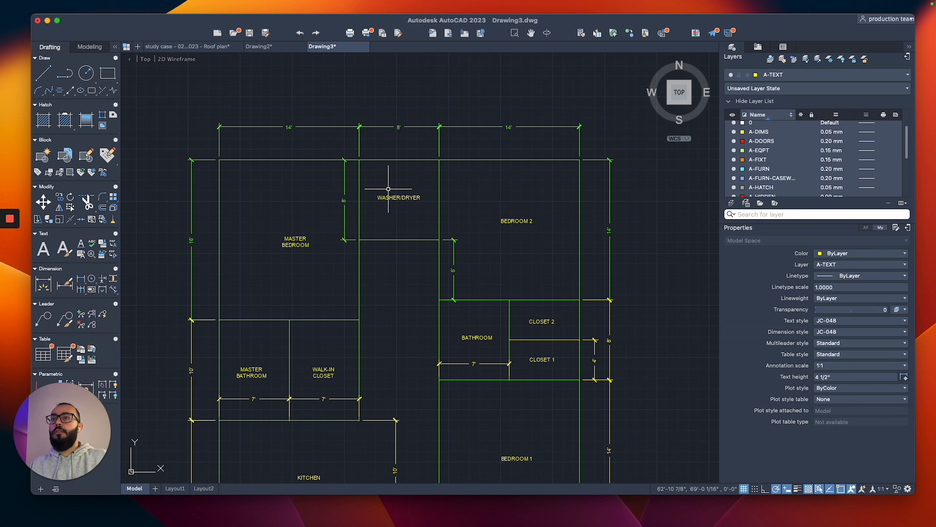
click(804, 75)
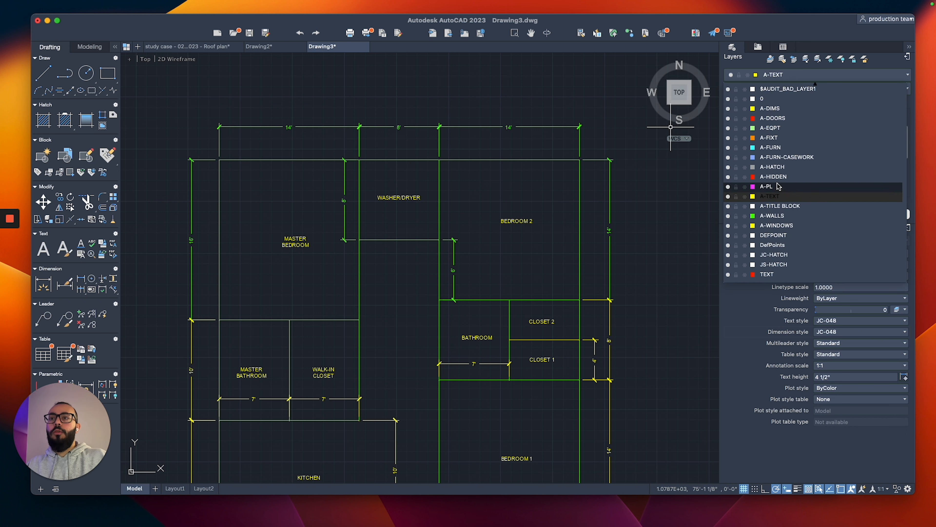
click(535, 160)
Add an overall horizontal dimension across the outline's full top width, placed above the existing row of room dimensions.
text(dli)
key(Return)
click(580, 159)
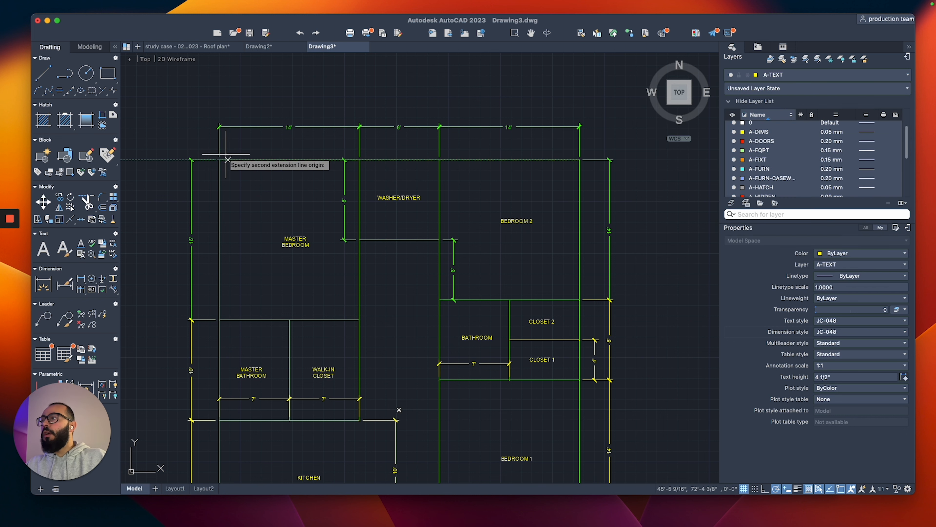
click(219, 160)
click(334, 111)
scroll(371, 141, down, 3)
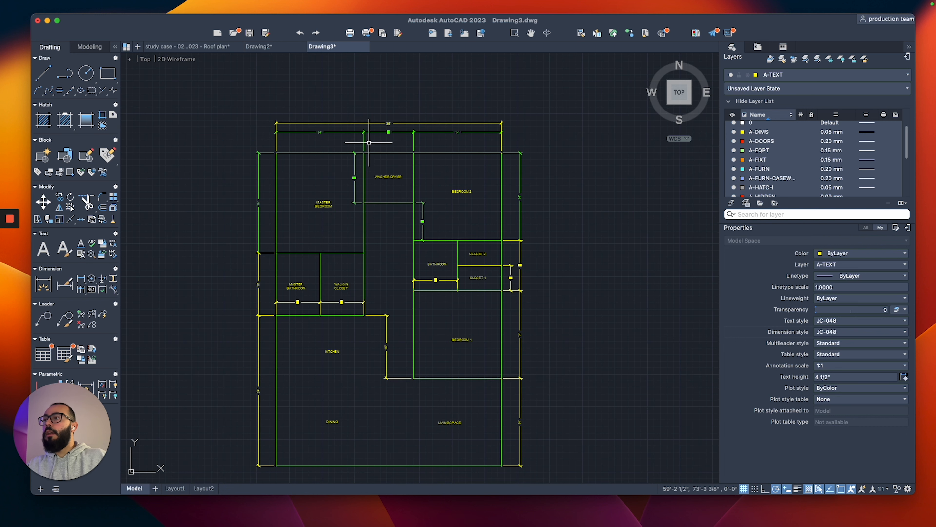
Add an overall vertical dimension along the outline's full left side, placed outside the existing column of room dimensions.
key(Return)
click(276, 153)
click(276, 465)
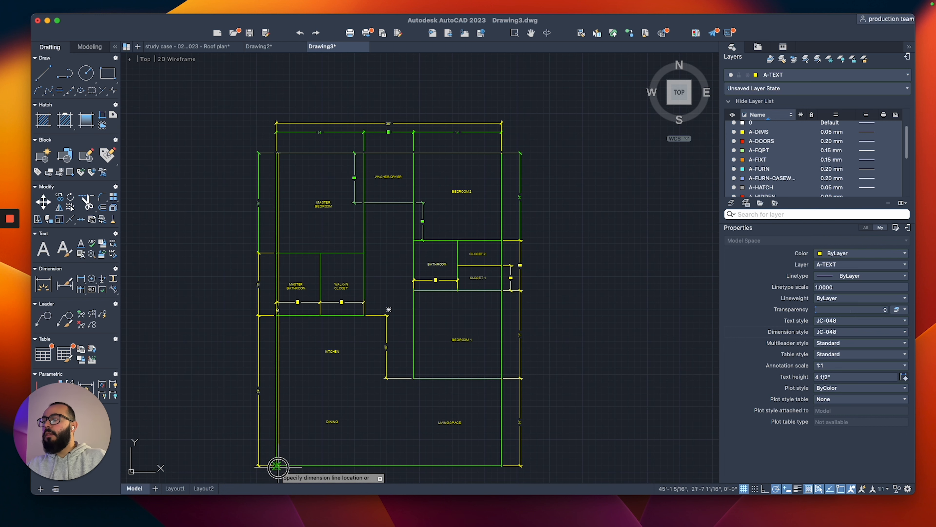
click(247, 441)
scroll(328, 203, up, 3)
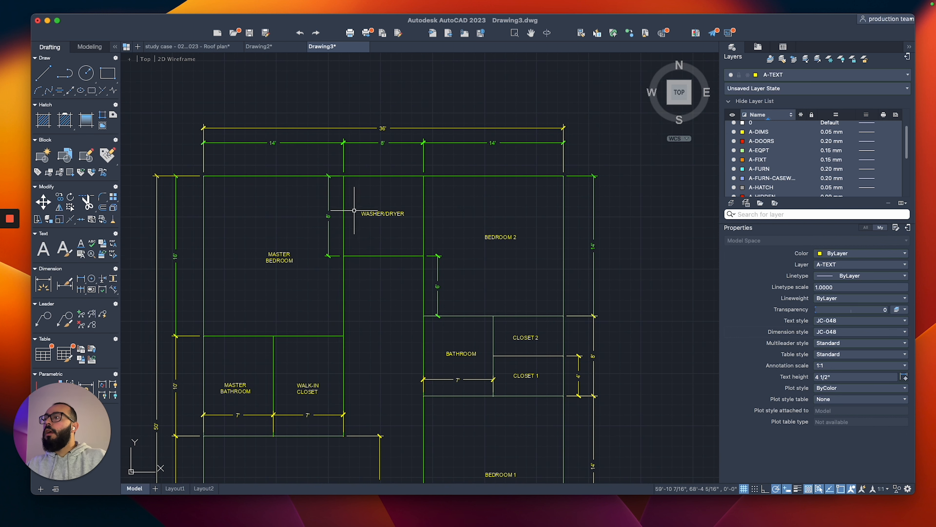
scroll(354, 210, up, 3)
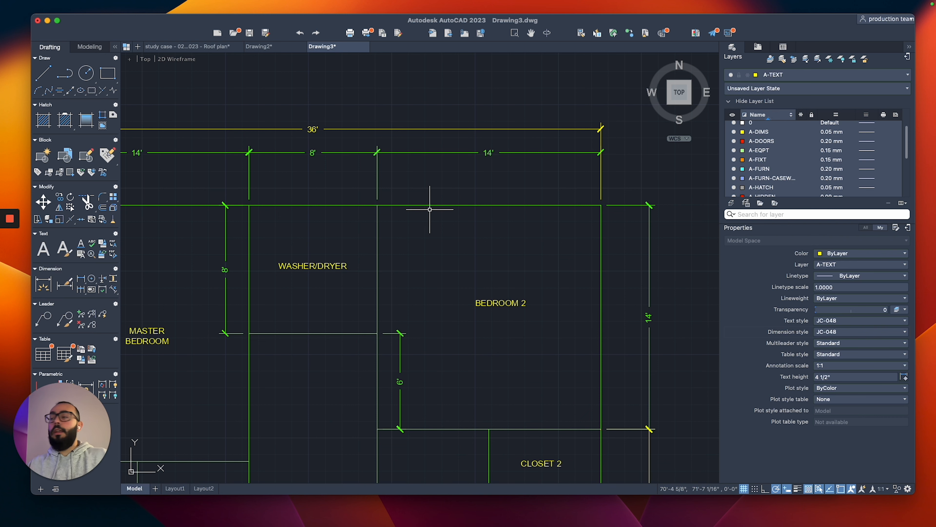
Offset the floor plan's outline 6" inward to give the exterior walls their thickness.
scroll(431, 237, down, 6)
scroll(458, 230, up, 3)
mouse_move(431, 238)
middle_down()
mouse_move(457, 229)
mouse_move(475, 198)
middle_up()
scroll(475, 198, down, 3)
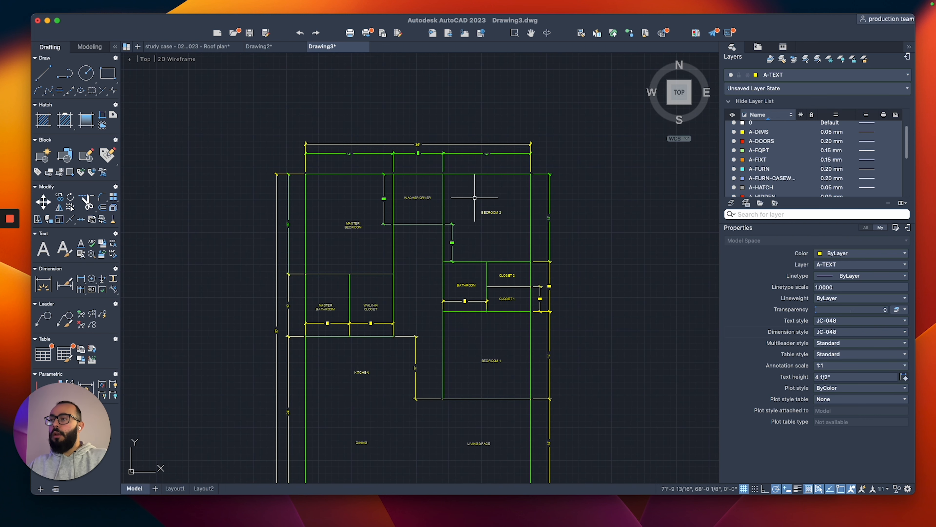
text(O)
key(Return)
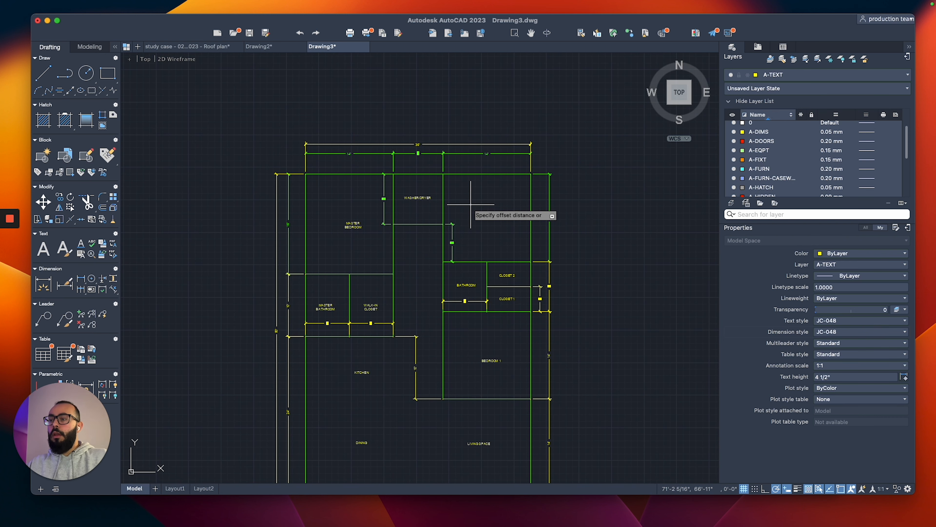
text(6)
key(Return)
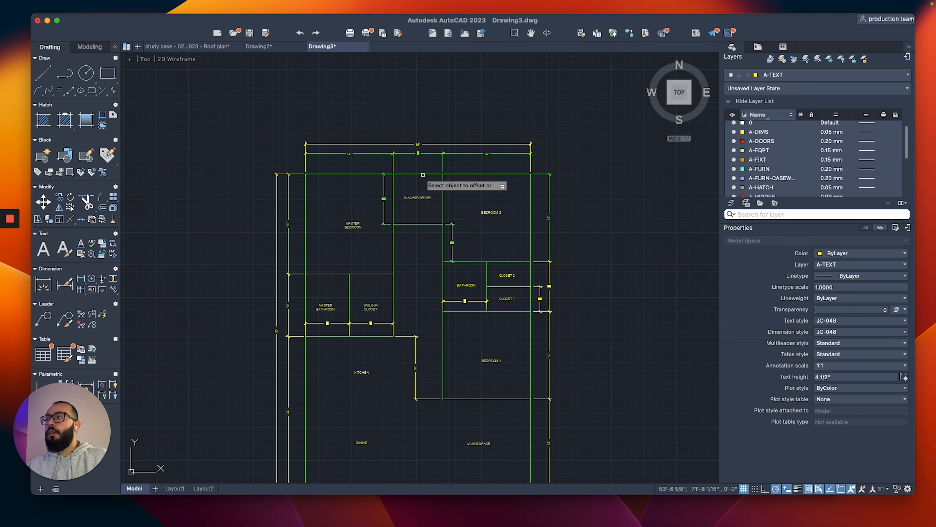
click(423, 174)
click(463, 197)
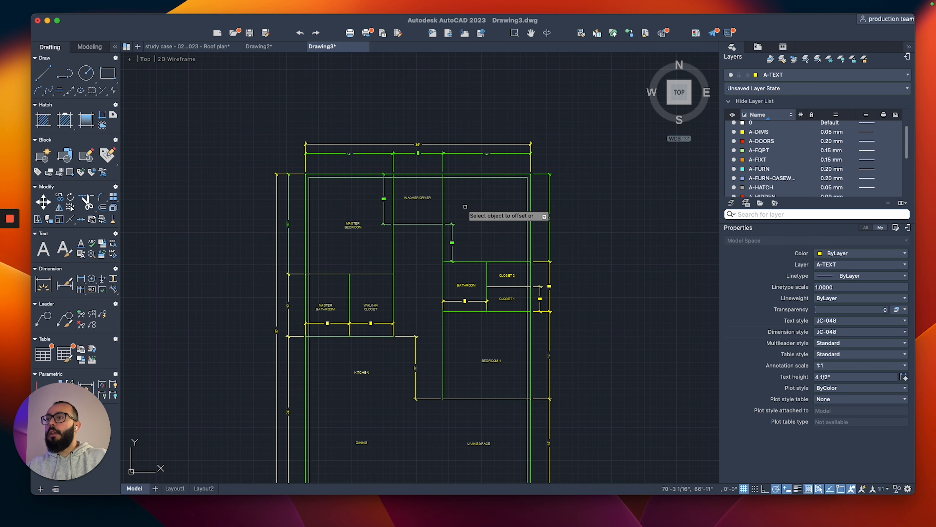
scroll(446, 259, up, 3)
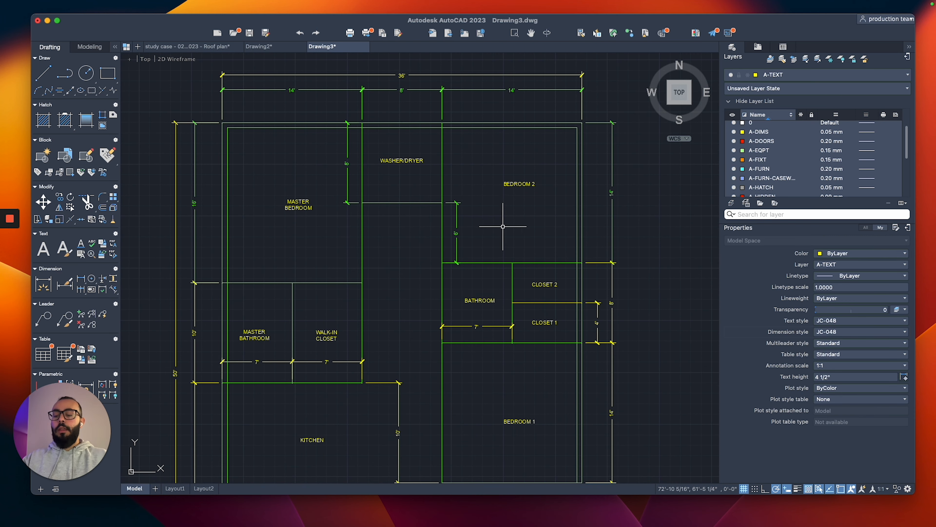
scroll(567, 278, up, 5)
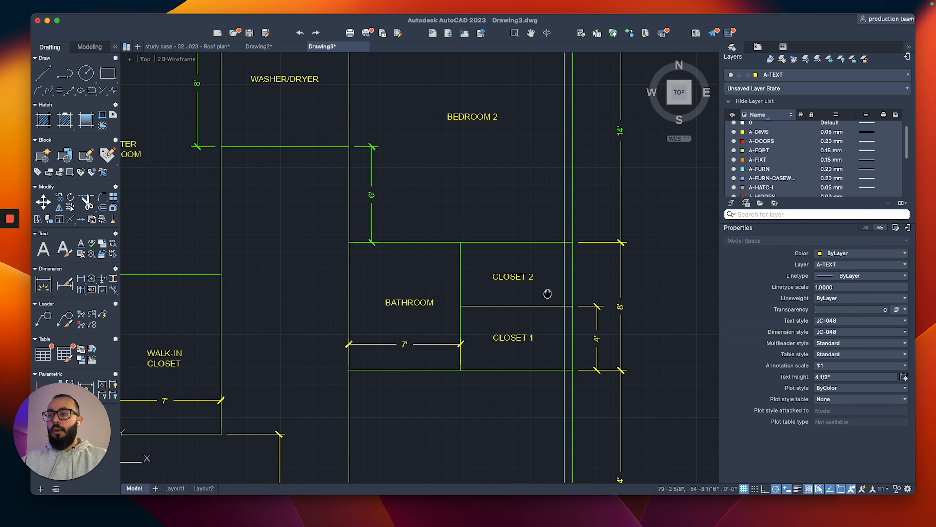
click(540, 227)
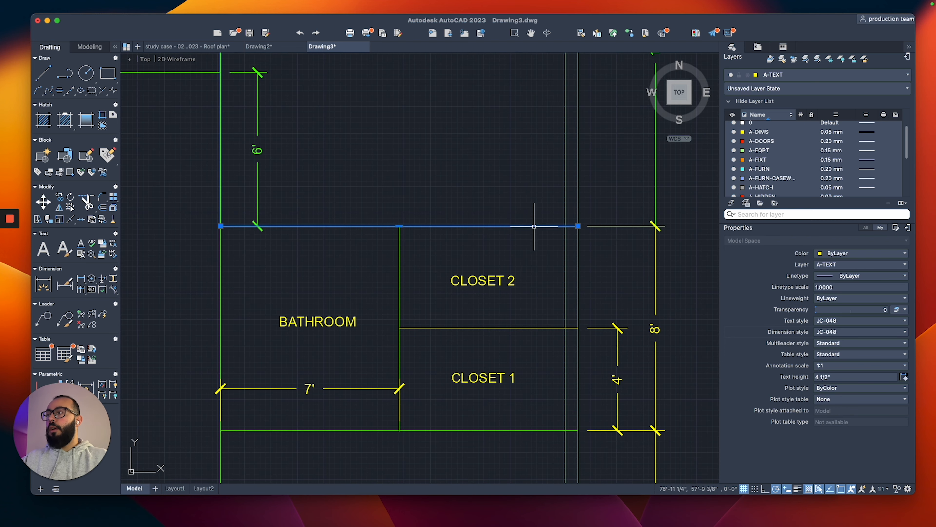
scroll(539, 226, down, 5)
scroll(454, 266, up, 2)
key(Escape)
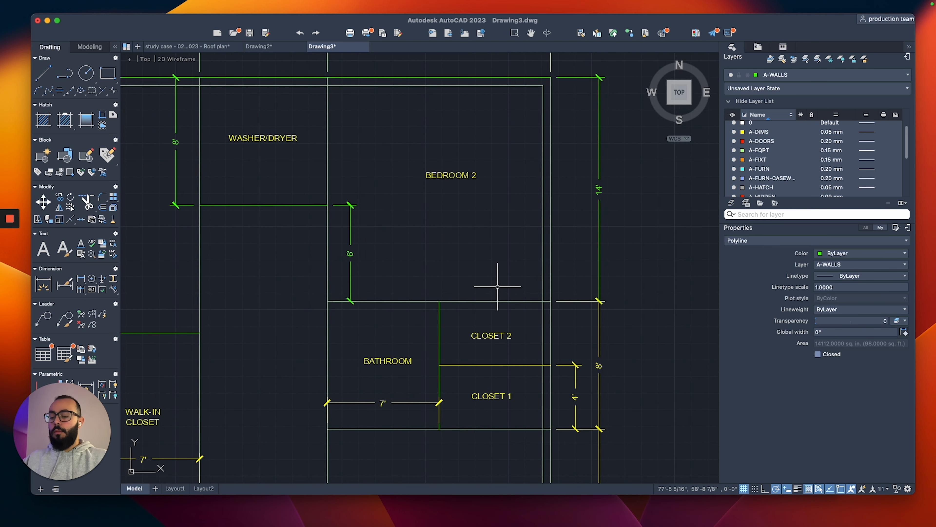
Draw a second wall line just below the wall under Bedroom 2, from the exterior wall's inner face to the bathroom's left wall.
scroll(502, 287, up, 3)
middle_drag(516, 292, 506, 253)
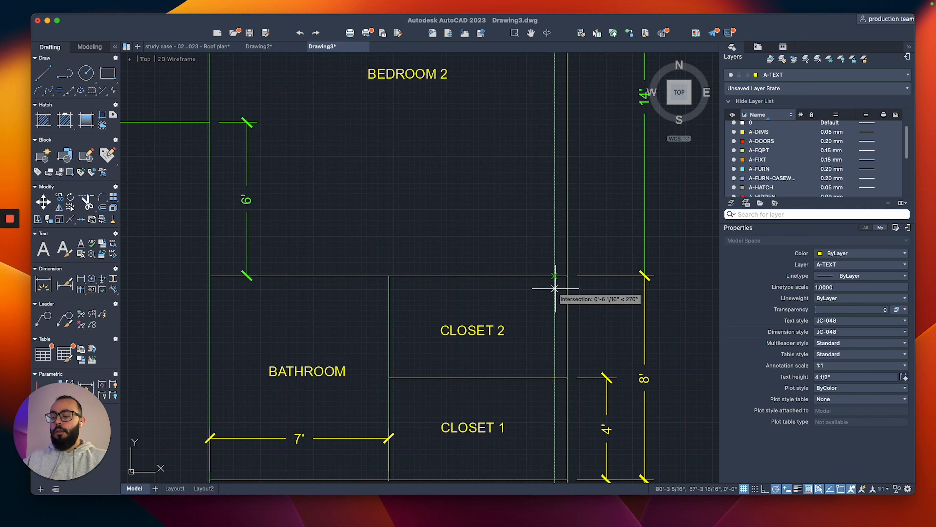
click(554, 289)
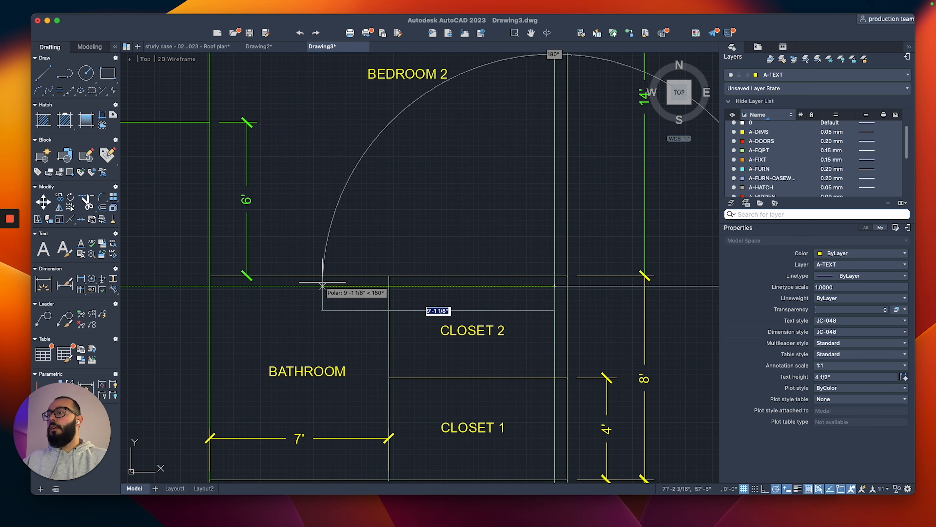
click(209, 285)
key(Escape)
scroll(331, 283, down, 2)
middle_drag(330, 282, 378, 232)
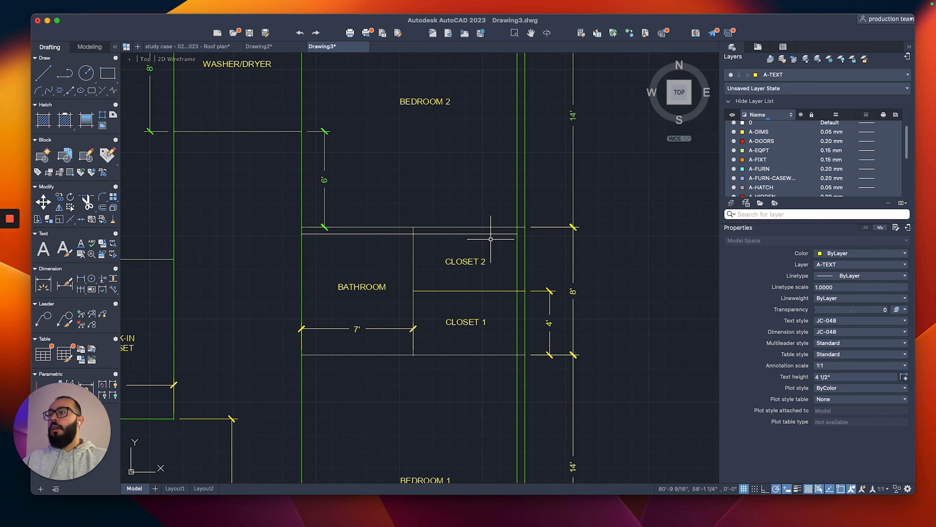
Make A-WALLS the current layer and match the new line's properties to the wall between the bathroom and the closets.
click(811, 77)
click(789, 211)
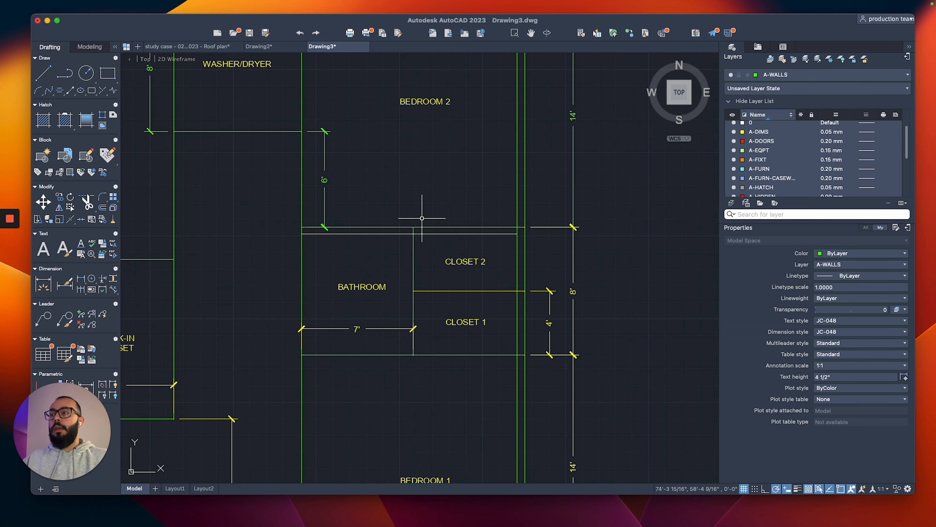
scroll(439, 225, up, 2)
text(MA)
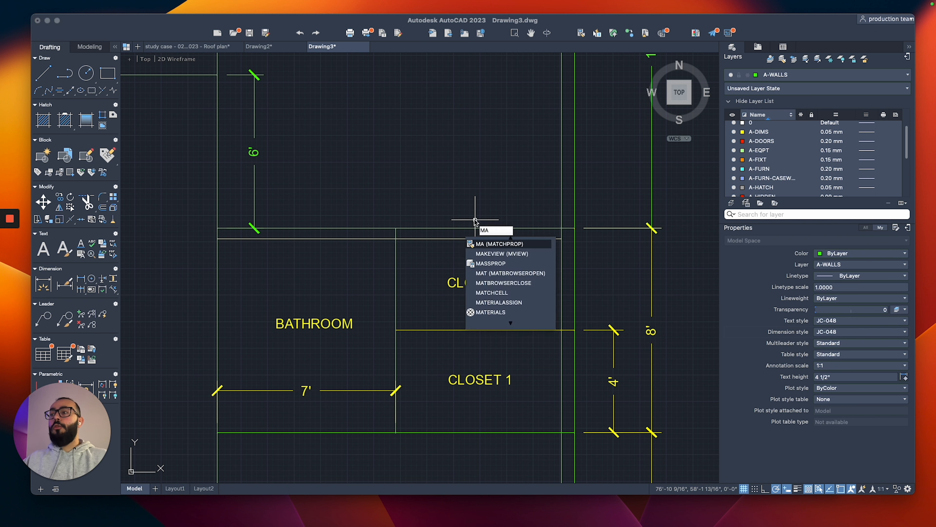
key(Return)
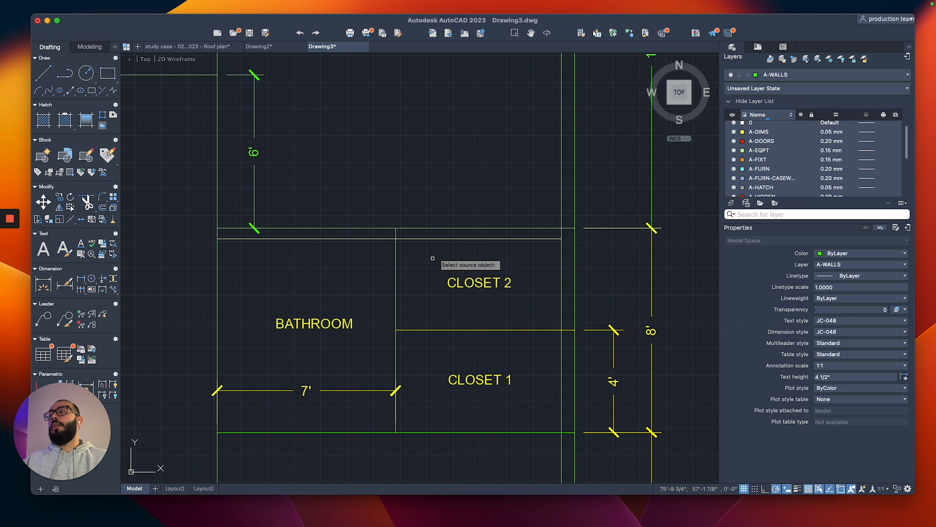
click(396, 272)
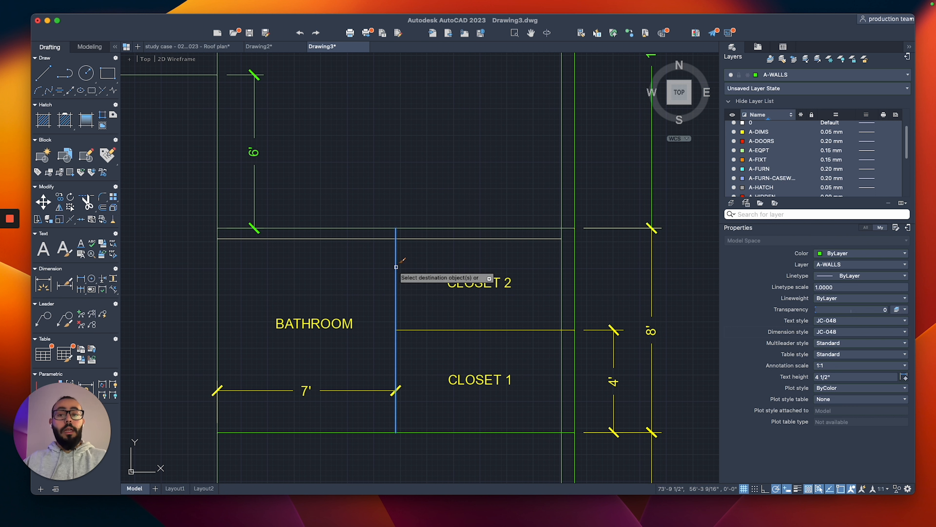
click(430, 239)
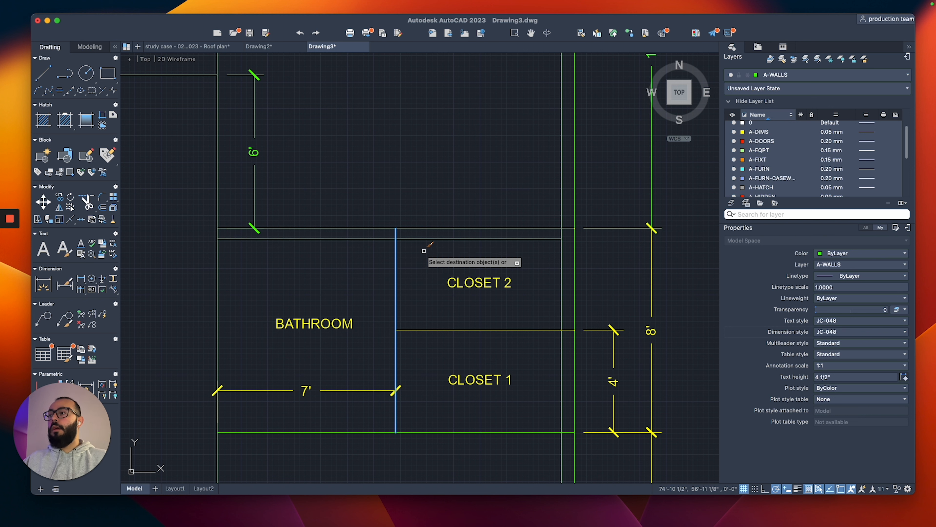
key(Escape)
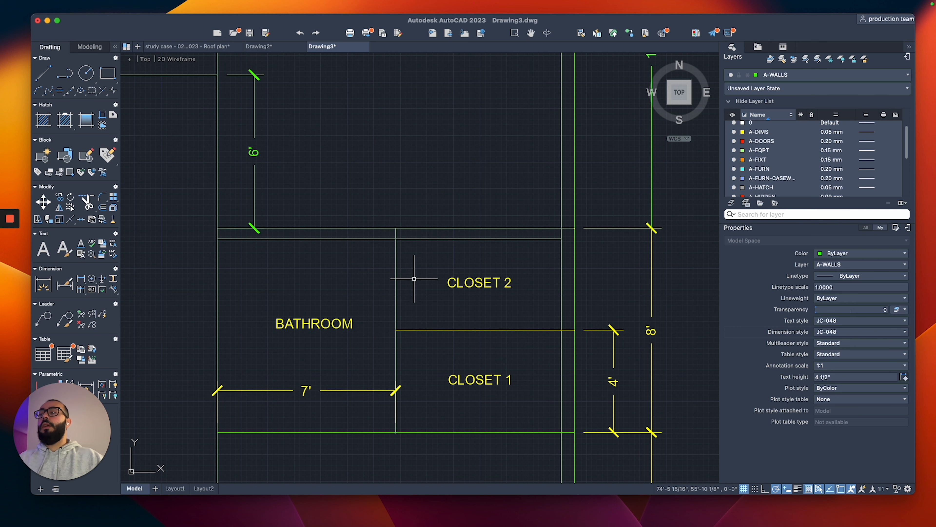
Offset the polyline forming the bathroom's left wall and the lower wall of the bathroom and Closet 1 inward.
middle_drag(416, 293, 418, 248)
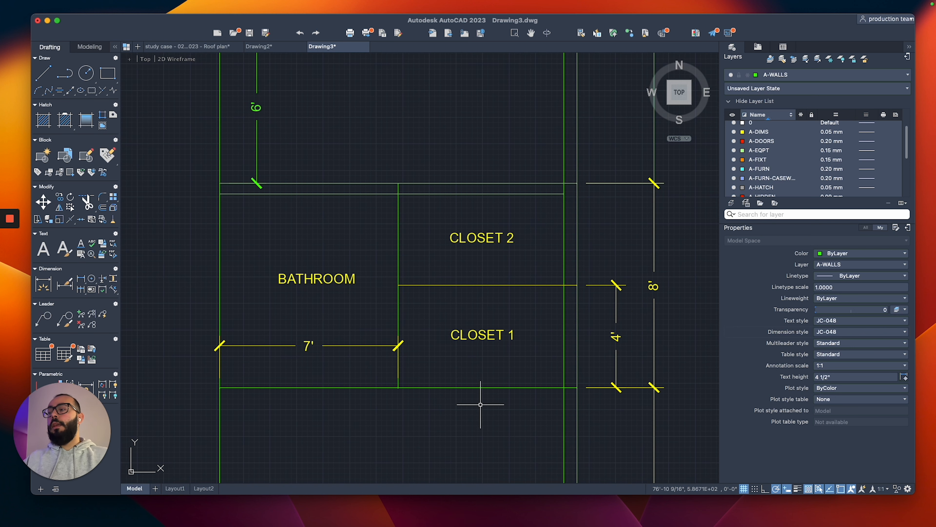
click(465, 388)
scroll(424, 321, down, 3)
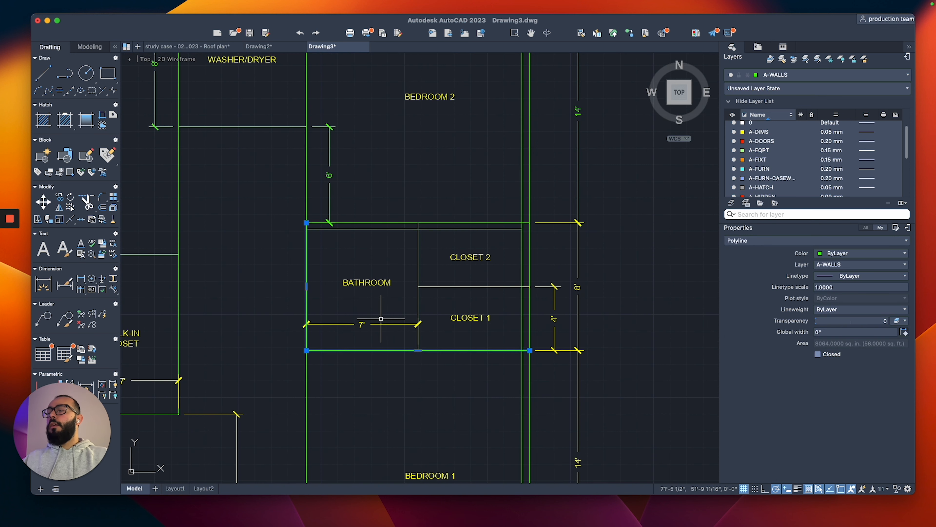
middle_drag(306, 282, 347, 306)
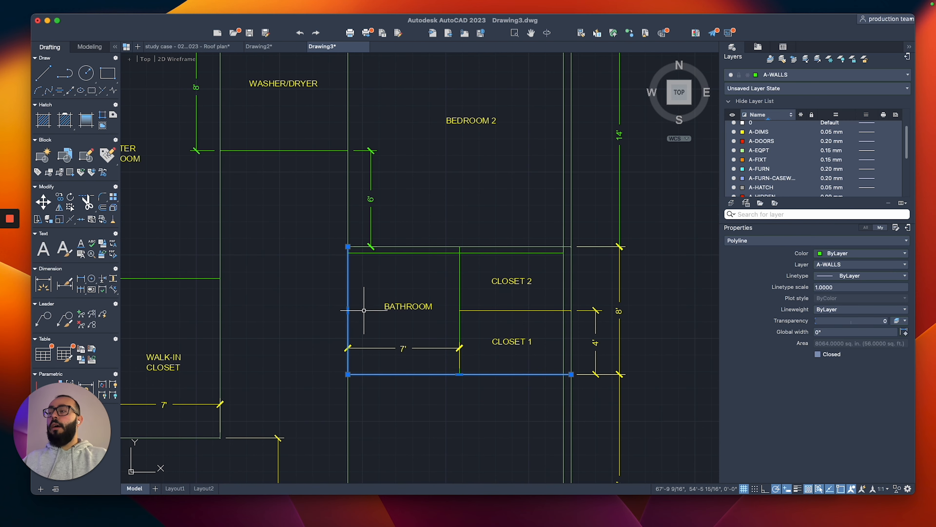
key(Escape)
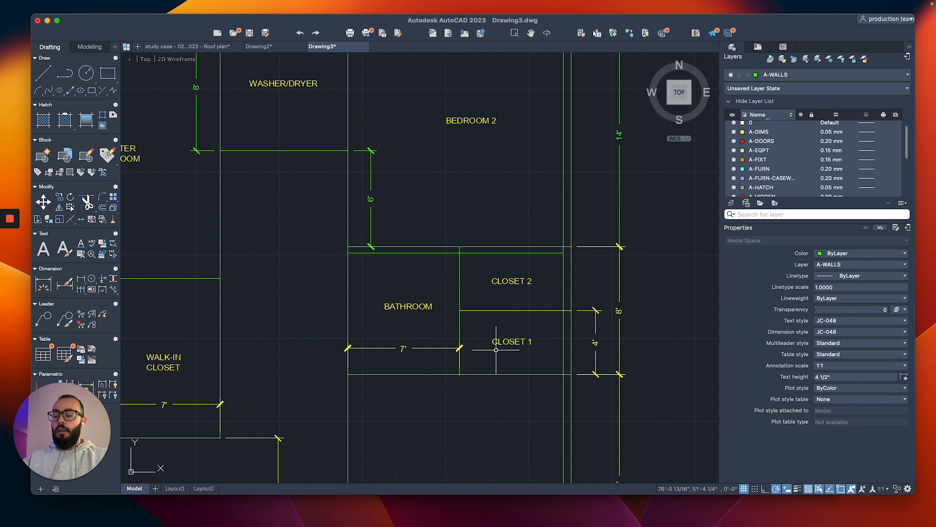
key(Return)
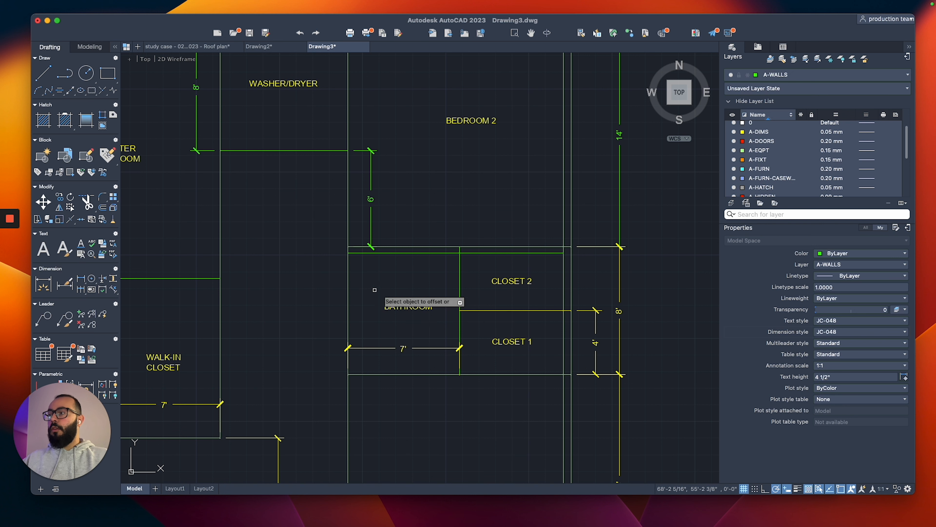
click(348, 287)
click(373, 298)
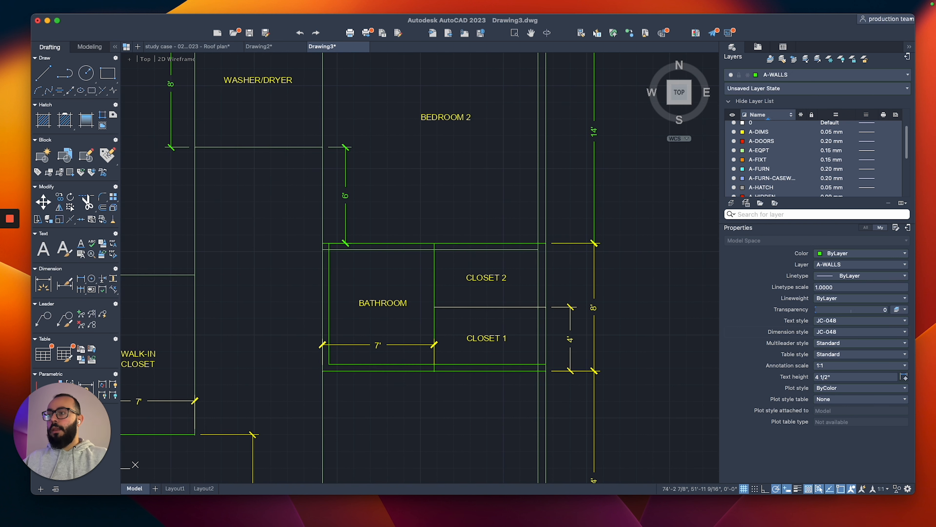
Offset the vertical wall between the bathroom and the closets toward the closets.
scroll(432, 320, up, 3)
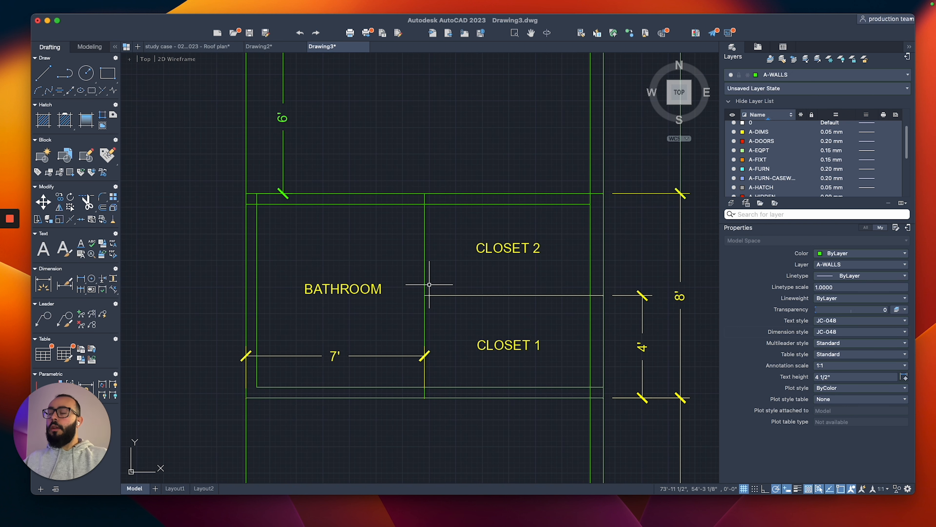
middle_drag(429, 284, 425, 294)
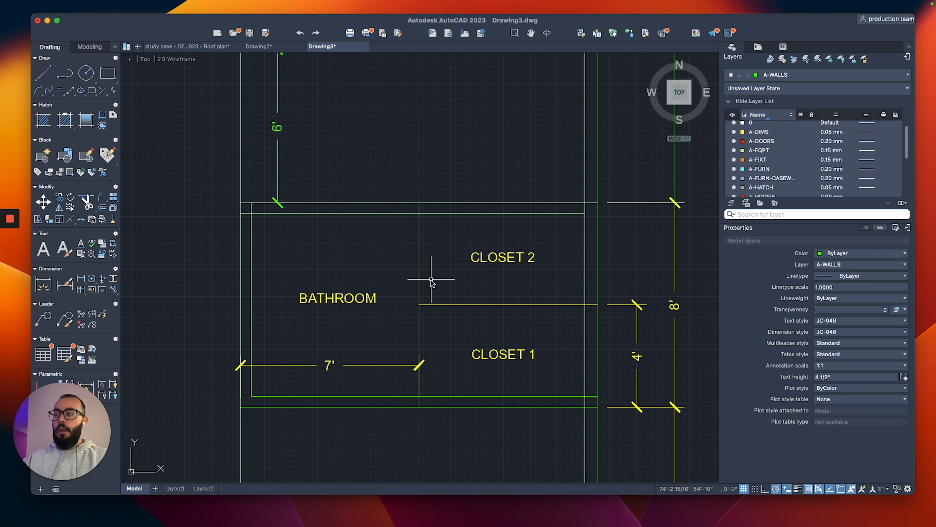
key(Return)
click(421, 263)
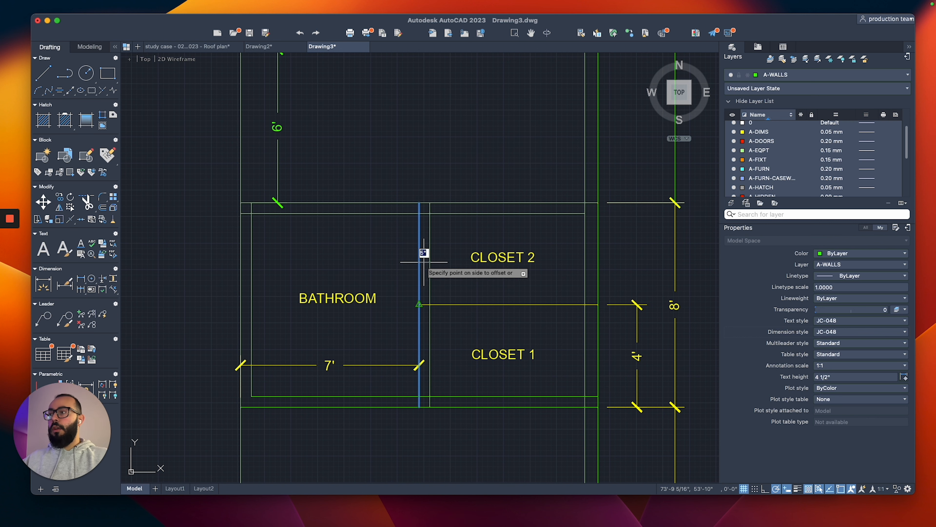
click(425, 262)
Turn the divider between Closet 1 and Closet 2 into a double-line wall centred on its original line using Offset.
scroll(528, 295, up, 2)
key(Return)
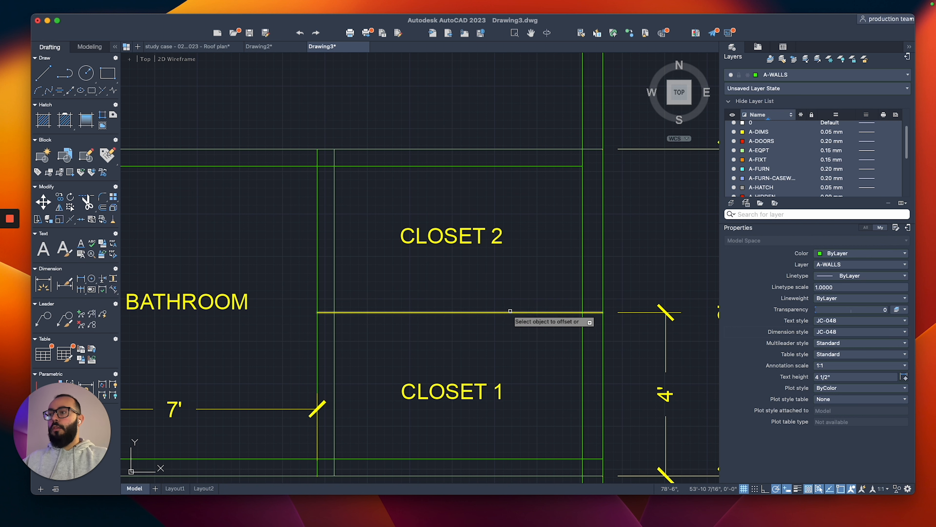
click(512, 312)
click(506, 331)
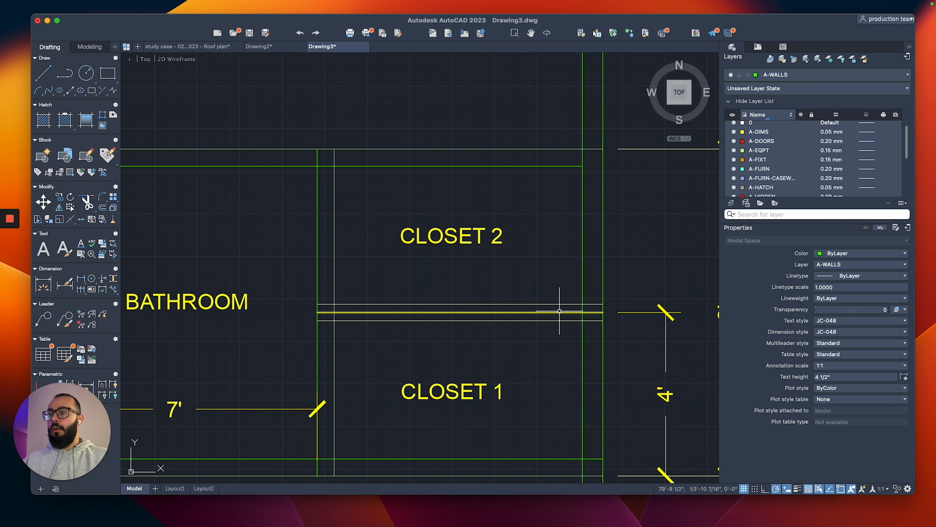
scroll(553, 313, down, 3)
scroll(509, 314, up, 3)
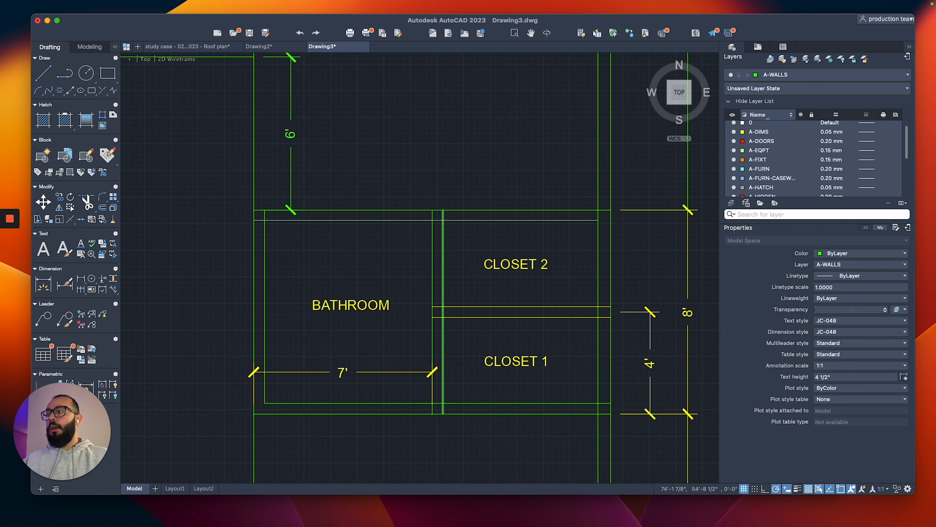
Stretch the upper end of the bathroom's inner left wall line up to the inner face of the top exterior wall.
scroll(420, 291, down, 5)
middle_drag(382, 292, 408, 302)
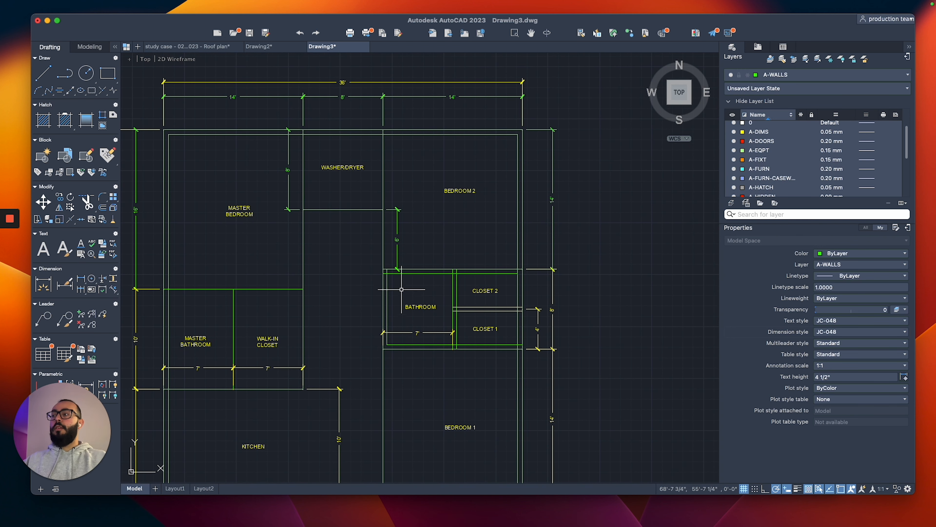
click(386, 286)
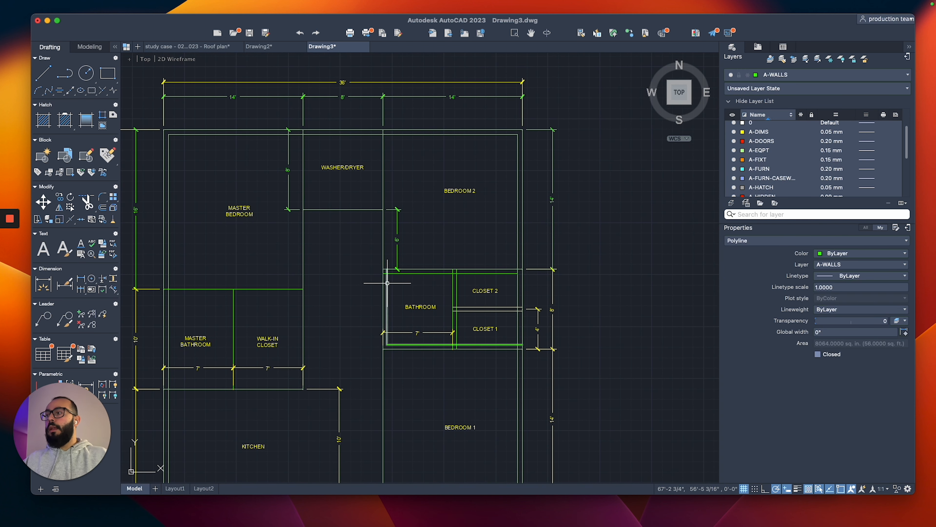
click(388, 283)
click(387, 269)
click(387, 135)
key(Escape)
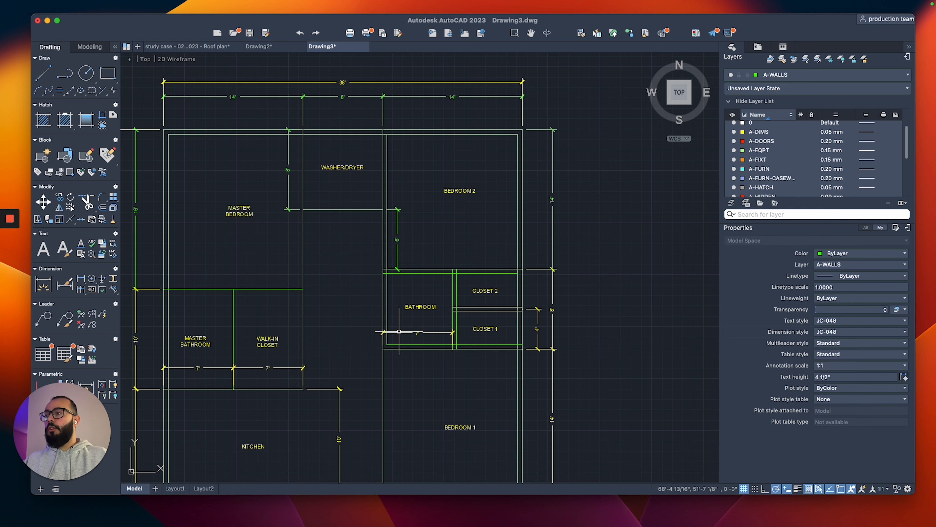
Trim the overlapping lines where the bathroom-closet wall meets the upper wall and the divider between Closet 1 and Closet 2.
middle_drag(399, 331, 393, 275)
scroll(386, 215, up, 3)
scroll(452, 223, up, 3)
middle_drag(491, 223, 391, 263)
scroll(391, 264, up, 3)
text(tr)
key(Return)
click(424, 245)
click(389, 247)
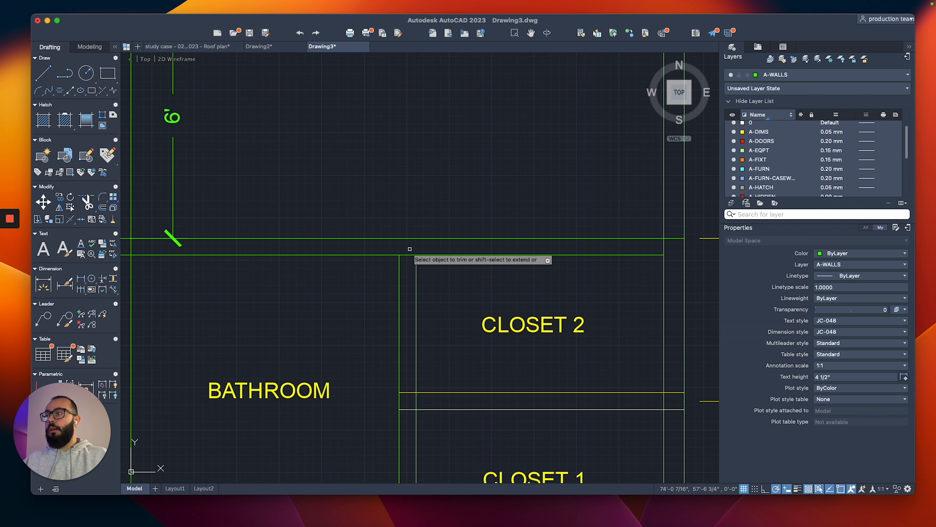
click(408, 248)
click(407, 424)
scroll(570, 339, down, 3)
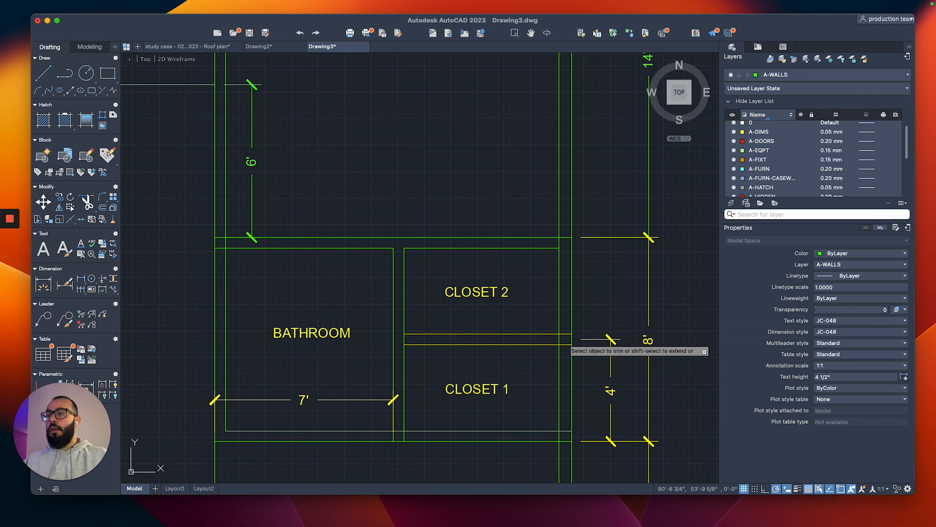
Trim the overlapping lines where the closet divider and the wall above Closet 2 meet the right exterior wall.
scroll(570, 339, up, 3)
click(557, 335)
click(294, 334)
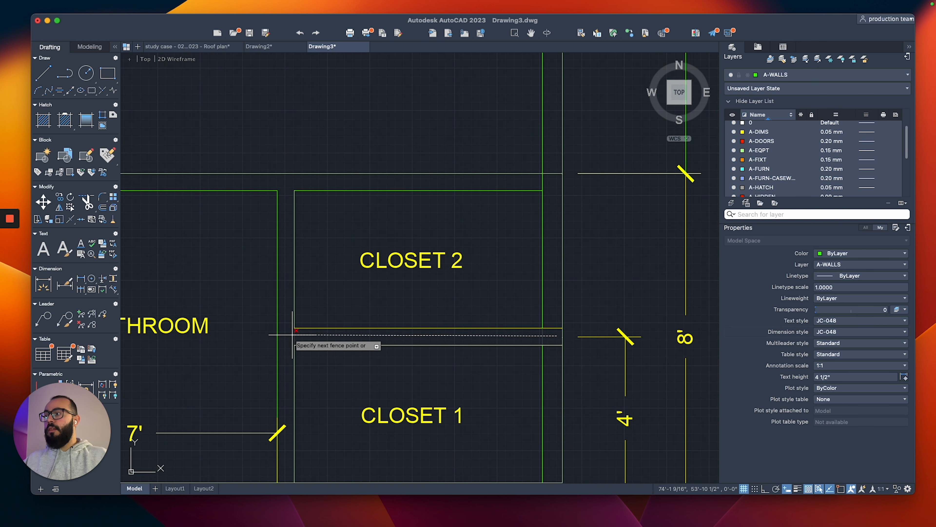
click(557, 313)
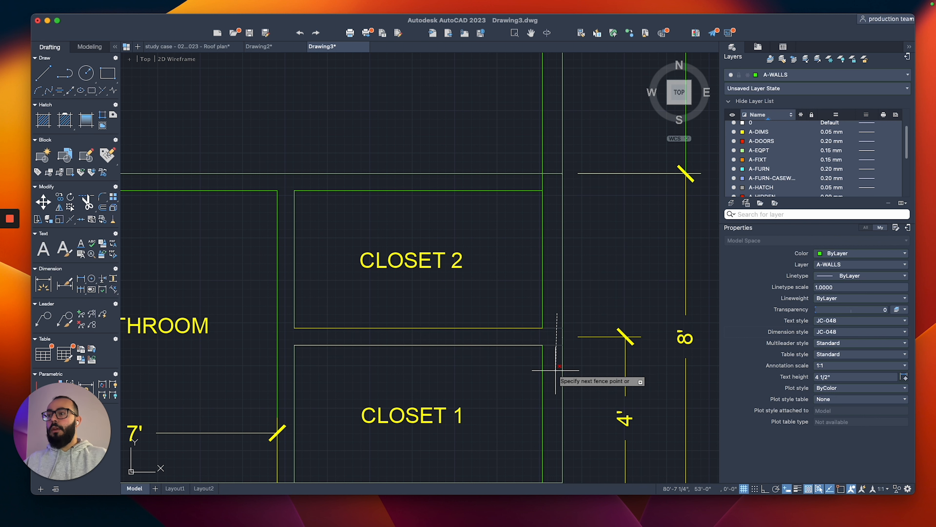
click(547, 358)
scroll(542, 359, down, 4)
scroll(542, 359, up, 3)
scroll(547, 248, up, 2)
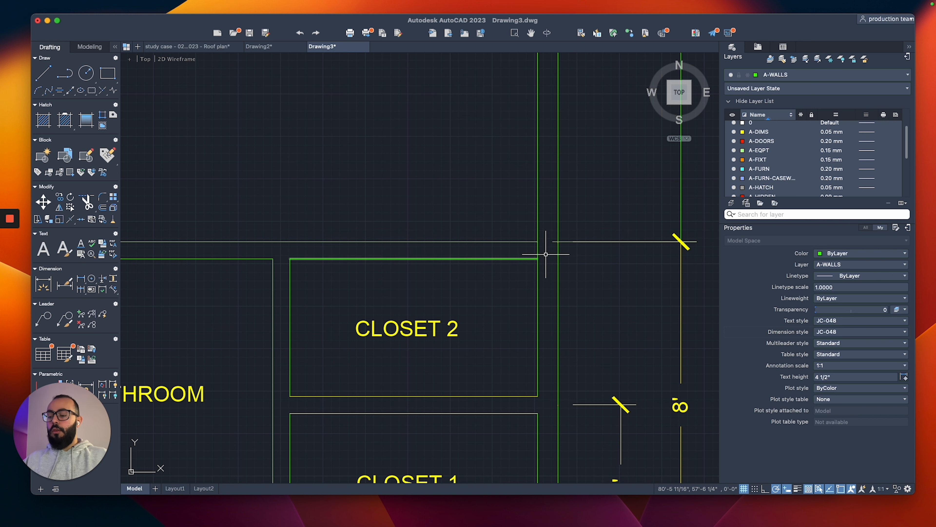
Match the properties of the two divider lines between Closet 1 and Closet 2 to the line above Closet 2.
key(space)
click(539, 249)
scroll(509, 258, down, 2)
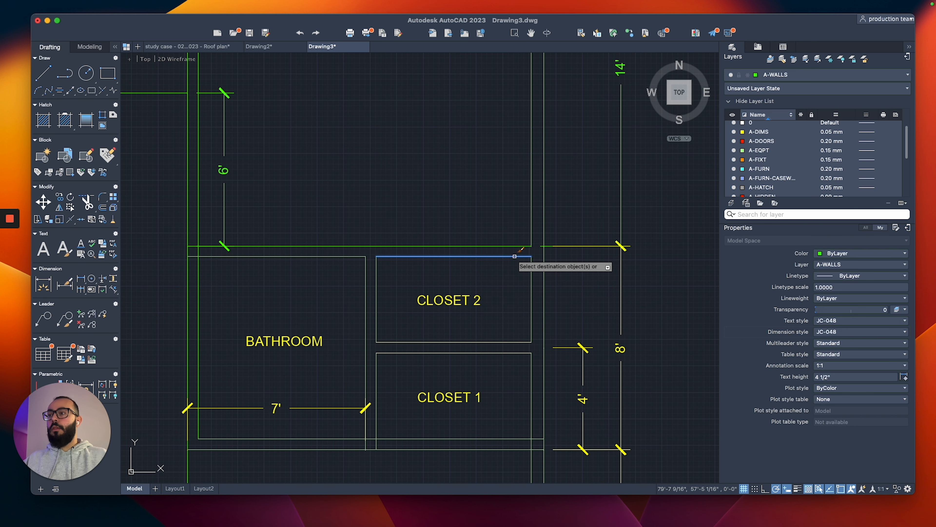
click(515, 318)
click(505, 357)
scroll(494, 347, down, 2)
key(Escape)
Trim the overlapping lines where the wall below Closet 1 meets the bathroom-closet wall and the right exterior wall.
middle_drag(493, 349, 510, 315)
middle_drag(509, 389, 603, 372)
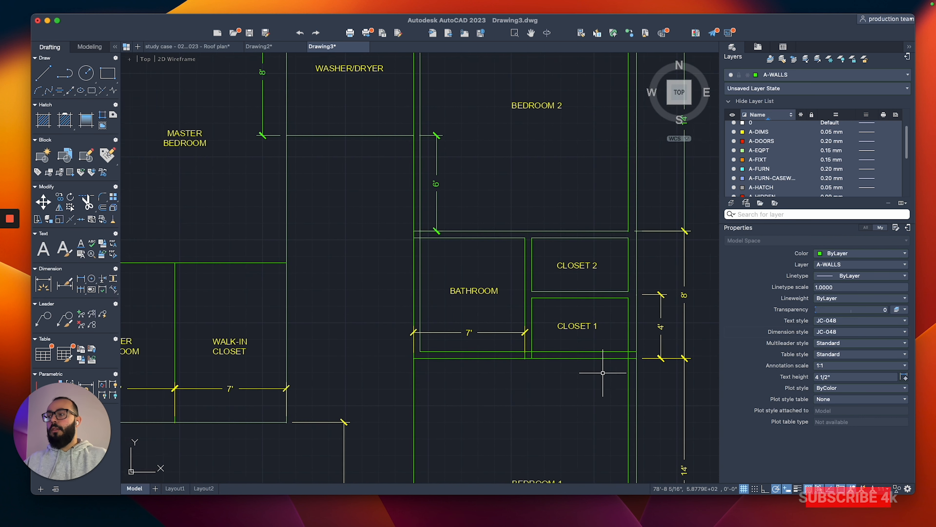
text(tr)
key(Return)
scroll(620, 362, up, 4)
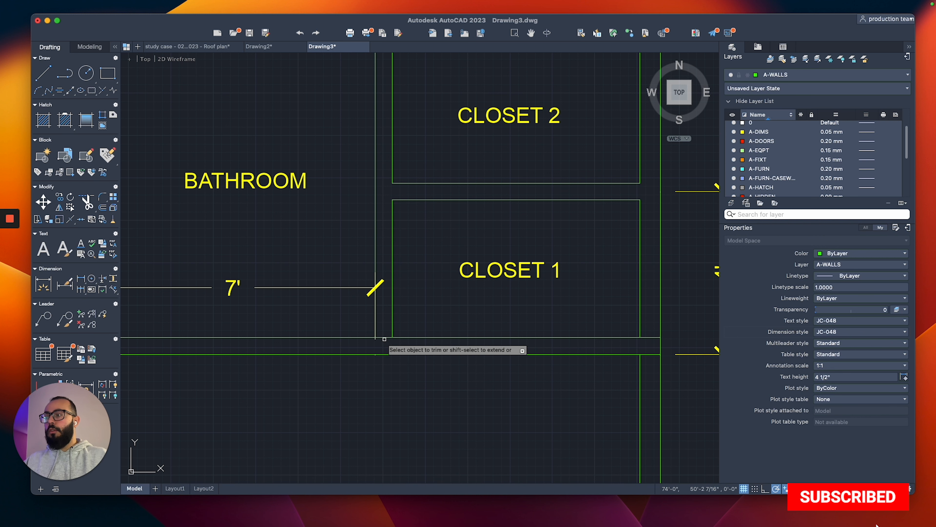
click(383, 338)
click(648, 329)
click(648, 369)
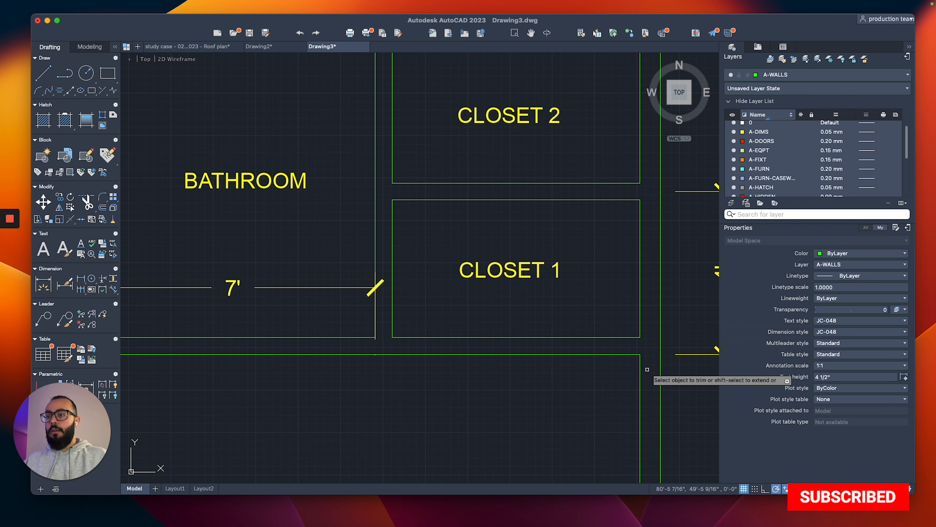
Trim the overlapping lines at the bathroom's upper-left corner, where the wall below Bedroom 2 meets the long vertical wall.
scroll(648, 370, down, 4)
scroll(412, 233, up, 5)
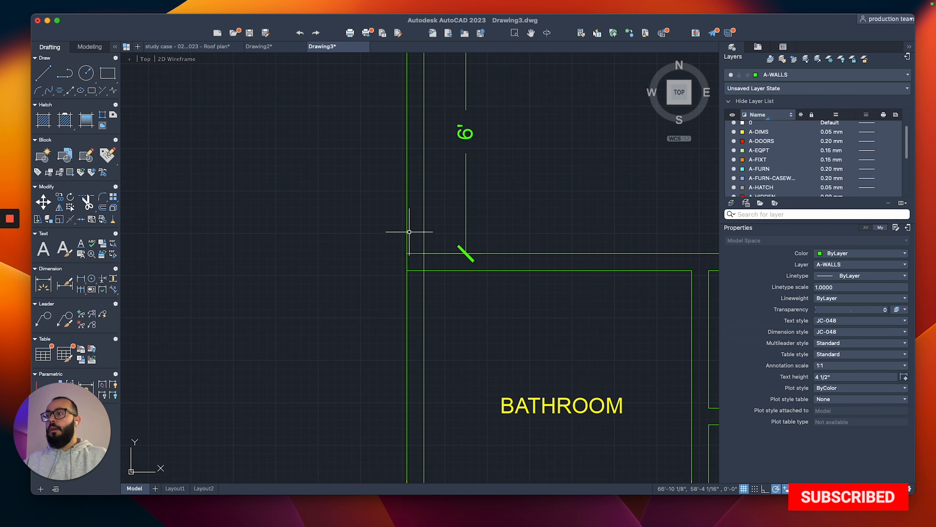
click(416, 244)
click(415, 329)
click(435, 280)
click(422, 278)
key(Escape)
scroll(425, 280, down, 4)
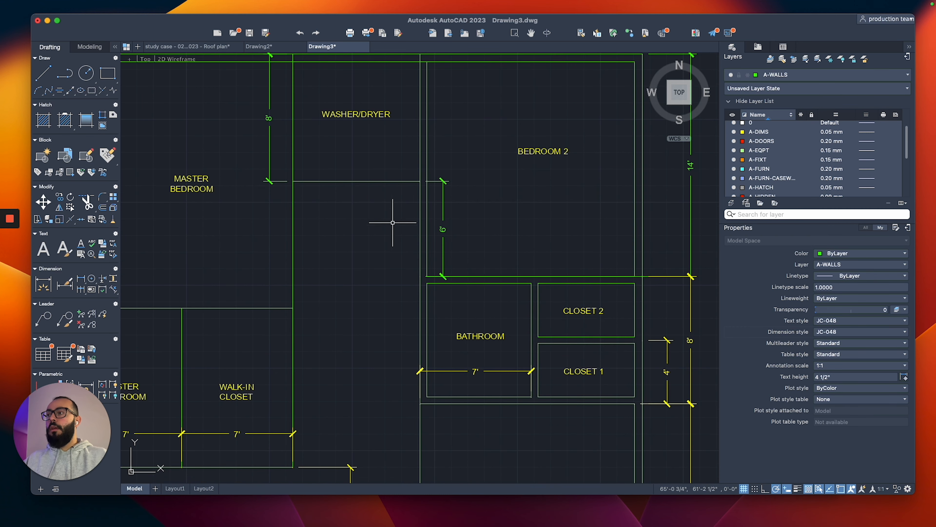
Trim the top exterior wall's inner line where the wall between Washer/Dryer and Bedroom 2 meets it.
scroll(393, 223, down, 4)
scroll(399, 191, up, 5)
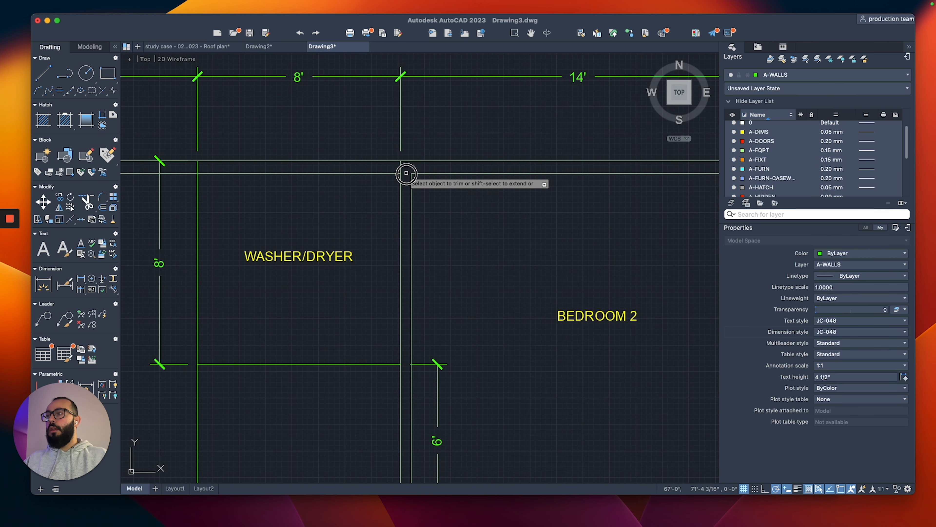
middle_drag(196, 167, 418, 180)
text(o)
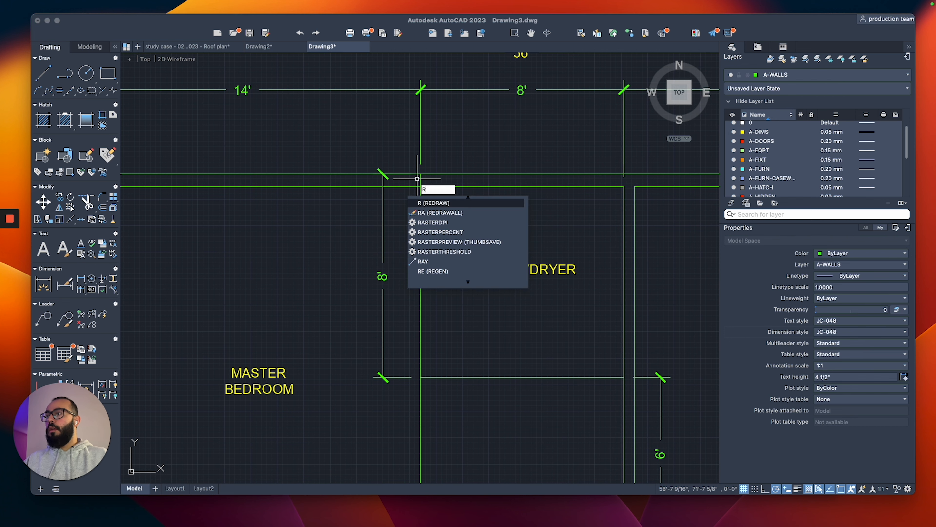
key(Escape)
Draw a 25'-6" vertical polyline inside the right wall of the master bedroom and walk-in closet, from the top wall's inner face to the lower wall.
scroll(421, 180, down, 5)
scroll(471, 290, up, 2)
middle_drag(462, 287, 471, 301)
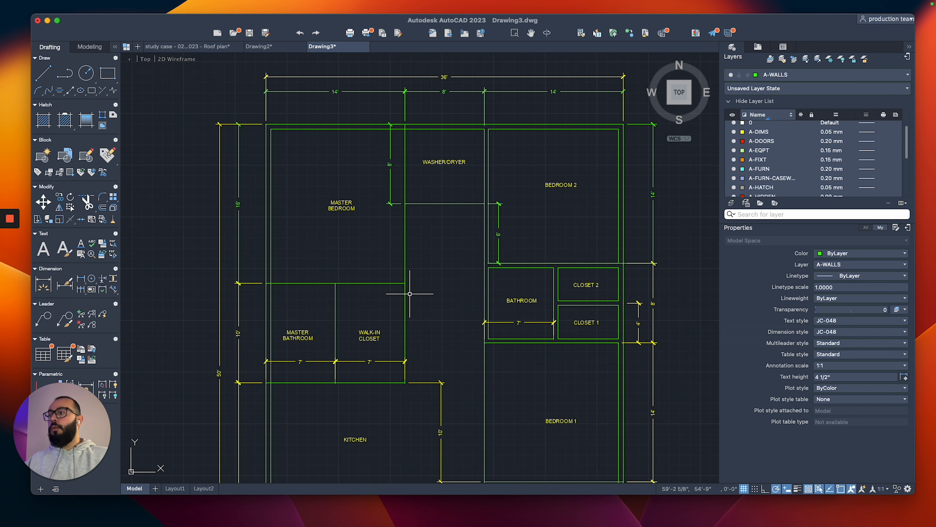
scroll(433, 301, down, 5)
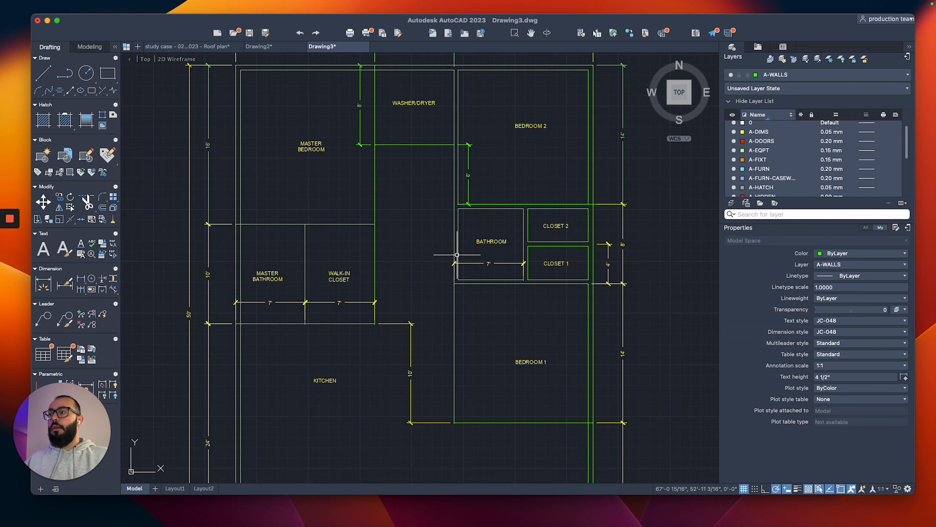
scroll(449, 244, up, 5)
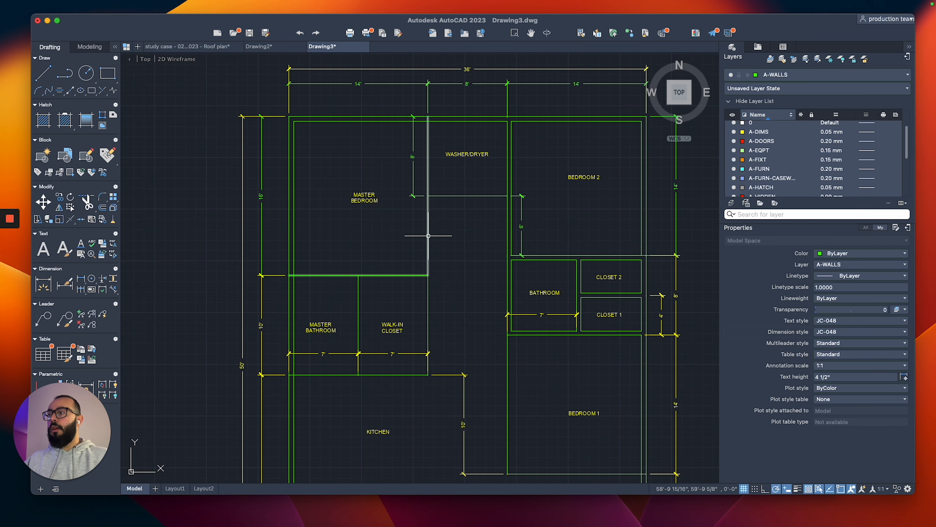
scroll(417, 160, up, 3)
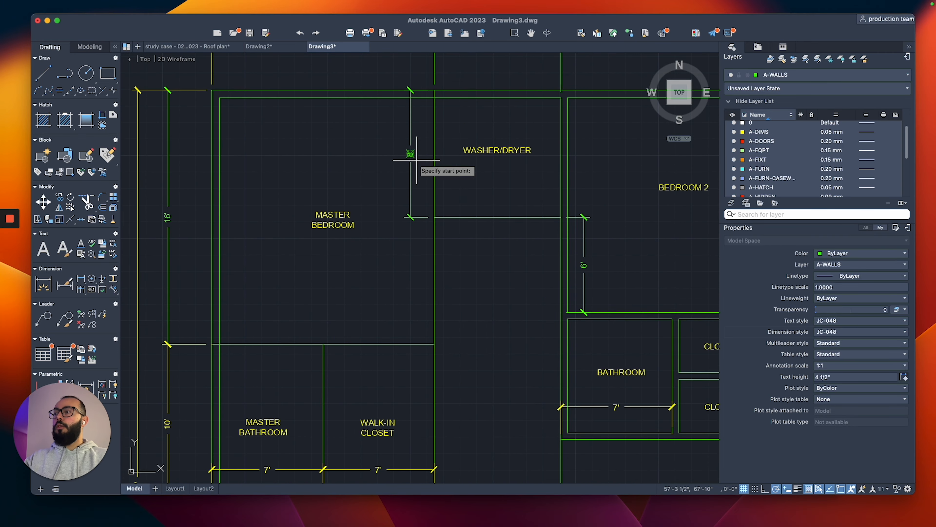
scroll(428, 95, up, 3)
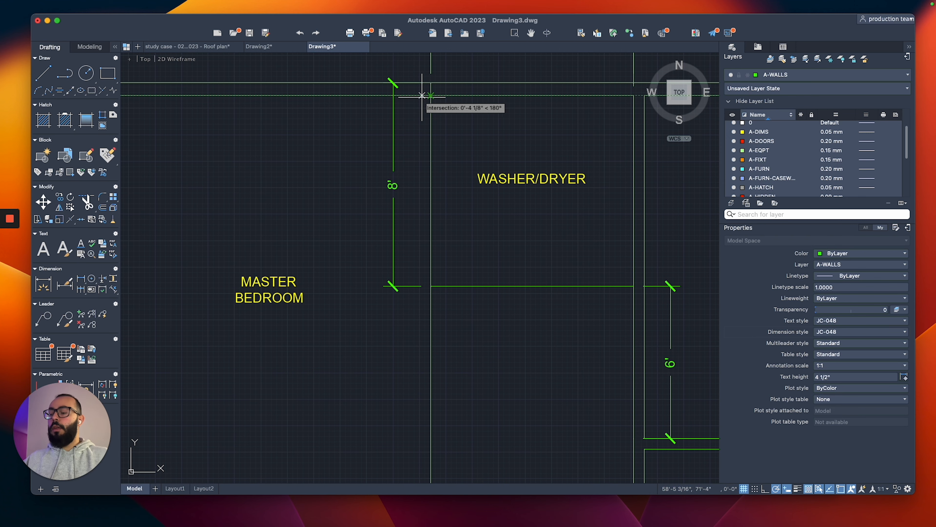
key(Return)
scroll(410, 260, down, 6)
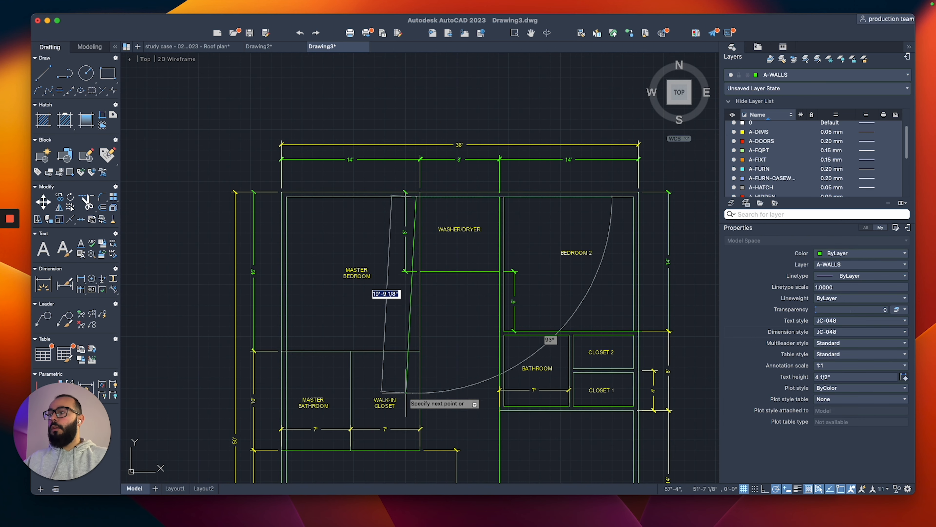
scroll(406, 393, up, 3)
middle_drag(406, 393, 478, 229)
scroll(494, 291, up, 6)
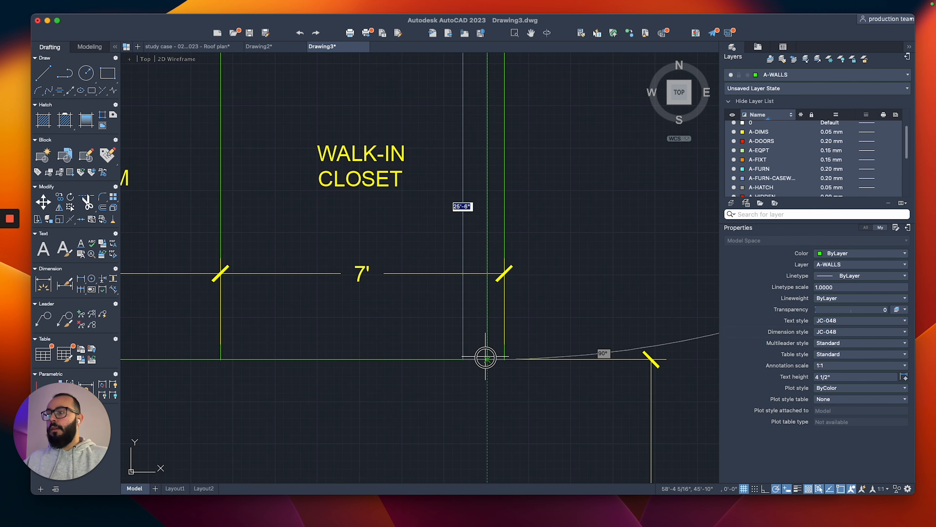
scroll(471, 311, down, 3)
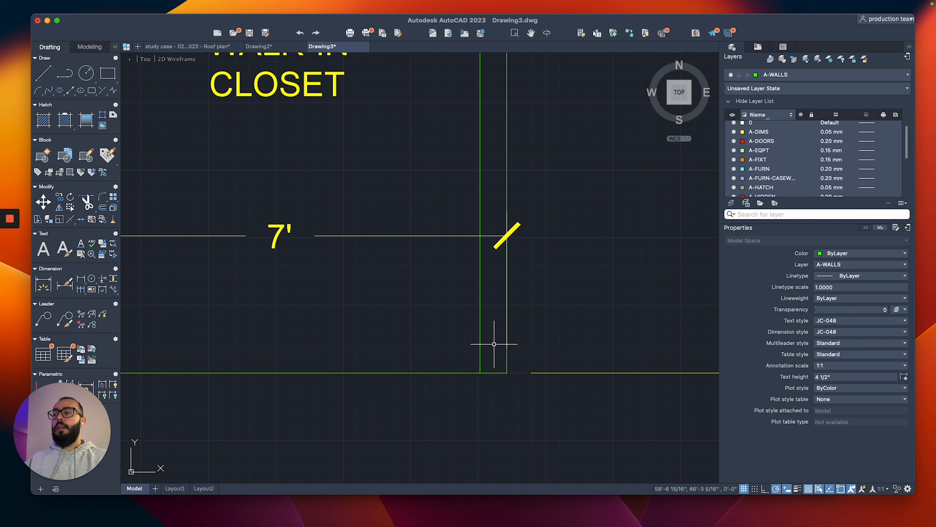
Stretch the lower end of the walk-in closet's inner right wall line 5" upward.
text(s)
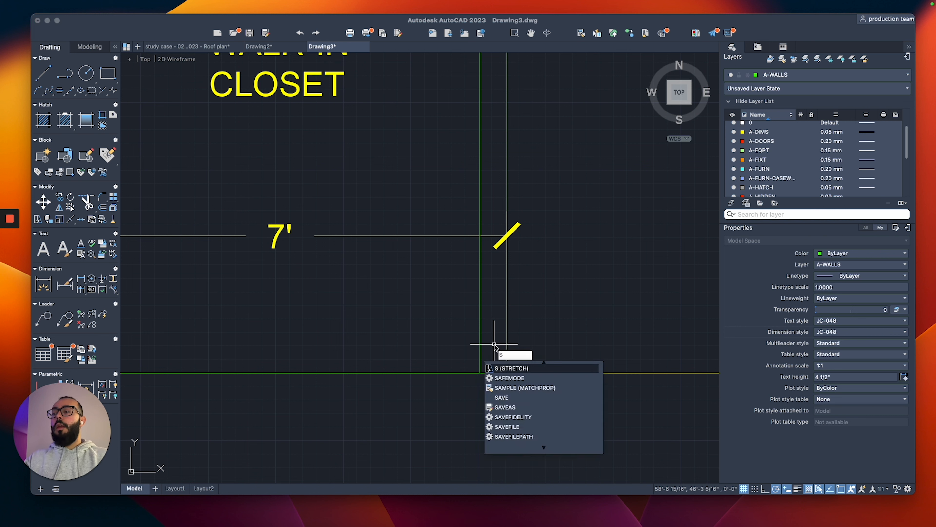
key(Return)
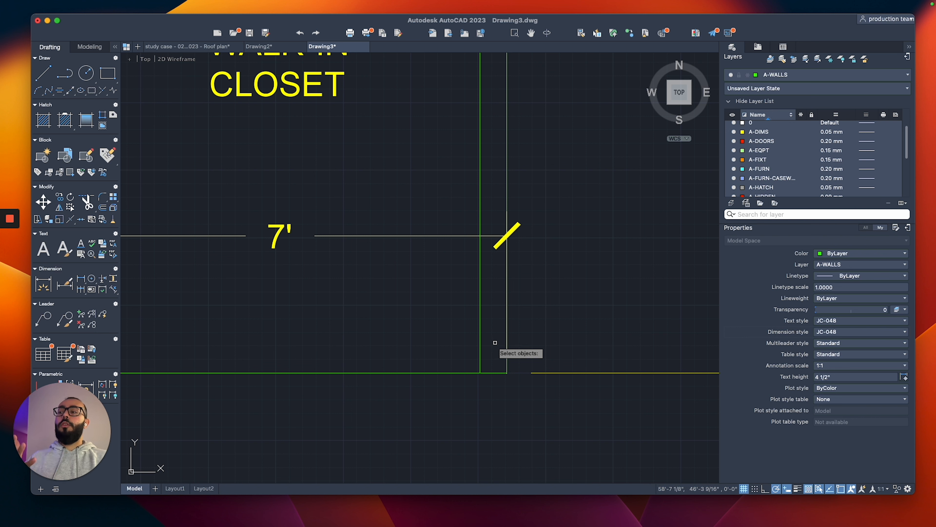
click(495, 352)
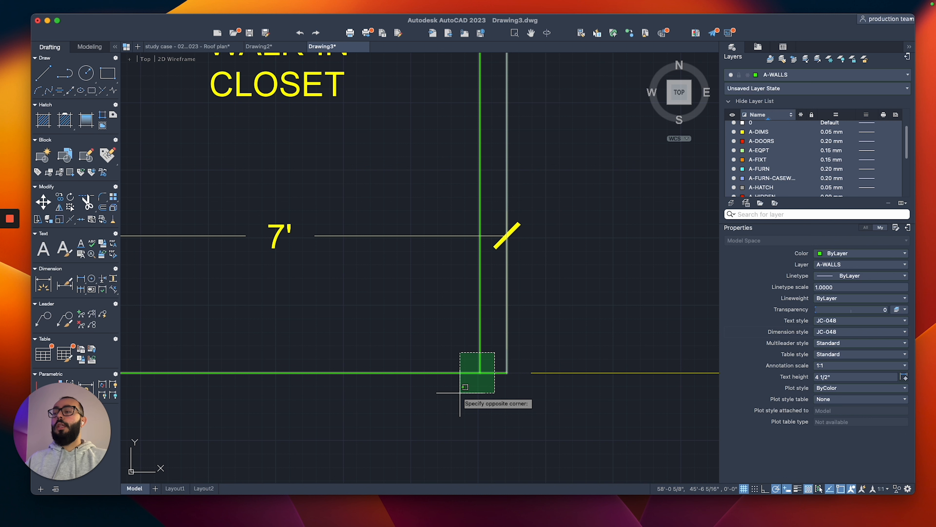
click(460, 392)
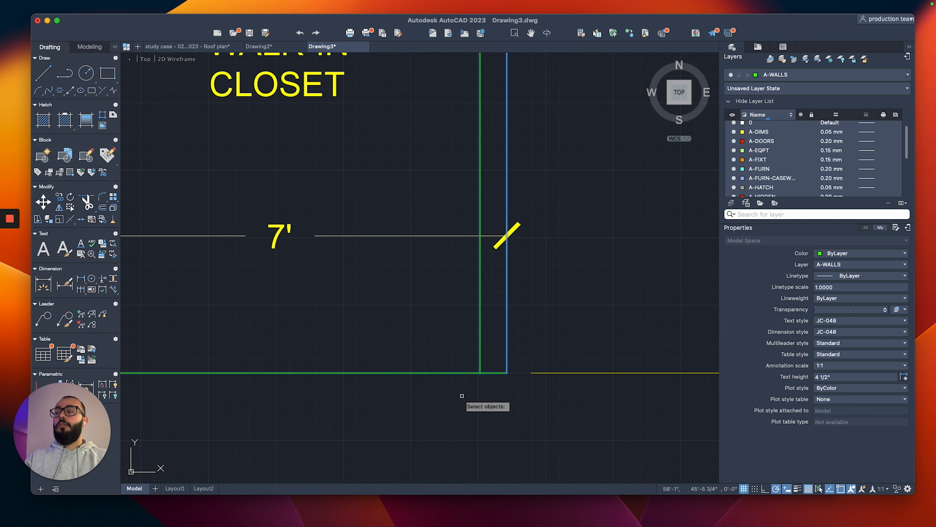
key(Return)
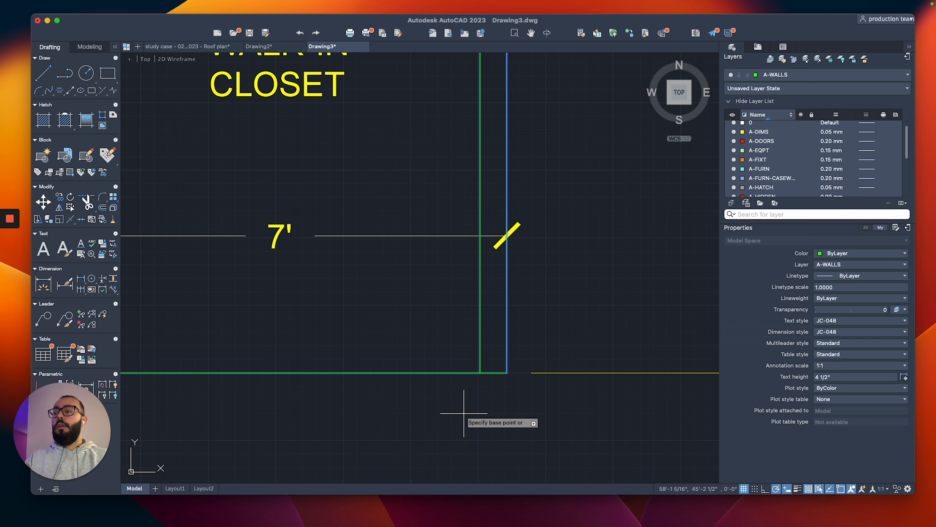
click(456, 439)
text(5)
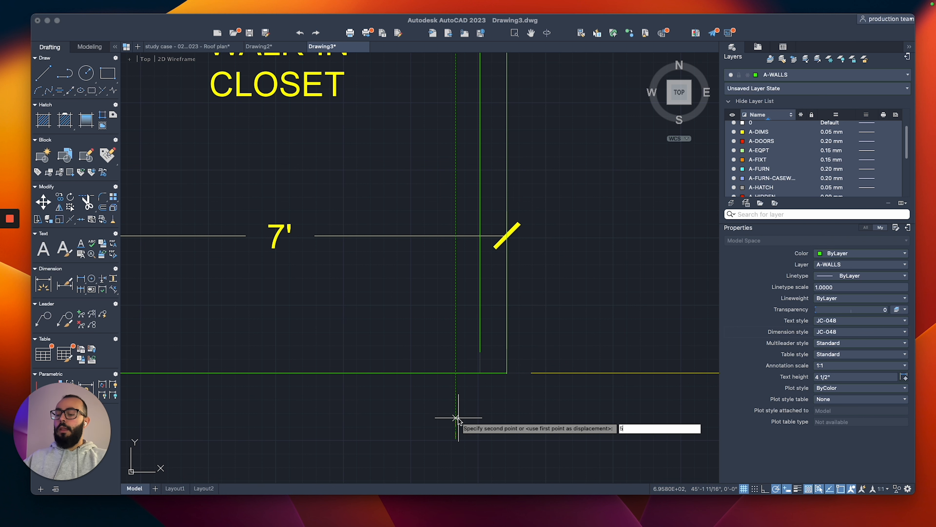
key(Return)
scroll(446, 366, down, 4)
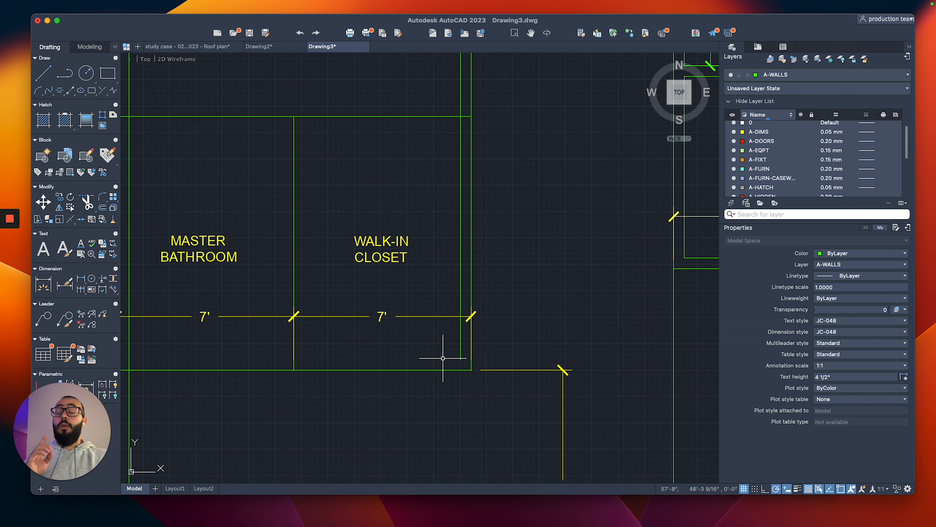
Draw a polyline from the lower end of the closet's inner right wall line to the left exterior wall's inner face.
middle_drag(393, 336, 474, 349)
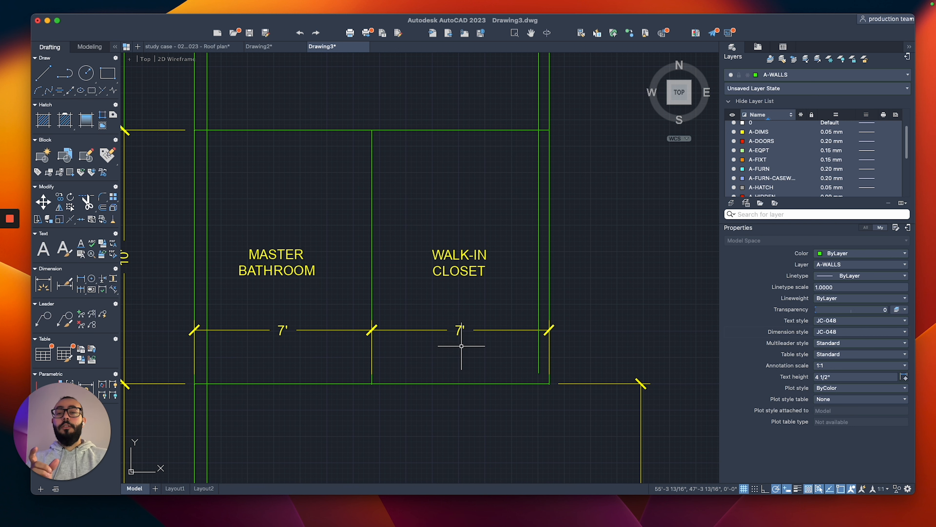
mouse_move(462, 345)
middle_down()
mouse_move(514, 383)
mouse_move(531, 368)
middle_up()
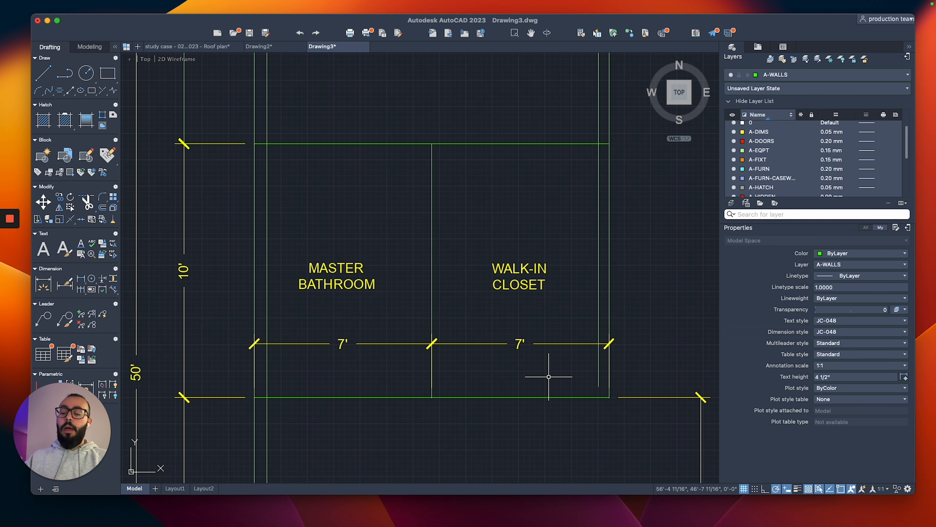
text(PL)
key(Return)
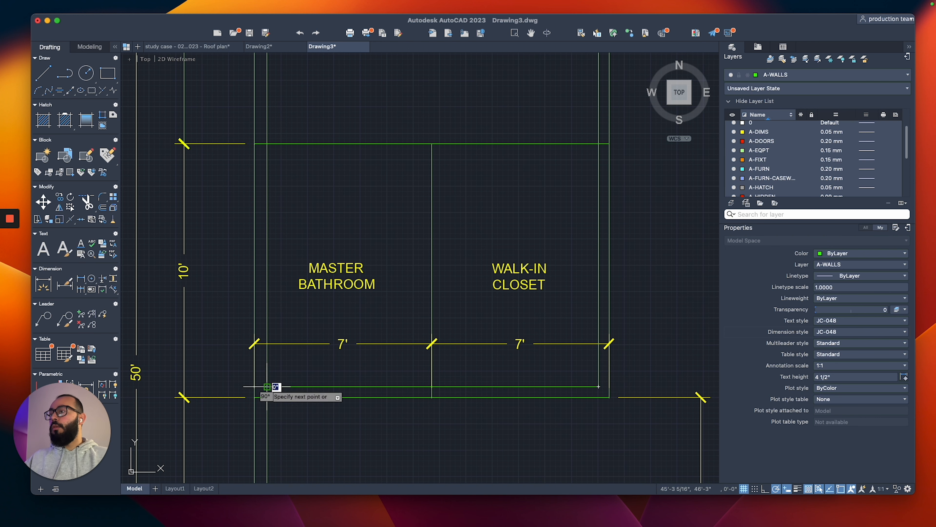
scroll(326, 350, down, 4)
scroll(464, 299, up, 3)
scroll(479, 299, down, 3)
scroll(479, 299, up, 3)
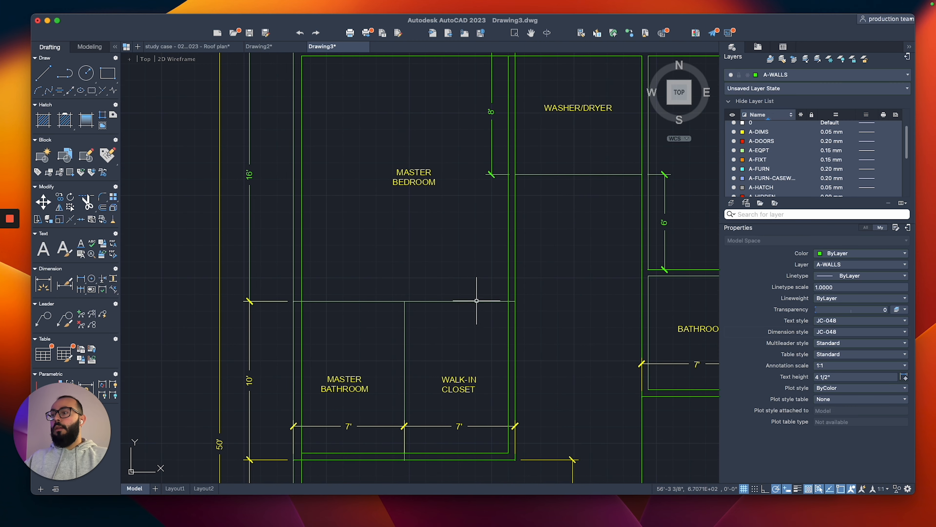
Move the upper origin of Bedroom 2's vertical dimension to the inner face of the top exterior wall.
middle_drag(429, 320, 469, 283)
middle_drag(333, 283, 328, 319)
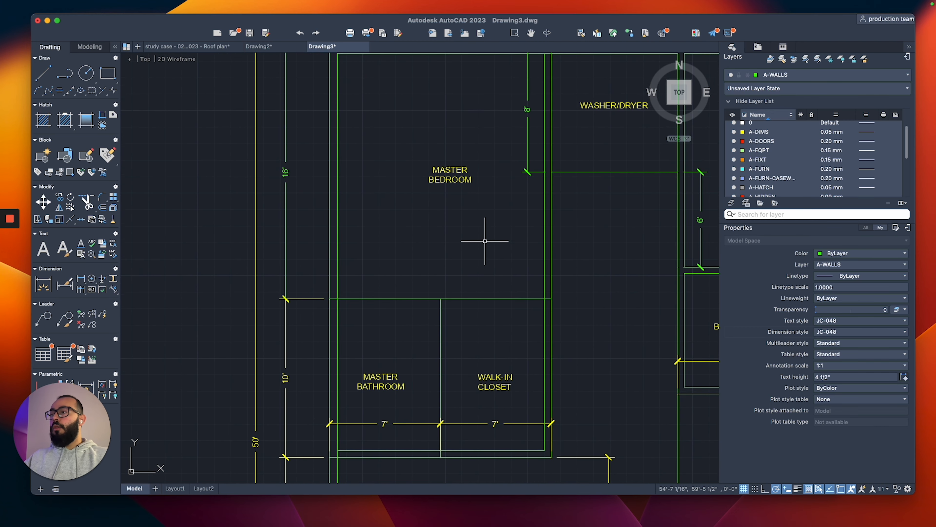
middle_drag(479, 239, 344, 309)
scroll(357, 289, down, 2)
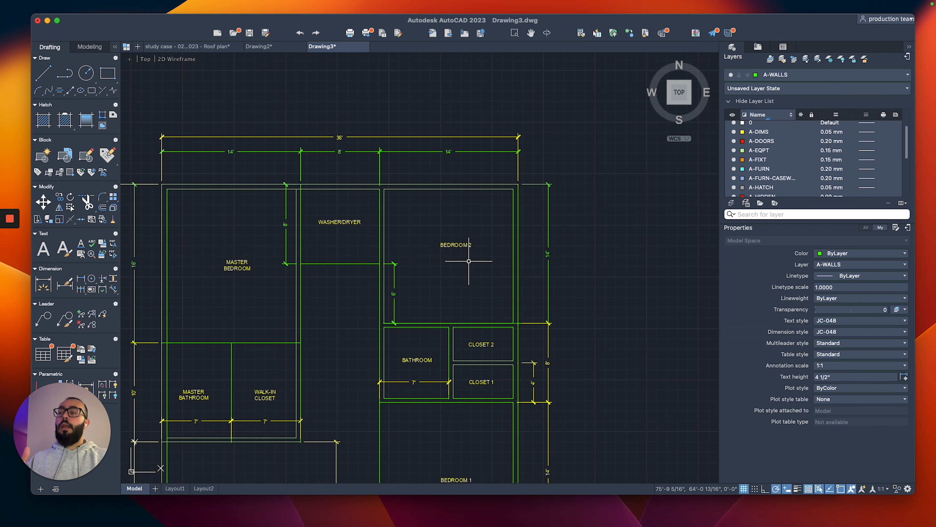
scroll(483, 249, up, 2)
click(561, 147)
scroll(539, 148, up, 2)
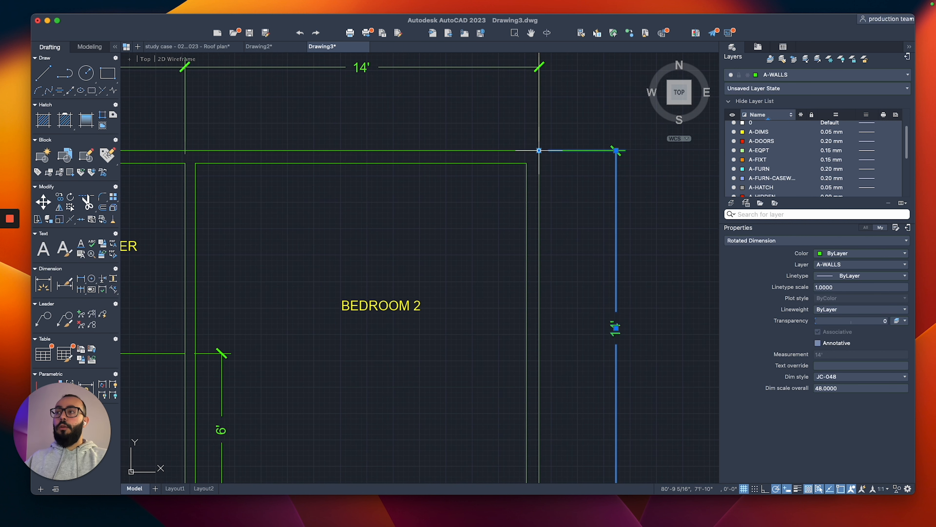
click(541, 147)
key(Escape)
key(Escape)
scroll(540, 157, down, 2)
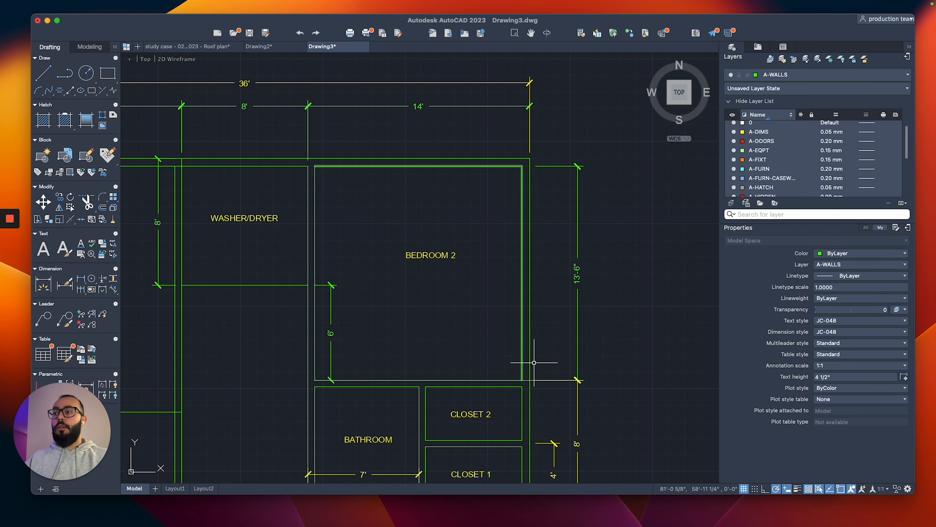
Move the upper origin of Closet 1's vertical dimension down to the level of the closet's upper inner wall line.
middle_drag(547, 383, 561, 260)
middle_drag(448, 288, 496, 260)
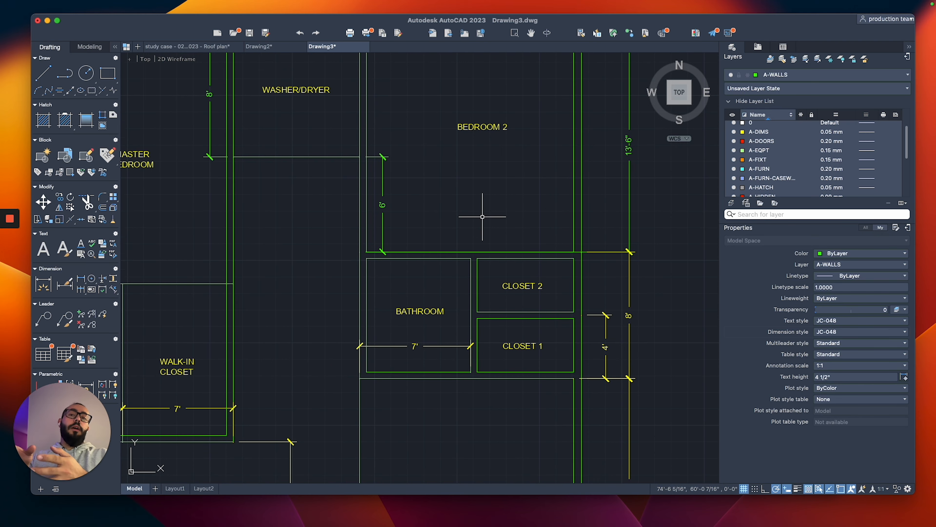
scroll(601, 313, up, 2)
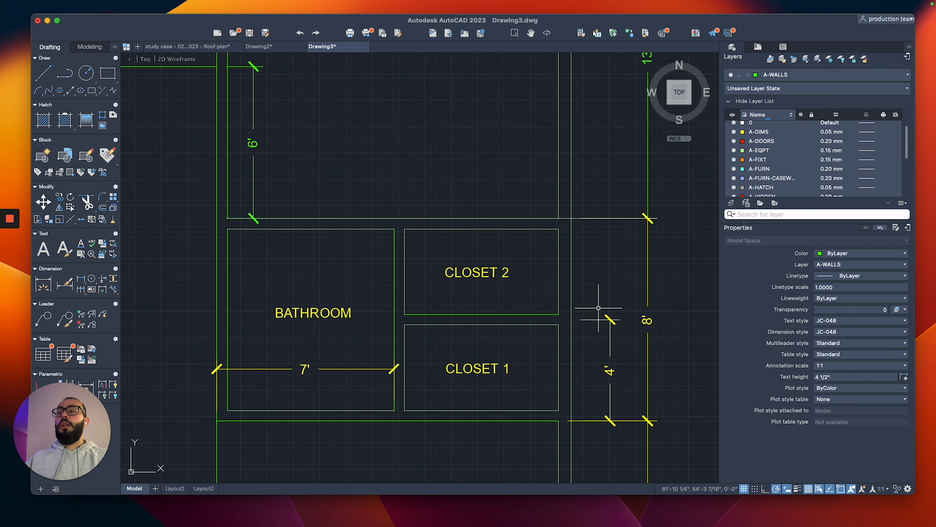
click(588, 318)
scroll(581, 321, up, 2)
click(565, 318)
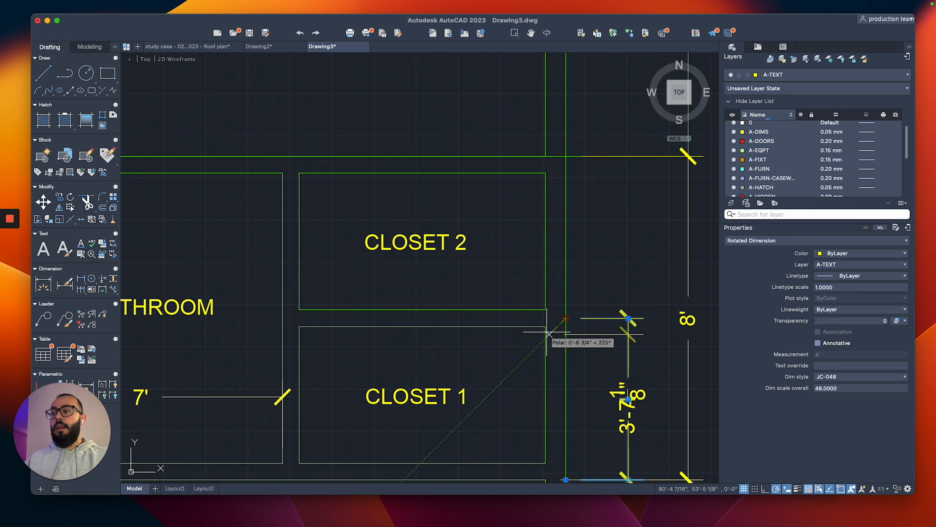
click(566, 326)
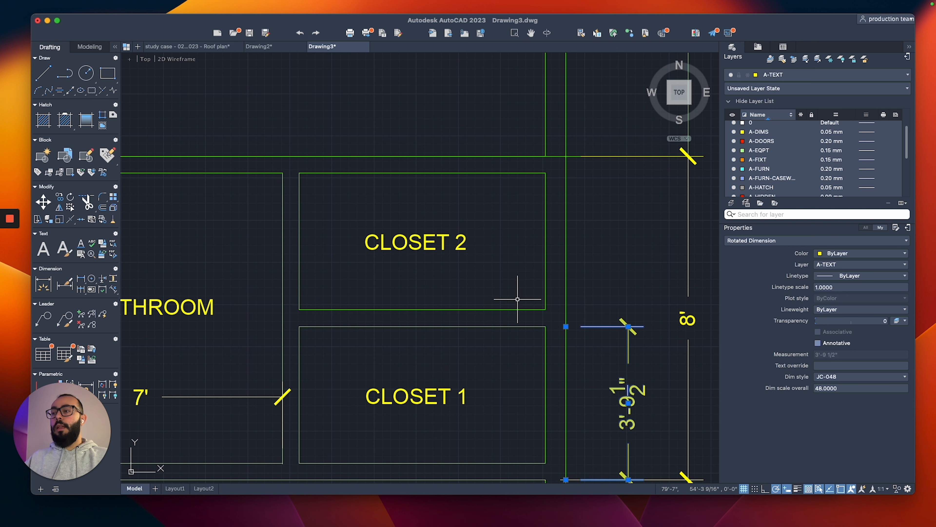
middle_drag(518, 299, 493, 272)
key(Escape)
Add a vertical linear dimension for Closet 2's inner height, aligned with Closet 1's dimension line.
key(space)
click(521, 282)
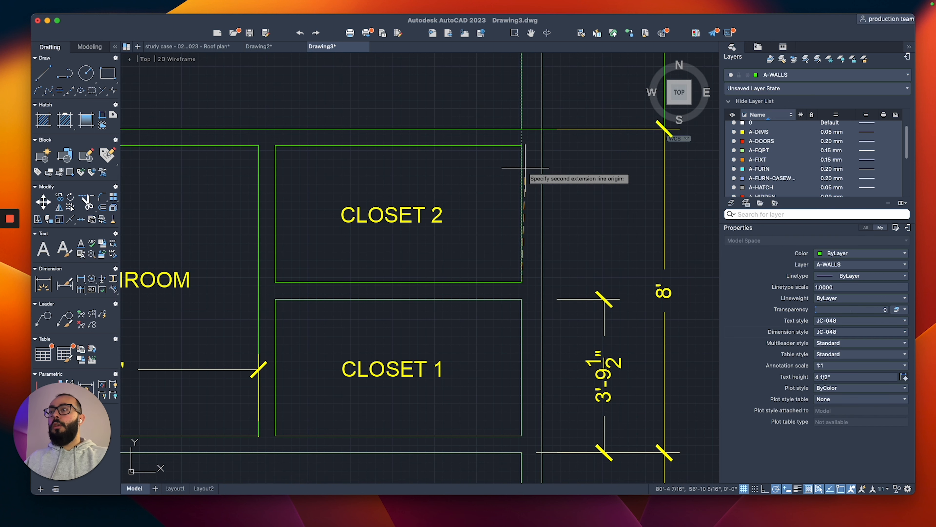
click(522, 145)
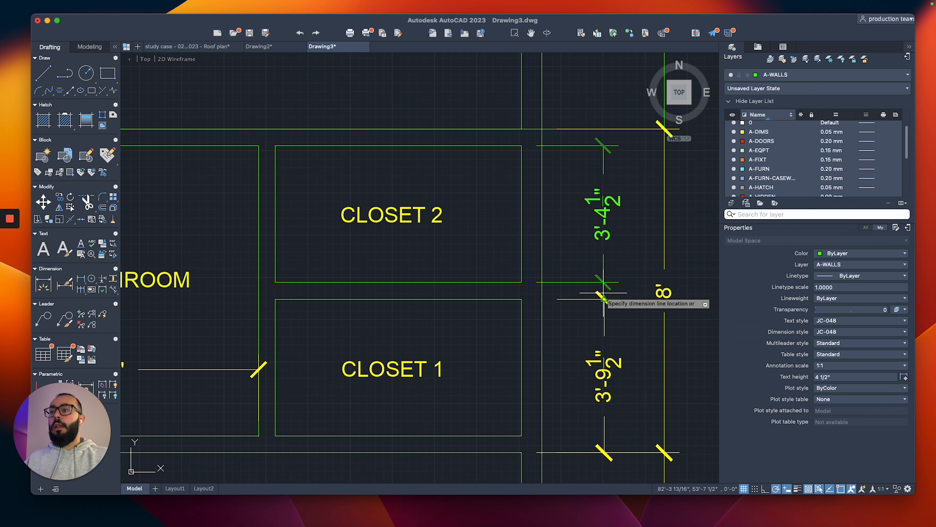
click(603, 298)
scroll(544, 275, down, 4)
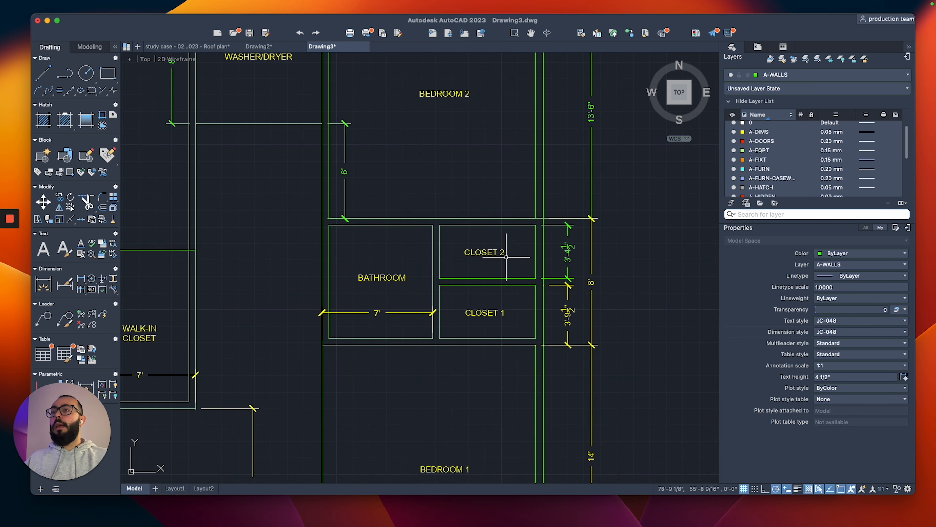
Stretch the wall between Closet 2 and Closet 1, with its dimension ends, 2" downward.
mouse_move(581, 281)
middle_down()
mouse_move(597, 235)
mouse_move(615, 229)
middle_up()
scroll(614, 229, up, 4)
text(s)
key(Return)
click(597, 208)
click(221, 257)
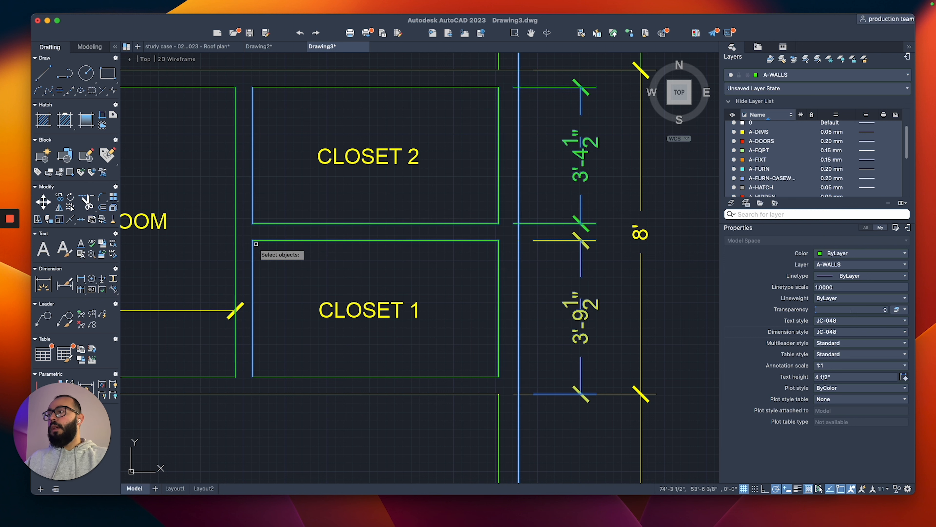
key(Return)
click(454, 186)
text(2)
key(Return)
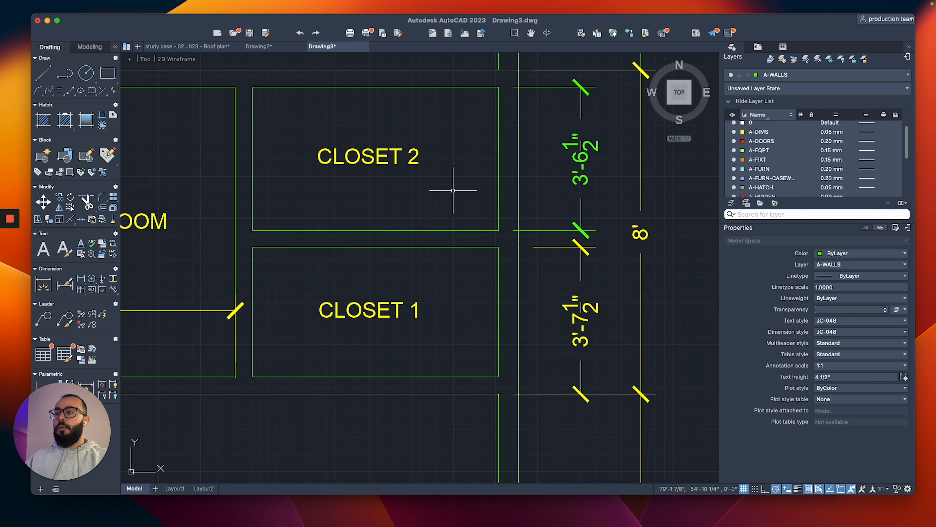
Stretch the wall between the two closets another 0.5" downward to equalize both closet heights.
text(s)
key(Return)
click(619, 191)
click(212, 300)
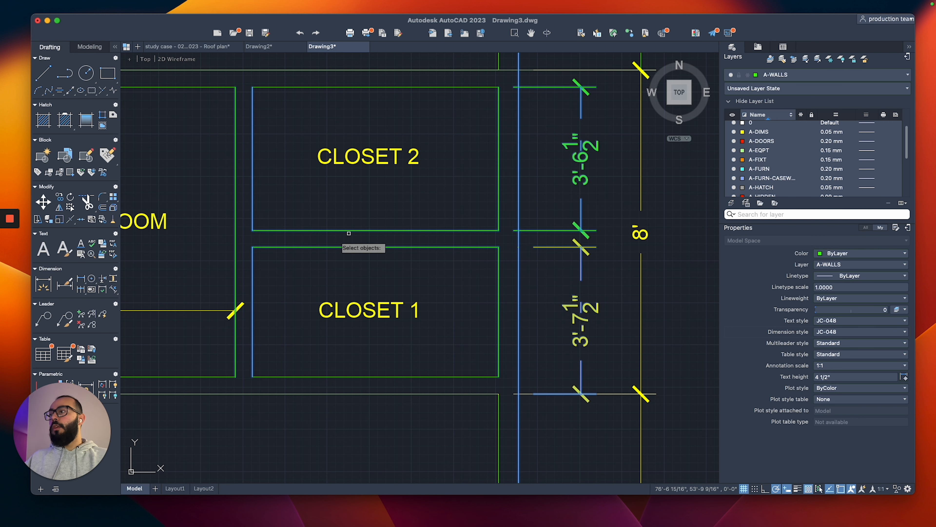
key(Return)
click(378, 214)
text(.5)
key(Return)
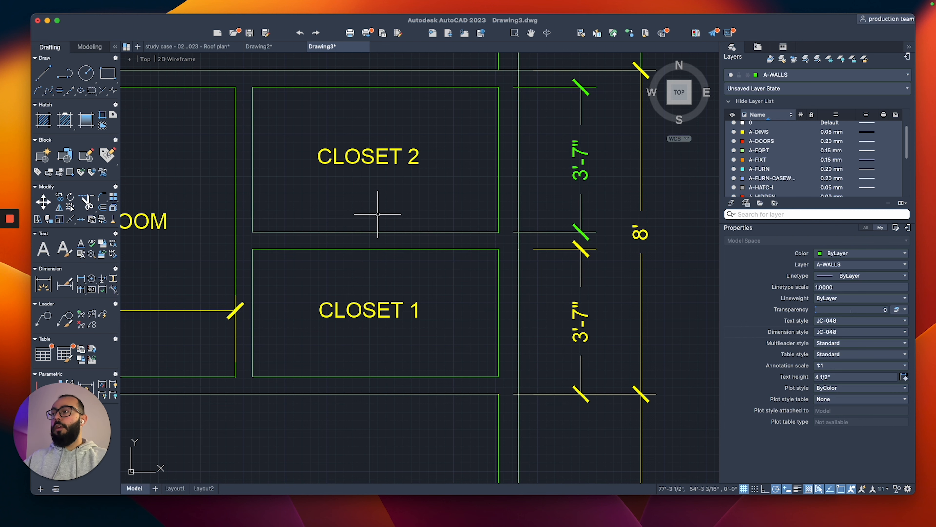
Move the upper origin of the master bedroom's vertical dimension to the inner face of the top exterior wall.
scroll(378, 215, down, 5)
middle_drag(378, 215, 460, 231)
scroll(460, 231, down, 2)
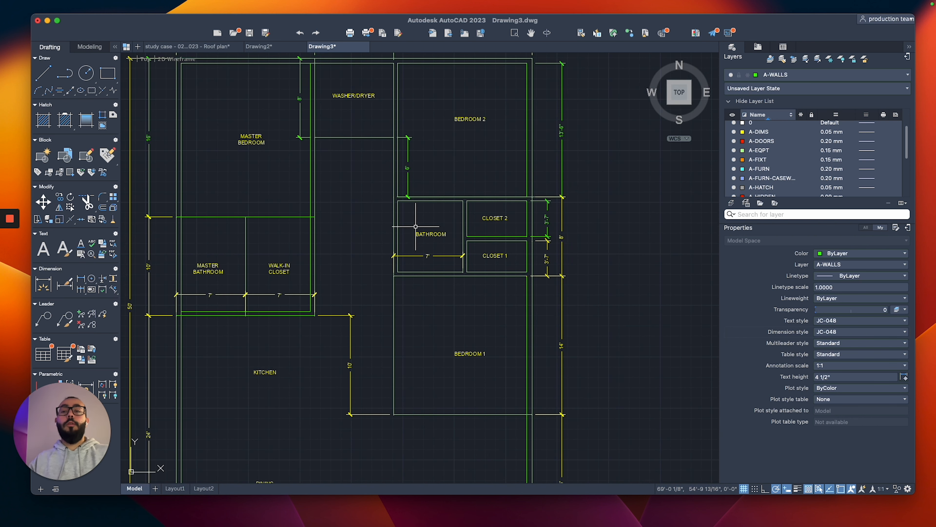
middle_drag(393, 219, 493, 280)
middle_drag(413, 273, 436, 261)
middle_drag(355, 246, 357, 246)
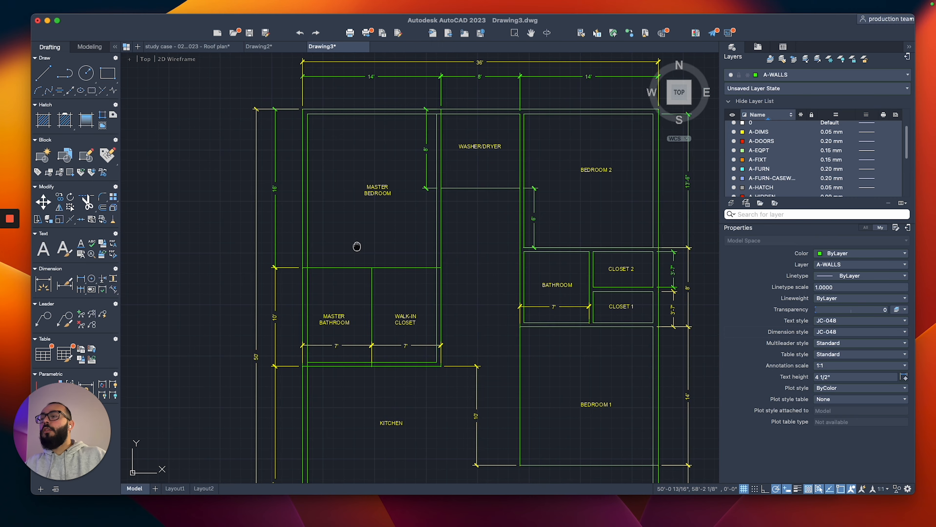
scroll(335, 248, up, 2)
middle_drag(249, 158, 249, 191)
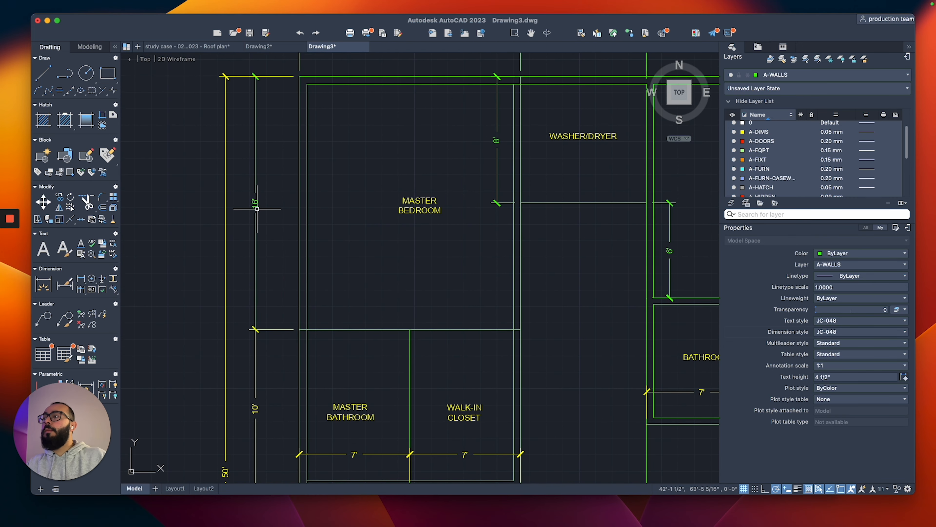
click(257, 209)
click(299, 76)
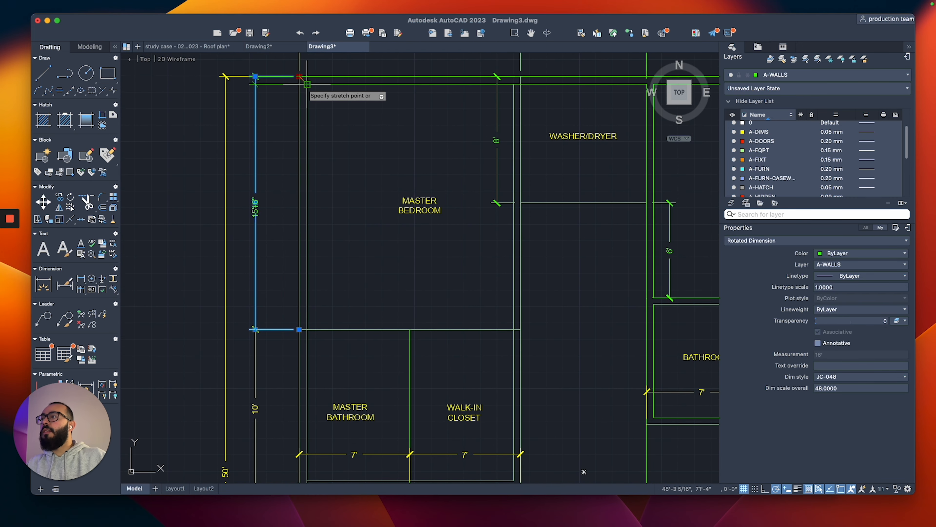
click(307, 85)
key(Escape)
middle_drag(306, 211, 288, 157)
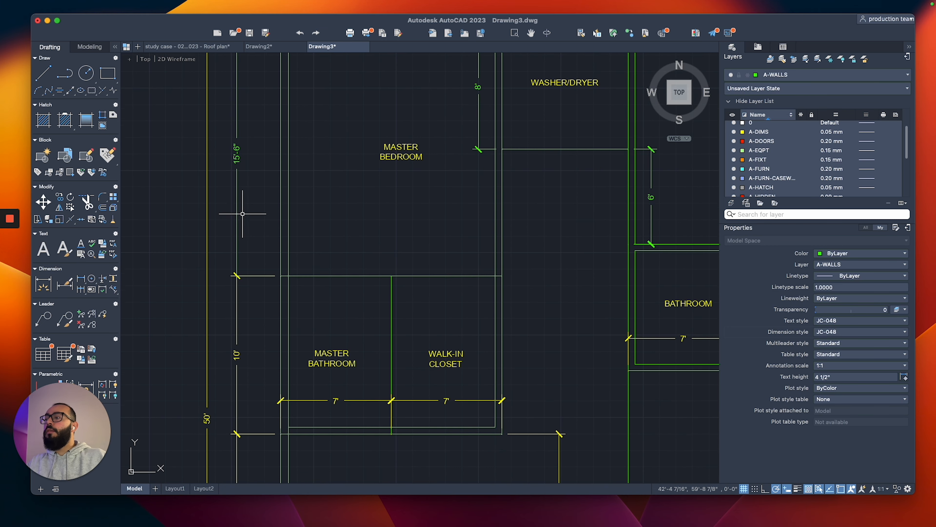
click(518, 268)
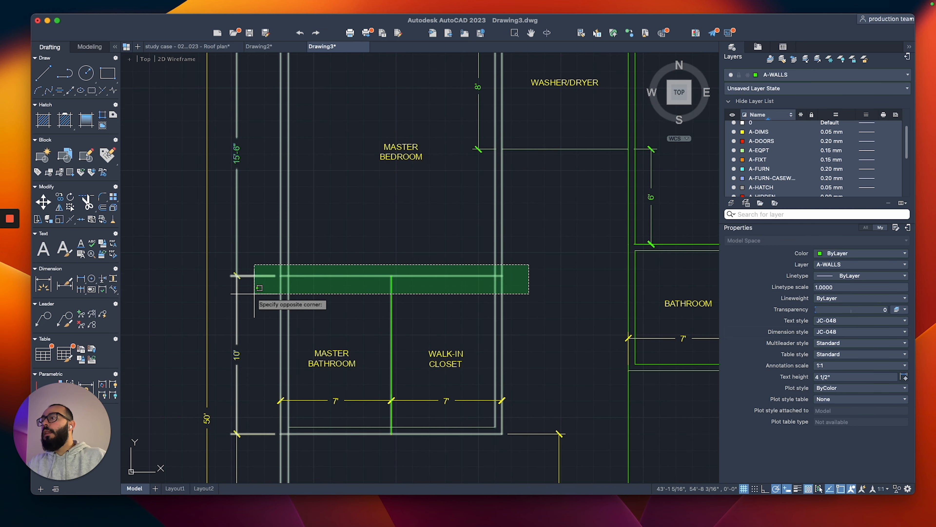
click(263, 296)
key(Escape)
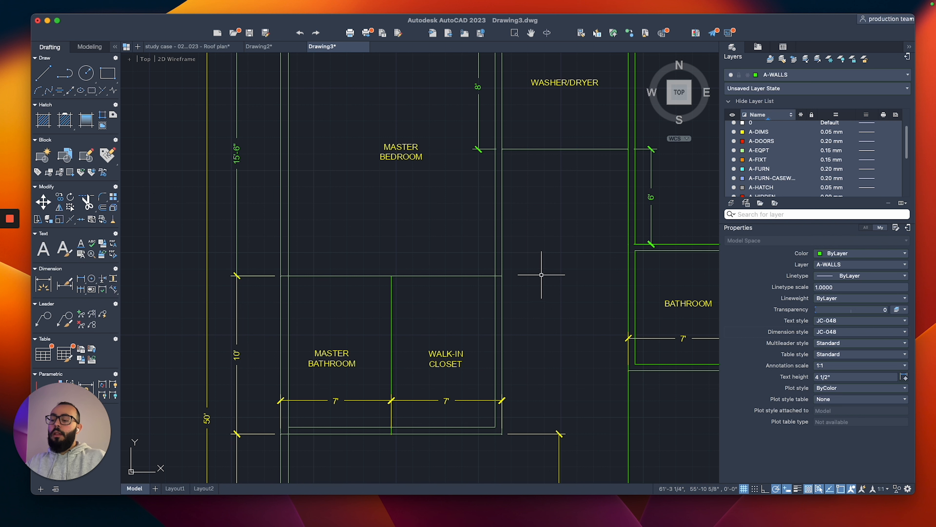
right_click(541, 275)
key(Escape)
Try to stretch the wall line below the master bedroom, with its dimension ends, 5" downward, and undo it.
text(s)
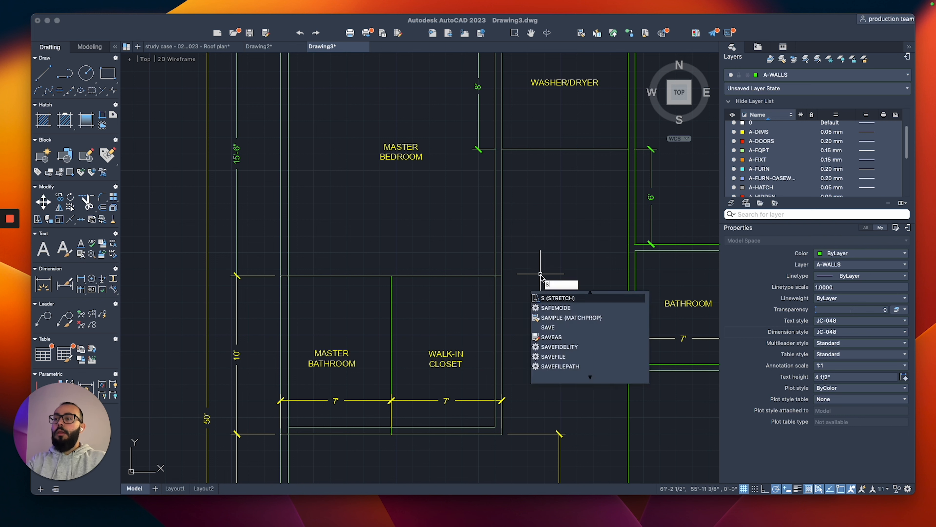
key(Return)
click(525, 259)
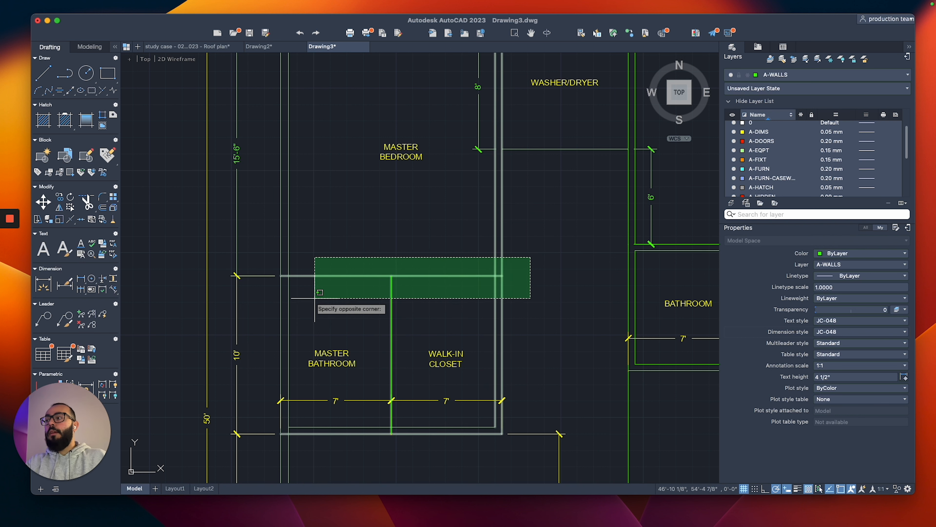
click(261, 301)
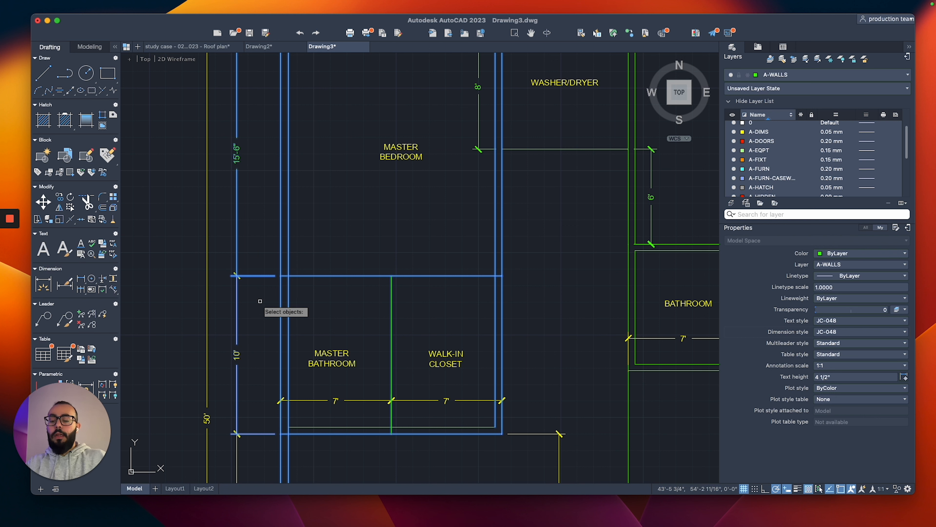
key(Return)
click(261, 294)
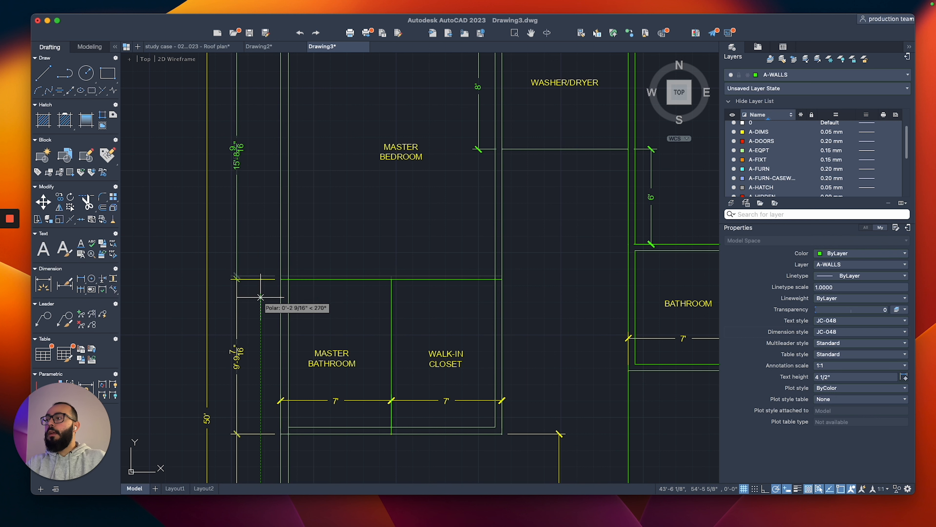
click(260, 301)
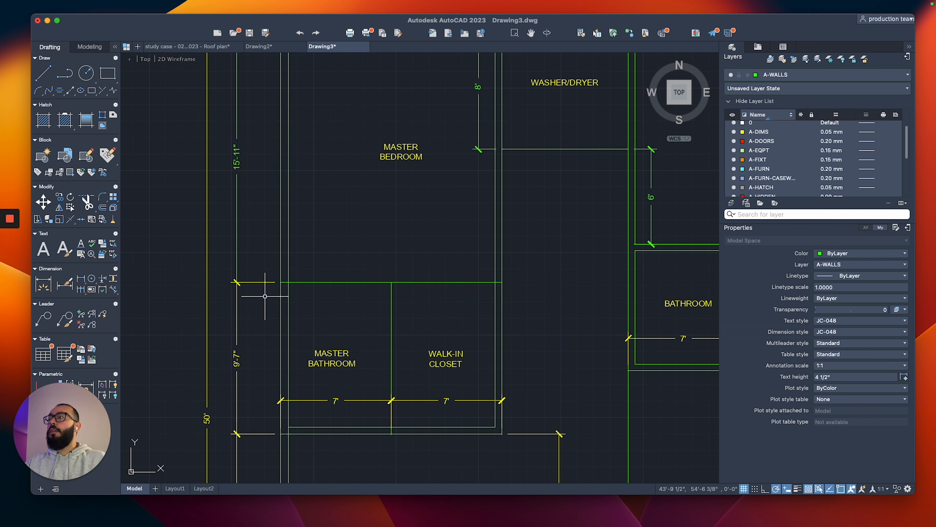
key(super+z)
Stretch the wall line below the master bedroom, with its dimension ends, 6" downward.
key(Return)
click(535, 259)
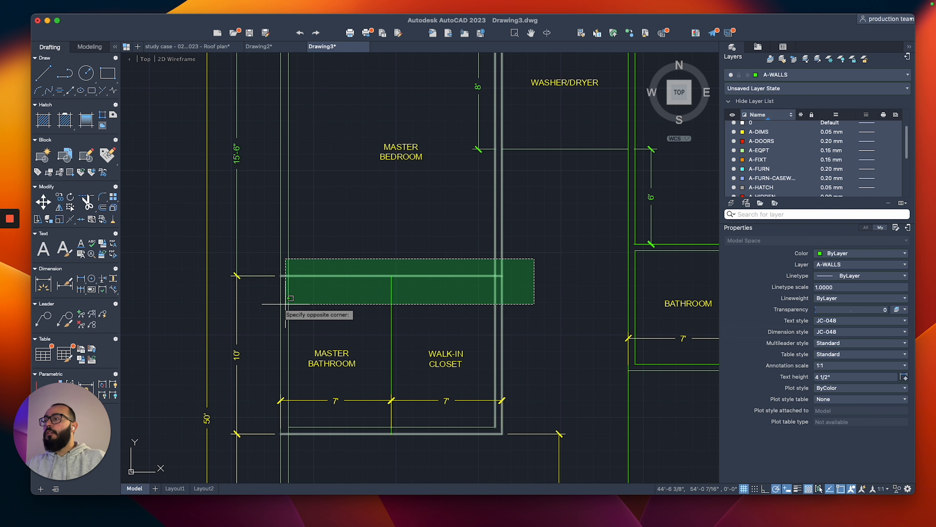
click(247, 305)
key(Return)
click(385, 221)
click(384, 226)
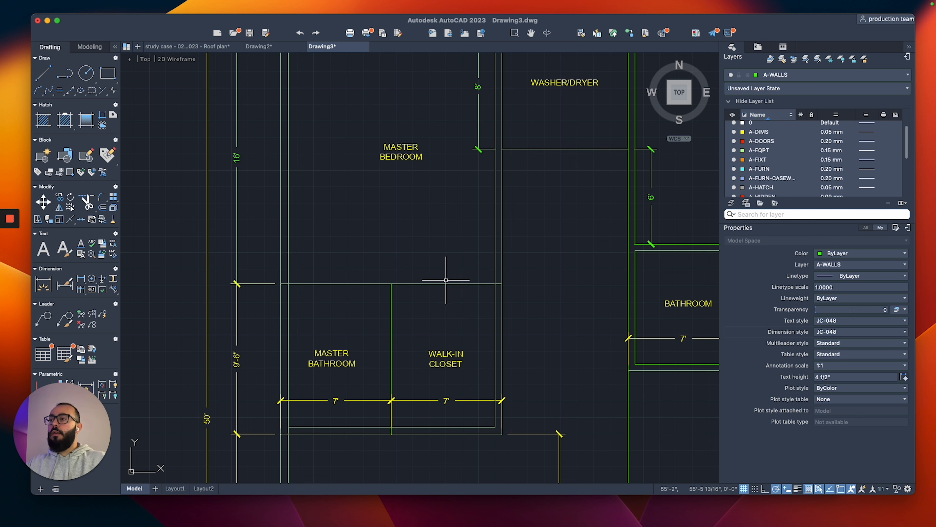
Offset the wall polyline below the master bedroom 5" toward the master bathroom and walk-in closet.
key(Return)
click(438, 284)
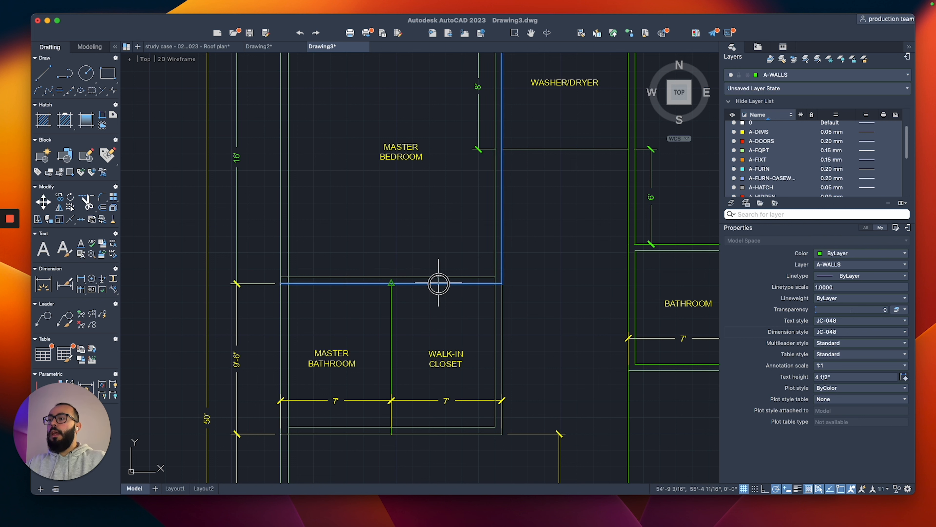
click(442, 312)
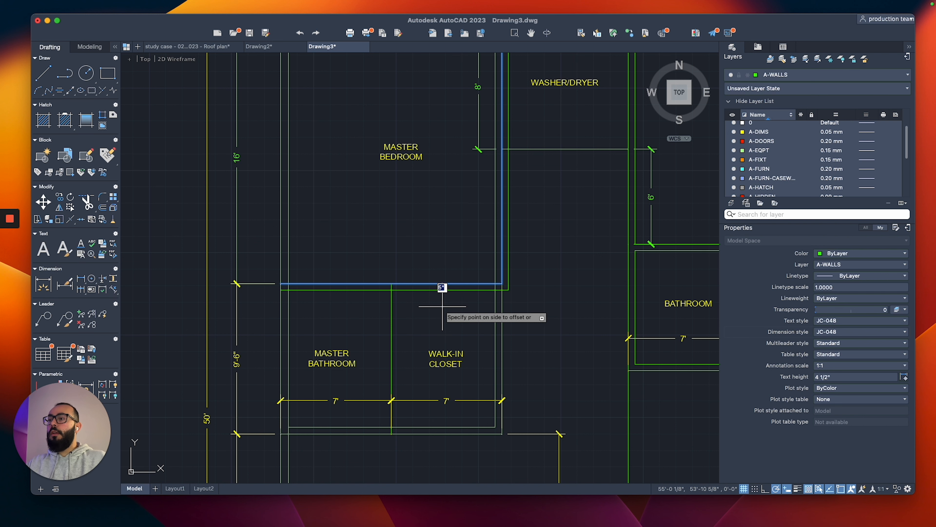
Remove the offset polyline's top vertex beside Washer/Dryer and shorten its remaining horizontal line to the closet's inner right wall line.
click(508, 233)
scroll(497, 199, up, 5)
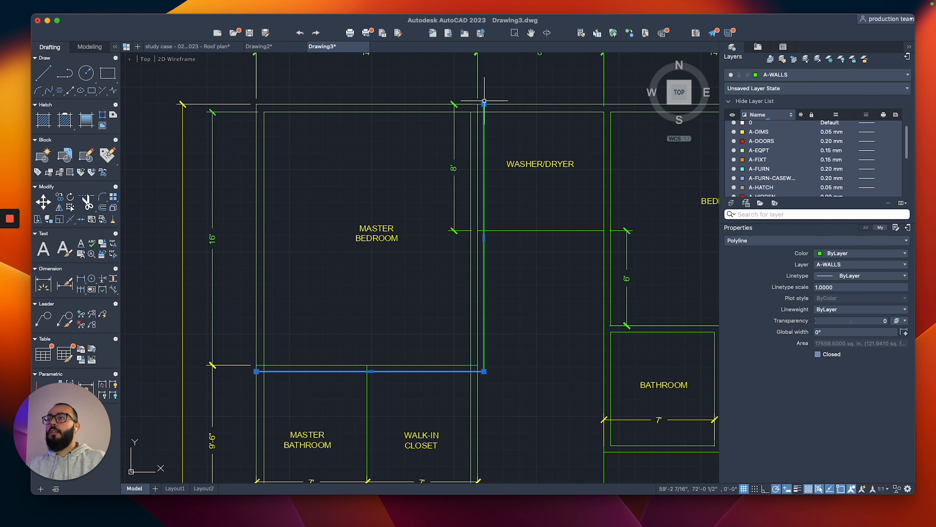
mouse_move(484, 105)
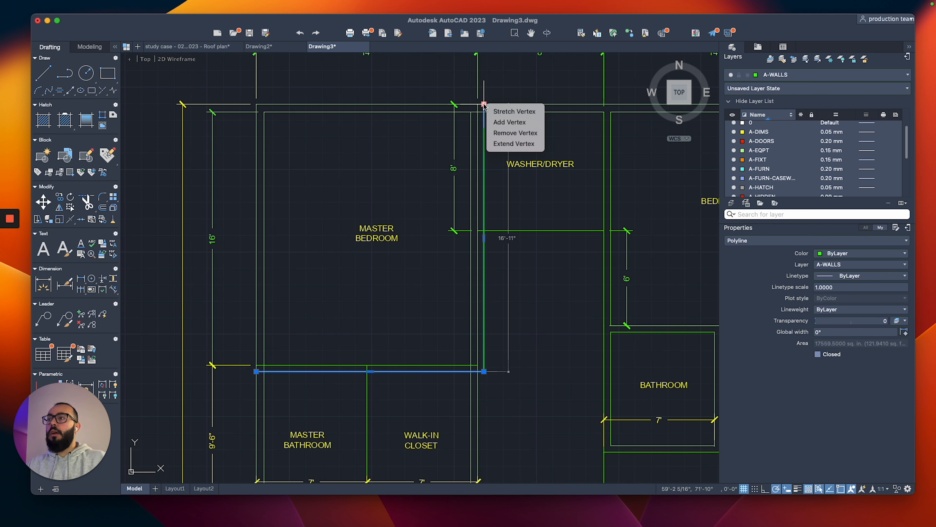
click(501, 134)
scroll(479, 372, up, 5)
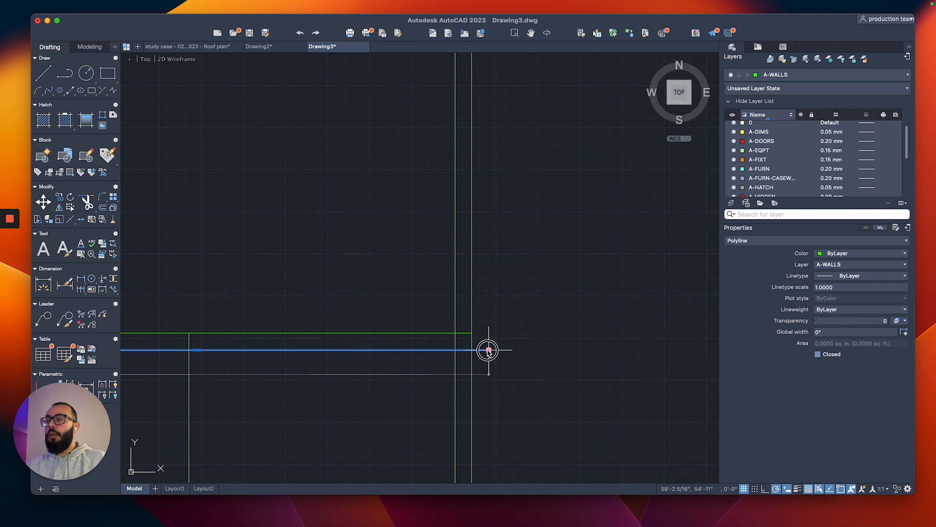
click(488, 350)
click(456, 349)
key(Escape)
scroll(401, 332, down, 5)
middle_drag(334, 333, 439, 288)
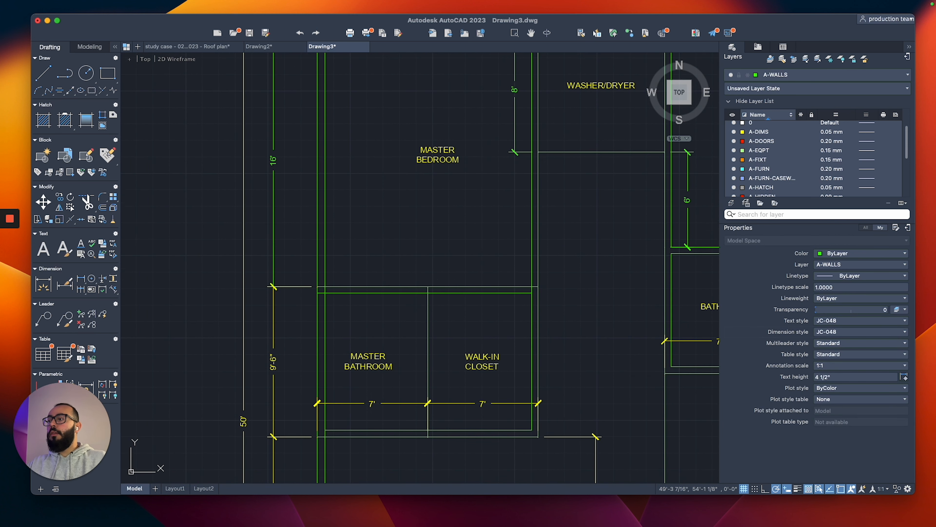
Move the upper end of the master bathroom's vertical dimension down to the inner face of the wall below the master bedroom.
middle_drag(383, 305, 388, 288)
scroll(297, 284, up, 4)
click(267, 294)
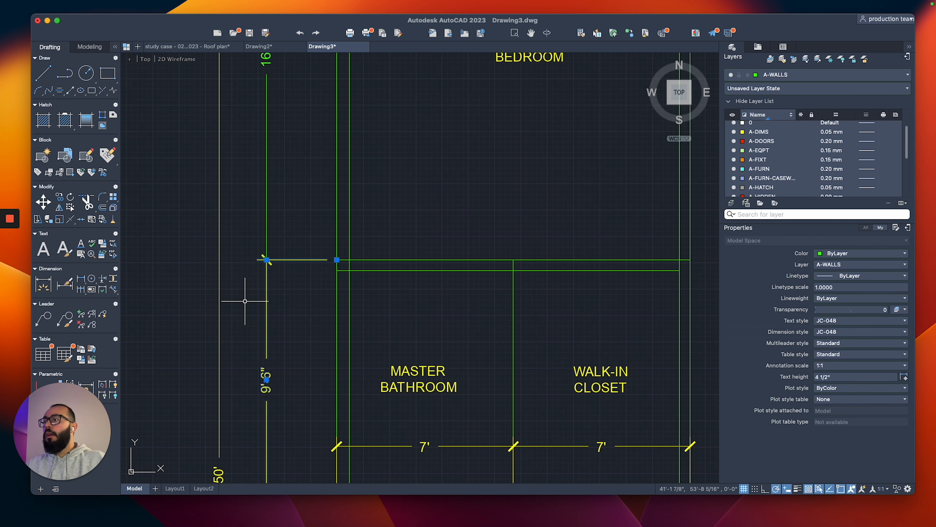
click(337, 260)
click(337, 270)
key(Escape)
Offset the divider line between the master bathroom and walk-in closet equally to both sides.
scroll(301, 248, down, 5)
mouse_move(410, 278)
middle_down()
mouse_move(398, 292)
mouse_move(393, 276)
middle_up()
scroll(410, 291, up, 1)
scroll(393, 277, up, 1)
scroll(541, 199, up, 1)
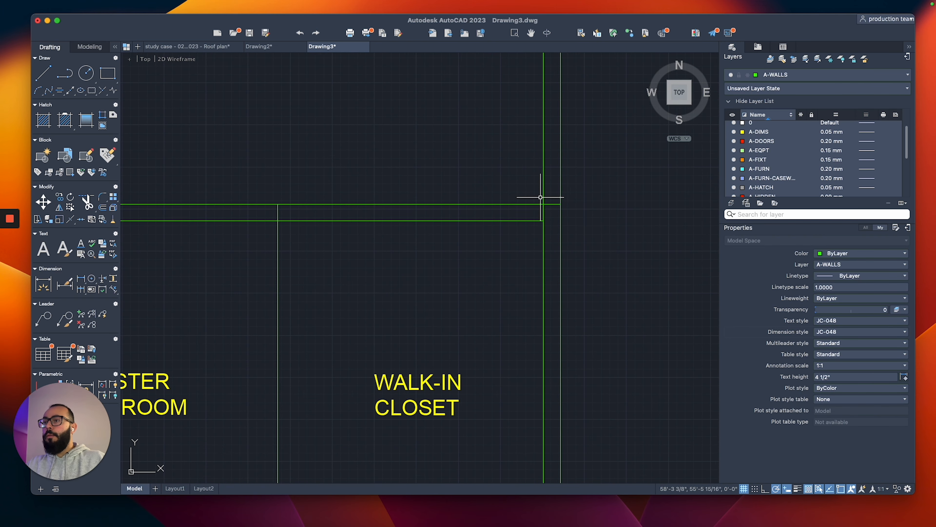
scroll(541, 198, down, 4)
middle_drag(435, 223, 406, 260)
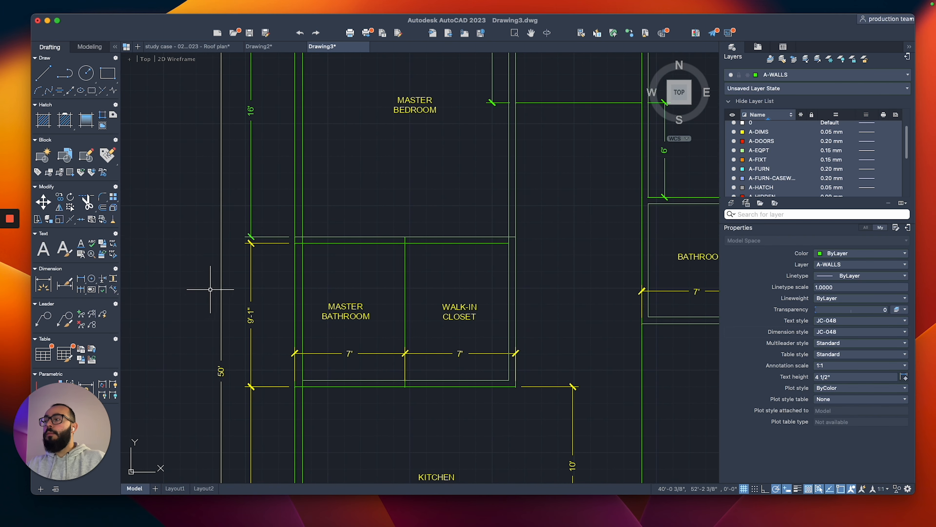
scroll(210, 289, down, 4)
scroll(326, 258, up, 4)
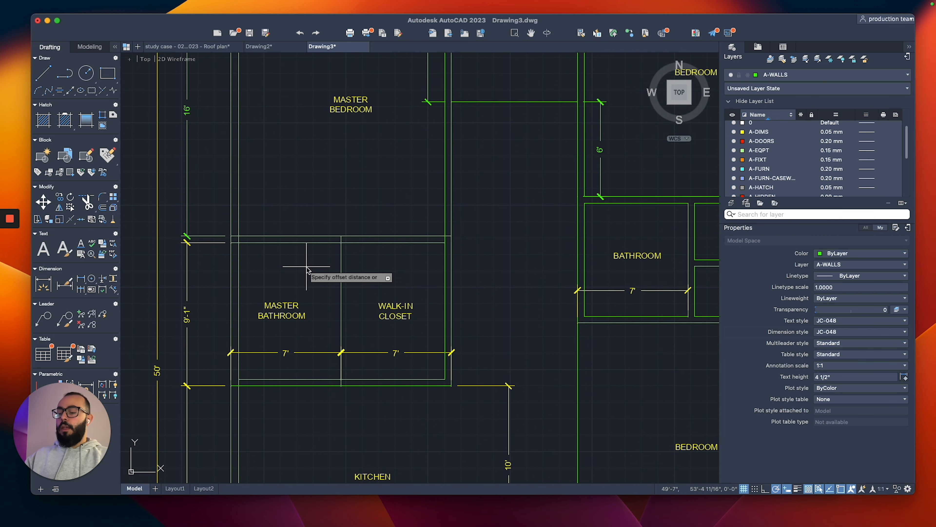
key(Return)
scroll(333, 261, up, 2)
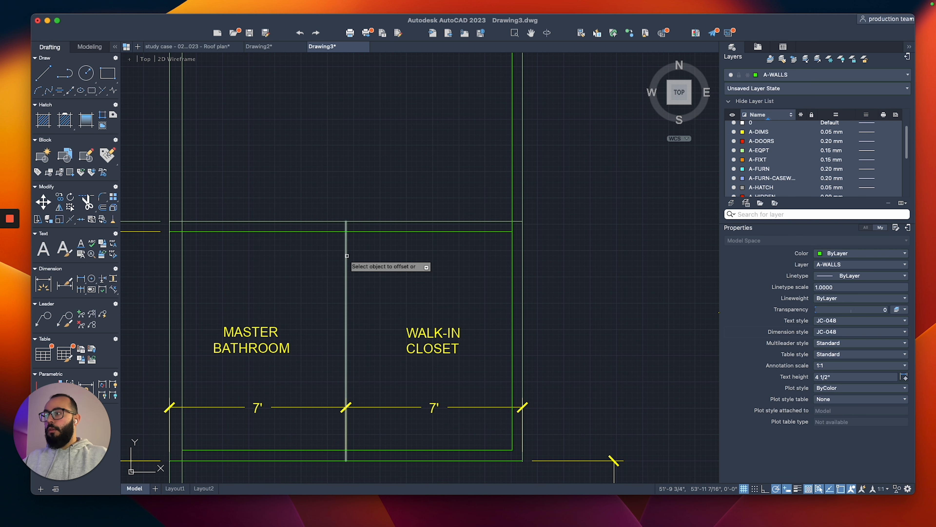
scroll(342, 236, up, 4)
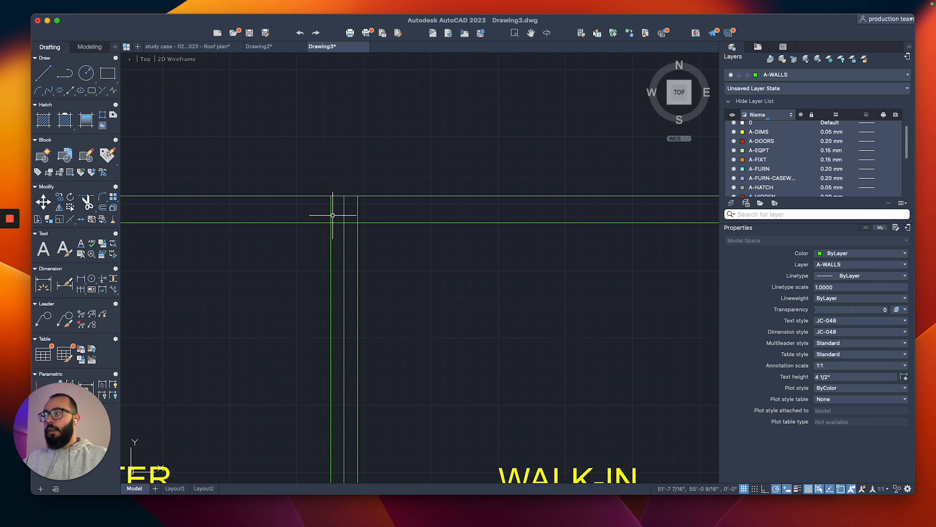
Delete the original center line between the two offset divider lines of the master bathroom and walk-in closet.
click(343, 206)
key(Escape)
click(343, 207)
key(Delete)
Trim the divider wall's overlapping lines where it meets the wall below the master bedroom to open the junction.
text(tr)
key(space)
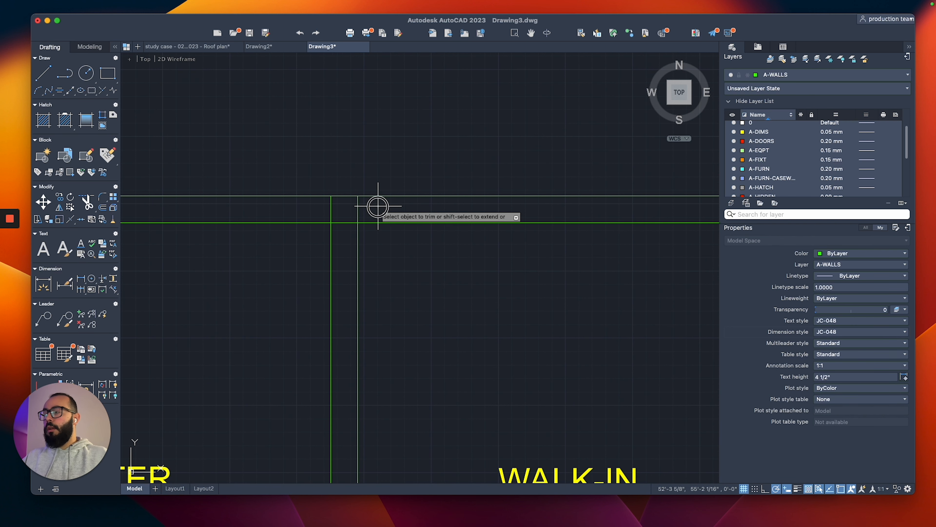
drag(379, 205, 322, 207)
click(322, 207)
scroll(345, 209, down, 4)
click(345, 209)
click(342, 226)
key(Escape)
Trim the divider wall's junction with the double wall above the kitchen.
scroll(342, 236, down, 5)
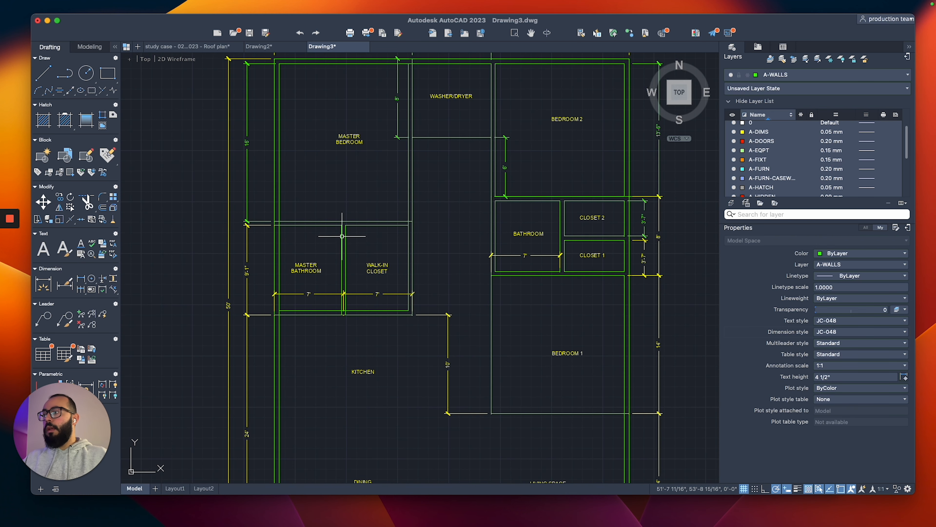
scroll(338, 315, up, 5)
scroll(355, 309, up, 3)
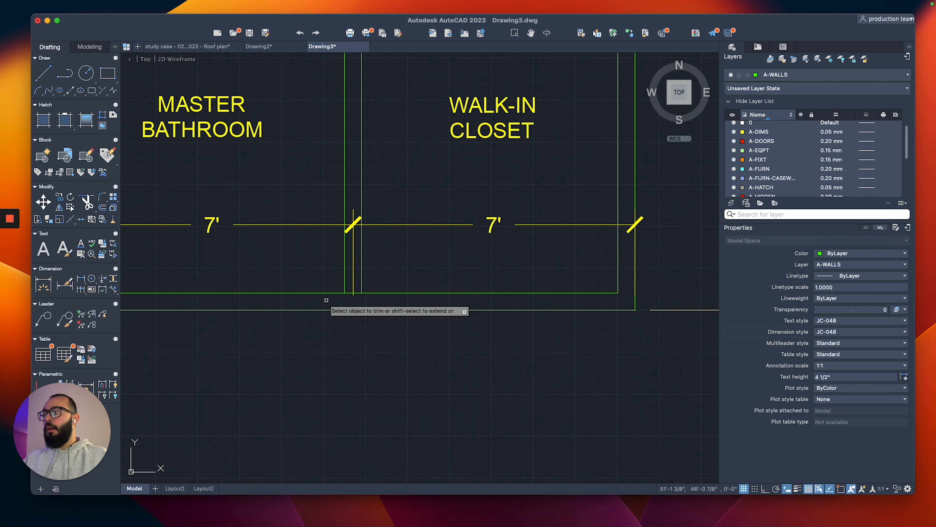
scroll(341, 281, down, 4)
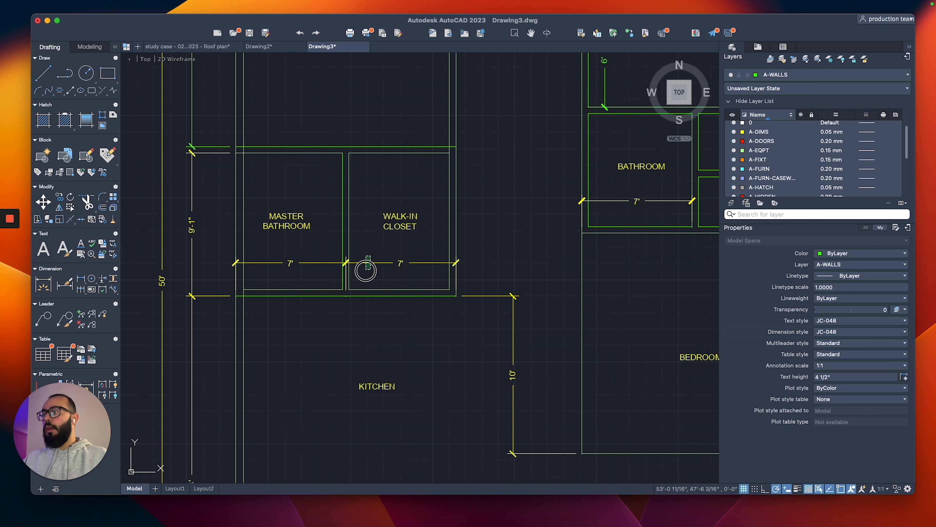
Delete the two 7' dimensions in the master bathroom and walk-in closet.
drag(366, 270, 366, 271)
drag(326, 255, 319, 265)
key(Delete)
Trim the exterior wall's inner line between the two wall lines separating the master bedroom and master bathroom.
scroll(309, 247, down, 2)
middle_drag(307, 246, 341, 266)
middle_drag(329, 211, 342, 239)
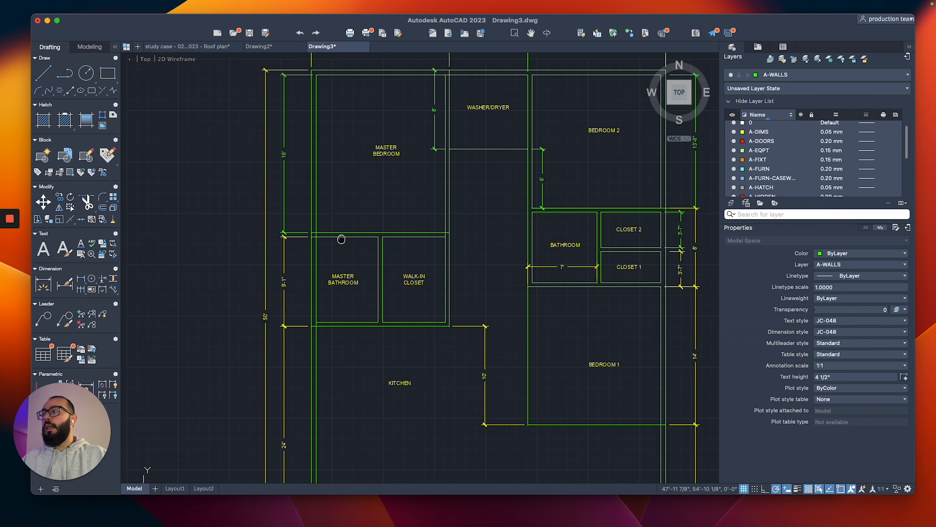
scroll(313, 237, up, 8)
click(327, 219)
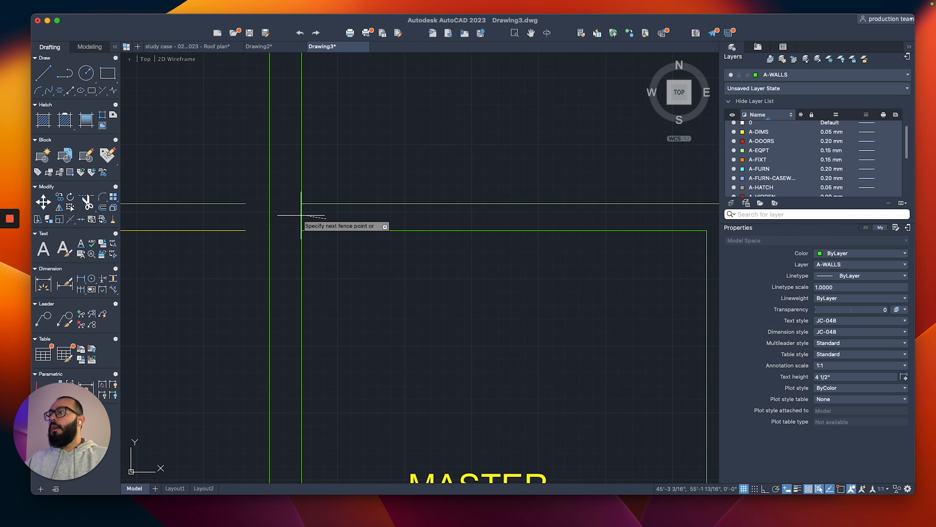
click(293, 214)
key(Escape)
Delete the wall polyline running along the master bedroom's lower side and up beside Washer/Dryer.
scroll(293, 218, down, 6)
middle_drag(320, 213, 267, 281)
scroll(301, 259, down, 2)
scroll(365, 275, up, 4)
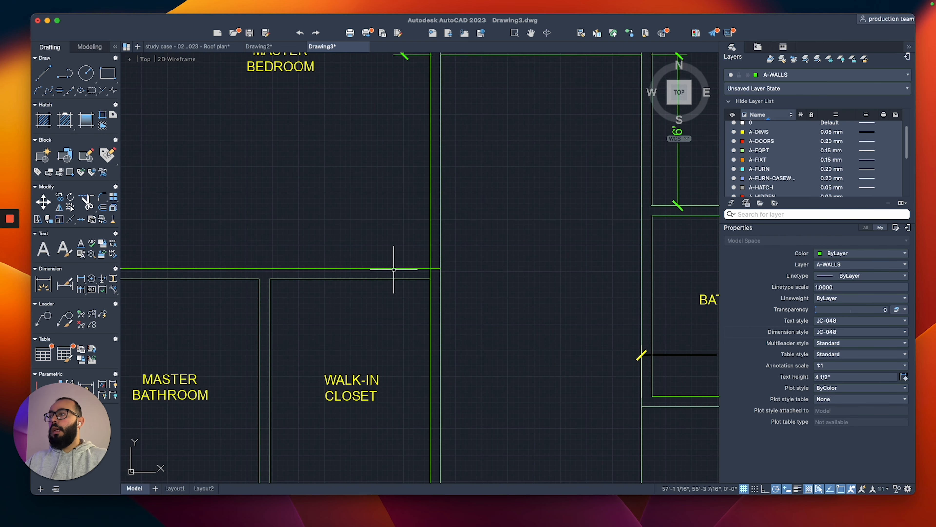
scroll(420, 270, up, 2)
click(445, 270)
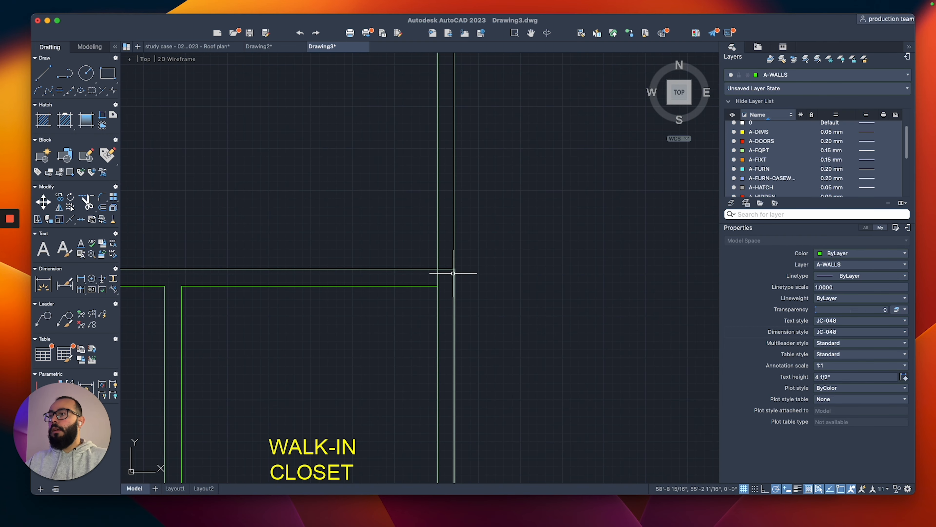
scroll(452, 270, down, 4)
scroll(383, 262, up, 2)
scroll(384, 261, down, 3)
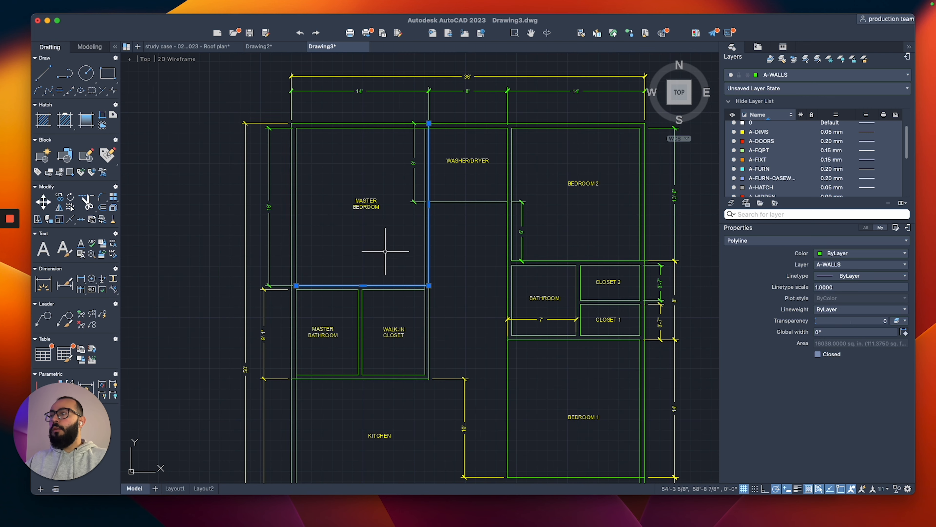
scroll(420, 260, up, 3)
key(Delete)
Stretch the upper end of the walk-in closet's outer wall polyline up to the exterior wall above Washer/Dryer.
click(434, 319)
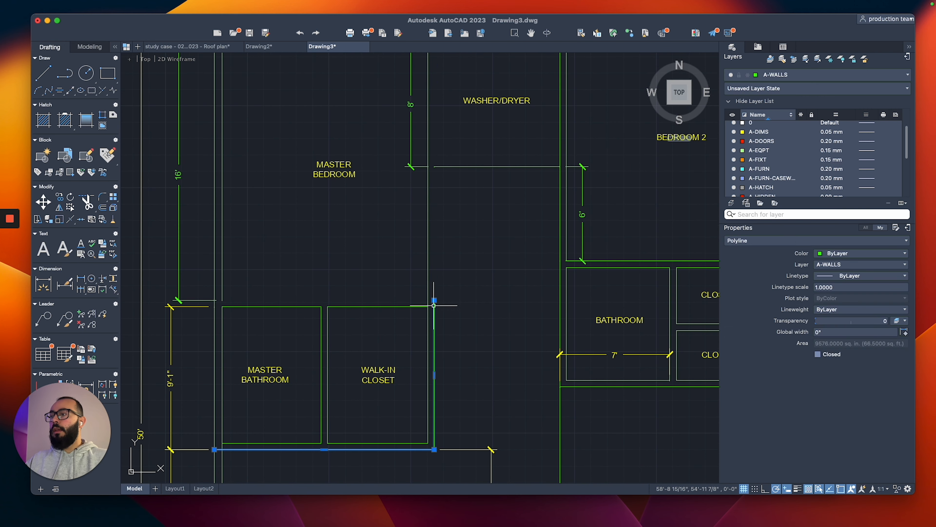
middle_drag(428, 170, 419, 266)
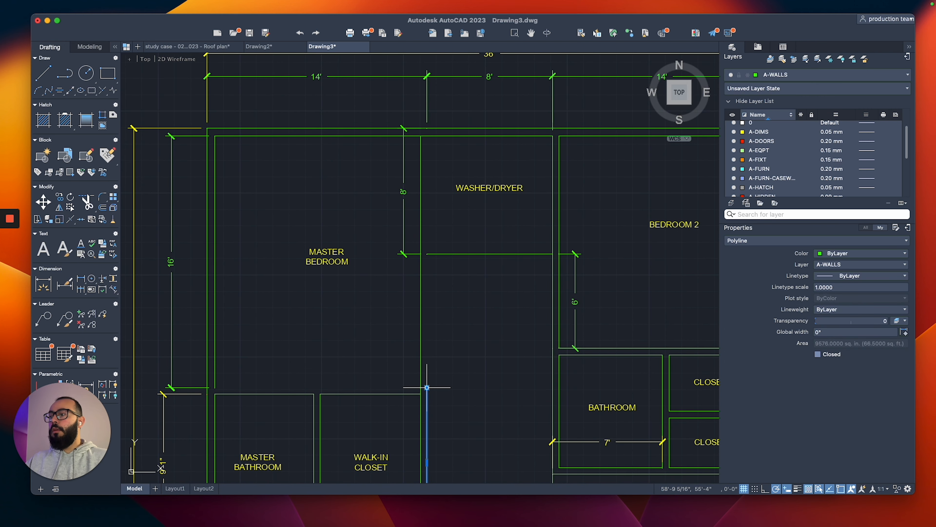
click(427, 387)
click(426, 128)
key(Escape)
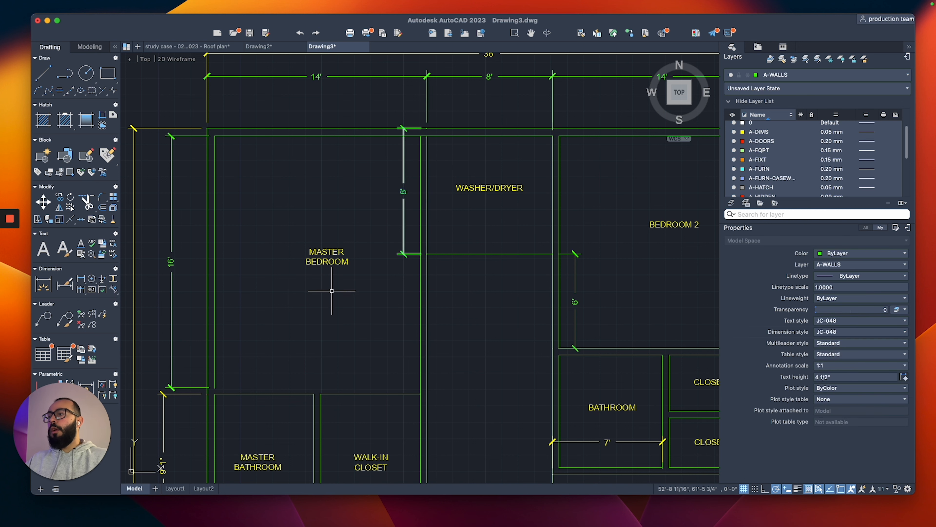
Draw the master bedroom's lower wall line between its two side walls and trim the inner wall line at the closet junction.
middle_drag(304, 309, 328, 257)
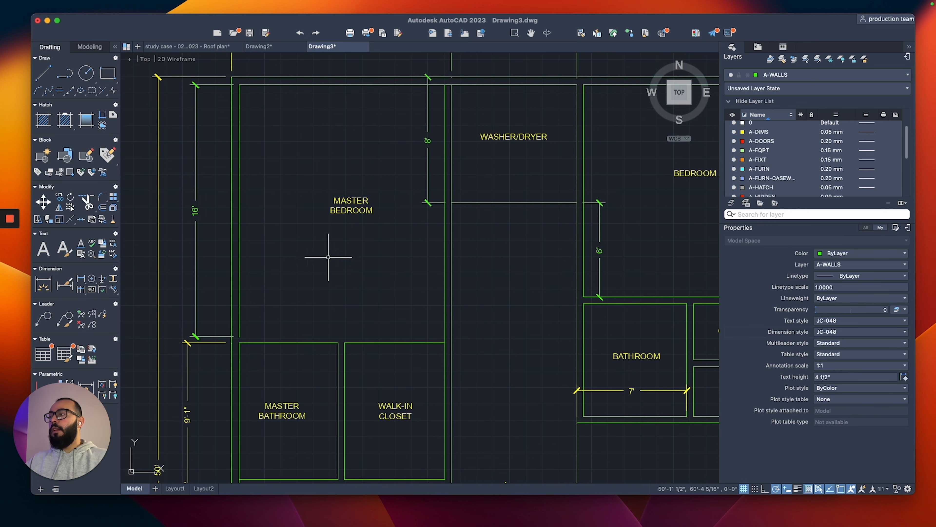
click(242, 336)
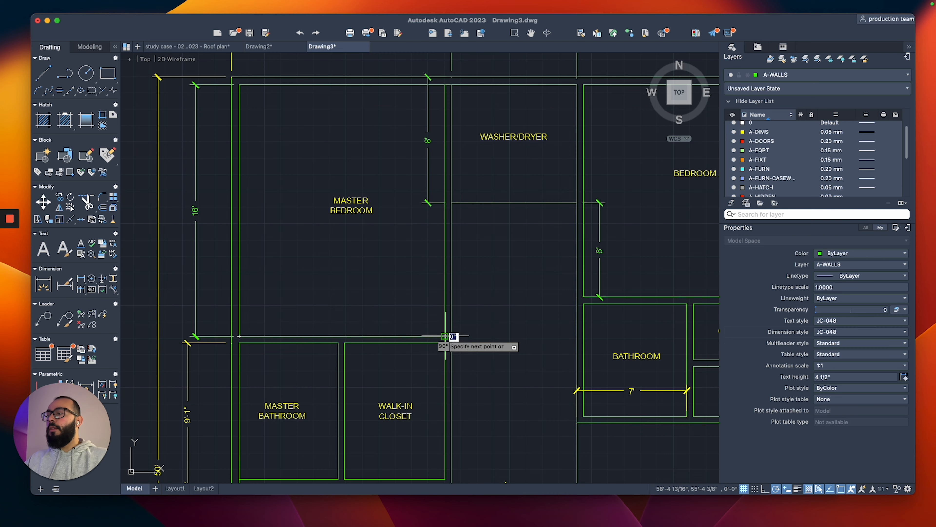
scroll(444, 342, up, 3)
scroll(445, 351, down, 6)
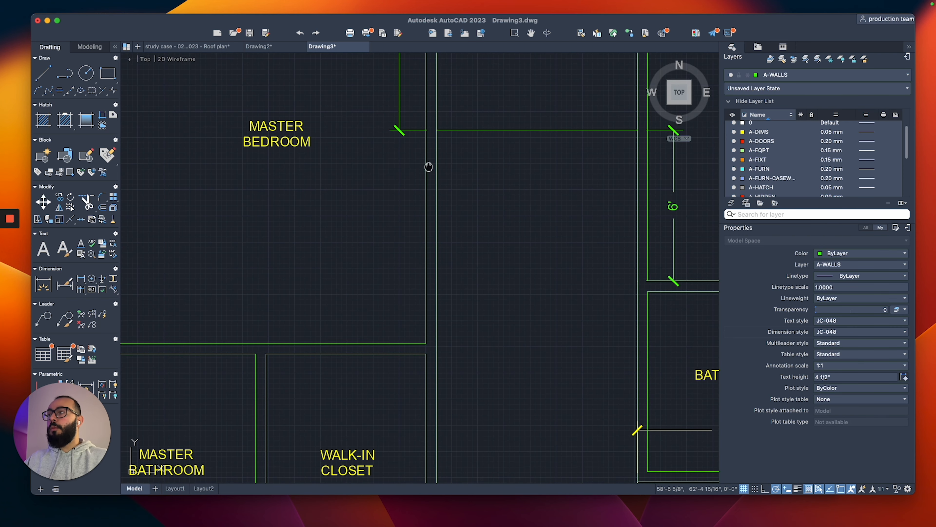
Offset the wall line below Washer/Dryer 5" downward.
scroll(384, 305, up, 2)
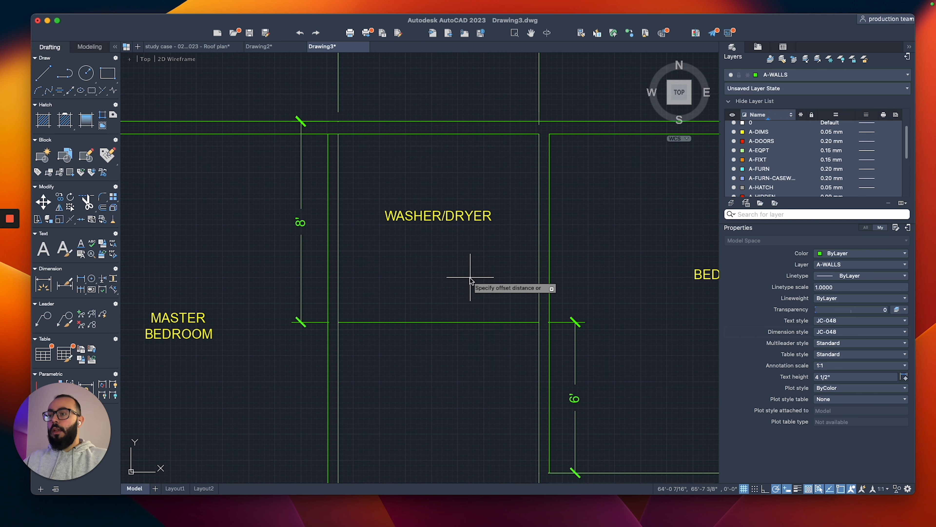
click(472, 322)
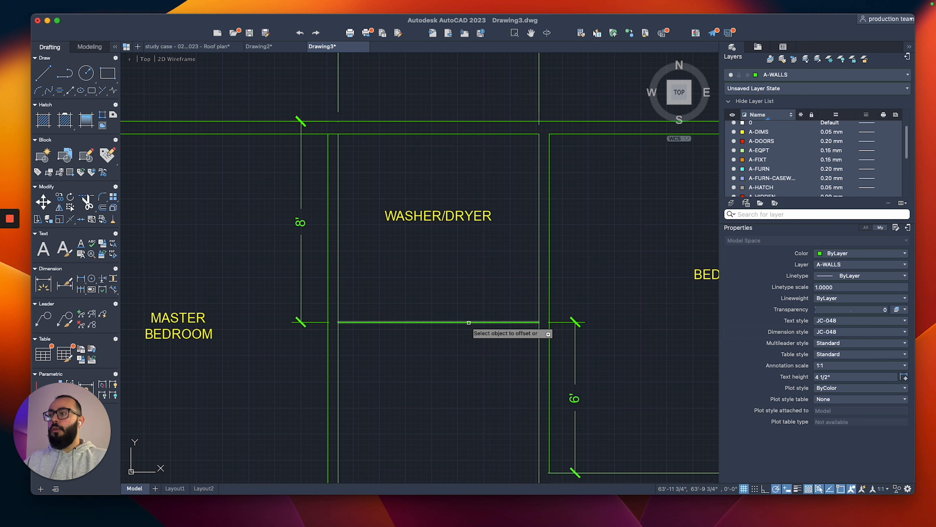
click(456, 344)
key(Escape)
Move the upper end of the 8' dimension beside Washer/Dryer down to the exterior wall's inner face.
scroll(370, 296, down, 5)
scroll(469, 308, up, 5)
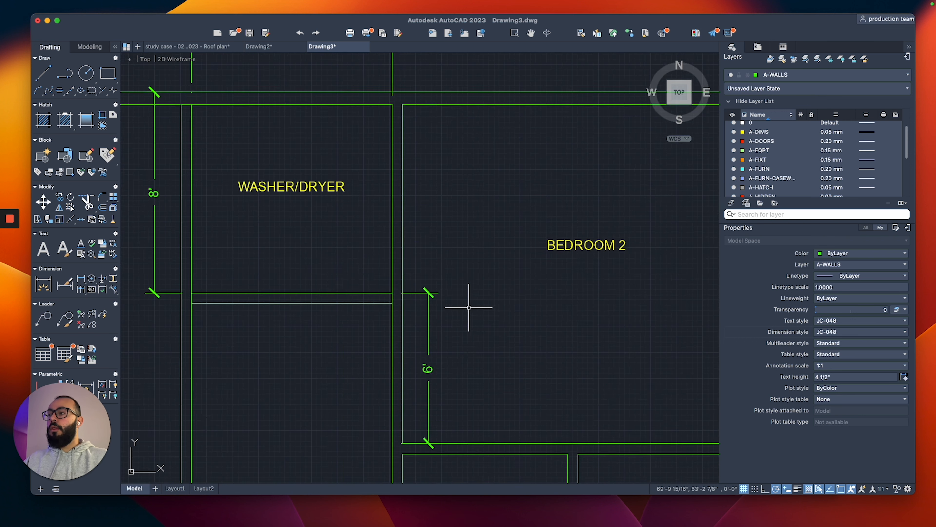
scroll(469, 309, up, 3)
middle_drag(363, 302, 434, 215)
scroll(479, 265, down, 3)
scroll(454, 238, down, 5)
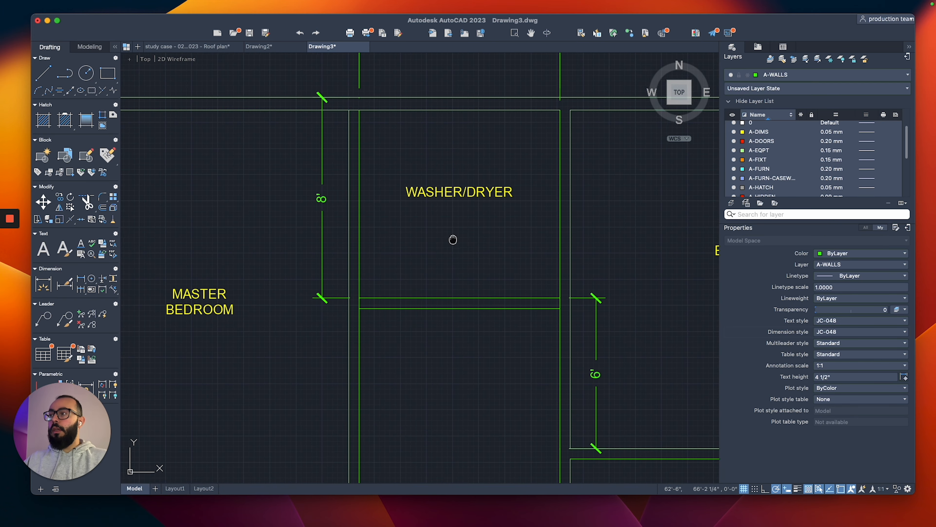
click(359, 212)
scroll(397, 192, up, 2)
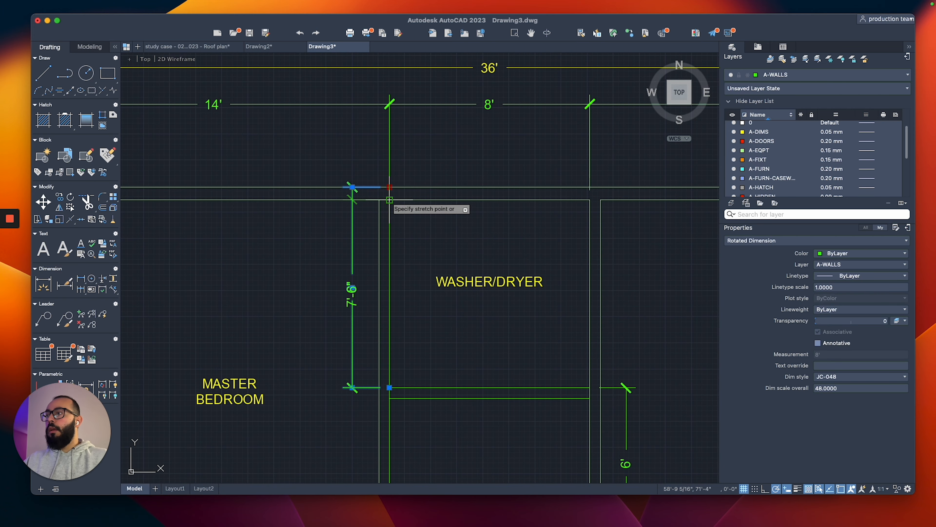
key(Escape)
Stretch the double wall below Washer/Dryer, with its adjoining dimension ends, 6" downward.
middle_drag(570, 385, 549, 281)
text(s)
key(Return)
click(631, 258)
click(314, 316)
key(Return)
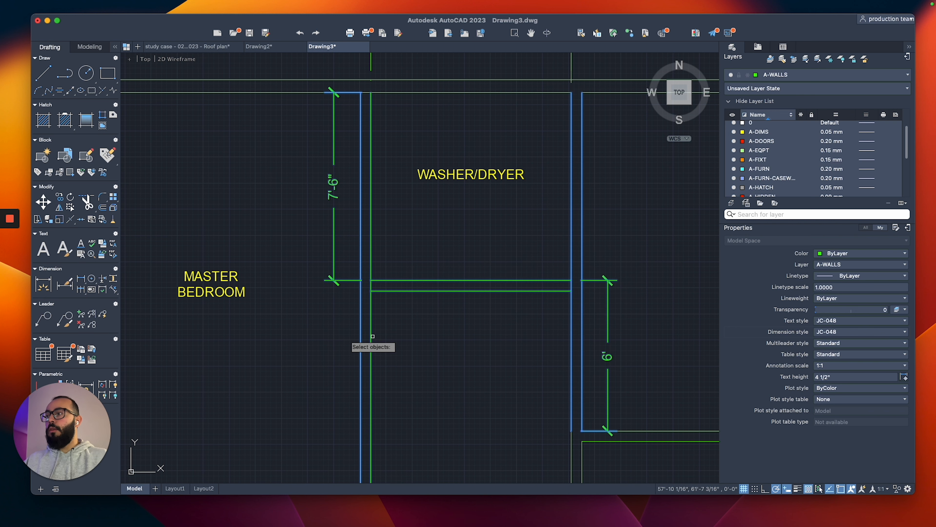
click(452, 334)
text(6)
key(Return)
Move the upper end of the vertical dimension above the bathroom down to the lower line of the Washer/Dryer wall.
middle_drag(452, 334, 407, 269)
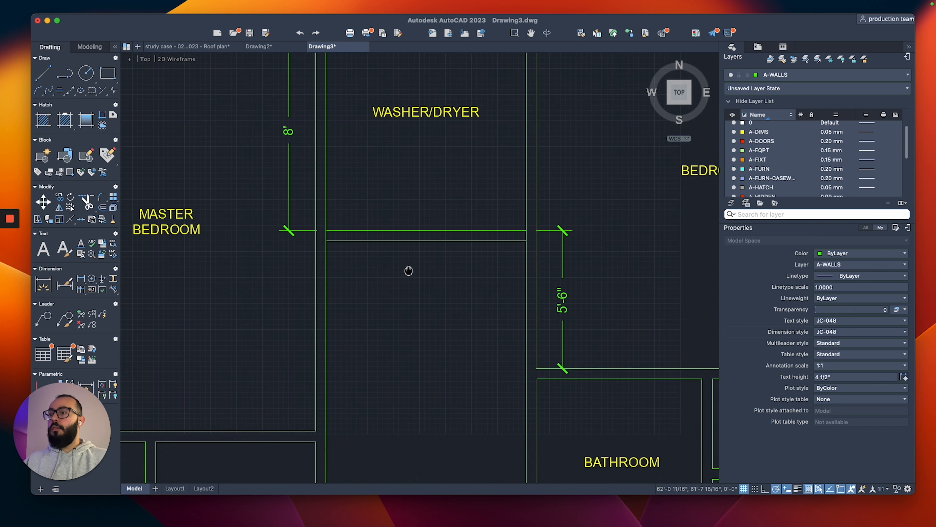
click(558, 229)
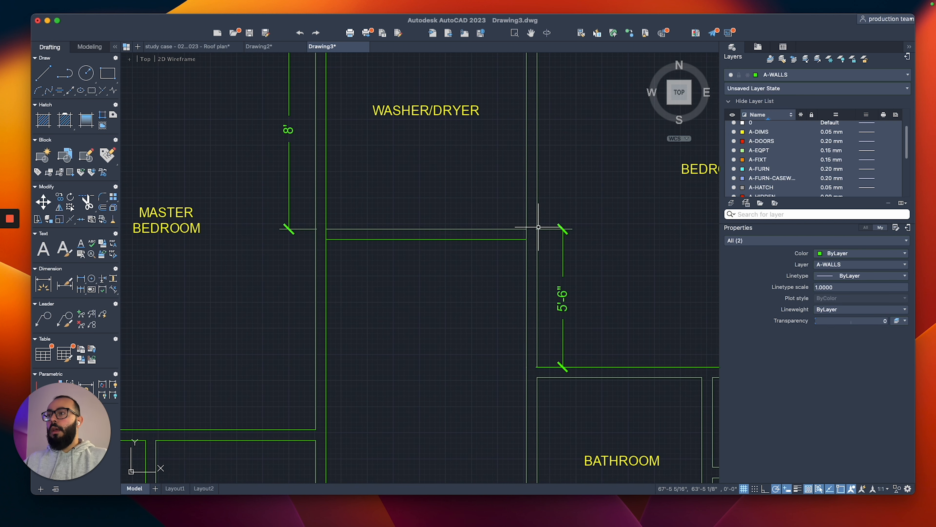
click(526, 229)
click(527, 239)
key(Escape)
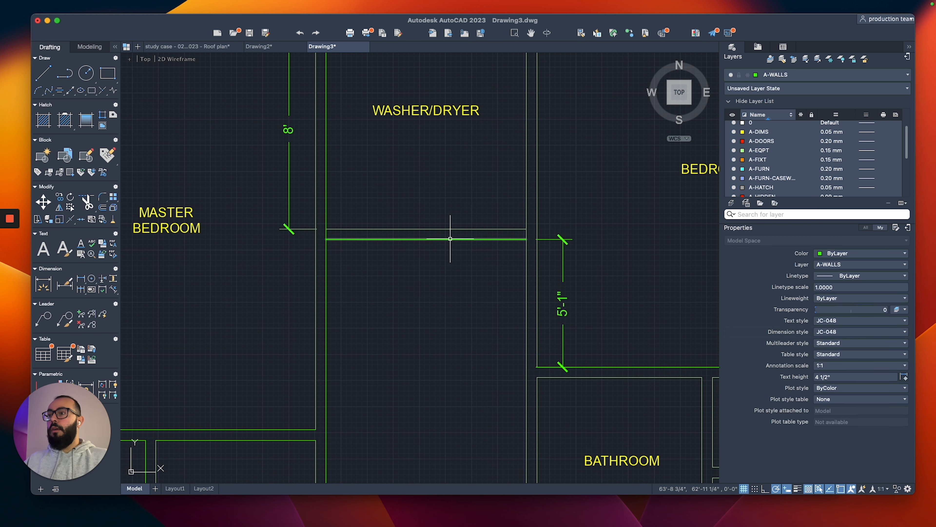
Trim the side wall lines between the two wall lines below Washer/Dryer to open both junctions.
middle_drag(346, 271, 350, 286)
middle_drag(418, 277, 422, 289)
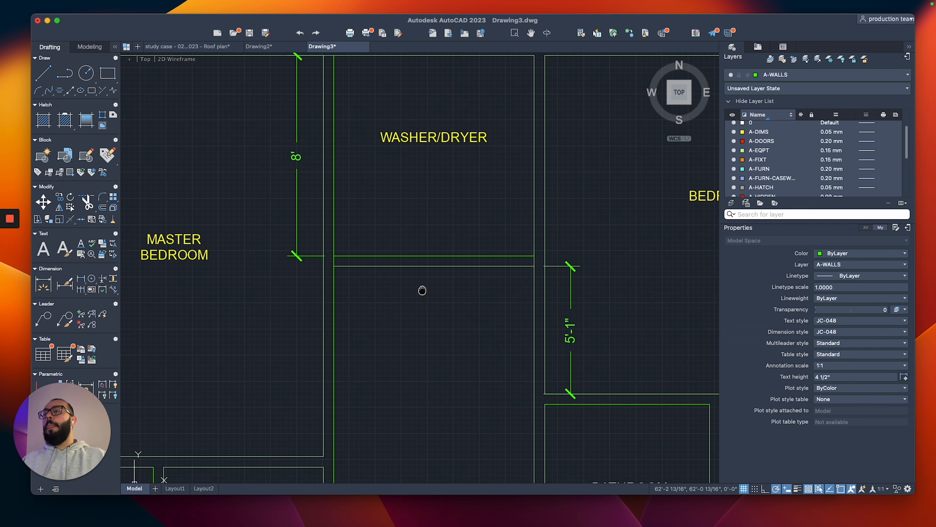
scroll(483, 260, up, 3)
text(tr)
key(Return)
click(569, 261)
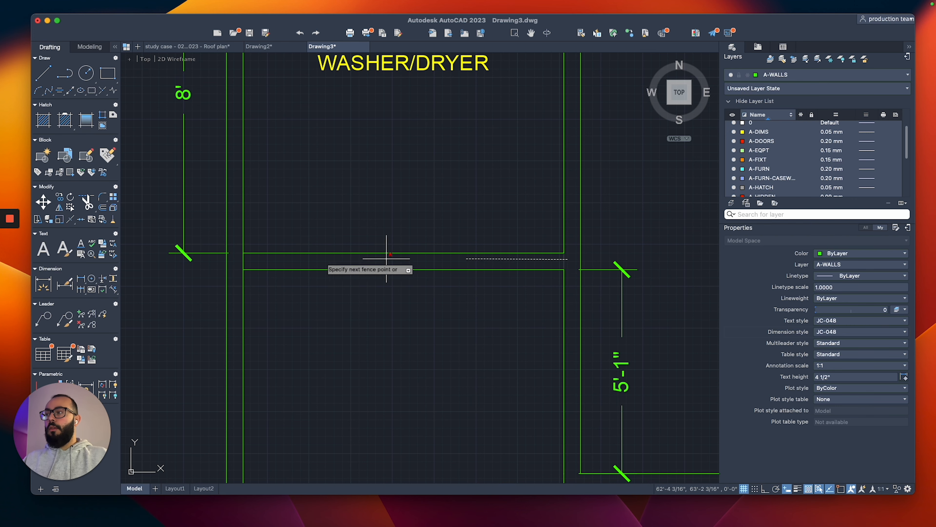
click(232, 260)
Remove the upper-left end vertex of the outer wall polyline running along the bathroom's left side and beneath it.
scroll(231, 260, down, 5)
middle_drag(224, 264, 387, 199)
middle_drag(383, 280, 404, 238)
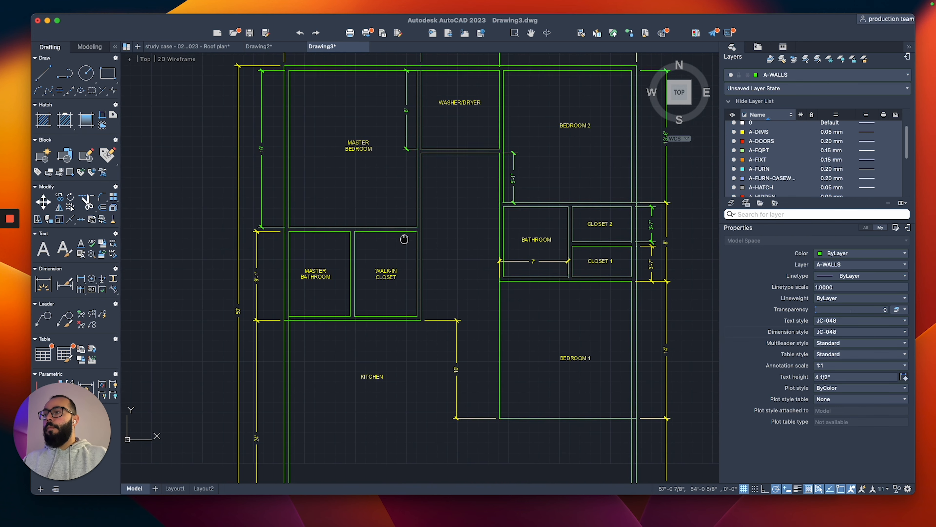
scroll(410, 239, down, 3)
scroll(491, 308, up, 3)
middle_drag(492, 307, 456, 293)
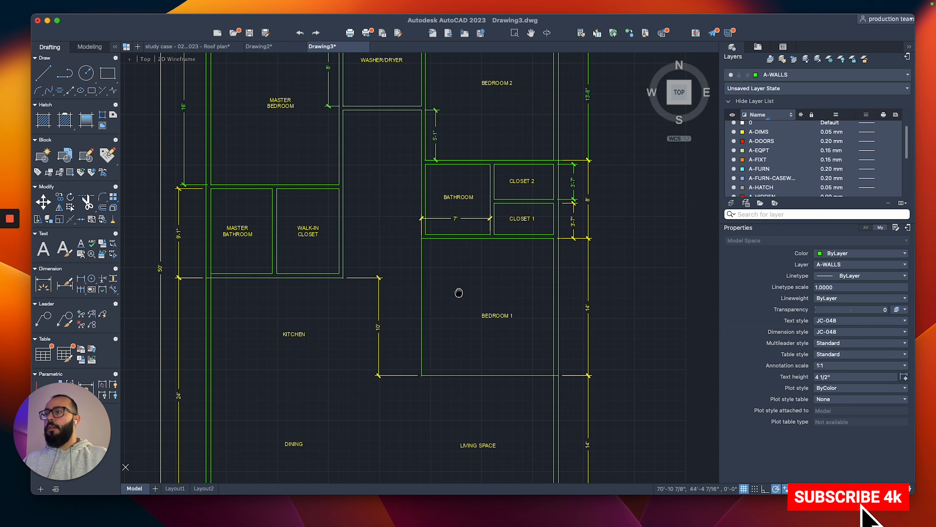
scroll(435, 240, up, 3)
click(410, 231)
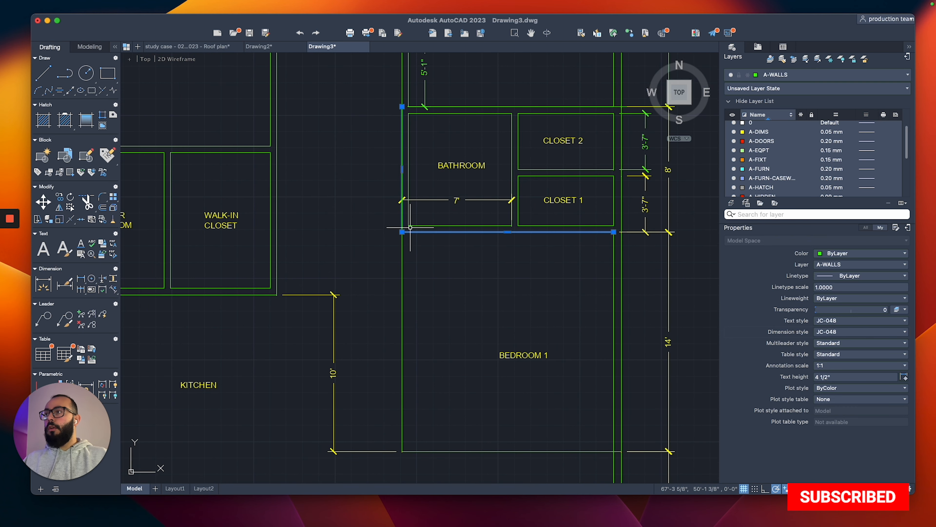
mouse_move(402, 107)
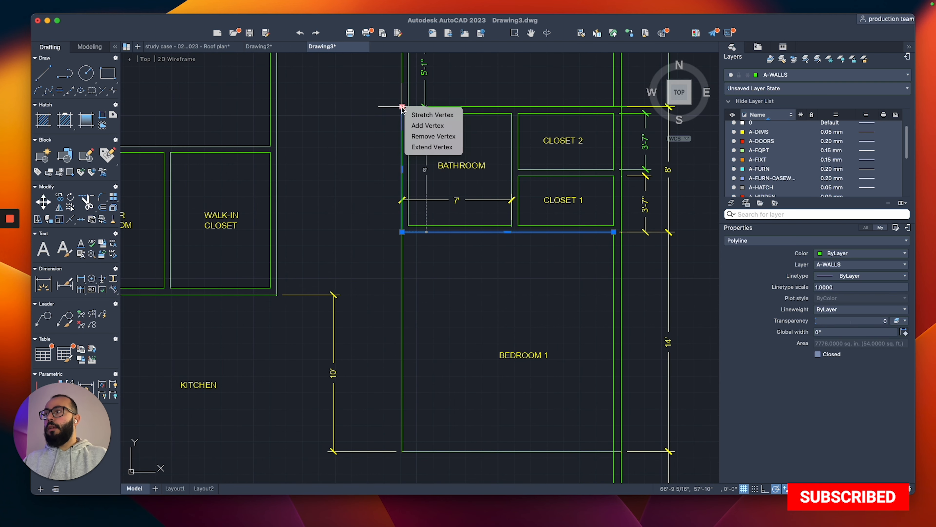
click(435, 134)
Shorten the wall line beneath the bathroom so its left end aligns with the bathroom's inner left wall line.
middle_drag(372, 168, 371, 200)
scroll(401, 263, up, 2)
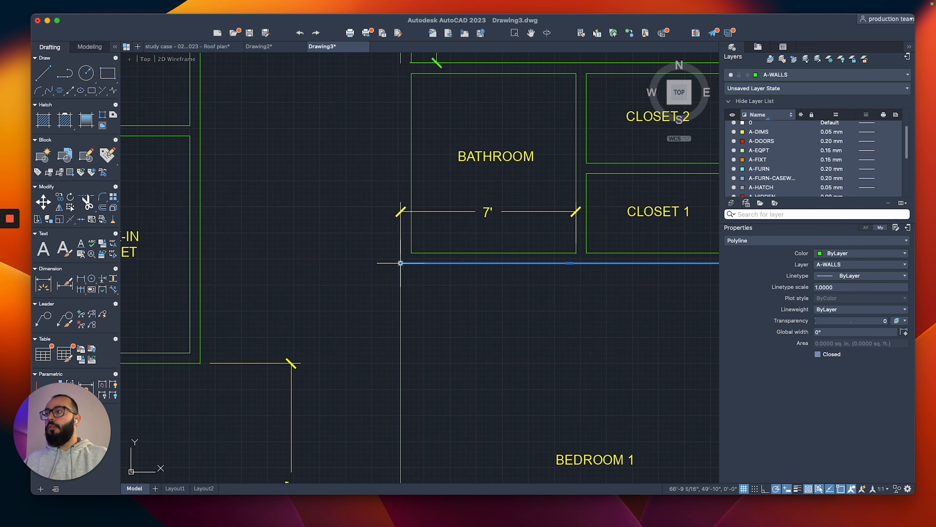
click(402, 262)
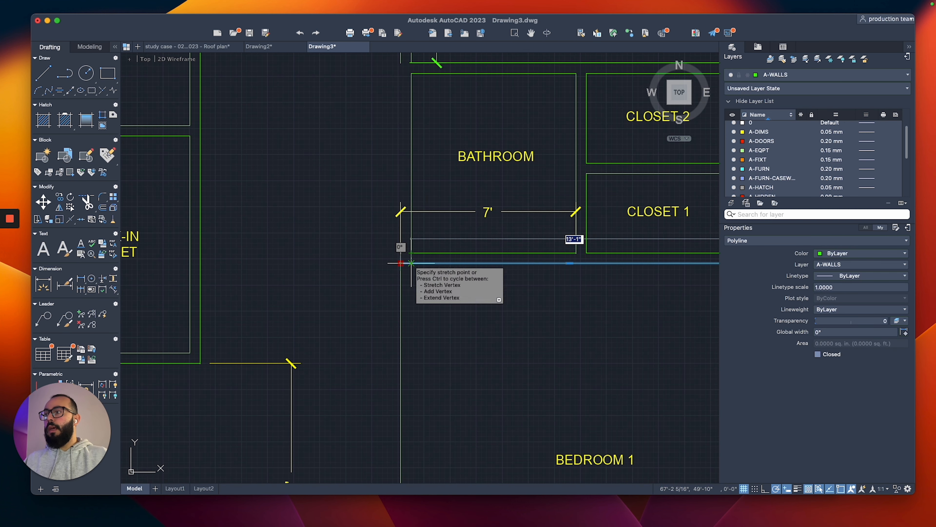
click(411, 263)
key(Escape)
scroll(372, 252, down, 3)
scroll(373, 251, down, 4)
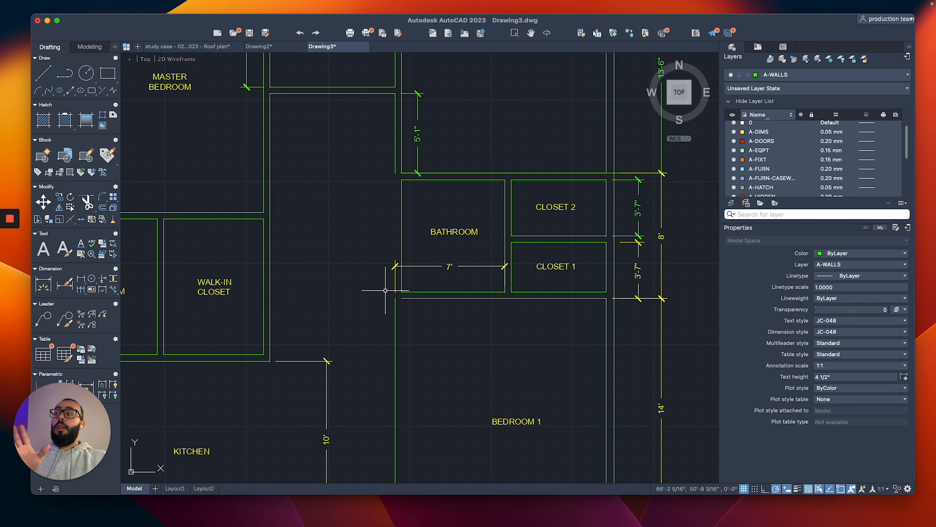
Remove the upper-left vertex of the Bedroom 1 wall polyline and delete the bathroom's 7' dimension.
click(393, 310)
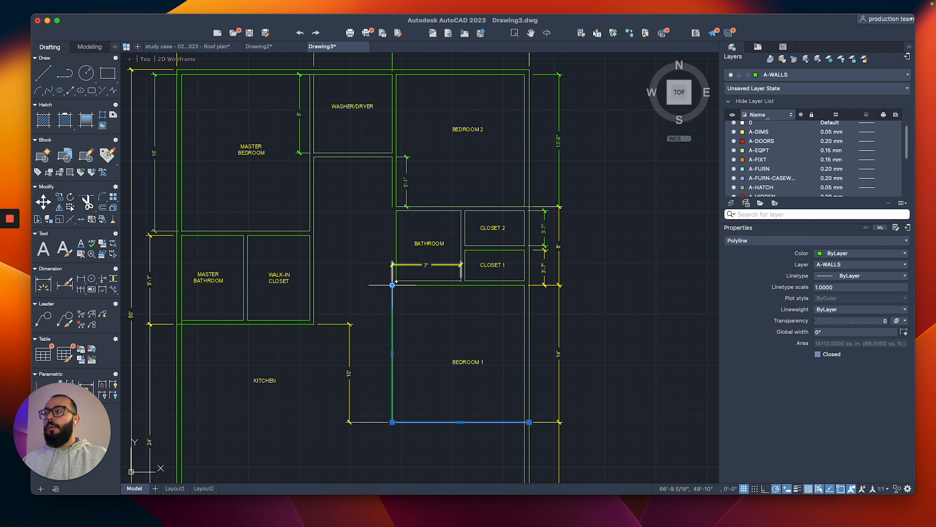
mouse_move(393, 285)
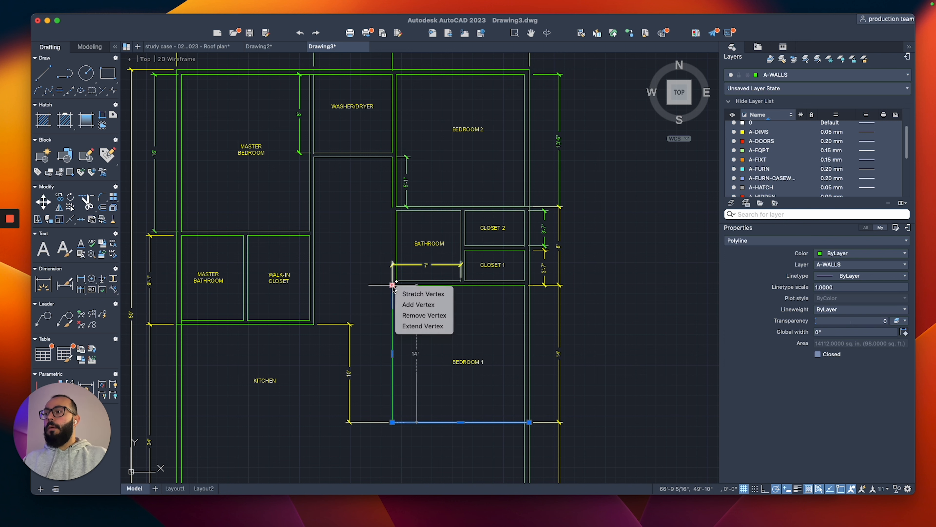
click(407, 315)
key(Escape)
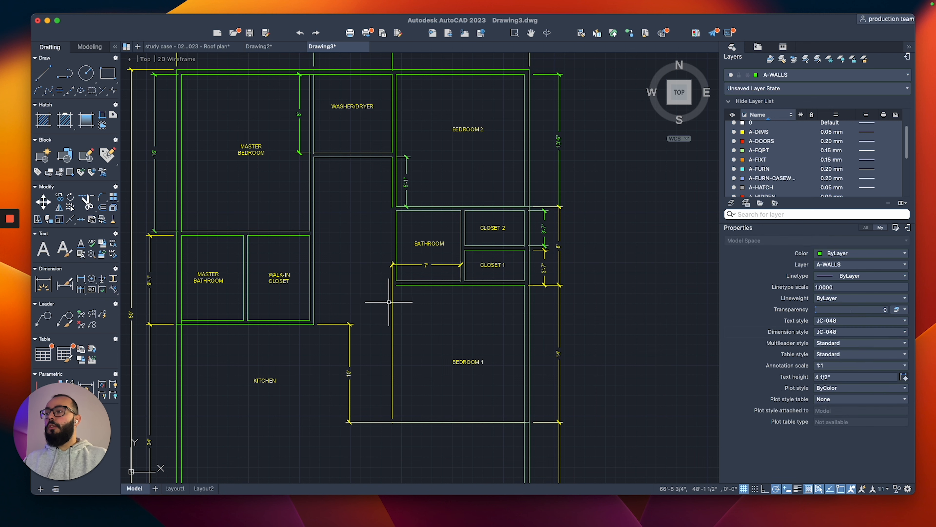
click(392, 302)
key(Delete)
Stretch the lower end of the outer wall line beside the bathroom down to Bedroom 1's lower-left corner.
click(392, 188)
click(392, 207)
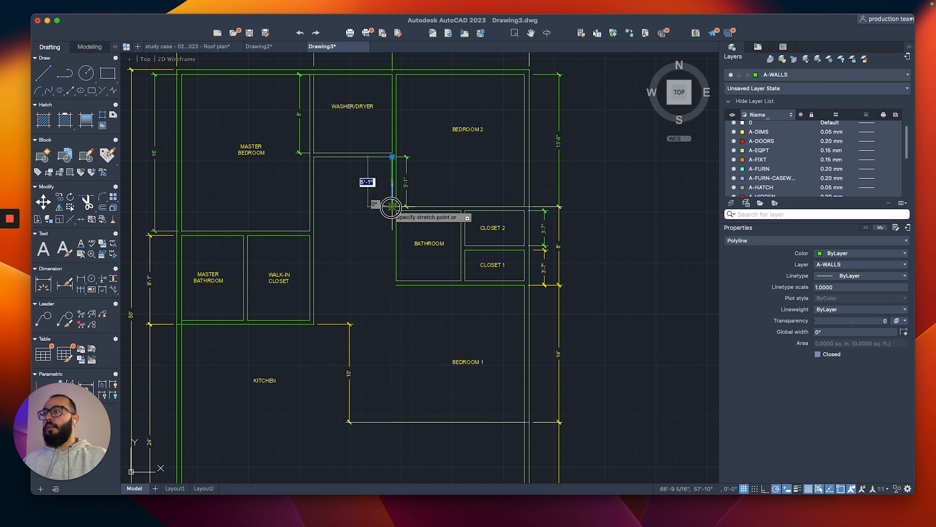
click(392, 421)
key(Escape)
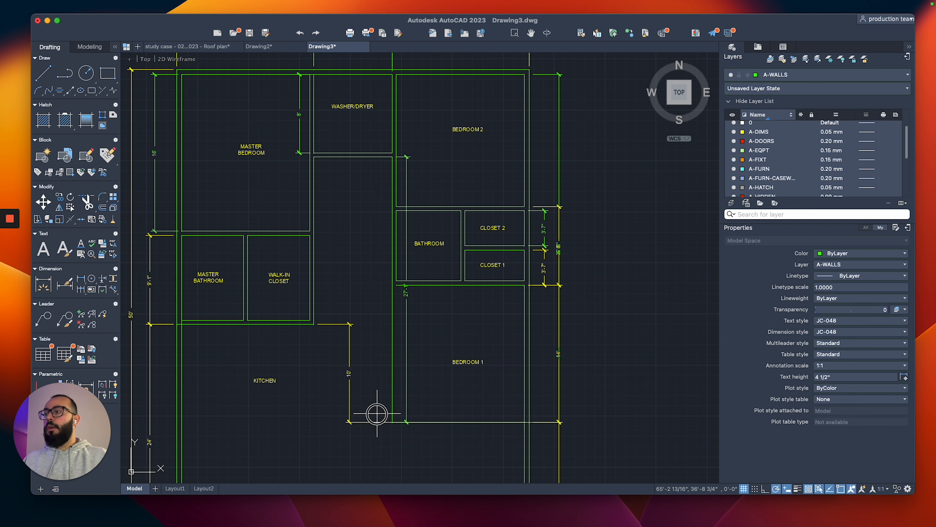
Delete the 10' dimension beside the kitchen and the long vertical dimension crossing the bathroom and Bedroom 1.
click(366, 422)
key(Delete)
middle_drag(367, 410, 372, 362)
click(416, 315)
click(387, 299)
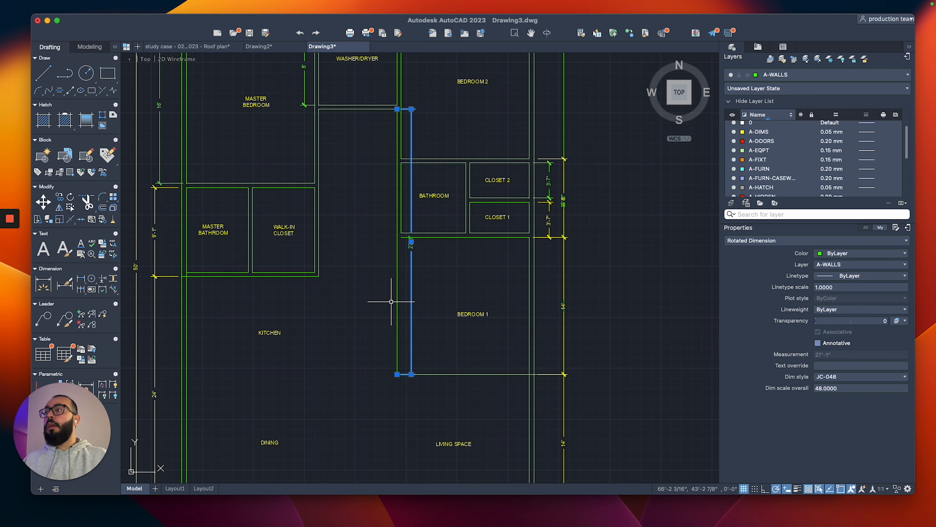
middle_drag(387, 299, 388, 307)
key(Delete)
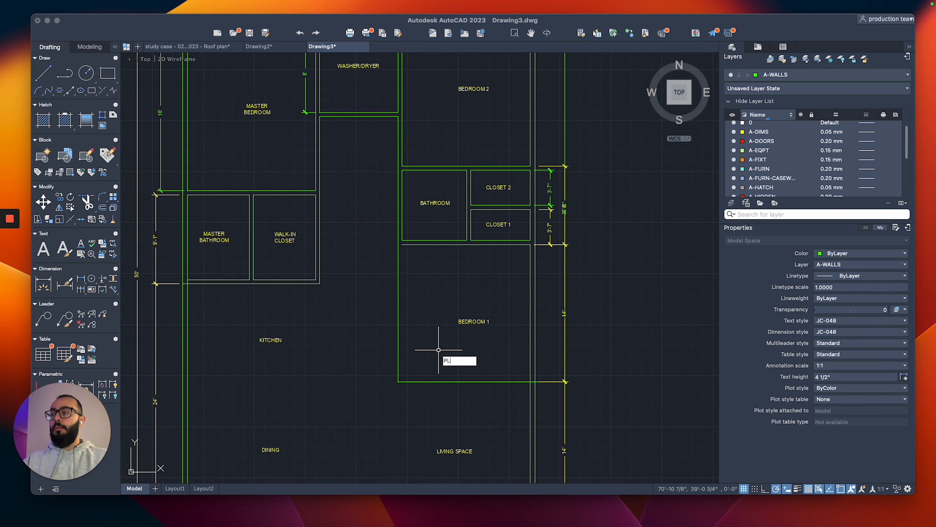
Draw Bedroom 1's inner wall polyline from the bathroom wall line's left end, 13'7" down and across to the exterior wall's inner face.
key(Return)
click(402, 244)
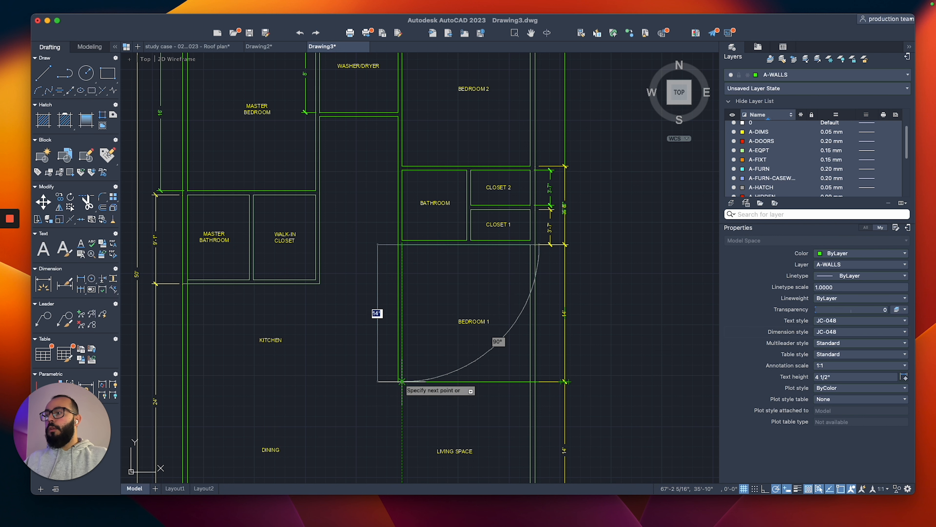
scroll(402, 382, up, 4)
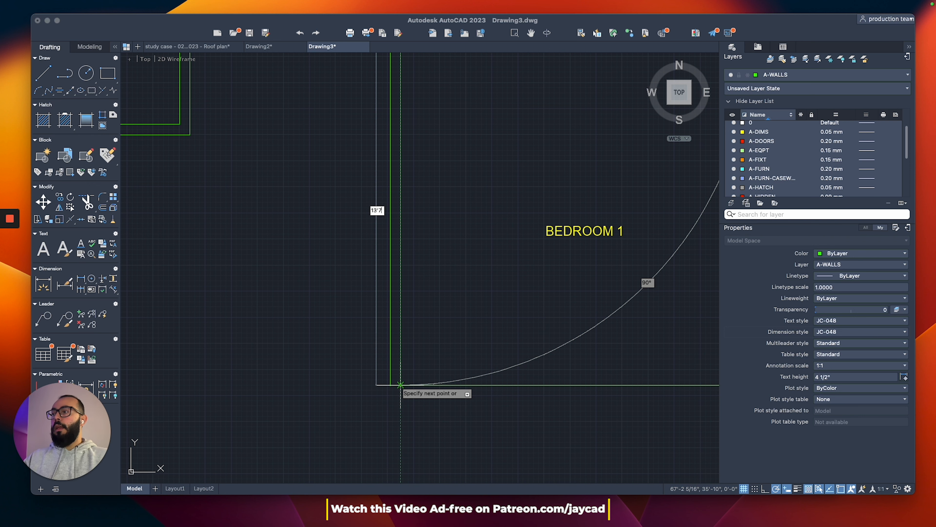
scroll(442, 354, down, 4)
scroll(560, 362, up, 4)
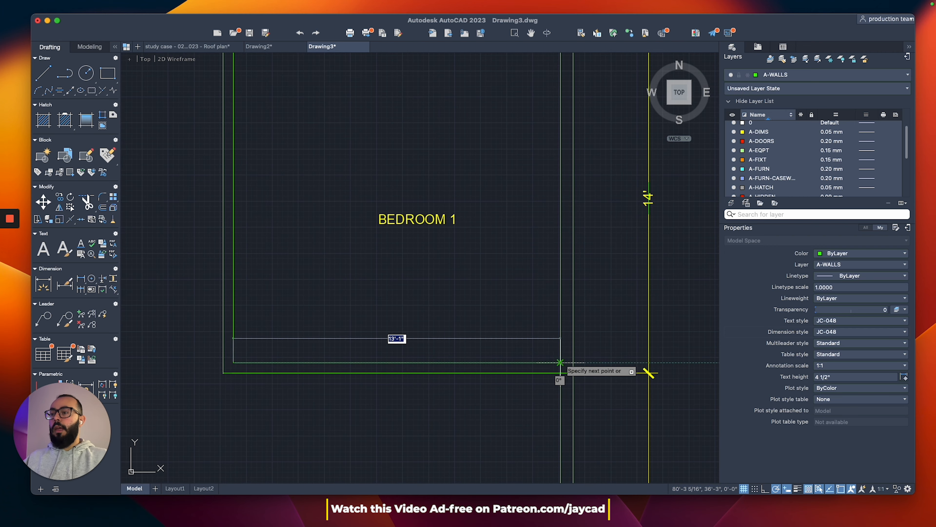
click(560, 362)
key(Escape)
Trim the exterior wall's inner line between the two lines of Bedroom 1's lower wall to open the junction.
scroll(559, 369, up, 3)
text(tr)
key(space)
click(564, 366)
key(Escape)
scroll(504, 364, down, 4)
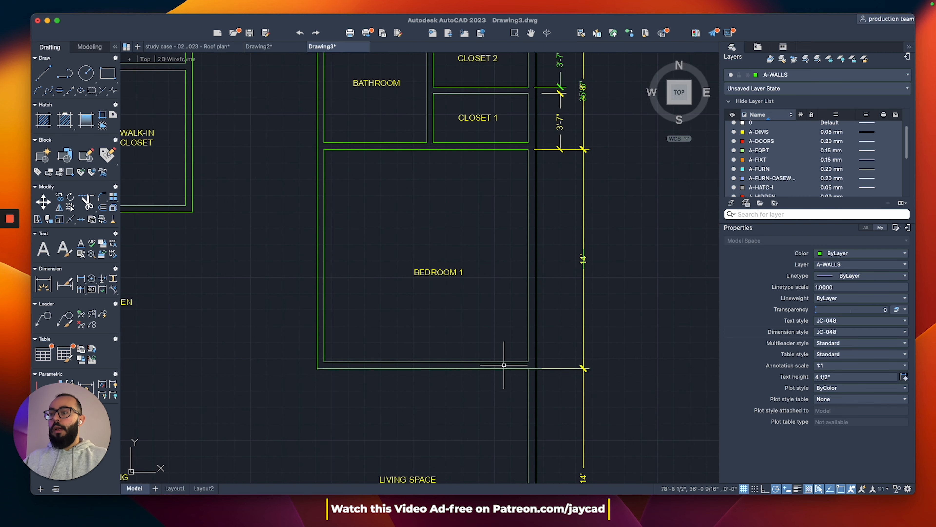
Delete all vertical dimensions along the right side of the floor plan, including those beside the closets.
scroll(524, 365, up, 3)
scroll(530, 354, down, 1)
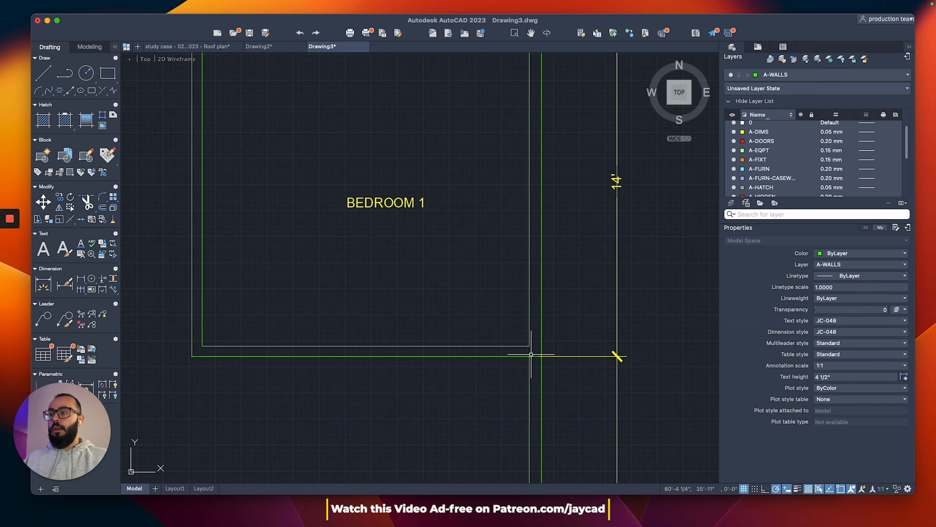
scroll(633, 336, down, 4)
click(639, 333)
click(617, 364)
middle_drag(605, 356, 541, 338)
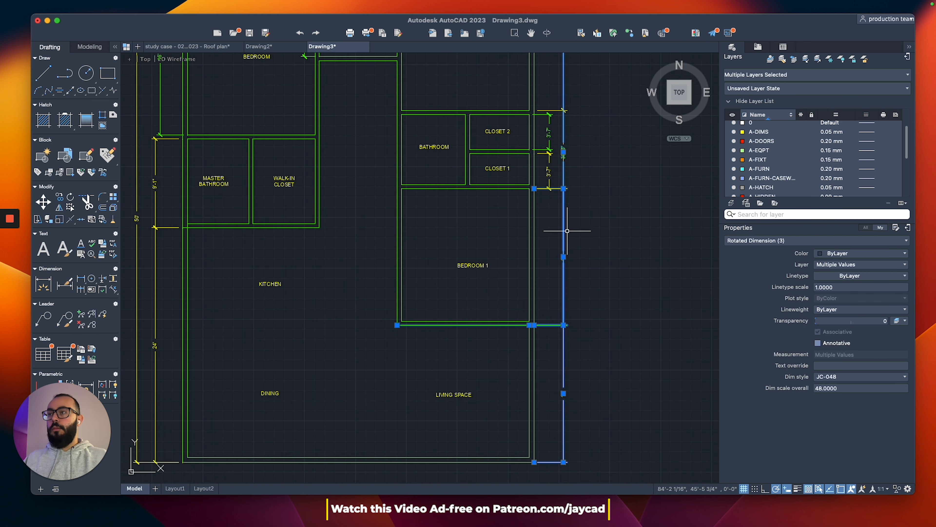
scroll(561, 214, down, 5)
scroll(553, 199, up, 3)
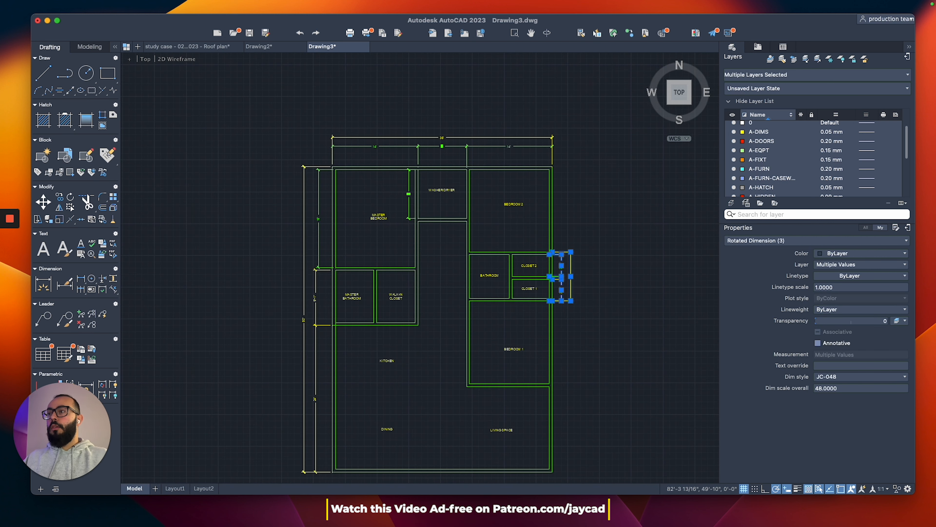
key(Delete)
Delete the horizontal dimensions above the floor plan and the vertical dimensions along its left side.
click(581, 117)
click(345, 150)
key(Delete)
click(322, 151)
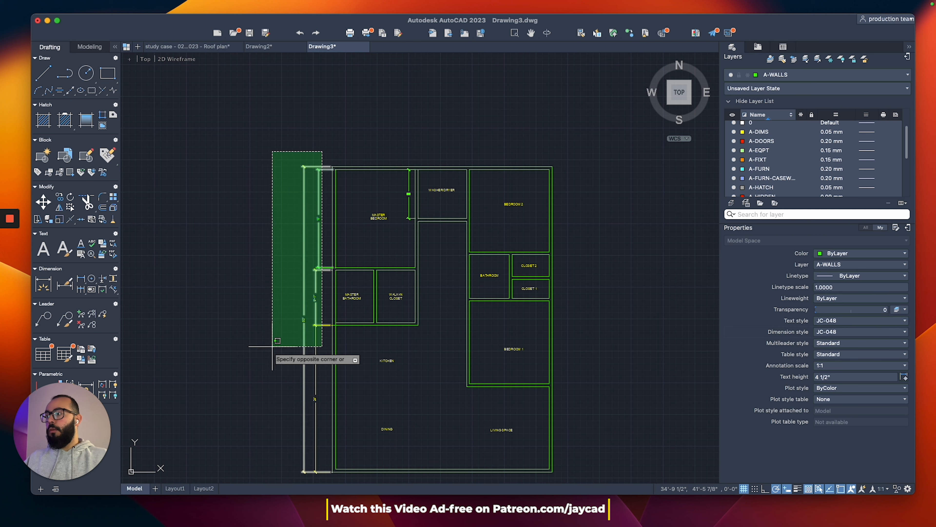
click(272, 346)
key(Delete)
Delete the remaining 8' dimension beside Washer/Dryer.
scroll(376, 209, up, 3)
click(428, 198)
key(Delete)
scroll(411, 253, down, 3)
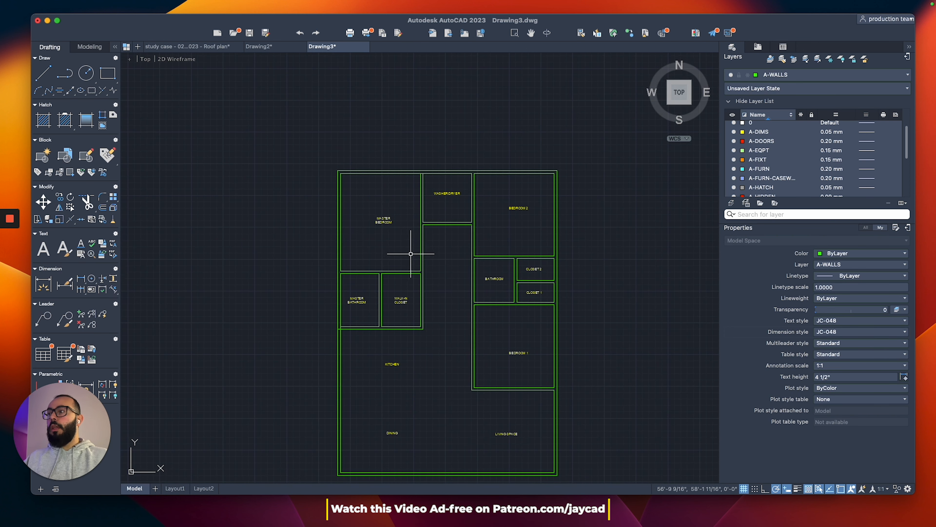
Trim the exterior wall's inner line between the two wall lines below Master Bathroom to open the junction.
scroll(434, 325, down, 2)
scroll(447, 355, up, 3)
scroll(253, 211, up, 2)
scroll(321, 265, up, 5)
text(TR)
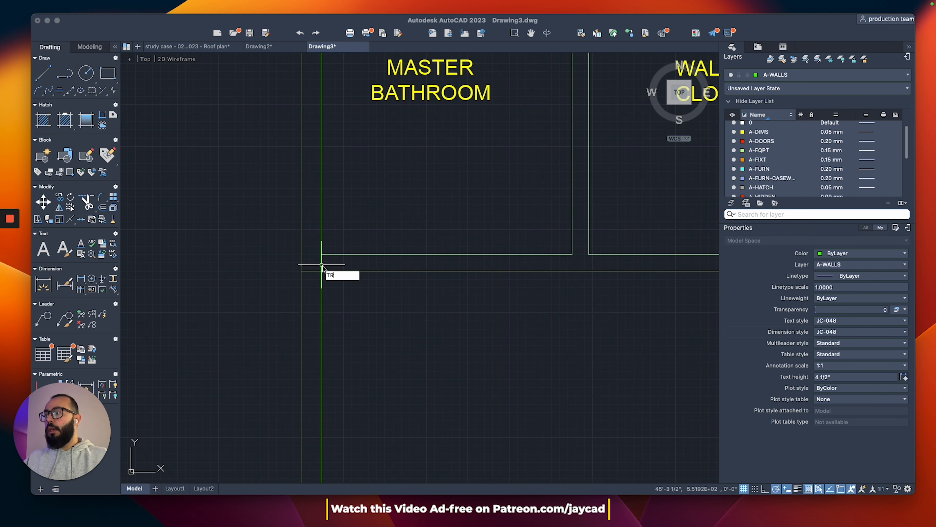
key(Return)
scroll(311, 265, down, 5)
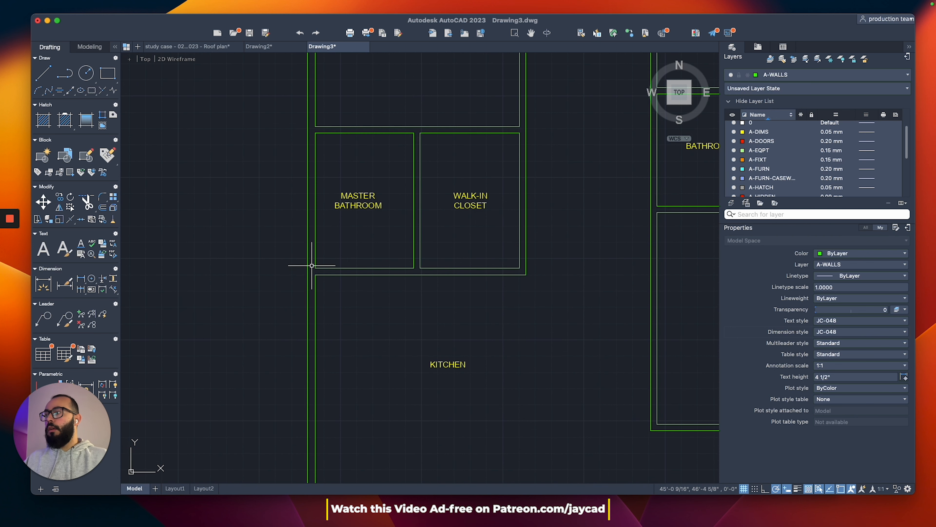
scroll(311, 265, down, 3)
scroll(374, 195, down, 3)
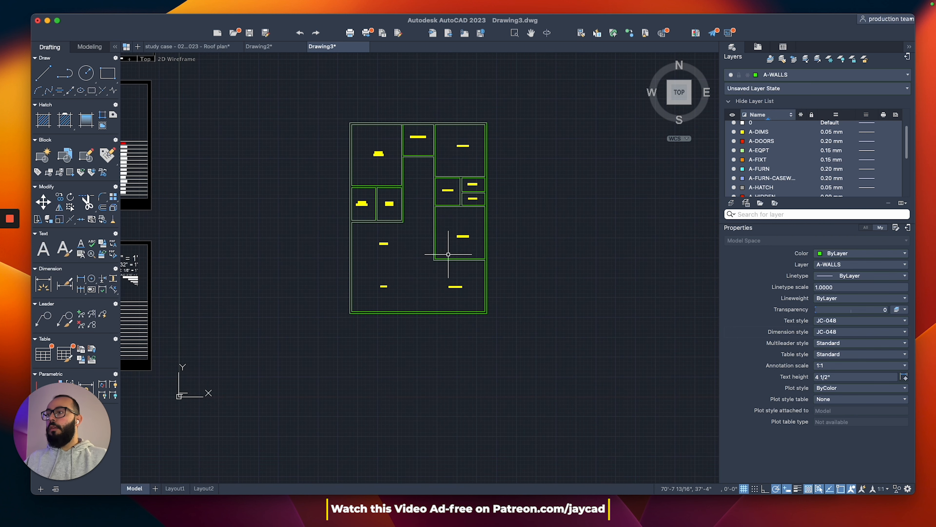
Select the whole floor plan and join its wall lines into continuous polylines.
middle_drag(456, 238, 460, 260)
drag(517, 105, 283, 410)
scroll(419, 223, up, 3)
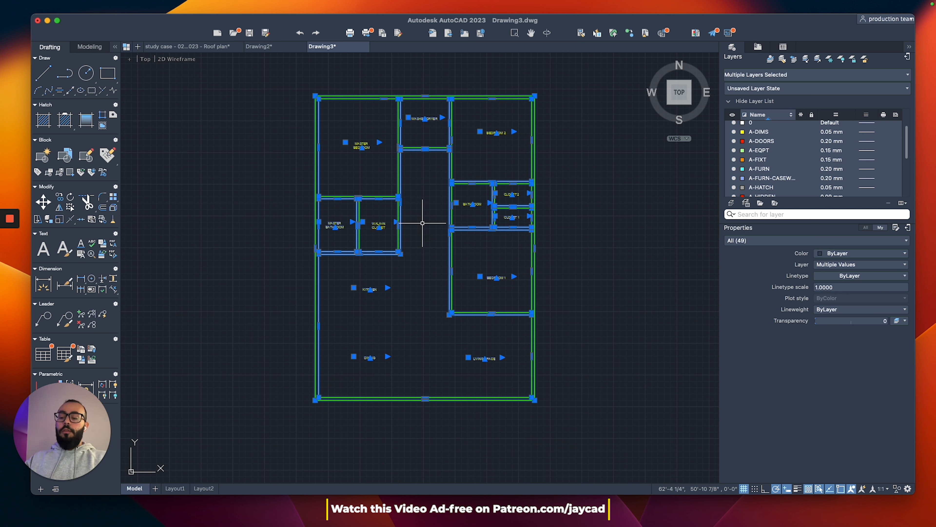
text(J)
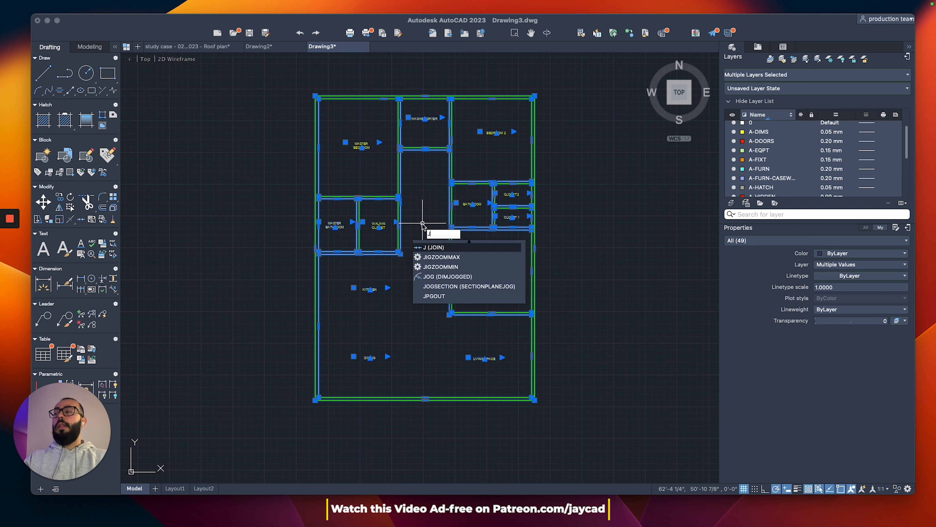
key(Return)
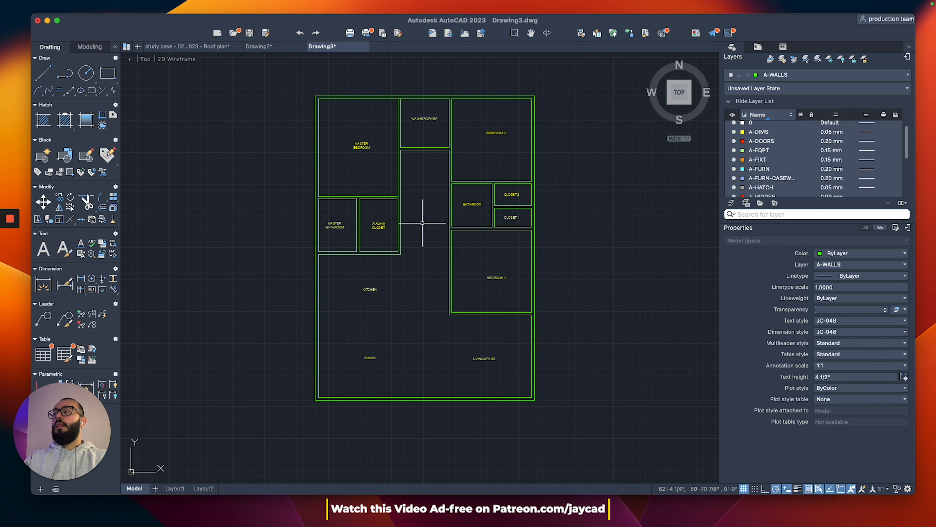
Inspect the joined inner wall outlines of the open living area and Bedroom 1.
click(397, 204)
middle_drag(332, 270, 337, 283)
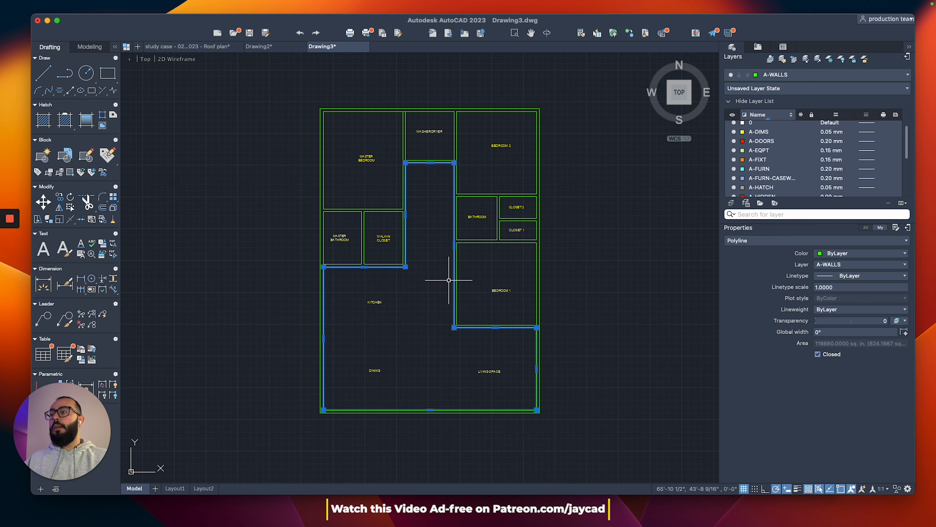
key(Escape)
click(457, 256)
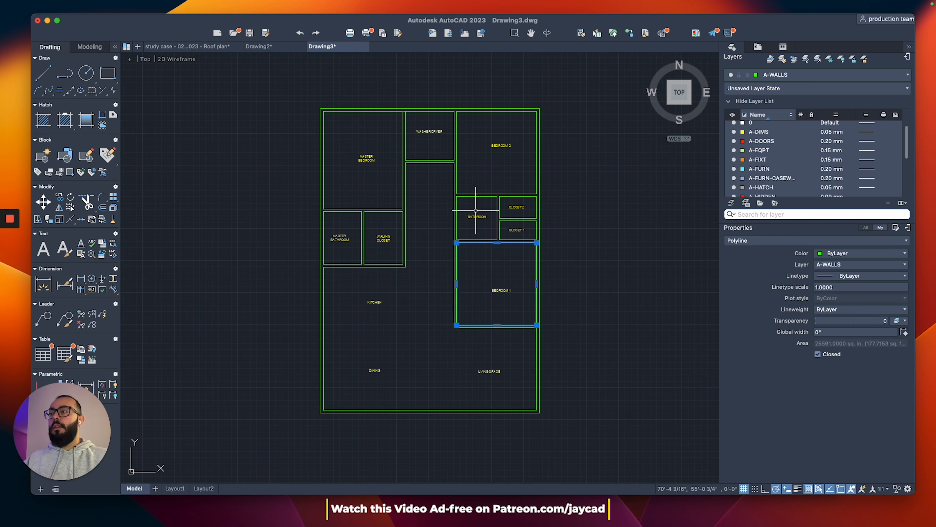
scroll(476, 210, up, 3)
key(Escape)
Select Bedroom 1's inner wall outline and examine its area in the object properties.
middle_drag(464, 171, 508, 287)
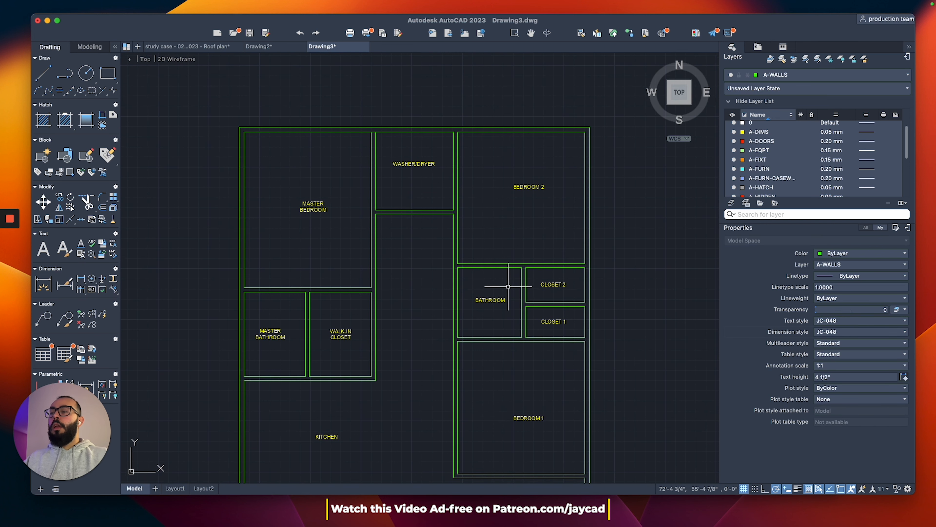
scroll(509, 287, up, 2)
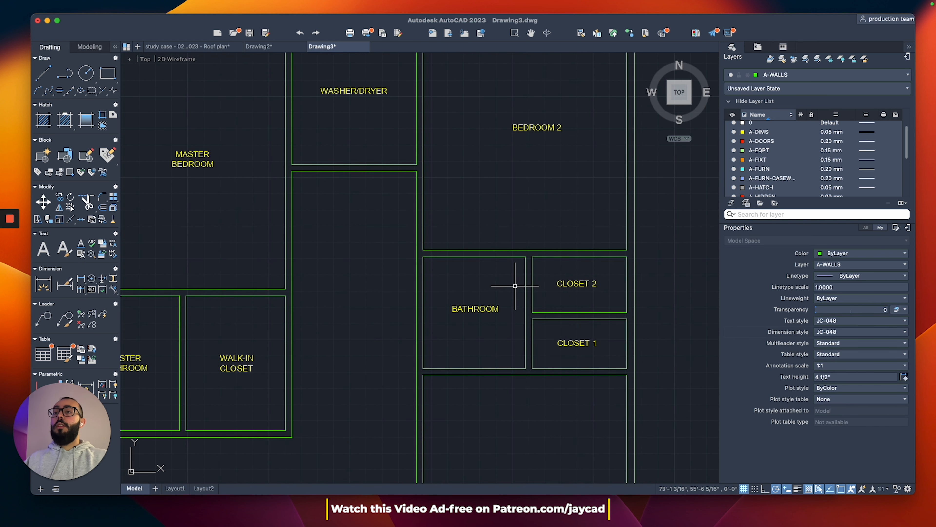
scroll(488, 273, down, 4)
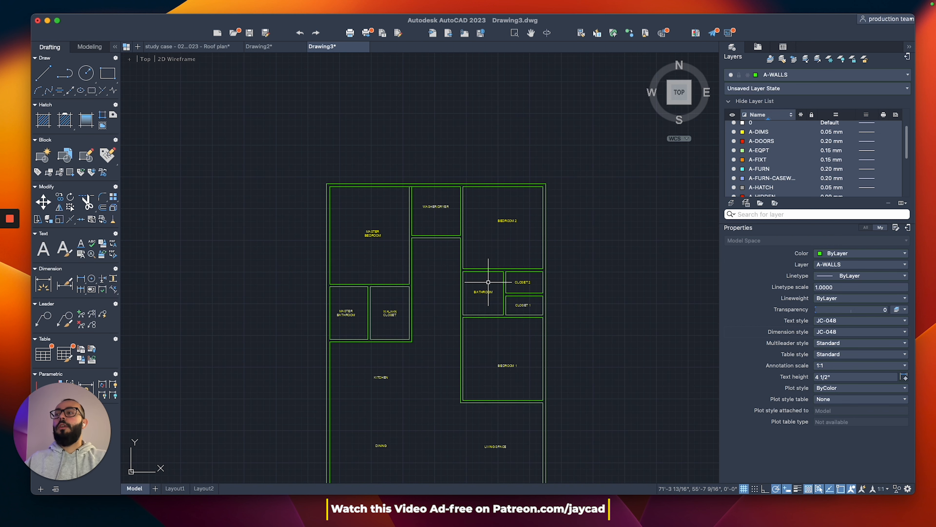
scroll(491, 273, up, 2)
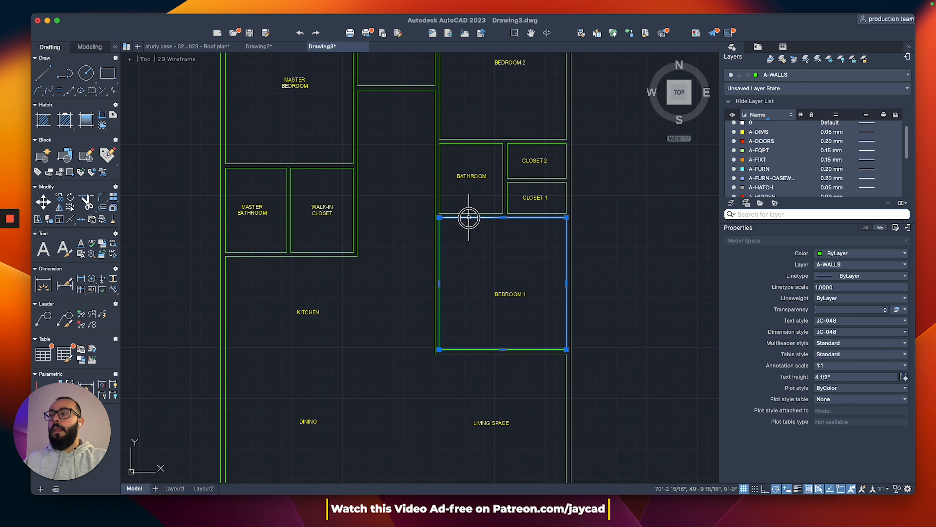
click(470, 217)
scroll(501, 244, up, 2)
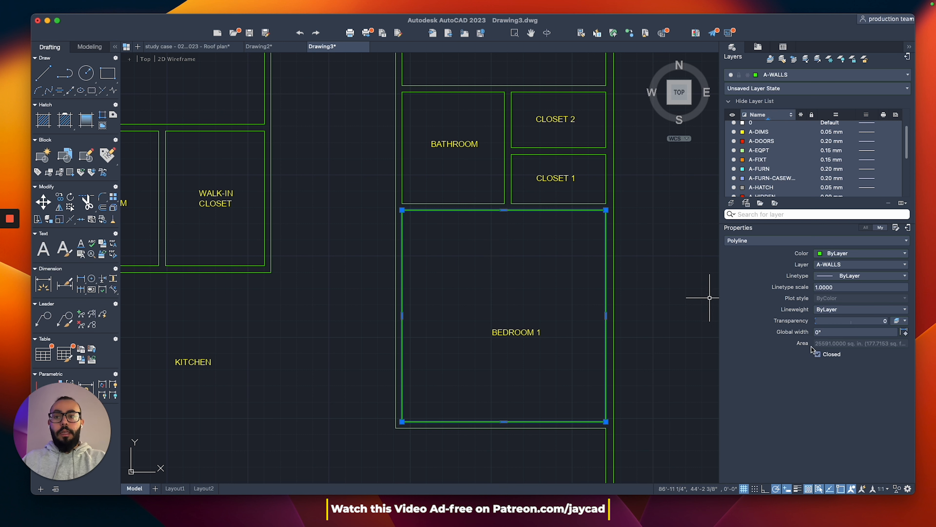
drag(718, 338, 577, 338)
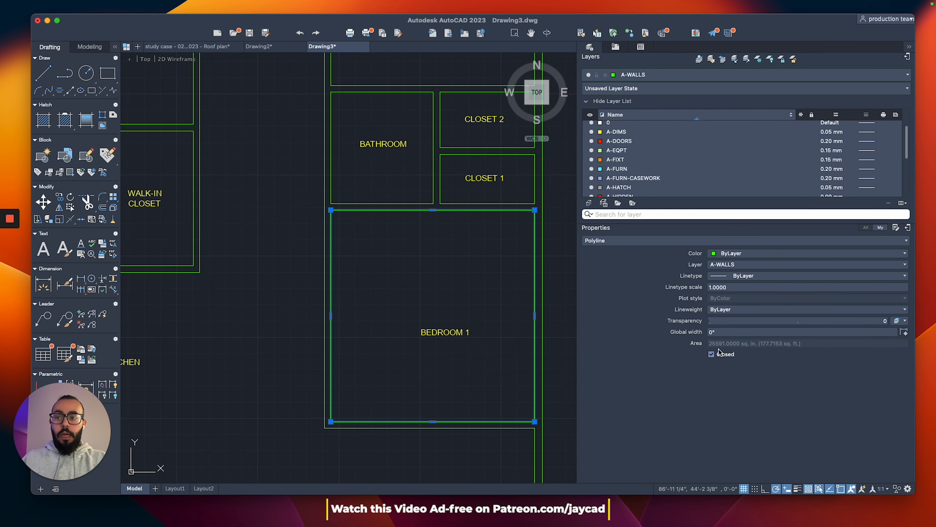
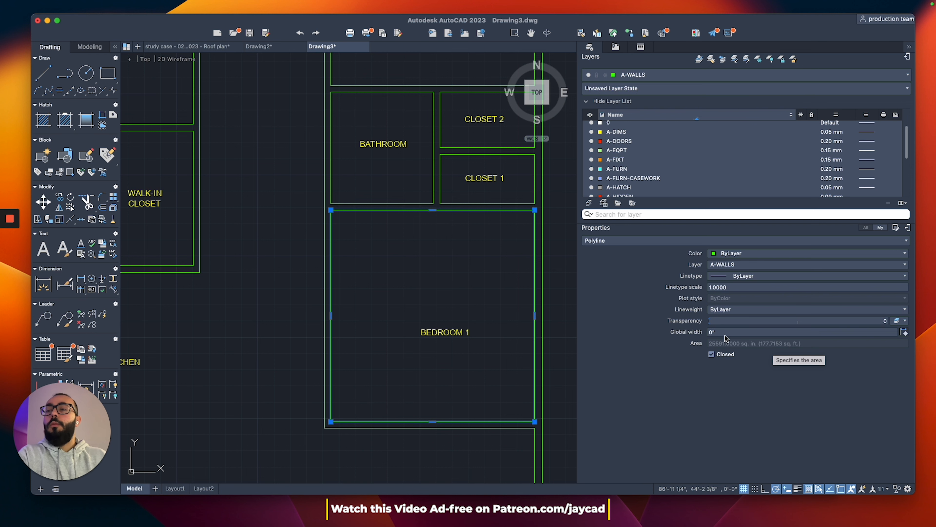
drag(578, 307, 724, 305)
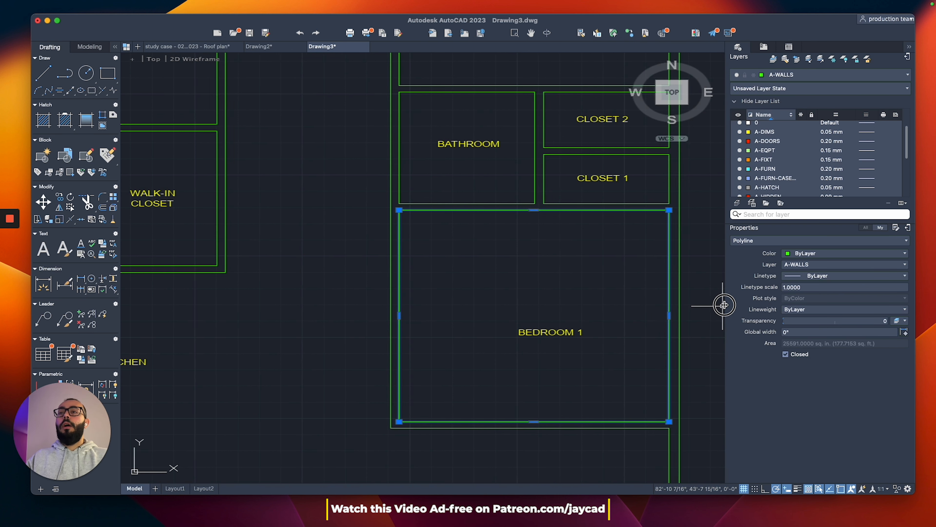
scroll(602, 309, down, 4)
key(Escape)
Make A-DIMS the current layer and dimension Bedroom 2's interior depth outside the plan's east wall.
scroll(597, 310, down, 2)
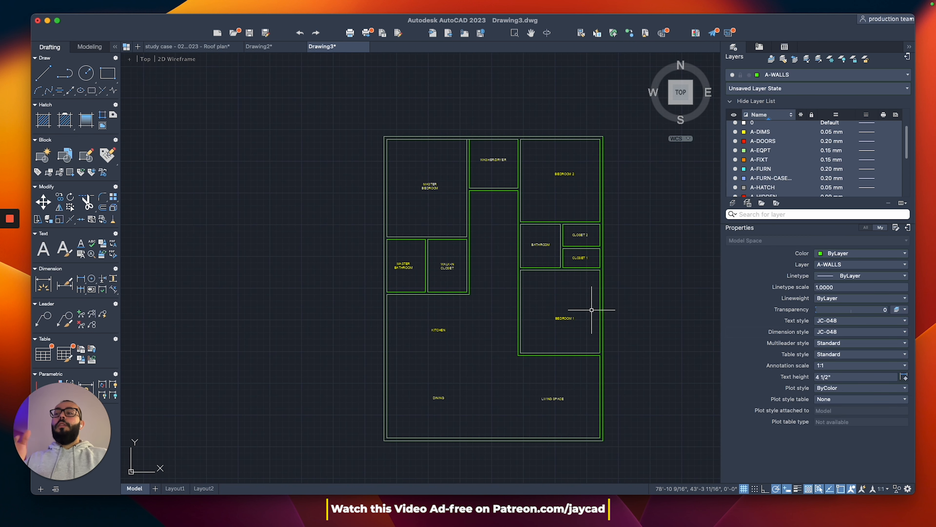
scroll(598, 300, up, 2)
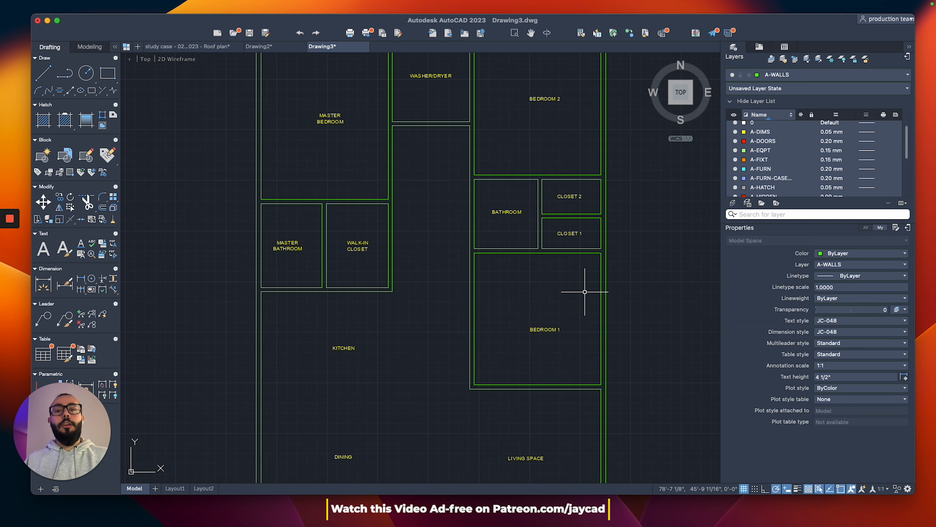
scroll(585, 292, down, 2)
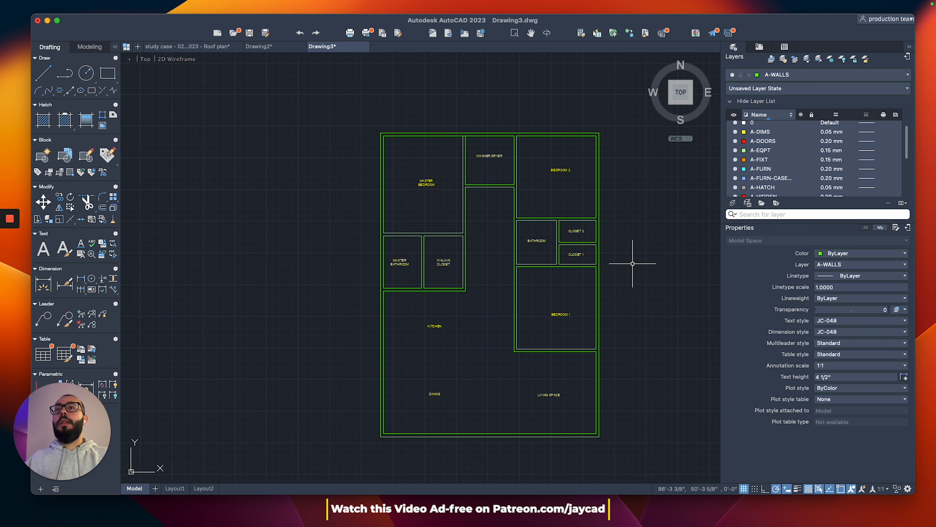
click(805, 76)
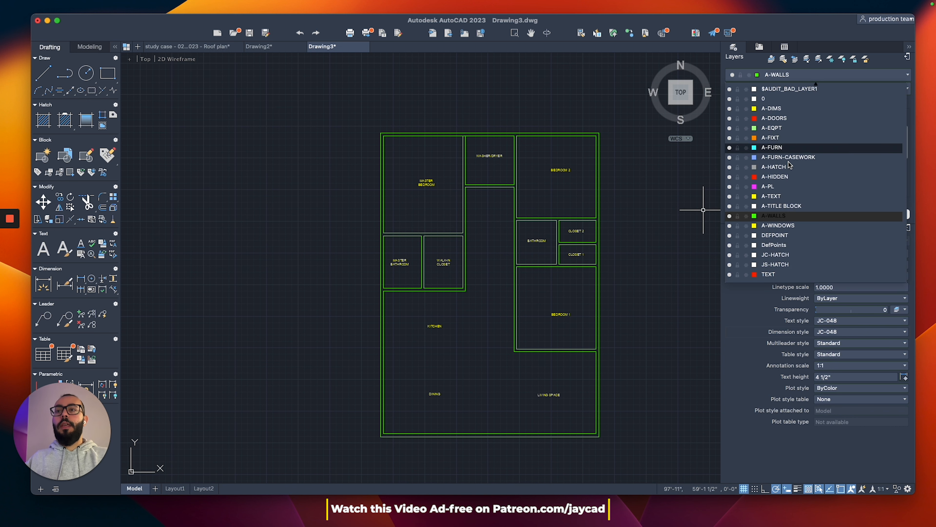
click(774, 108)
scroll(557, 171, up, 2)
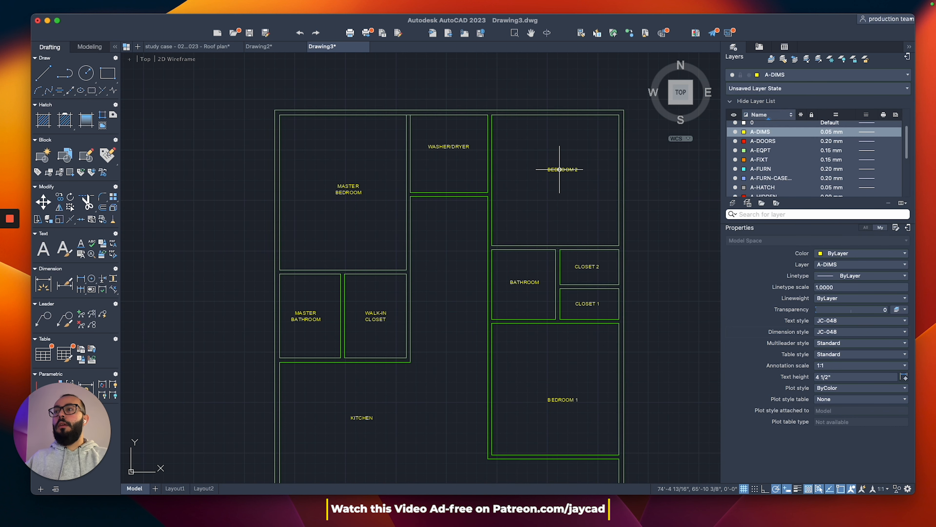
click(620, 245)
middle_drag(657, 267, 605, 250)
Dimension the interior depths of Closet 2 and Closet 1 in line with the Bedroom 2 dimension.
key(space)
click(566, 232)
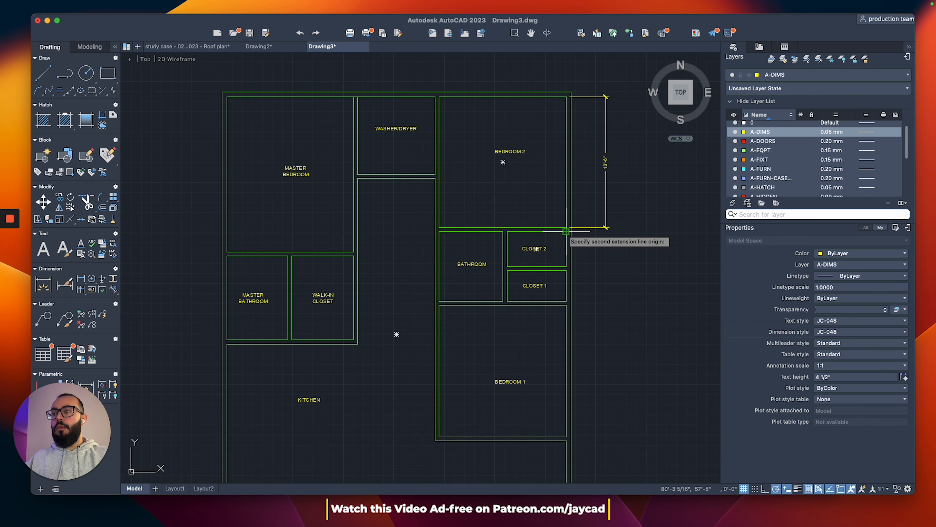
click(567, 265)
click(606, 228)
key(space)
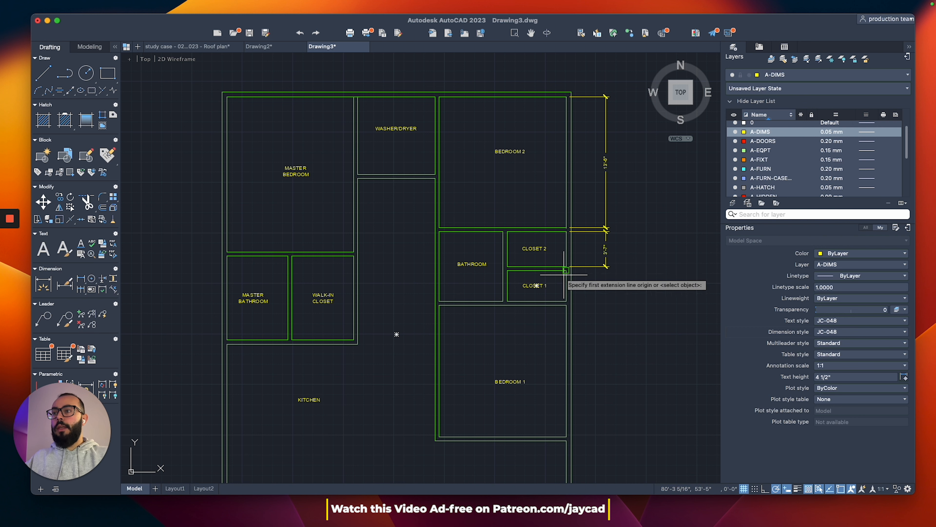
click(566, 270)
click(567, 301)
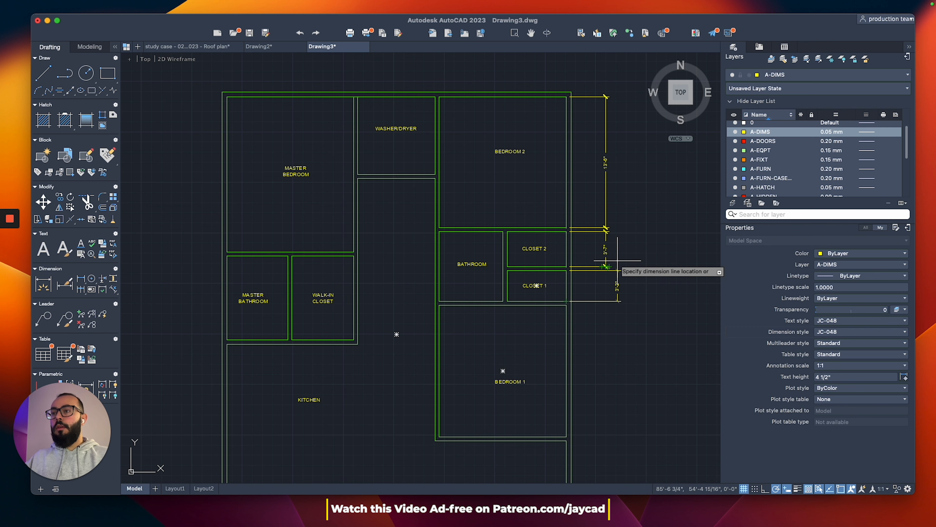
scroll(627, 259, up, 5)
click(547, 306)
Dimension Bedroom 1's interior depth in line with the closet dimensions outside the east wall.
scroll(548, 306, down, 3)
middle_drag(511, 361, 523, 171)
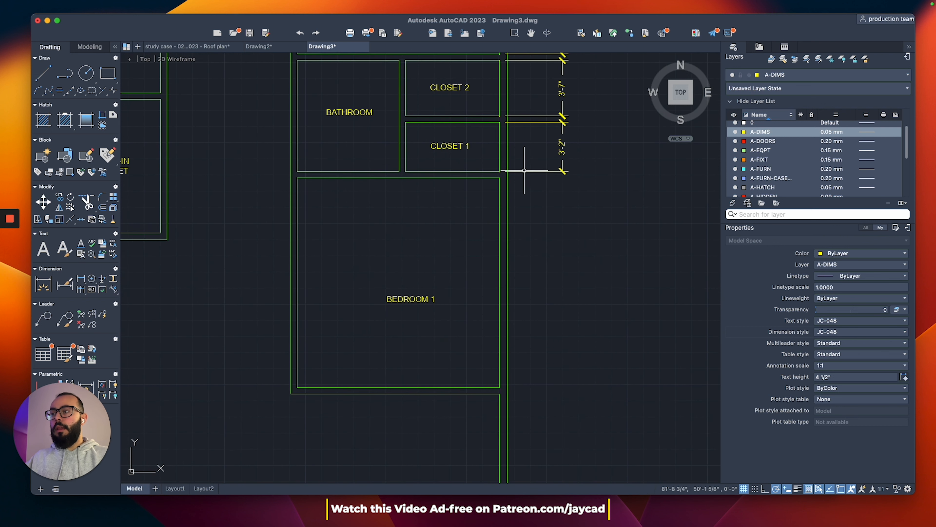
key(space)
click(499, 178)
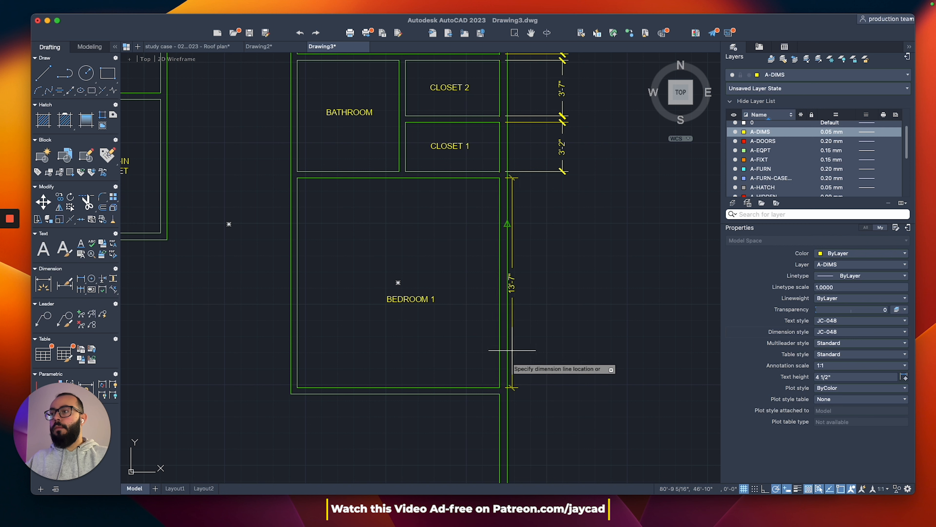
click(500, 387)
click(563, 179)
Dimension the Living Space's depth from Bedroom 1's outer wall to the south wall, in line with the east dimensions.
scroll(553, 179, down, 2)
key(space)
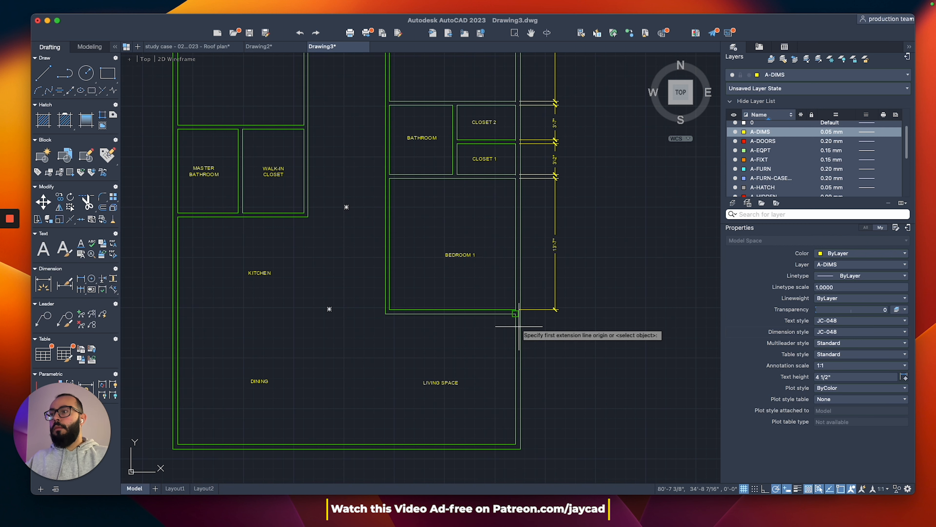
click(516, 311)
click(515, 444)
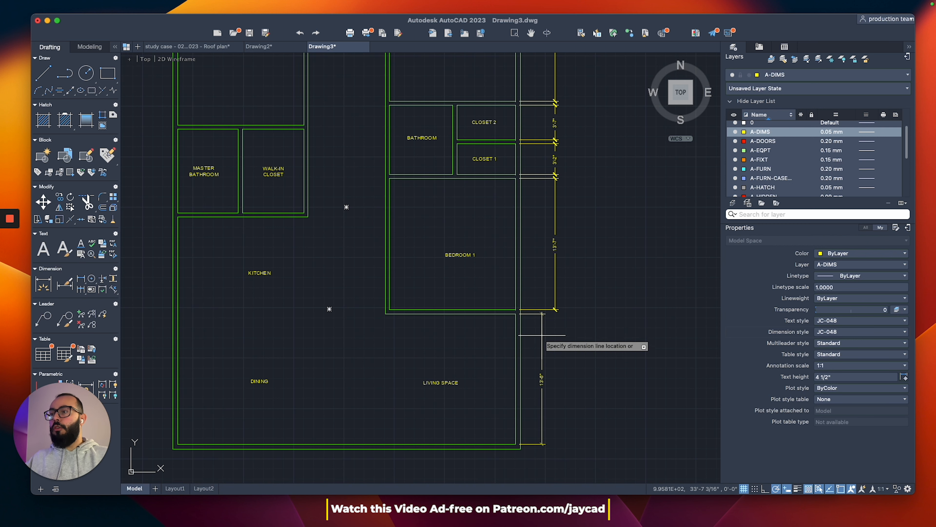
scroll(557, 310, up, 5)
right_click(555, 310)
click(548, 311)
click(548, 311)
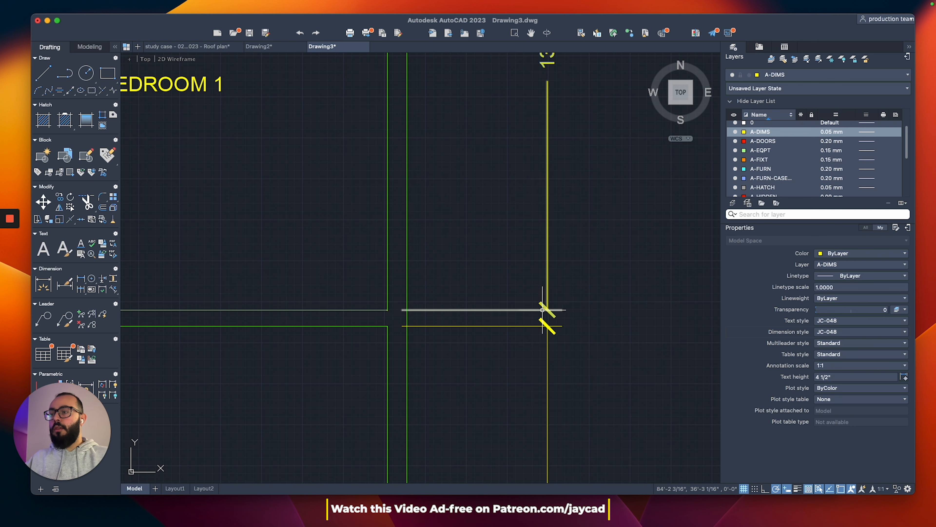
Dimension Bedroom 2's interior width above the plan's north wall.
scroll(548, 312, down, 6)
middle_drag(546, 173, 570, 194)
scroll(571, 195, up, 4)
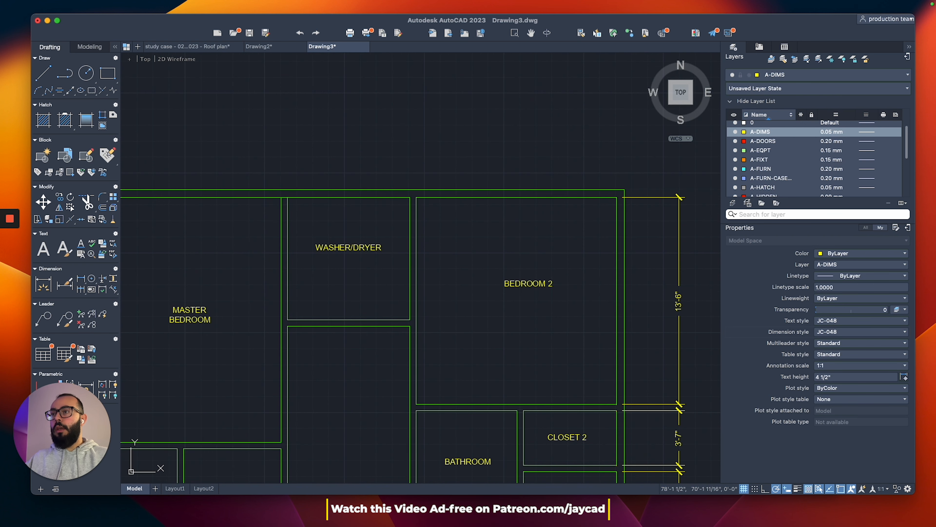
key(space)
click(616, 198)
click(417, 198)
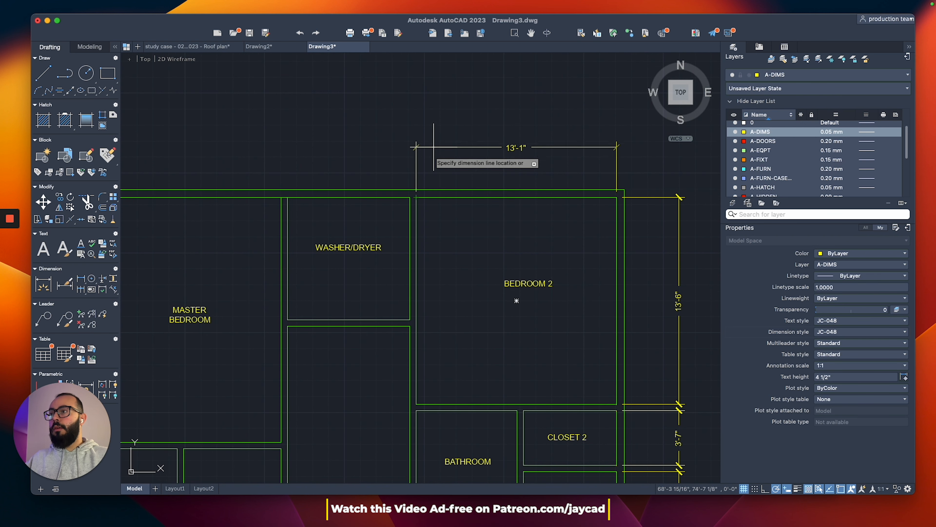
click(434, 144)
Dimension the interior widths of the Washer/Dryer room and Master Bedroom in line with the Bedroom 2 width dimension.
middle_drag(379, 190, 537, 193)
key(space)
click(568, 200)
click(446, 200)
click(574, 146)
click(440, 200)
click(239, 200)
click(445, 145)
Dimension the depths of the Master Bedroom, Master Bathroom and kitchen-dining area outside the plan's west wall.
scroll(392, 147, down, 4)
key(space)
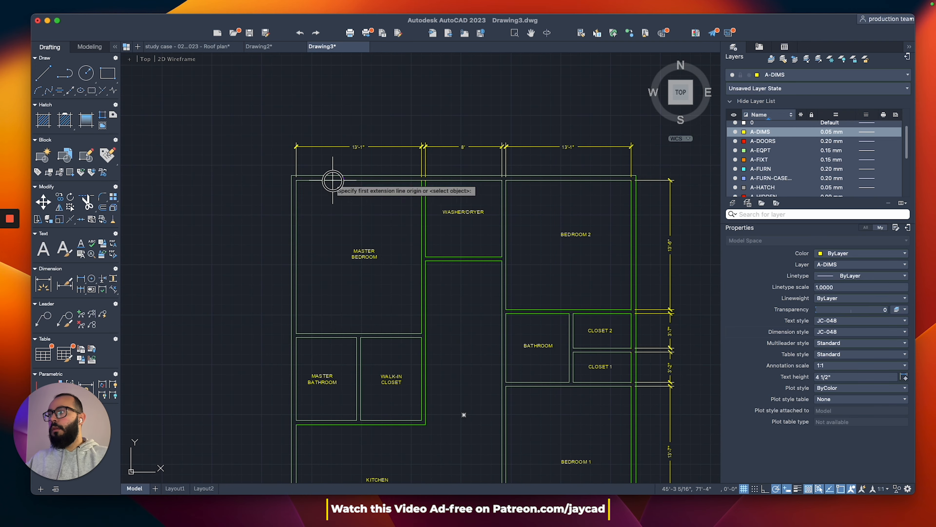
click(302, 180)
click(301, 333)
click(275, 317)
scroll(274, 325, up, 4)
scroll(332, 148, down, 5)
Dimension the full interior width of the dining and living area below the south wall.
click(587, 309)
click(255, 310)
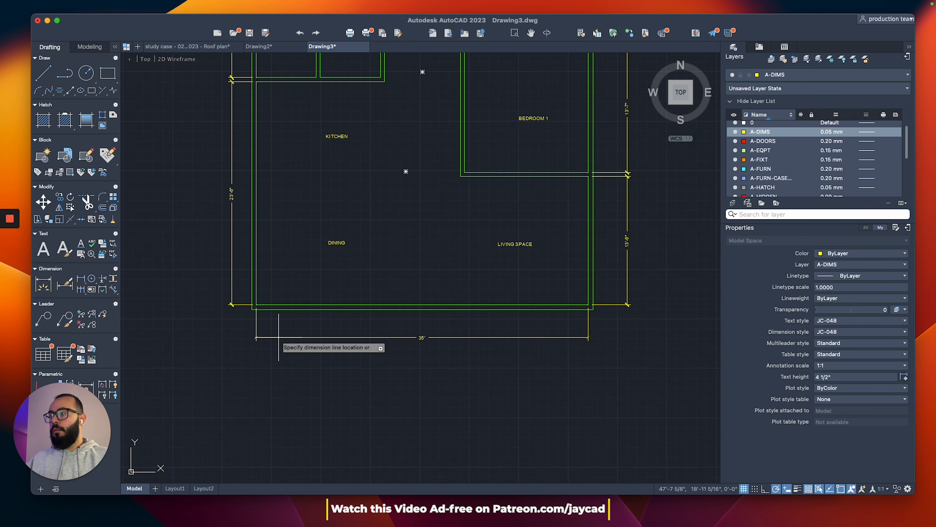
click(278, 337)
Dimension the interior widths of Closet 2 and the Bathroom, placing the dimensions inside the rooms.
click(476, 199)
click(371, 199)
click(413, 226)
click(442, 246)
scroll(423, 277, down, 3)
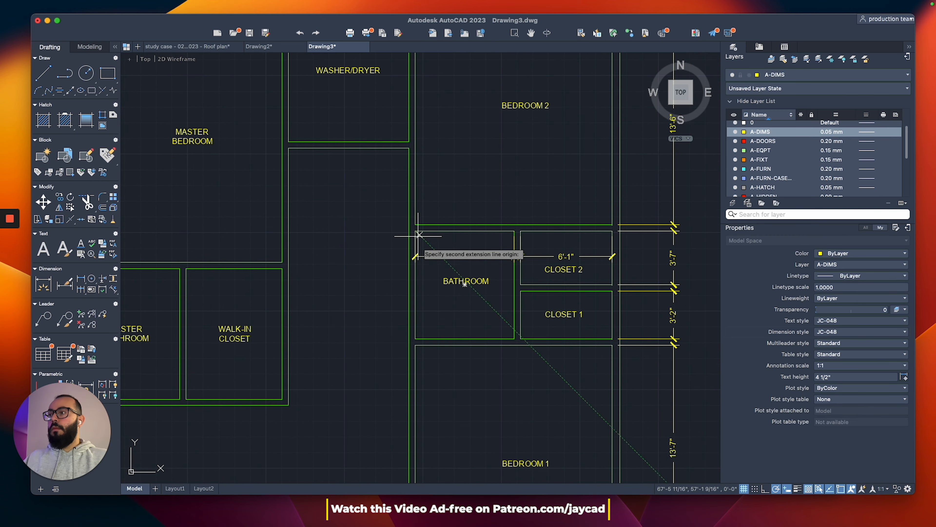
Dimension the interior depths of the Bathroom and Washer/Dryer room, placing the dimensions inside the rooms.
scroll(292, 104, up, 3)
click(339, 129)
click(339, 247)
click(357, 210)
scroll(492, 168, down, 3)
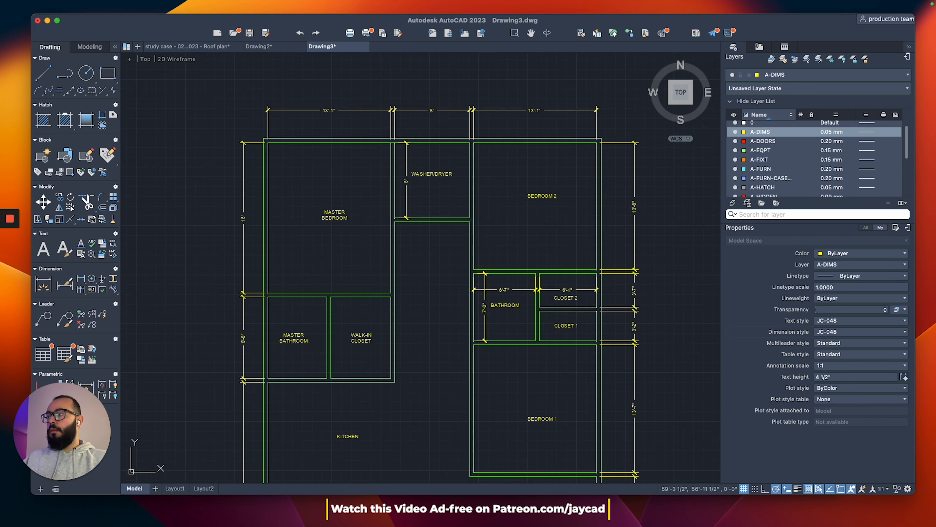
Dimension the interior widths of the Walk-in Closet and Master Bathroom, placing the dimensions inside the rooms.
scroll(371, 371, up, 3)
click(401, 384)
click(307, 384)
click(324, 358)
scroll(320, 351, down, 3)
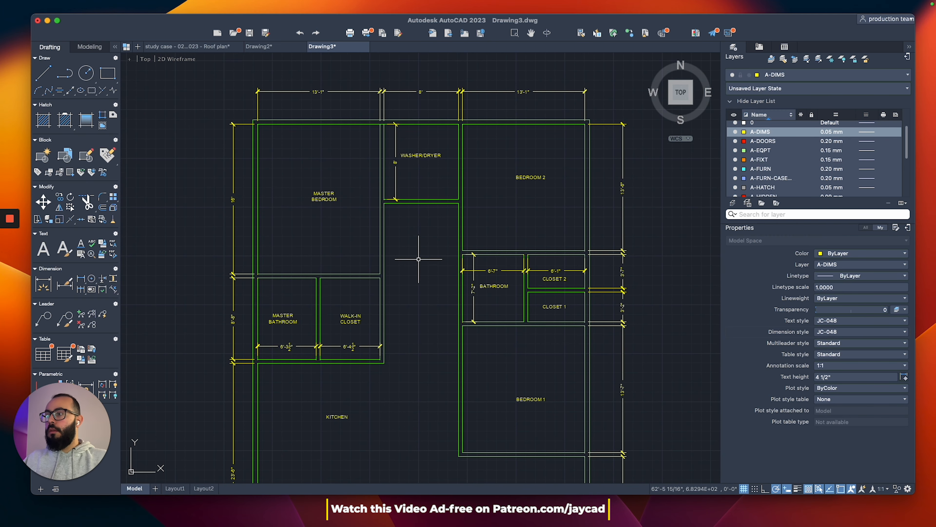
scroll(419, 259, down, 3)
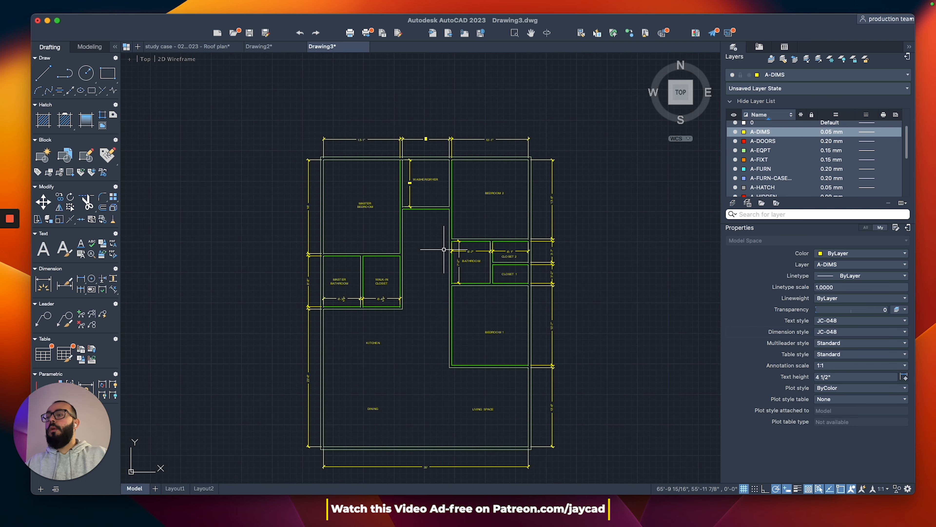
scroll(466, 230, up, 5)
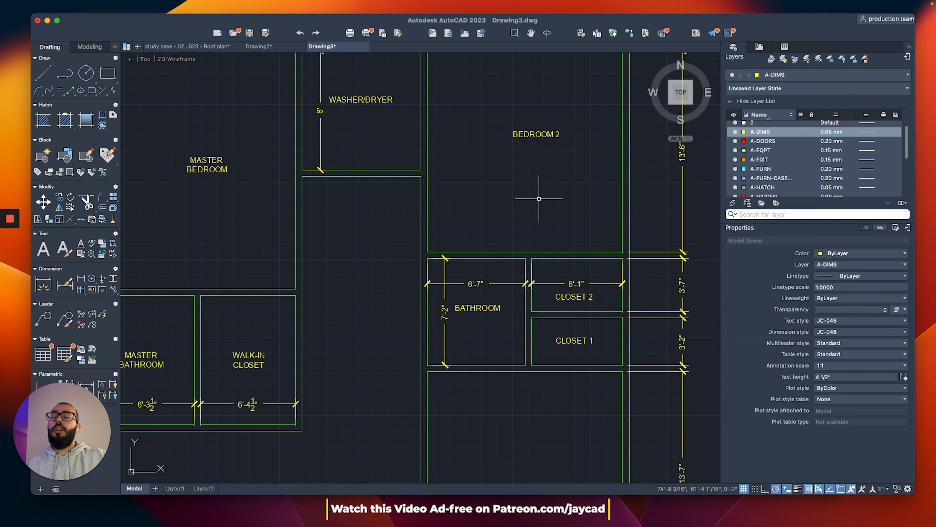
Stretch the partition between the Bathroom and the closets 5" toward the Bathroom, including the attached width dimensions.
middle_drag(556, 205, 566, 230)
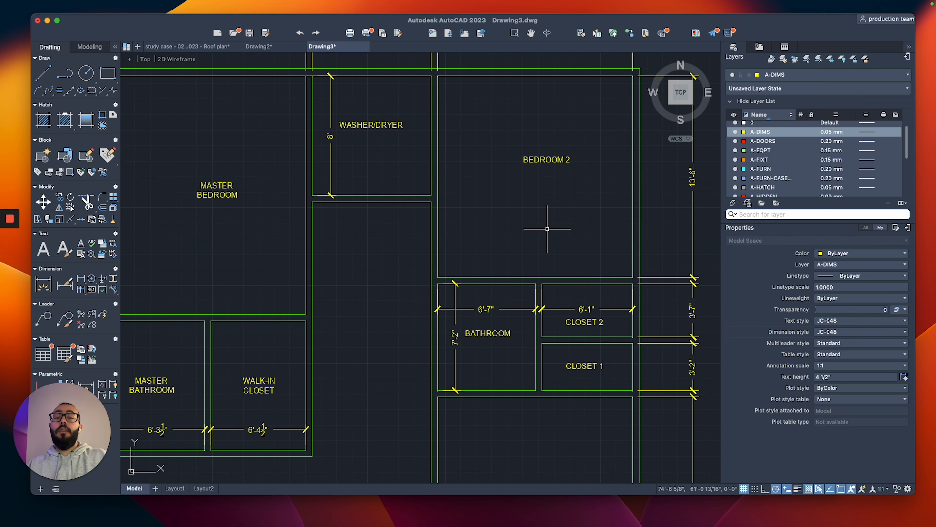
middle_drag(578, 281, 497, 247)
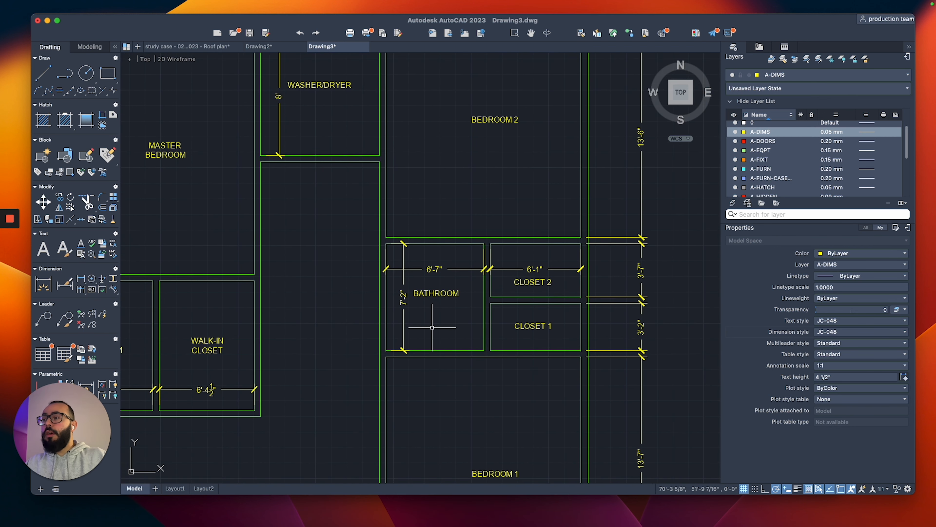
middle_drag(466, 318, 433, 291)
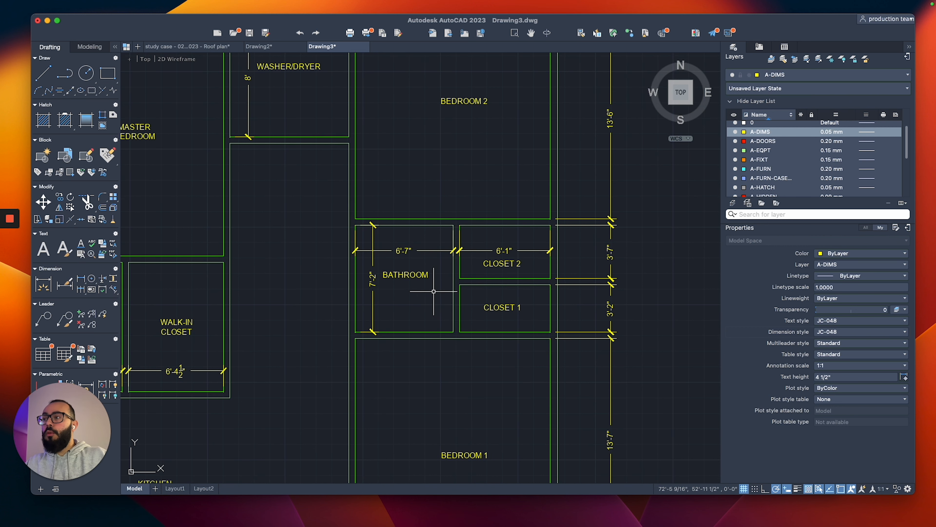
scroll(379, 265, up, 3)
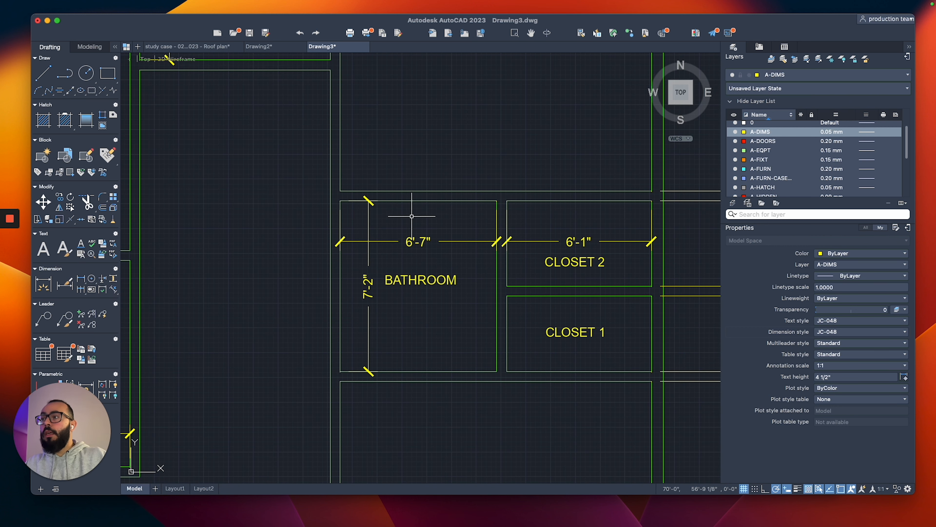
scroll(426, 247, right, 5)
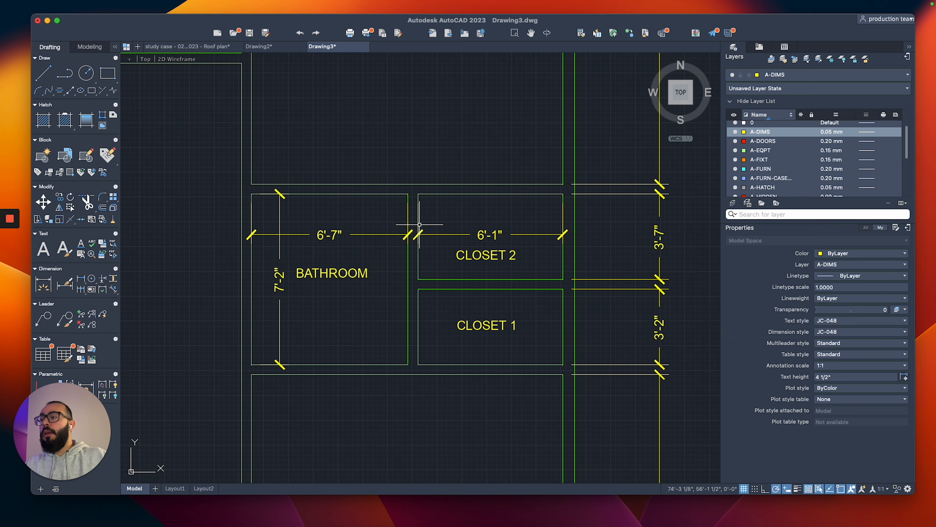
scroll(372, 221, down, 5)
scroll(386, 216, up, 5)
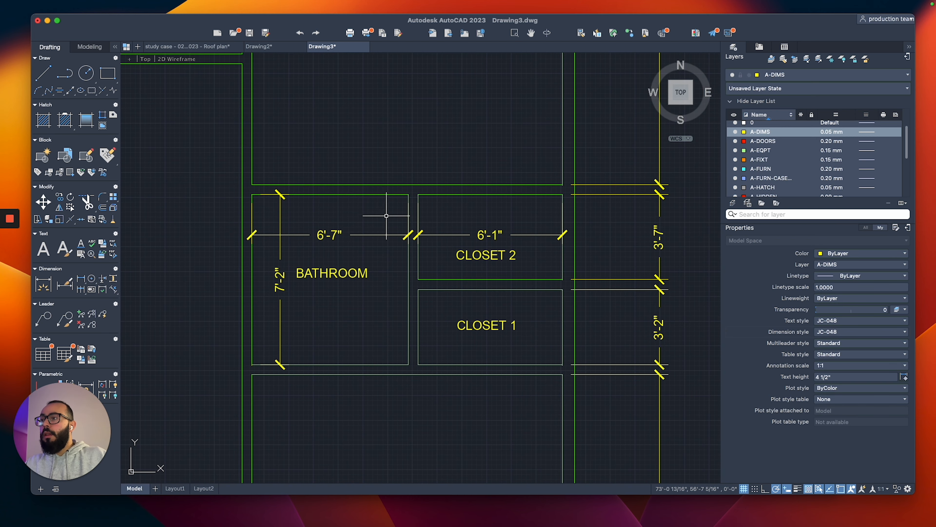
click(434, 162)
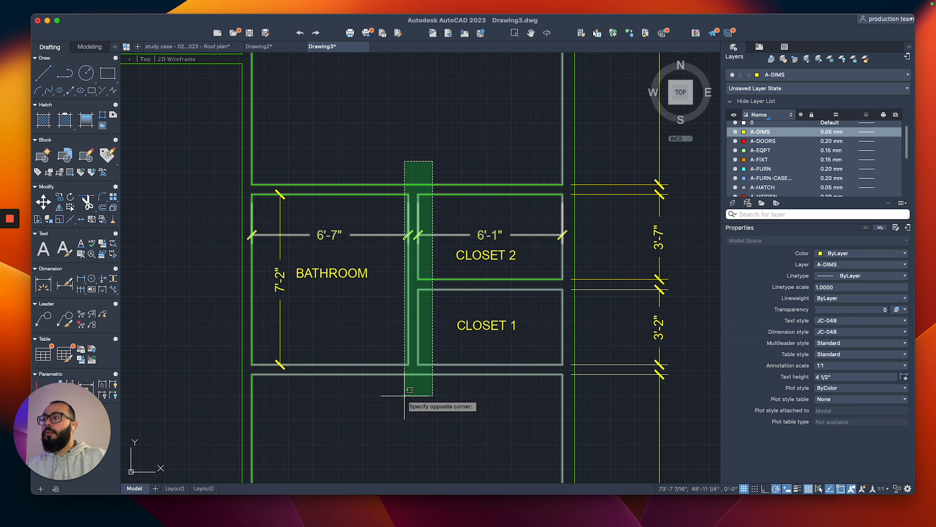
scroll(486, 308, down, 3)
scroll(486, 307, up, 3)
click(477, 315)
middle_drag(510, 325, 484, 347)
key(Return)
click(501, 344)
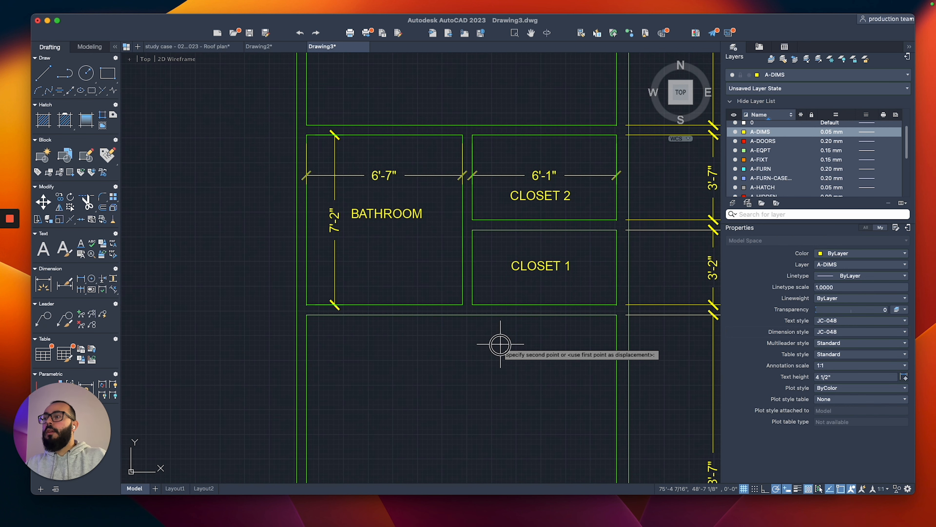
text(5)
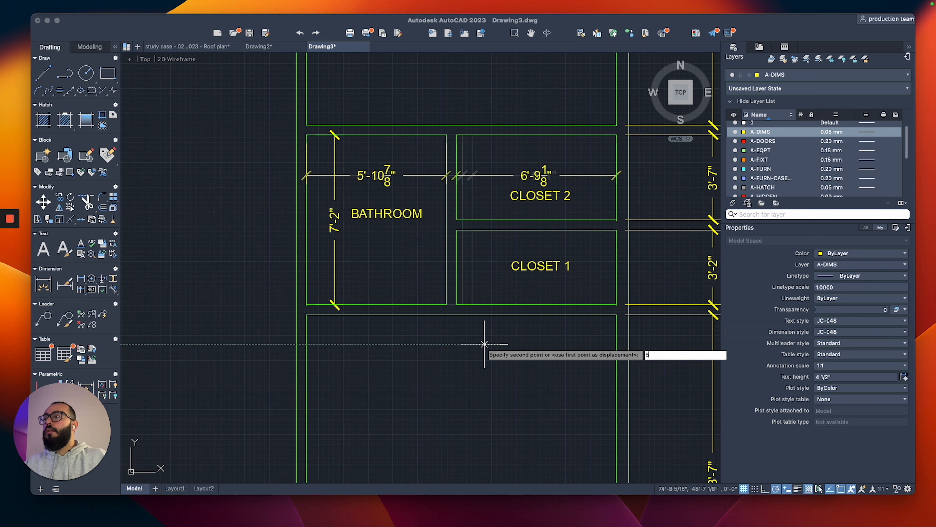
key(Return)
middle_drag(417, 211, 407, 231)
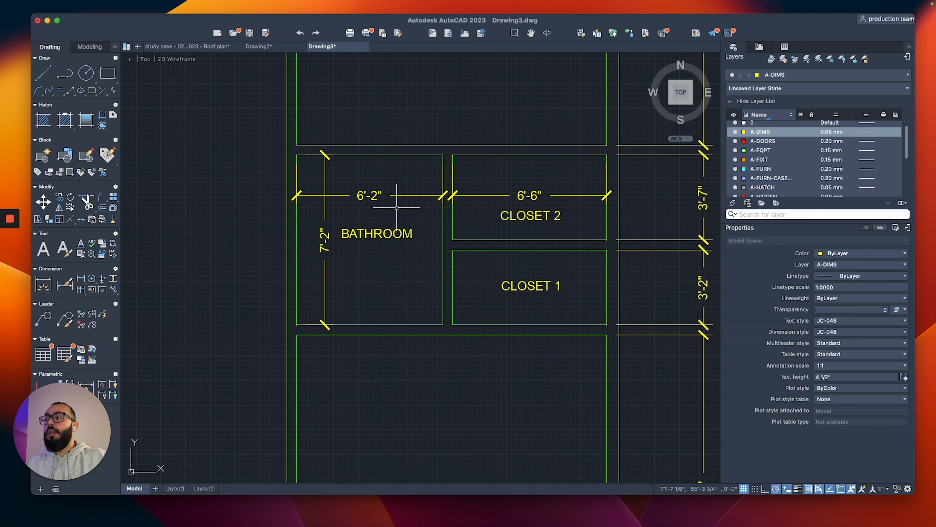
Stretch the same partition farther toward the Bathroom so that the Bathroom becomes 6' wide and Closet 2 becomes 6'-8" wide.
key(Return)
click(473, 125)
click(407, 359)
key(Return)
click(453, 364)
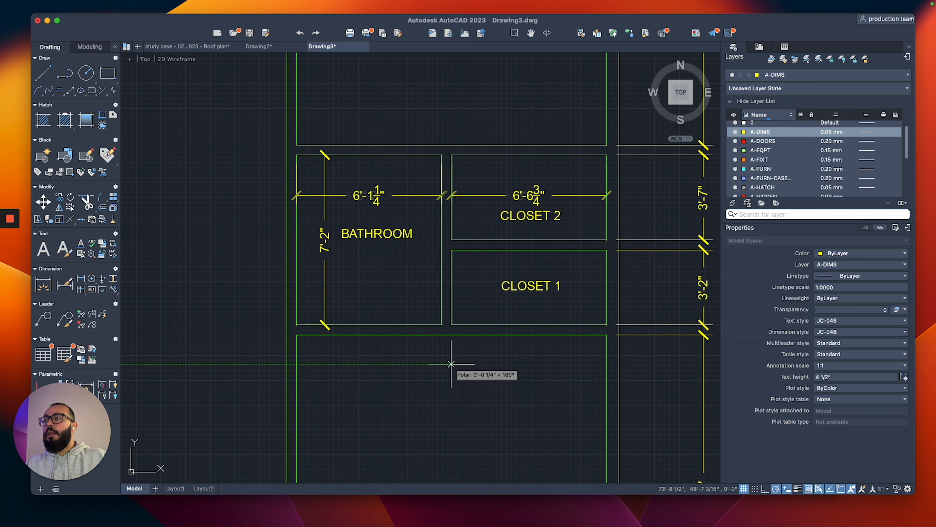
click(447, 362)
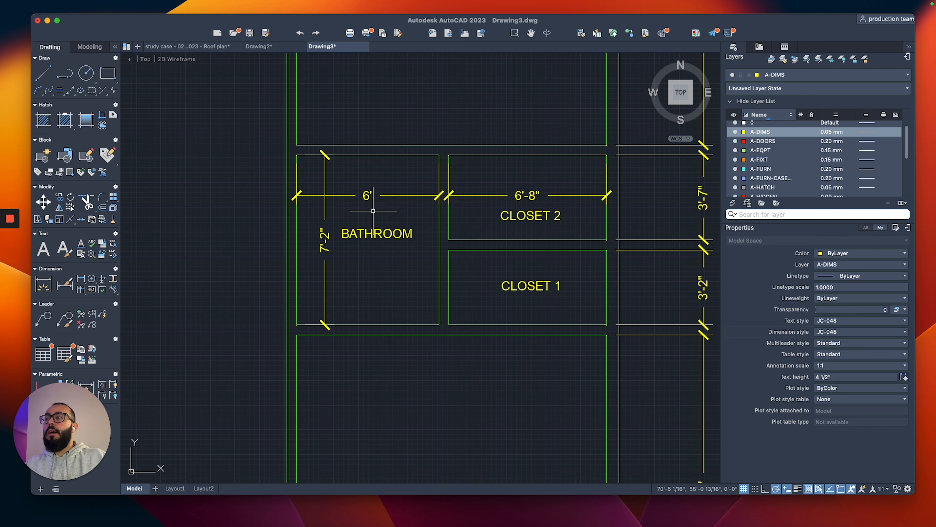
Start the Stretch command and examine the corner vertices of the walls between the Bathroom, Closet 1 and Closet 2.
scroll(373, 210, down, 3)
scroll(415, 240, up, 3)
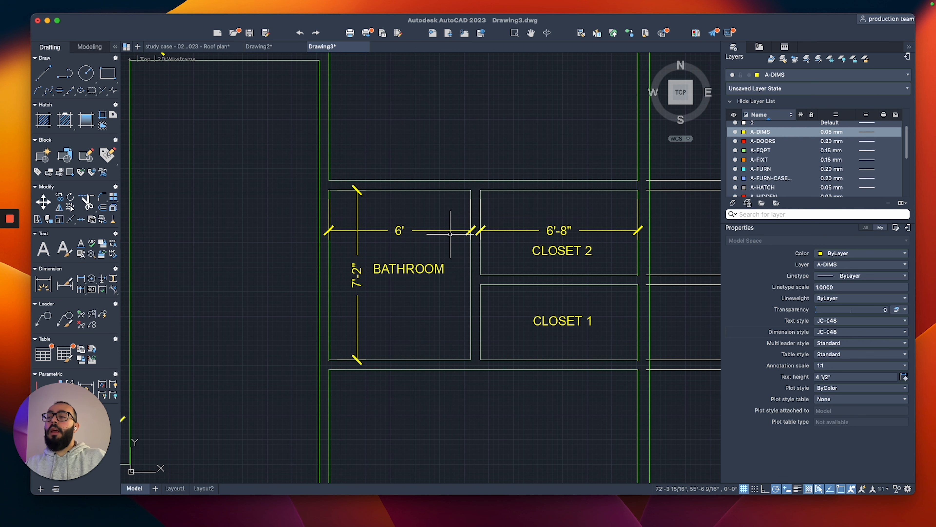
middle_drag(450, 234, 427, 246)
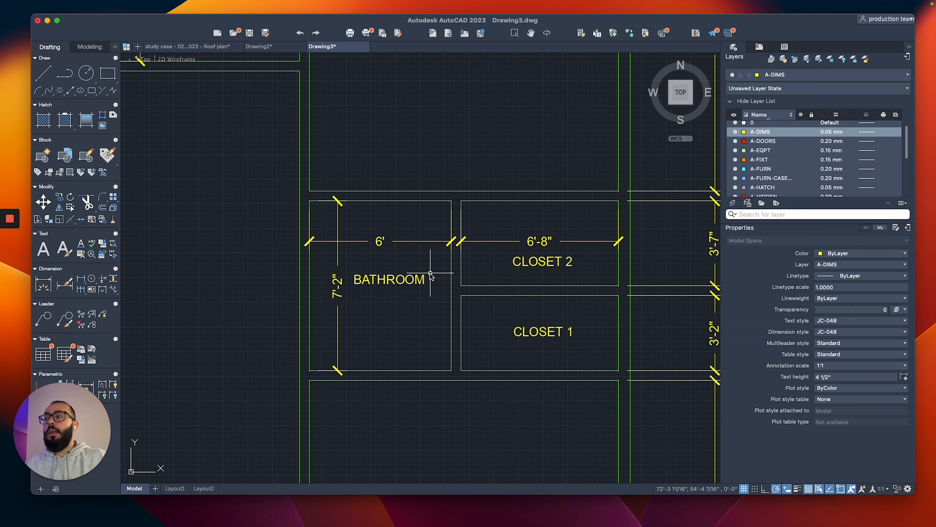
text(s)
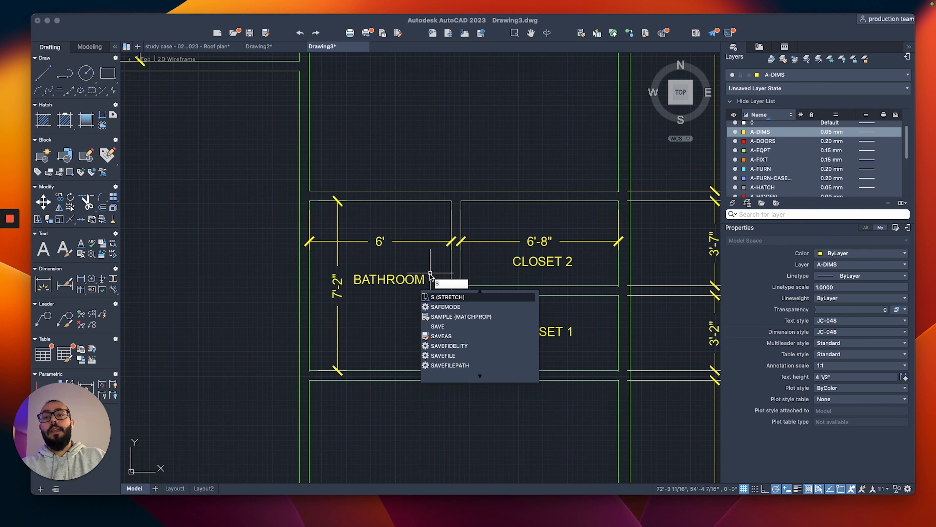
key(Return)
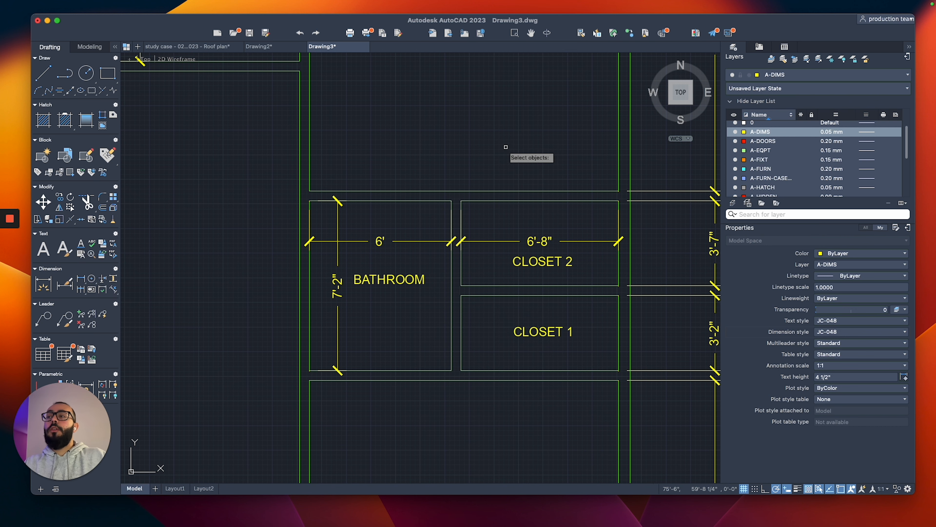
scroll(459, 201, up, 5)
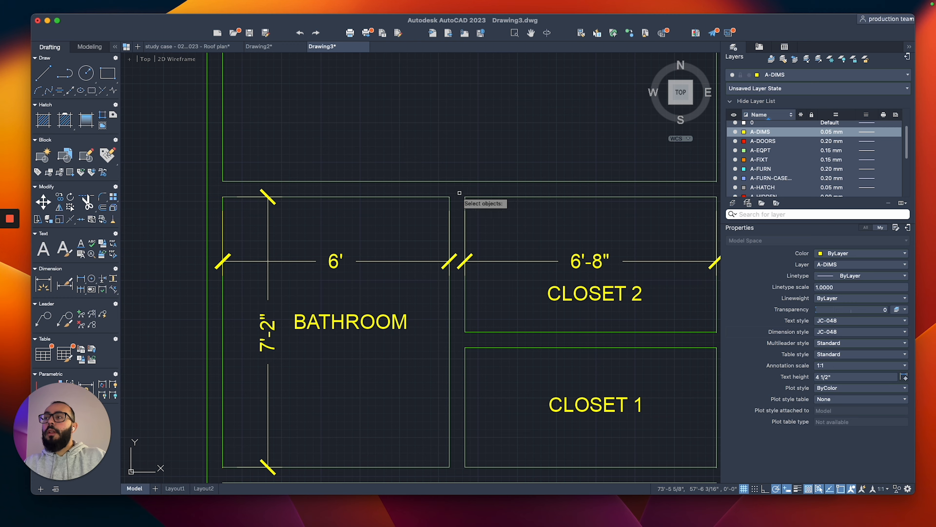
scroll(430, 213, down, 5)
scroll(440, 328, up, 4)
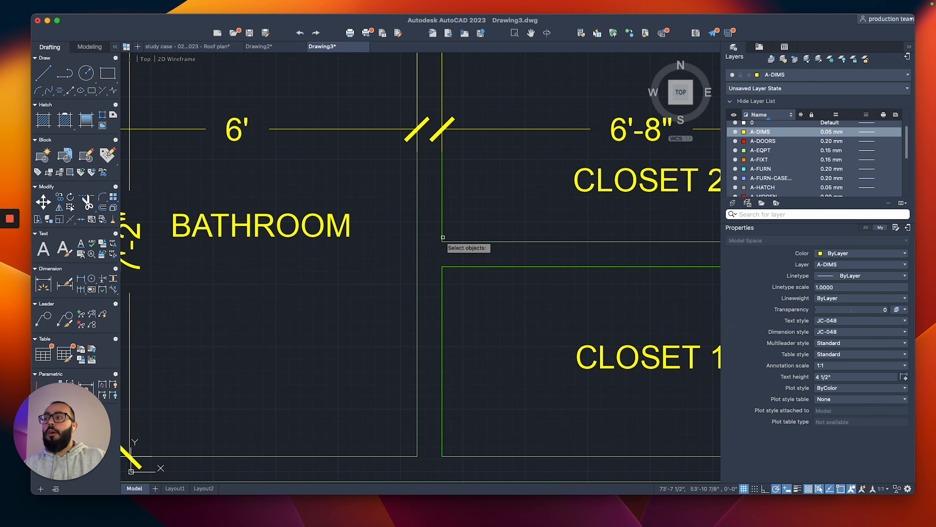
scroll(437, 258, up, 2)
scroll(440, 281, down, 3)
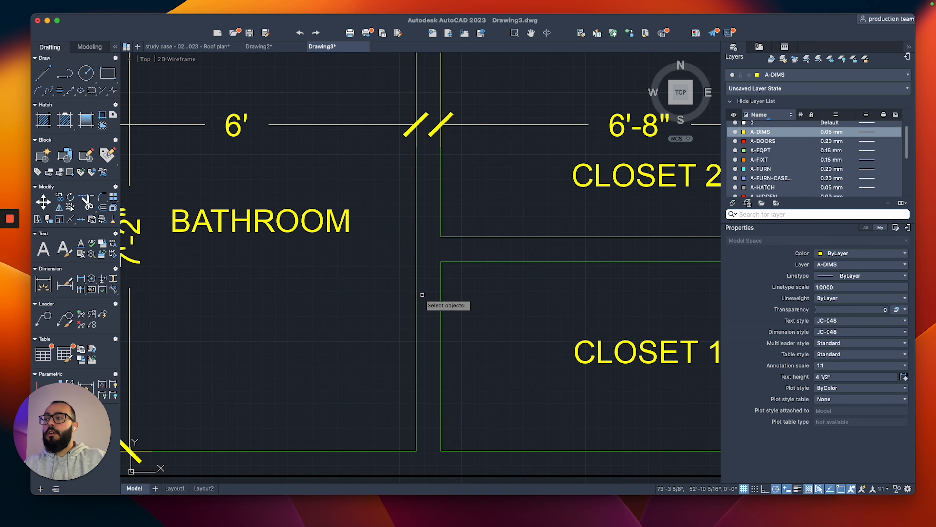
scroll(413, 365, up, 1)
scroll(412, 369, up, 4)
scroll(424, 410, down, 1)
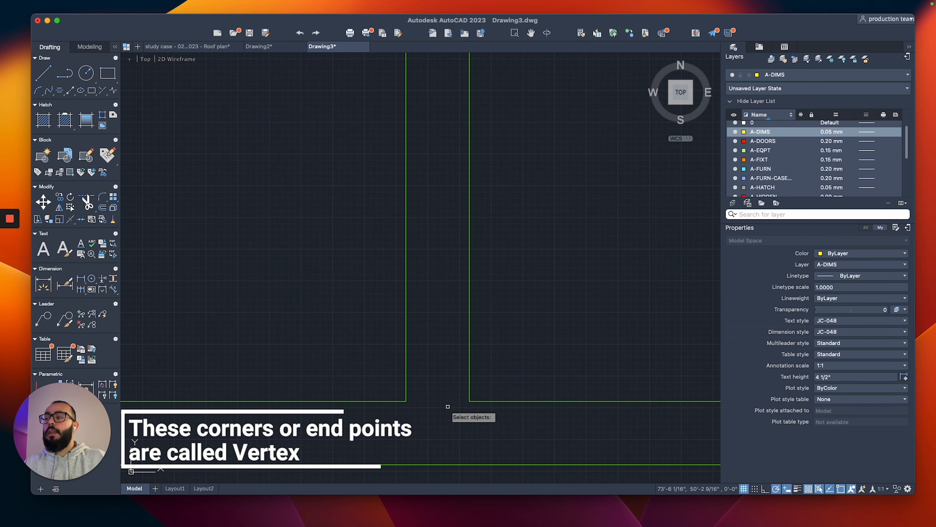
scroll(476, 397, down, 4)
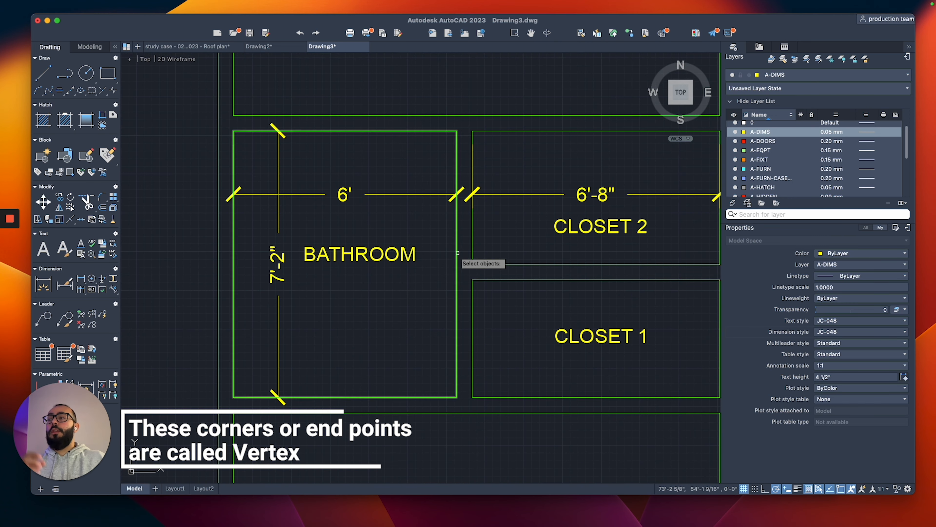
scroll(447, 183, down, 2)
scroll(459, 238, up, 2)
middle_drag(457, 184, 455, 178)
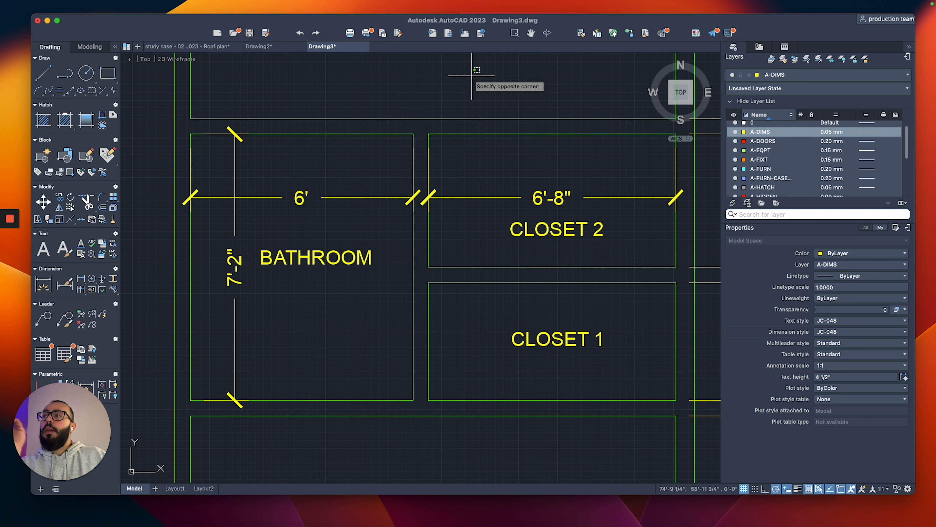
Stretch the Bathroom–closet partition 5" toward the Bathroom, using the Bathroom's southeast corner as the base point.
click(472, 76)
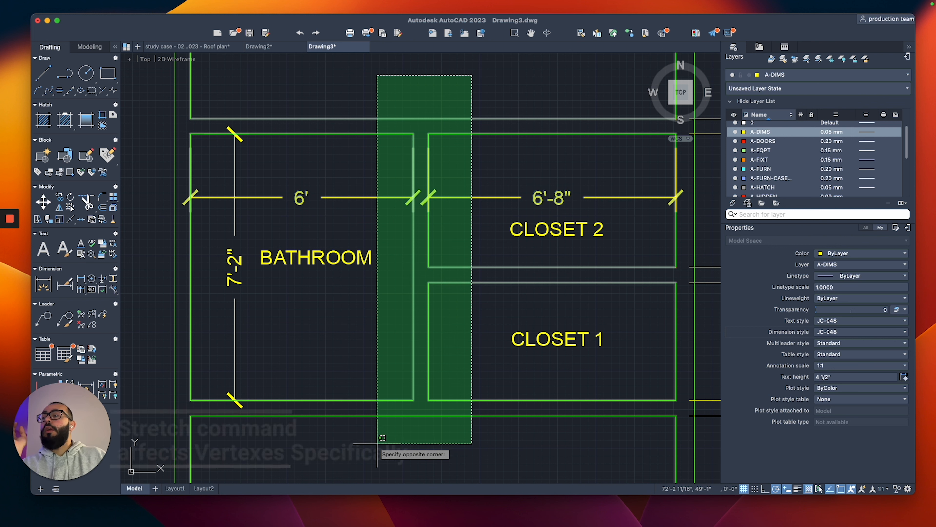
click(375, 445)
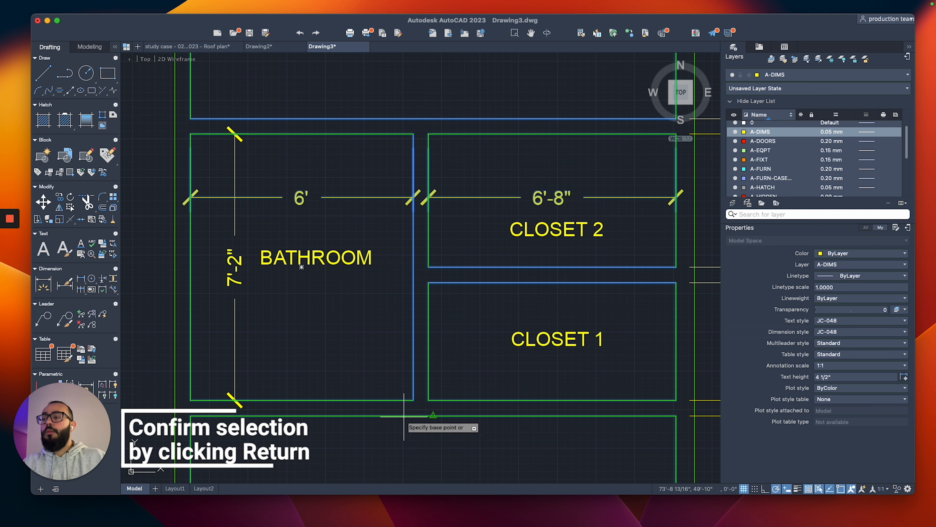
click(414, 399)
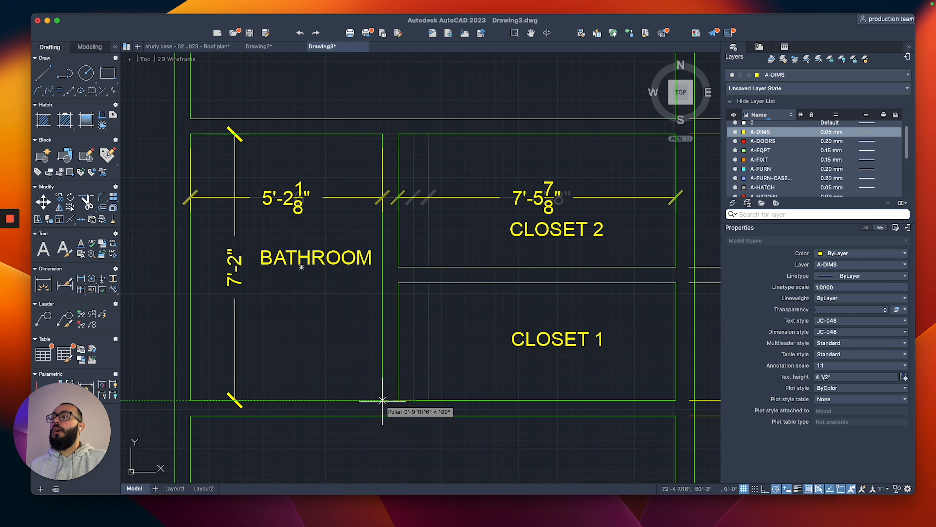
text(5)
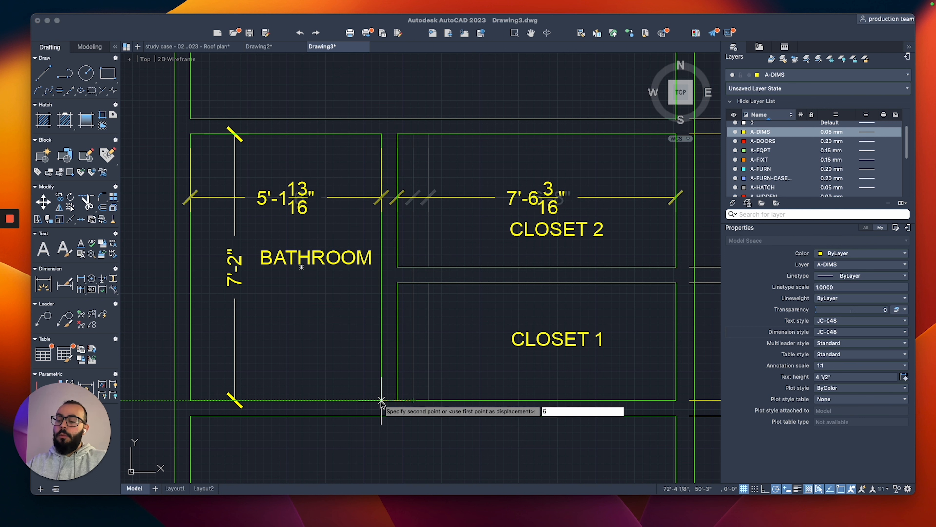
key(Return)
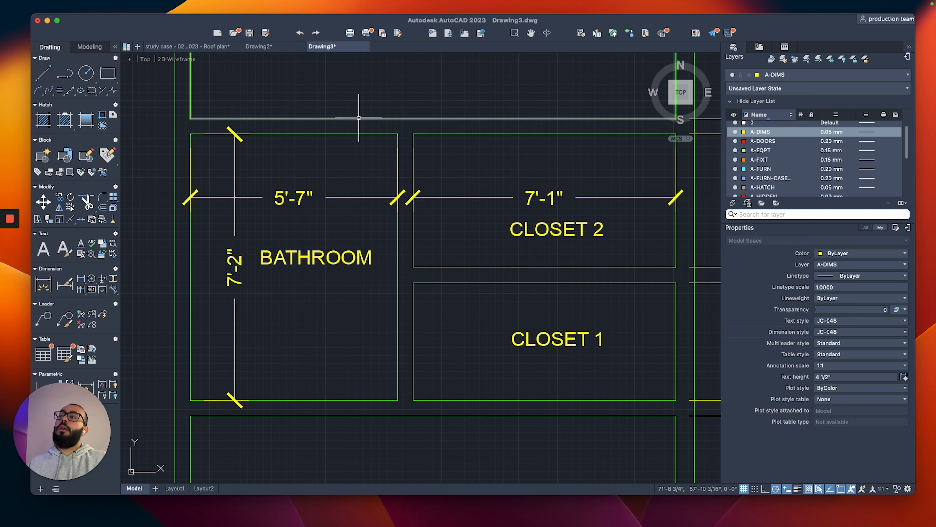
Stretch the Bathroom–closet partition back 5" toward the closets, together with its width dimensions.
text(s)
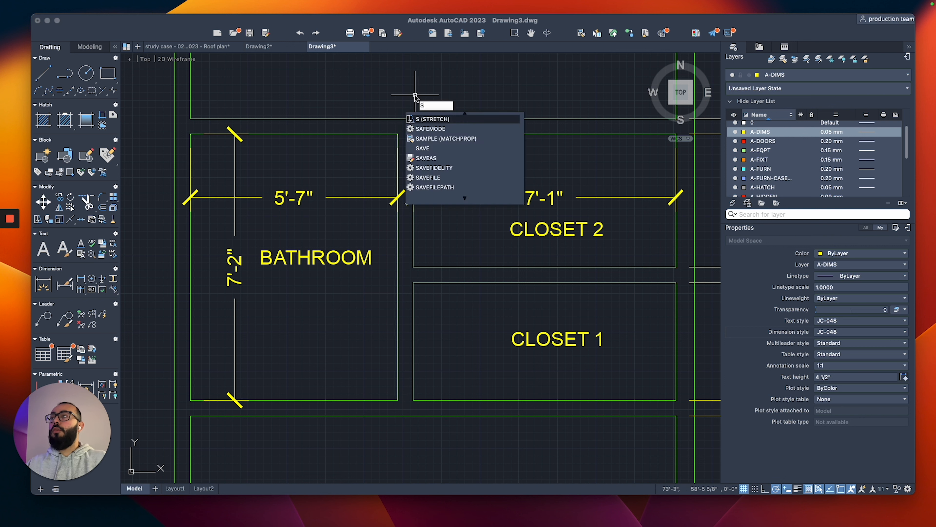
key(Return)
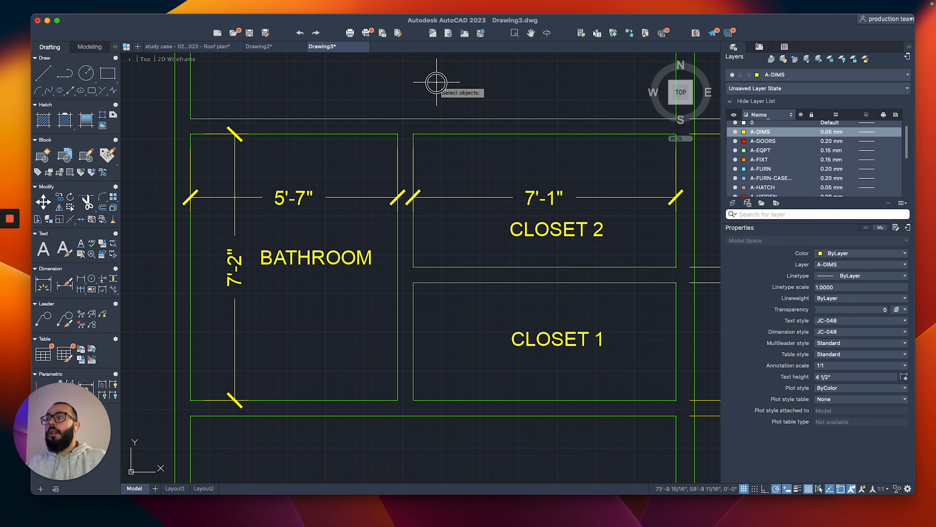
click(436, 83)
click(369, 418)
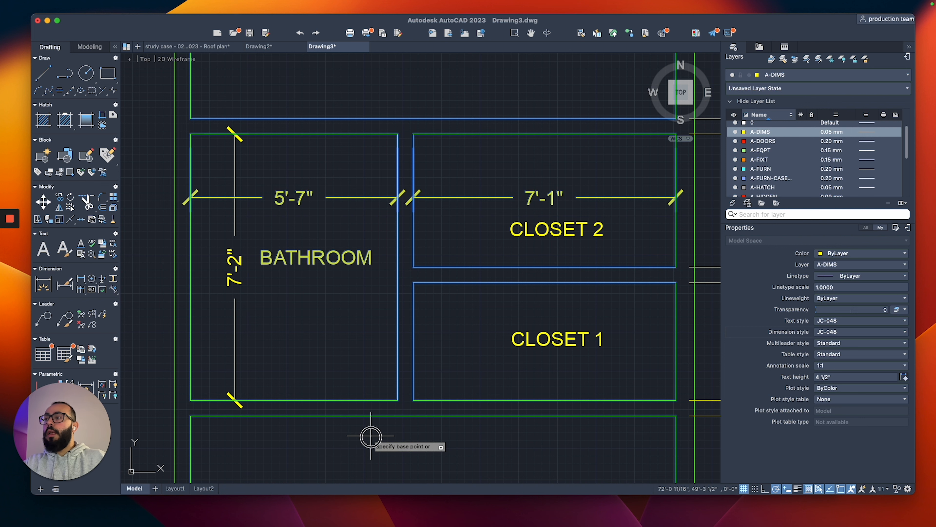
click(371, 435)
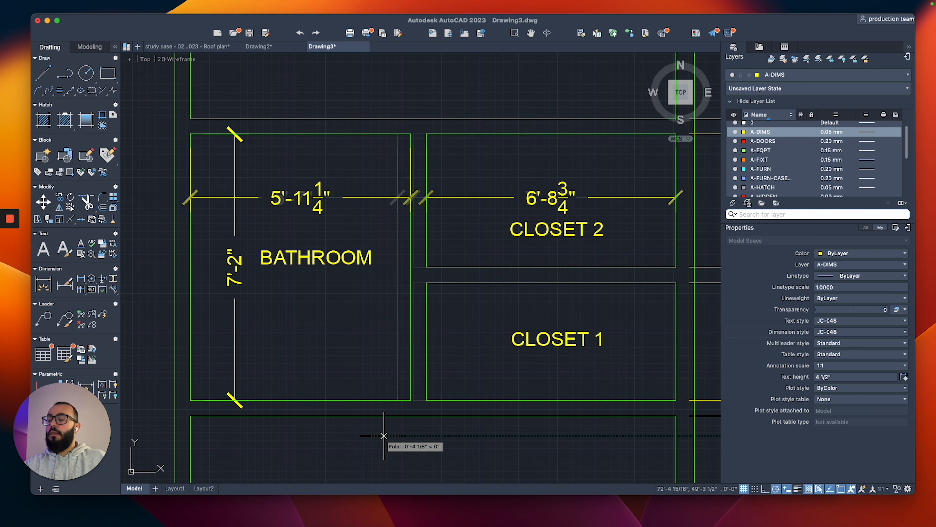
text(5)
key(Return)
scroll(370, 320, down, 5)
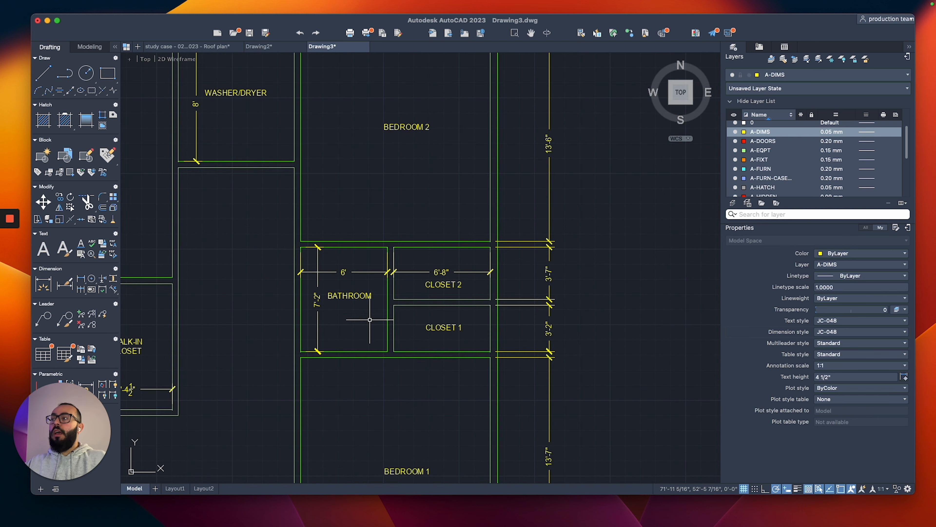
scroll(341, 313, up, 3)
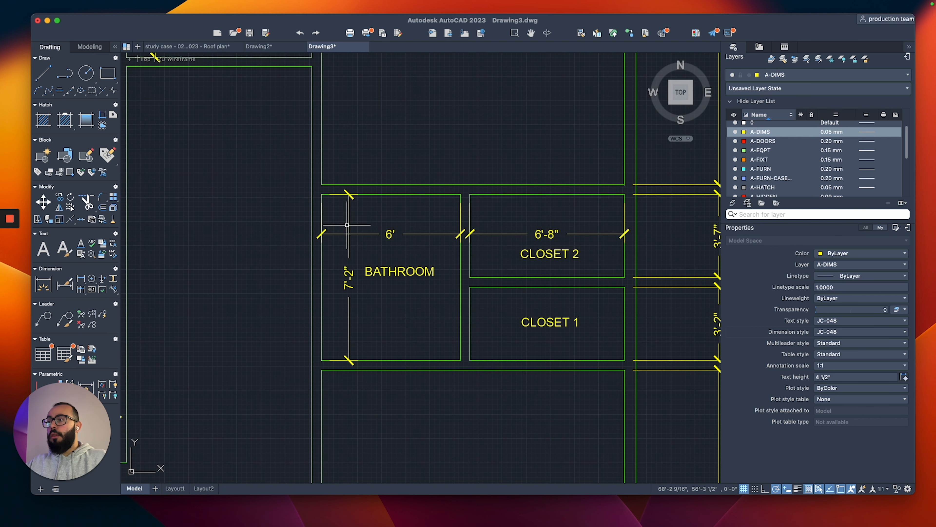
scroll(331, 193, up, 2)
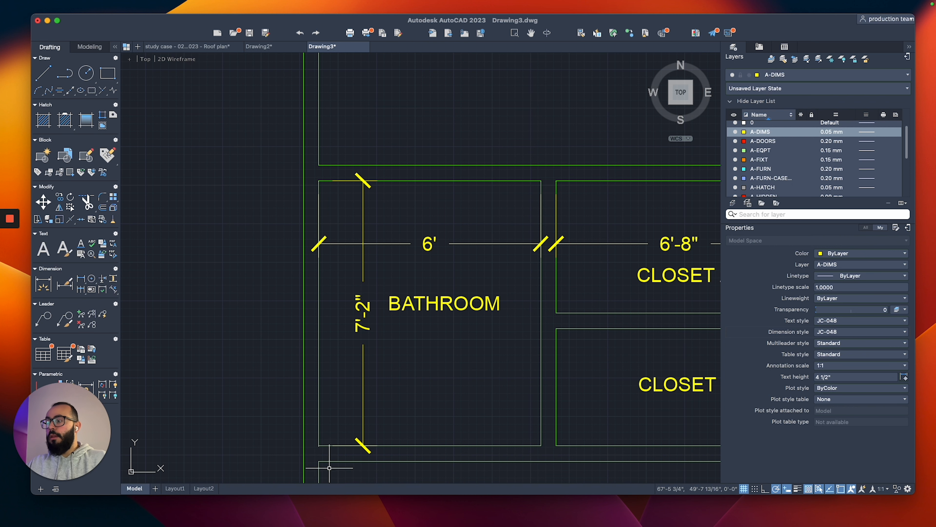
scroll(295, 153, down, 2)
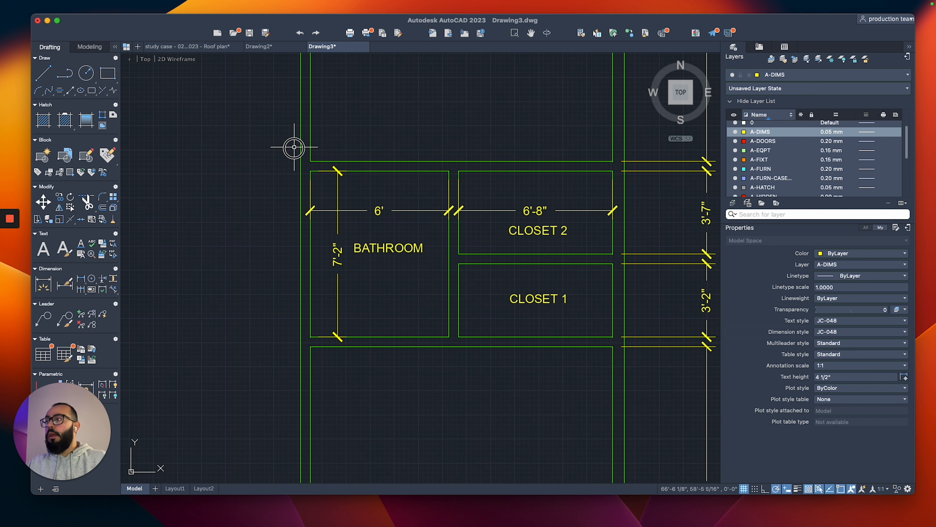
Try to stretch the Bathroom's west wall toward the Walk-in Closet with a crossing window over its full height.
click(294, 147)
click(307, 356)
scroll(278, 252, up, 2)
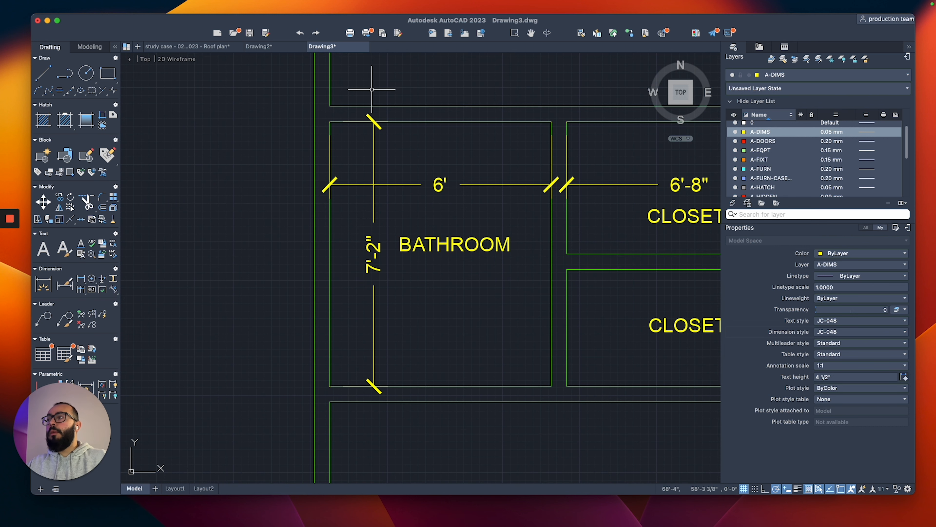
click(359, 86)
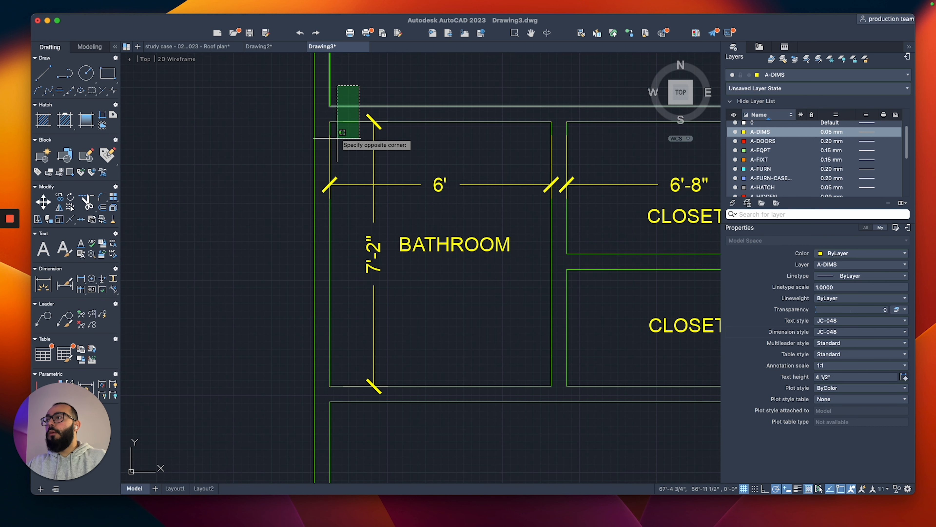
click(283, 412)
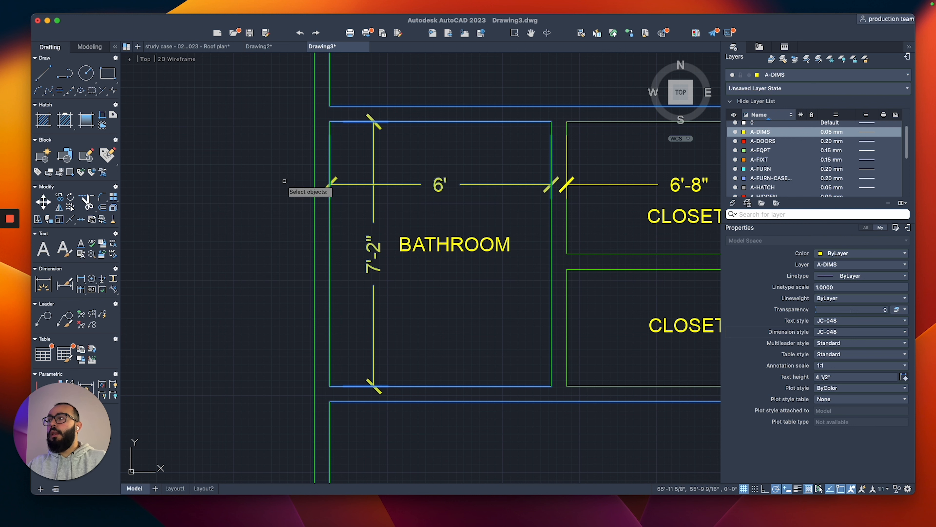
key(Return)
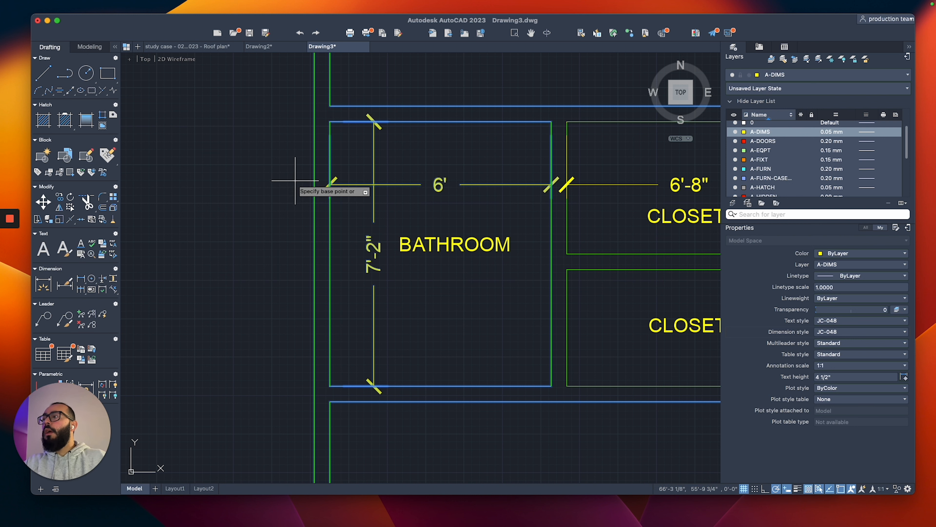
click(295, 181)
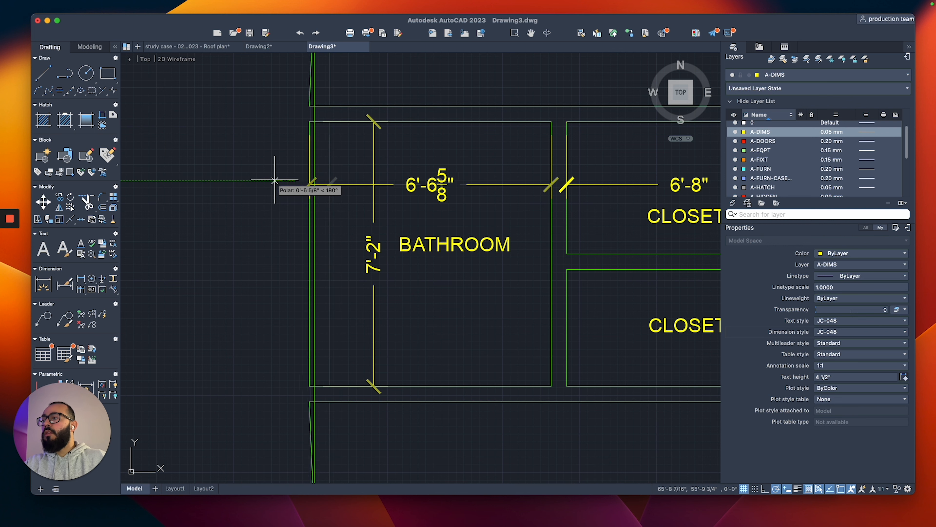
scroll(236, 181, down, 2)
scroll(244, 181, down, 3)
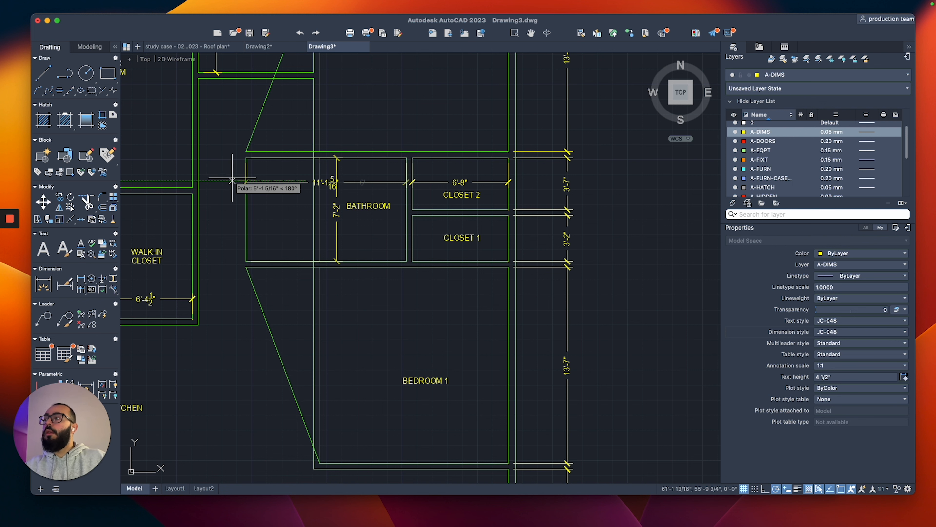
key(Escape)
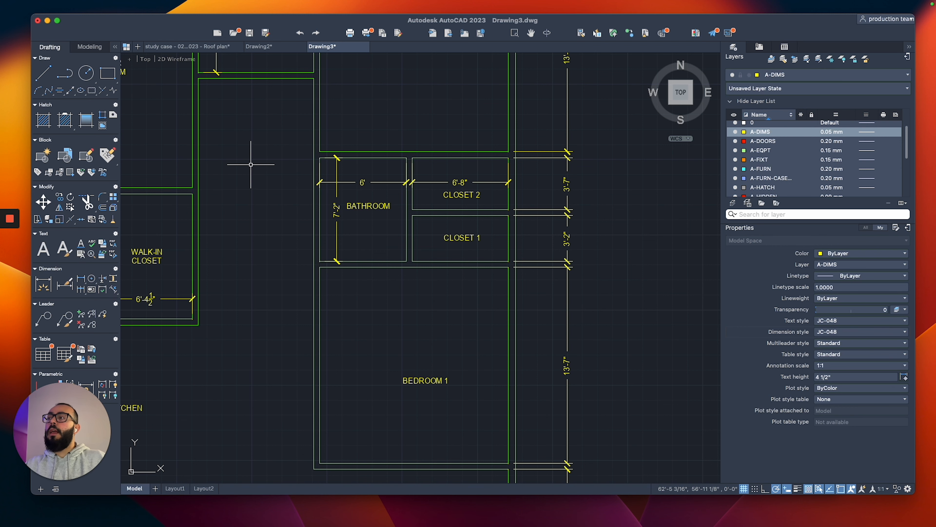
Move the two south corner vertices of the Washer/Dryer room's wall polyline inward, one at a time.
mouse_move(251, 165)
middle_down()
mouse_move(266, 247)
mouse_move(384, 267)
middle_up()
scroll(406, 240, up, 5)
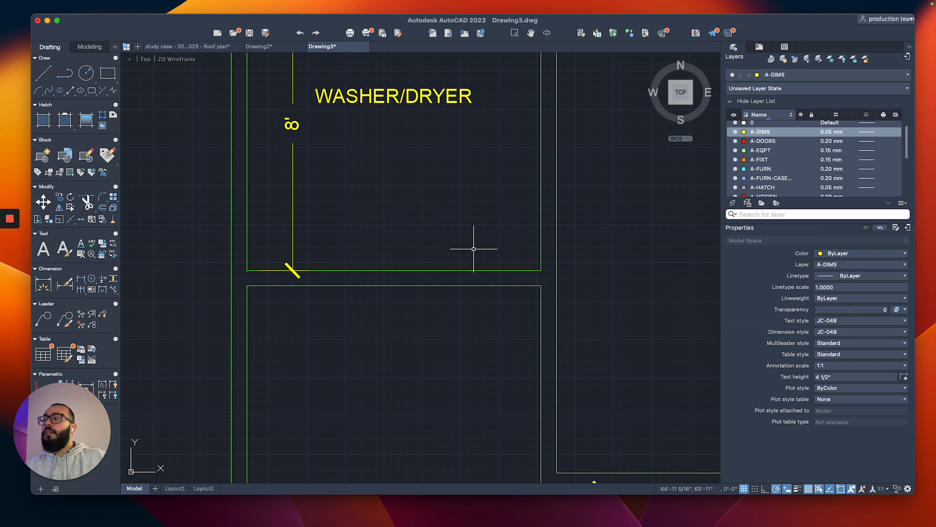
click(482, 269)
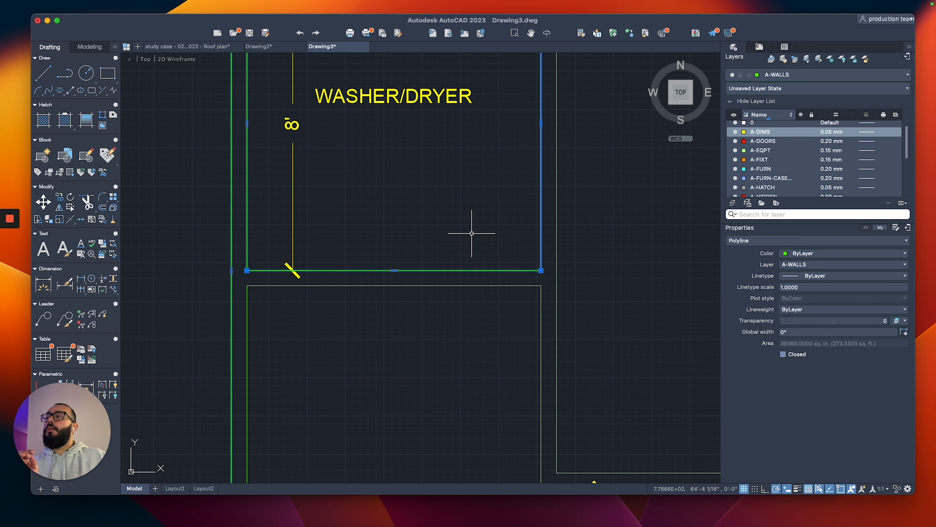
key(Escape)
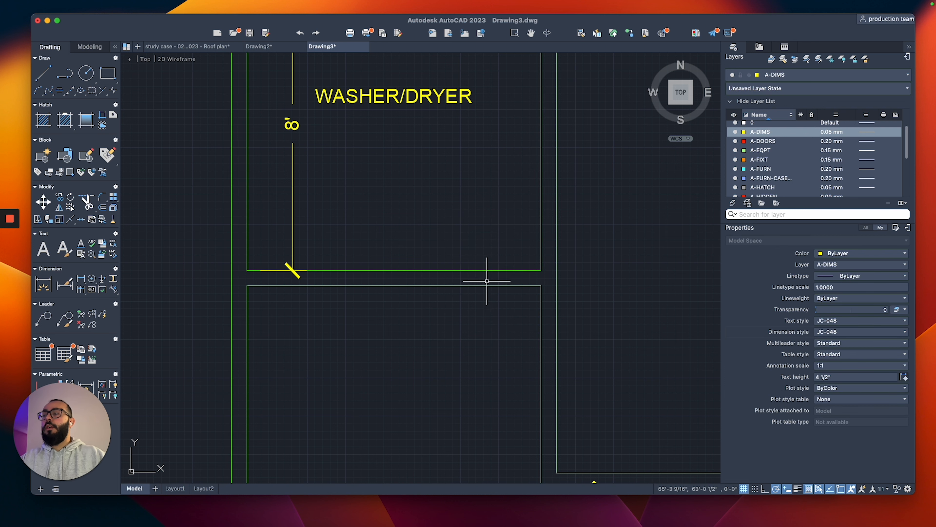
click(472, 270)
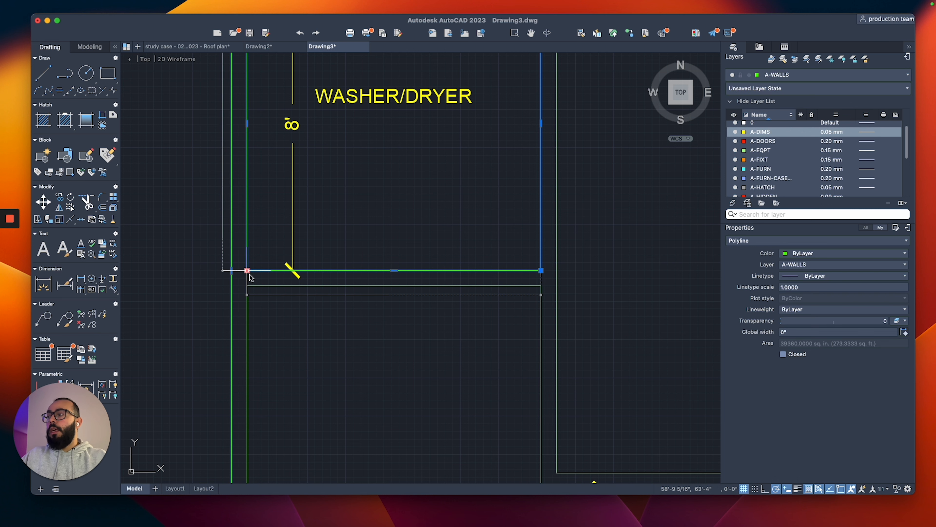
scroll(523, 276, up, 3)
key(Escape)
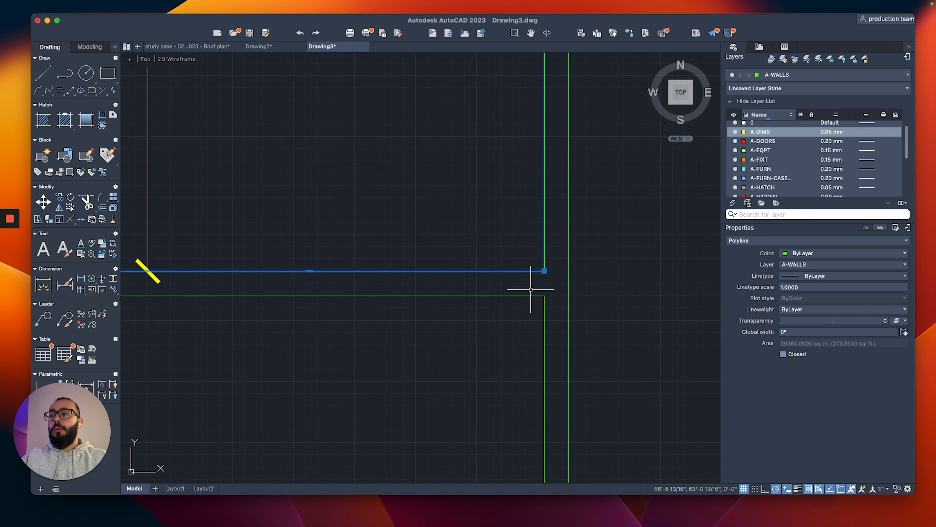
scroll(524, 273, up, 2)
click(557, 276)
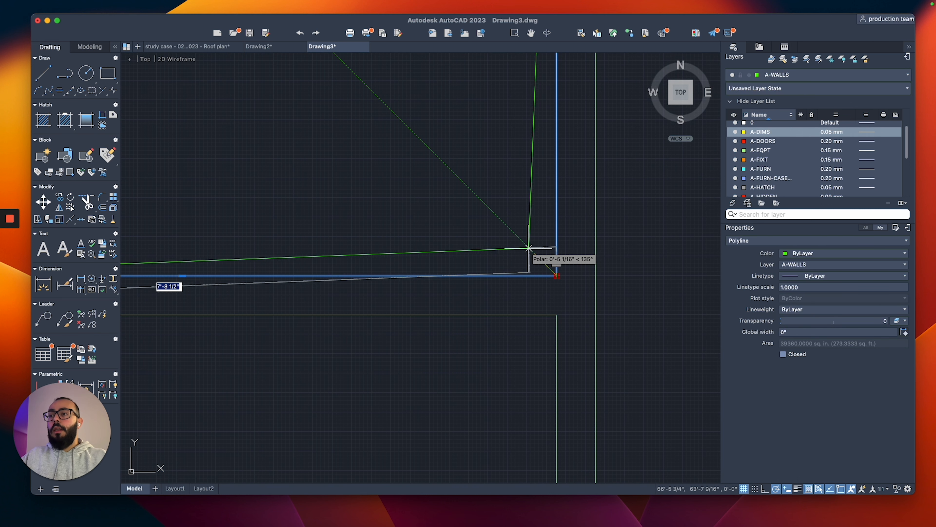
click(464, 215)
mouse_move(422, 217)
middle_down()
mouse_move(432, 233)
mouse_move(597, 260)
middle_up()
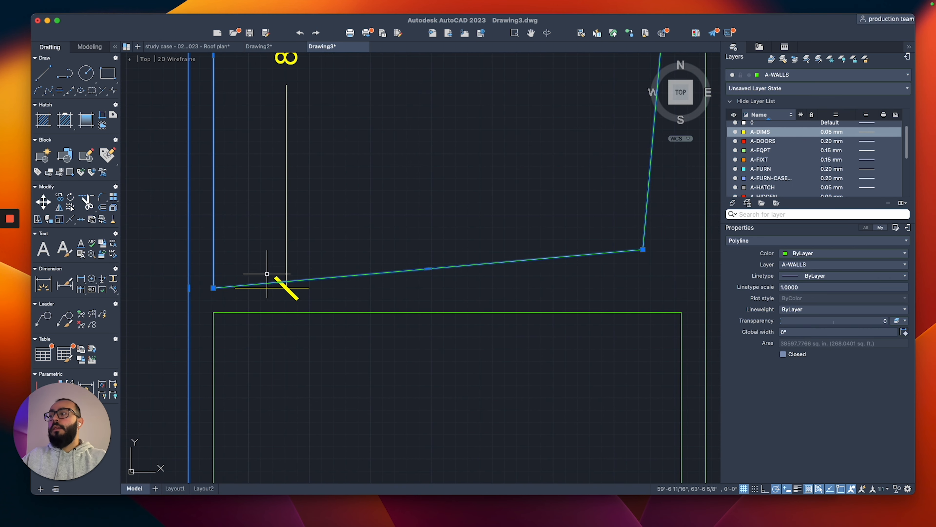
click(214, 287)
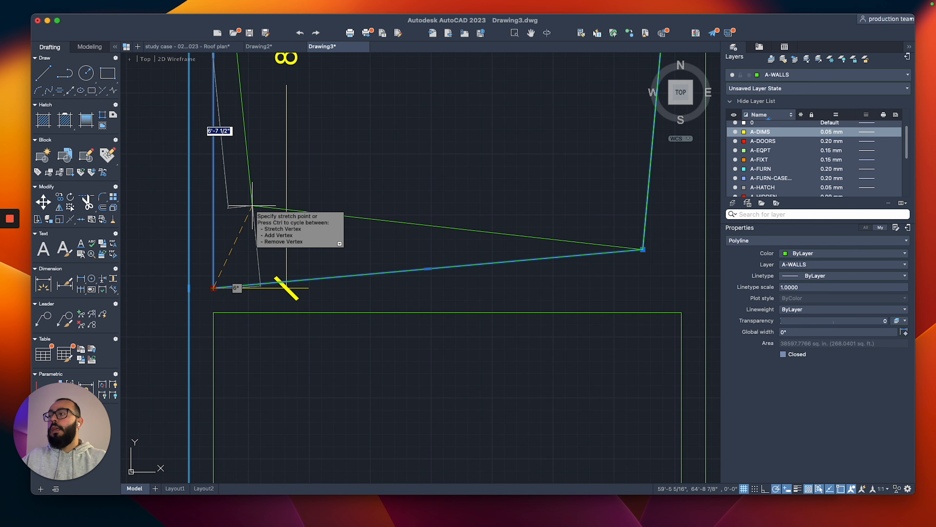
click(253, 205)
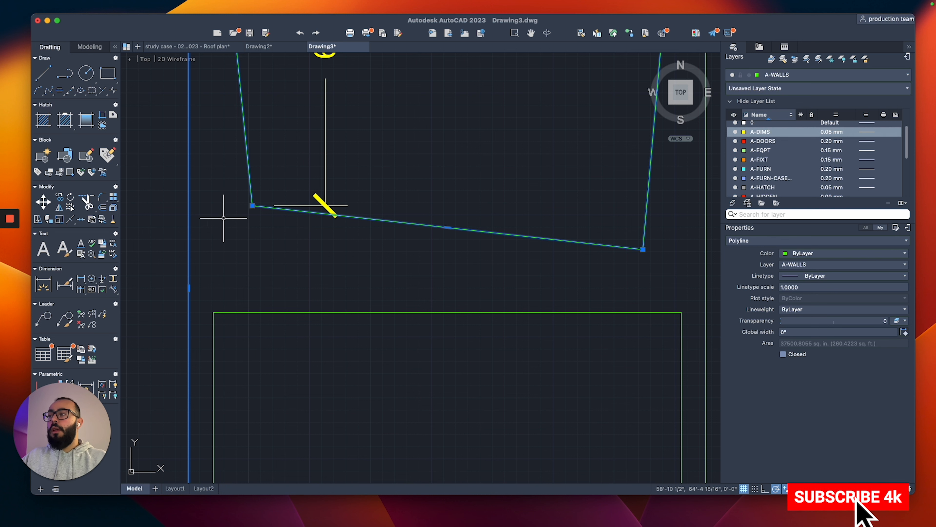
Undo the vertex moves on the Washer/Dryer room's wall polyline.
key(super+z)
key(super+z)
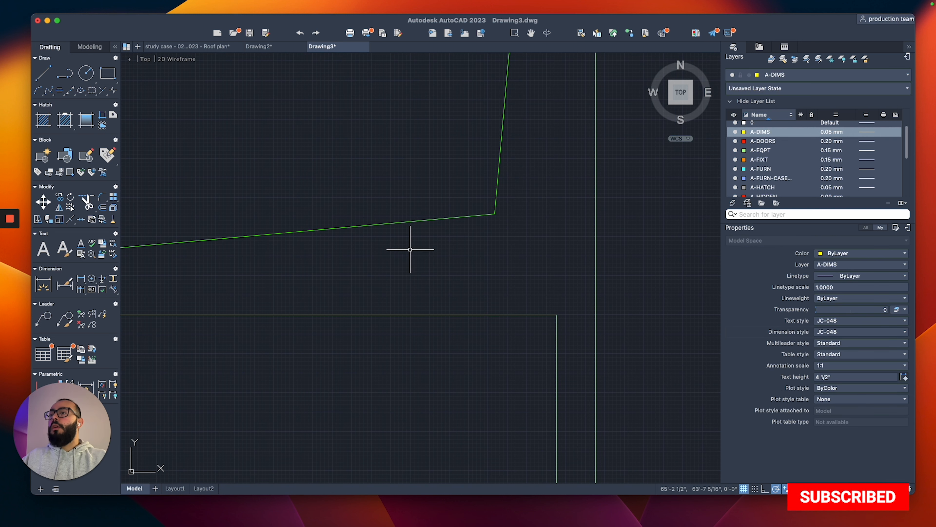
key(super+z)
Try to stretch only the Washer/Dryer room's southeast corner westward with a small crossing window around that vertex.
scroll(410, 249, down, 4)
middle_drag(411, 250, 596, 291)
scroll(652, 297, up, 4)
text(S)
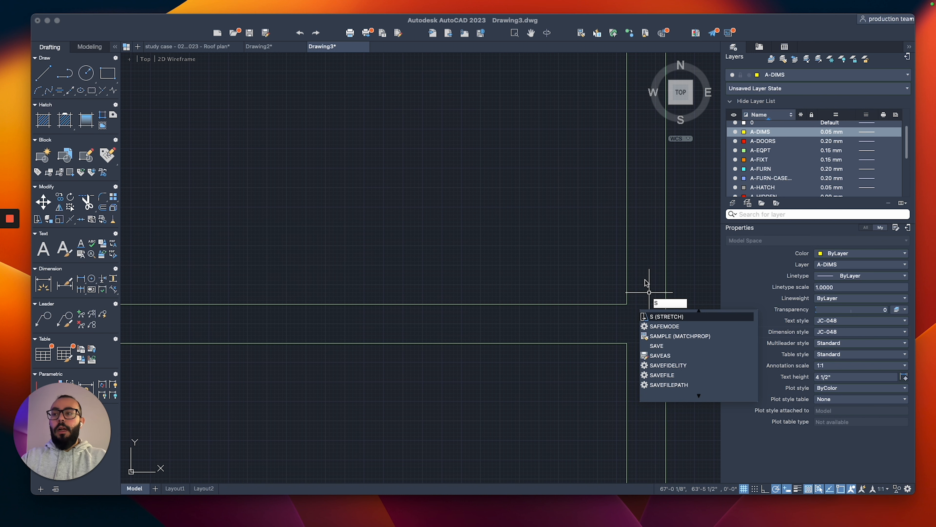
key(Return)
click(645, 291)
click(608, 318)
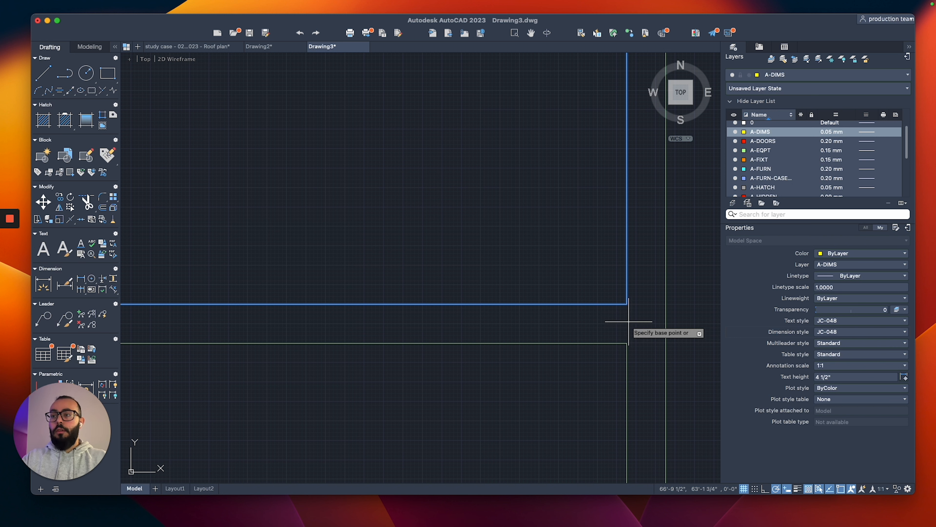
click(628, 321)
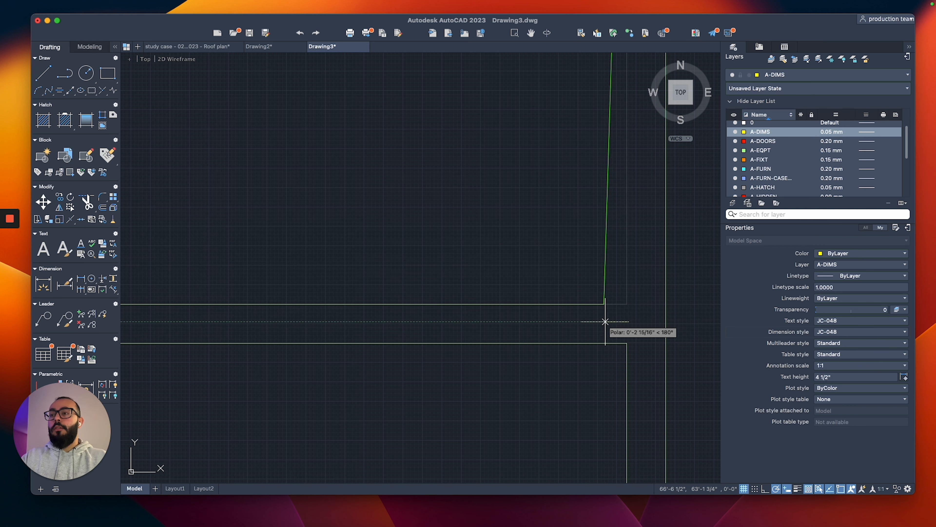
key(Escape)
Examine the separate wall polylines meeting near the Washer/Dryer's southeast corner by selecting them in turn.
middle_drag(580, 331, 599, 301)
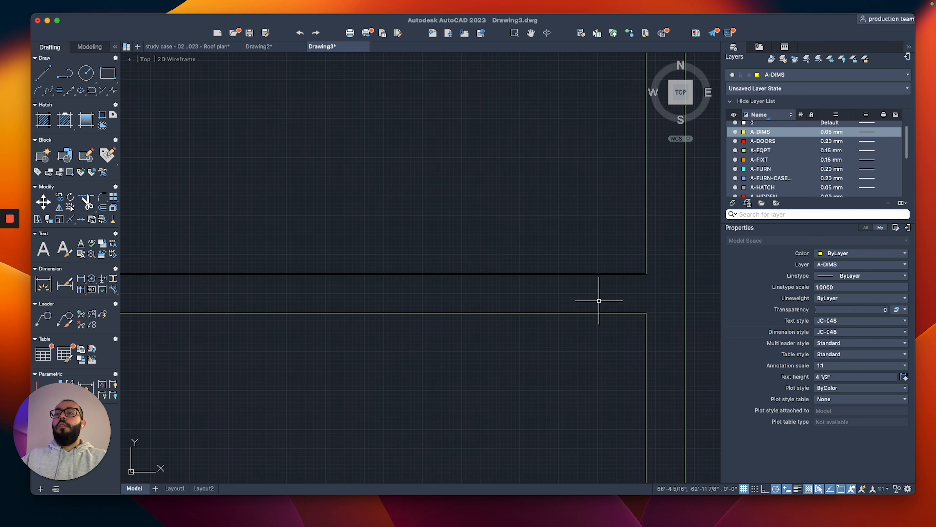
click(647, 325)
key(Escape)
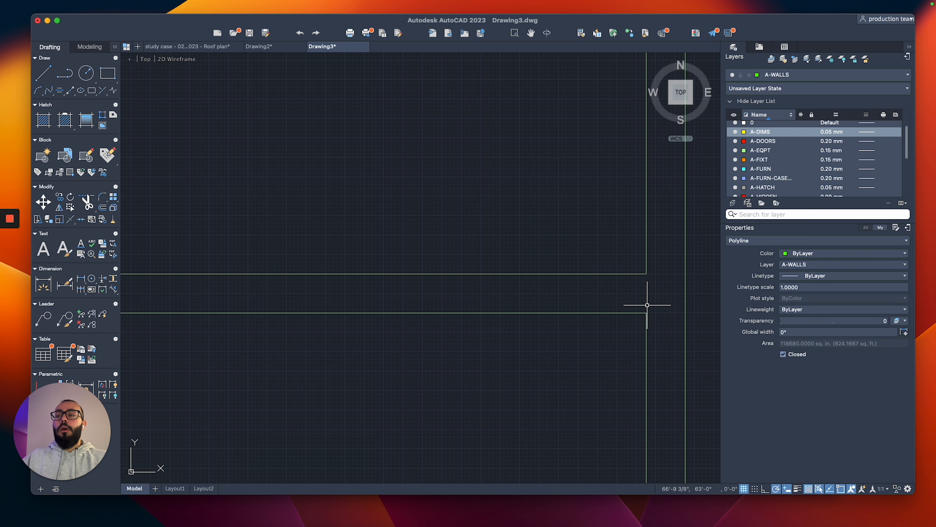
click(663, 255)
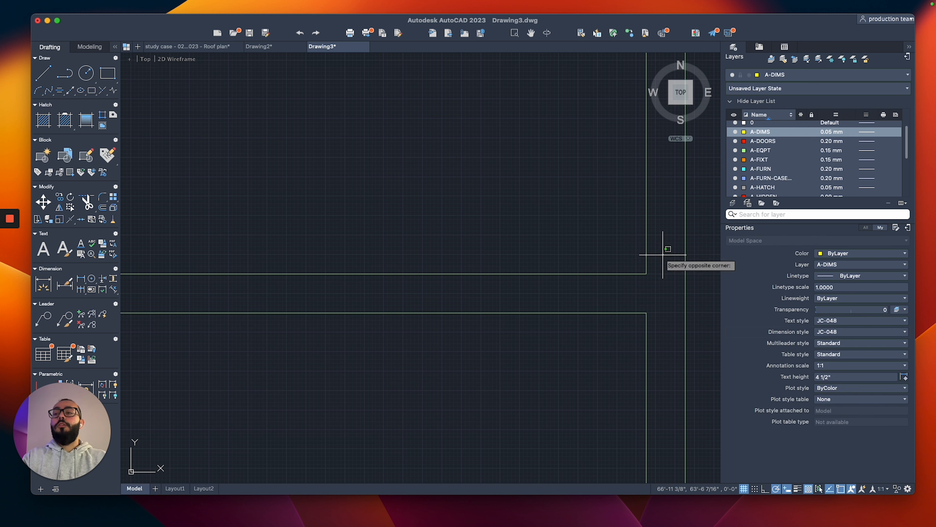
click(652, 259)
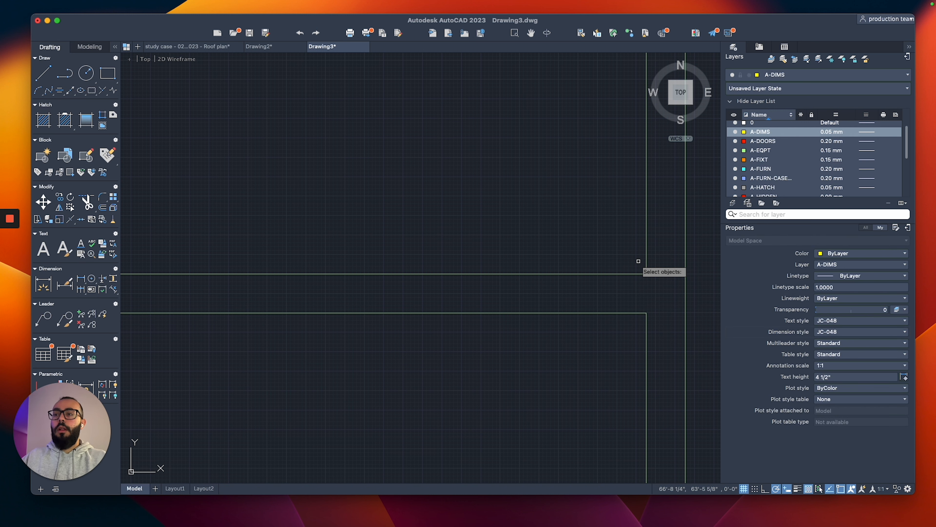
key(Escape)
click(662, 251)
click(641, 254)
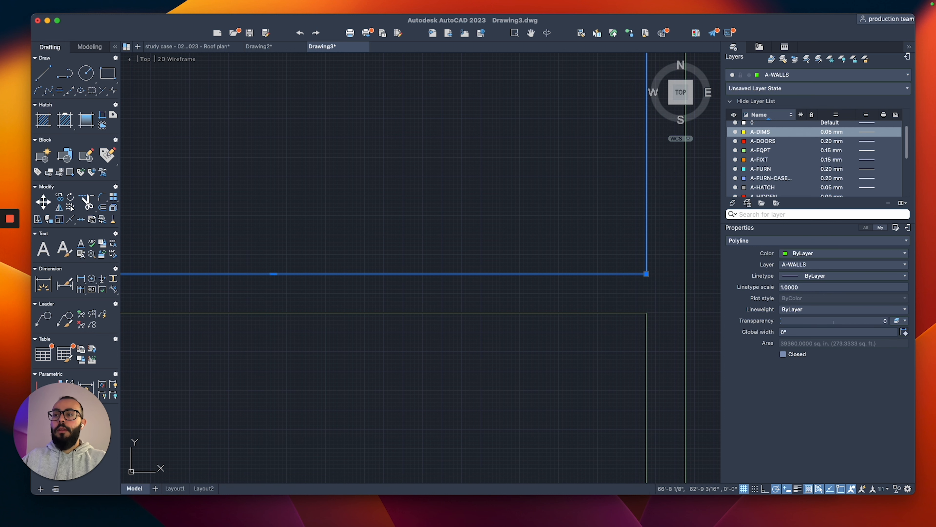
key(Escape)
click(641, 301)
click(616, 326)
key(Escape)
middle_drag(625, 297, 608, 291)
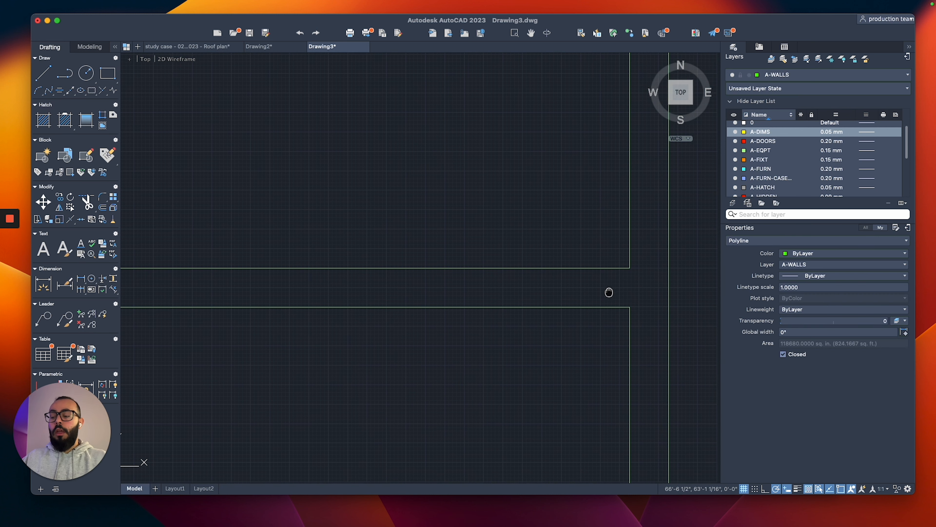
Try to stretch the Washer/Dryer's southeast corner and the hallway's adjacent corner westward together.
text(S)
key(Return)
click(658, 248)
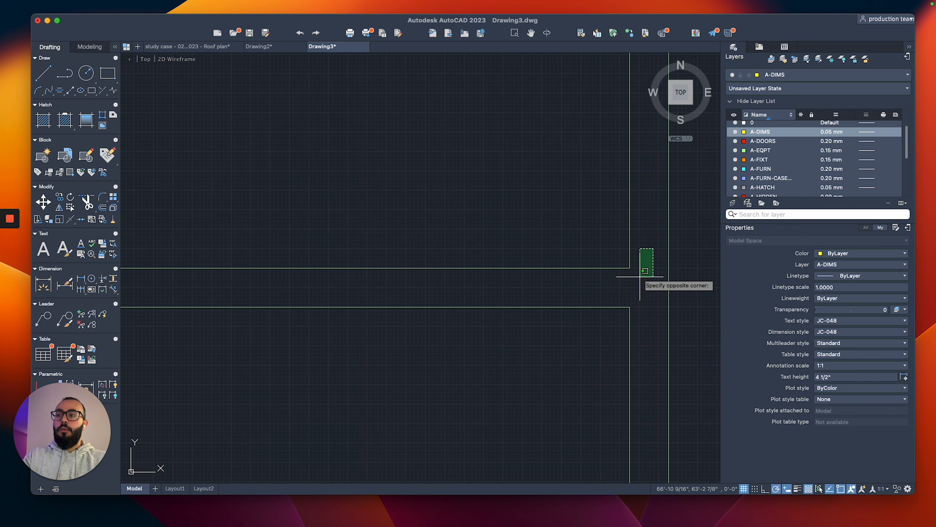
click(606, 324)
key(Return)
click(609, 325)
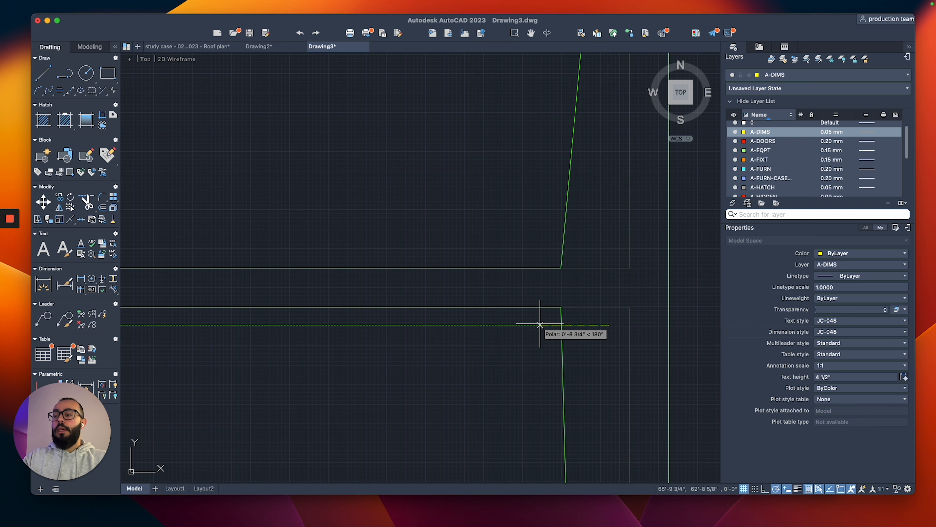
key(Escape)
Check Bedroom 2's west wall line, and try a westward stretch from the hallway corner with a crossing window over all three wall polylines.
click(668, 283)
middle_drag(669, 284, 661, 286)
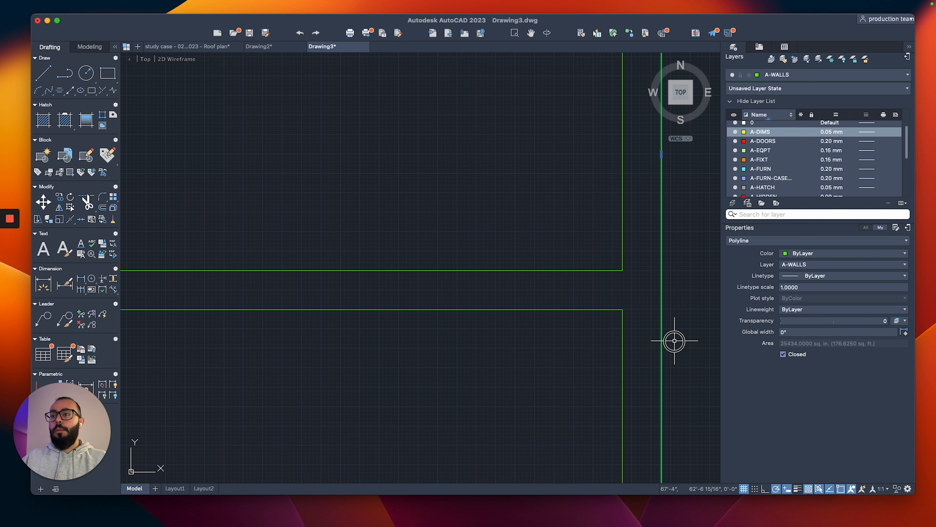
key(Escape)
key(Return)
click(689, 242)
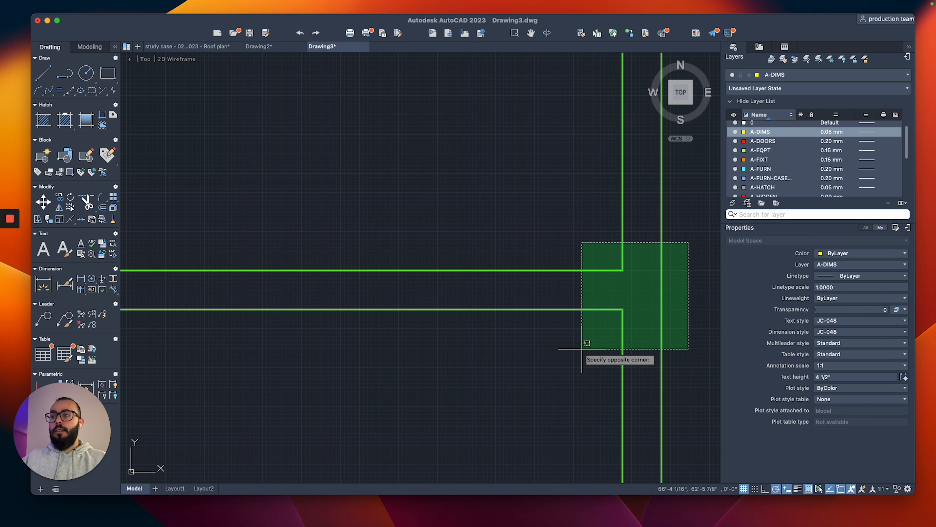
click(582, 348)
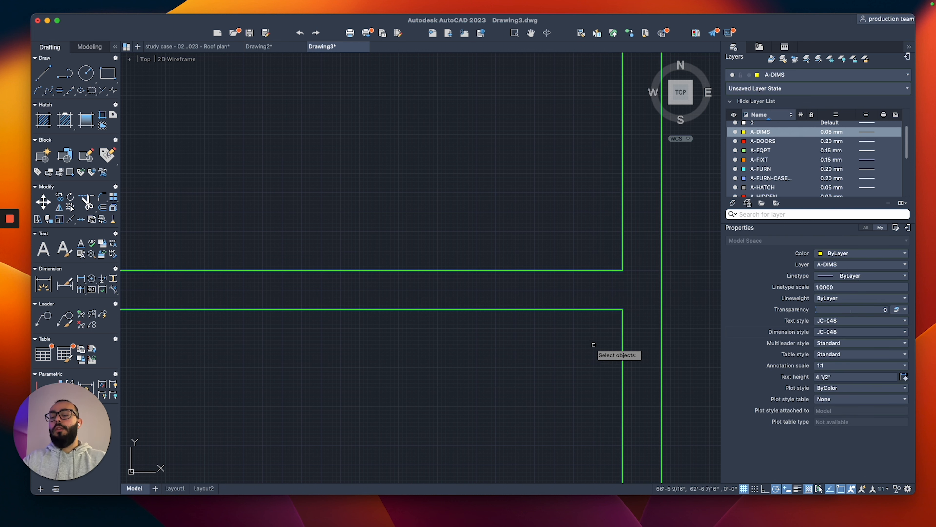
key(Return)
click(622, 310)
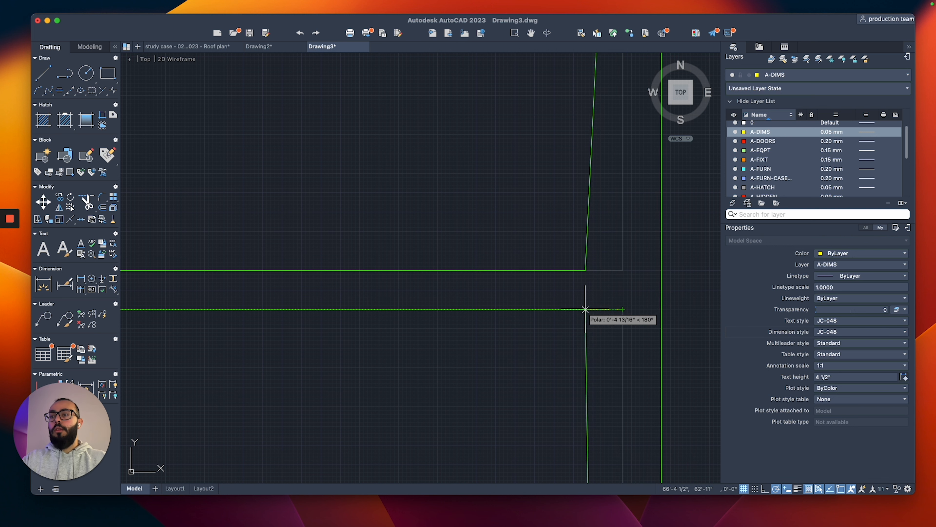
click(544, 309)
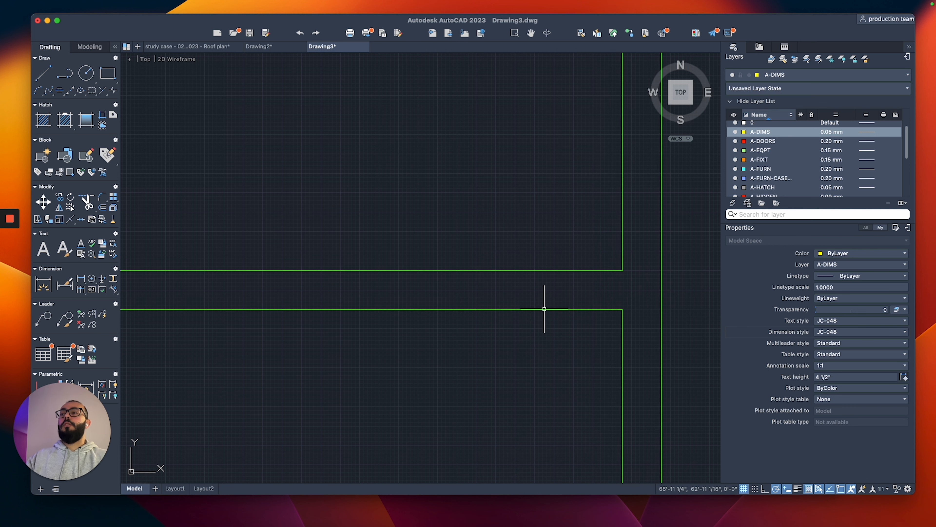
scroll(543, 309, down, 6)
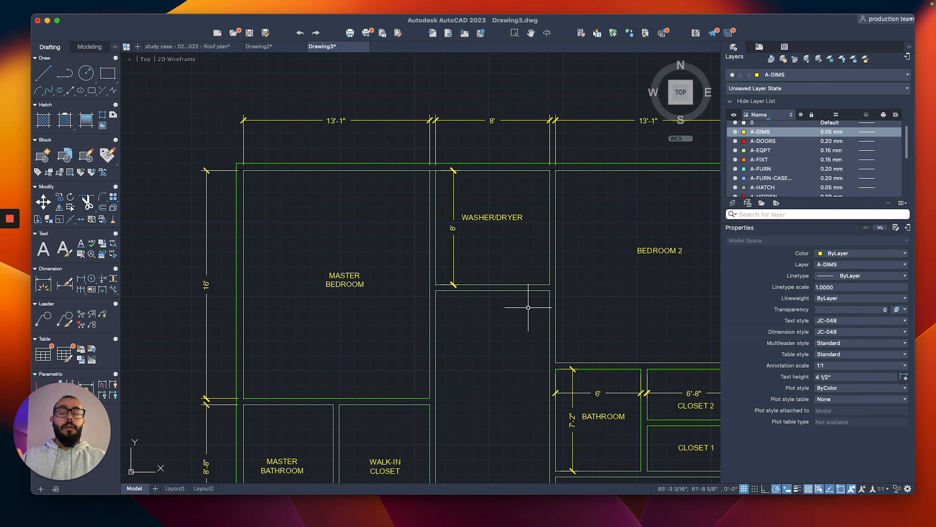
middle_drag(528, 307, 473, 274)
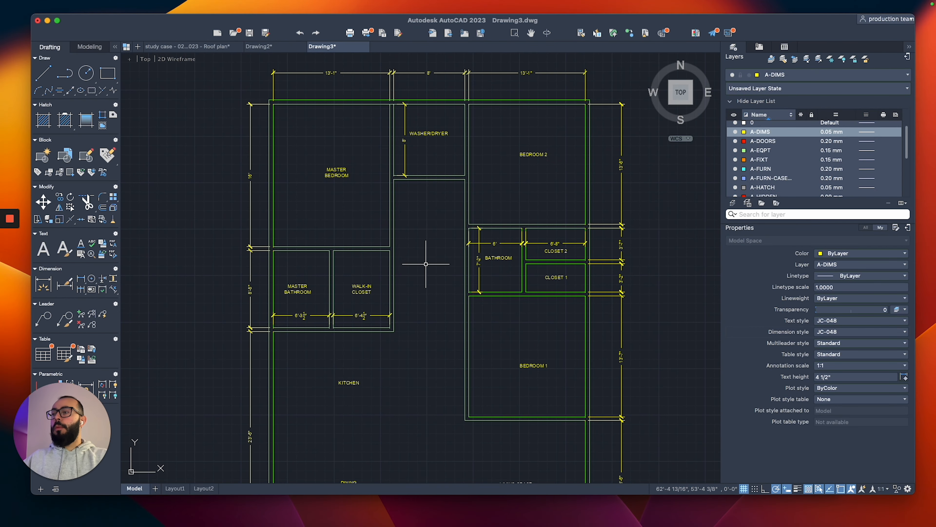
Stretch the wall between the Master Bathroom and Walk-in Closet 1/4" eastward with a crossing window over the wall and dimension ends.
scroll(445, 238, up, 2)
scroll(438, 242, down, 2)
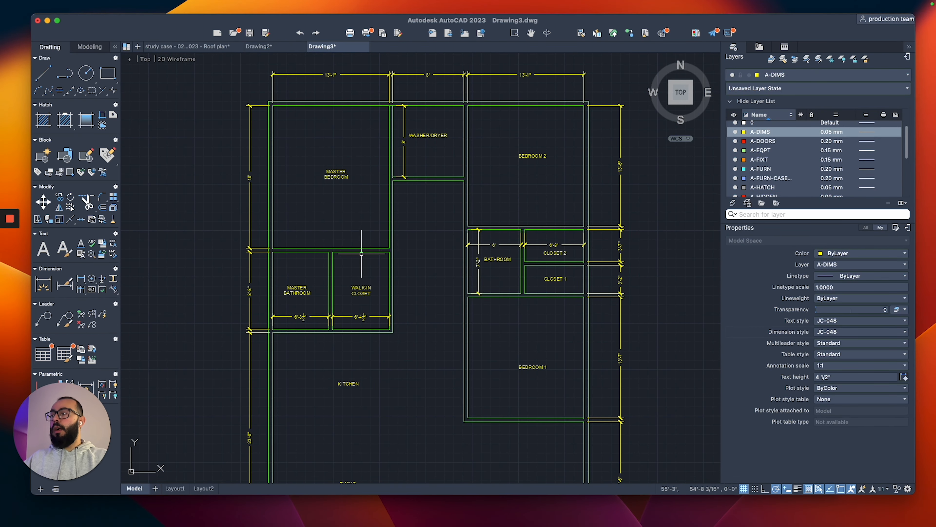
scroll(361, 254, up, 4)
text(s)
key(Return)
click(463, 112)
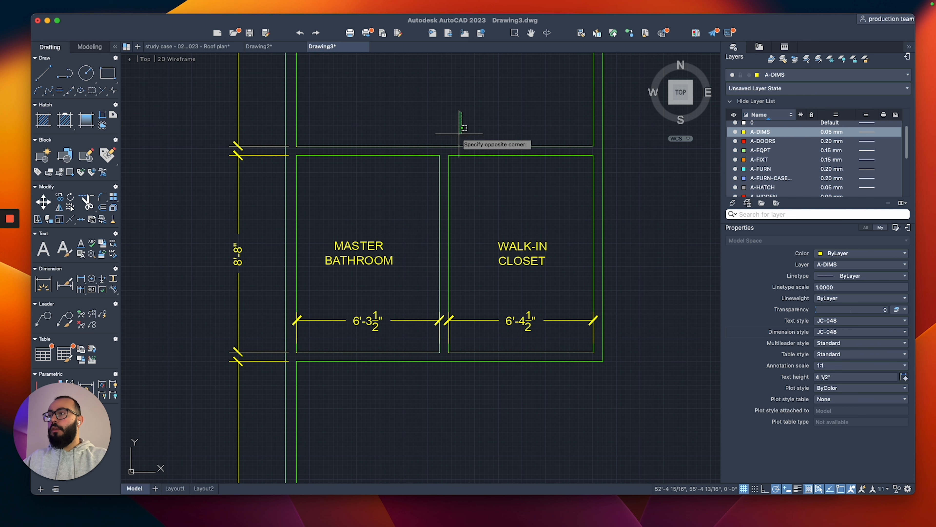
click(424, 389)
key(Return)
click(432, 391)
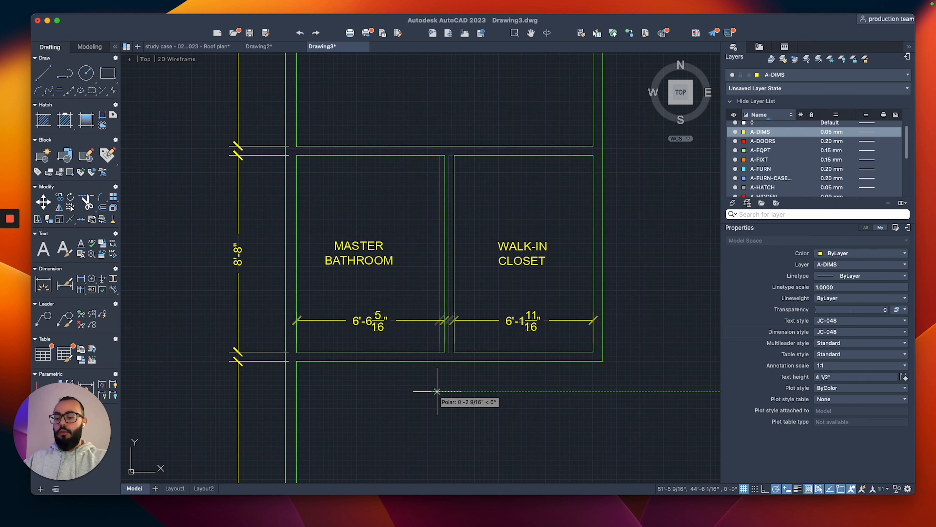
text(1/4)
key(Return)
middle_drag(390, 295, 378, 325)
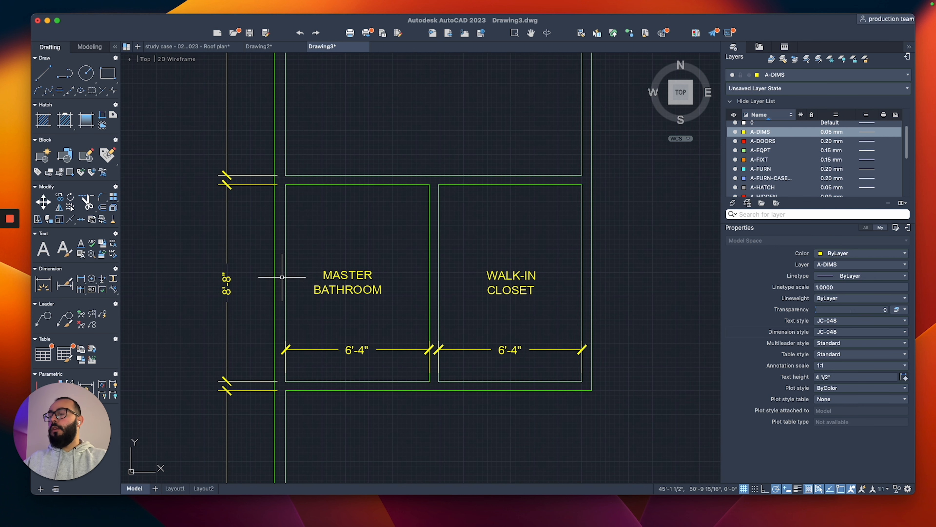
Review the room sizes and dimensions across the whole floor plan.
scroll(282, 277, down, 2)
middle_drag(296, 254, 280, 300)
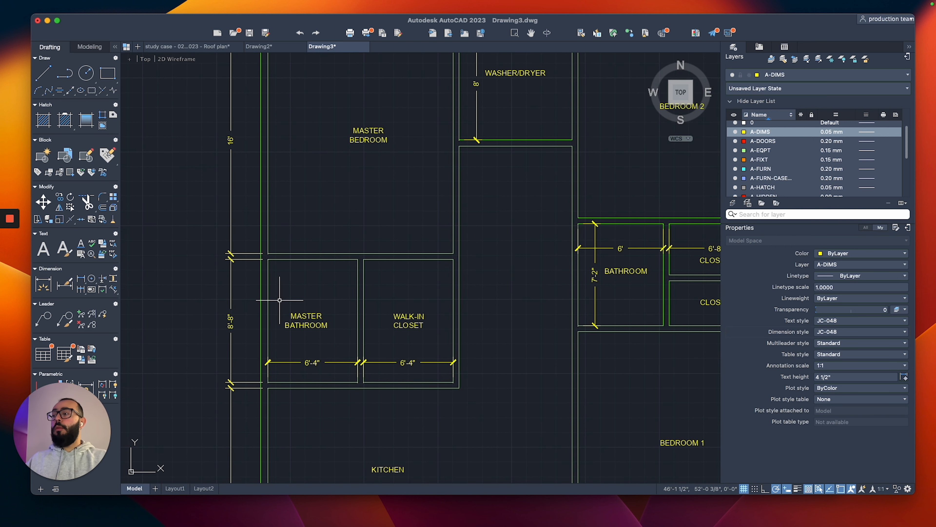
scroll(281, 299, down, 2)
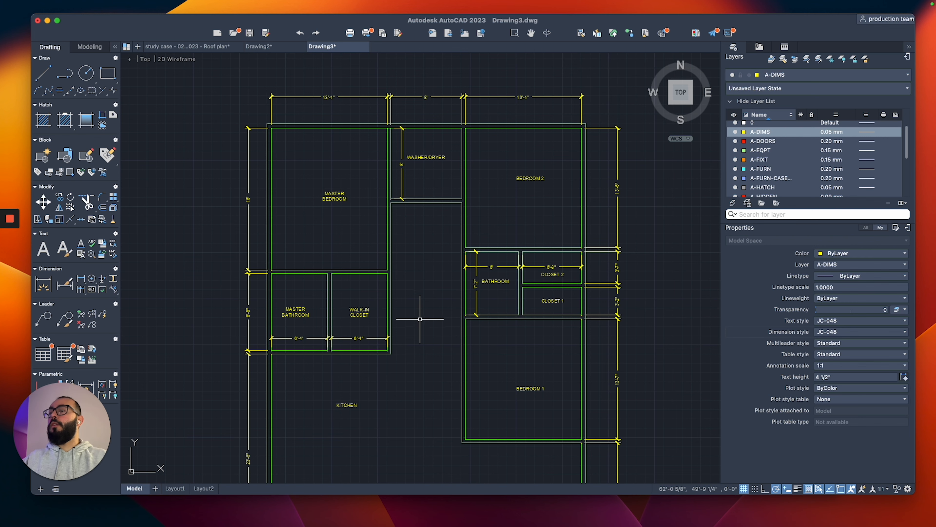
middle_drag(420, 319, 407, 270)
middle_drag(424, 325, 425, 275)
middle_drag(412, 230, 418, 305)
middle_drag(310, 196, 317, 236)
scroll(318, 221, up, 2)
middle_drag(471, 186, 427, 238)
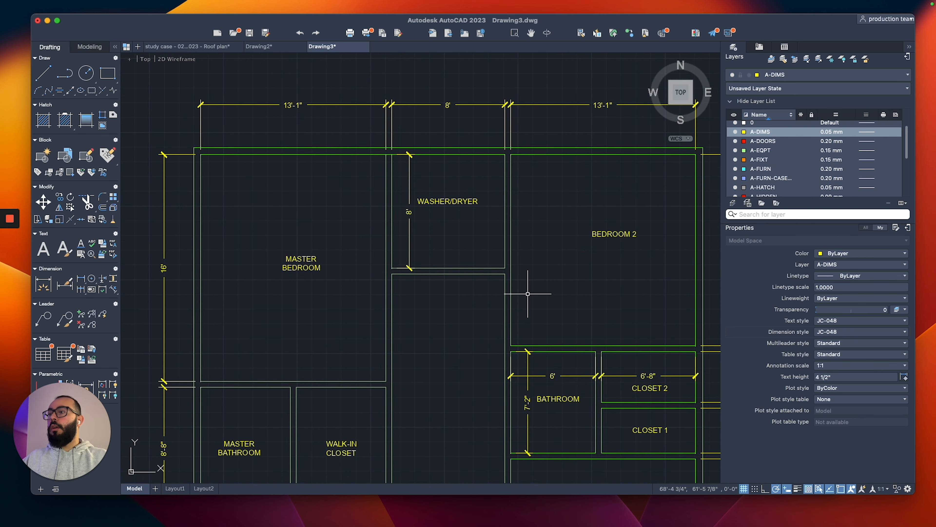
middle_drag(515, 294, 445, 256)
scroll(445, 255, up, 2)
key(space)
click(428, 223)
click(438, 336)
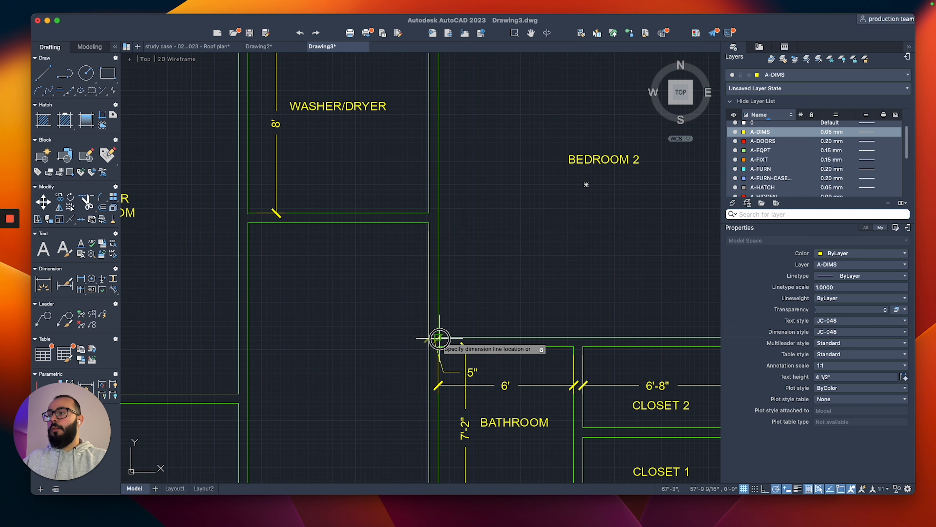
scroll(397, 329, down, 4)
key(Escape)
Move the BEDROOM 1 label slightly northwest to center it in its room.
scroll(375, 312, down, 2)
middle_drag(376, 321, 406, 259)
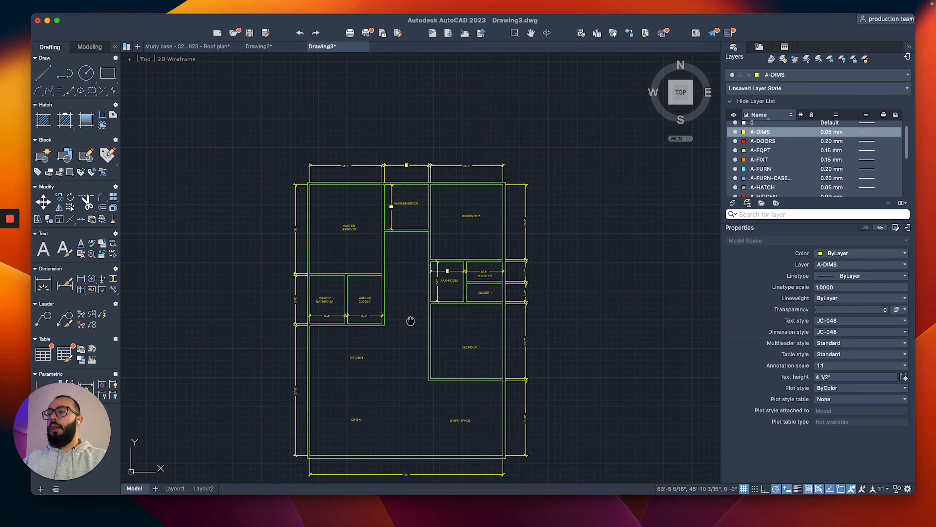
scroll(406, 312, up, 2)
middle_drag(411, 321, 431, 280)
click(528, 284)
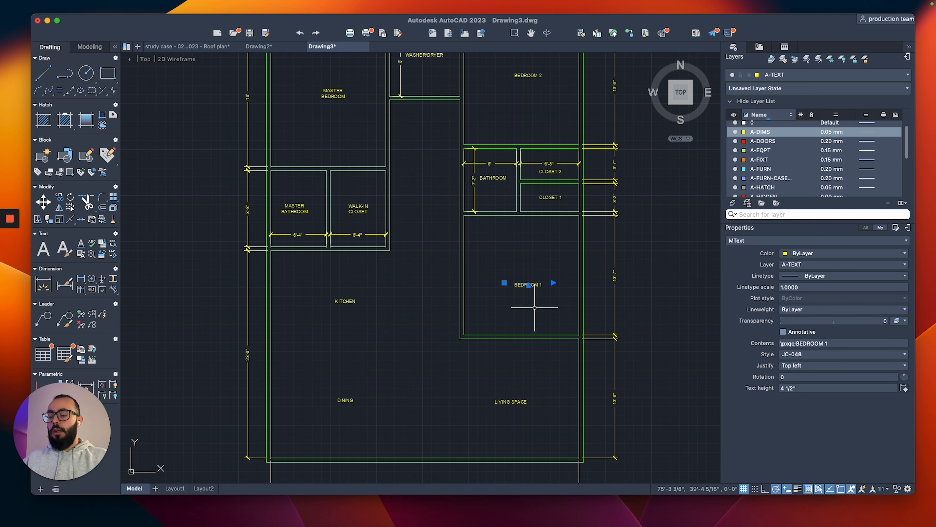
click(543, 297)
key(Escape)
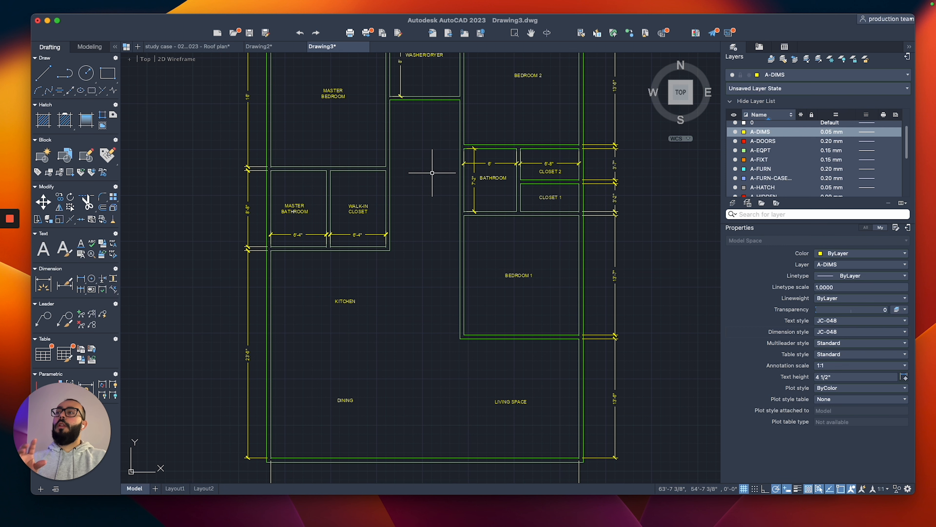
Draw a polyline jamb across the wall between Bedroom 2 and Closet 2, 4" west of the closet's northeast corner.
scroll(429, 170, up, 5)
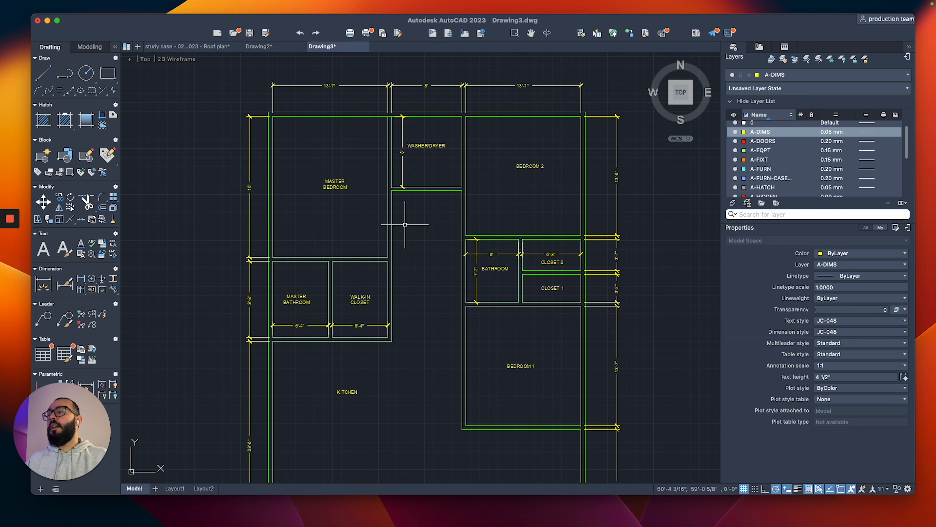
scroll(423, 176, up, 2)
middle_drag(548, 347, 482, 317)
scroll(614, 224, up, 4)
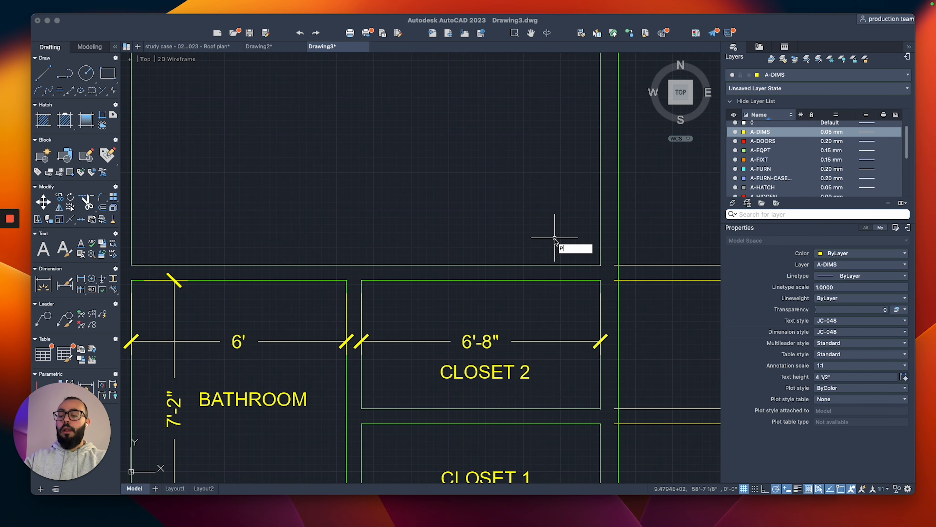
text(L)
key(Return)
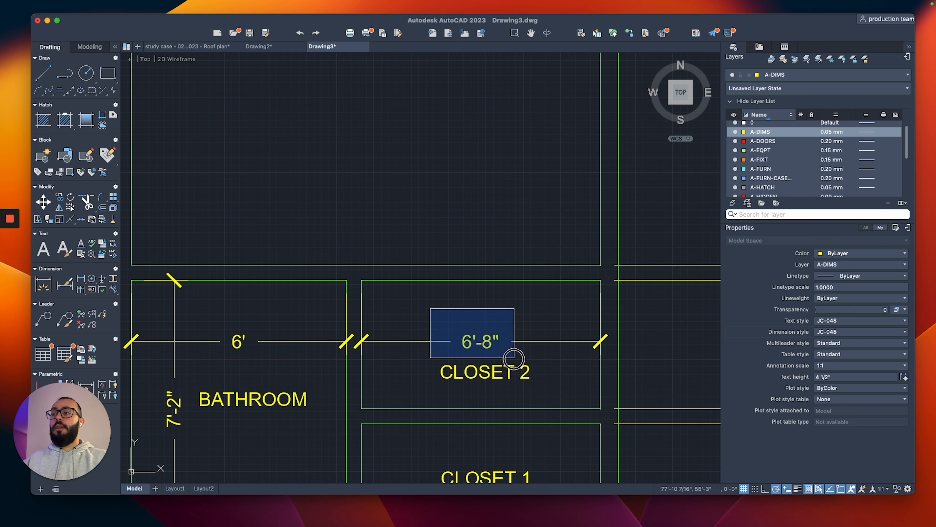
text(PL)
key(Return)
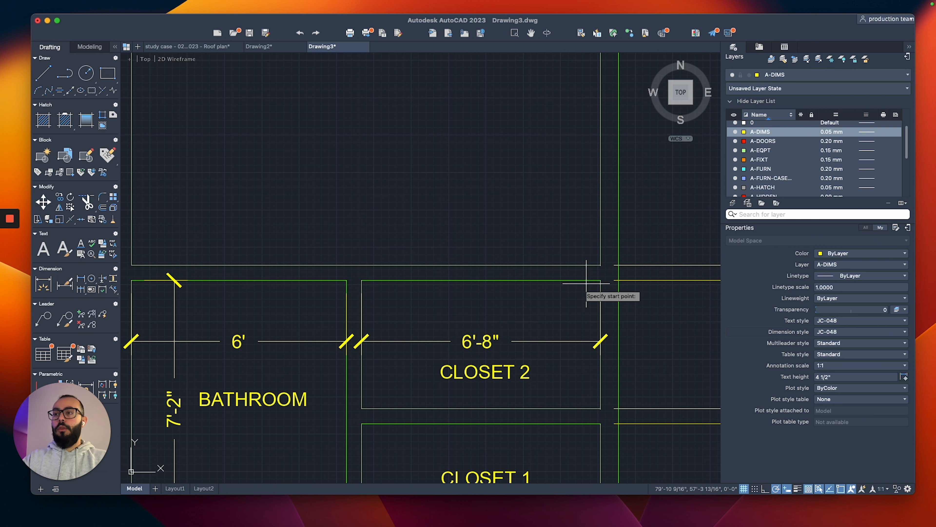
text(4)
key(Return)
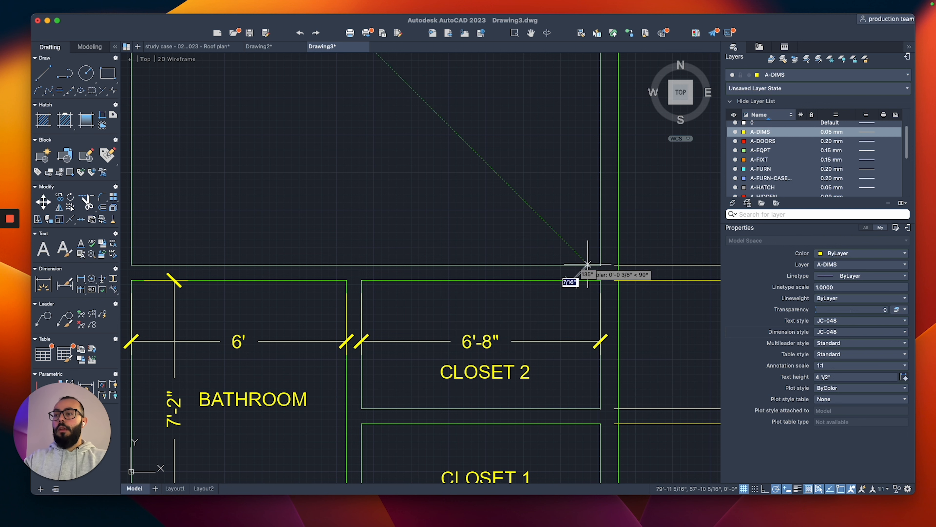
click(589, 280)
key(Return)
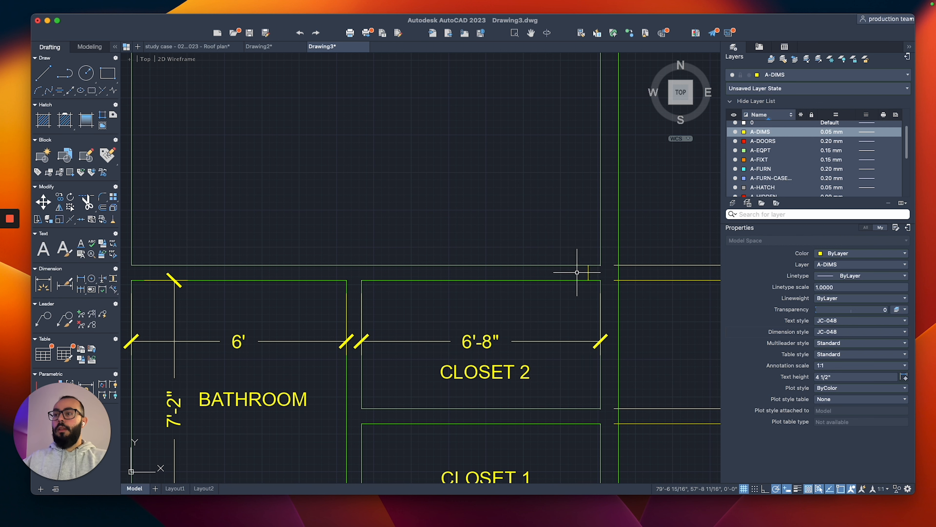
Make A-WALLS the current layer and match the new jamb line's properties to the Closet 2 wall outline.
click(818, 77)
click(811, 227)
click(552, 232)
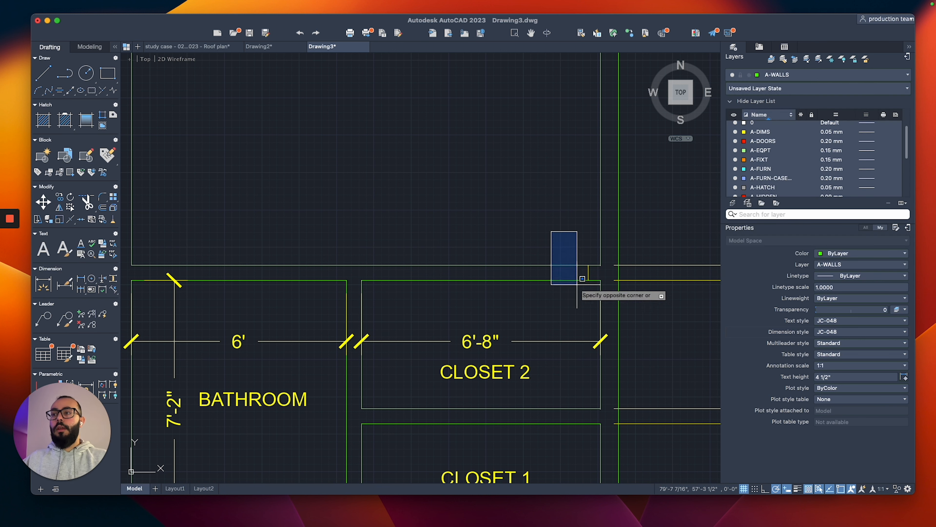
click(578, 285)
text(MA)
key(Return)
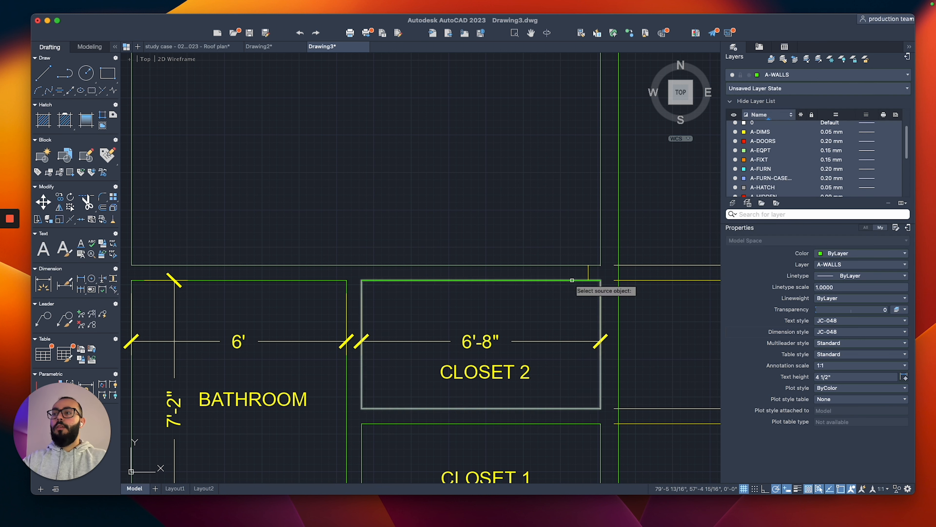
click(572, 279)
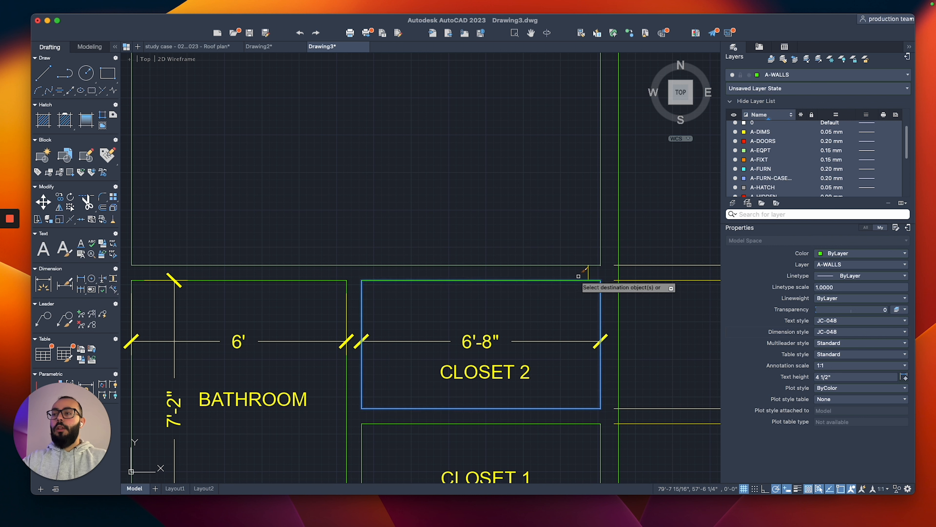
key(Escape)
Mirror the jamb line about the vertical centerline of Closet 2, keeping the original.
click(565, 237)
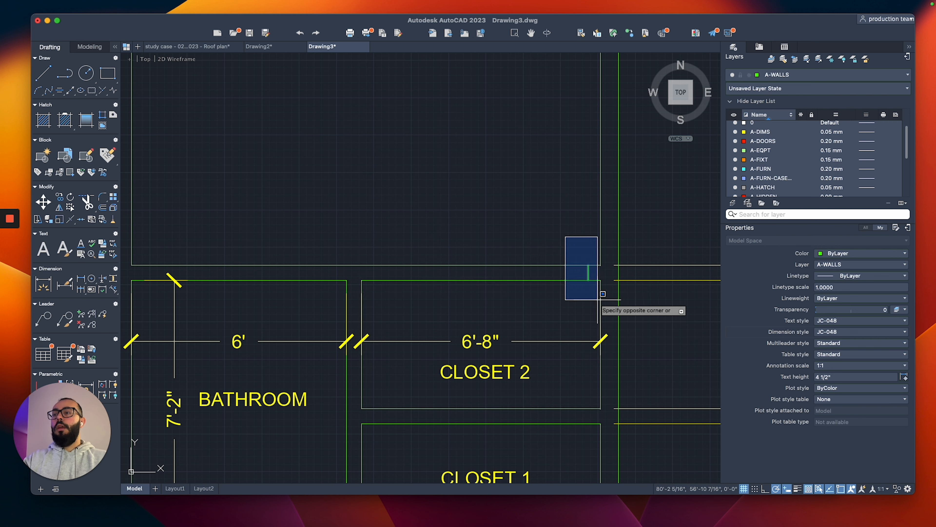
click(599, 299)
text(MI)
key(Return)
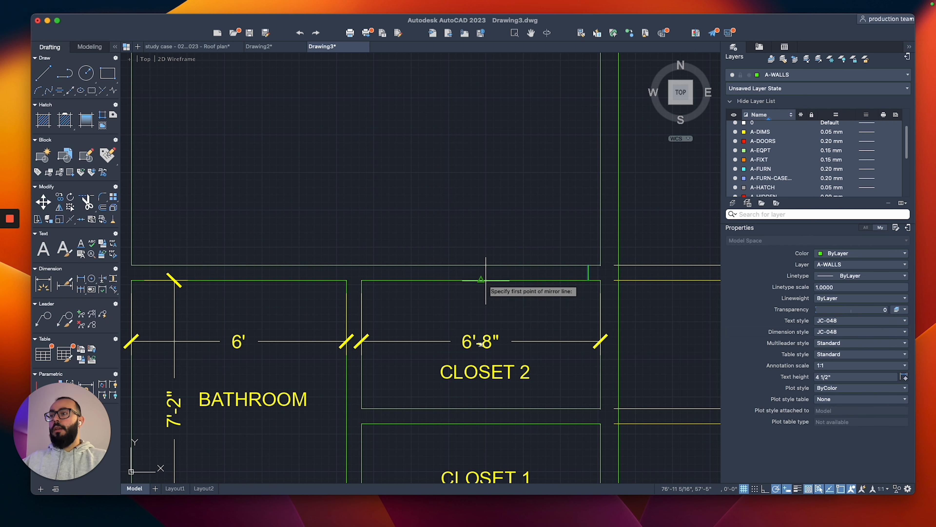
click(481, 344)
key(Return)
Trim the wall lines between the two jambs to open a doorway between Bedroom 2 and Closet 2.
text(TR)
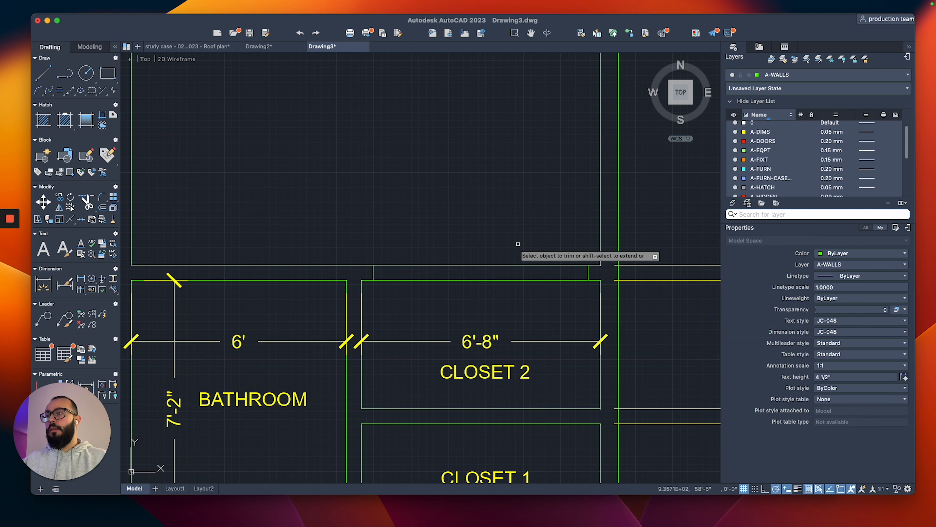
key(Return)
click(502, 265)
scroll(502, 292, down, 5)
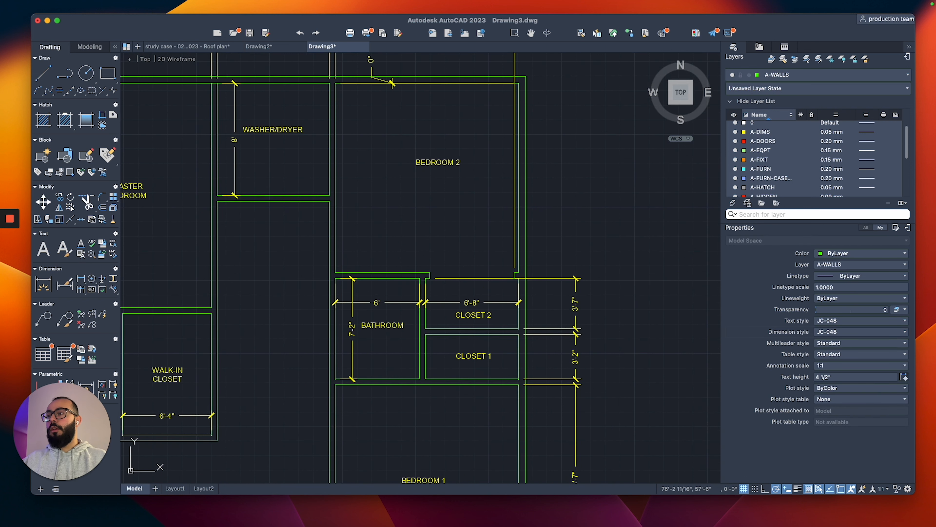
scroll(531, 263, up, 3)
scroll(502, 266, down, 6)
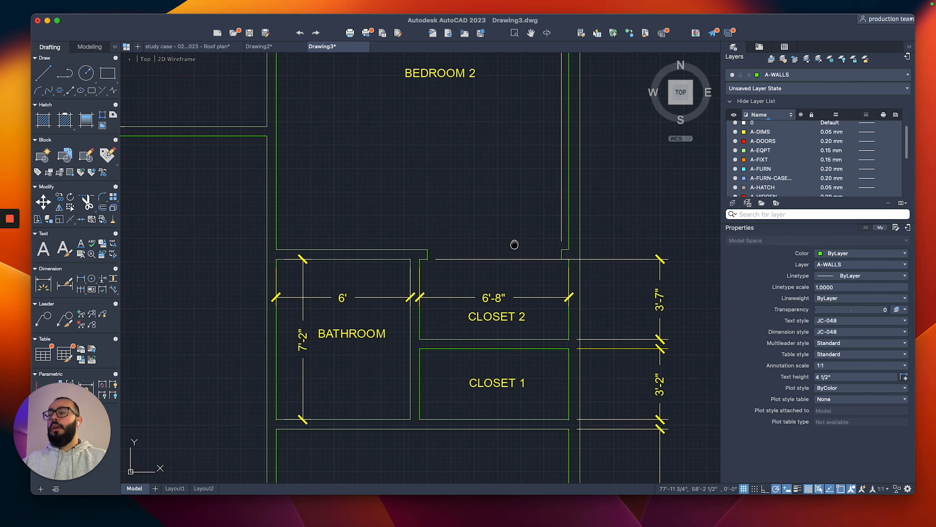
Examine the Closet 2 depth dimension and the Bedroom 2 dimensions affected by the new doorway.
click(586, 290)
click(567, 313)
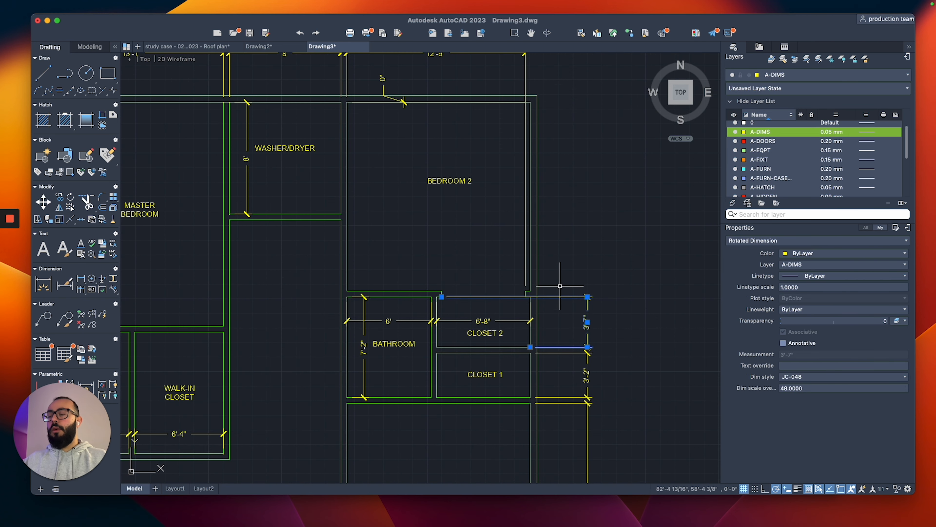
right_click(561, 255)
key(Escape)
key(Escape)
scroll(395, 96, up, 6)
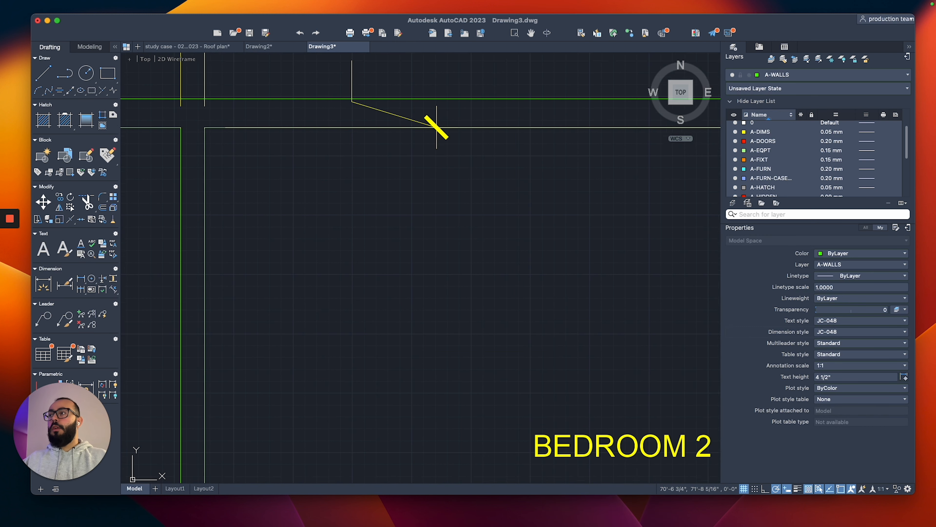
middle_drag(397, 105, 427, 327)
scroll(395, 312, down, 6)
middle_drag(482, 355, 478, 267)
middle_drag(534, 407, 535, 357)
scroll(567, 390, up, 2)
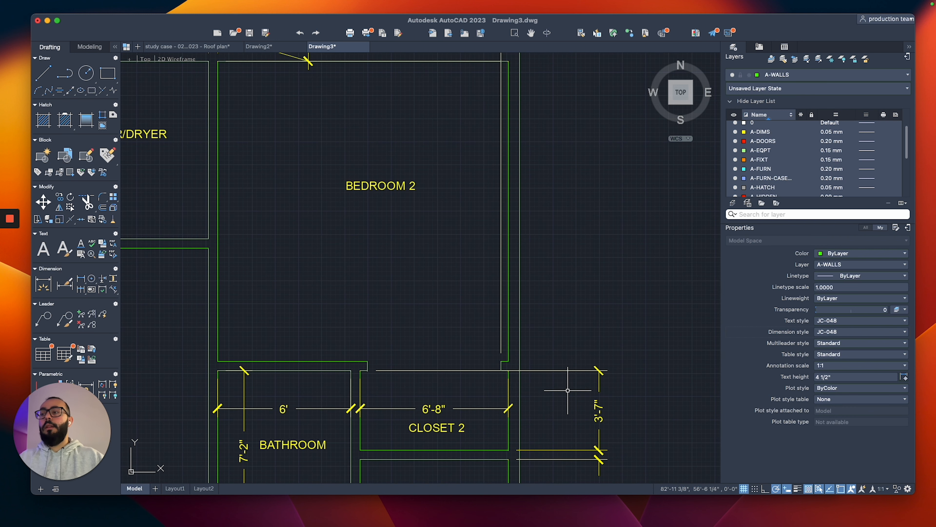
Move the Closet 2 depth dimension's upper extension origin from the doorway jamb to the east exterior wall line.
click(568, 371)
middle_drag(545, 321, 573, 258)
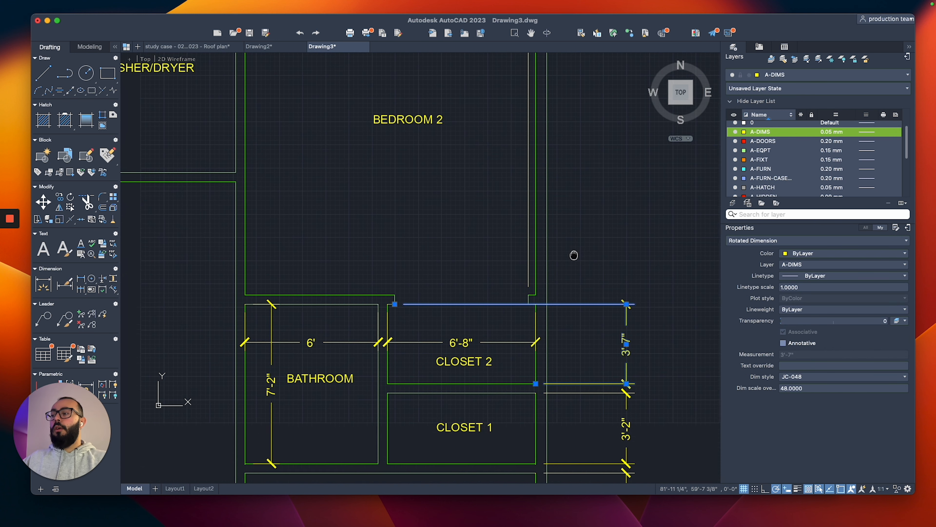
right_click(577, 275)
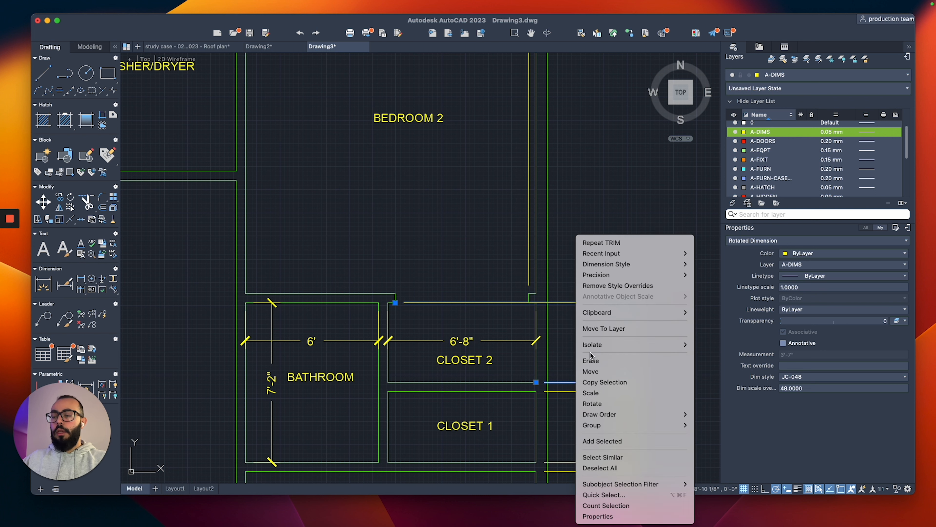
click(590, 382)
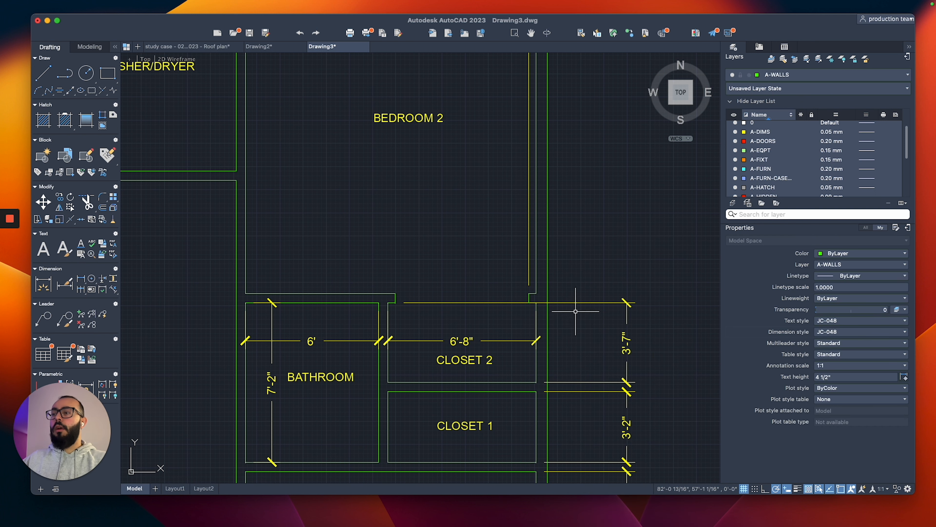
click(395, 302)
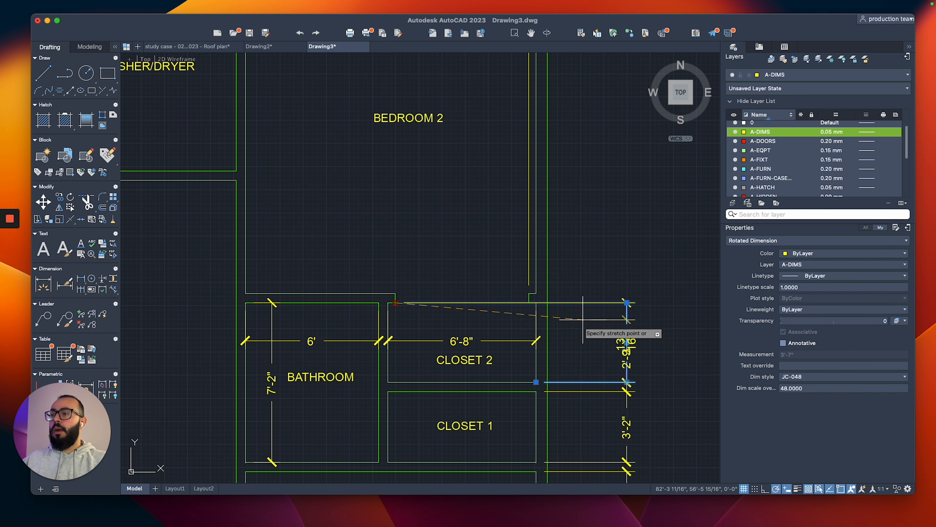
click(547, 303)
key(Escape)
middle_drag(449, 287, 462, 293)
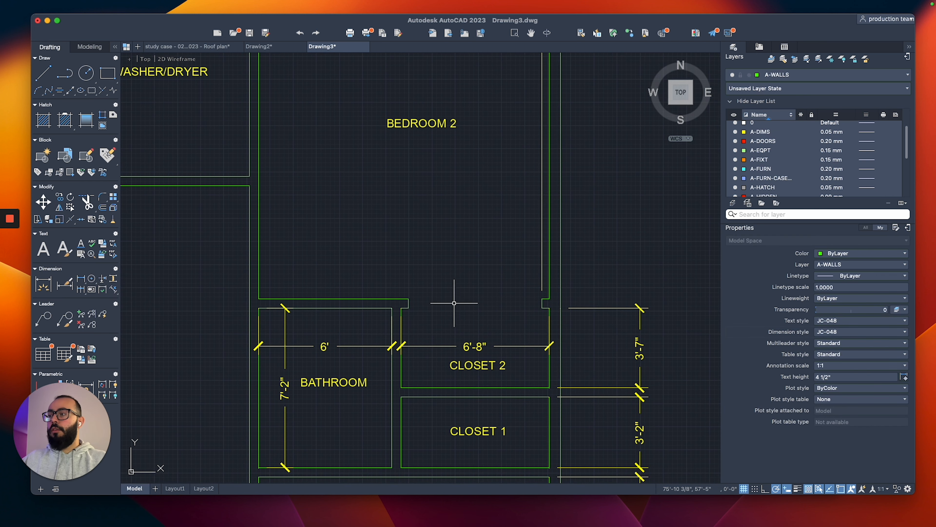
Delete the Bedroom 2 width dimension whose extension line runs down to the closet doorway jamb.
click(542, 270)
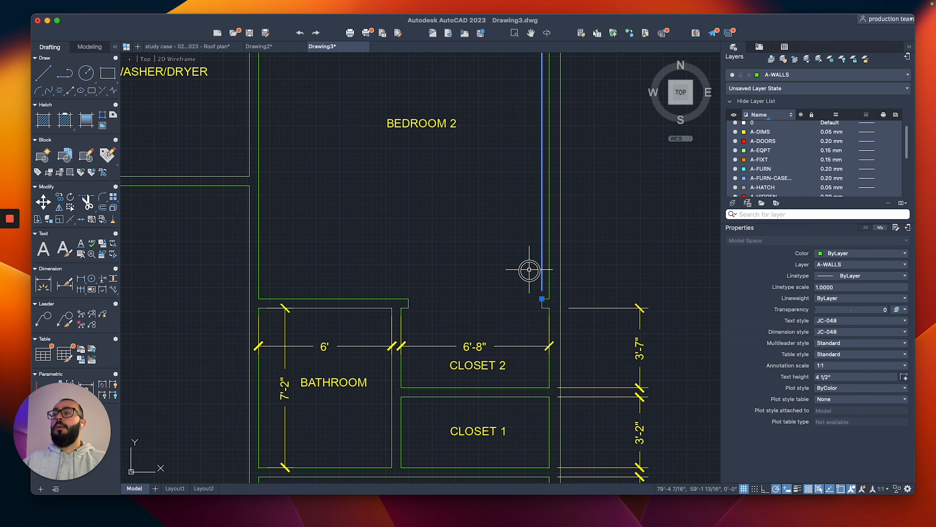
middle_drag(493, 190, 503, 275)
scroll(504, 276, down, 3)
key(Delete)
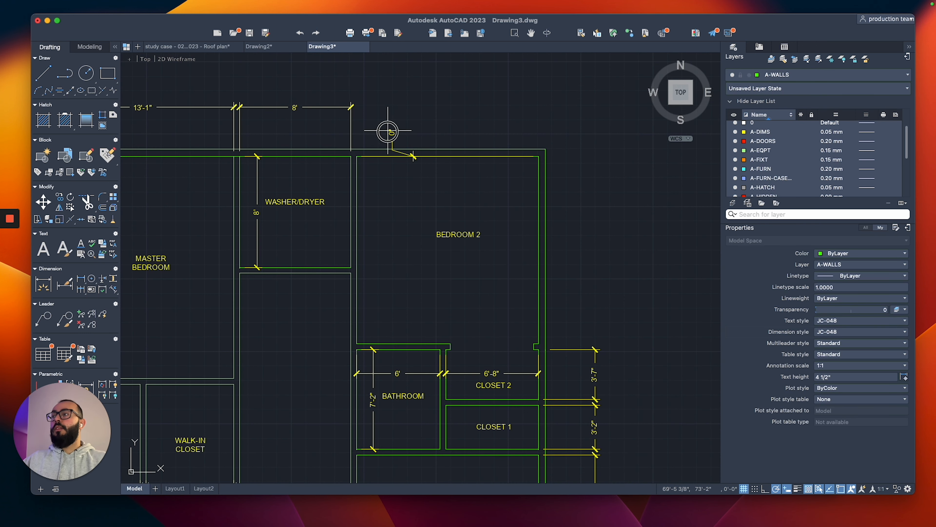
Delete the collapsed dimension left above Bedroom 2's north wall.
click(392, 132)
key(Delete)
Draw a jamb line across the wall between Closet 1 and Bedroom 1, in line with Closet 2's east jamb.
scroll(483, 314, up, 6)
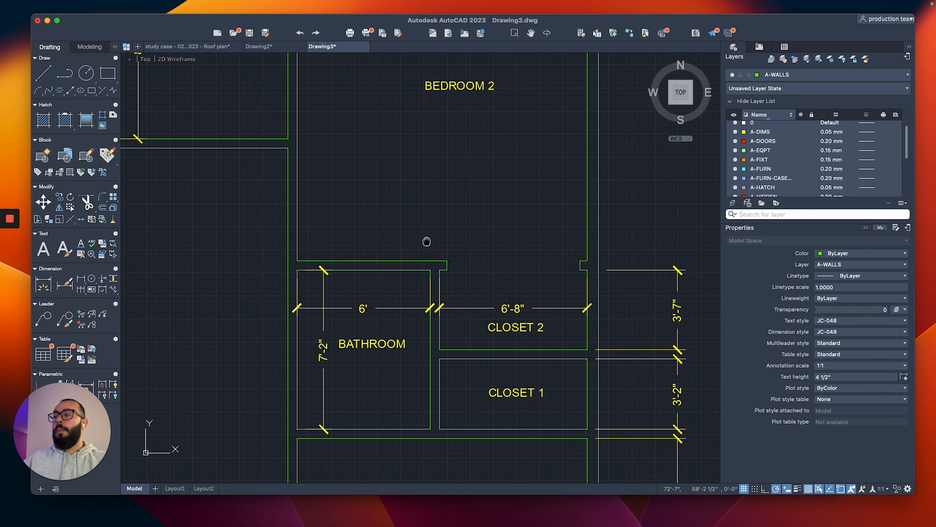
key(Return)
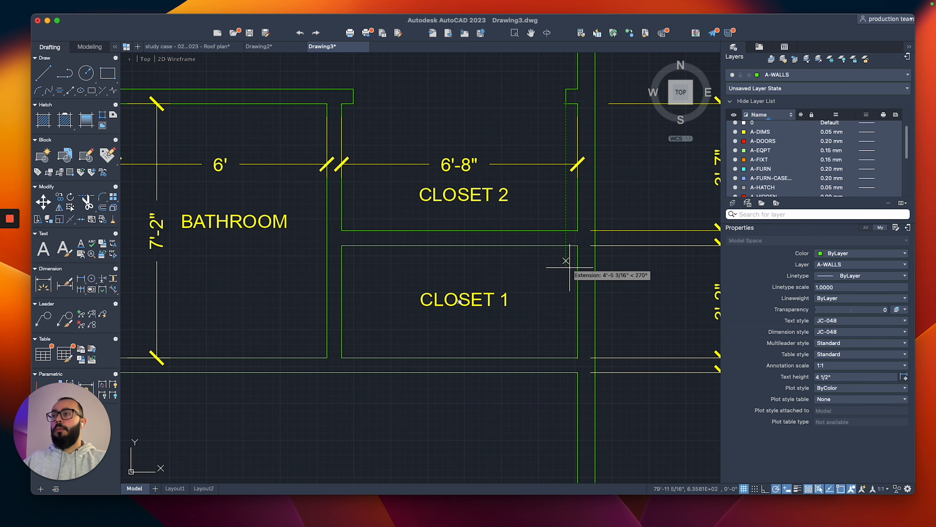
click(566, 357)
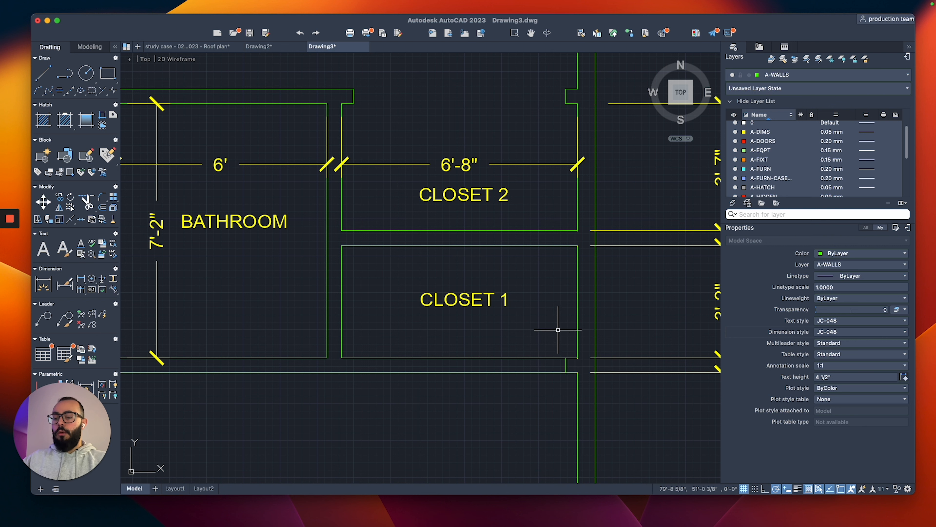
Offset the Closet 1 jamb line 6' to the west to mark the doorway's other side.
key(Return)
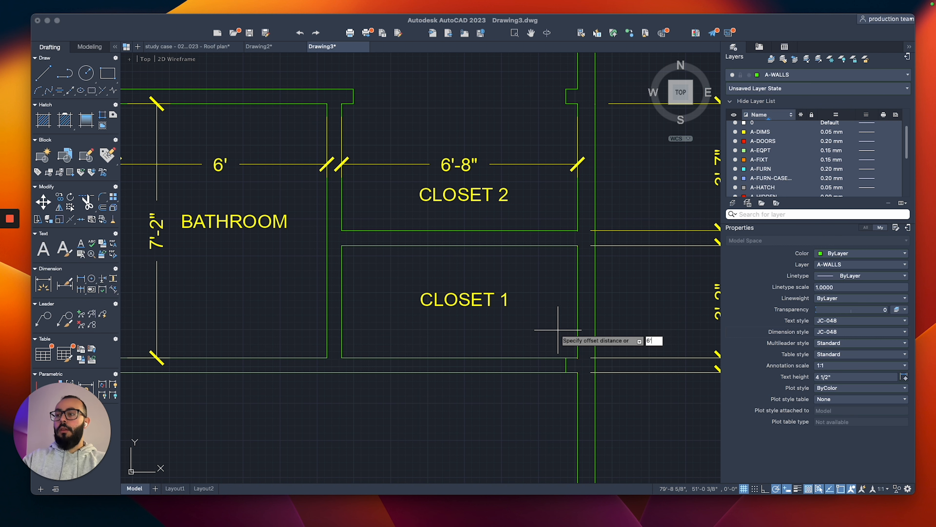
text(6')
key(Return)
click(564, 363)
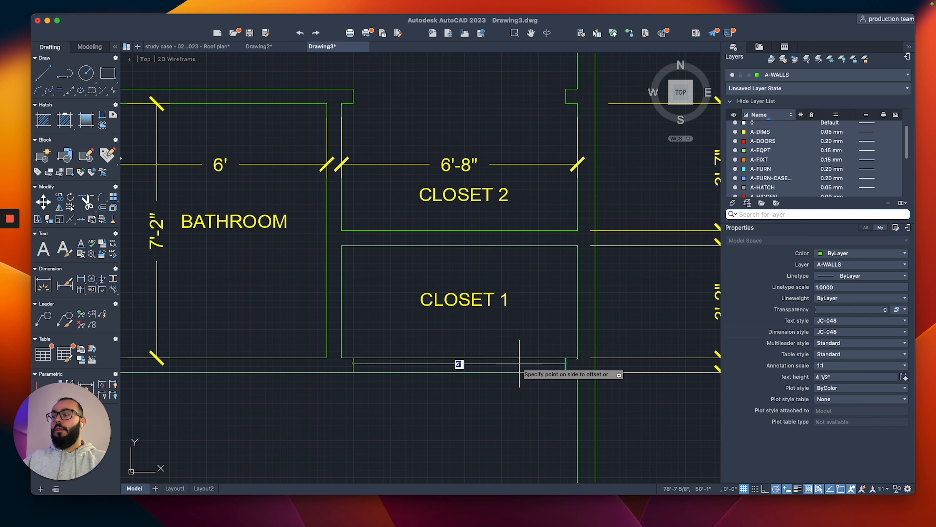
click(519, 364)
key(Escape)
Trim the wall lines between the two Closet 1 jambs to open a doorway to Bedroom 1.
middle_drag(483, 335, 489, 311)
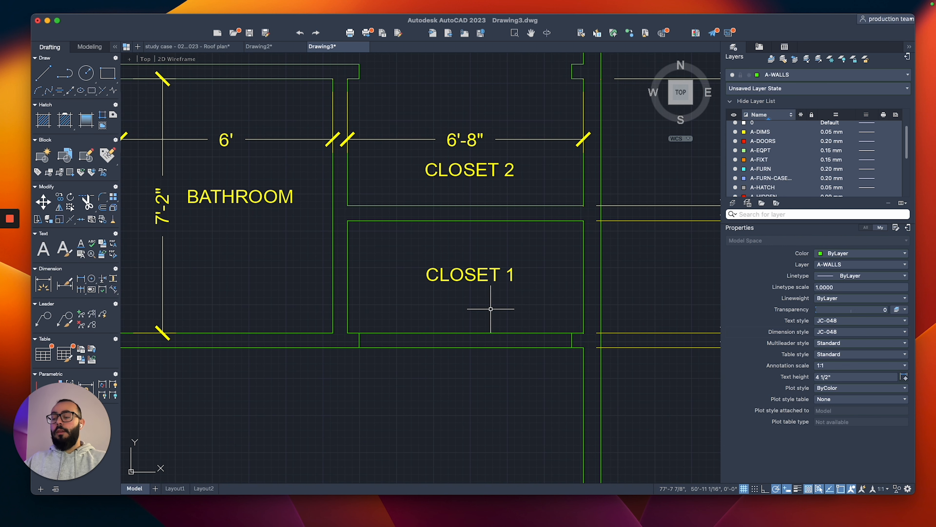
text(tr)
key(Return)
click(466, 307)
click(453, 370)
key(Escape)
Delete the dimensions affected by the Closet 1 doorway and redimension Closet 1's depth outside the east wall, in line with Closet 2's depth dimension.
scroll(451, 355, down, 5)
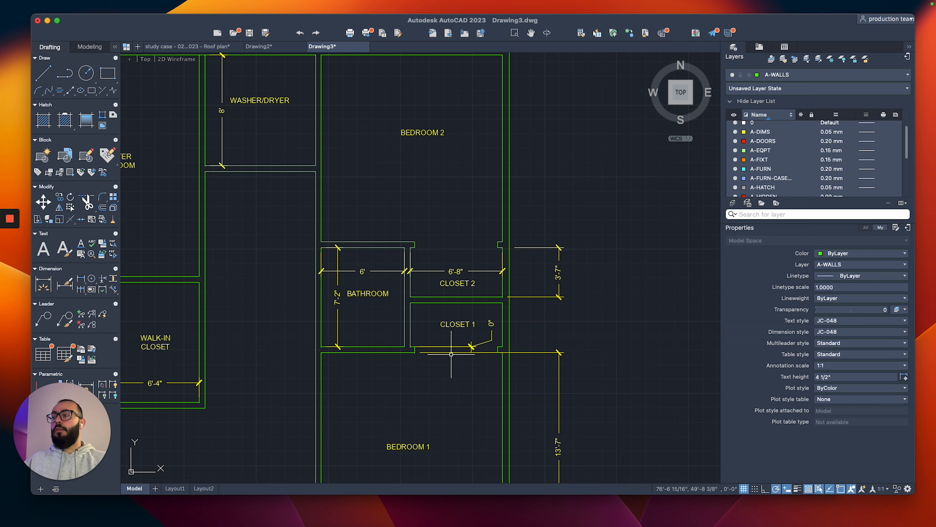
scroll(451, 354, up, 3)
middle_drag(478, 340, 421, 207)
scroll(458, 159, up, 5)
key(Return)
click(472, 116)
scroll(472, 165, down, 5)
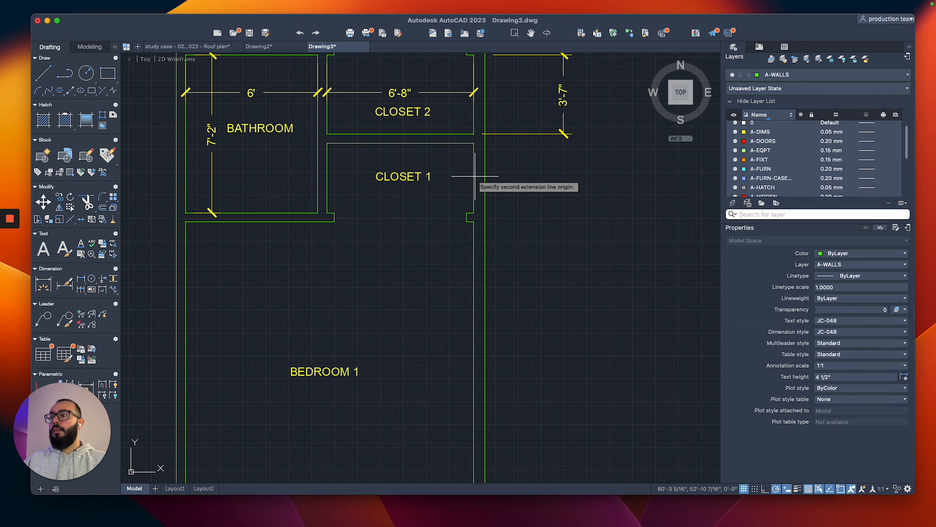
click(474, 218)
middle_drag(496, 203, 494, 255)
click(560, 188)
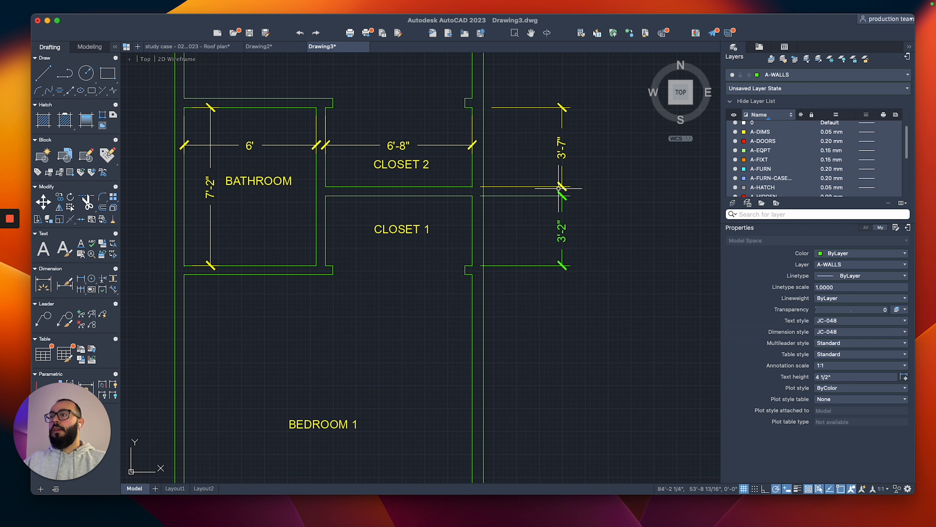
middle_drag(520, 96, 516, 139)
middle_drag(466, 239, 467, 271)
click(524, 182)
key(Escape)
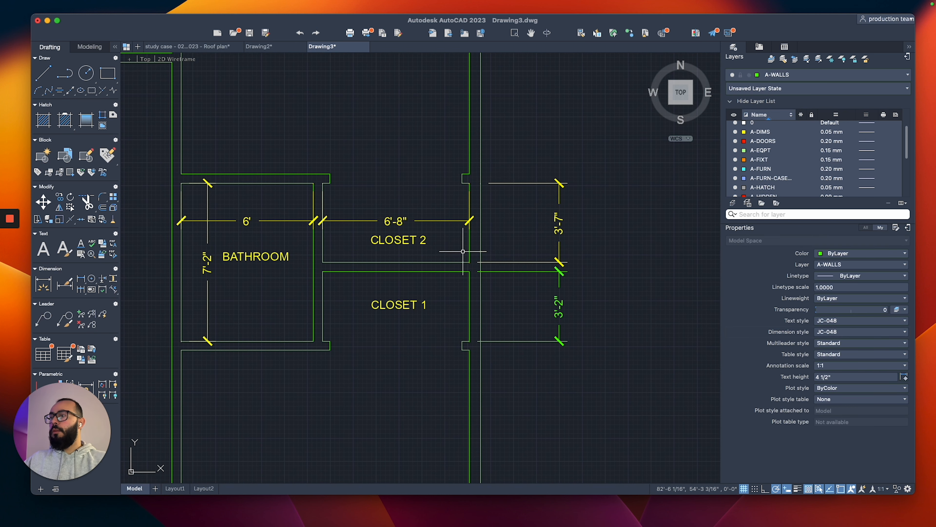
Stretch the wall between Closet 1 and Closet 2 north by 2", including the ends of both closet depth dimensions.
text(s)
key(Return)
click(580, 247)
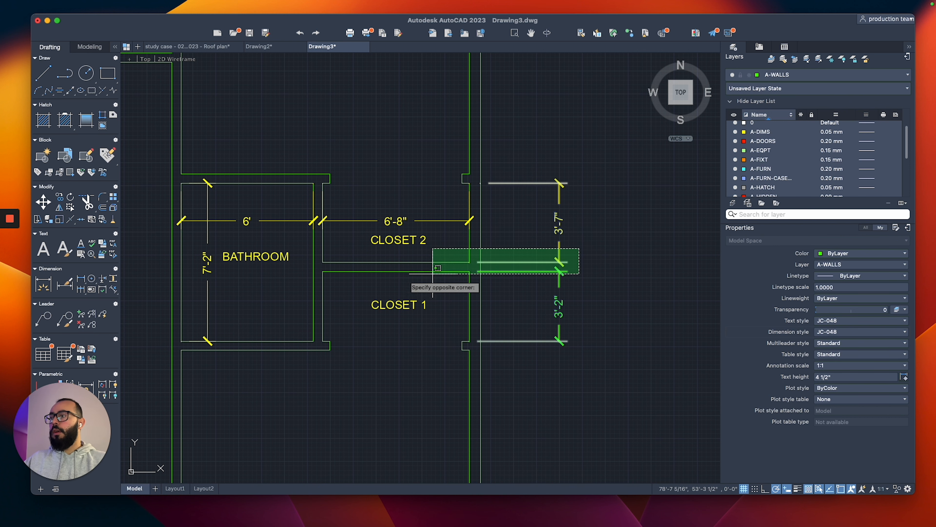
click(300, 284)
key(Return)
click(303, 276)
text(2)
key(Return)
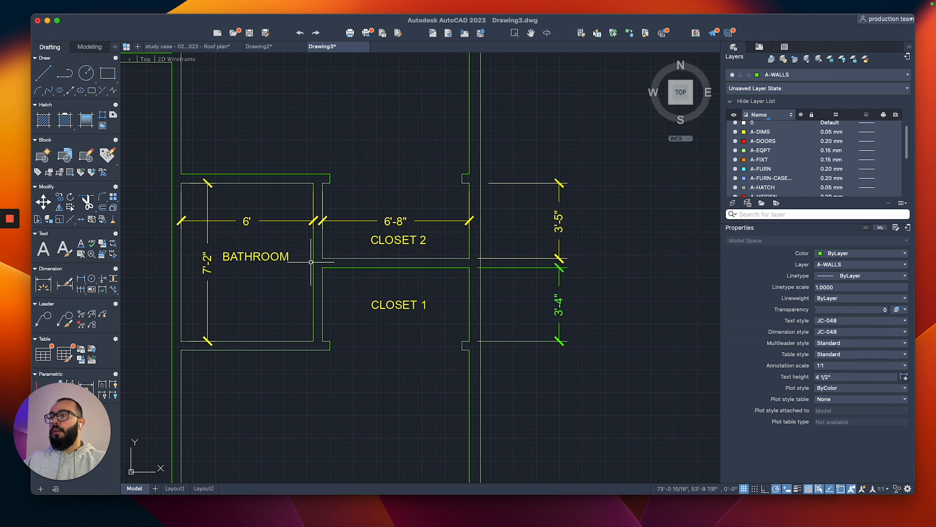
middle_drag(482, 259, 485, 272)
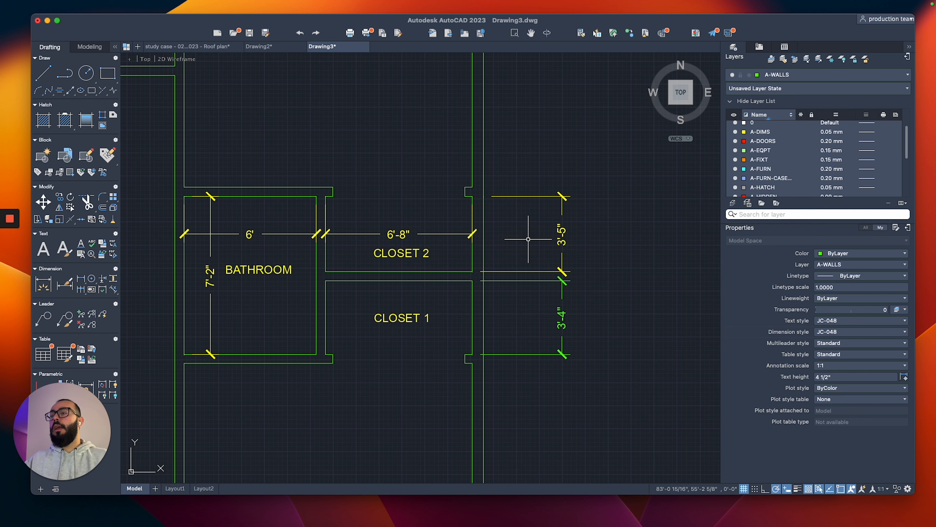
Match the new Closet 1 depth dimension's properties to the Closet 2 depth dimension.
middle_drag(523, 329, 536, 302)
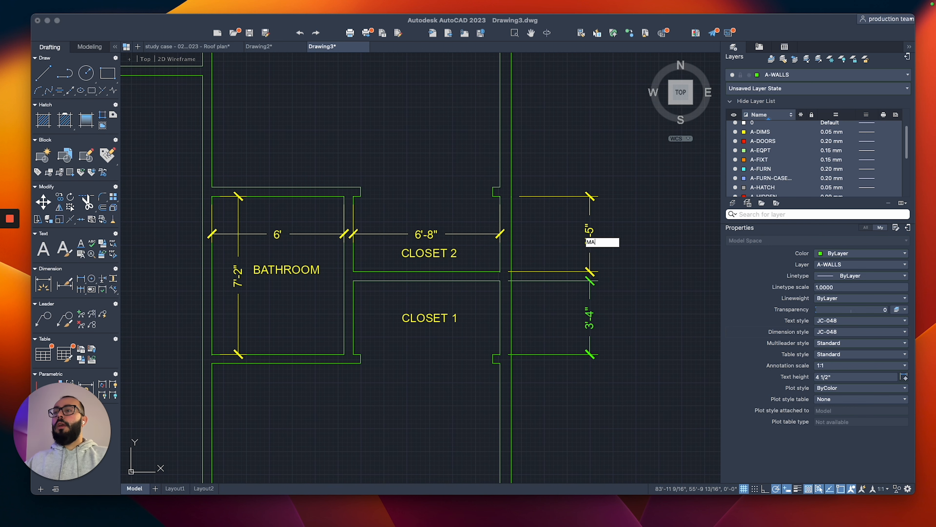
key(Return)
click(586, 228)
click(611, 329)
click(580, 326)
key(Return)
Dimension Bedroom 1's depth along the east wall, in line with the neighbouring depth dimensions.
middle_drag(504, 240, 530, 243)
scroll(529, 243, down, 3)
middle_drag(520, 329, 473, 211)
text(dli)
key(Return)
click(481, 202)
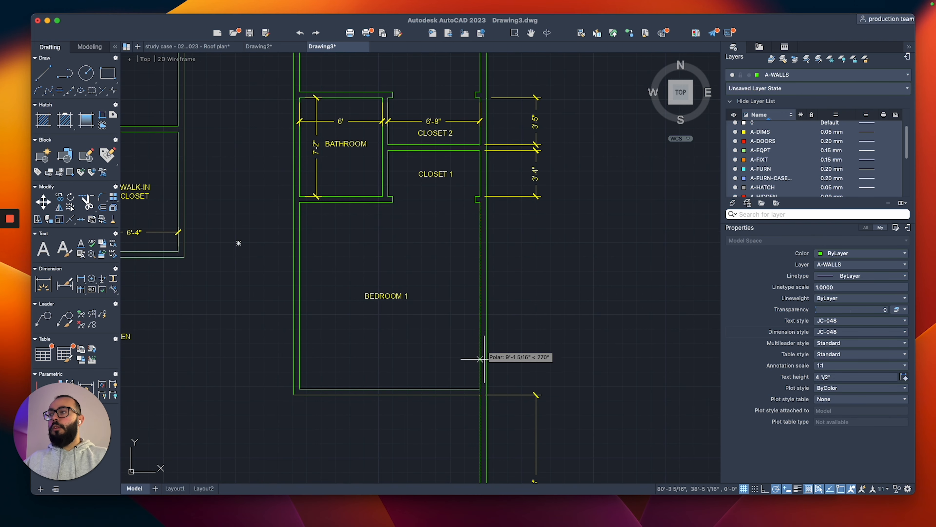
click(481, 390)
click(536, 394)
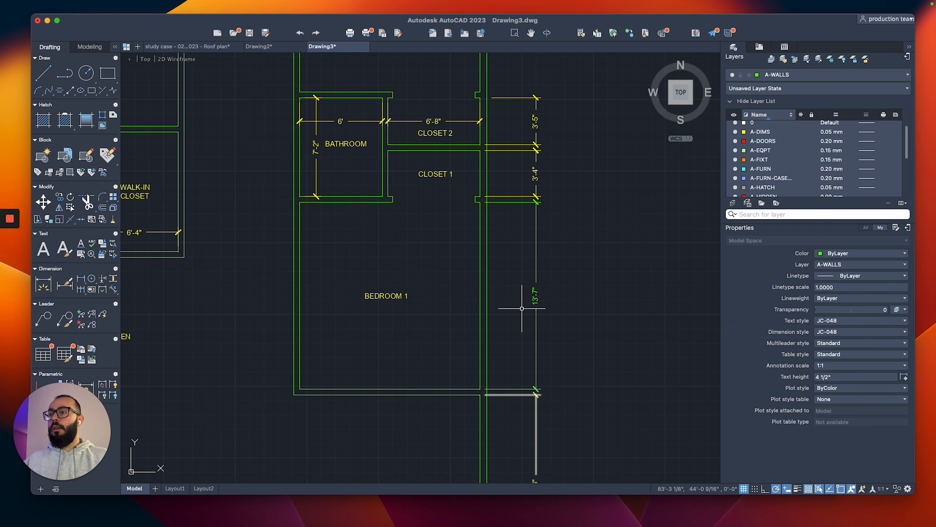
Match the Bedroom 1 depth dimension's properties to the Closet 1 depth dimension.
text(ma)
key(Return)
click(535, 166)
click(547, 218)
click(529, 221)
key(Return)
Draw a jamb line across the Bathroom's west wall near its northwest corner and offset it 2'8" to the south.
middle_drag(412, 187, 523, 249)
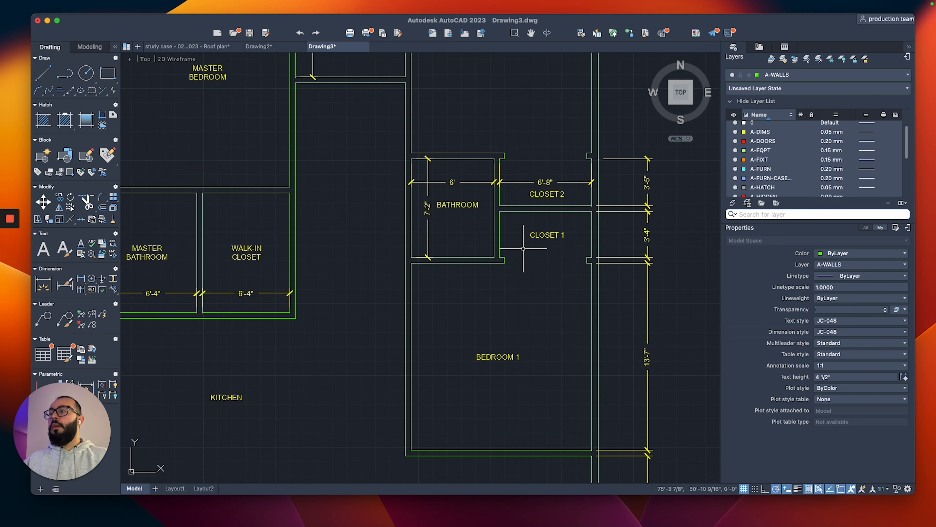
scroll(527, 152, up, 3)
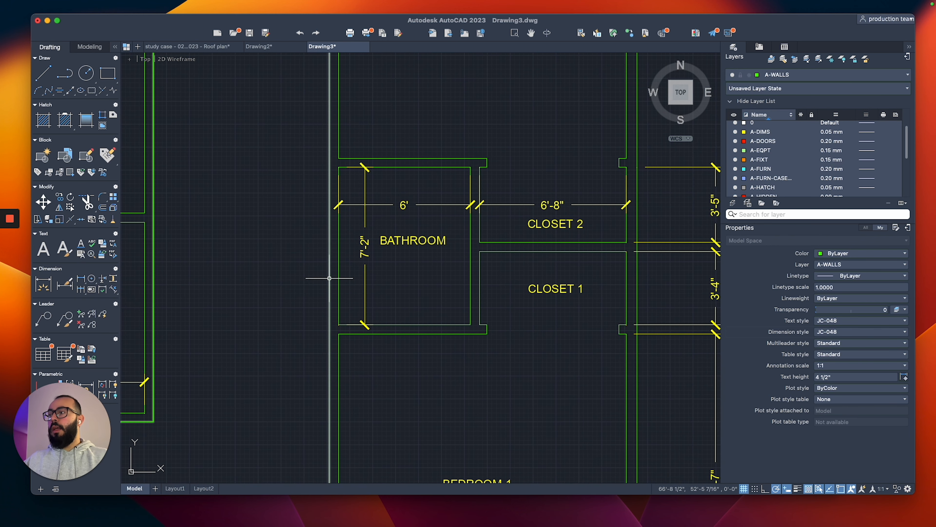
middle_drag(314, 272, 386, 304)
scroll(387, 201, up, 2)
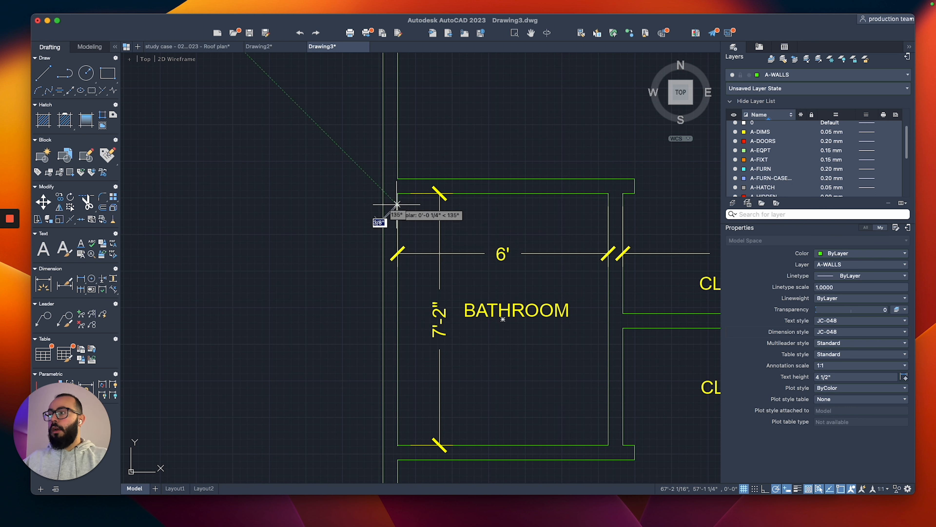
text(o)
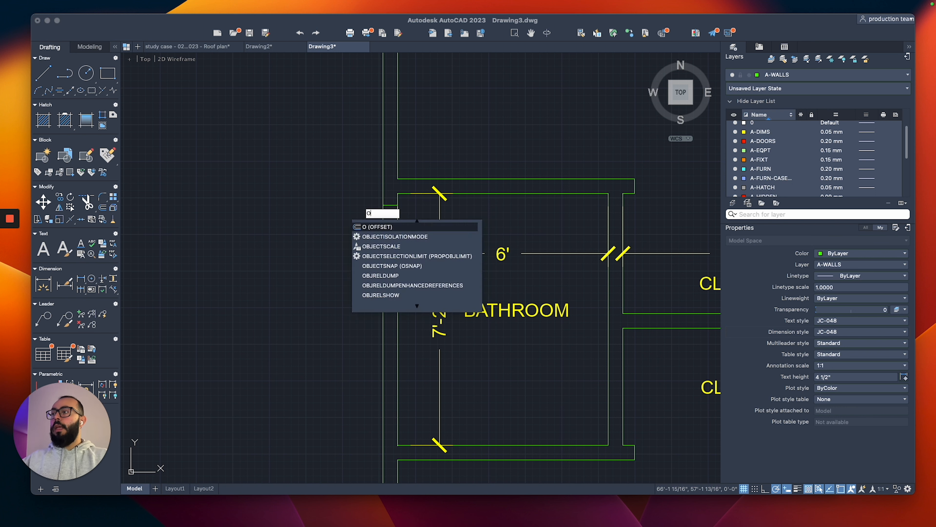
key(Return)
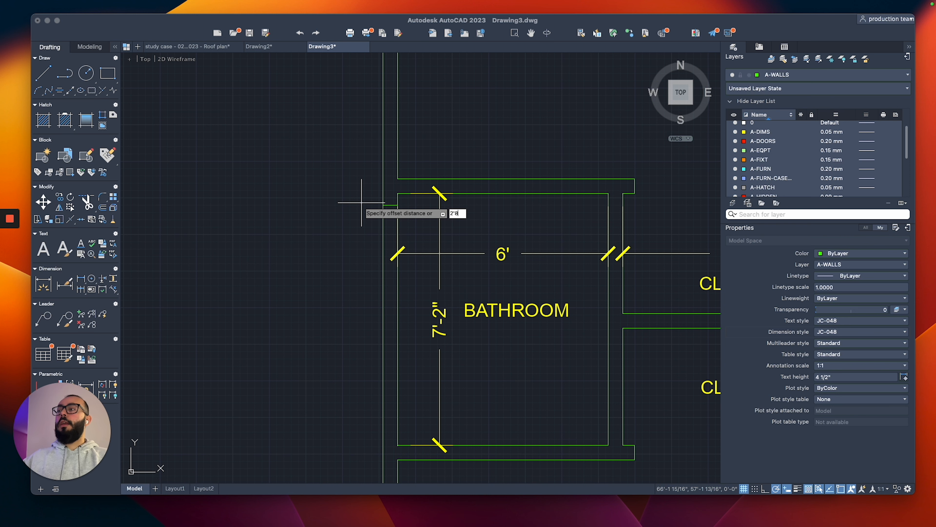
text(2'8)
key(Return)
scroll(391, 235, up, 2)
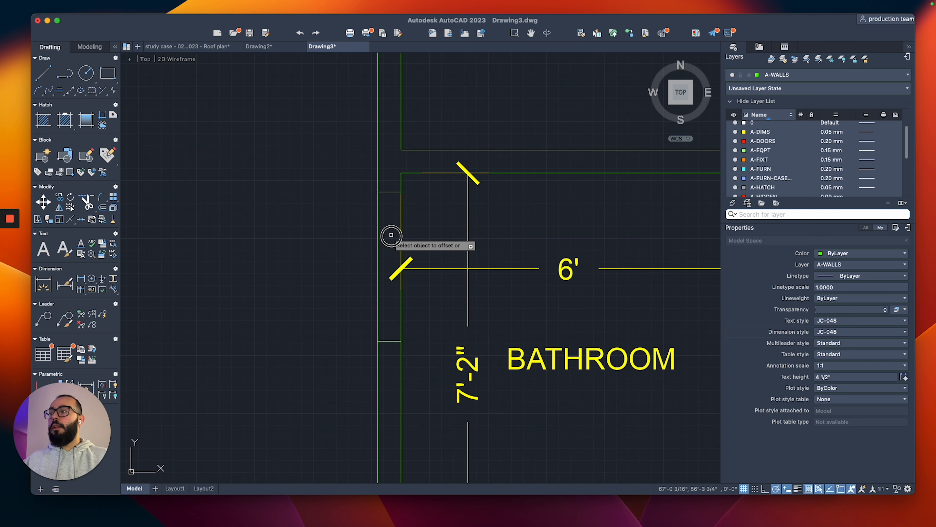
Trim the wall lines between the Bathroom jambs to open the doorway and erase the collapsed Bathroom depth dimension.
scroll(345, 237, down, 3)
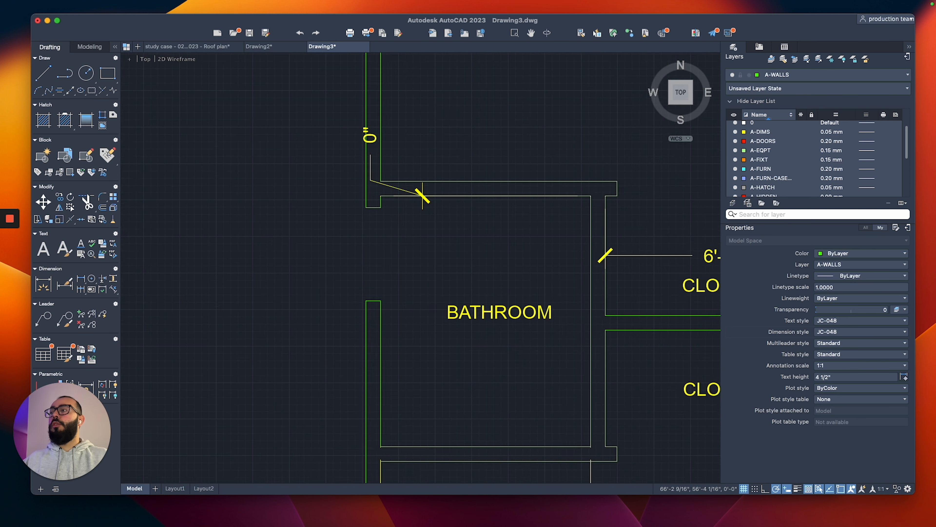
click(367, 202)
text(e)
key(Return)
Dimension the Bathroom's depth beside its east wall and match its properties to the Bathroom width dimension.
middle_drag(321, 224, 347, 194)
scroll(348, 193, down, 3)
scroll(357, 192, up, 3)
scroll(361, 187, down, 3)
scroll(398, 180, up, 3)
text(dli)
key(Return)
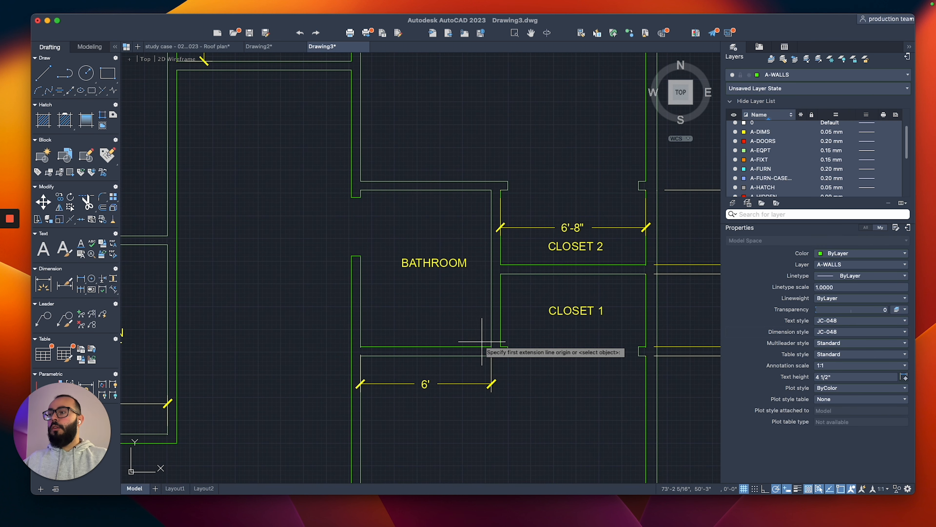
click(491, 190)
click(491, 347)
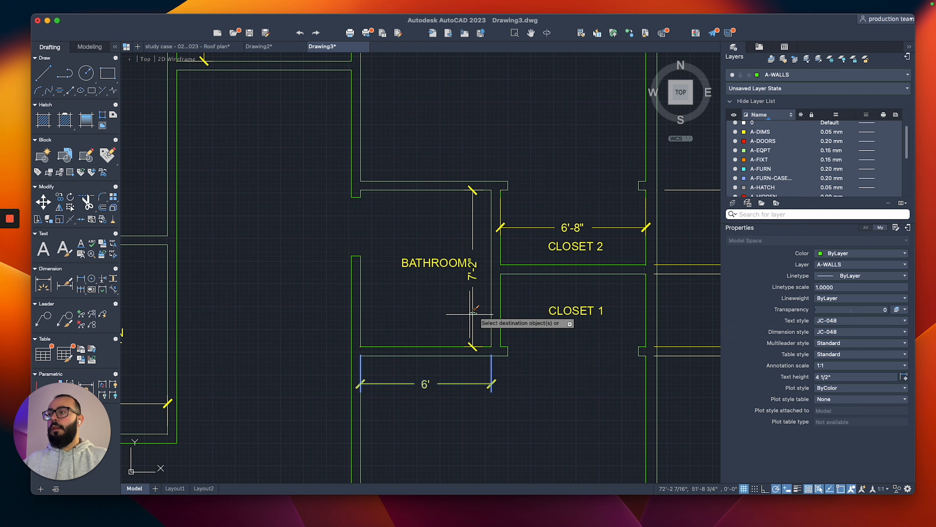
click(473, 315)
Draw a jamb line across Bedroom 2's west wall, just above the Bathroom's north wall.
scroll(440, 310, down, 3)
scroll(416, 284, up, 3)
mouse_move(391, 295)
middle_down()
mouse_move(425, 291)
mouse_move(432, 271)
middle_up()
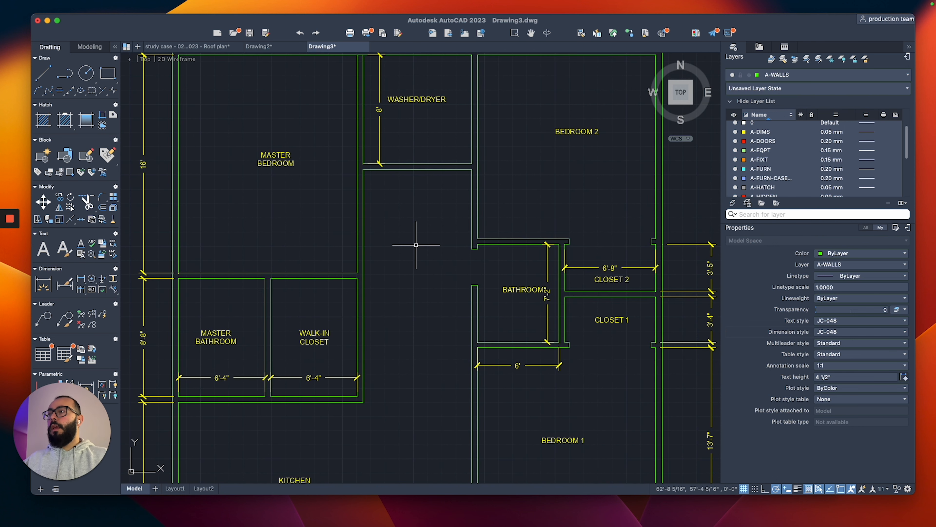
middle_drag(384, 185, 394, 210)
scroll(529, 199, up, 2)
middle_drag(528, 199, 470, 220)
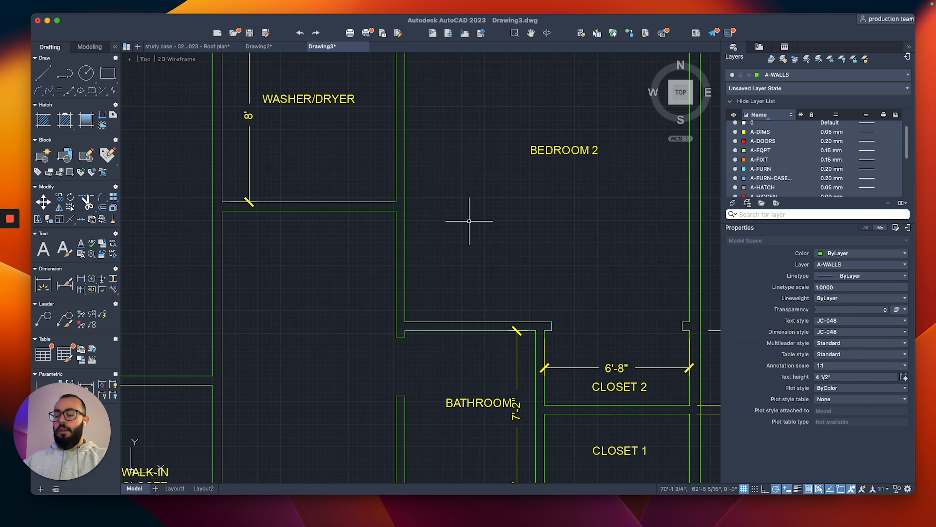
text(pl)
key(Return)
scroll(410, 272, up, 2)
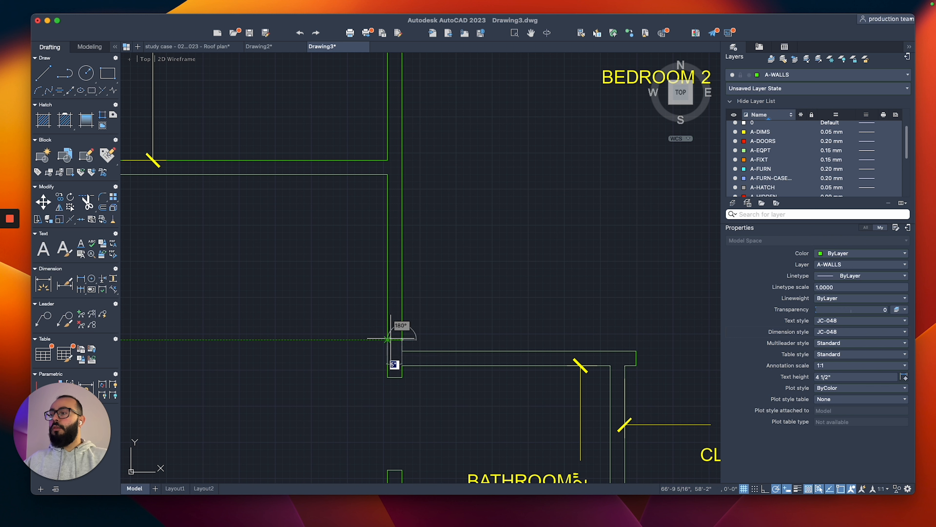
Offset the Bedroom 2 jamb line 2'8" to the north.
text(2'8)
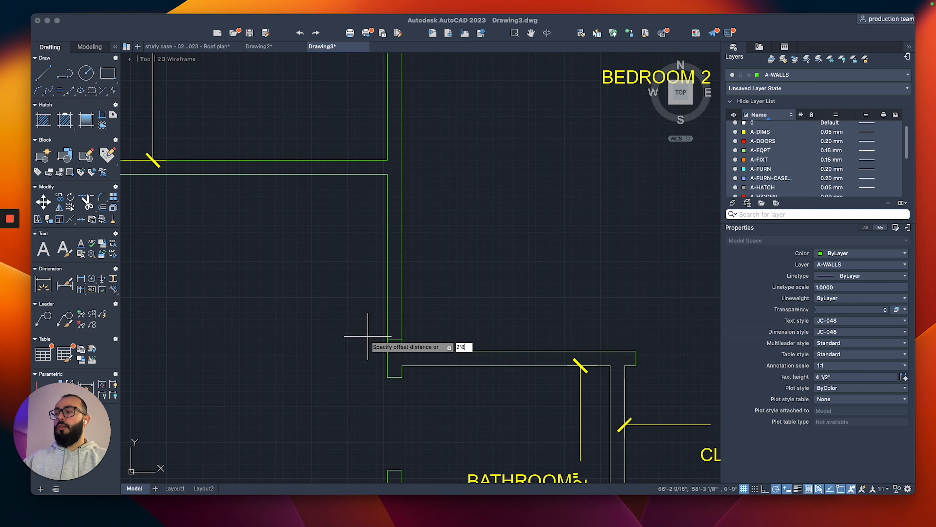
key(Return)
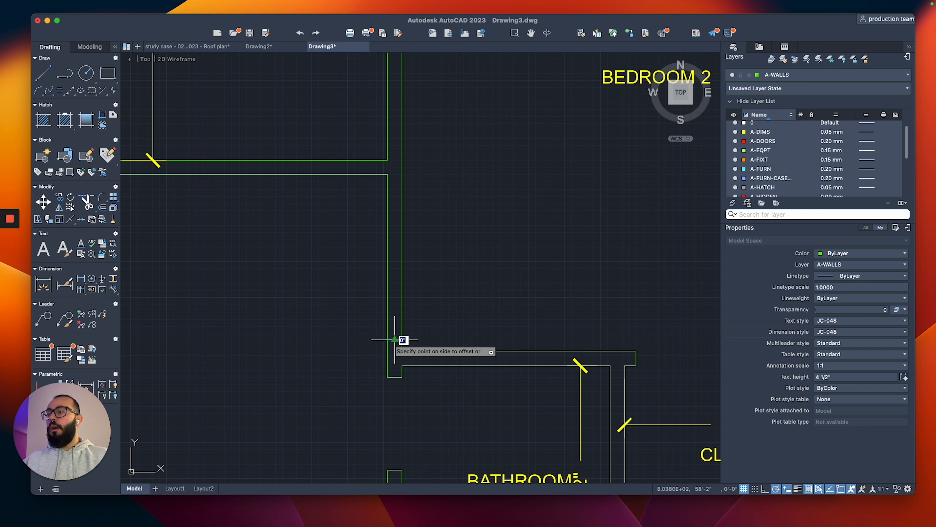
click(393, 298)
key(Escape)
Trim the west wall lines between the two Bedroom 2 jambs to open the doorway.
text(tr)
key(Return)
click(420, 289)
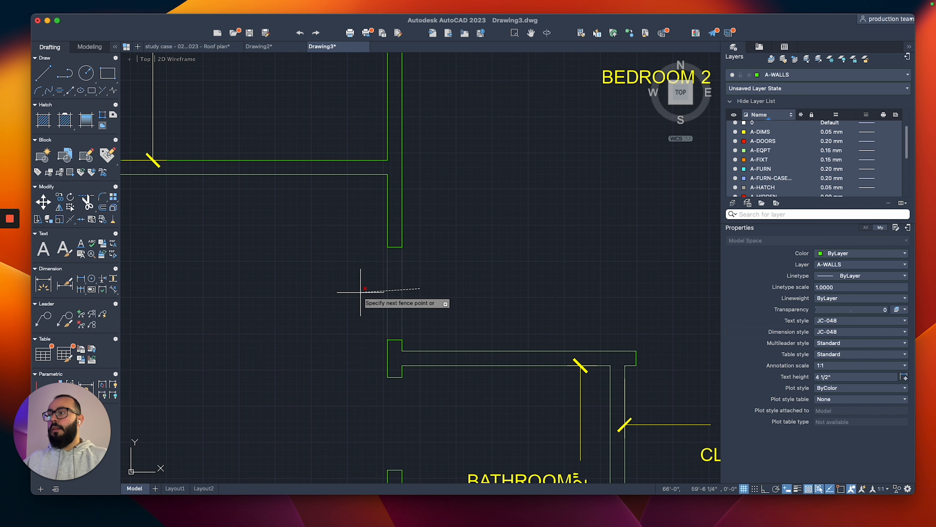
click(361, 292)
key(Return)
scroll(408, 247, down, 3)
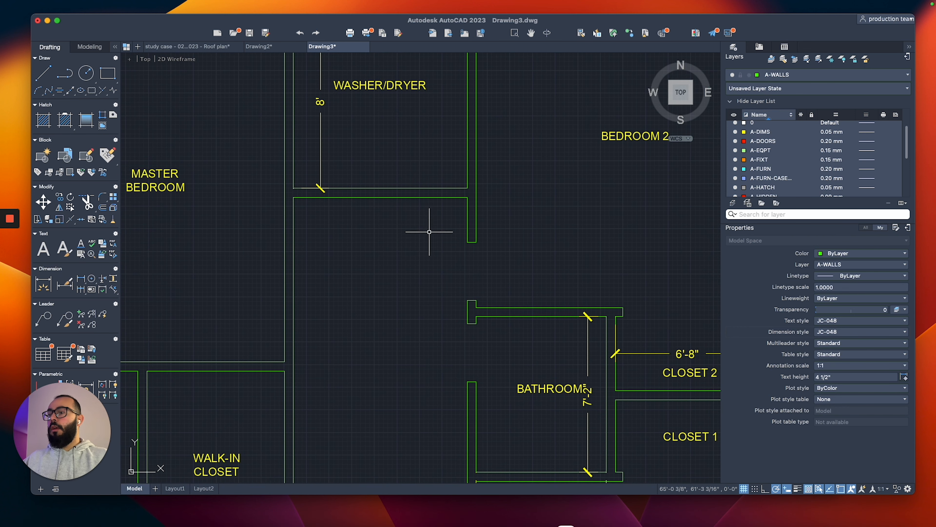
Join the wall and jamb polylines around the Bedroom 2 and Bathroom doorways.
drag(498, 228, 446, 335)
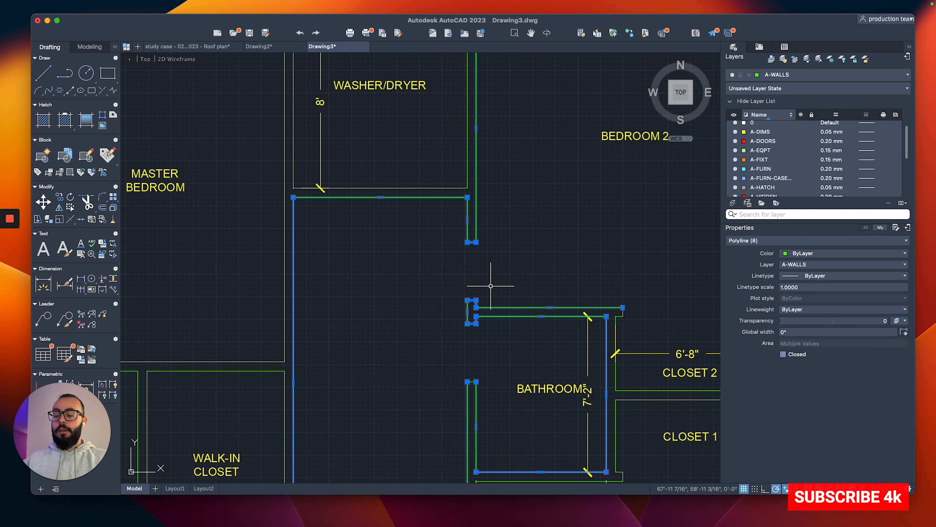
text(J)
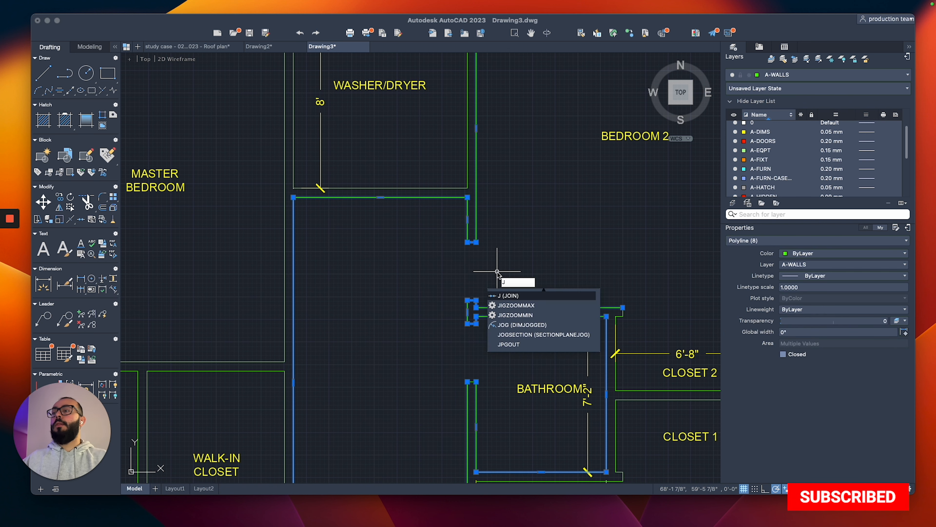
key(Return)
Join the wall polylines around the Bathroom, Closet 1 and Closet 2.
middle_drag(508, 270, 316, 157)
click(383, 162)
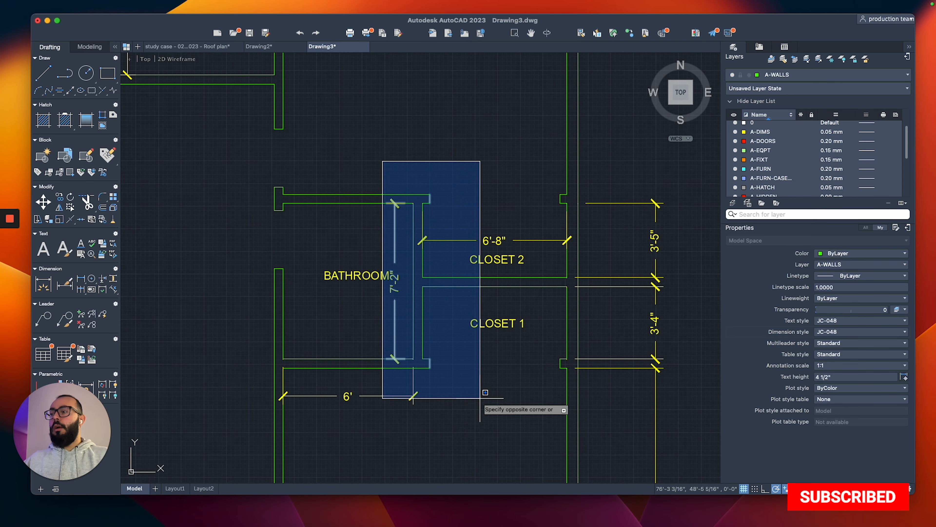
click(479, 411)
click(468, 163)
click(278, 386)
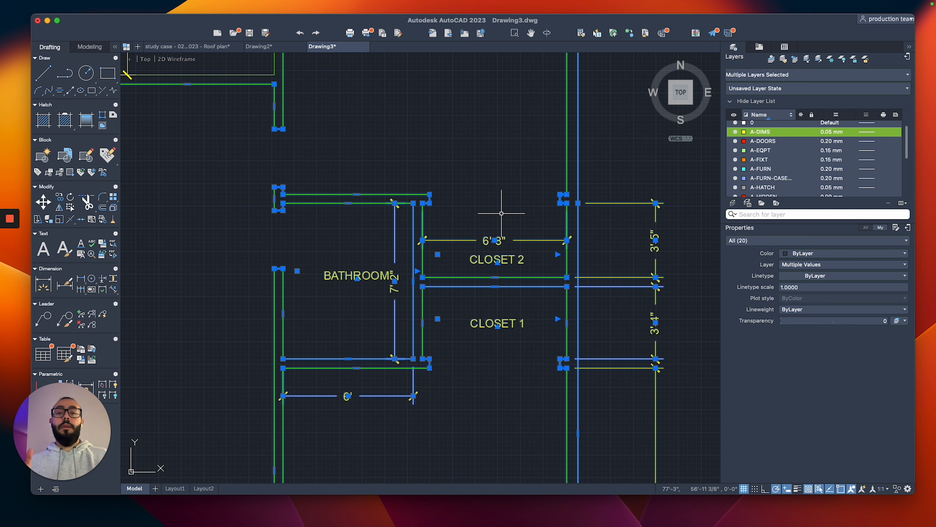
text(j)
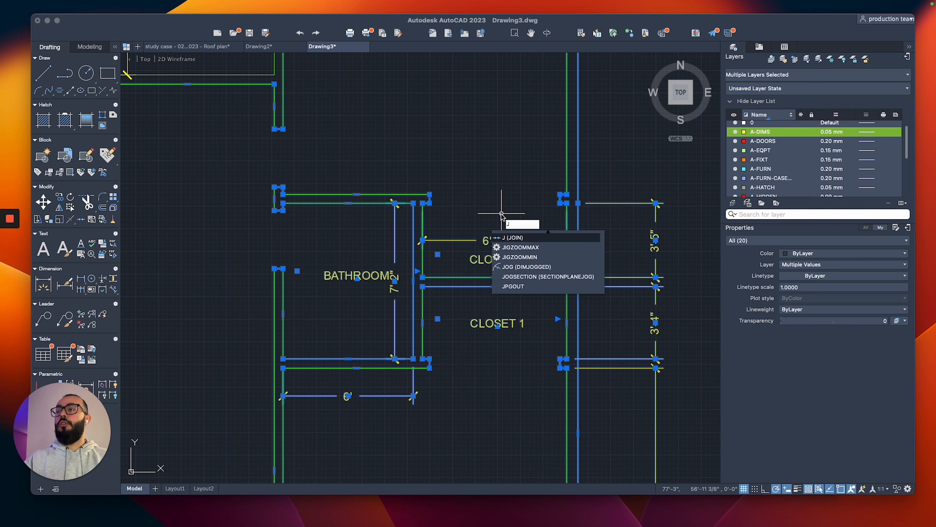
key(Escape)
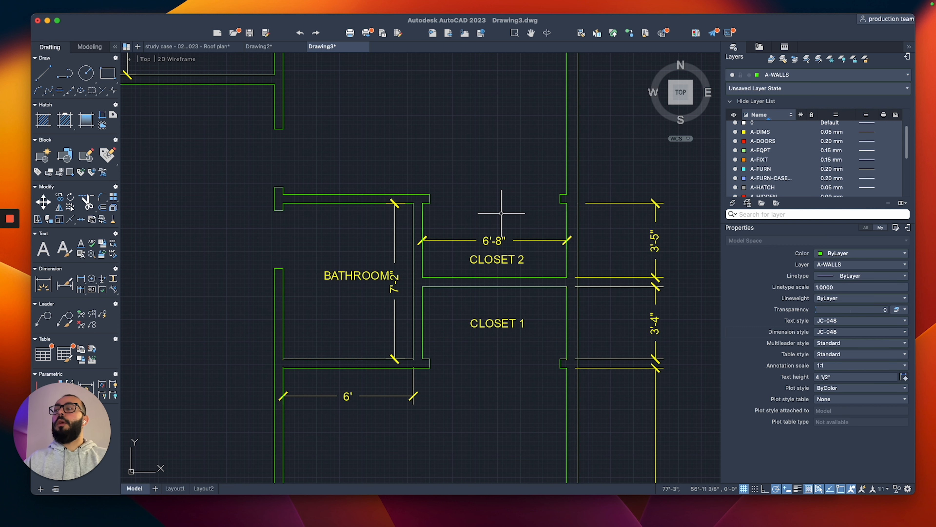
Draw a jamb line across Bedroom 1's west wall, just below the Bathroom's south wall.
scroll(490, 189, down, 6)
scroll(507, 299, up, 5)
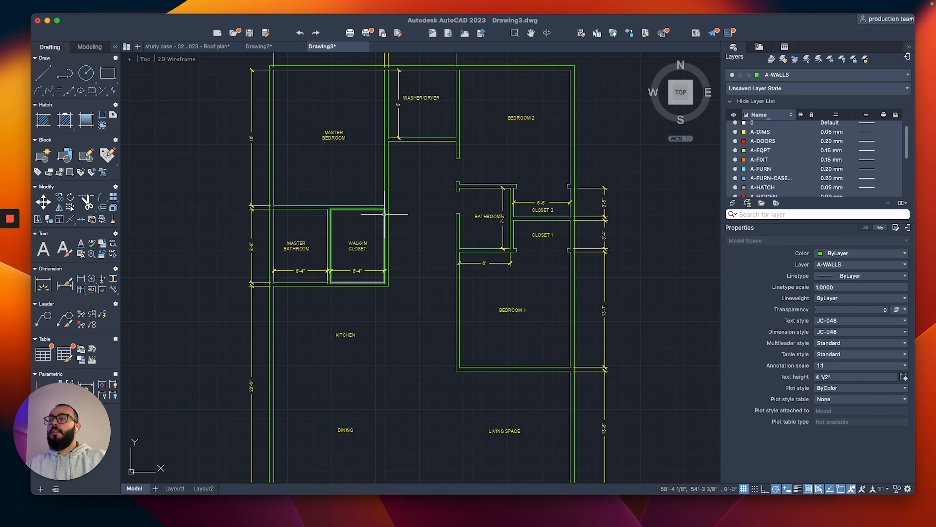
middle_drag(421, 225, 425, 251)
scroll(438, 256, up, 4)
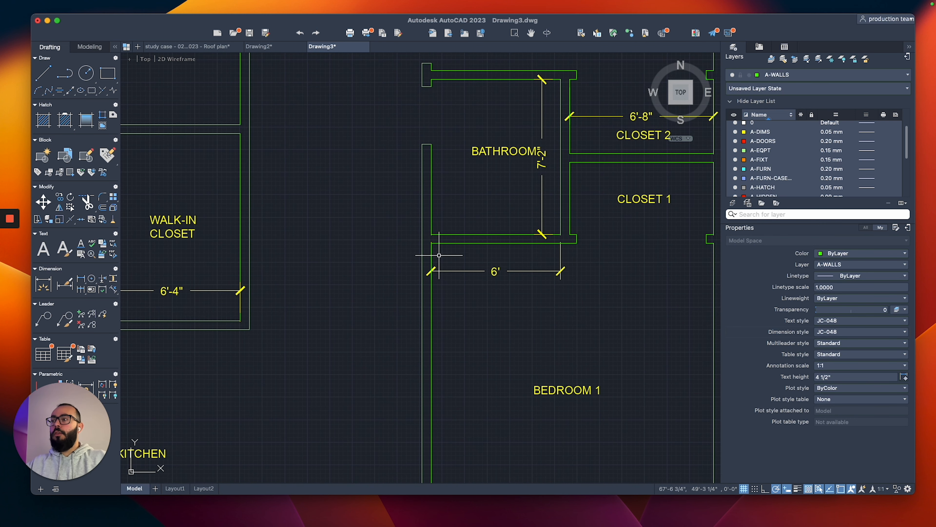
text(pl)
key(Return)
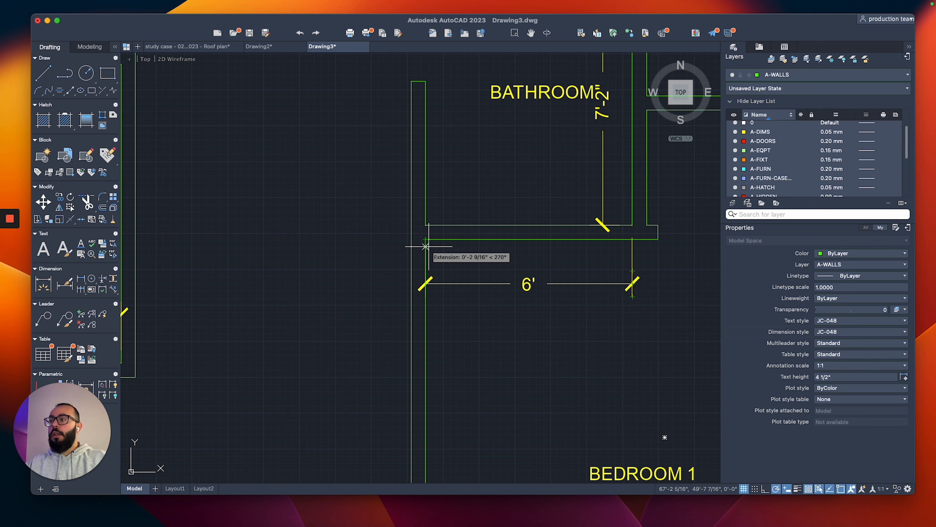
key(Return)
click(416, 250)
key(Return)
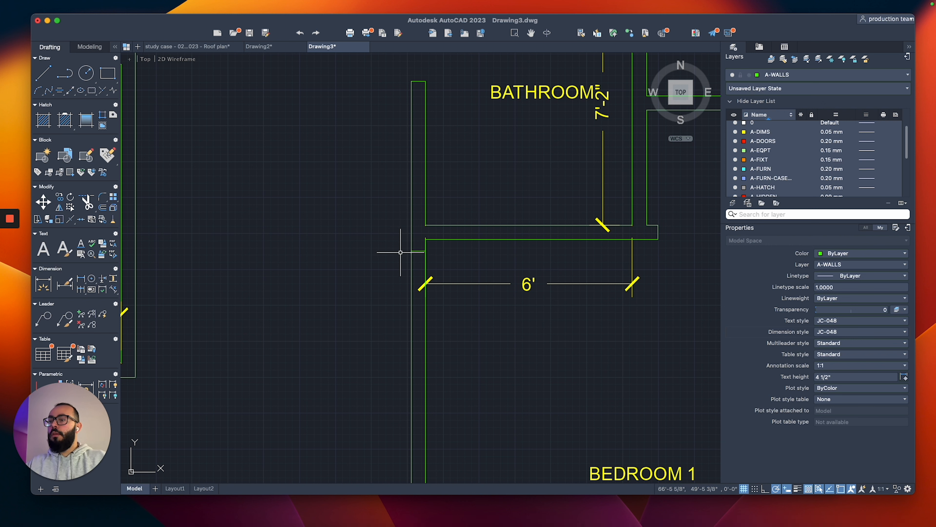
Offset the Bedroom 1 jamb line 2'8" to the south and trim the wall lines between the jambs.
text(o)
key(Return)
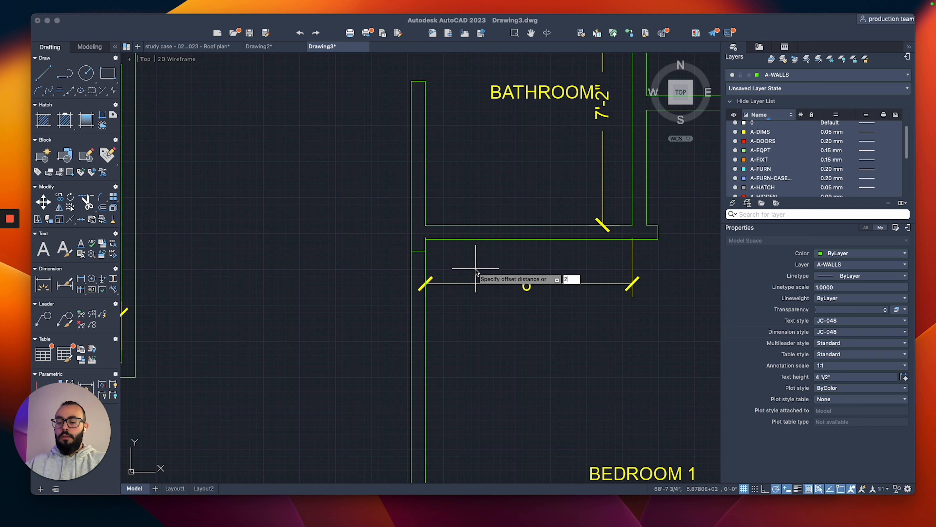
text(2'8)
key(Return)
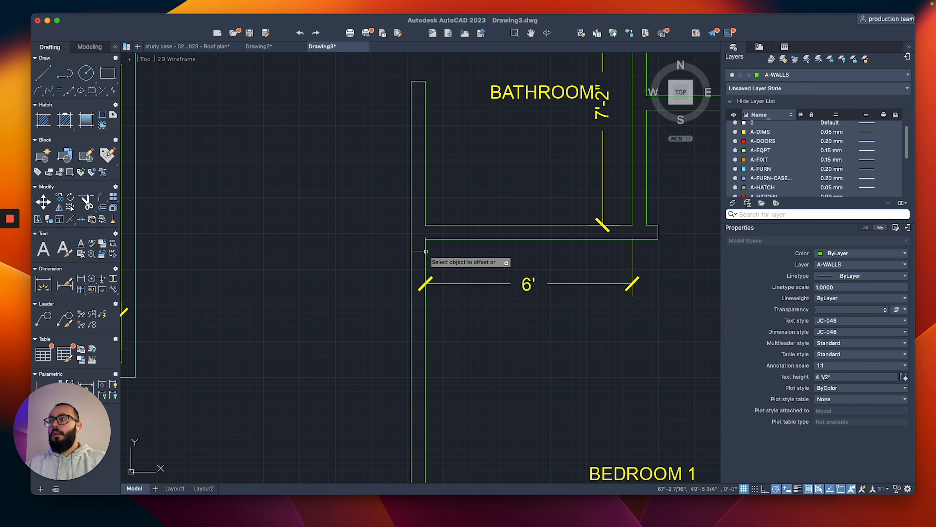
scroll(424, 321, down, 3)
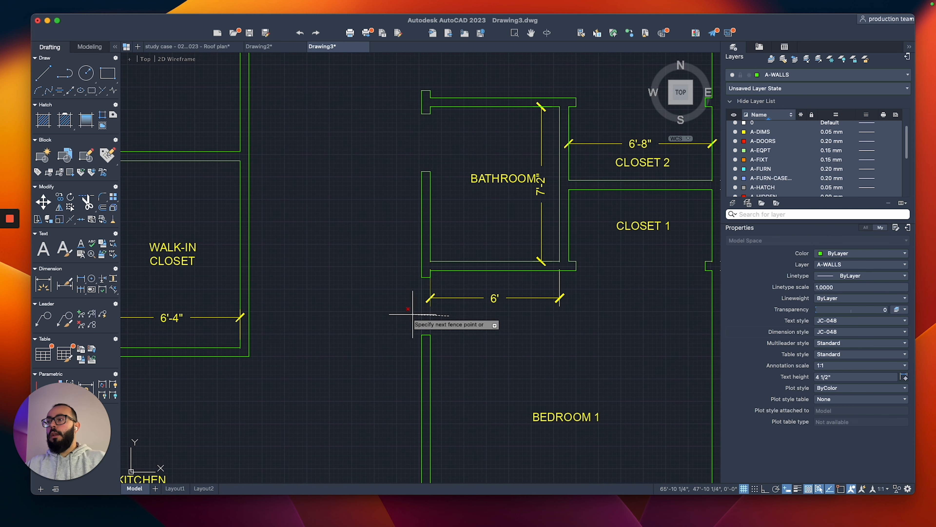
Join the wall and jamb polylines around the Bedroom 1 doorway.
scroll(386, 310, down, 4)
middle_drag(391, 308, 424, 296)
click(443, 297)
scroll(397, 338, up, 5)
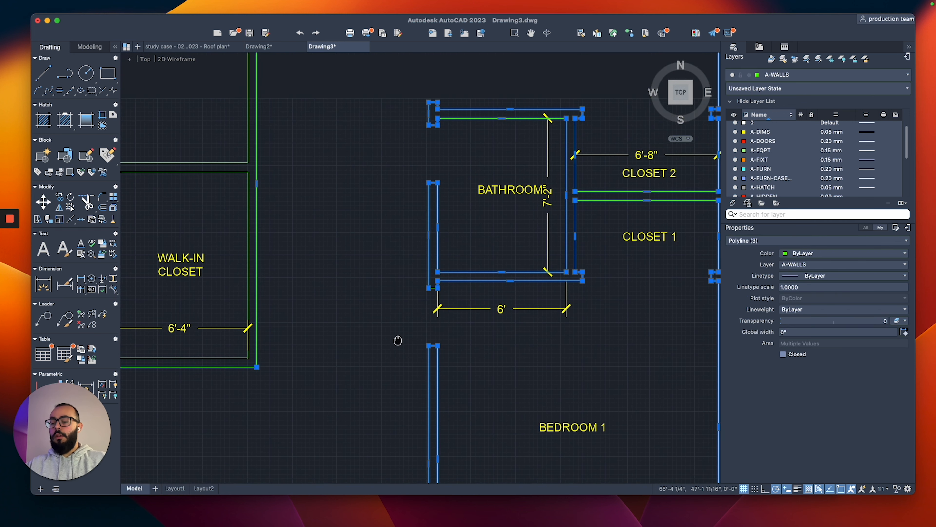
key(Escape)
scroll(405, 337, down, 3)
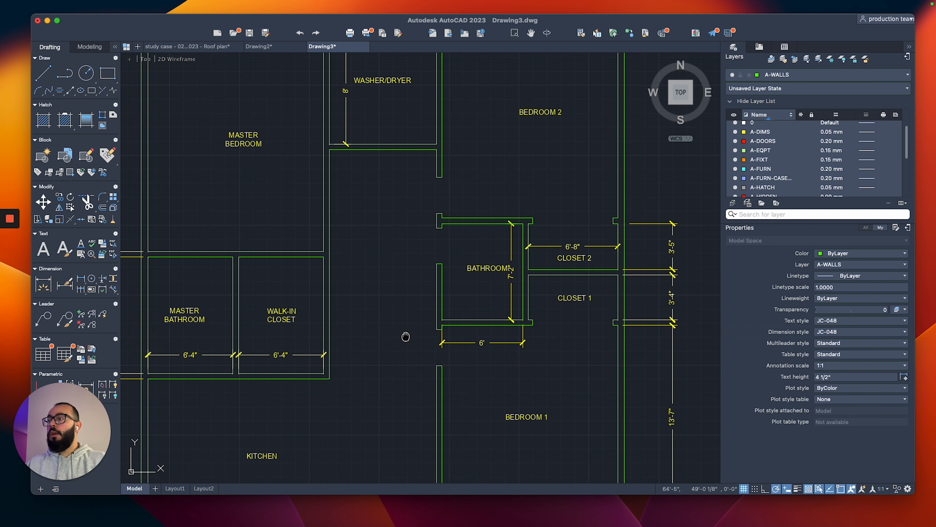
Draw a jamb line across the Master Bedroom's east wall, 12" above the room's southeast corner.
middle_drag(406, 337, 431, 335)
middle_drag(397, 305, 460, 358)
middle_drag(436, 282, 420, 332)
scroll(393, 306, up, 3)
text(l)
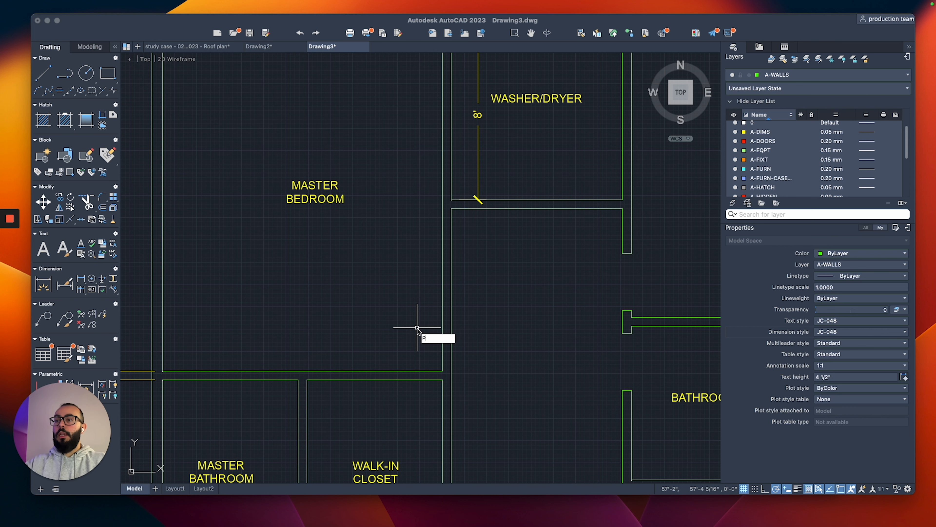
key(Return)
scroll(444, 371, up, 3)
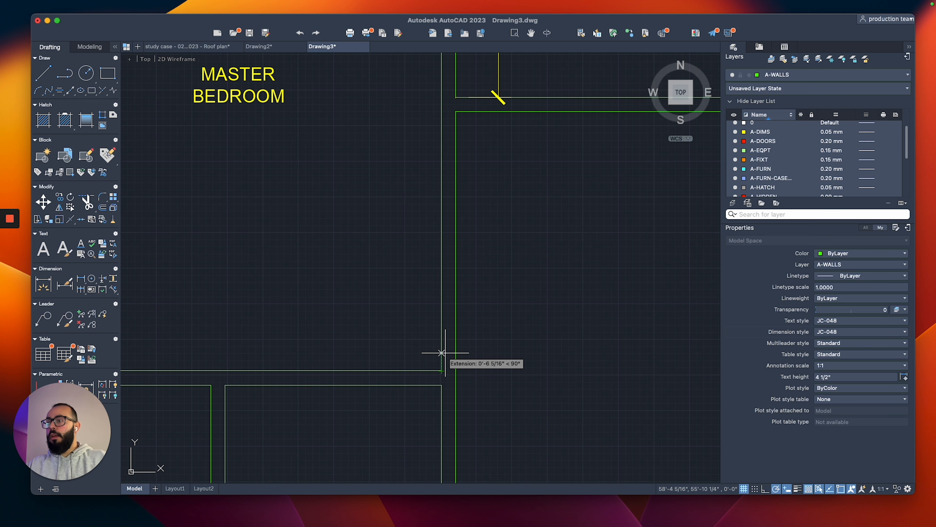
text(12)
key(Return)
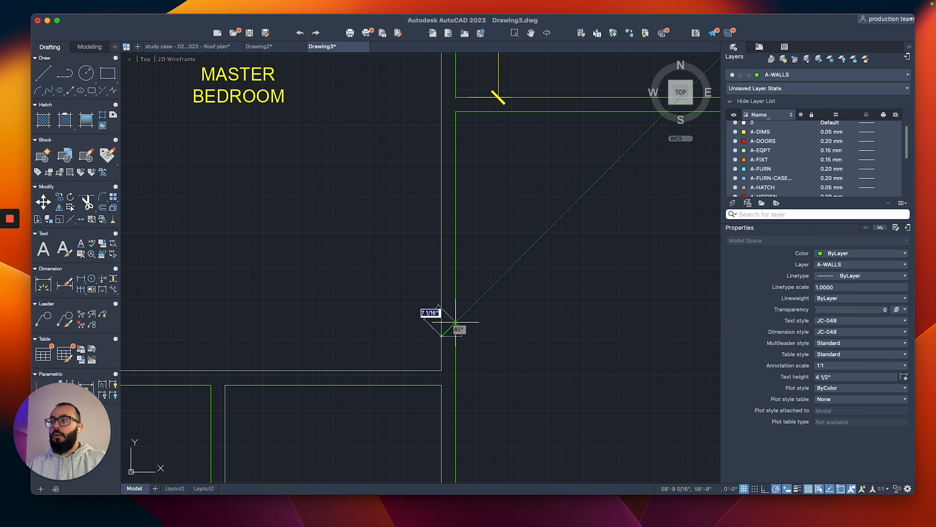
click(455, 336)
key(Return)
Move the Master Bedroom jamb line 6" to the north.
click(421, 323)
click(518, 376)
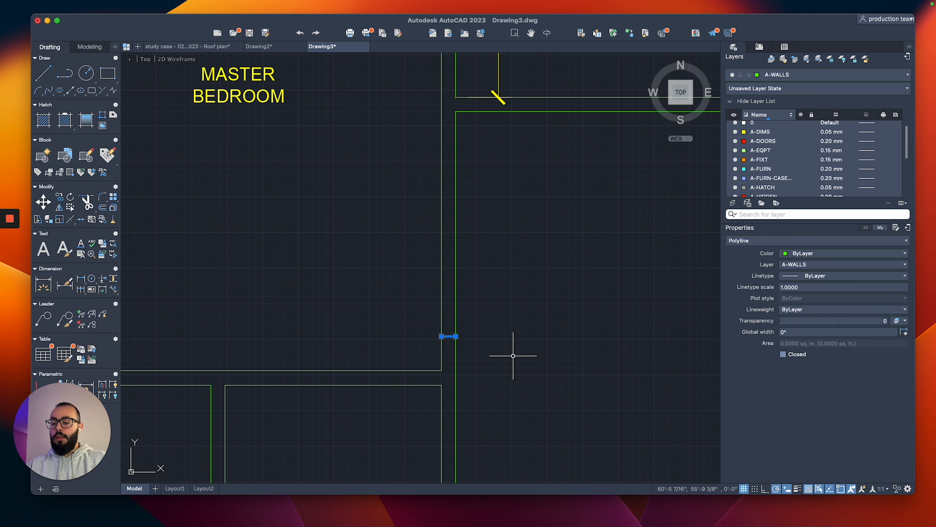
text(m)
key(Return)
click(513, 355)
text(6)
key(Return)
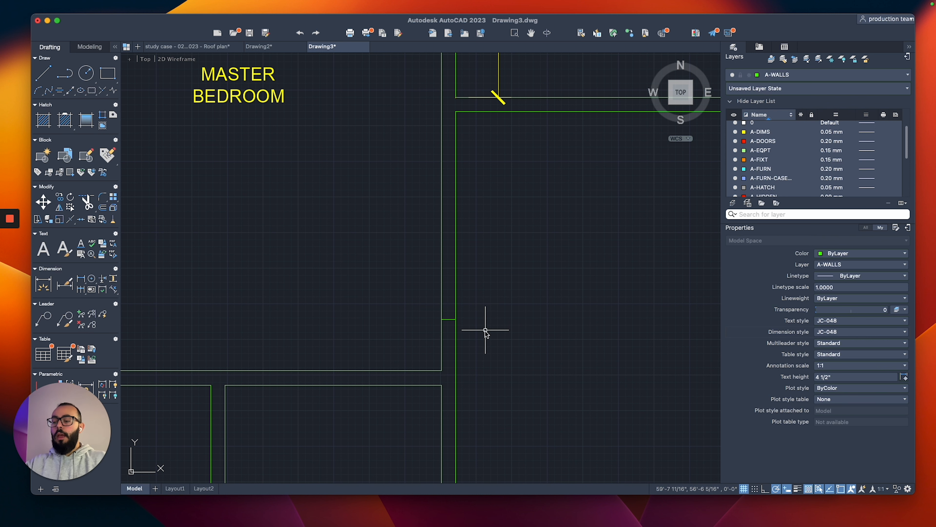
Offset the Master Bedroom jamb line 5' to the north.
text(o)
key(Return)
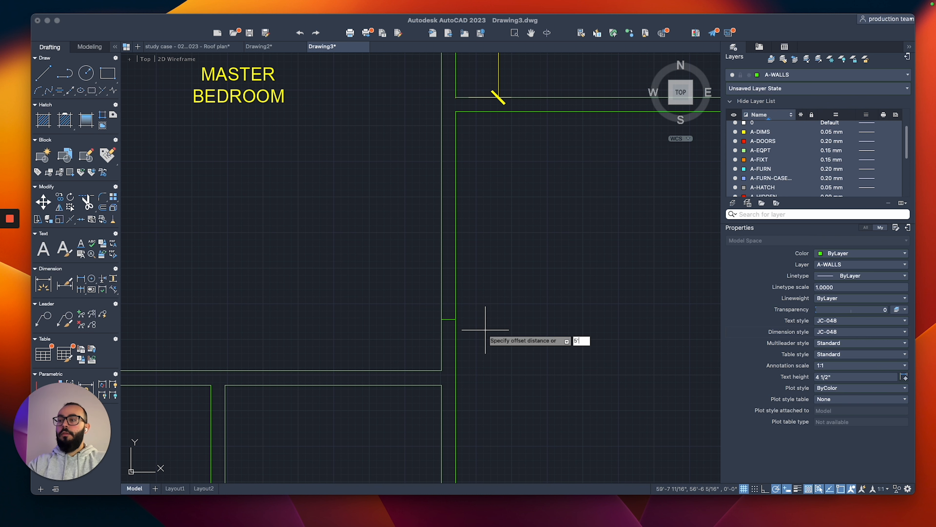
key(Return)
click(449, 319)
click(450, 291)
key(Escape)
Trim the east wall lines between the two Master Bedroom jambs to open the doorway.
scroll(467, 276, down, 5)
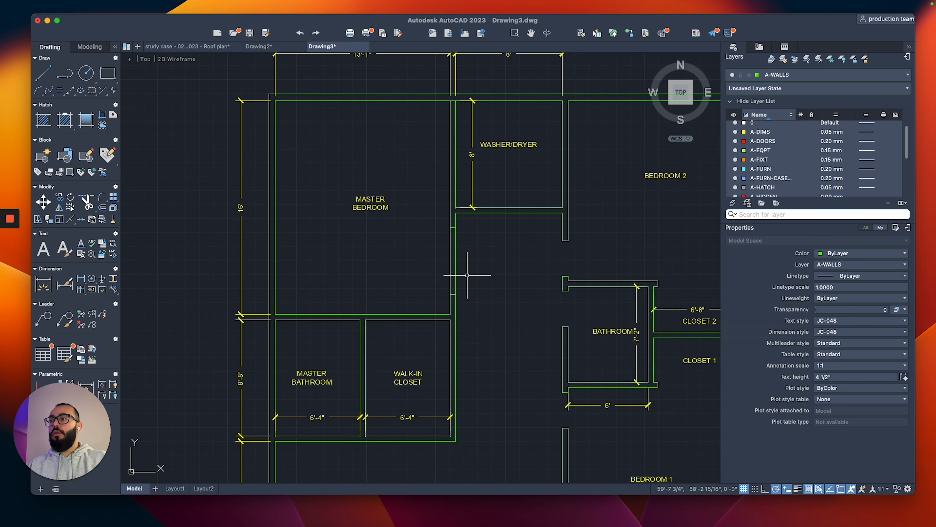
scroll(468, 275, up, 3)
text(tr)
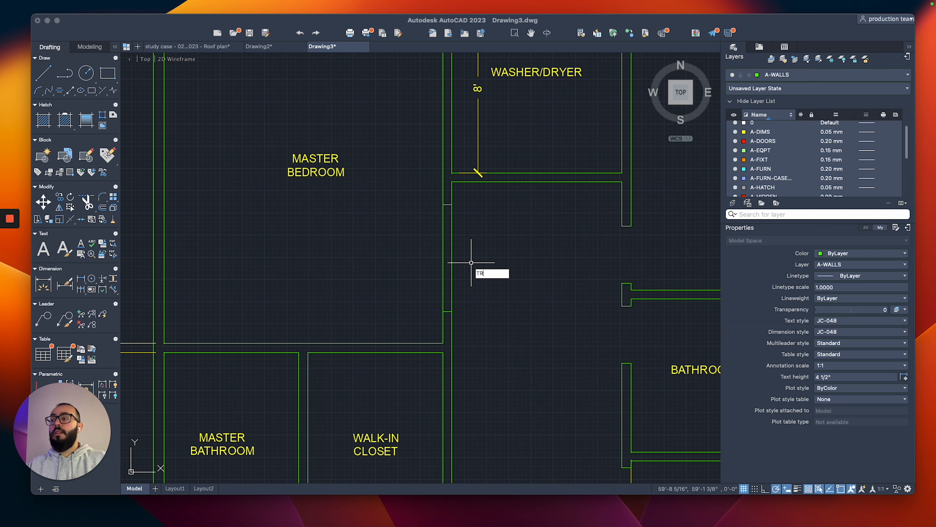
key(Return)
click(472, 254)
click(412, 257)
key(Escape)
Examine the walls around the Master Bathroom and Walk-in Closet for room size and door placement.
scroll(388, 250, down, 3)
scroll(406, 255, up, 1)
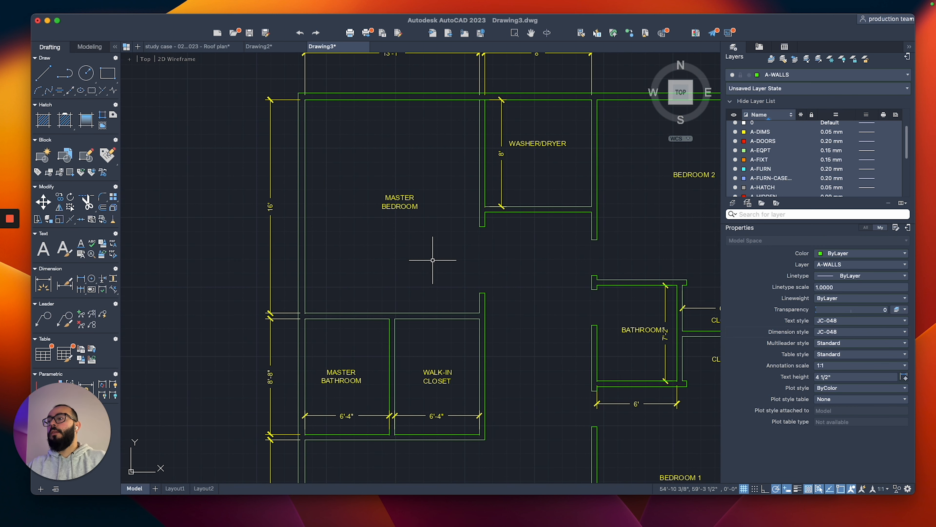
scroll(447, 278, up, 1)
scroll(429, 328, up, 1)
scroll(447, 319, up, 1)
scroll(448, 319, up, 2)
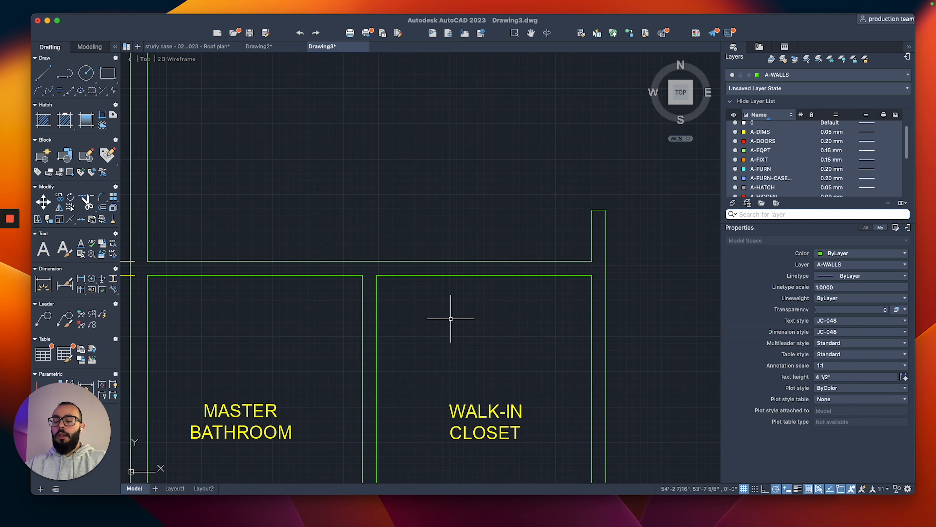
middle_drag(491, 298, 467, 286)
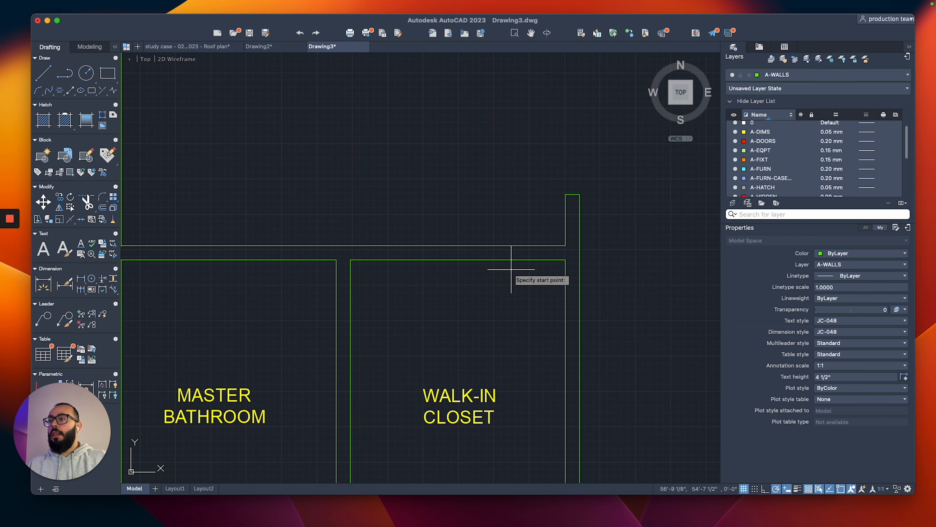
scroll(511, 269, down, 2)
scroll(477, 399, up, 1)
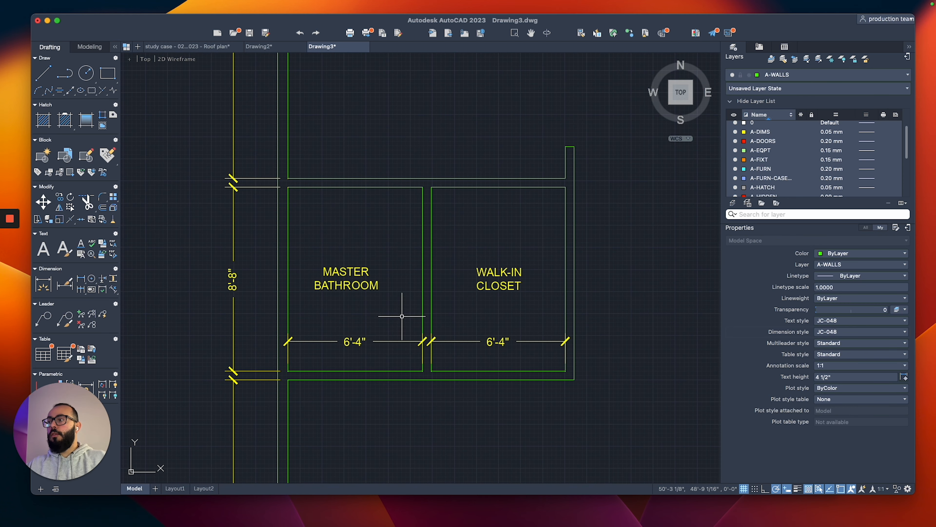
scroll(255, 253, down, 2)
scroll(273, 310, up, 2)
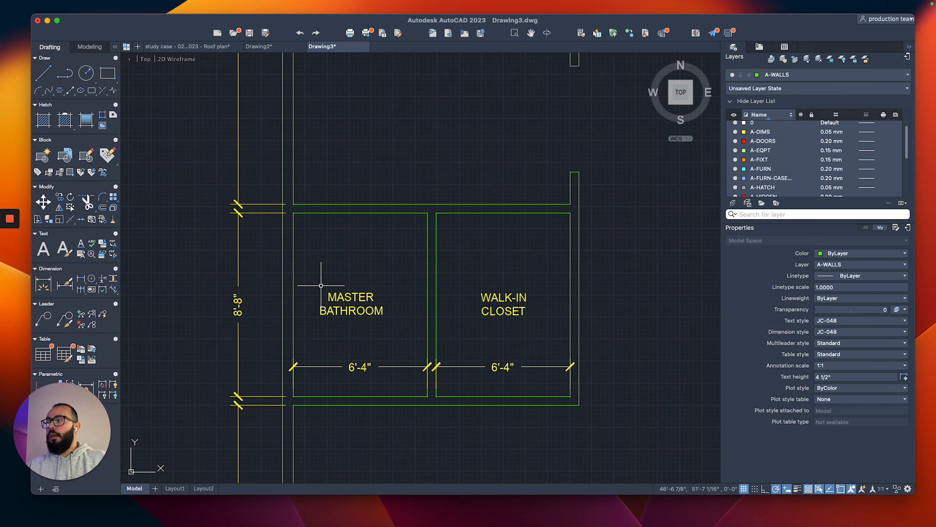
middle_drag(393, 199, 379, 257)
scroll(481, 227, down, 2)
middle_drag(481, 227, 459, 251)
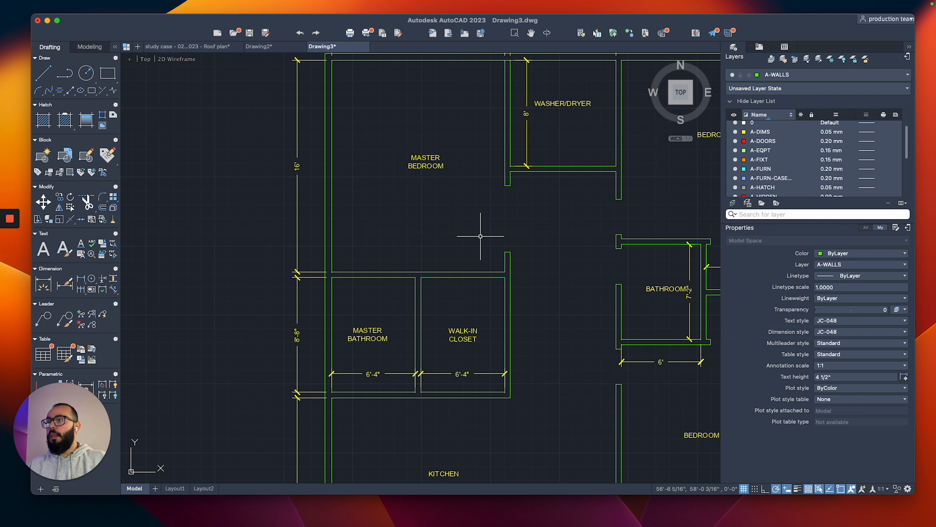
Stretch the Master Bedroom's south wall and its doorway jambs 6" to the north.
click(520, 178)
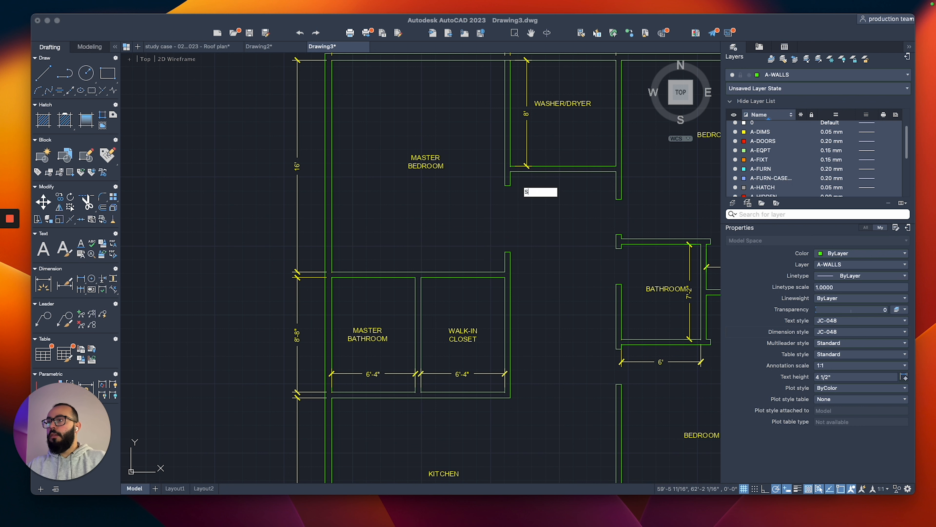
click(321, 290)
key(Return)
click(391, 245)
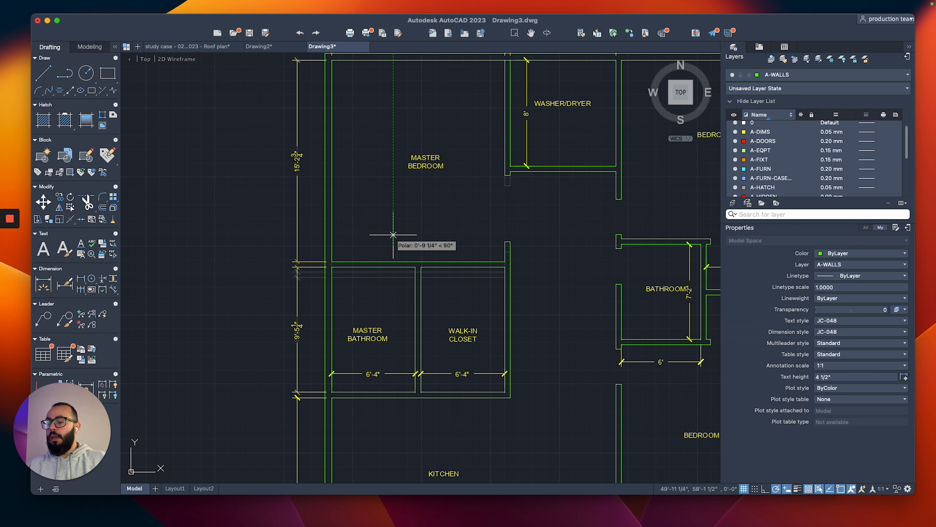
text(6)
key(Return)
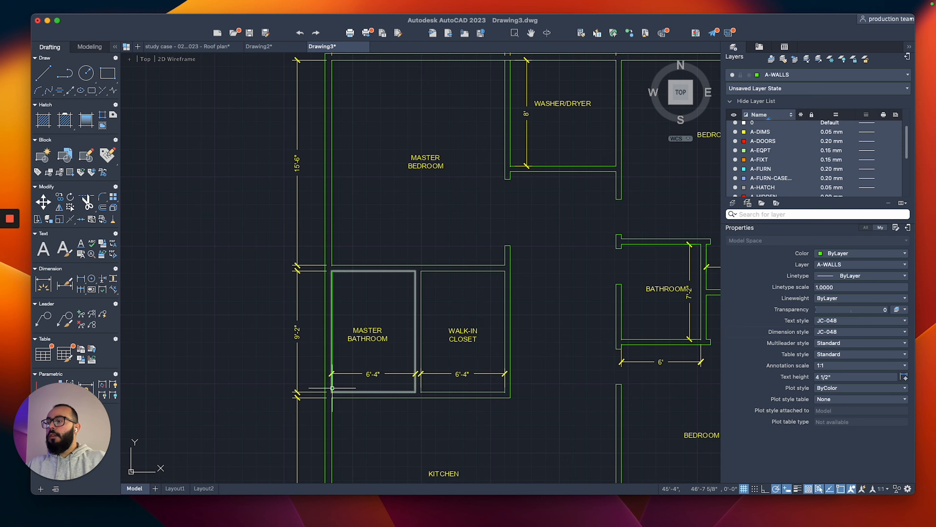
Stretch the south wall of the Master Bathroom and Walk-in Closet 6" toward the Kitchen.
scroll(344, 399, down, 6)
scroll(292, 392, down, 3)
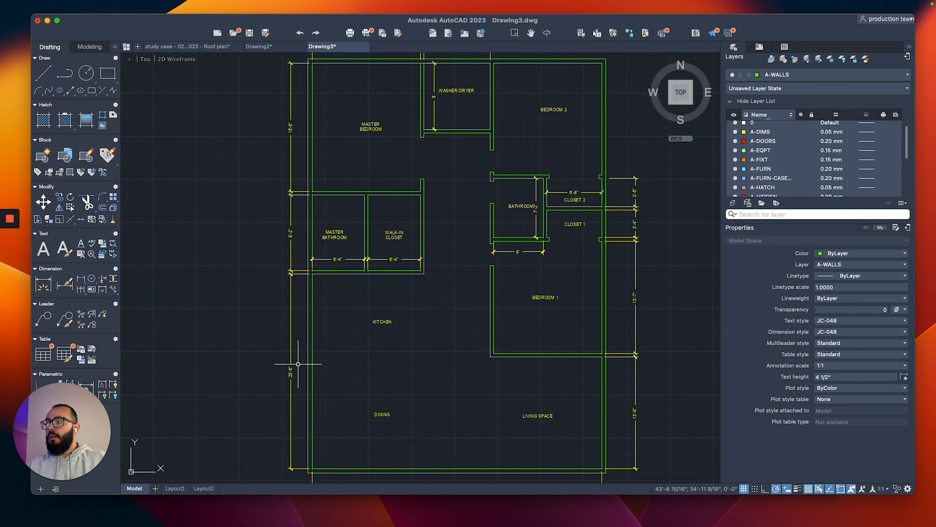
scroll(311, 338, up, 3)
key(Return)
click(510, 203)
click(297, 255)
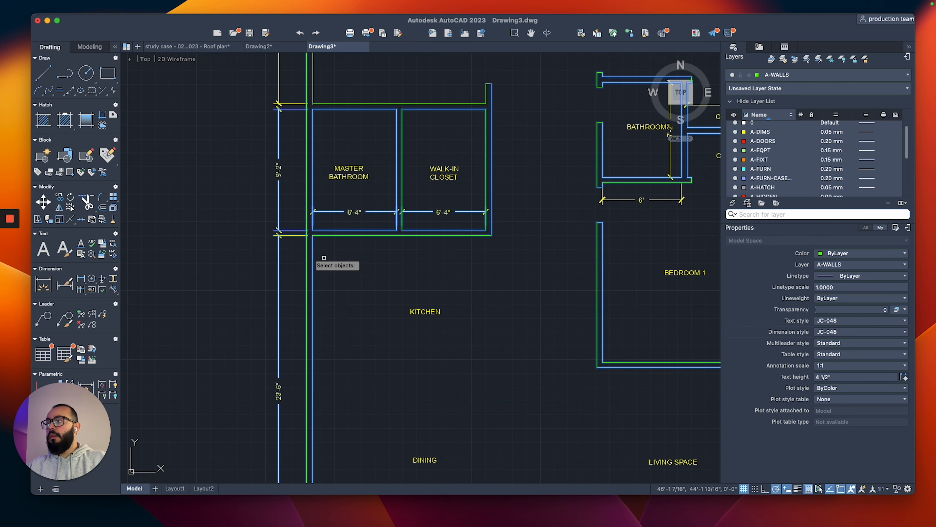
key(Return)
click(355, 261)
click(355, 269)
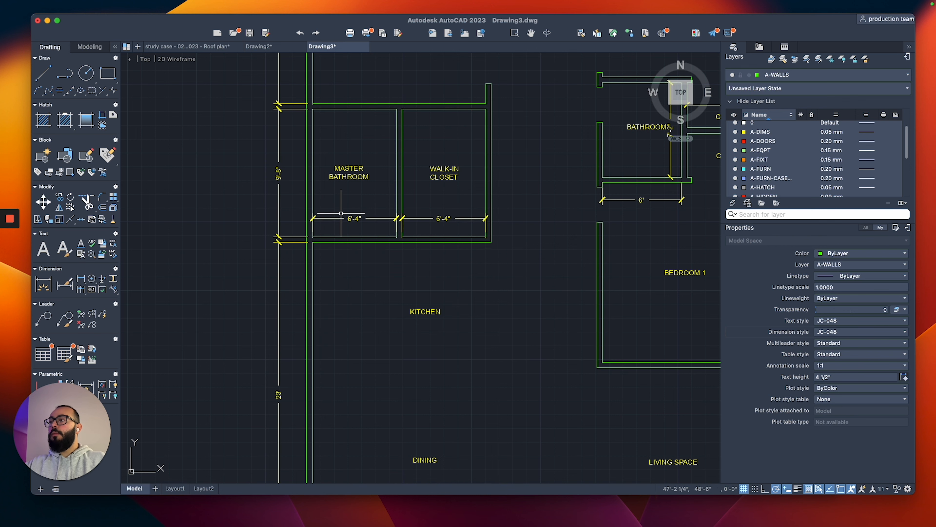
scroll(333, 279, up, 3)
scroll(391, 231, up, 4)
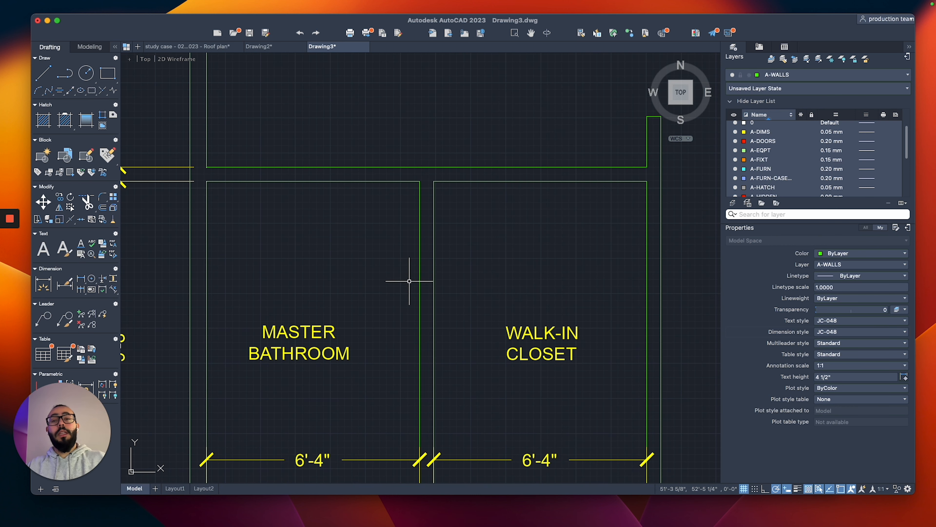
scroll(417, 241, down, 2)
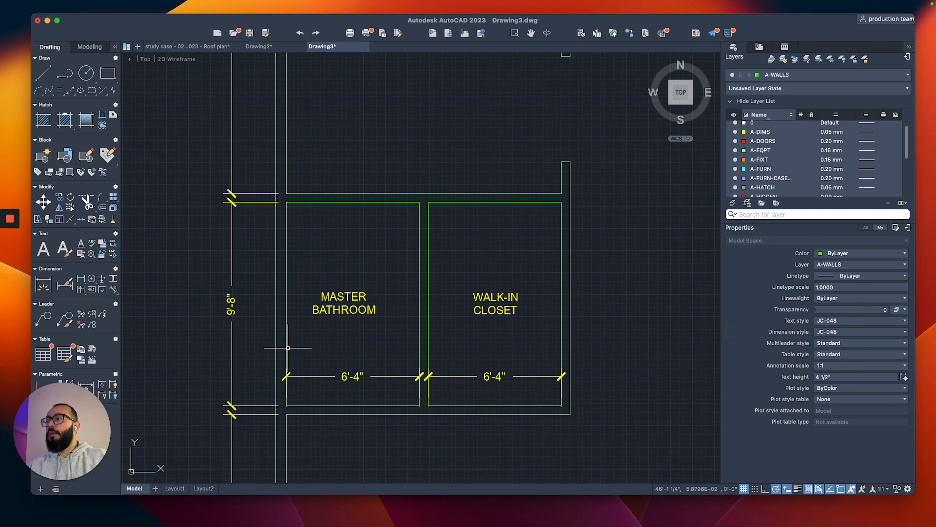
Stretch the wall between the Master Bedroom and the Master Bathroom and Walk-in Closet, with its doorway jambs, 1' to the north.
middle_drag(392, 230, 397, 266)
scroll(373, 292, down, 3)
scroll(373, 291, up, 3)
click(598, 233)
click(265, 284)
right_click(322, 288)
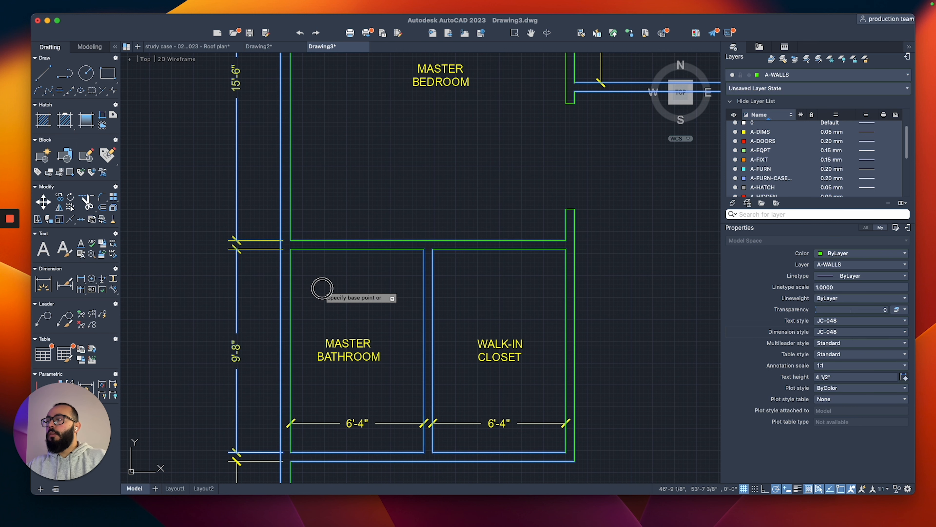
click(323, 288)
click(322, 283)
scroll(321, 282, down, 2)
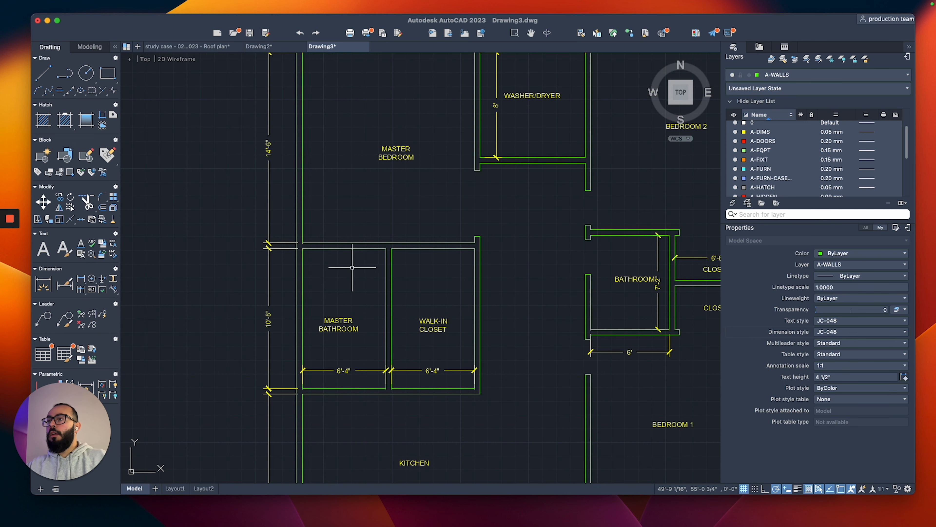
scroll(302, 251, up, 3)
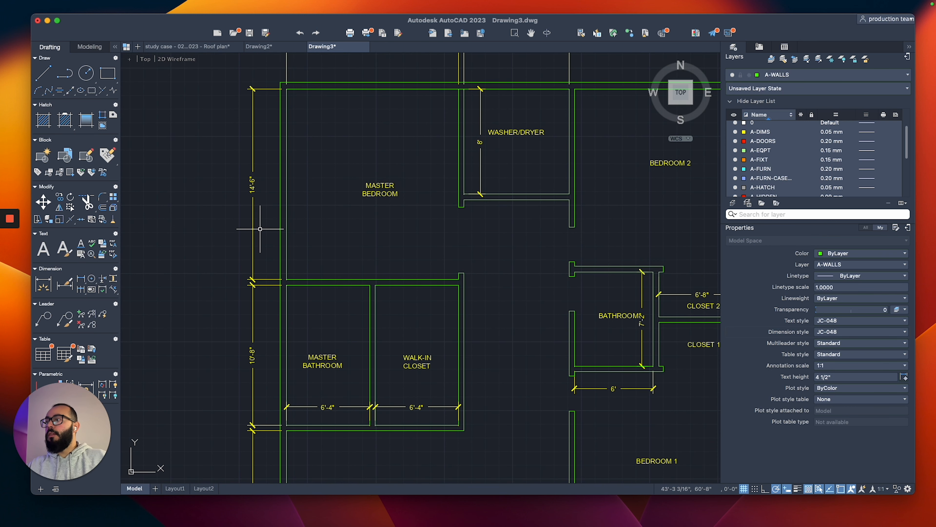
scroll(255, 368, up, 4)
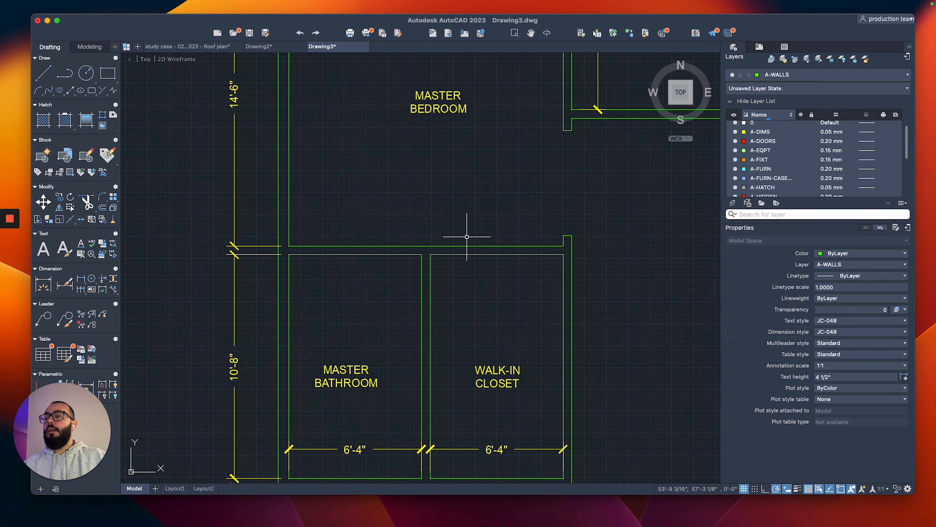
scroll(462, 244, down, 2)
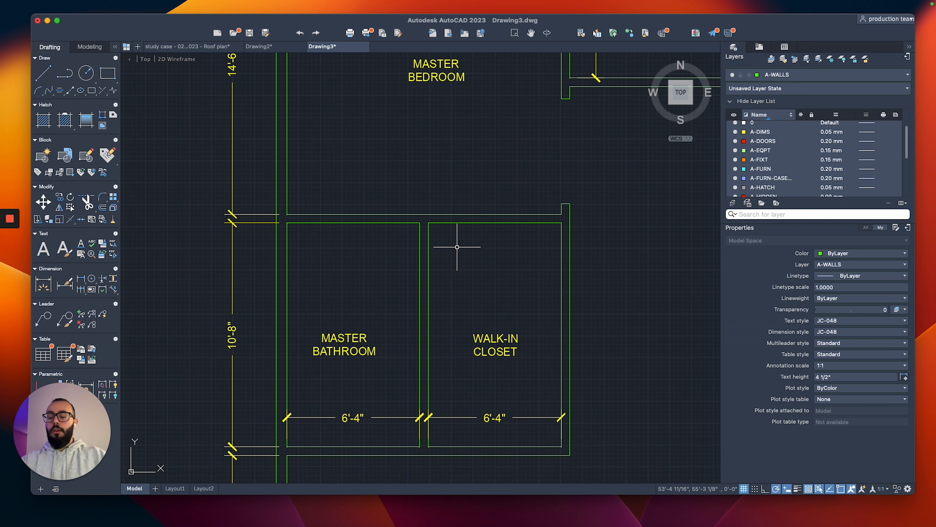
Stretch the partition between the Master Bathroom and Walk-in Closet westward so the bathroom is 6' wide and the closet 6'-8".
text(l)
key(Return)
scroll(484, 238, up, 1)
key(Escape)
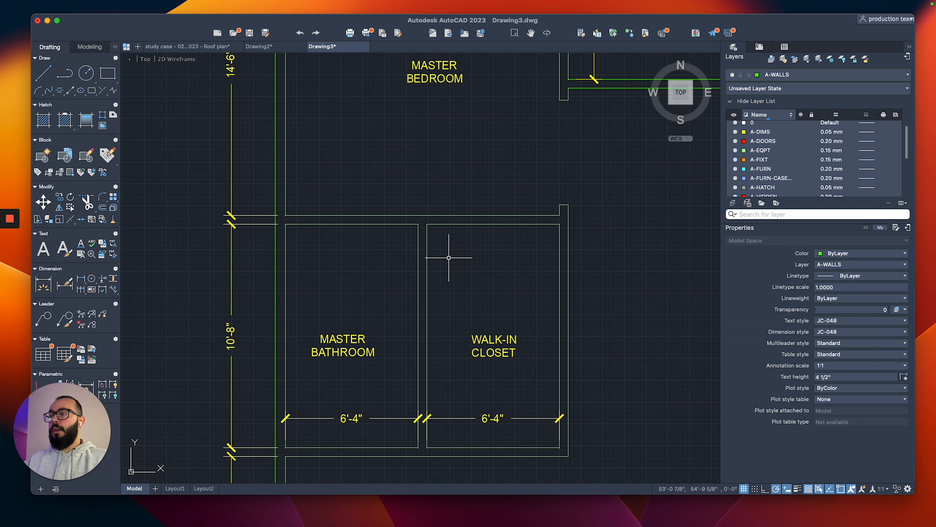
text(s)
key(Return)
click(450, 194)
click(405, 460)
key(Return)
click(467, 266)
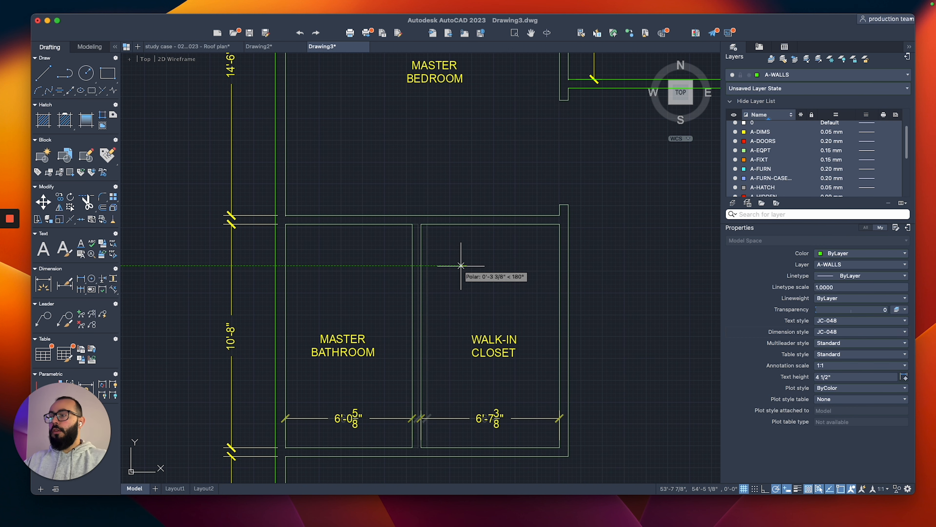
text(5/8)
key(Return)
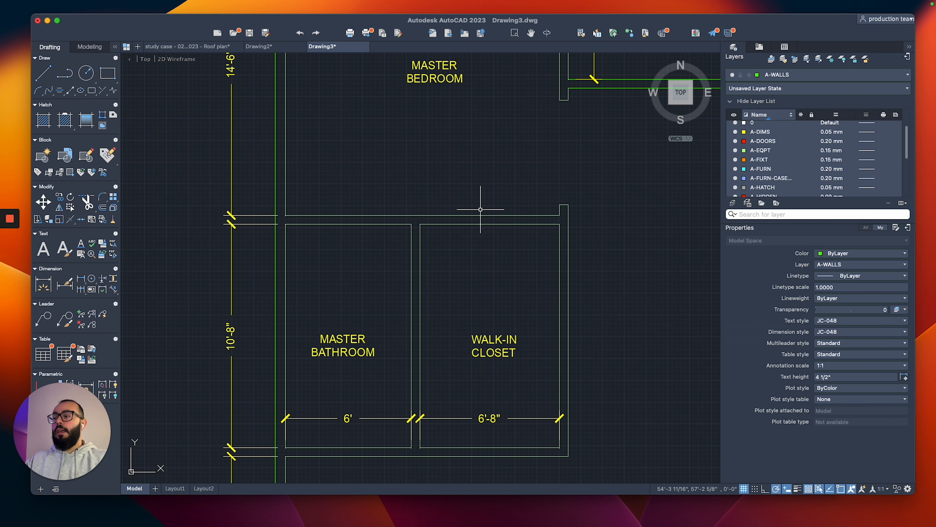
Draw a line across the Walk-in Closet's north wall at its midpoint and offset it to both sides as door jambs.
scroll(447, 195, up, 1)
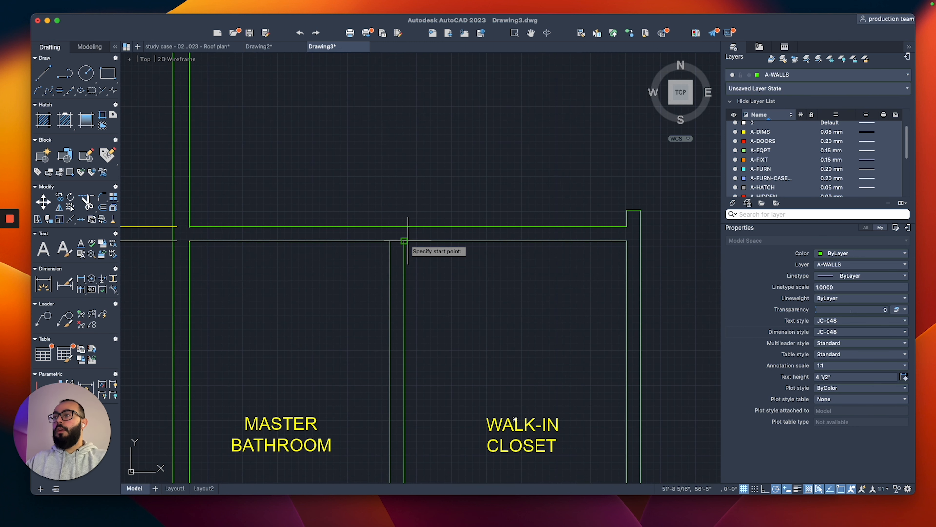
click(515, 240)
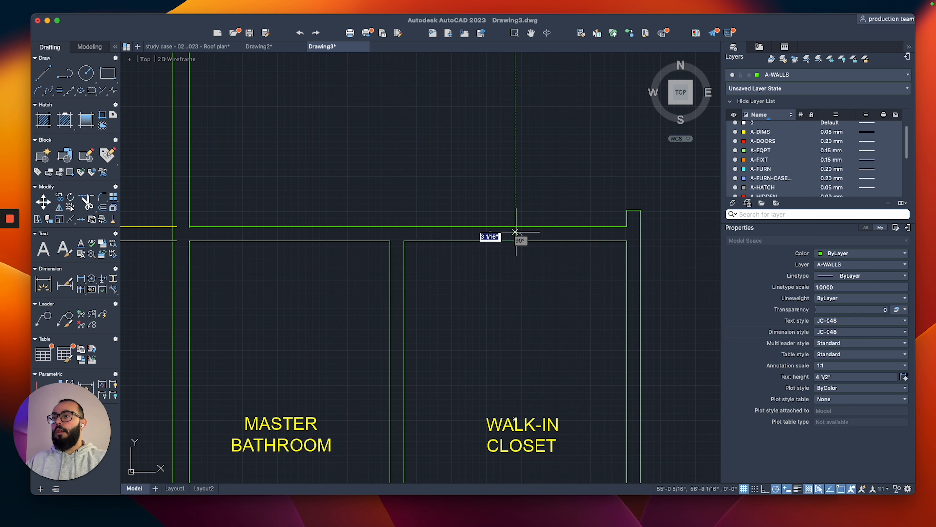
click(515, 227)
key(Escape)
text(o)
key(Return)
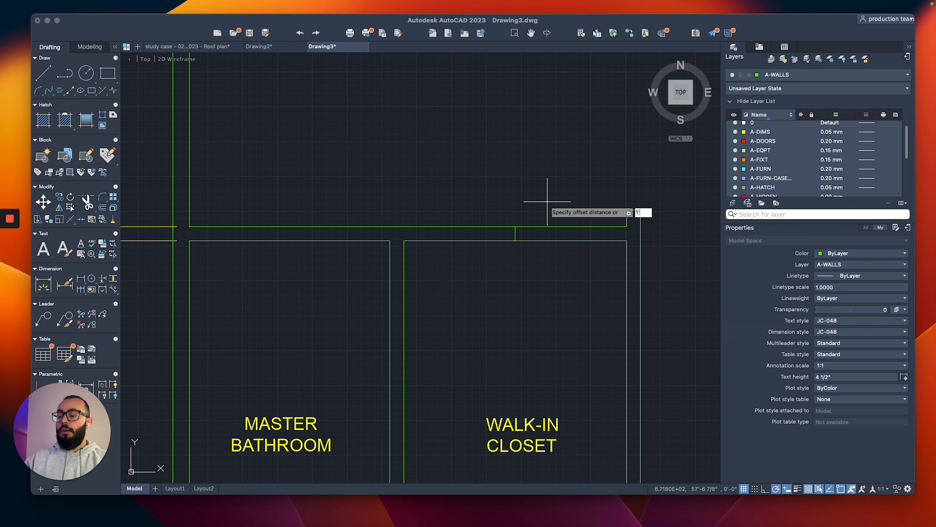
text(1')
key(Return)
click(515, 232)
click(523, 233)
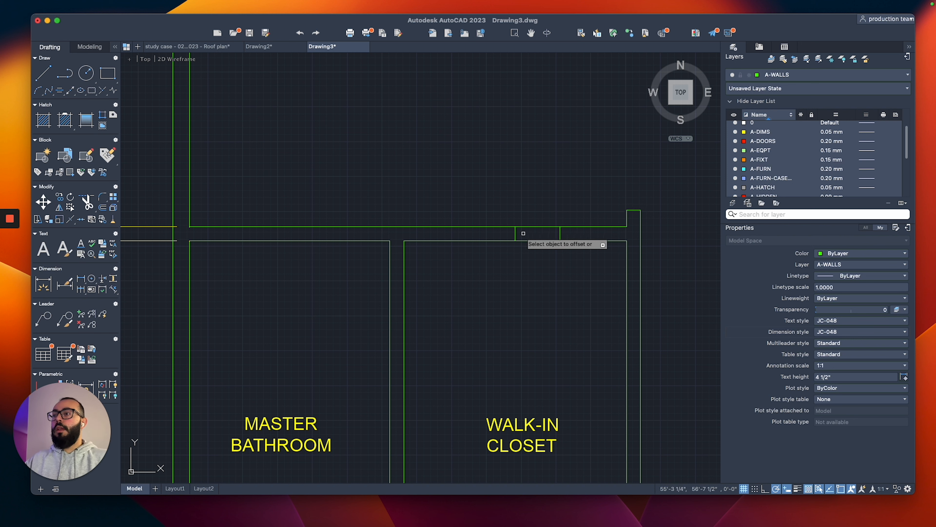
click(516, 233)
click(491, 234)
key(Escape)
Delete the centre line in the Walk-in Closet's north wall and trim the wall lines between the two jambs.
click(502, 200)
click(525, 285)
key(Delete)
text(tr)
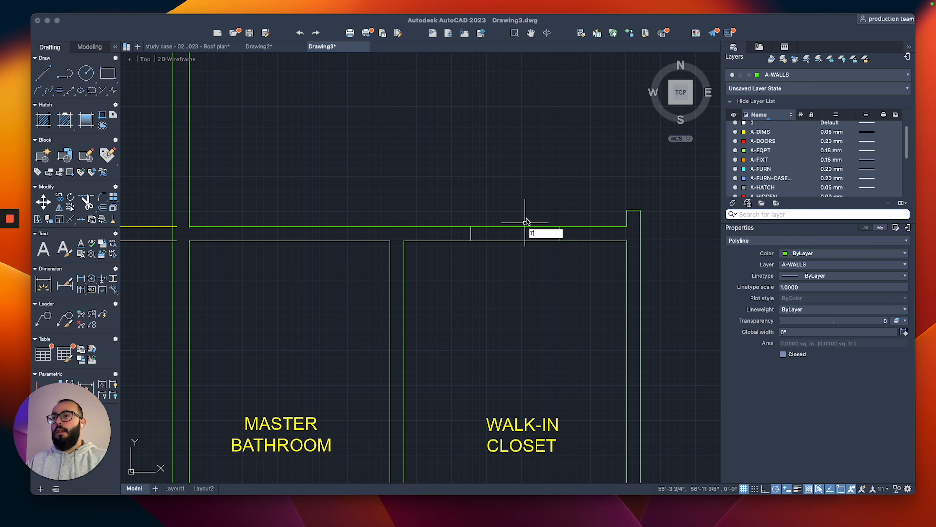
drag(513, 207, 511, 274)
key(Escape)
scroll(510, 273, down, 5)
scroll(466, 274, up, 3)
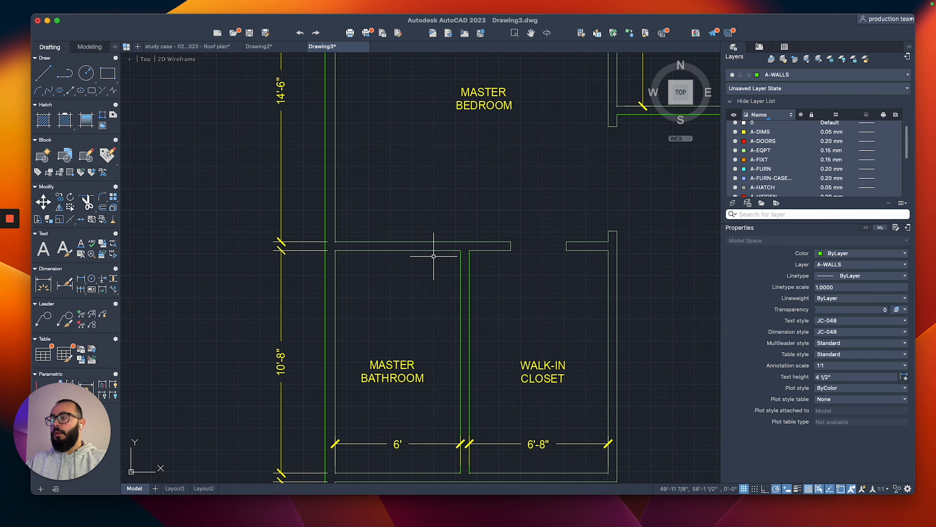
Draw a jamb line across the Master Bathroom's north wall near the exterior wall and offset it 2'-8" to the east.
middle_drag(414, 258, 433, 244)
scroll(418, 234, up, 2)
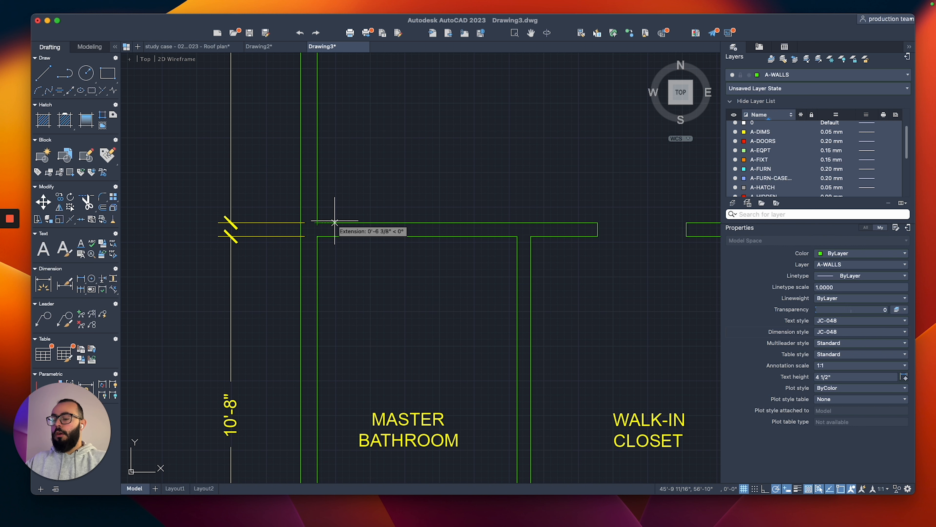
text(o)
key(Return)
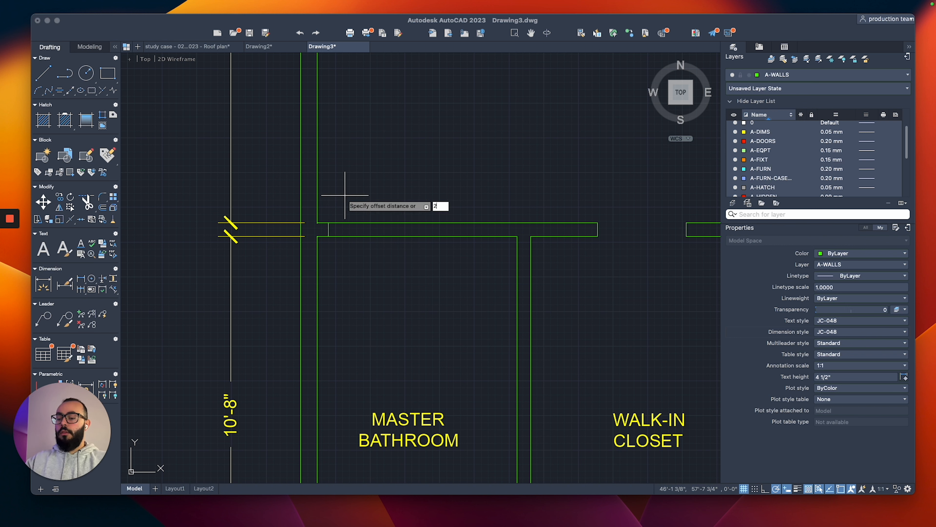
text(2'-8)
key(Return)
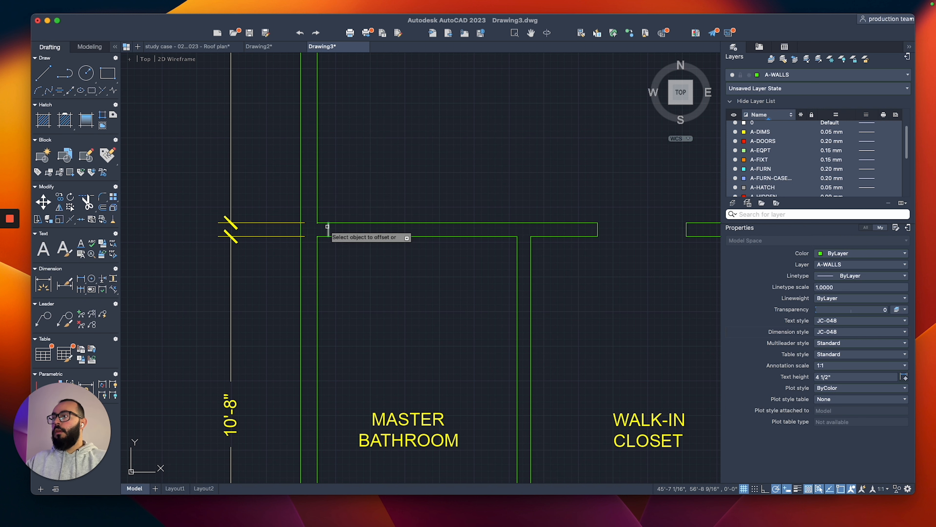
click(329, 230)
click(365, 228)
scroll(372, 217, down, 2)
scroll(539, 225, up, 2)
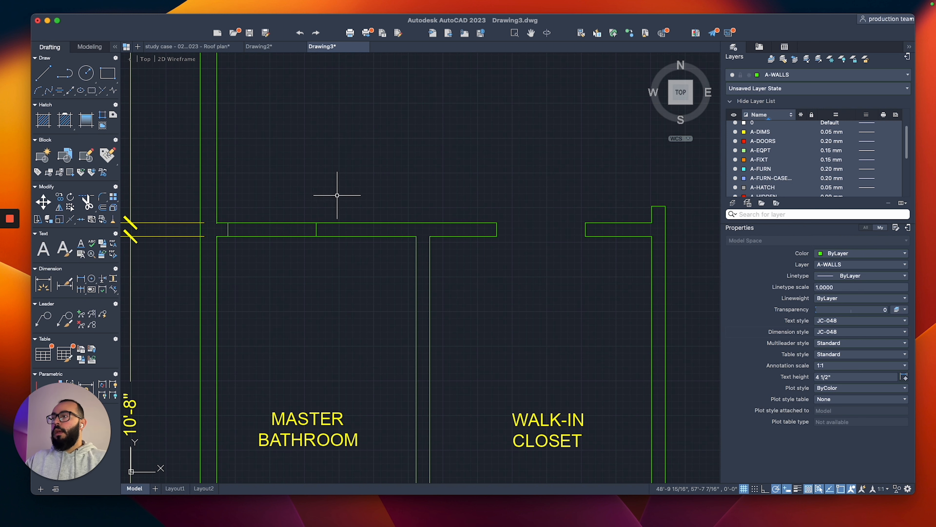
Trim the Master Bathroom's north wall lines between the two jambs to open the doorway.
text(tr)
key(Return)
drag(276, 201, 275, 261)
key(Escape)
scroll(276, 258, down, 4)
scroll(284, 229, up, 2)
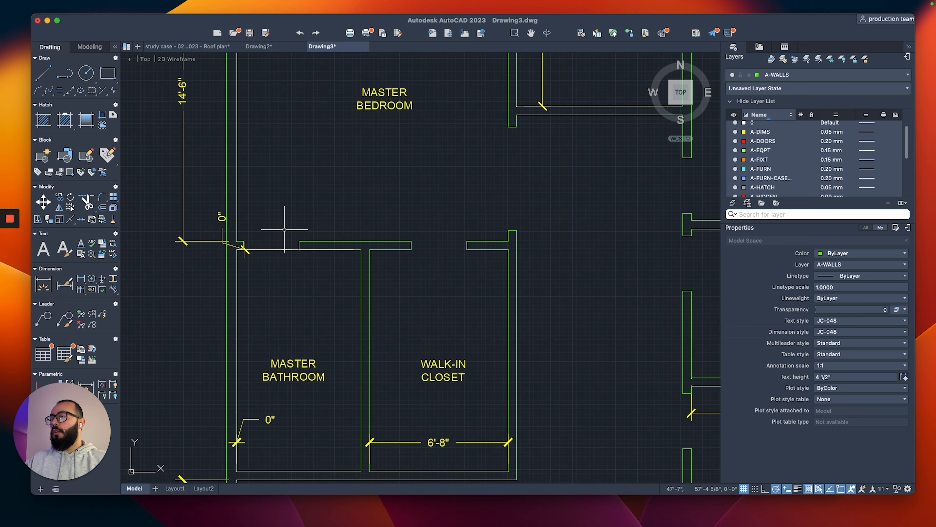
Delete the collapsed 0" dimensions at the Master Bathroom's doorway and inside the room.
click(285, 238)
click(266, 278)
middle_drag(271, 277, 307, 240)
key(Delete)
click(296, 398)
click(288, 369)
key(Delete)
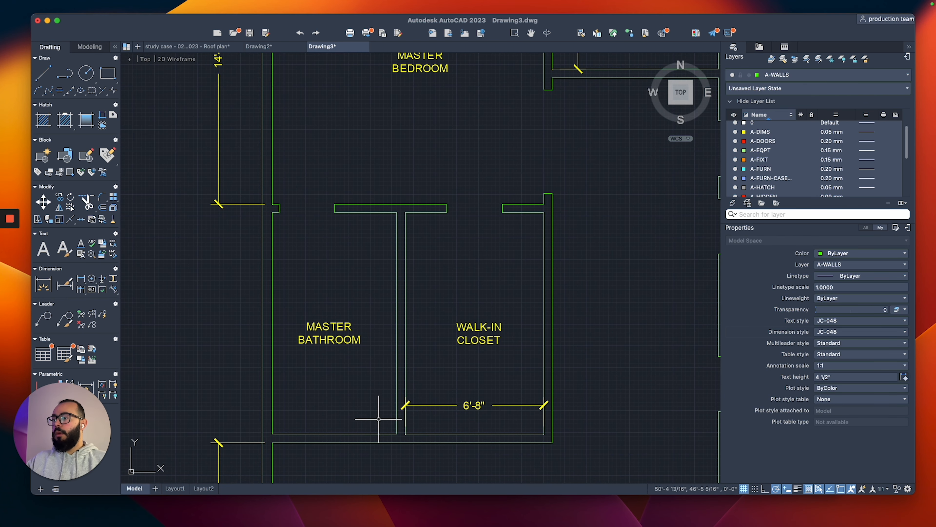
Add linear dimensions for the Master Bathroom's width and north-south depth, aligned with the neighbouring dimension lines.
text(dli)
key(Return)
click(397, 434)
click(272, 434)
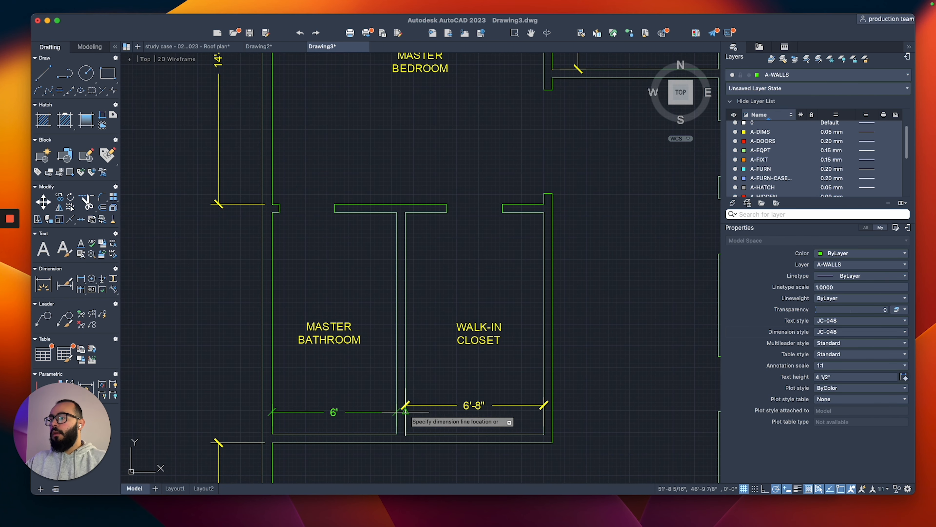
click(406, 406)
middle_drag(266, 243, 303, 216)
key(Return)
click(310, 185)
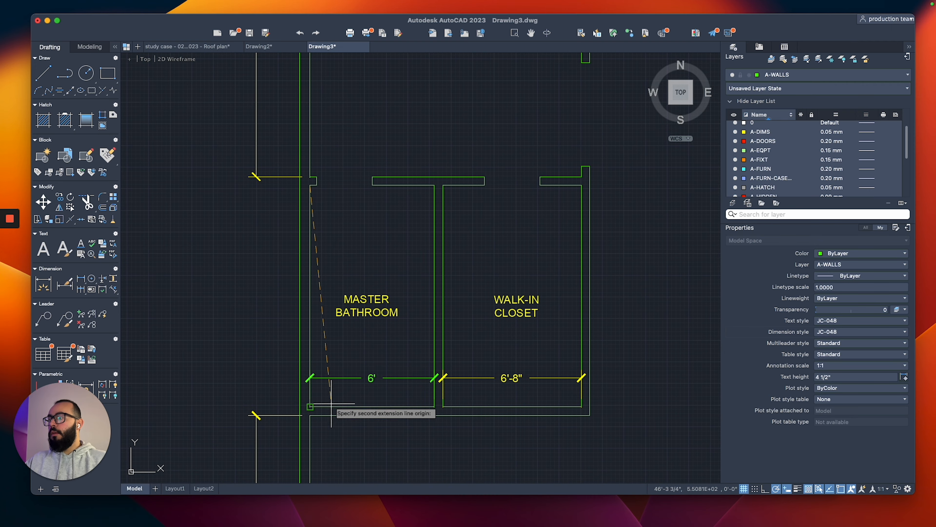
click(310, 407)
click(257, 424)
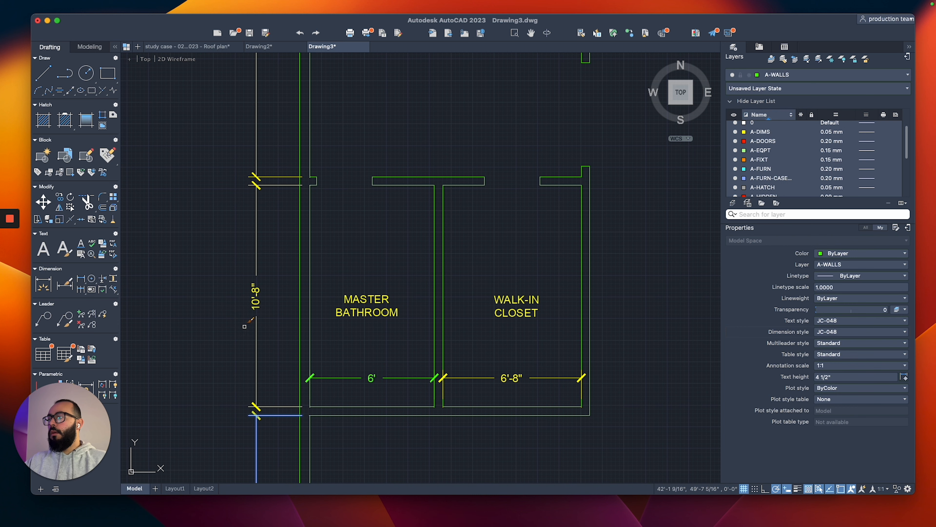
Cut a 2'-8" doorway into the Washer/Dryer room's south wall near its east end, offsetting a jamb line to the west.
scroll(341, 299, down, 5)
scroll(430, 349, up, 3)
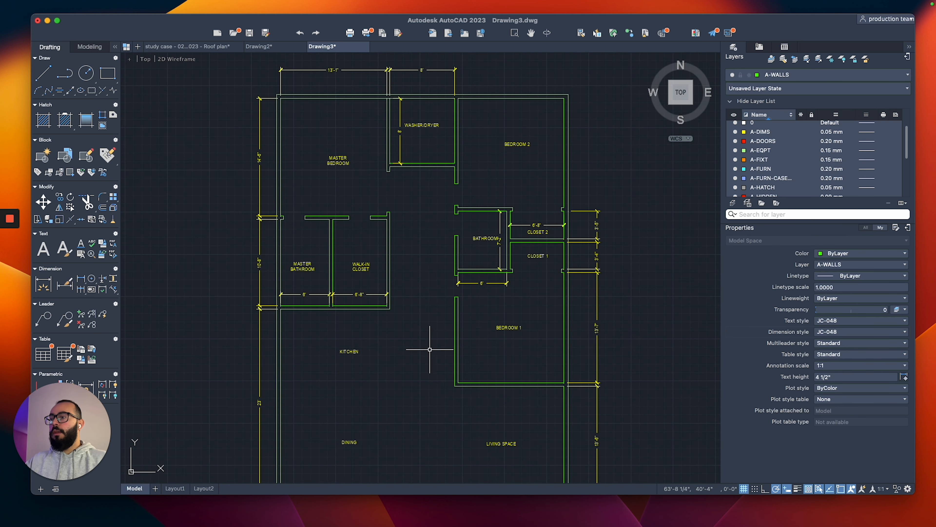
middle_drag(430, 349, 394, 302)
middle_drag(427, 245, 431, 276)
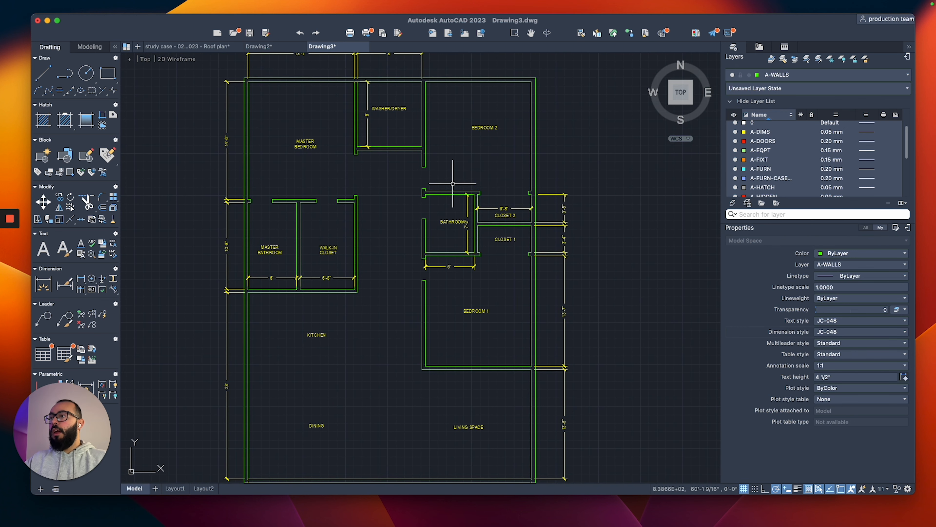
scroll(398, 214, up, 8)
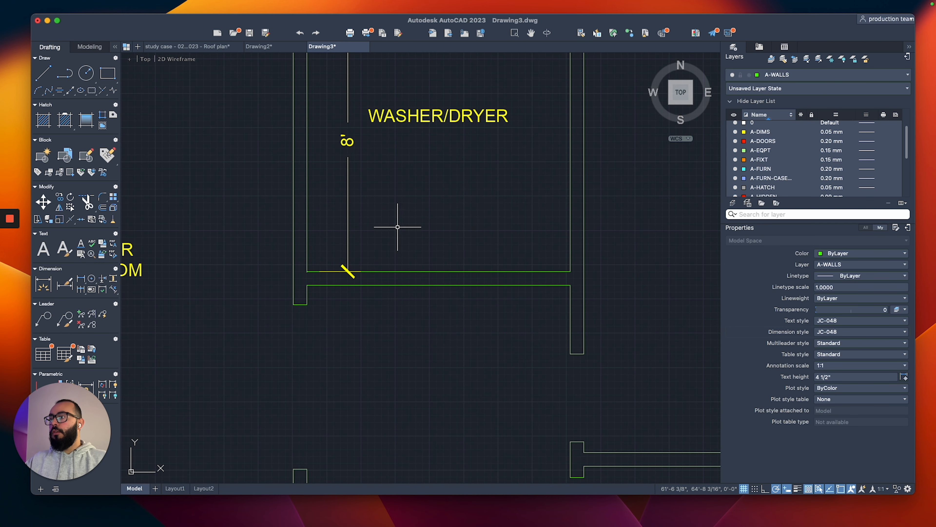
middle_drag(522, 276, 491, 303)
scroll(522, 303, up, 2)
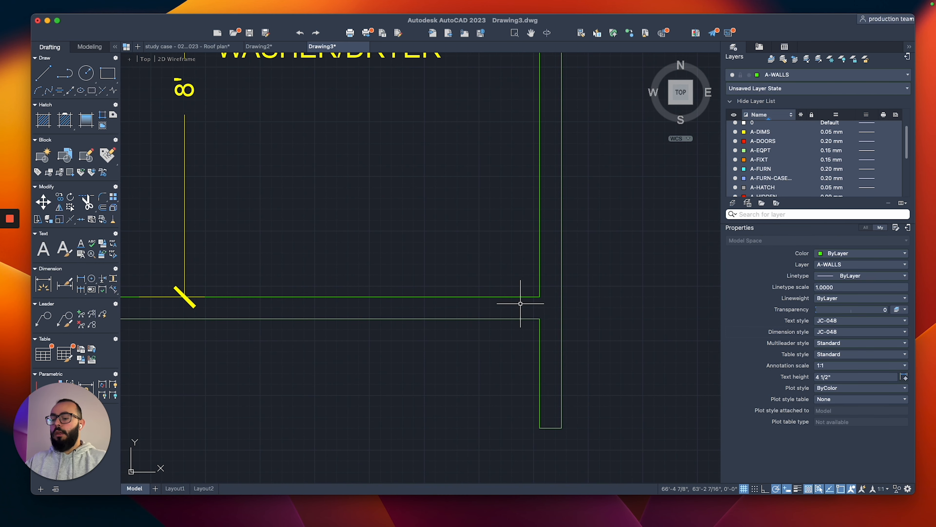
text(o)
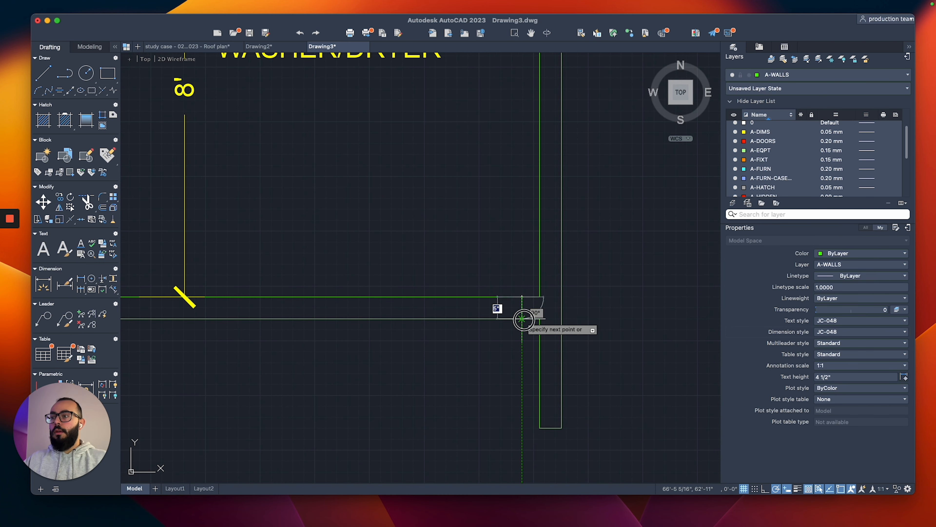
key(Return)
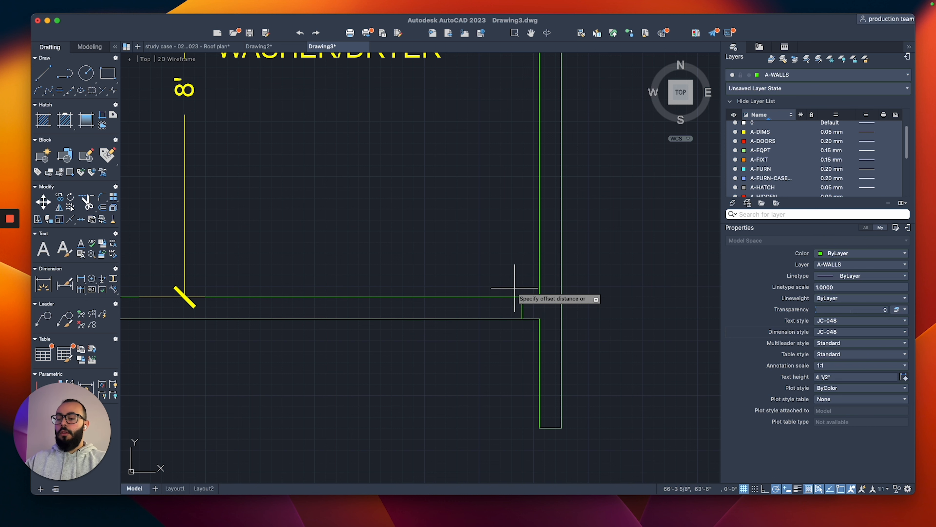
text(2'8)
key(Return)
click(522, 309)
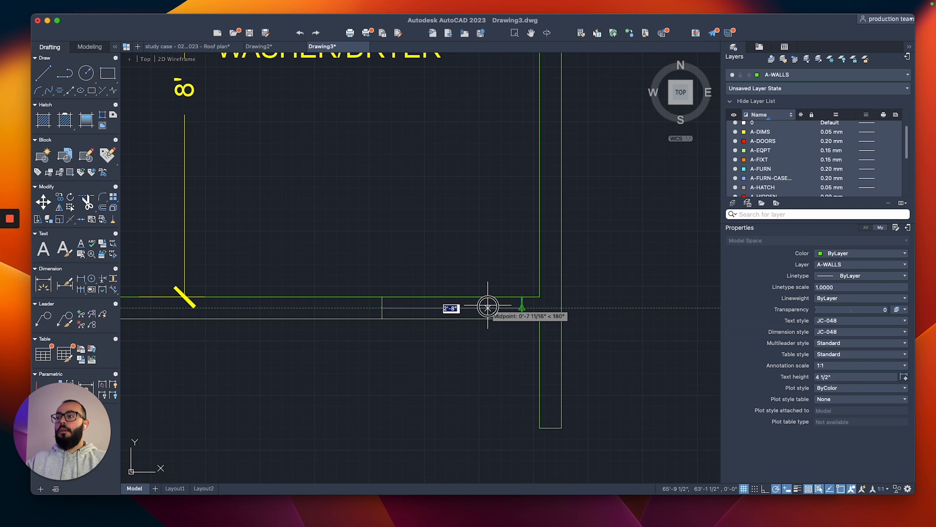
click(487, 305)
key(Escape)
scroll(472, 296, down, 3)
scroll(461, 334, down, 5)
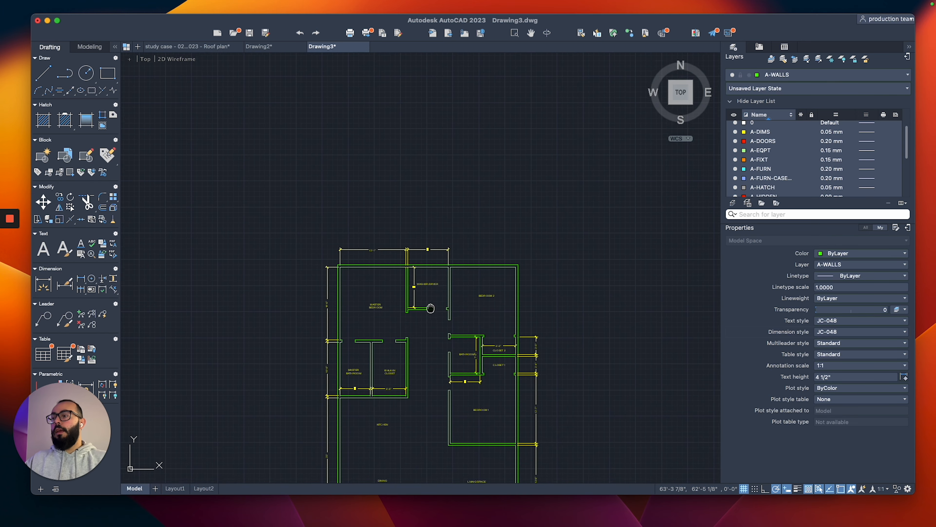
middle_drag(448, 419, 437, 310)
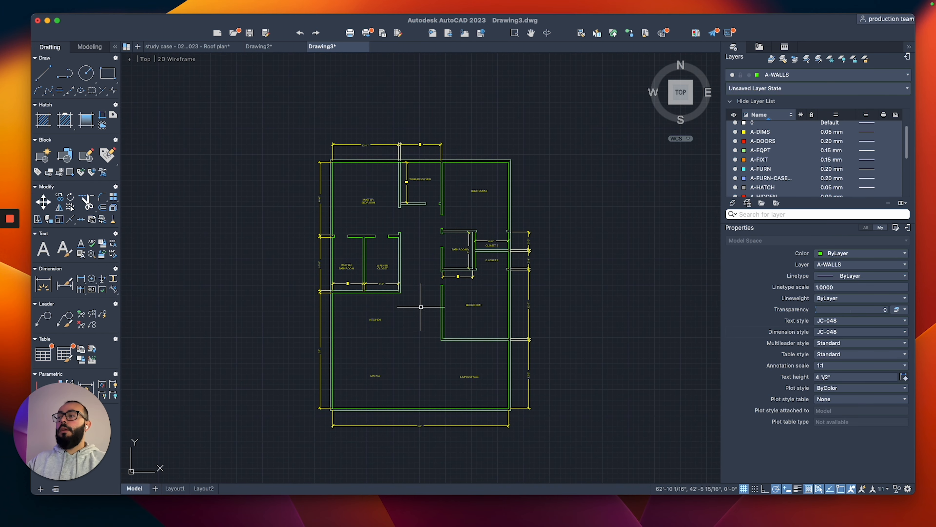
scroll(420, 315, up, 2)
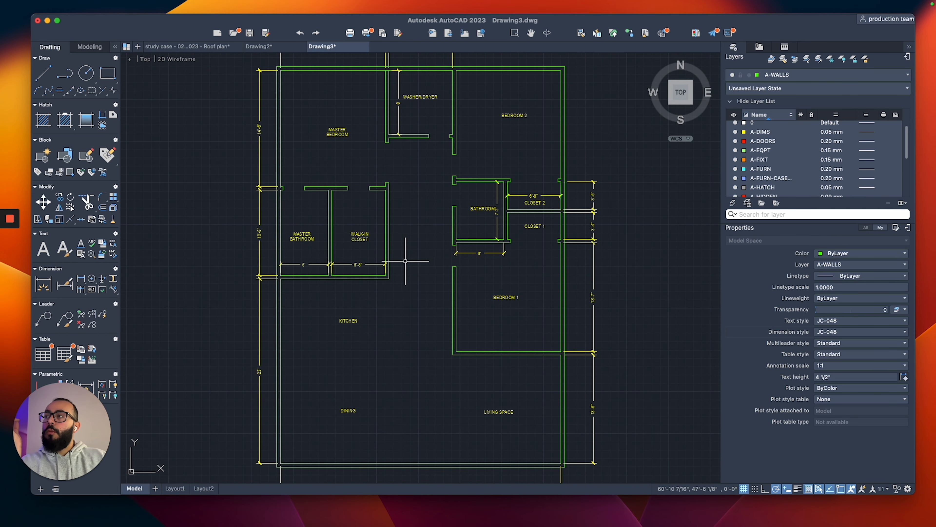
scroll(405, 261, down, 2)
scroll(414, 291, up, 2)
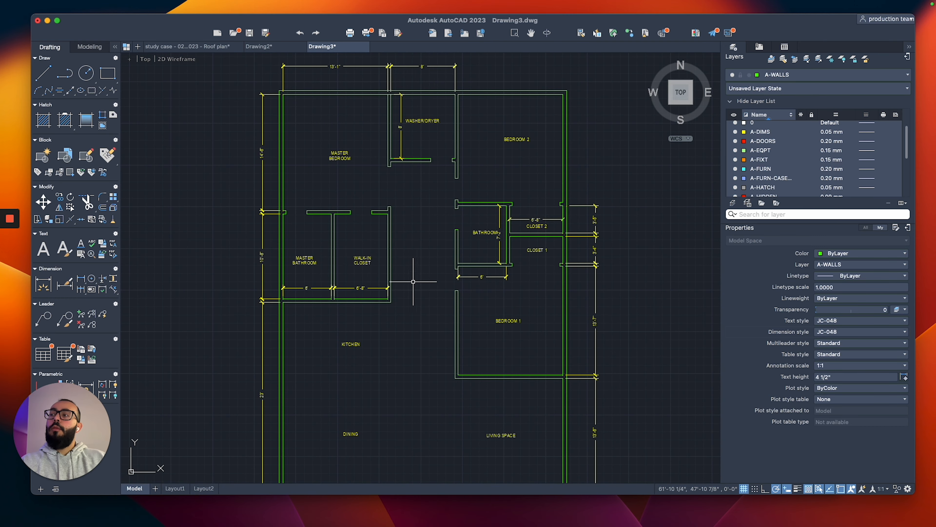
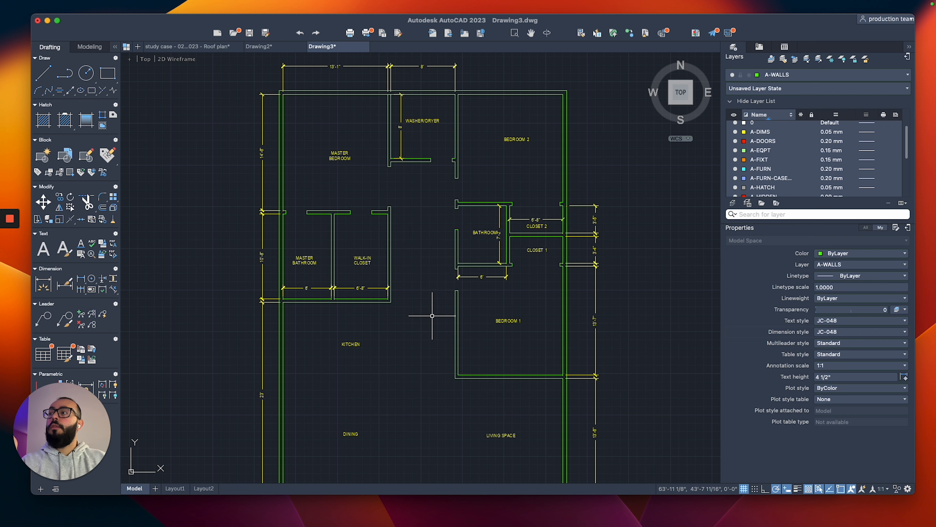
middle_drag(433, 310, 436, 252)
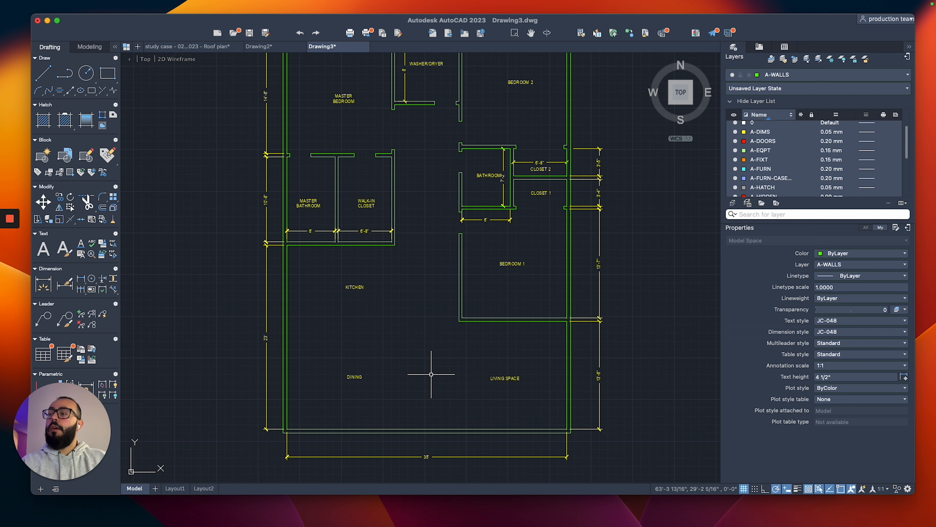
middle_drag(428, 211, 427, 295)
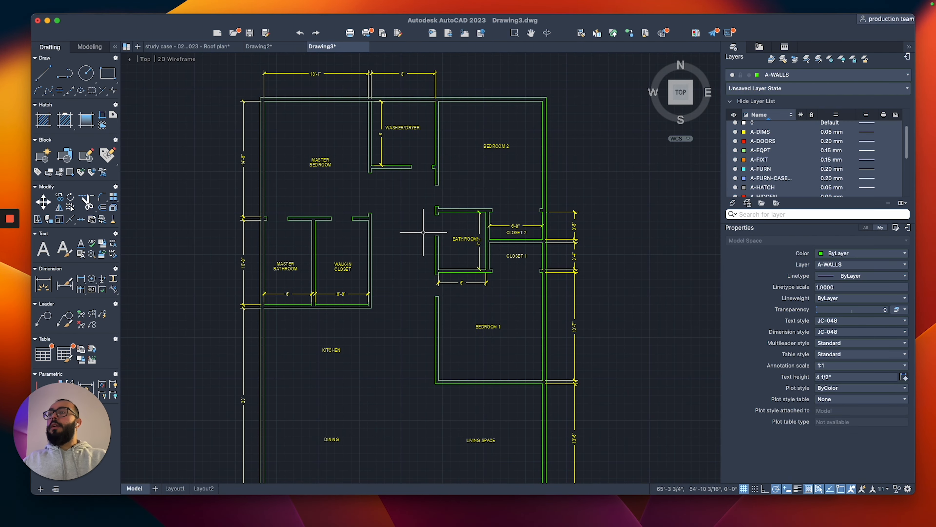
Copy the door block from the library sheet's Dynamic Blocks row into the hallway south of the Washer/Dryer room.
scroll(415, 227, down, 7)
middle_drag(360, 254, 553, 254)
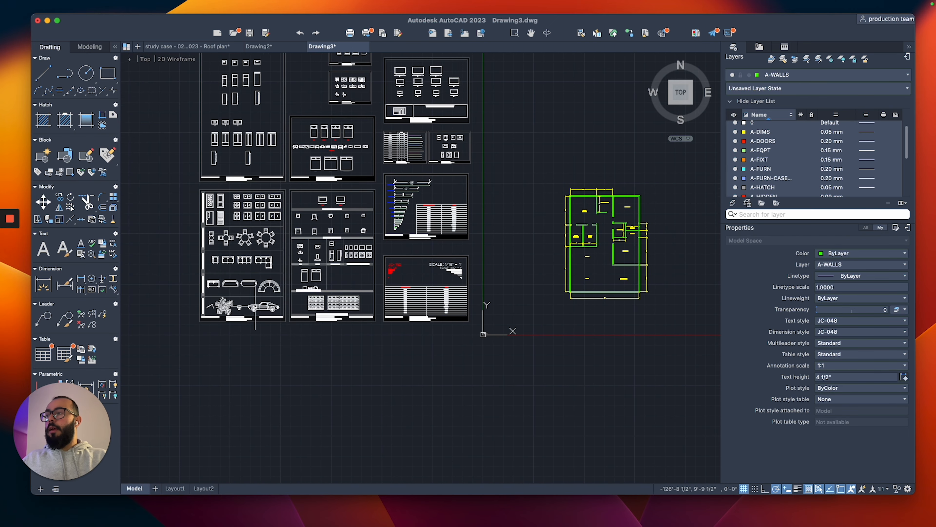
scroll(183, 321, up, 3)
scroll(201, 319, up, 4)
middle_drag(239, 290, 295, 310)
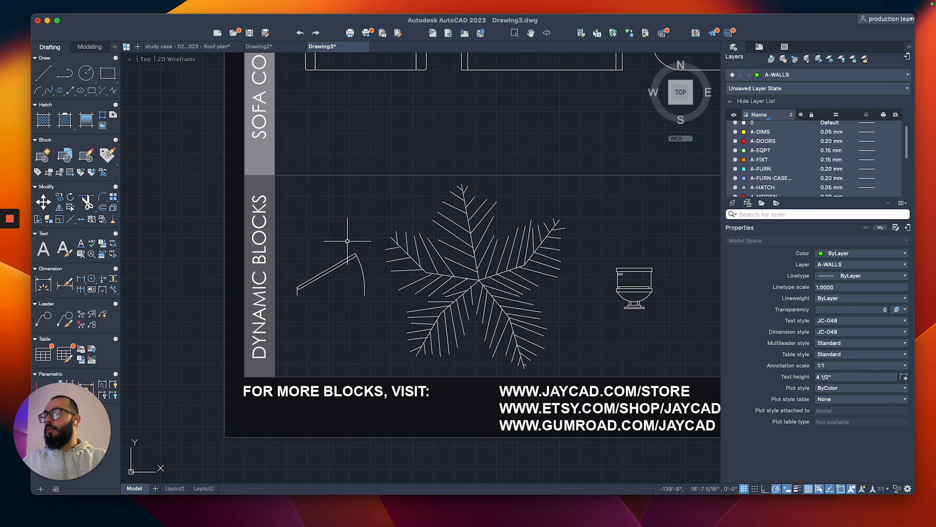
scroll(347, 238, down, 1)
click(347, 238)
scroll(258, 461, down, 5)
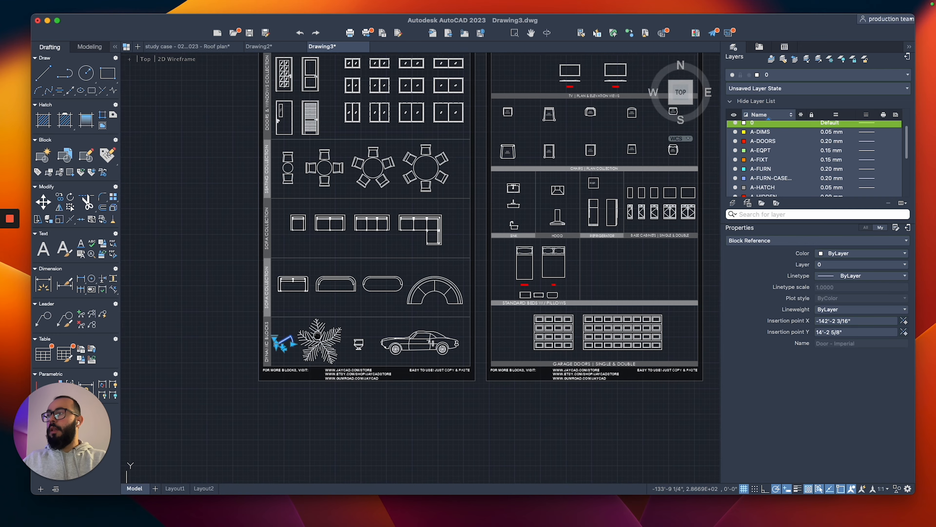
scroll(288, 418, up, 6)
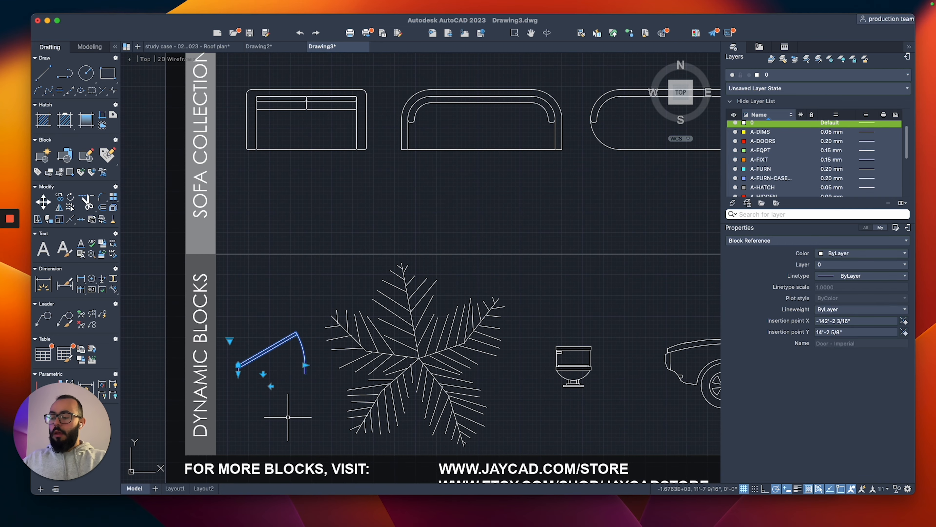
text(co)
key(space)
click(277, 400)
scroll(277, 400, down, 6)
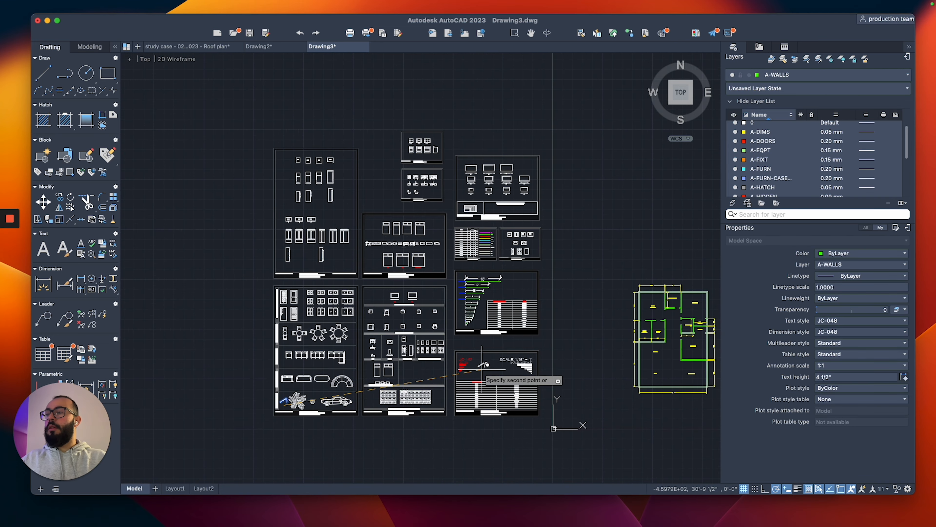
middle_drag(704, 313, 508, 312)
scroll(507, 312, up, 6)
scroll(503, 317, up, 3)
click(462, 335)
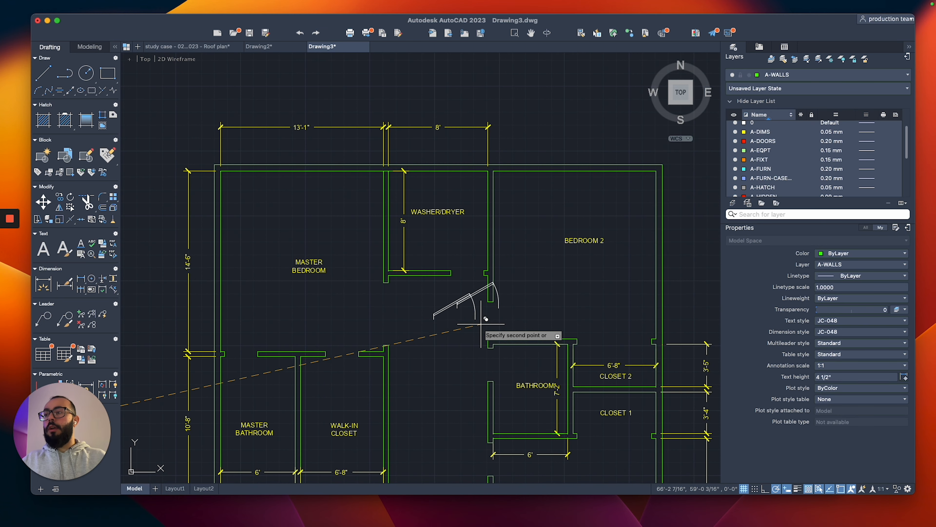
scroll(485, 320, up, 3)
key(Escape)
Assign the copied door block to the A-DOORS layer.
click(430, 298)
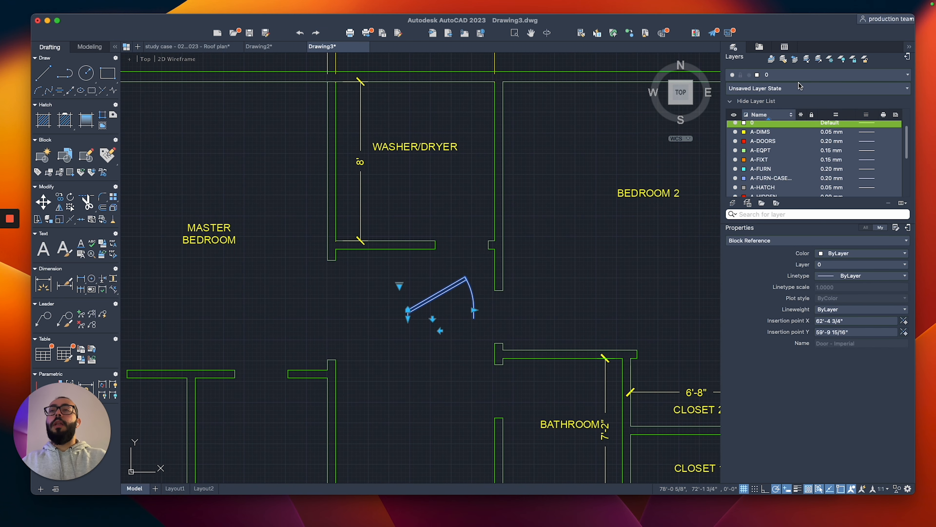
click(792, 76)
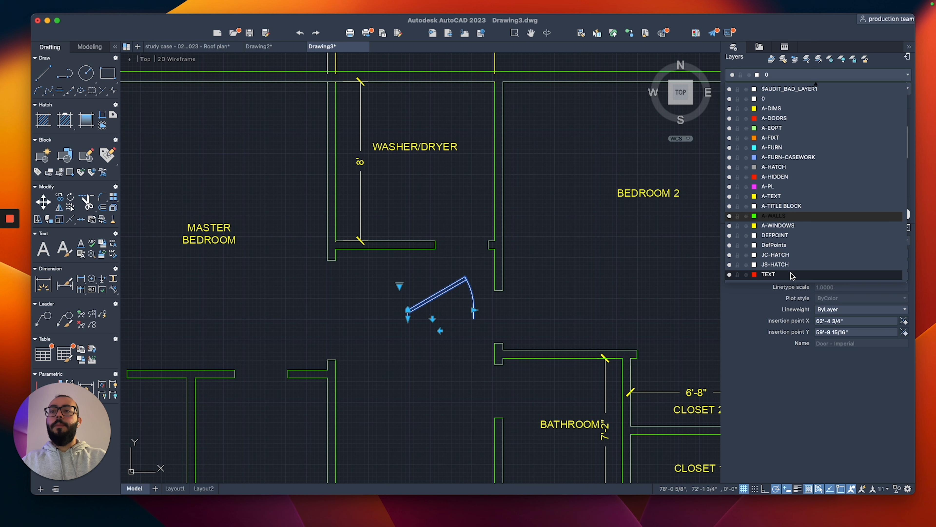
click(786, 119)
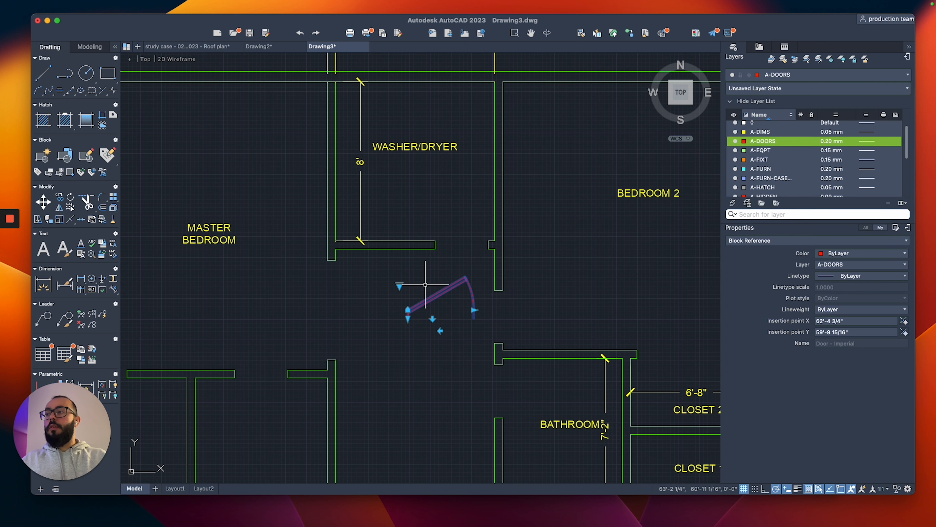
Move the door by its hinge corner to the upper corner of the west jamb of the Washer/Dryer doorway.
scroll(429, 280, up, 2)
scroll(429, 290, up, 1)
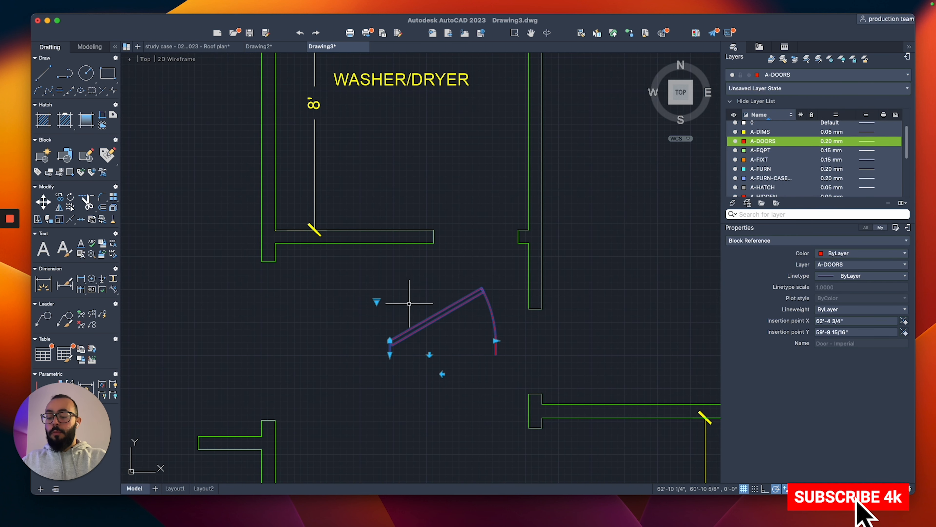
key(m)
key(Return)
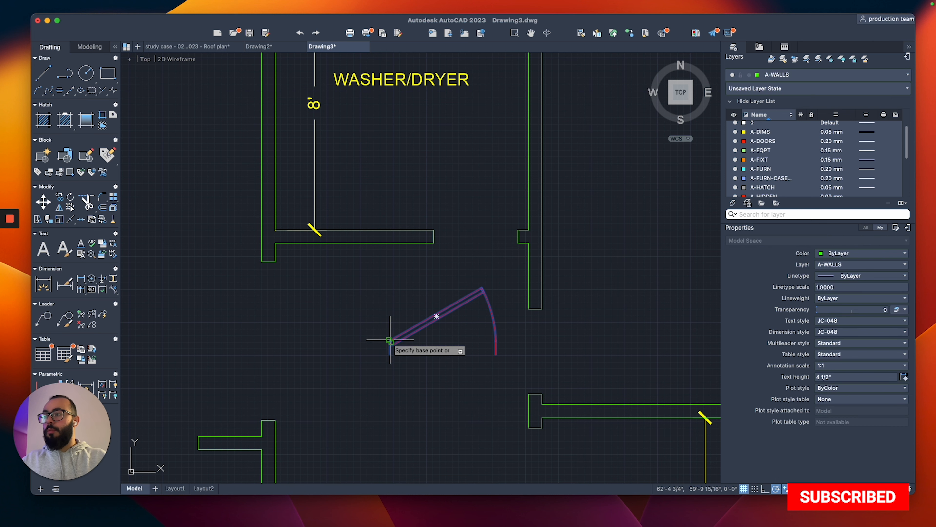
click(389, 340)
middle_drag(439, 219, 403, 294)
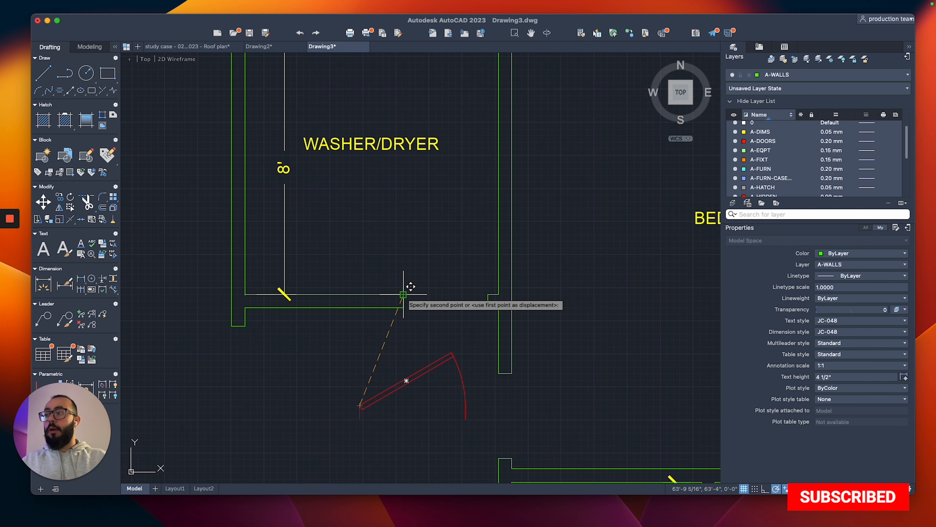
click(403, 294)
scroll(426, 271, up, 2)
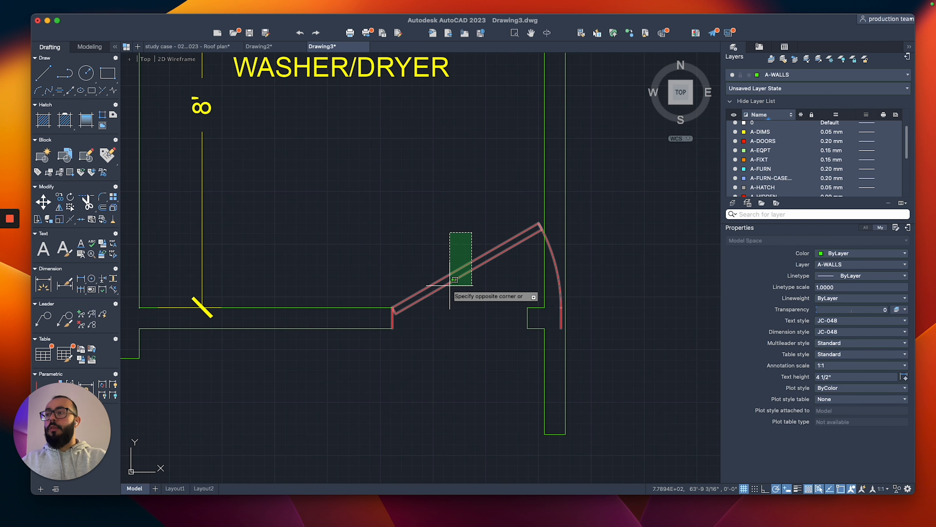
Try flipping the Washer/Dryer door's swing across the wall and its hinge side.
click(451, 277)
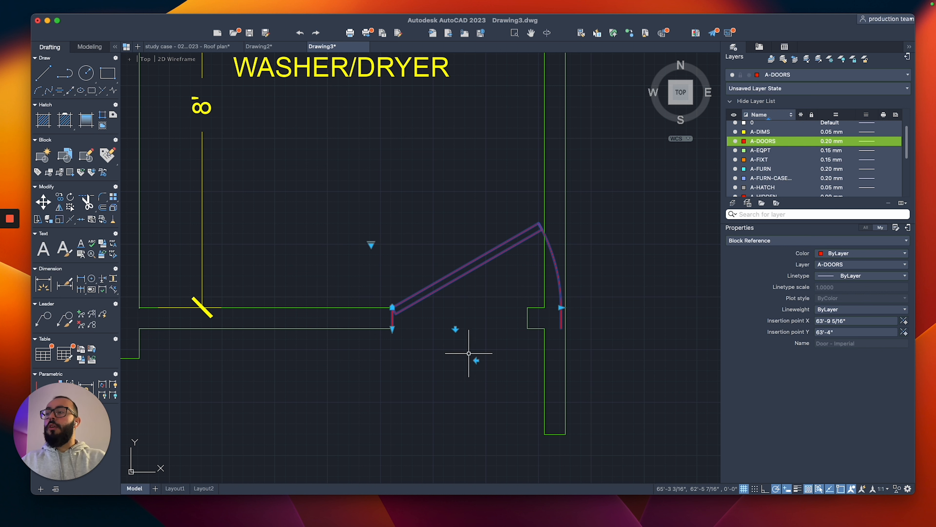
click(457, 329)
click(455, 308)
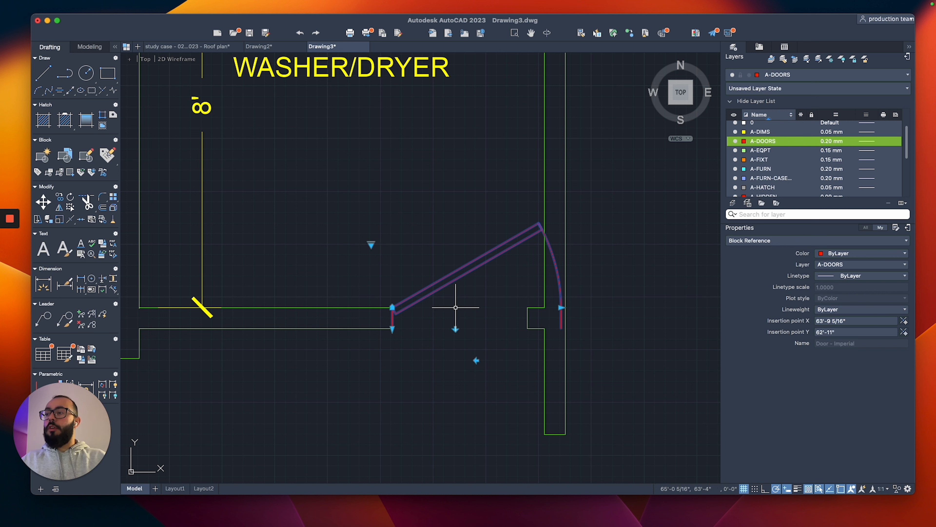
click(476, 360)
click(477, 360)
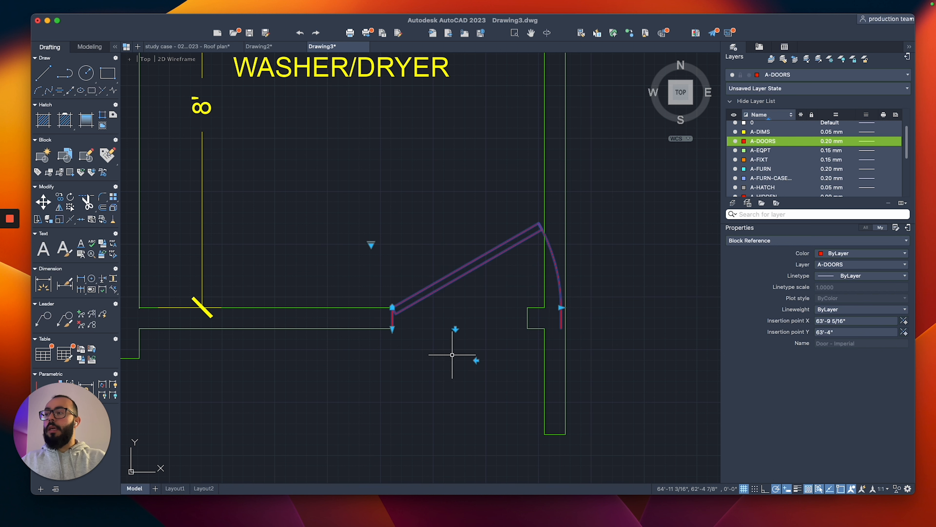
Shorten the Washer/Dryer door's width so it ends at the doorway's east jamb.
scroll(557, 313, up, 2)
click(560, 308)
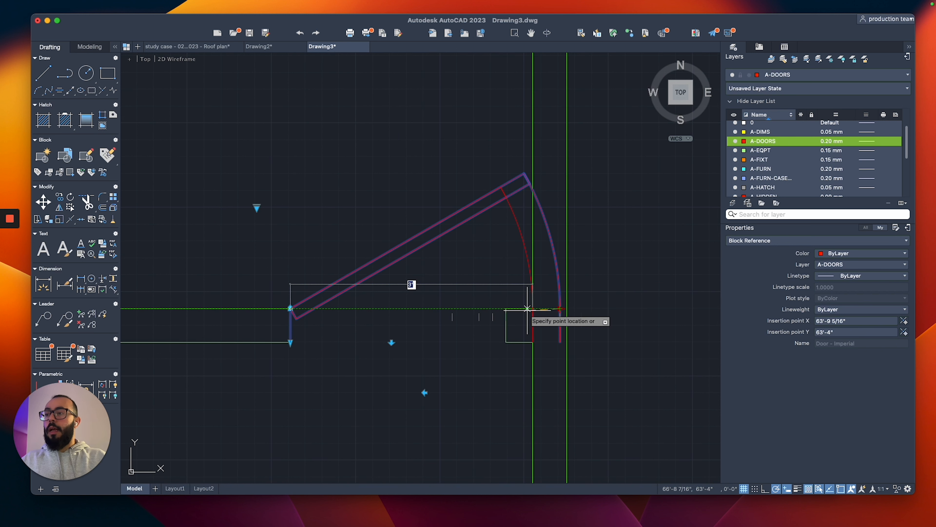
click(506, 308)
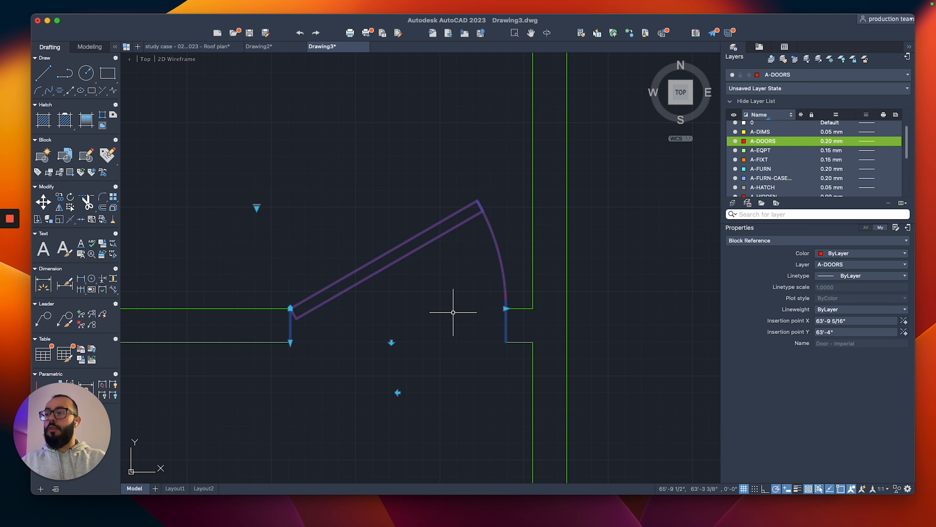
Set the Washer/Dryer door to Open 90° and flip its hinge to the east jamb.
scroll(453, 312, down, 2)
click(330, 246)
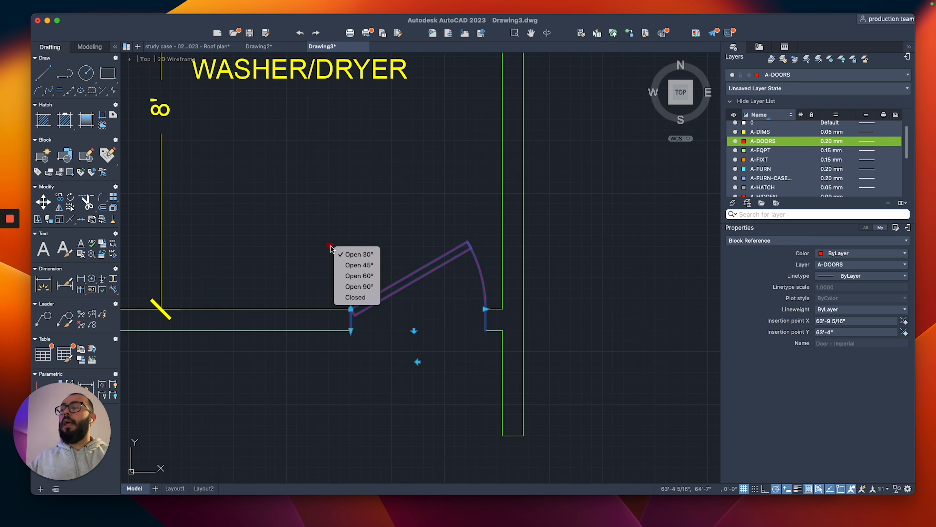
click(355, 287)
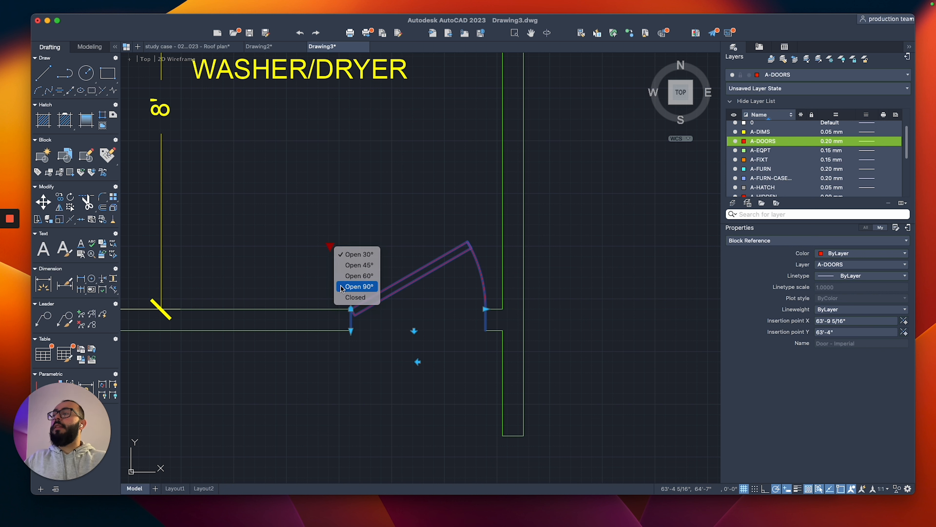
click(417, 361)
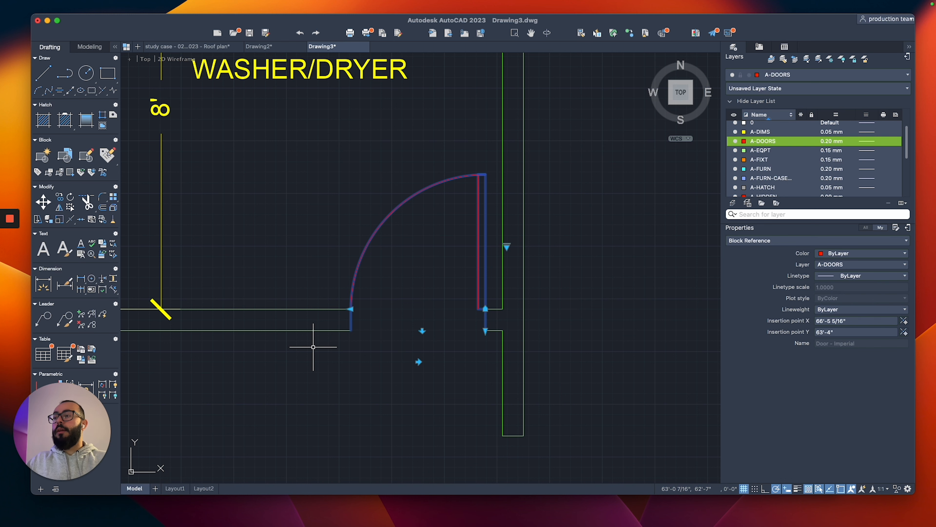
key(Escape)
scroll(422, 321, down, 4)
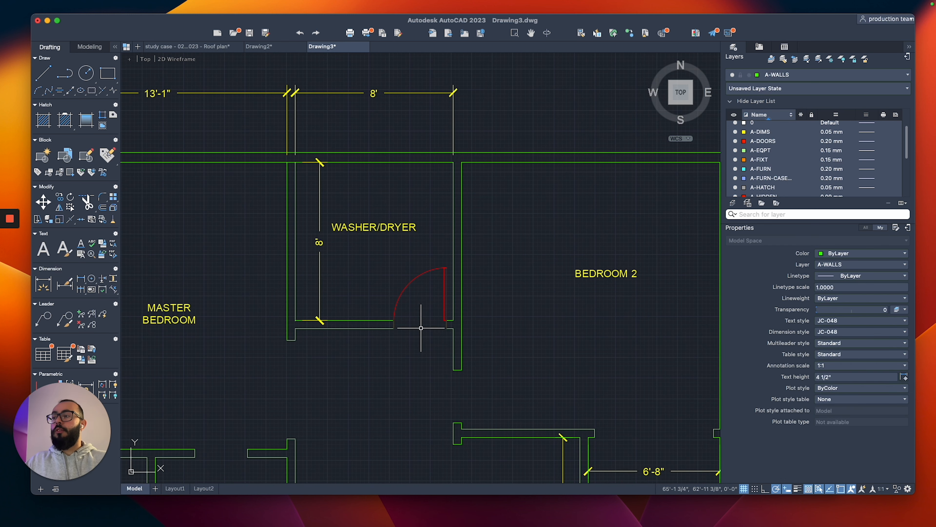
Copy the Washer/Dryer door into Bedroom 2, just inside its doorway.
scroll(462, 259, up, 3)
click(491, 220)
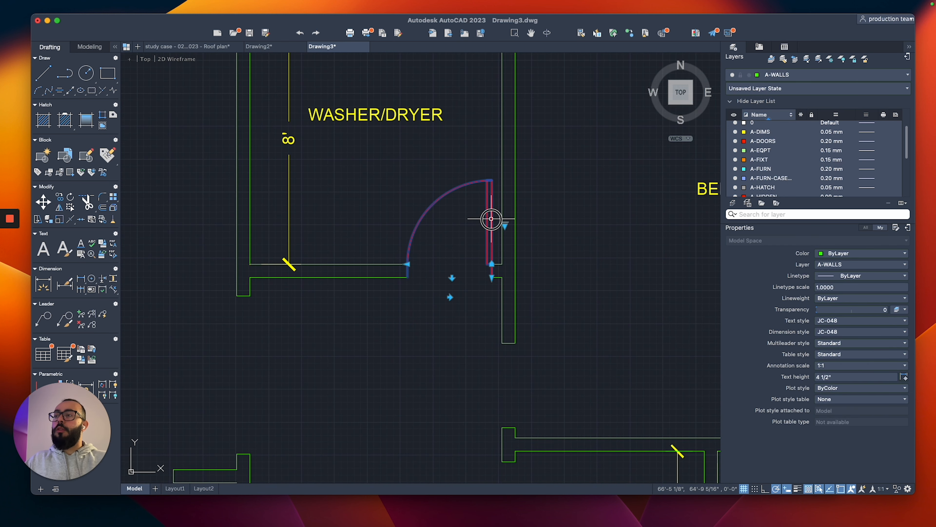
text(co)
key(Return)
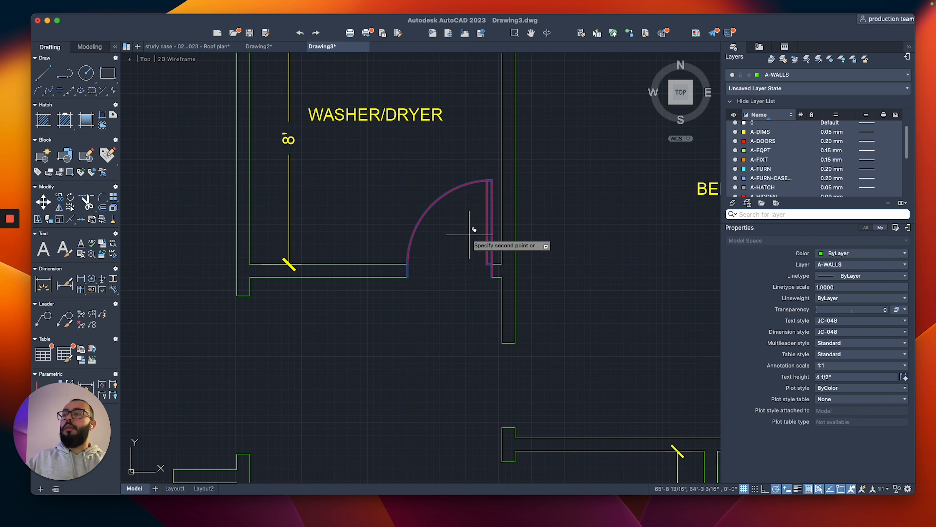
click(470, 235)
scroll(479, 238, down, 4)
scroll(568, 317, up, 2)
click(519, 285)
key(Escape)
Rotate the copied door in Bedroom 2 by 90° clockwise so its leaf points east.
click(530, 272)
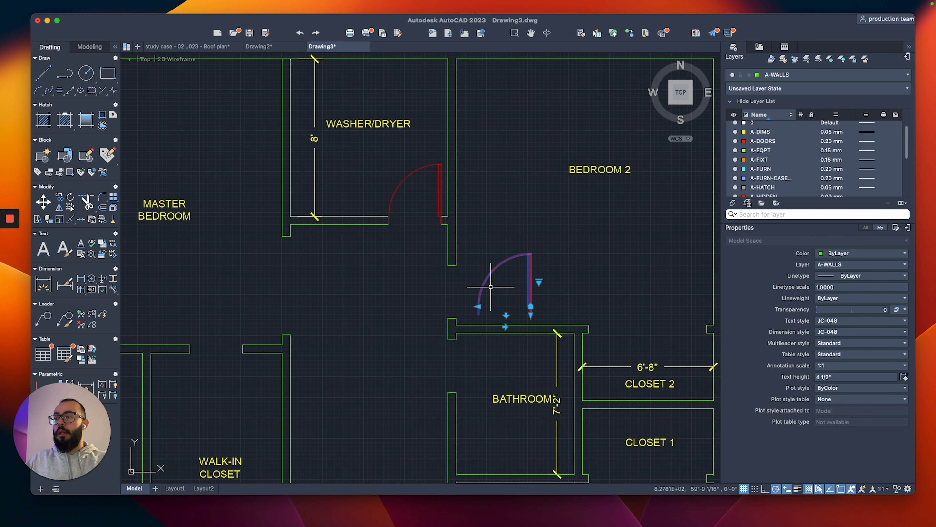
scroll(494, 284, up, 2)
text(ro)
key(Return)
click(508, 284)
click(509, 290)
click(508, 325)
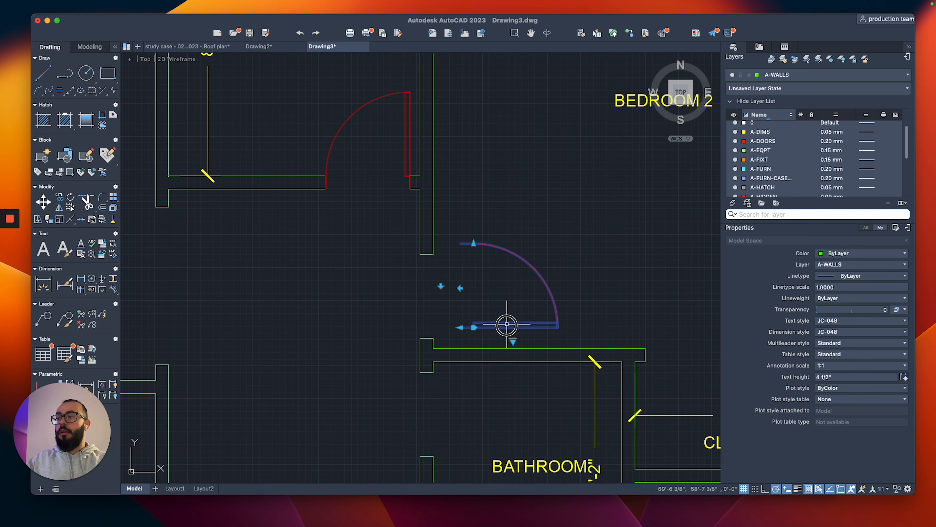
Move the rotated door by its hinge corner onto the south jamb of the Bedroom 2 doorway.
scroll(487, 343, up, 2)
text(m)
key(Return)
click(466, 320)
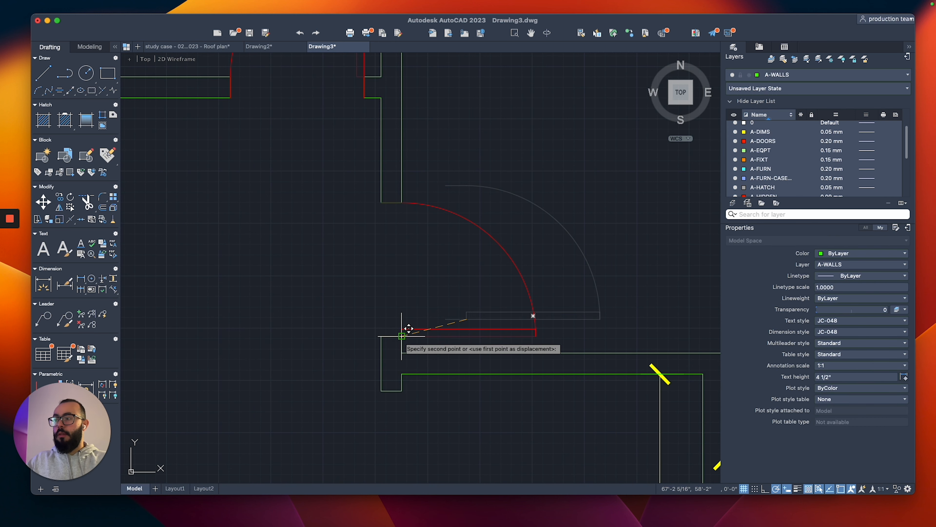
click(402, 336)
Copy the Bedroom 2 door into the Bathroom and Bedroom 1 doorways, aligning it with their north jambs.
scroll(394, 322, down, 4)
mouse_move(429, 313)
middle_down()
mouse_move(540, 300)
mouse_move(478, 227)
middle_up()
click(482, 214)
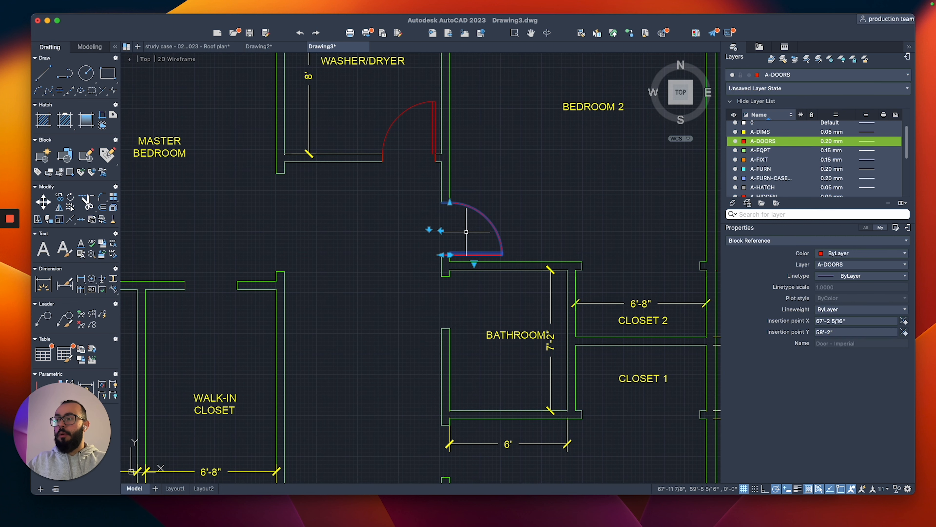
text(co)
key(space)
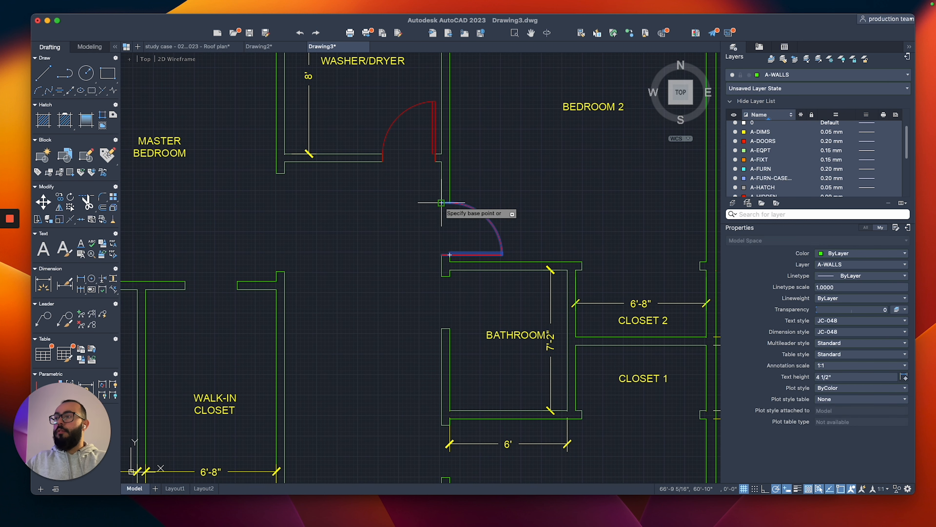
click(442, 203)
click(442, 276)
scroll(427, 264, down, 4)
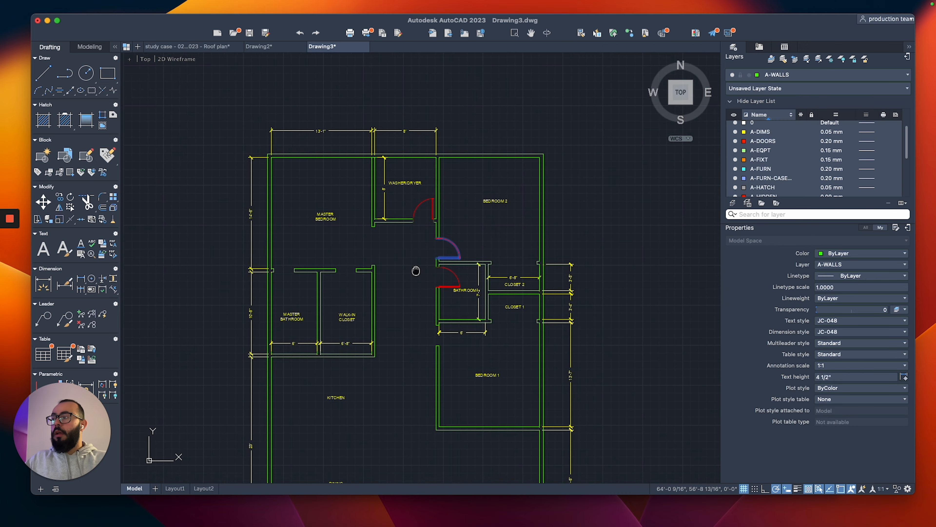
scroll(465, 314, up, 4)
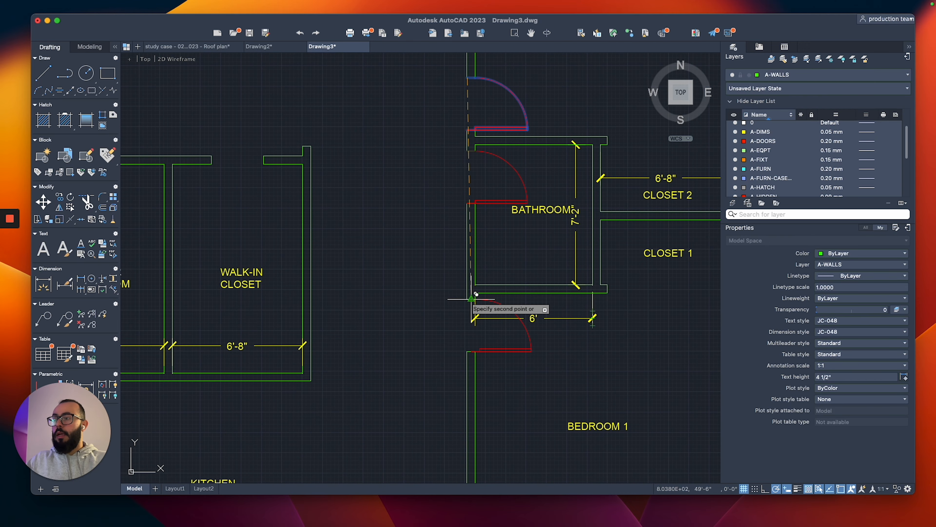
click(468, 299)
key(Escape)
scroll(417, 187, down, 2)
right_click(442, 247)
key(Escape)
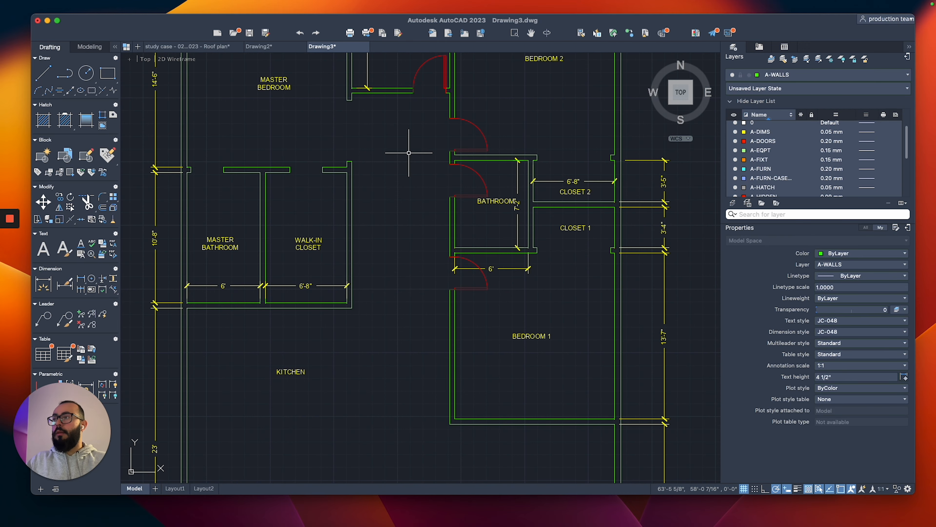
Copy the Washer/Dryer door by its hinge corner into the Walk-in Closet and Master Bathroom doorways, aligning it with their east jambs.
middle_drag(428, 82, 454, 152)
scroll(454, 152, up, 2)
click(438, 129)
scroll(456, 127, up, 2)
text(co)
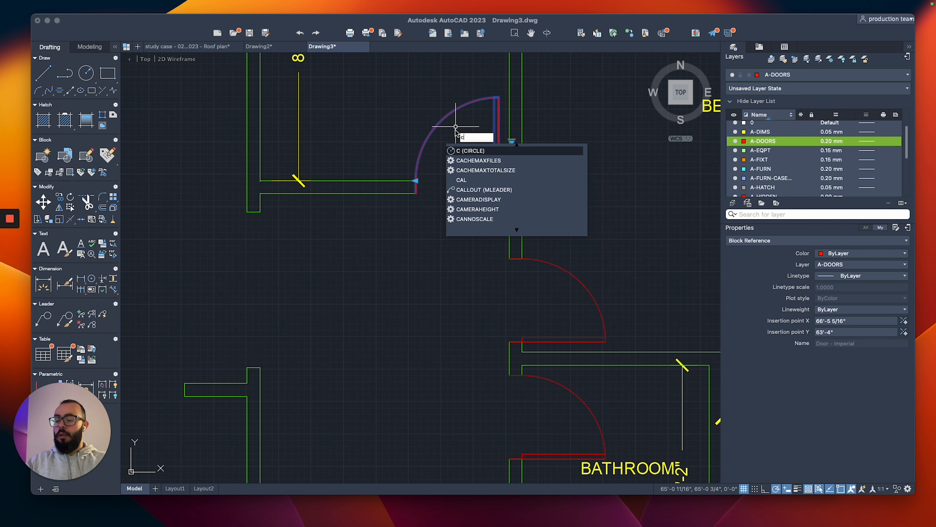
key(Return)
click(499, 181)
scroll(479, 188, down, 4)
scroll(417, 241, up, 3)
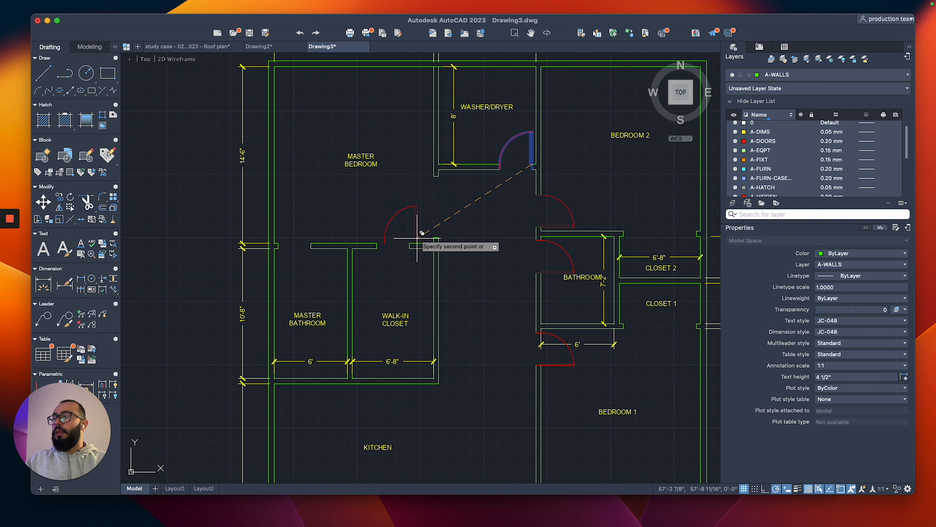
click(410, 243)
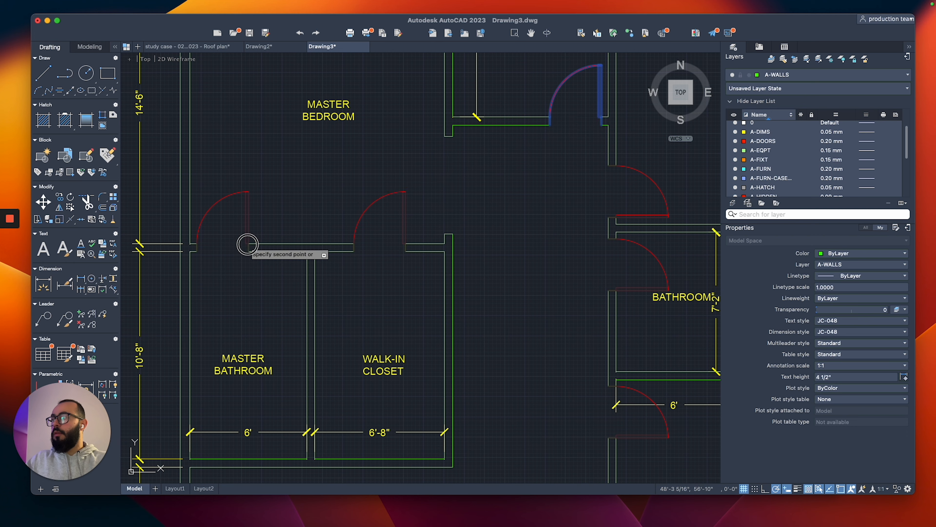
click(247, 245)
key(Escape)
Copy the Bedroom 2 door by its hinge corner onto the south jamb of the Master Bedroom doorway.
scroll(279, 216, down, 3)
scroll(279, 217, down, 3)
scroll(282, 206, up, 5)
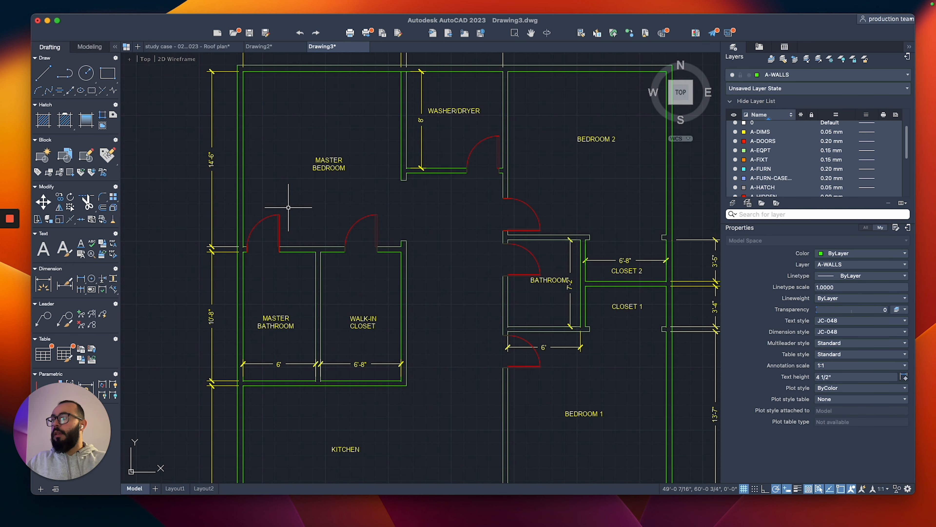
middle_drag(389, 201, 342, 229)
scroll(401, 230, up, 3)
click(535, 238)
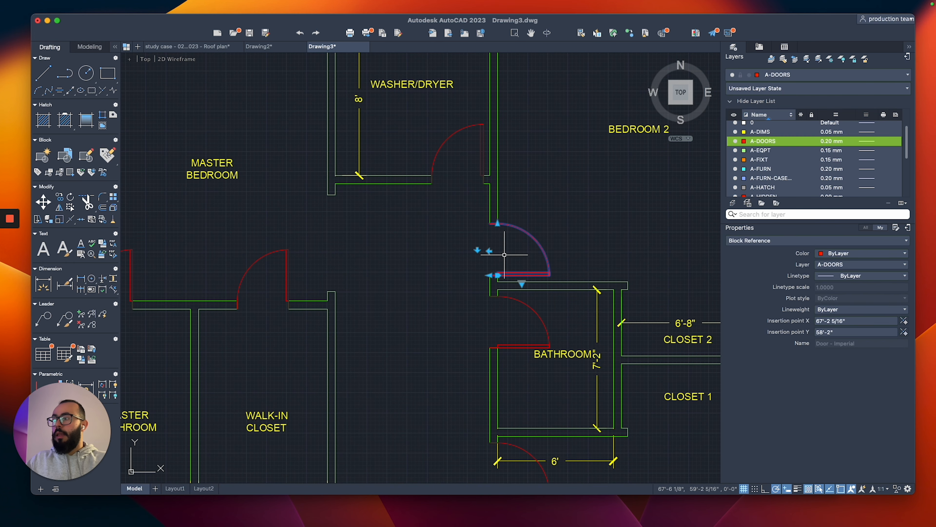
text(co)
key(Return)
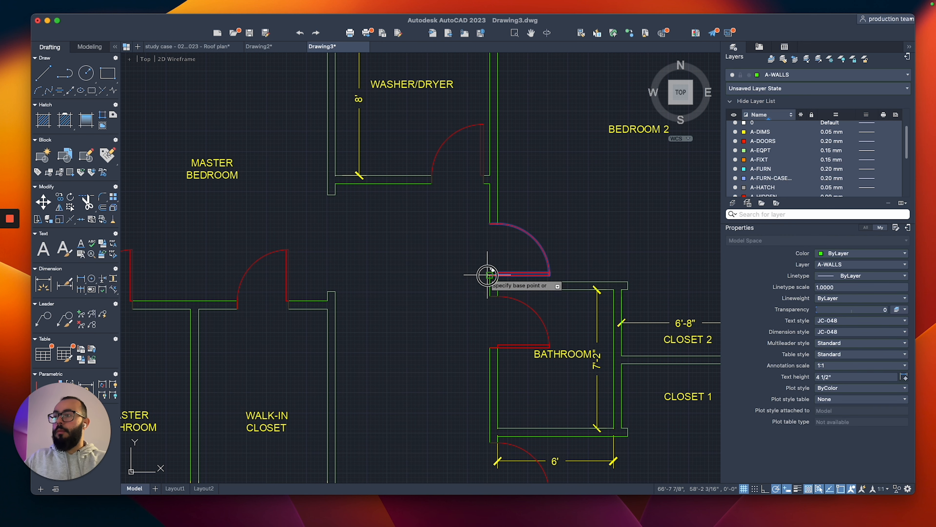
click(490, 275)
scroll(338, 303, up, 3)
click(322, 284)
key(Escape)
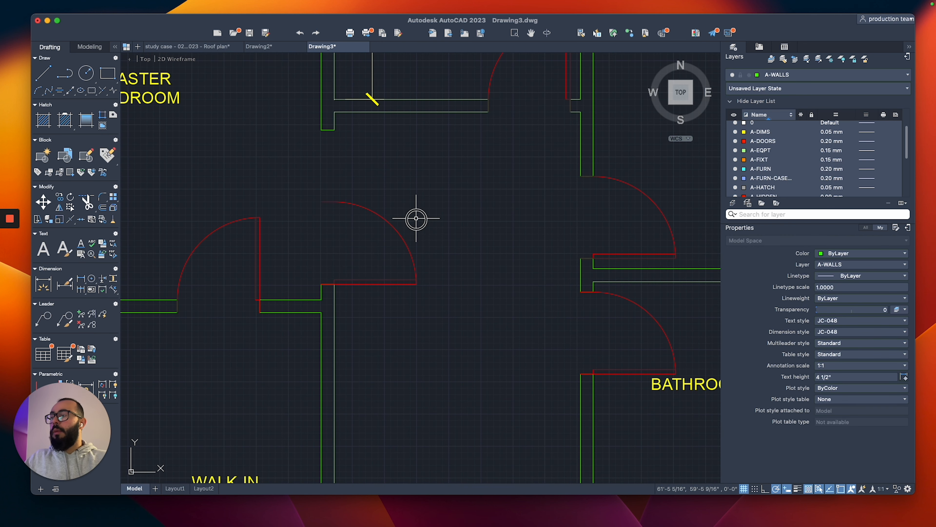
Try a greater frame depth on the Master Bedroom door, and return it flush with the wall thickness.
click(398, 232)
scroll(326, 264, up, 5)
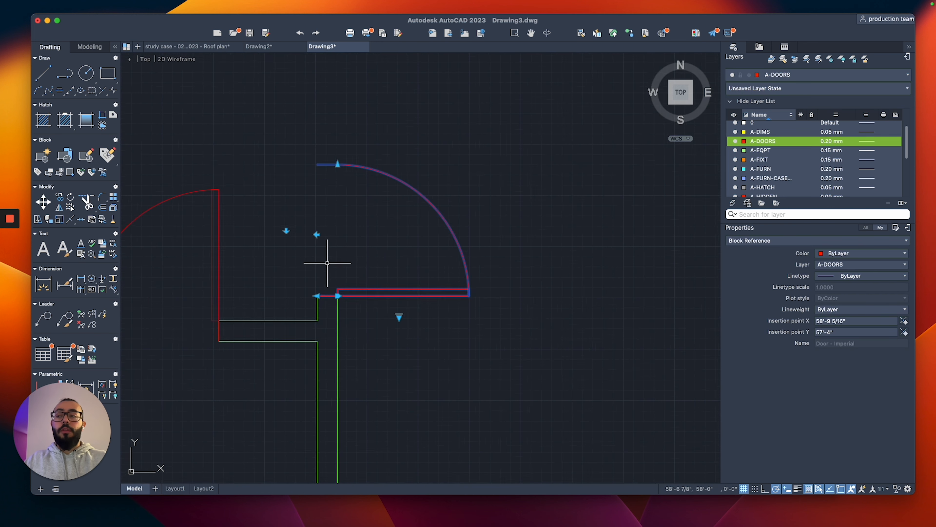
click(301, 336)
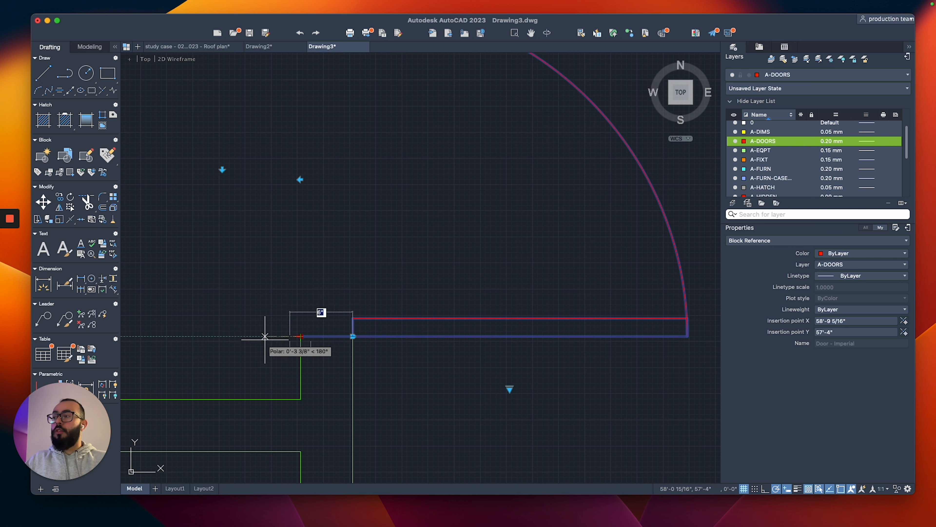
click(291, 336)
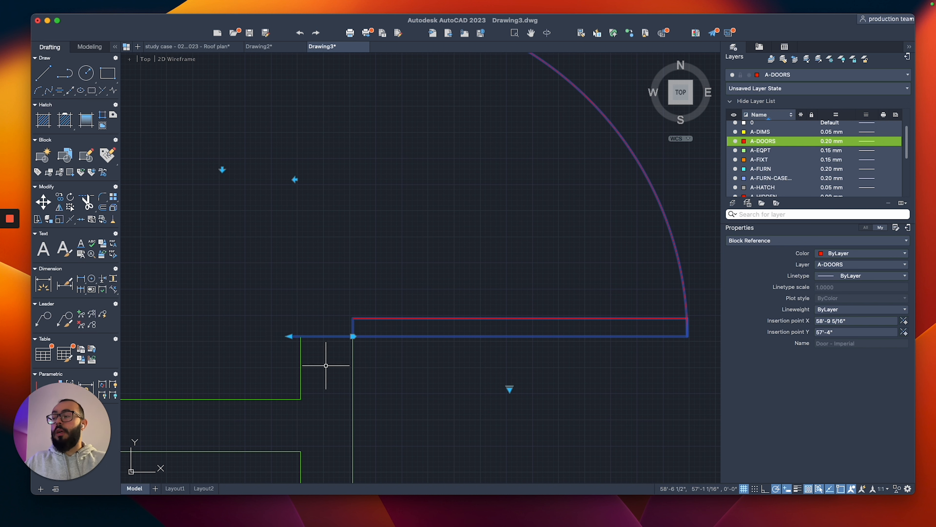
click(290, 336)
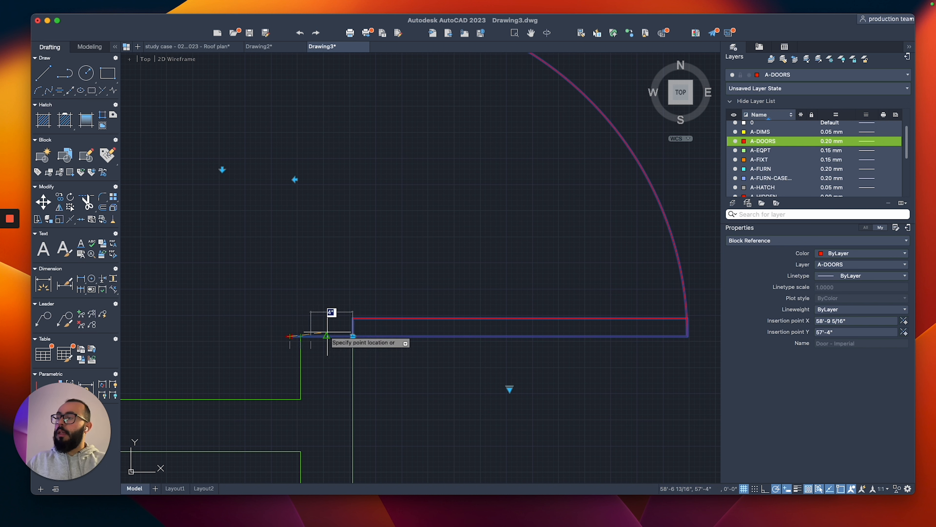
click(300, 336)
key(Escape)
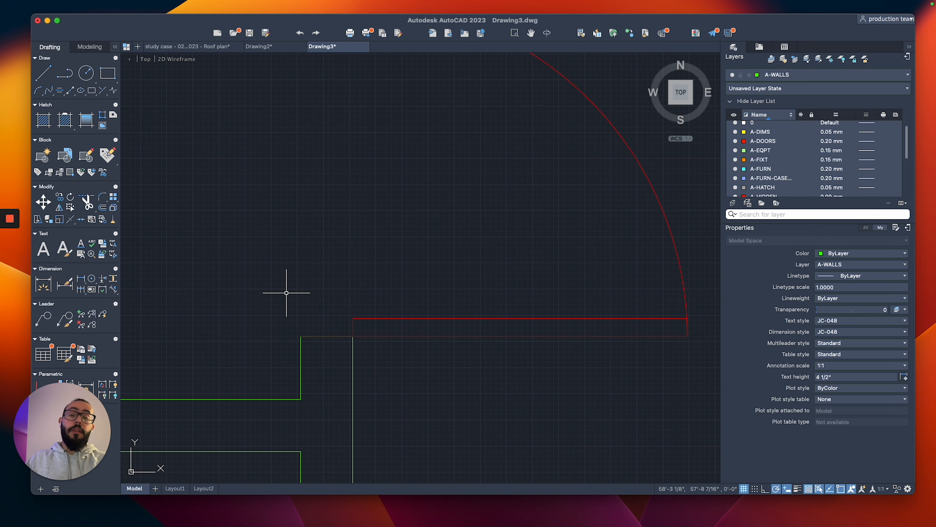
Shrink the Master Bedroom door by one width increment so its swing reaches the middle of the doorway.
scroll(292, 283, down, 5)
middle_drag(284, 287, 369, 350)
click(438, 288)
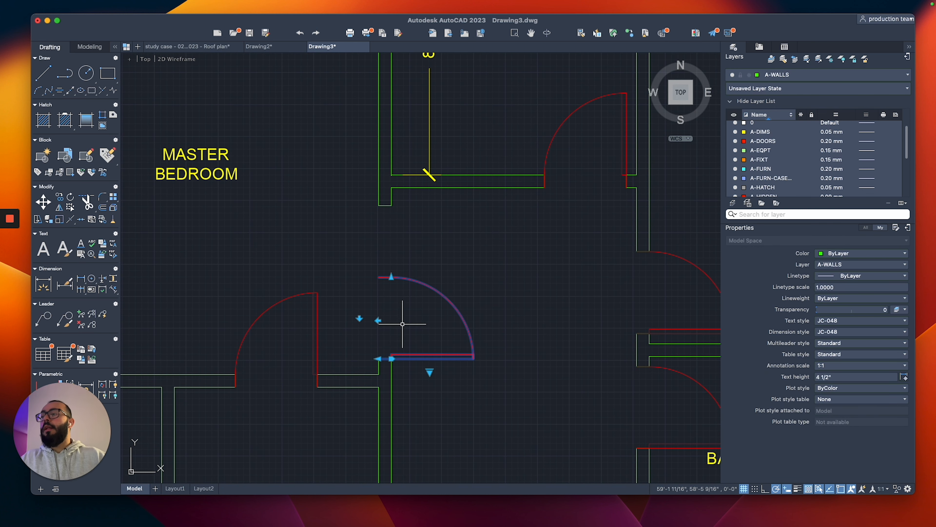
click(391, 277)
scroll(391, 278, up, 5)
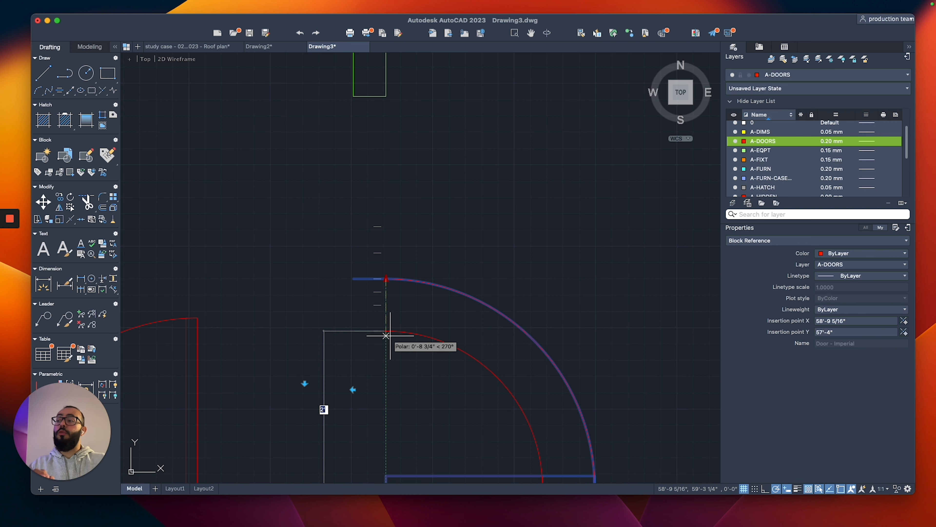
middle_drag(386, 335, 389, 276)
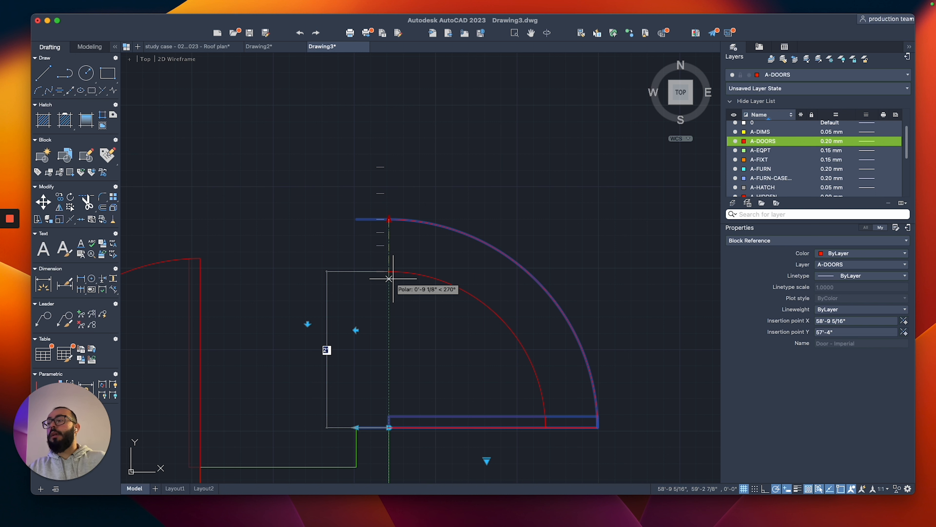
click(385, 232)
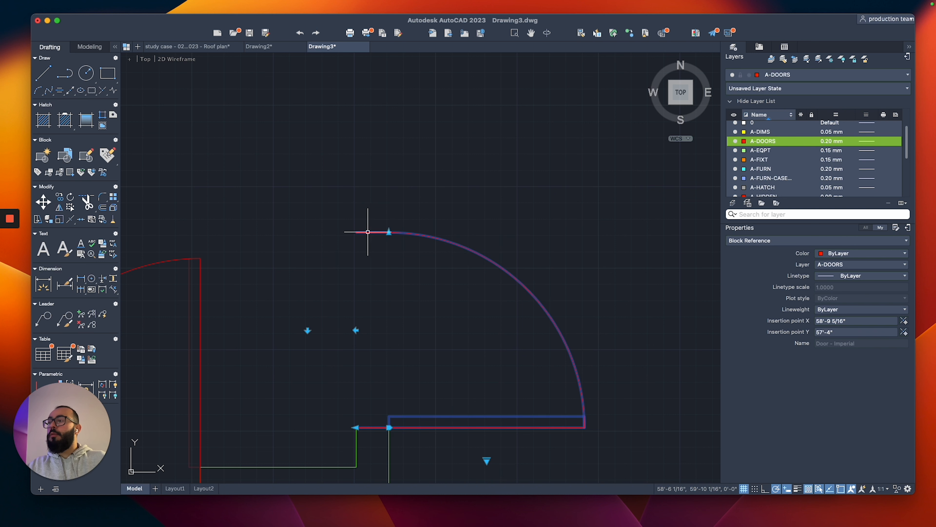
key(Escape)
Mirror the Master Bedroom door across a horizontal line through the end of its swing, keeping the original, to form a double door.
scroll(350, 201, down, 3)
middle_drag(354, 199, 345, 258)
click(388, 279)
scroll(374, 284, up, 3)
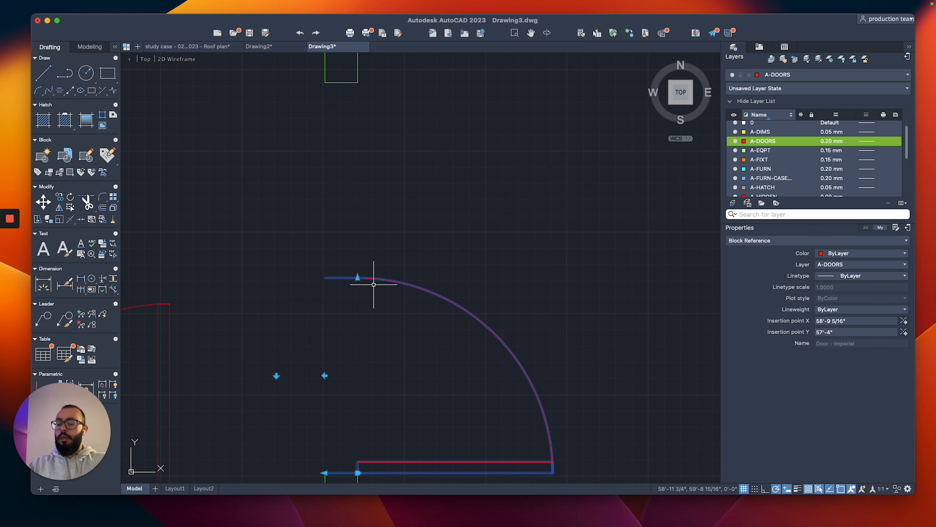
text(mi)
key(Return)
click(328, 276)
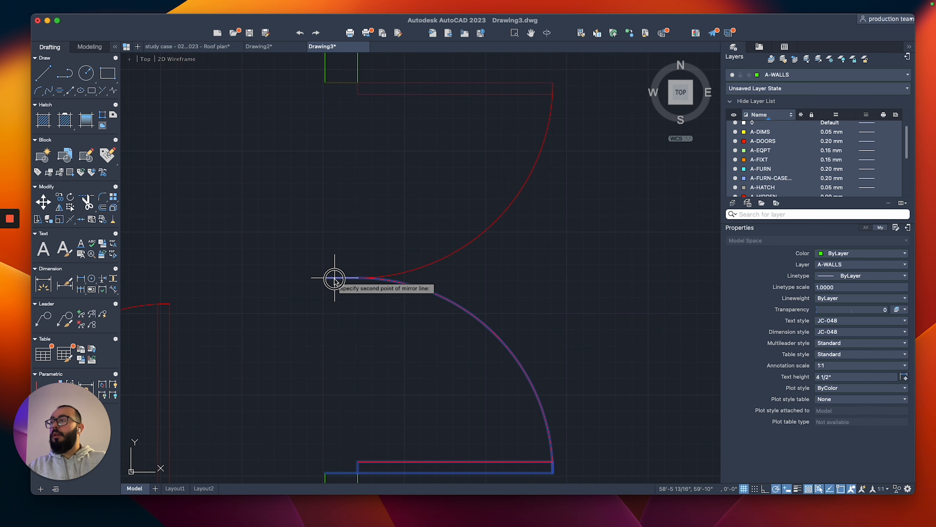
click(335, 278)
key(Return)
scroll(336, 272, down, 7)
scroll(386, 247, up, 2)
middle_drag(387, 247, 478, 222)
scroll(479, 222, down, 2)
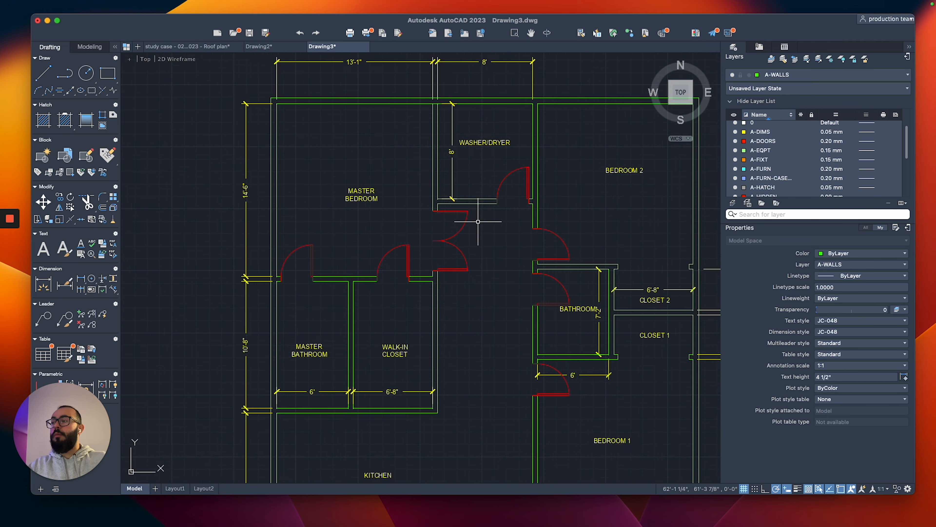
Examine the doors placed across the plan and the remaining openings of Closet 1 and Closet 2.
scroll(478, 221, down, 3)
scroll(453, 287, up, 1)
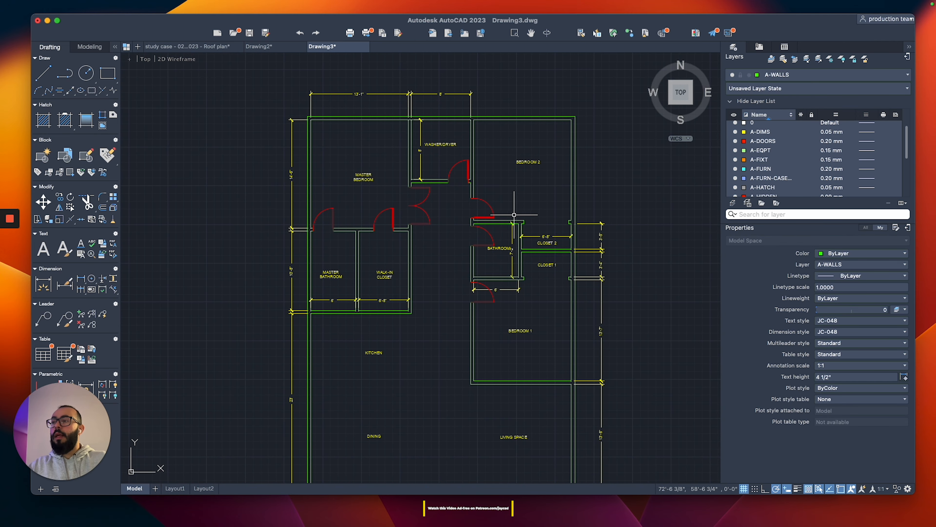
scroll(520, 216, up, 2)
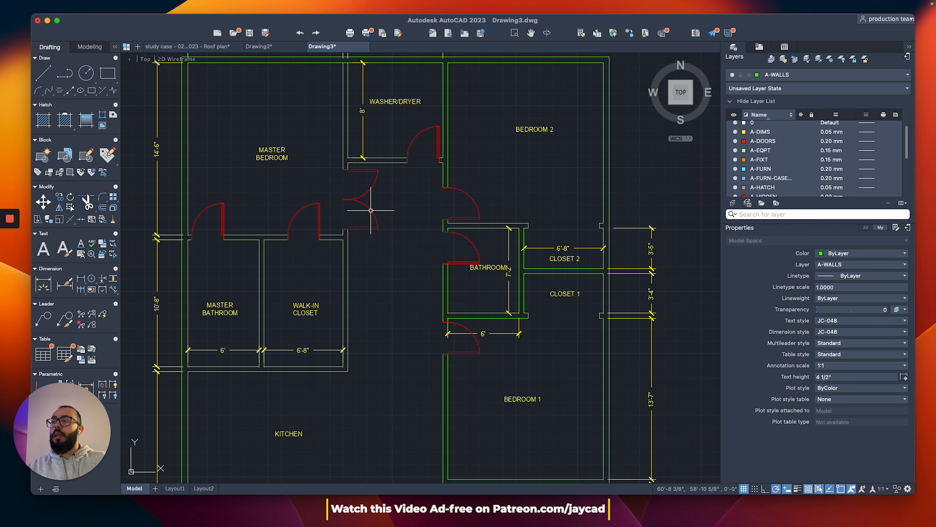
scroll(375, 163, up, 3)
scroll(349, 229, down, 3)
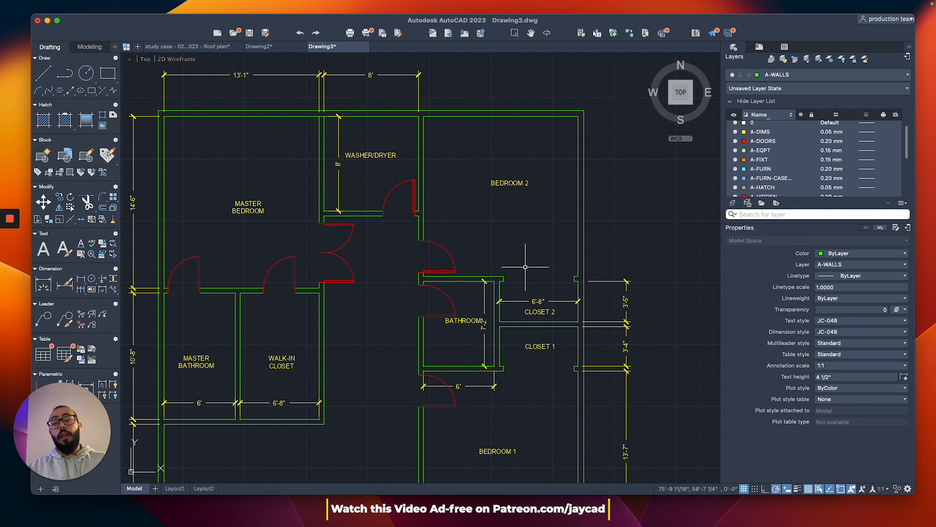
scroll(525, 261, up, 2)
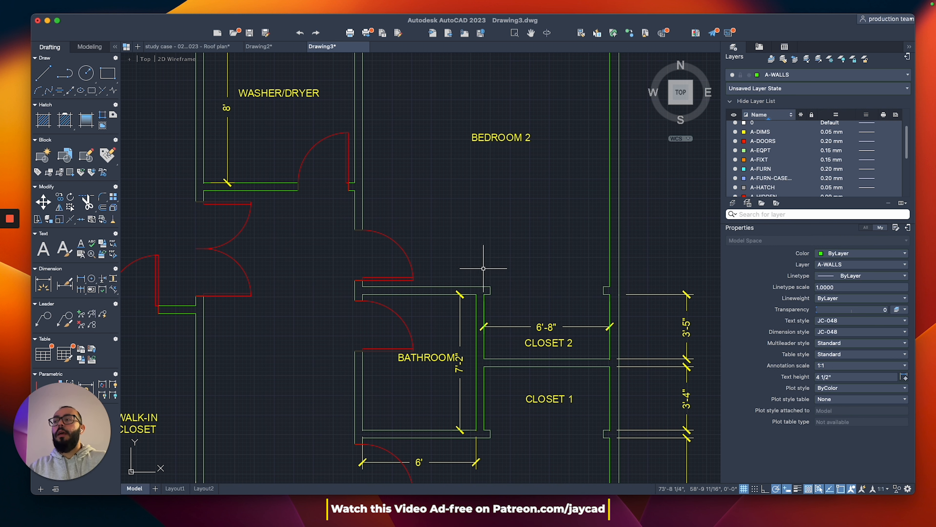
middle_drag(481, 268, 531, 282)
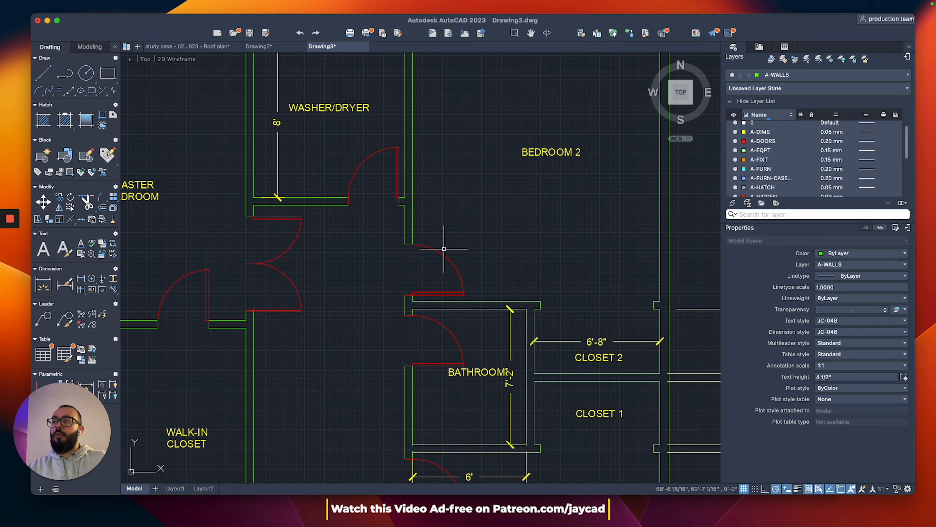
middle_drag(444, 249, 520, 217)
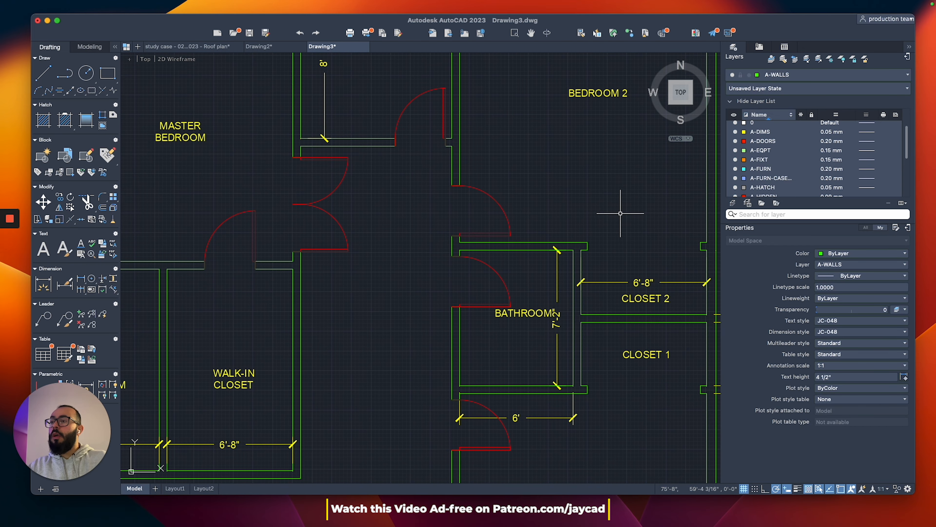
Make A-DOORS the current layer for drawing at the Closet 2 opening.
middle_drag(682, 221, 472, 229)
scroll(473, 229, up, 2)
scroll(389, 229, up, 2)
middle_drag(385, 234, 416, 234)
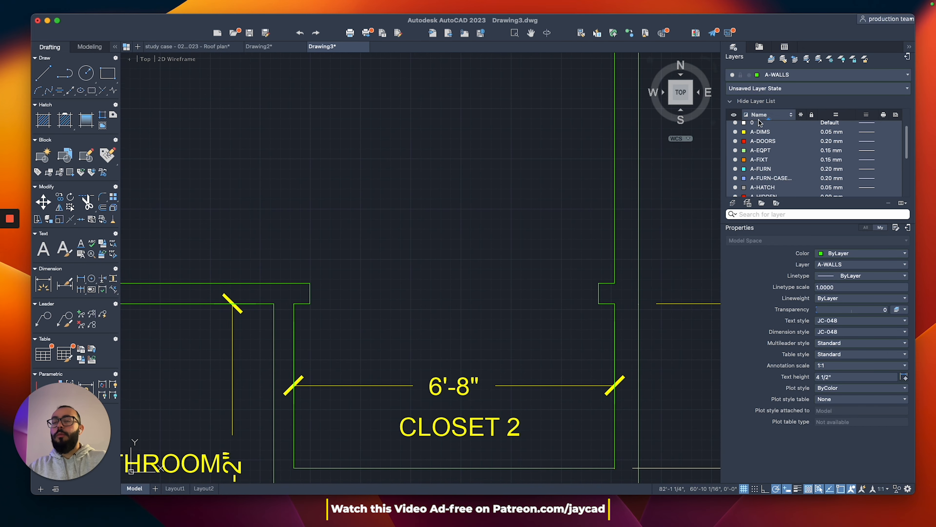
click(792, 75)
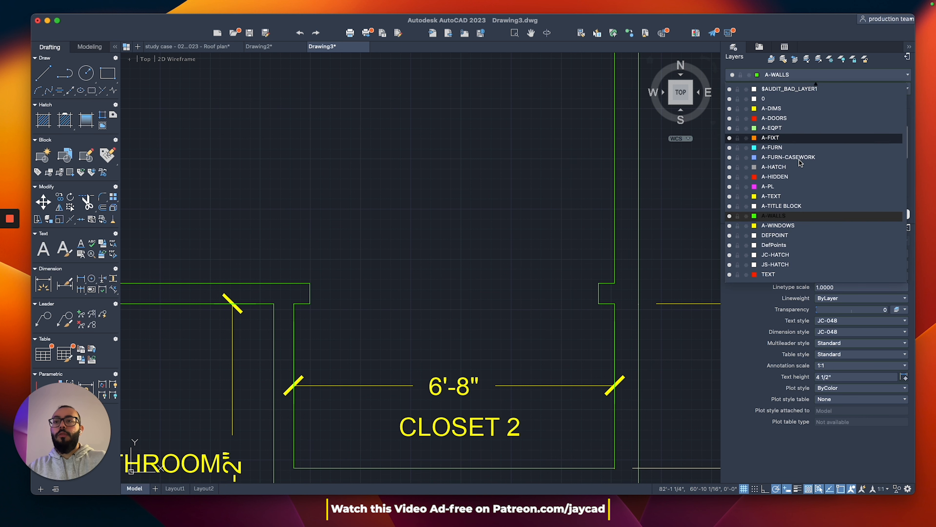
click(775, 118)
scroll(468, 254, up, 2)
scroll(276, 281, up, 3)
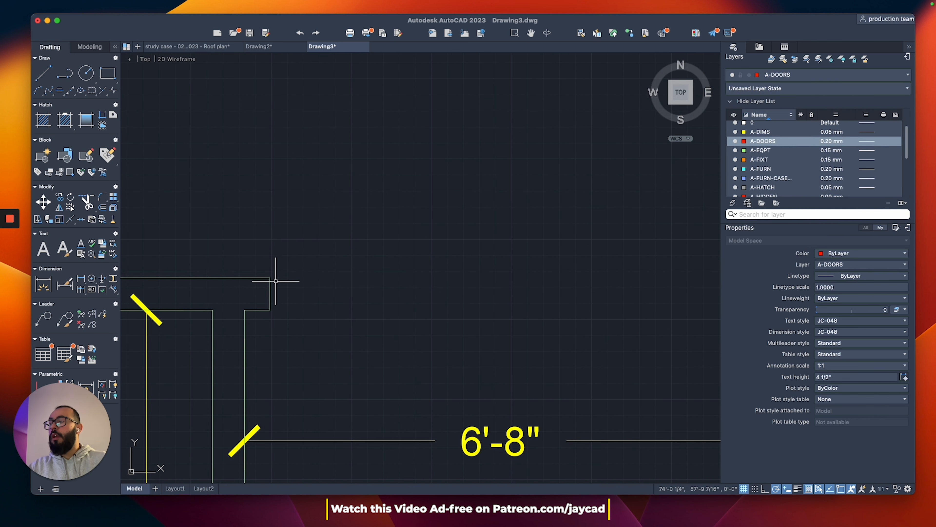
text(pl)
key(Return)
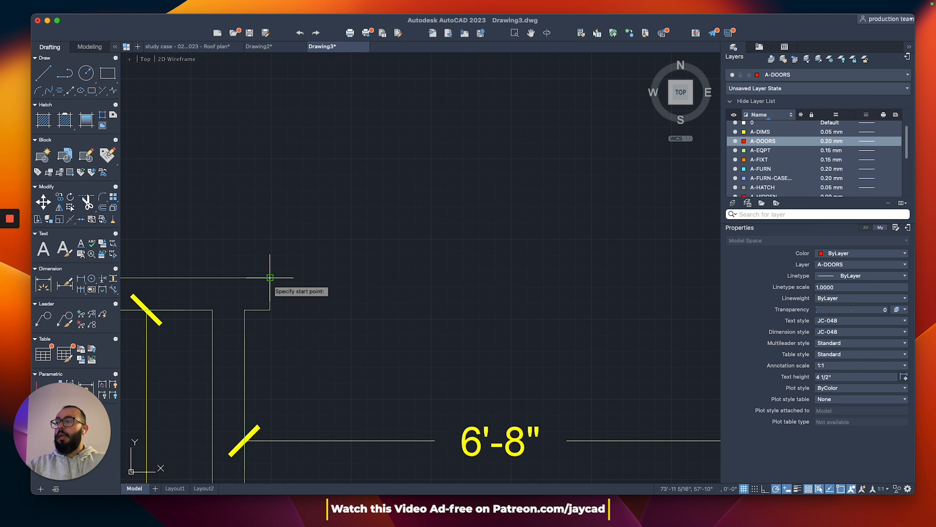
scroll(269, 282, down, 4)
scroll(270, 283, up, 4)
click(269, 284)
scroll(320, 286, down, 4)
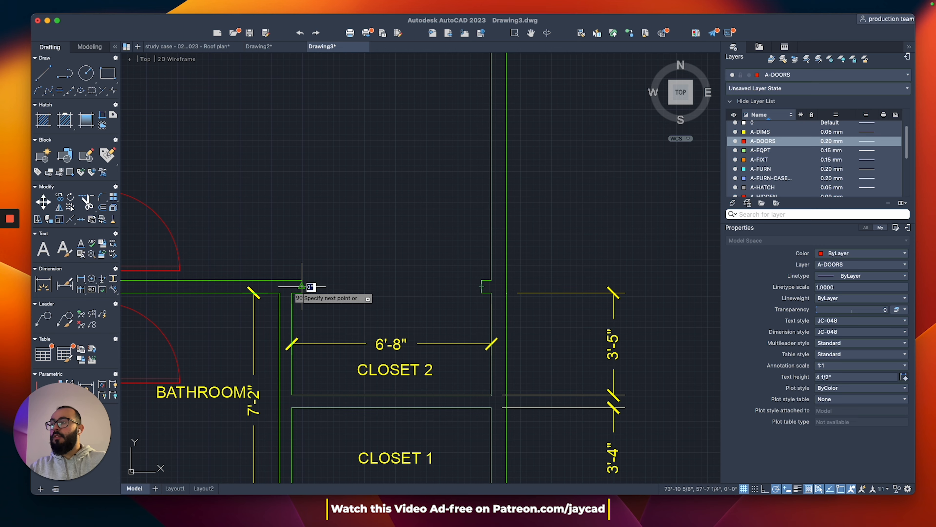
key(Escape)
Draw a closed polyline door panel 3' long and 1.5" thick from the outer corner of Closet 2's west jamb, and select it.
scroll(300, 282, up, 4)
middle_drag(314, 274, 291, 274)
text(pl)
key(Return)
click(283, 279)
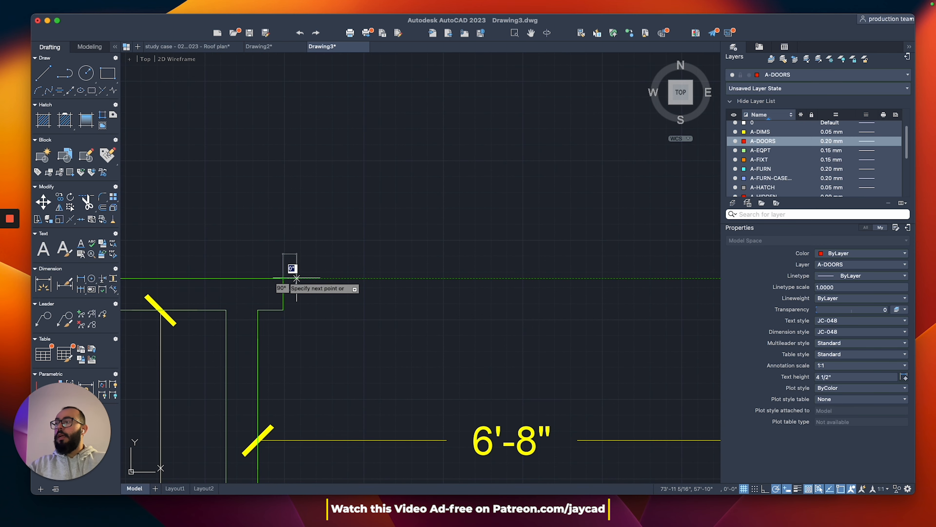
text(3)
key(Return)
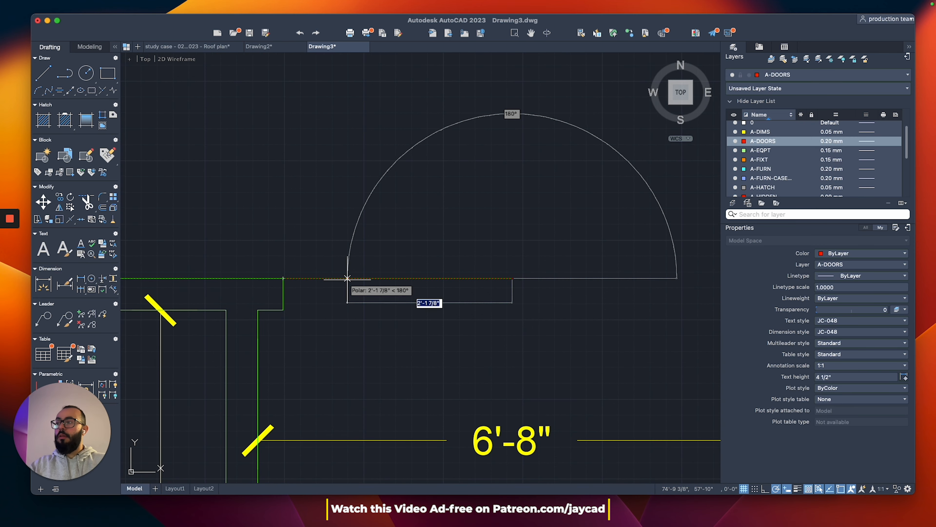
middle_drag(479, 306, 432, 298)
text(1.5)
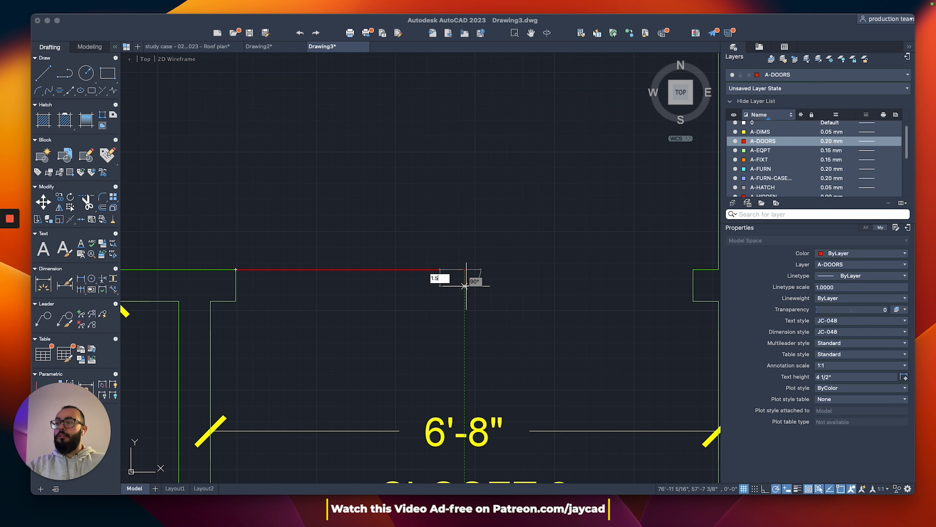
key(Return)
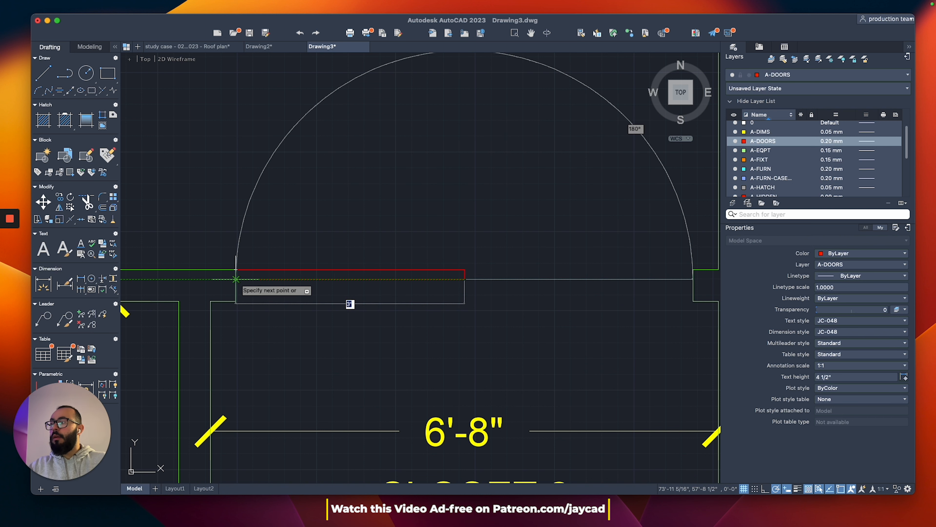
click(236, 279)
text(c)
key(Return)
click(326, 240)
click(296, 278)
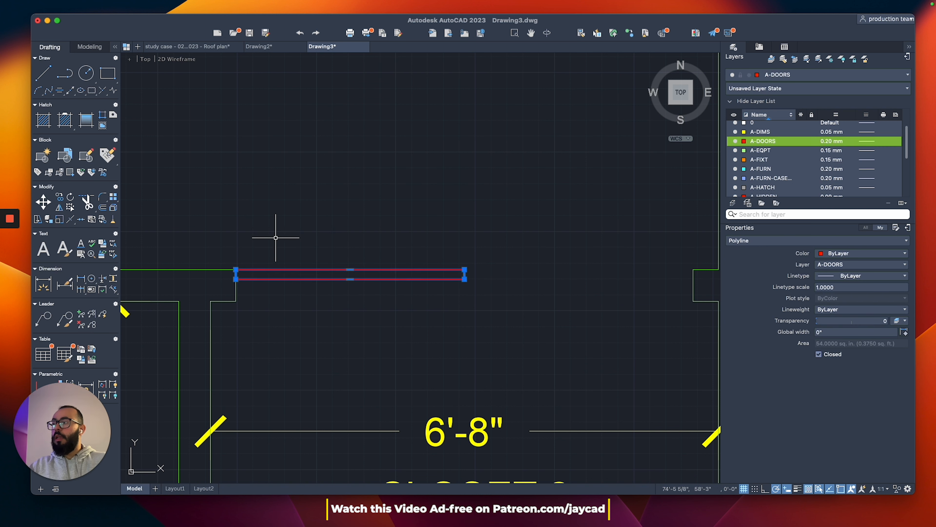
Move the Closet 2 door panel straight inward from the outer wall face, keeping it against the west jamb.
scroll(257, 262, up, 3)
text(m)
key(Return)
click(223, 289)
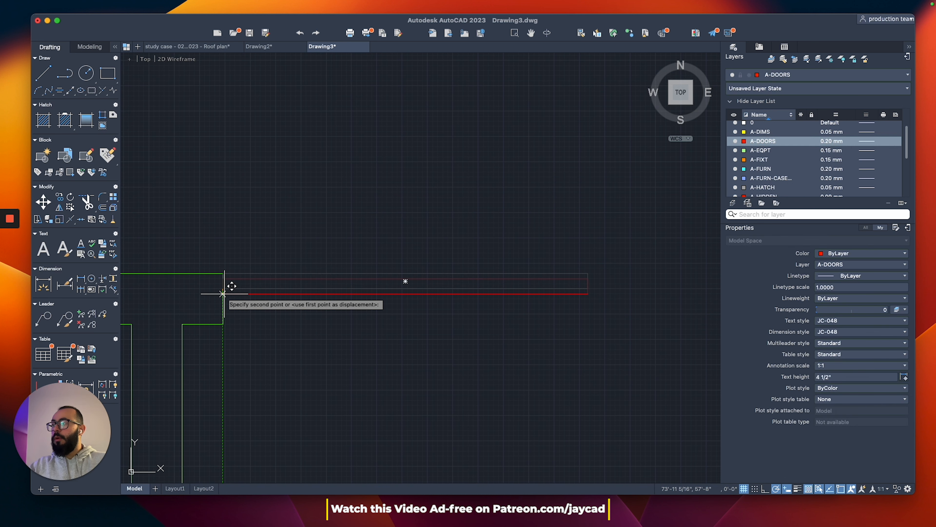
click(223, 297)
Copy the Closet 2 door panel from its upper west corner to the midpoint of its lower edge as an overlapping sliding panel.
scroll(230, 288, down, 3)
click(241, 277)
click(232, 289)
text(co)
key(Return)
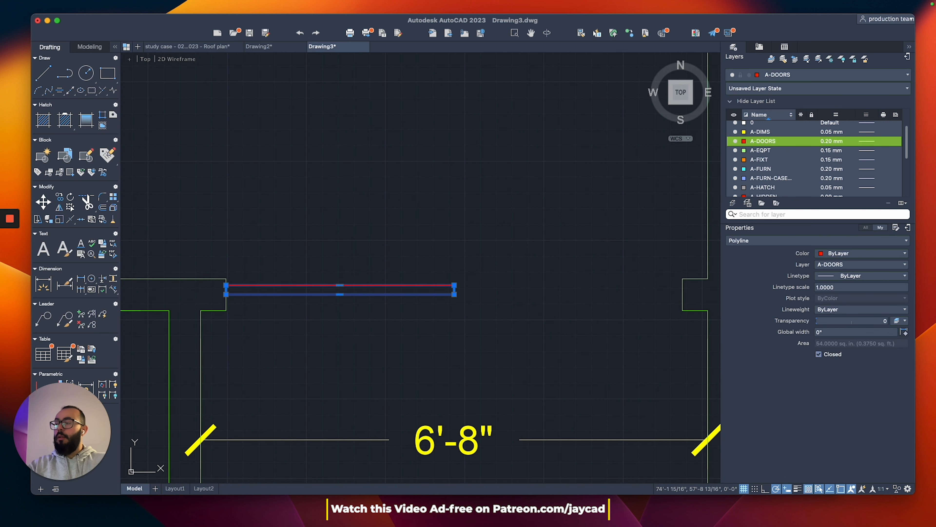
click(226, 285)
click(340, 287)
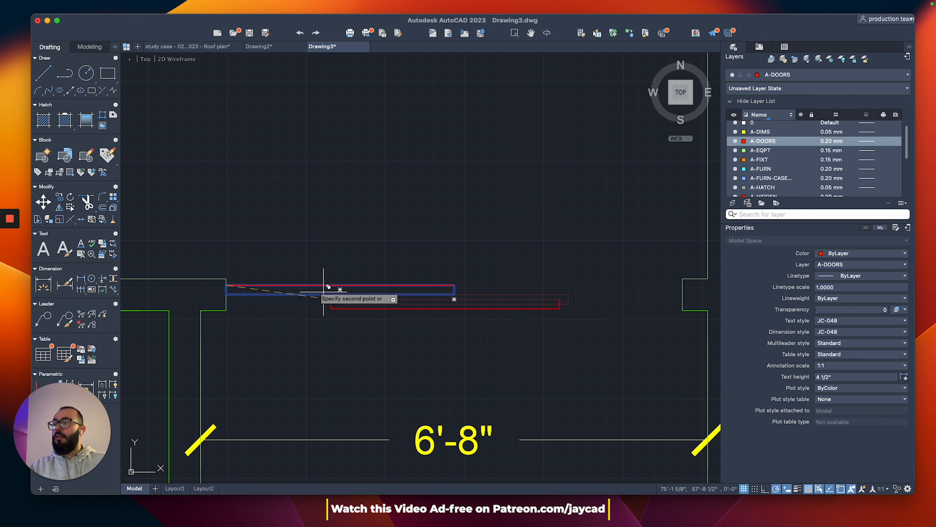
Copy both Closet 2 sliding panels from the upper corner of its west jamb to the upper corner of Closet 1's west jamb.
scroll(317, 284, down, 5)
middle_drag(353, 263, 391, 266)
click(404, 266)
click(385, 324)
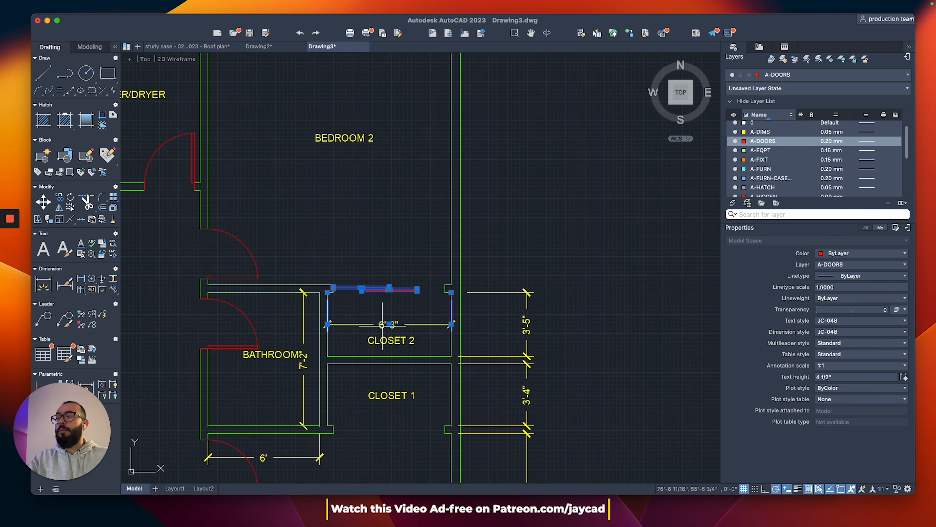
scroll(376, 260, up, 3)
key(Escape)
click(393, 274)
click(368, 315)
text(co)
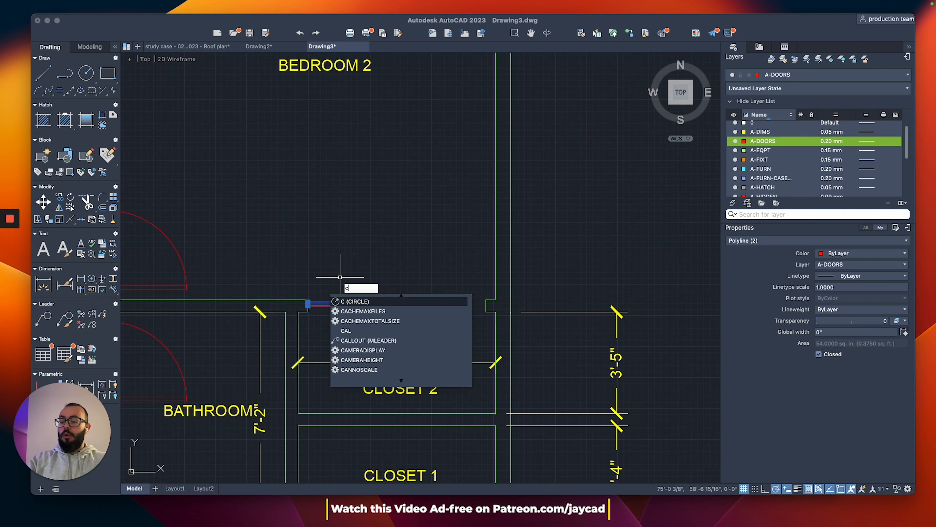
key(Return)
scroll(318, 282, up, 3)
click(304, 312)
scroll(310, 290, down, 3)
scroll(310, 292, down, 3)
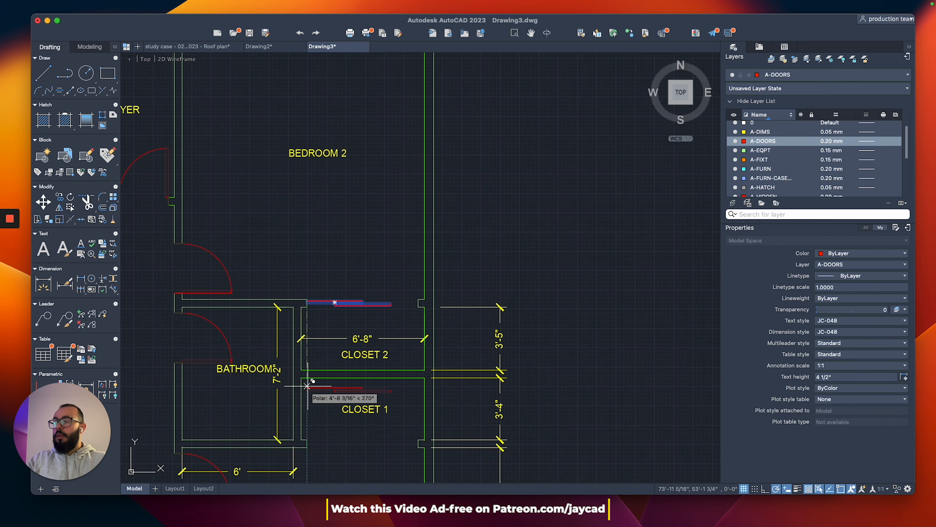
scroll(311, 413, up, 3)
middle_drag(311, 413, 312, 336)
click(304, 384)
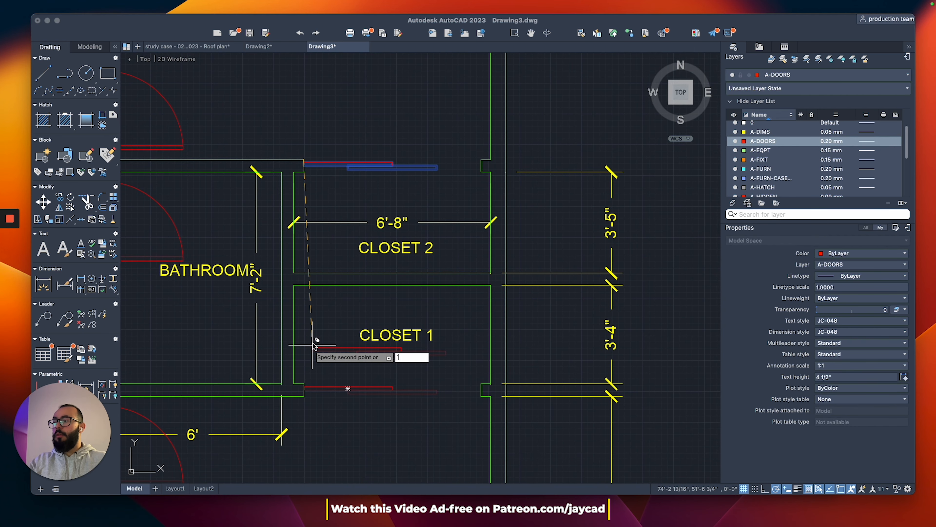
key(Escape)
Examine the doors placed across the plan and the dynamic grips of the Bedroom 1 door.
scroll(351, 279, down, 5)
middle_drag(342, 279, 398, 254)
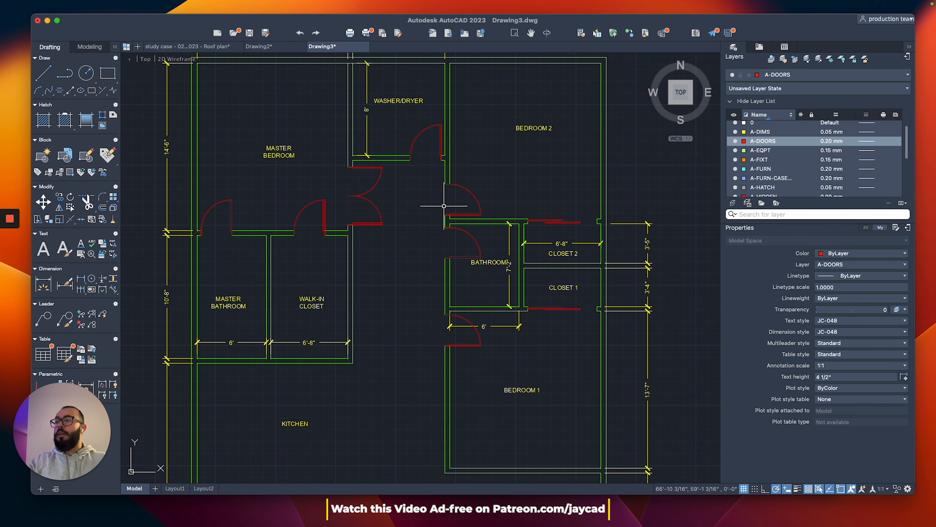
scroll(483, 317, up, 4)
click(451, 344)
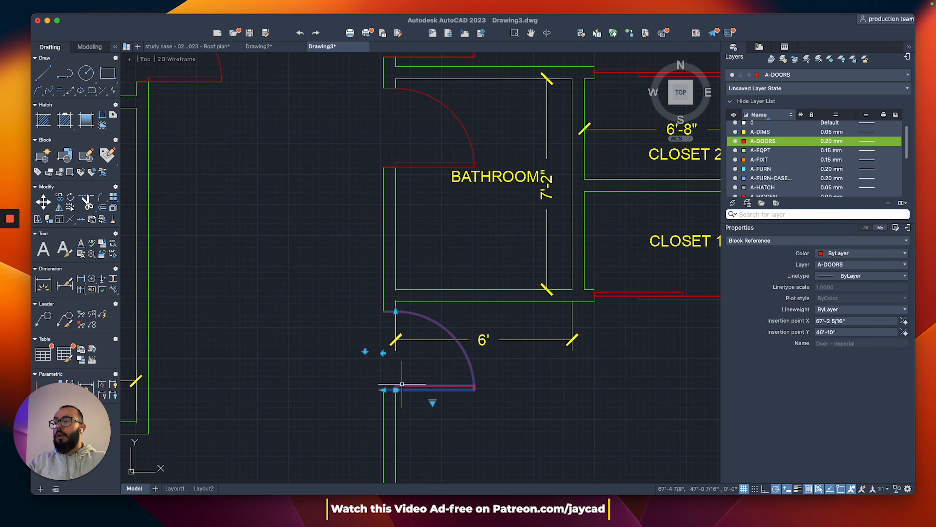
scroll(339, 314, down, 5)
key(Escape)
Flip both leaves of the Master Bedroom double door so they swing into the bedroom.
scroll(487, 215, up, 3)
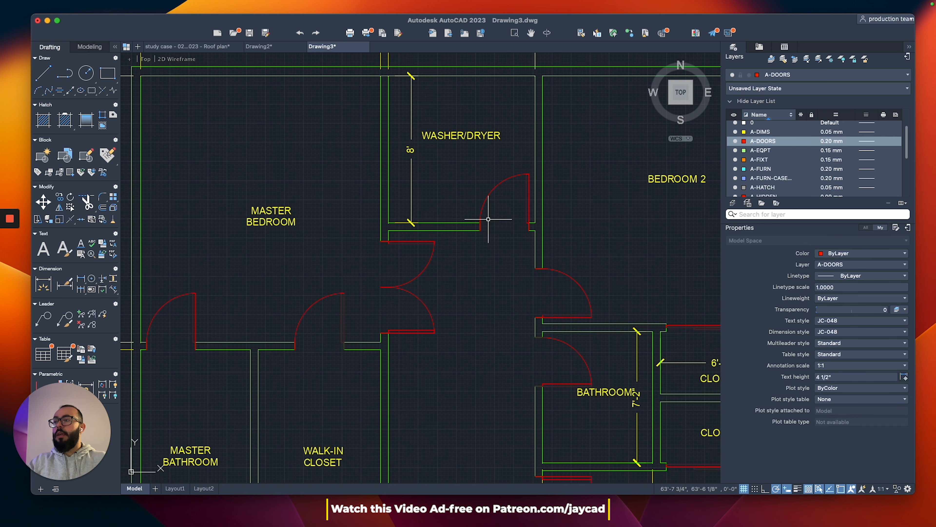
scroll(413, 242, up, 2)
click(464, 259)
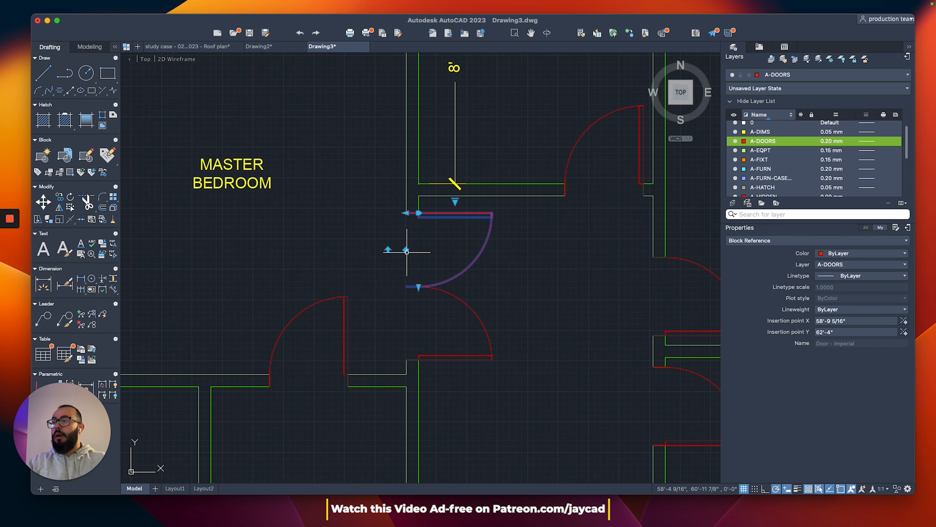
click(406, 251)
key(Escape)
click(461, 298)
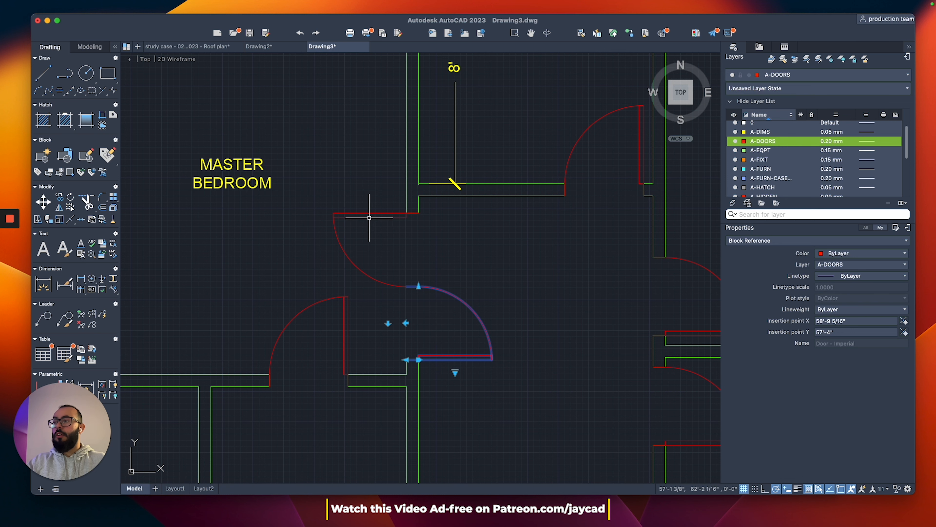
click(405, 324)
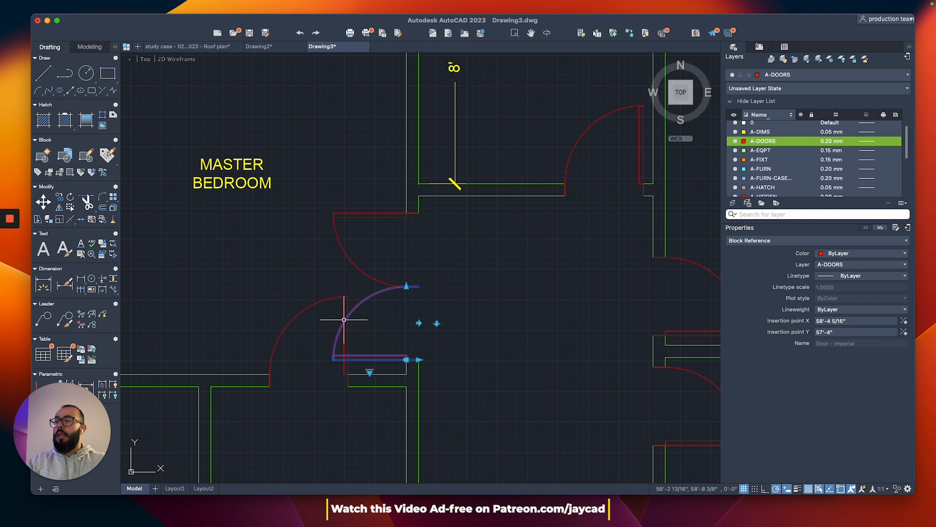
Set the lower leaf of the Master Bedroom double door to Open 45°.
middle_drag(344, 324, 398, 343)
click(410, 360)
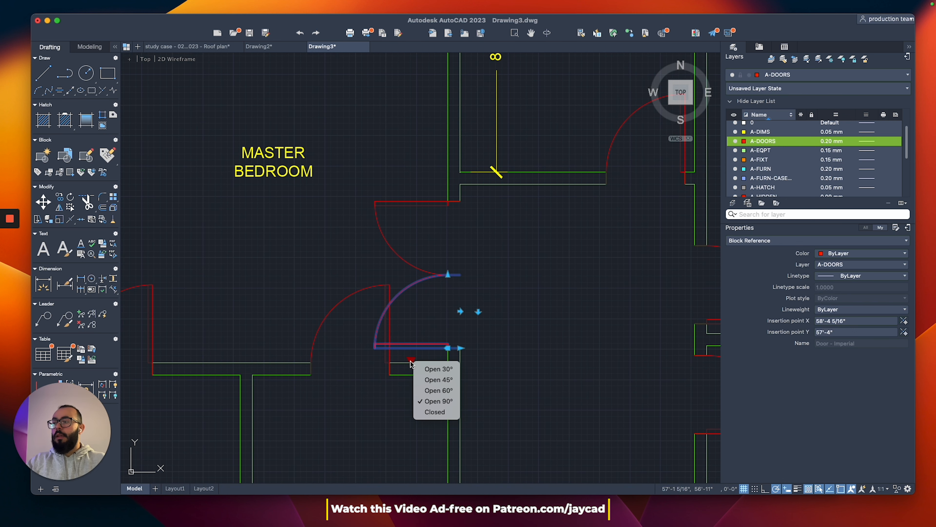
click(428, 380)
key(Escape)
Set the opening angle of the Walk-in Closet door to Open 45°.
click(383, 329)
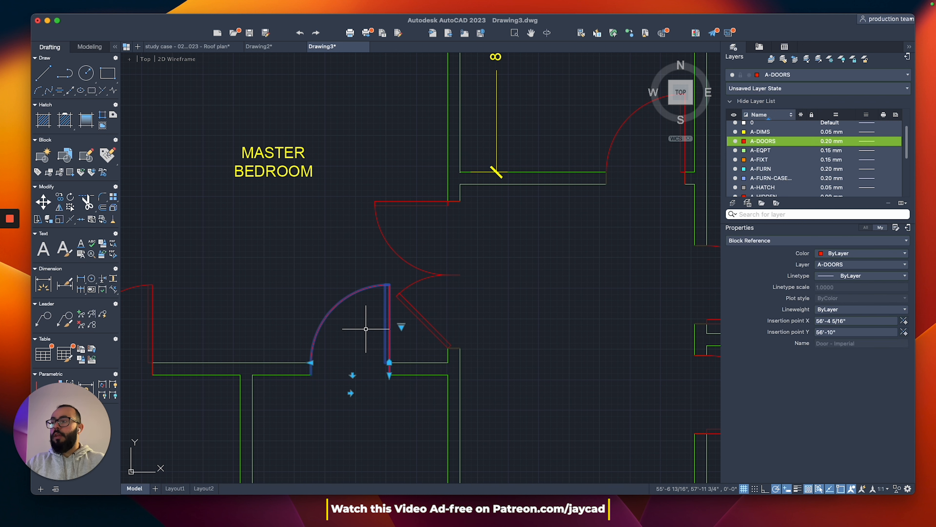
click(401, 326)
click(427, 344)
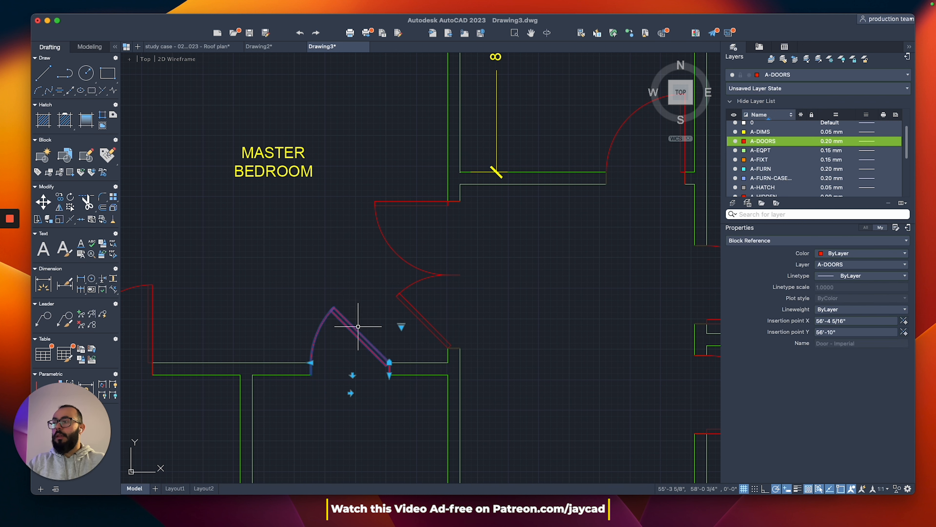
Set the upper leaf of the master bedroom's double door to Open 45°.
key(Escape)
click(374, 218)
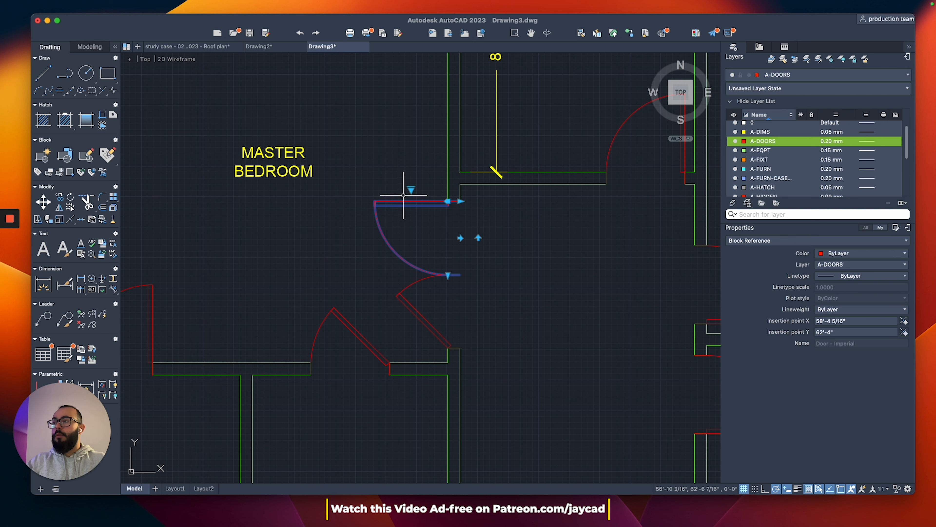
click(411, 189)
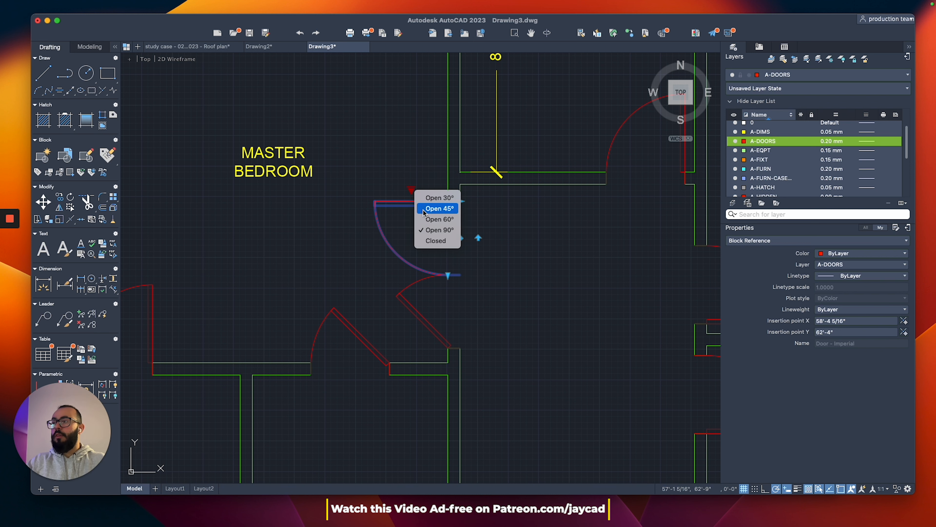
click(437, 207)
key(Escape)
scroll(402, 234, up, 2)
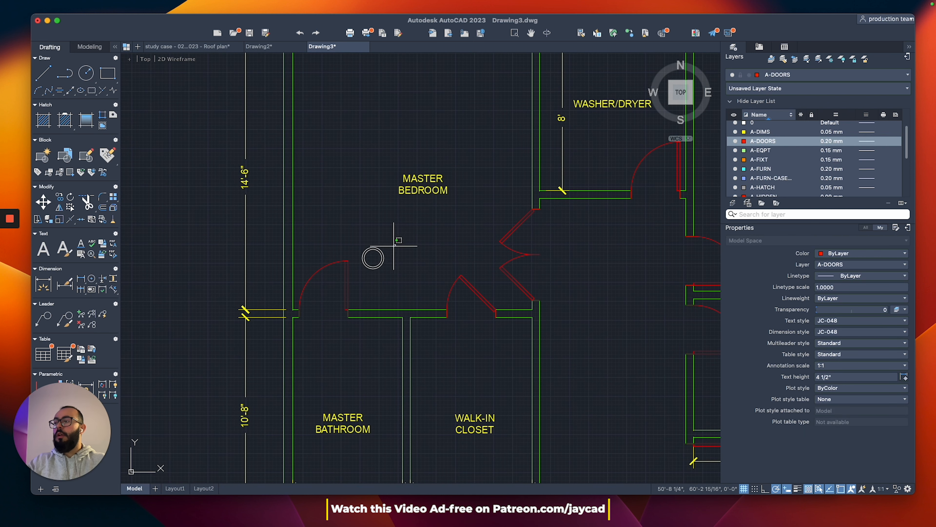
Flip the master bathroom door so that it swings into the bathroom.
click(331, 284)
click(324, 329)
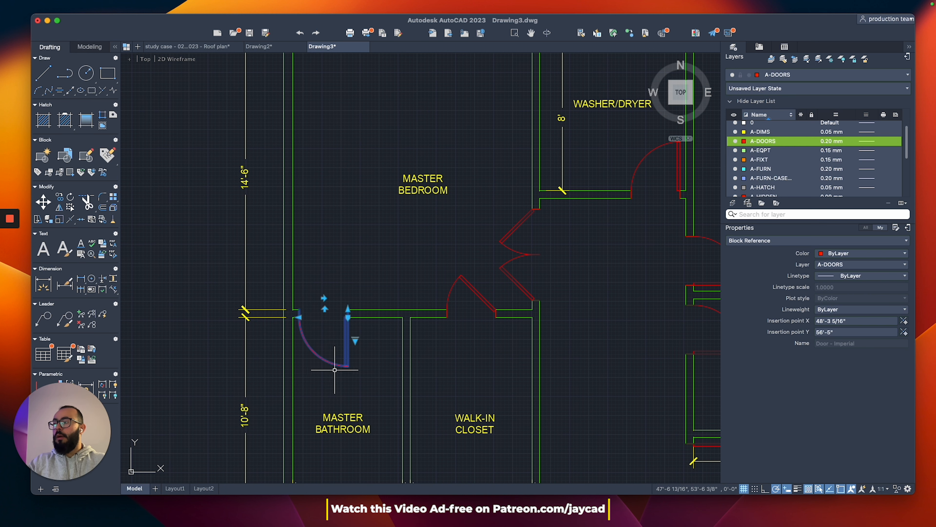
text(e)
key(Escape)
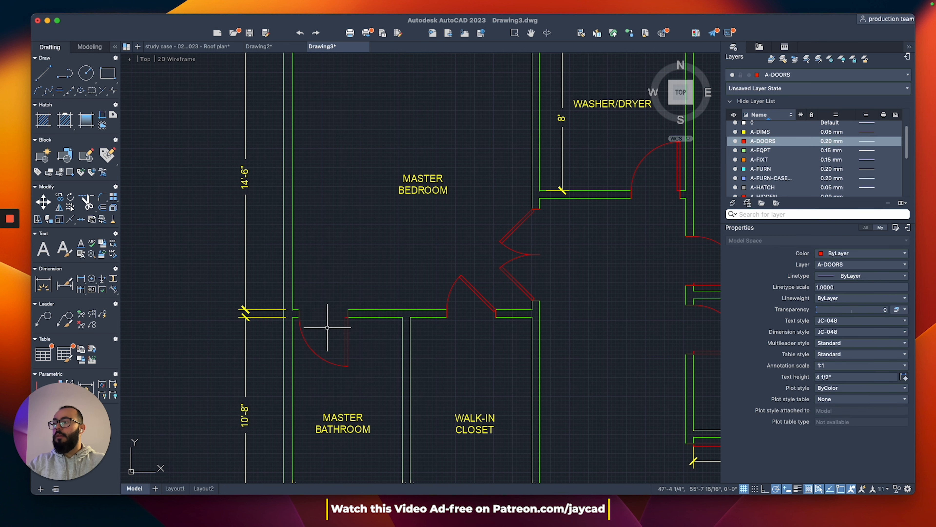
click(338, 340)
scroll(382, 246, down, 5)
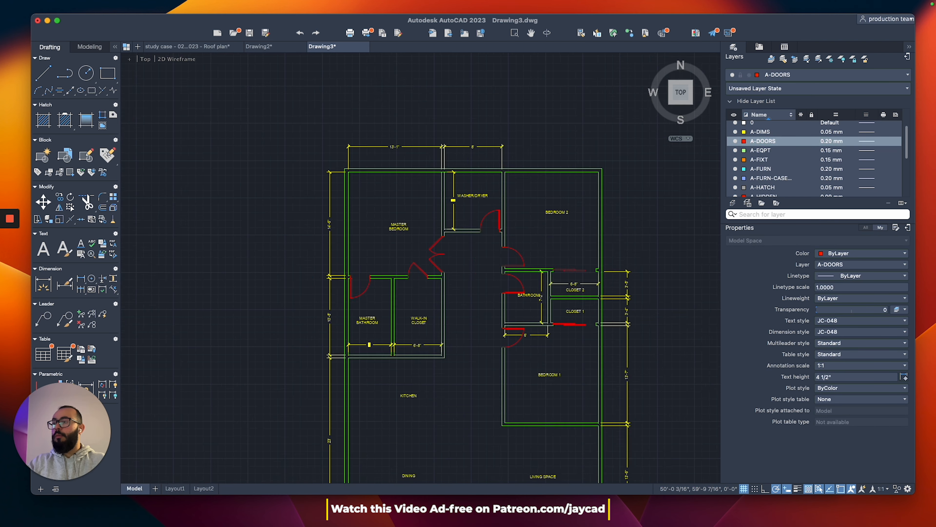
Draw a vertical guide polyline from Bedroom 1's lower-left outer wall corner down past the bottom exterior wall.
scroll(427, 404, up, 2)
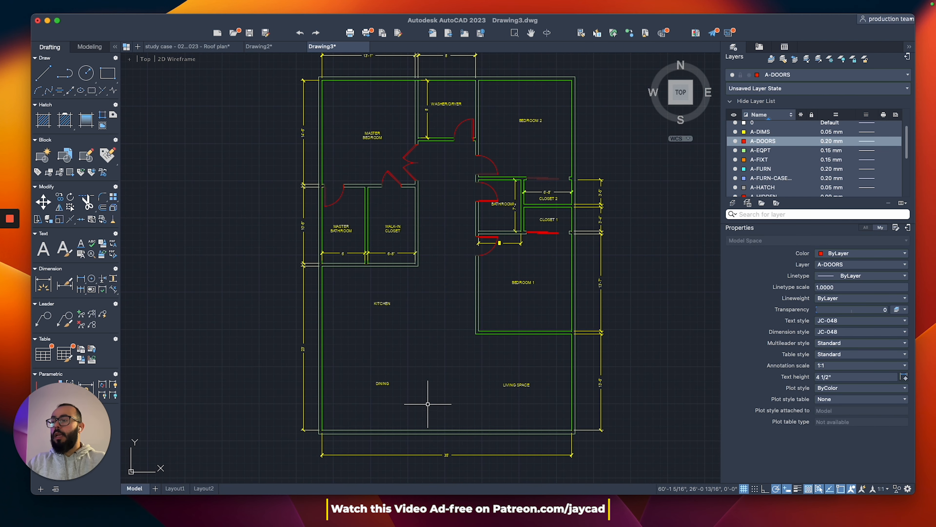
scroll(409, 393, up, 3)
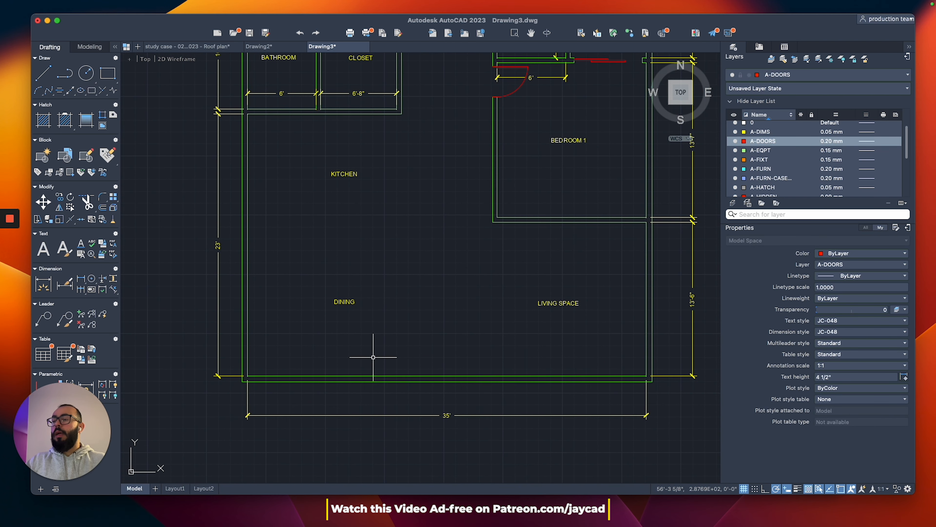
middle_drag(477, 351, 428, 364)
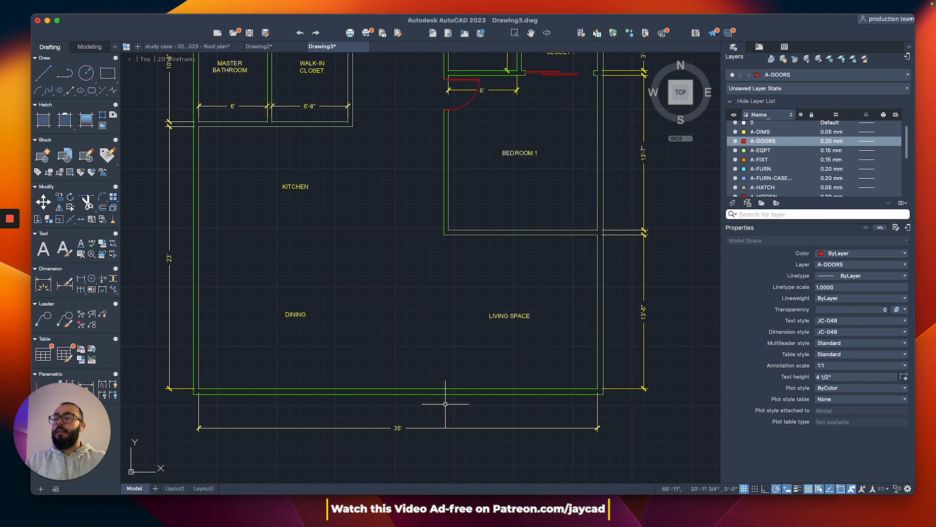
middle_drag(428, 380, 445, 364)
middle_drag(435, 286, 438, 307)
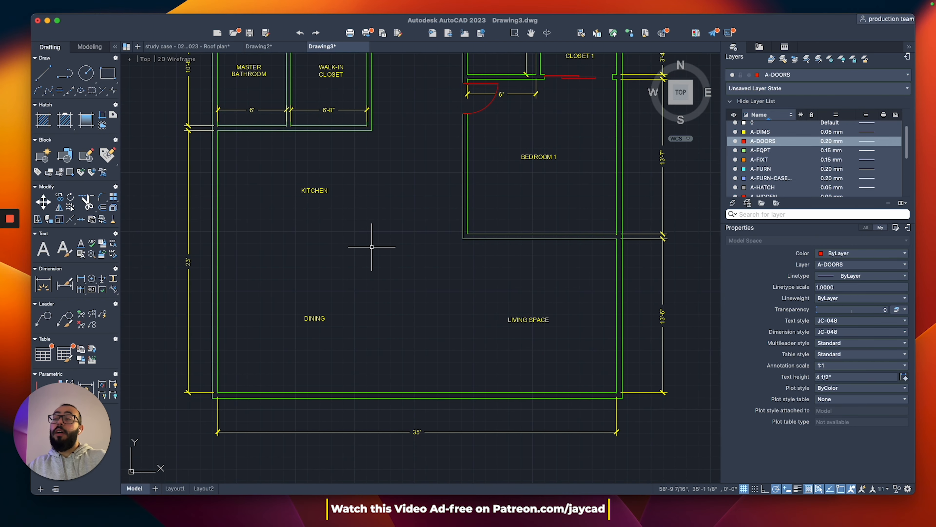
text(pl)
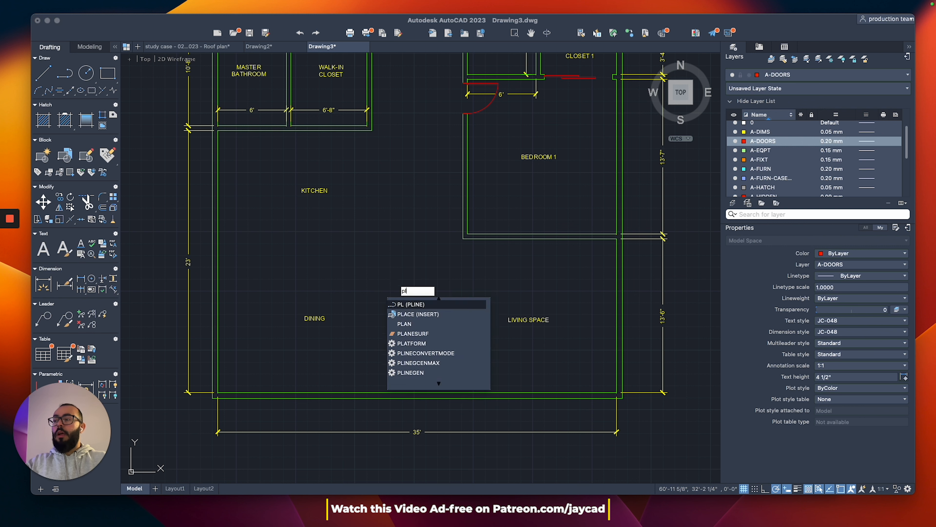
key(Return)
click(463, 239)
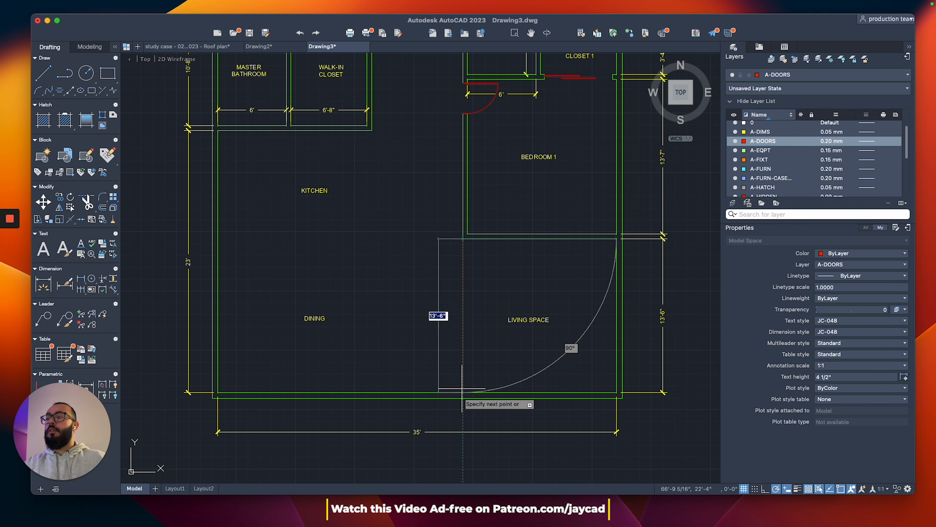
click(463, 432)
key(Return)
Draw a second vertical guide polyline from the walk-in closet's lower-right outer wall corner down past the bottom exterior wall.
key(Return)
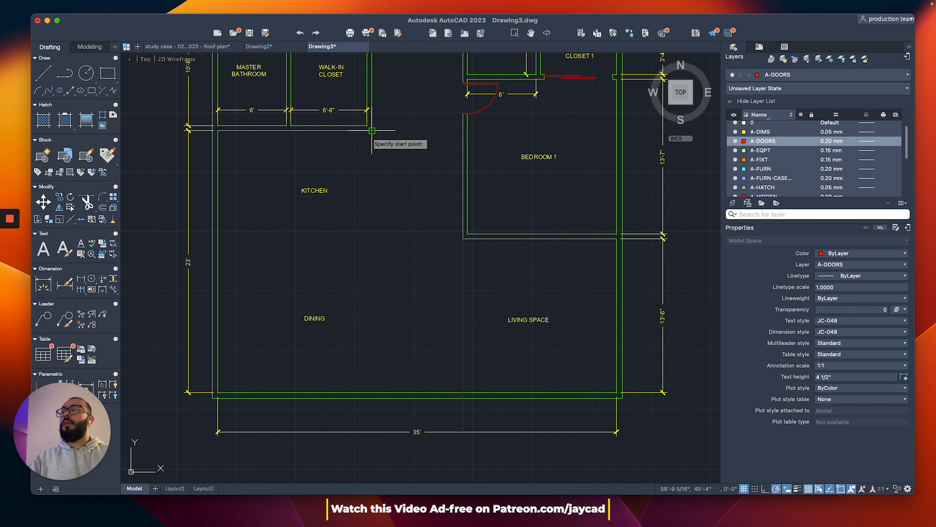
click(372, 130)
click(371, 454)
key(Return)
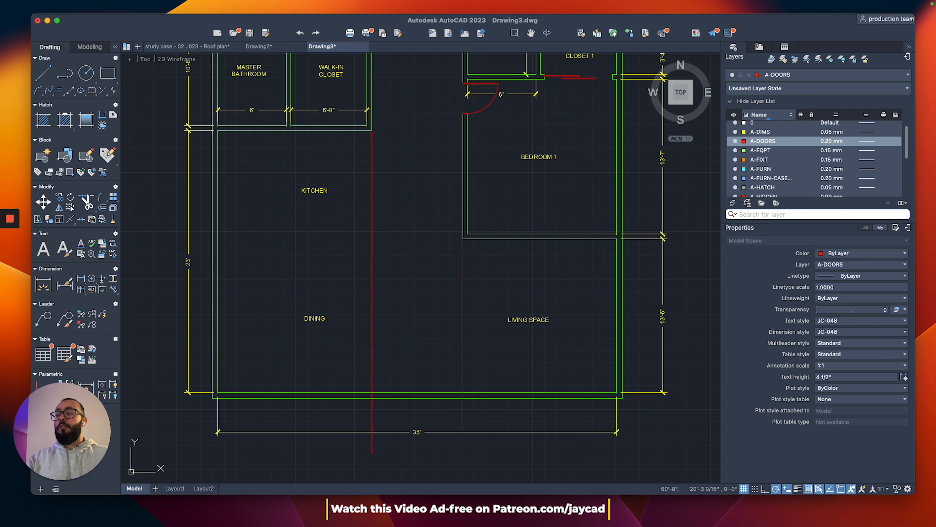
Measure the spacing between the two guide lines along the outer face of the bottom exterior wall.
scroll(405, 339, up, 4)
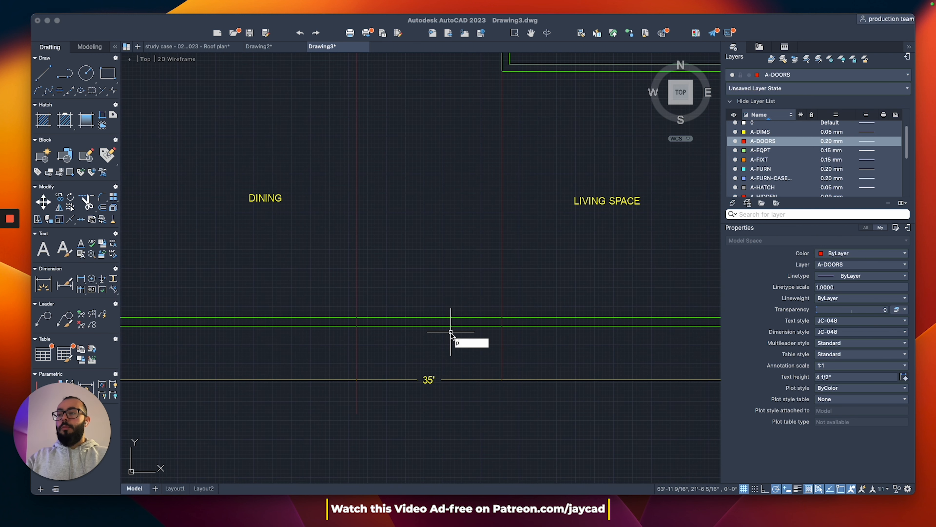
click(502, 326)
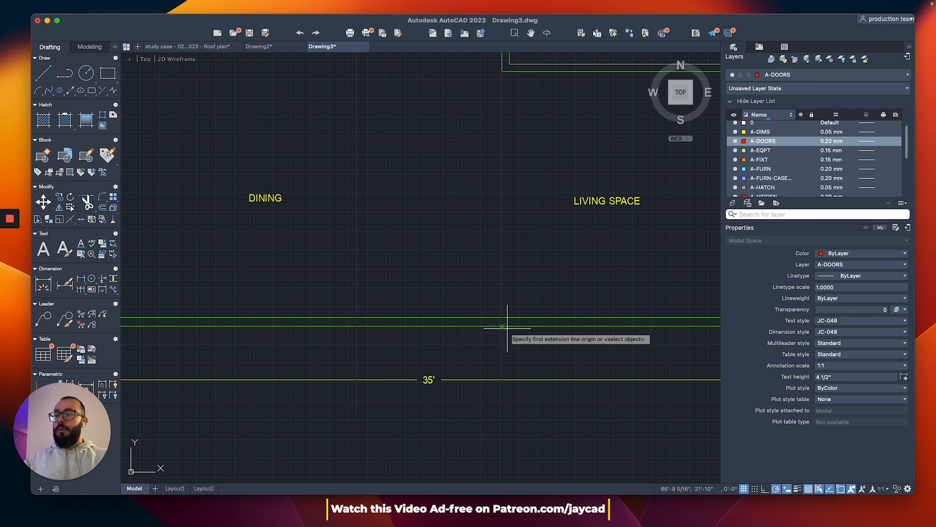
click(356, 326)
key(Escape)
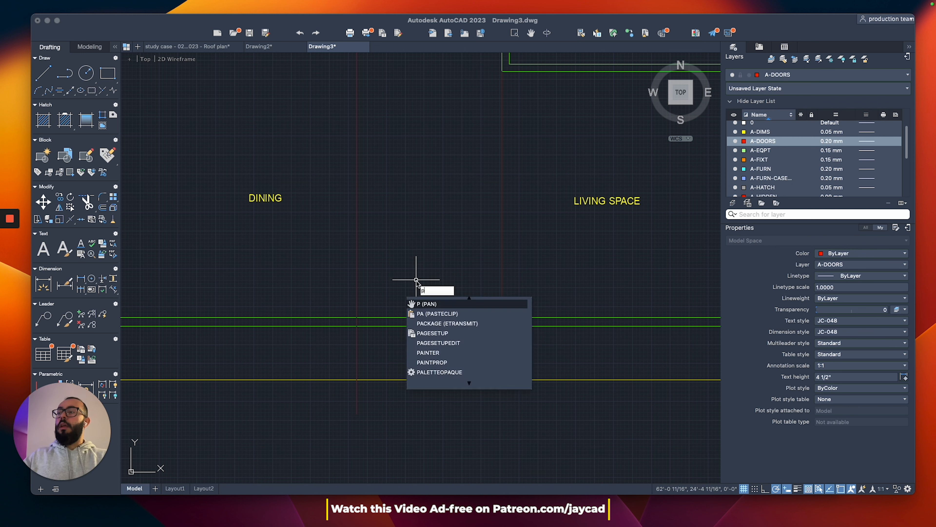
Make A-WALLS the current layer.
key(Escape)
click(814, 75)
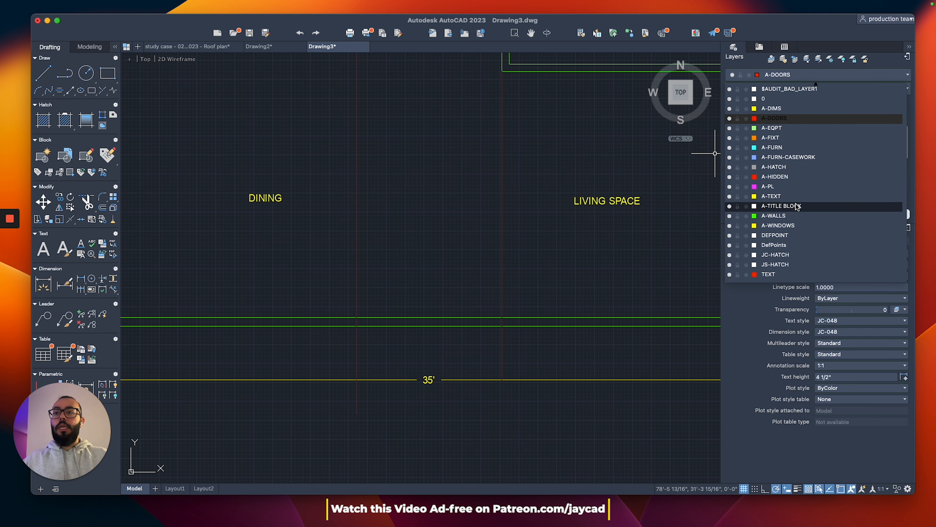
click(796, 212)
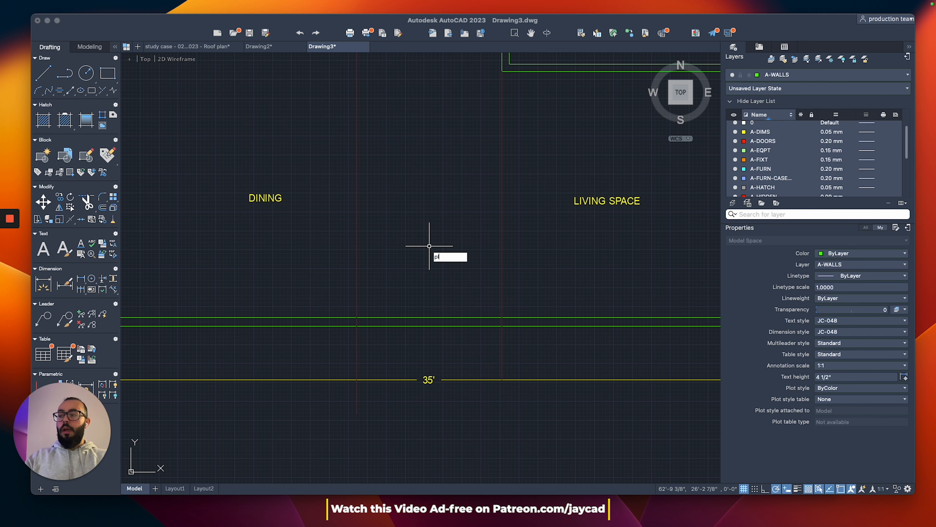
Draw a polyline 36" straight down from where the right guide line meets the bottom wall's outer face.
text(pl)
key(Return)
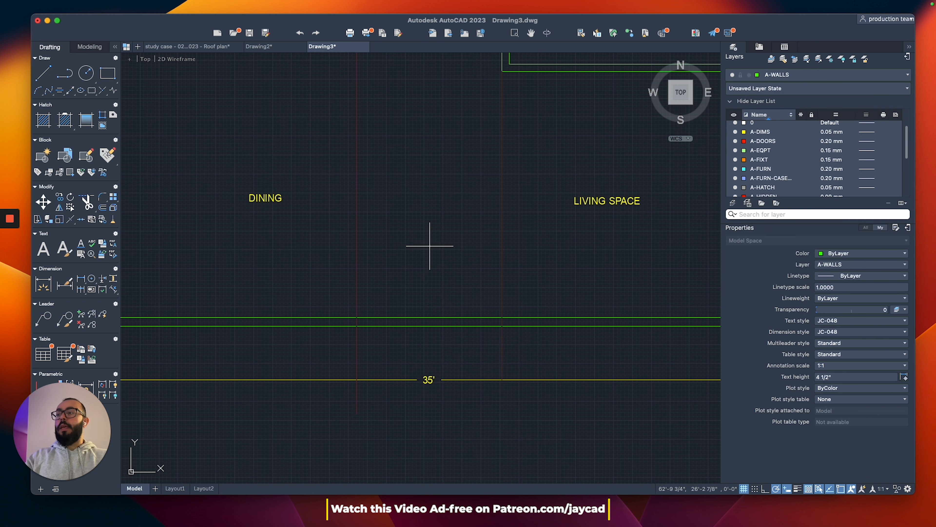
click(502, 325)
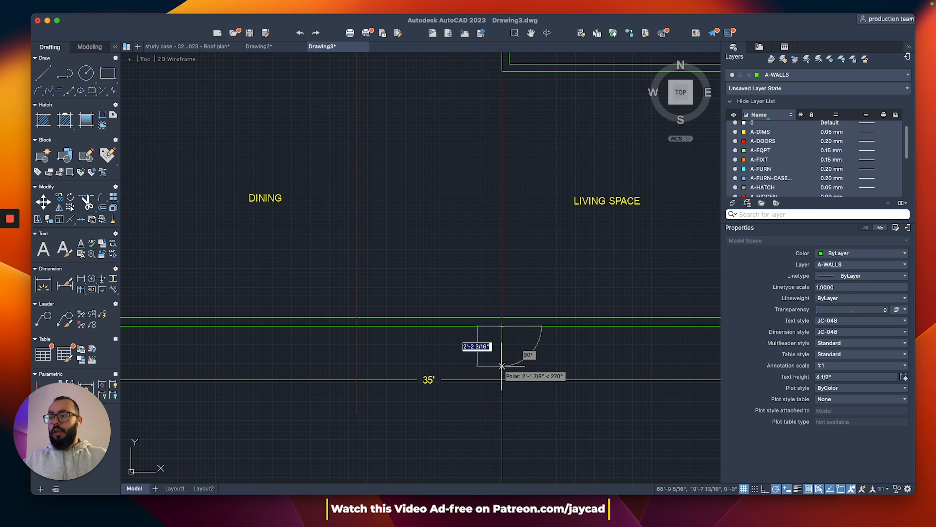
text(36)
key(Return)
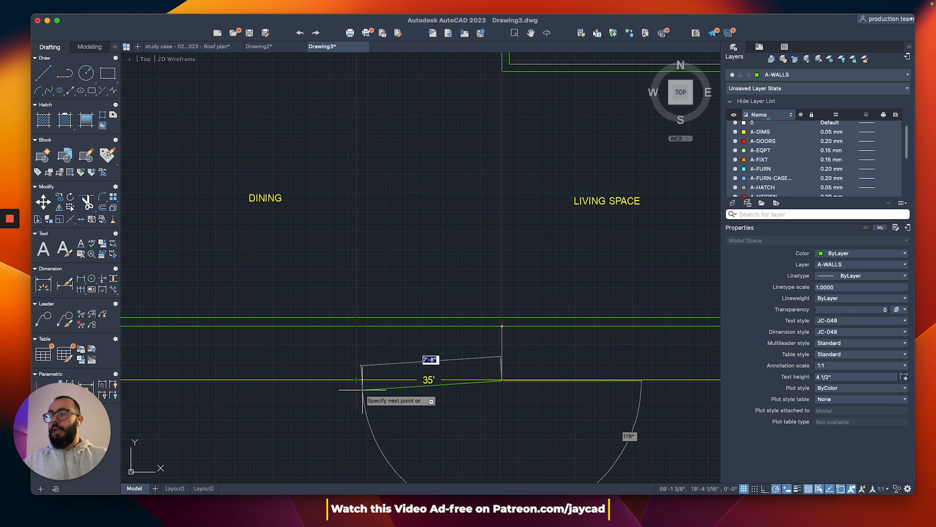
key(Escape)
Delete the 35' dimension below the bottom exterior wall.
scroll(340, 384, down, 3)
click(333, 370)
click(319, 387)
key(Delete)
scroll(404, 379, up, 3)
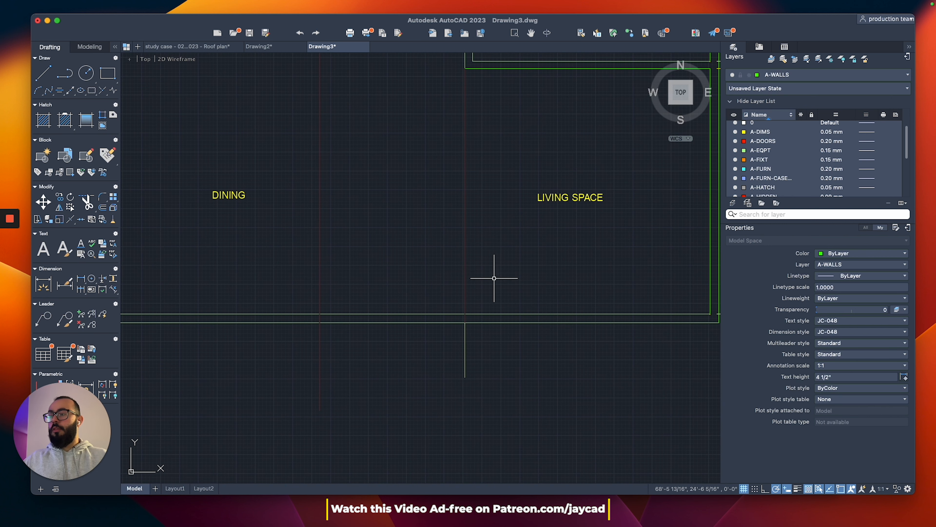
Delete the right guide line below Bedroom 1's corner.
drag(487, 369, 439, 377)
key(Escape)
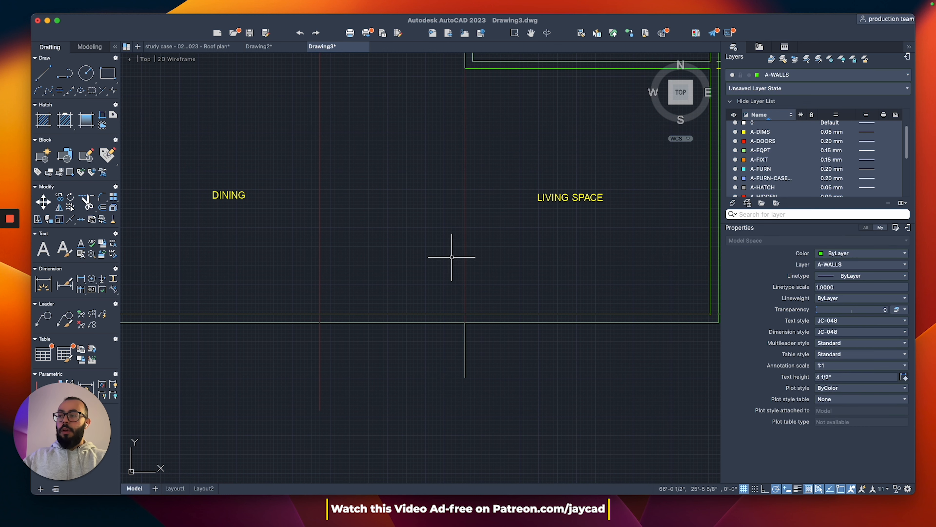
drag(485, 236, 453, 237)
key(Delete)
middle_drag(453, 238, 462, 269)
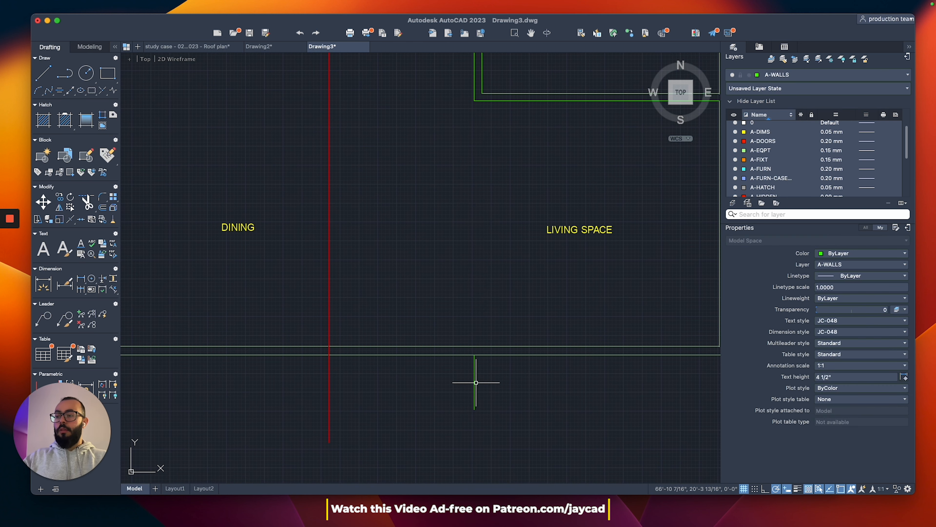
Copy the short vertical wall line to the left guide's intersection with the outer wall face, and delete that guide.
drag(480, 382, 453, 382)
middle_drag(455, 382, 483, 363)
text(co)
key(Return)
click(501, 337)
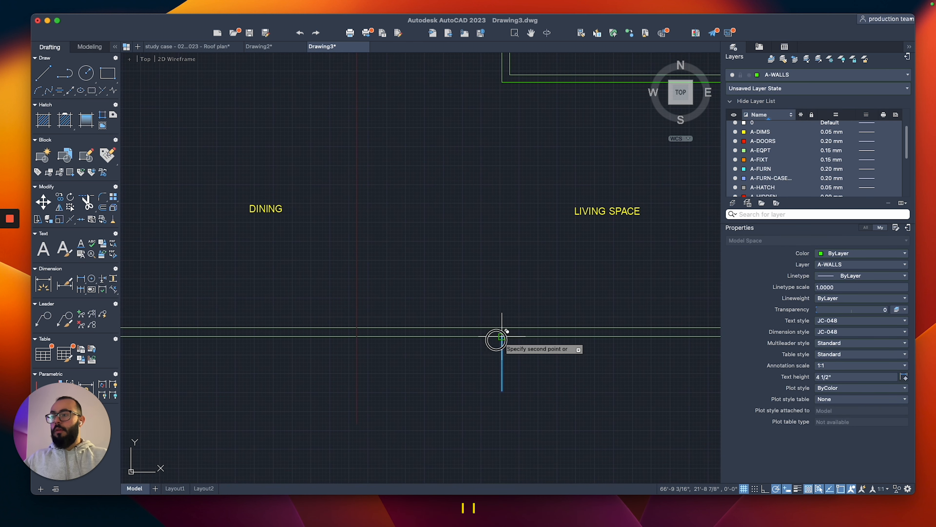
click(356, 336)
key(Return)
scroll(360, 308, down, 2)
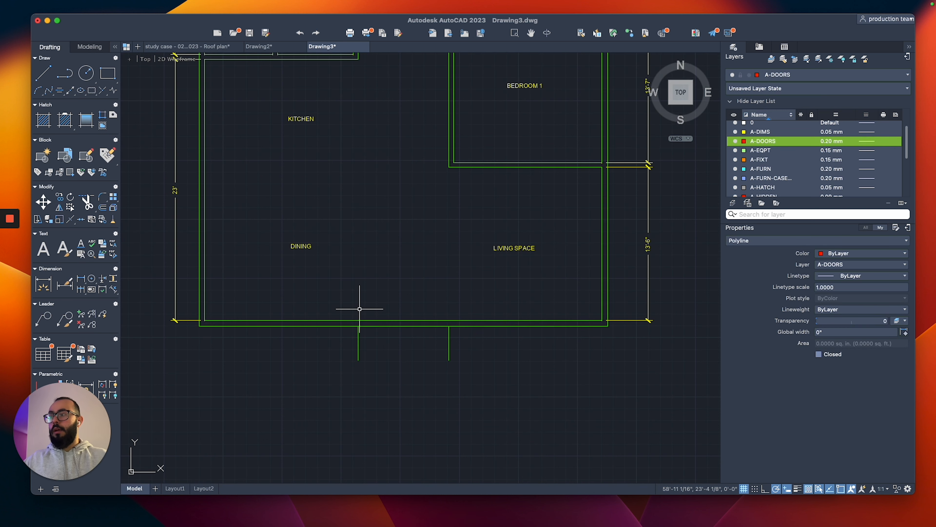
middle_drag(359, 309, 373, 339)
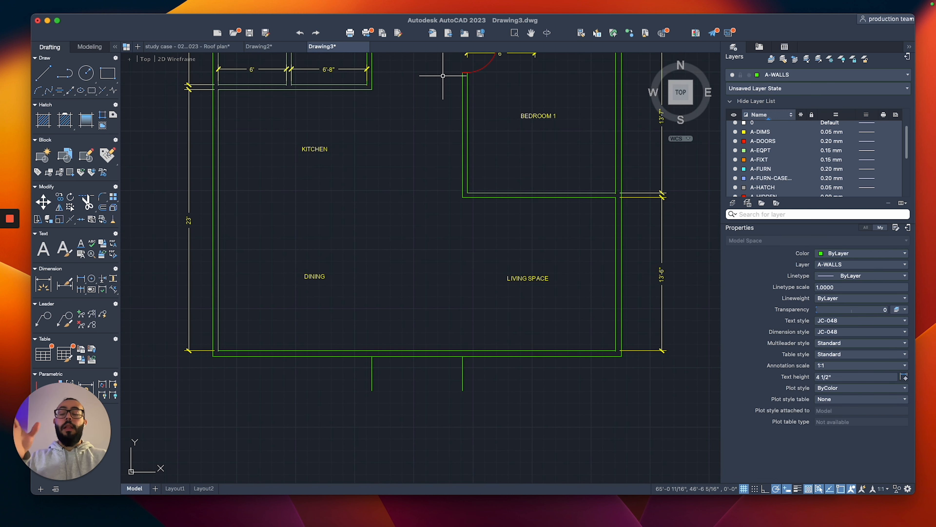
Connect the lower ends of the two short wall lines with a polyline and join the three segments into one U-shaped outline.
scroll(448, 391, up, 2)
text(l)
key(Return)
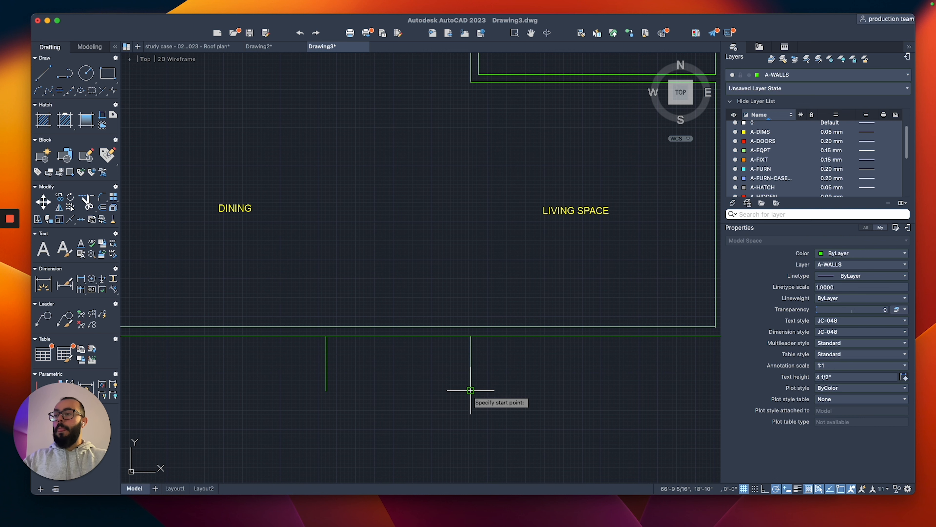
click(471, 390)
click(325, 390)
key(Return)
scroll(428, 354, up, 2)
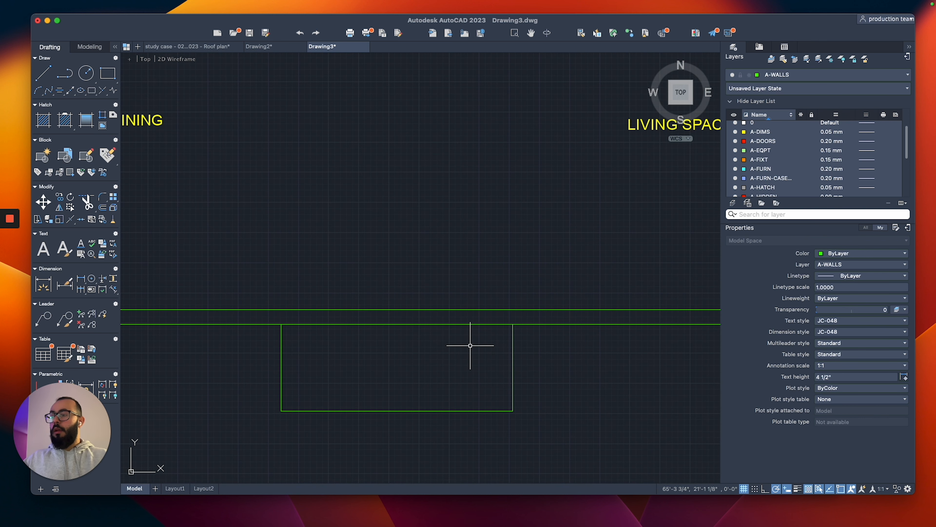
drag(549, 380, 213, 442)
key(Escape)
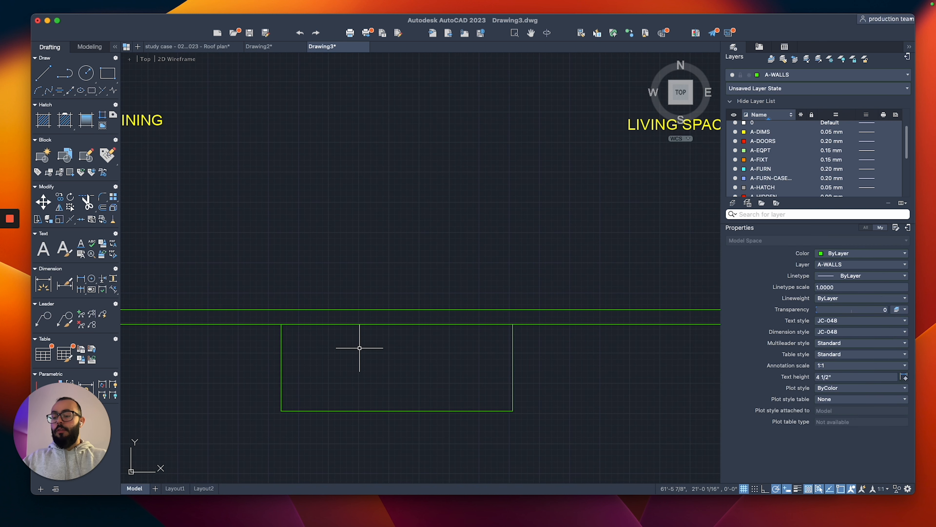
Offset the U-shaped outline 6" inward to form the wall thickness.
text(o)
key(Return)
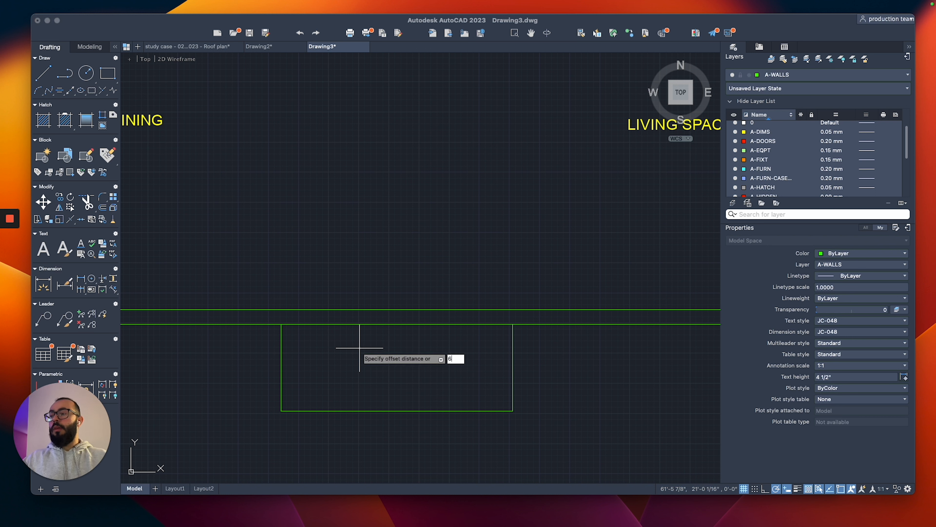
key(Return)
click(369, 410)
click(499, 340)
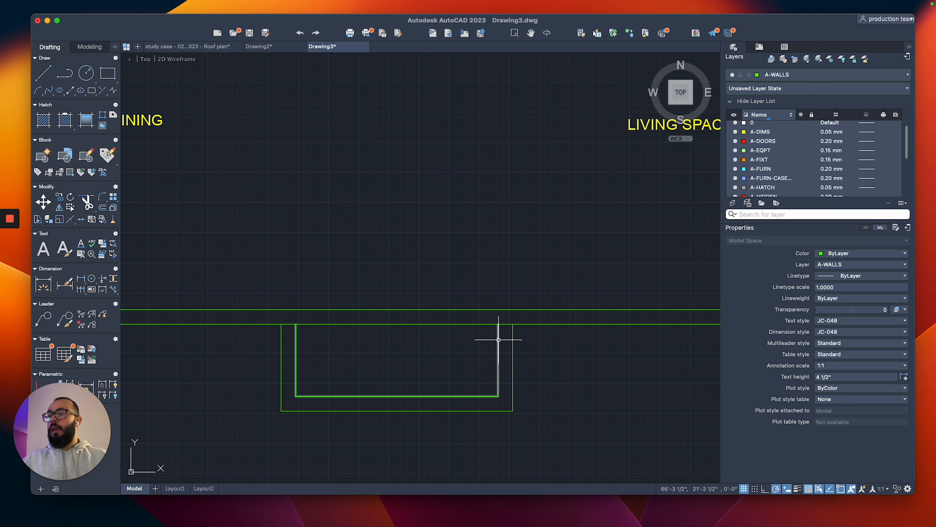
click(504, 339)
click(513, 347)
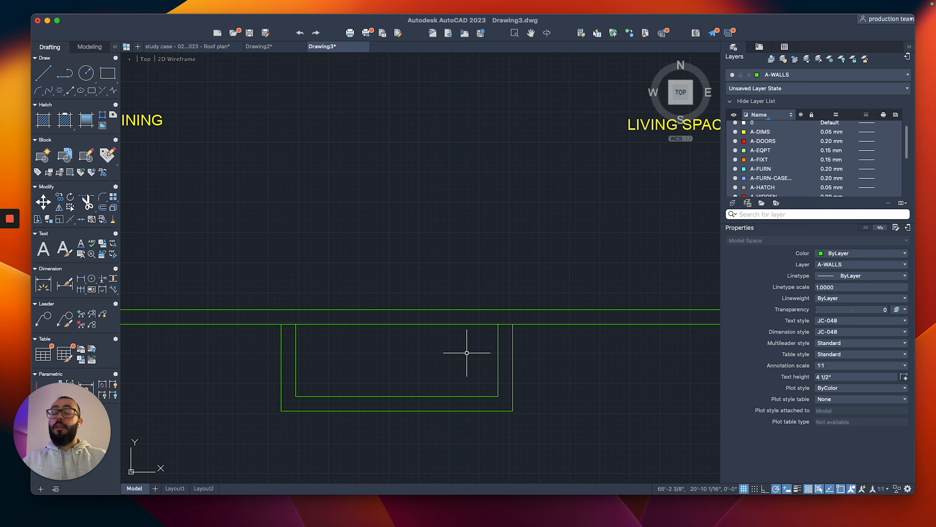
Extend both legs of the inner U-shaped line up to the inner face of the exterior wall.
text(ex)
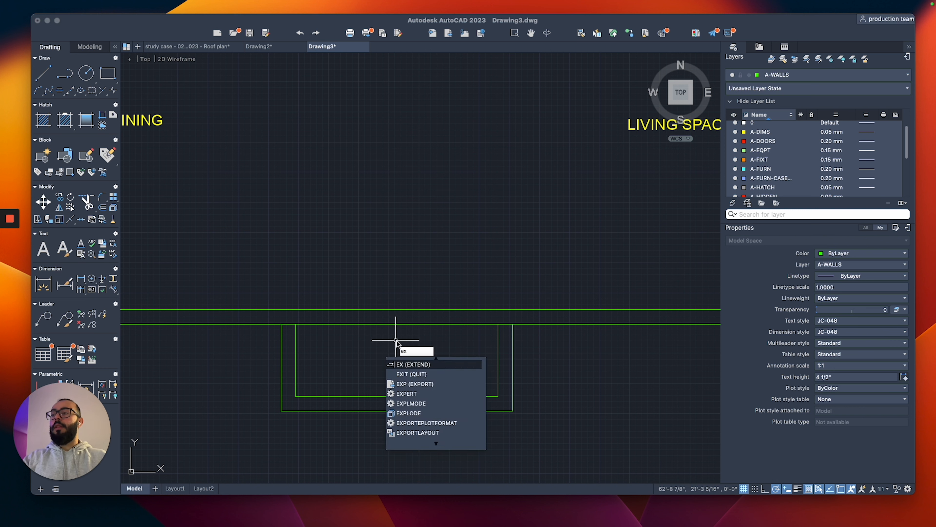
click(417, 364)
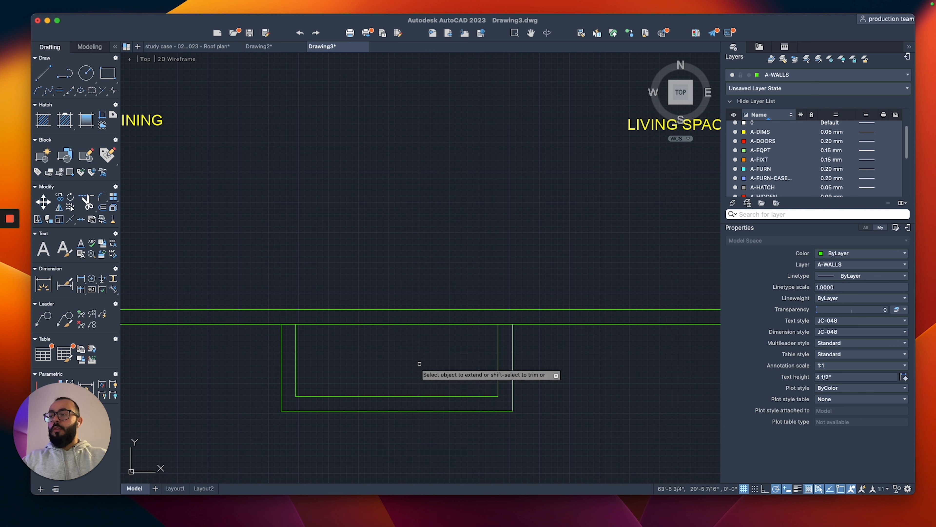
click(498, 339)
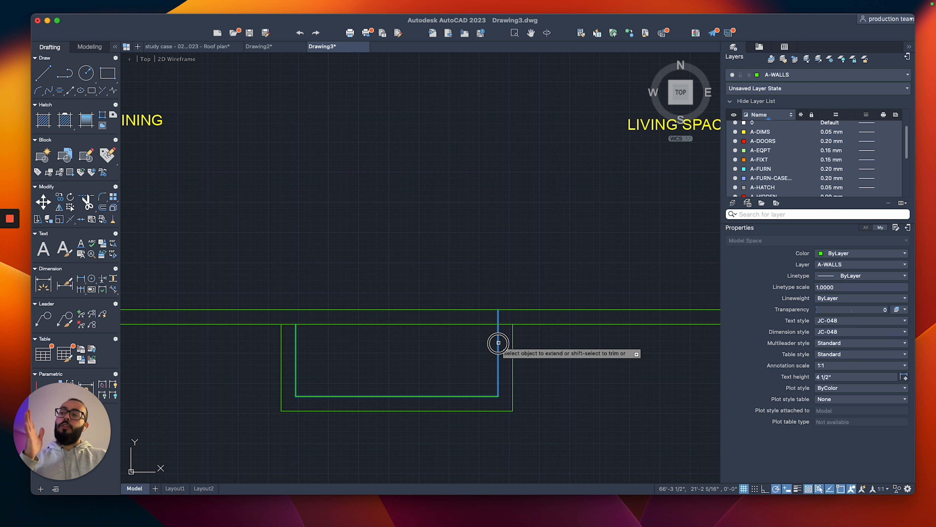
click(298, 339)
key(Return)
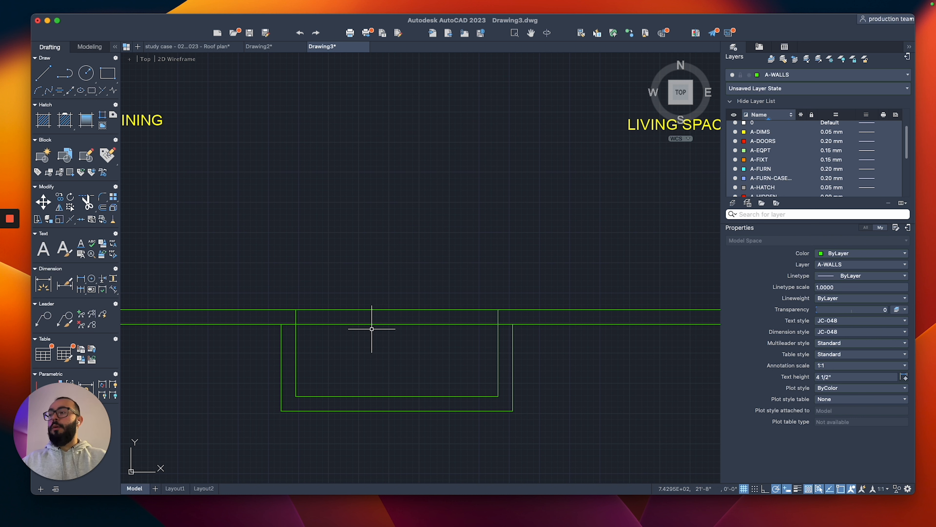
Trim the exterior wall lines between the projection's legs so the recess opens into the interior with clean corners.
text(tr)
key(Return)
click(407, 256)
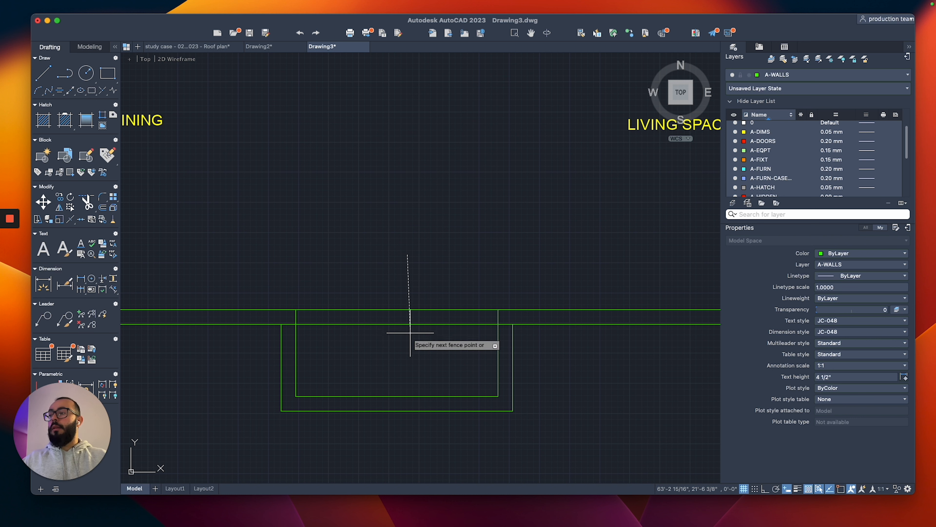
click(409, 346)
click(505, 324)
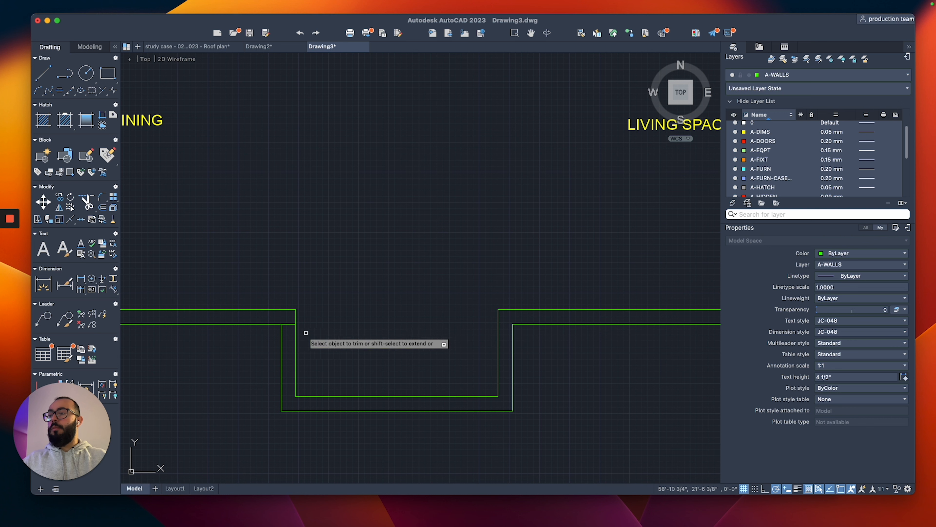
click(289, 324)
scroll(290, 321, down, 3)
key(Escape)
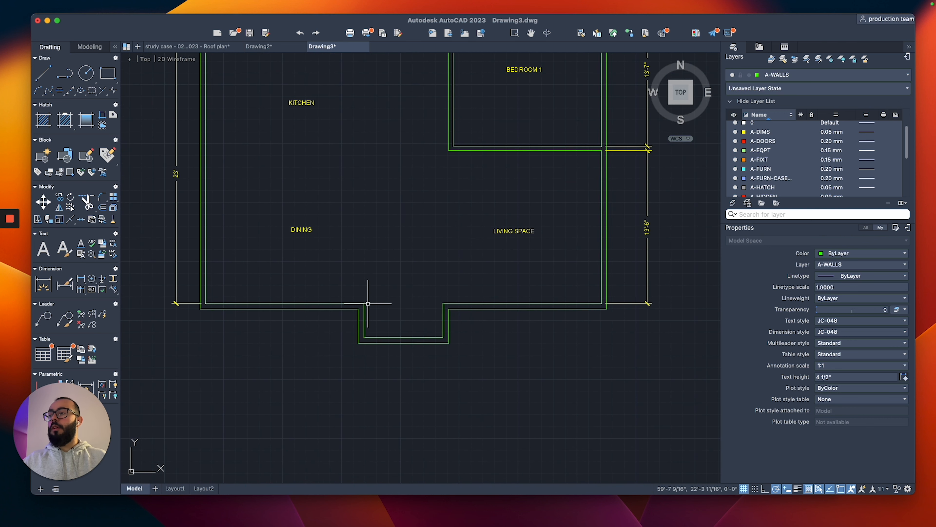
Measure the inner width of the U-shaped projection with a linear dimension, without placing it.
scroll(411, 327, up, 2)
scroll(411, 326, up, 2)
text(pl)
key(Return)
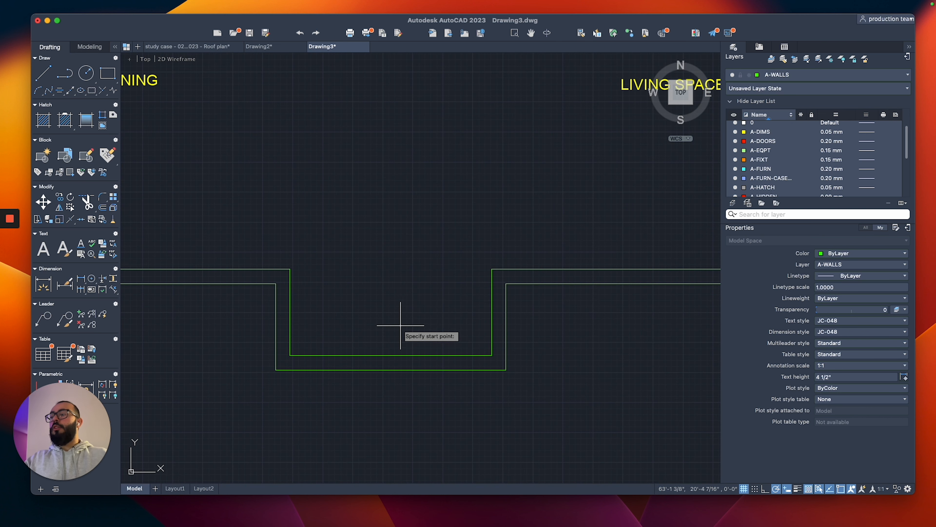
click(491, 355)
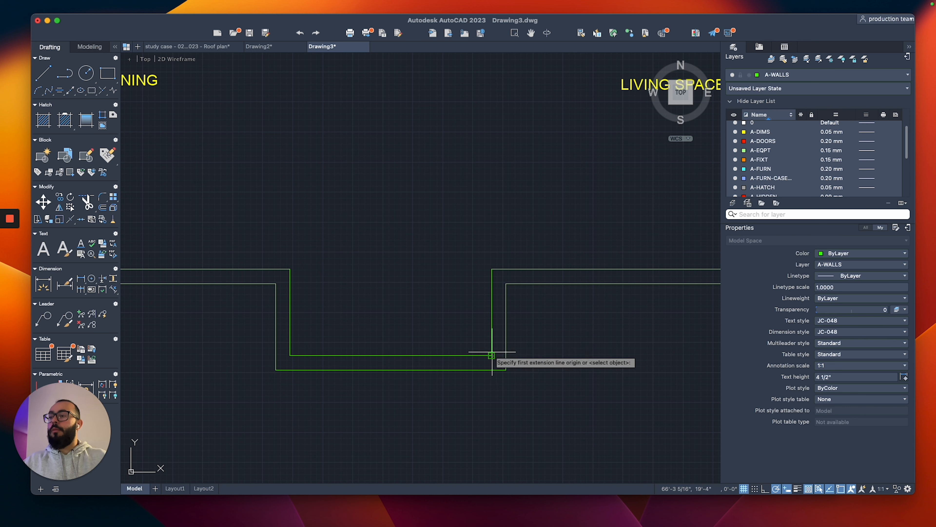
click(290, 355)
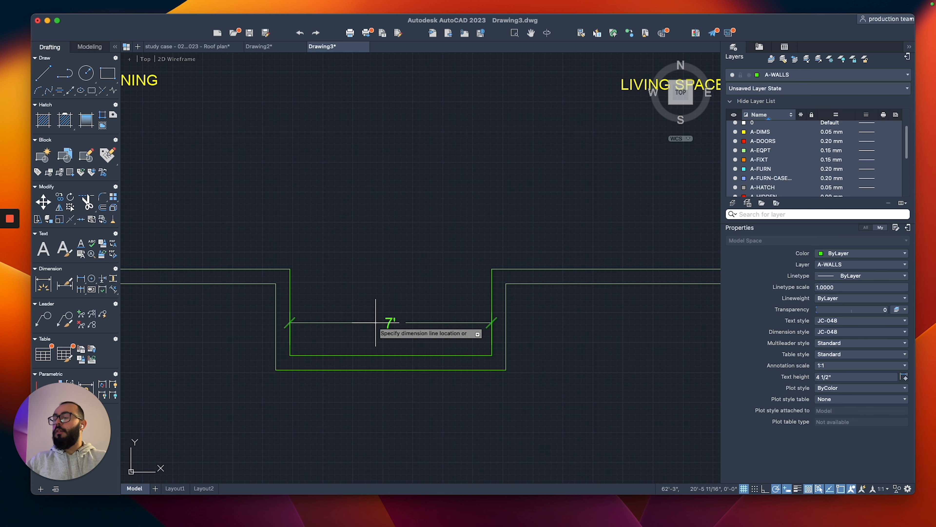
key(Escape)
Draw a short polyline across the projection's bottom wall thickness, starting at the inner face's midpoint.
text(pl)
key(Return)
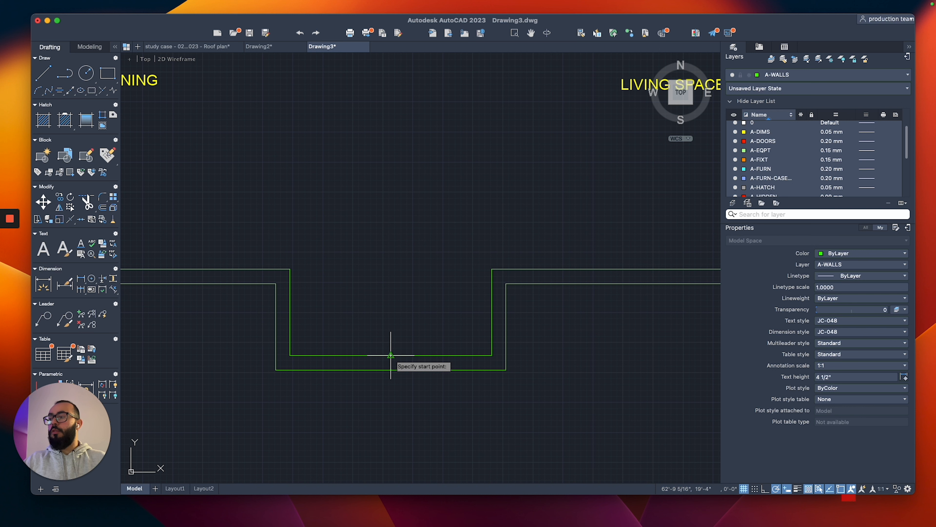
click(391, 355)
click(391, 369)
key(Return)
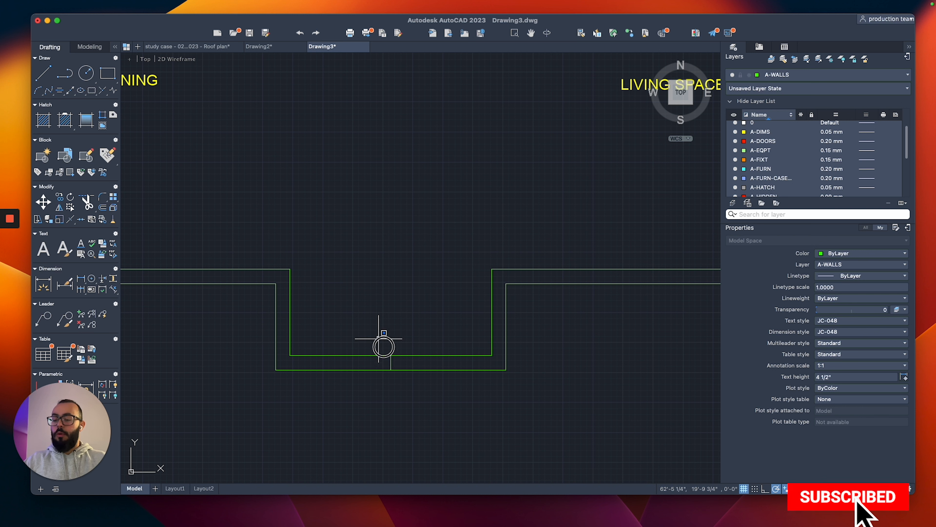
Move the short jamb line 3' toward the living space side.
drag(380, 338, 416, 387)
text(m)
key(Return)
click(416, 384)
text(3')
key(Return)
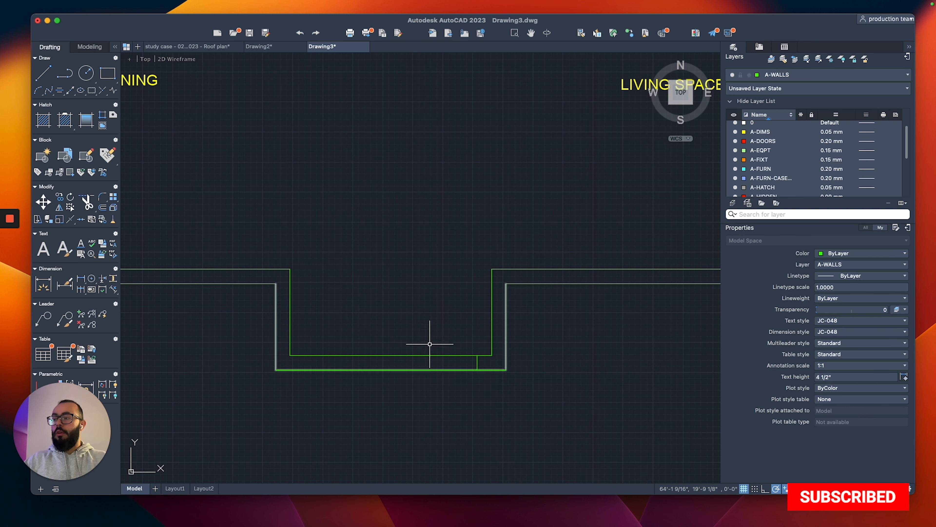
Offset the jamb line 6' toward the dining side to mark the other edge of the door opening.
text(o)
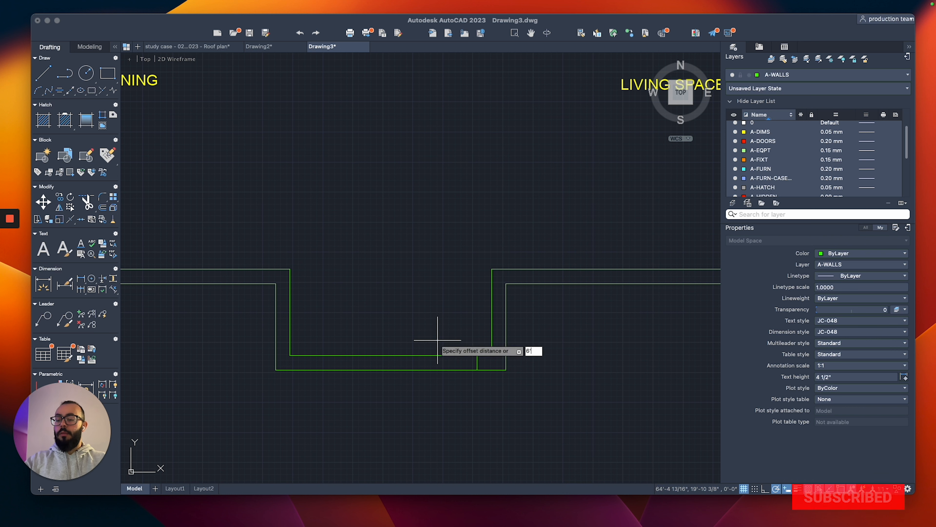
key(Return)
click(478, 364)
text(6')
key(Return)
key(Escape)
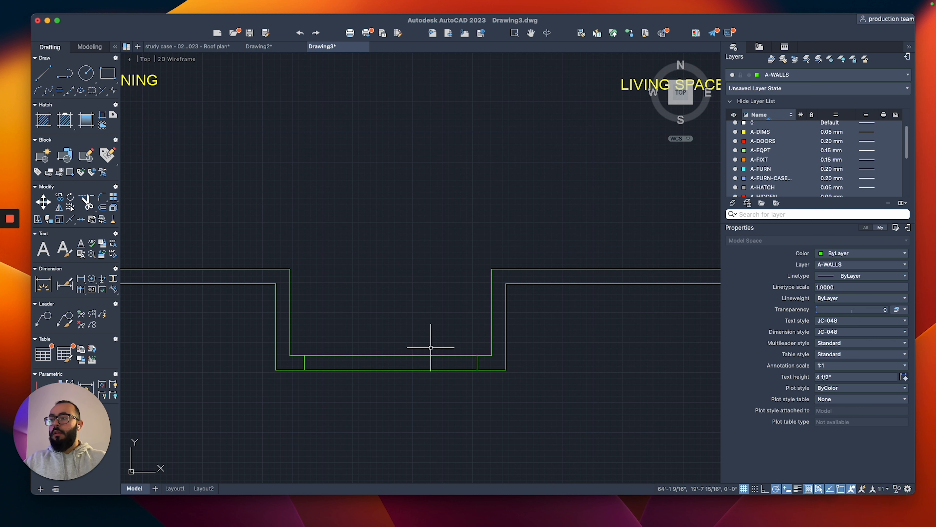
Trim both wall lines between the two jamb lines to cut the entry door opening.
text(tr)
key(Return)
click(418, 338)
click(404, 403)
key(Escape)
Join the wall and jamb polylines around the entry opening into continuous outlines.
click(544, 328)
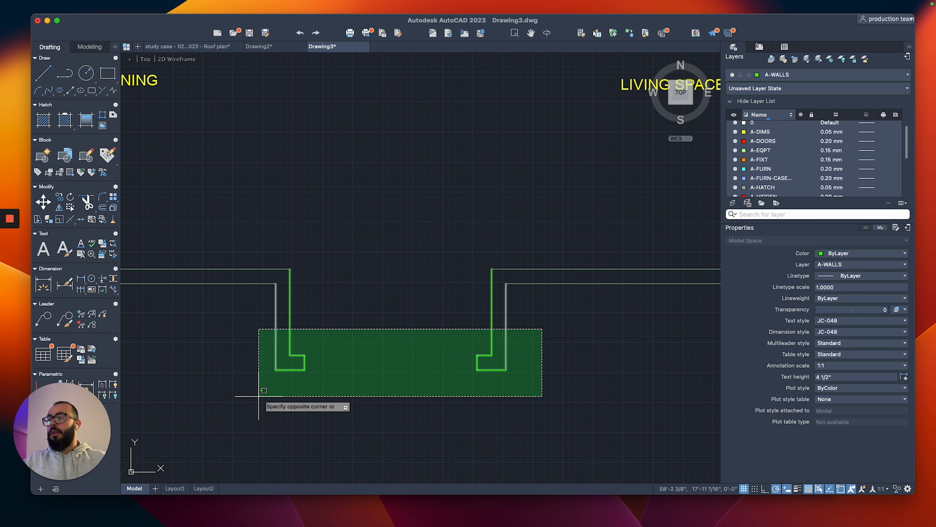
click(257, 387)
scroll(485, 280, down, 3)
click(535, 248)
click(270, 370)
text(j)
key(Return)
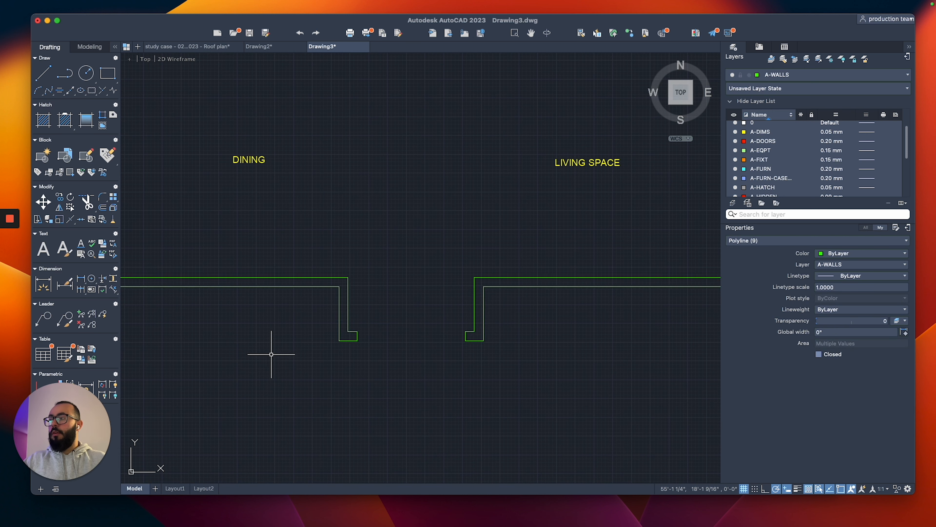
scroll(270, 353, down, 5)
middle_drag(292, 315, 310, 350)
middle_drag(386, 232, 394, 278)
scroll(361, 120, up, 5)
click(384, 102)
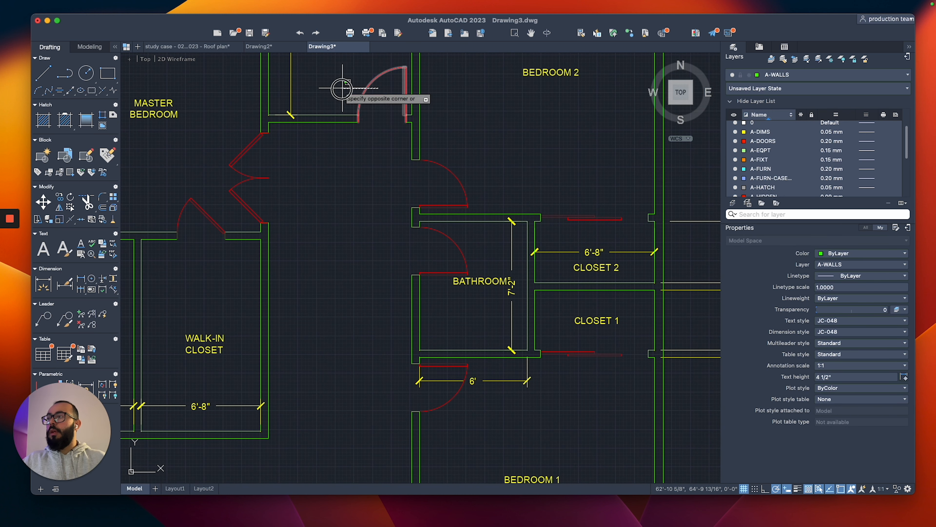
click(341, 88)
scroll(382, 88, up, 5)
text(co)
key(Return)
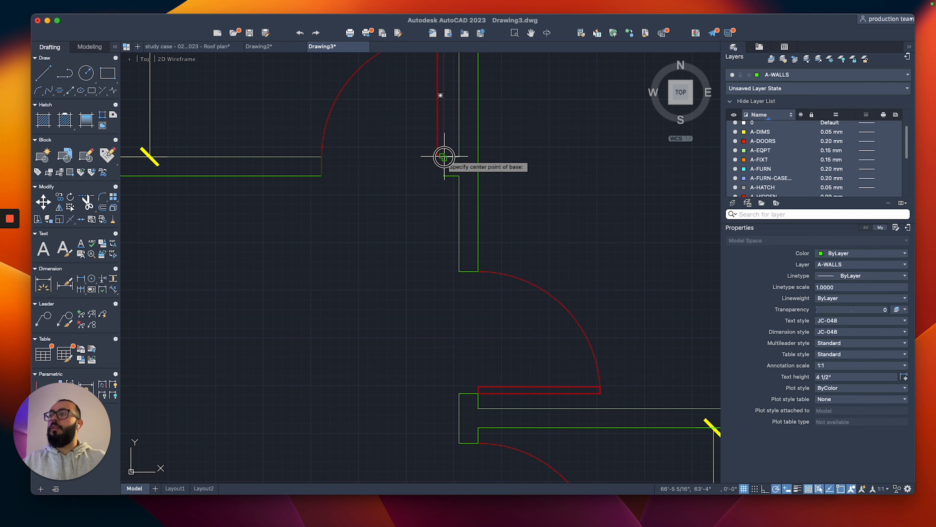
click(443, 156)
scroll(399, 172, down, 5)
key(Escape)
Copy the washer/dryer door from its hinge corner to the inner corner of the entry opening's jamb on the living space side.
scroll(404, 168, up, 5)
click(395, 153)
scroll(399, 157, up, 5)
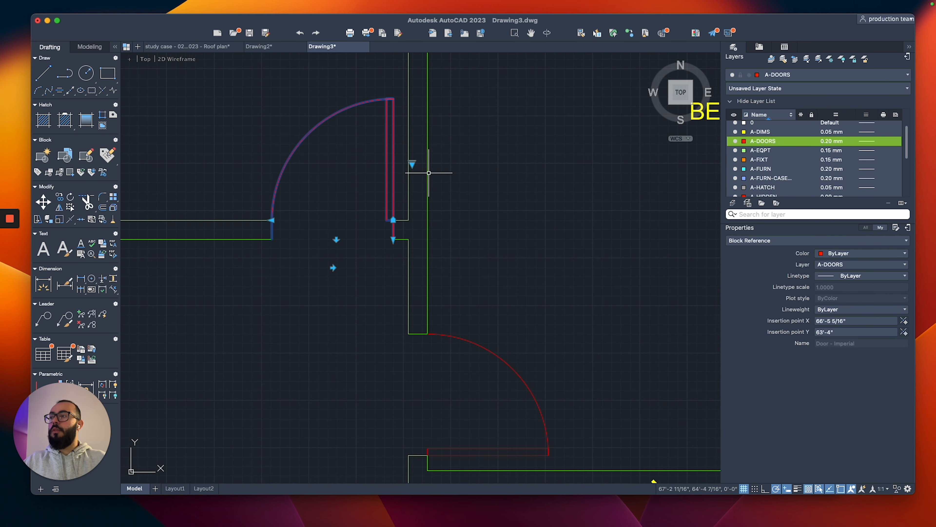
text(cp)
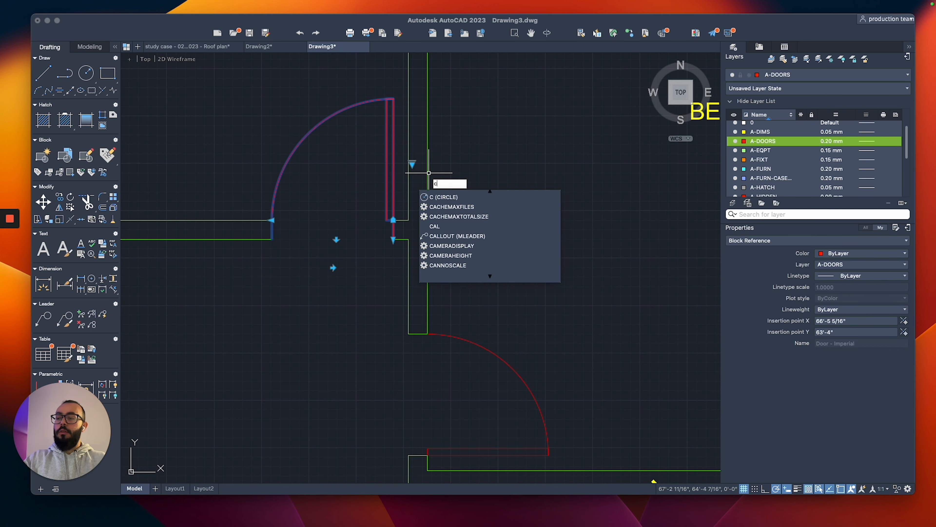
key(Return)
click(393, 220)
scroll(373, 200, down, 5)
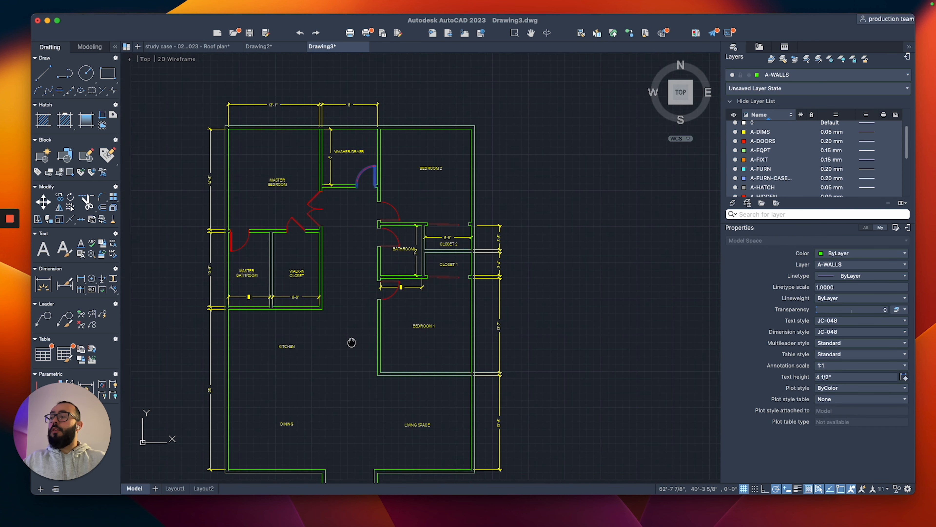
scroll(376, 382, up, 8)
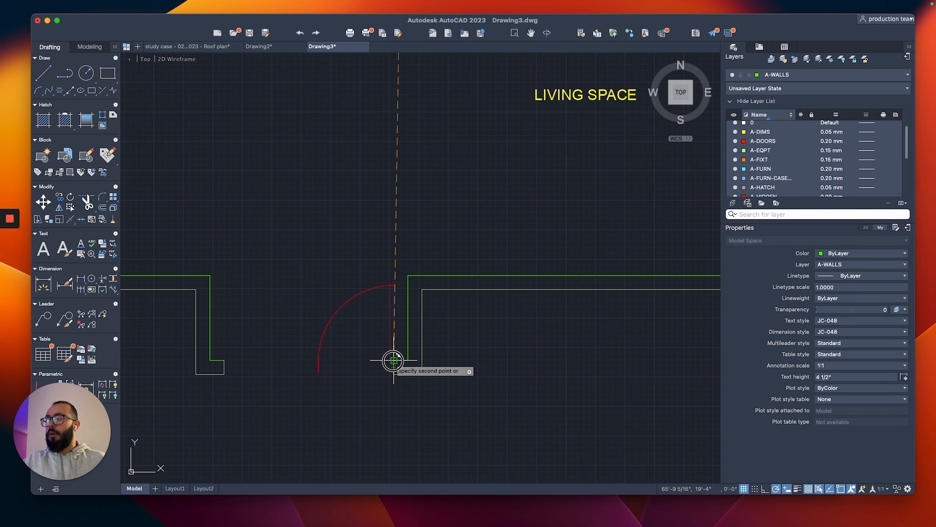
click(393, 361)
scroll(315, 361, down, 3)
middle_drag(318, 360, 347, 358)
key(Escape)
click(342, 353)
scroll(345, 356, up, 3)
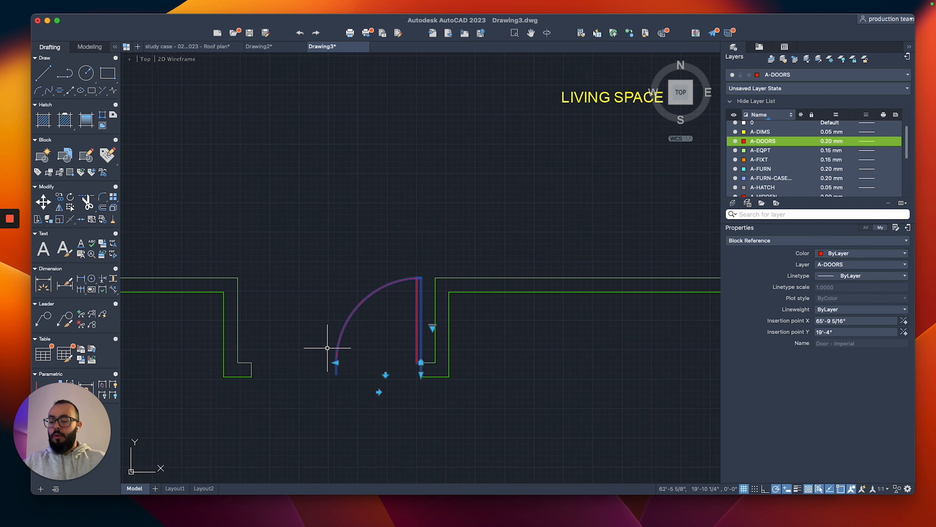
key(Escape)
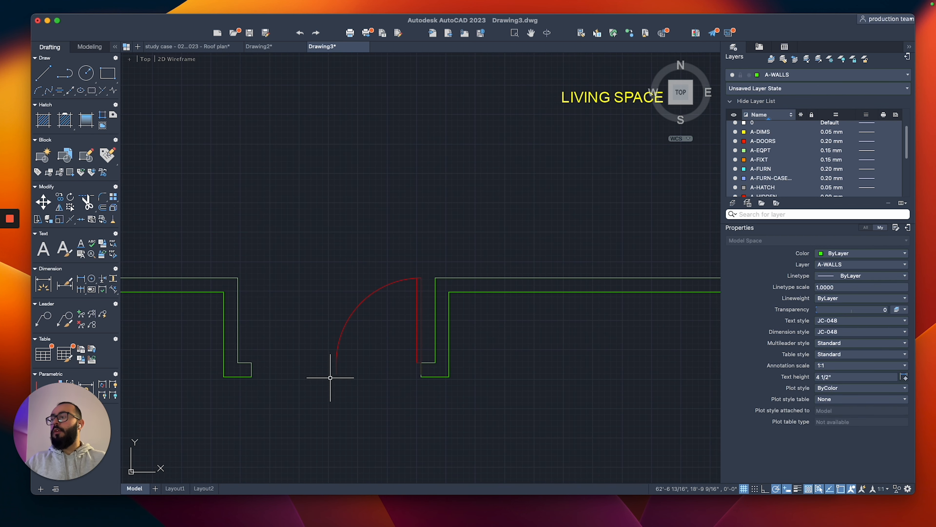
click(336, 359)
scroll(336, 369, up, 2)
text(mi)
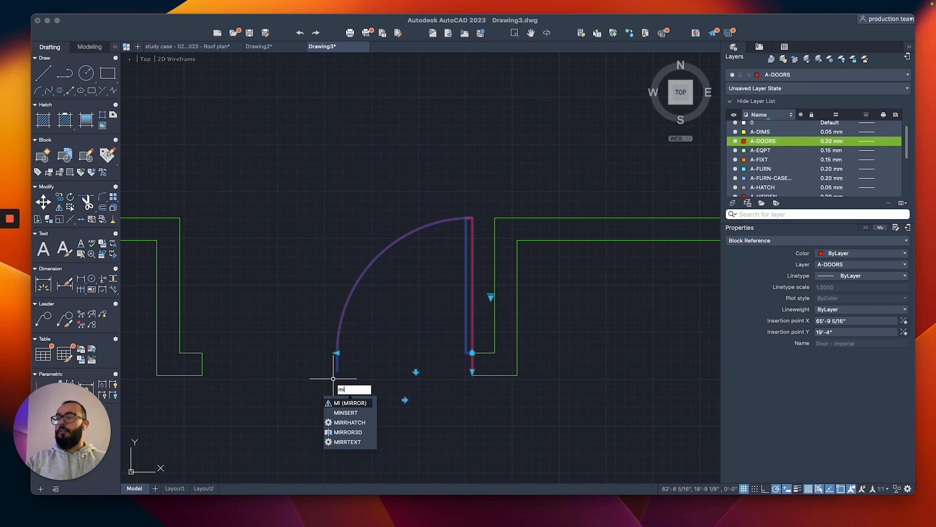
key(Return)
click(337, 371)
click(338, 378)
key(Escape)
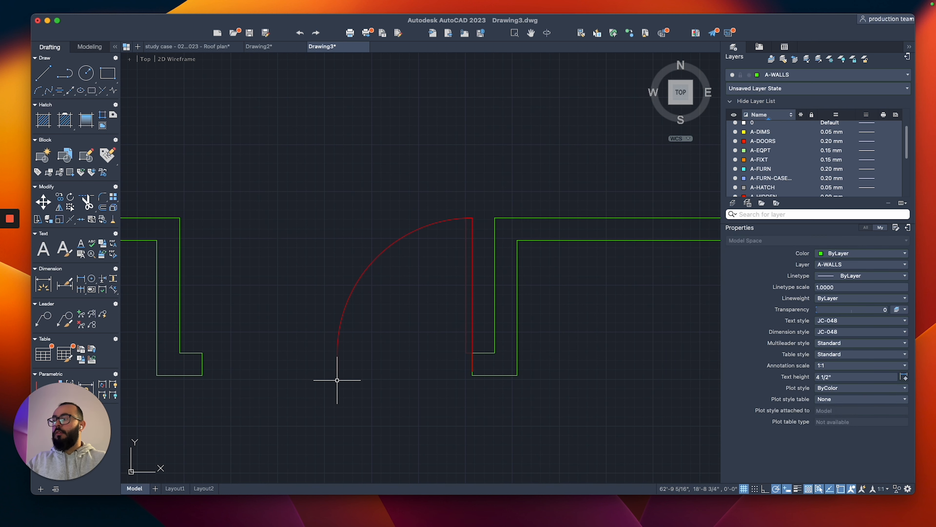
Mirror the entry door about a vertical line through the swing's end at mid-opening, keeping the original, to form a double door.
click(338, 363)
text(mi)
key(Return)
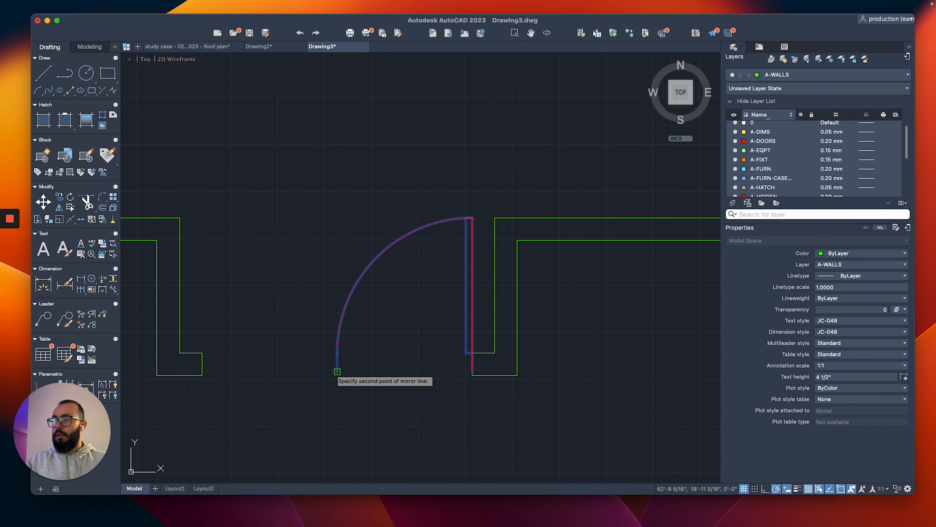
click(338, 384)
click(338, 385)
click(356, 419)
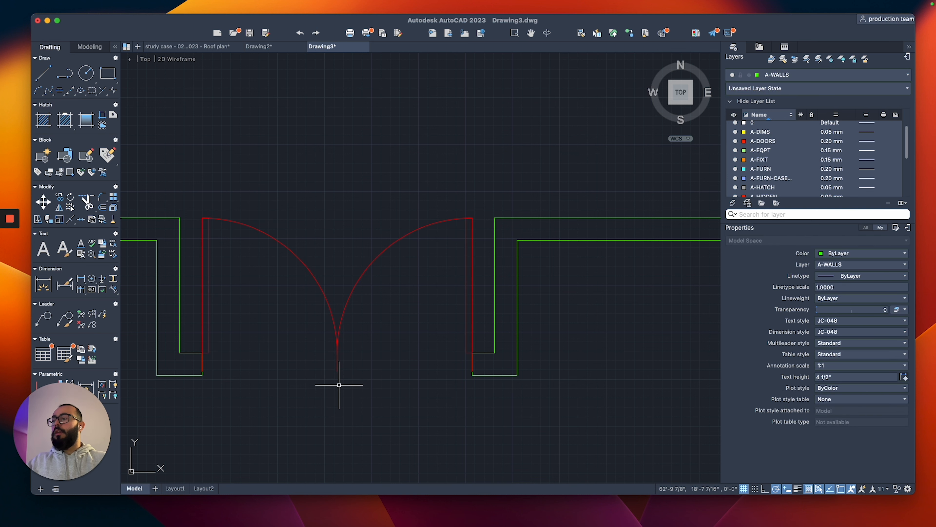
Measure the outer depth of the entry projection on its living space side with a linear dimension, without placing it.
scroll(341, 382, down, 5)
middle_drag(368, 300, 409, 343)
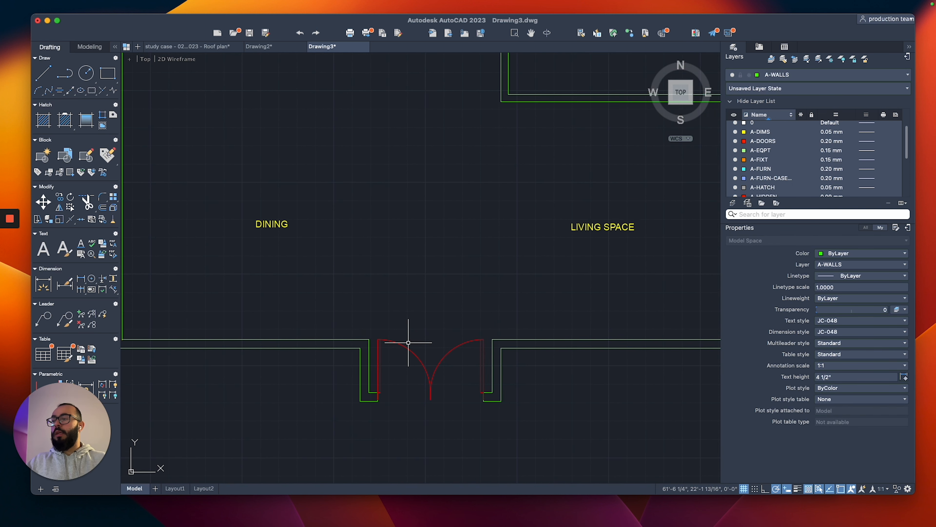
middle_drag(539, 347, 403, 282)
scroll(398, 285, up, 4)
text(dli)
key(Return)
click(350, 282)
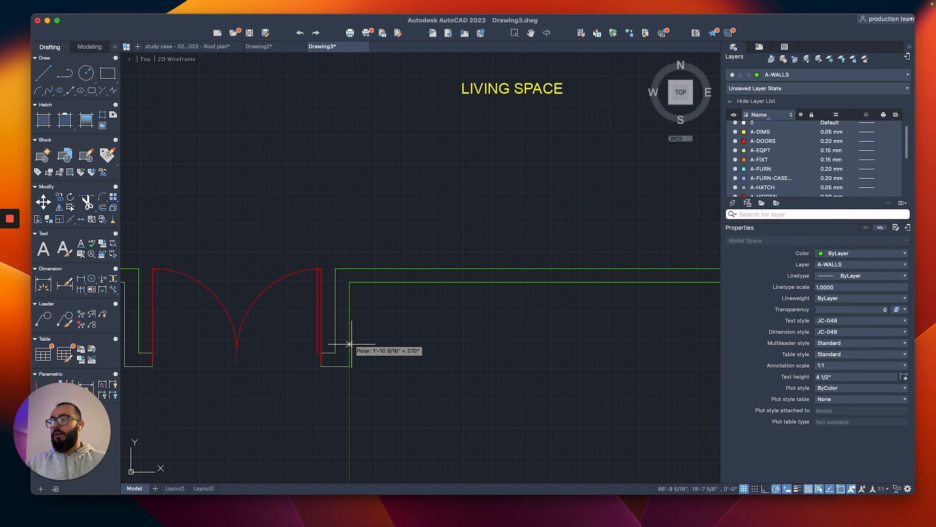
click(349, 366)
key(Escape)
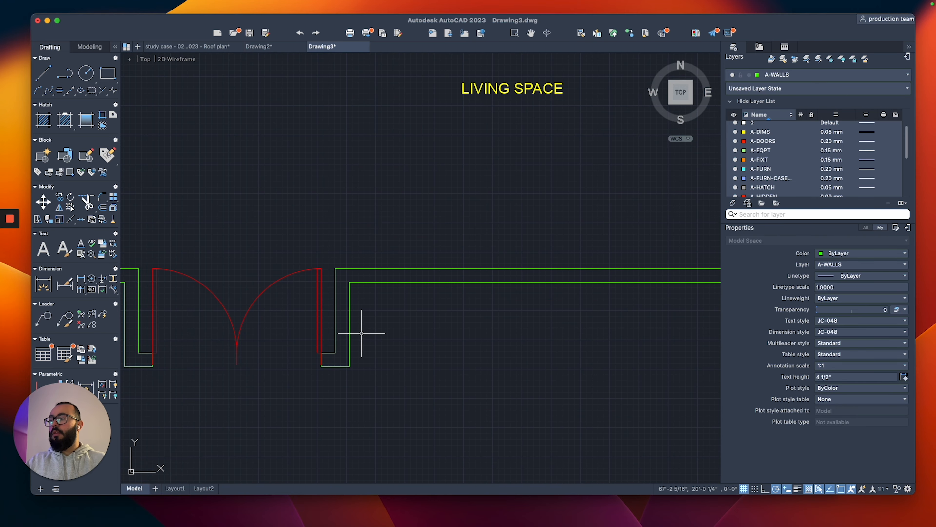
Measure the depth from the projection's inner bottom corner to the exterior wall's outer face, and review the whole floor plan.
key(Return)
click(336, 352)
click(350, 282)
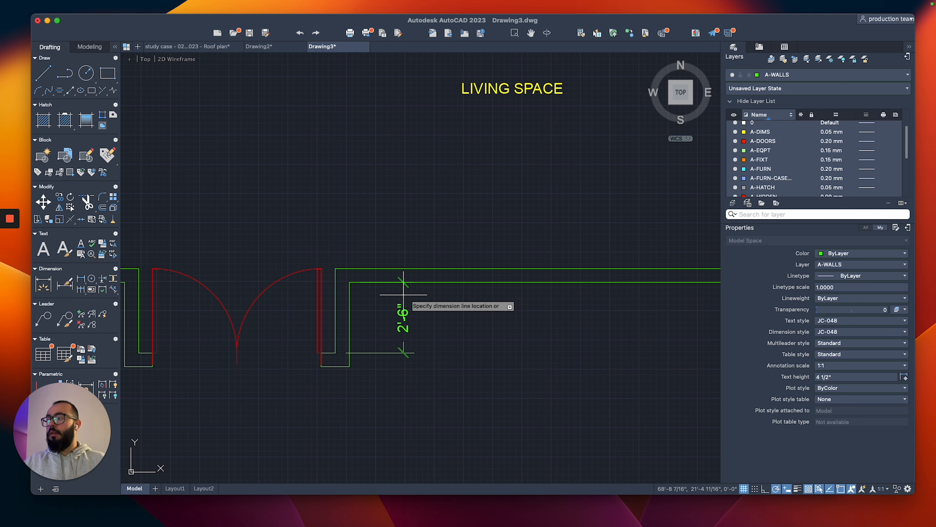
scroll(413, 317, down, 6)
middle_drag(417, 317, 407, 341)
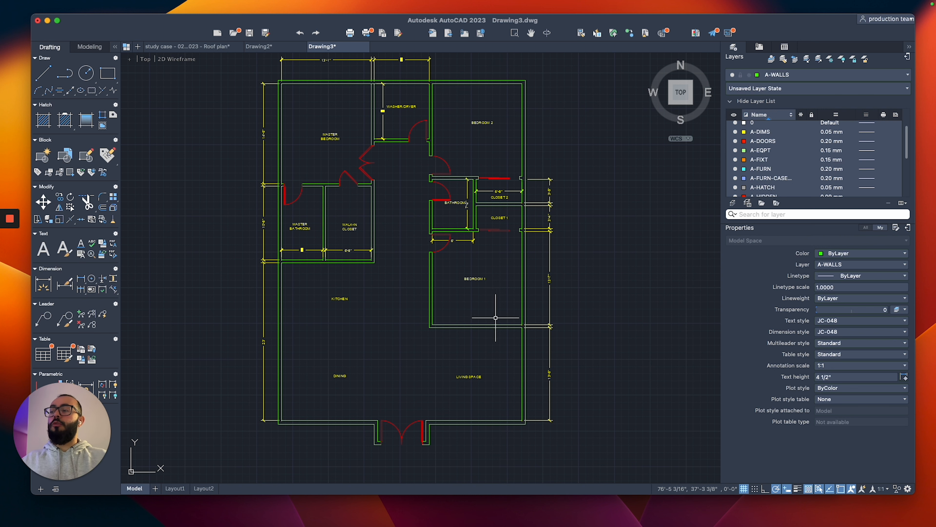
scroll(436, 364, up, 2)
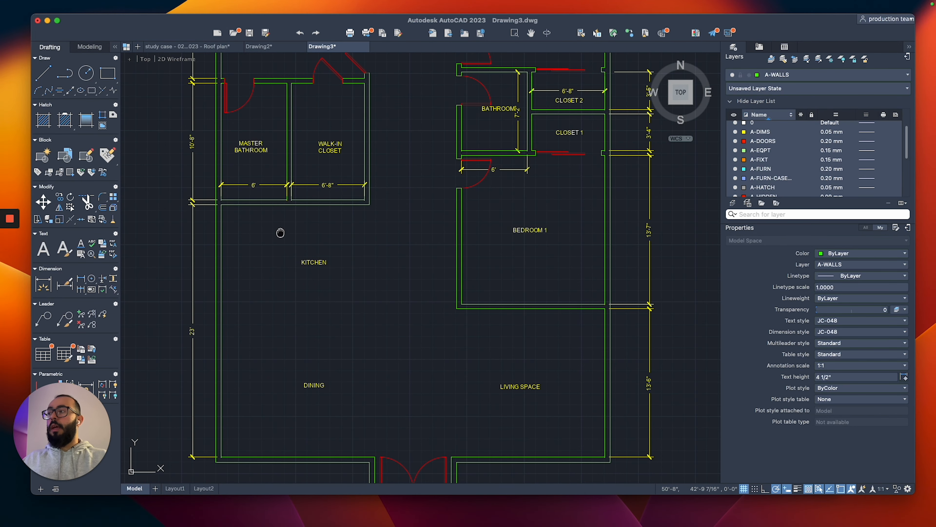
Measure the living space's front wall from its inner corner at the side wall to the entry projection's outer corner, without placing the dimension.
middle_drag(280, 233, 320, 214)
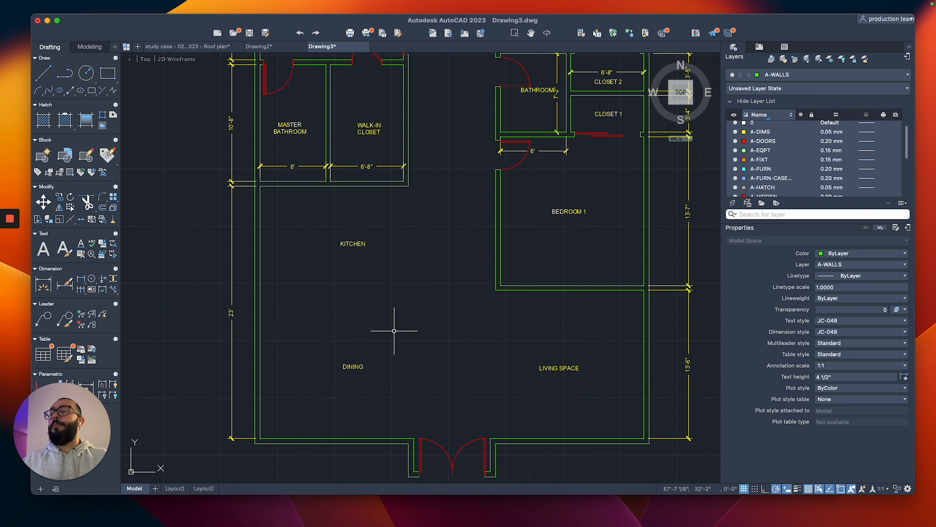
middle_drag(394, 331, 384, 304)
middle_drag(541, 403, 486, 375)
scroll(532, 401, up, 2)
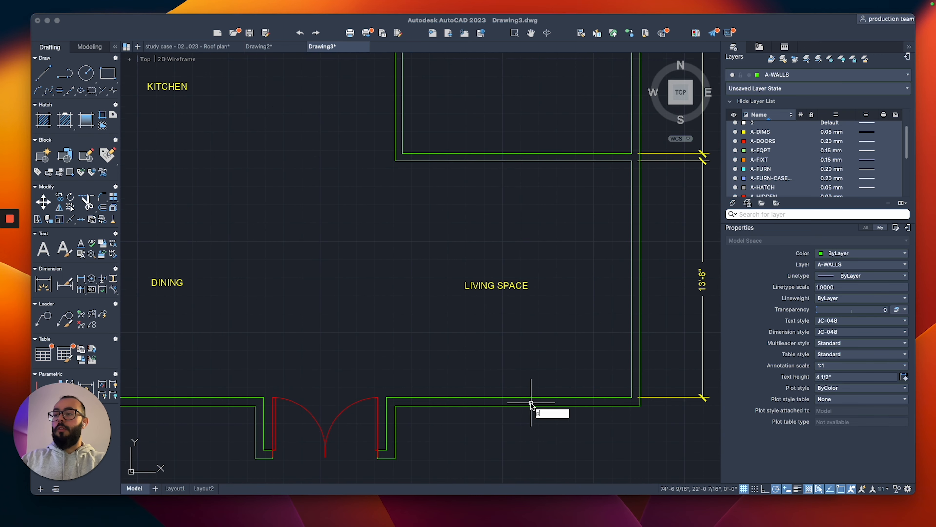
key(Escape)
middle_drag(520, 404, 506, 370)
key(Return)
click(619, 363)
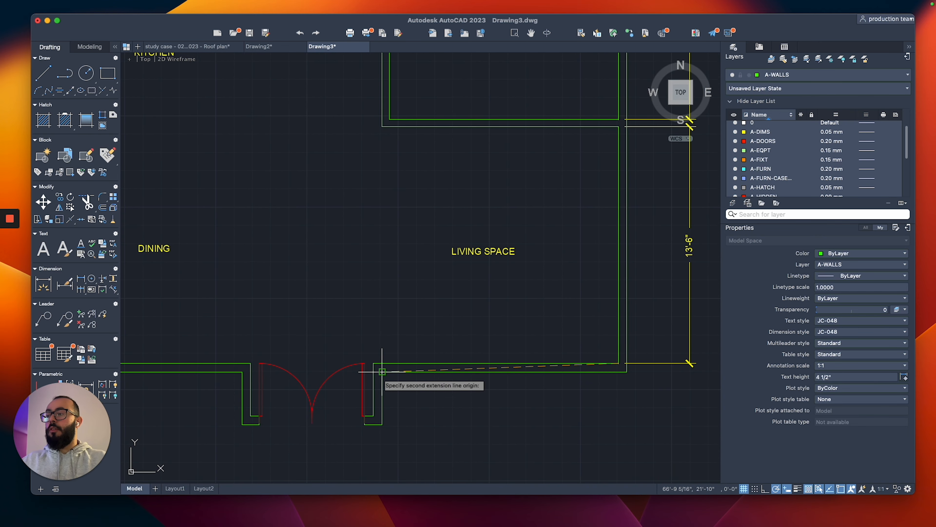
click(382, 371)
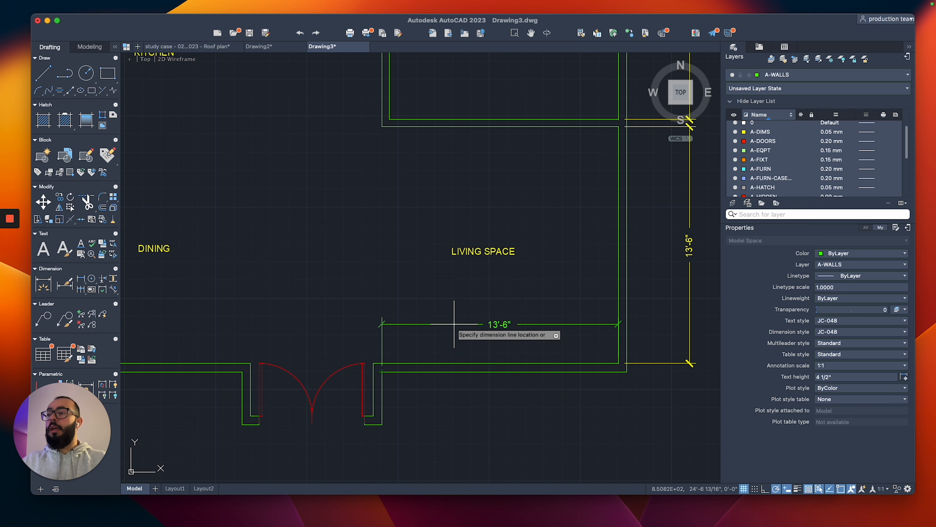
key(Escape)
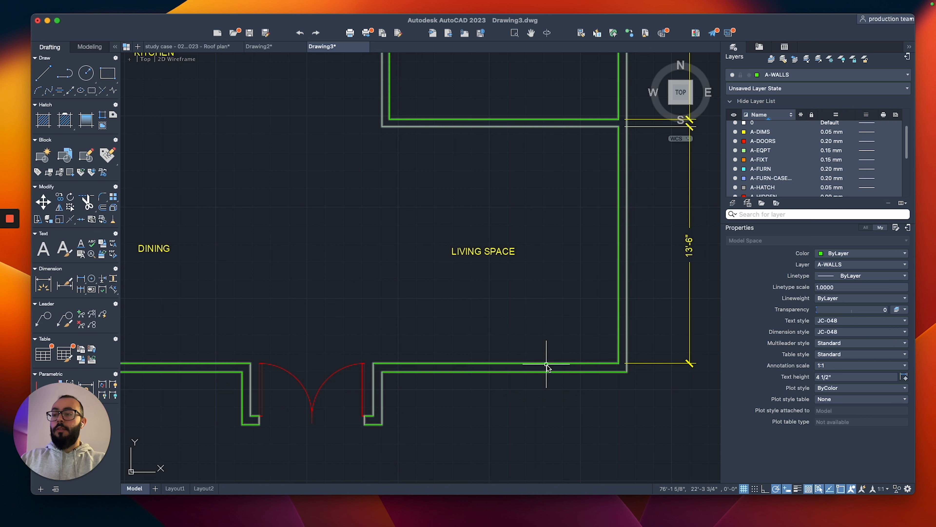
Draw a polyline jamb line across the living space's front wall, just inside the corner with the side wall.
text(pl)
key(Return)
scroll(599, 370, up, 3)
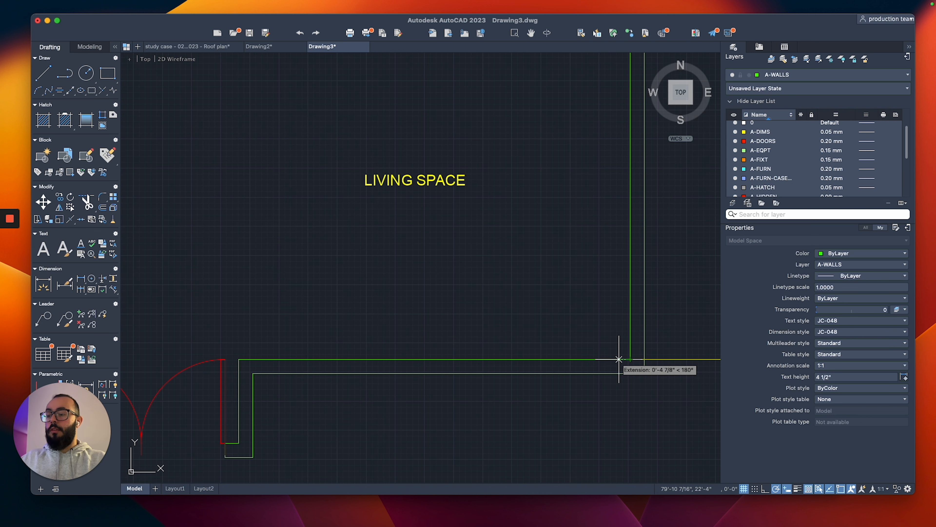
key(Escape)
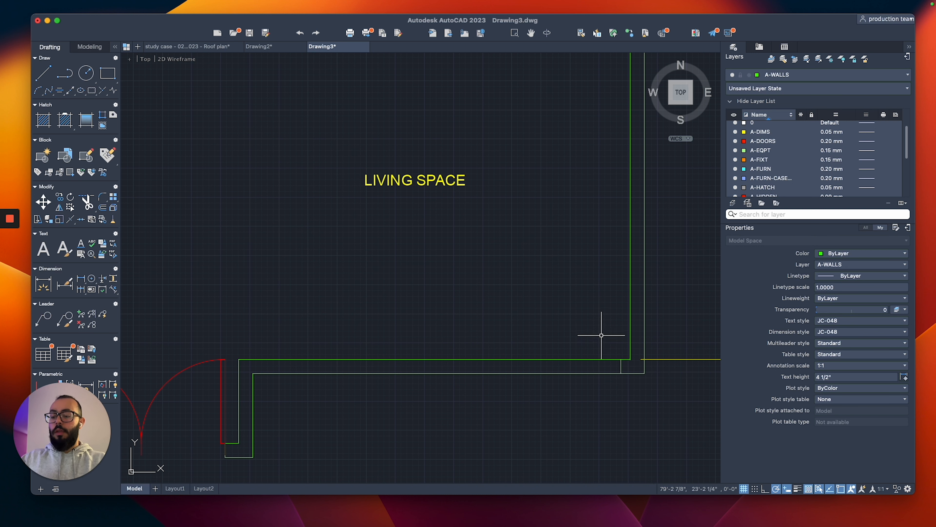
Offset the jamb line along the living space's front wall toward the entry, keeping the default offset distance.
text(o)
key(Return)
key(Return)
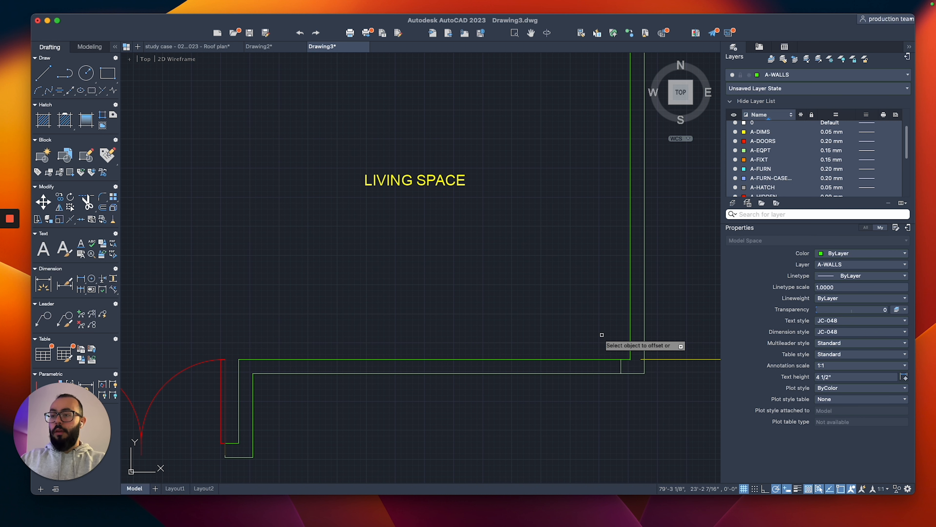
click(620, 367)
click(575, 367)
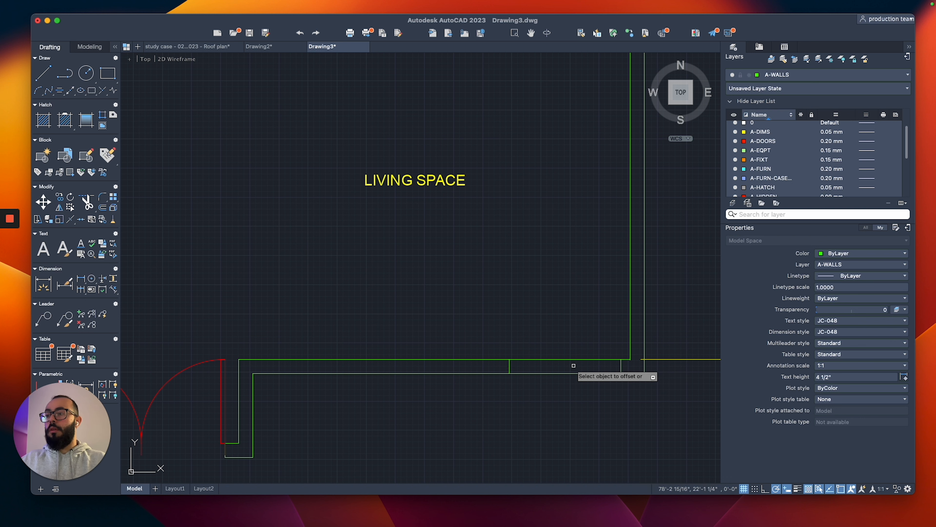
key(Escape)
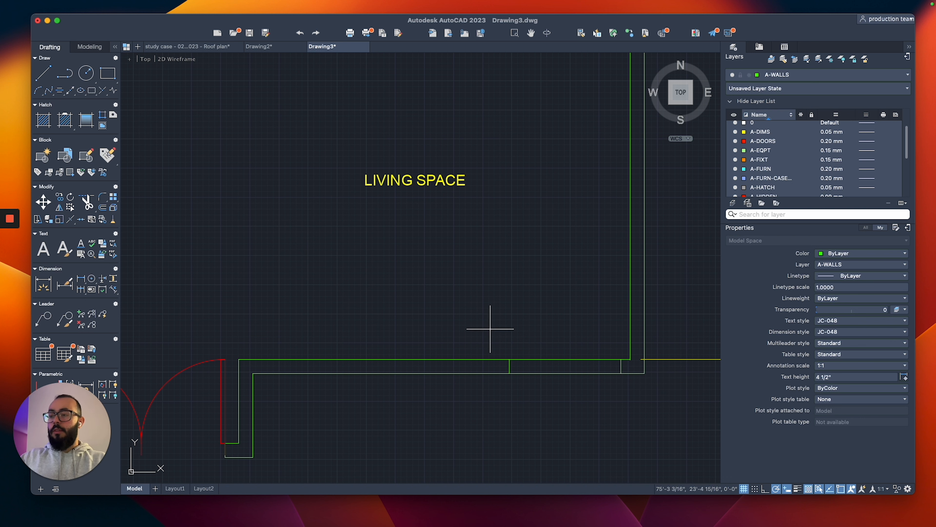
Move the offset jamb line 12" further along the front wall toward the entry.
click(535, 414)
text(m)
key(Return)
click(525, 409)
text(12)
key(Return)
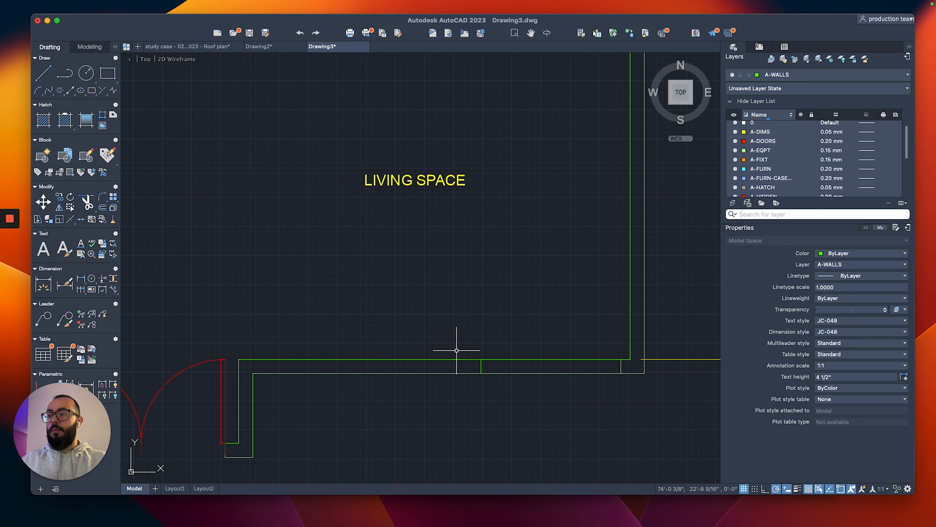
click(457, 337)
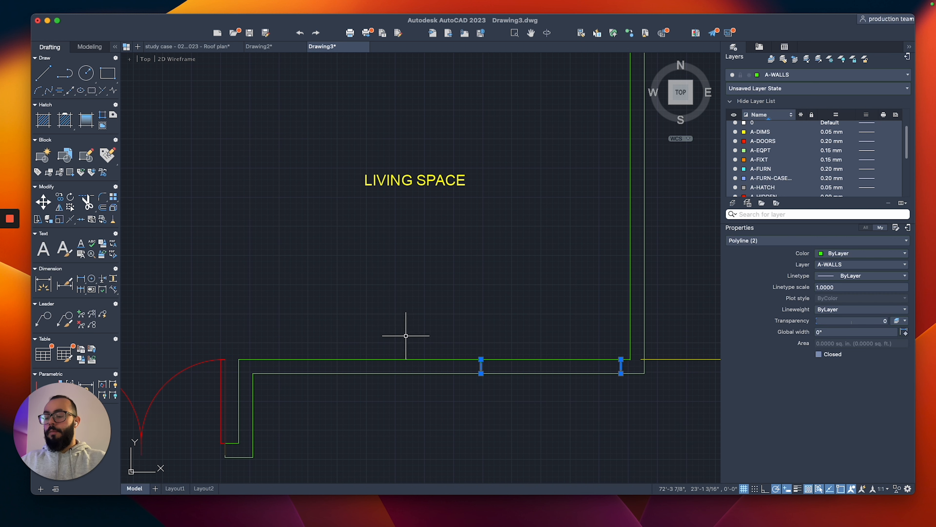
text(i)
key(Return)
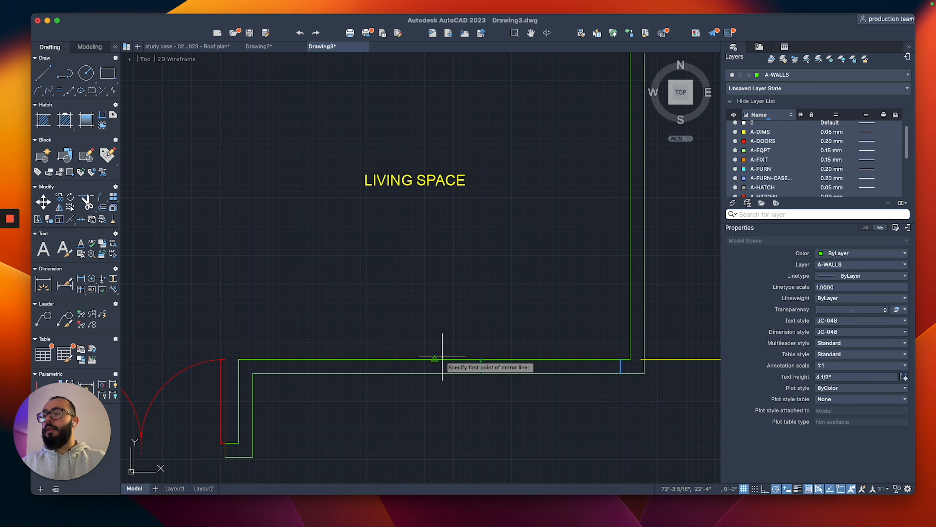
click(435, 358)
key(Escape)
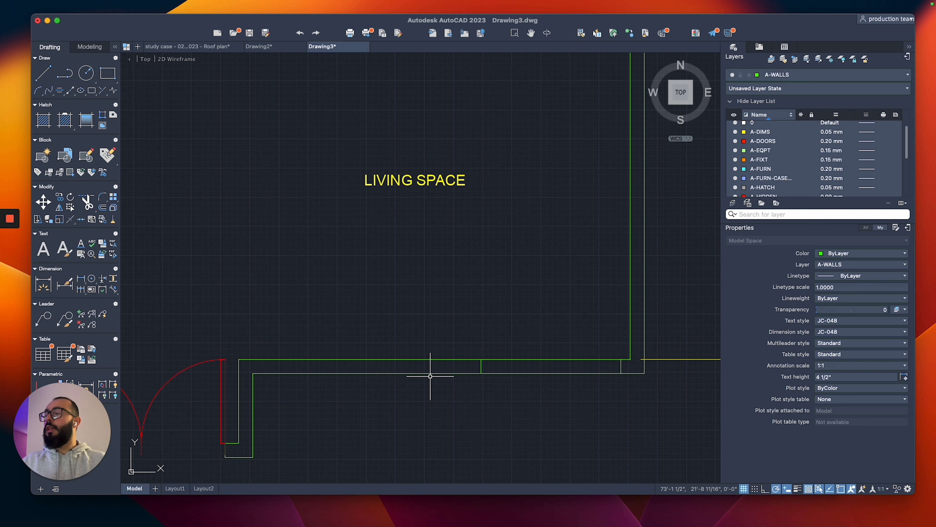
click(446, 330)
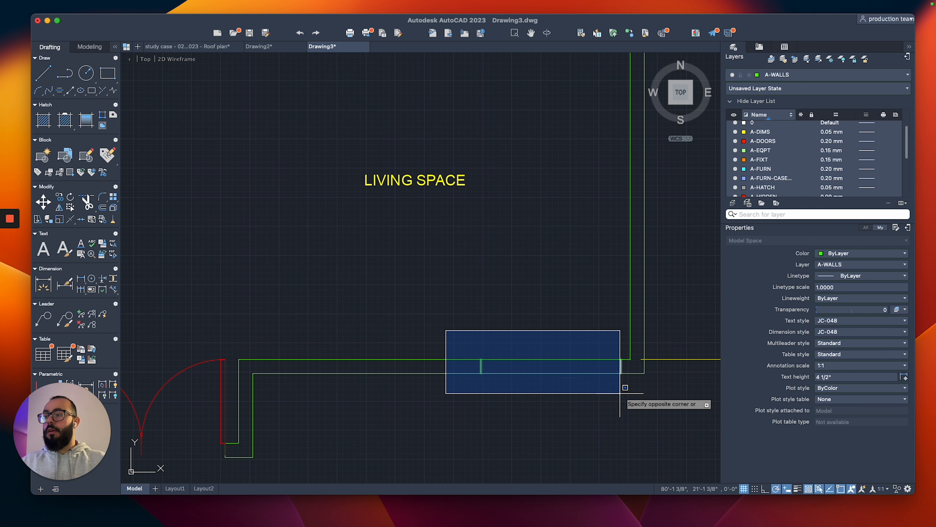
key(Escape)
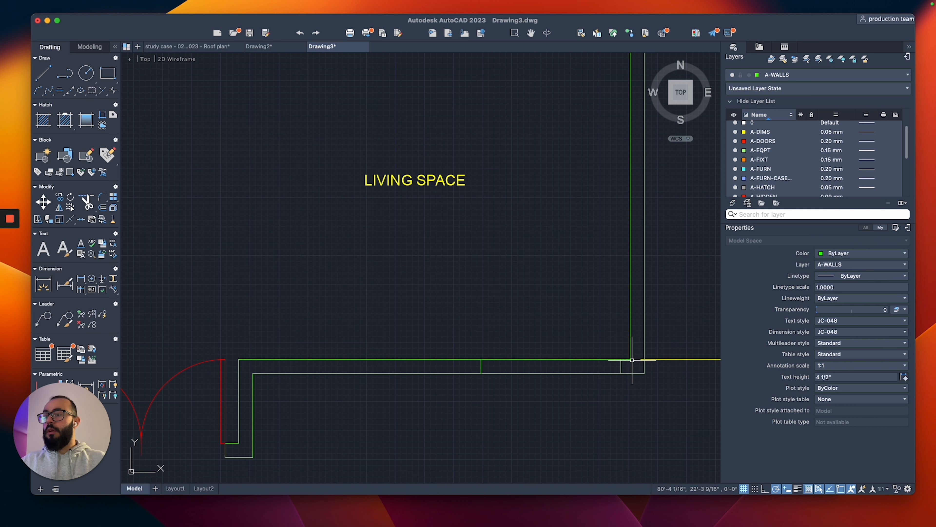
Draw a jamb line across the front wall 4" from the entry projection's outer corner and offset it toward the living space's side wall.
text(p)
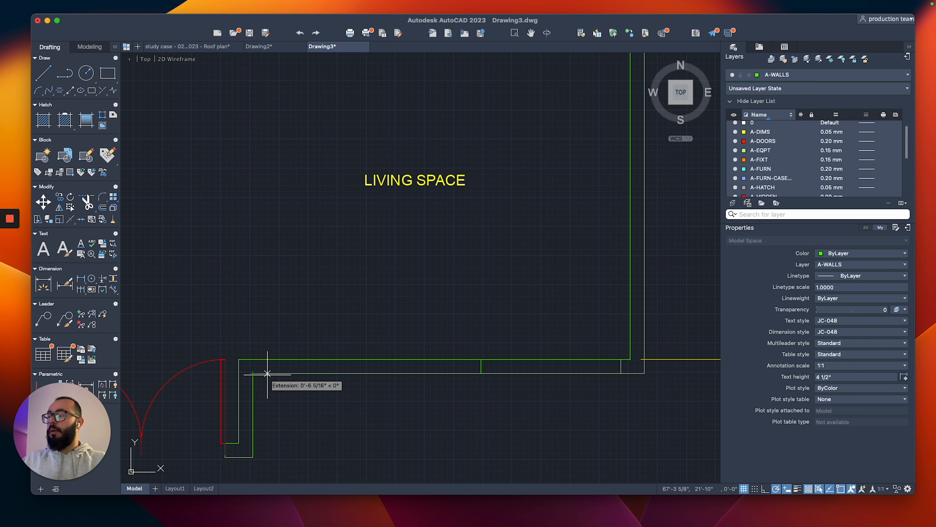
text(4)
key(Return)
click(263, 359)
key(Escape)
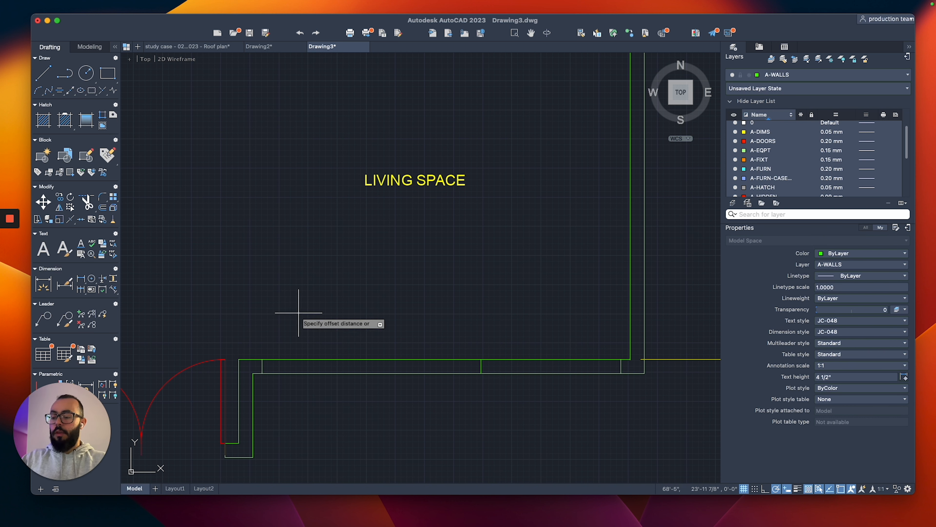
click(263, 366)
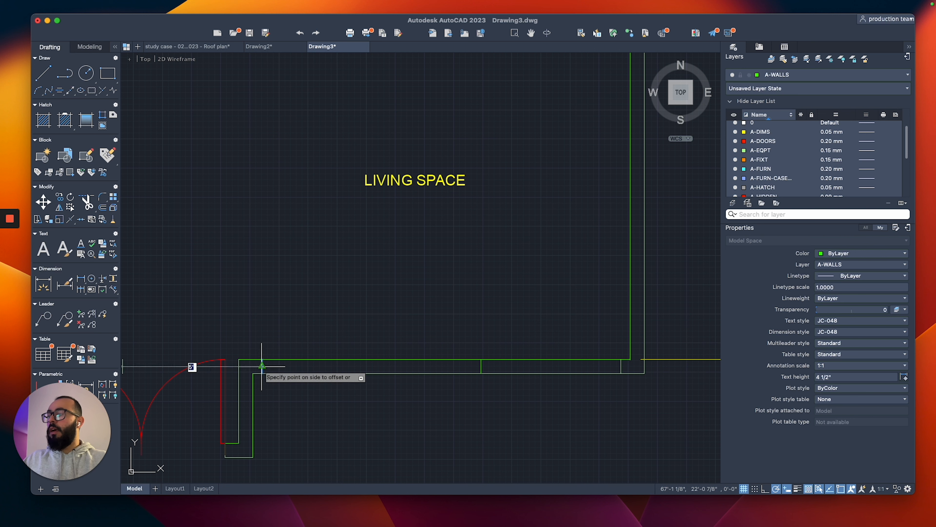
click(361, 366)
Trim the wall lines between each pair of jamb lines to cut two openings in the living space's front wall.
key(Return)
click(543, 318)
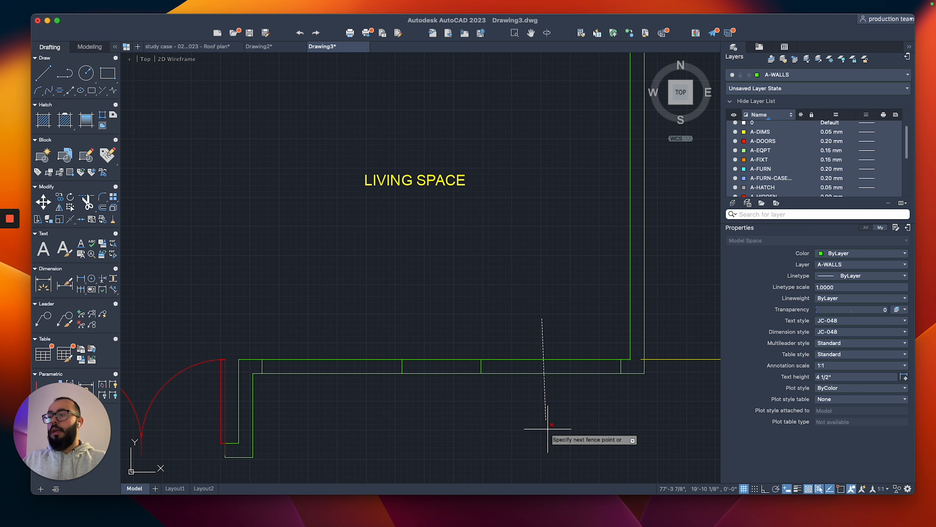
click(548, 432)
click(364, 333)
click(362, 411)
key(Escape)
click(665, 335)
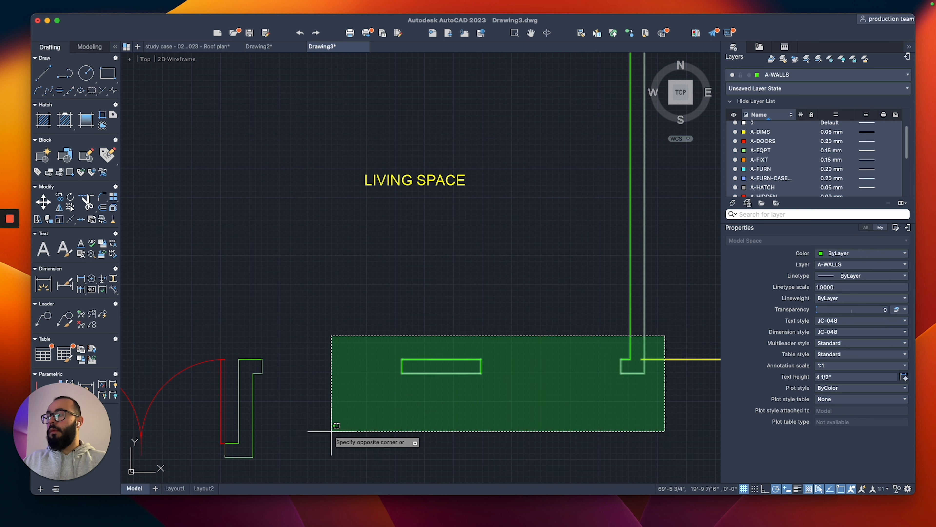
click(246, 397)
scroll(270, 386, down, 5)
key(Escape)
Place a linear dimension above the dining front wall, from the entry projection's outer corner to the inner corner at the side wall.
mouse_move(268, 380)
middle_down()
mouse_move(443, 326)
mouse_move(494, 324)
middle_up()
scroll(518, 336, up, 2)
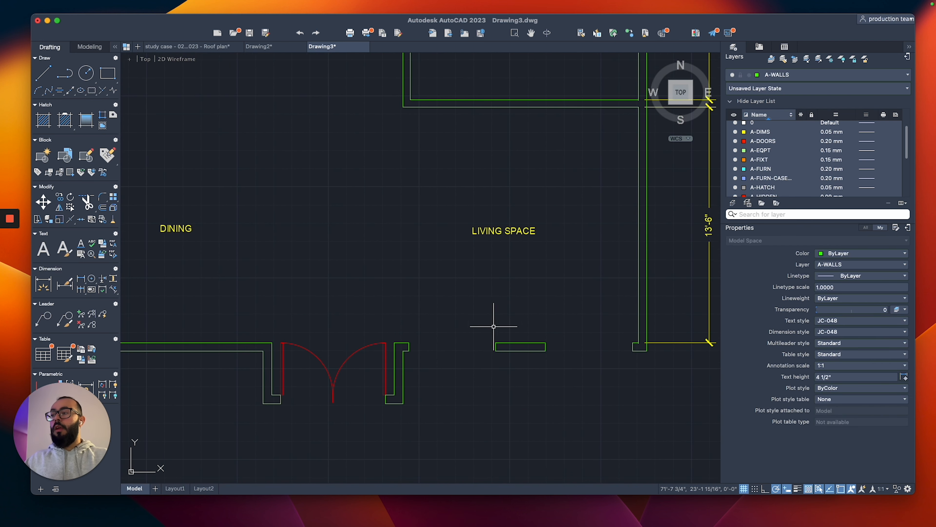
middle_drag(373, 336, 579, 318)
scroll(450, 336, up, 2)
text(dli)
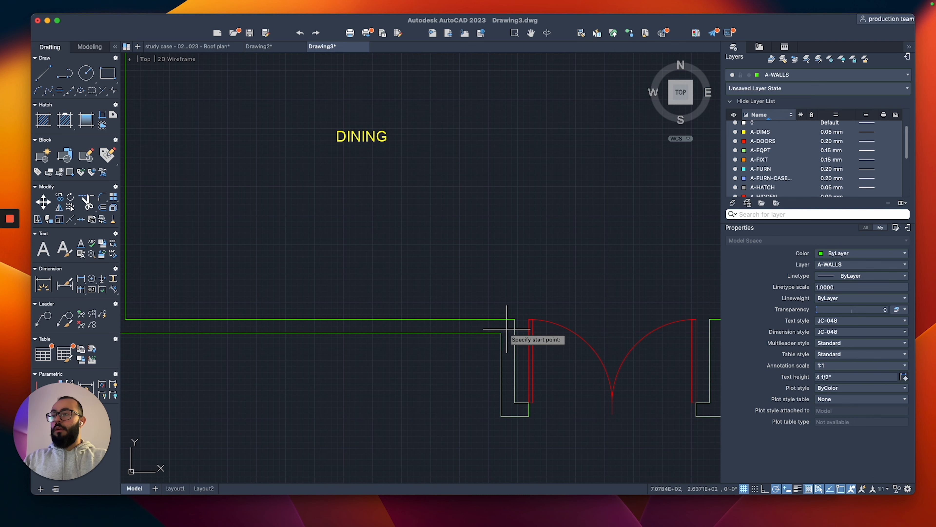
key(Return)
scroll(504, 329, down, 4)
middle_drag(496, 330, 372, 333)
scroll(368, 334, up, 2)
click(385, 331)
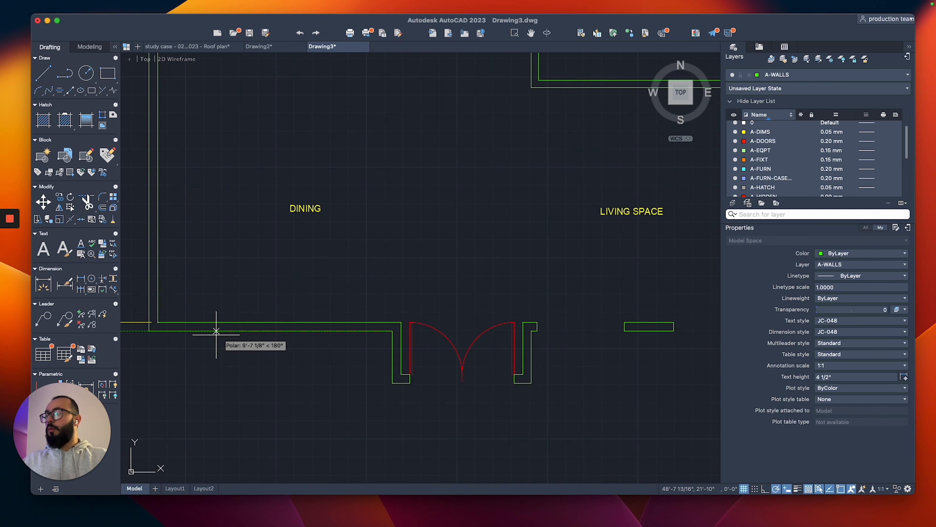
click(157, 323)
click(240, 283)
scroll(239, 301, down, 2)
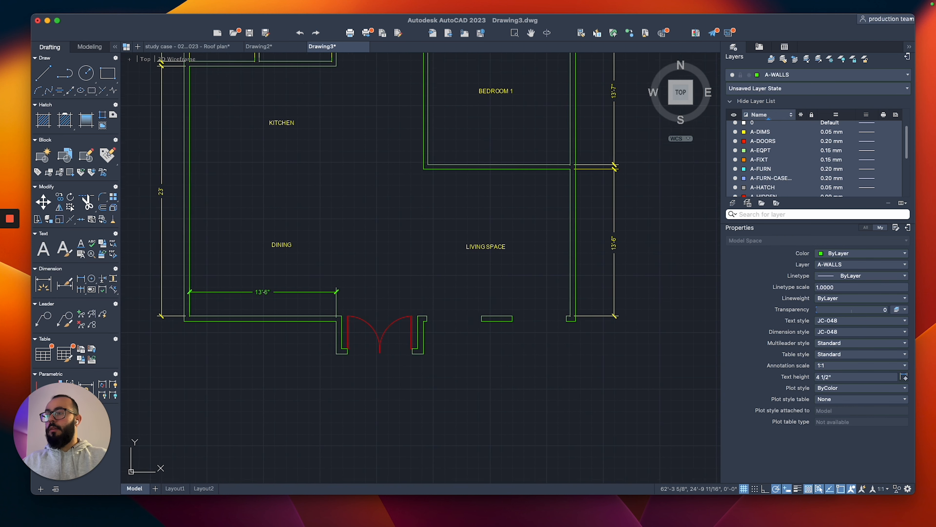
Measure the living space's front wall from the entry projection to the side wall and compare it with the dining side.
scroll(503, 303, up, 2)
key(Return)
click(372, 331)
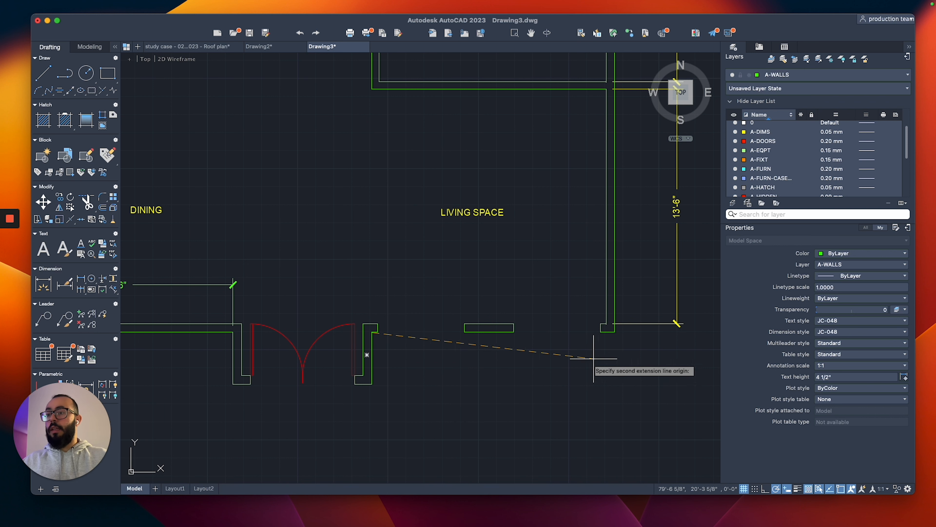
click(677, 323)
scroll(554, 293, down, 2)
middle_drag(485, 292, 580, 275)
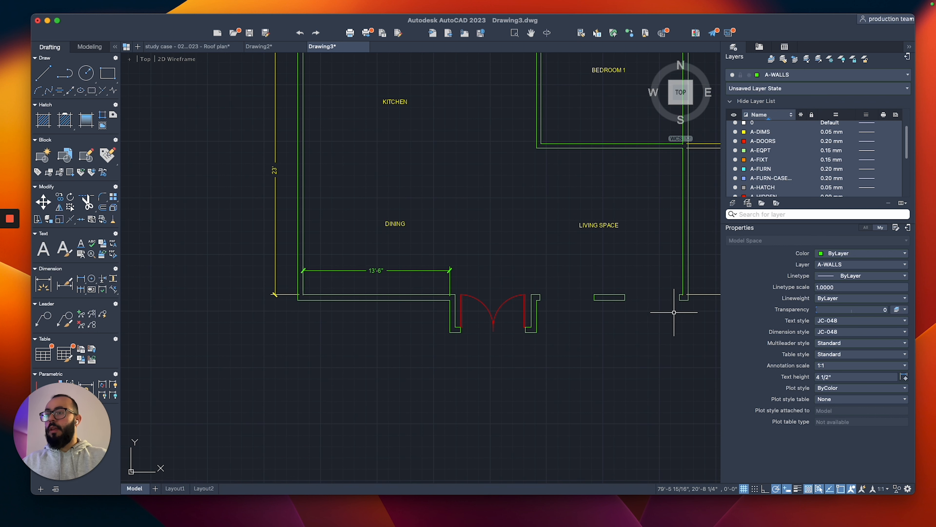
scroll(674, 311, up, 2)
middle_drag(335, 280, 492, 274)
middle_drag(603, 275, 354, 272)
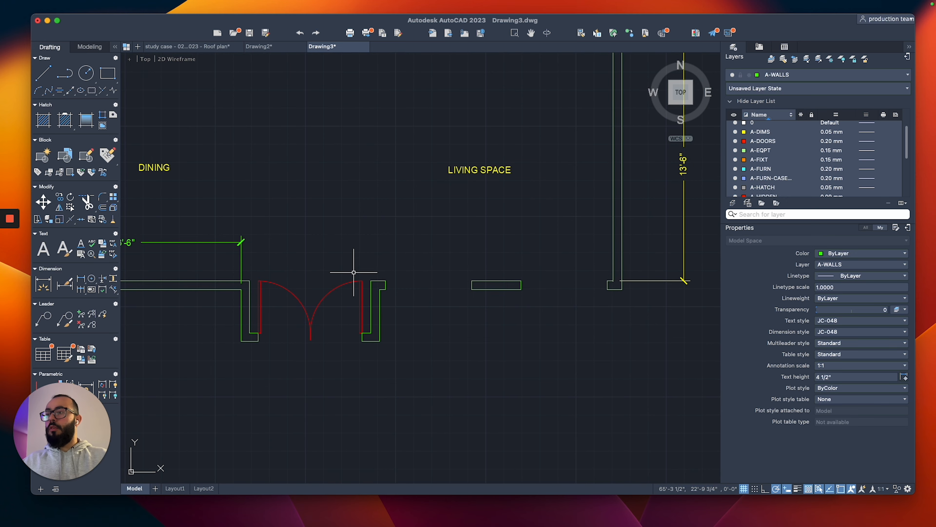
Draw a jamb line across the dining front wall beside the entry projection and offset it toward the side wall.
middle_drag(236, 276, 433, 274)
scroll(373, 275, up, 2)
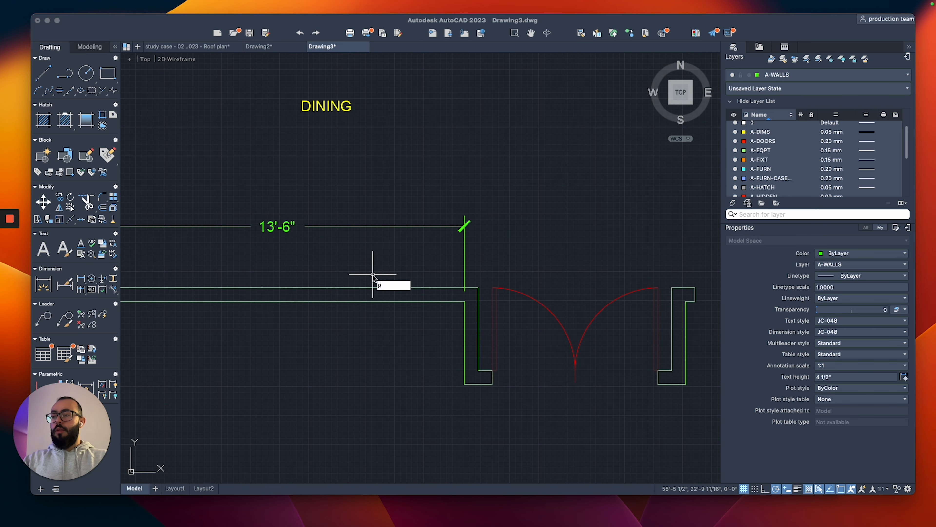
text(l)
key(Return)
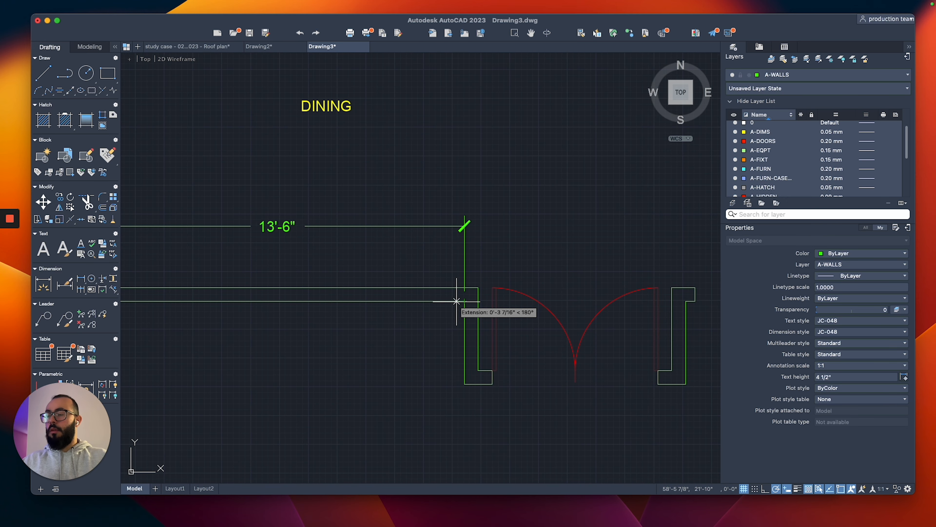
click(456, 300)
middle_drag(439, 282, 475, 274)
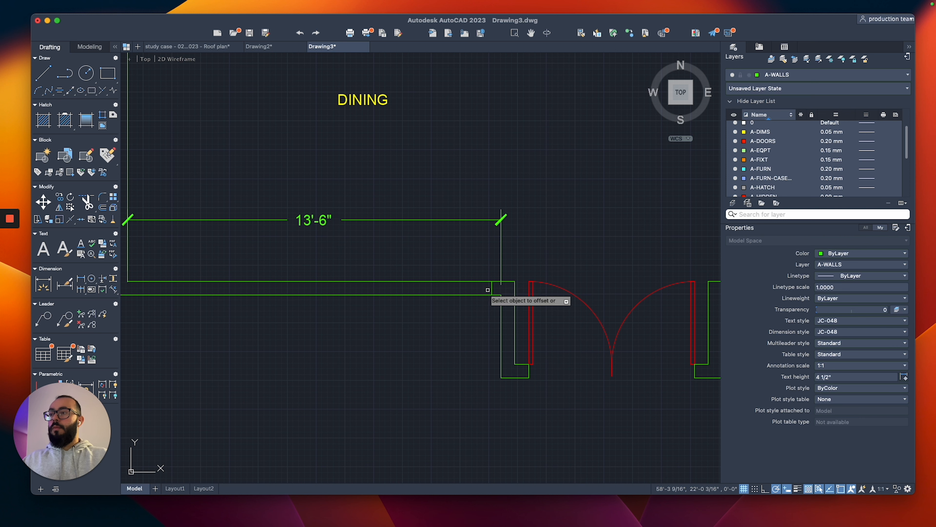
scroll(455, 282, left, 5)
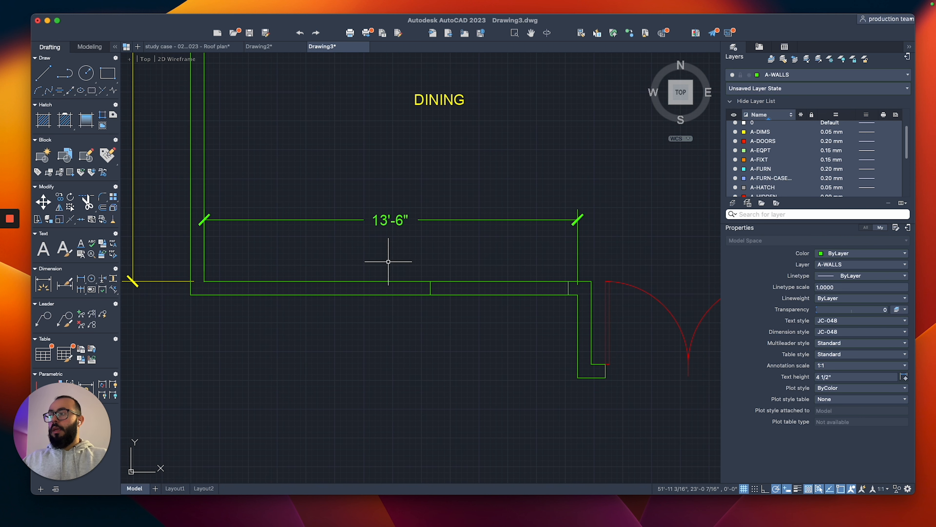
Copy the two jamb lines along the dining front wall to the inner corner at the side wall.
click(354, 257)
click(571, 317)
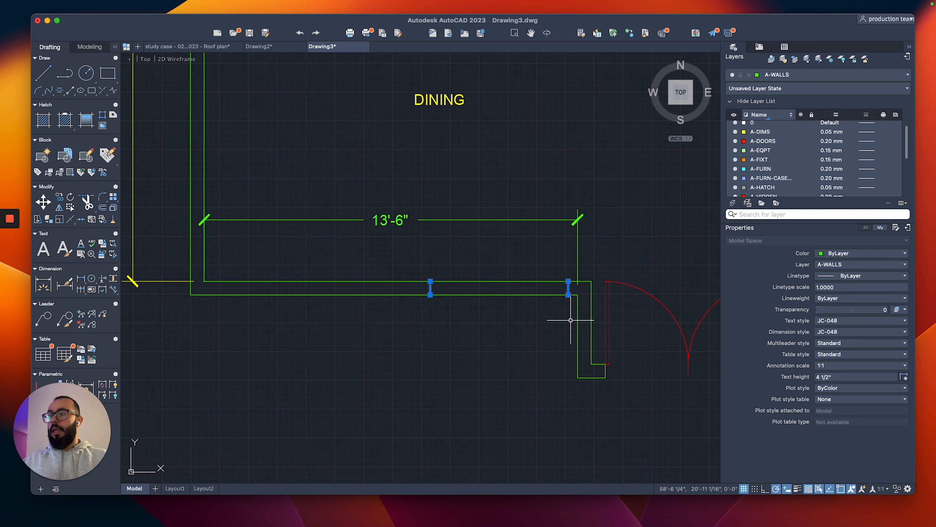
text(co)
key(Return)
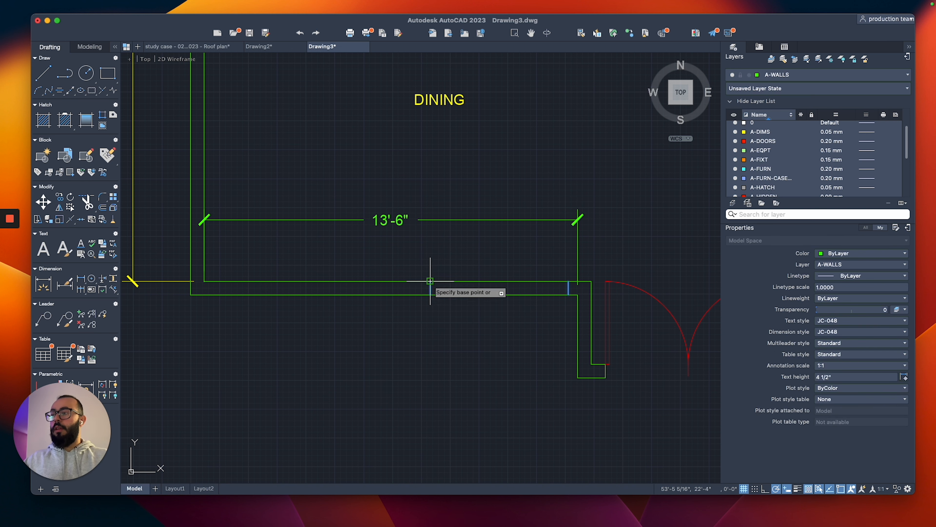
click(430, 281)
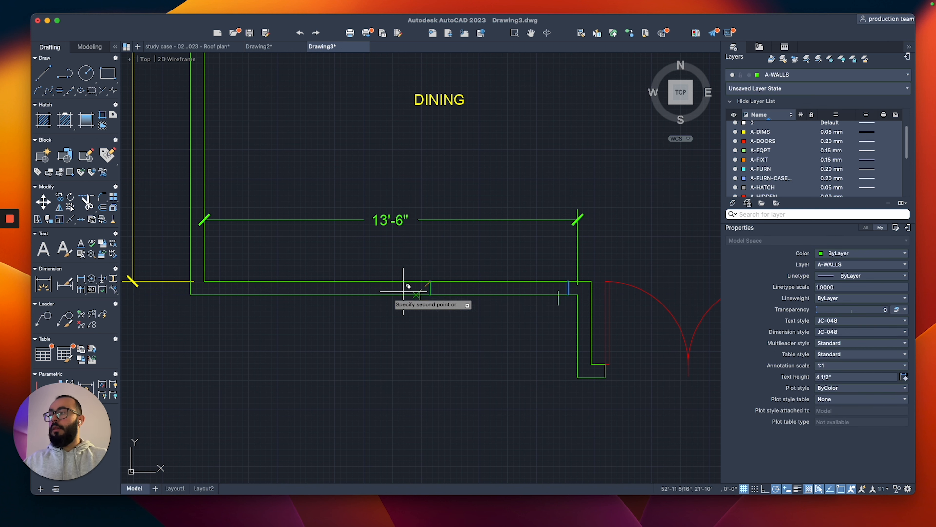
click(196, 269)
Move the copied pair of jamb lines 4" away from the side wall's inner corner along the dining front wall.
click(385, 342)
text(m)
key(Return)
click(356, 331)
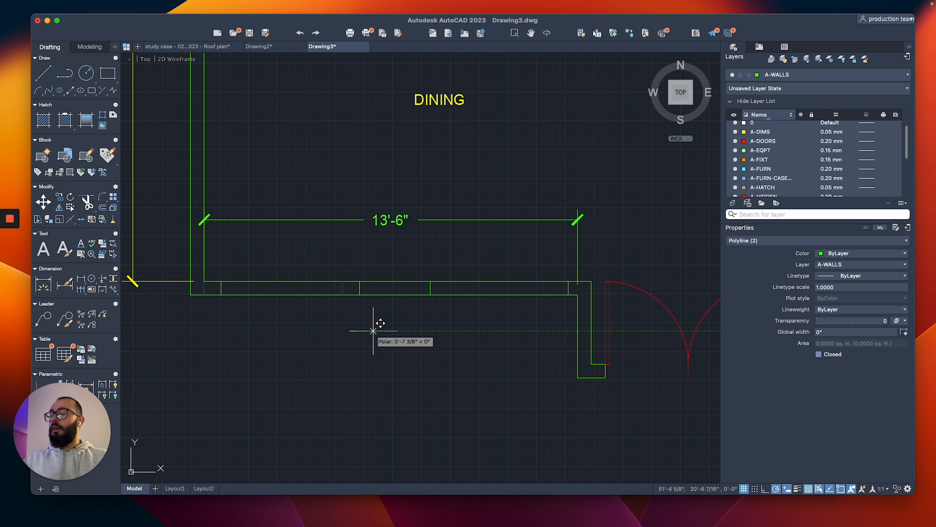
click(362, 331)
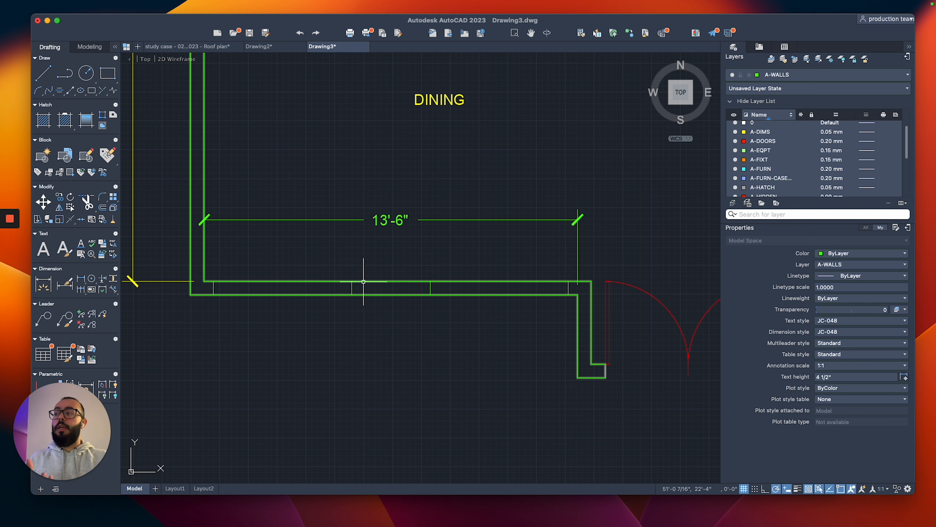
Trim the wall lines between each pair of jamb lines to cut two openings in the dining front wall.
key(Return)
click(484, 267)
click(492, 345)
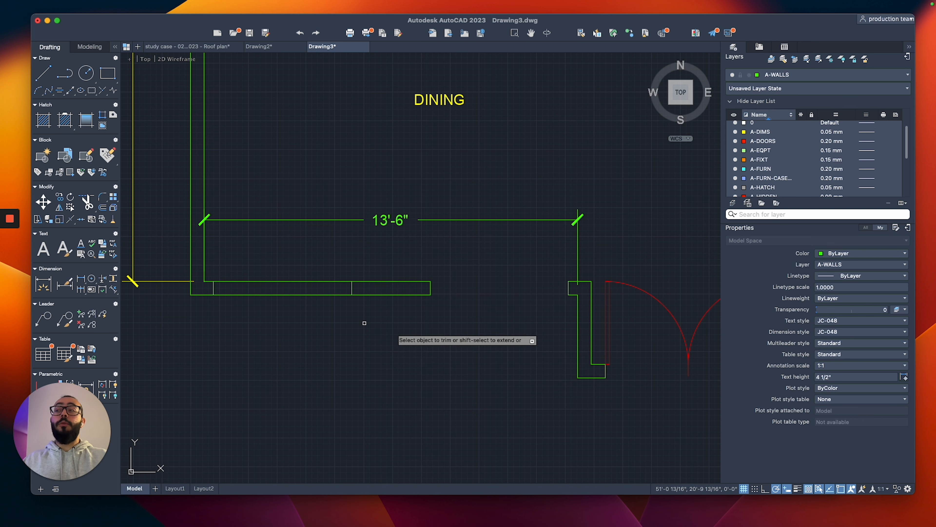
click(259, 271)
click(257, 314)
key(Escape)
Delete the linear dimension left above the dining front wall and clear the selection.
click(608, 199)
click(397, 222)
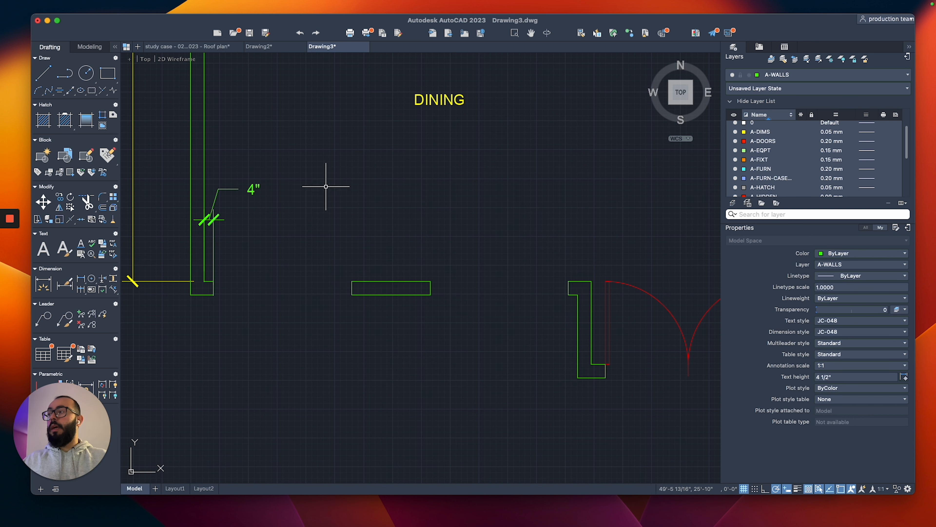
click(320, 178)
click(233, 218)
key(Delete)
click(590, 249)
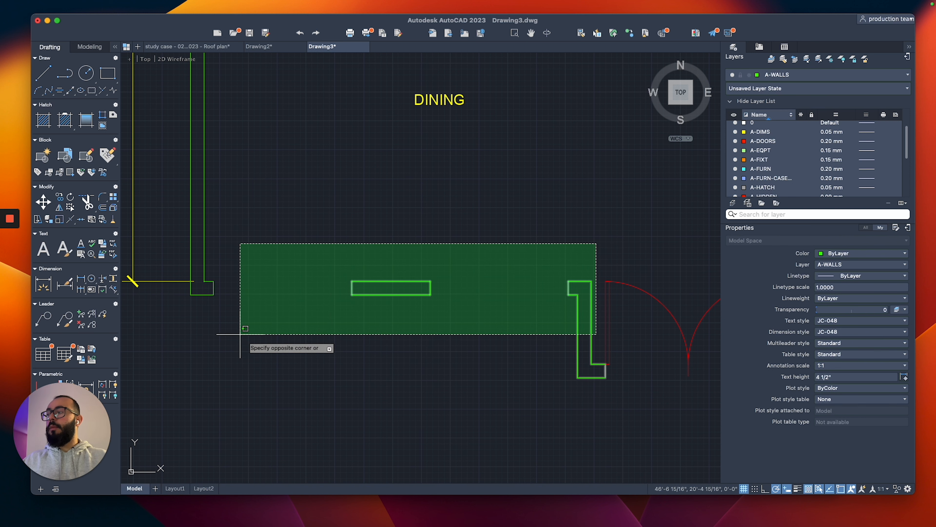
click(221, 328)
scroll(206, 326, down, 4)
key(Escape)
middle_drag(263, 309, 258, 347)
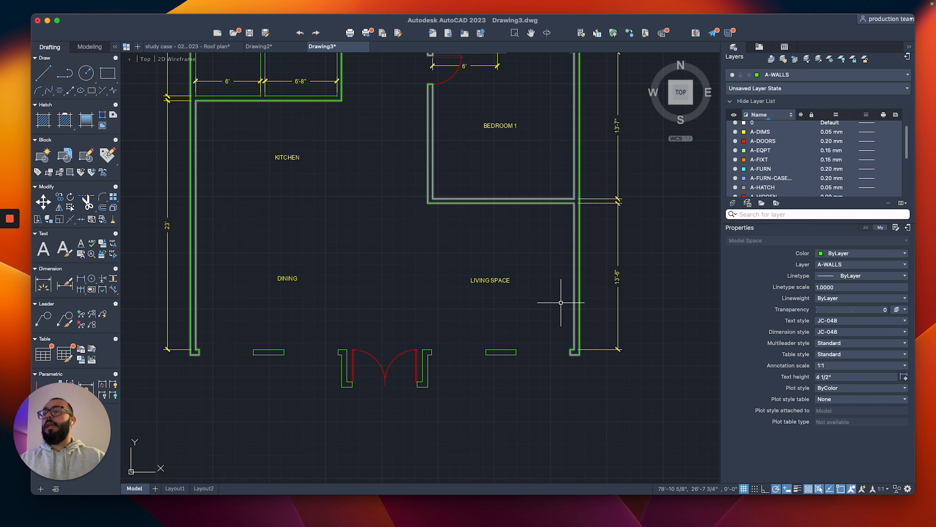
Draw a polyline jamb across the living space's side wall, 4" below the corner with the Bedroom 1 partition.
scroll(537, 267, up, 3)
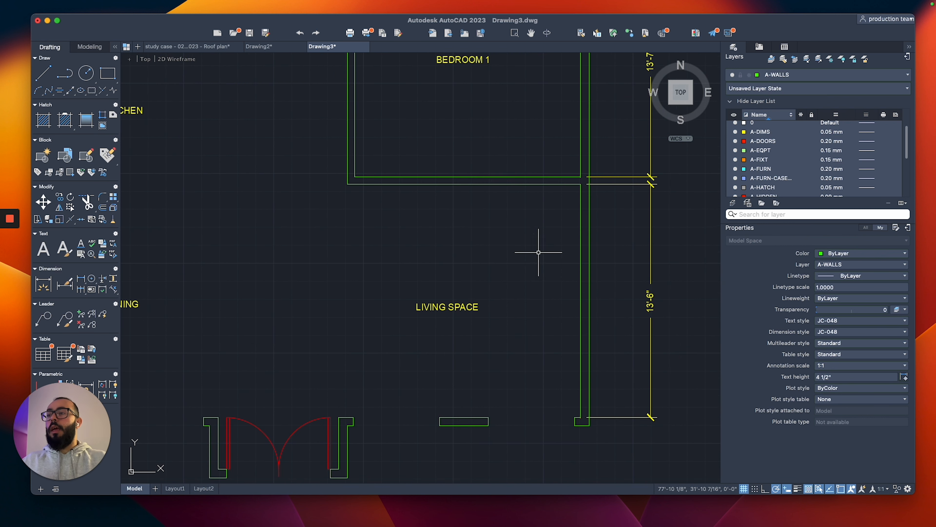
mouse_move(574, 217)
middle_down()
mouse_move(530, 229)
mouse_move(532, 132)
middle_up()
scroll(535, 196, up, 4)
scroll(535, 197, down, 2)
middle_drag(539, 174, 542, 238)
scroll(534, 174, up, 3)
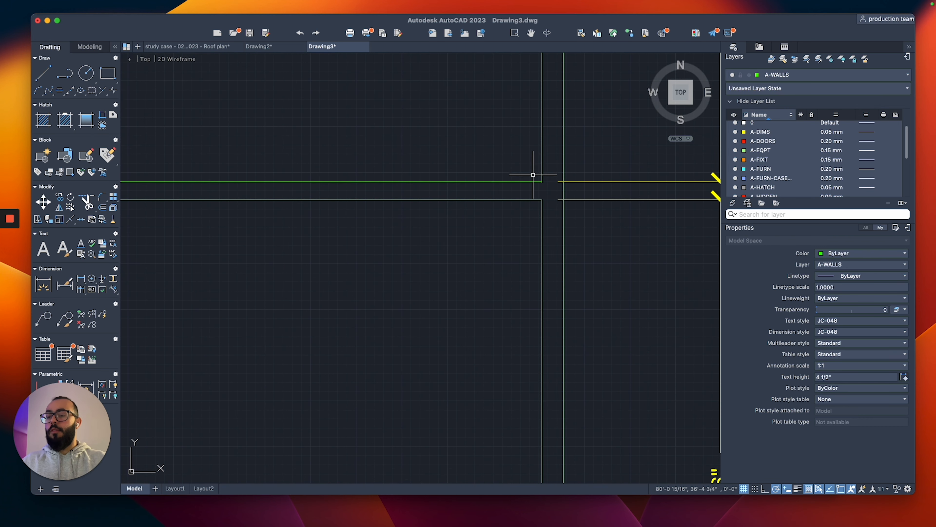
text(pl)
key(Return)
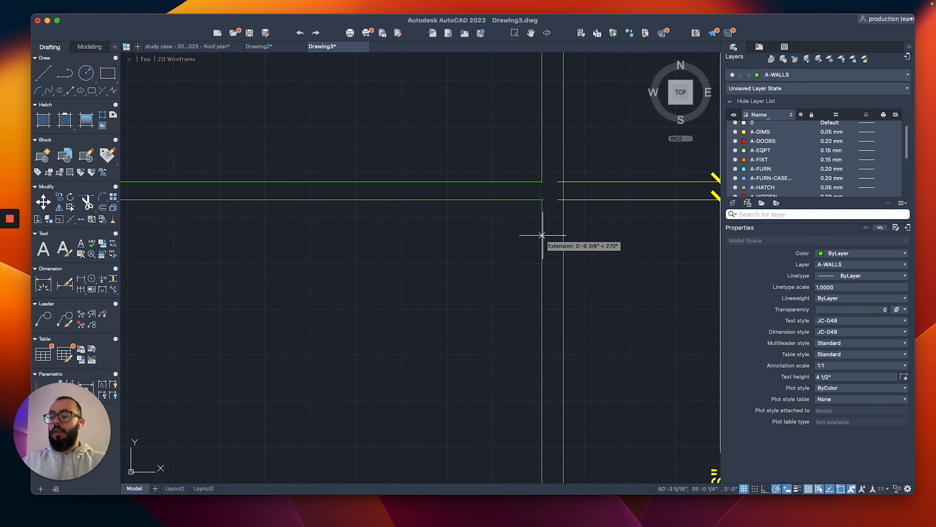
text(4)
key(Return)
click(563, 215)
key(Escape)
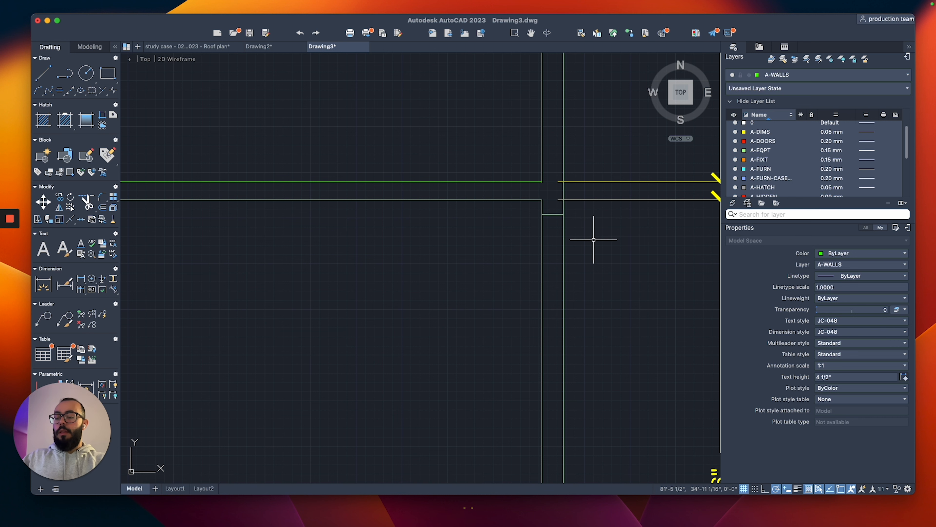
Offset the jamb line 36" down the living space's side wall.
text(36)
key(Return)
click(553, 213)
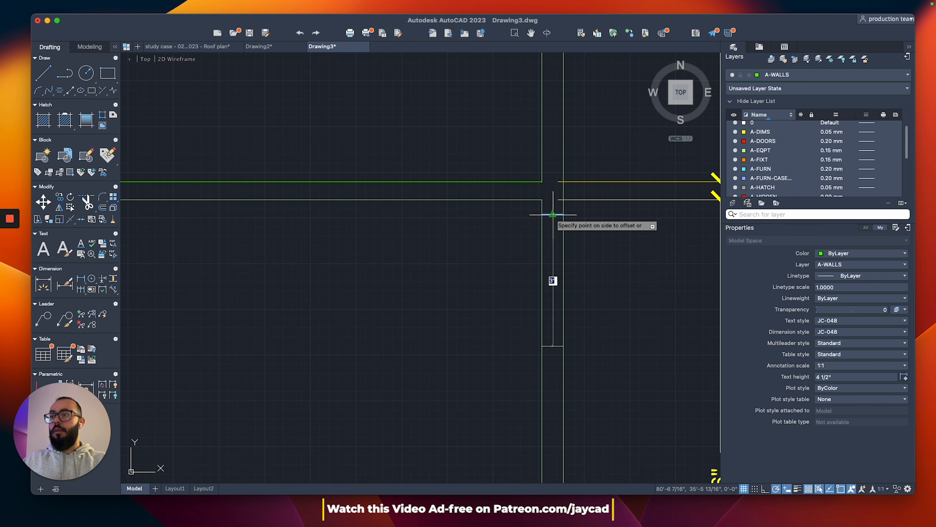
click(554, 260)
scroll(554, 250, down, 4)
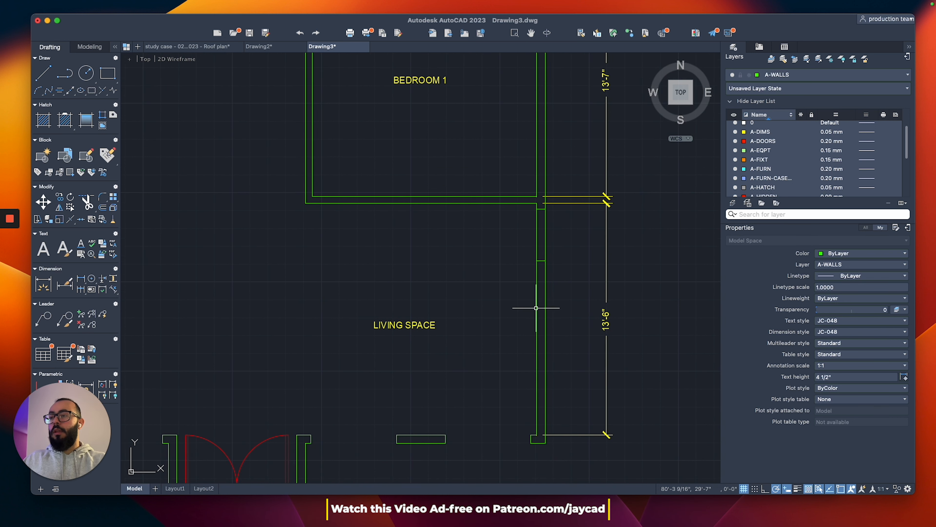
drag(523, 270, 565, 376)
drag(307, 254, 513, 211)
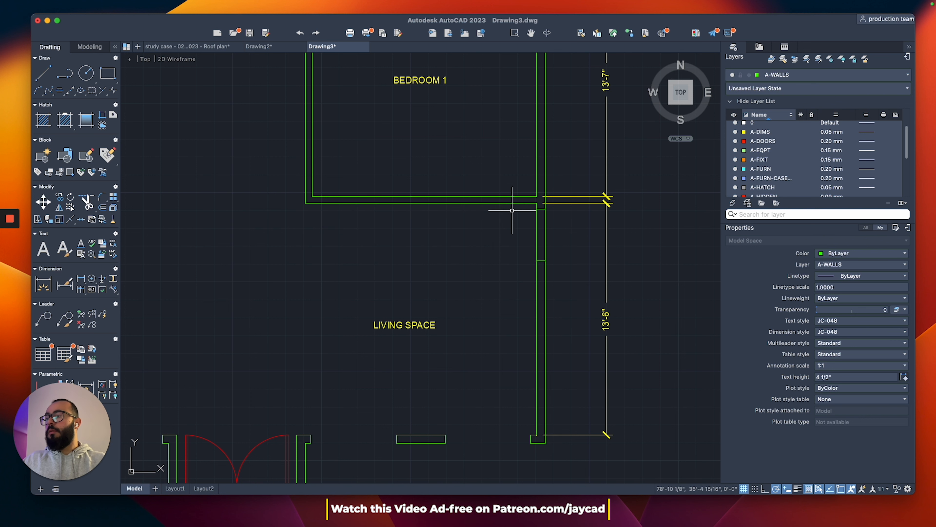
drag(318, 244, 503, 207)
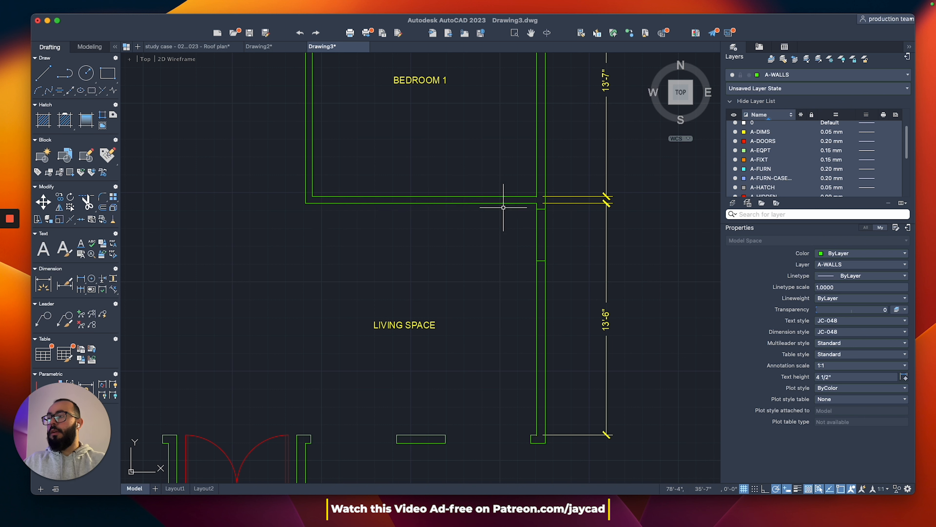
drag(511, 410, 340, 403)
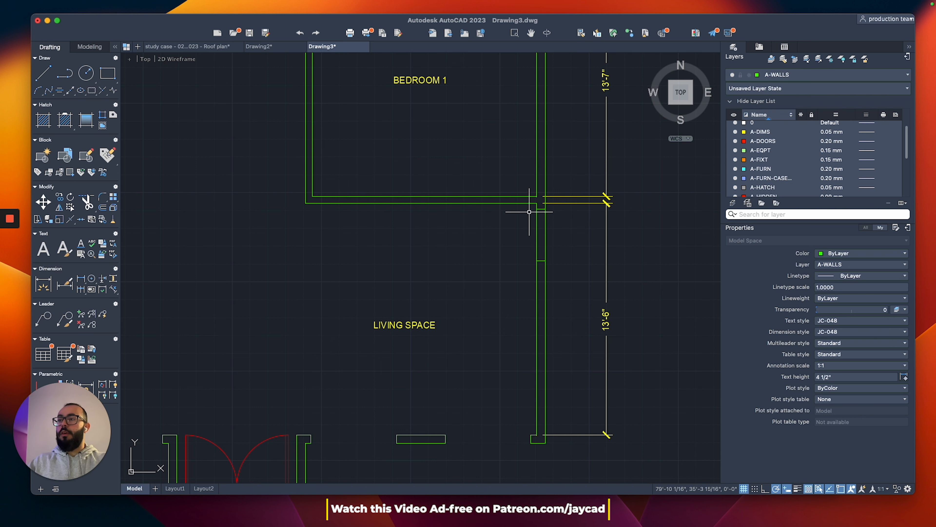
Move both side-wall jamb lines down to the inner corner at the living space's front wall.
drag(532, 211, 556, 267)
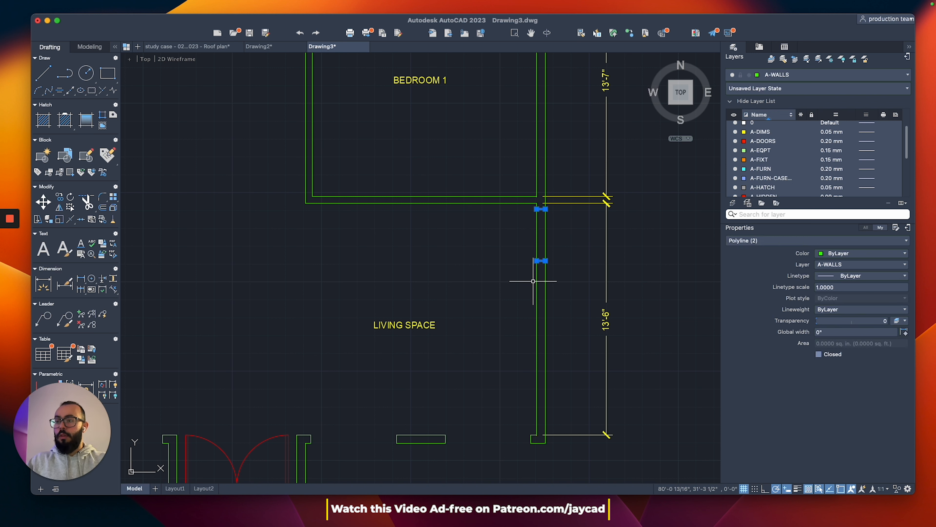
text(m)
key(Return)
scroll(540, 430, up, 5)
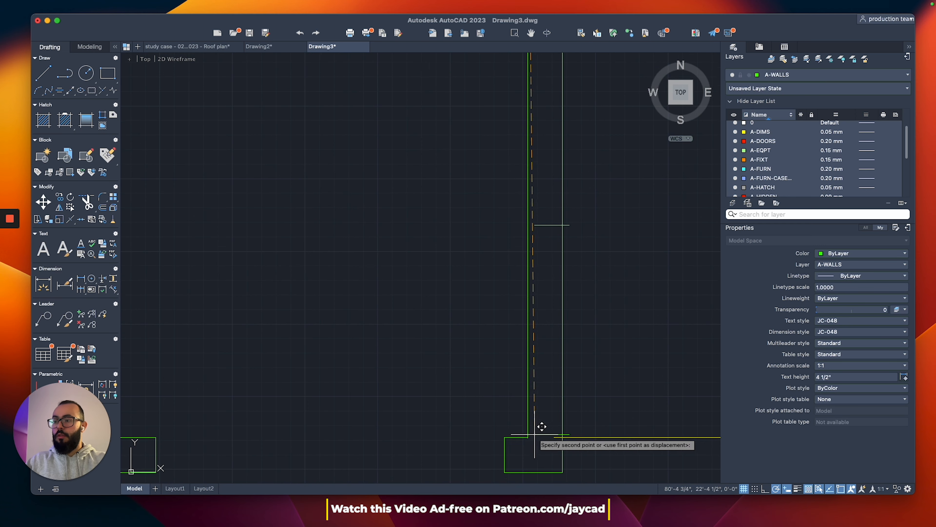
Move the pair of jamb lines 4" up from the front wall's inner corner.
drag(510, 196, 626, 467)
text(m)
key(Return)
click(605, 360)
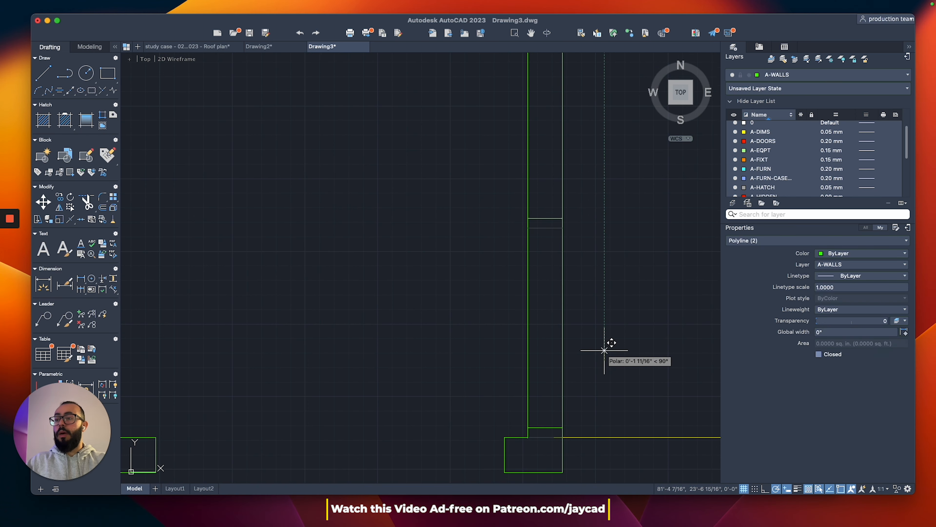
text(4)
key(Return)
Trim the wall lines between the two jambs to cut an opening in the living space's side wall.
scroll(447, 324, down, 6)
middle_drag(444, 318, 490, 336)
scroll(491, 335, up, 5)
text(tr)
key(Return)
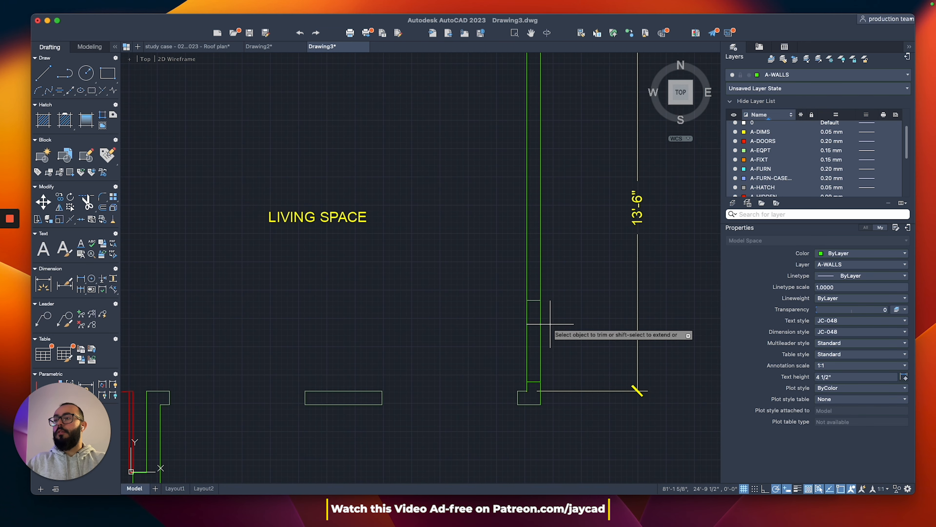
drag(551, 323, 518, 318)
key(Escape)
Join the wall lines with their jamb lines on both sides of the living space's side-wall opening.
drag(551, 273, 490, 311)
text(j)
key(Return)
drag(502, 357, 568, 423)
text(j)
key(Return)
Place a linear dimension across Bedroom 1's inner width, just above its lower wall.
scroll(455, 301, down, 5)
middle_drag(454, 301, 508, 342)
middle_drag(489, 310, 464, 359)
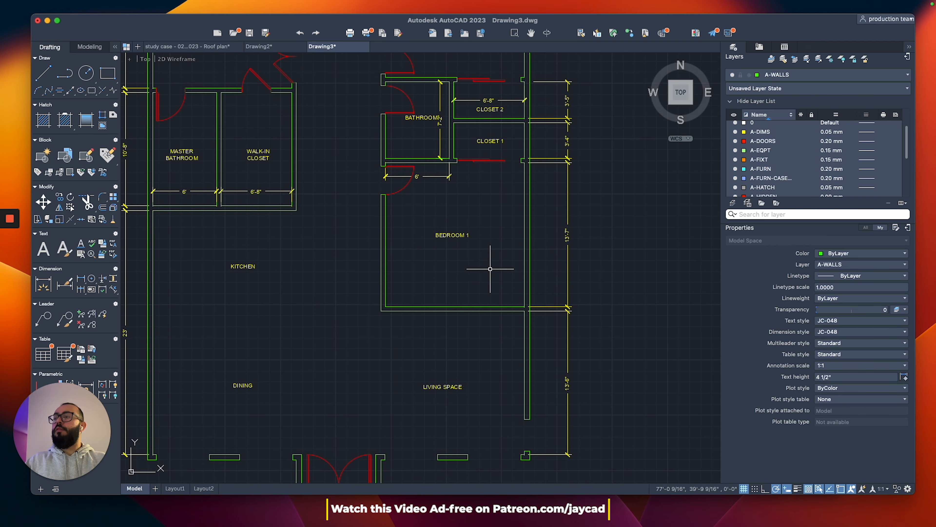
middle_drag(490, 269, 477, 274)
scroll(479, 236, up, 2)
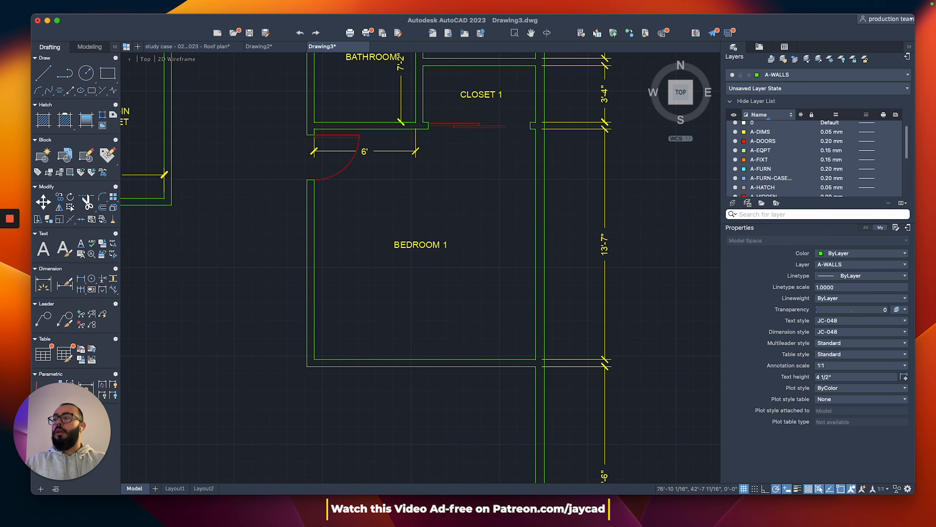
middle_drag(487, 320, 431, 353)
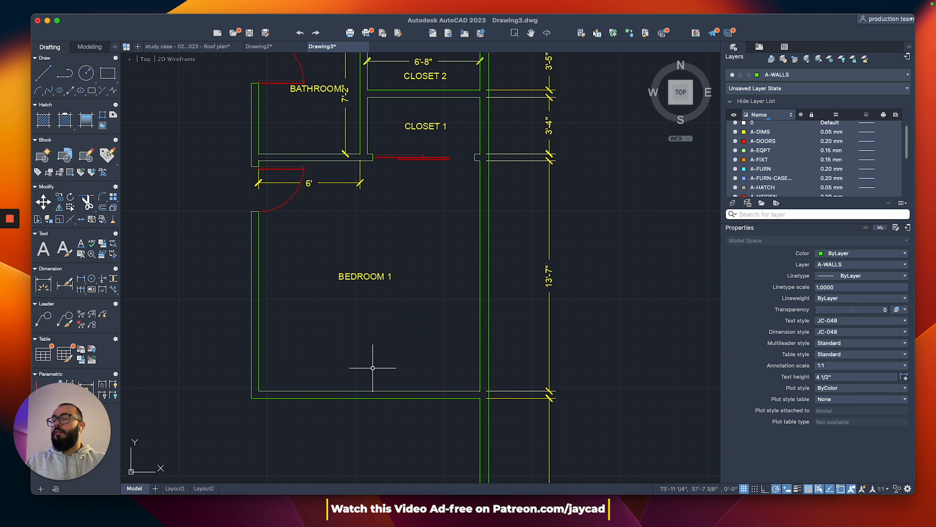
middle_drag(354, 317, 384, 272)
key(space)
click(510, 346)
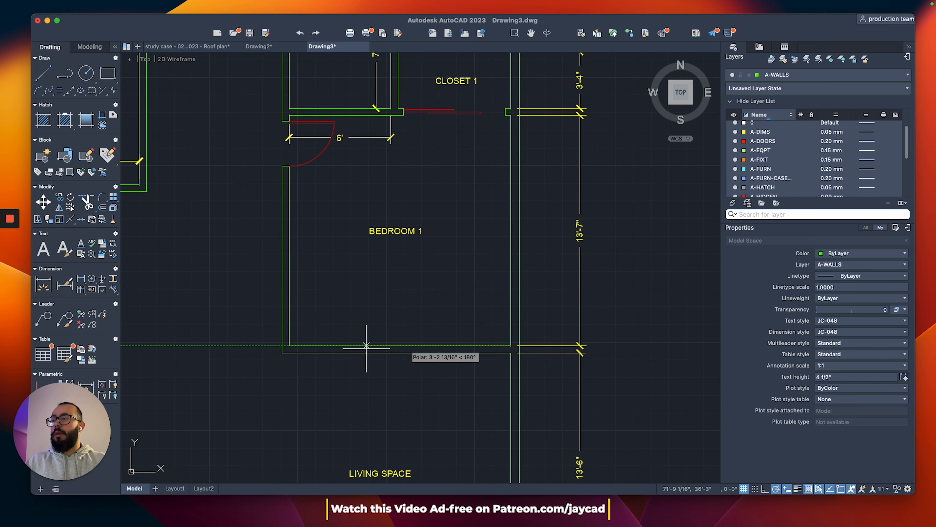
click(289, 345)
click(334, 320)
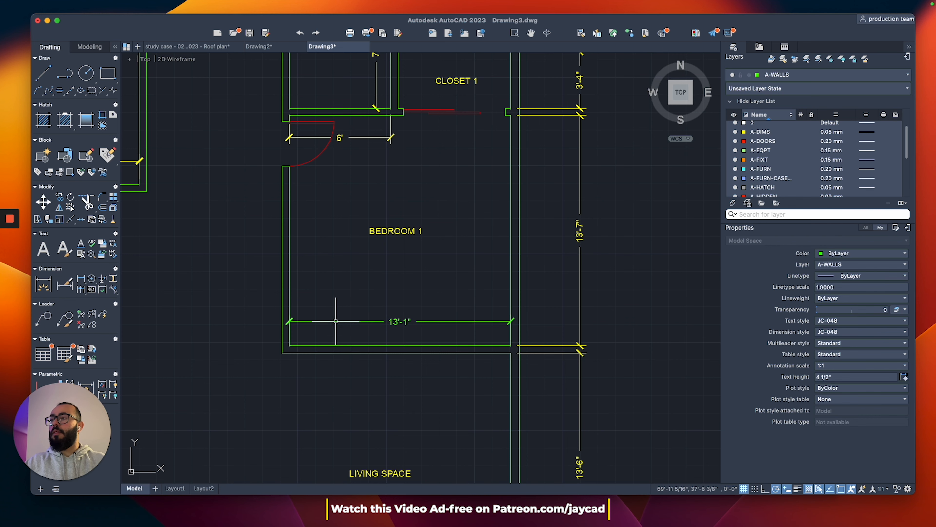
Draw a jamb line across Bedroom 1's exterior wall just below the Closet 1 wall and offset it downward.
middle_drag(450, 250, 432, 297)
scroll(512, 183, up, 2)
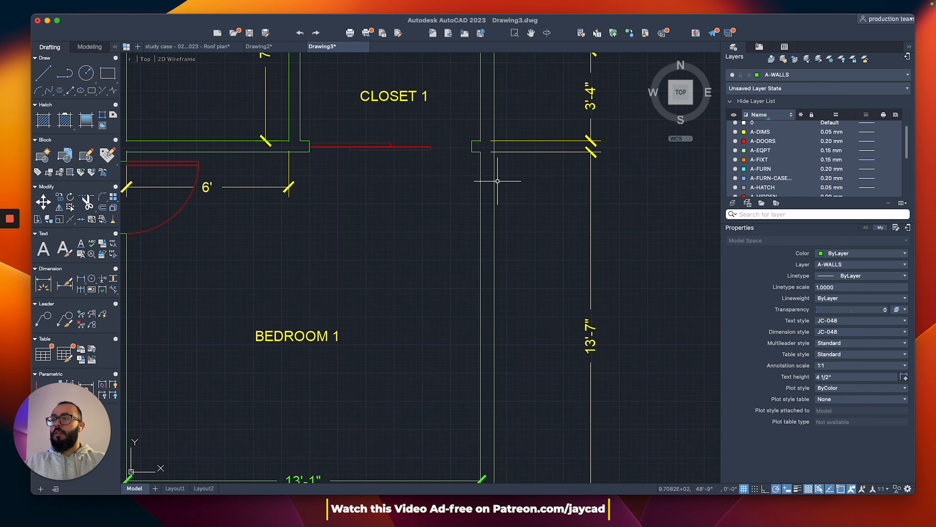
text(pl)
key(space)
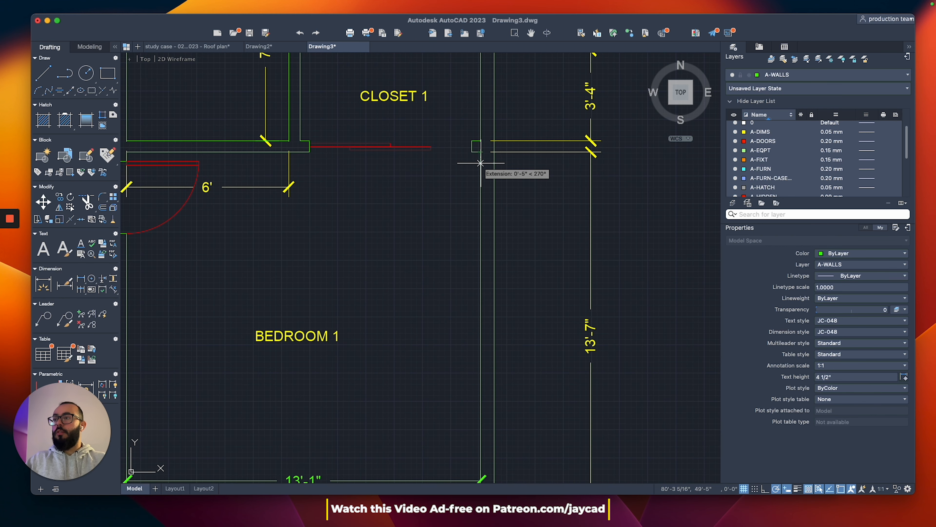
scroll(490, 159, up, 3)
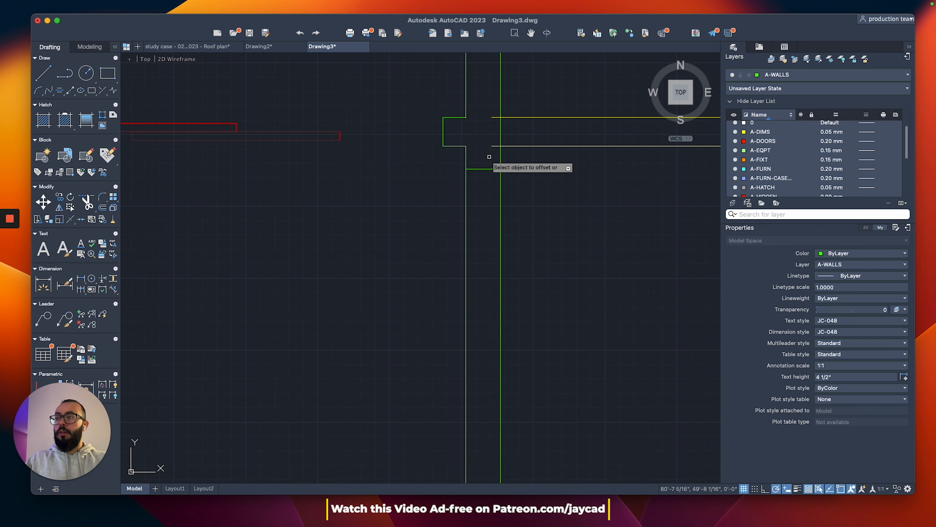
scroll(479, 215, down, 3)
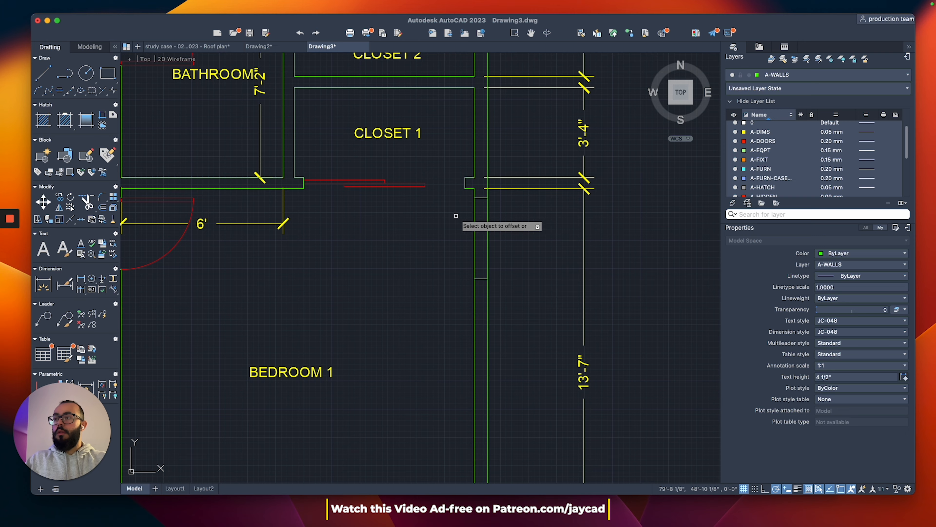
scroll(456, 216, down, 3)
scroll(453, 223, up, 3)
Move the lower jamb line in Bedroom 1's exterior wall 1' further down to widen the opening.
key(Escape)
click(461, 225)
click(523, 288)
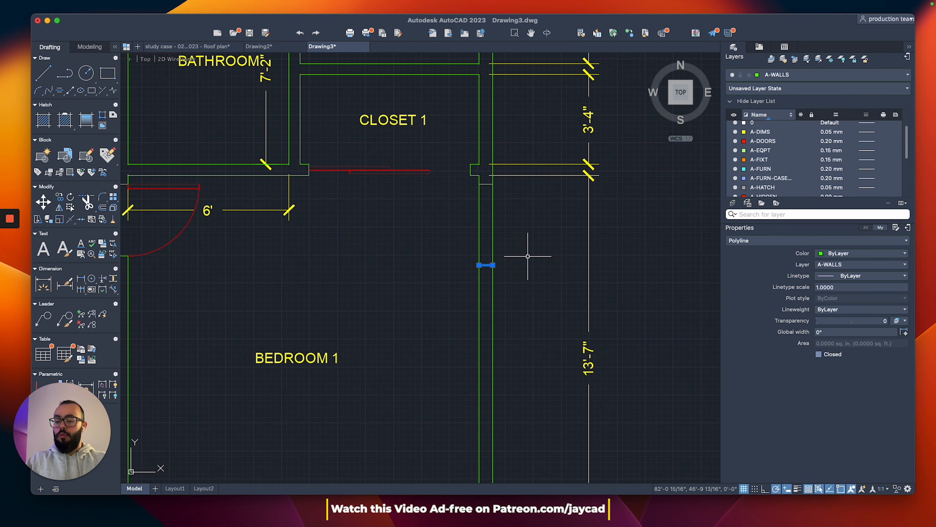
text(m)
key(Return)
click(525, 253)
text(1')
key(Return)
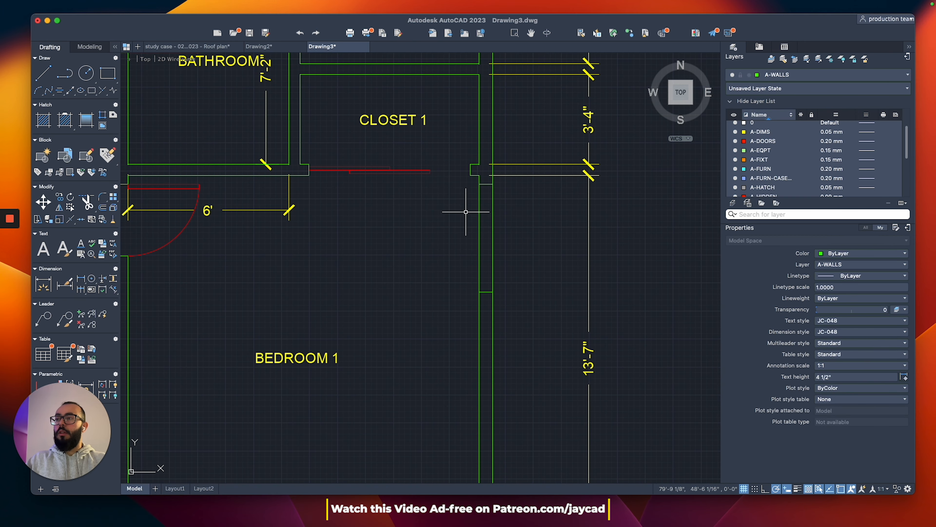
Mirror both jamb lines about the midpoint of Bedroom 1's exterior wall, keeping the originals.
click(477, 183)
scroll(487, 271, down, 3)
scroll(495, 286, up, 2)
text(mi)
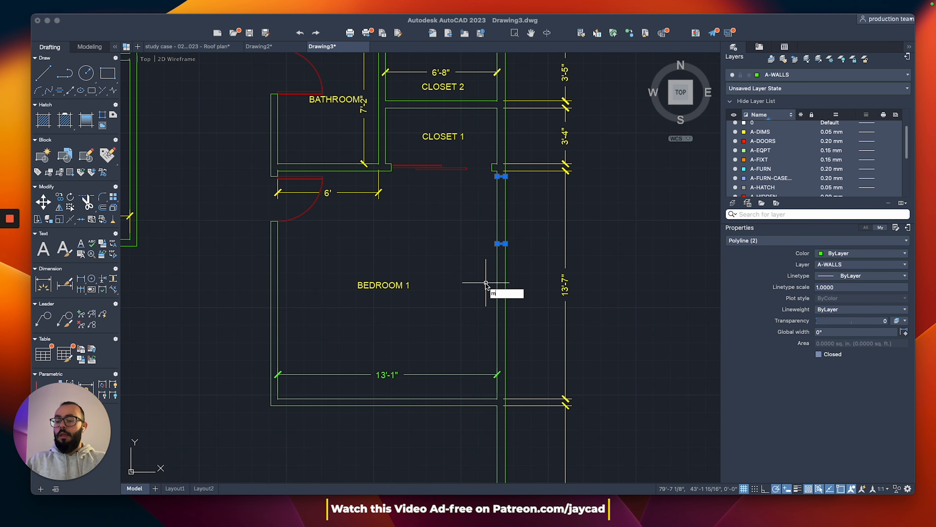
key(Return)
click(497, 285)
click(486, 284)
key(Return)
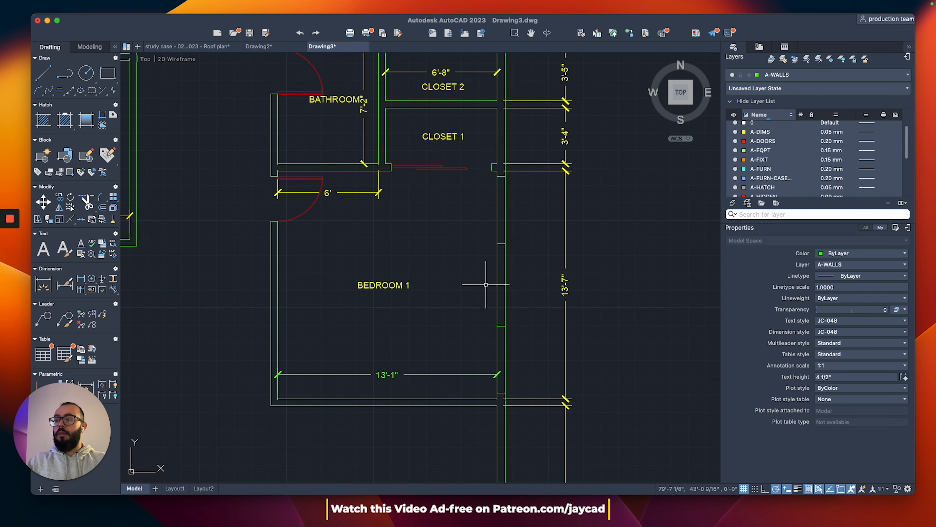
Trim away the exterior wall lines between both pairs of jamb lines in Bedroom 1 to open two windows.
text(tr)
key(Return)
drag(527, 347, 482, 349)
drag(529, 206, 473, 207)
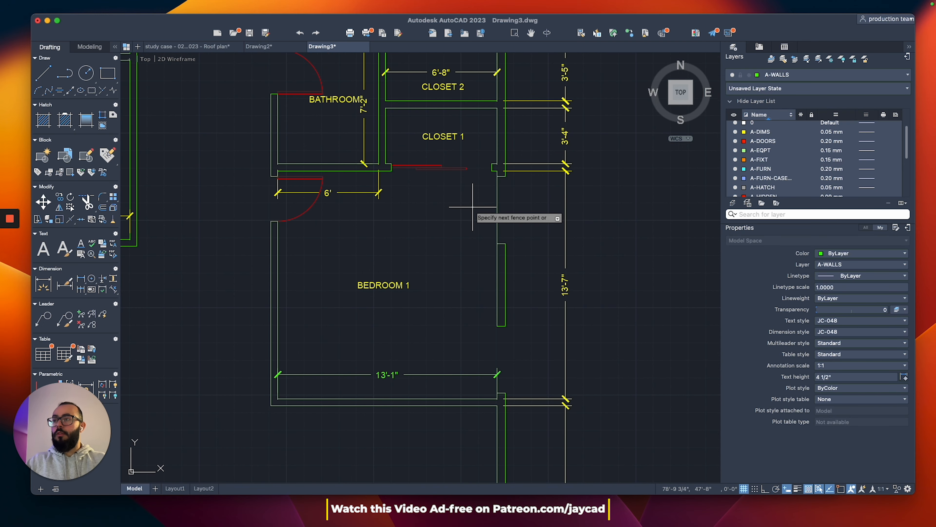
click(504, 207)
key(Escape)
Examine the wall pieces and jamb lines around Bedroom 1's window openings by selecting each group.
scroll(504, 167, up, 5)
click(498, 190)
click(481, 180)
scroll(479, 180, down, 7)
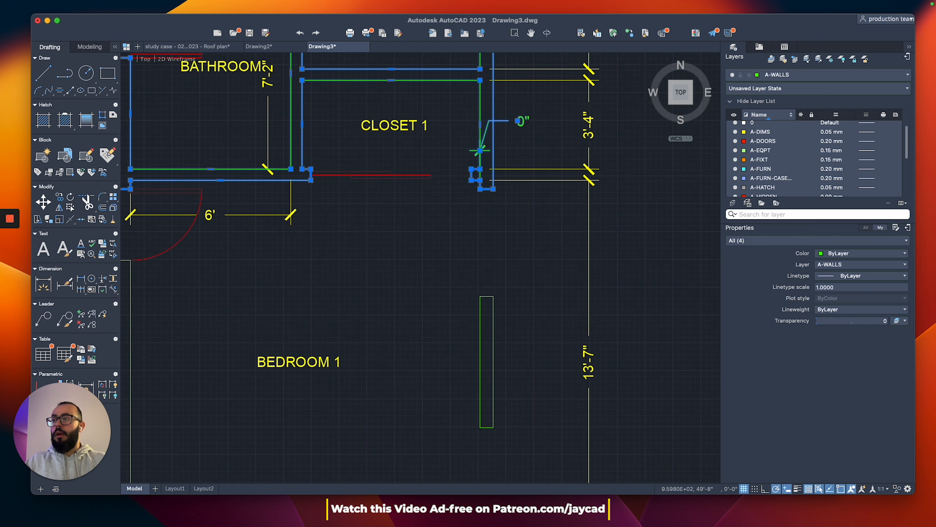
middle_drag(488, 257, 484, 200)
key(Escape)
click(469, 151)
click(503, 282)
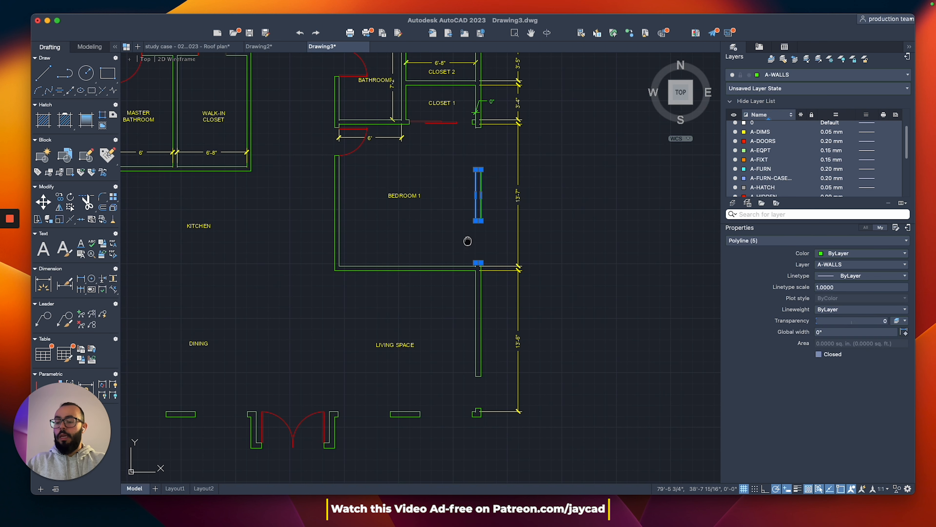
scroll(494, 276, up, 4)
middle_drag(469, 241, 459, 307)
click(536, 302)
click(460, 344)
key(Escape)
scroll(456, 252, down, 2)
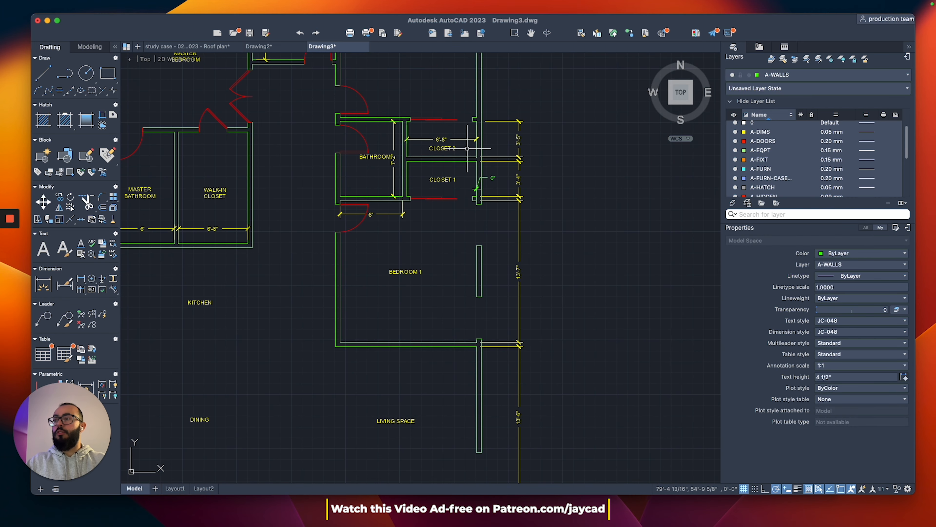
Delete the stray 0" dimension beside Closet 1's exterior wall.
scroll(467, 148, up, 4)
click(521, 213)
click(508, 257)
key(Delete)
Draw a polyline jamb across Bedroom 2's exterior wall just above the Closet 2 wall.
scroll(509, 229, down, 5)
middle_drag(473, 182, 493, 229)
middle_drag(497, 126, 496, 186)
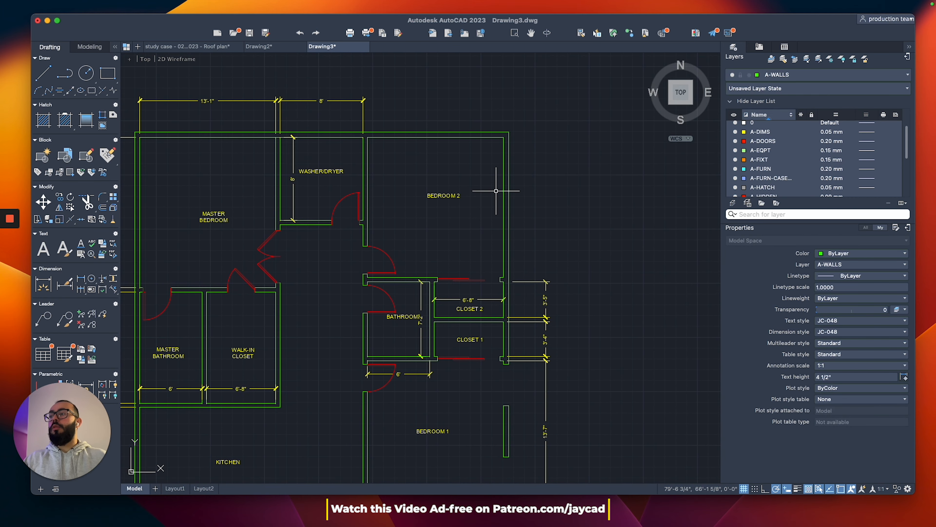
scroll(505, 244, up, 2)
scroll(505, 258, up, 4)
scroll(504, 258, down, 2)
text(pl)
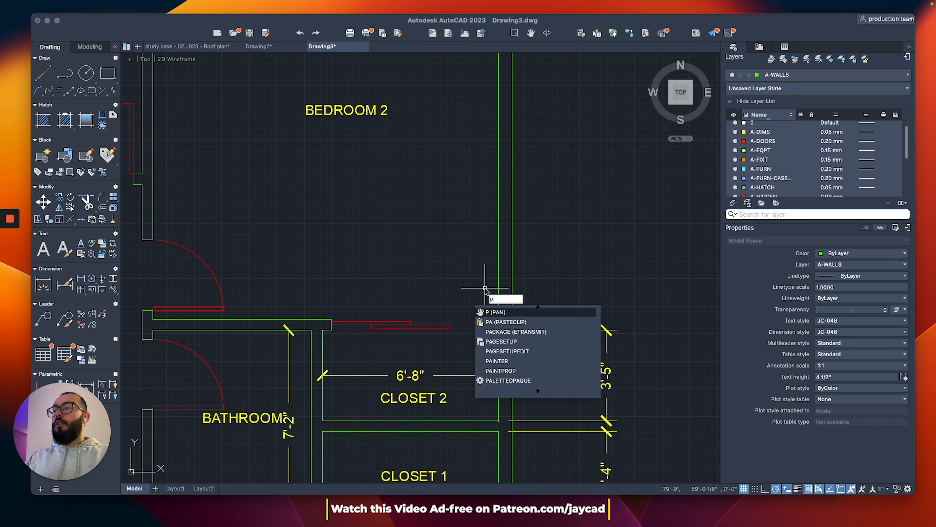
key(Return)
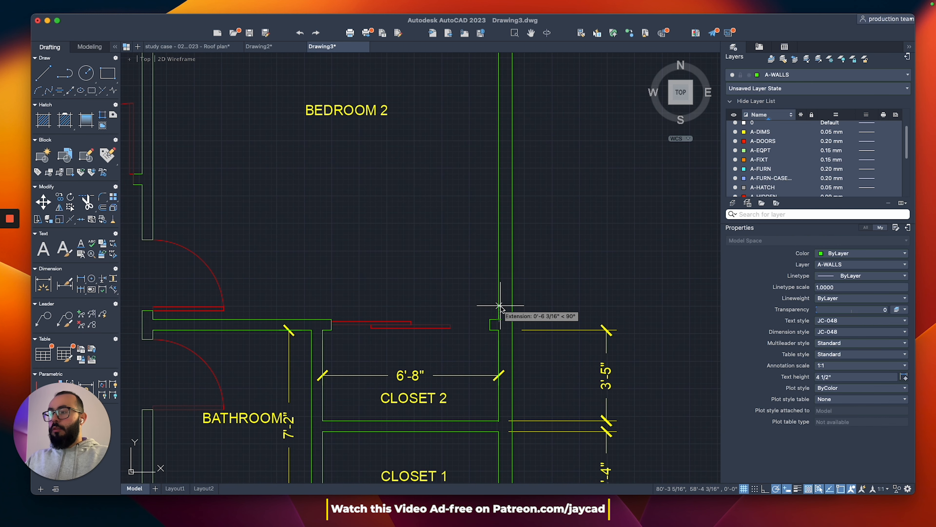
click(513, 310)
key(Return)
Offset the jamb line upward in Bedroom 2's exterior wall to mark the other side of the window opening.
scroll(497, 304, down, 5)
scroll(483, 279, up, 2)
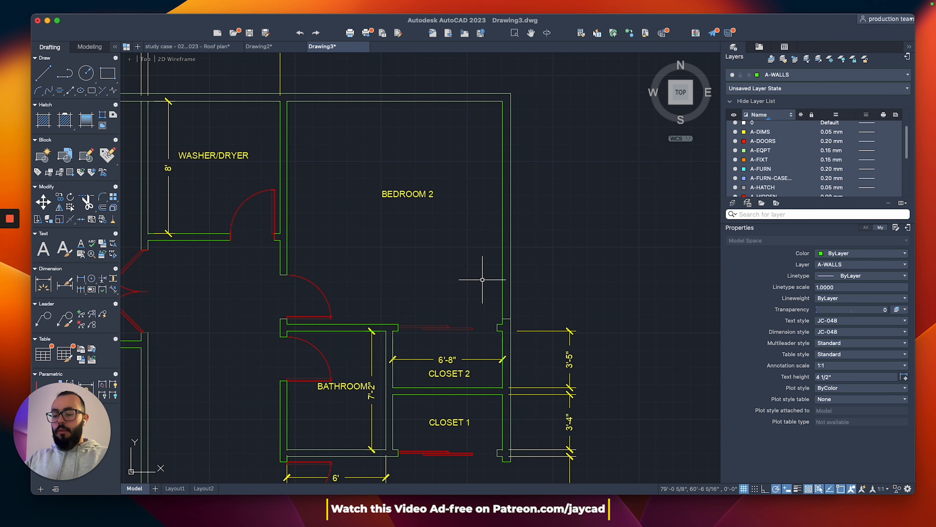
scroll(482, 280, down, 5)
scroll(489, 356, up, 5)
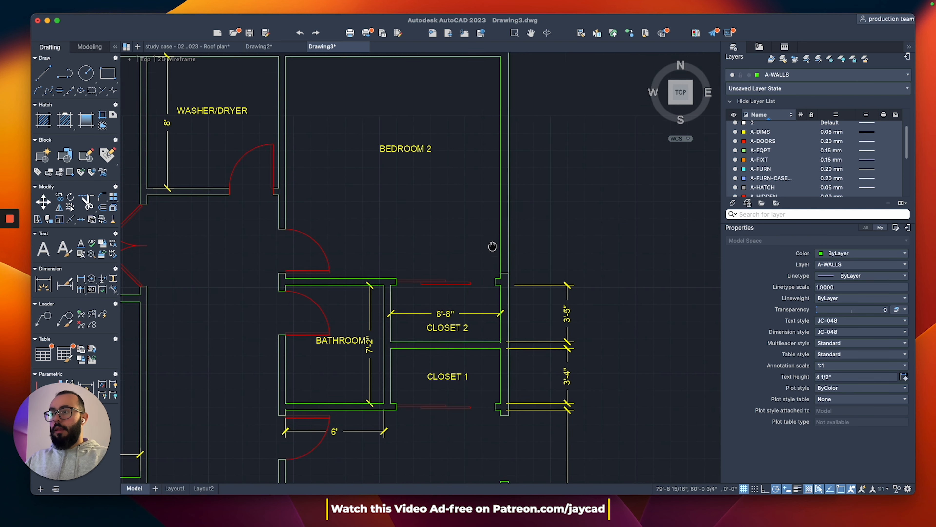
scroll(493, 244, up, 2)
key(Return)
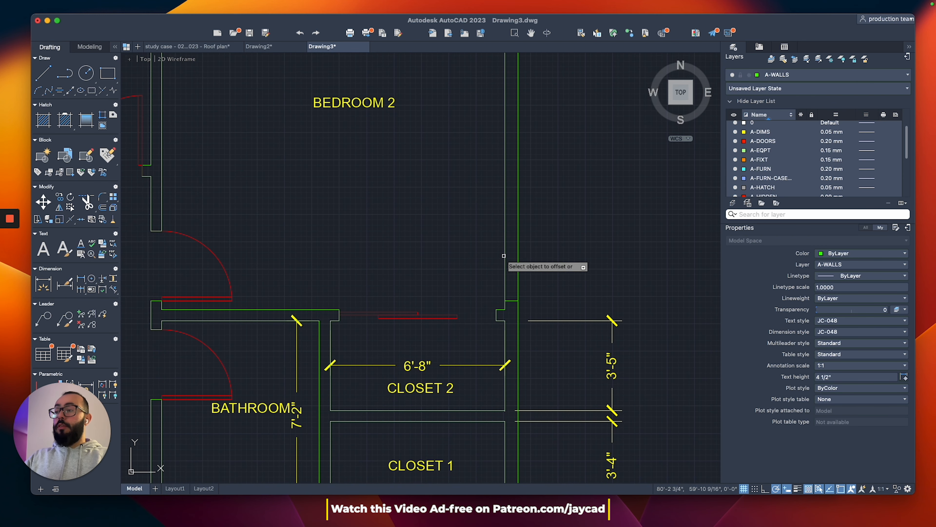
key(Escape)
Trim the exterior wall lines between the two jamb lines above Closet 2 to open Bedroom 2's lower window.
middle_drag(516, 229, 497, 291)
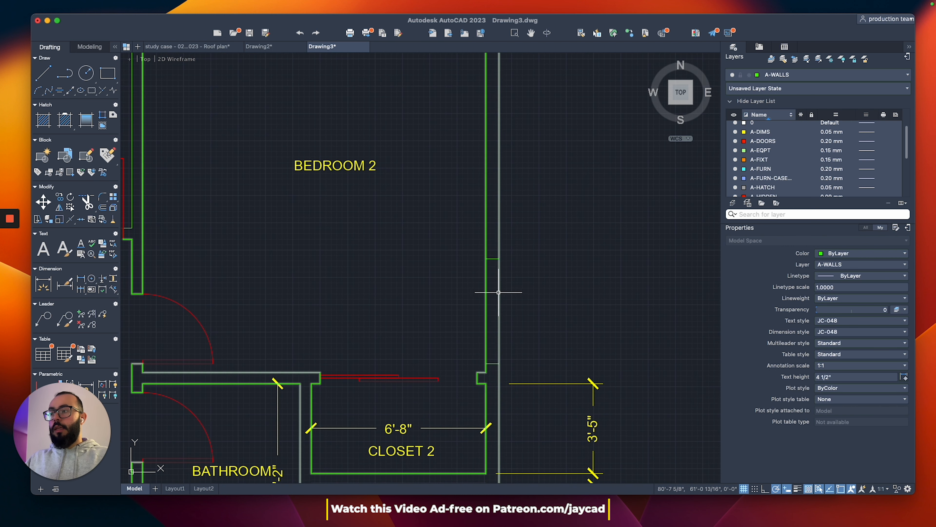
scroll(494, 283, down, 2)
scroll(497, 295, up, 2)
text(tr)
key(Return)
click(508, 293)
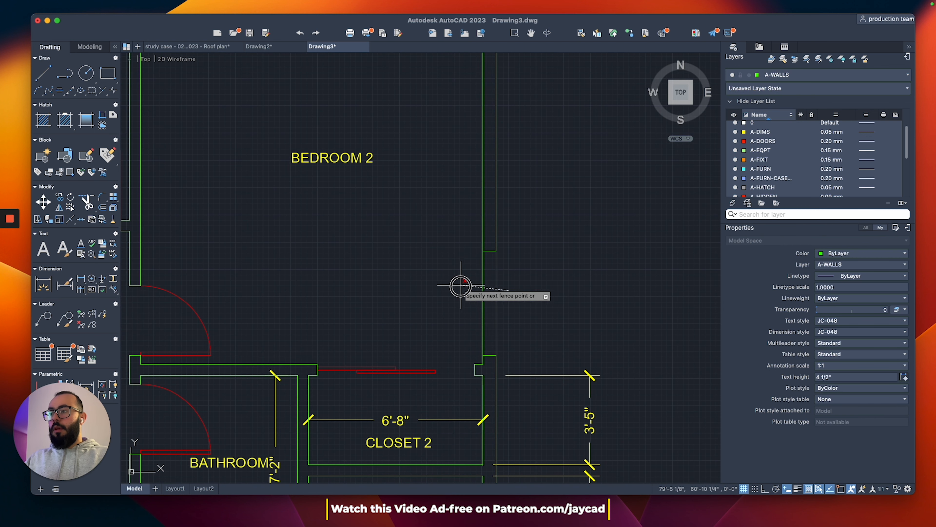
click(461, 284)
key(Escape)
Copy both jamb lines straight up Bedroom 2's exterior wall to mark a second opening just below the upper corner.
scroll(463, 280, down, 2)
click(466, 249)
click(504, 336)
middle_drag(477, 249, 477, 287)
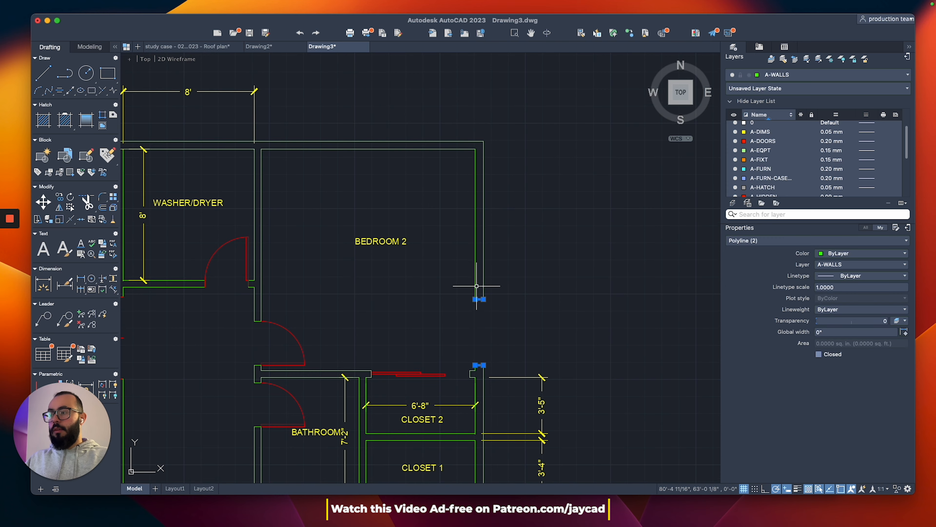
scroll(477, 286, up, 4)
text(co)
key(Return)
scroll(476, 287, down, 2)
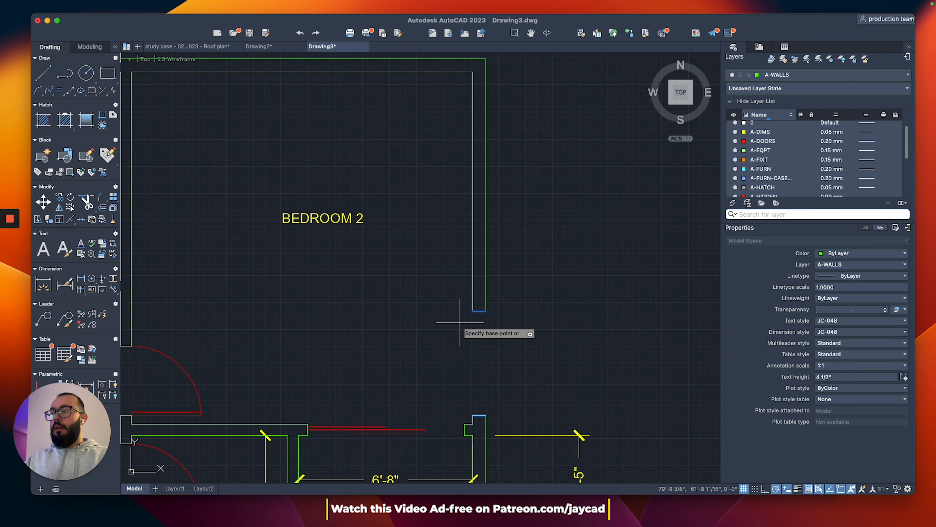
scroll(489, 306, up, 4)
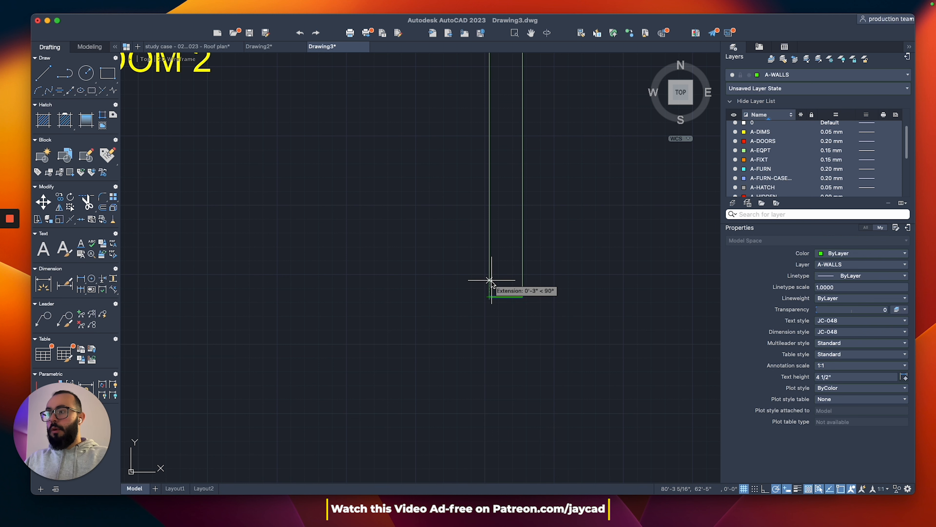
scroll(466, 236, down, 5)
scroll(464, 258, up, 3)
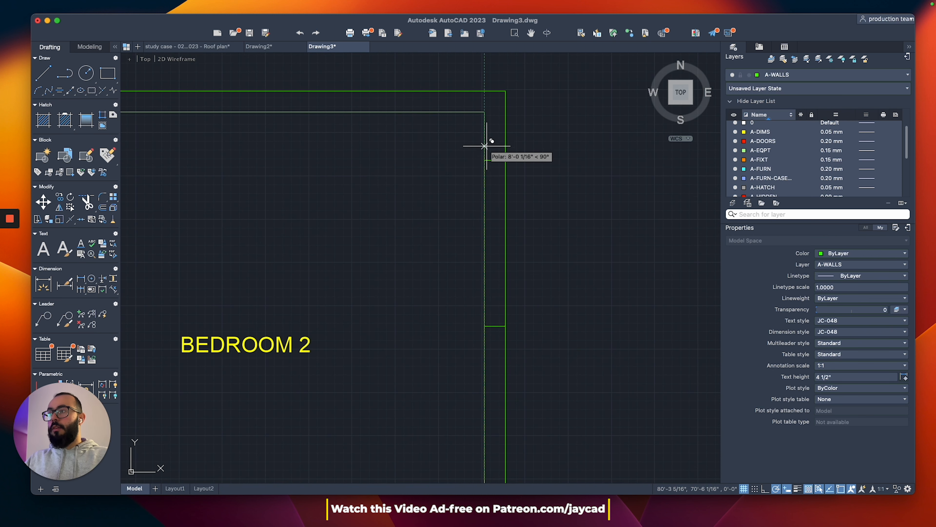
scroll(406, 166, down, 5)
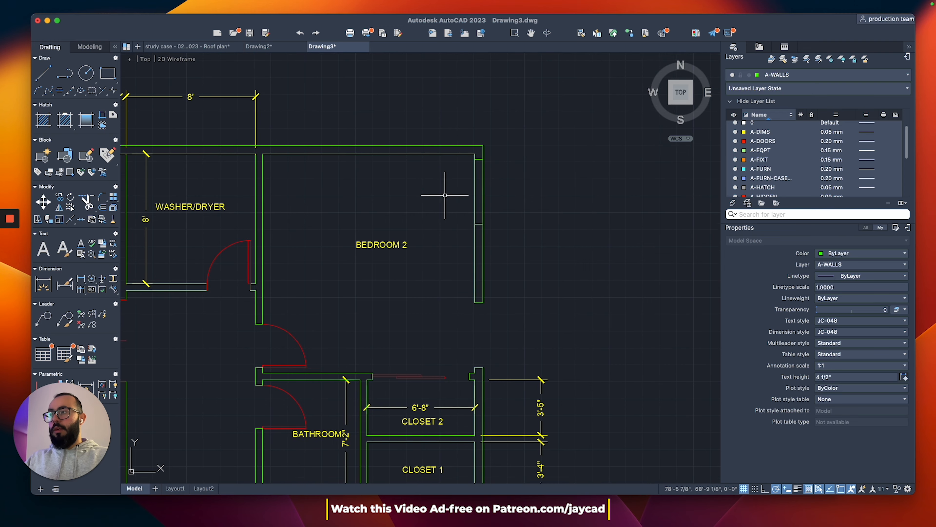
Trim the exterior wall lines between the copied jamb lines to open Bedroom 2's upper window.
text(tr)
key(space)
click(496, 193)
click(450, 192)
key(Escape)
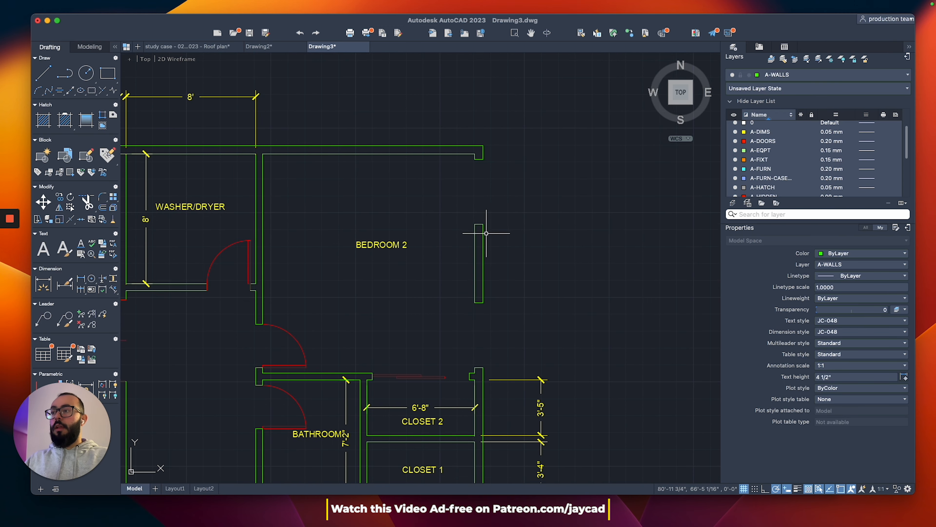
text(dli)
key(space)
click(475, 158)
scroll(477, 159, up, 3)
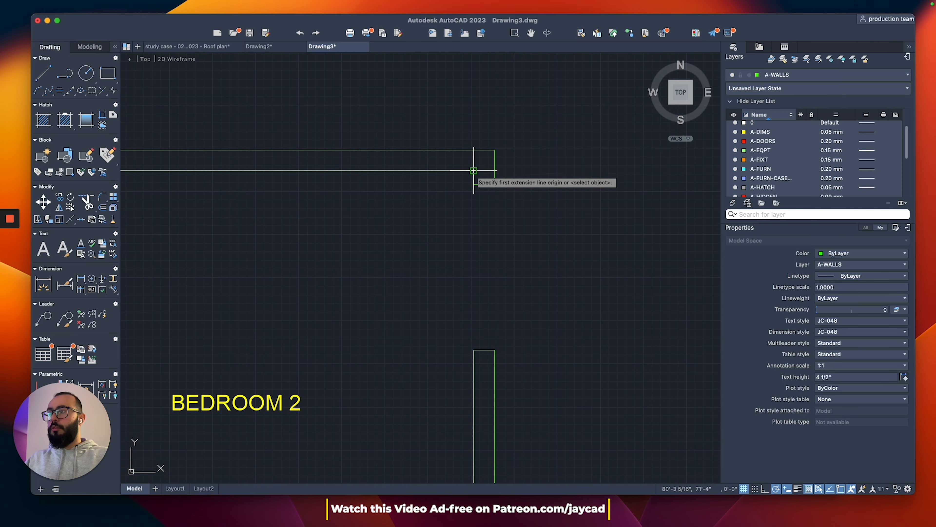
scroll(443, 199, down, 3)
scroll(433, 418, up, 3)
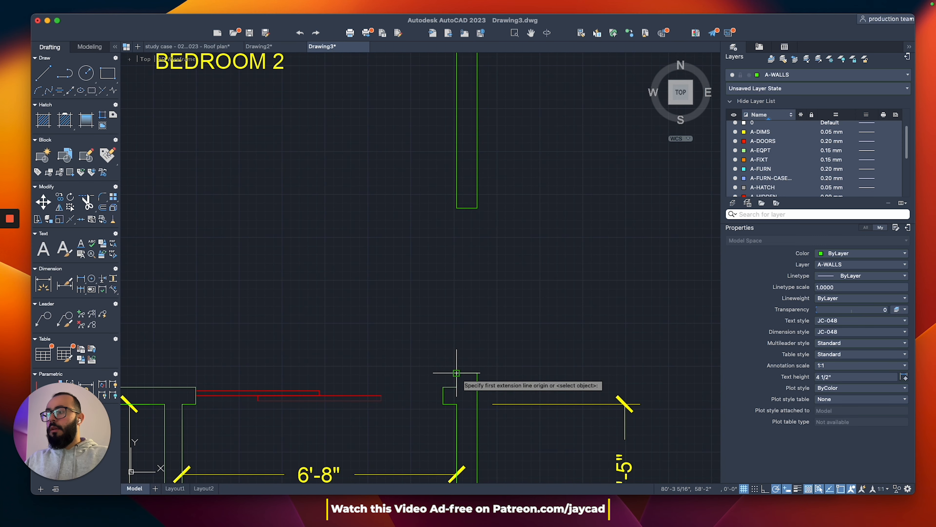
key(Escape)
scroll(407, 335, down, 3)
scroll(481, 203, up, 2)
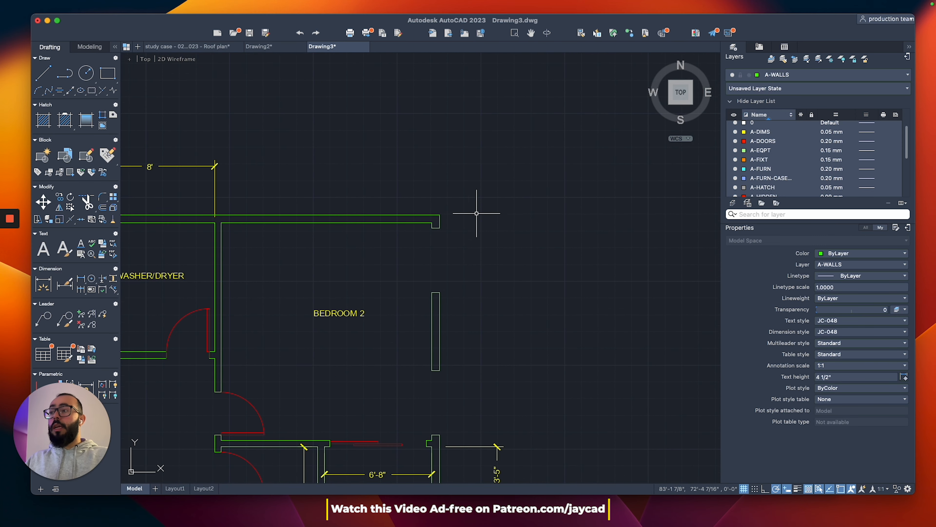
Examine the wall pieces and jamb lines around Bedroom 2's window openings by selecting them.
click(470, 181)
click(404, 397)
middle_drag(410, 394, 448, 329)
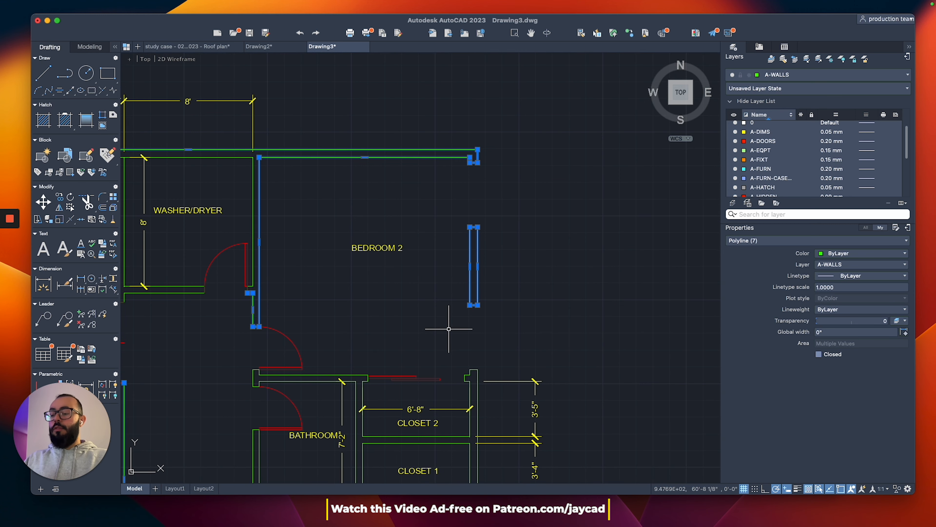
scroll(491, 364, up, 3)
key(Escape)
click(486, 361)
click(423, 408)
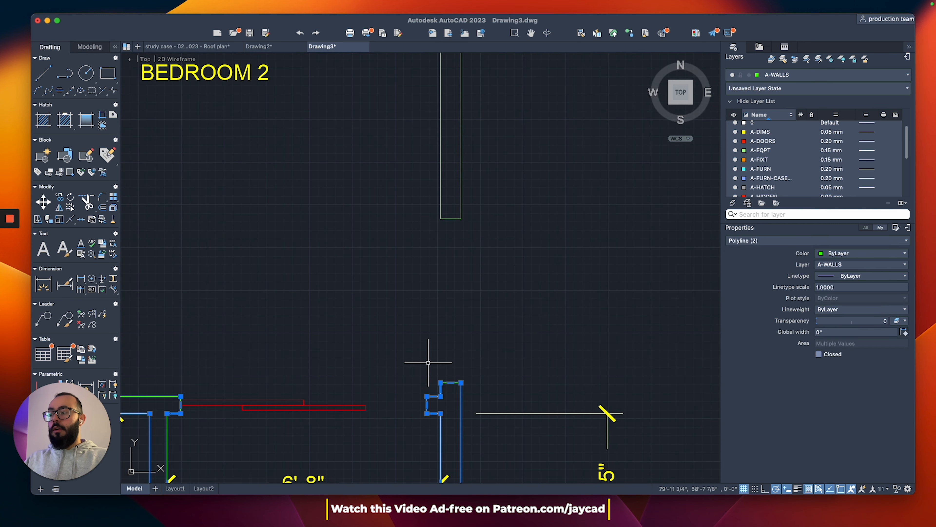
key(Escape)
scroll(424, 354, down, 5)
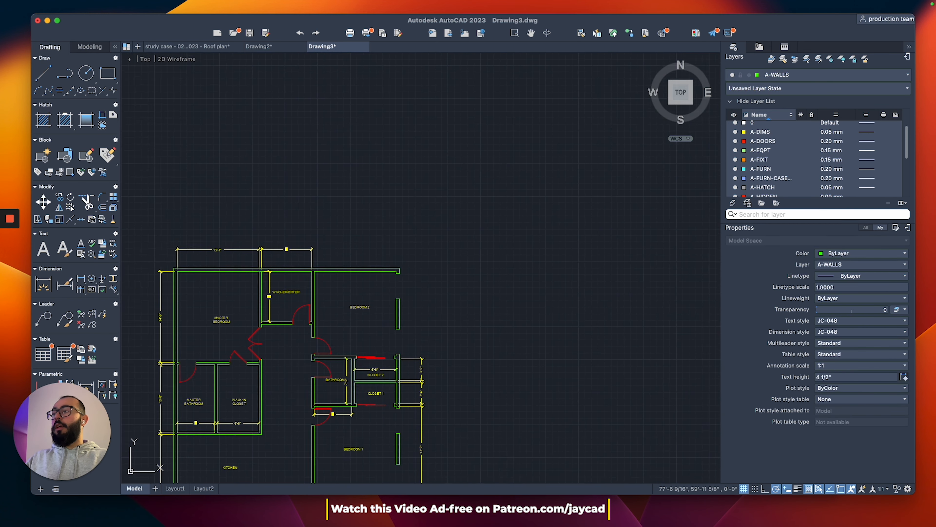
Examine the plan's upper exterior wall along Bedroom 2 and the washer/dryer room.
middle_drag(523, 352, 520, 304)
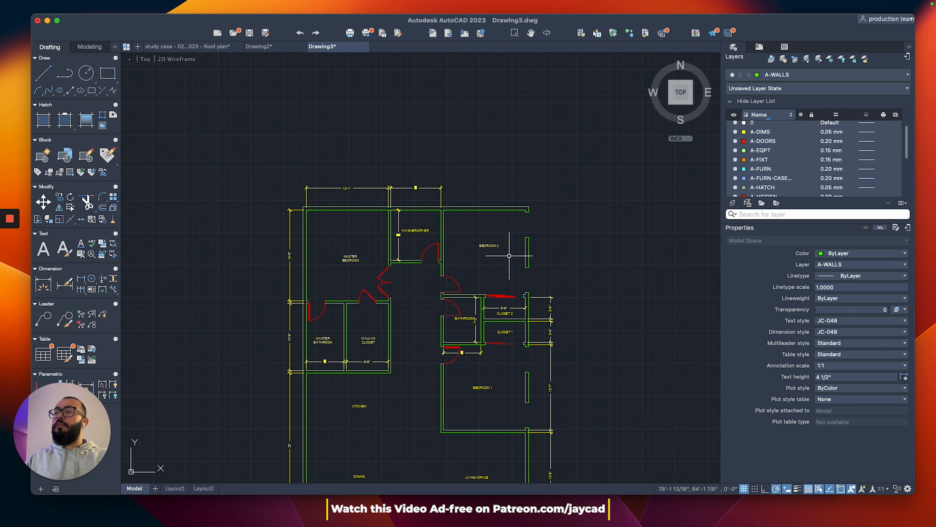
scroll(509, 255, up, 2)
scroll(508, 221, up, 2)
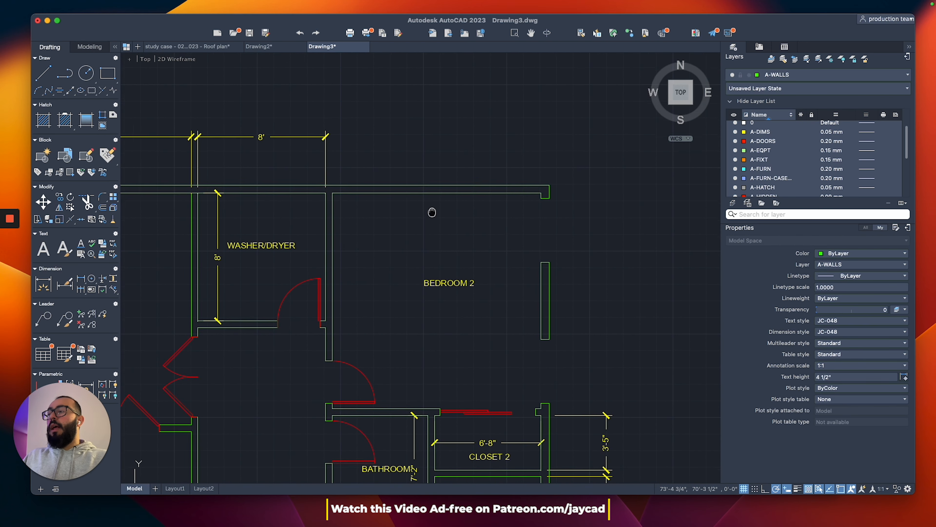
scroll(489, 196, down, 4)
scroll(431, 204, up, 4)
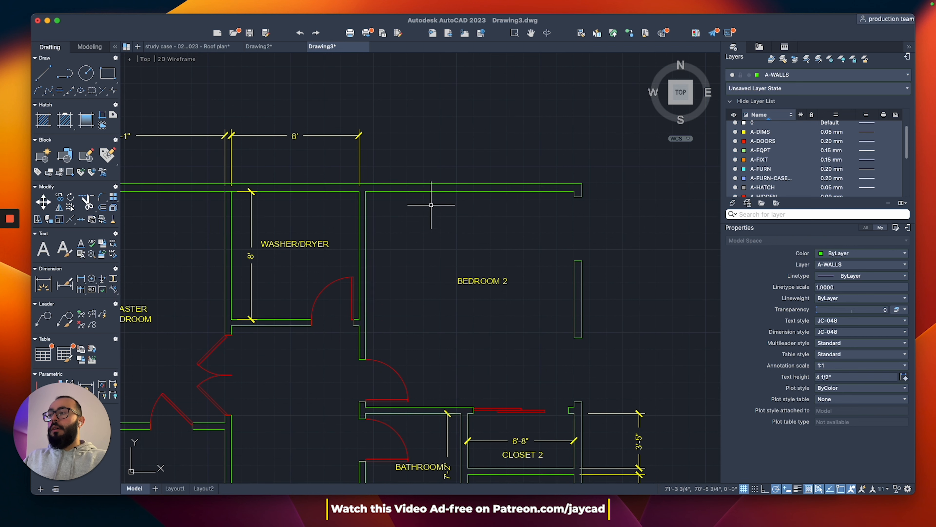
scroll(432, 197, down, 2)
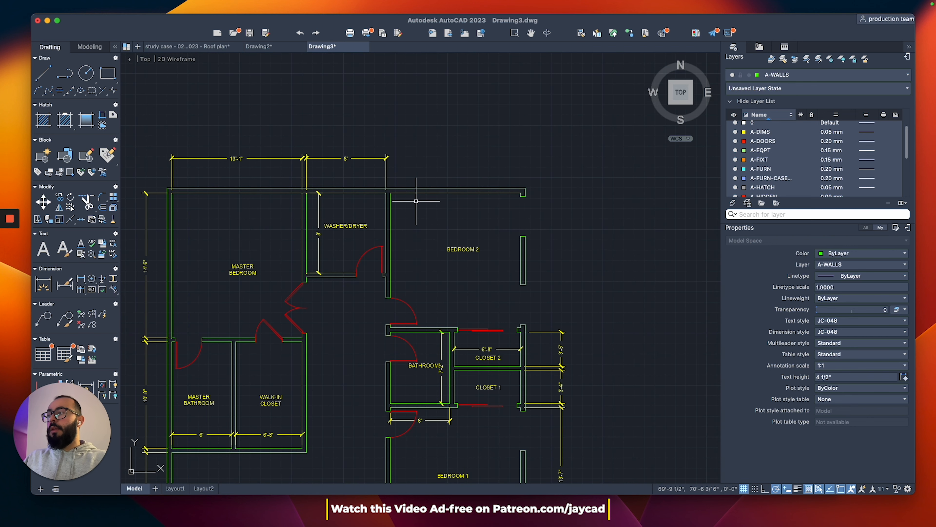
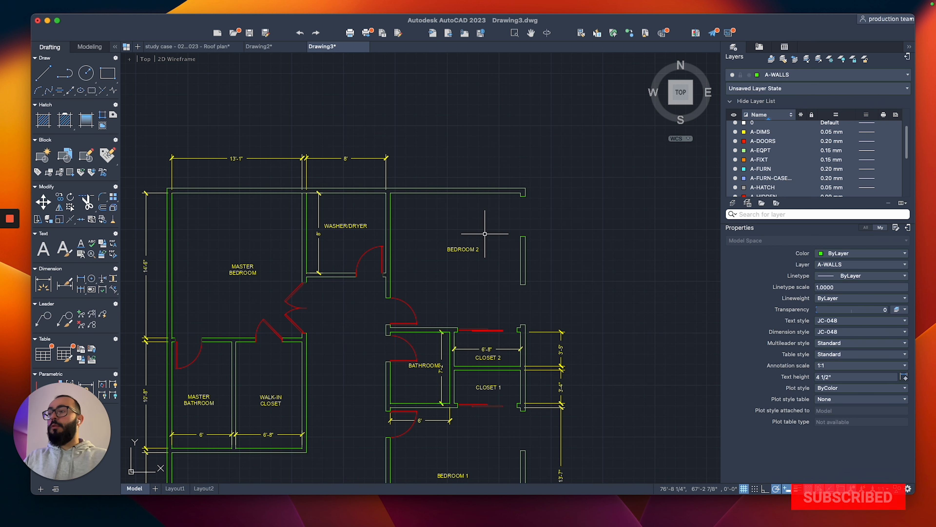
scroll(410, 203, up, 2)
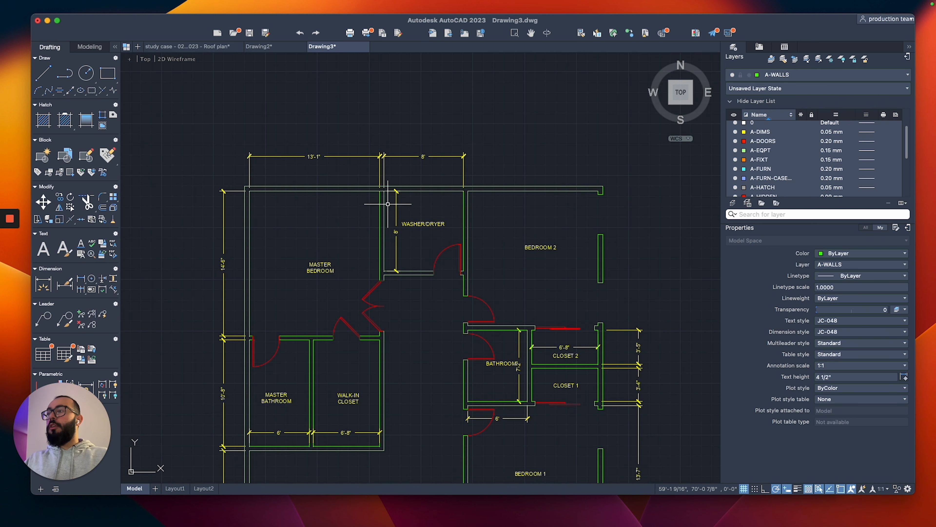
scroll(424, 162, up, 5)
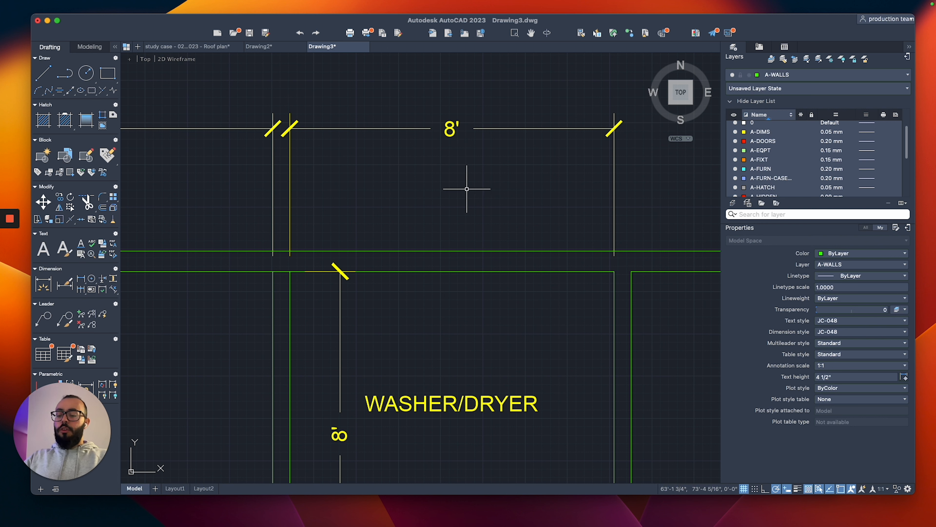
text(pl)
key(Return)
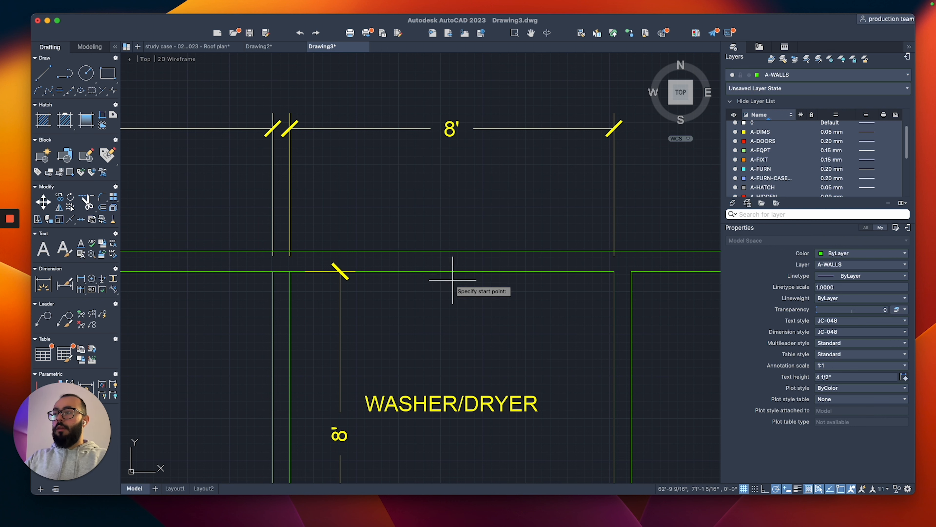
scroll(454, 267, down, 4)
scroll(374, 271, up, 4)
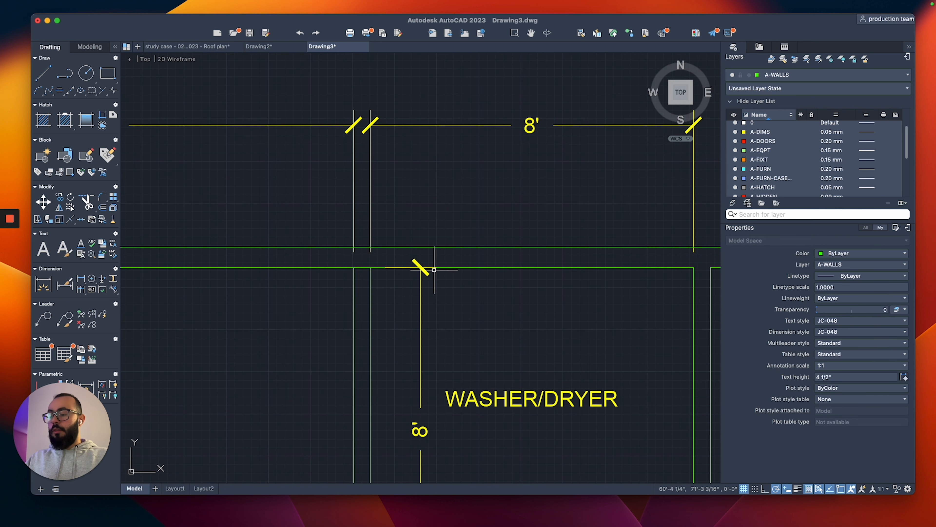
key(Escape)
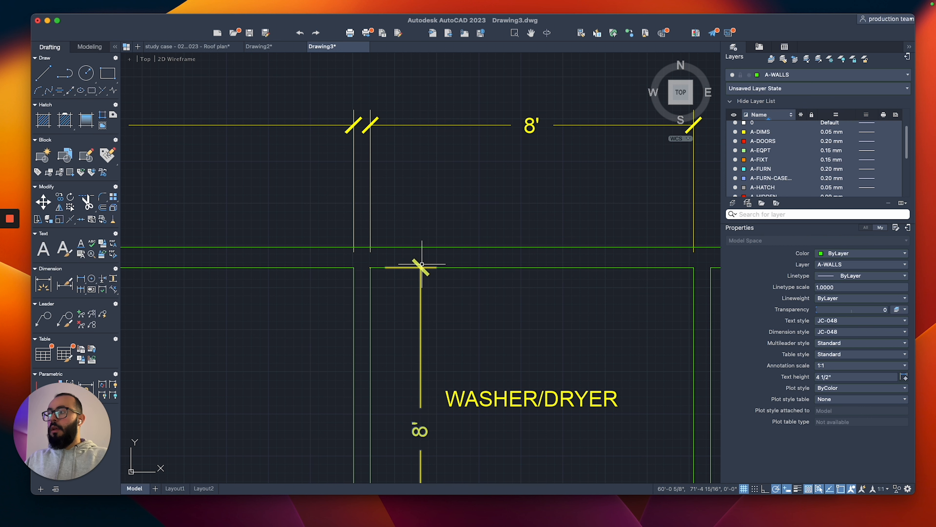
click(421, 264)
key(Escape)
click(424, 259)
click(336, 282)
middle_drag(420, 288, 379, 288)
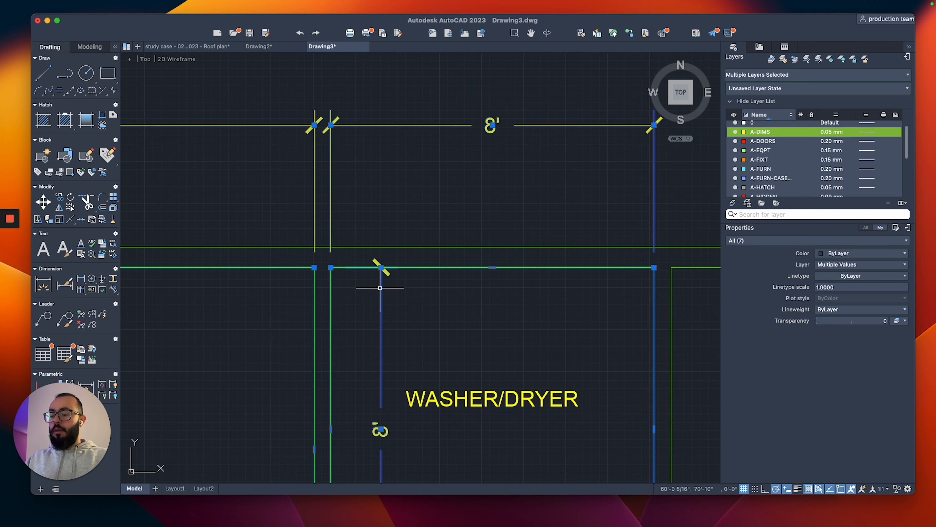
key(Escape)
click(407, 266)
key(Escape)
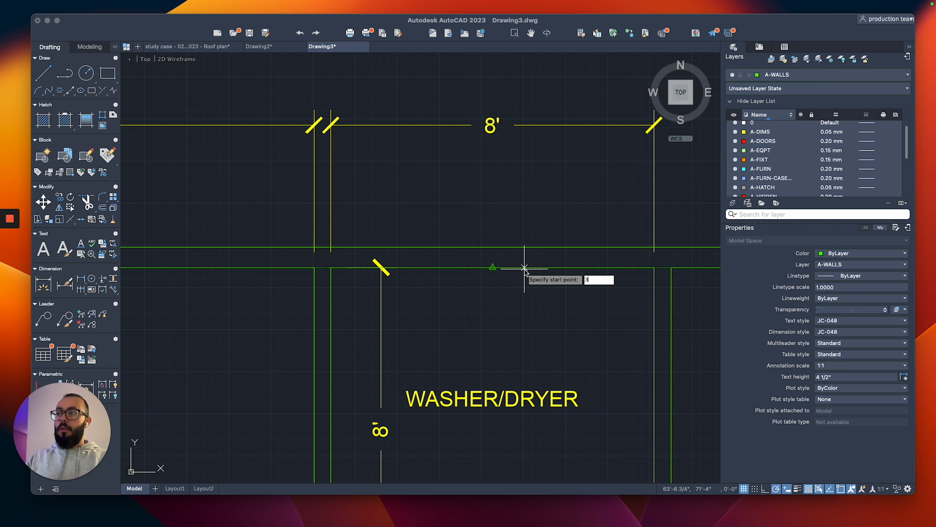
key(Escape)
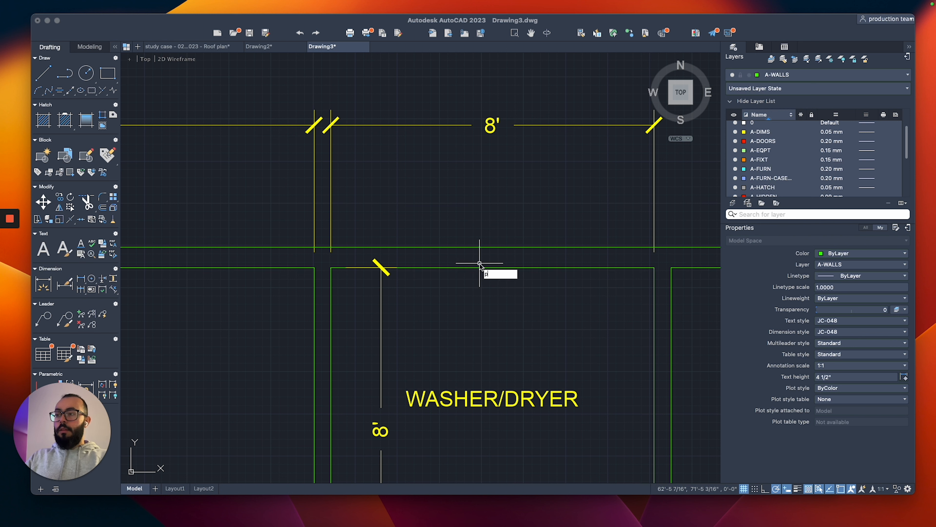
Draw a jamb line across the washer/dryer room's exterior wall, 3' from the inner wall line's midpoint toward Bedroom 2.
text(l)
key(Return)
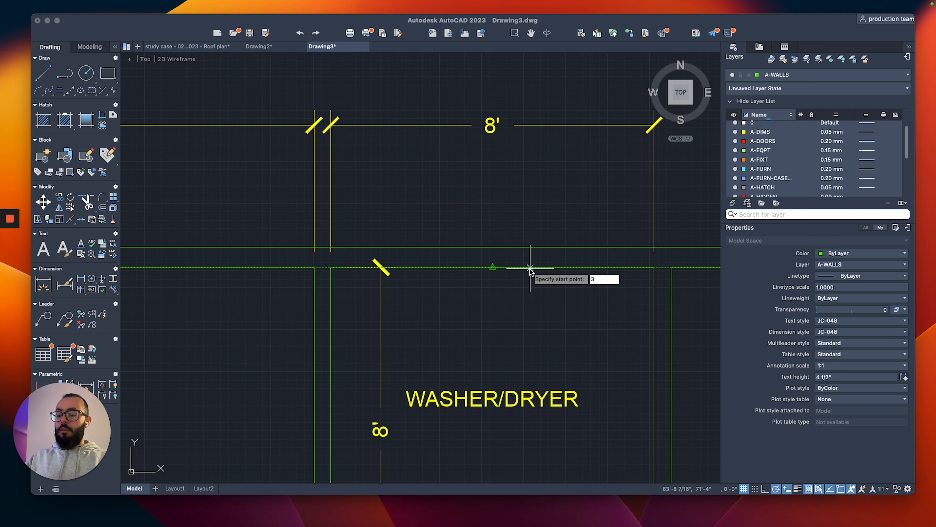
text(3')
key(Return)
click(611, 249)
key(Return)
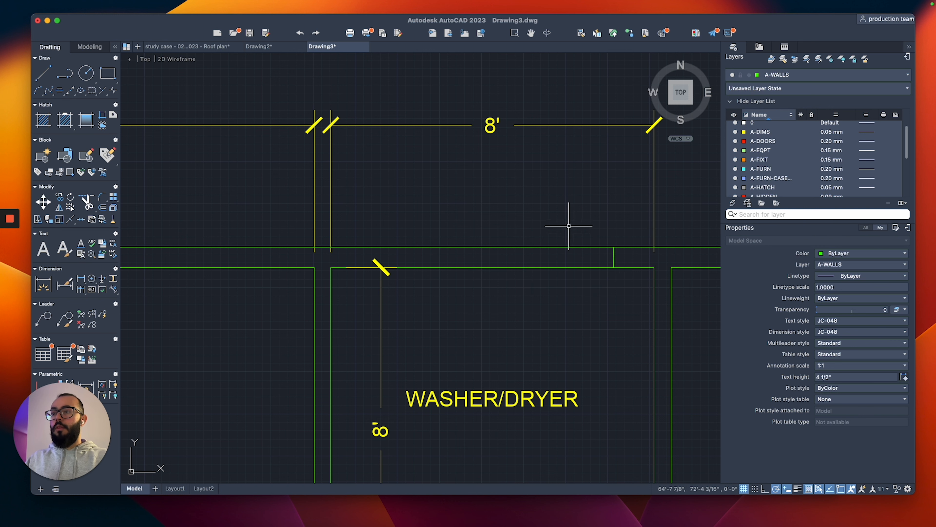
Offset the jamb line toward the master bedroom to mark the other side of the washer/dryer room's window opening.
text(o)
key(Return)
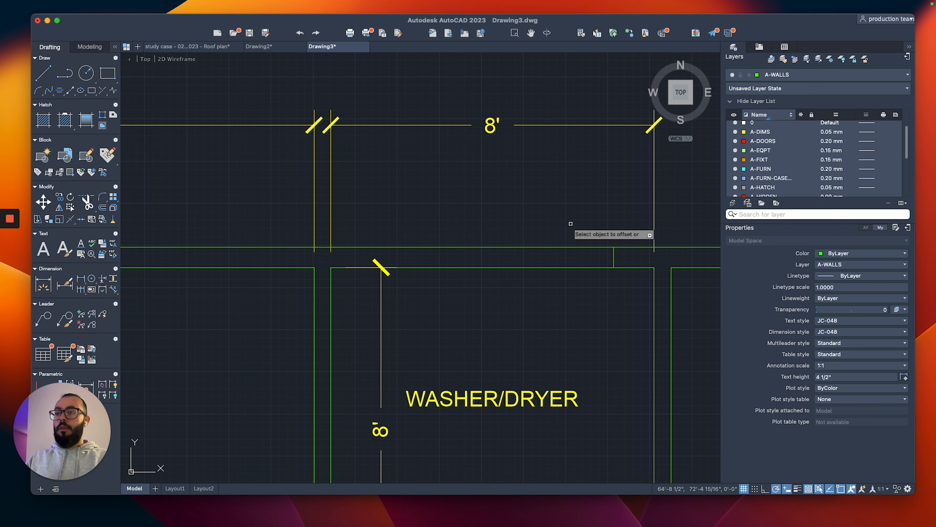
click(613, 254)
click(570, 261)
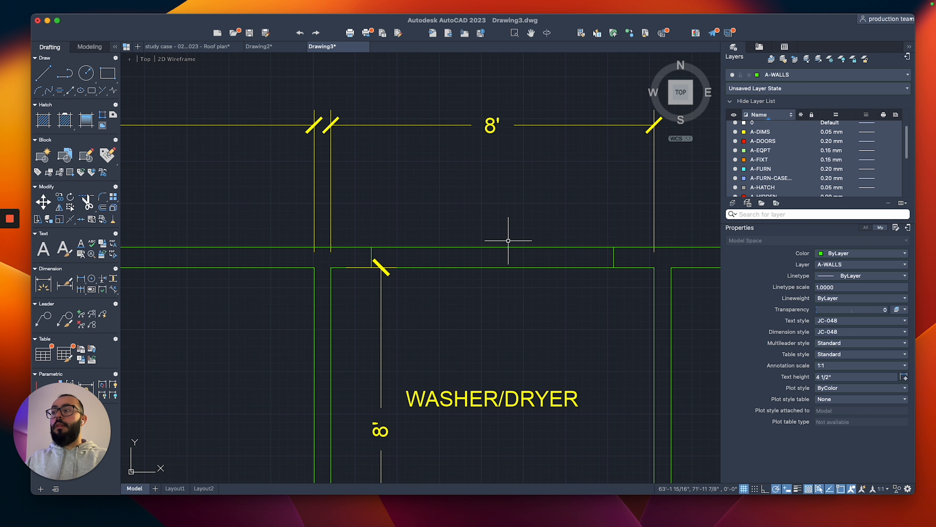
scroll(509, 240, down, 3)
key(Escape)
Trim the exterior wall lines between the two jamb lines to open the washer/dryer room's window.
click(585, 231)
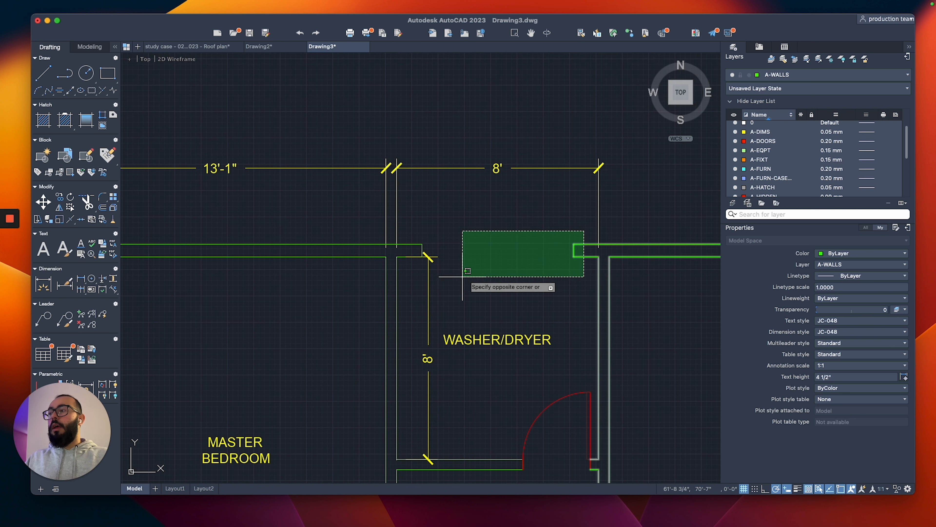
click(410, 272)
key(Escape)
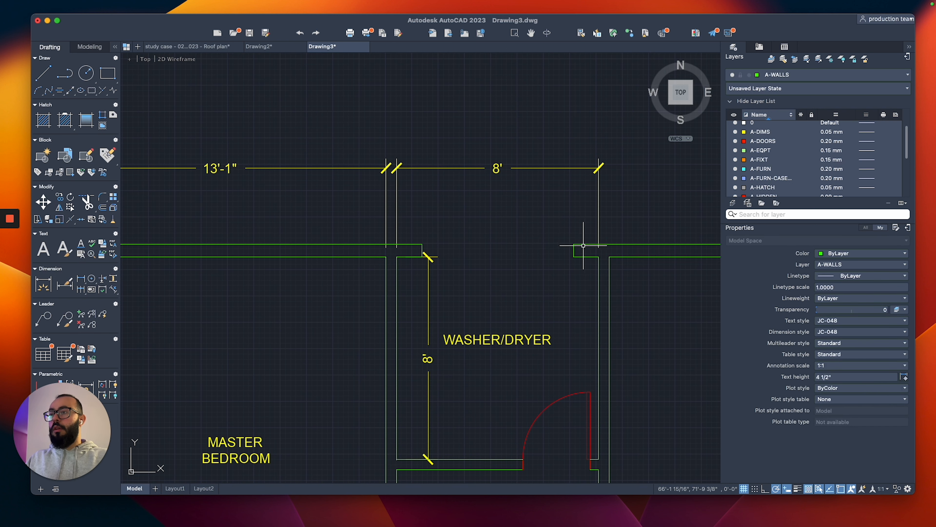
Draw a line across the master bedroom's outer side wall at the midpoint of its 14'-6" inner face.
scroll(584, 245, down, 5)
scroll(422, 225, up, 3)
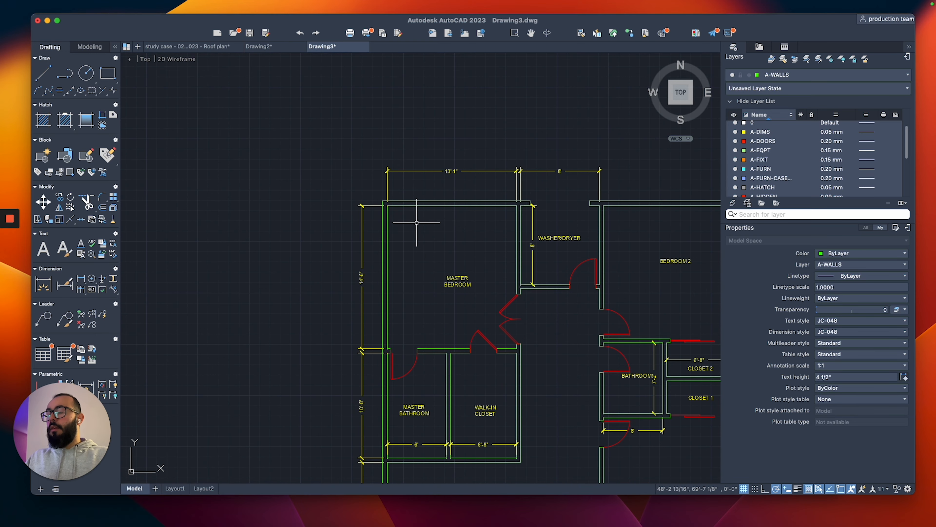
middle_drag(412, 239, 332, 206)
scroll(314, 207, up, 3)
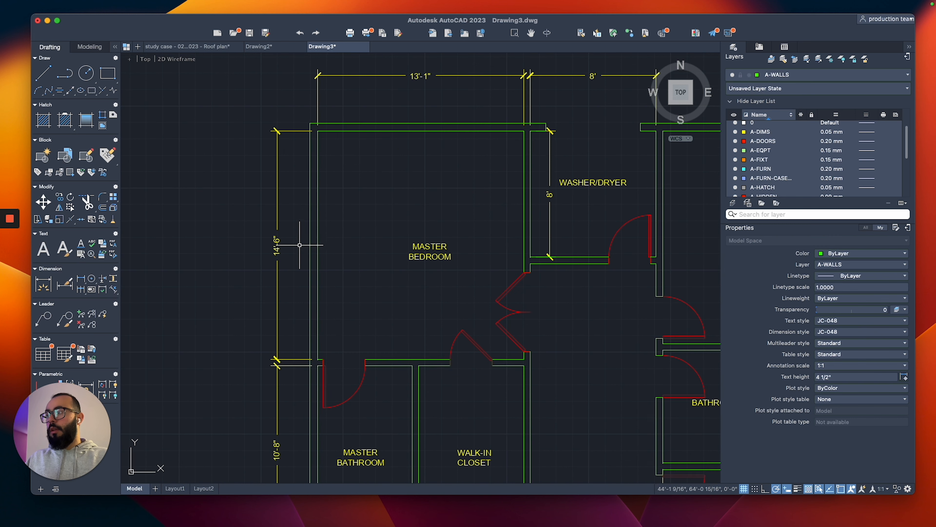
middle_drag(331, 260, 384, 260)
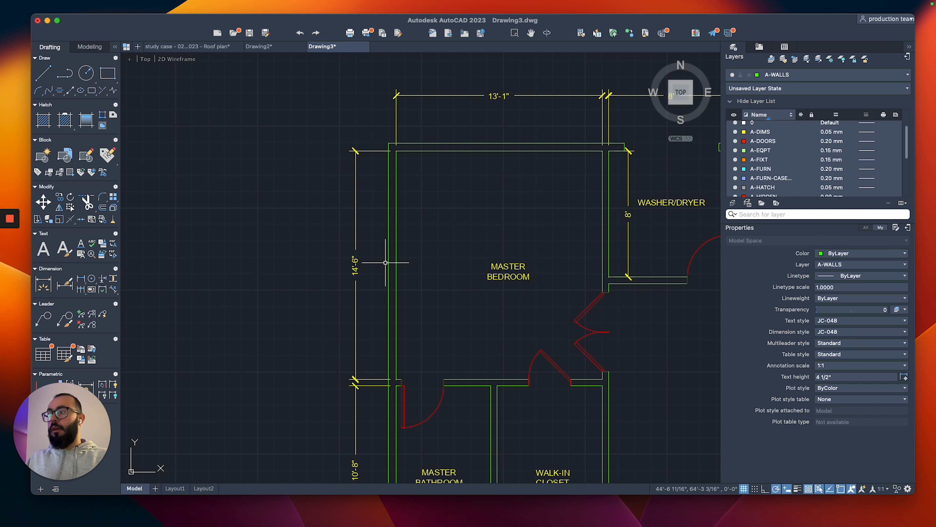
scroll(385, 261, up, 3)
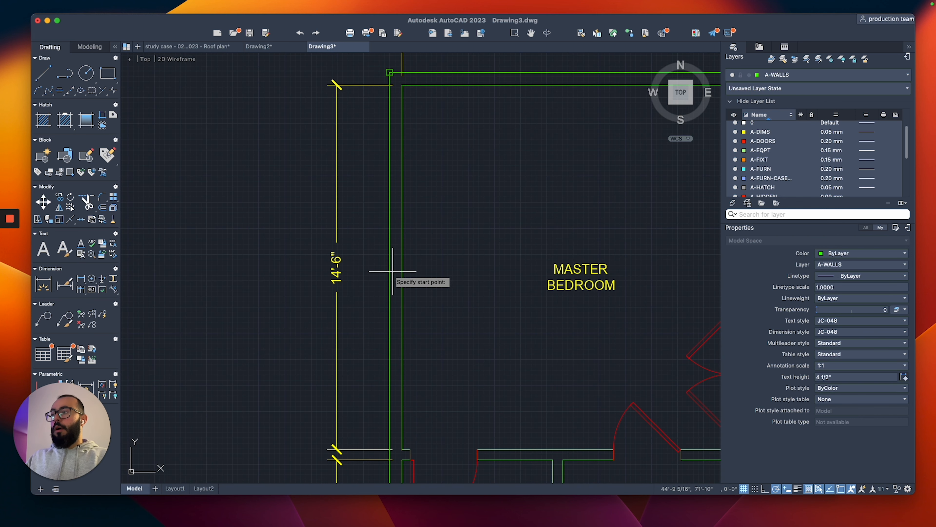
click(402, 271)
click(390, 267)
key(Escape)
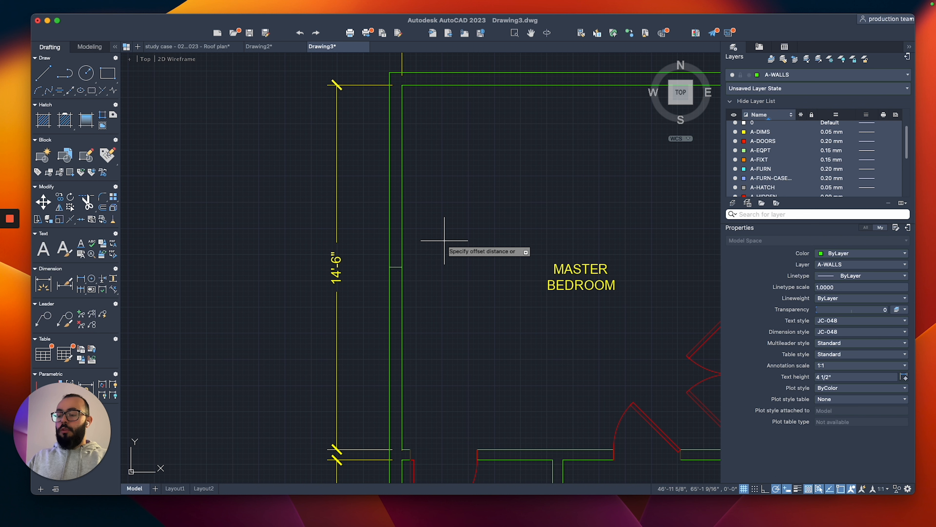
Offset the line across the master bedroom wall by the same distance upward and downward as window jambs.
key(Return)
click(395, 266)
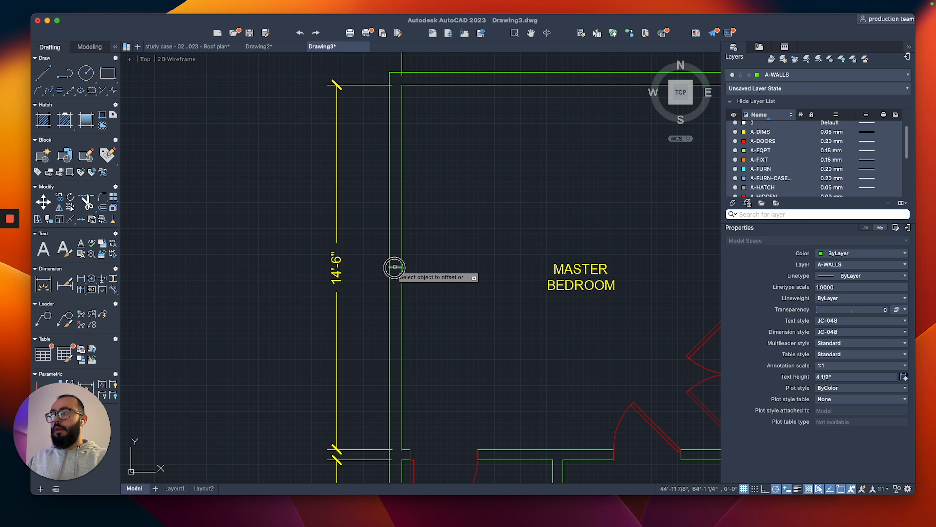
click(396, 261)
click(396, 267)
click(396, 280)
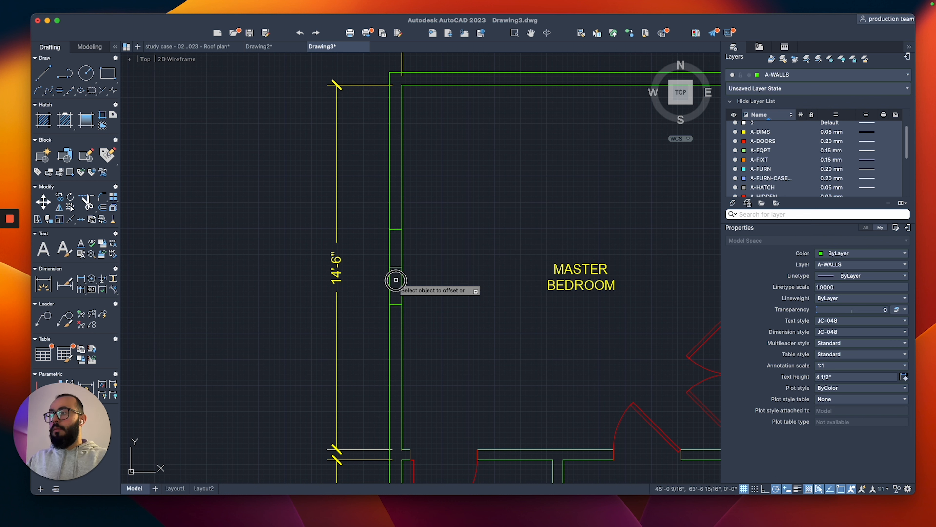
key(Escape)
Delete the middle line and trim the wall lines between the jambs to open the master bedroom's central window.
click(403, 266)
key(Escape)
click(394, 275)
click(393, 263)
key(Delete)
text(tr)
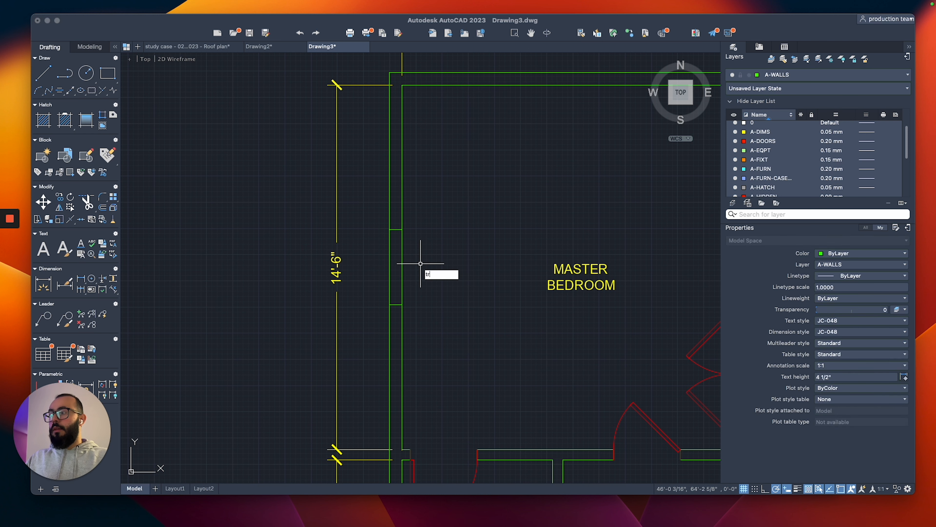
key(Return)
Copy both jamb lines straight up the master bedroom's outer wall to just below the upper corner.
click(371, 215)
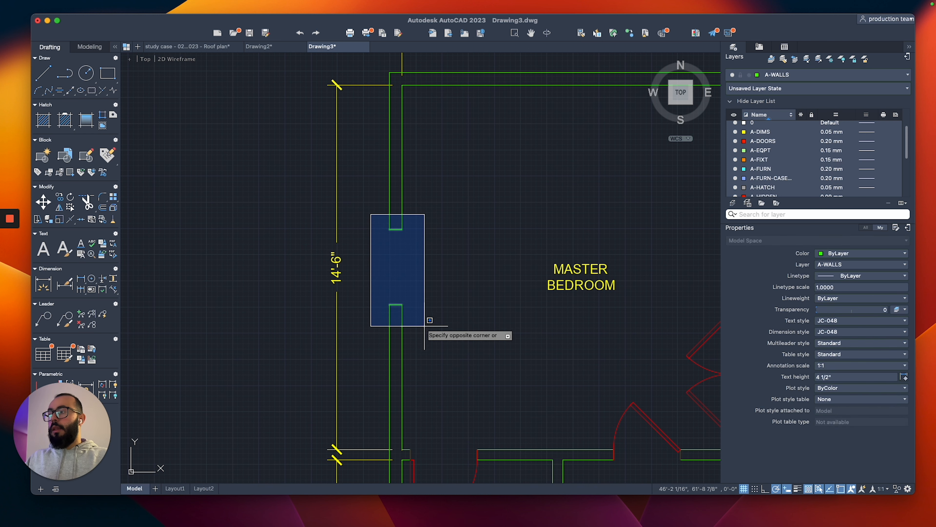
click(424, 326)
middle_drag(433, 232, 435, 261)
text(co)
key(Return)
scroll(411, 255, up, 4)
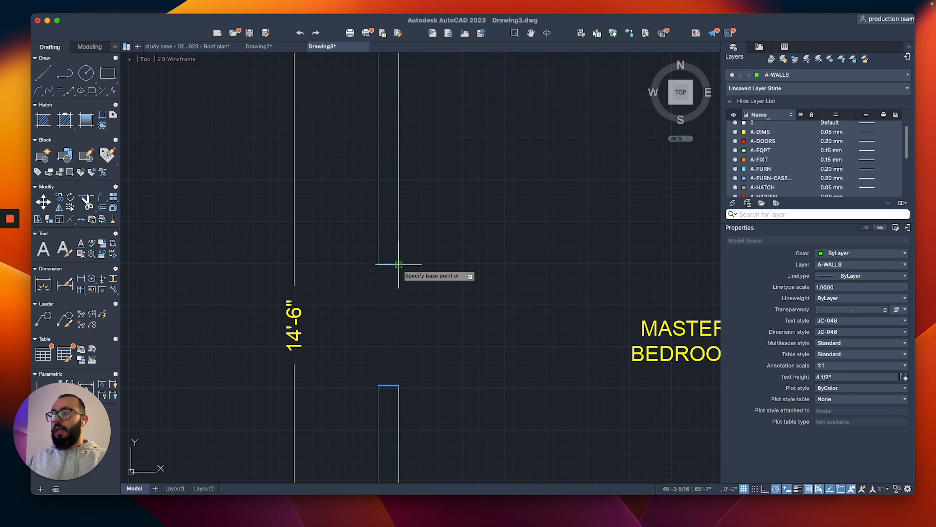
click(399, 250)
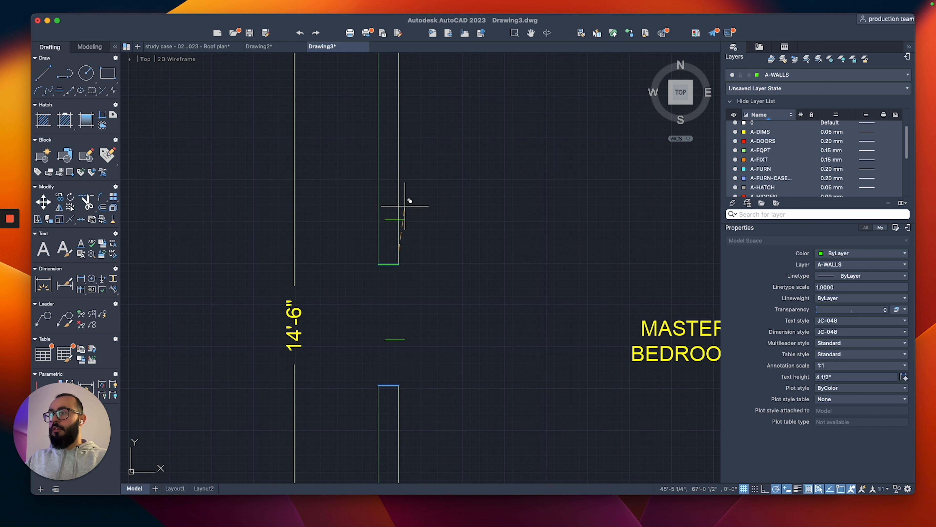
middle_drag(402, 85, 408, 188)
click(404, 137)
scroll(412, 174, down, 3)
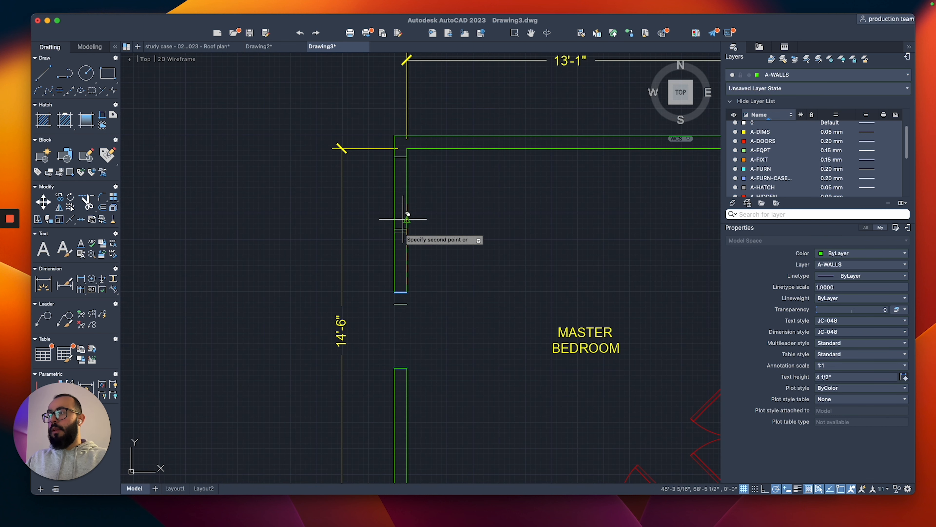
key(Escape)
Copy the central window's two jamb lines straight down the outer wall to just above the master bathroom partition.
middle_drag(404, 266, 402, 184)
click(395, 185)
key(Escape)
click(376, 190)
click(405, 236)
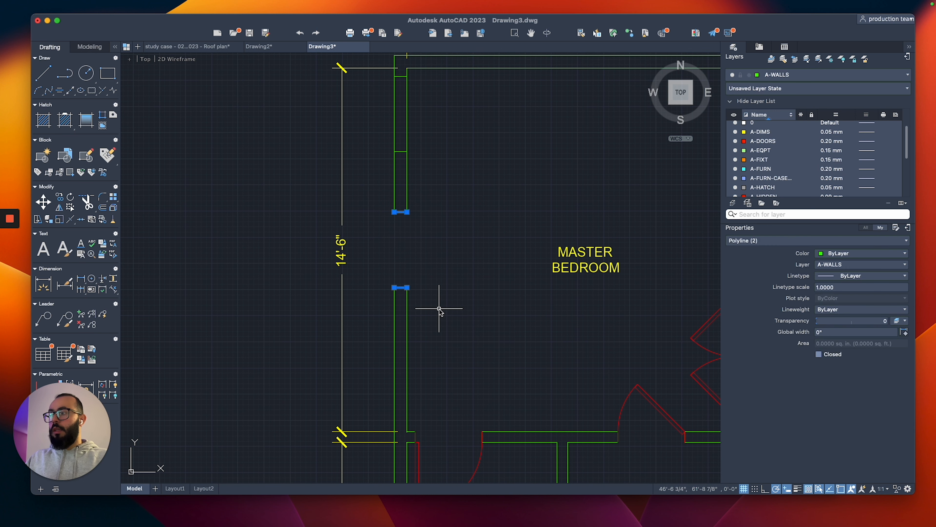
text(co)
key(Return)
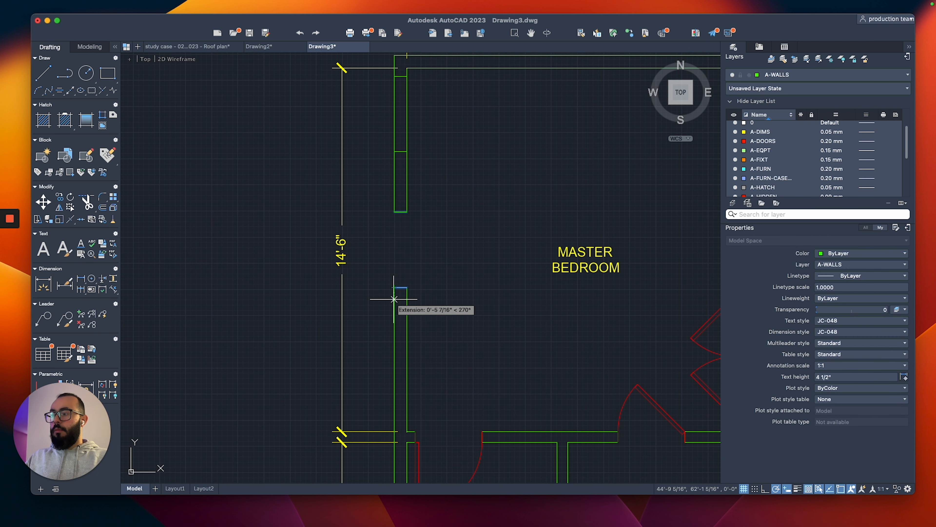
click(394, 288)
scroll(394, 423, up, 4)
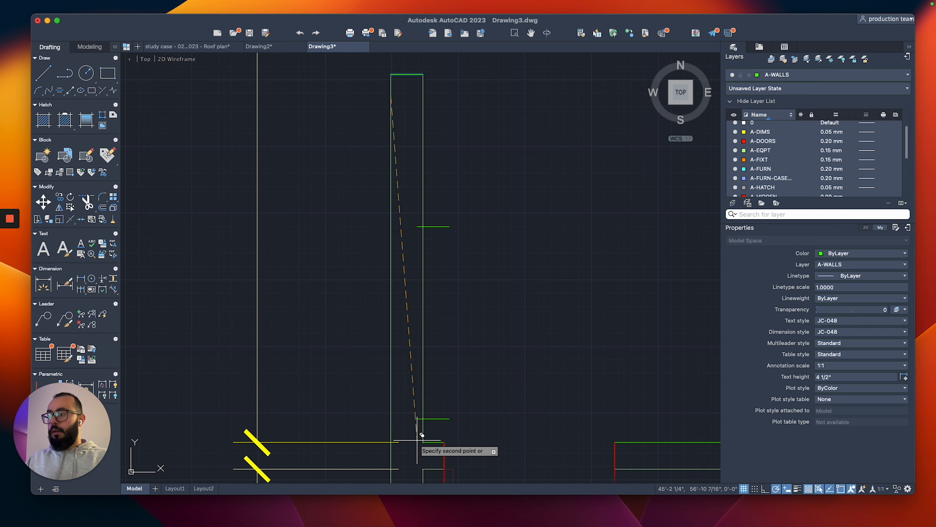
click(391, 442)
scroll(362, 399, down, 4)
key(Escape)
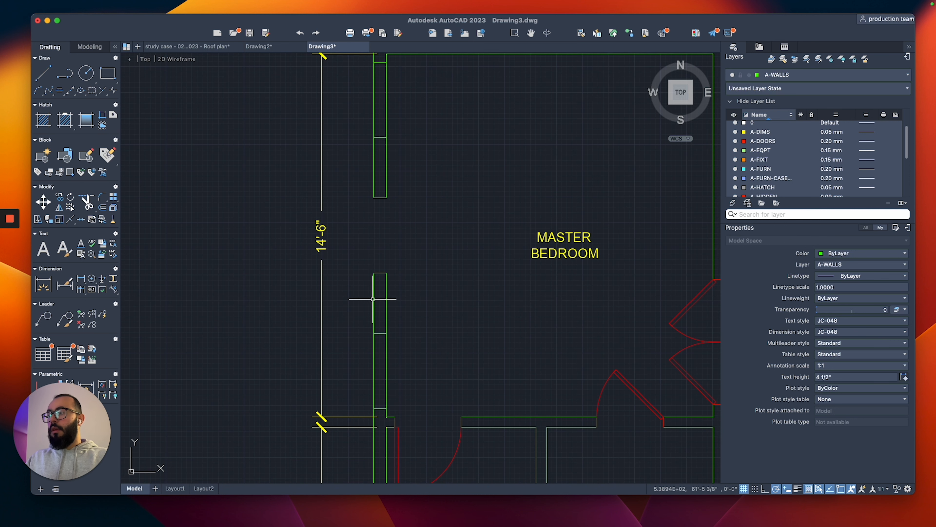
Trim the wall lines between the copied jamb lines to open the master bedroom's lower and upper windows.
text(tr)
key(Return)
click(410, 363)
click(362, 363)
scroll(362, 326, down, 2)
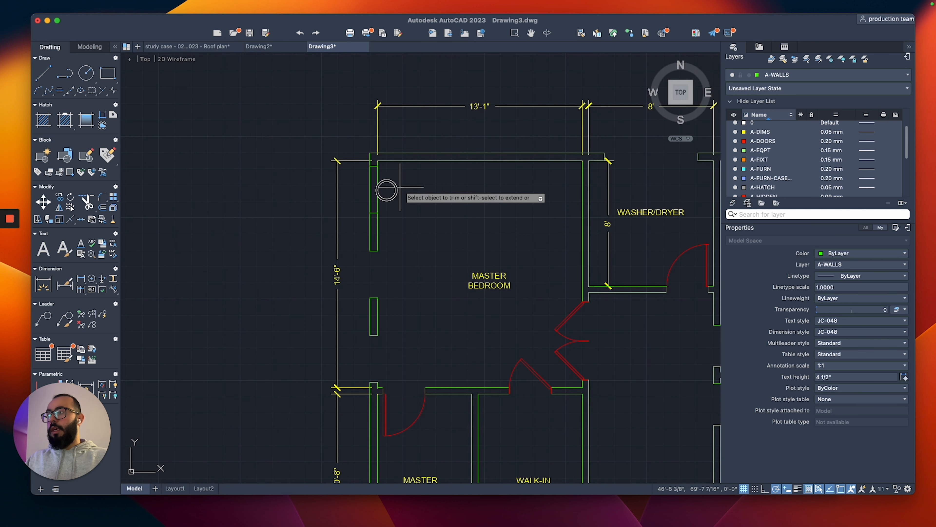
click(364, 129)
click(414, 338)
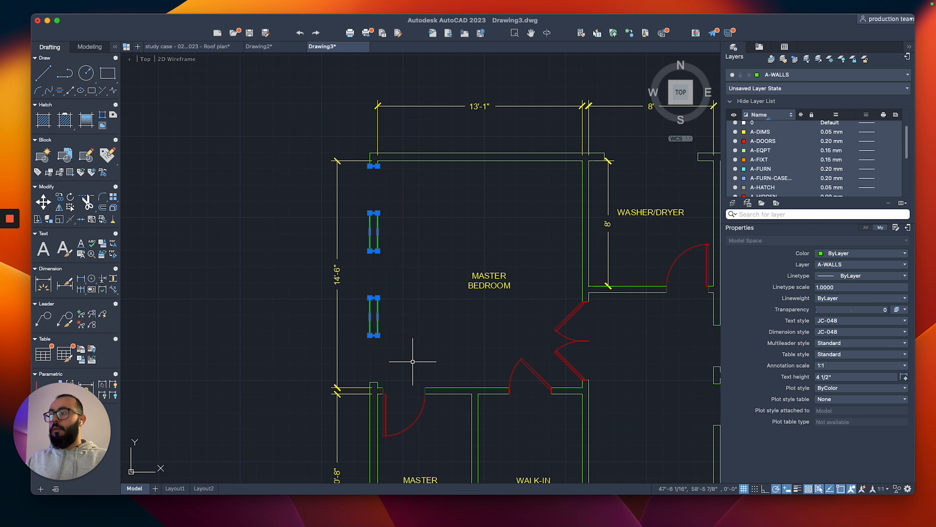
key(Escape)
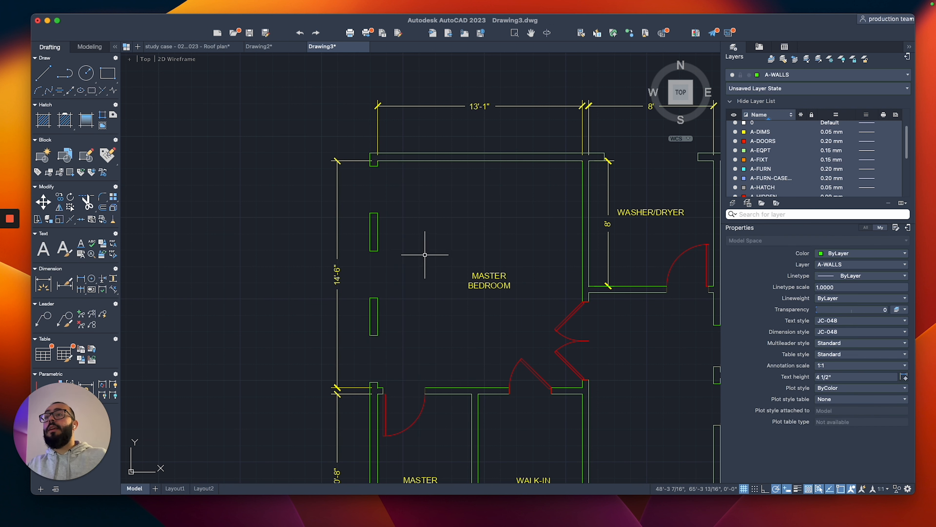
Examine the plan's wall openings and the wall lines around the washer/dryer room's door by selecting them.
scroll(425, 255, down, 3)
middle_drag(449, 270, 439, 230)
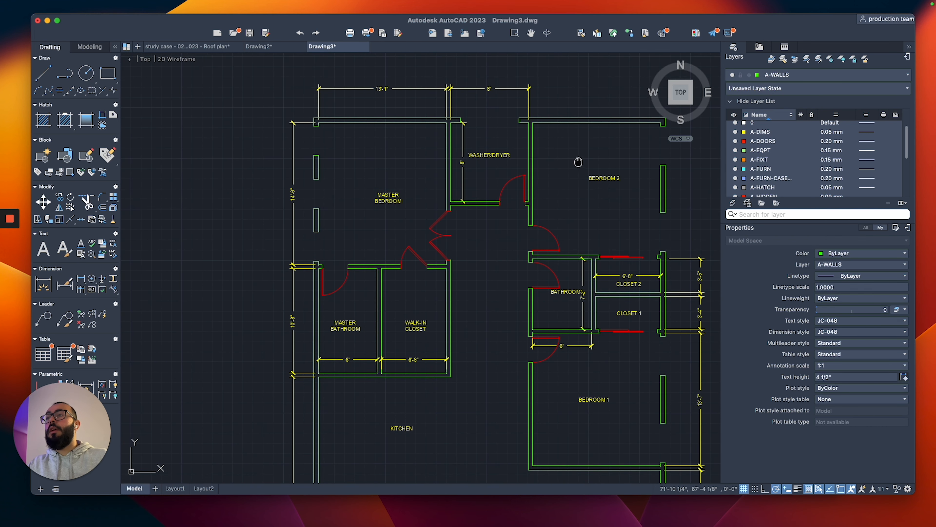
middle_drag(578, 163, 537, 167)
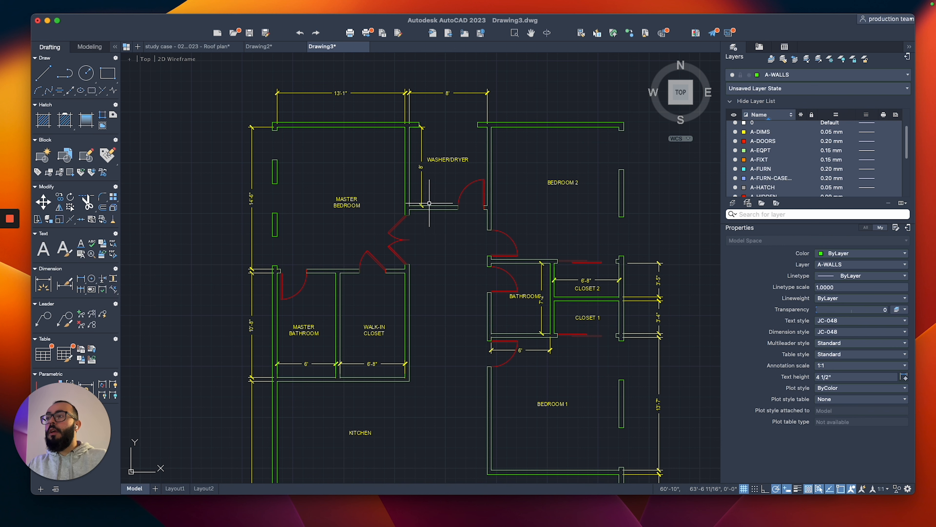
scroll(445, 201, up, 5)
drag(447, 200, 422, 263)
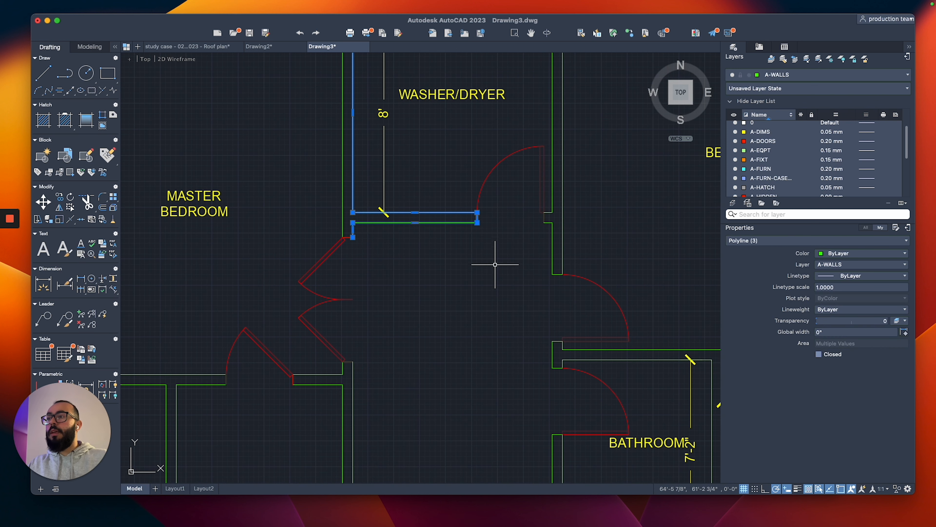
middle_drag(495, 265, 472, 288)
key(Escape)
drag(499, 156, 583, 319)
drag(566, 275, 503, 277)
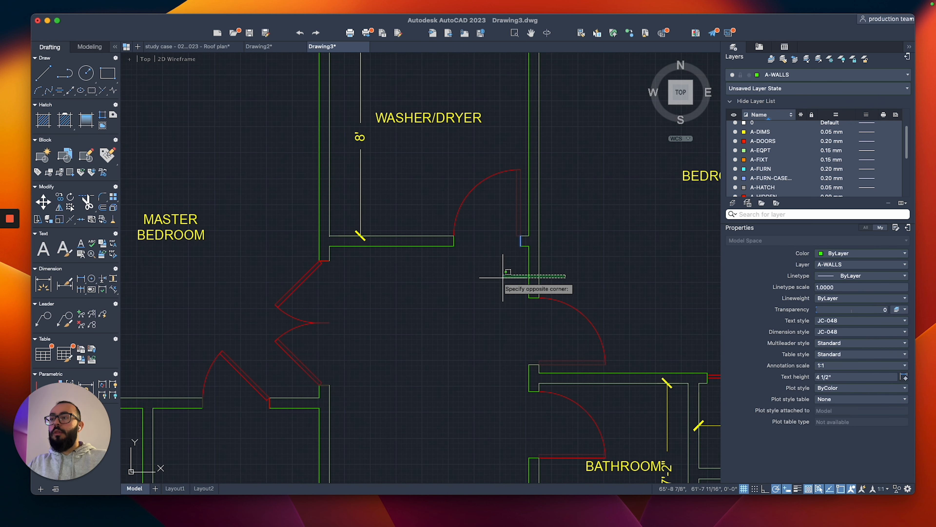
click(504, 277)
key(Return)
click(525, 263)
click(544, 265)
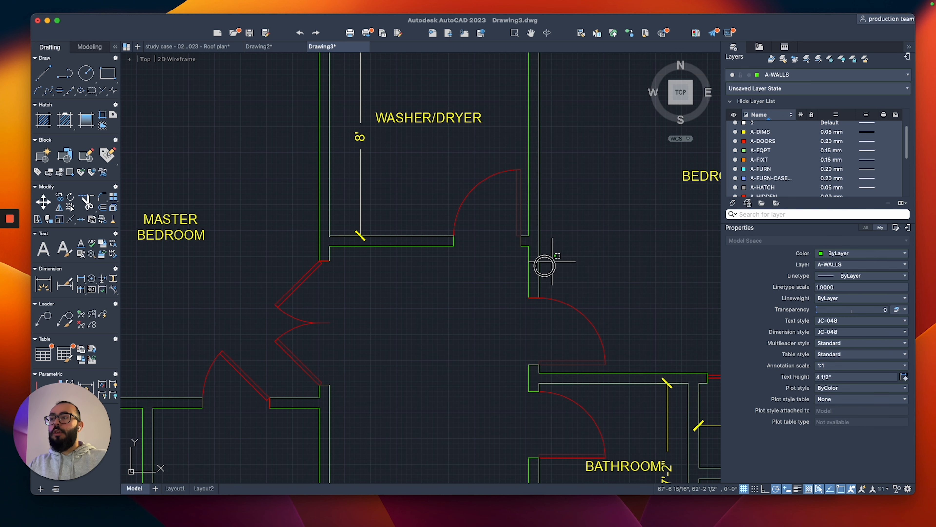
scroll(545, 266, down, 5)
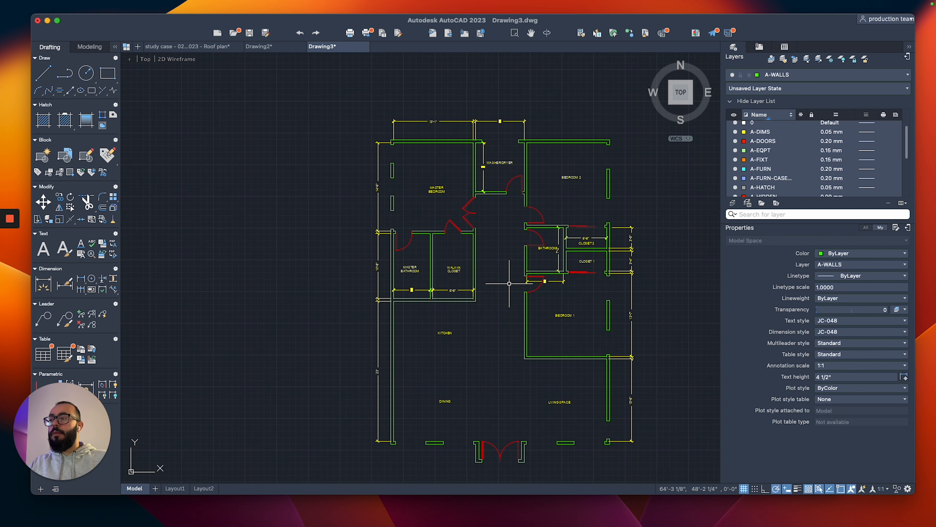
scroll(427, 281, up, 4)
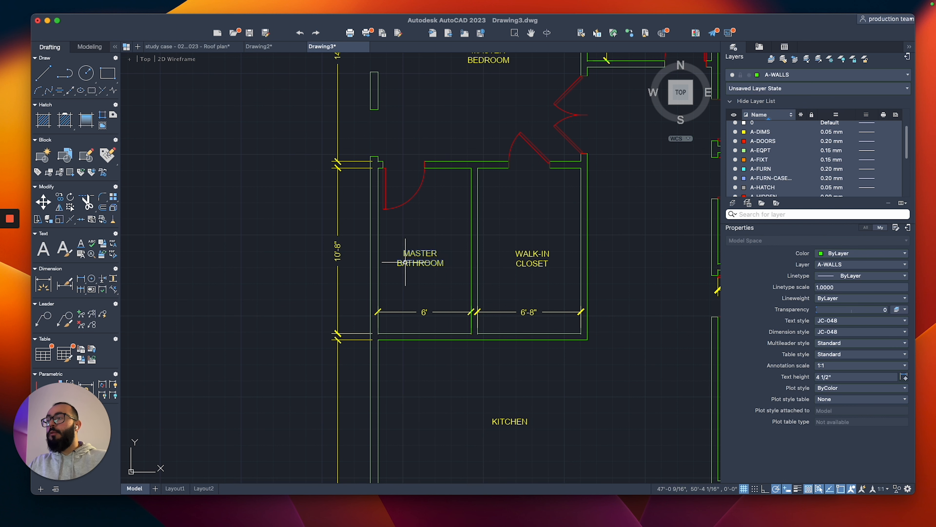
Draw a jamb line across the master bathroom's outer wall just below its upper partition.
scroll(386, 235, up, 2)
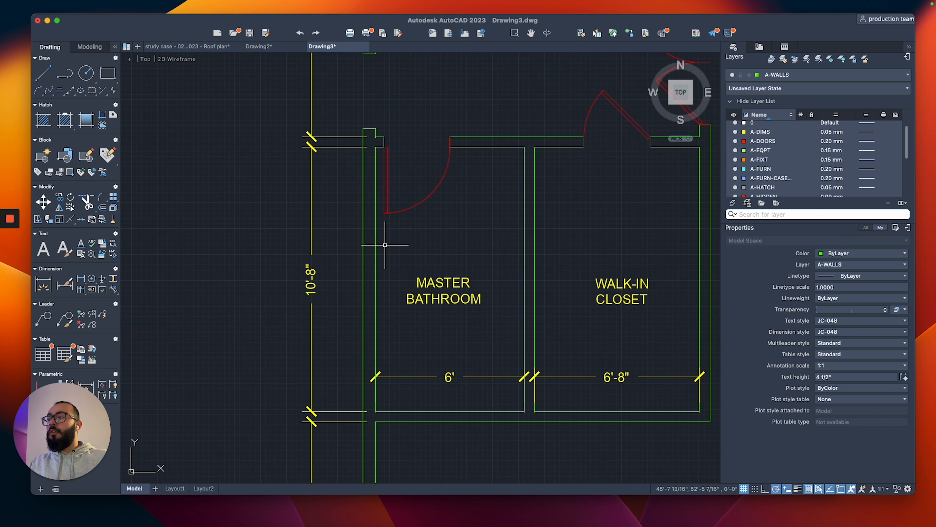
scroll(354, 175, up, 2)
text(l)
key(Return)
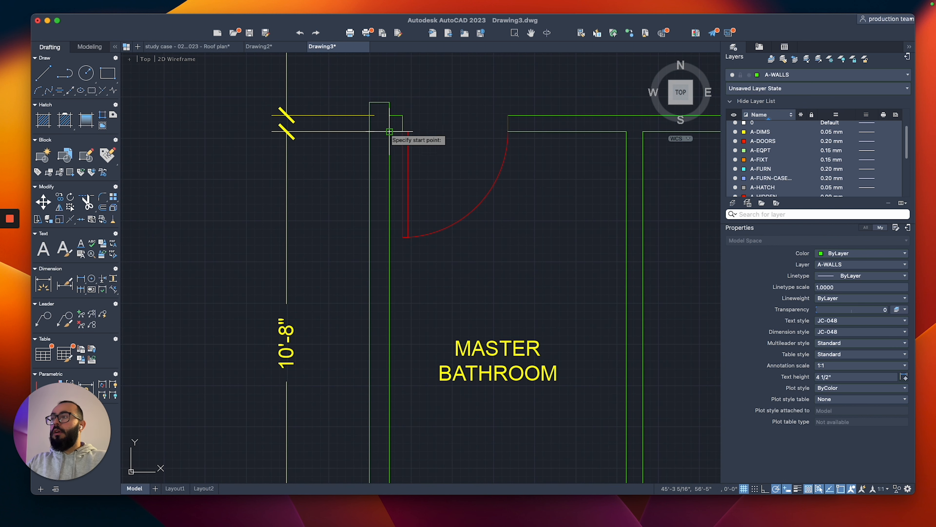
click(390, 145)
click(369, 145)
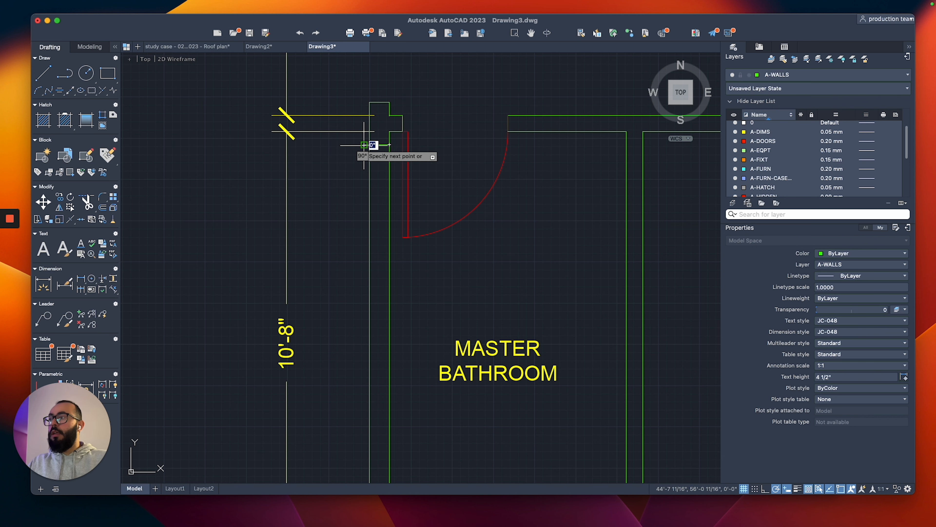
key(Escape)
Offset the new jamb line 5' down the master bathroom's outer wall.
scroll(366, 149, up, 2)
text(tr)
key(Return)
scroll(348, 167, down, 2)
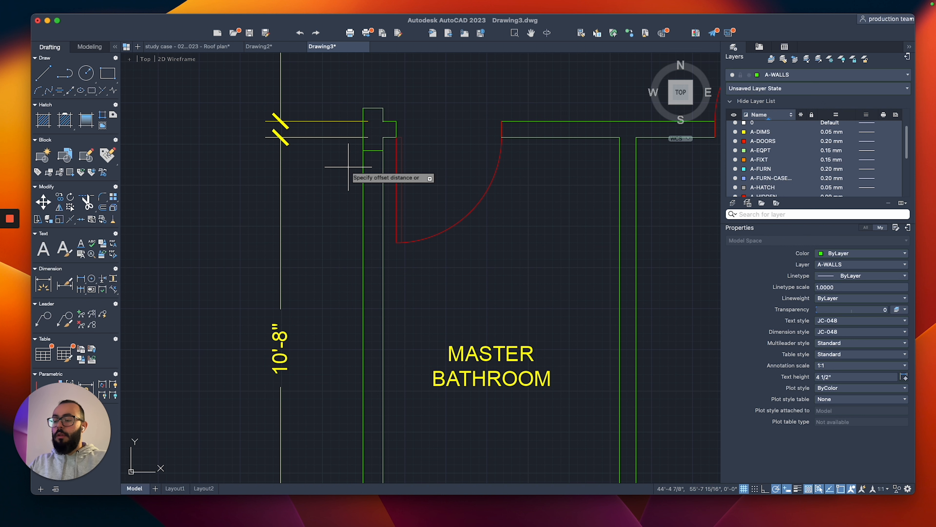
text(5')
key(Return)
click(374, 150)
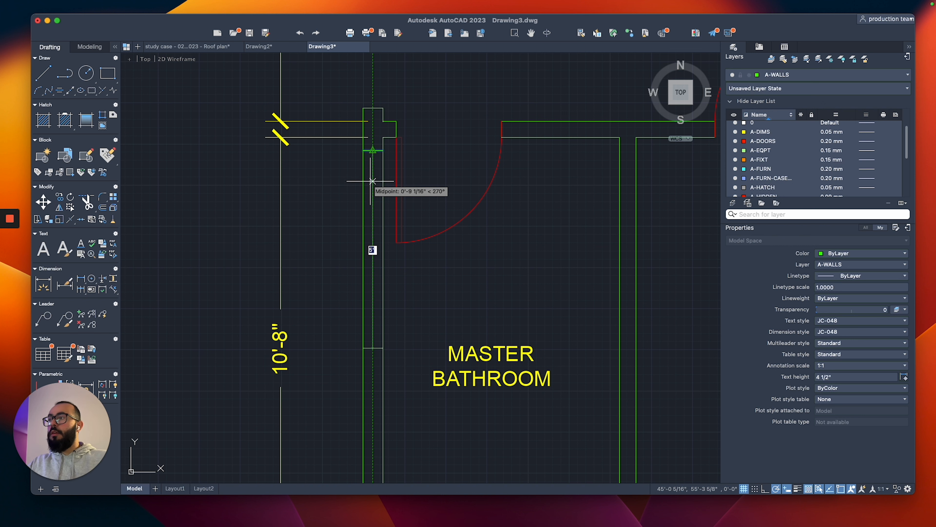
click(372, 180)
key(Escape)
Trim both wall lines between the two jambs to open the master bathroom's window.
scroll(358, 190, down, 4)
scroll(379, 290, up, 2)
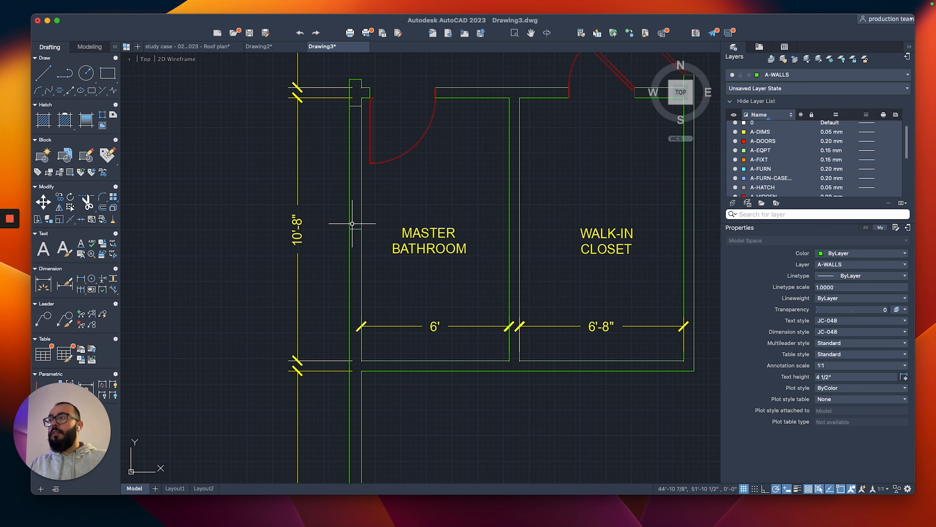
scroll(358, 165, up, 2)
text(tr)
key(Return)
click(372, 192)
click(306, 192)
scroll(306, 192, down, 2)
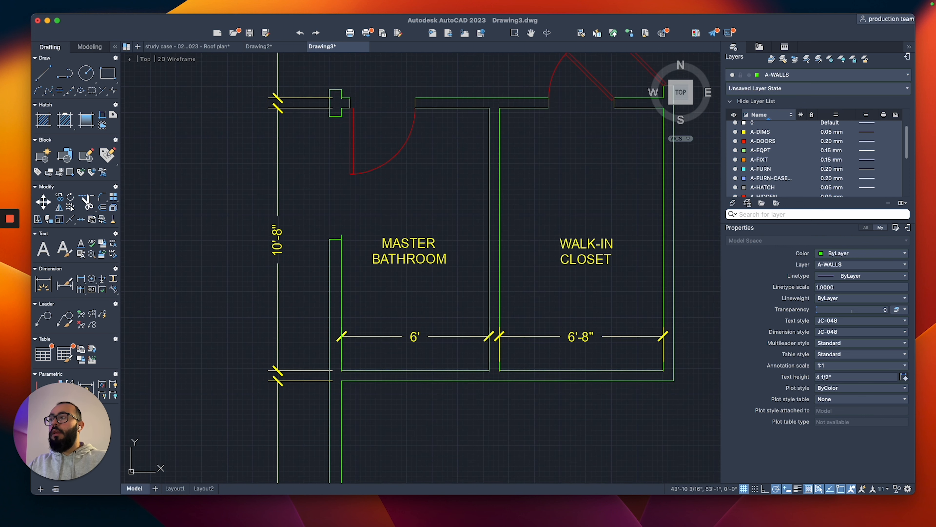
Bring the end of the inner wall polyline flush with the lower jamb of the master bathroom's window opening.
scroll(343, 224, down, 3)
scroll(341, 224, up, 5)
click(345, 224)
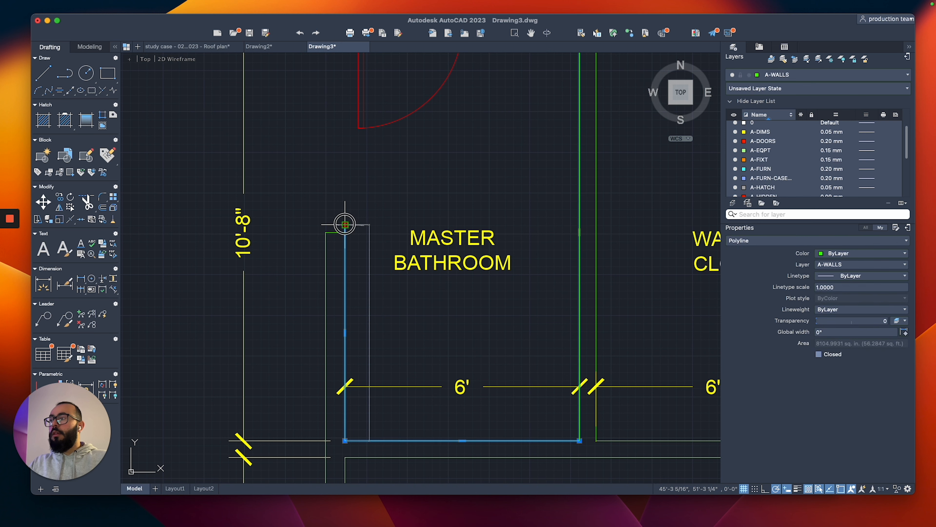
click(345, 224)
scroll(324, 218, down, 4)
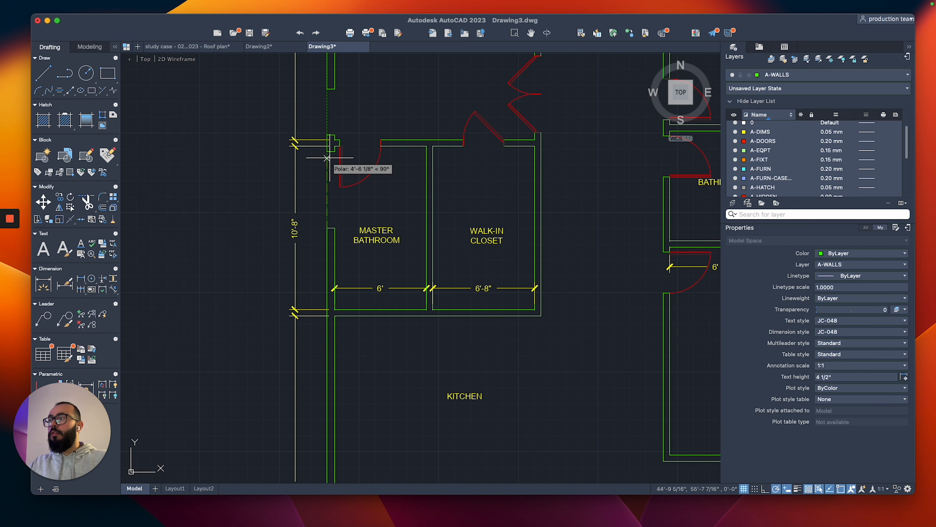
click(327, 149)
scroll(316, 172, up, 5)
key(Escape)
Examine the outer walls around the kitchen, dining and living space, and the plan's overall window openings.
scroll(316, 171, down, 8)
middle_drag(327, 218, 332, 192)
scroll(332, 192, up, 2)
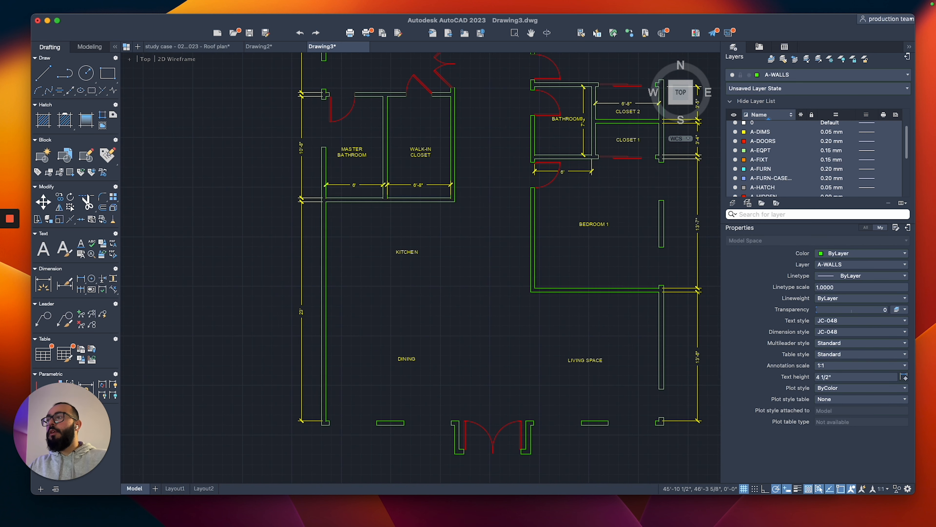
middle_drag(340, 254, 338, 216)
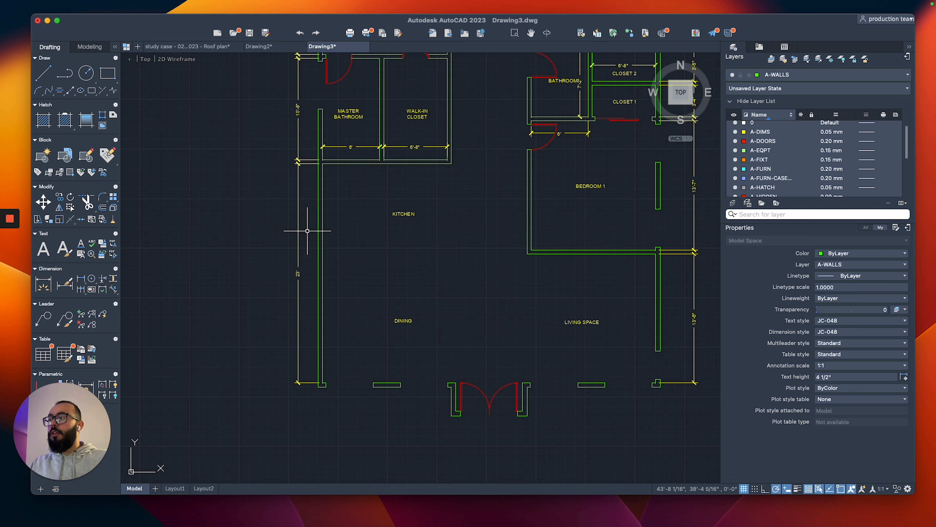
middle_drag(357, 297, 330, 285)
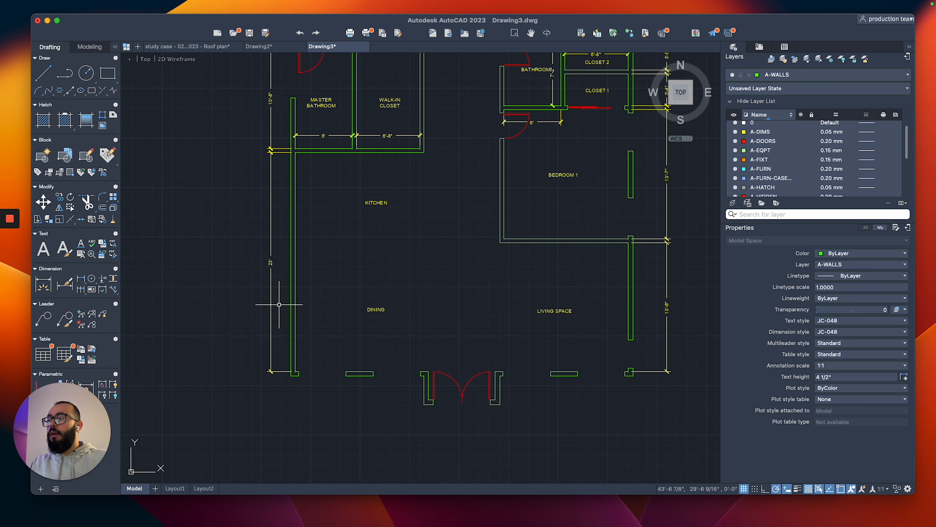
scroll(296, 313, up, 2)
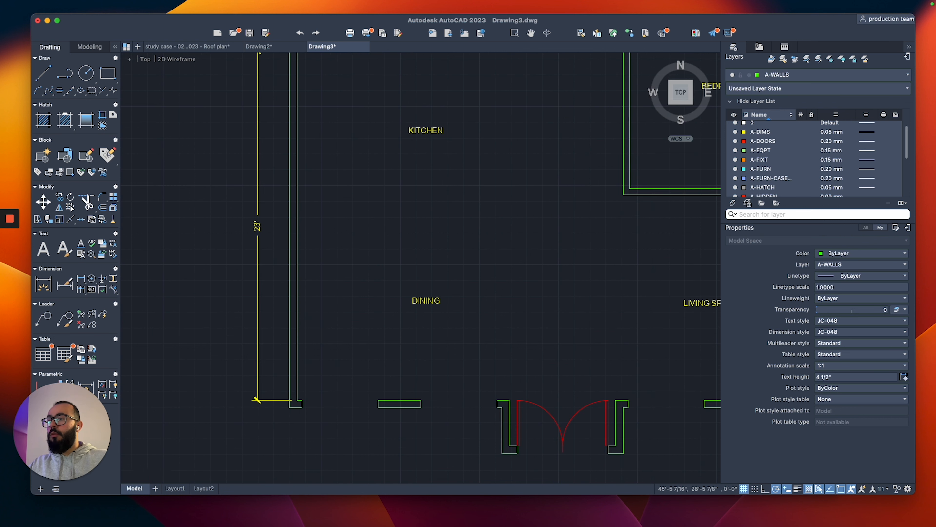
scroll(302, 317, down, 2)
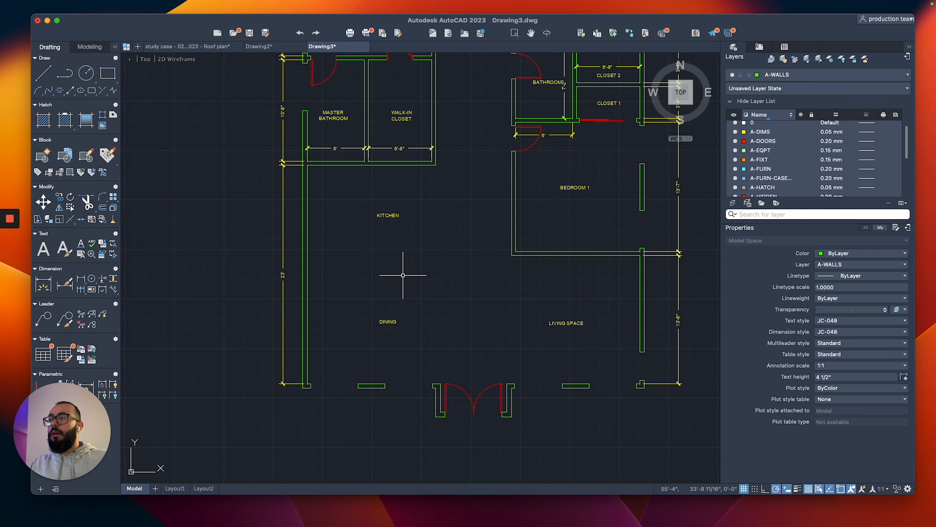
middle_drag(403, 275, 389, 302)
scroll(384, 258, down, 3)
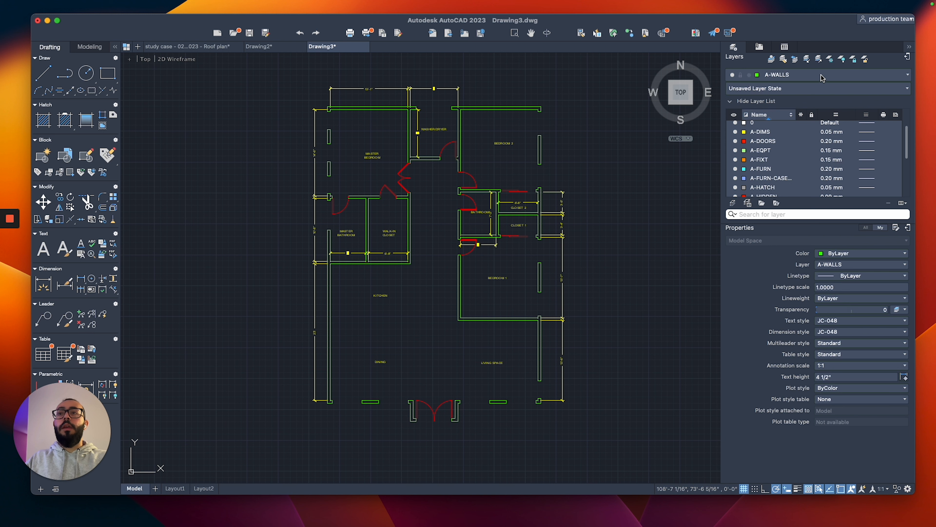
Make A-WINDOWS the current layer.
scroll(516, 108, up, 6)
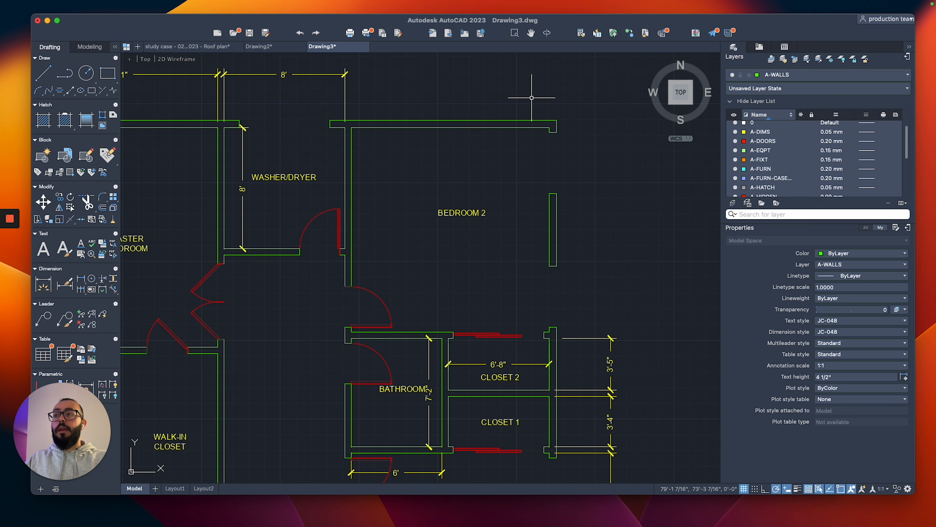
click(817, 75)
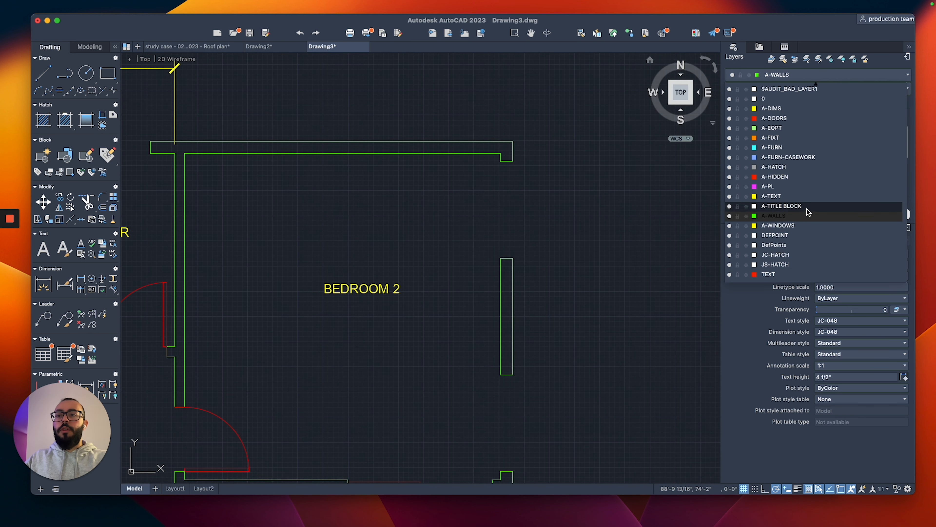
click(804, 226)
text(re)
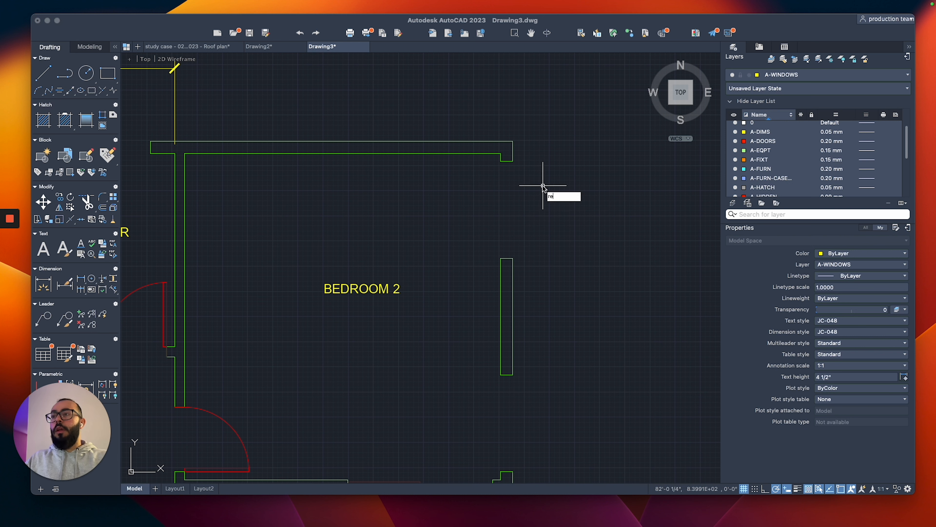
text(c)
key(Return)
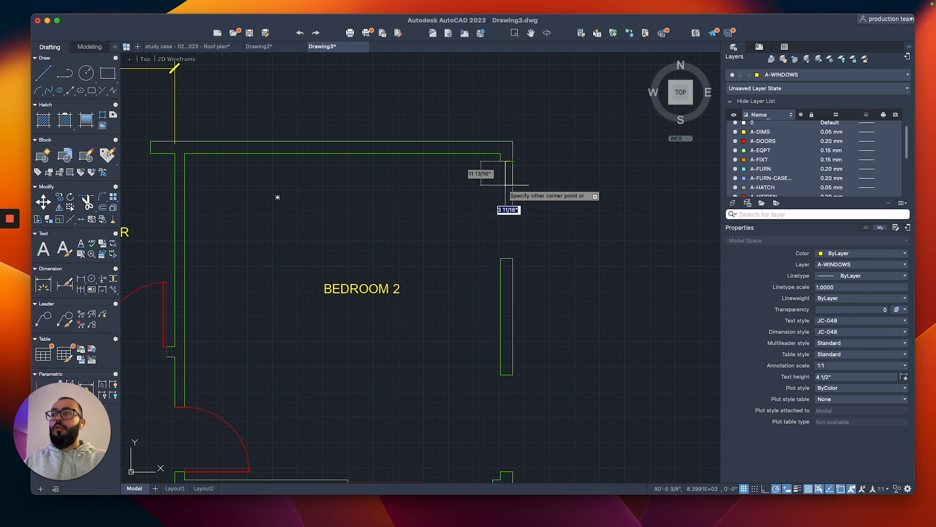
key(Escape)
Draw a rectangle filling Bedroom 2's upper window opening and a centre line between the midpoints of its short sides.
text(rec)
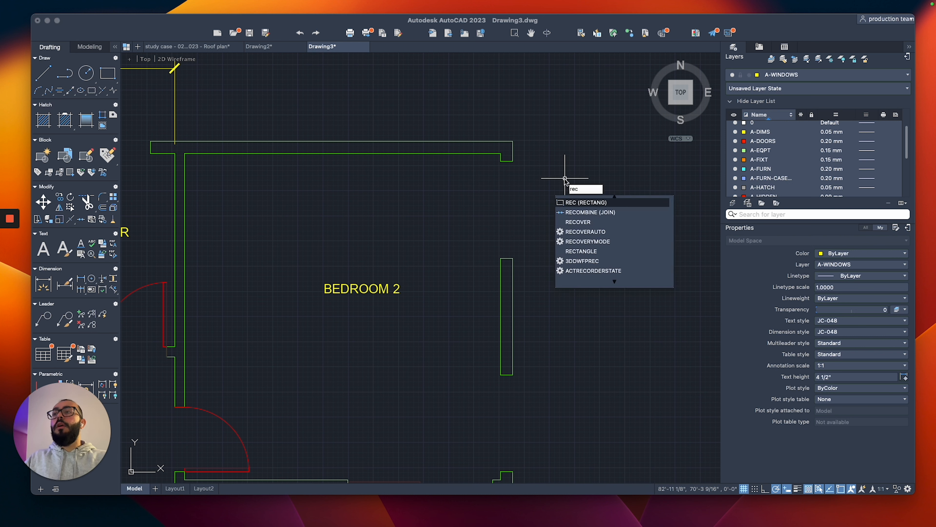
key(Return)
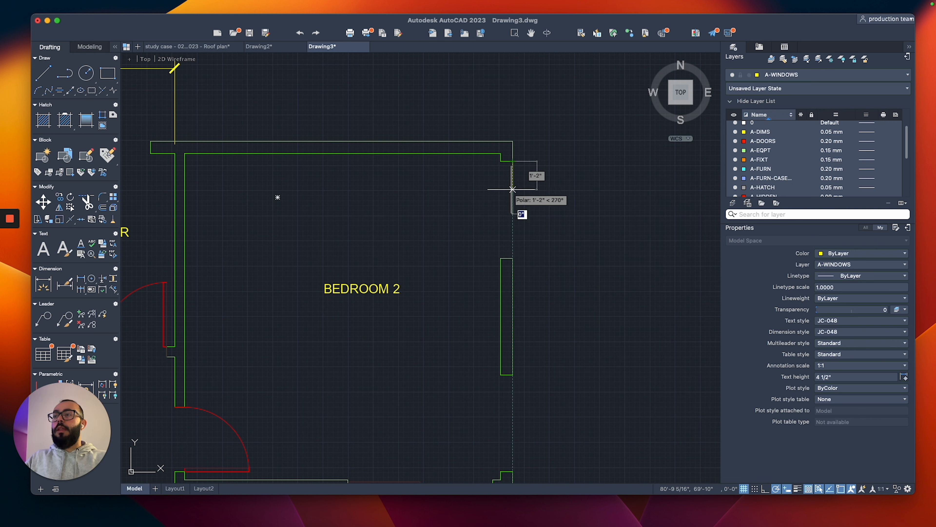
click(513, 161)
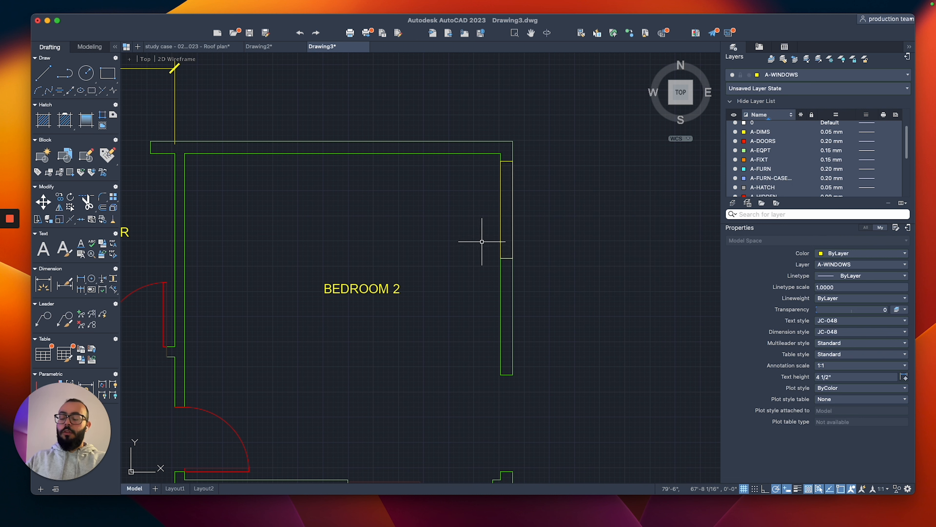
text(l)
key(Return)
click(507, 161)
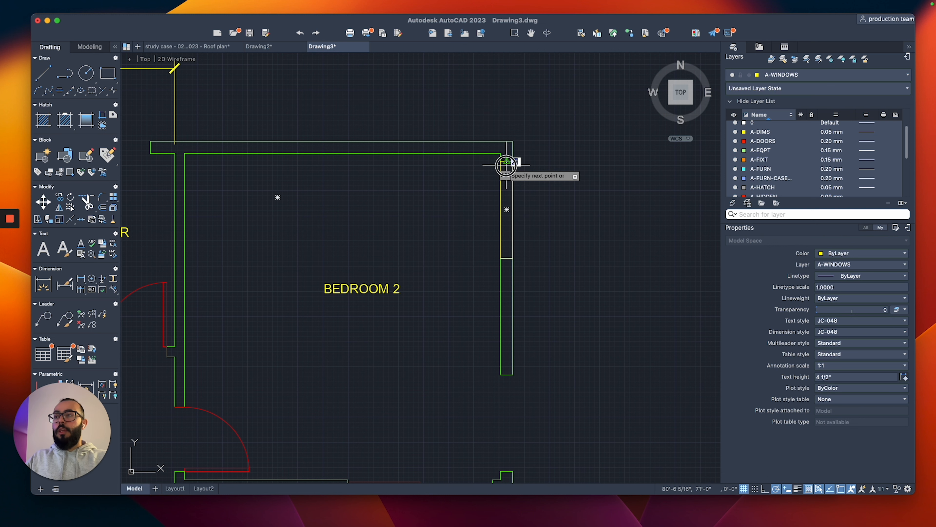
click(507, 258)
key(Escape)
Draw a rectangle with a lengthwise centre line in Bedroom 2's lower window opening, just above Closet 2.
scroll(542, 245, down, 3)
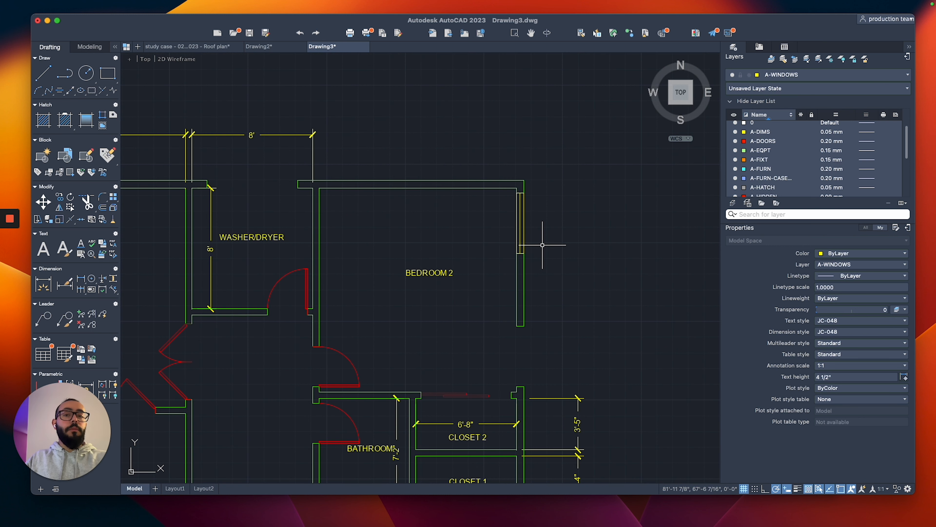
middle_drag(559, 259, 558, 204)
scroll(523, 299, up, 3)
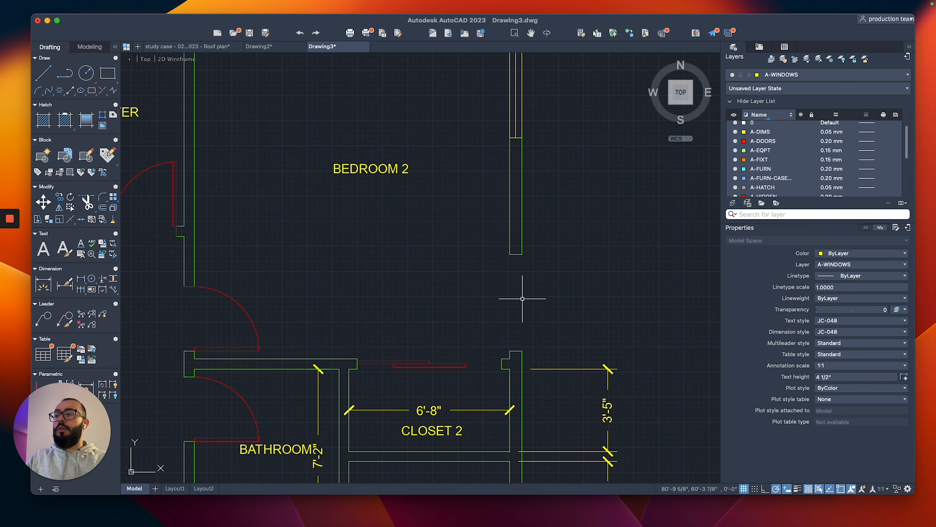
text(rec)
key(Return)
click(522, 255)
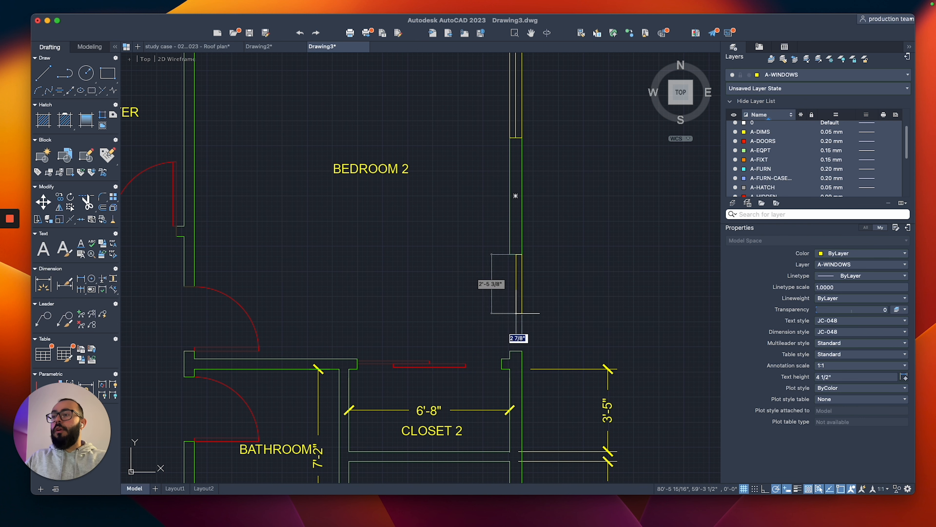
click(510, 350)
text(l)
key(Return)
click(515, 351)
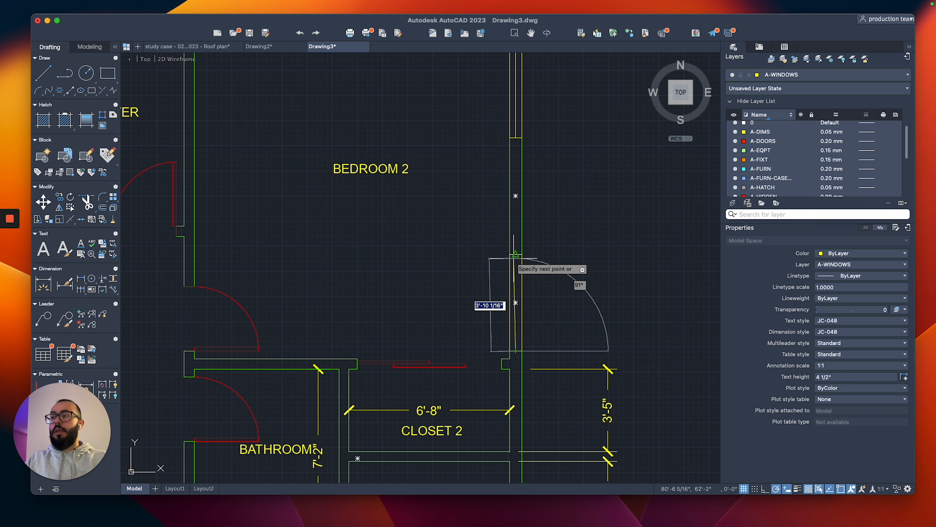
click(516, 254)
key(Escape)
Draw a rectangle with a lengthwise centre line in the washer/dryer room's window opening.
scroll(494, 255, down, 6)
scroll(447, 140, up, 6)
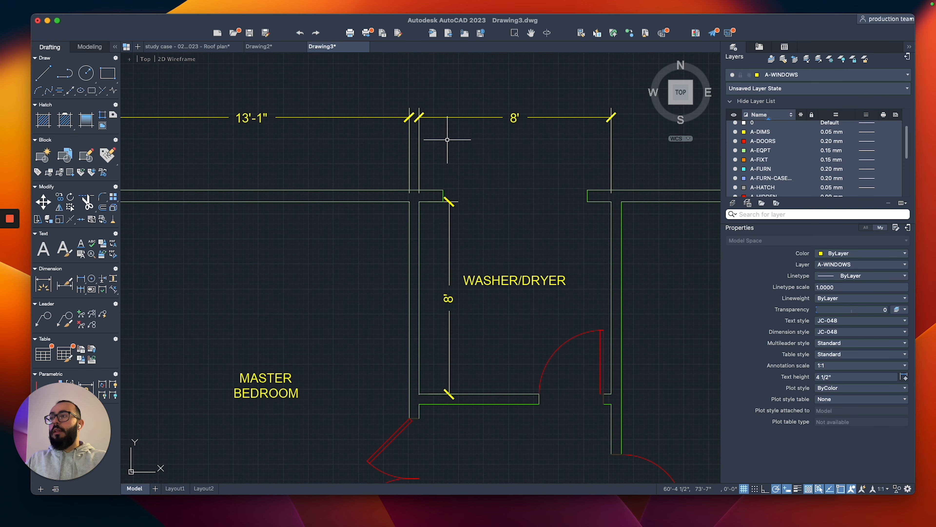
key(Return)
click(588, 189)
click(443, 201)
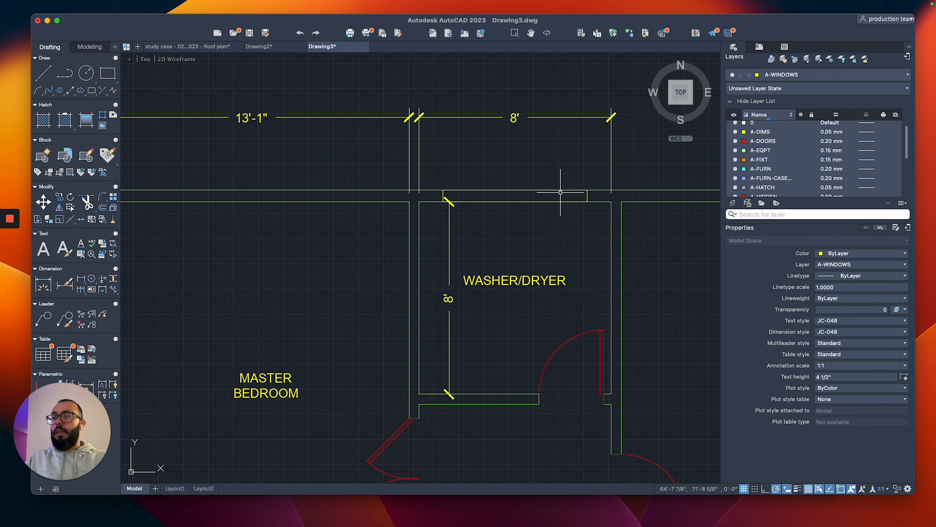
click(587, 196)
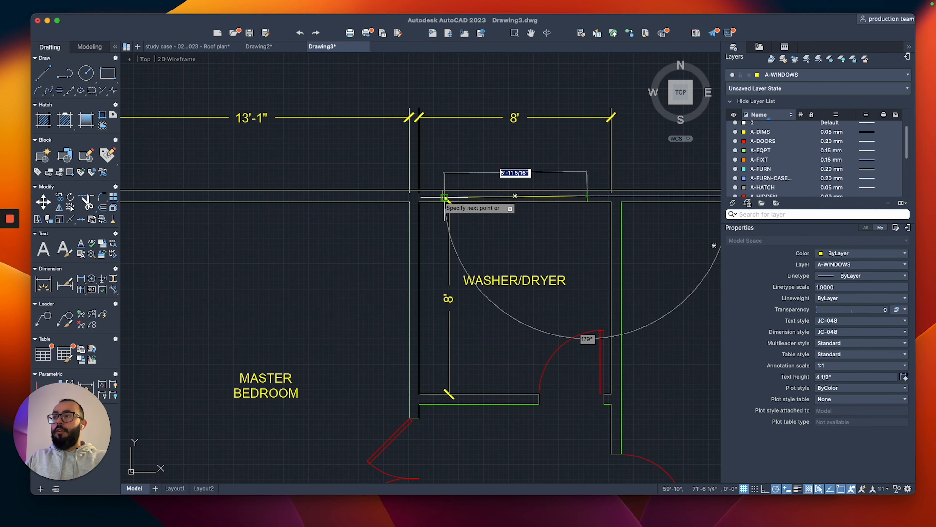
click(443, 196)
key(Escape)
Fill the master bedroom's upper window opening with a rectangle and a centre polyline joining its short sides' midpoints.
scroll(441, 172, down, 5)
scroll(350, 177, up, 5)
scroll(350, 177, up, 3)
text(rec)
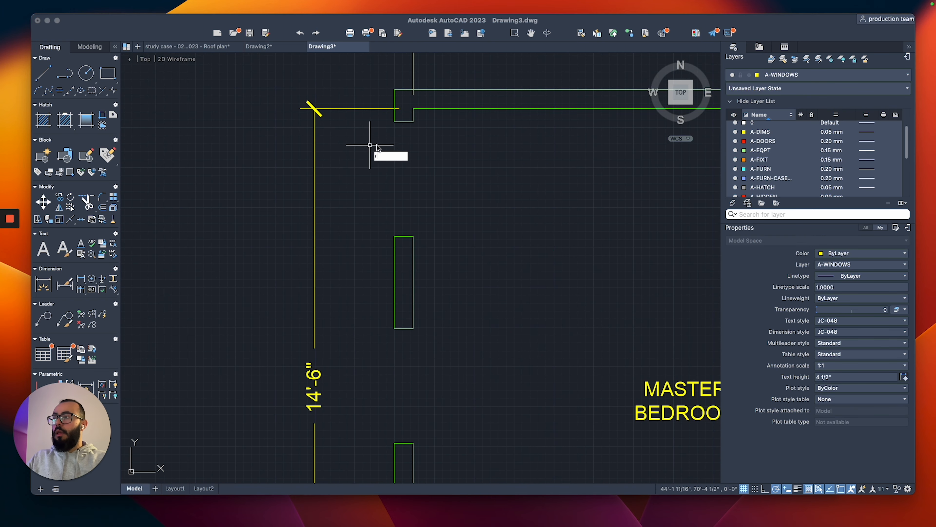
key(Return)
click(370, 121)
click(394, 236)
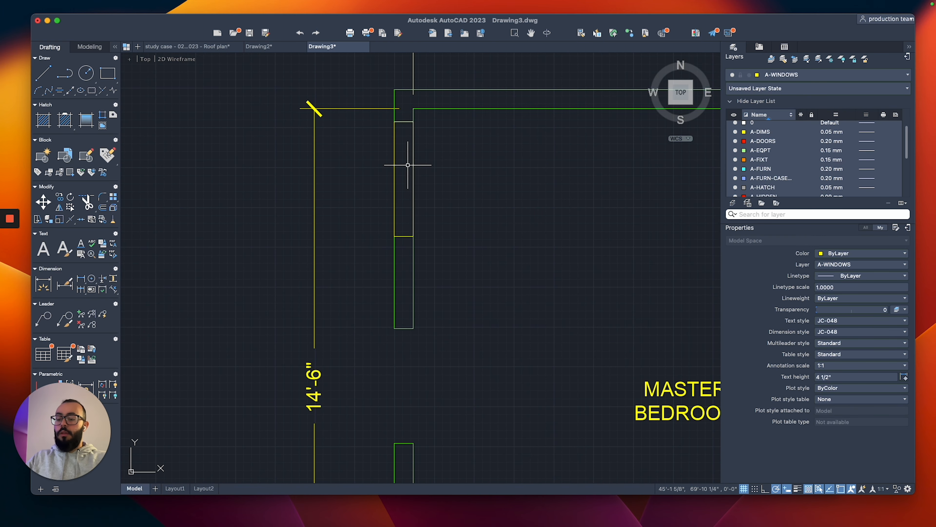
text(pl)
key(Return)
click(404, 122)
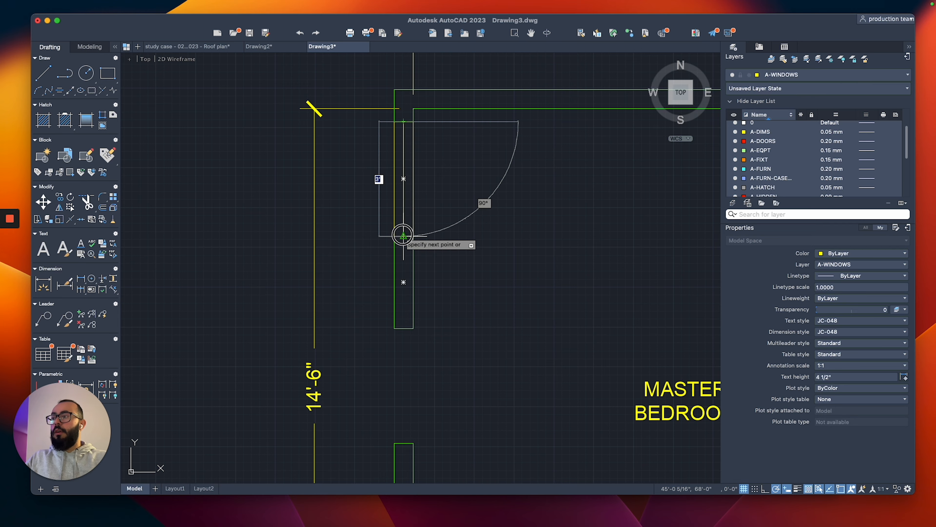
click(404, 236)
key(Escape)
Fill the master bedroom's middle and lower window openings with rectangles and lengthwise centre lines.
scroll(400, 235, down, 3)
middle_drag(400, 235, 394, 183)
text(rec)
key(Return)
click(404, 243)
click(393, 315)
middle_drag(397, 347, 390, 225)
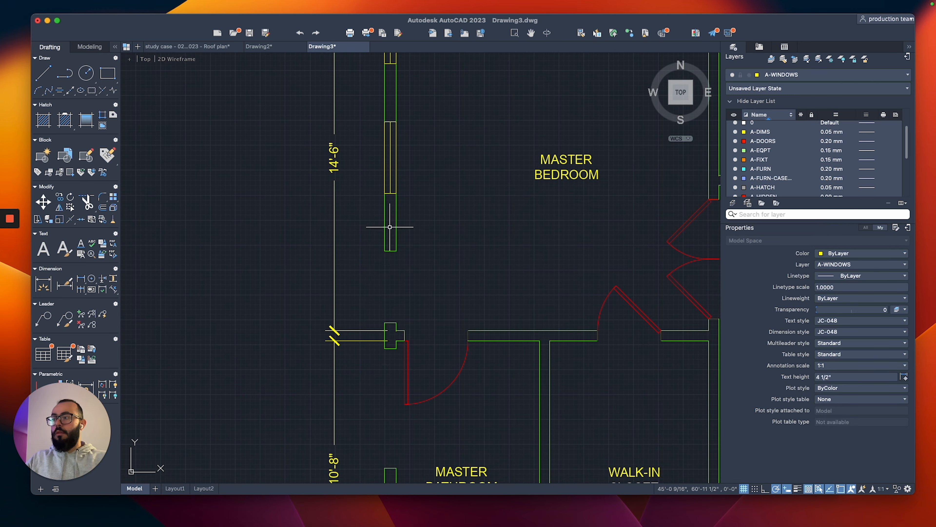
middle_drag(382, 321, 382, 197)
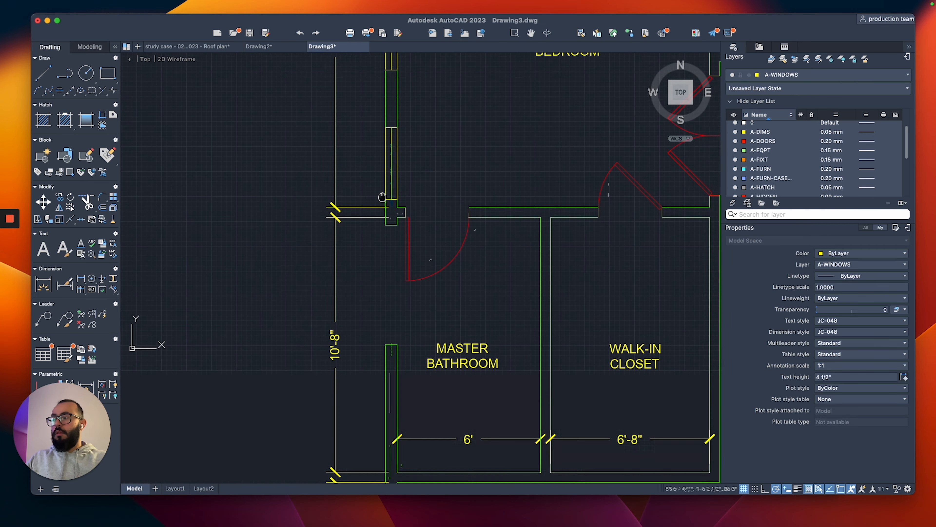
Copy Bedroom 2's window into Bedroom 1's opening and draw a rectangle with a centre polyline in the living space's east-wall window opening.
scroll(393, 360, down, 5)
scroll(554, 335, up, 8)
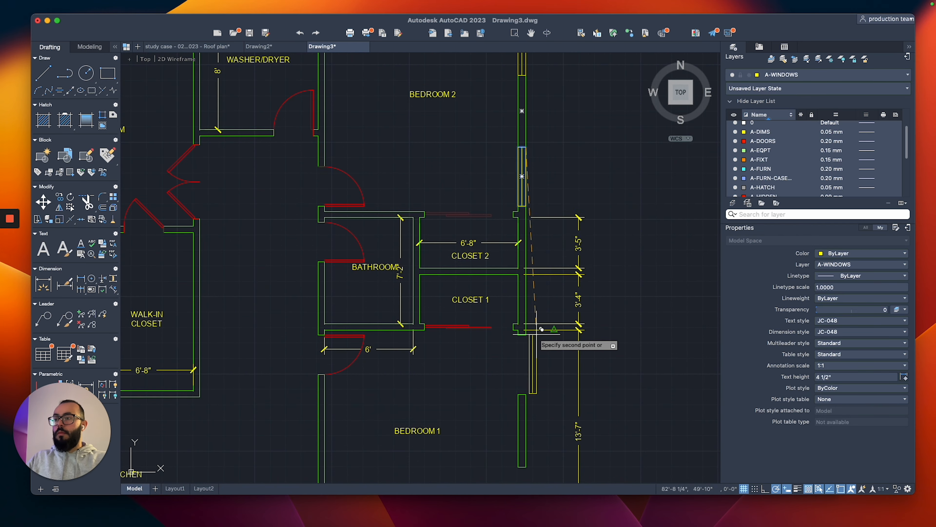
text(rec)
click(481, 357)
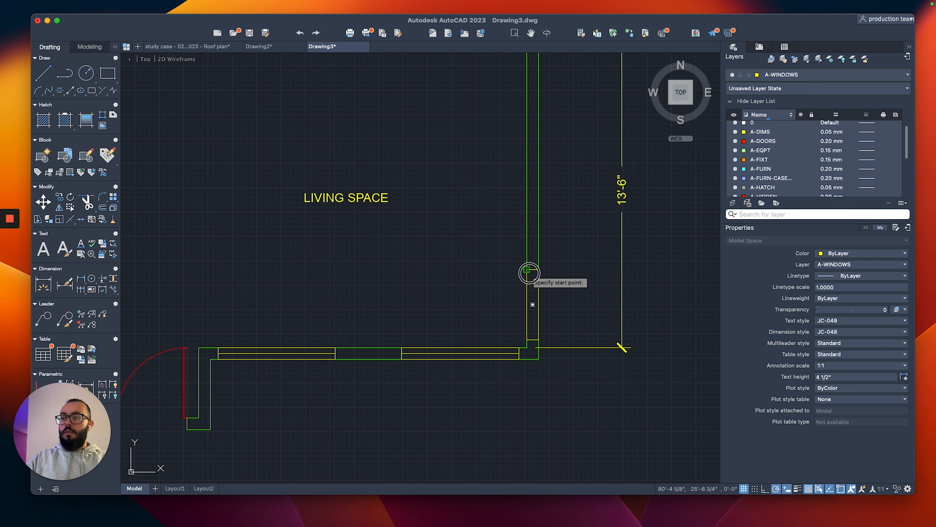
scroll(477, 272, down, 5)
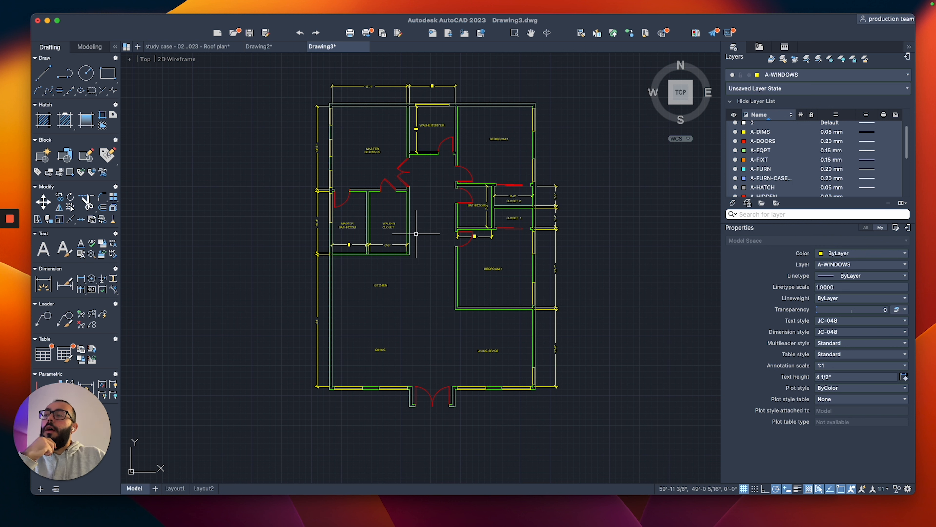
middle_drag(416, 234, 415, 250)
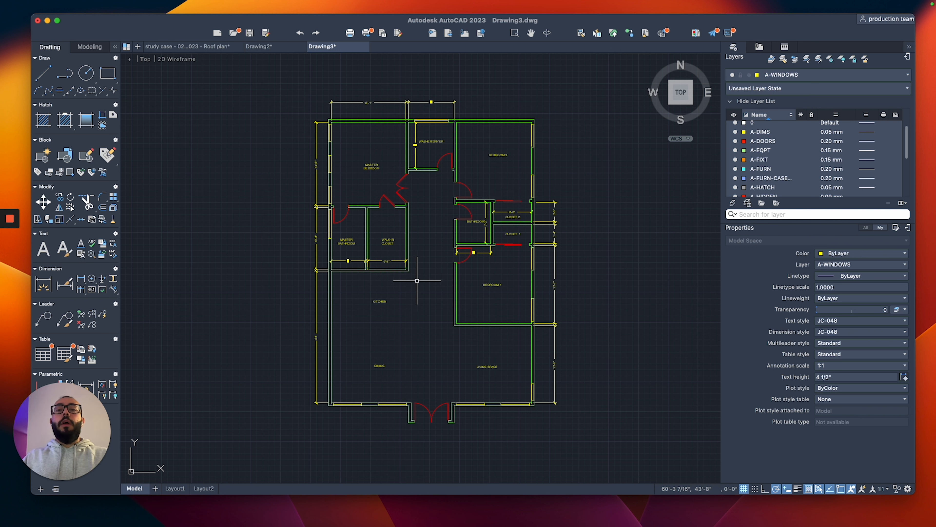
Enlarge the viewport on Layout1 by stretching its upper-right and lower-left corners outward.
click(175, 488)
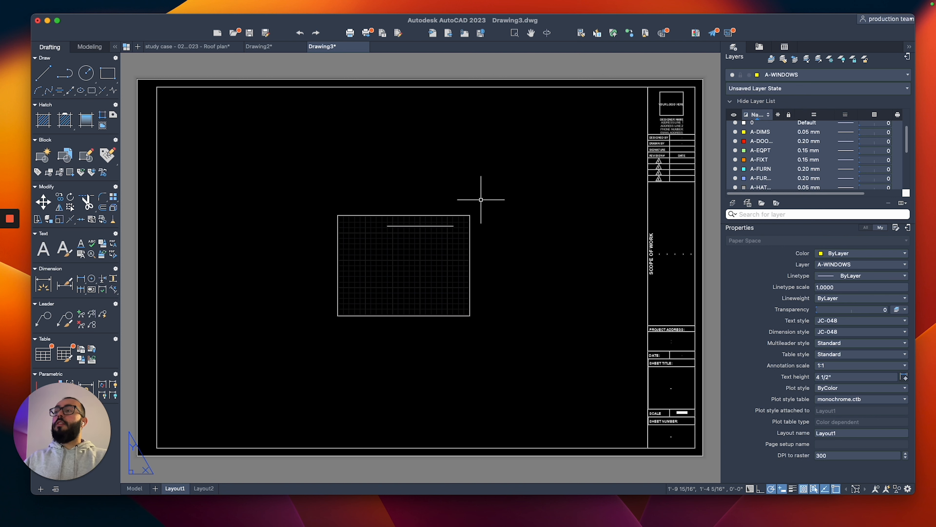
click(503, 192)
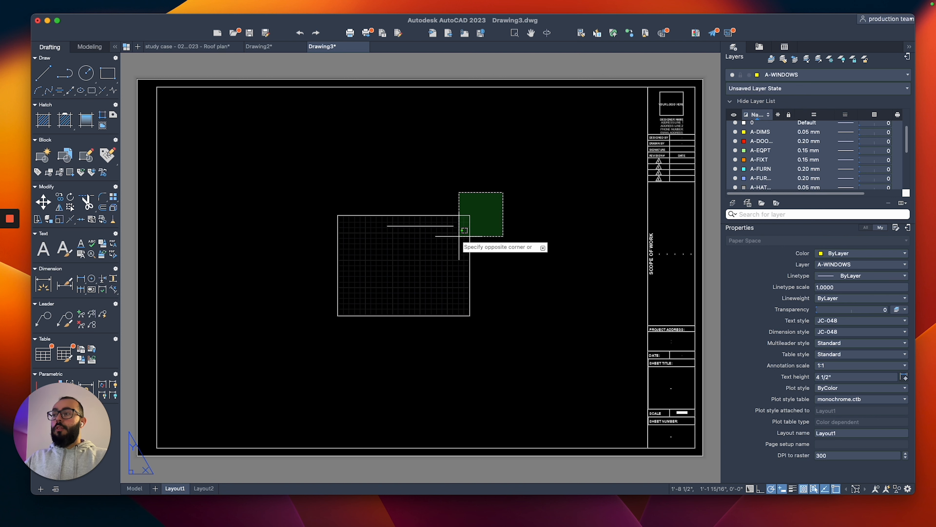
click(465, 230)
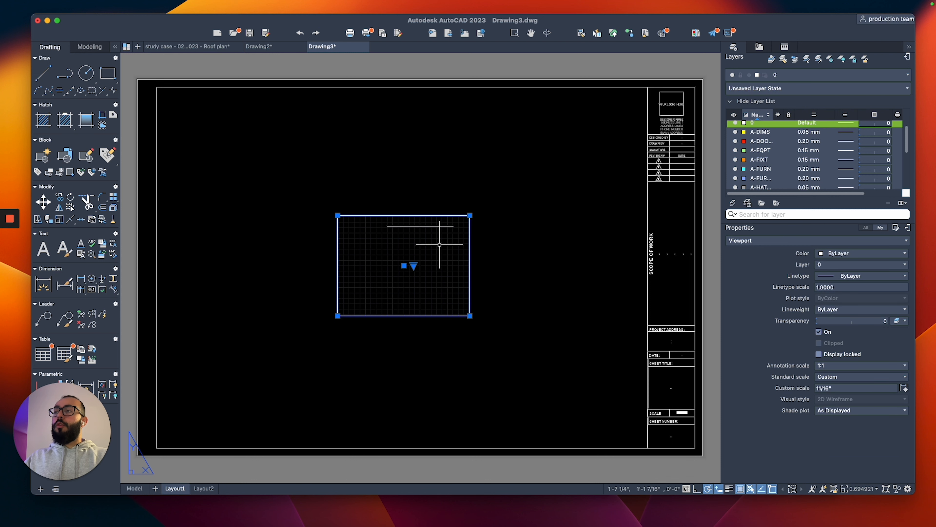
click(470, 215)
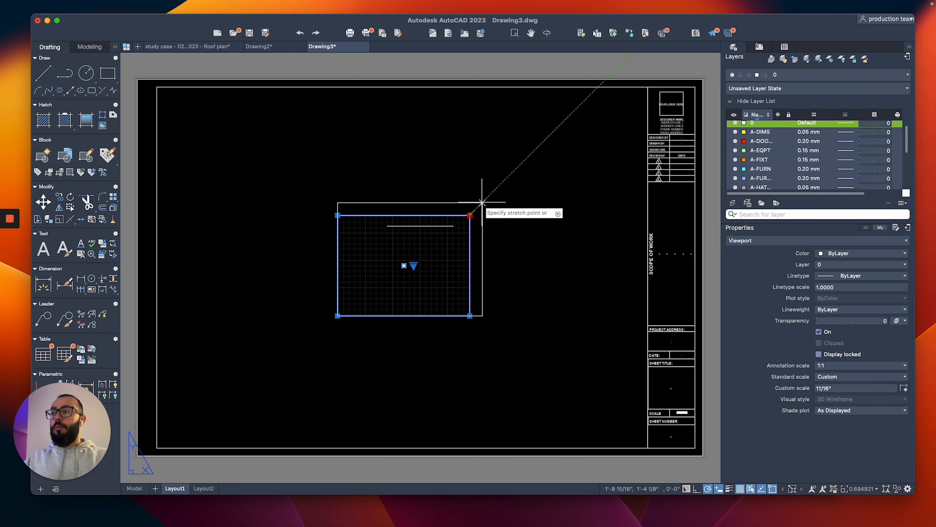
click(579, 135)
click(338, 315)
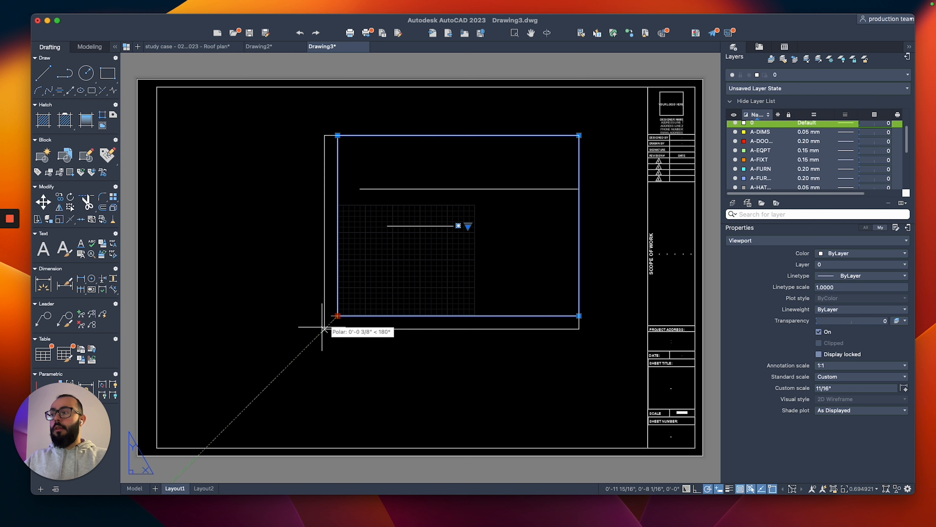
click(244, 409)
key(Escape)
Bring the floor plan into the layout viewport and set the viewport scale to 1/4" = 1'-0".
double_click(442, 291)
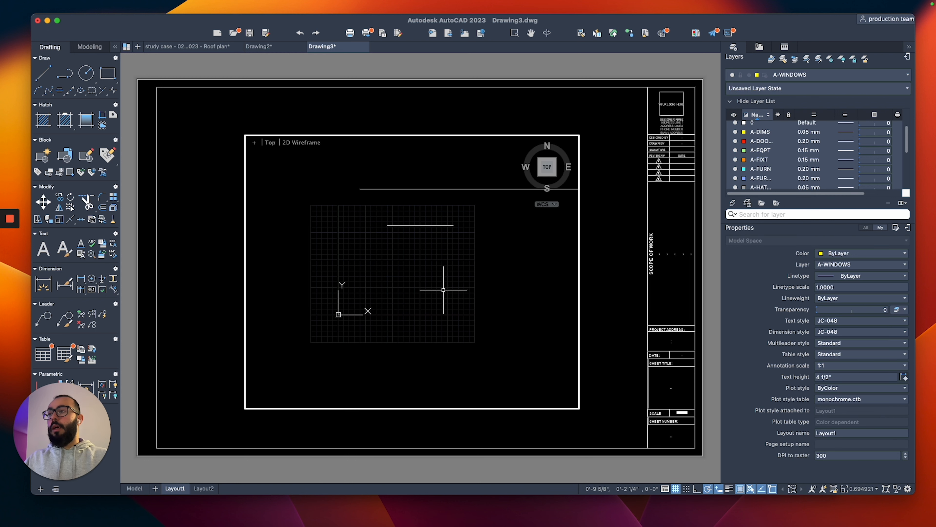
scroll(446, 270, down, 5)
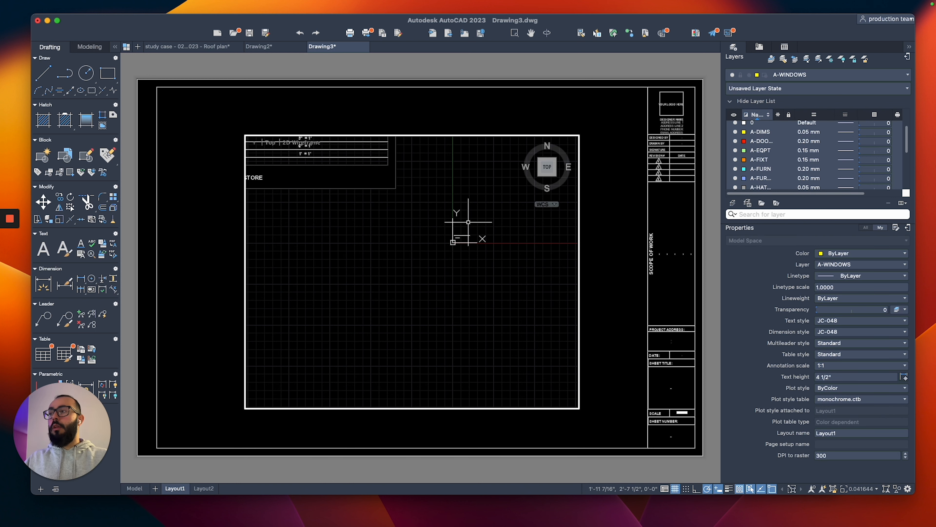
scroll(469, 222, down, 4)
middle_drag(469, 221, 308, 328)
scroll(335, 333, down, 1)
middle_drag(412, 271, 382, 279)
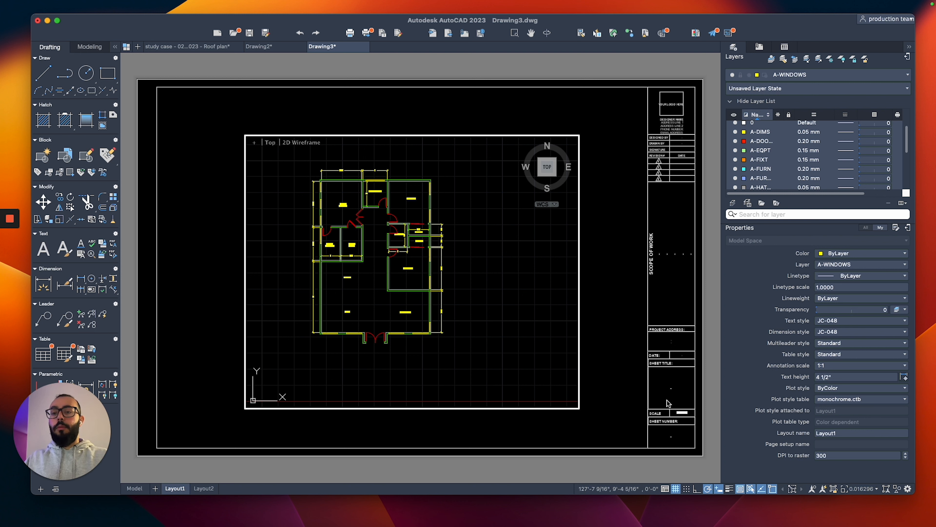
click(862, 487)
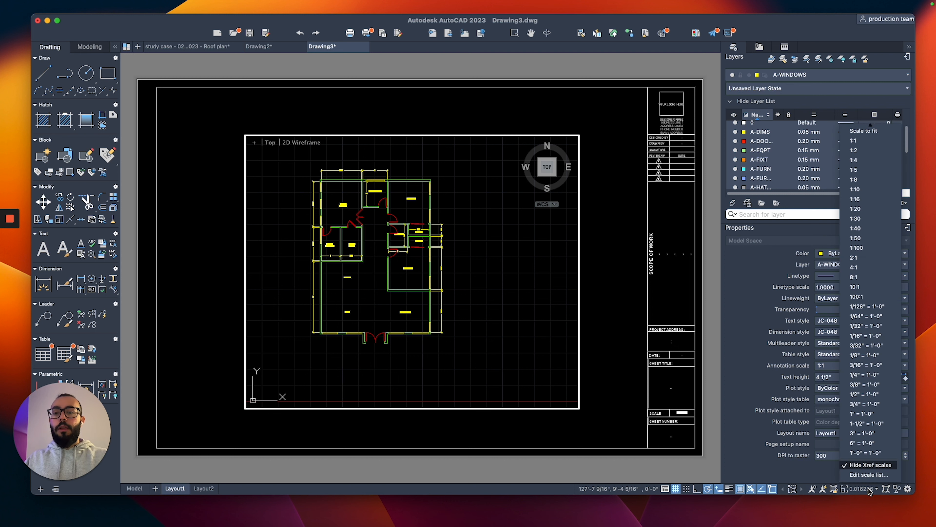
click(859, 378)
middle_drag(377, 260, 366, 282)
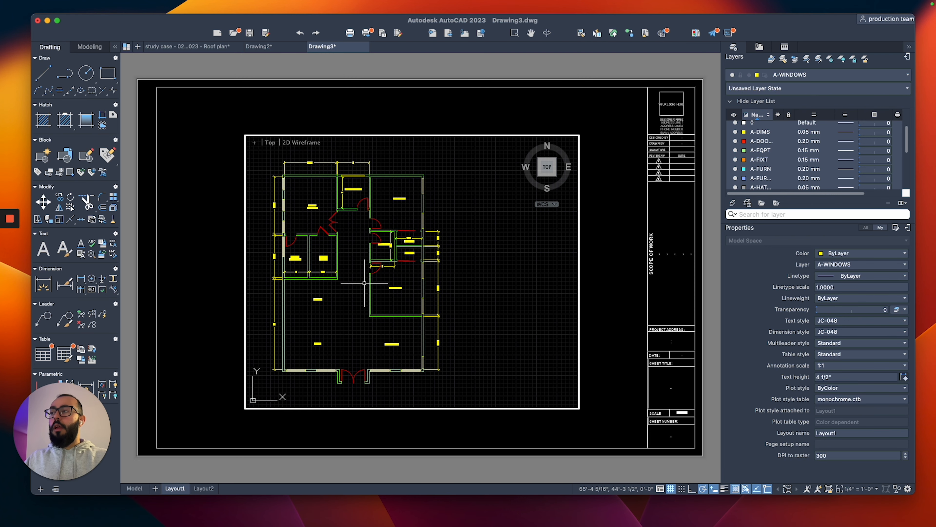
double_click(602, 278)
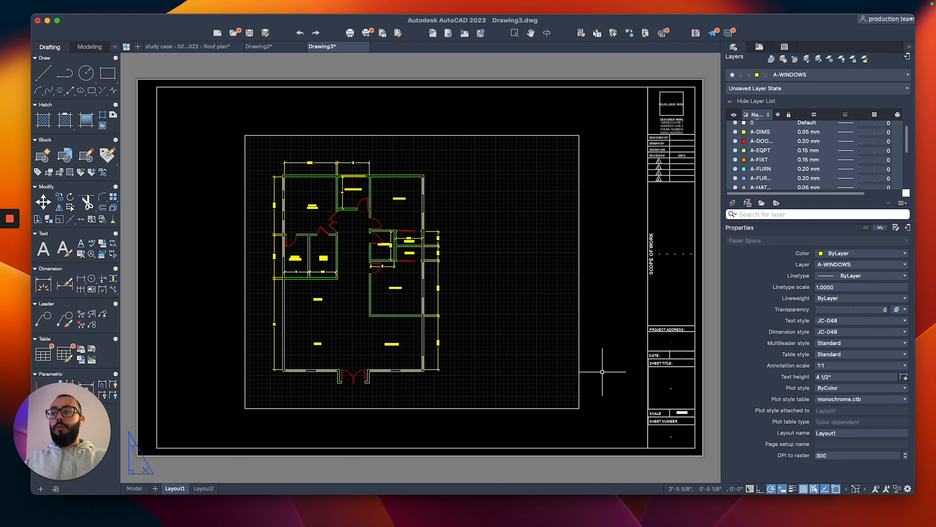
Shrink the viewport around the floor plan by stretching its lower-right corner inward.
click(568, 418)
click(578, 408)
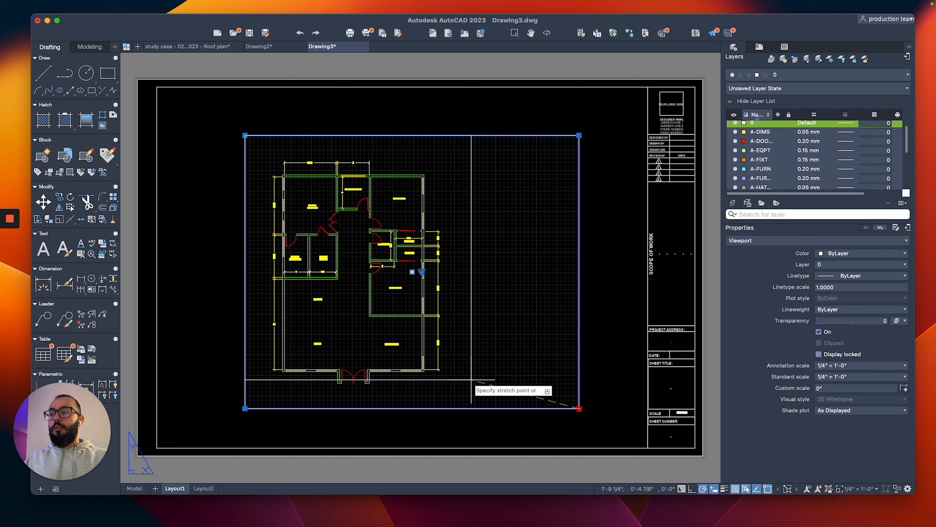
click(456, 394)
key(Escape)
middle_drag(519, 318, 489, 332)
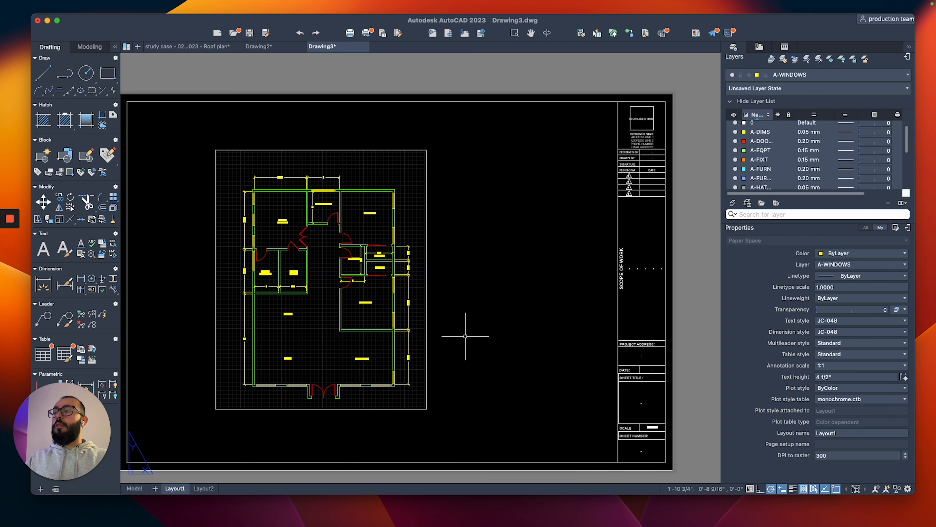
Review the printer, paper size and plot style options in Layout1's page setup, and close it without changes.
right_click(173, 488)
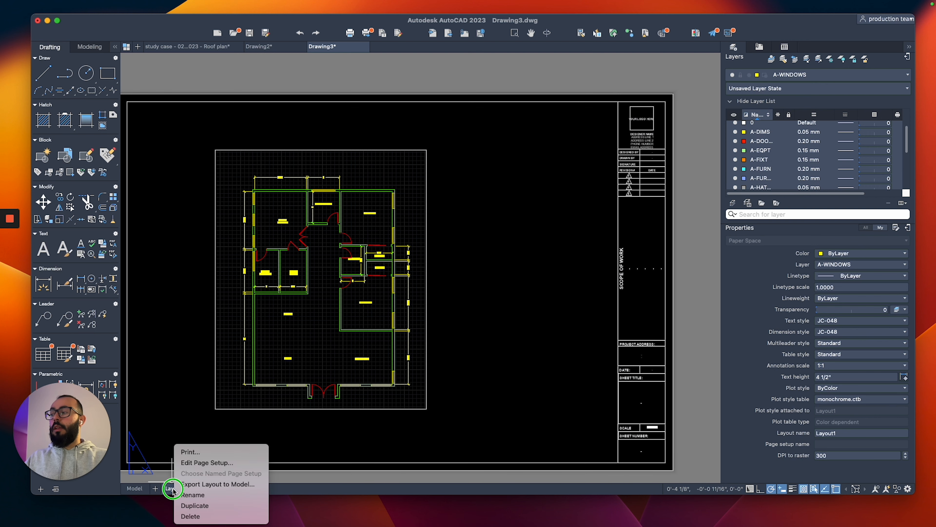
click(202, 463)
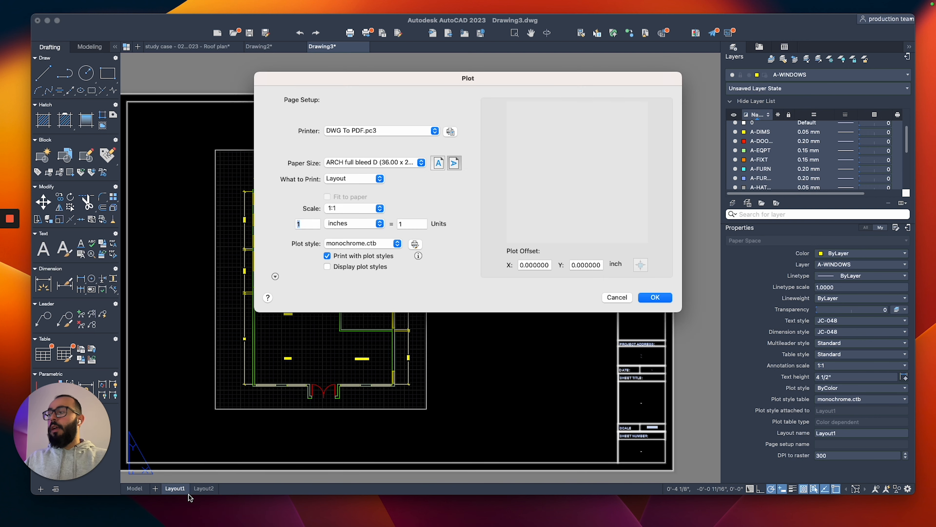
click(392, 127)
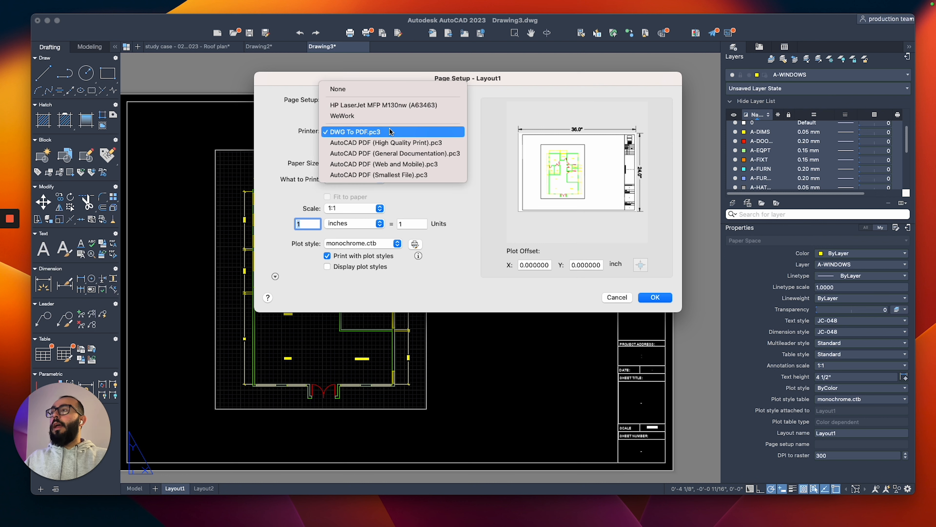
click(298, 136)
click(380, 164)
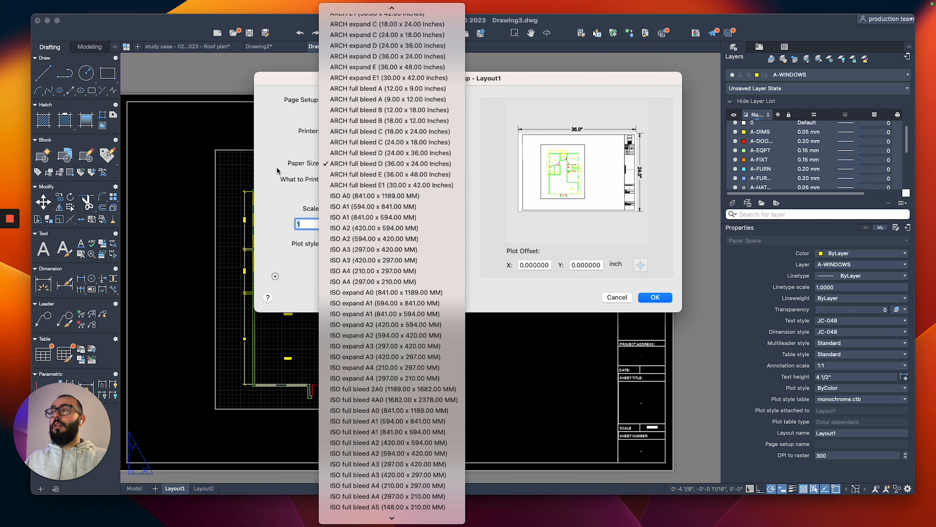
click(291, 169)
click(354, 247)
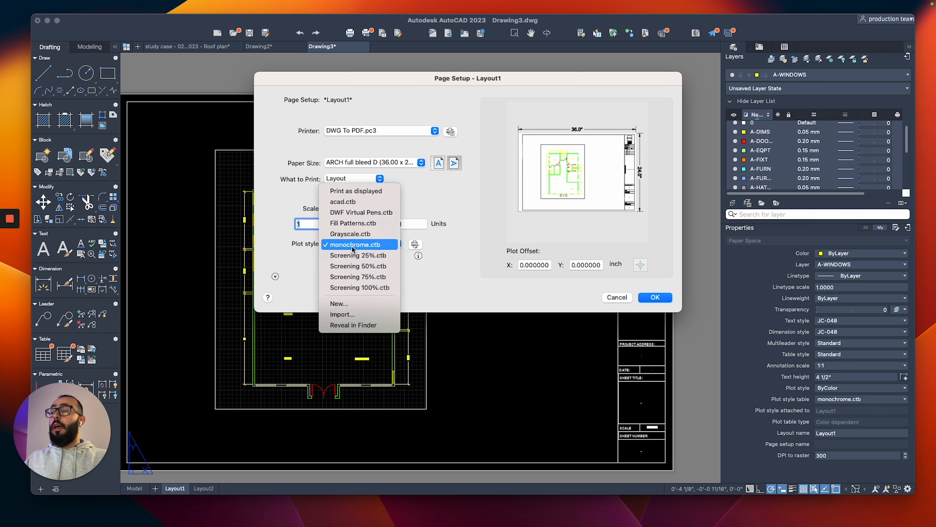
click(337, 246)
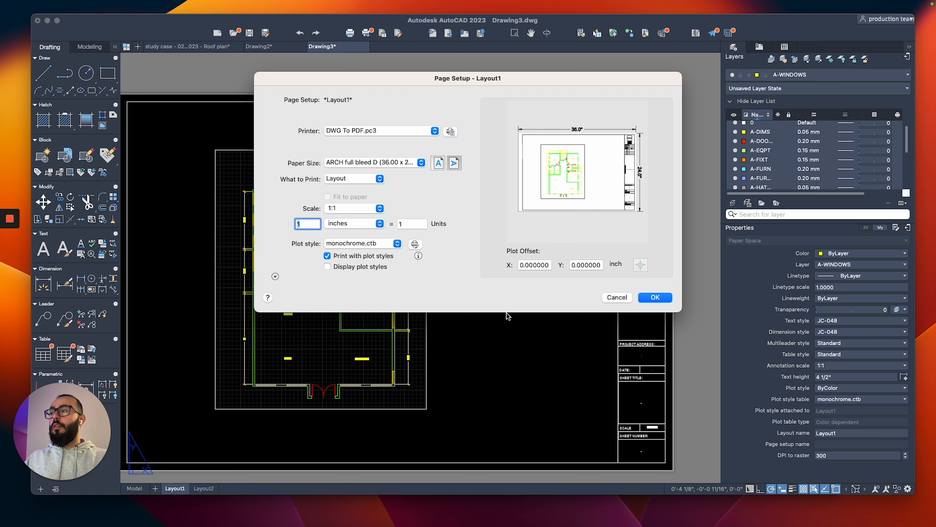
click(623, 298)
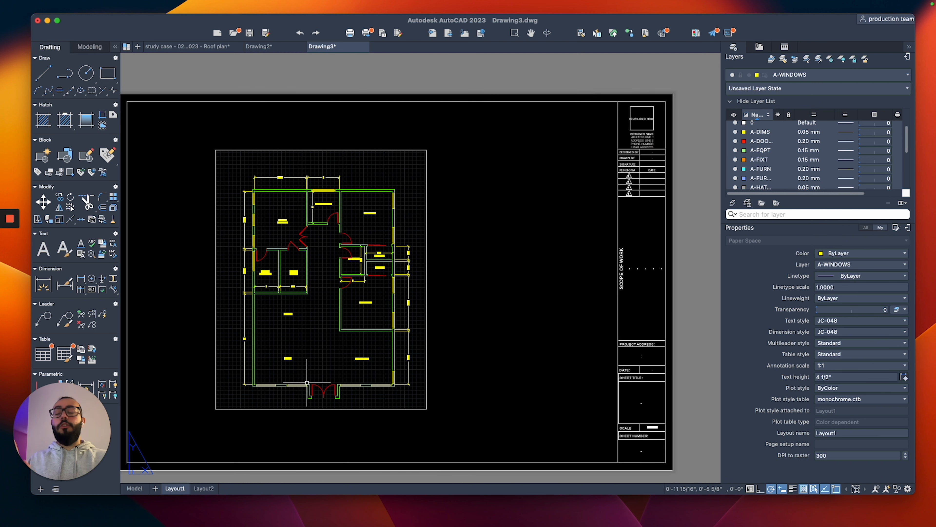
Preview Layout1's plot as a PDF in Acrobat and zoom in on the floor plan.
text(print)
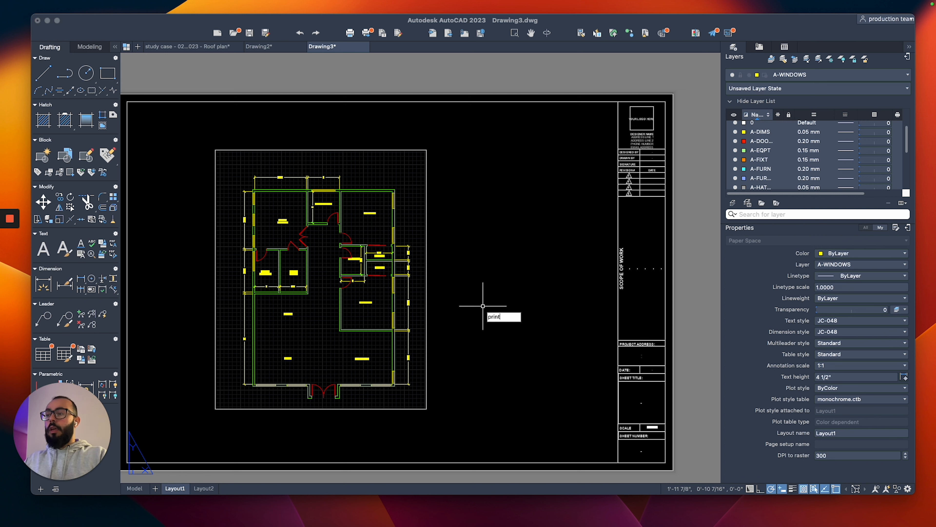
key(Return)
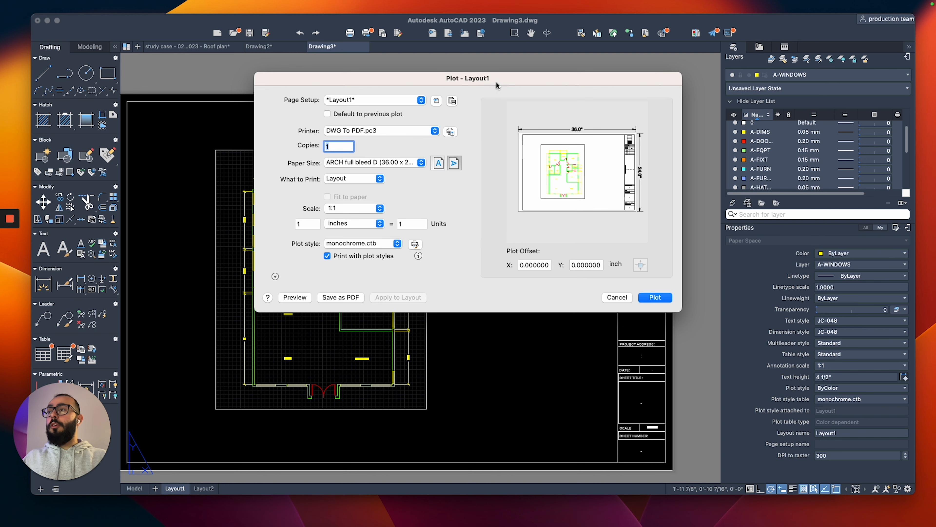
drag(496, 85, 467, 124)
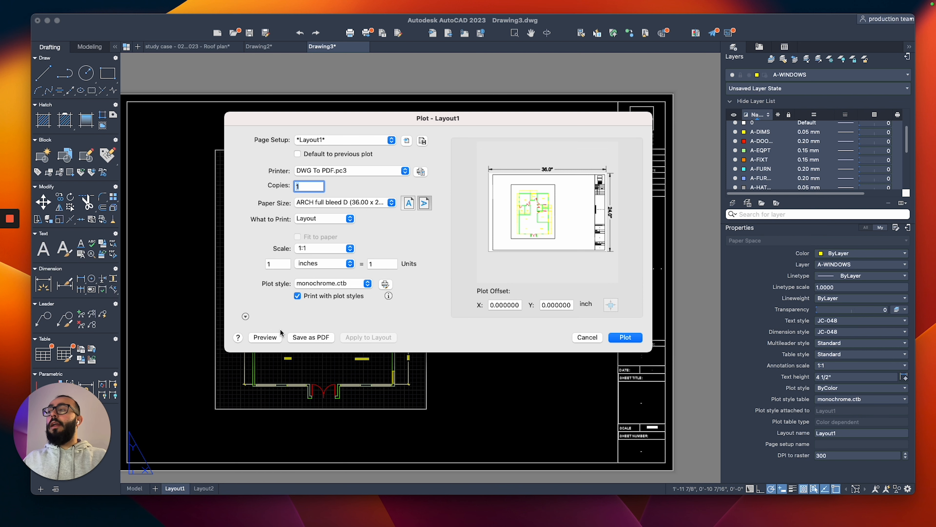
click(265, 337)
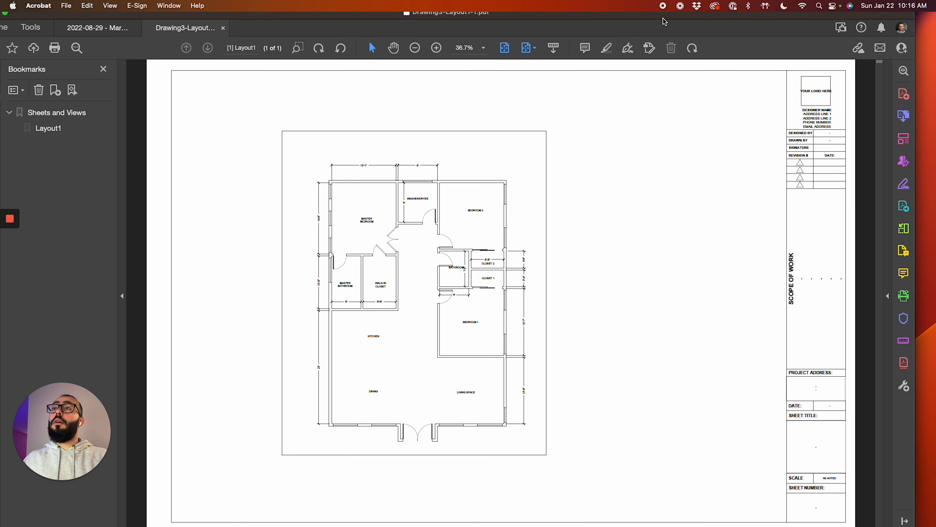
drag(655, 16, 662, 16)
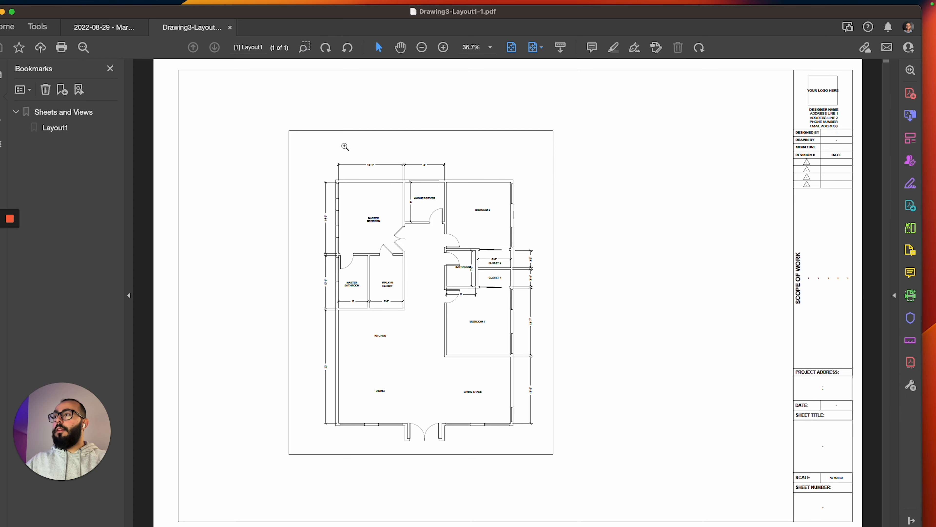
drag(322, 148, 537, 444)
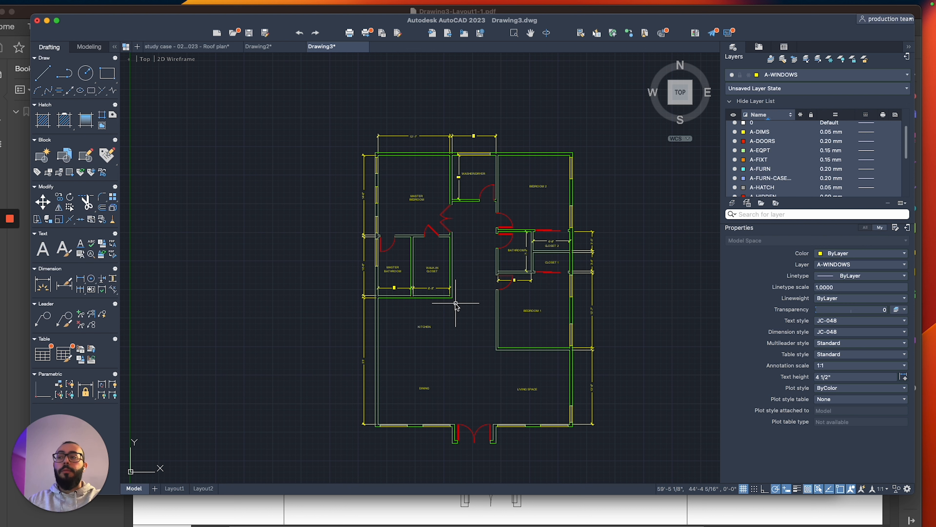
Back in AutoCAD, look through the Reference Manager and the block Sample Libraries, and return to the layer list.
click(785, 48)
click(733, 47)
click(760, 48)
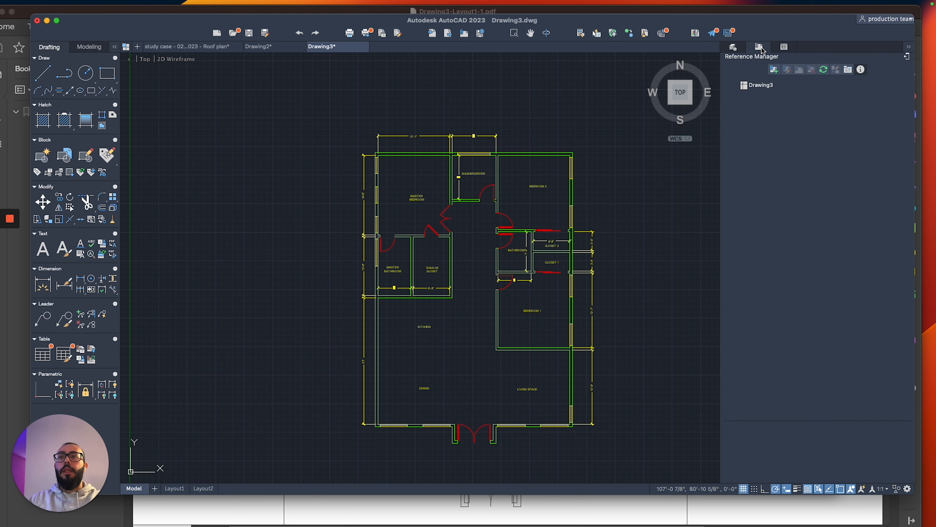
click(784, 49)
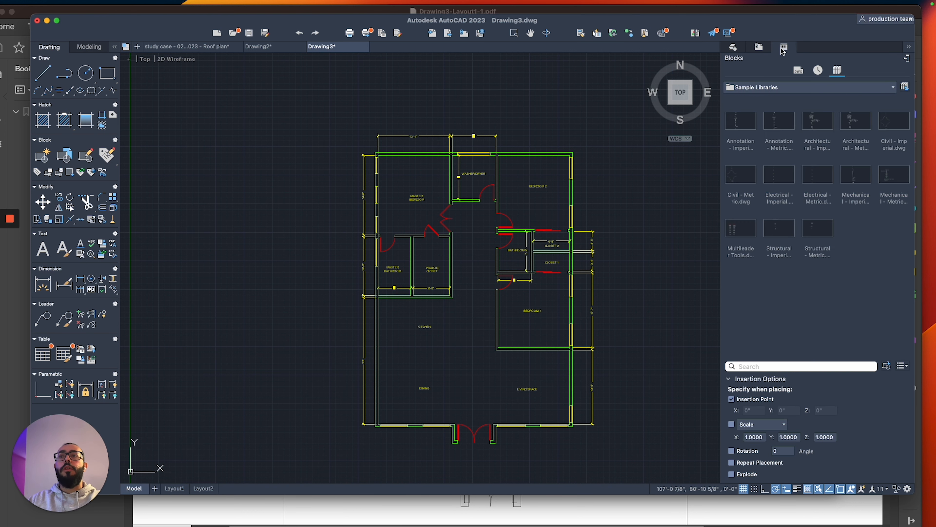
text(i)
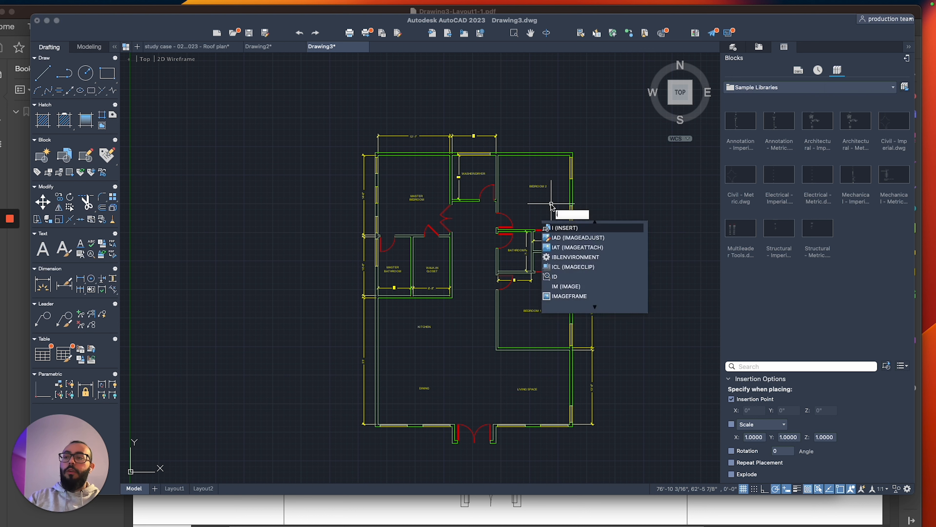
key(Return)
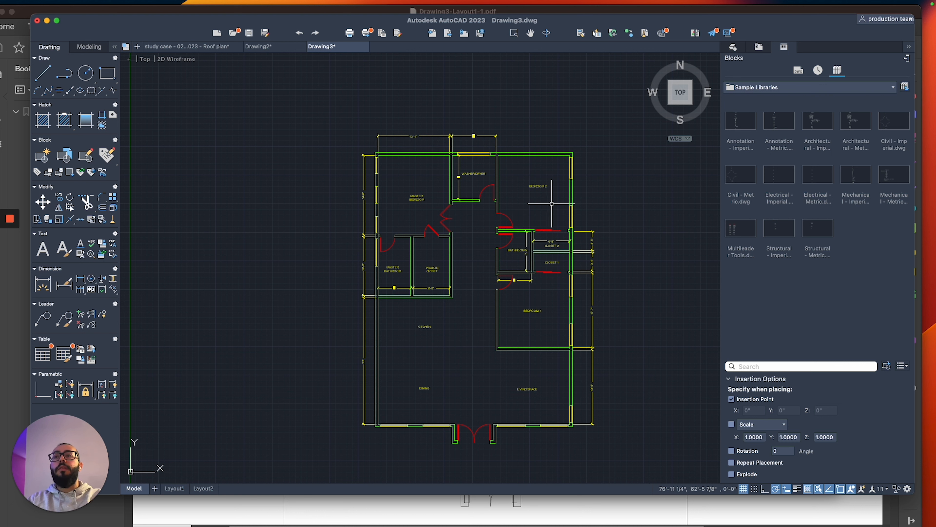
click(736, 47)
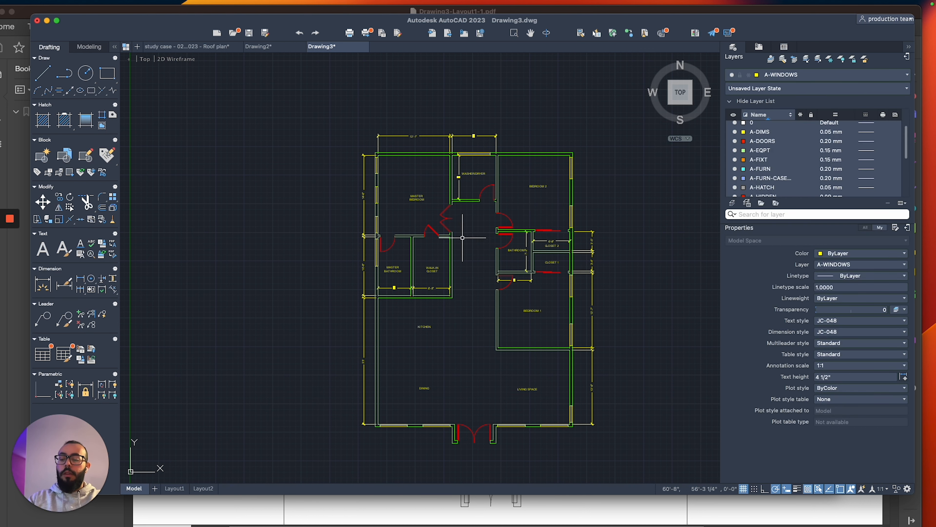
Run the Insert command and open Architectural - Imperial.dwg from the block Sample Libraries.
text(i)
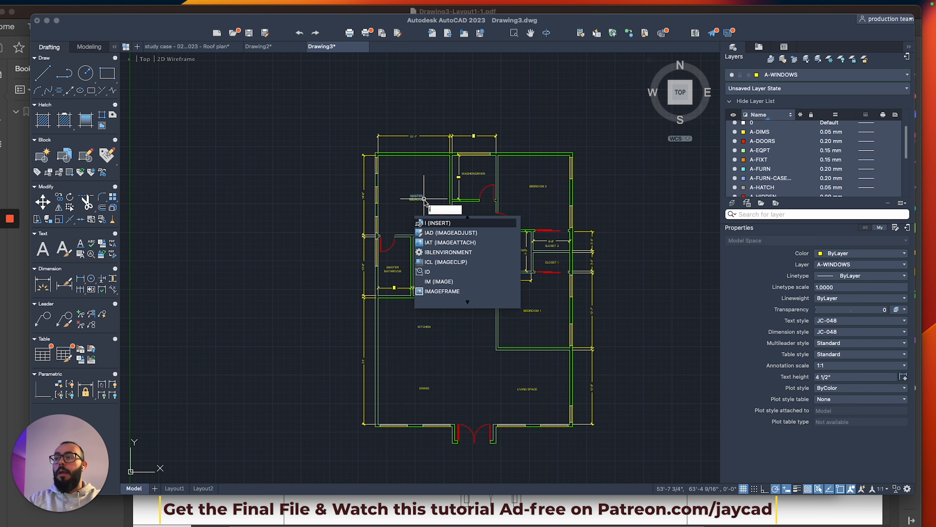
key(Return)
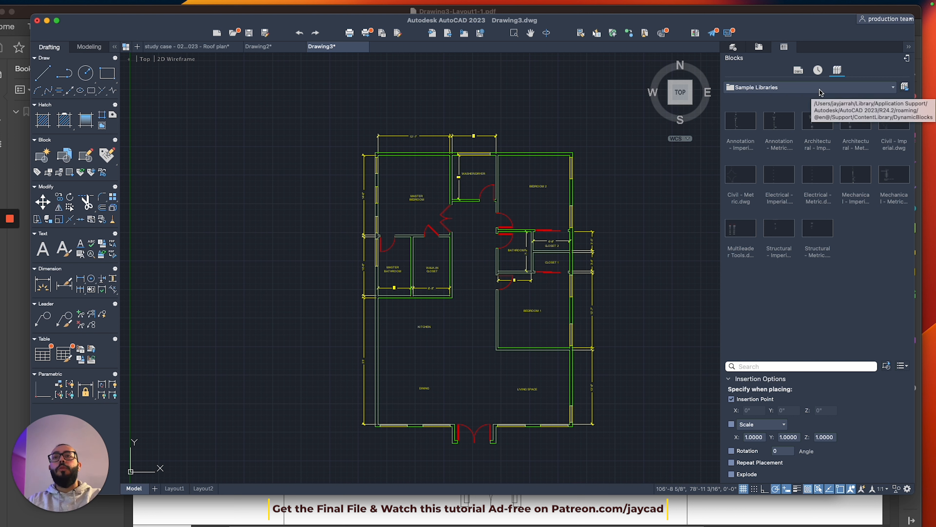
click(845, 90)
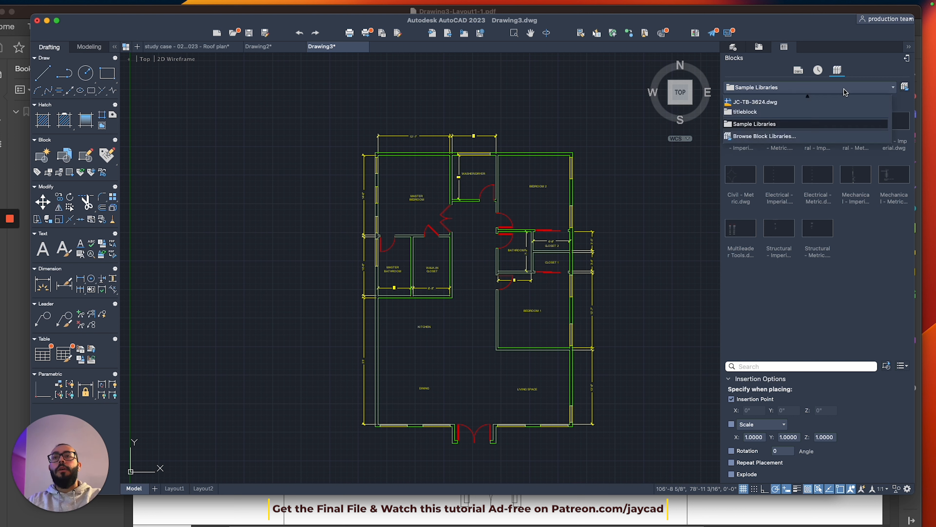
click(754, 125)
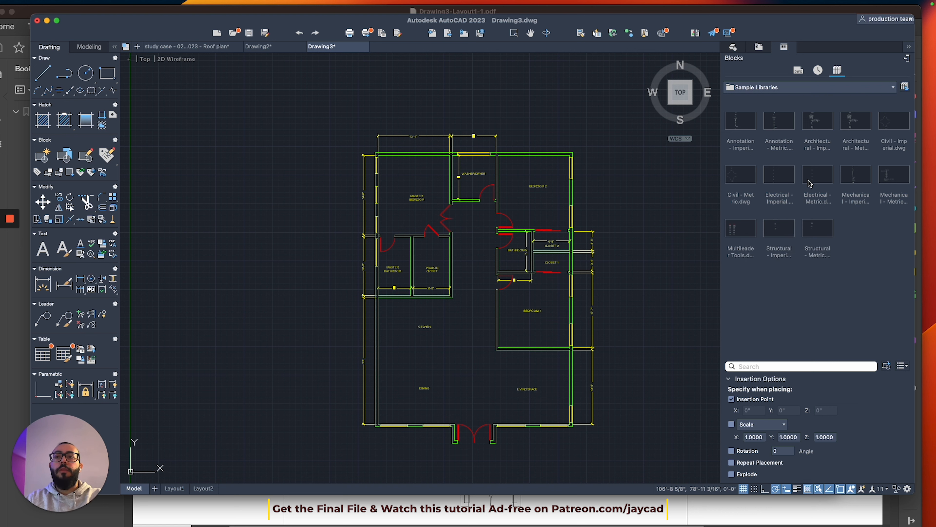
click(817, 127)
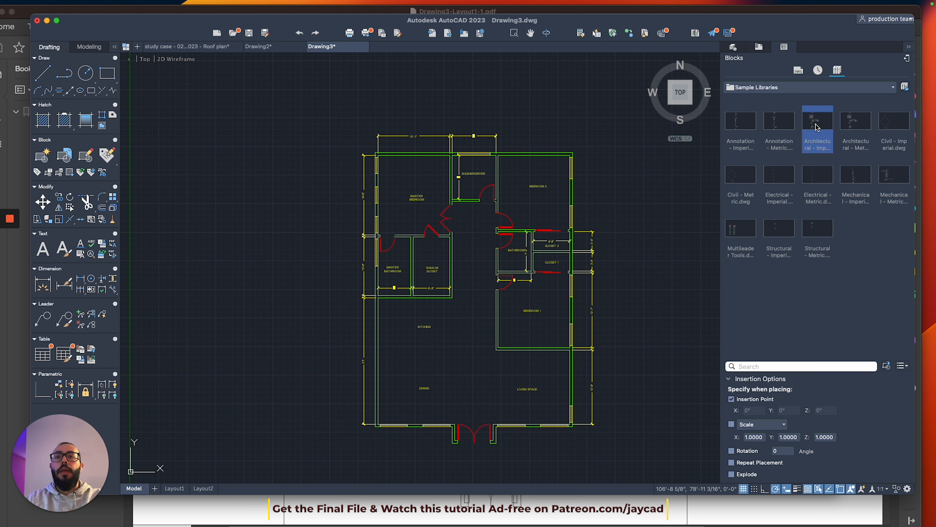
double_click(817, 127)
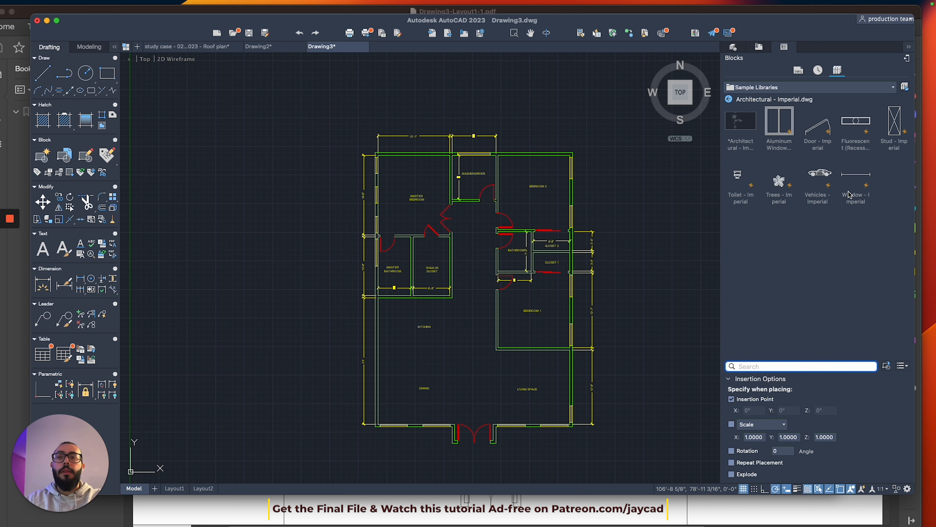
Insert the Toilet - Imperial block inside the room labelled BATHROOM, redefining the block definition already in the drawing.
click(826, 134)
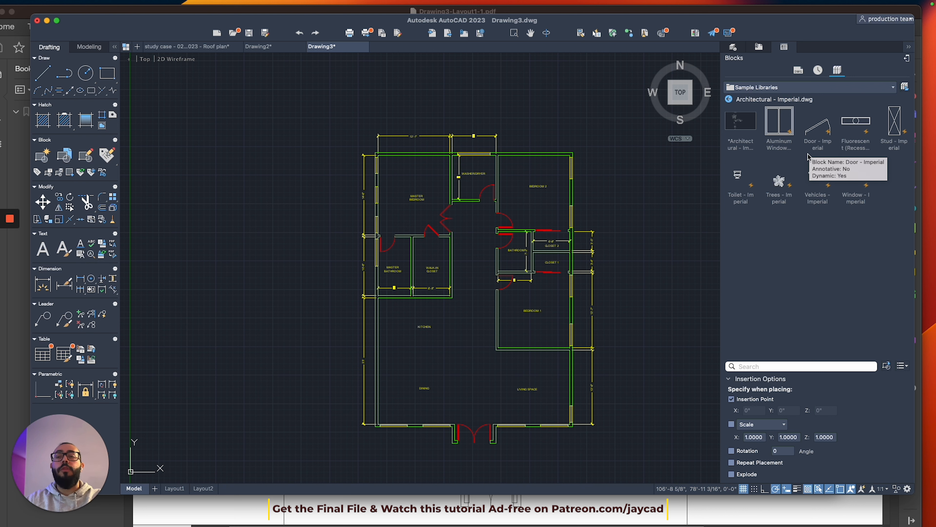
click(742, 185)
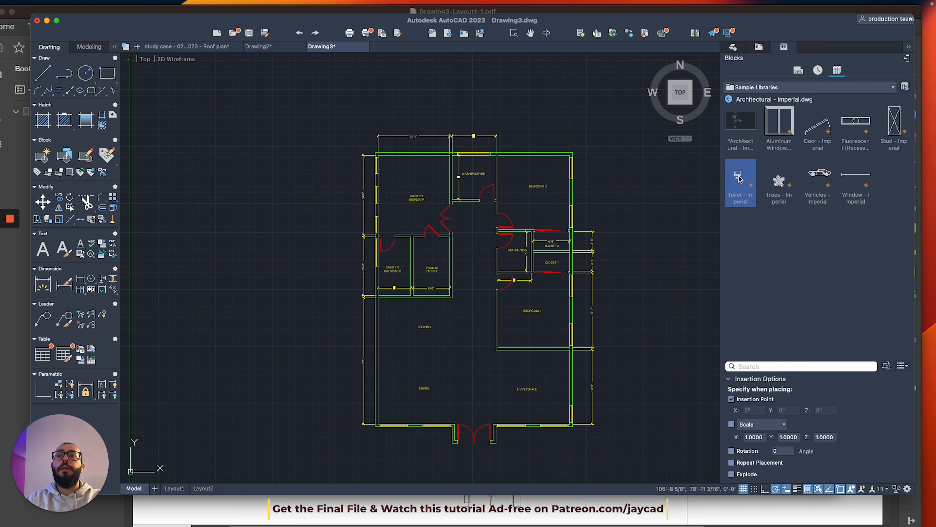
right_click(740, 180)
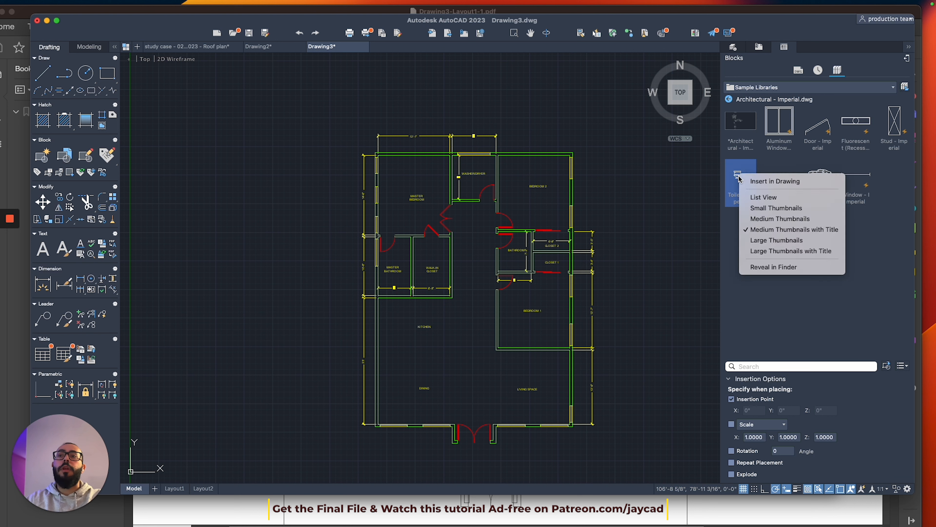
click(774, 182)
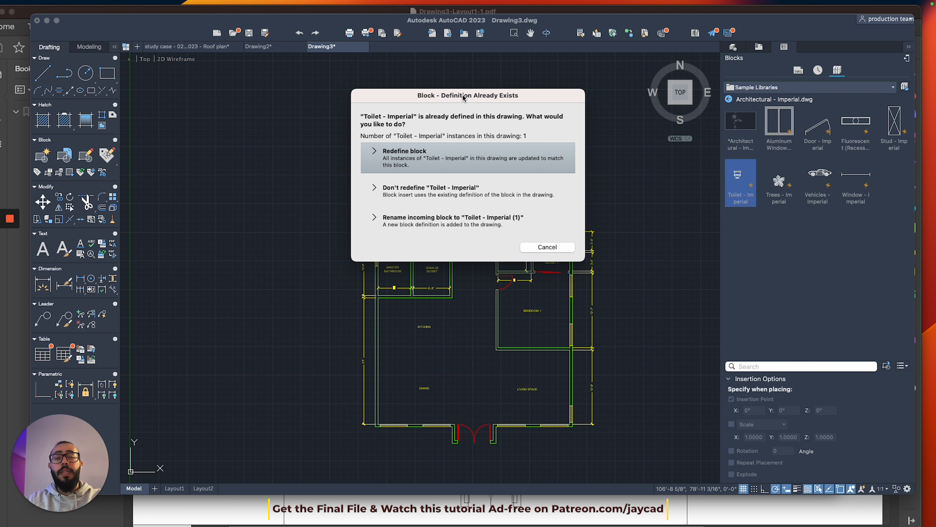
click(435, 160)
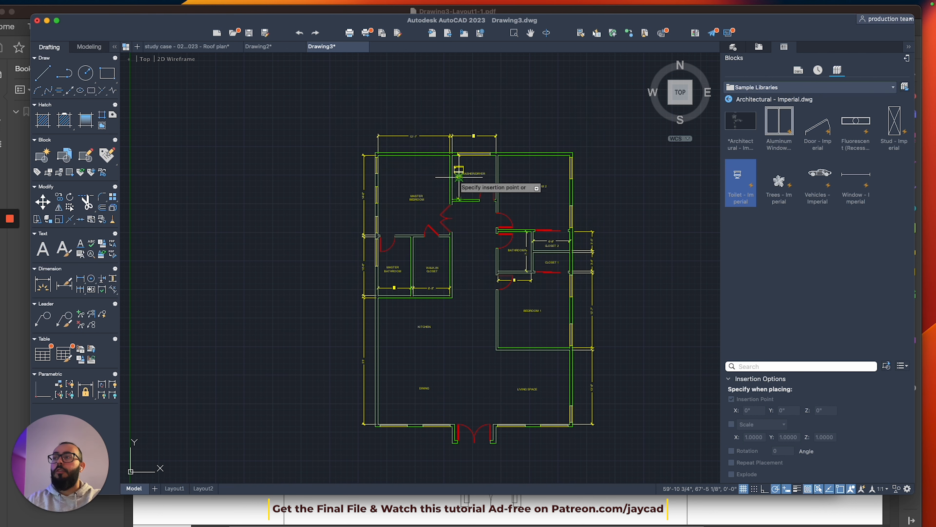
scroll(479, 197, up, 5)
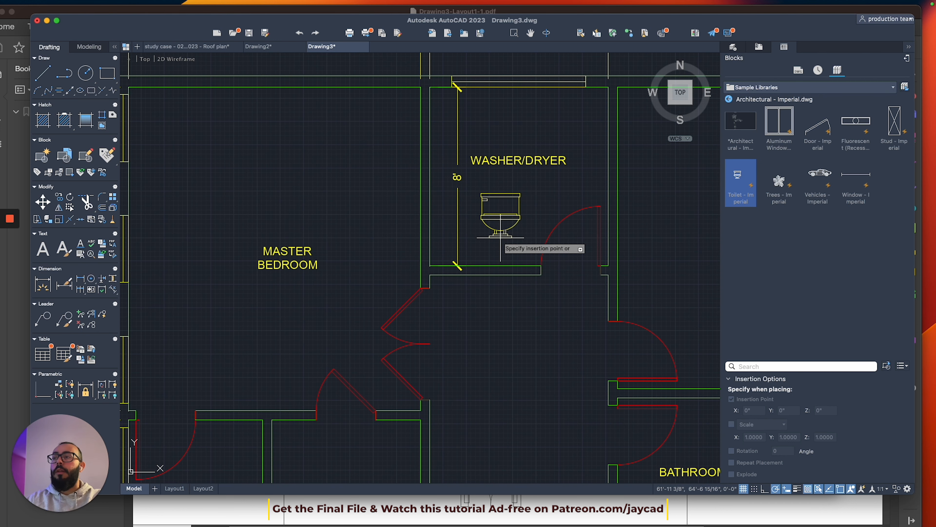
scroll(501, 240, down, 5)
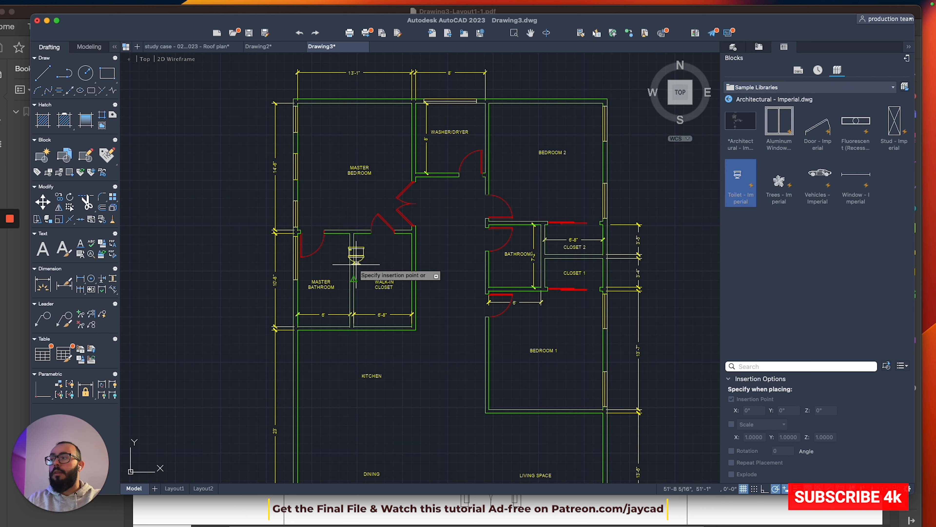
click(503, 279)
scroll(514, 275, up, 6)
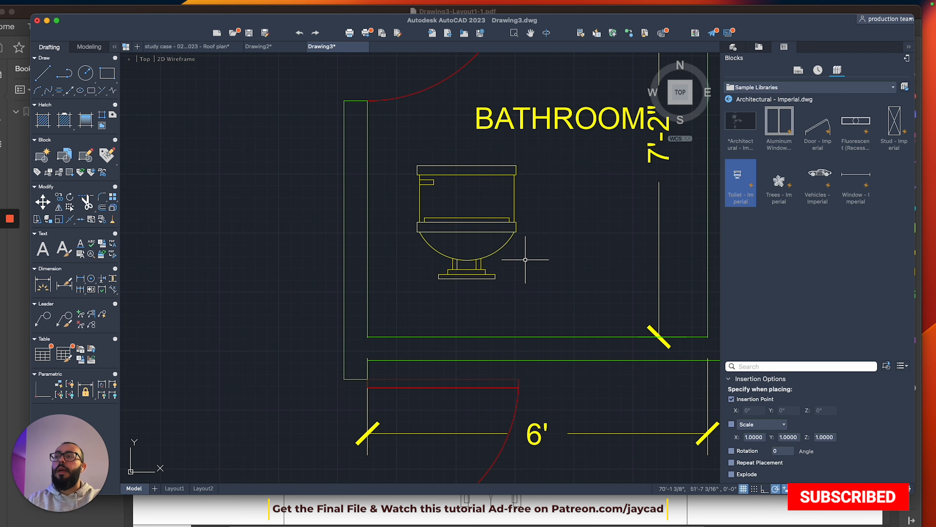
Return to the layer list and switch the inserted toilet's dynamic view to Elongated (Plan).
click(733, 48)
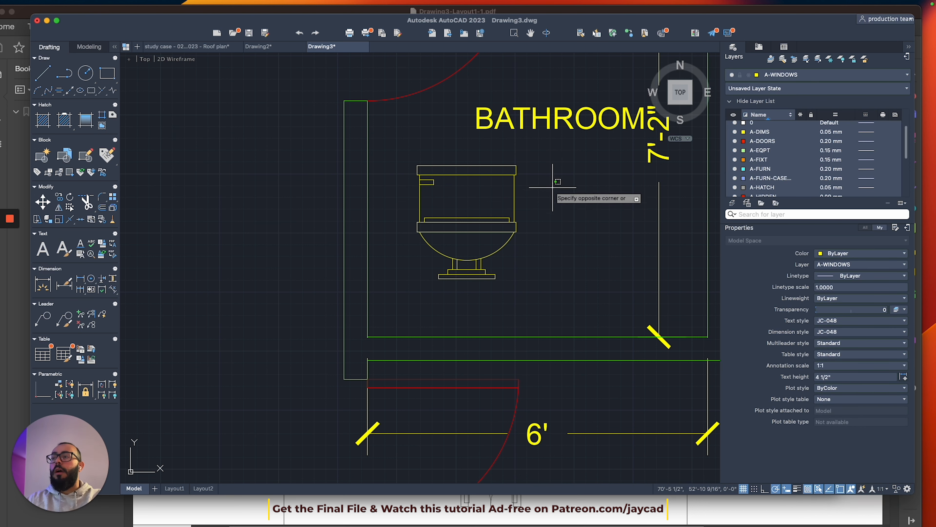
middle_drag(553, 201, 482, 282)
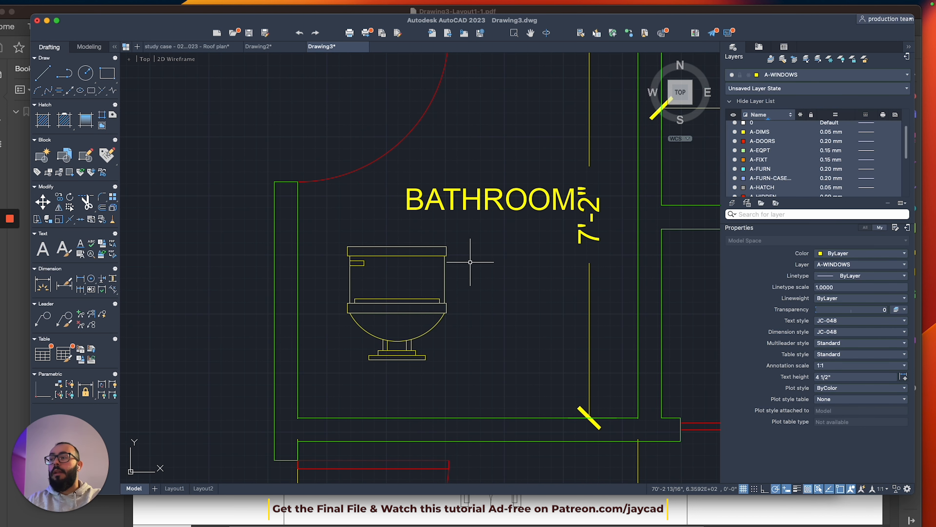
click(427, 285)
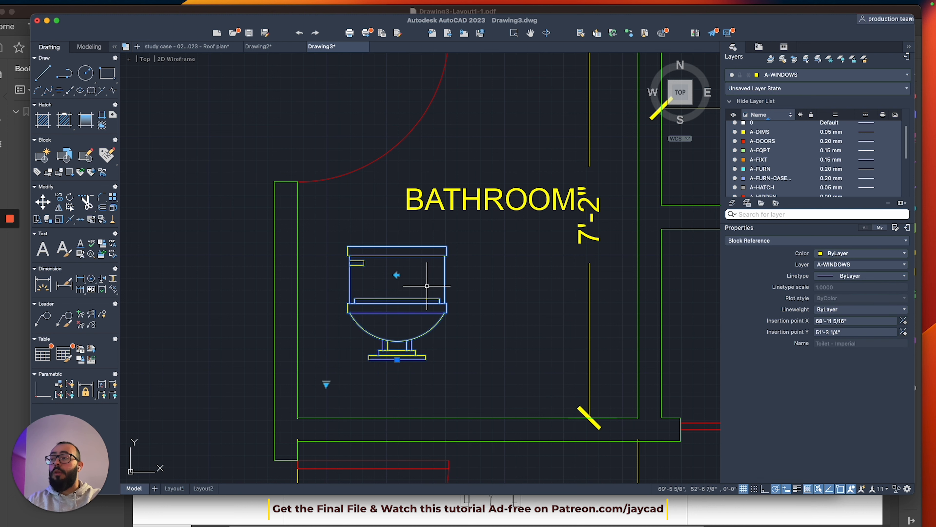
click(326, 384)
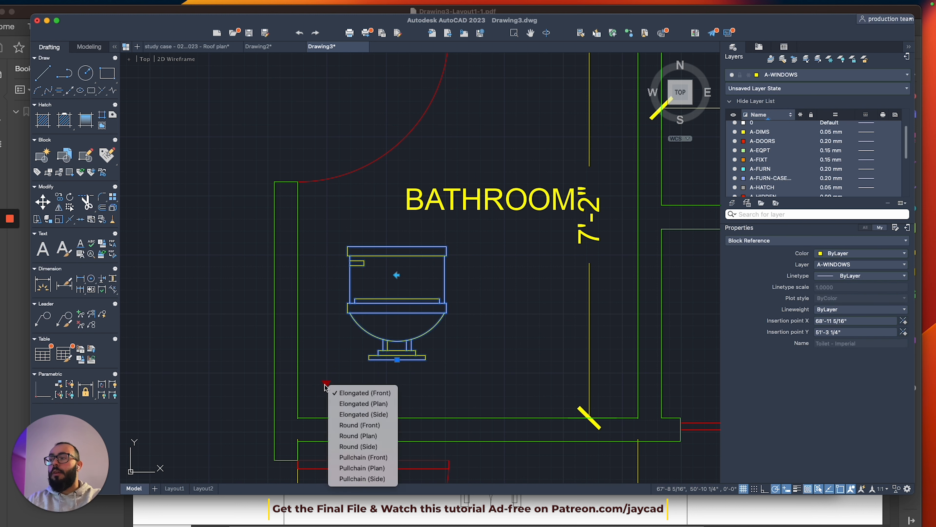
click(361, 408)
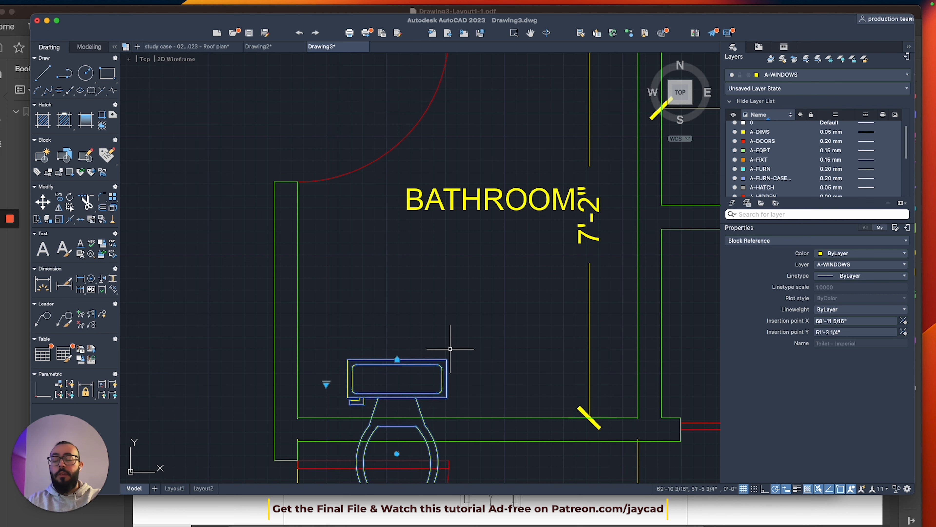
Move the toilet fully inside the bathroom, with its insertion point at about X 70'-4", Y 55'-7".
scroll(450, 348, down, 2)
scroll(461, 351, up, 1)
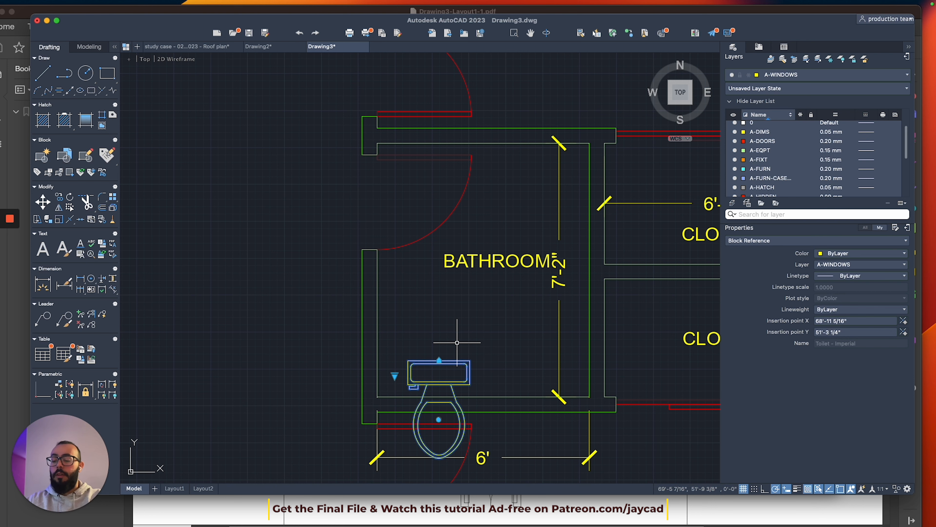
text(m)
key(Return)
click(474, 371)
click(524, 216)
middle_drag(484, 217, 435, 254)
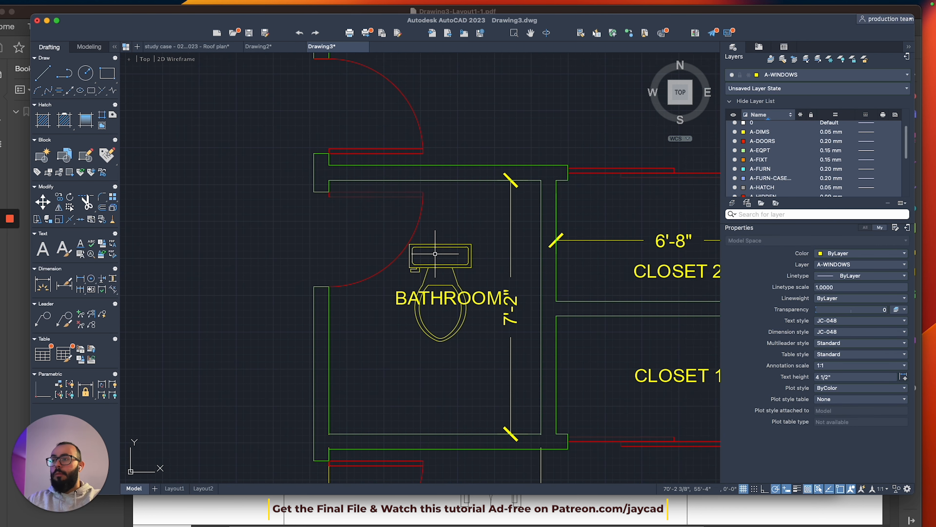
scroll(435, 254, down, 6)
scroll(479, 301, up, 1)
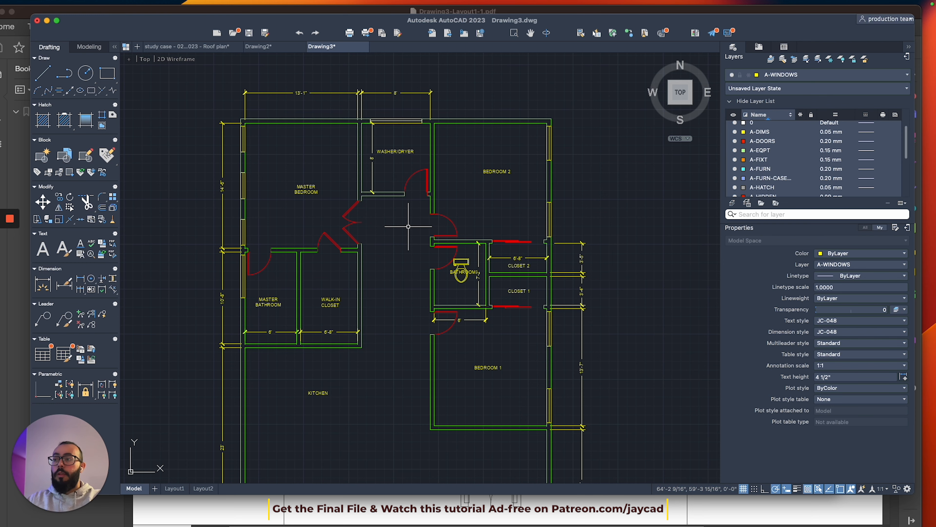
Enlarge the layer list and turn off the A-DIMS layer to hide the dimensions.
scroll(408, 226, up, 2)
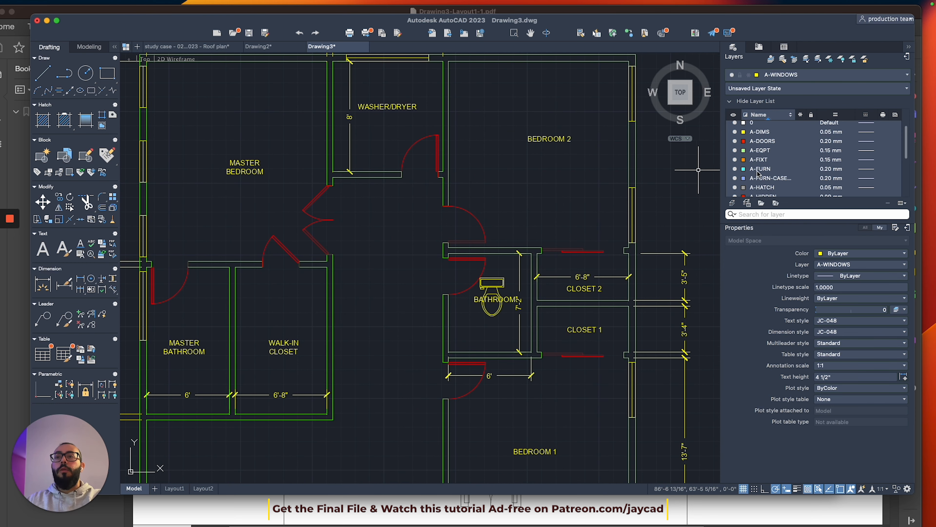
scroll(770, 167, down, 2)
scroll(772, 169, down, 2)
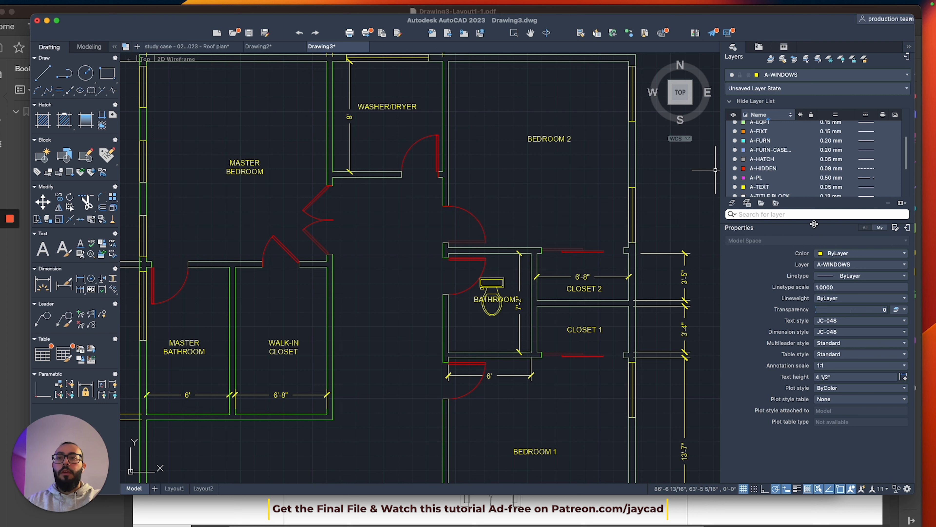
drag(815, 224, 809, 307)
scroll(760, 217, up, 3)
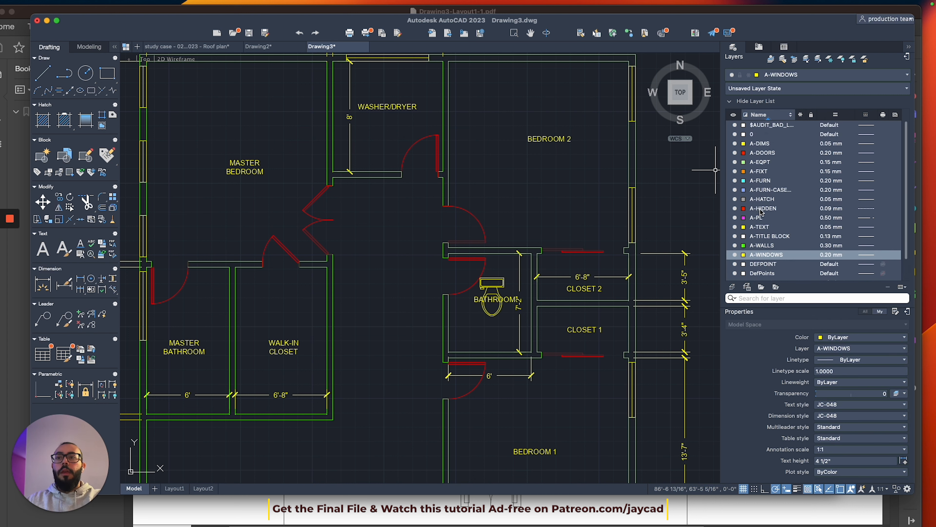
click(735, 144)
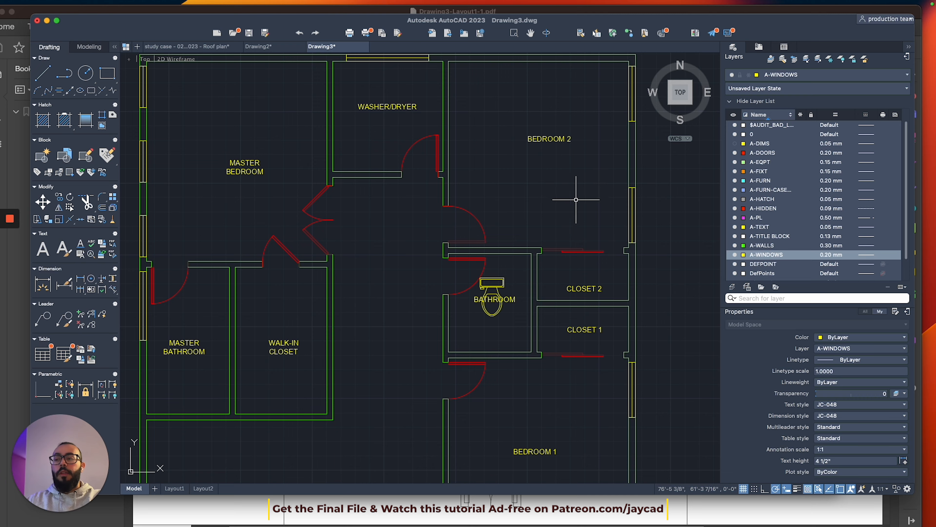
scroll(574, 199, down, 5)
scroll(518, 231, up, 5)
middle_drag(480, 251, 606, 231)
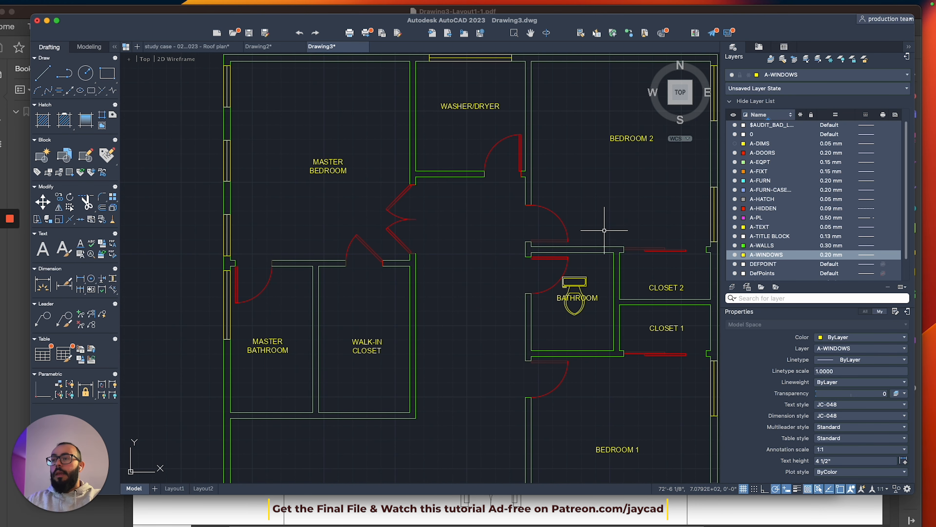
Keep the A-WINDOWS layer on when trying to turn it off, and make A-EQPT the current layer.
click(735, 255)
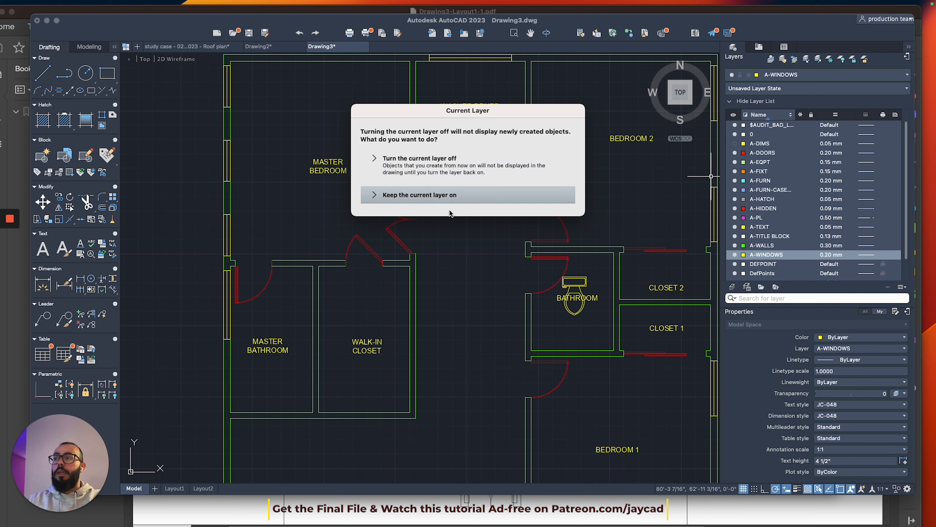
click(424, 199)
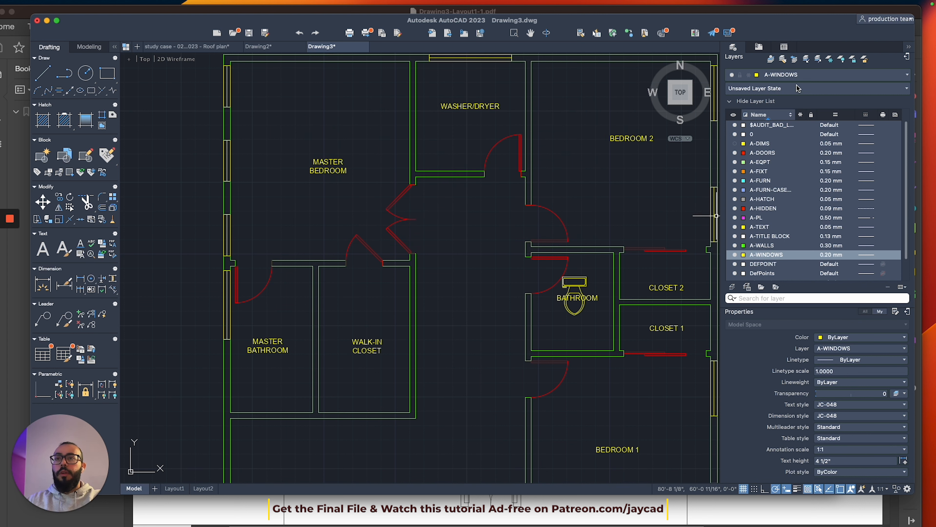
click(799, 75)
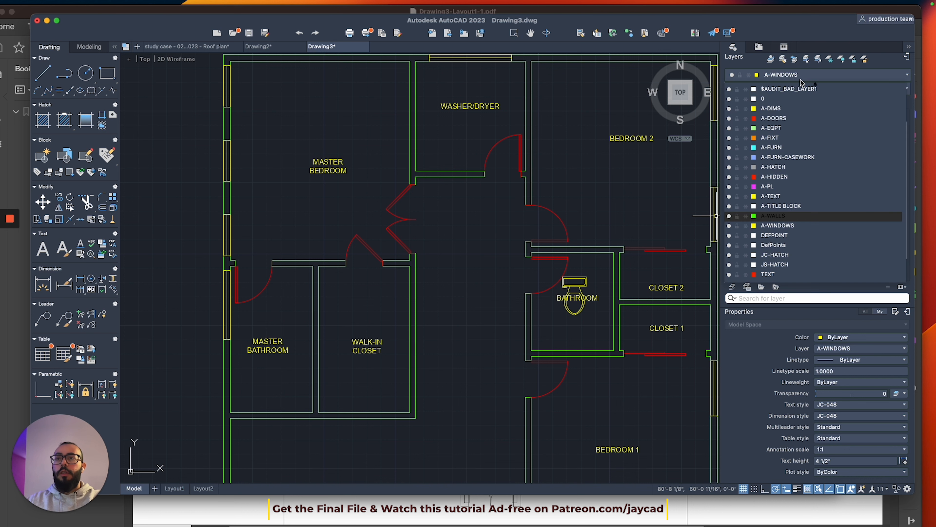
click(785, 129)
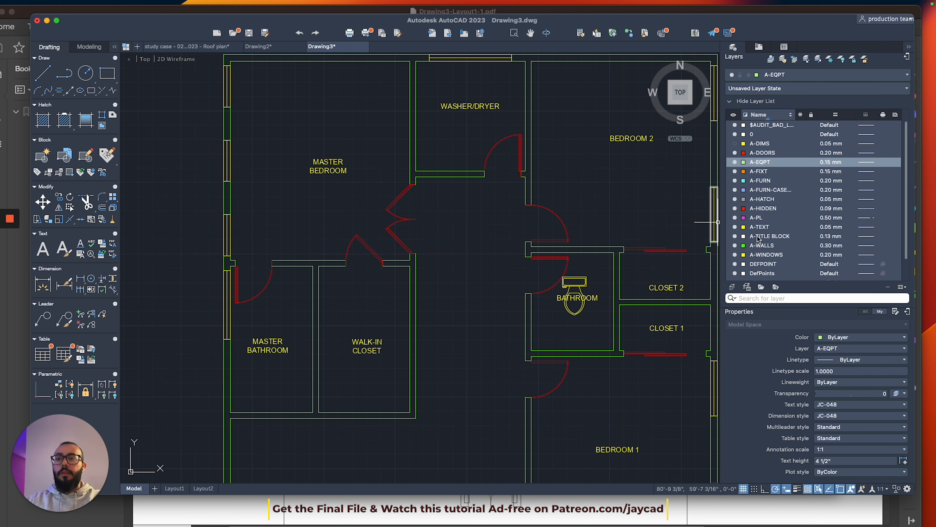
Turn off the A-TEXT layer and assign the bathroom toilet to the A-EQPT layer.
click(736, 228)
middle_drag(565, 243, 450, 233)
click(449, 288)
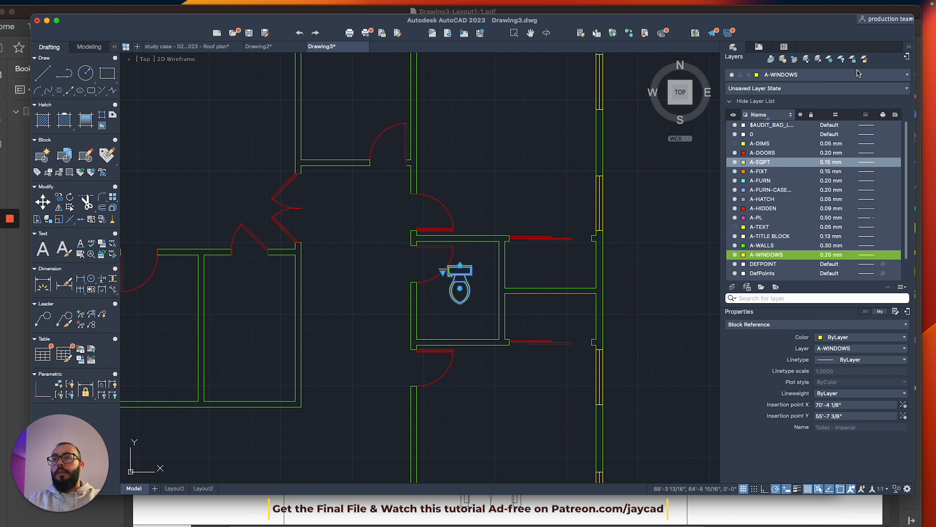
click(830, 74)
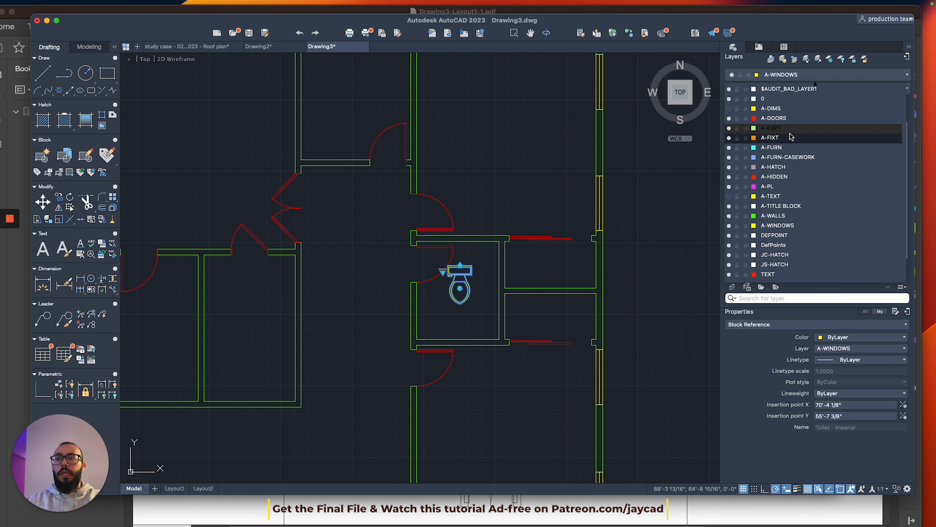
click(772, 128)
key(Escape)
Rotate the toilet about the back midpoint of its tank so the bowl points west.
scroll(457, 277, up, 3)
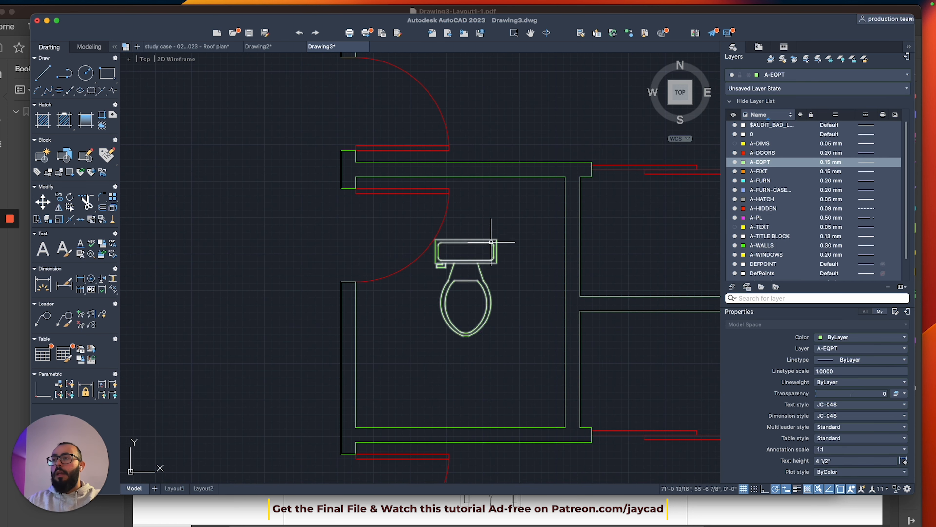
click(475, 264)
text(ro)
key(Return)
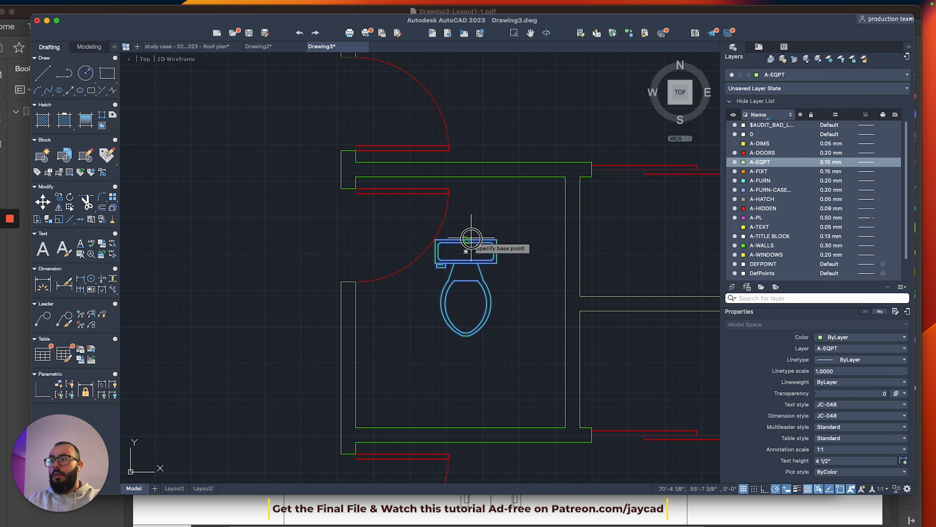
click(467, 240)
click(465, 363)
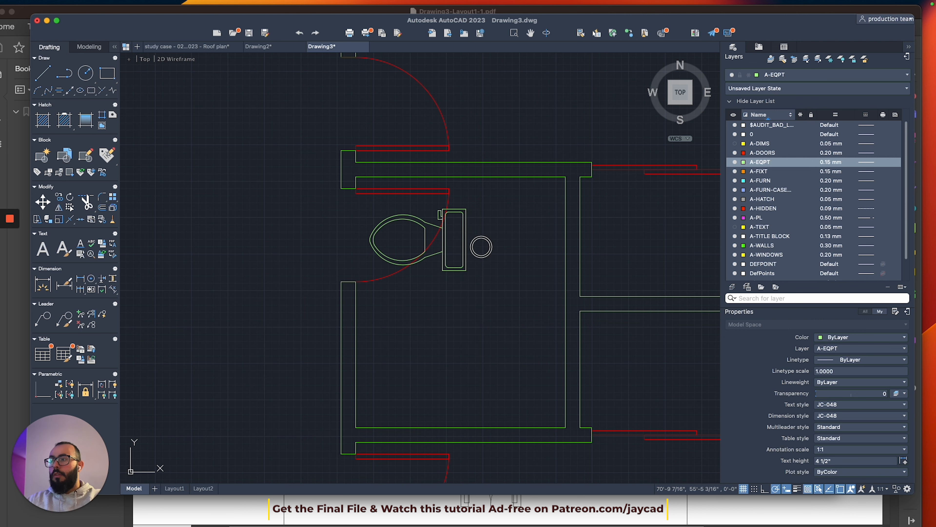
Move the rotated toilet so the back of its tank sits against the bathroom's east wall.
click(465, 268)
scroll(457, 277, down, 3)
scroll(468, 271, up, 3)
text(m)
key(Return)
click(448, 242)
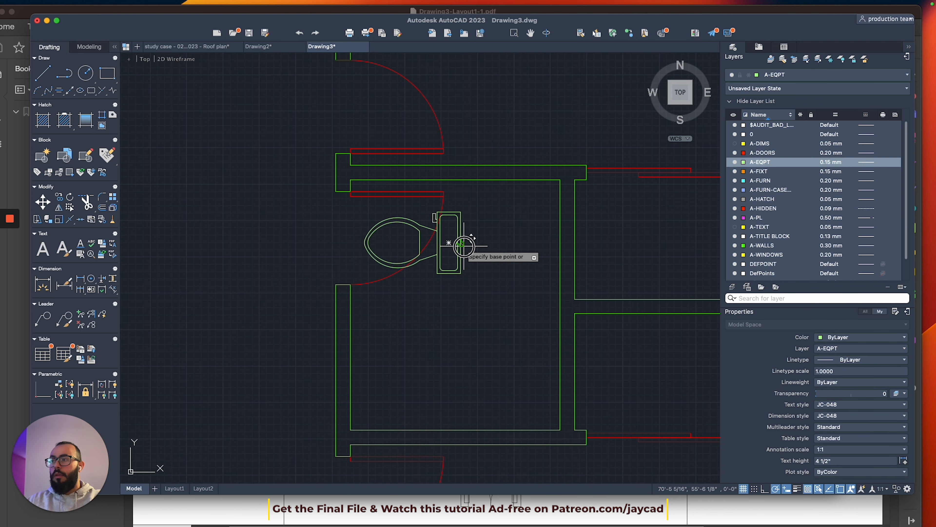
click(567, 297)
scroll(509, 258, down, 3)
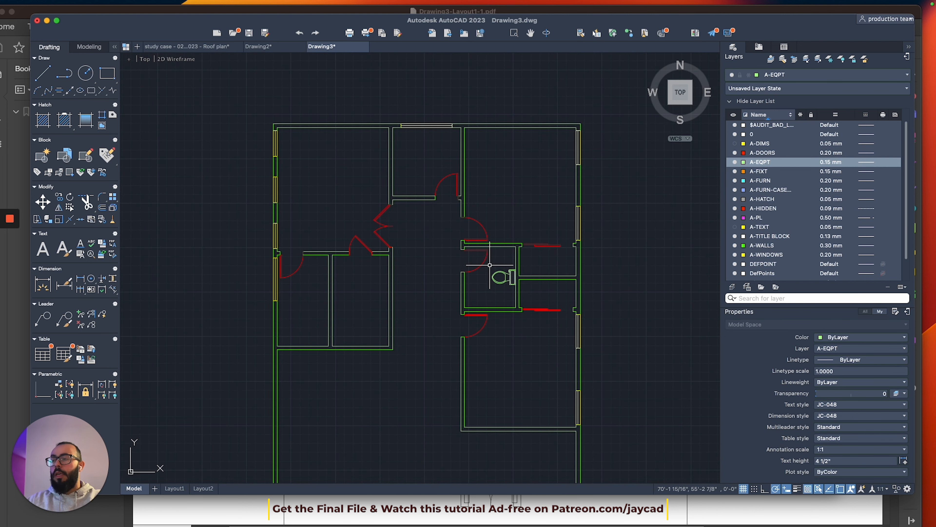
Look through the block library sheets beside the floor plan for the sink plan symbols.
scroll(517, 255, up, 3)
scroll(521, 251, down, 10)
middle_drag(401, 250, 569, 331)
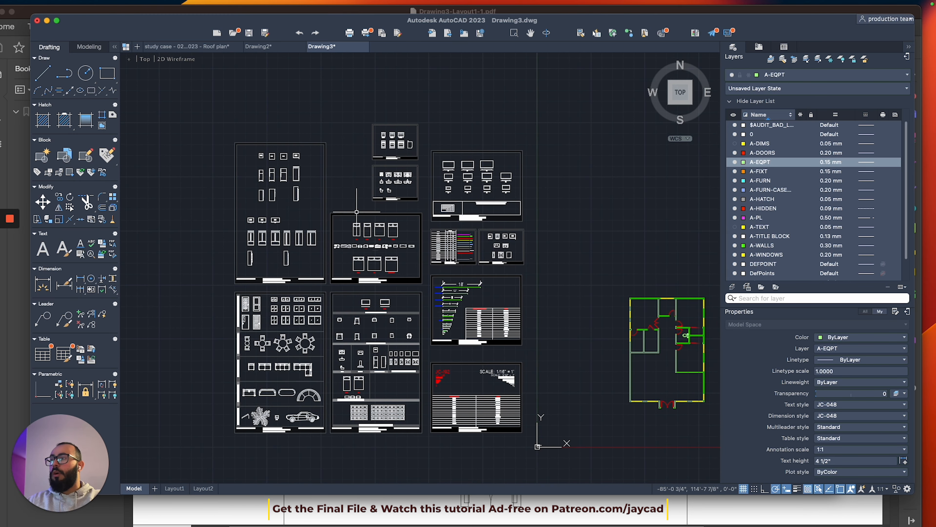
scroll(357, 211, up, 5)
scroll(306, 190, down, 3)
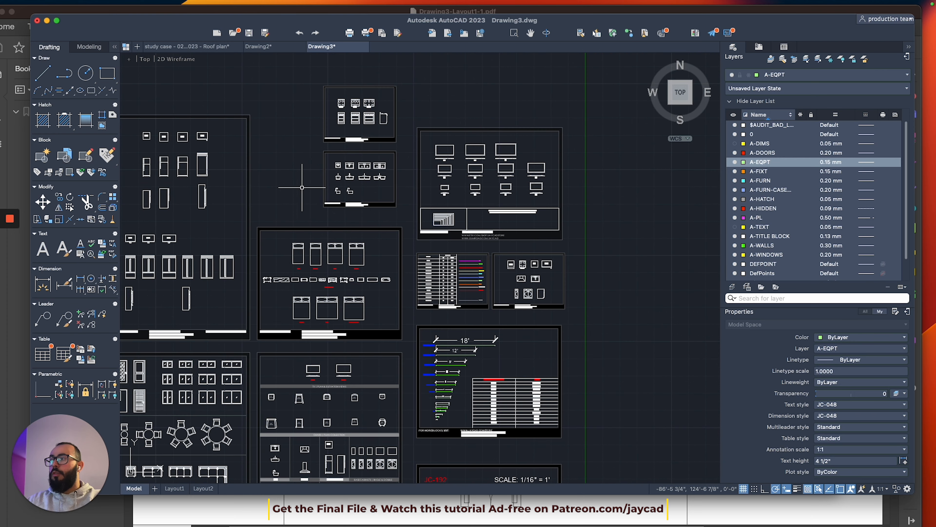
middle_drag(292, 207, 369, 186)
mouse_move(384, 288)
middle_down()
mouse_move(391, 190)
mouse_move(397, 240)
mouse_move(326, 269)
middle_up()
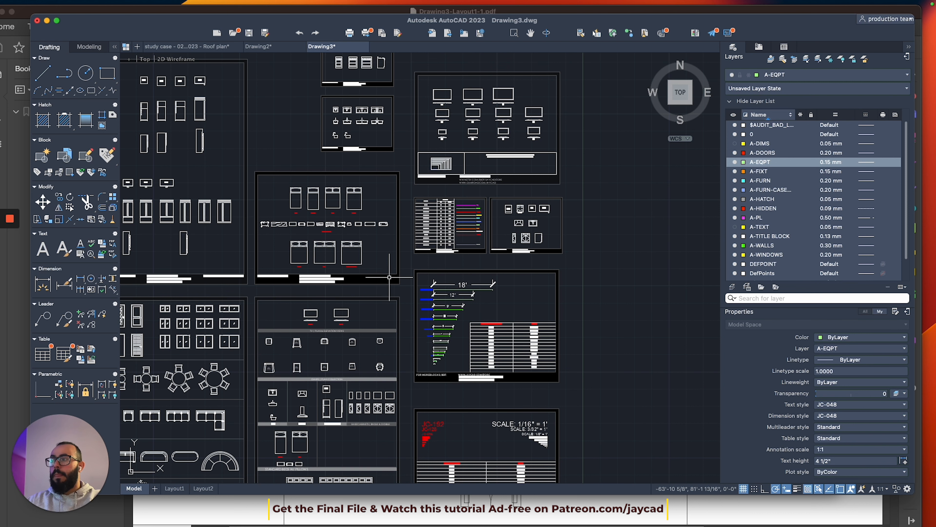
mouse_move(327, 266)
middle_down()
mouse_move(394, 211)
mouse_move(338, 246)
middle_up()
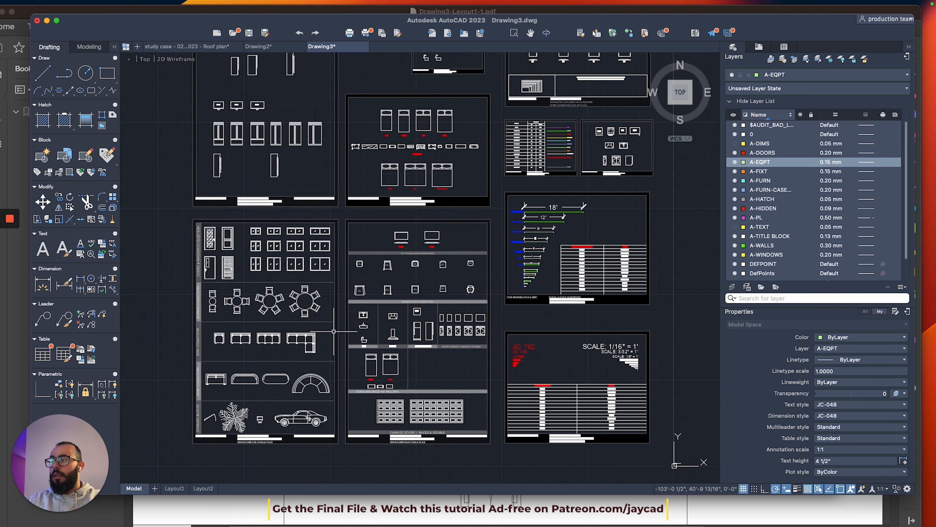
scroll(369, 330, up, 8)
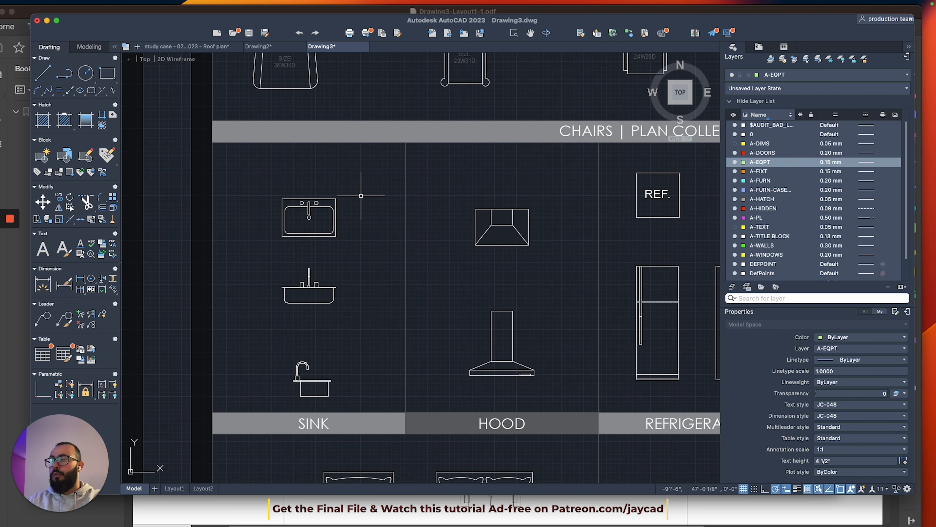
Move the single-bowl sink plan block from the library into the bathroom, just north of the toilet.
click(334, 218)
middle_drag(332, 199, 325, 253)
text(m)
key(Return)
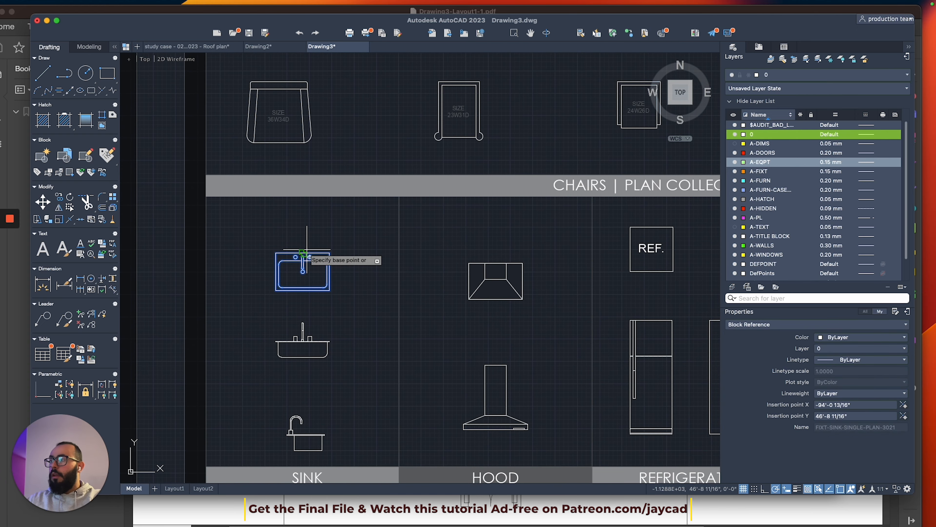
click(304, 253)
scroll(304, 253, down, 8)
middle_drag(547, 267, 418, 267)
scroll(418, 267, up, 5)
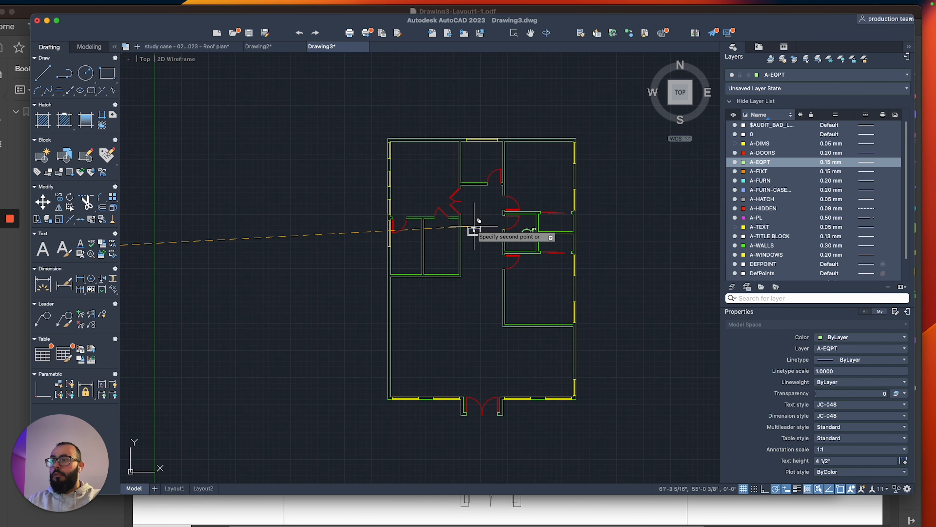
scroll(553, 210, up, 8)
click(479, 214)
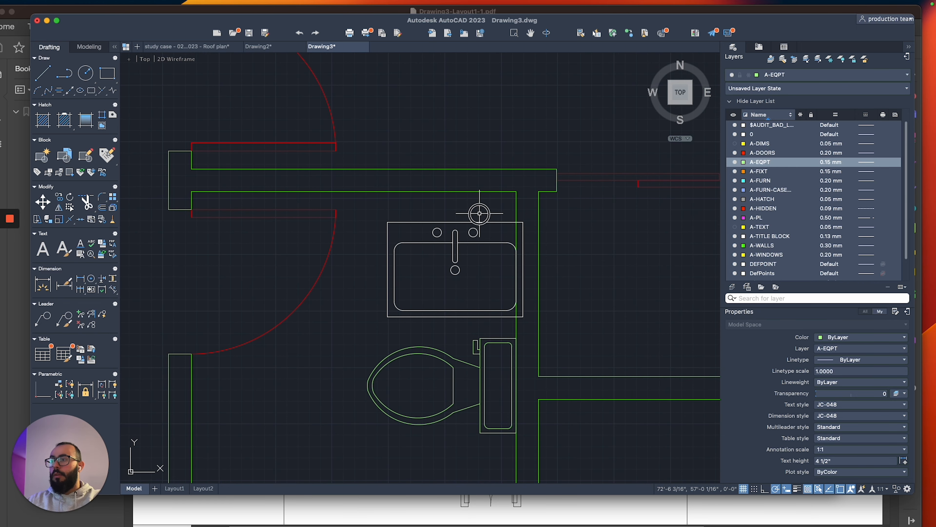
Rotate the sink about the midpoint of its faucet edge so the faucet side faces east.
click(458, 222)
text(ro)
key(Return)
click(456, 222)
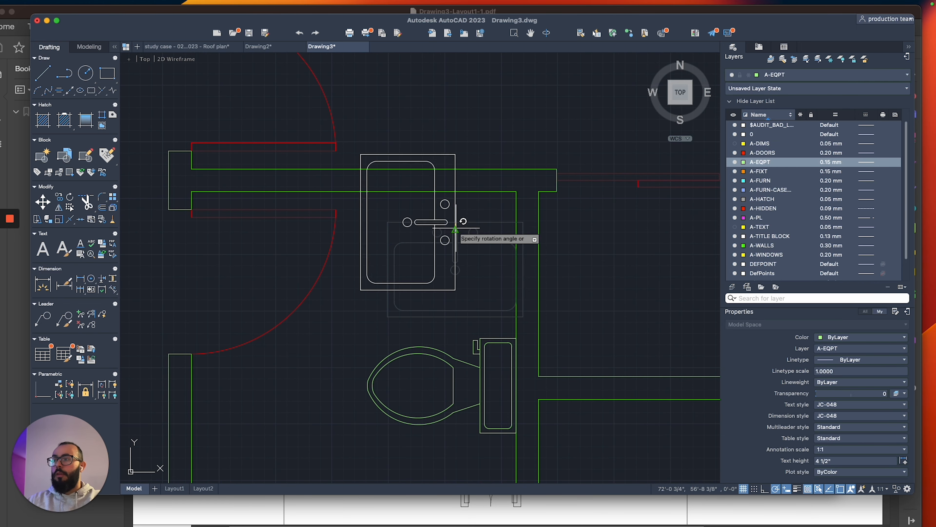
click(455, 296)
Move the sink by its upper-right corner into the bathroom's northeast inside corner, with its insertion point at about X 73'-2", Y 56'-2".
click(456, 224)
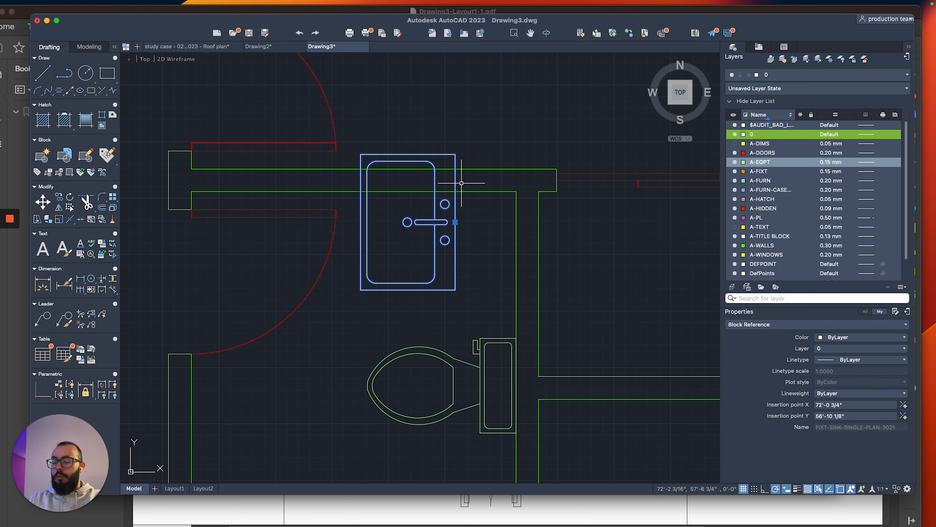
text(m)
key(Return)
click(455, 154)
click(522, 186)
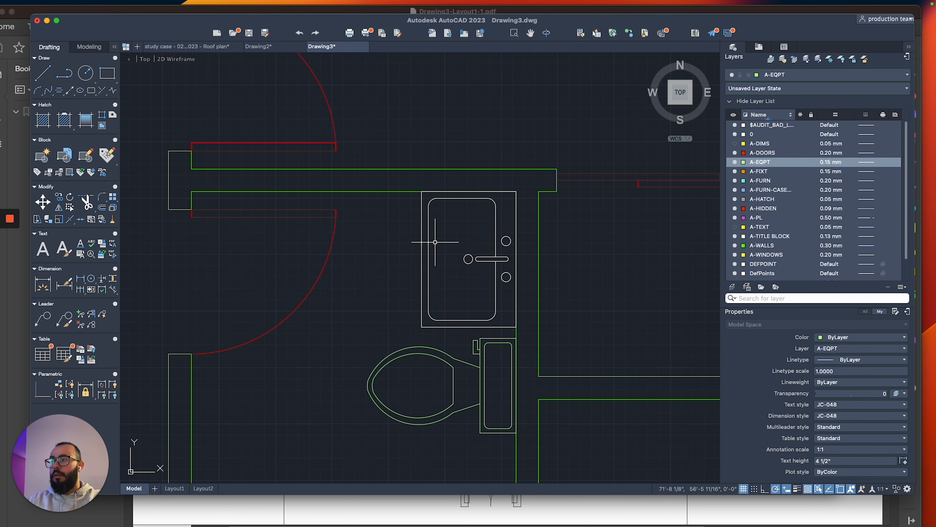
Assign the bathroom sink to the A-FIXT layer and clear the selection.
click(422, 260)
scroll(483, 326, down, 5)
key(Escape)
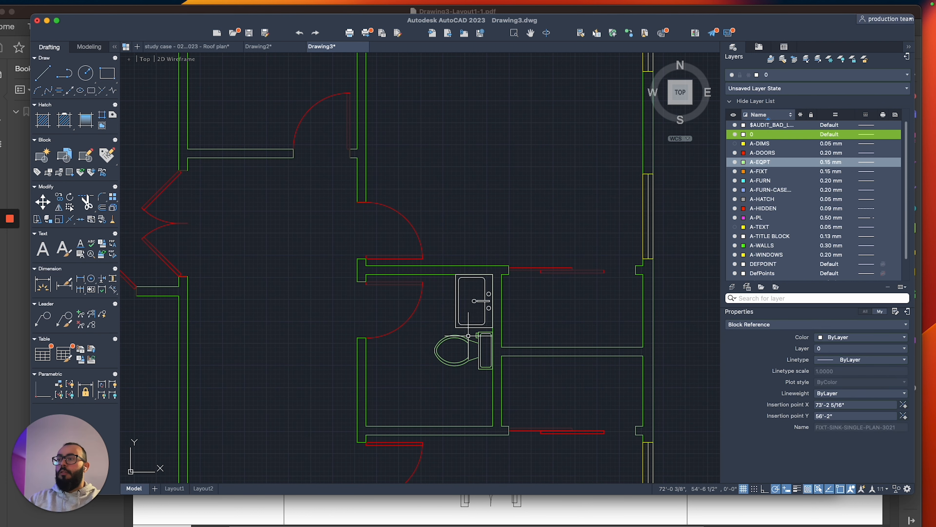
scroll(464, 343, up, 3)
click(451, 281)
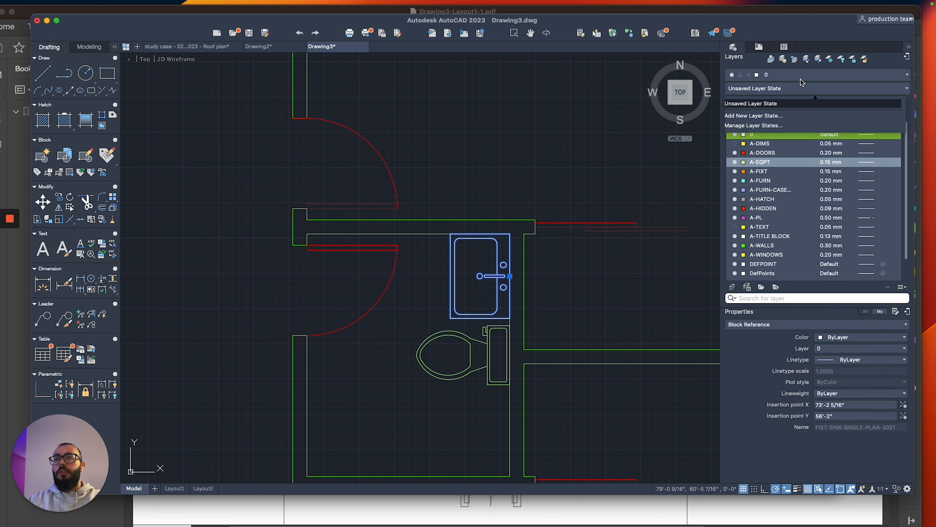
click(783, 75)
click(789, 141)
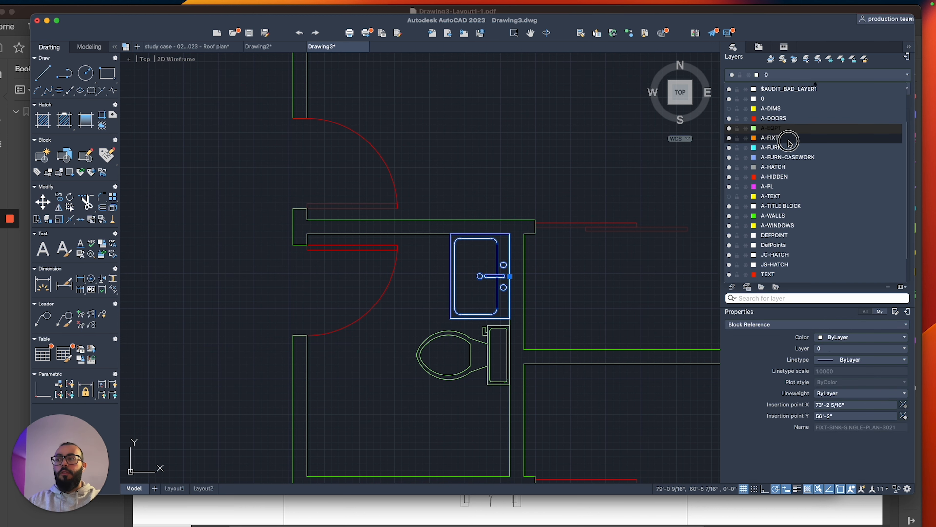
key(Escape)
Dimension the clearance from the bathroom's southeast inside corner to the south edge of the toilet tank.
middle_drag(478, 375, 502, 305)
mouse_move(442, 309)
middle_down()
mouse_move(460, 288)
mouse_move(448, 301)
middle_up()
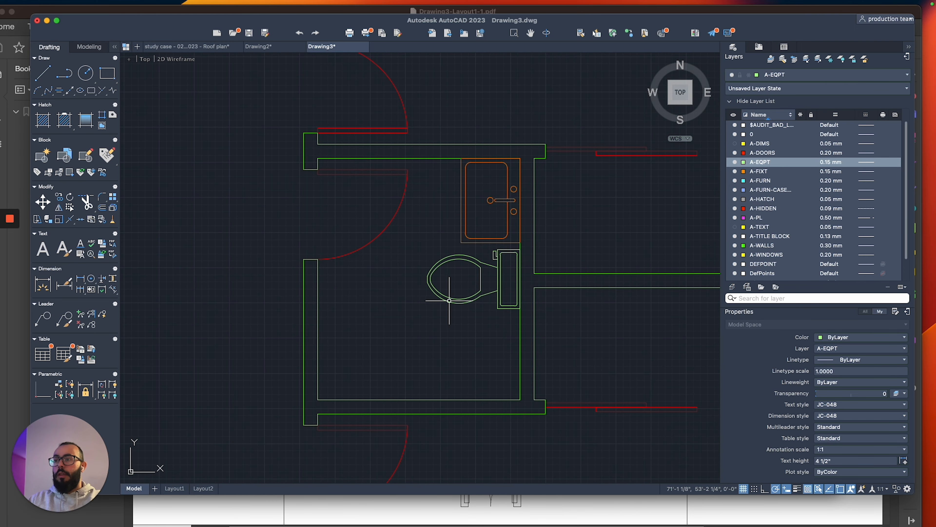
key(space)
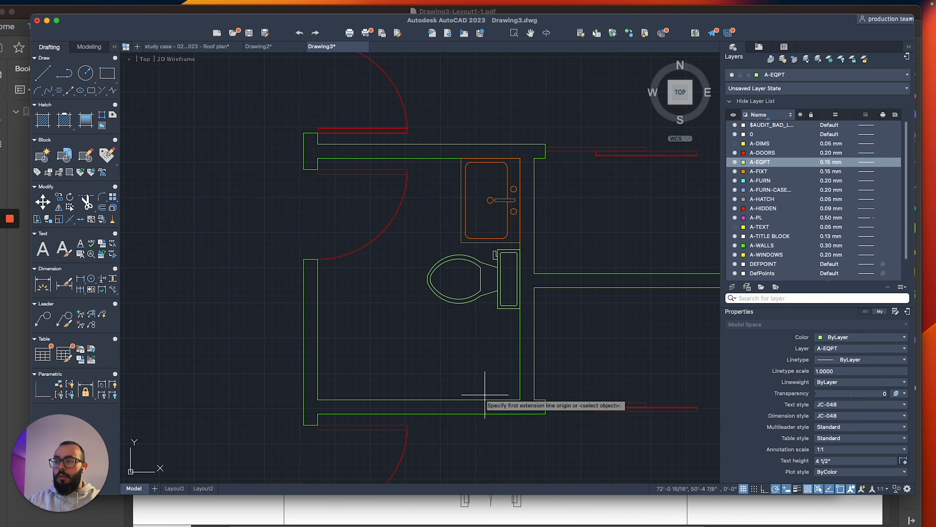
click(519, 400)
click(521, 308)
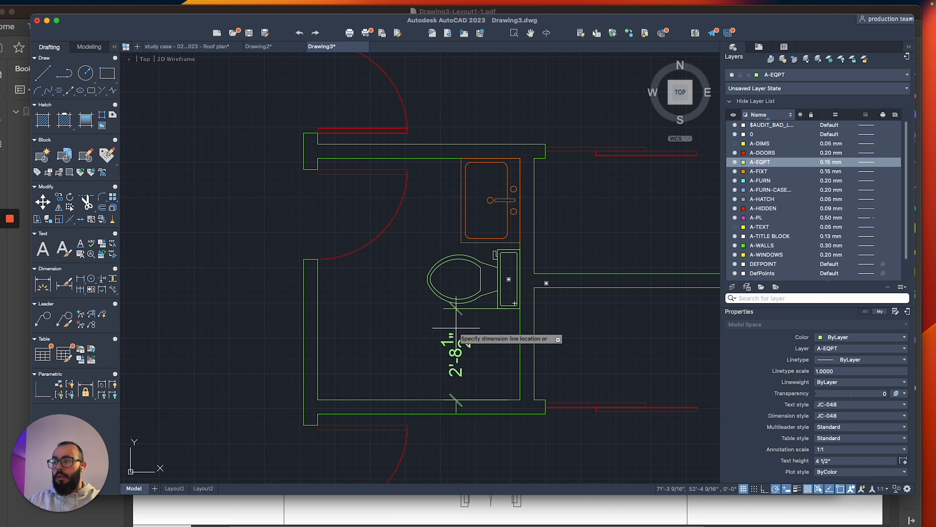
Measure the bathroom's interior length between the inner faces of its upper and lower walls with a temporary linear dimension.
key(Escape)
key(space)
click(319, 159)
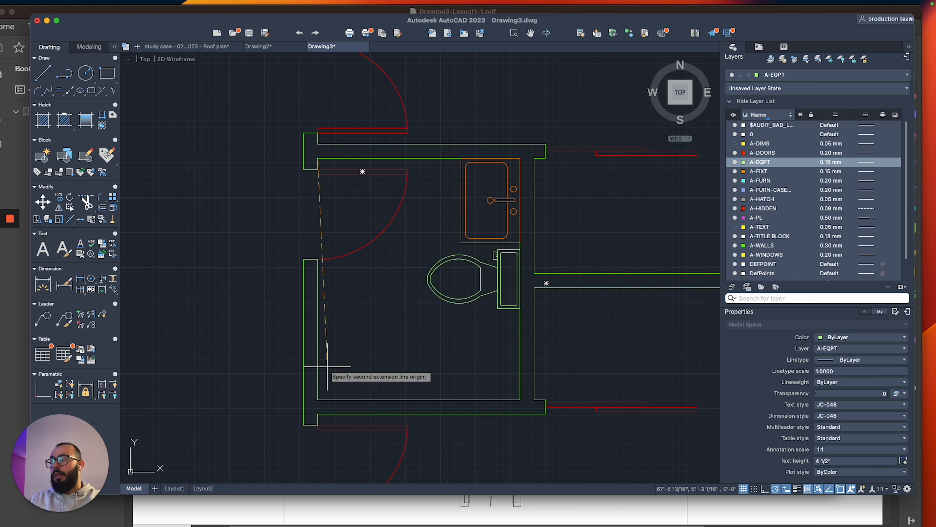
click(317, 399)
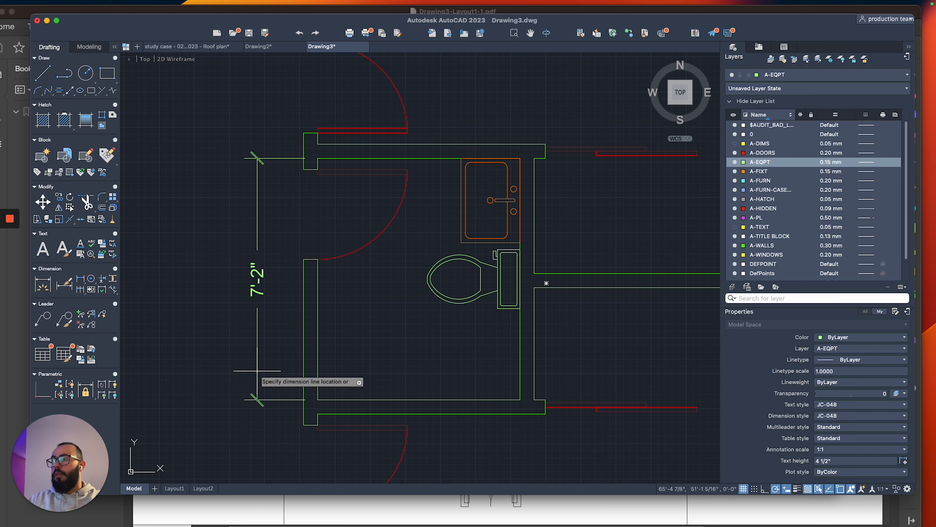
key(Escape)
Examine the block library sheets beside the floor plan for a suitable bathtub block.
text(pl)
key(space)
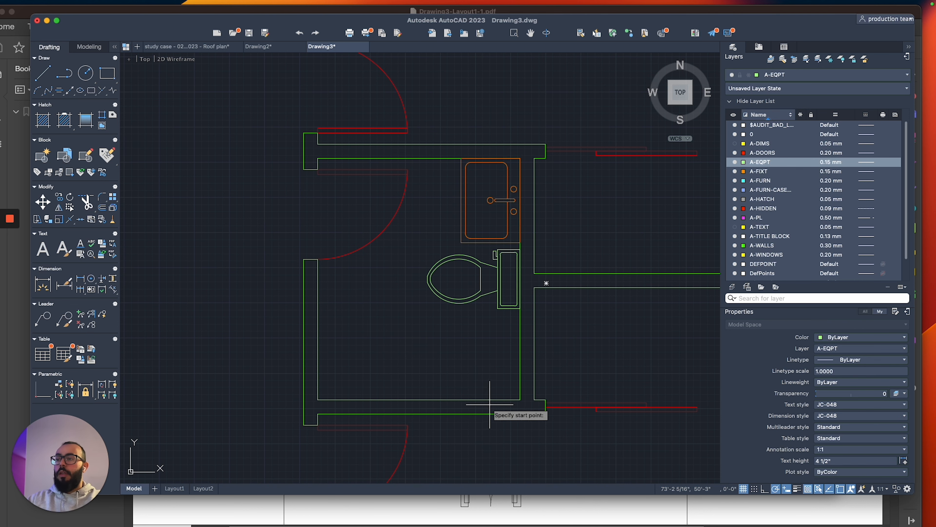
scroll(525, 363, down, 5)
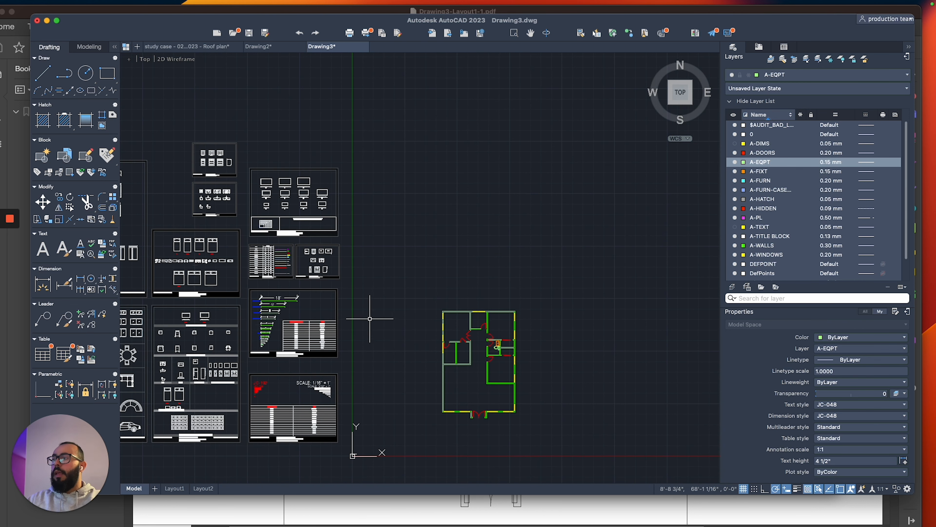
scroll(397, 178, up, 4)
scroll(350, 378, down, 3)
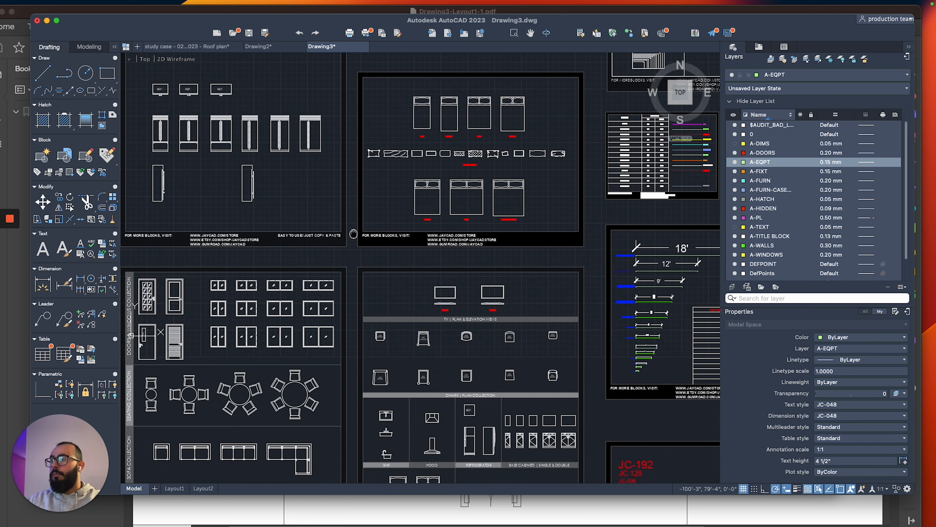
scroll(379, 255, up, 3)
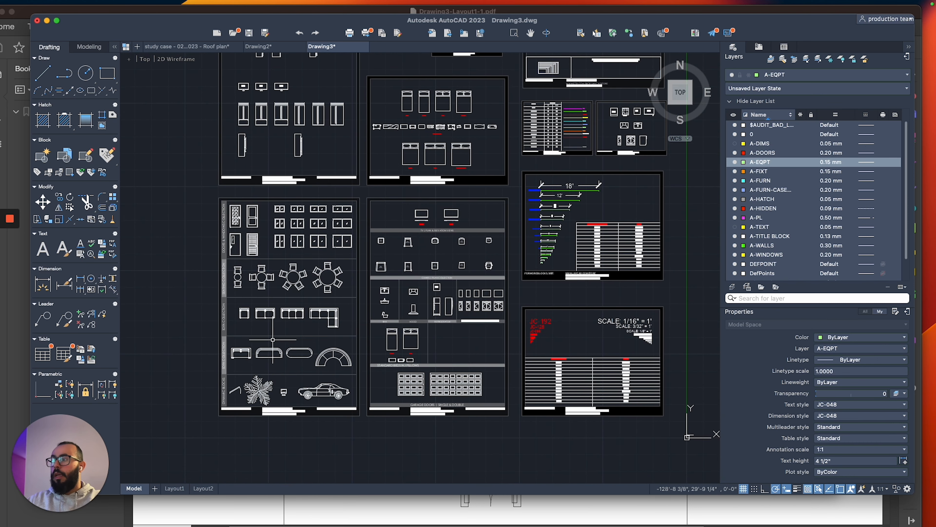
mouse_move(424, 242)
middle_down()
mouse_move(383, 285)
mouse_move(353, 422)
mouse_move(358, 326)
middle_up()
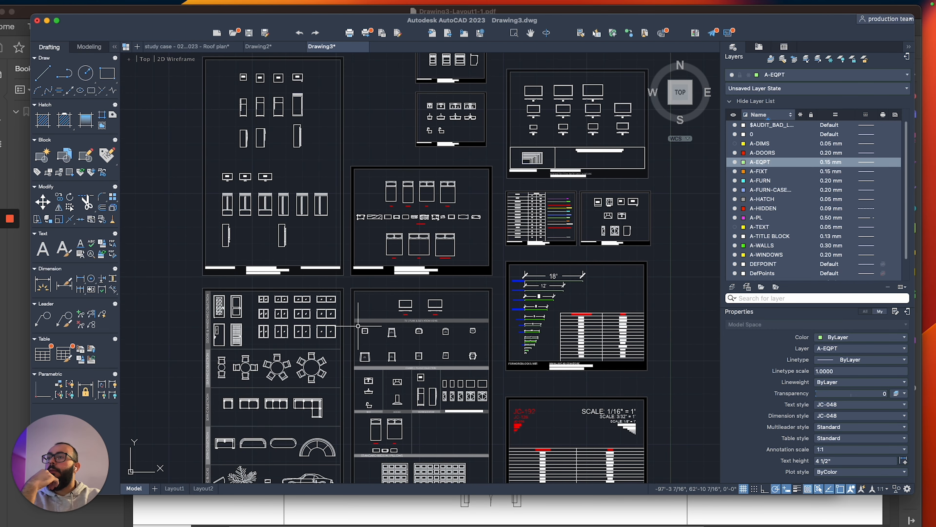
middle_drag(492, 352, 407, 245)
middle_drag(581, 283, 217, 308)
scroll(457, 297, up, 8)
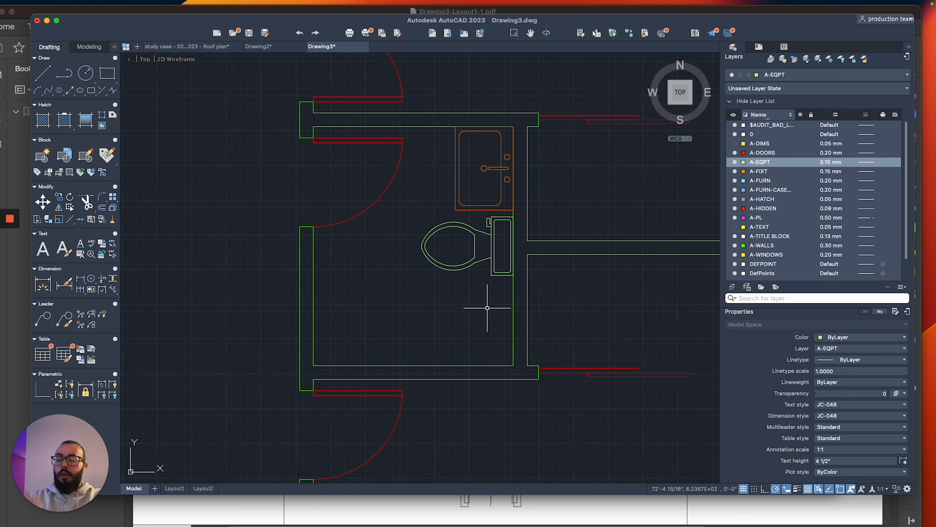
Try marking the bathtub's front edge with a horizontal polyline across the room below the toilet, and delete it.
text(pl)
key(Return)
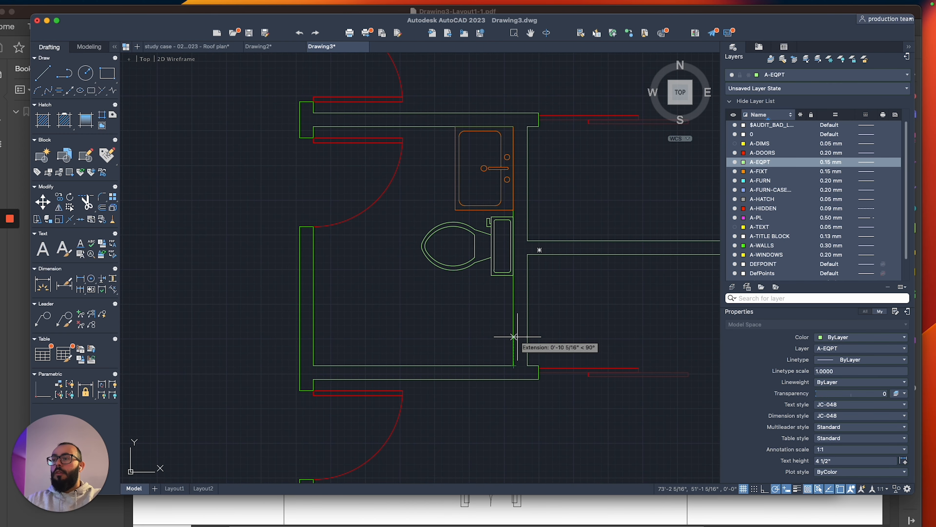
text(2')
key(Return)
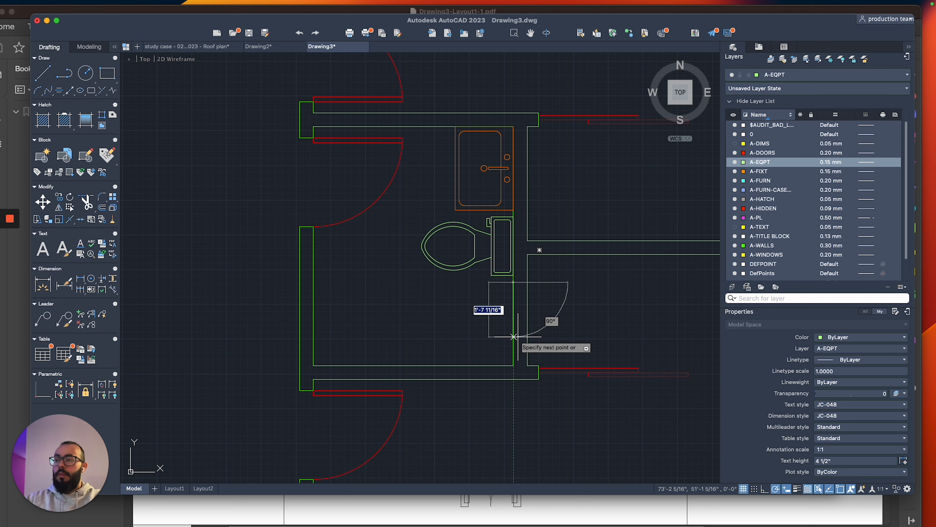
click(316, 281)
key(Return)
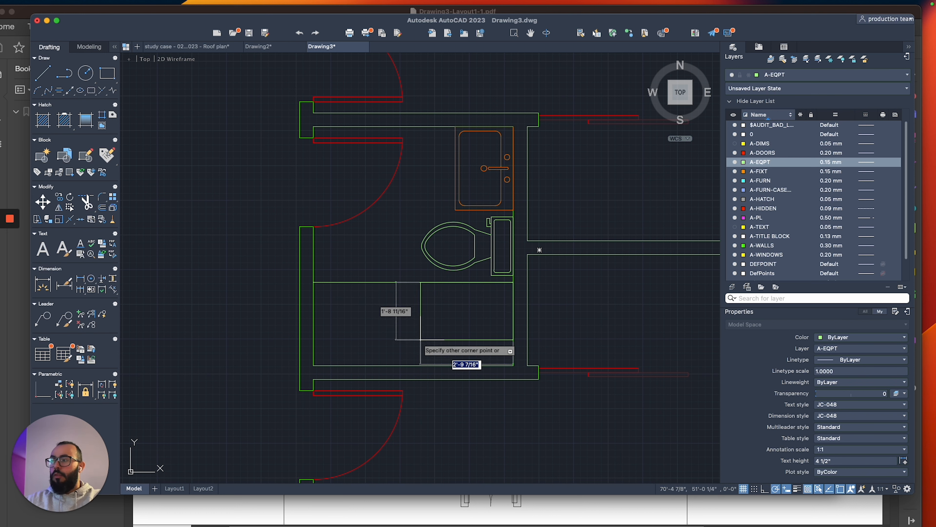
click(383, 271)
click(355, 290)
key(Delete)
Draw the bathtub outline as a wall-to-wall rectangle about 2'-6" deep at the lower end of the bathroom.
text(rec)
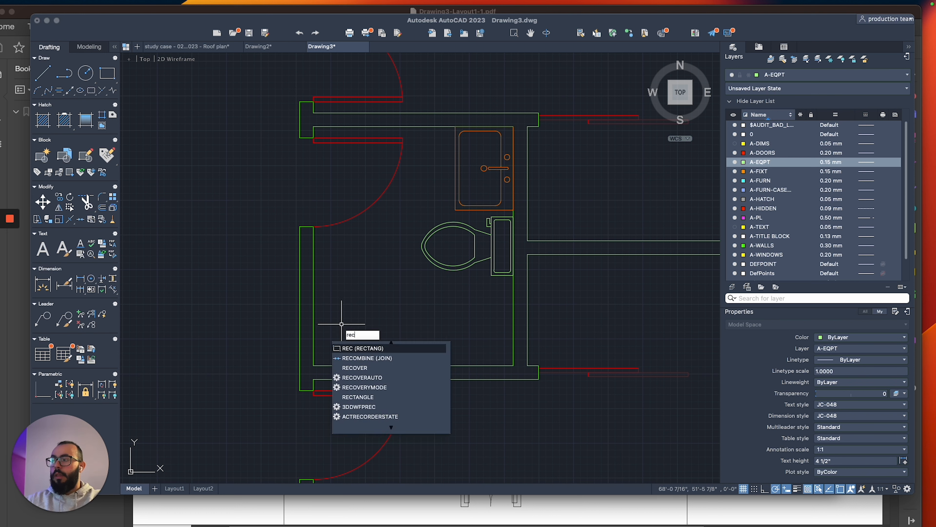
key(Return)
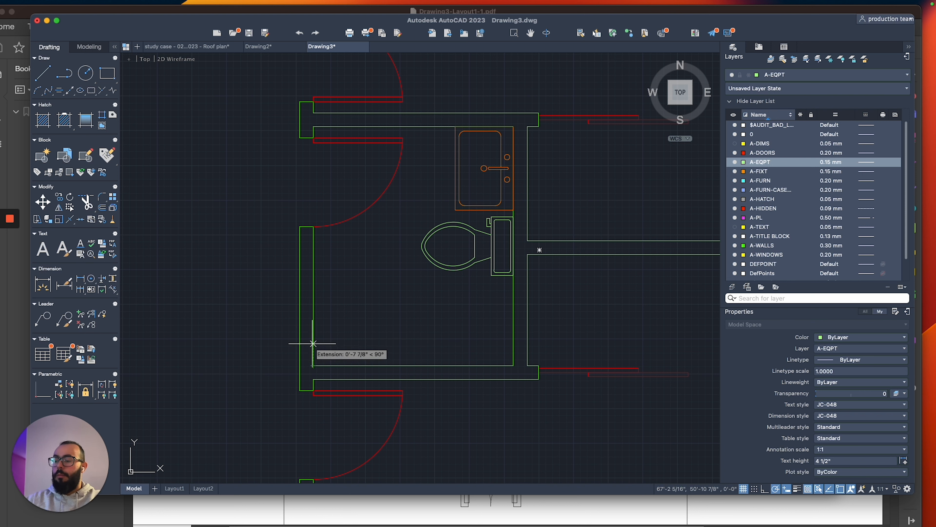
click(314, 282)
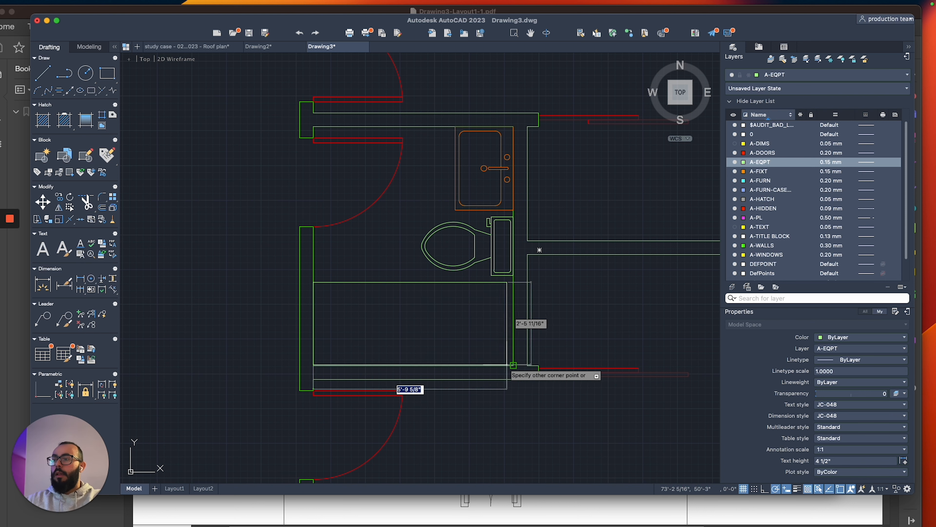
click(513, 365)
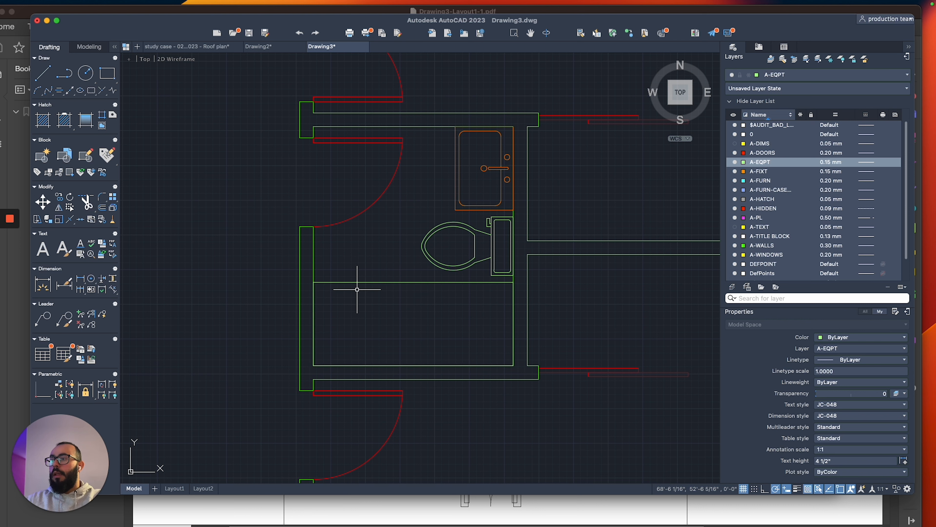
Offset the bathtub rectangle inward to form the inner basin outline.
scroll(418, 293, up, 5)
text(o)
key(Return)
key(Return)
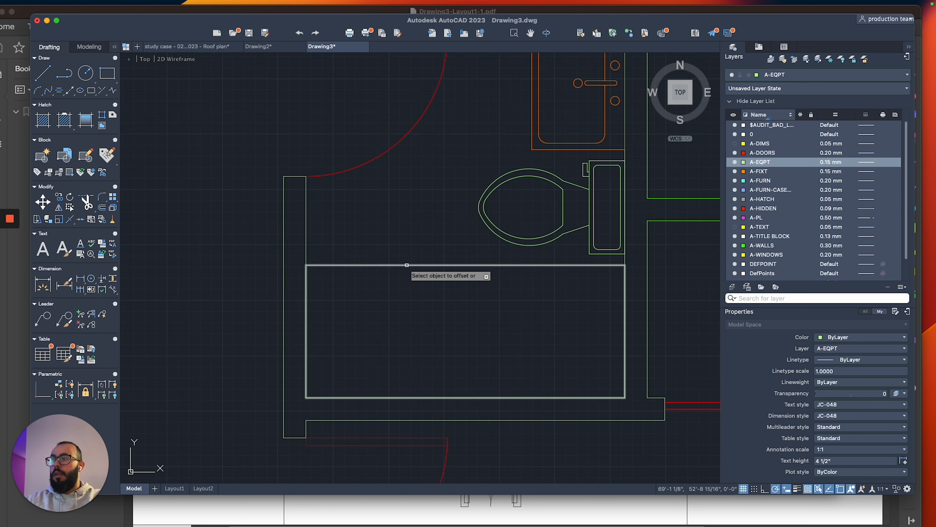
click(391, 265)
click(386, 300)
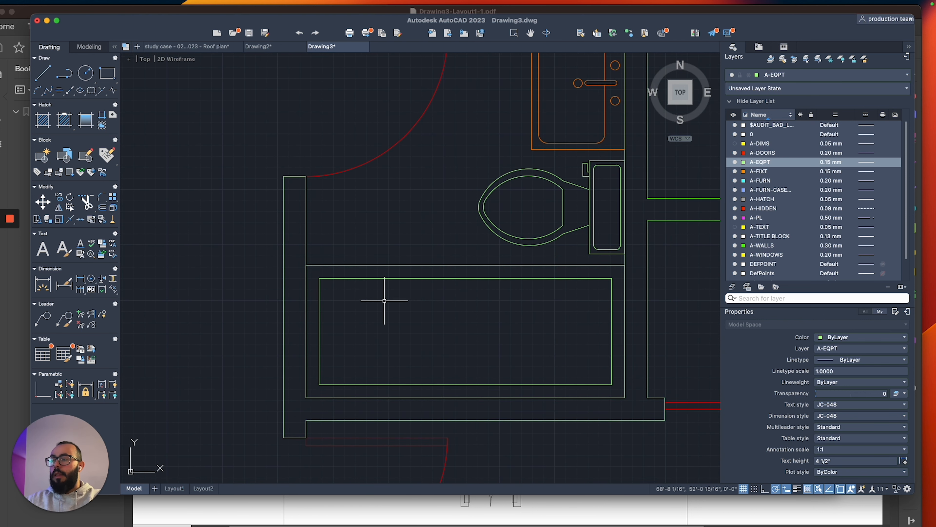
Try to fillet the inner basin's upper-left corner with a 3" radius.
text(f)
key(Return)
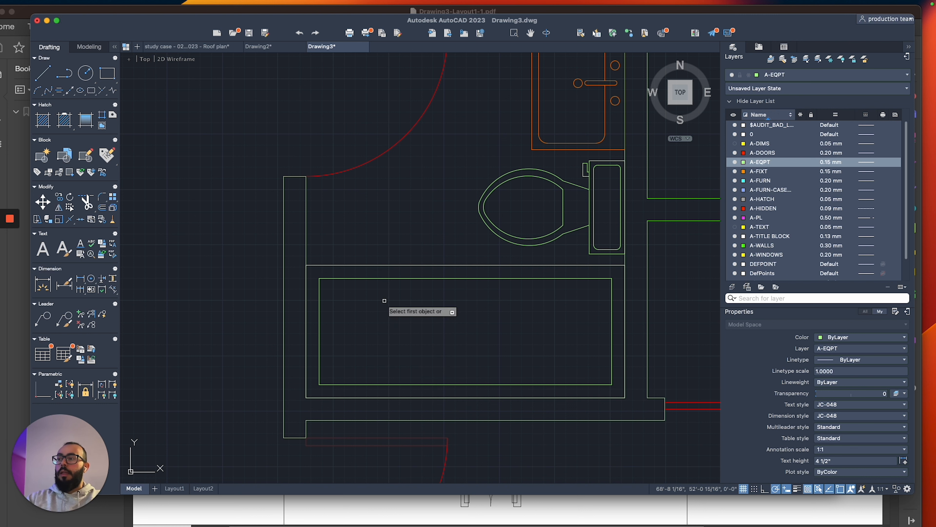
key(Down)
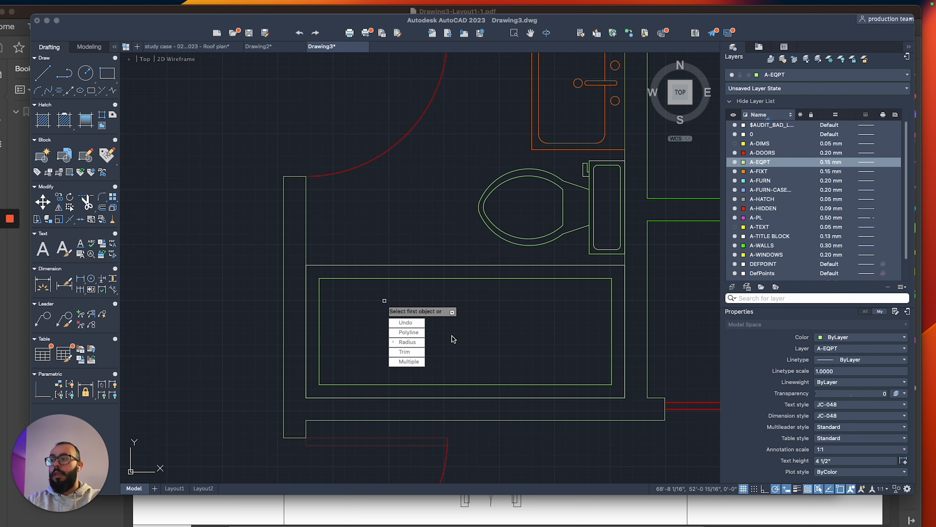
key(Return)
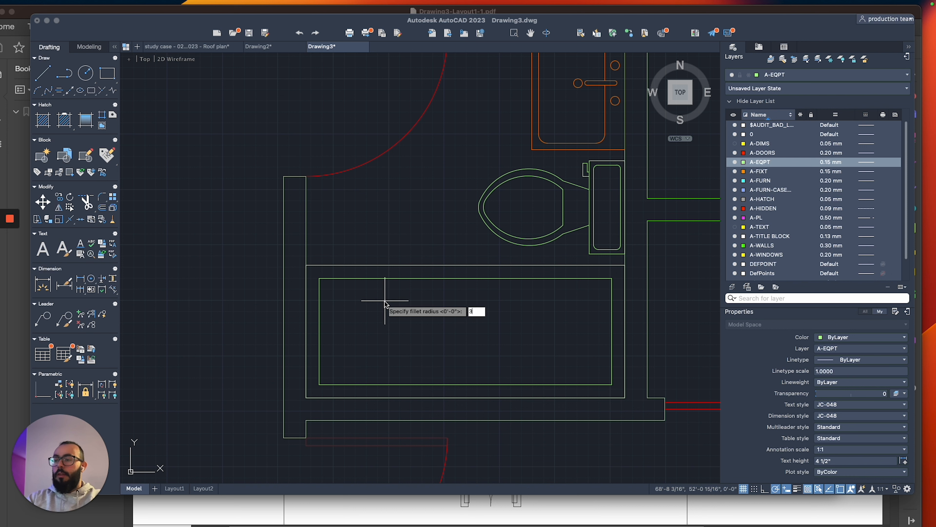
text(3)
key(Return)
click(327, 278)
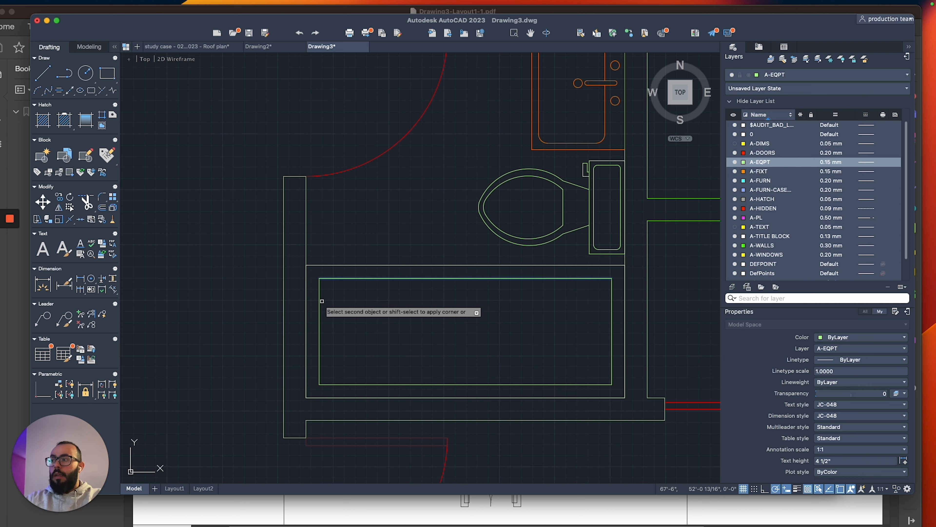
click(320, 302)
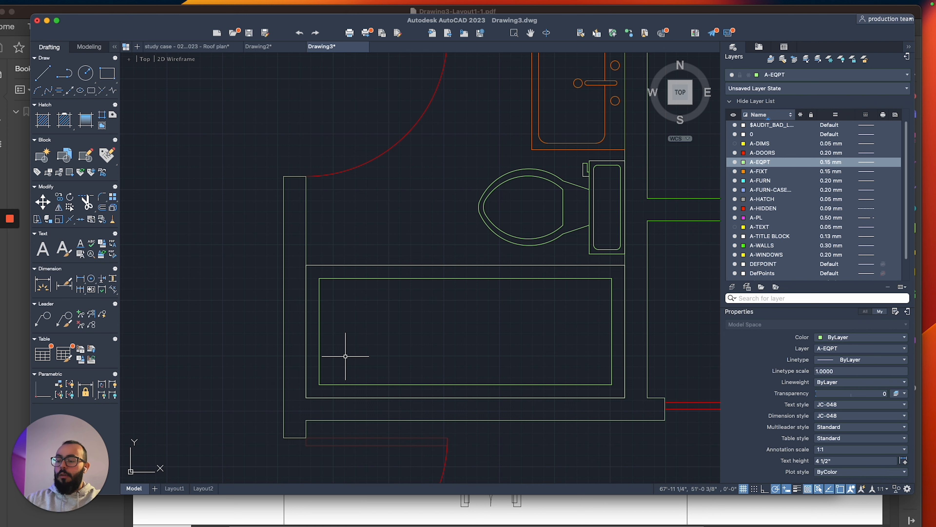
Try filleting the inner basin's upper-left and lower-left corners with a 6" radius.
key(Return)
key(Down)
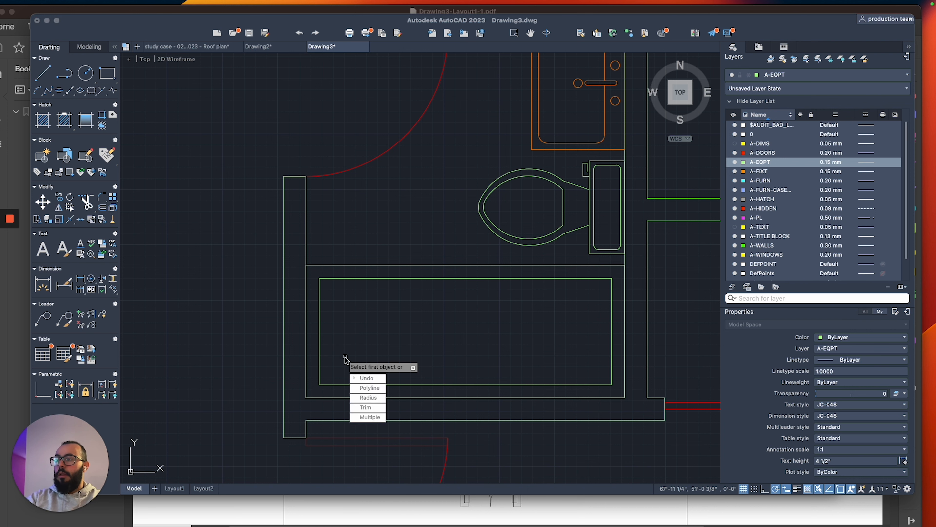
key(Return)
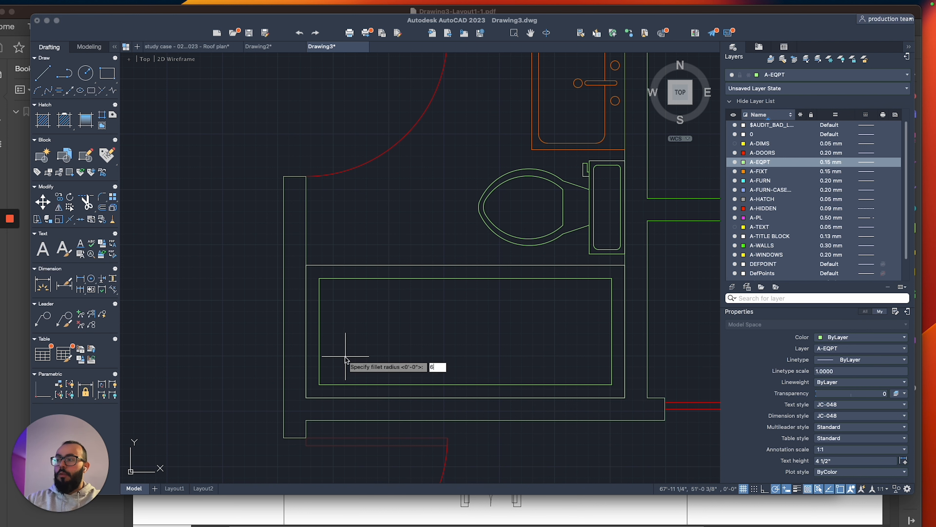
text(6)
key(Return)
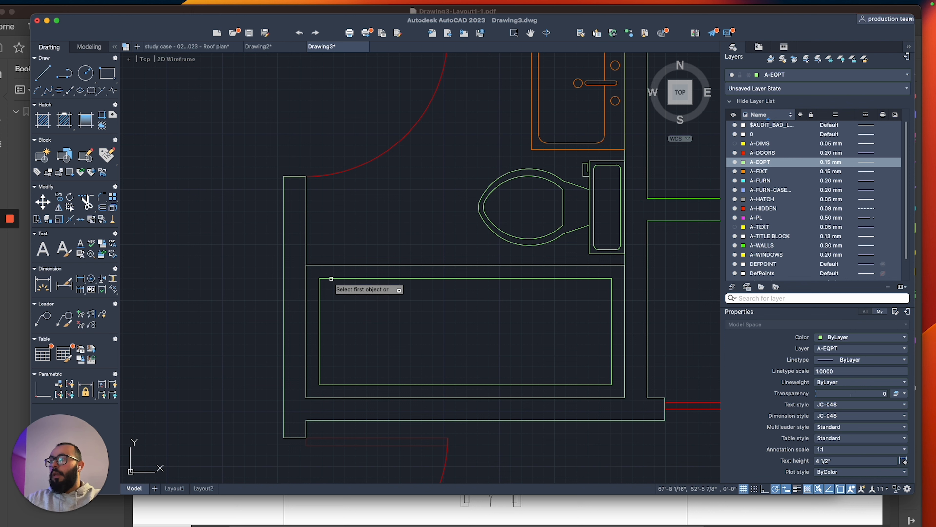
click(332, 279)
click(320, 306)
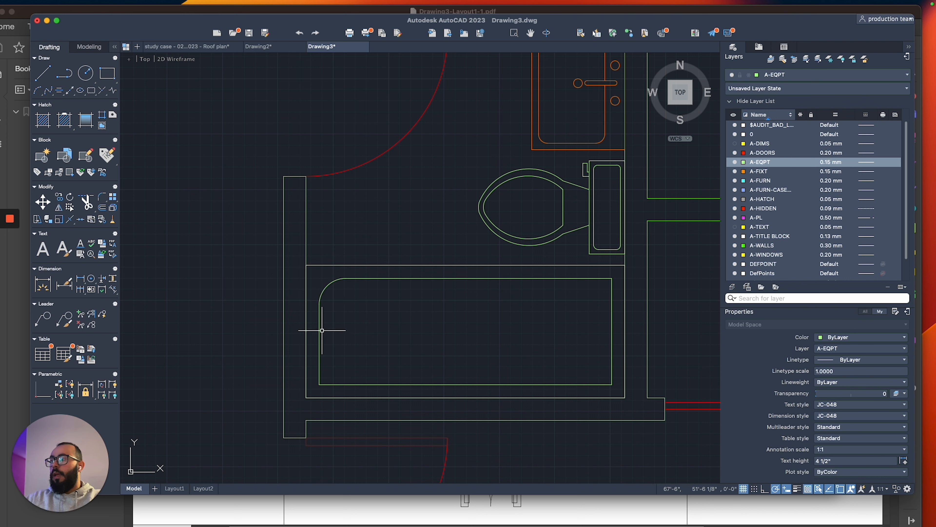
click(320, 344)
click(340, 385)
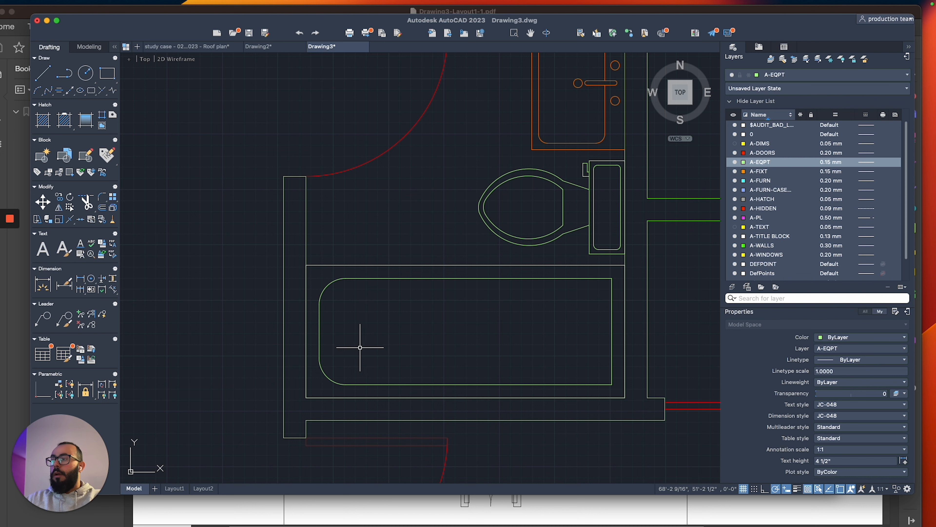
Draw a circle centred on the midpoint of the inner basin's left edge, with its radius reaching the upper-left corner.
key(Return)
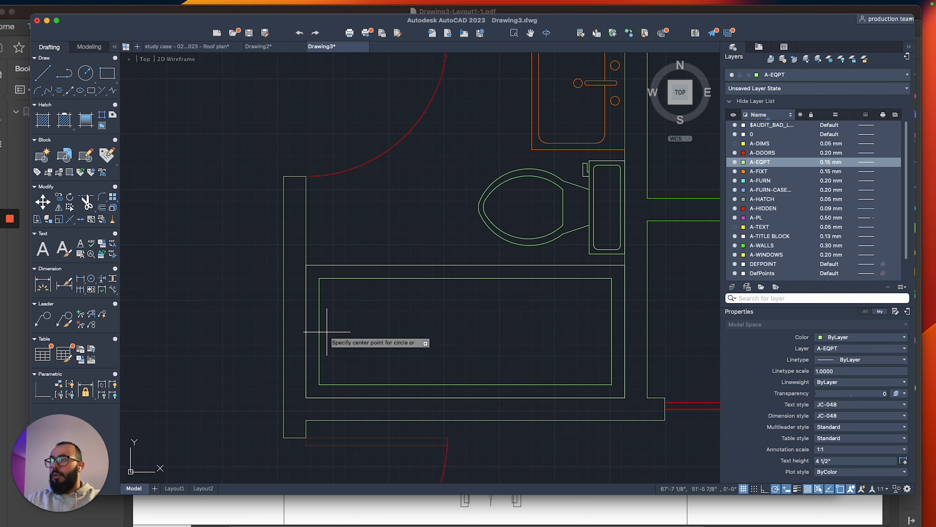
click(319, 331)
click(319, 278)
Move the circle inward so its left quadrant sits on the midpoint of the inner basin's left edge.
click(372, 330)
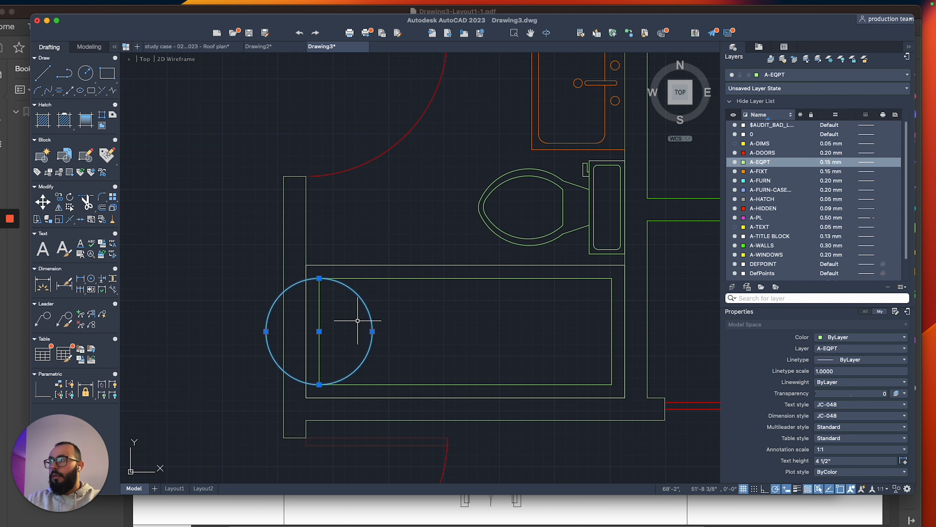
text(m)
key(Return)
click(266, 331)
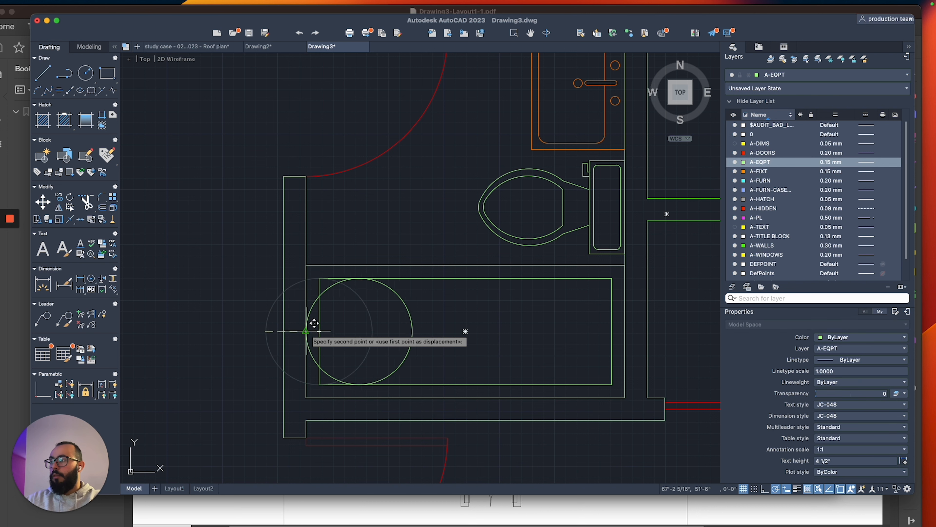
click(319, 331)
Trim the circle's right half and the basin's two left corners to leave a semicircular end.
text(tr)
key(Return)
drag(466, 318, 381, 328)
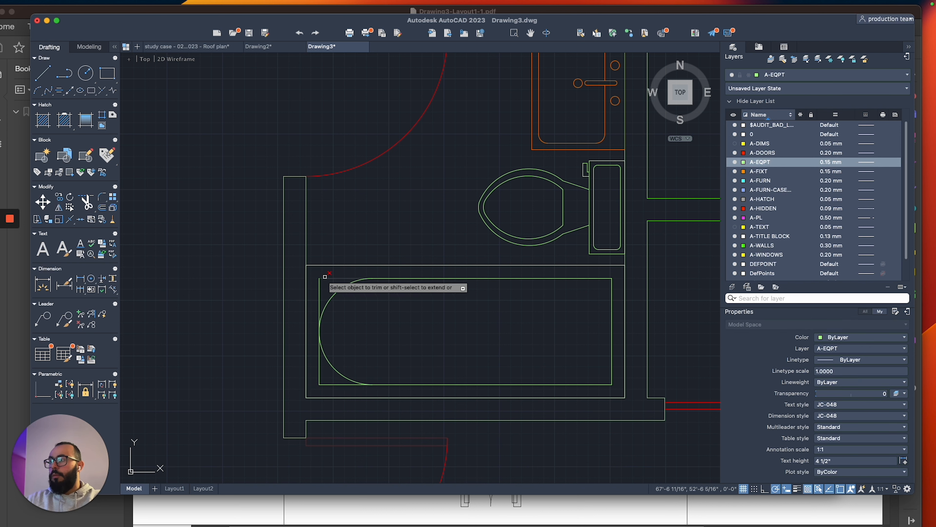
drag(331, 277, 315, 294)
click(338, 389)
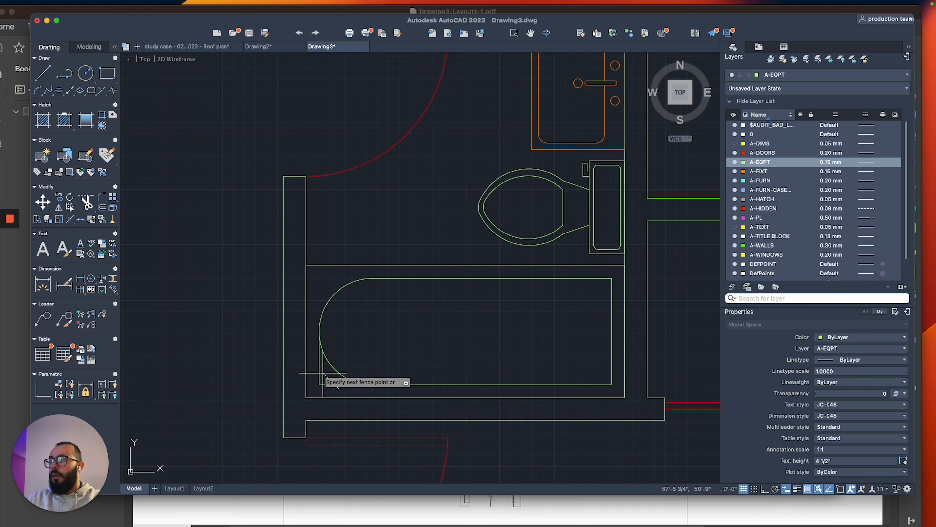
click(316, 368)
key(Escape)
Join the semicircular arc and the trimmed basin outline into one polyline.
click(384, 275)
click(356, 306)
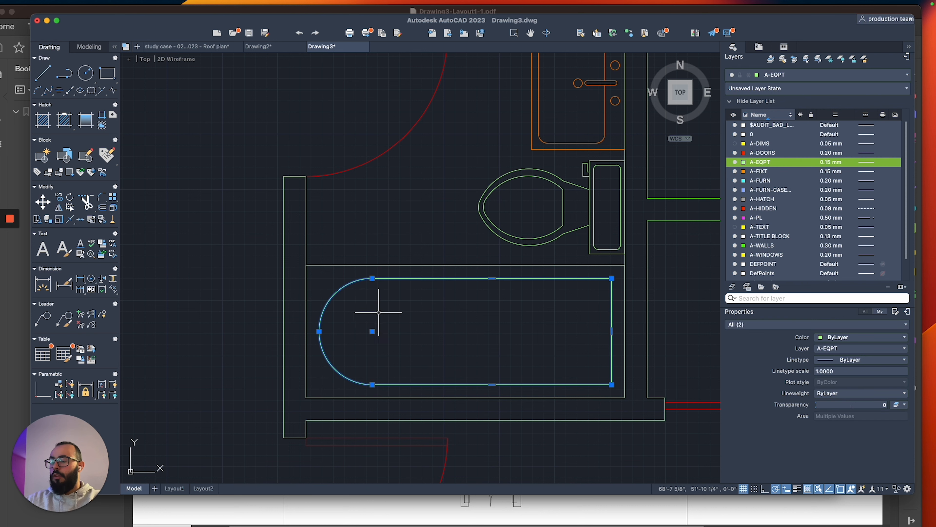
key(Return)
Draw the drain as a 1" radius circle on the basin's centreline near its straight right end.
text(c)
key(Return)
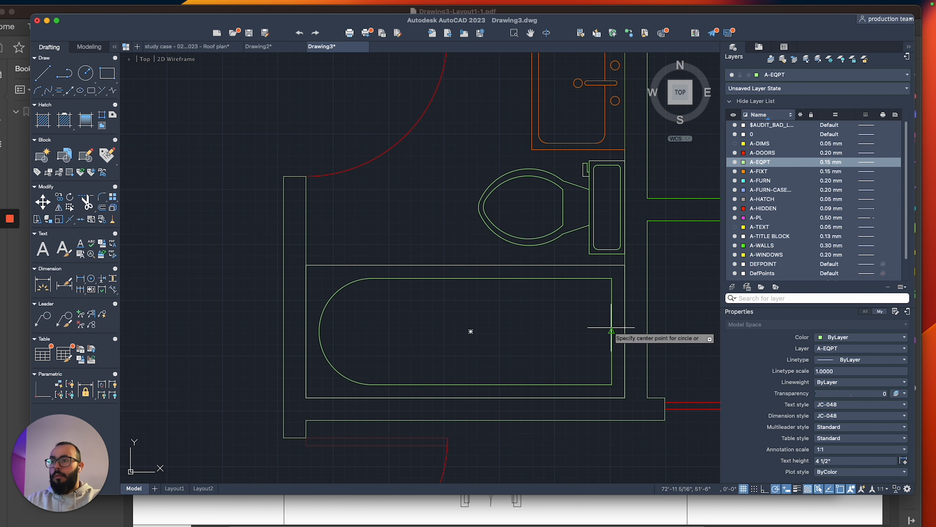
click(587, 331)
scroll(593, 330, up, 2)
text(1)
key(Return)
scroll(563, 308, down, 2)
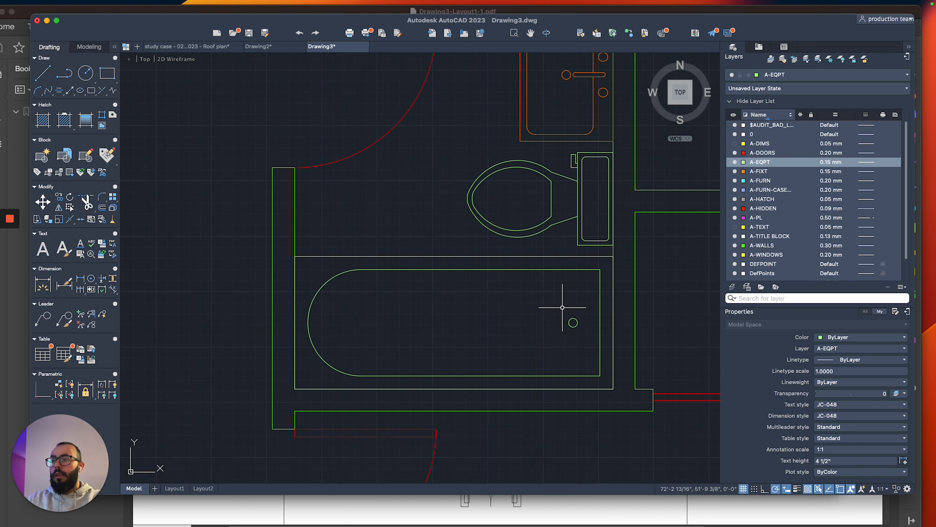
Put the bathtub's outline, inner basin and drain circle on layer 0.
scroll(579, 251, down, 2)
scroll(479, 303, up, 3)
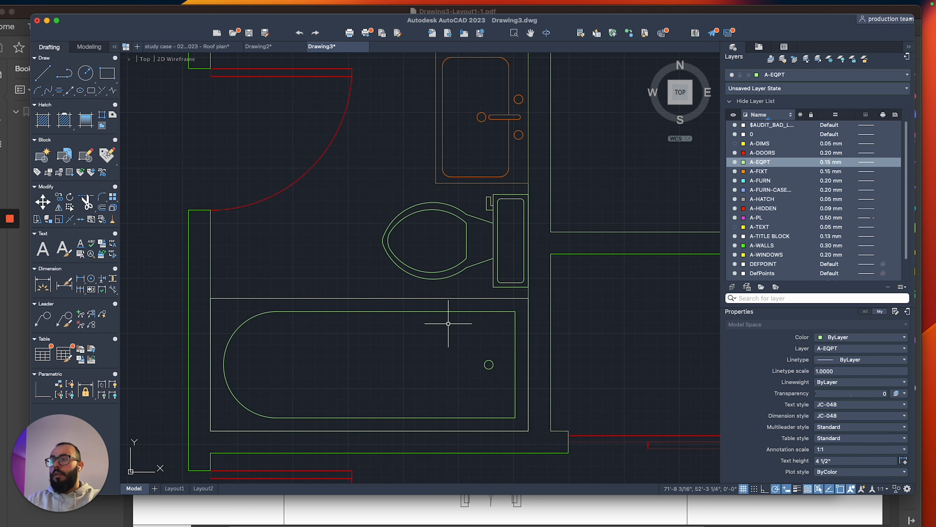
click(571, 258)
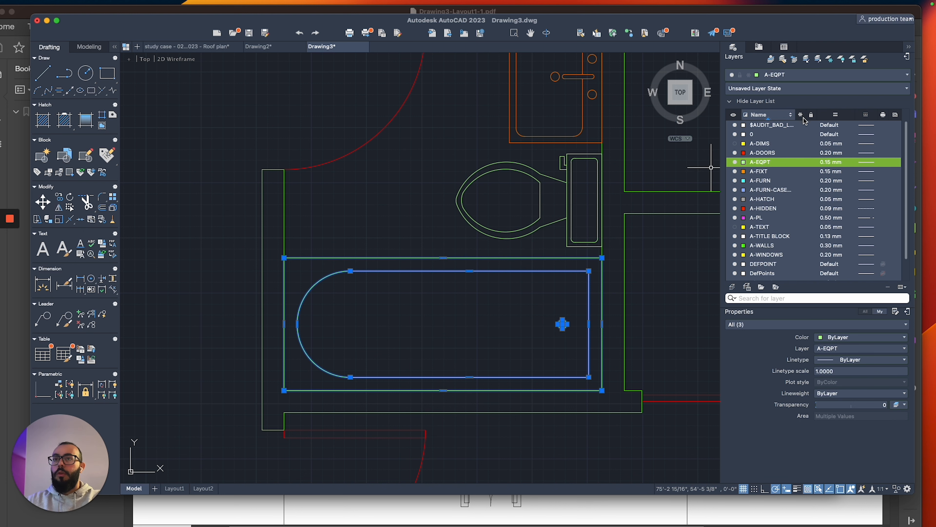
click(792, 134)
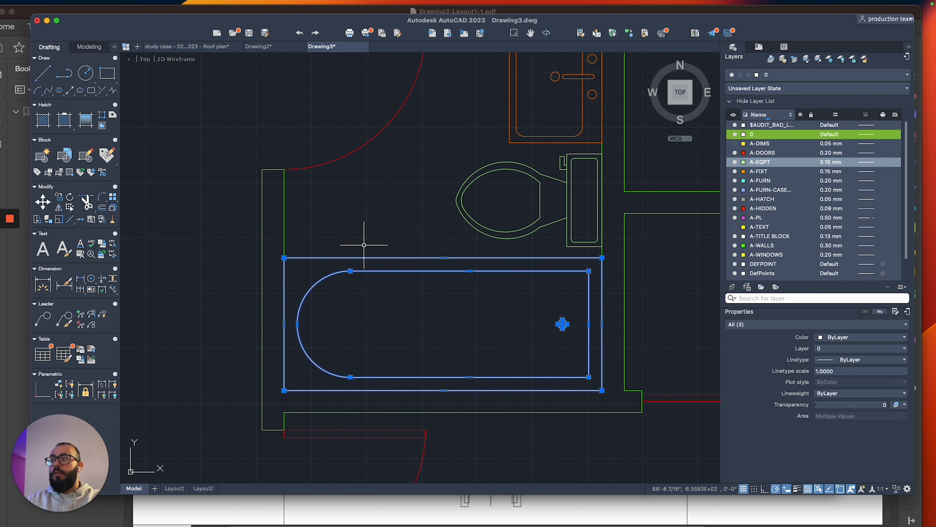
Define the three tub objects as the block "Jay tub 2-6 6" with its base point at the outline's lower-right corner.
text(n)
key(BackSpace)
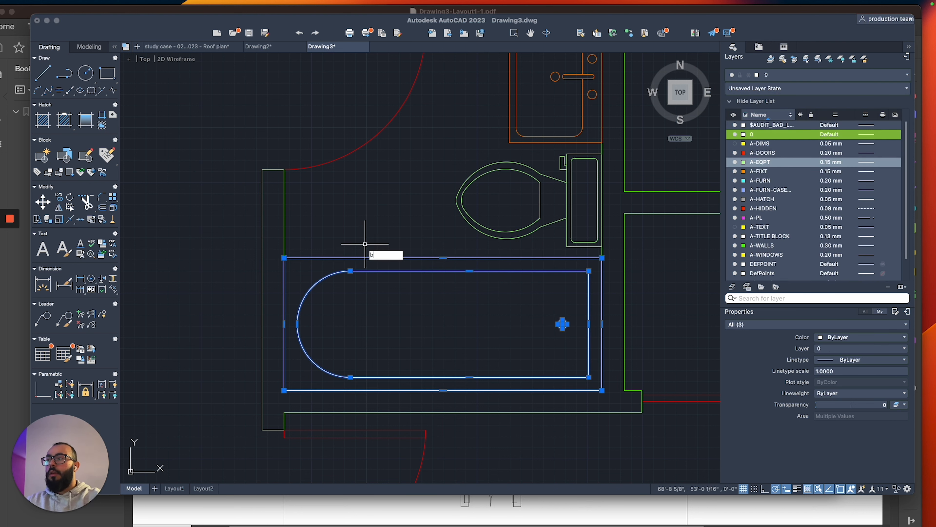
text(b)
key(Return)
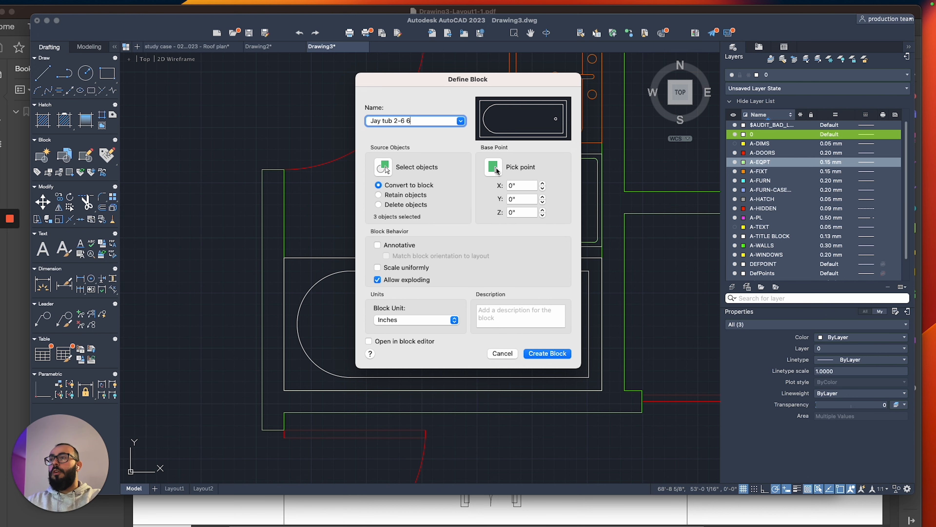
click(496, 171)
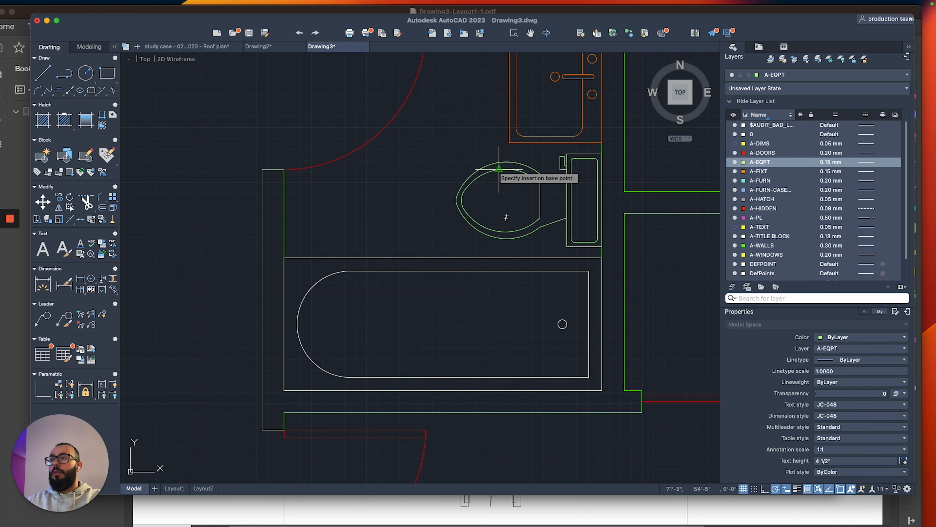
click(602, 390)
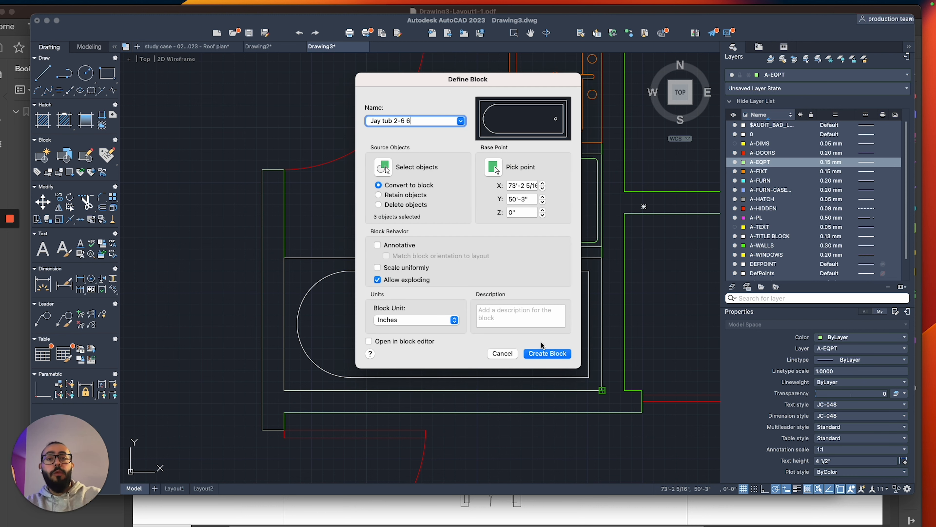
click(549, 354)
click(500, 272)
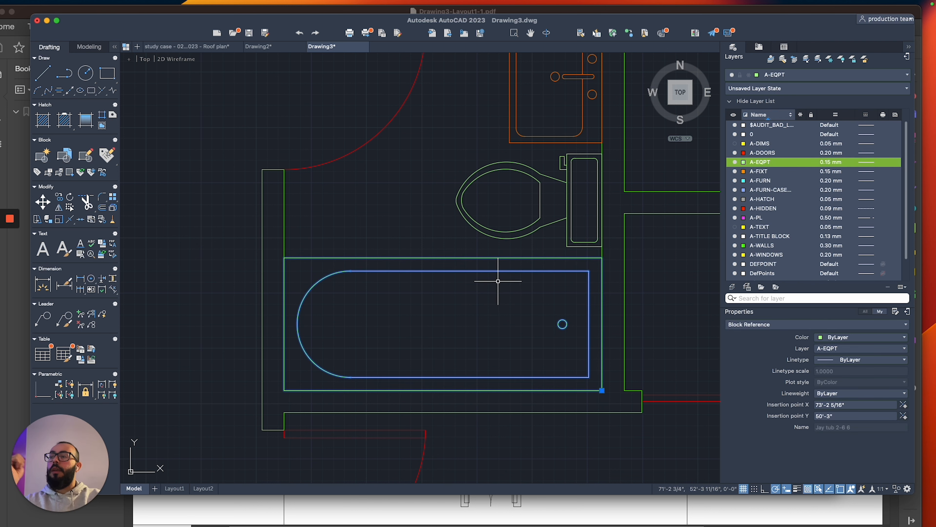
scroll(424, 287, down, 8)
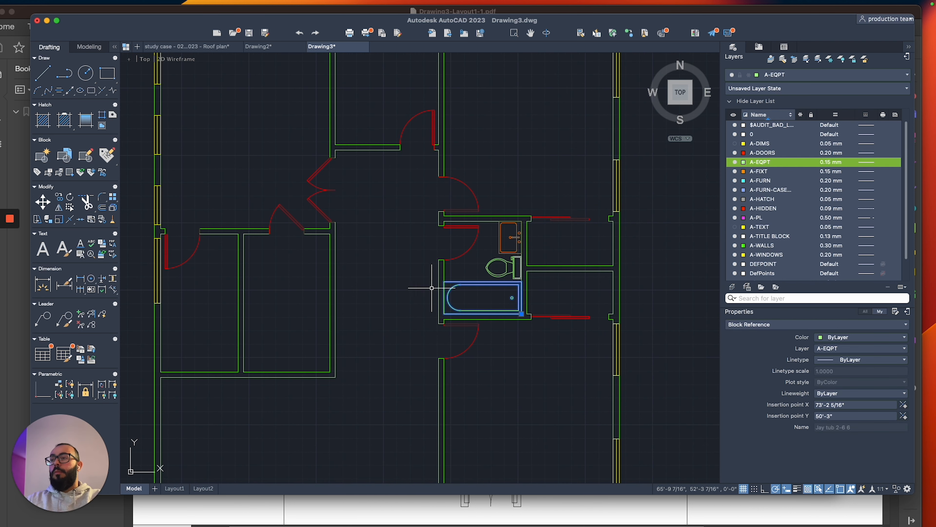
key(Escape)
Copy the sink, toilet and bathtub into the left bathroom, placing the tub's lower-right corner on the room's lower-right corner.
middle_drag(452, 310, 492, 305)
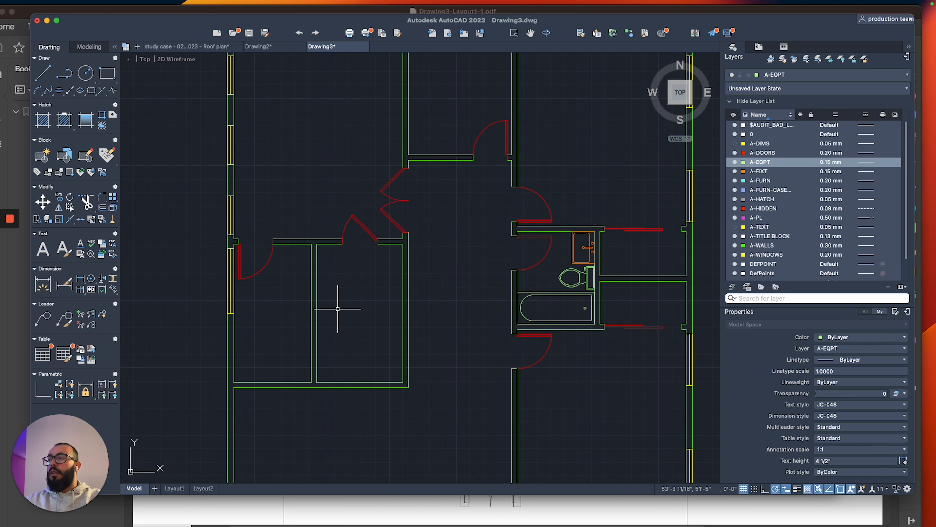
middle_drag(337, 309, 373, 298)
scroll(678, 264, up, 7)
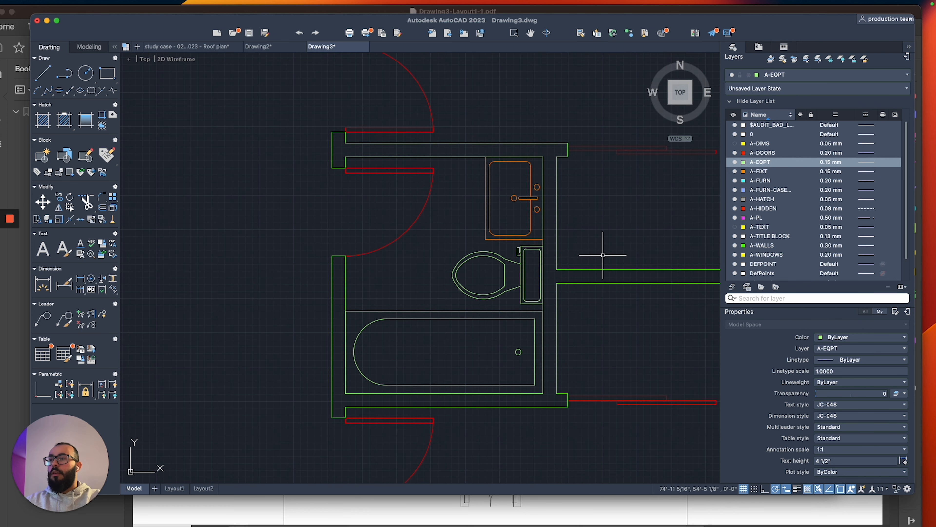
click(470, 226)
click(450, 290)
click(441, 347)
click(416, 371)
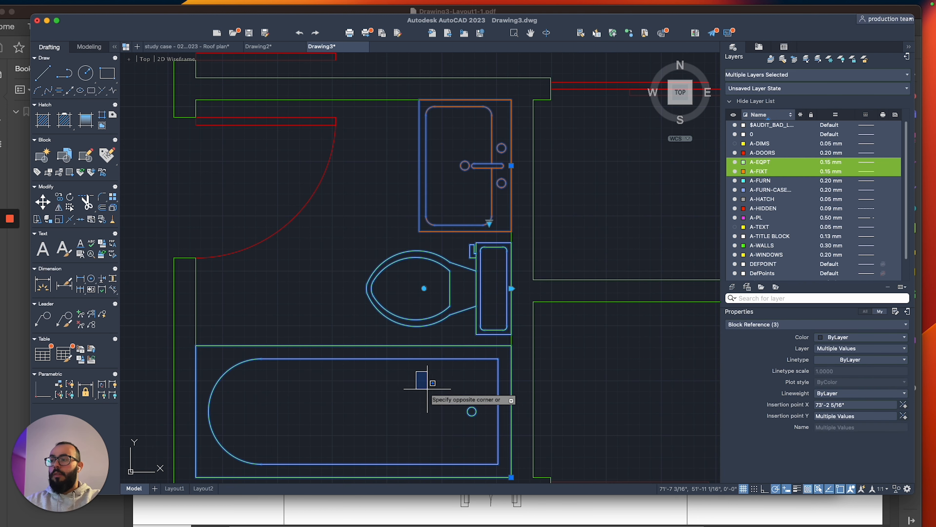
click(428, 390)
scroll(429, 391, down, 3)
middle_drag(434, 386, 512, 343)
text(co)
key(Return)
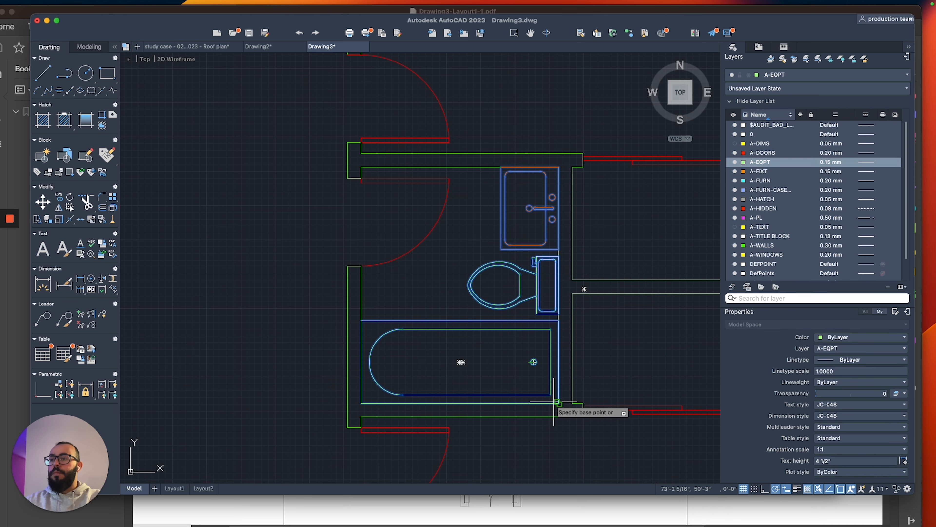
click(559, 402)
scroll(517, 383, down, 5)
middle_drag(399, 371, 561, 300)
scroll(424, 343, up, 3)
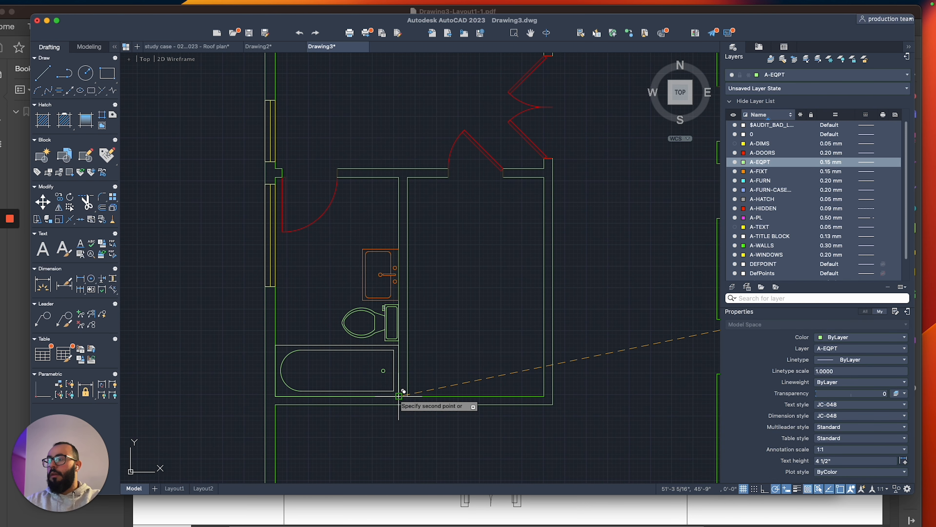
click(398, 396)
key(Escape)
middle_drag(334, 302, 363, 333)
click(407, 243)
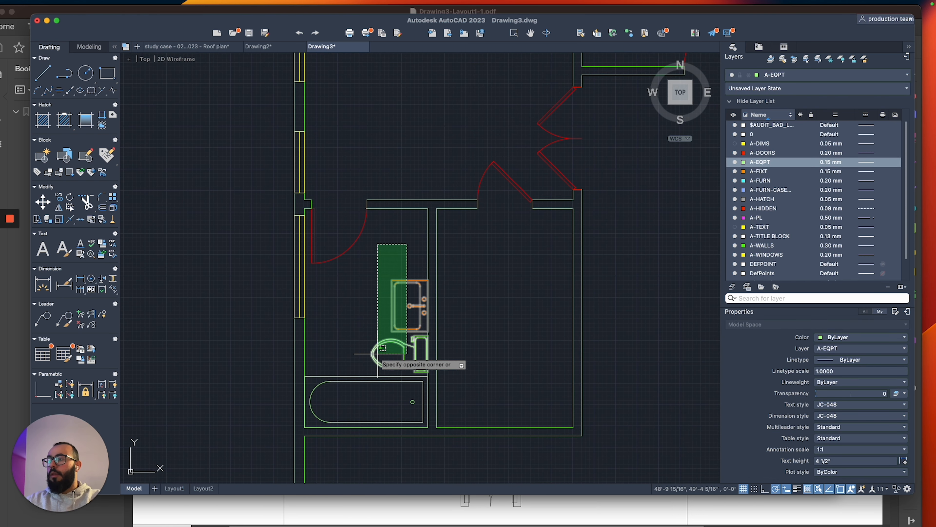
click(377, 354)
text(m)
key(Return)
click(363, 310)
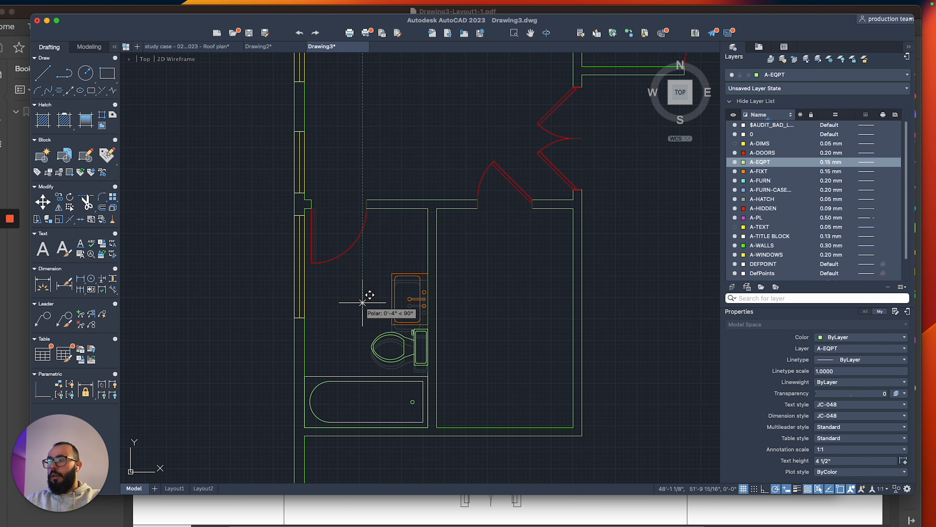
key(Escape)
Move the left bathroom's sink straight up until it sits in the room's upper-right corner.
click(393, 280)
scroll(399, 265, up, 3)
middle_drag(399, 266, 408, 300)
text(m)
key(Return)
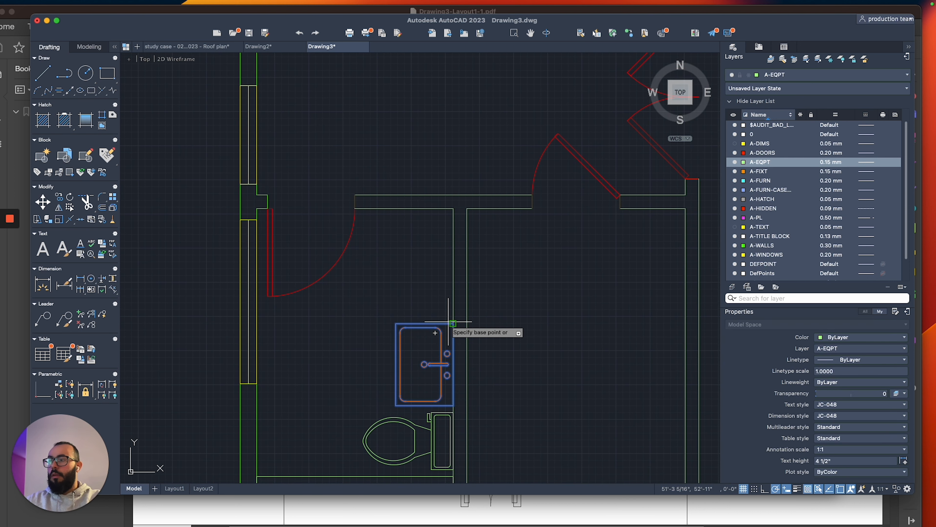
click(437, 345)
click(437, 230)
Mirror the left bathroom's sink about its lower edge, keeping the original, to form a double vanity.
click(419, 277)
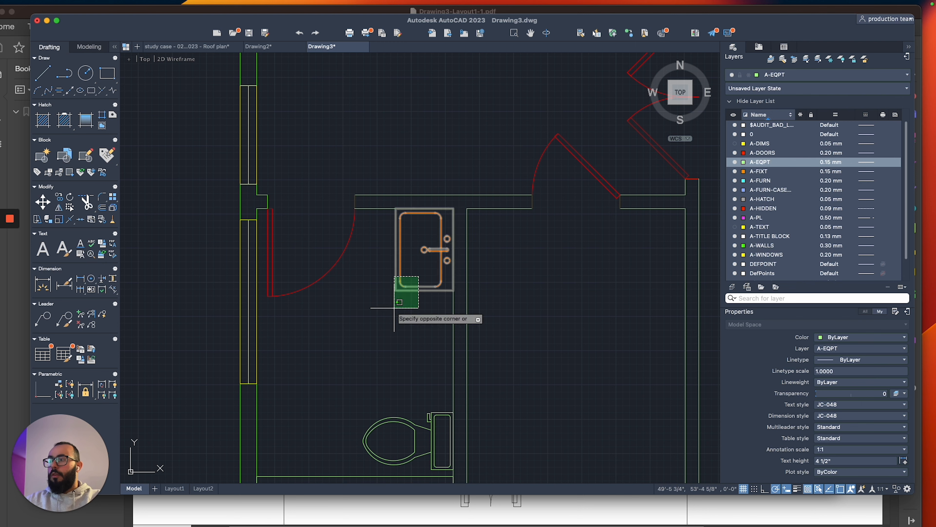
click(392, 310)
scroll(410, 273, up, 3)
text(mi)
key(Return)
click(386, 302)
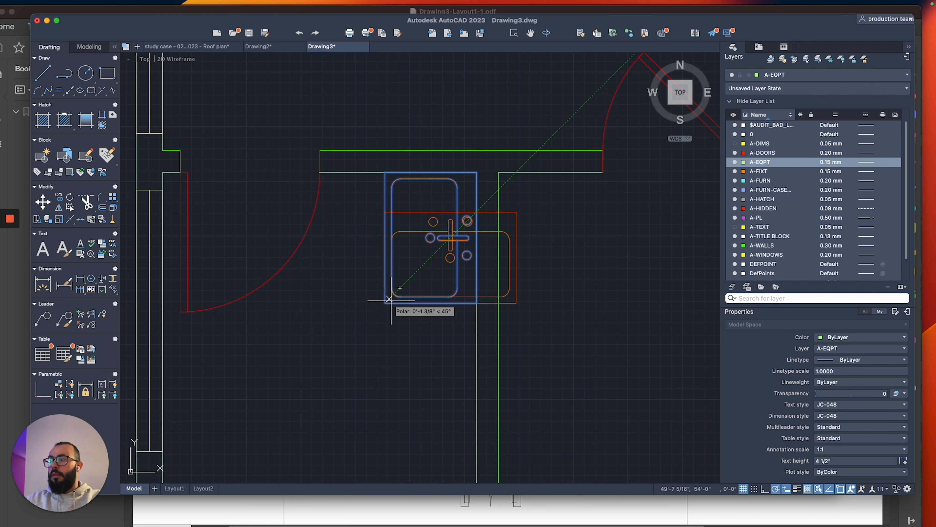
click(394, 302)
key(Return)
Dimension the vertical gap between the lower sink and the bathtub in the left bathroom.
scroll(391, 300, down, 4)
middle_drag(372, 291, 417, 239)
scroll(417, 239, up, 3)
middle_drag(439, 313, 440, 243)
text(l)
key(Return)
click(505, 265)
click(505, 369)
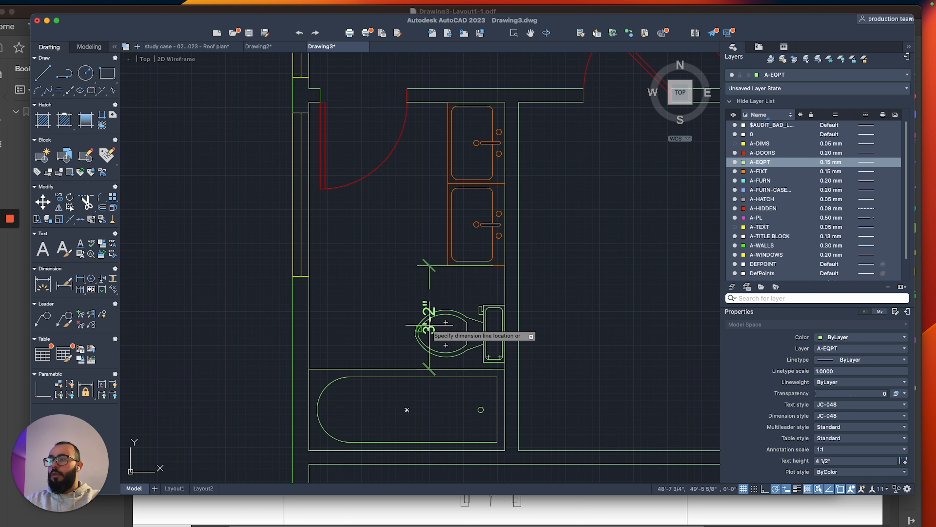
click(395, 319)
Move the left bathroom's toilet up to centre it between the lower sink and the bathtub, and delete the dimension.
click(484, 306)
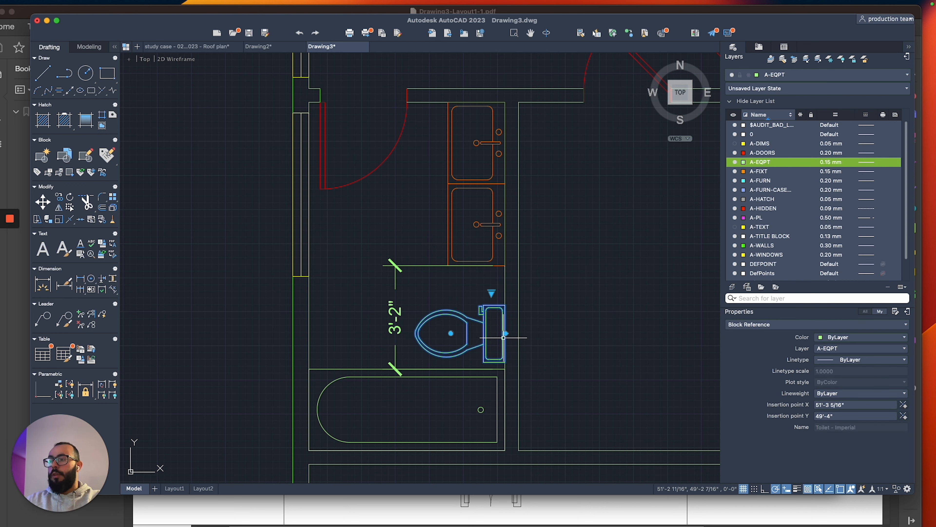
click(560, 336)
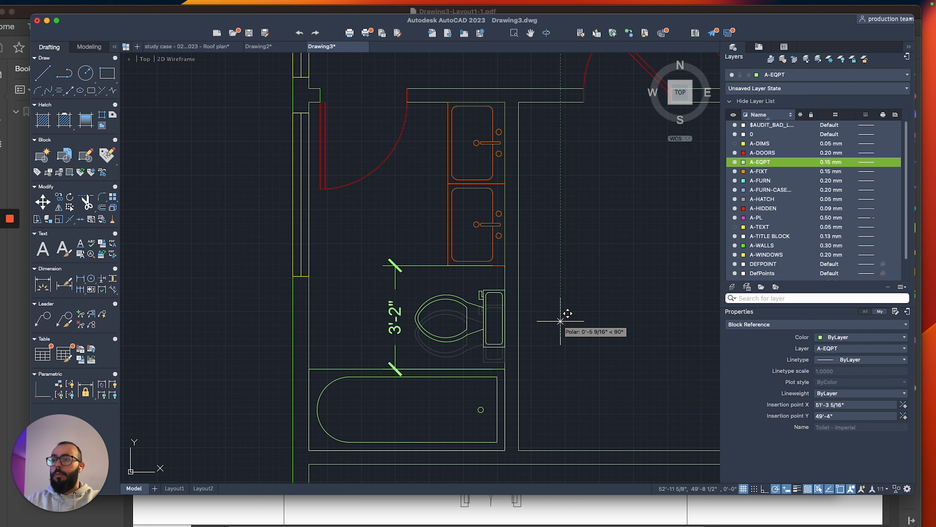
click(388, 265)
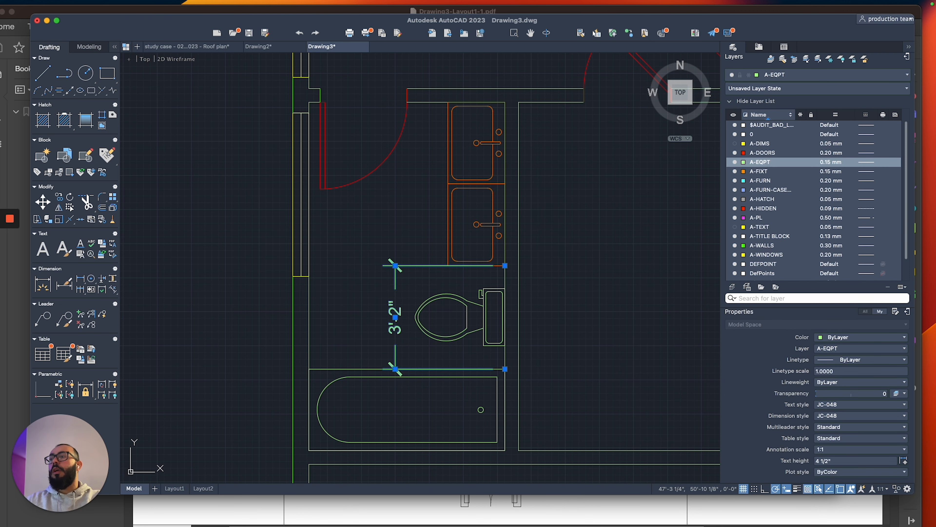
key(Delete)
scroll(372, 261, down, 4)
middle_drag(373, 259, 393, 257)
scroll(385, 253, up, 2)
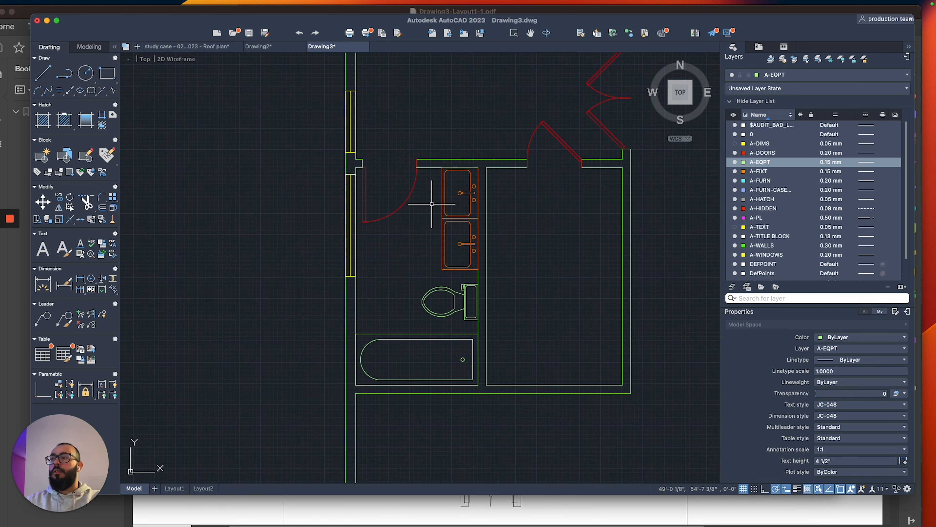
Examine the block library sheets beside the floor plan for the washer/dryer and kitchen appliance blocks.
scroll(369, 344, down, 4)
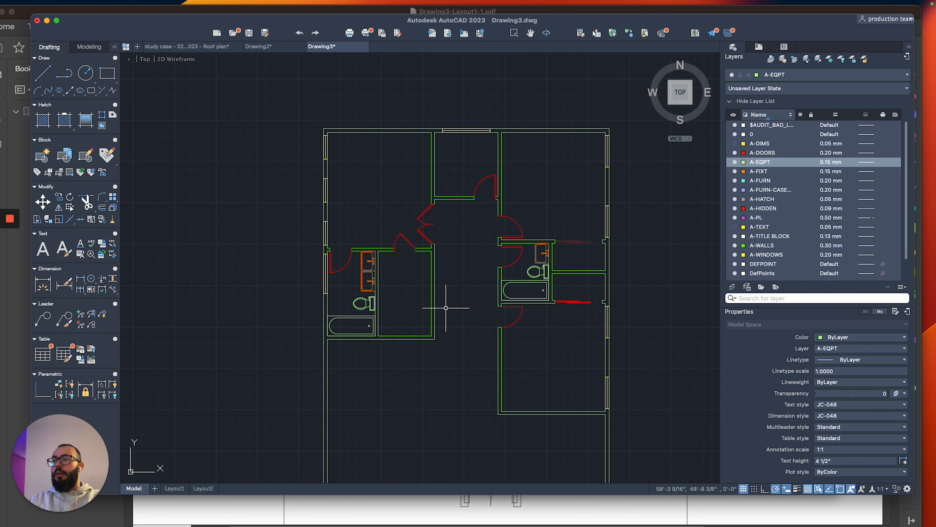
scroll(464, 293, down, 6)
mouse_move(287, 302)
middle_down()
mouse_move(494, 304)
mouse_move(449, 280)
middle_up()
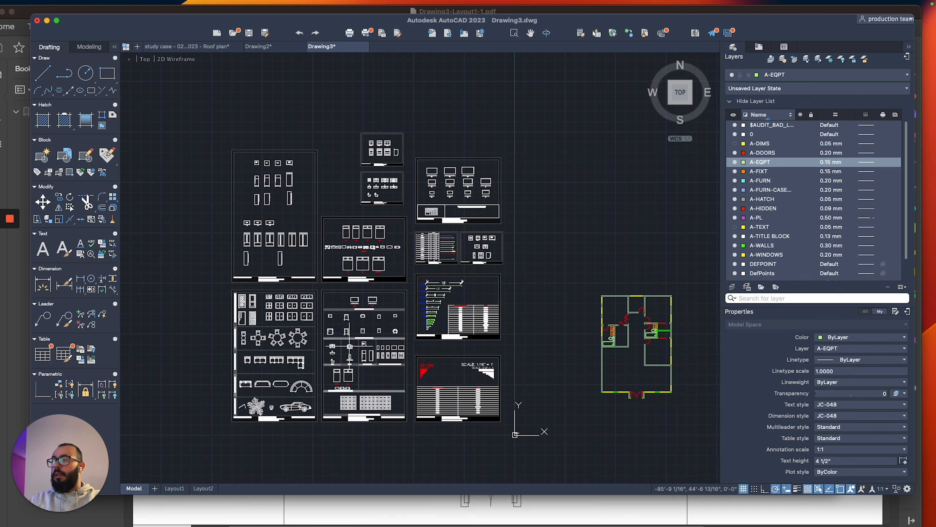
scroll(345, 364, up, 5)
scroll(317, 353, down, 3)
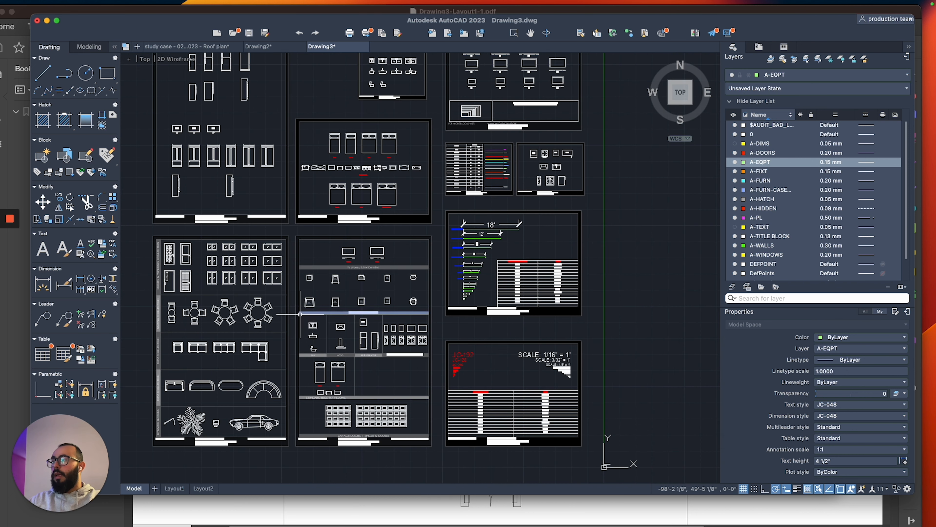
middle_drag(293, 206, 311, 316)
scroll(579, 284, up, 5)
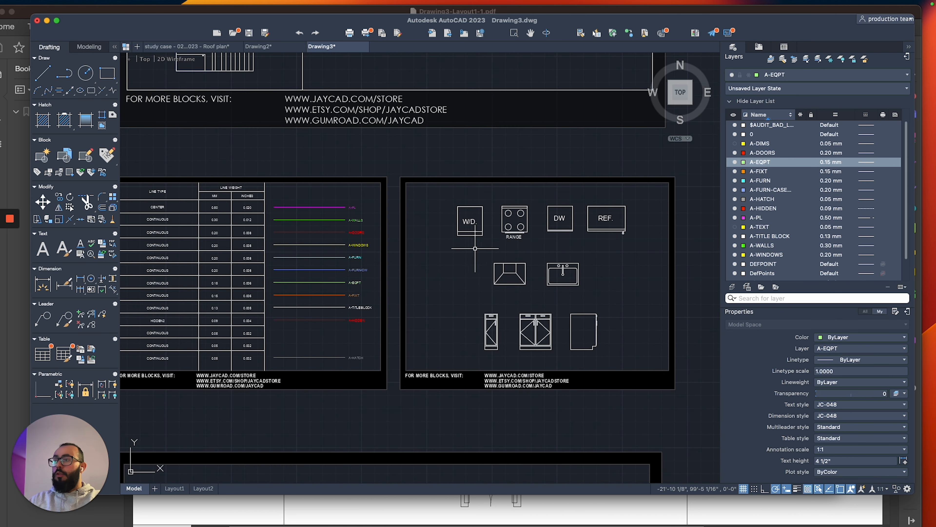
middle_drag(481, 238, 359, 227)
scroll(436, 236, up, 3)
scroll(434, 230, down, 3)
scroll(358, 226, up, 3)
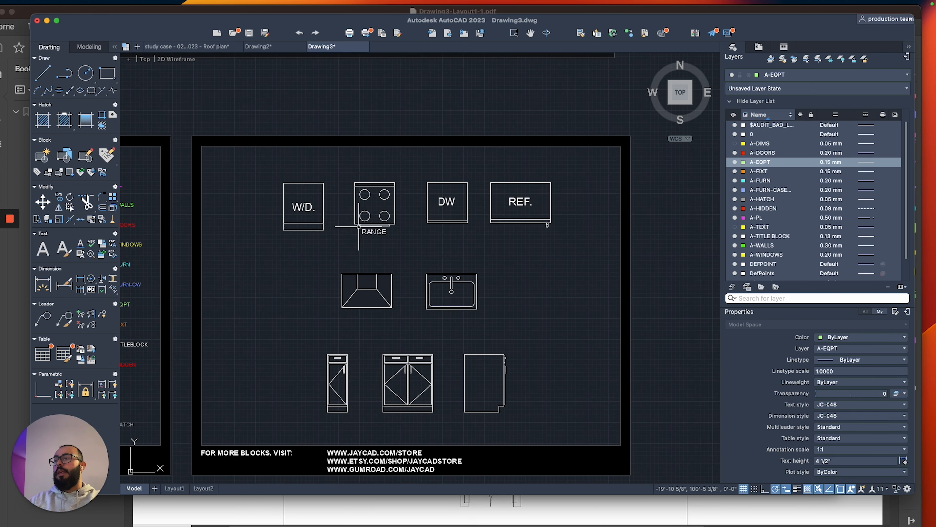
Copy the W/D. block into the upper-left corner of the small room with the top window, and place a second copy beside it.
click(295, 226)
text(co)
key(space)
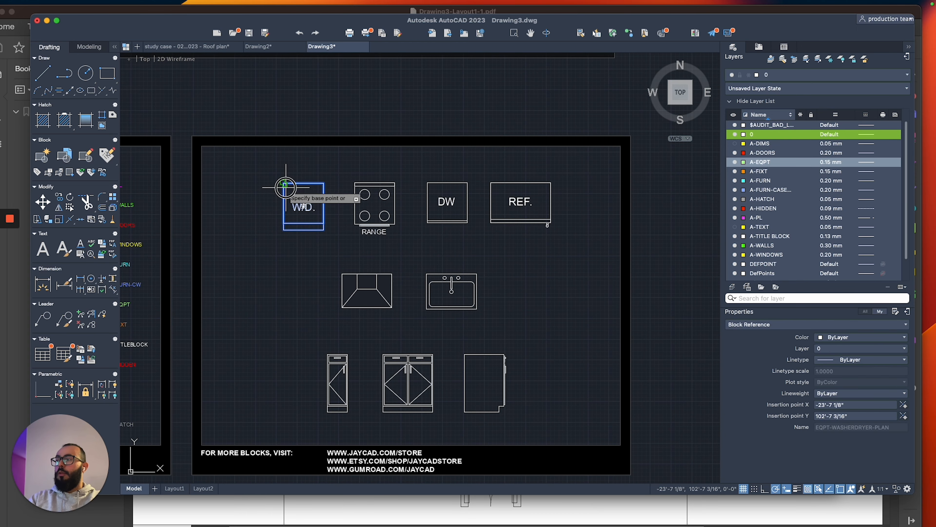
click(284, 184)
scroll(282, 219, down, 5)
scroll(405, 273, up, 5)
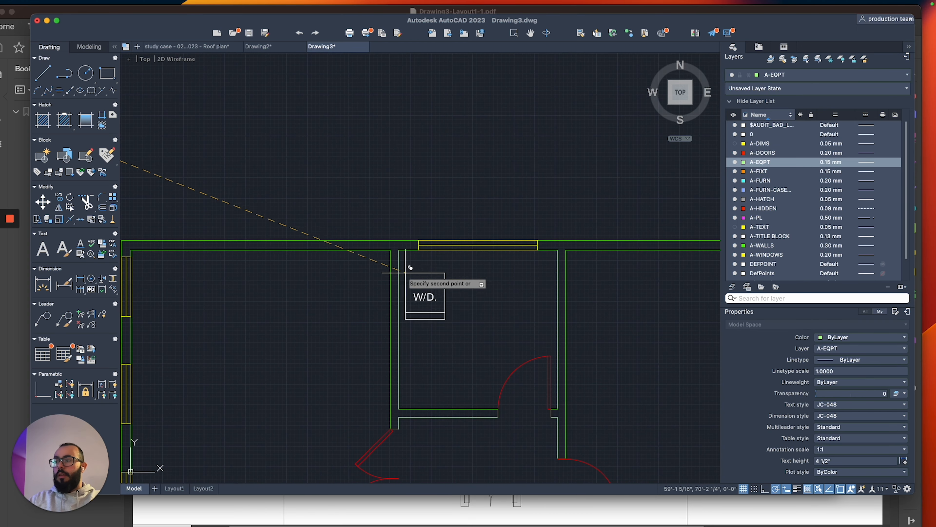
scroll(417, 297, up, 2)
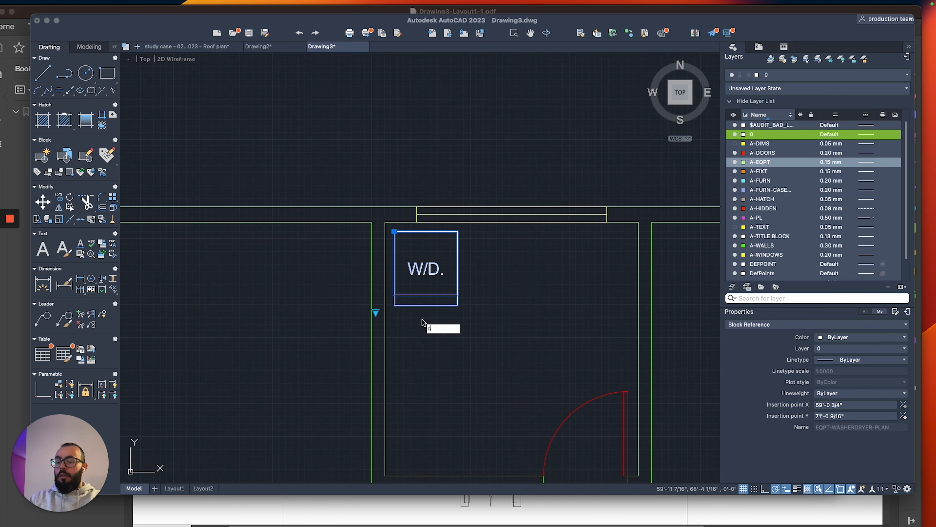
click(430, 321)
key(Escape)
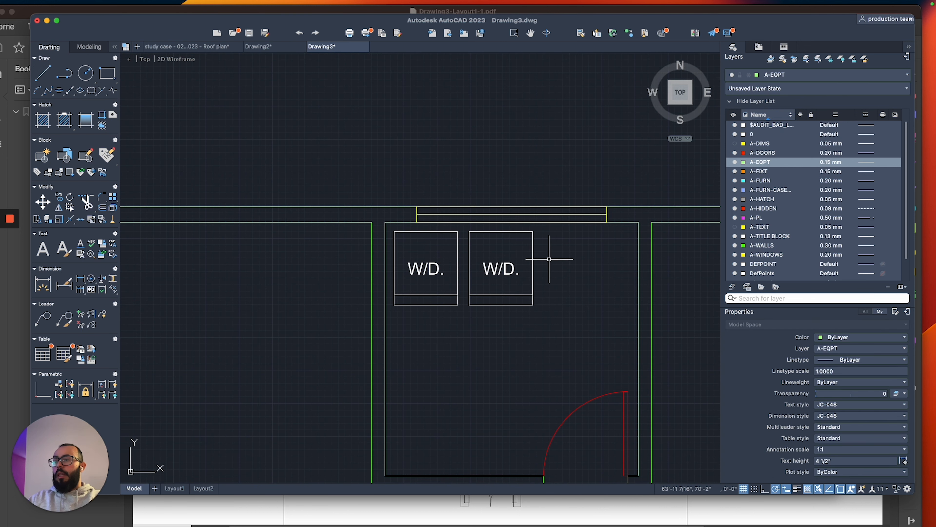
Copy the sink block from the right bathroom into the laundry room, below the W/D. blocks.
middle_drag(540, 287, 486, 228)
scroll(488, 265, down, 6)
scroll(553, 299, up, 5)
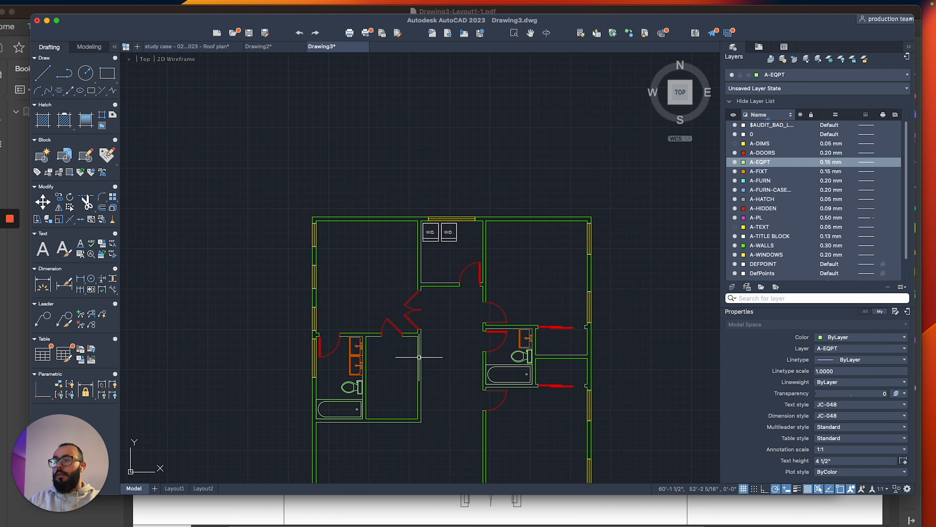
text(co)
key(Return)
click(553, 299)
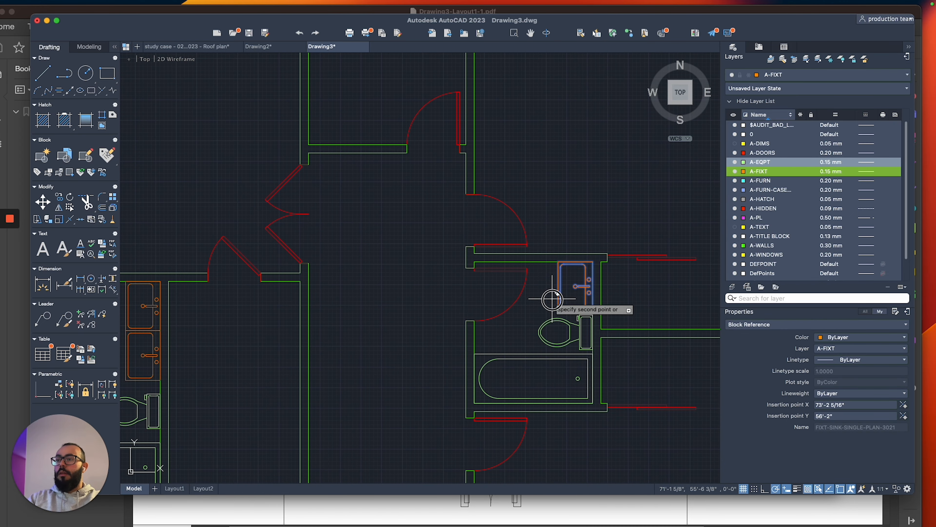
middle_drag(438, 220, 447, 407)
click(352, 295)
key(Escape)
Rotate the laundry room sink 90° clockwise about its faucet-side midpoint so the faucet faces the bottom wall.
click(398, 254)
click(378, 282)
scroll(378, 282, up, 3)
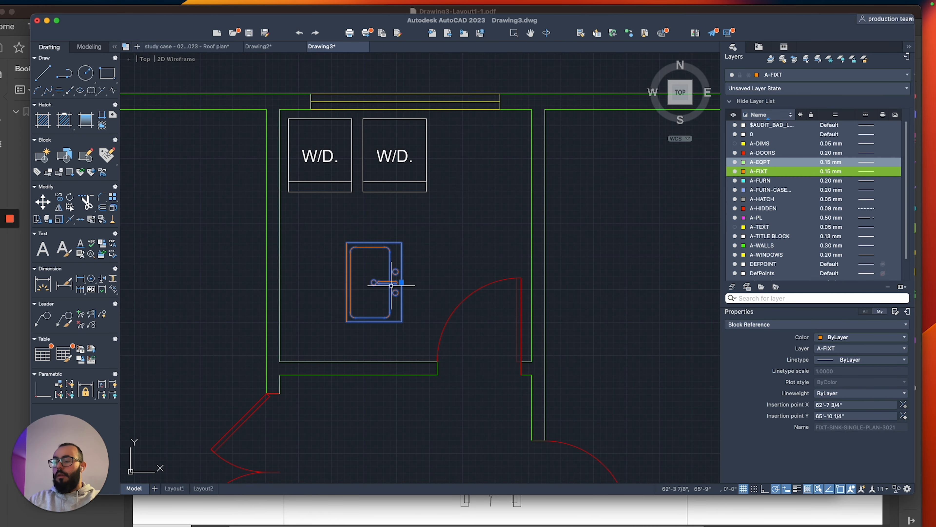
text(ro)
key(Return)
click(402, 282)
click(398, 330)
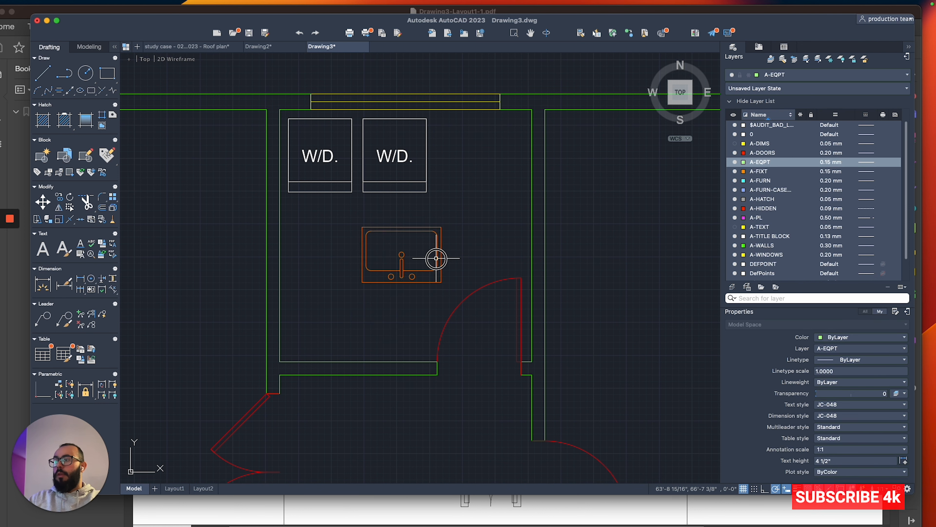
Move the laundry sink by its back-edge midpoint to the middle of the bottom wall segment left of the door.
click(437, 259)
click(406, 295)
click(420, 313)
text(n)
key(Return)
text(m)
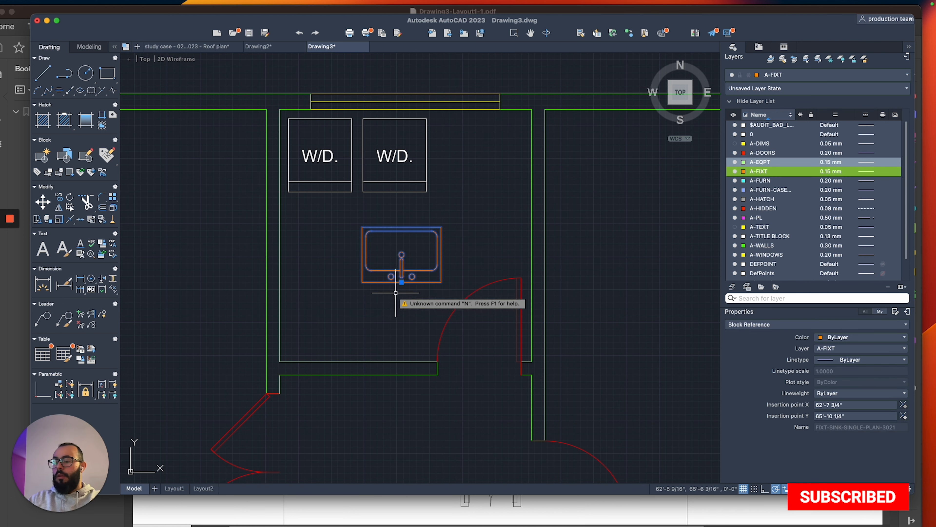
key(Return)
click(402, 282)
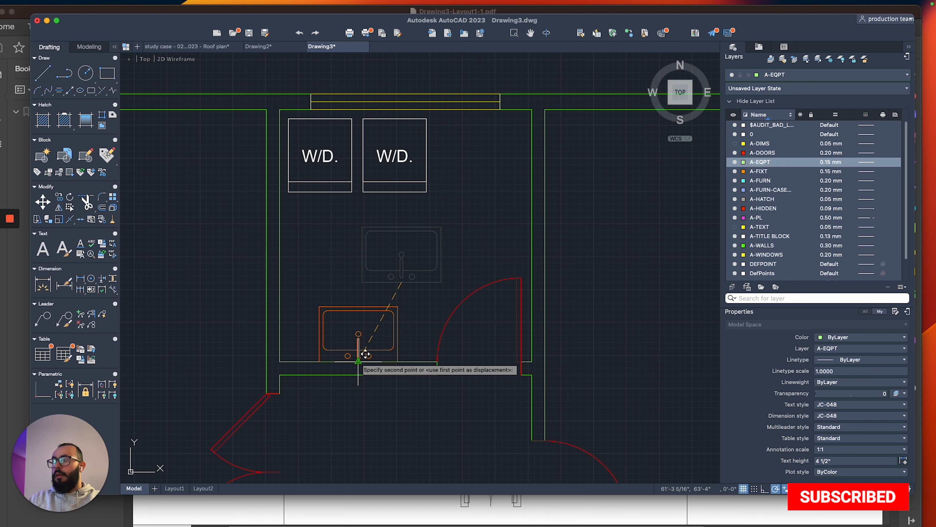
click(359, 361)
Put both W/D. blocks in the laundry room on the A-EQPT layer.
middle_drag(337, 325, 377, 337)
click(437, 260)
click(369, 192)
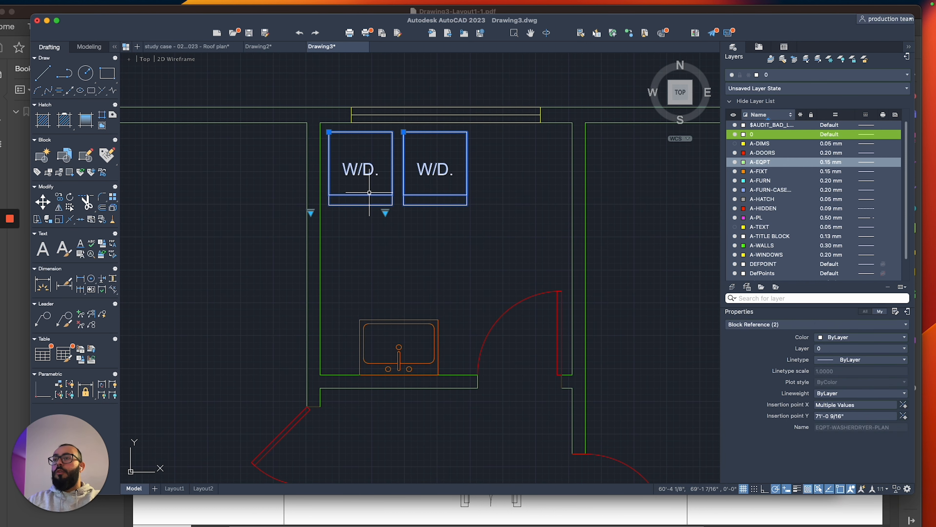
click(811, 76)
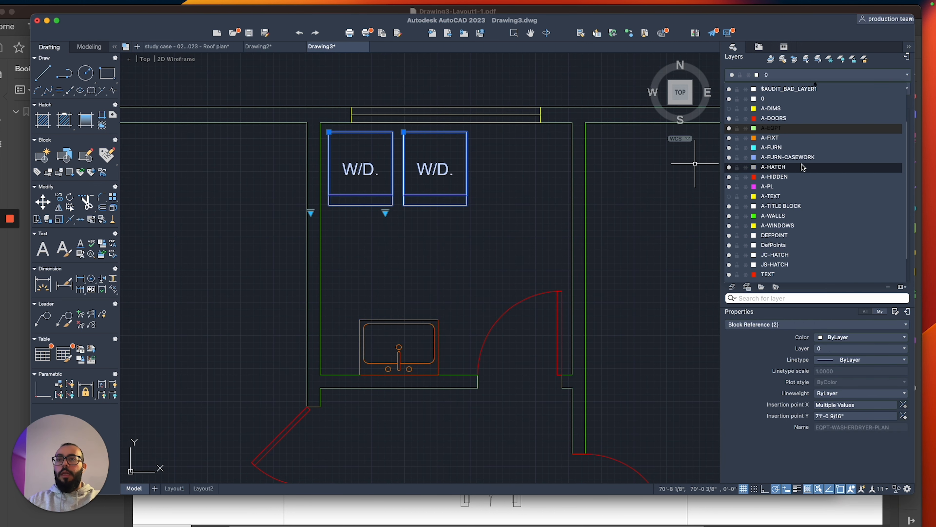
click(791, 132)
key(Escape)
Make A-FURN-CASEWORK the current layer for the kitchen counter.
scroll(351, 249, down, 8)
middle_drag(356, 250, 405, 185)
middle_drag(374, 306, 402, 282)
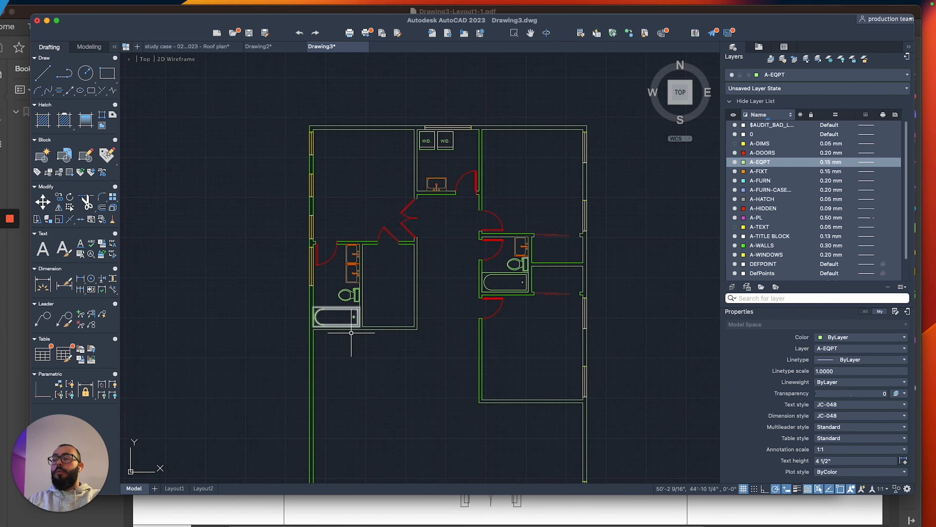
middle_drag(352, 333, 400, 247)
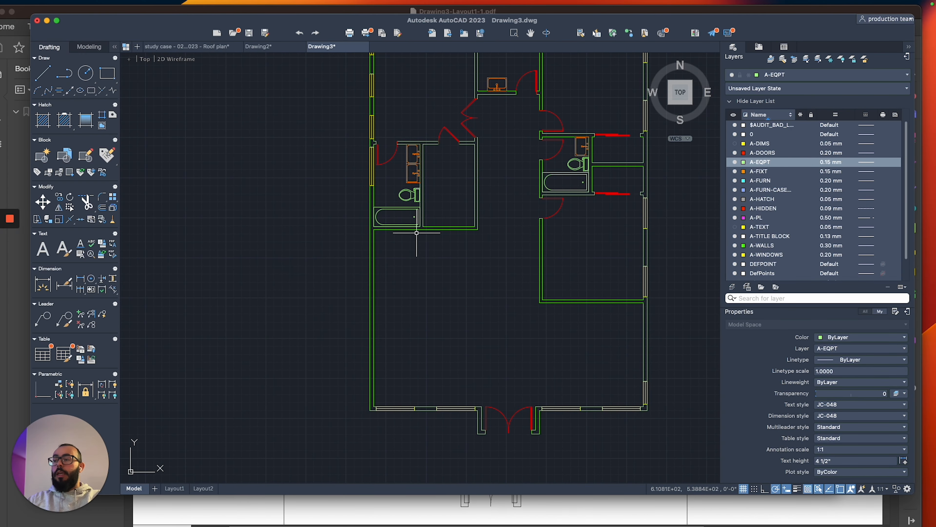
scroll(460, 224, up, 3)
click(813, 71)
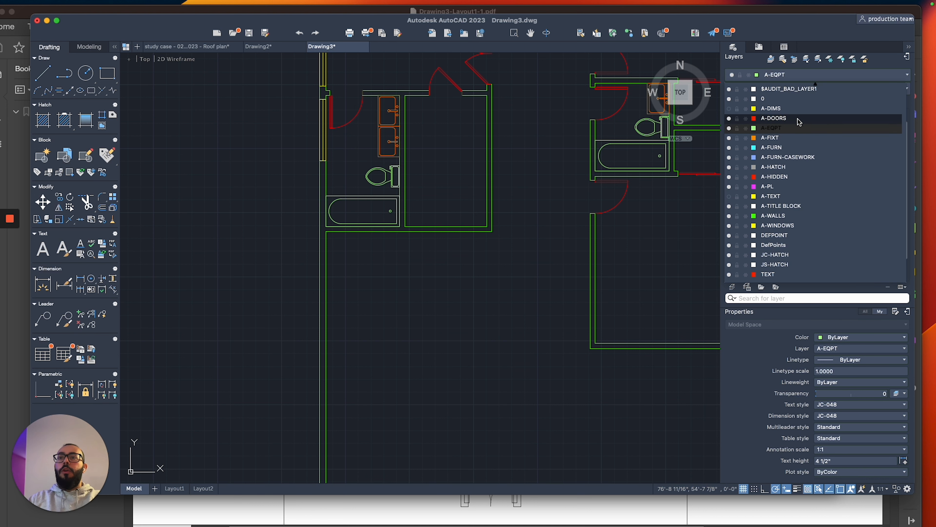
click(797, 157)
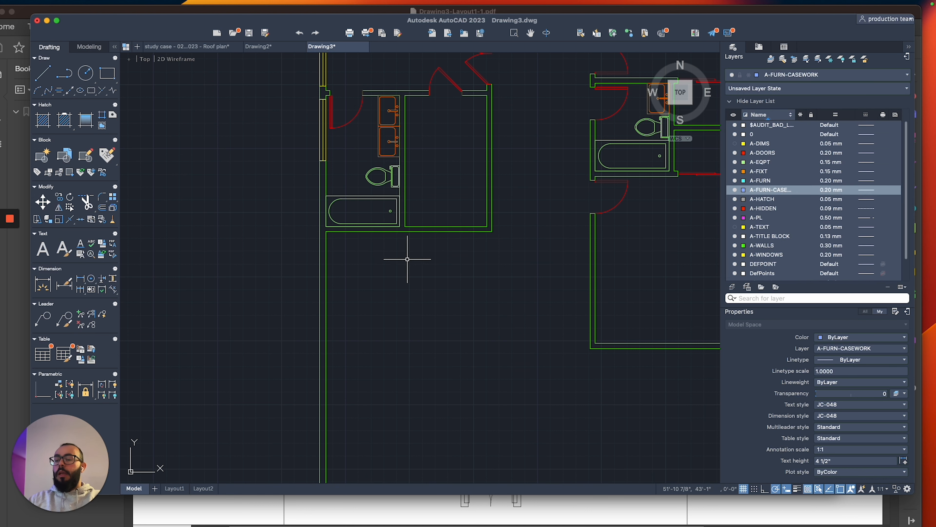
Start the counter polyline at the wall corner below the closet, going down the counter depth and 11'-6" left for the front edge.
middle_drag(408, 260, 446, 240)
text(pl)
key(Return)
scroll(495, 230, up, 3)
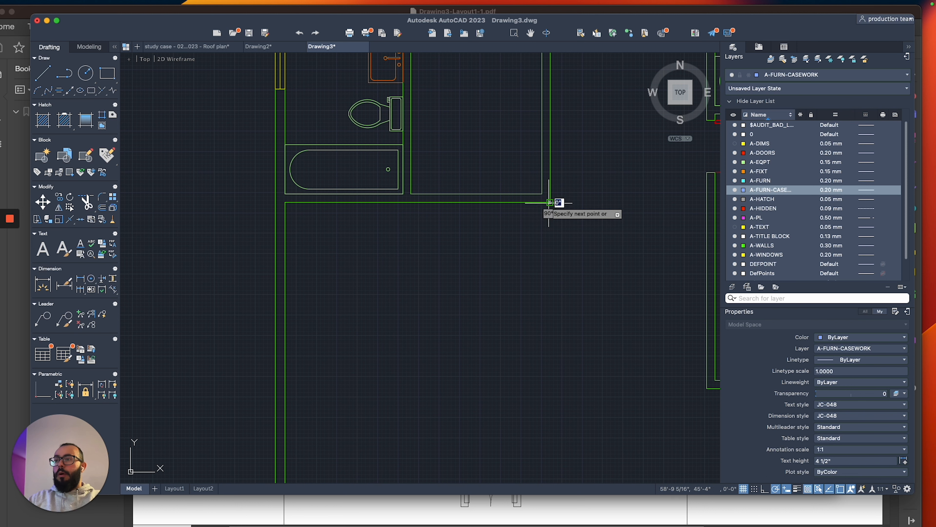
key(Return)
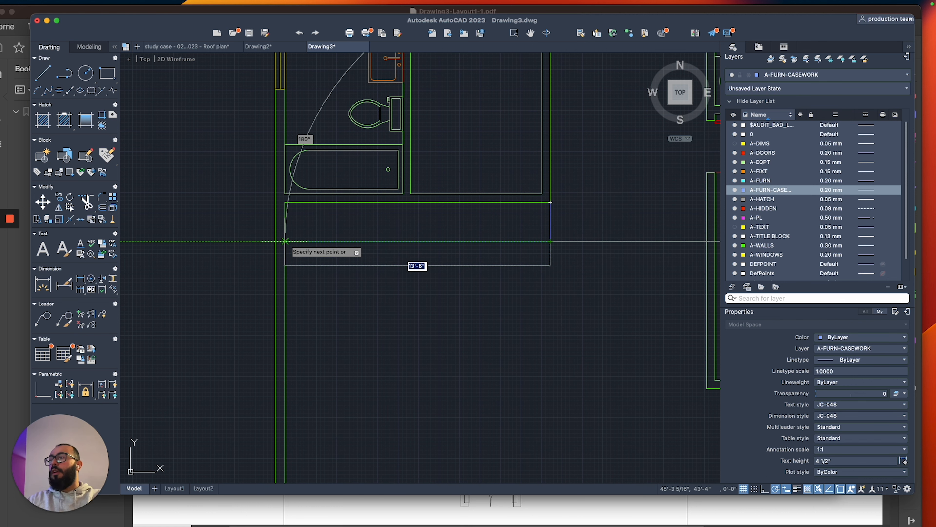
middle_drag(285, 241, 292, 210)
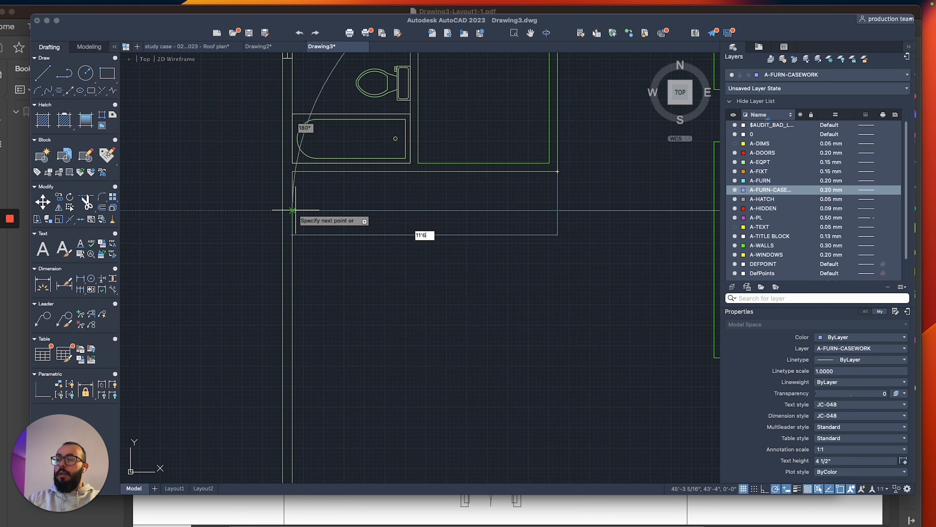
key(Return)
Complete the L-shaped counter with a 7'-6" inner edge running down, return along the left wall, and close the polyline.
scroll(333, 258, down, 3)
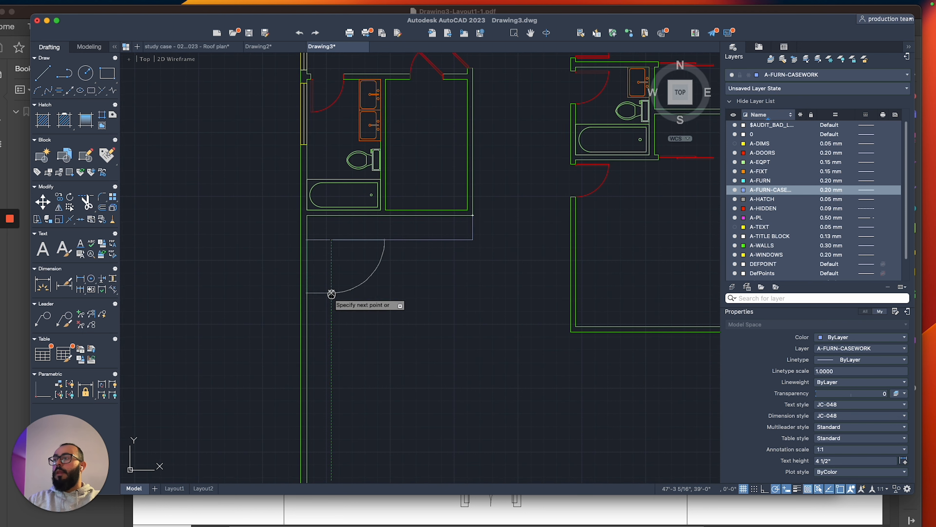
scroll(324, 245, up, 3)
scroll(334, 249, down, 3)
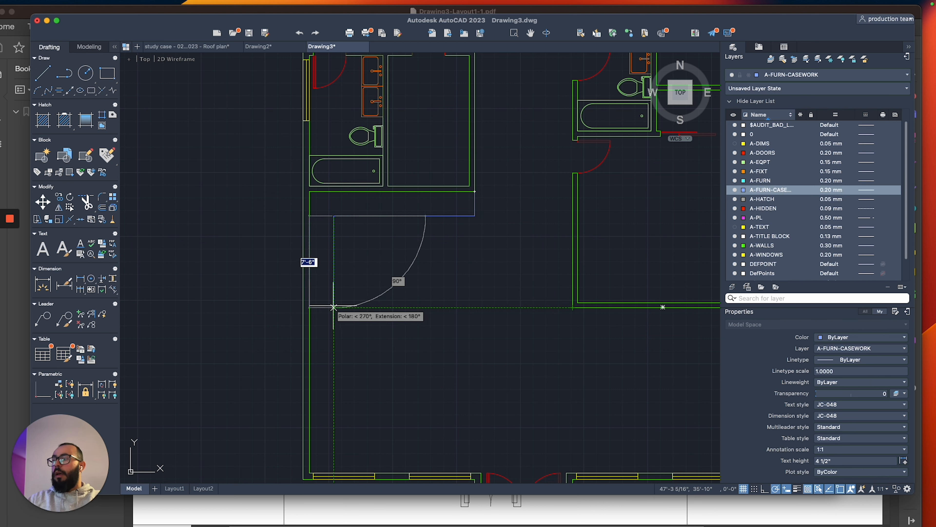
click(333, 306)
click(310, 307)
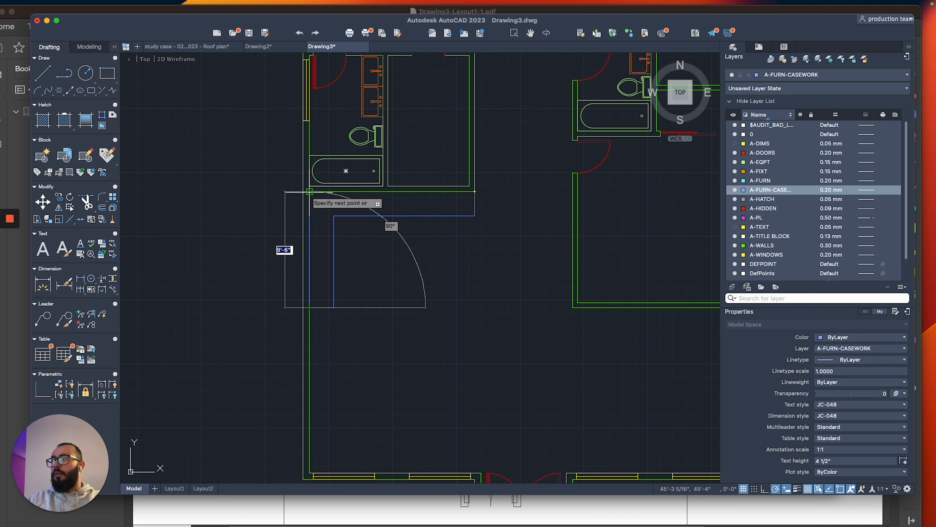
click(309, 191)
text(c)
key(Return)
click(435, 216)
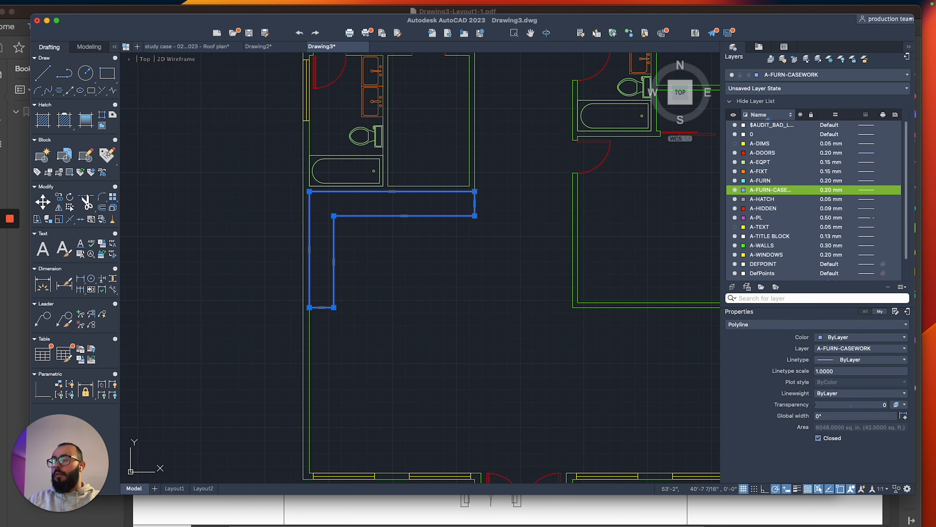
key(Escape)
Copy the DW and REF. blocks together from the appliance library sheet into the open kitchen area below the L-shaped counter.
scroll(477, 226, down, 3)
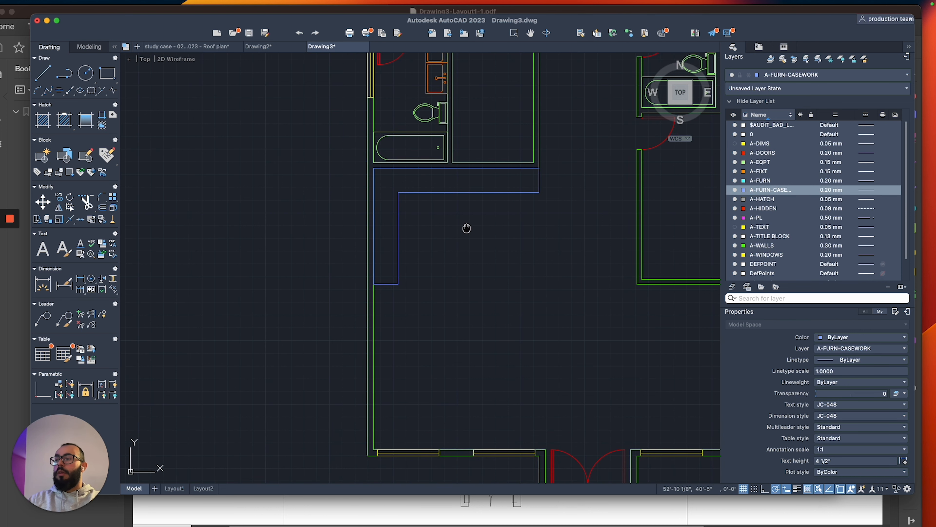
scroll(349, 283, up, 3)
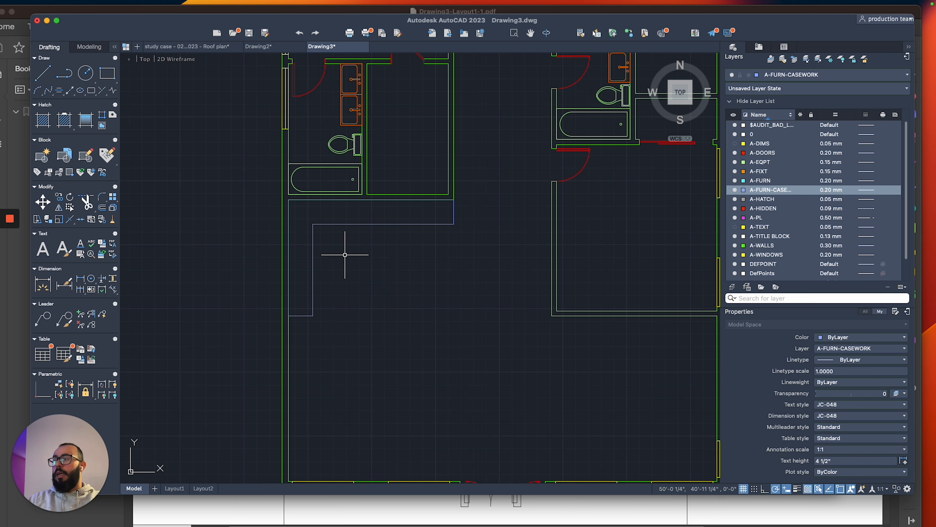
scroll(453, 216, down, 8)
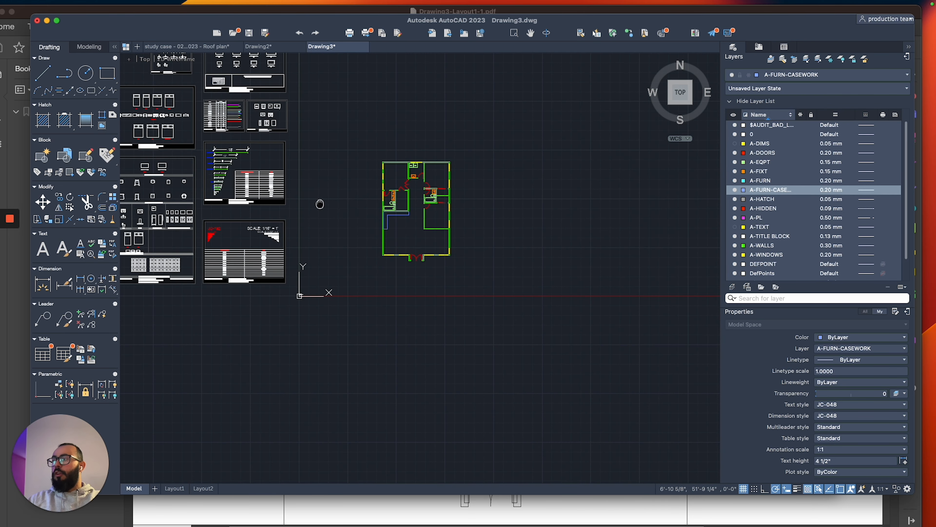
middle_drag(318, 202, 449, 254)
scroll(455, 173, up, 10)
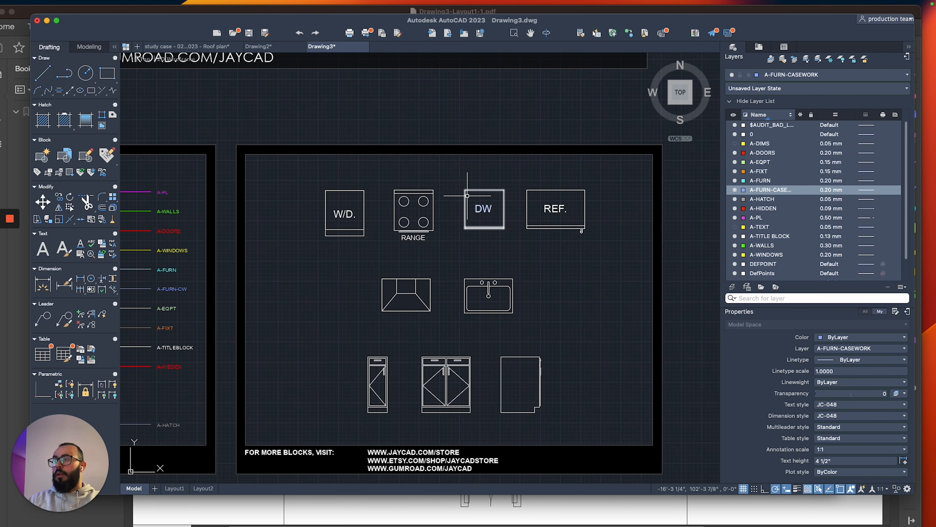
middle_drag(425, 192, 380, 163)
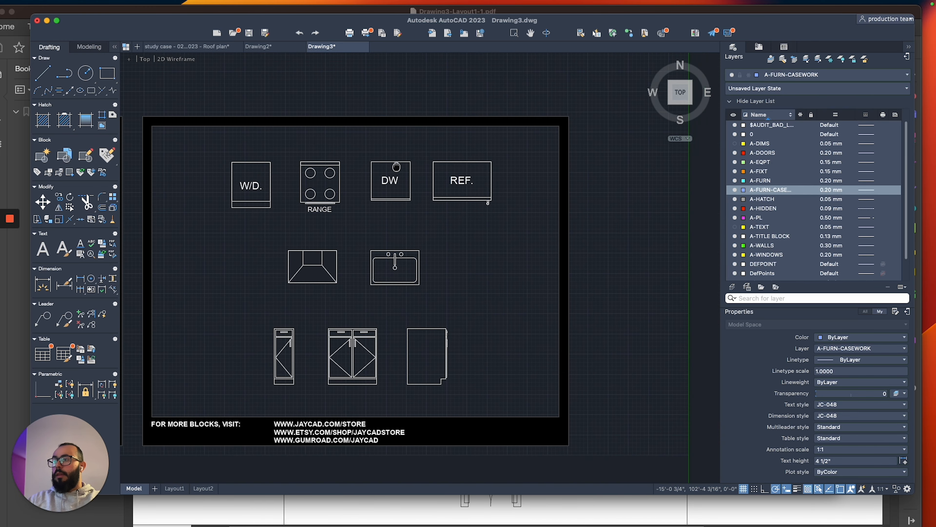
click(389, 180)
click(469, 154)
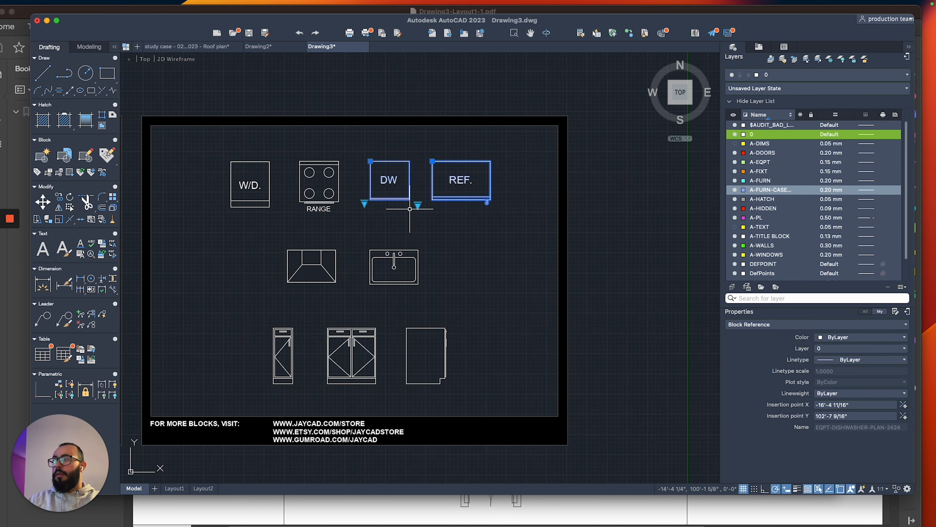
middle_drag(413, 203, 428, 243)
scroll(427, 243, down, 5)
text(co)
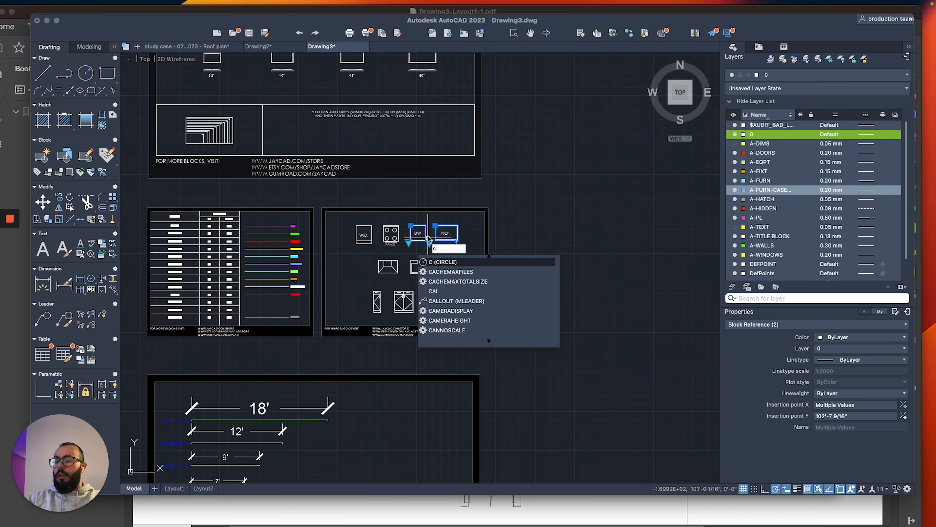
key(Return)
click(428, 240)
scroll(428, 240, down, 3)
scroll(428, 239, down, 3)
middle_drag(595, 326, 495, 274)
scroll(516, 384, up, 7)
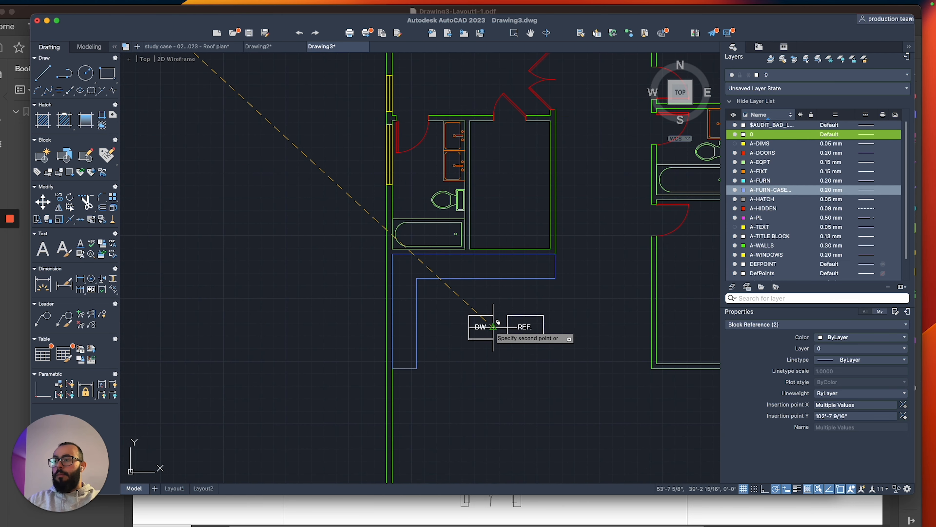
click(495, 325)
key(Escape)
Copy the triple-basin sink plan block from the sink library sheet into the kitchen, just below the DW and REF. blocks.
scroll(431, 308, down, 5)
scroll(330, 207, down, 4)
middle_drag(324, 205, 602, 356)
scroll(492, 273, up, 4)
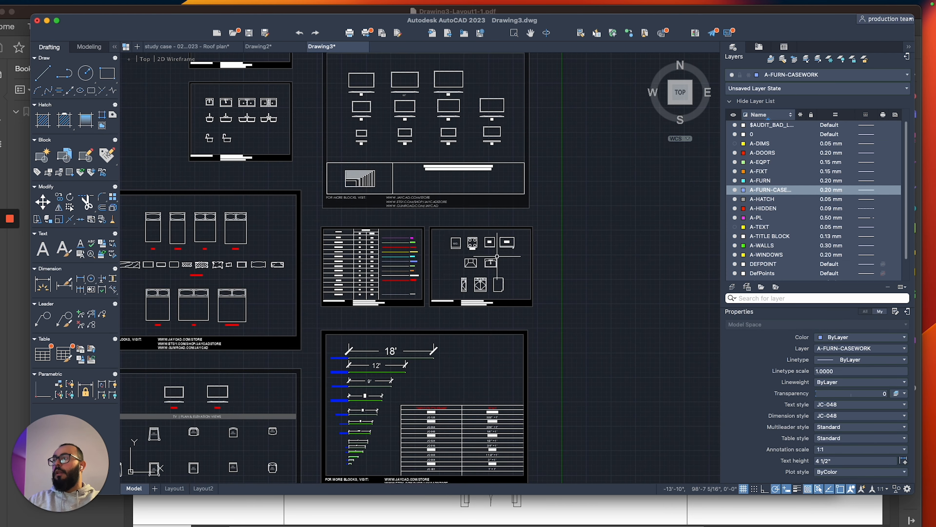
middle_drag(429, 263, 610, 323)
middle_drag(487, 247, 476, 274)
scroll(411, 167, up, 5)
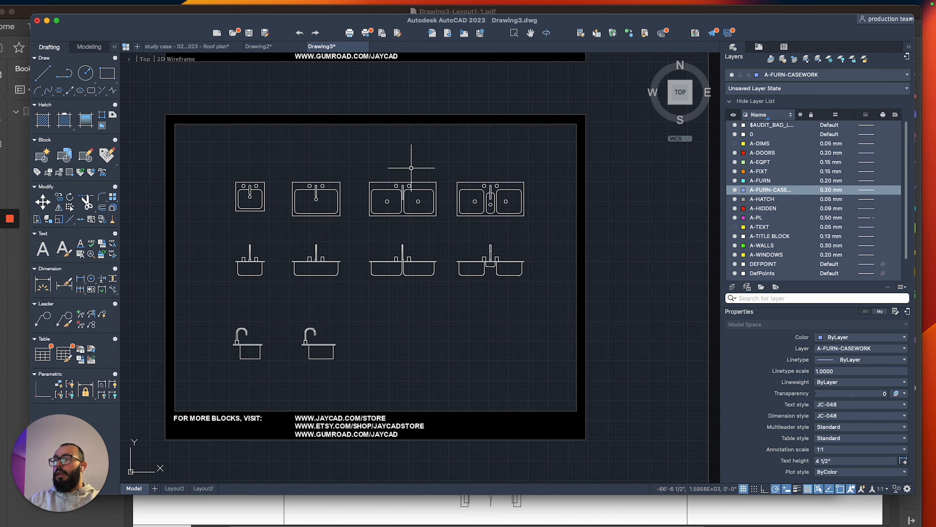
click(484, 180)
scroll(477, 178, up, 2)
text(co)
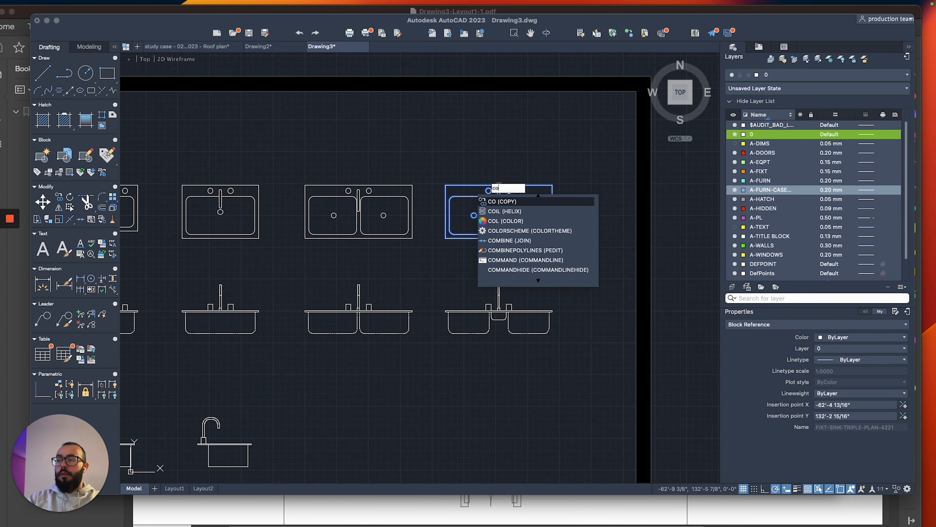
key(Return)
click(496, 183)
scroll(494, 180, down, 8)
middle_drag(641, 284, 432, 260)
scroll(612, 384, up, 10)
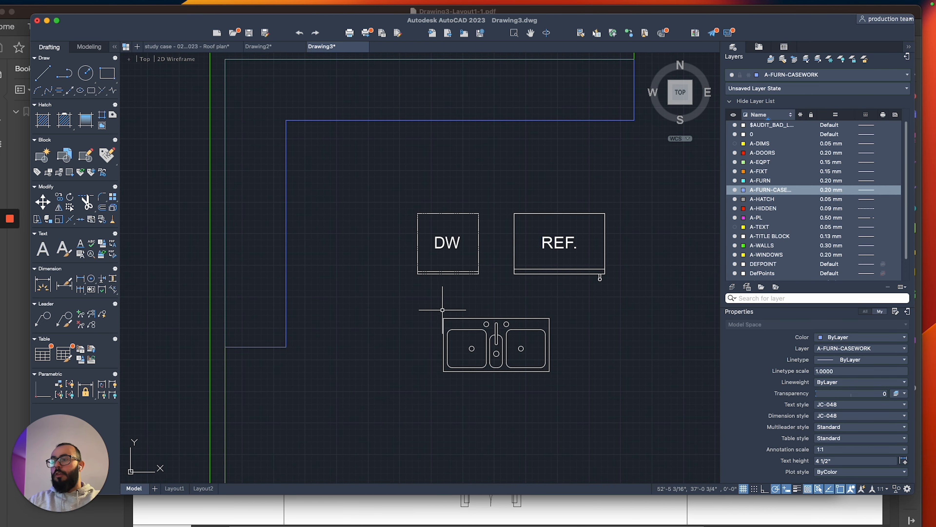
Copy the widest six-burner RANGE plan block from the range library sheet into the kitchen, beside the sink.
scroll(463, 295, down, 10)
scroll(337, 242, down, 2)
middle_drag(336, 240, 456, 293)
scroll(456, 294, up, 2)
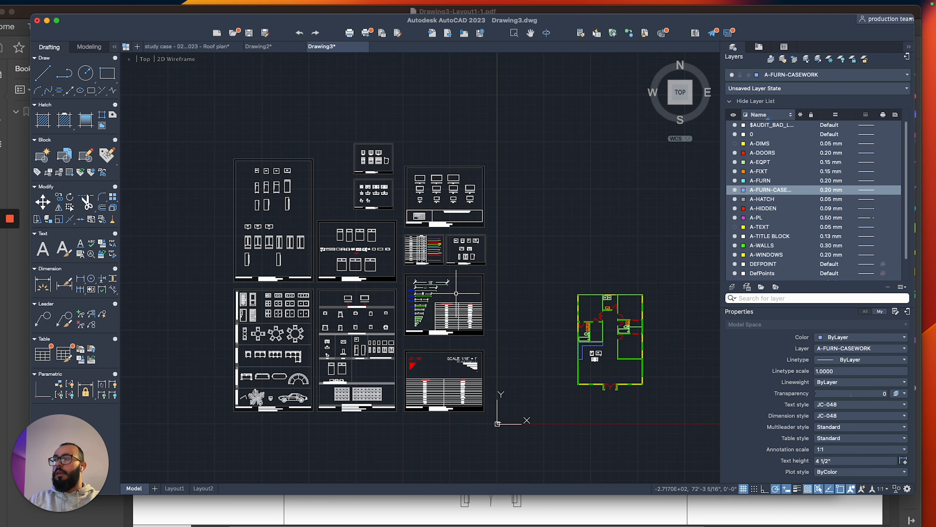
scroll(624, 381, up, 4)
scroll(558, 355, up, 4)
scroll(558, 356, down, 8)
scroll(332, 177, down, 1)
middle_drag(333, 176, 416, 210)
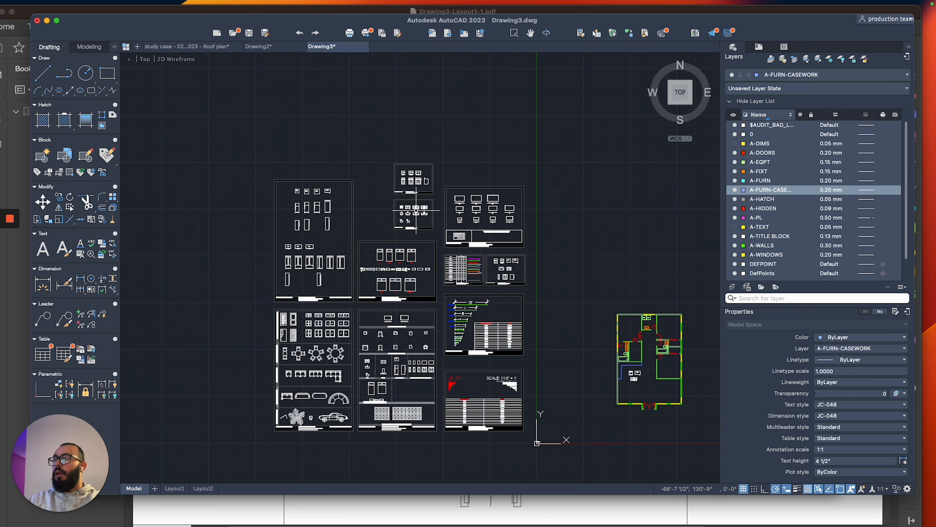
scroll(410, 170, up, 7)
click(506, 226)
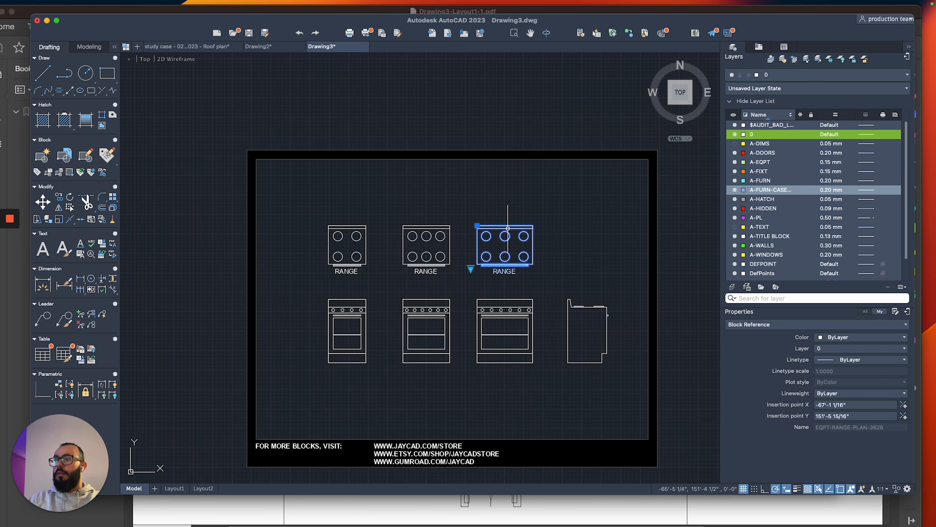
scroll(506, 226, up, 3)
text(co)
key(space)
click(476, 211)
scroll(475, 211, down, 8)
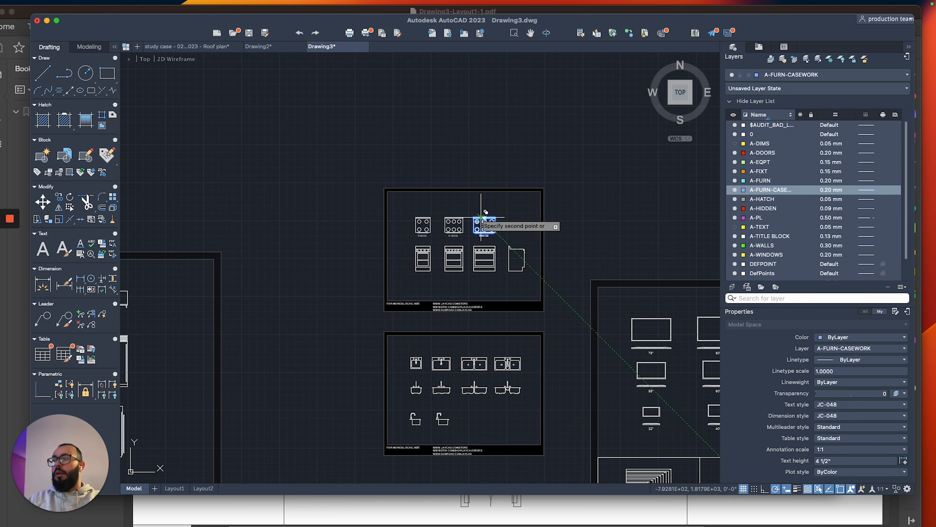
middle_drag(475, 211, 184, 74)
middle_drag(546, 333, 283, 170)
scroll(383, 295, up, 6)
middle_drag(471, 395, 397, 264)
click(412, 300)
key(Escape)
scroll(354, 277, down, 4)
scroll(397, 264, up, 3)
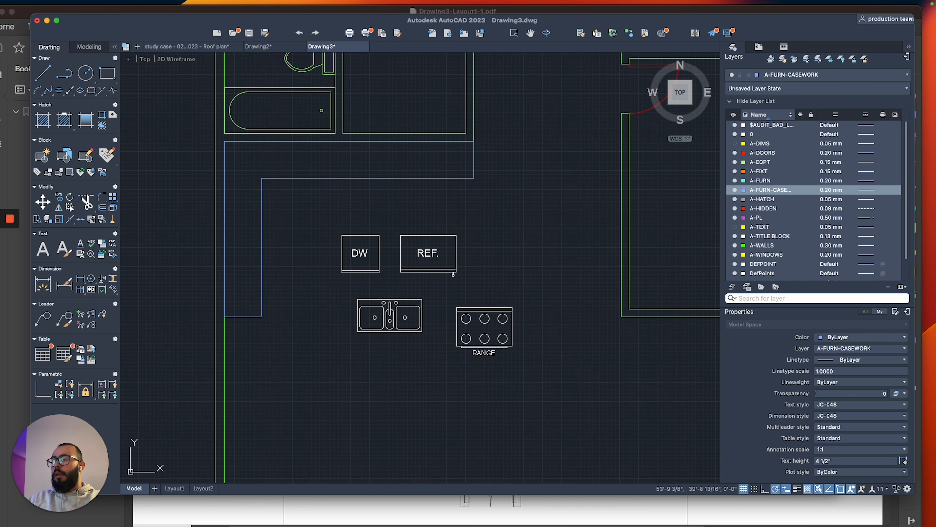
Shorten the upper leg of the L-shaped counter by 36" by stretching its free end to the left.
middle_drag(380, 222, 408, 231)
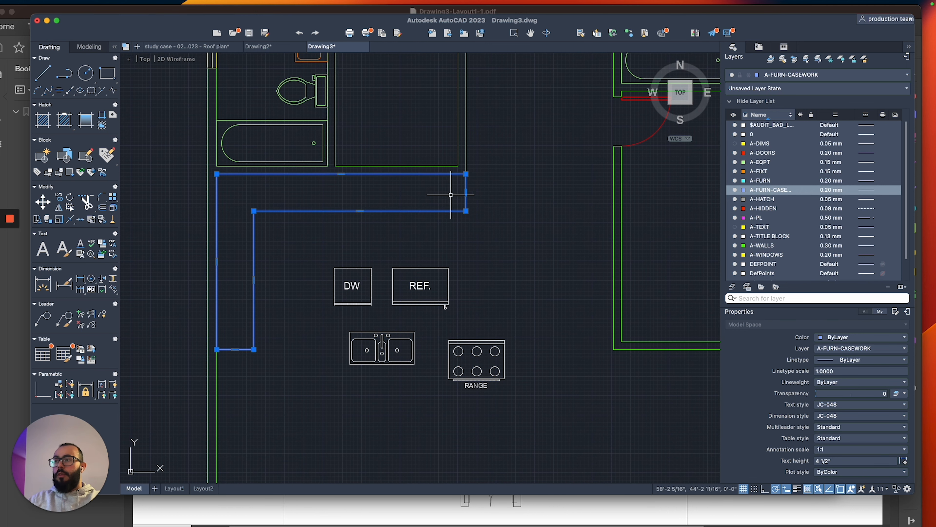
click(466, 192)
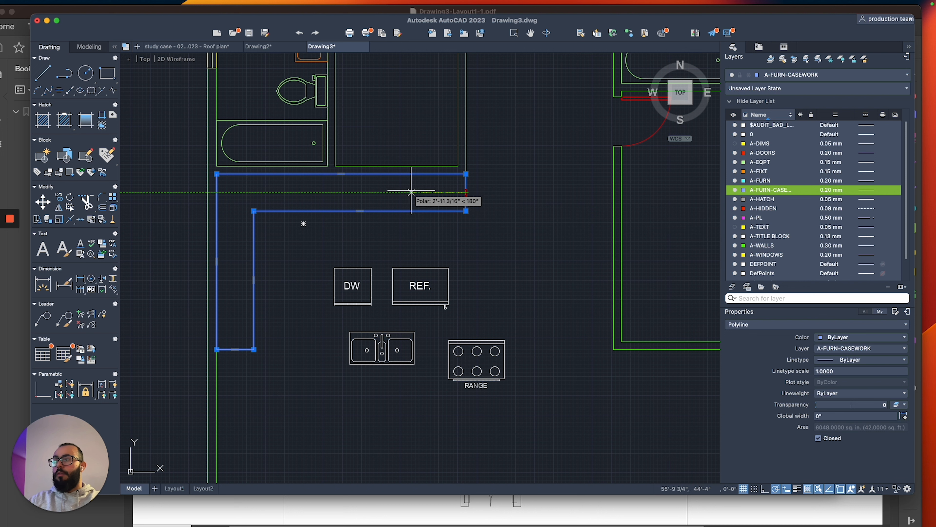
text(36)
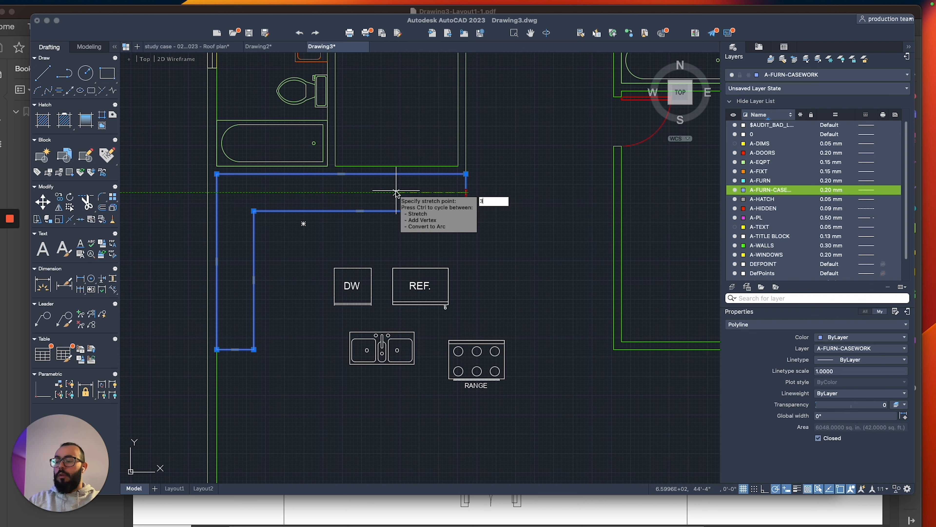
key(Return)
key(Escape)
Move the REF. block by its upper-left corner to the wall corner at the shortened counter's end.
click(416, 275)
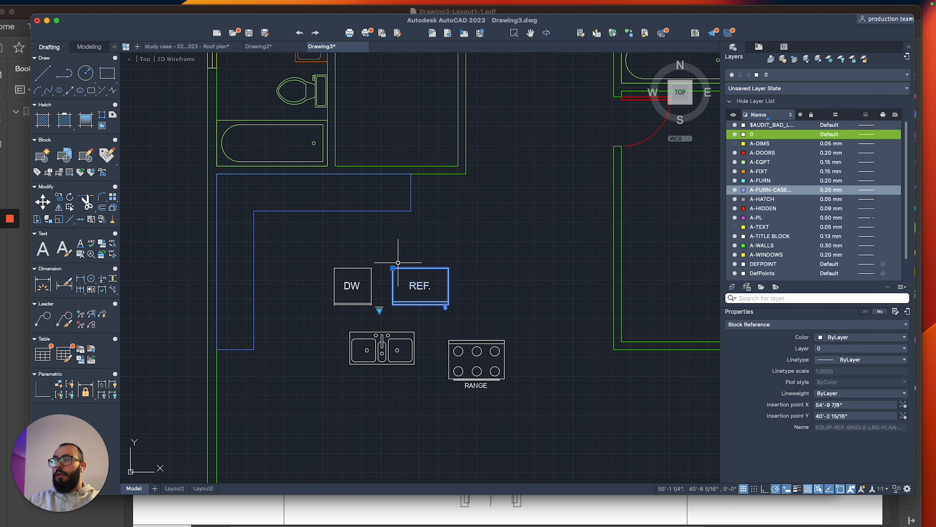
text(m)
key(space)
click(394, 268)
scroll(422, 189, up, 2)
click(412, 157)
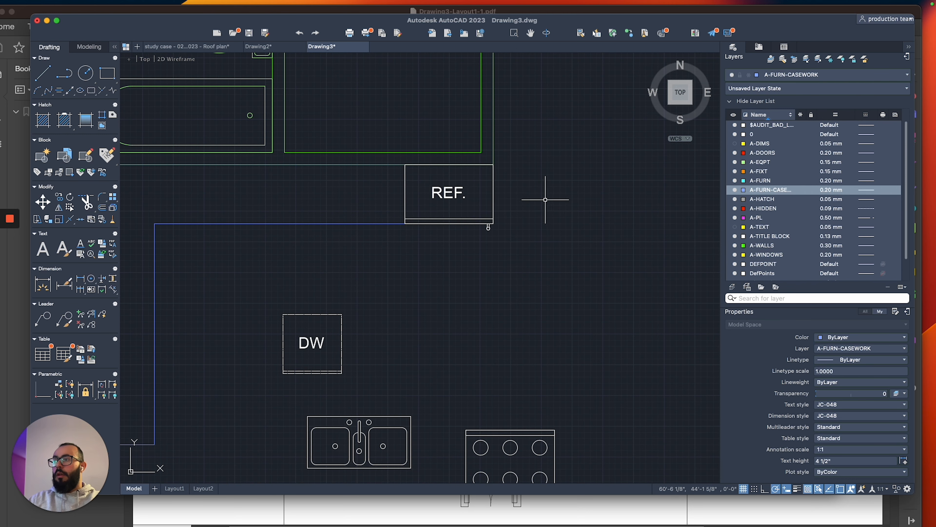
Move the REF. block down 3" away from the wall behind it.
text(m)
key(space)
click(538, 195)
text(3)
key(Return)
key(Escape)
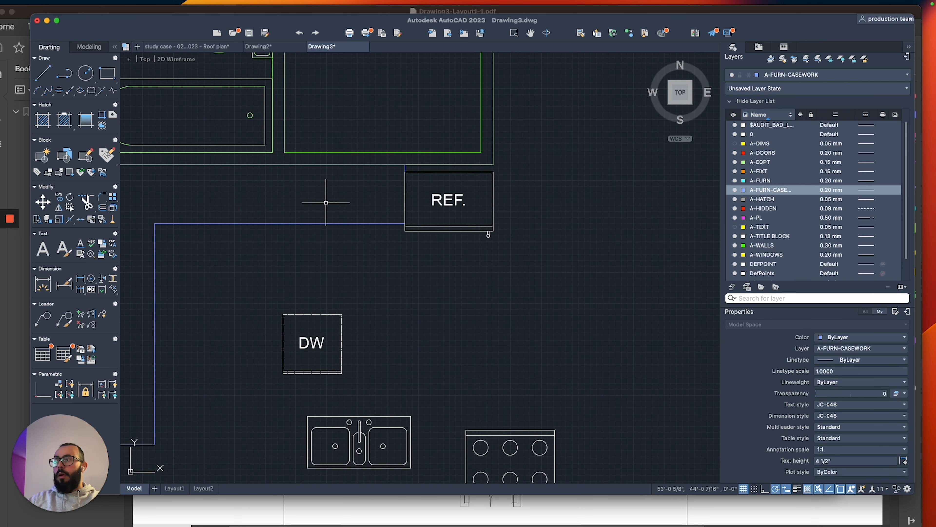
Stretch the counter's end 2" to the left, leaving a gap beside the REF. block.
middle_drag(326, 203, 394, 243)
click(379, 265)
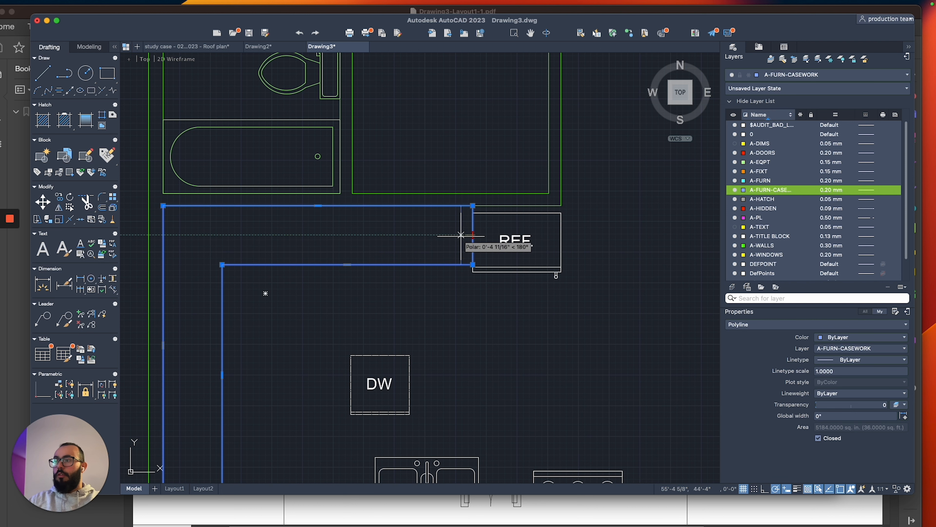
text(2)
key(Return)
key(Escape)
Mirror the REF. block about its vertical centerline and erase the source block.
drag(591, 244, 537, 292)
scroll(543, 207, up, 2)
text(mi)
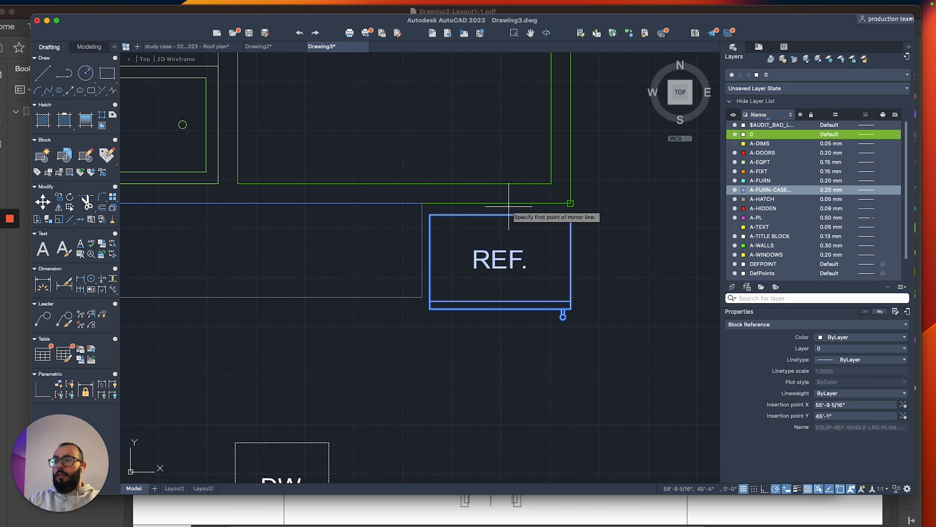
key(space)
click(500, 214)
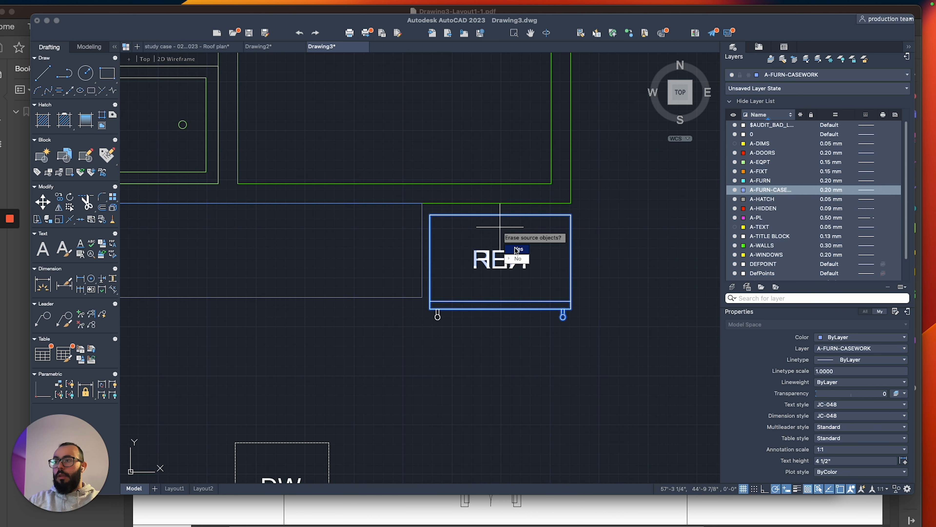
key(Return)
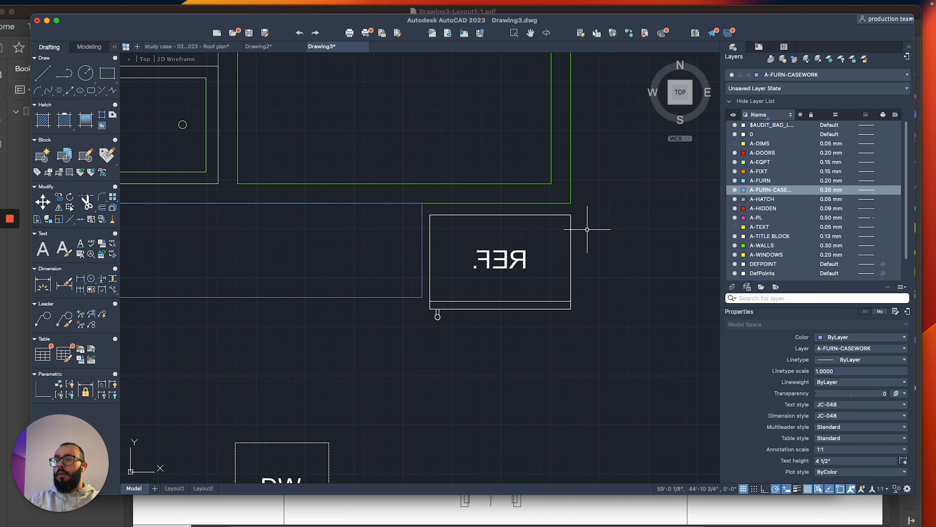
Stretch the counter's end and the REF. block 5" left to align the block's side with the closet's inner wall face.
scroll(572, 374, down, 5)
mouse_move(567, 359)
middle_down()
mouse_move(405, 290)
mouse_move(476, 261)
middle_up()
scroll(482, 222, down, 2)
scroll(528, 222, up, 4)
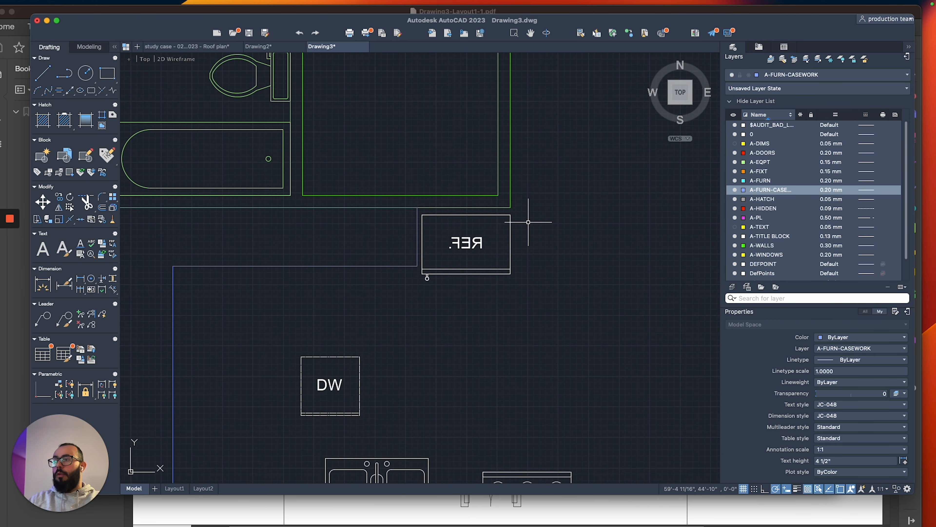
click(537, 202)
click(392, 319)
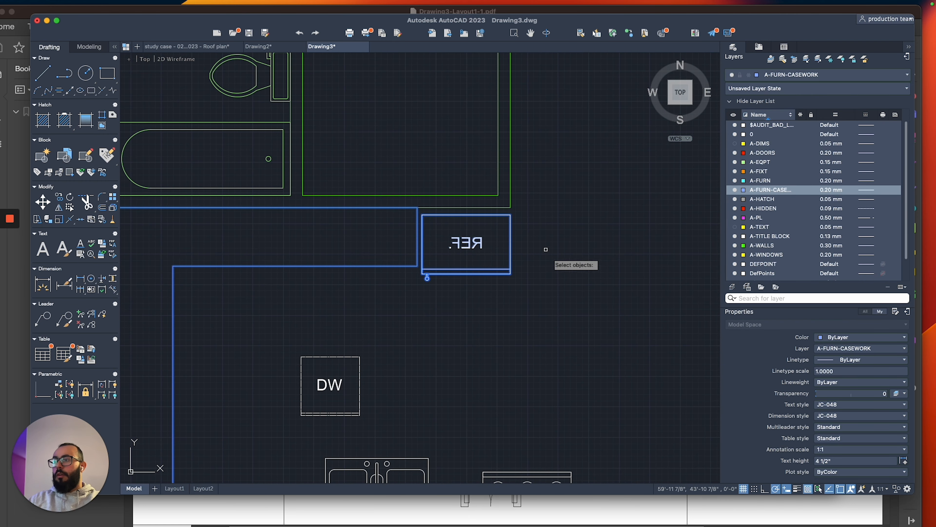
key(Return)
click(568, 265)
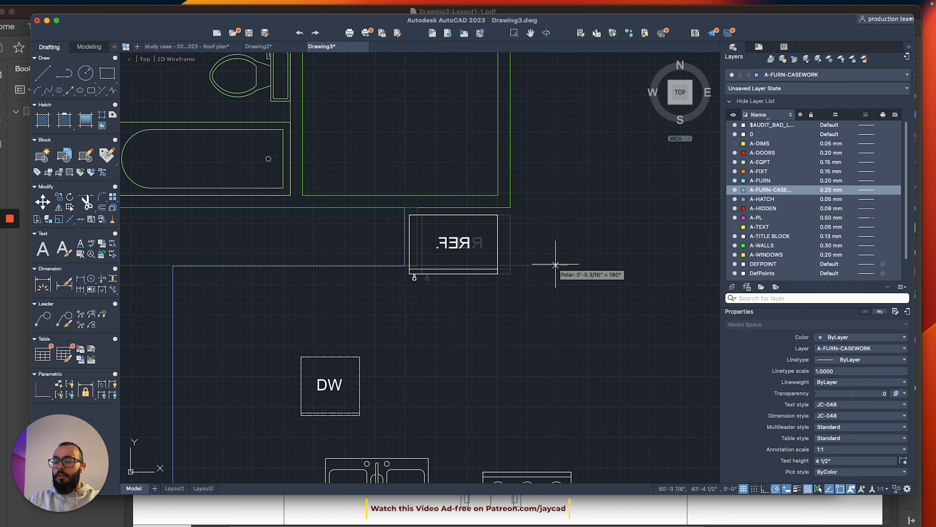
click(556, 264)
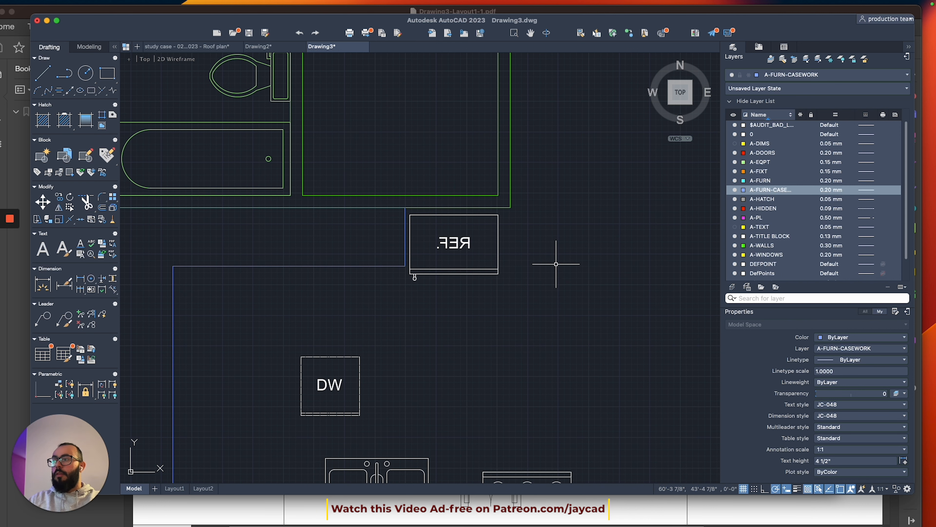
Draw a side wall polyline beside the REF. block, running 2'-6" down from the closet wall and 5" right.
scroll(498, 199, up, 2)
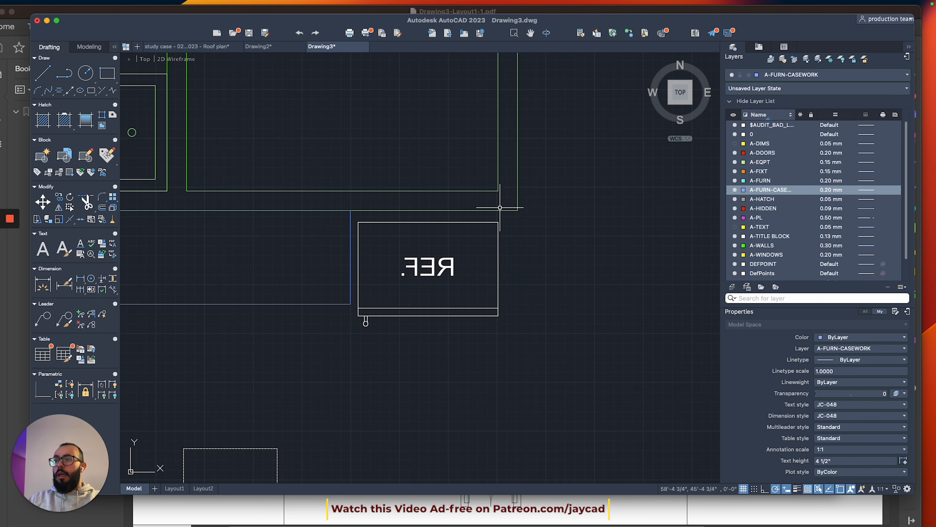
right_click(514, 223)
click(524, 249)
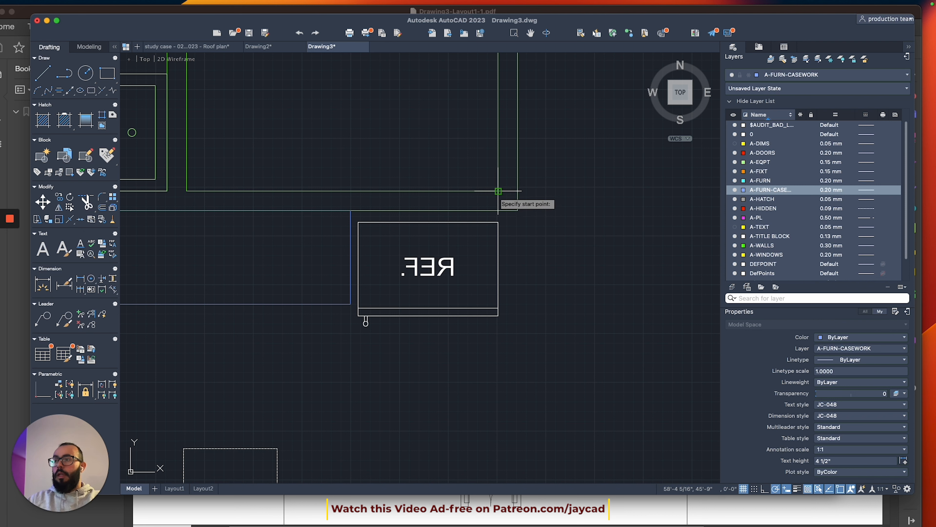
click(499, 210)
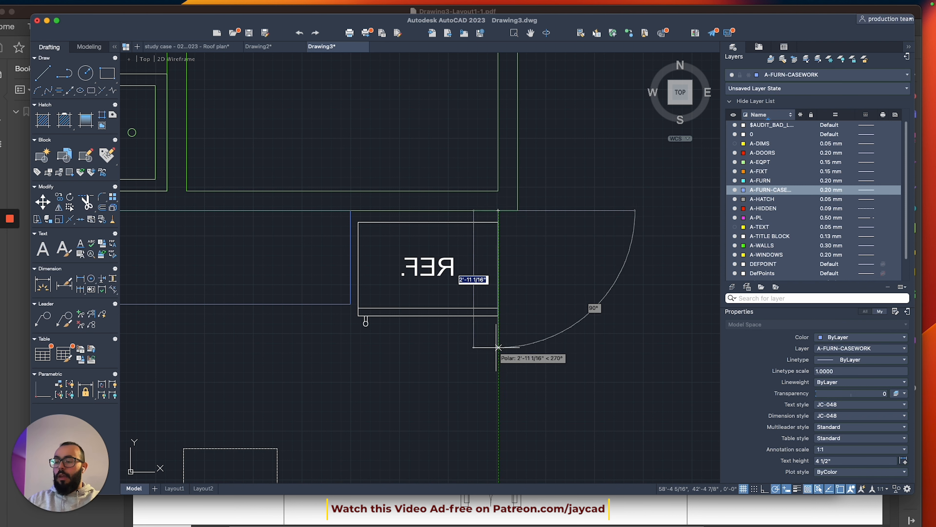
key(Return)
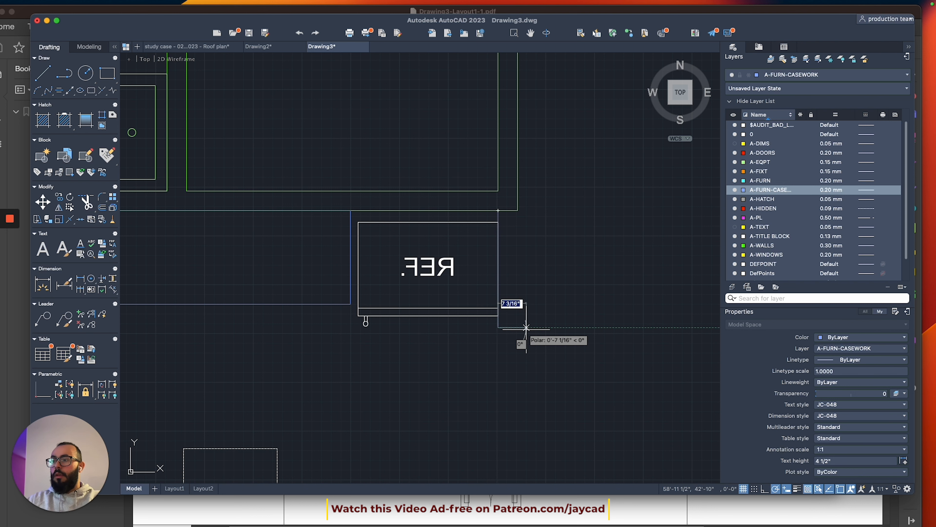
text(5)
key(Return)
key(Escape)
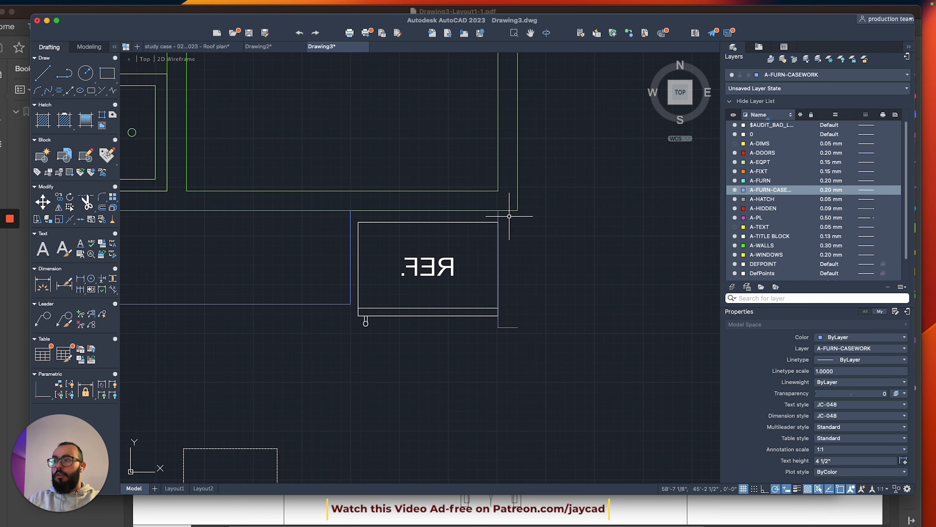
Trim the short wall segment above the new side wall and match the new polyline's properties to the A-WALLS lines.
text(tr)
key(Return)
key(Escape)
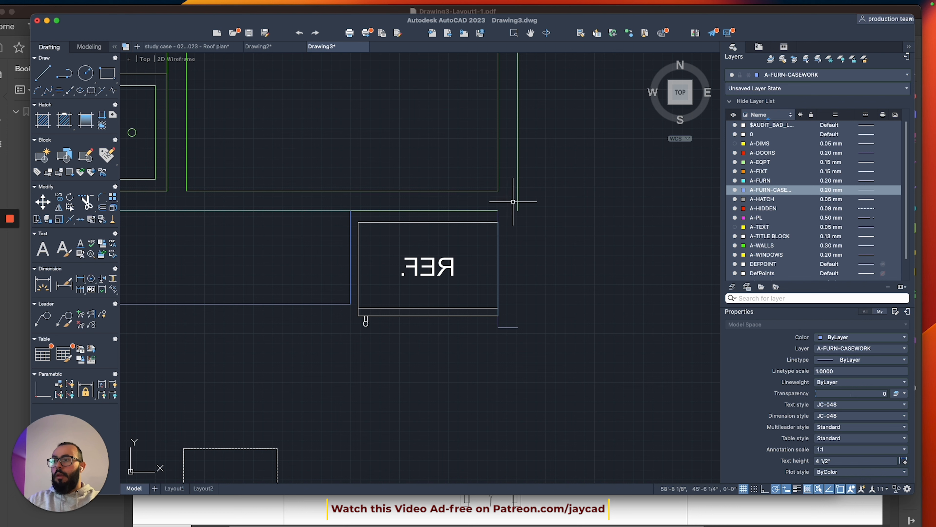
text(ma)
key(Return)
click(490, 210)
key(Escape)
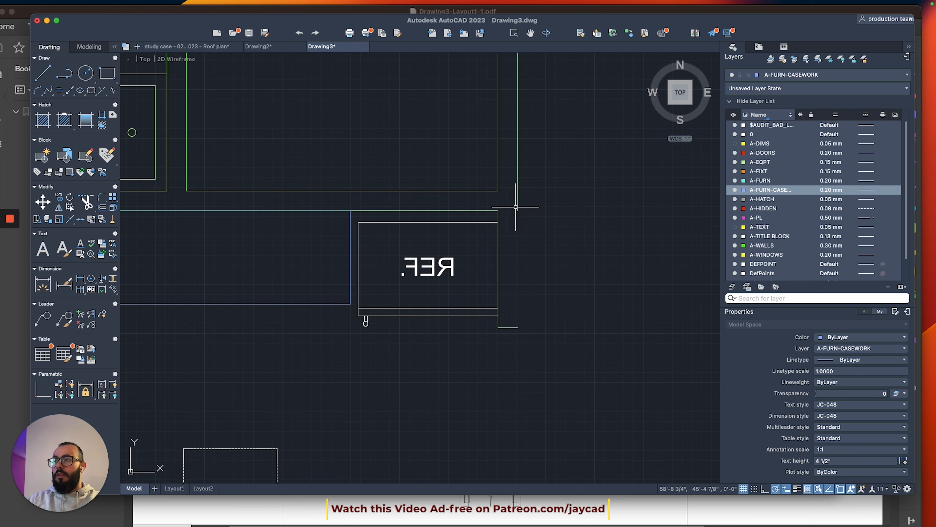
Extend the closet's outer wall line down to the end of the new side wall.
text(ex)
key(Return)
click(517, 201)
key(Escape)
drag(530, 315, 508, 344)
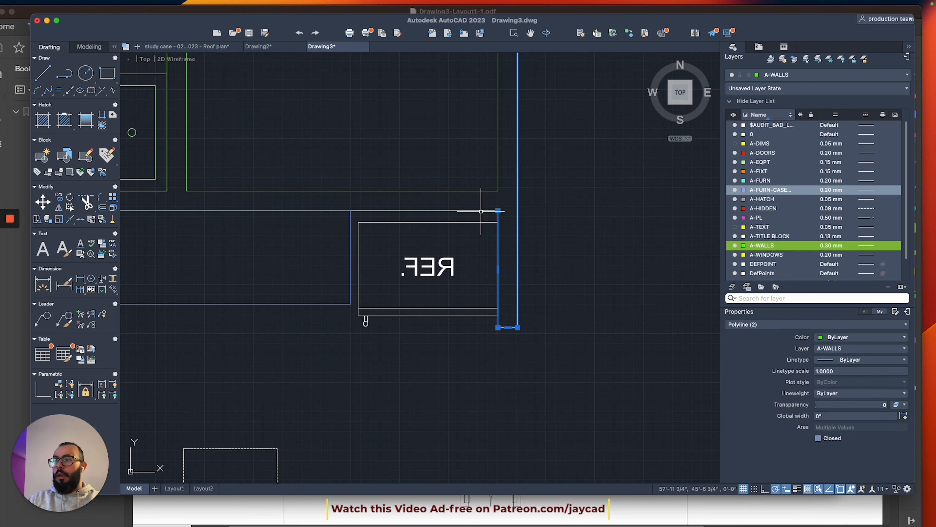
click(501, 168)
click(484, 217)
scroll(484, 191, left, 3)
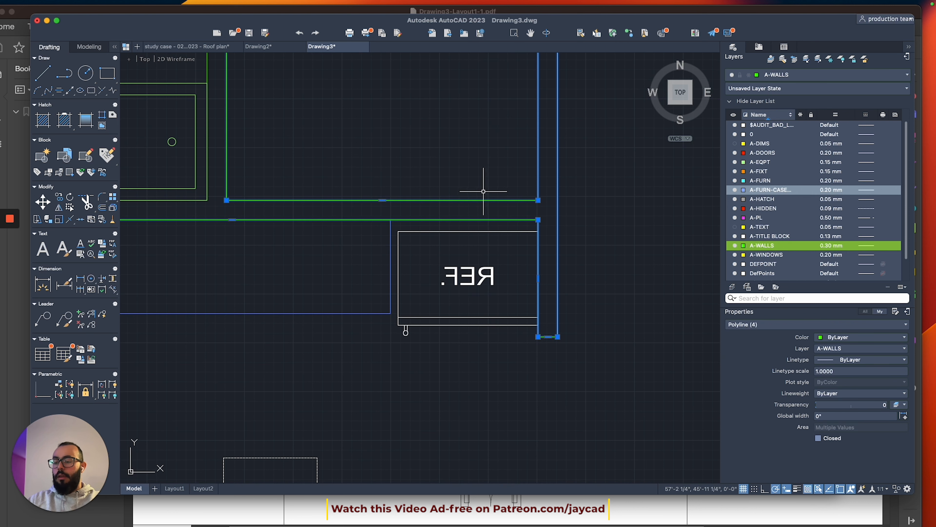
scroll(472, 254, left, 2)
key(Escape)
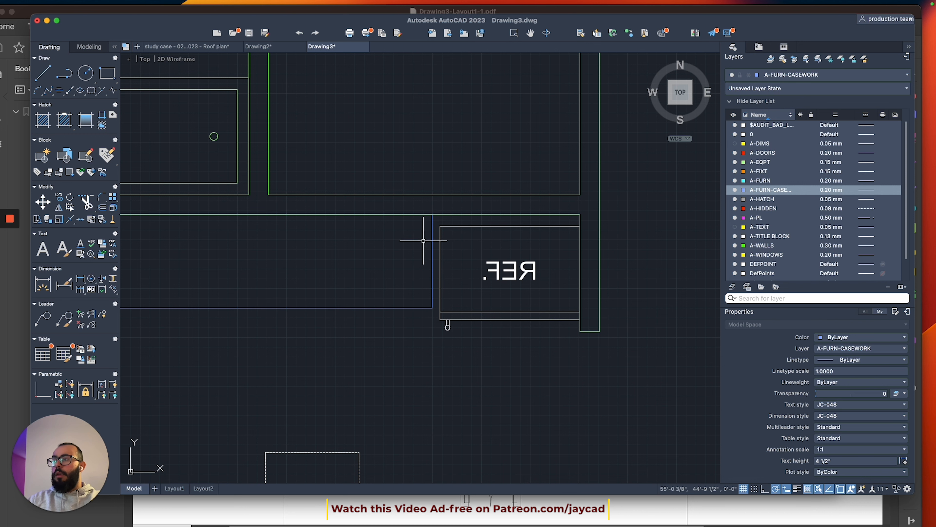
Shorten the counter's end by another 3" and move the REF. block 3" left, away from the side wall.
click(432, 259)
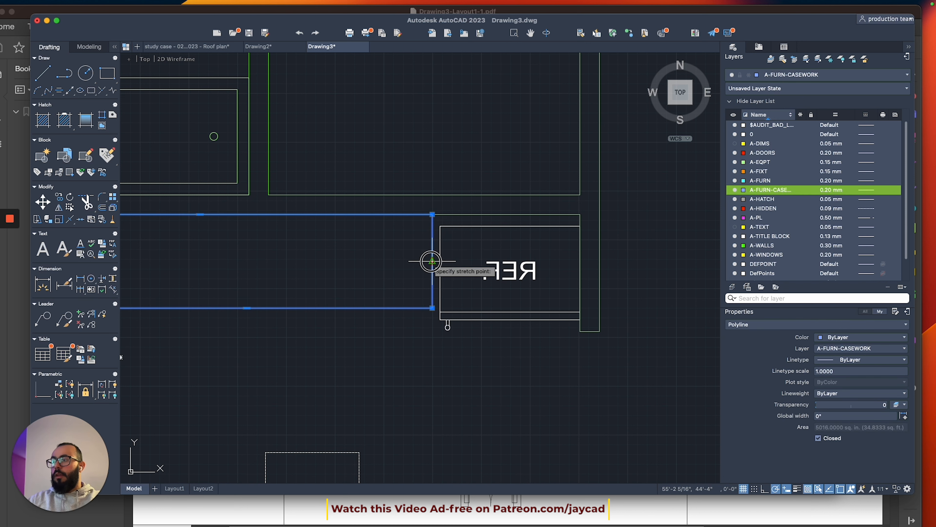
key(Escape)
click(440, 260)
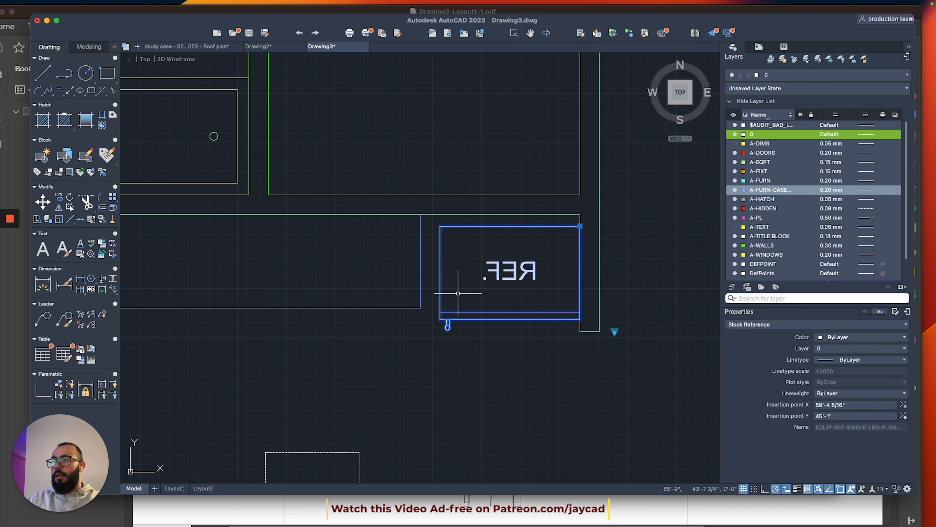
text(m)
key(Return)
click(511, 369)
text(3)
key(Return)
scroll(507, 360, down, 5)
middle_drag(513, 361, 495, 254)
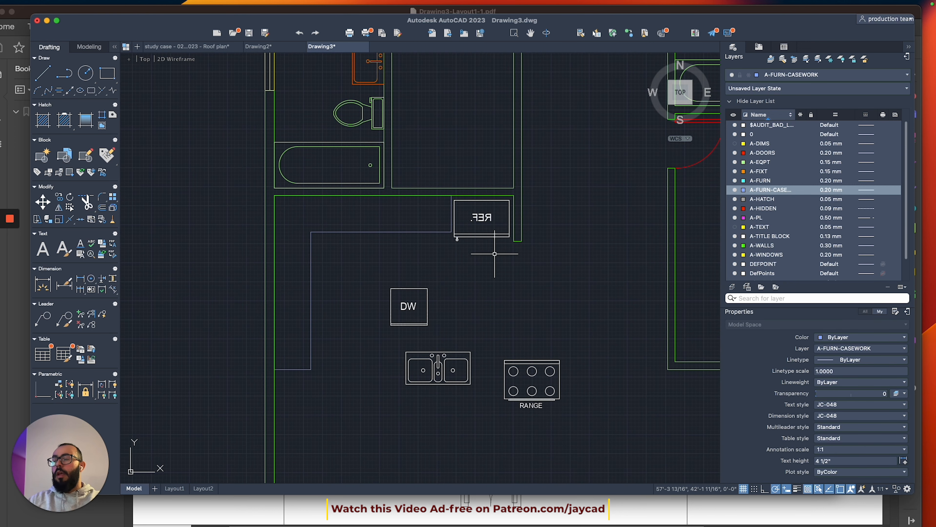
scroll(487, 236, up, 6)
scroll(459, 232, down, 4)
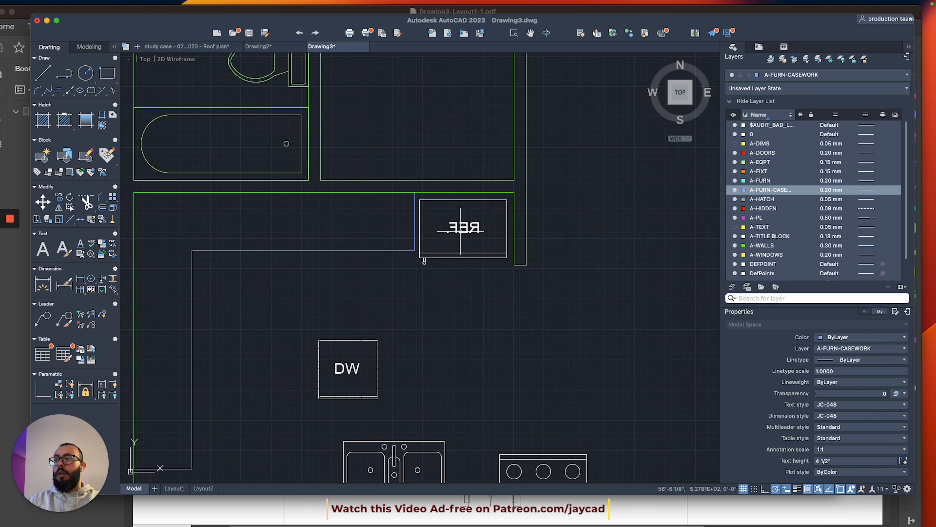
scroll(460, 229, up, 5)
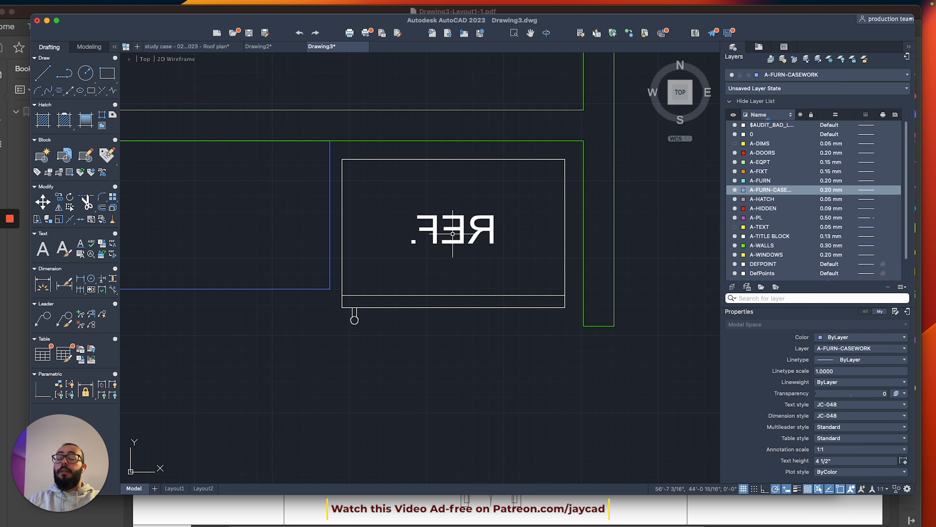
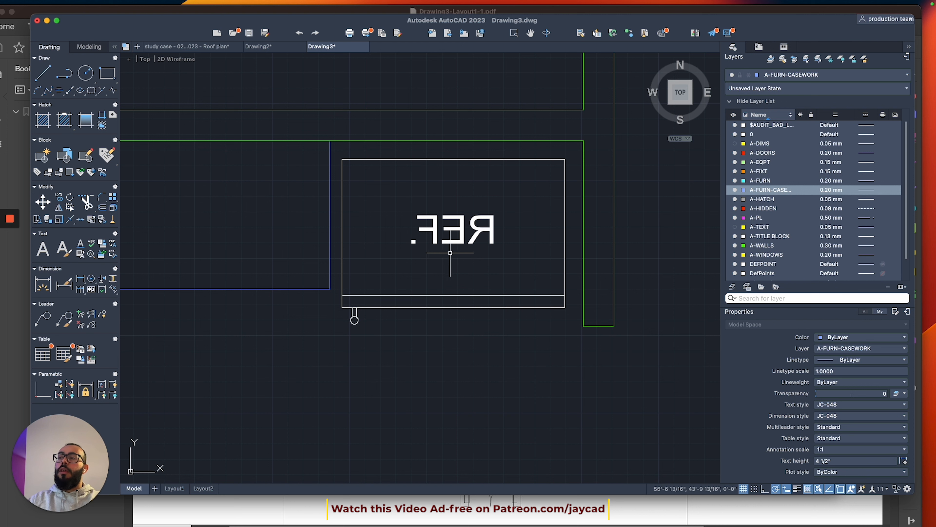
Switch the refrigerator block's visibility to LABEL OFF to hide its mirrored label.
click(441, 261)
click(619, 326)
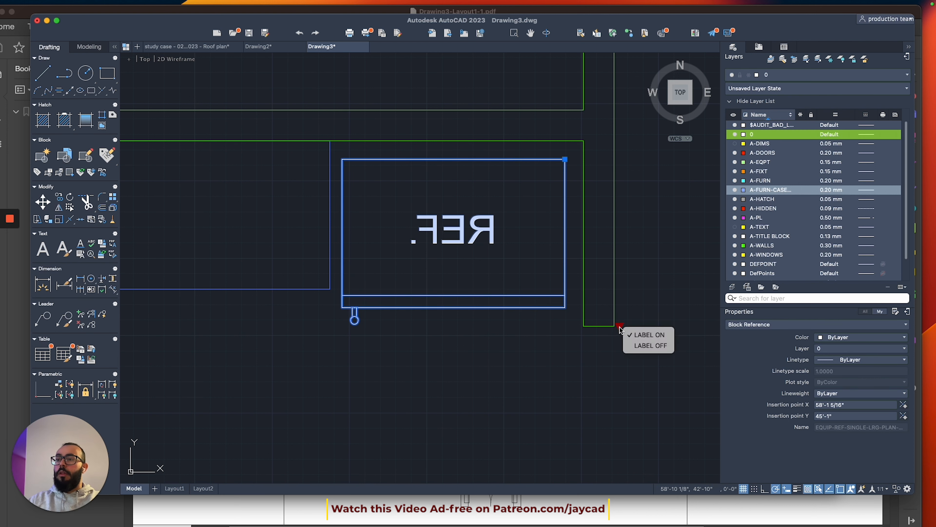
click(637, 347)
key(Escape)
Add the multiline text "REF." inside the refrigerator outline.
text(t)
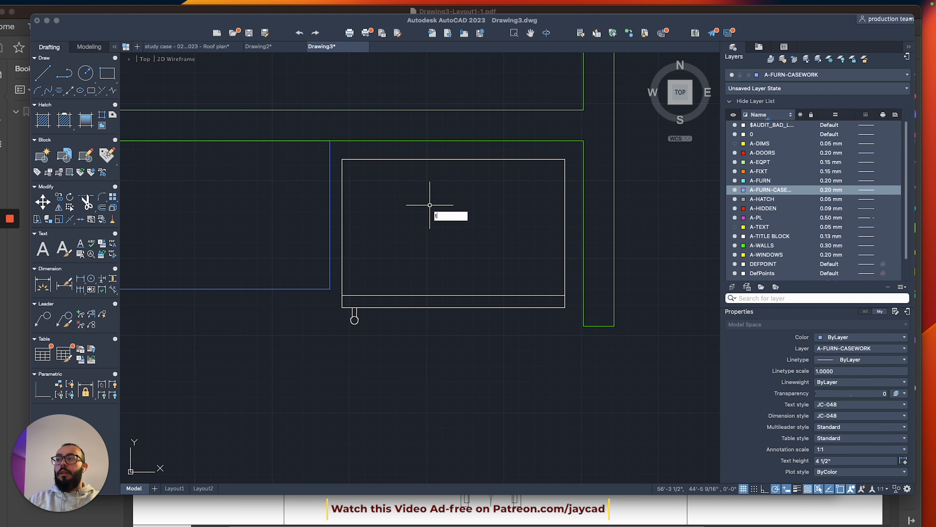
key(Return)
click(408, 204)
click(525, 266)
text(ref)
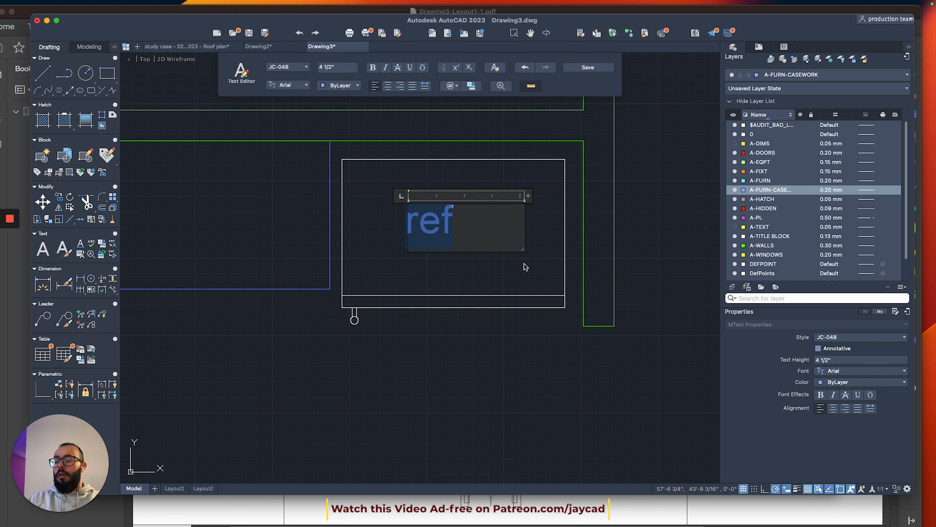
click(504, 331)
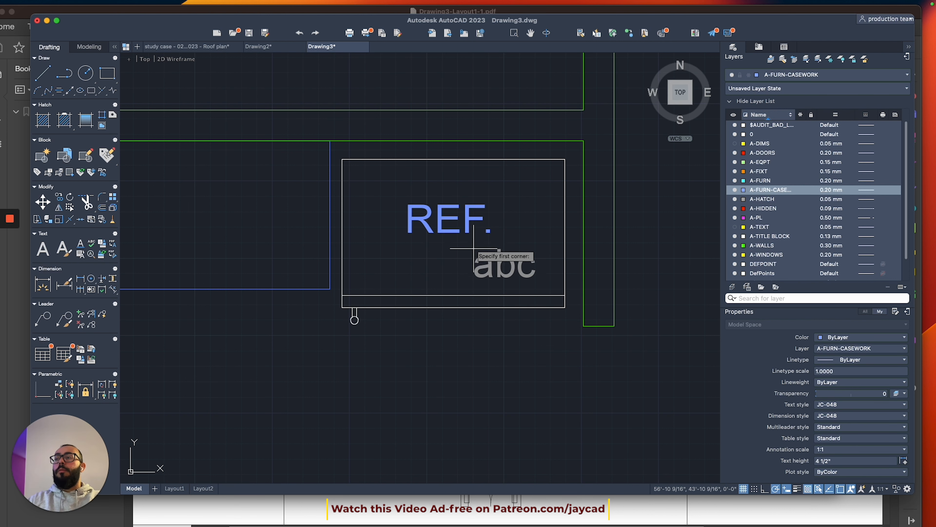
Assign the new REF. text to layer 0.
click(435, 241)
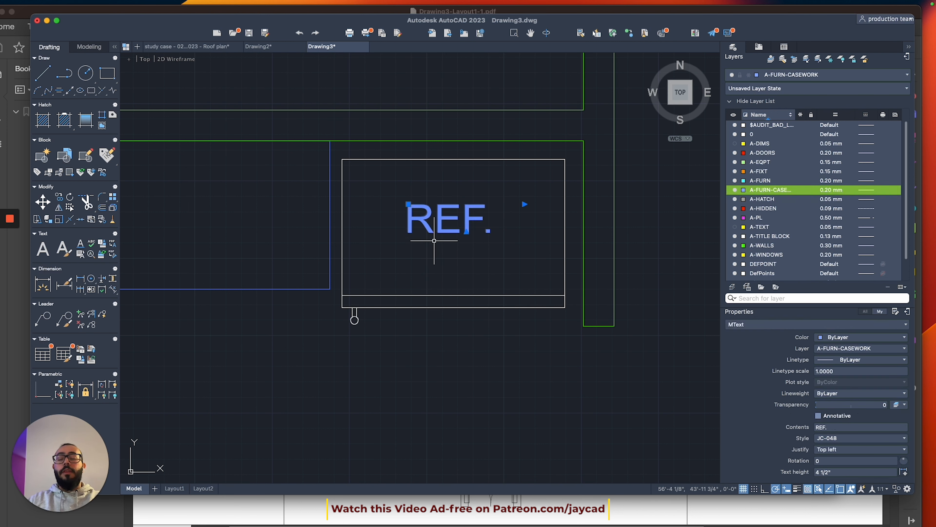
click(814, 76)
click(782, 98)
key(Escape)
Assign the refrigerator block with its REF. text and the DW, sink and RANGE blocks to the A-EQPT layer.
scroll(476, 193, down, 5)
middle_drag(469, 195, 488, 196)
scroll(488, 196, up, 3)
middle_drag(501, 249, 479, 184)
scroll(479, 187, down, 3)
click(485, 218)
click(472, 173)
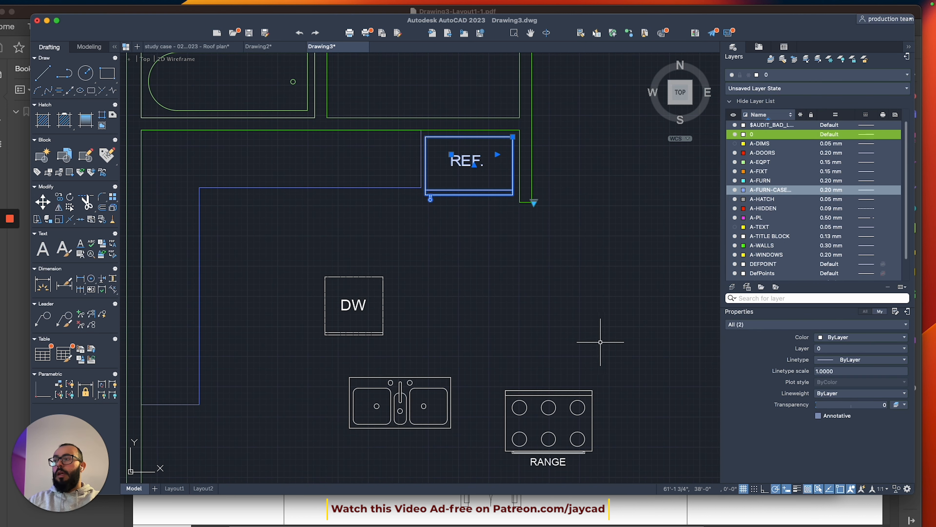
click(601, 342)
click(314, 450)
click(464, 286)
click(343, 350)
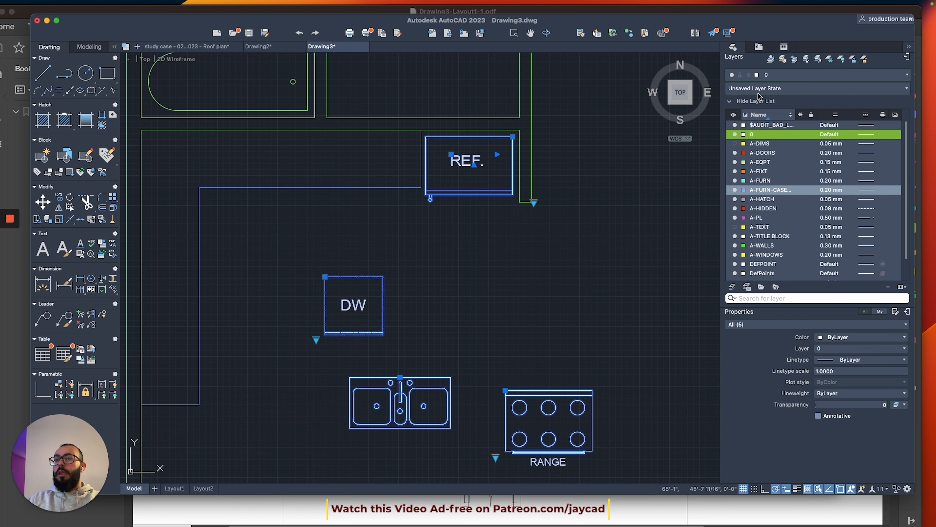
click(788, 76)
click(790, 129)
key(Escape)
Move the RANGE block by its back-edge midpoint onto the upper kitchen wall, aligned with the midpoint of the counter's front edge.
scroll(496, 197, down, 5)
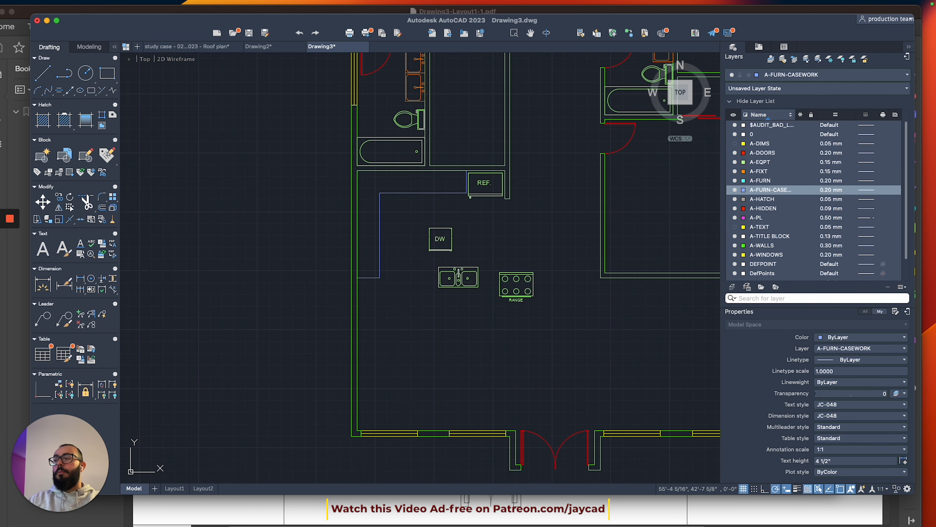
middle_drag(473, 201, 452, 215)
scroll(419, 219, up, 2)
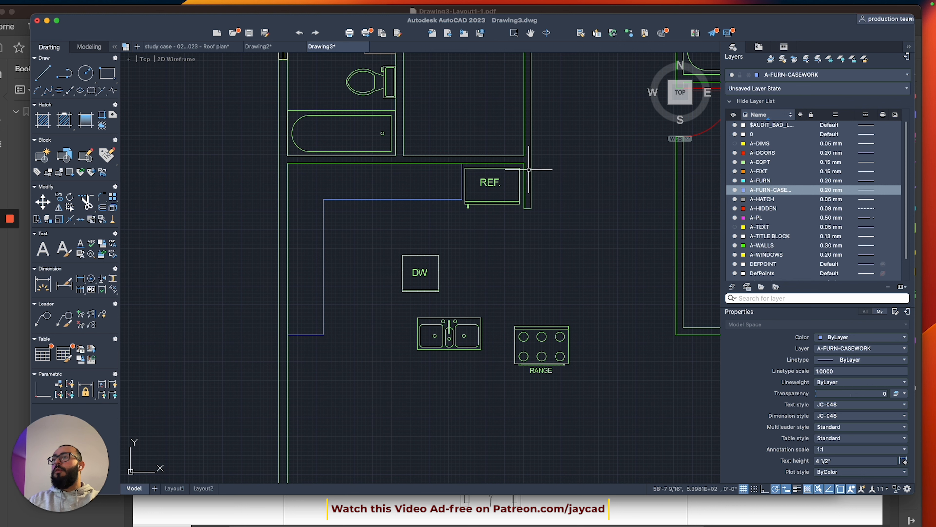
middle_drag(462, 174, 442, 242)
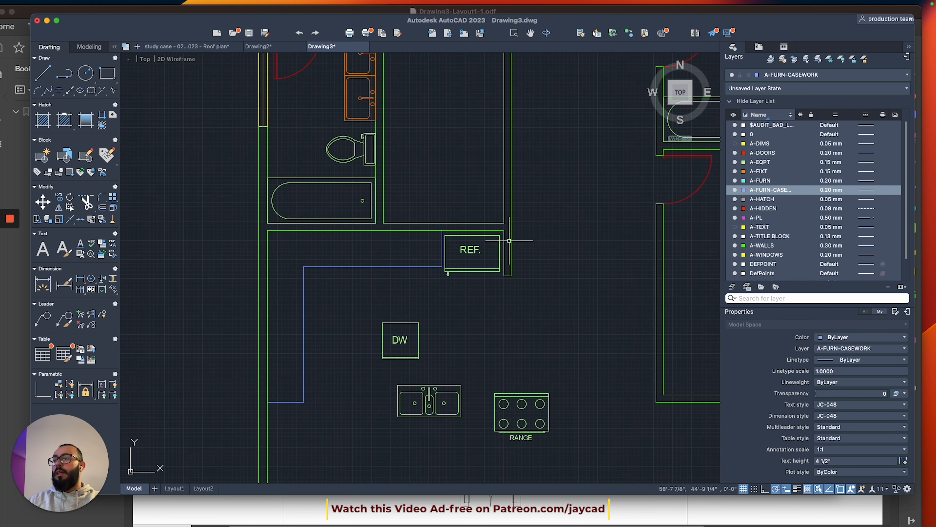
middle_drag(508, 243, 445, 186)
middle_drag(390, 215, 487, 177)
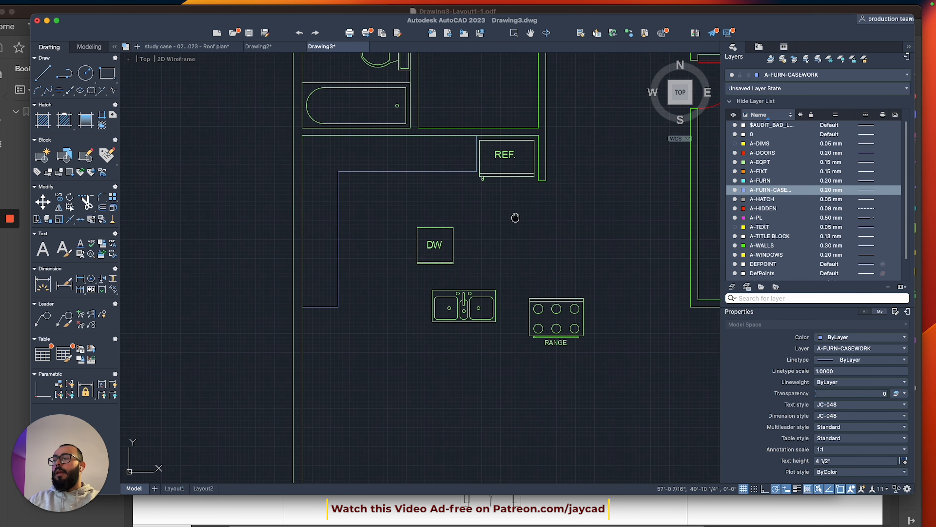
middle_drag(516, 217, 489, 221)
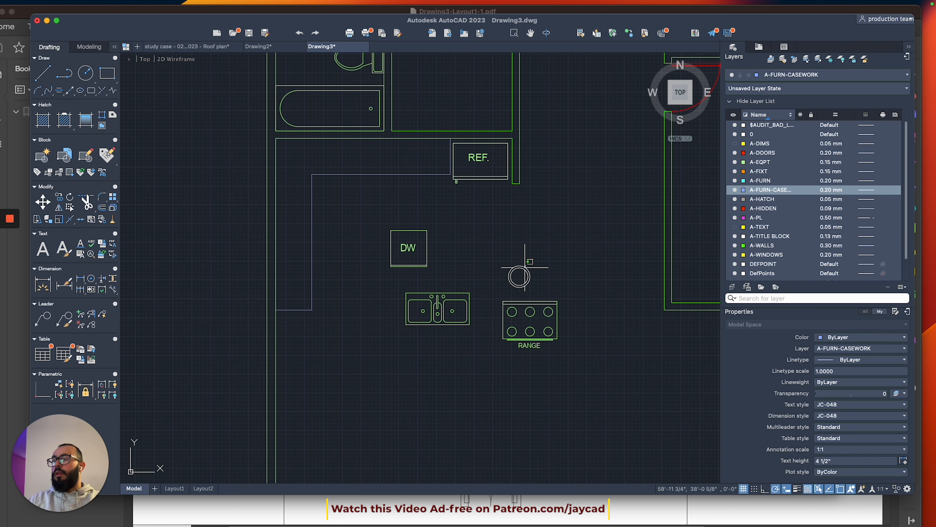
click(512, 294)
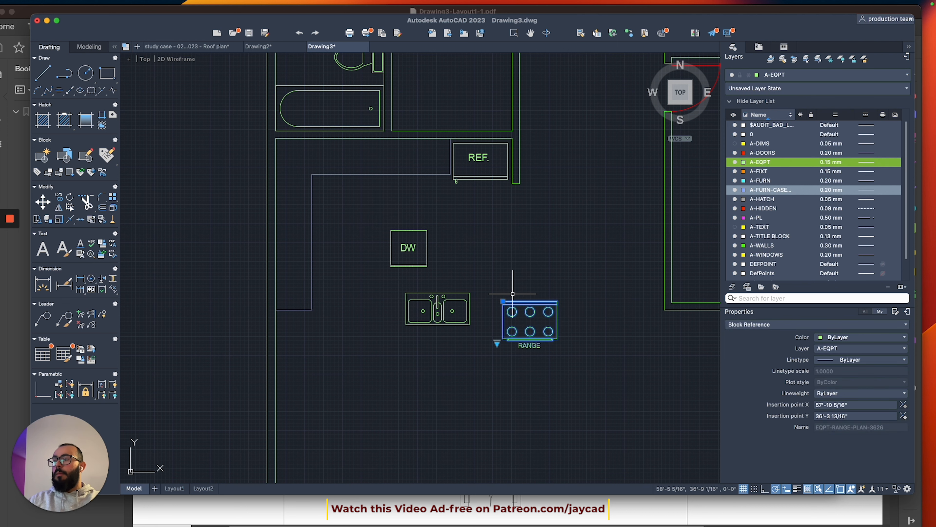
click(530, 301)
scroll(351, 198, up, 3)
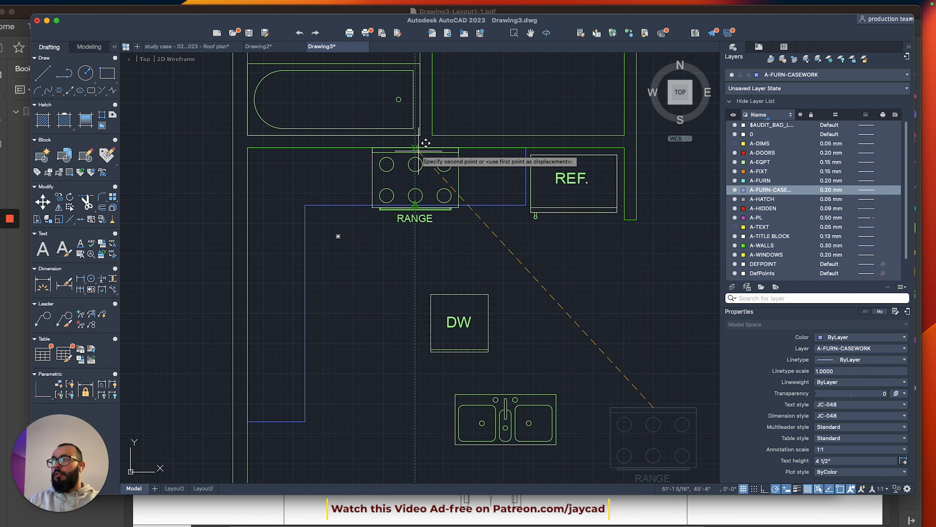
click(419, 150)
Draw a rectangular counter section filling the space from the range's side to the counter's end beside the refrigerator.
middle_drag(470, 198, 487, 220)
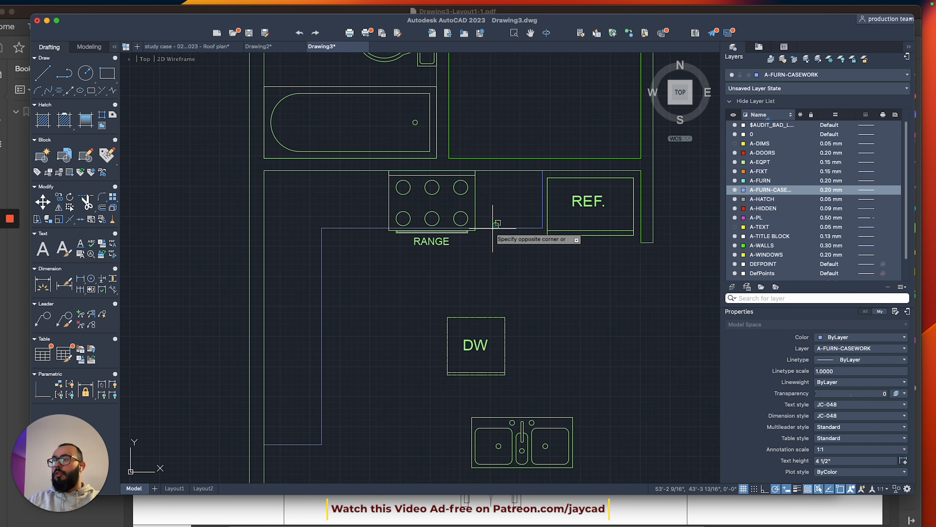
click(320, 224)
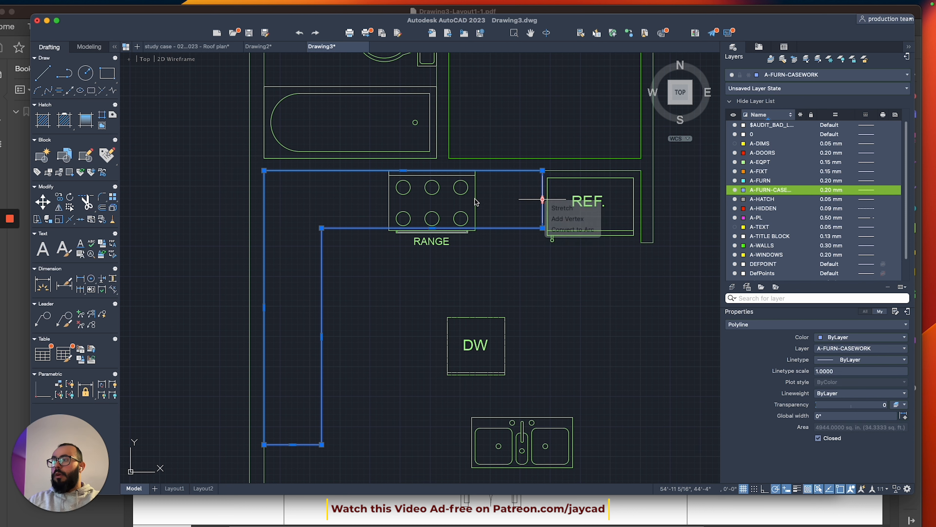
key(Escape)
scroll(501, 186, up, 2)
text(rec)
key(Return)
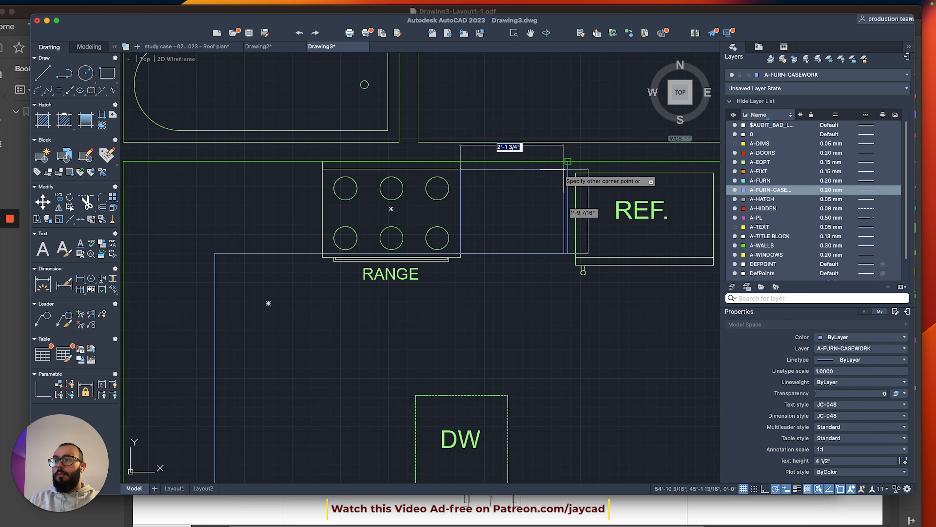
click(568, 161)
Stretch the end of the L-shaped counter polyline back to the range's near side.
click(289, 253)
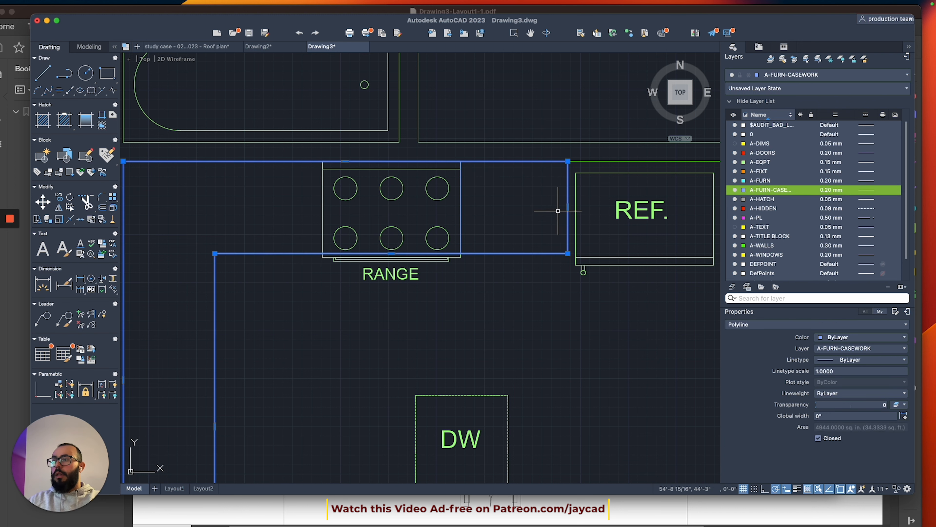
click(568, 208)
click(322, 207)
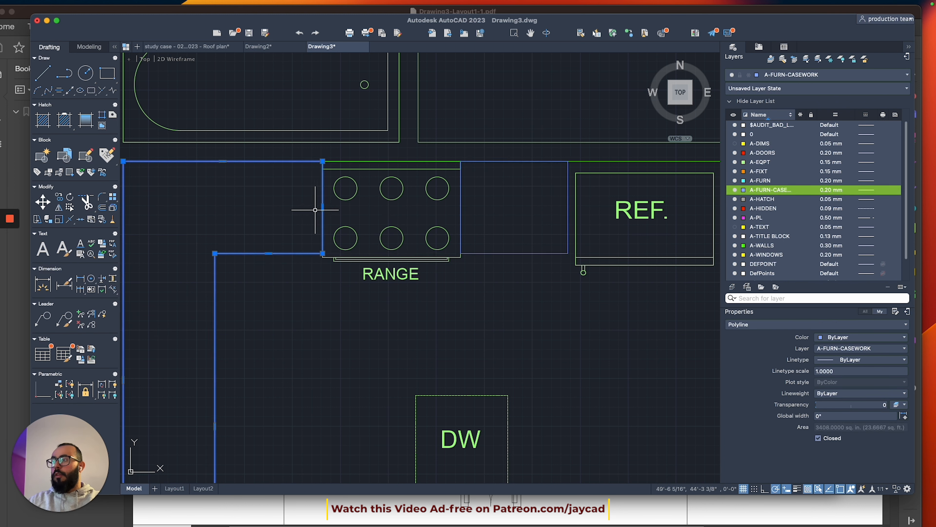
Pull the counter edges on both sides of the range back to leave a small gap.
click(323, 207)
key(Escape)
key(Escape)
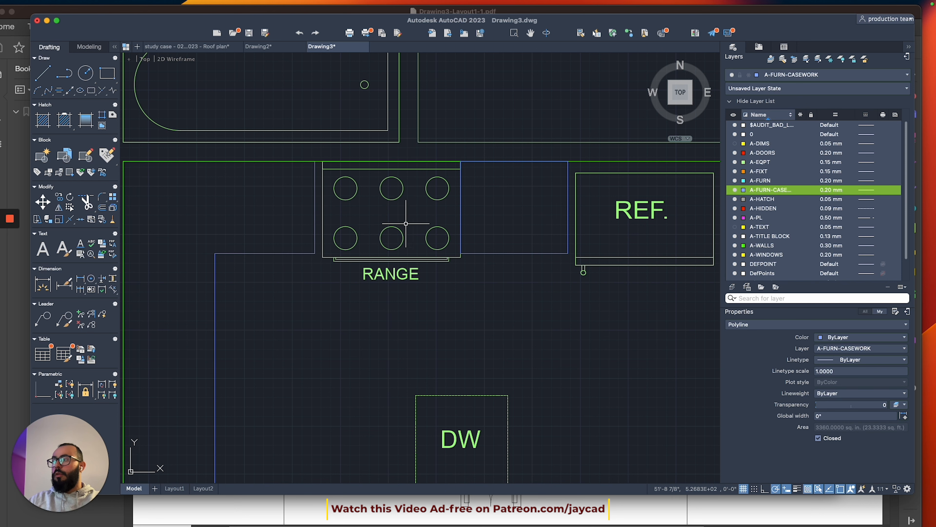
click(462, 208)
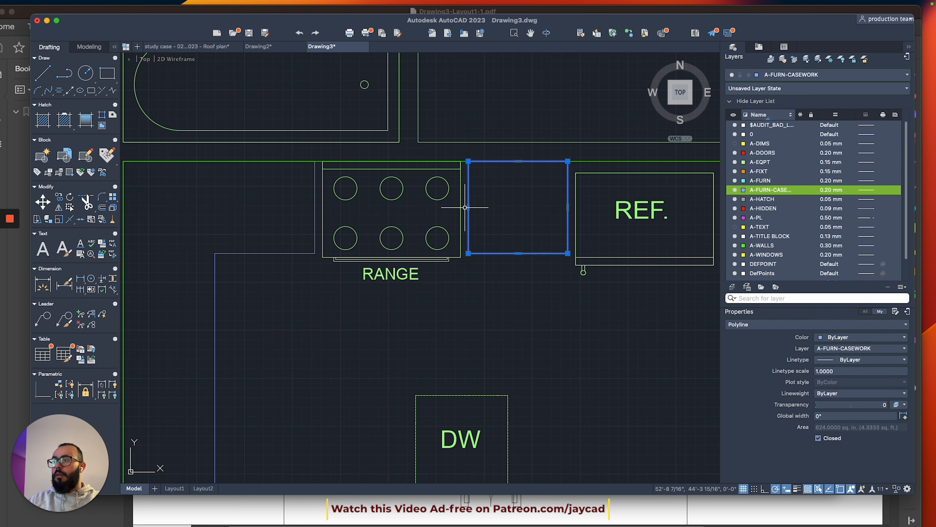
key(Escape)
Close the gaps so both counter pieces sit flush against the range again.
scroll(465, 208, down, 3)
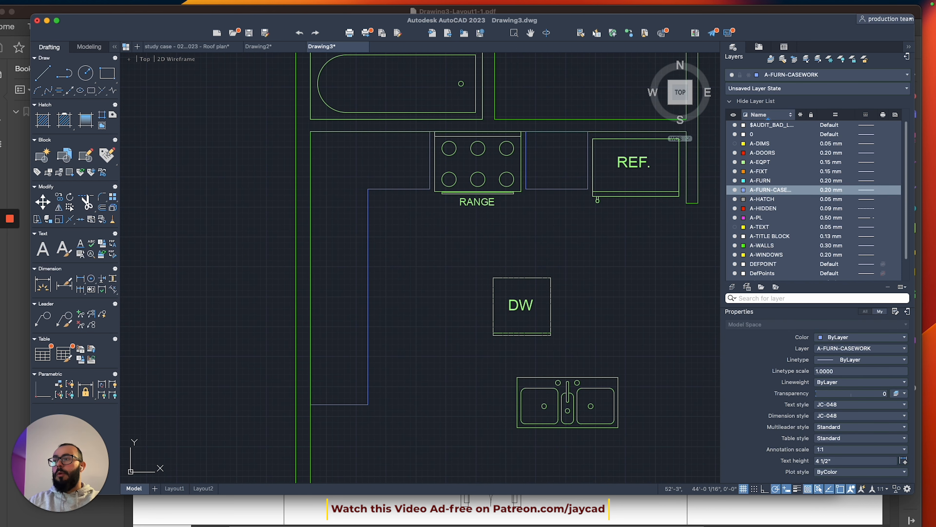
middle_drag(458, 236, 398, 230)
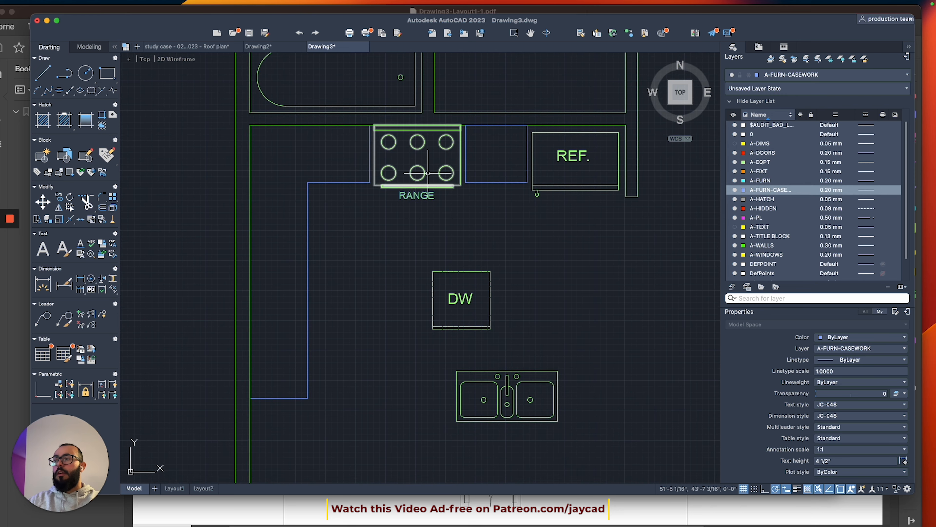
scroll(464, 138, up, 2)
click(460, 142)
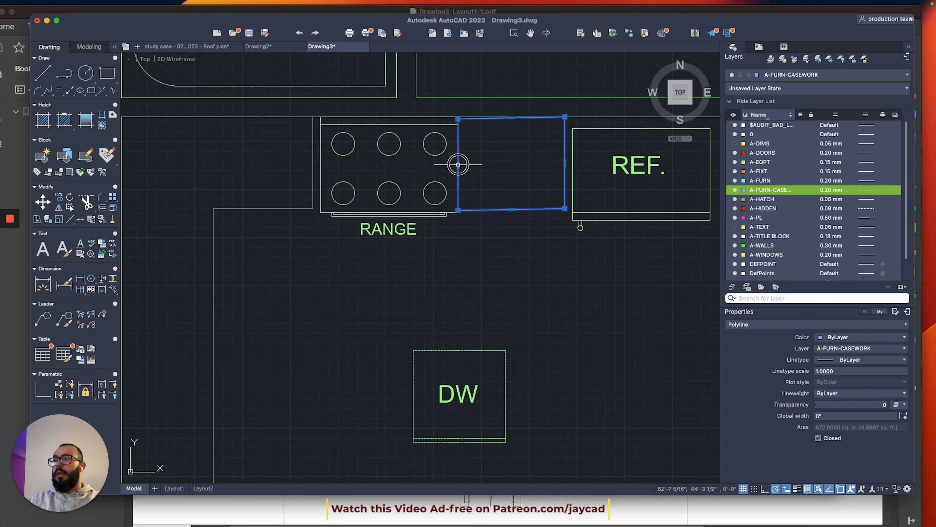
key(Escape)
scroll(487, 150, up, 3)
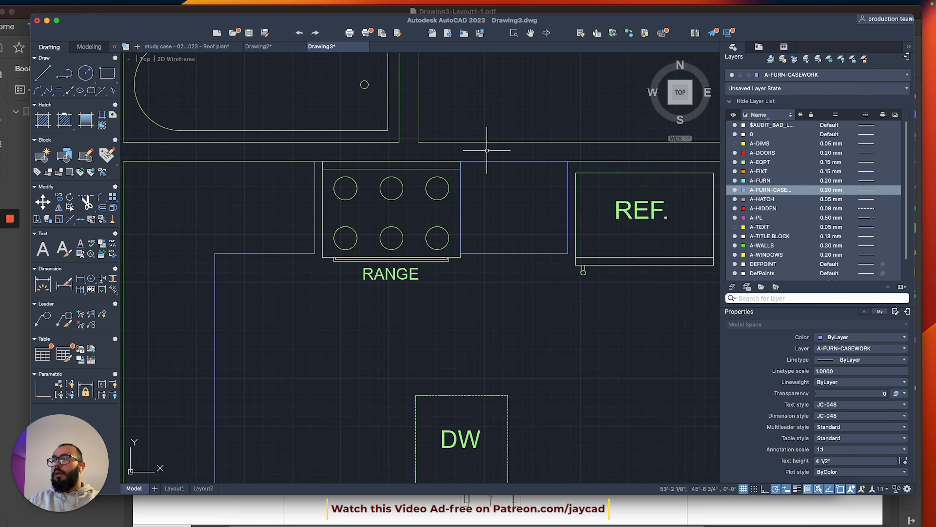
scroll(471, 166, down, 6)
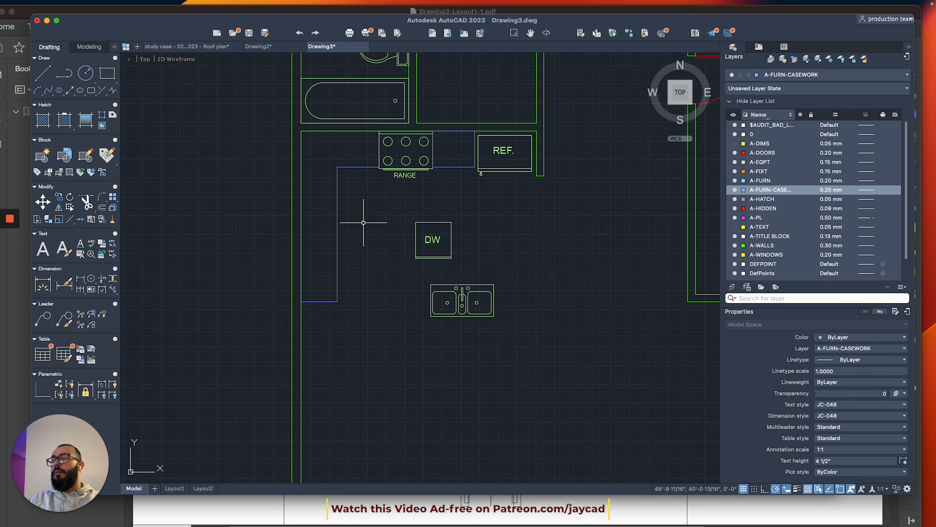
Rotate the kitchen sink block 90° counterclockwise about the midpoint of its back edge.
click(450, 238)
scroll(442, 229, up, 4)
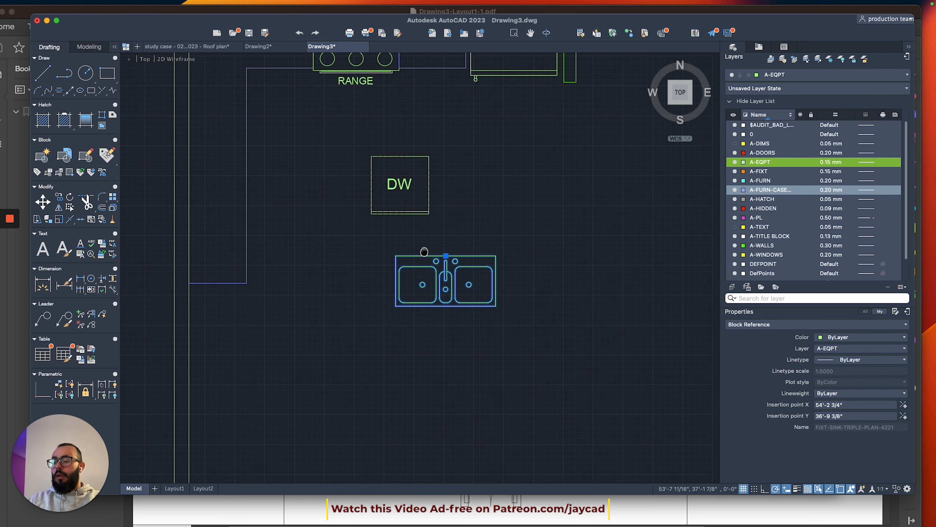
text(RO)
key(Return)
click(440, 262)
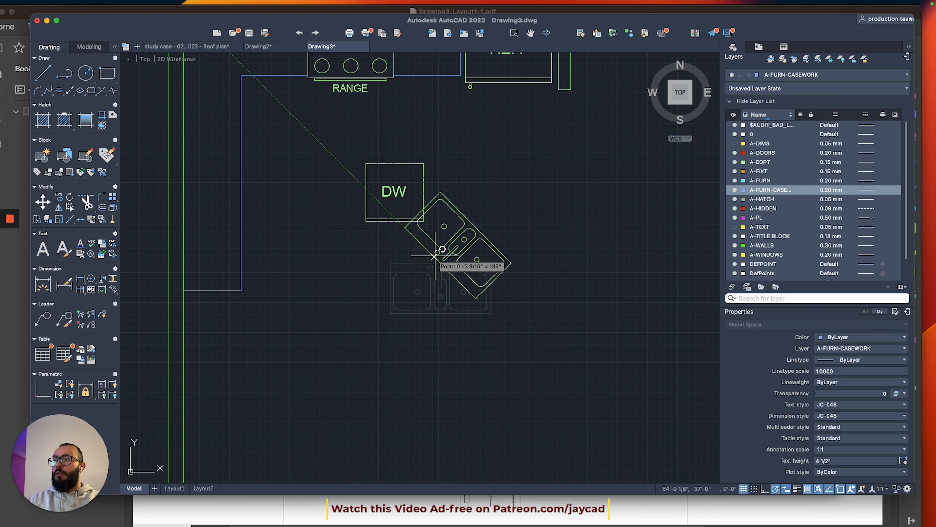
click(459, 186)
Move the sink to the left wall, aligned with the midpoint of the counter's vertical front edge, and shift it slightly off the wall.
click(435, 265)
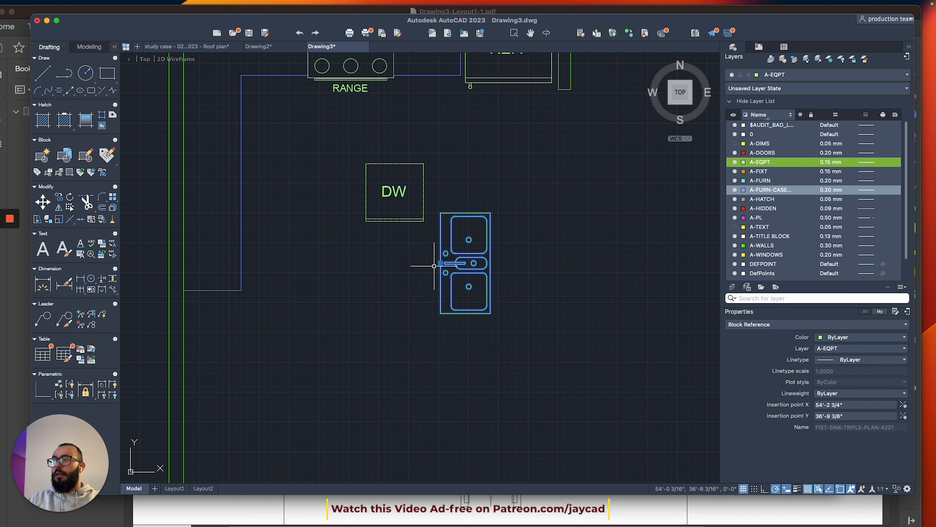
click(440, 263)
middle_drag(261, 245, 328, 280)
scroll(327, 279, down, 3)
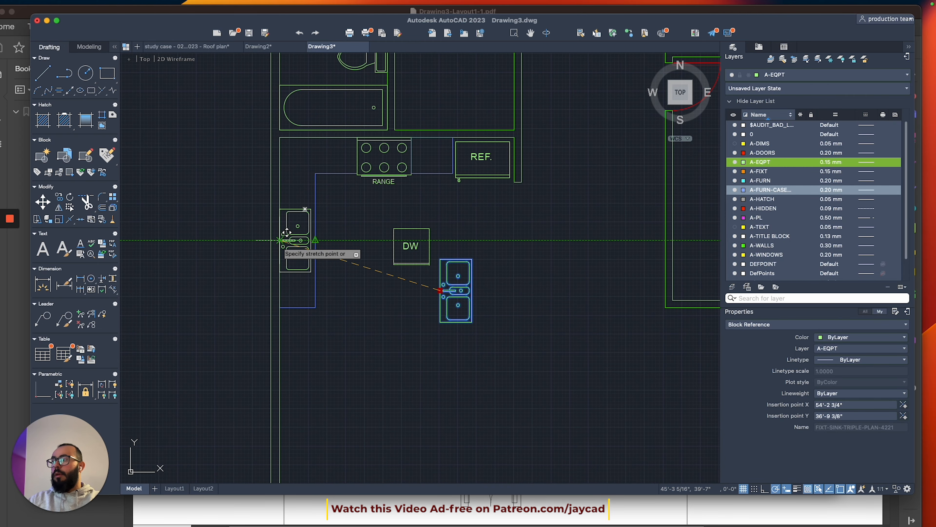
click(280, 240)
scroll(299, 219, up, 2)
click(362, 258)
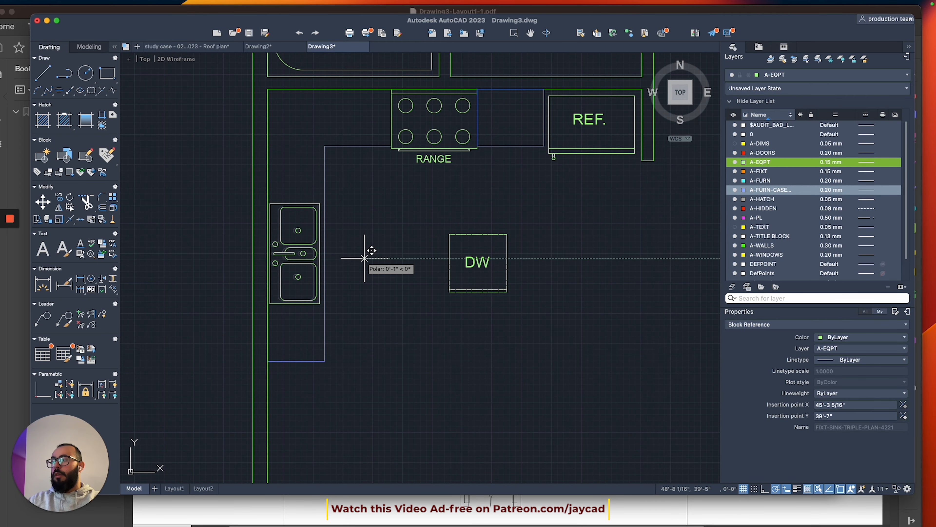
key(Escape)
scroll(280, 214, down, 3)
scroll(291, 221, up, 2)
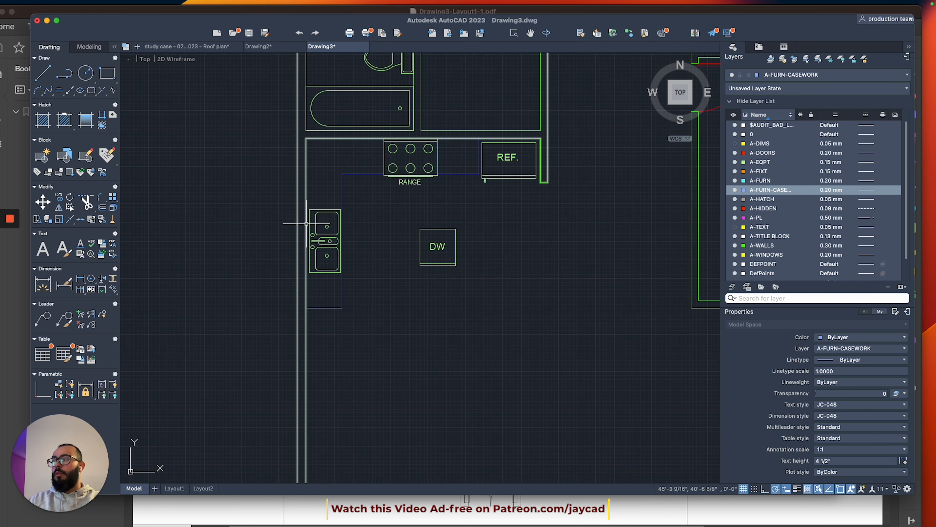
scroll(339, 257, down, 3)
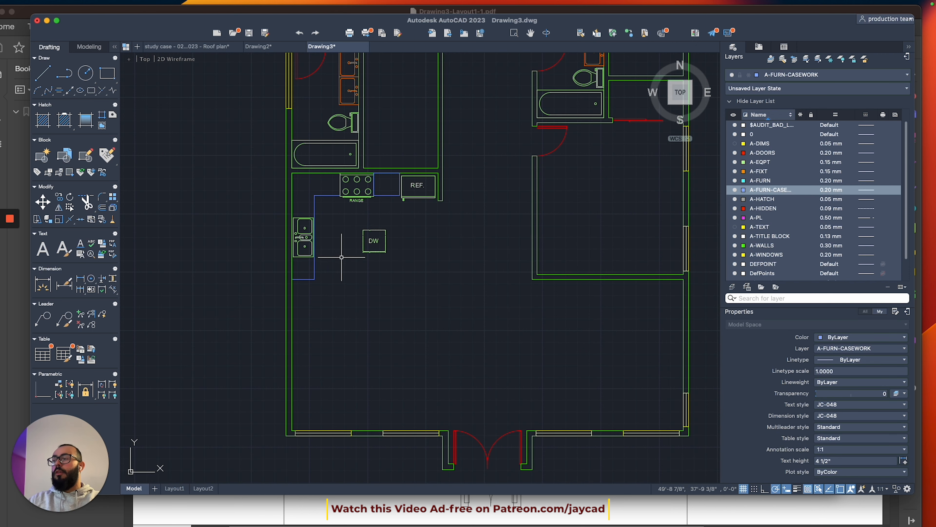
scroll(258, 220, up, 3)
middle_drag(342, 275, 265, 250)
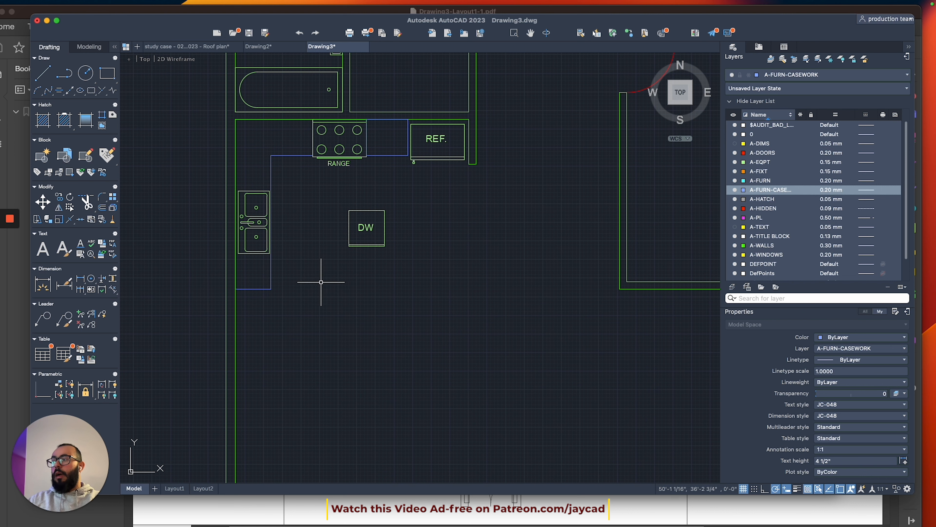
scroll(323, 280, up, 2)
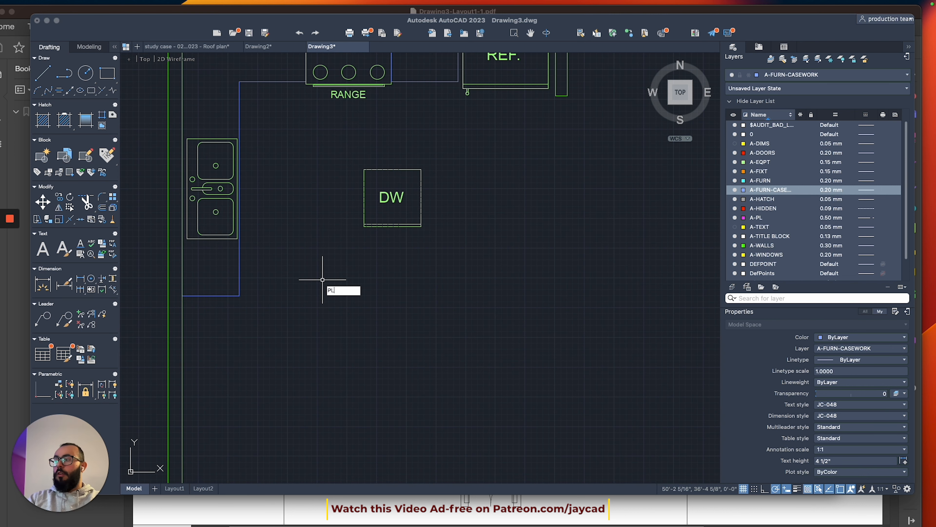
Draw a rectangular kitchen island with a polyline, 4' deep, starting 3' from the counter's lower front corner and reaching the refrigerator wall's outer face line.
text(PL)
key(Return)
text(3)
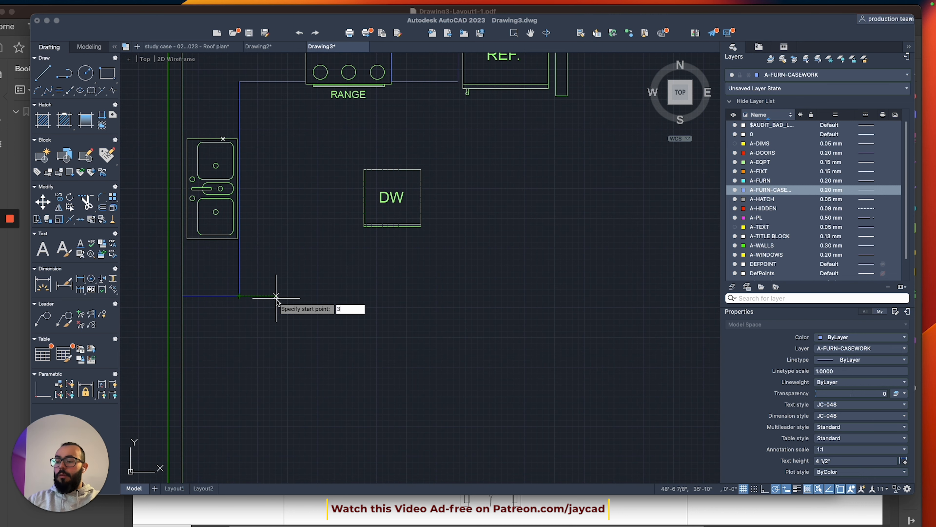
text(')
key(Return)
middle_drag(523, 296, 455, 294)
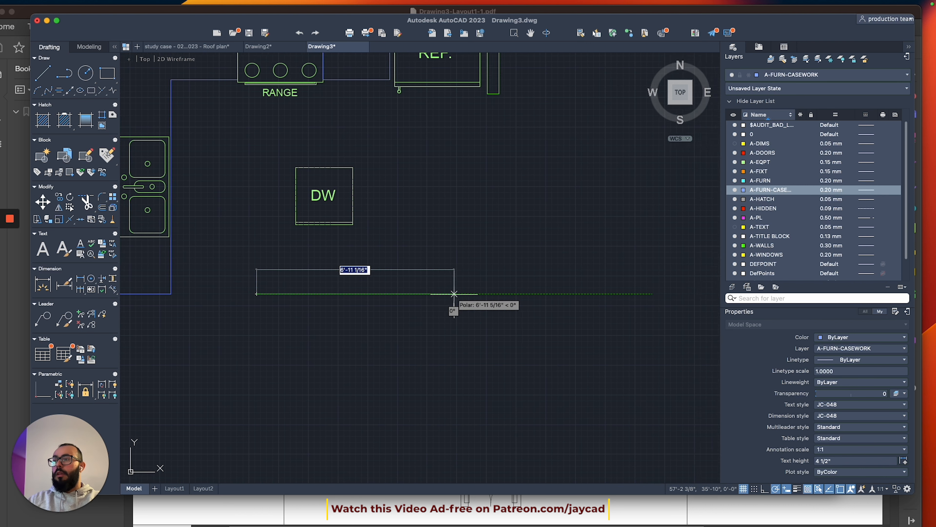
scroll(454, 295, down, 1)
scroll(481, 172, down, 1)
scroll(479, 172, up, 1)
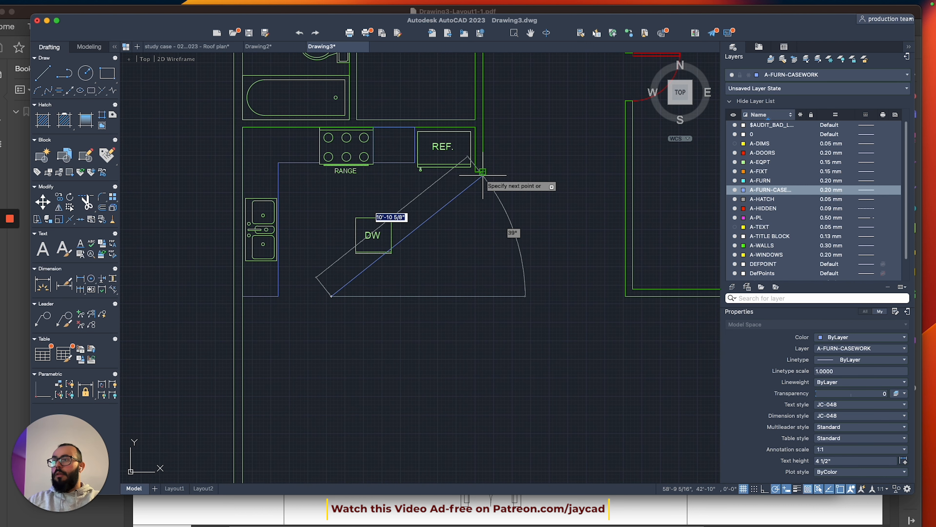
click(483, 296)
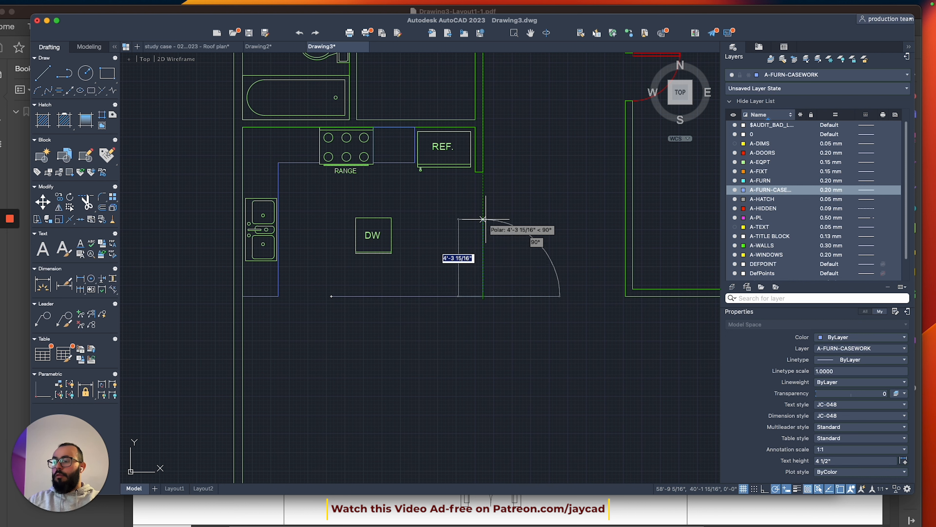
key(Return)
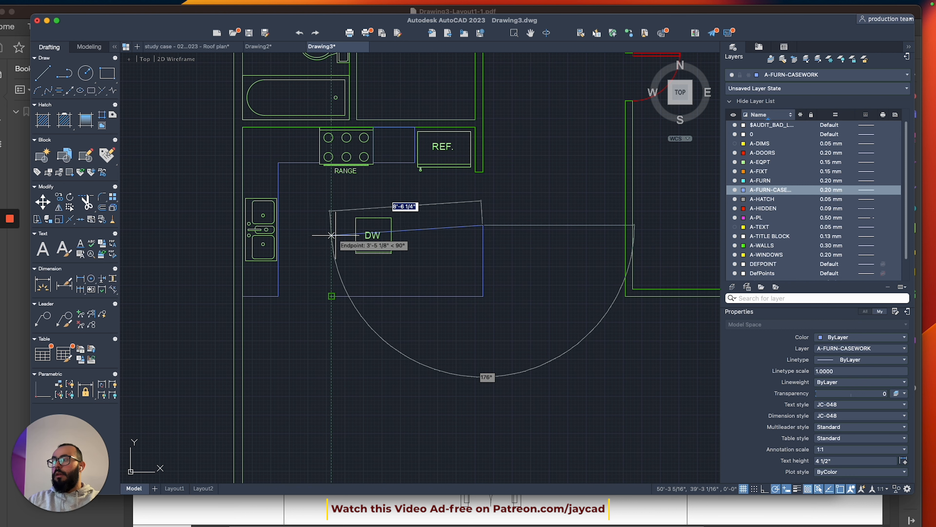
click(333, 224)
key(Return)
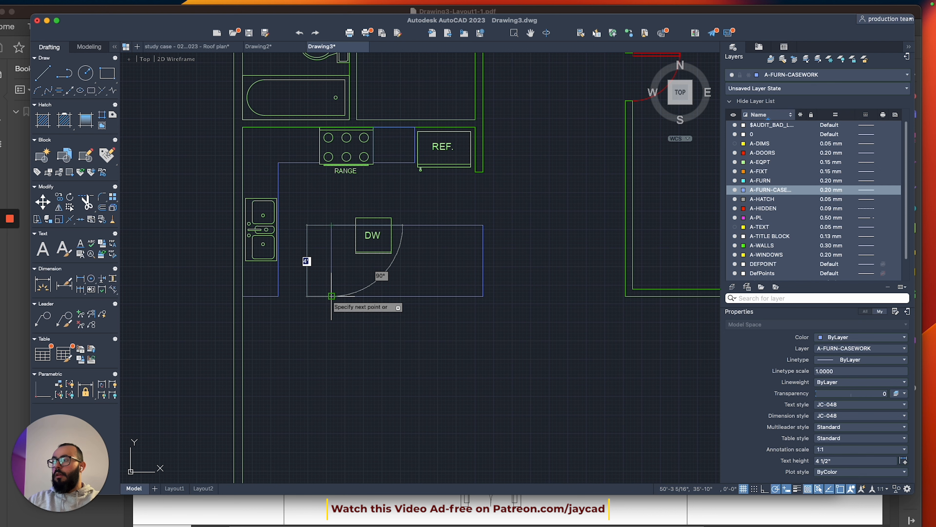
Move the dishwasher block off the island outline to the open space beside the sink counter.
scroll(380, 214, up, 3)
middle_drag(381, 214, 408, 250)
click(402, 201)
click(393, 247)
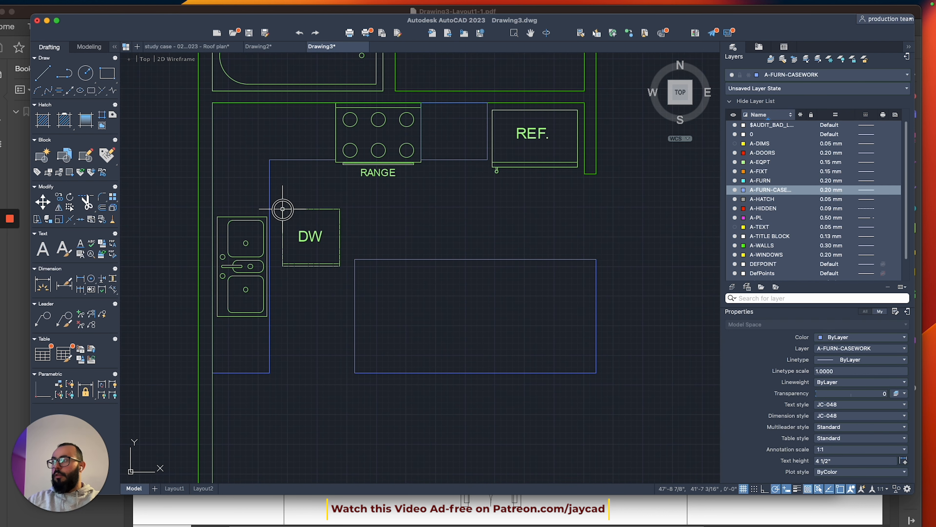
Rotate the dishwasher block 90° counterclockwise about its upper-left corner.
click(286, 209)
scroll(293, 213, up, 2)
text(RO)
key(Return)
click(271, 211)
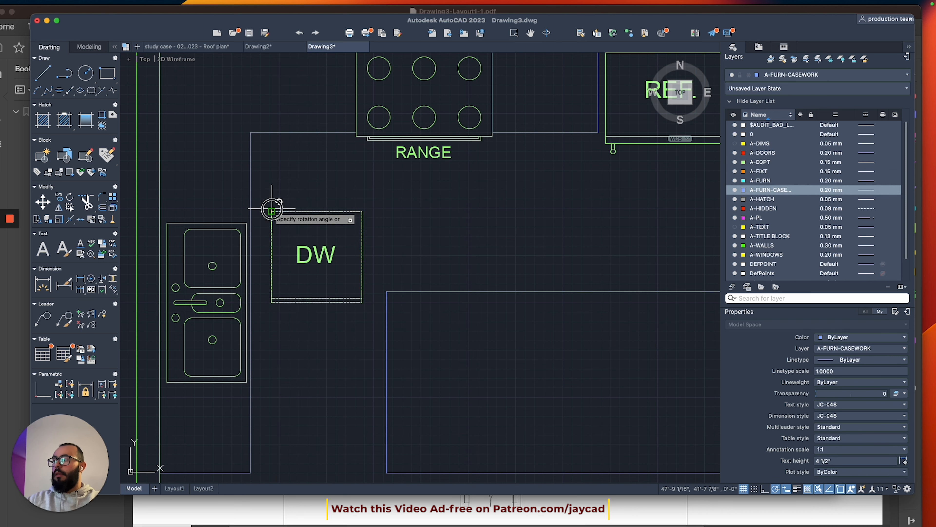
click(271, 200)
Move the dishwasher by its back corner to the left wall, level with the front edge of the range counter and above the sink.
middle_drag(255, 242, 368, 242)
click(304, 174)
key(Escape)
click(378, 223)
text(m)
key(Return)
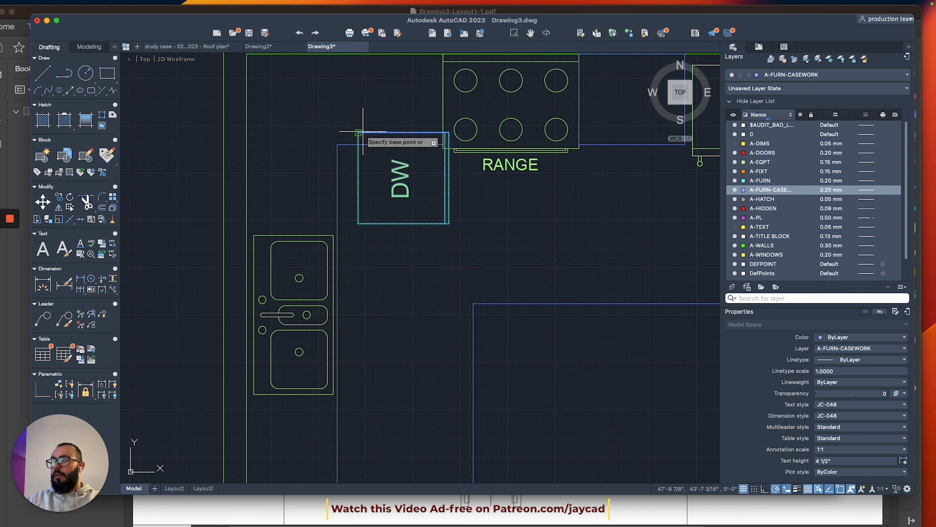
click(359, 132)
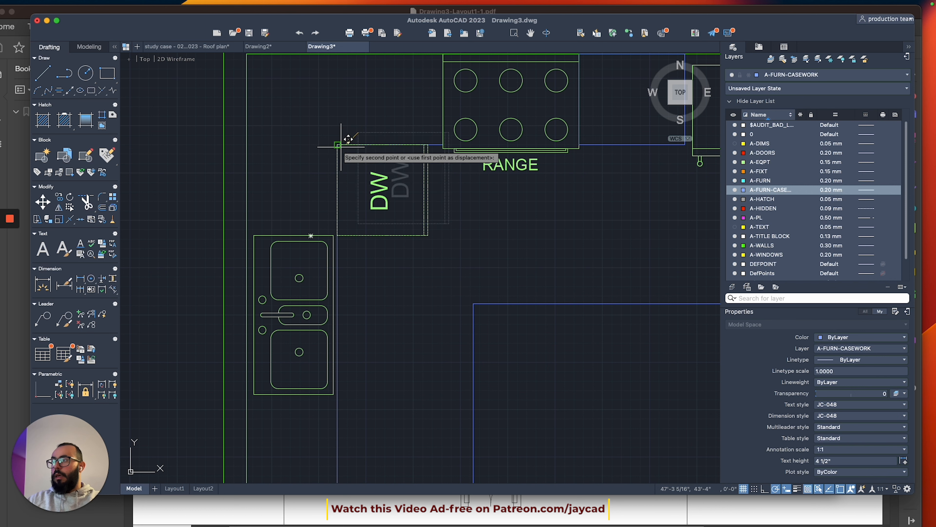
click(255, 143)
Move the kitchen sink 24" straight down along the counter, away from the dishwasher.
scroll(322, 197, down, 5)
click(311, 271)
scroll(312, 279, up, 2)
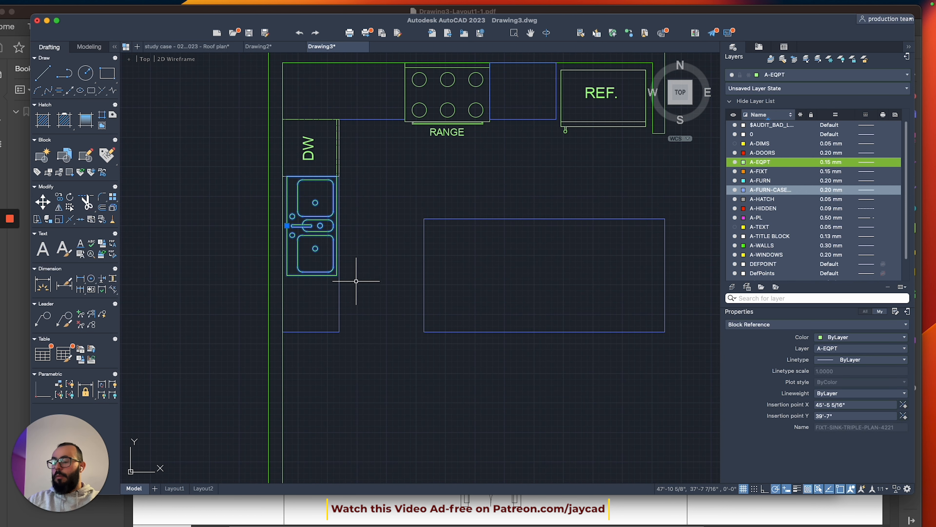
text(m)
key(Return)
click(368, 232)
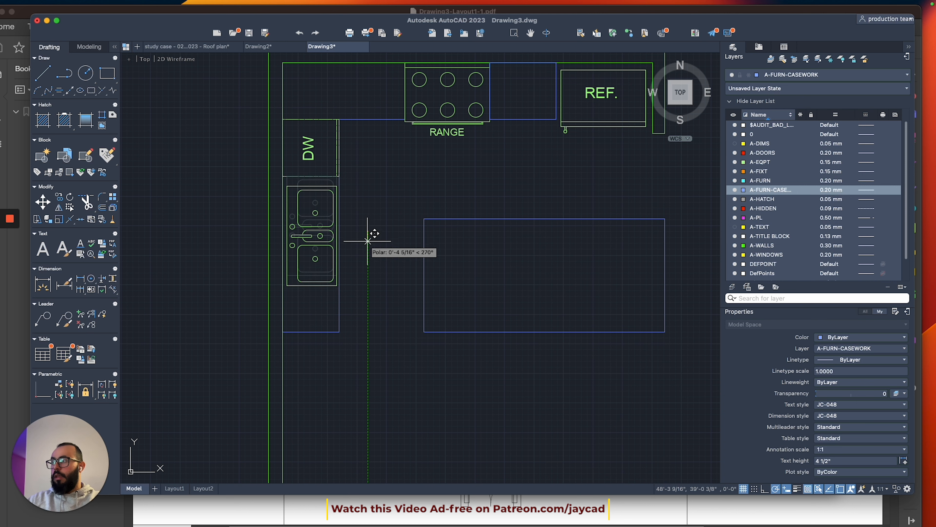
text(24)
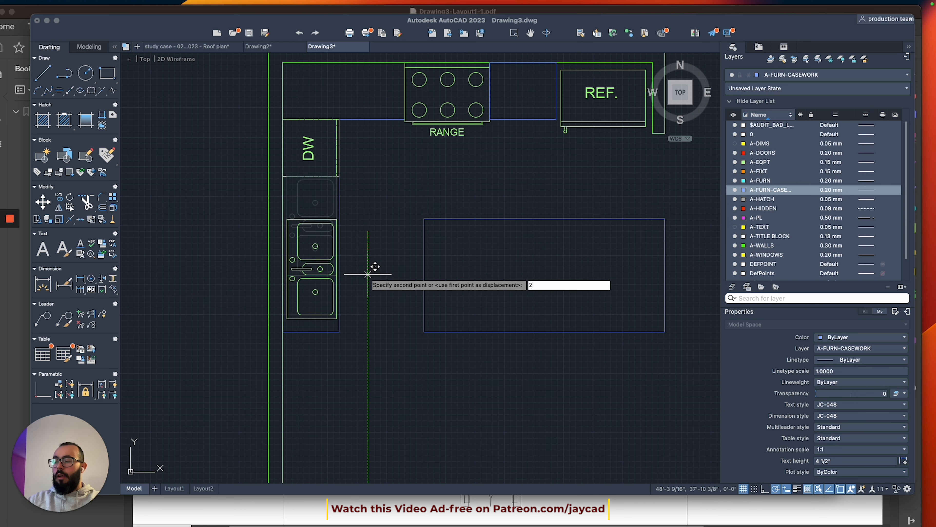
key(Return)
Extend the lower end of the sink counter downward by 12".
scroll(367, 272, down, 2)
middle_drag(382, 302, 331, 219)
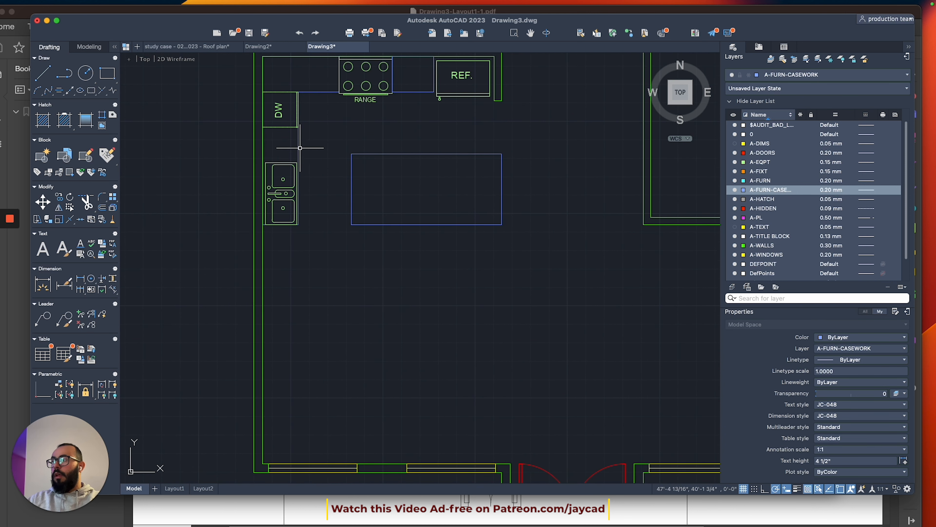
scroll(300, 148, up, 2)
click(271, 253)
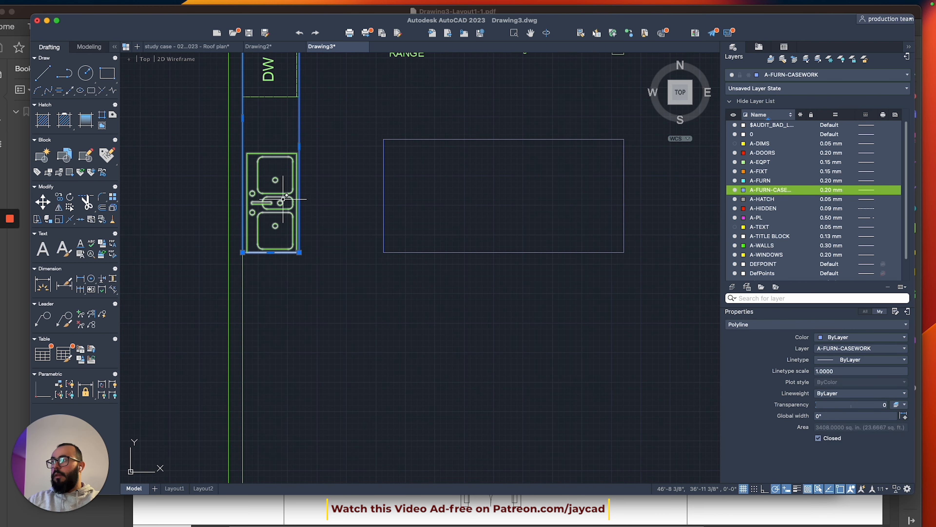
click(271, 253)
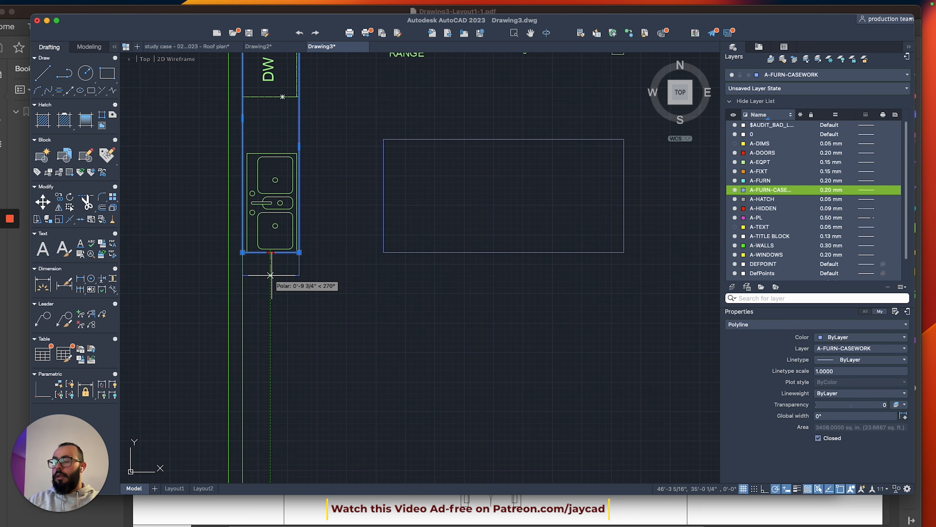
text(12)
key(Return)
key(Escape)
Measure the island's left edge with a linear dimension between its upper and lower corners.
middle_drag(383, 188, 328, 231)
text(dli)
key(Return)
click(328, 182)
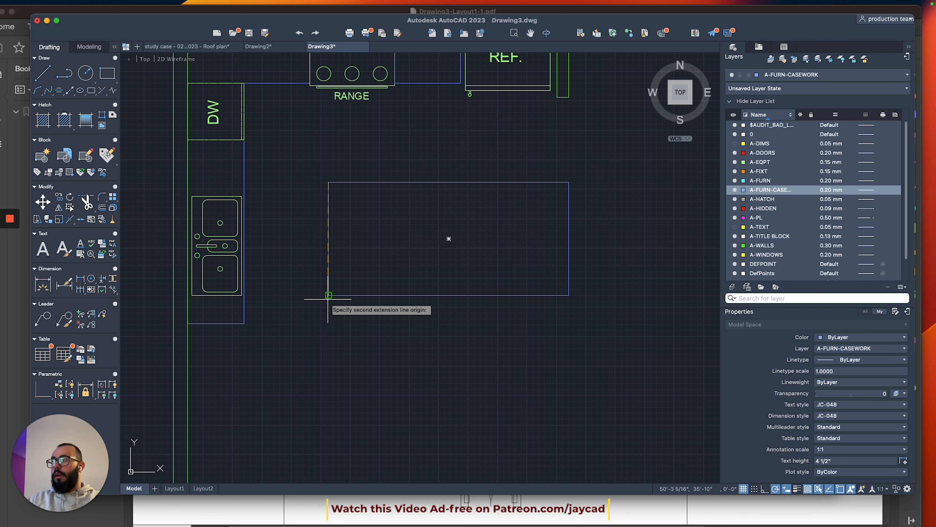
click(328, 295)
click(300, 288)
Stretch the island's lower edge 12" downward to line up with the end of the sink counter.
text(S)
key(Return)
click(604, 274)
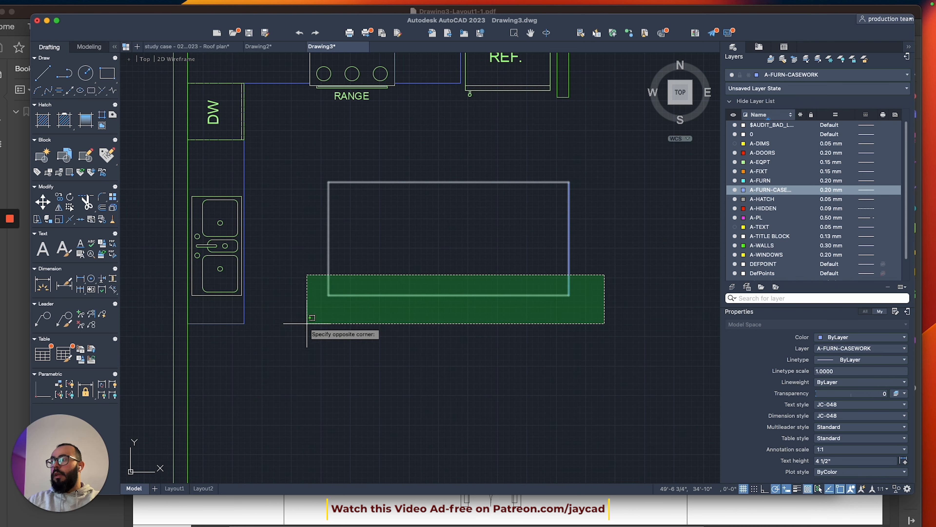
click(307, 323)
key(Return)
click(389, 324)
text(12)
key(Return)
scroll(382, 314, down, 2)
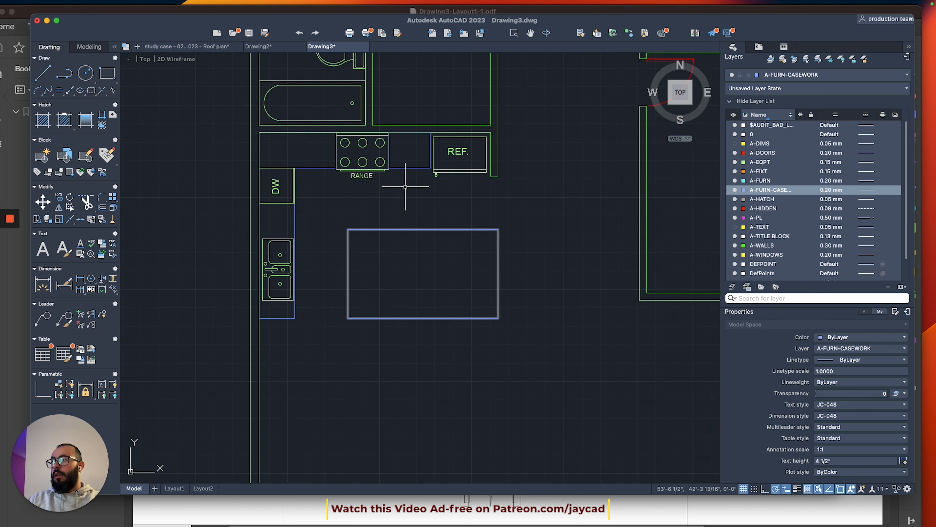
Check the clearance between the island and the wall end beside the refrigerator with a linear dimension.
scroll(406, 187, up, 2)
scroll(442, 182, up, 2)
text(dli)
key(Return)
middle_drag(583, 167, 534, 162)
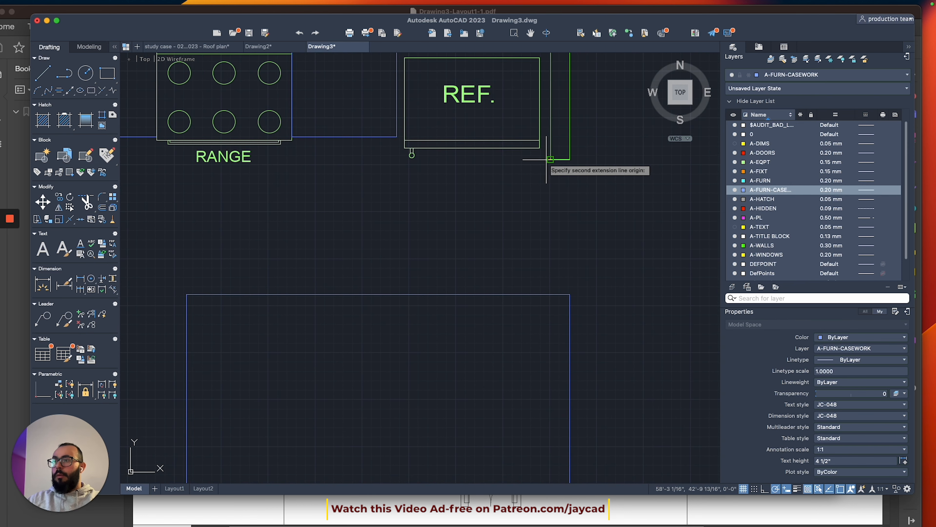
middle_drag(602, 276, 549, 266)
scroll(549, 266, down, 5)
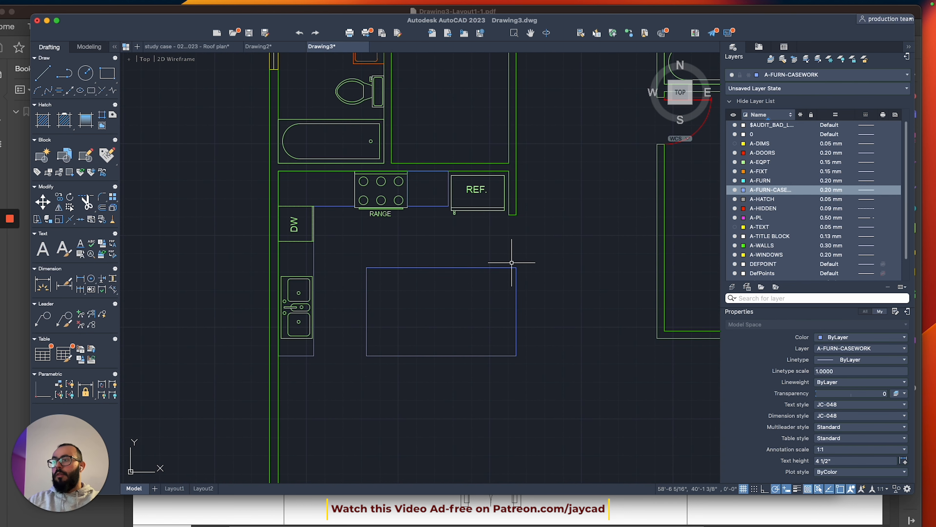
Move the kitchen sink up along the counter so its upper edge aligns with the island's upper edge.
scroll(312, 244, up, 2)
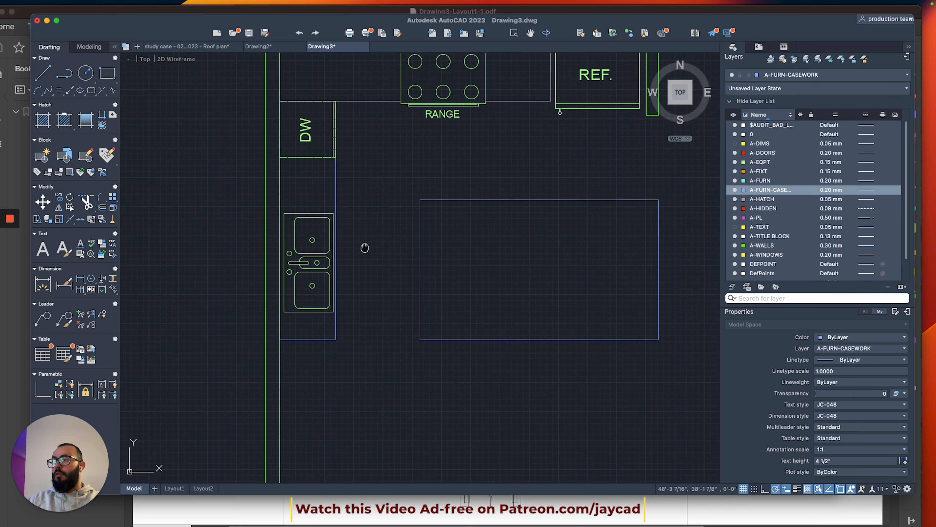
mouse_move(366, 247)
middle_down()
mouse_move(287, 238)
mouse_move(331, 244)
middle_up()
scroll(321, 240, down, 2)
middle_drag(261, 236, 311, 237)
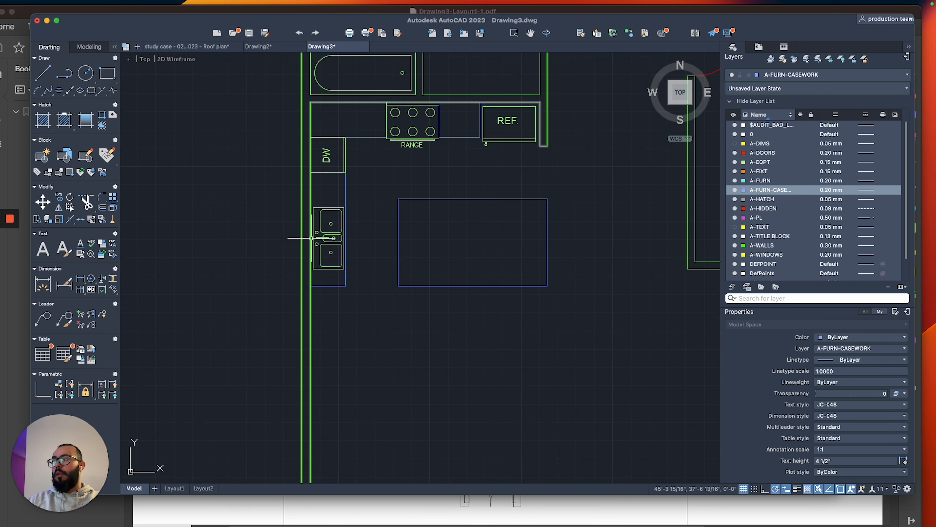
scroll(317, 183, up, 2)
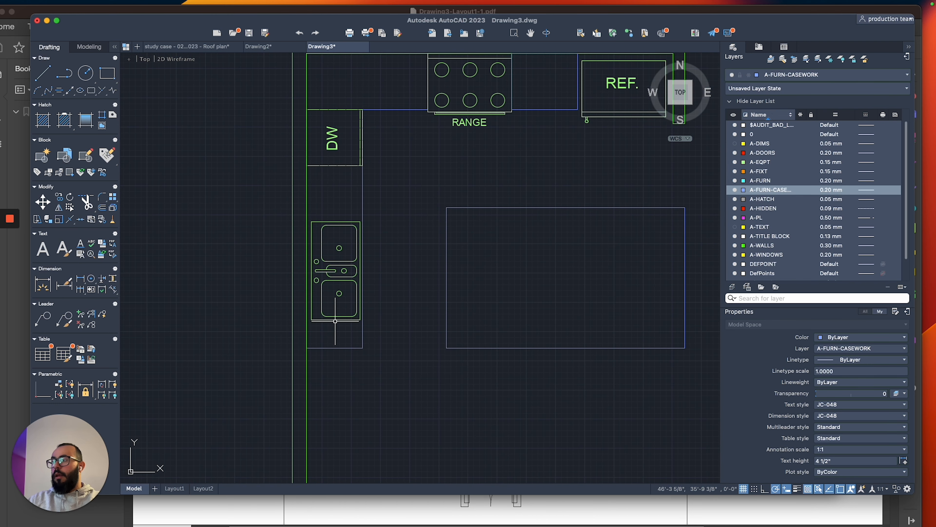
click(348, 299)
text(m)
key(Return)
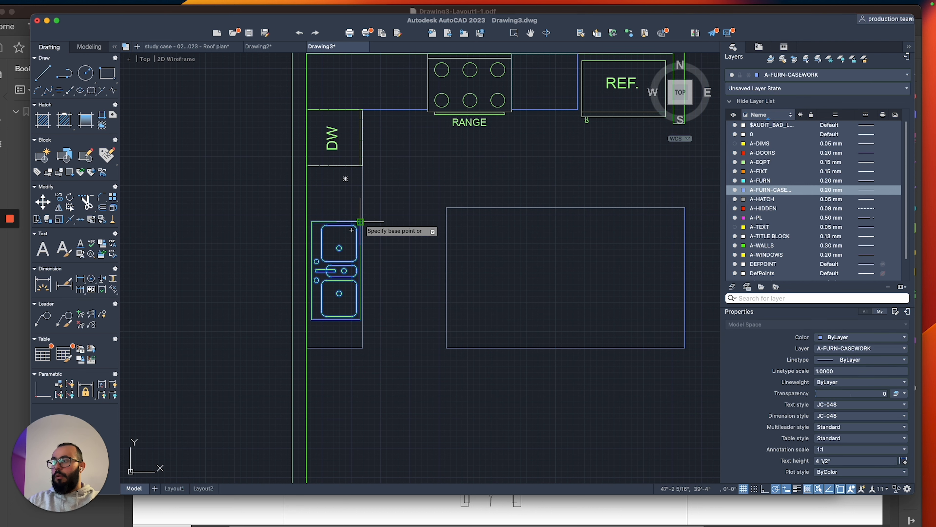
click(360, 222)
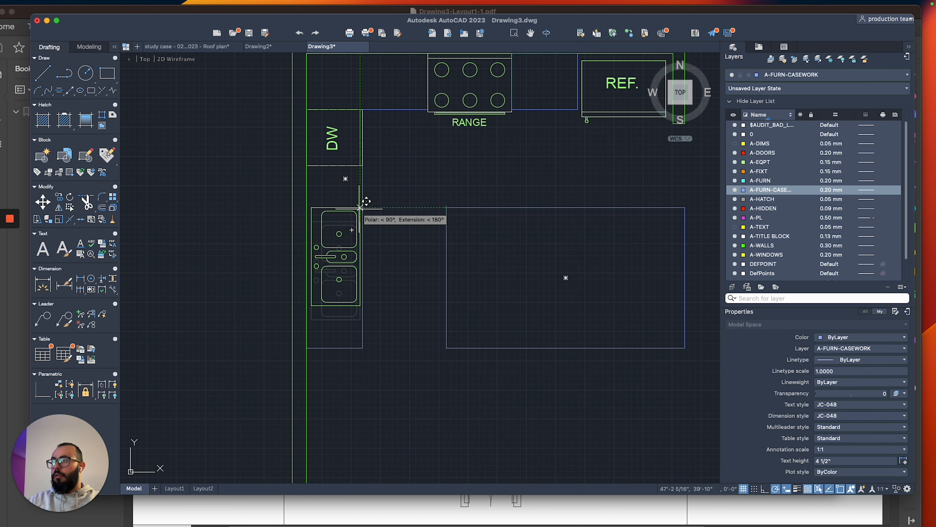
click(361, 207)
Shift the dishwasher straight down along the wall, closer to the sink.
click(349, 170)
scroll(375, 111, up, 2)
text(m)
key(Return)
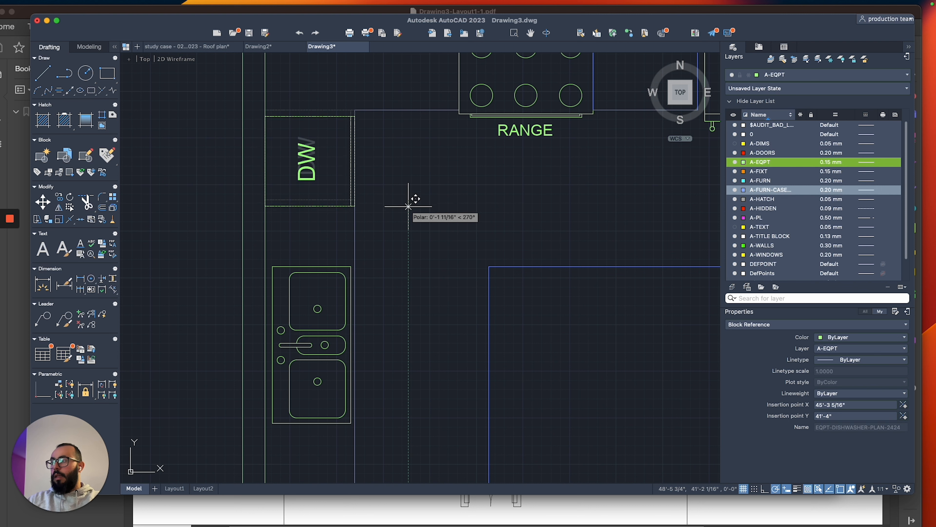
click(409, 201)
click(409, 235)
Review the kitchen layout with its island and the adjoining bathroom's exterior wall.
scroll(402, 234, down, 4)
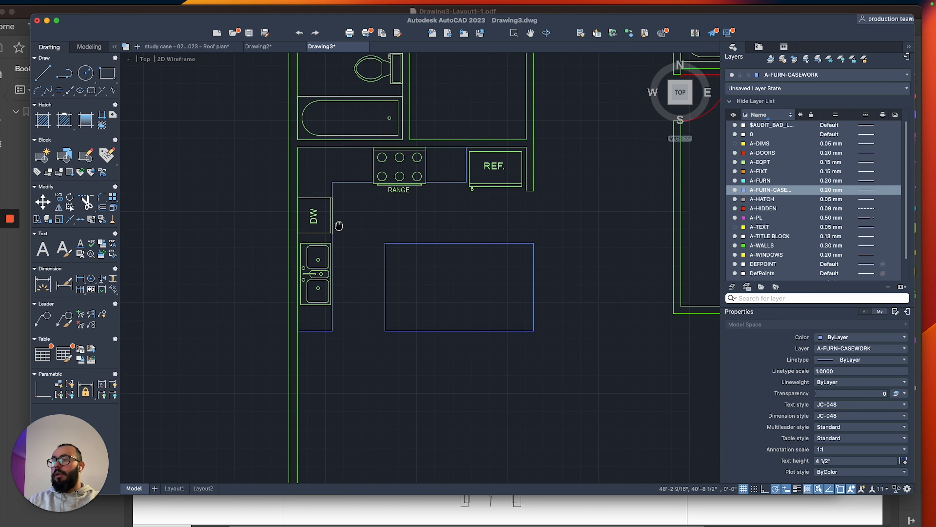
middle_drag(255, 235, 358, 198)
middle_drag(441, 222, 372, 209)
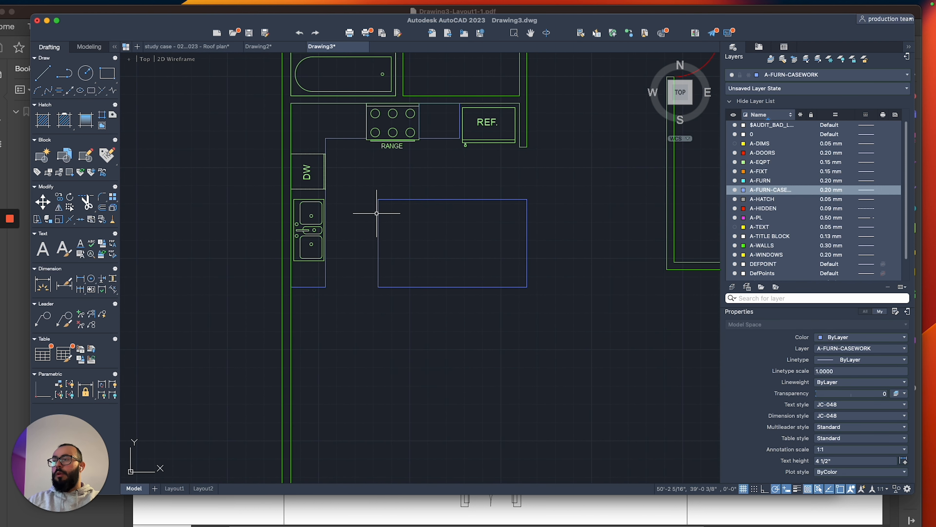
middle_drag(446, 196, 414, 217)
scroll(383, 218, down, 2)
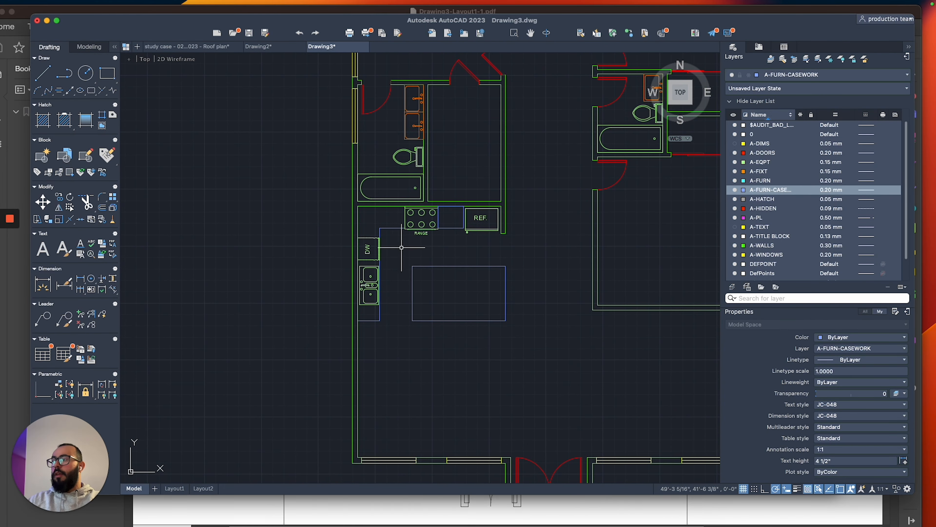
scroll(345, 111, up, 5)
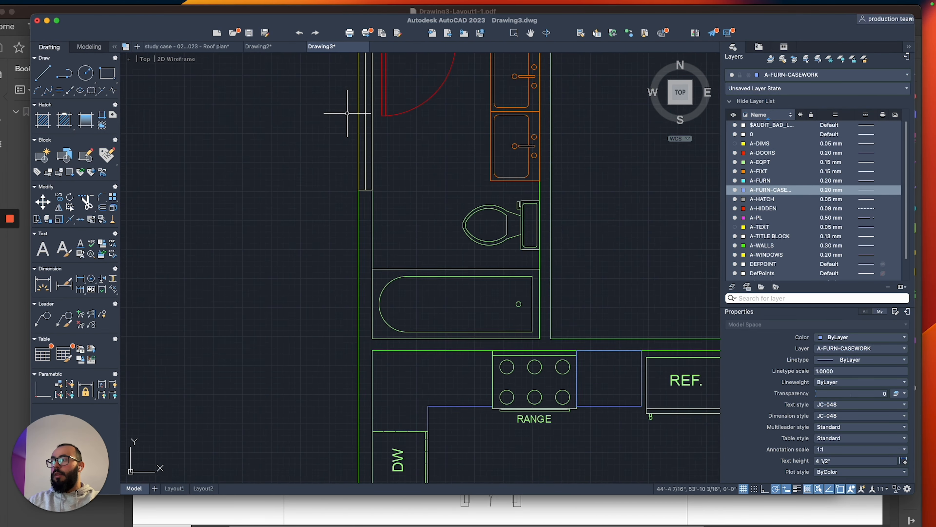
scroll(333, 197, down, 5)
scroll(457, 167, up, 2)
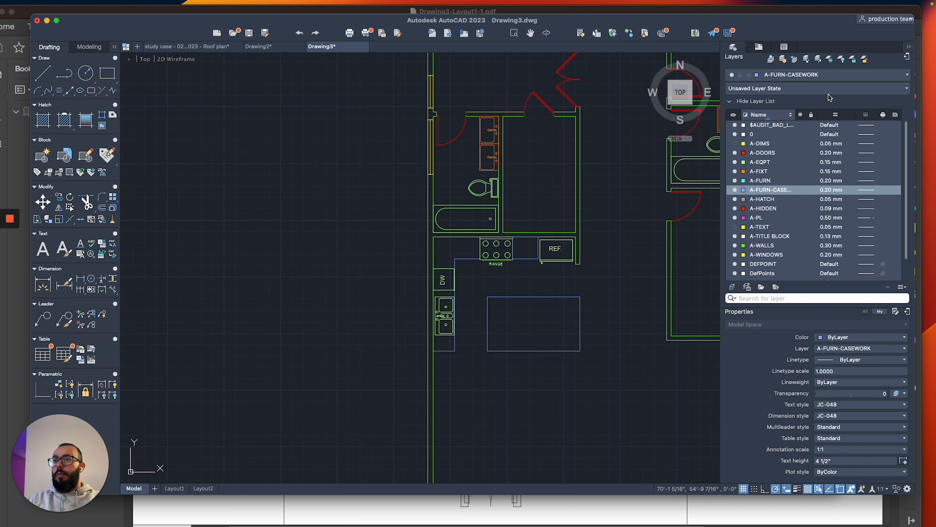
Make A-WALLS the current layer and draw a line across the exterior wall's thickness, aligned with the sink's upper edge.
click(824, 75)
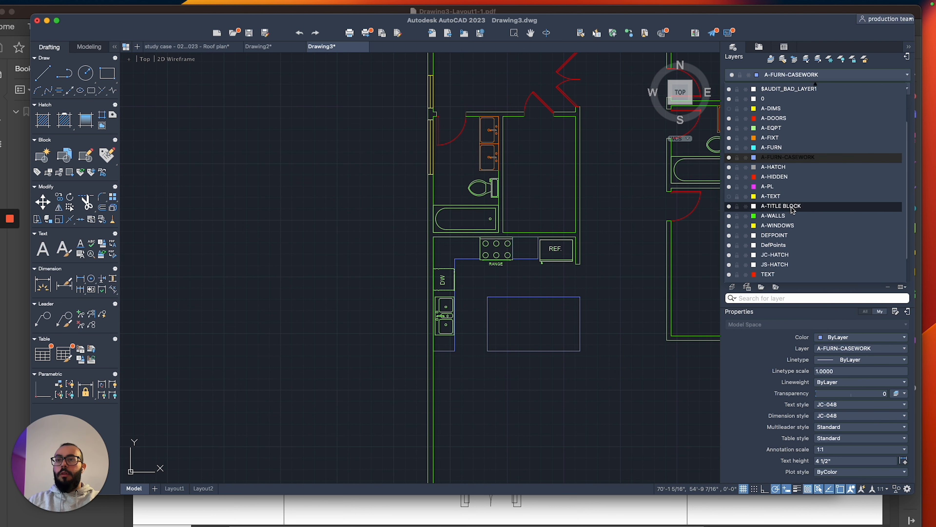
click(792, 216)
scroll(433, 328, up, 3)
middle_drag(383, 236, 373, 274)
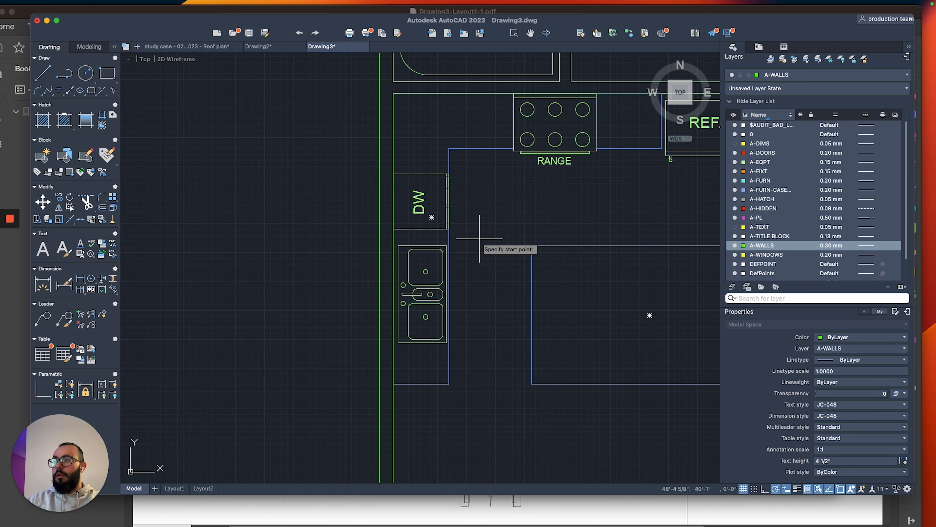
scroll(480, 251, up, 2)
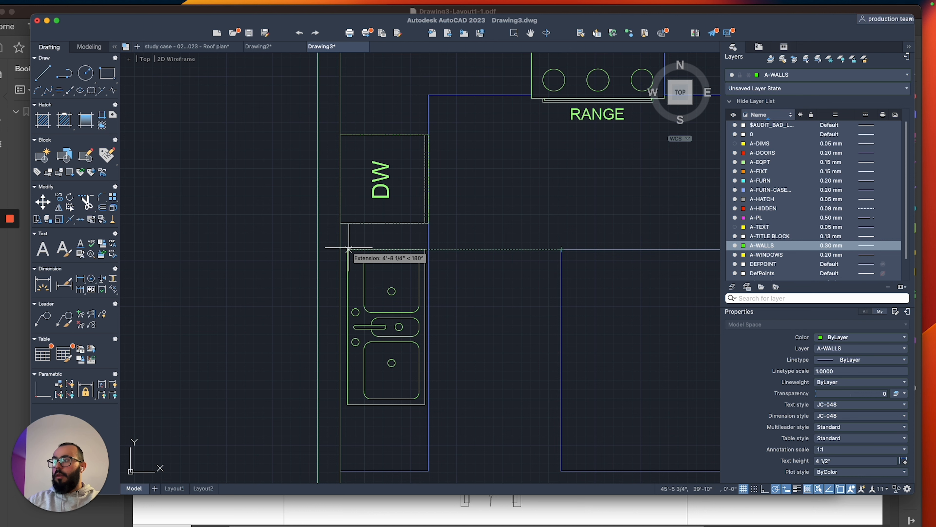
click(339, 249)
click(317, 250)
key(Return)
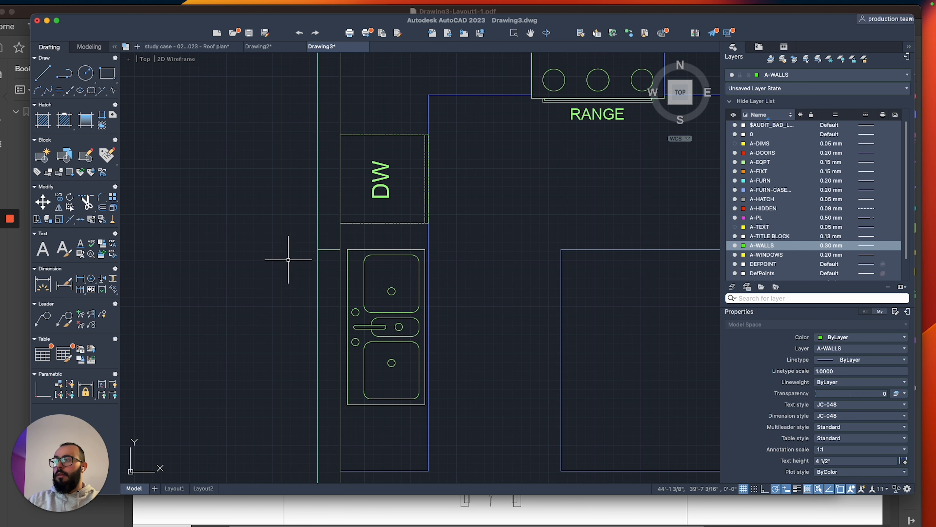
Offset the cross line 48 inches down the exterior wall to mark the kitchen window opening.
middle_drag(287, 257, 343, 218)
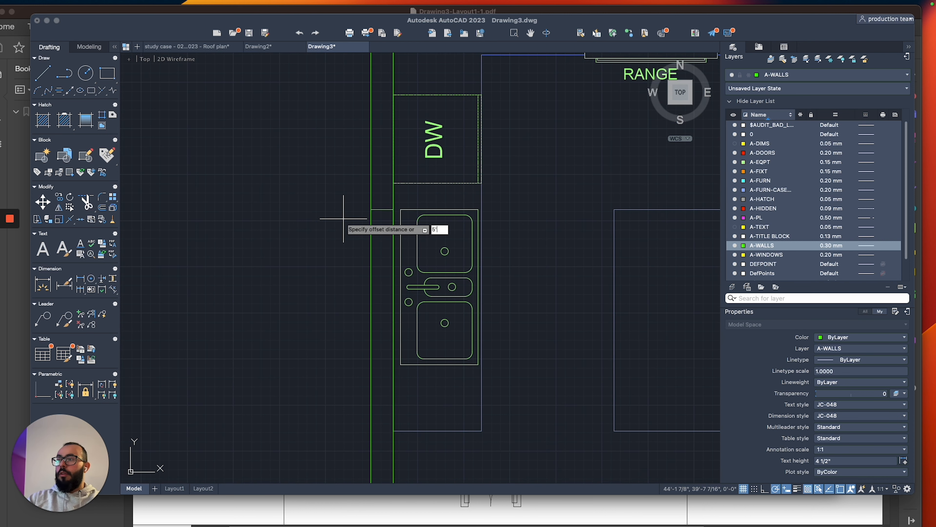
key(Return)
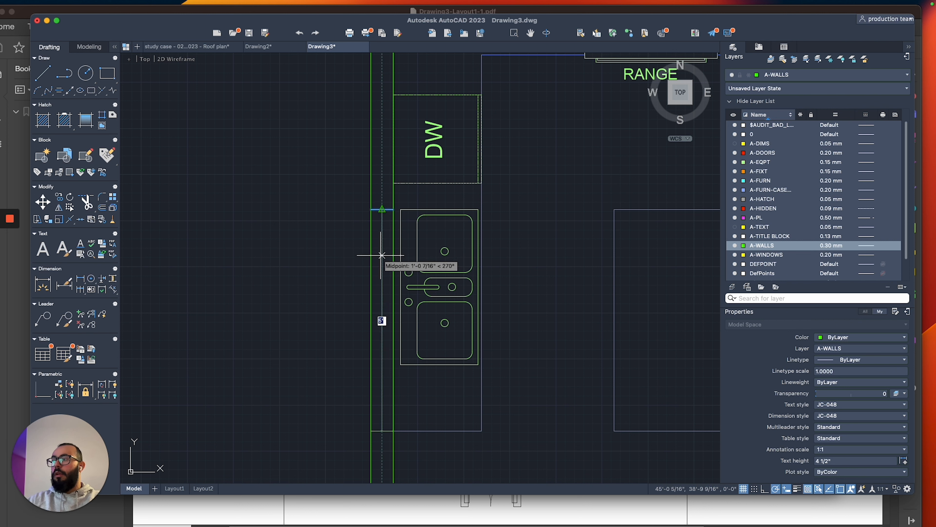
key(Escape)
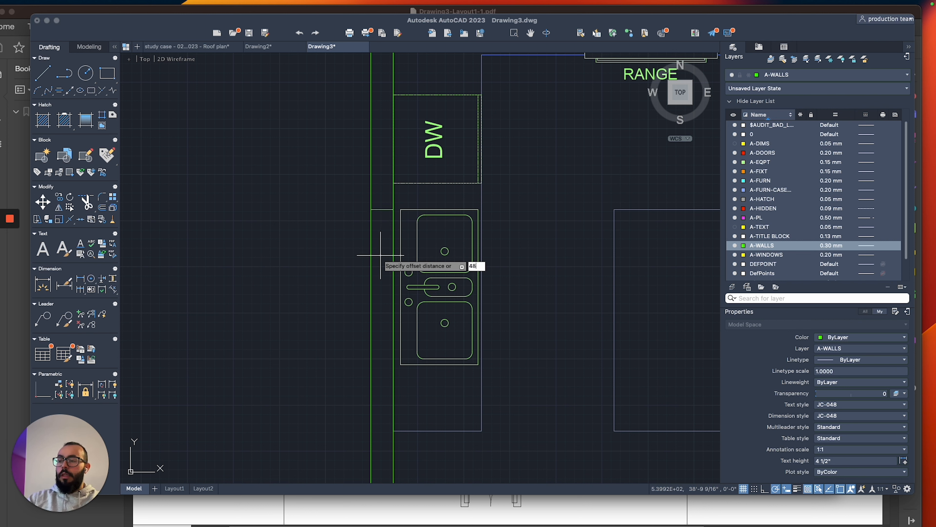
key(Return)
click(382, 209)
click(382, 267)
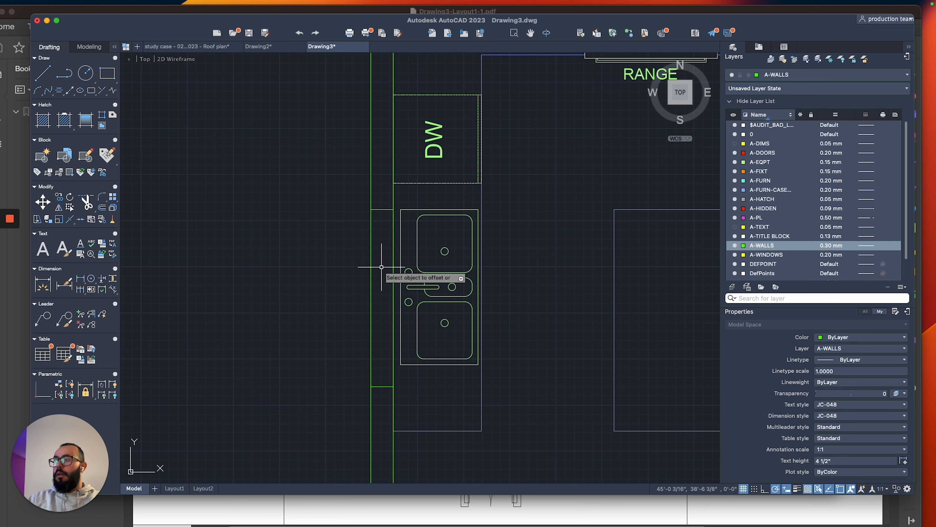
Move the L-shaped counter outline horizontally away from the exterior wall to clear the wall lines.
scroll(478, 281, down, 2)
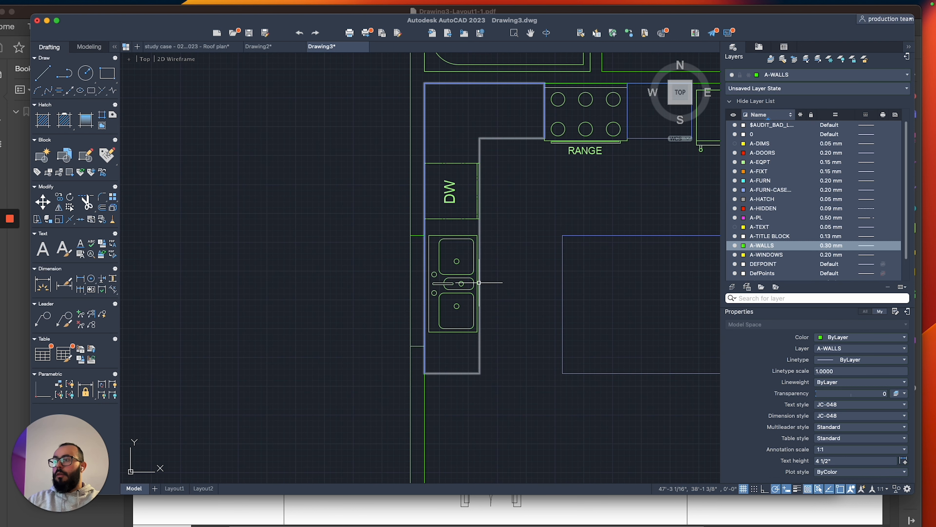
click(479, 283)
middle_drag(485, 282, 454, 287)
text(m)
key(Return)
click(470, 282)
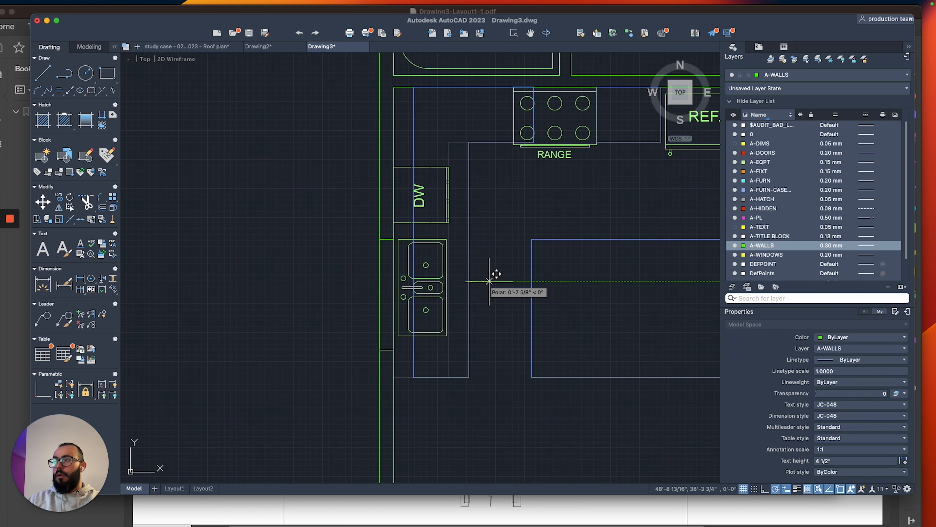
click(492, 281)
Trim the exterior wall lines between the two cross lines and join each wall end with its closing line.
scroll(374, 276, up, 2)
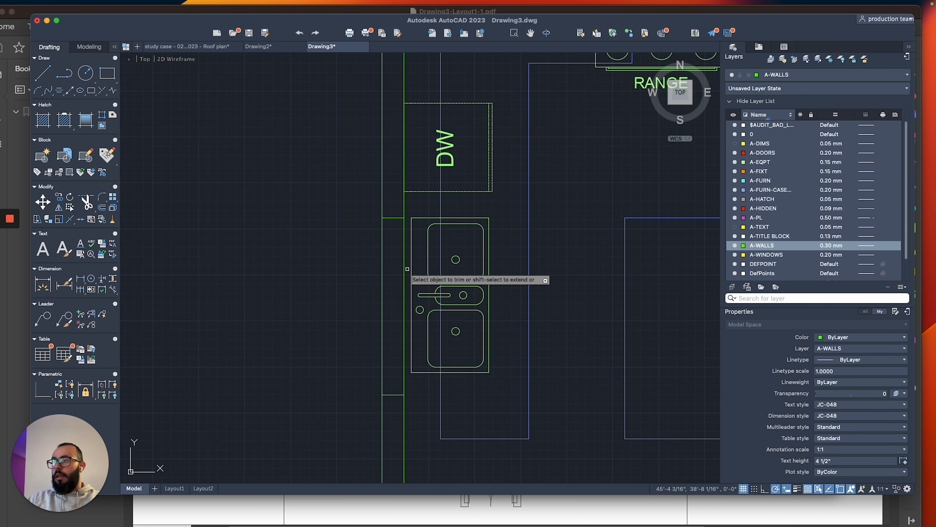
click(407, 210)
click(337, 254)
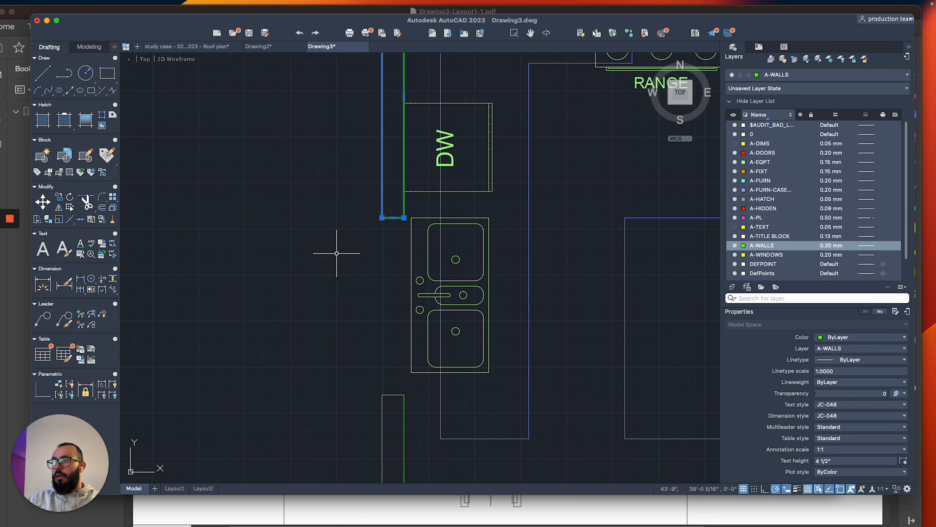
click(416, 387)
click(334, 418)
key(Return)
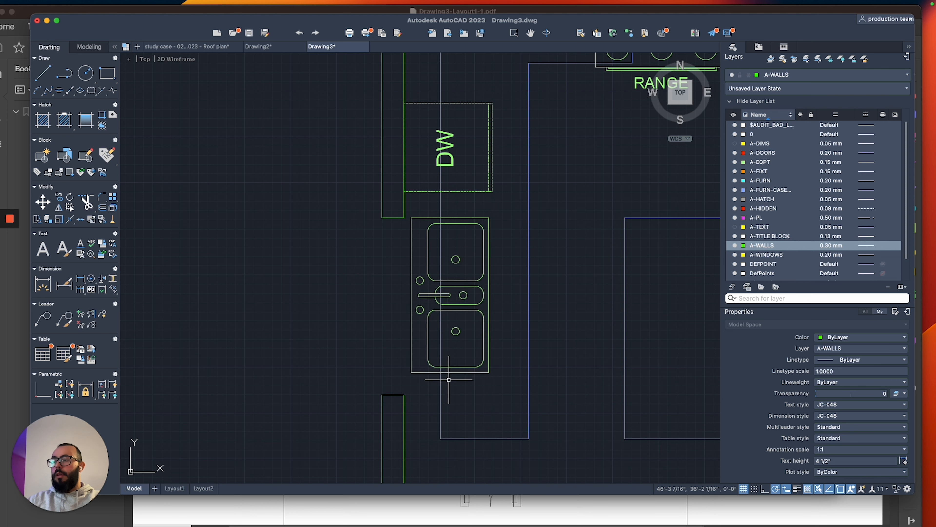
Move the counter outline back so its lower corner sits against the exterior wall's inner face.
click(480, 379)
click(427, 409)
text(m)
key(Return)
click(440, 439)
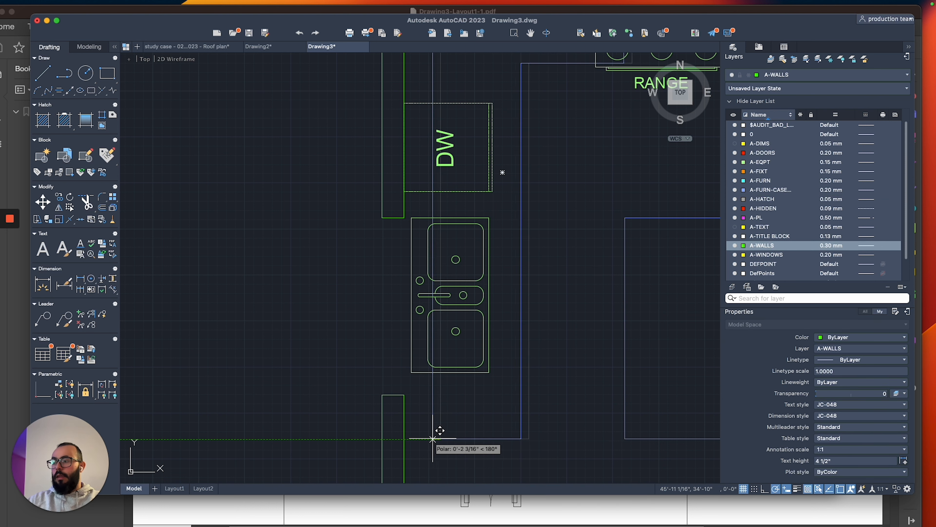
click(404, 439)
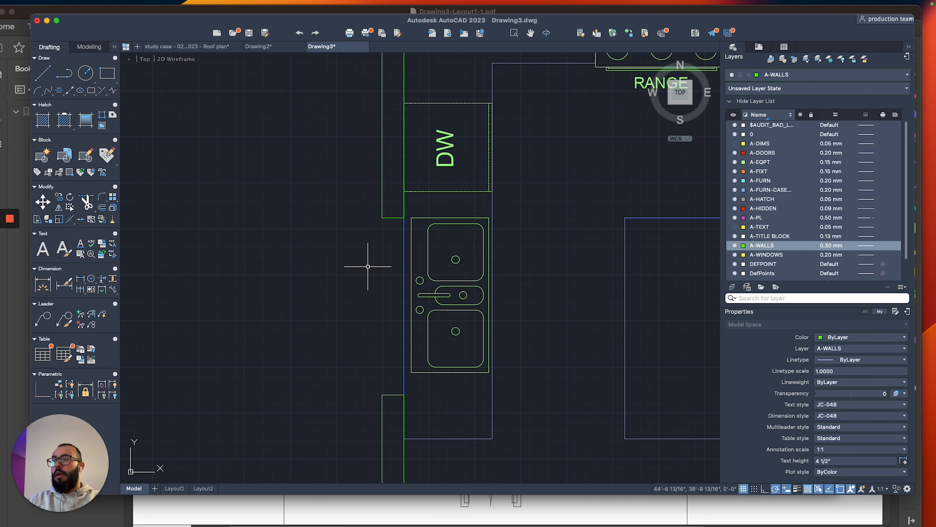
Make A-WINDOWS the current layer and draw a rectangle filling the wall opening behind the sink.
click(800, 75)
click(789, 225)
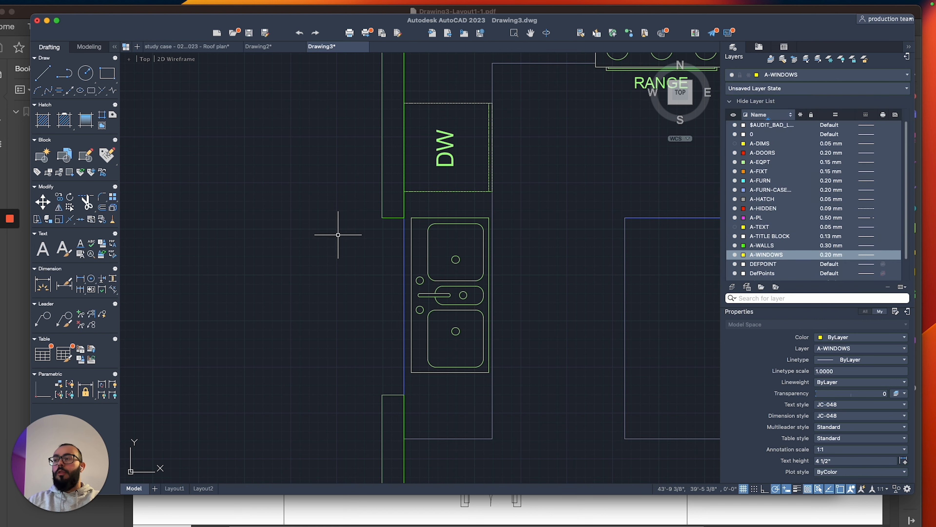
text(rec)
key(Return)
click(377, 218)
click(404, 394)
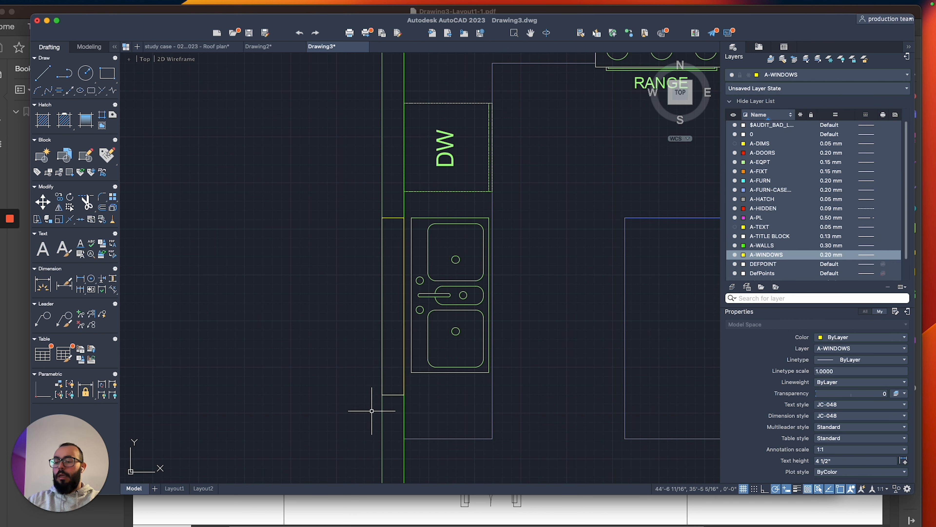
Draw a polyline through the middle of the window rectangle, joining the midpoints of its short sides.
text(PL)
key(Return)
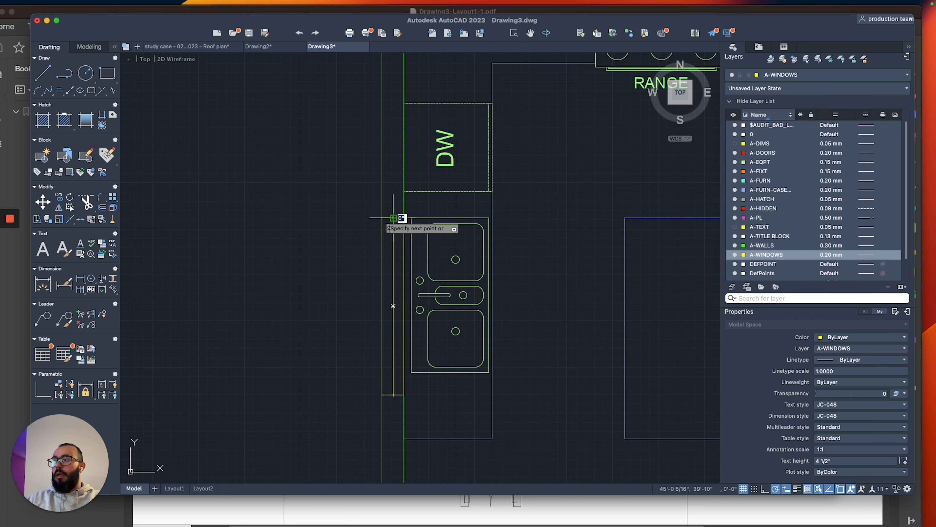
scroll(296, 241, down, 5)
scroll(296, 249, down, 5)
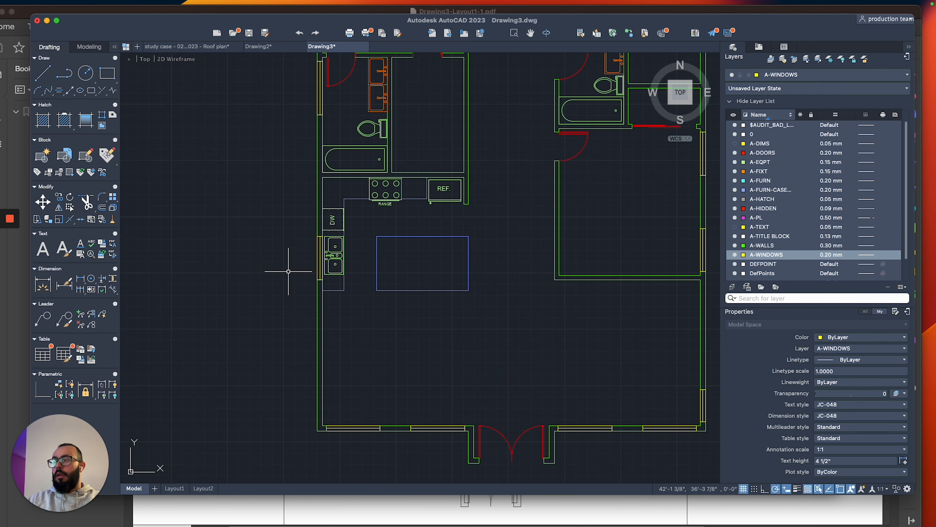
scroll(310, 310, up, 5)
middle_drag(561, 100, 564, 118)
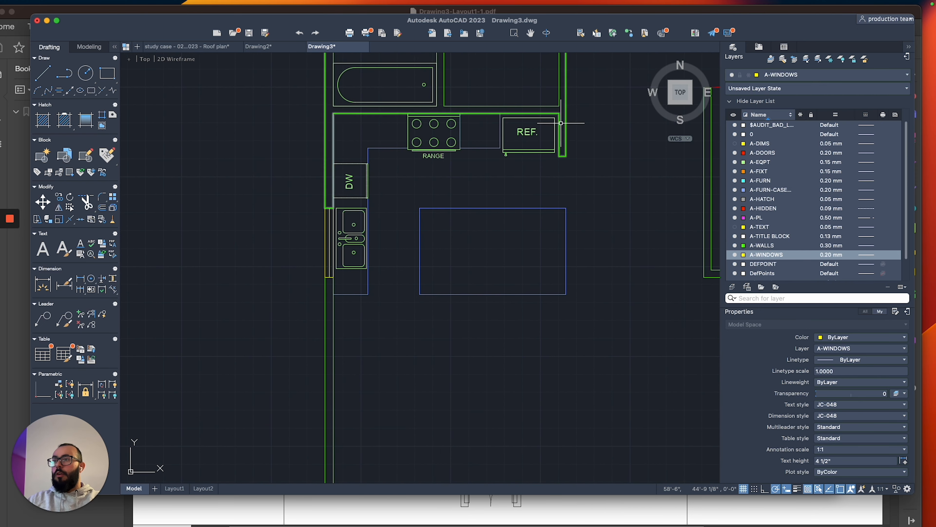
scroll(325, 317, up, 3)
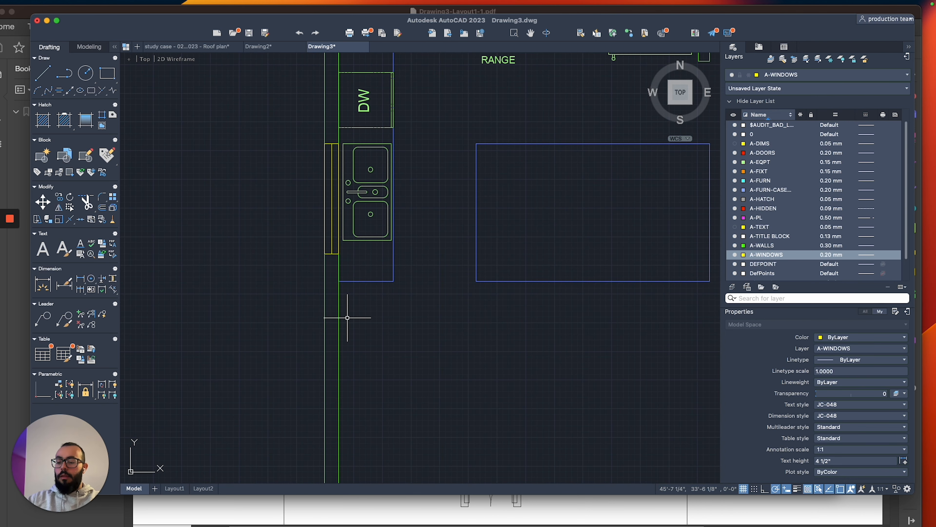
text(PL)
key(Return)
click(338, 281)
key(Escape)
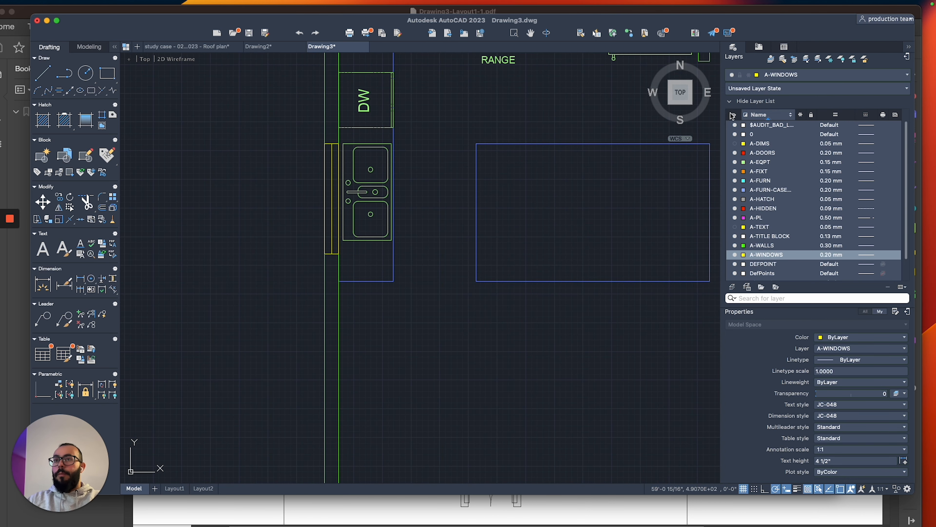
Make A-WALLS the current layer and draw a 5-inch-thick stub wall along the counter's lower end, from and back to the exterior wall.
click(792, 80)
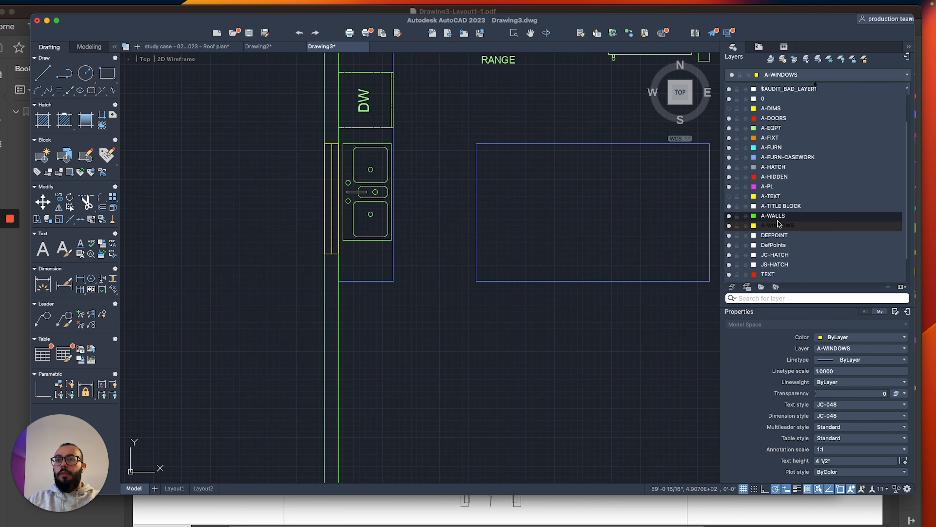
click(774, 227)
scroll(424, 291, up, 3)
middle_drag(425, 291, 459, 294)
key(Return)
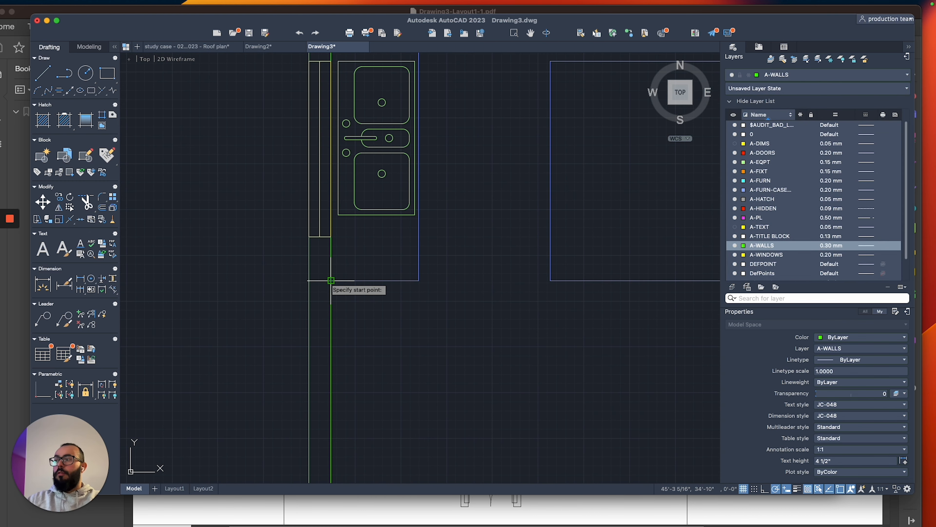
click(330, 281)
click(418, 280)
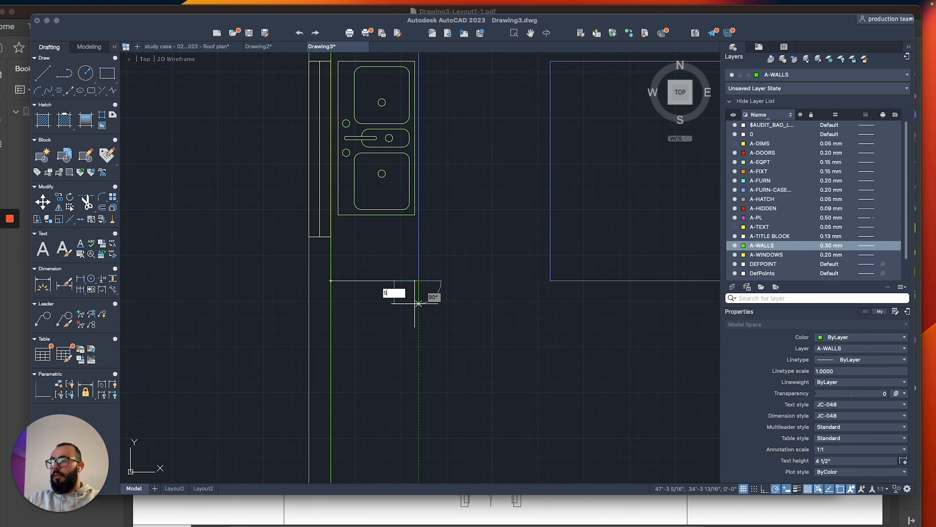
key(Return)
click(331, 299)
key(Return)
scroll(333, 291, up, 3)
Trim the exterior wall's inner line where the new stub wall meets it.
text(tr)
key(Return)
click(330, 287)
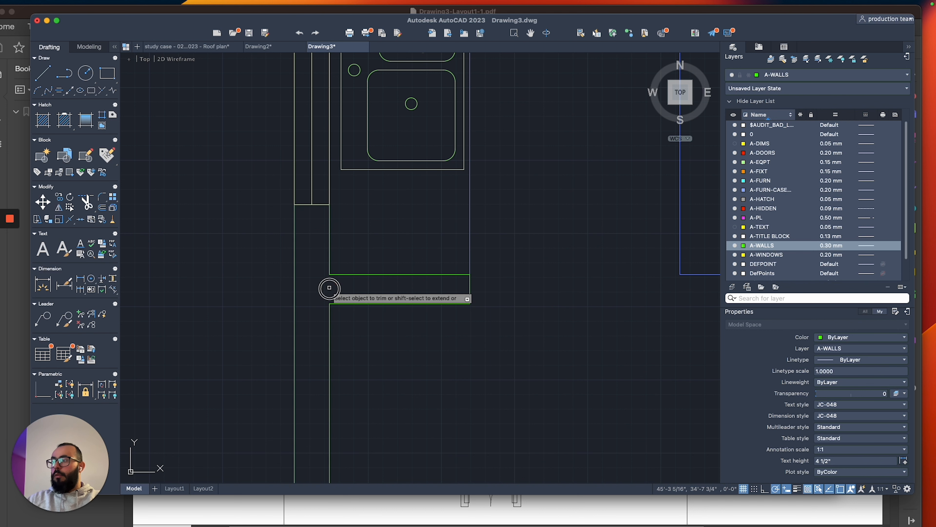
key(Escape)
Join the stub wall's outline with the exterior wall polyline and check that they select as one object.
click(380, 304)
click(508, 235)
click(183, 313)
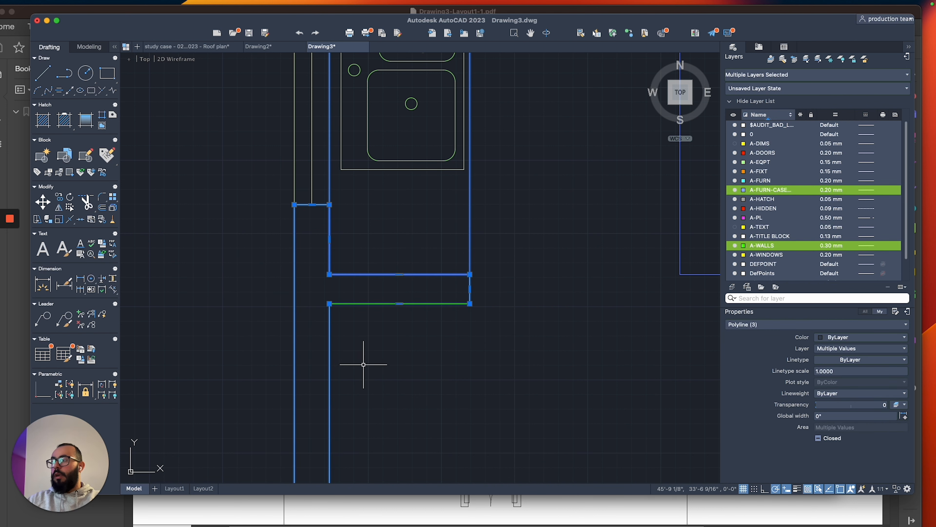
scroll(374, 355, down, 2)
key(Escape)
click(346, 346)
click(319, 370)
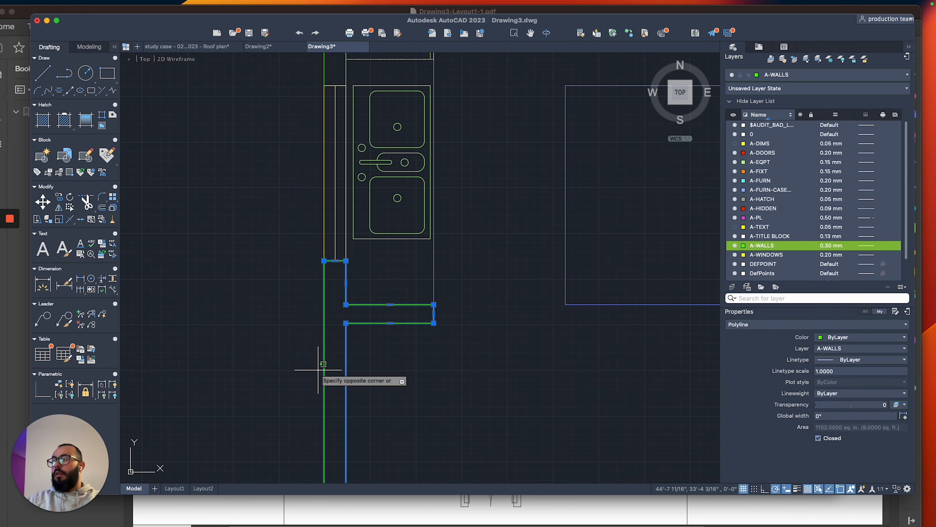
key(Escape)
scroll(382, 376, down, 2)
middle_drag(381, 348, 310, 321)
key(Escape)
Move the kitchen sink down along the counter so its midpoint aligns with the window's midpoint.
scroll(309, 305, up, 2)
scroll(296, 288, down, 1)
middle_drag(296, 288, 332, 311)
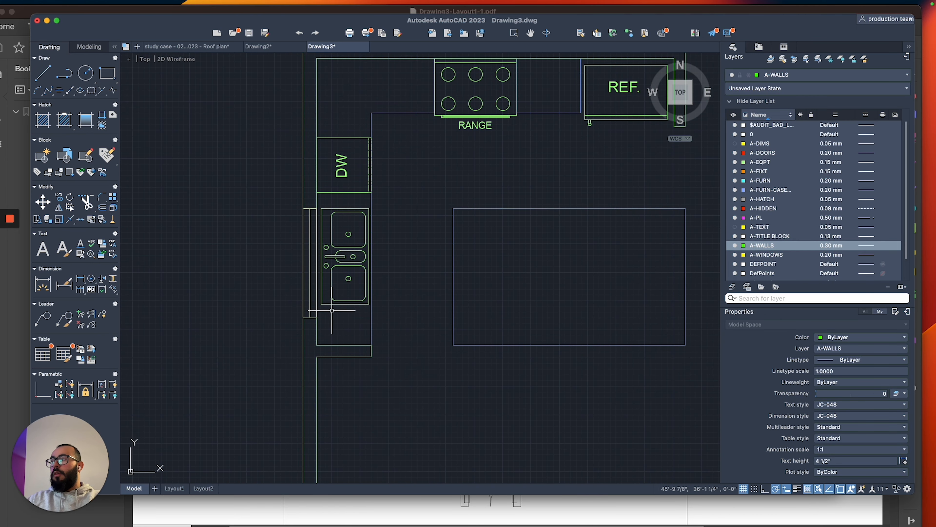
scroll(332, 311, up, 2)
click(334, 301)
scroll(313, 231, up, 2)
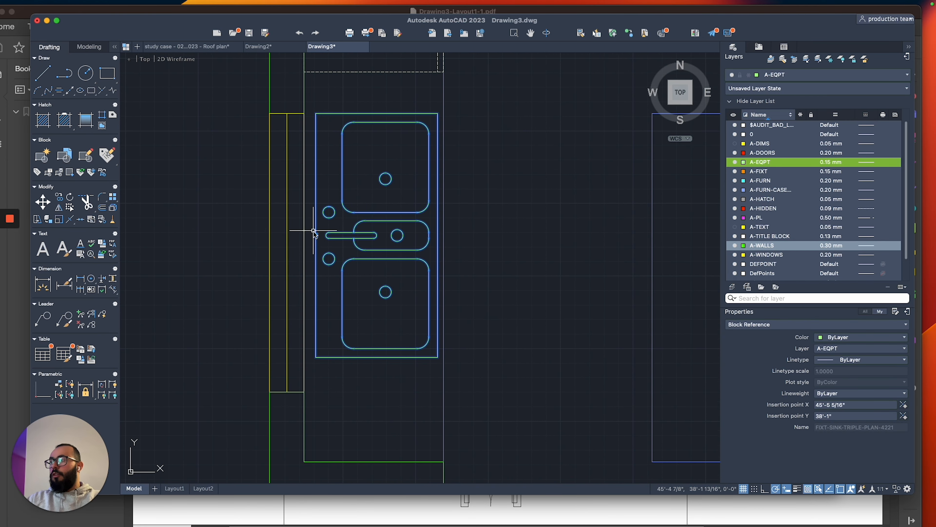
key(m)
key(Return)
click(315, 232)
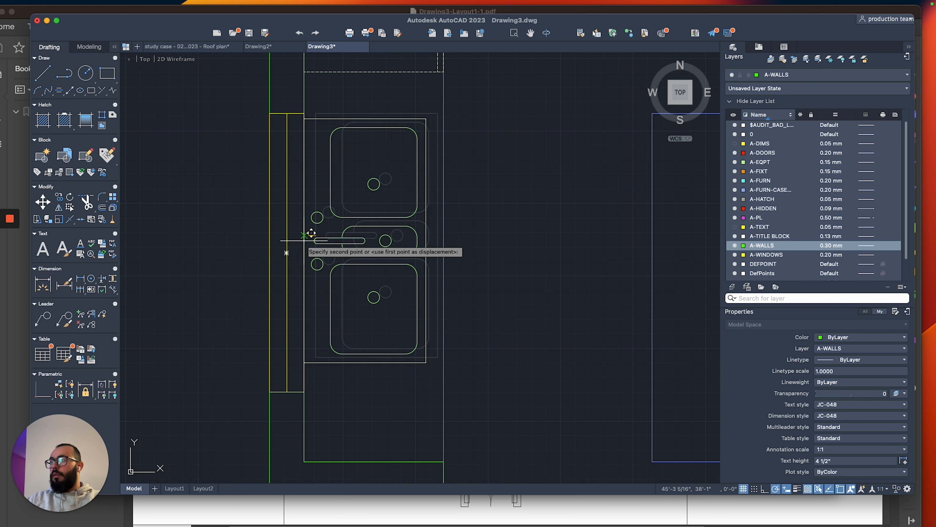
scroll(309, 245, up, 3)
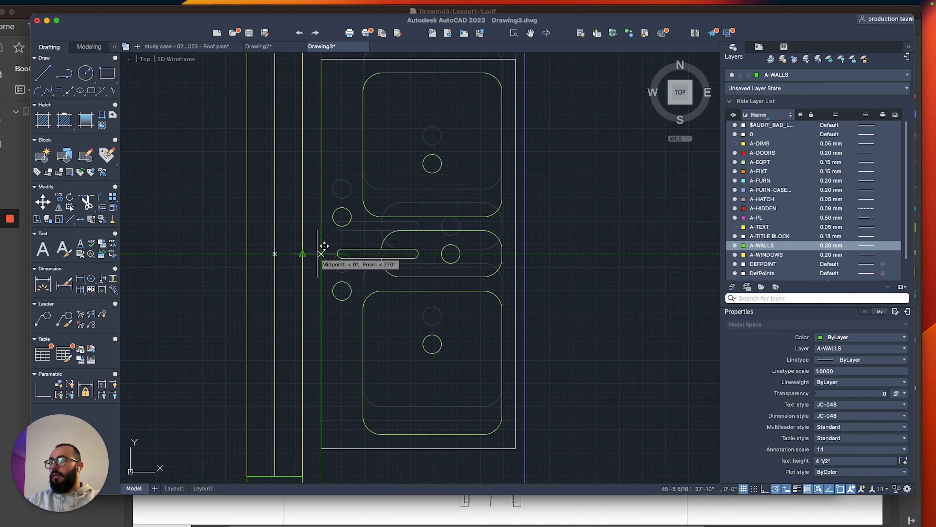
click(320, 254)
scroll(320, 254, down, 3)
scroll(293, 251, down, 2)
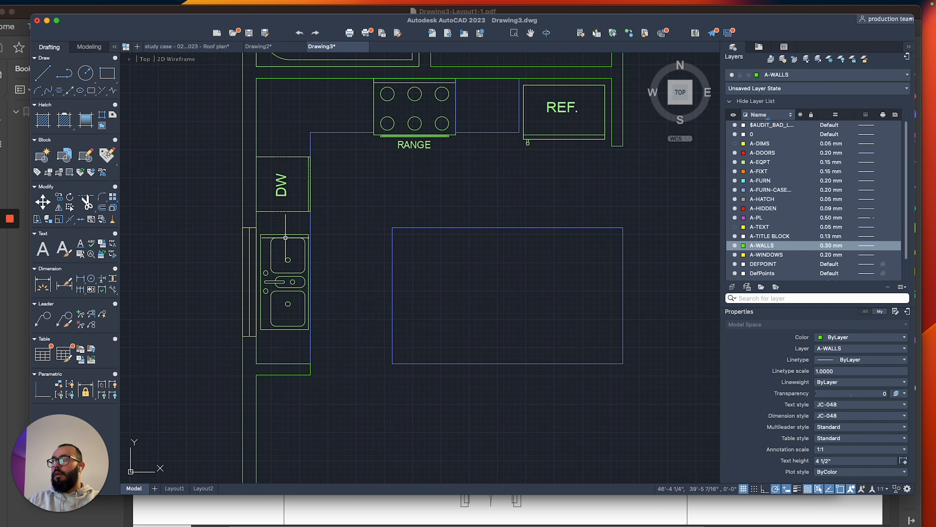
scroll(339, 257, down, 5)
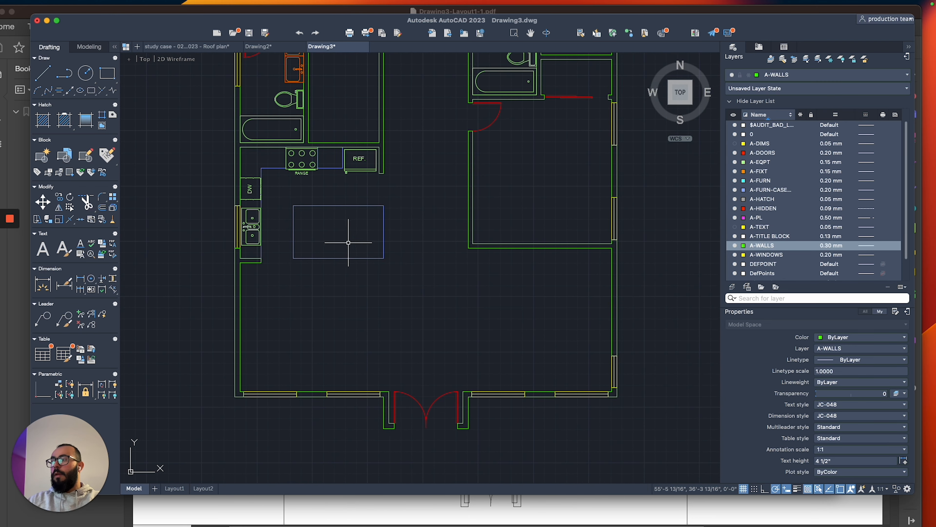
middle_drag(337, 243, 446, 303)
scroll(375, 267, up, 2)
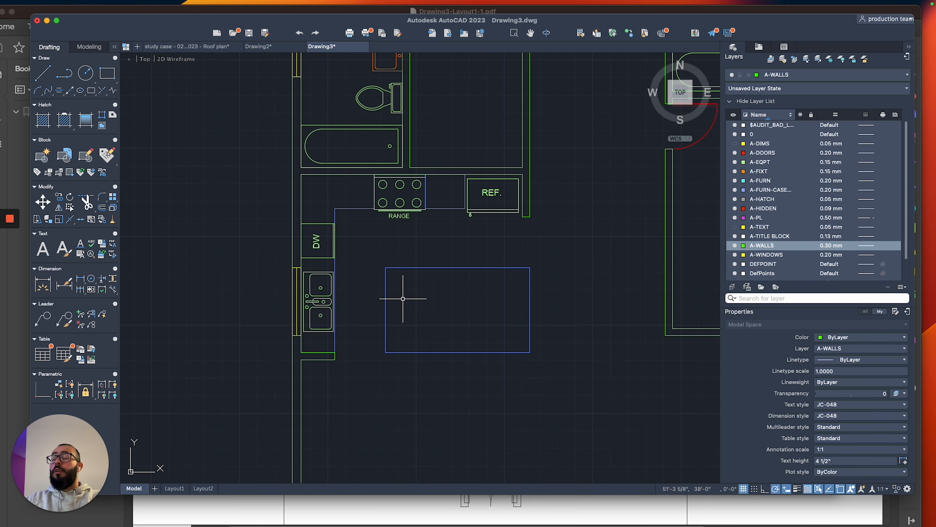
Make A-HIDDEN the current layer and draw a polyline across the counter between the range and refrigerator, at mid-depth.
click(829, 75)
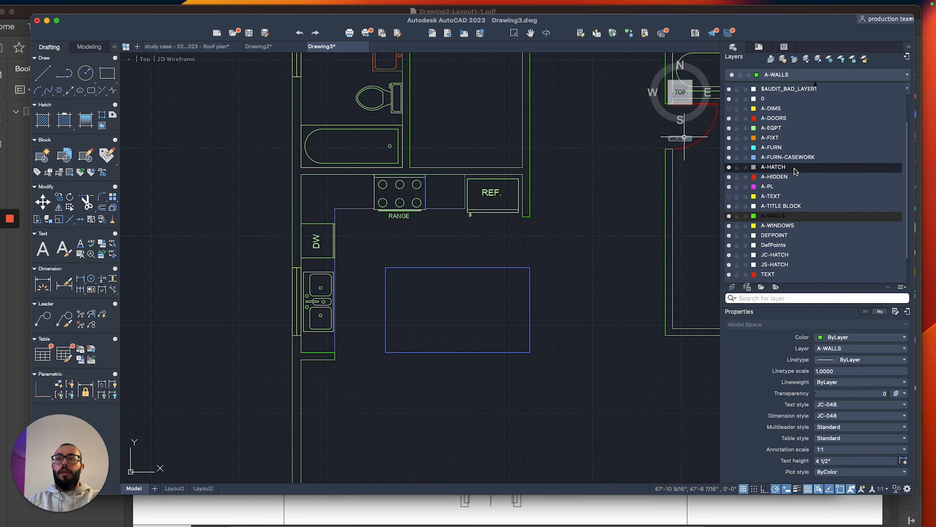
click(774, 177)
scroll(414, 176, up, 5)
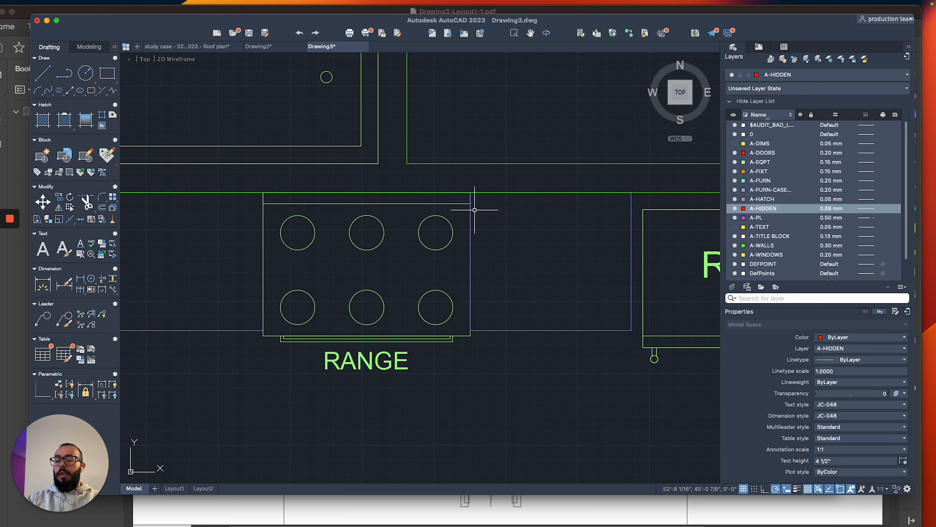
text(pl)
key(Return)
click(471, 264)
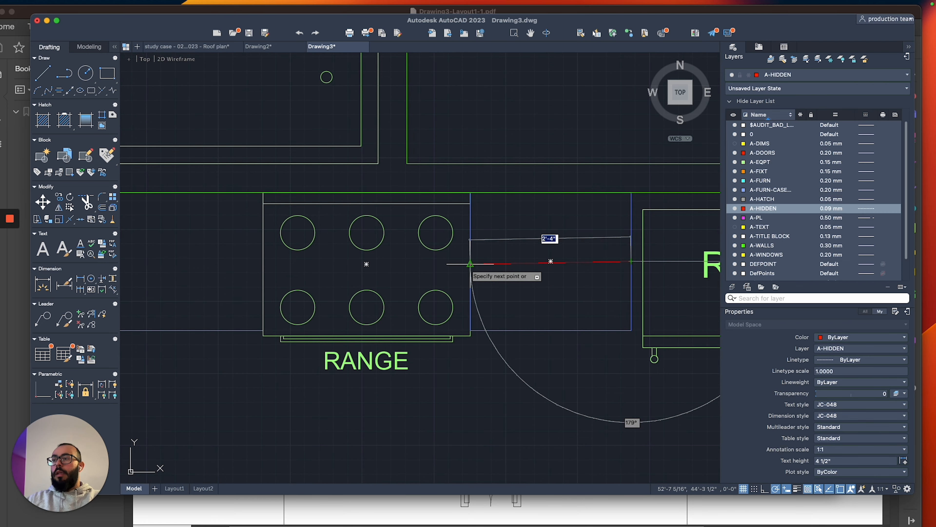
click(471, 262)
key(Escape)
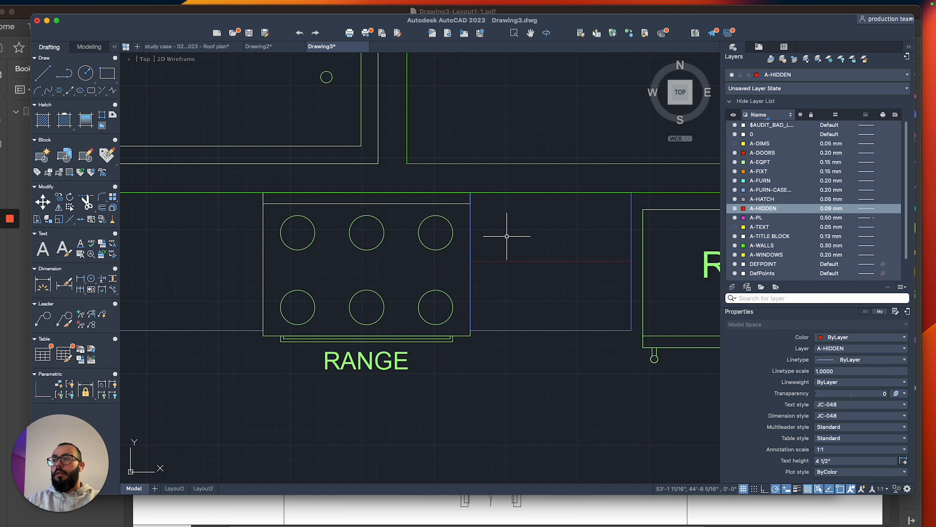
middle_drag(574, 251, 537, 250)
click(528, 260)
key(Escape)
scroll(431, 248, up, 4)
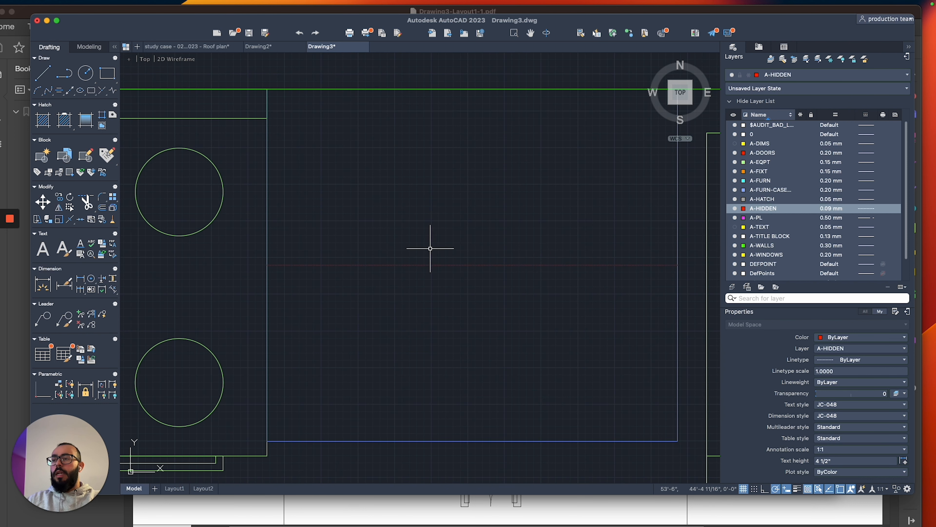
scroll(377, 328, down, 4)
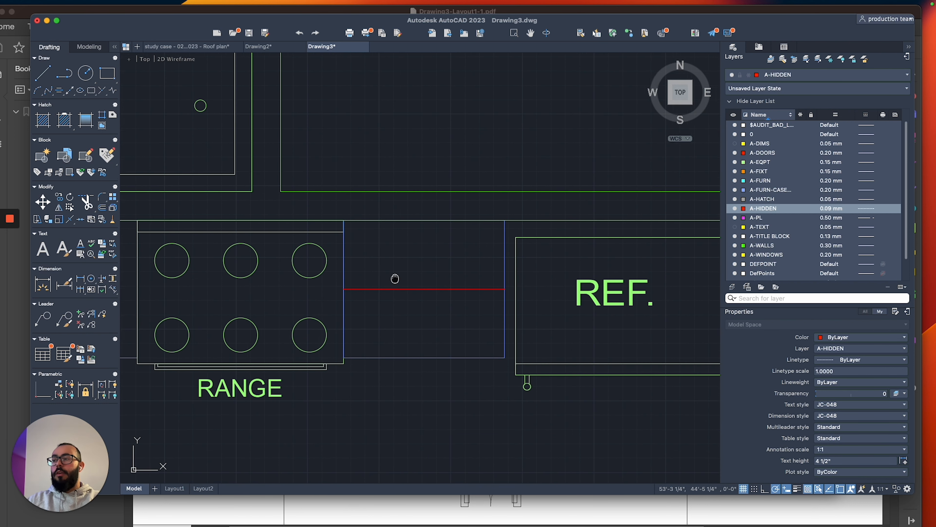
middle_drag(395, 278, 456, 239)
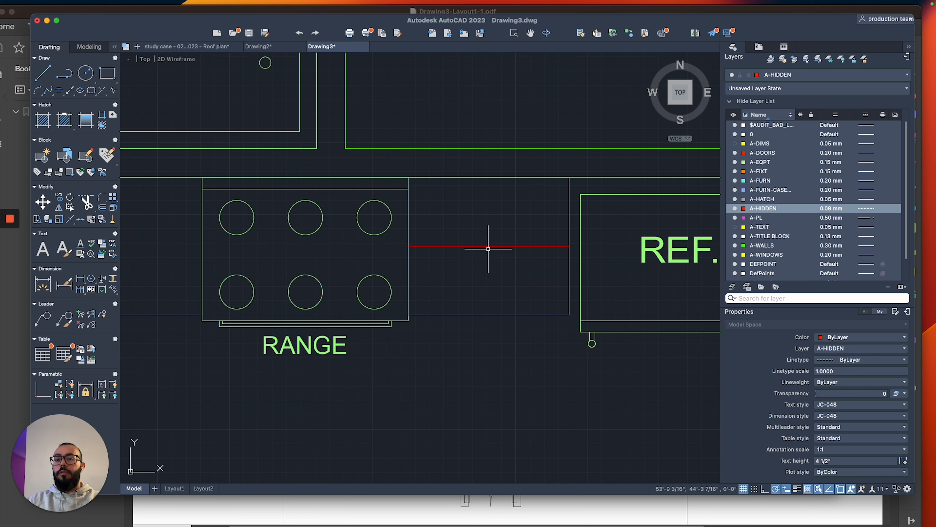
Set the annotation scale to 1/4" = 1'-0" and regenerate the drawing to update the hidden line's dashes.
click(880, 491)
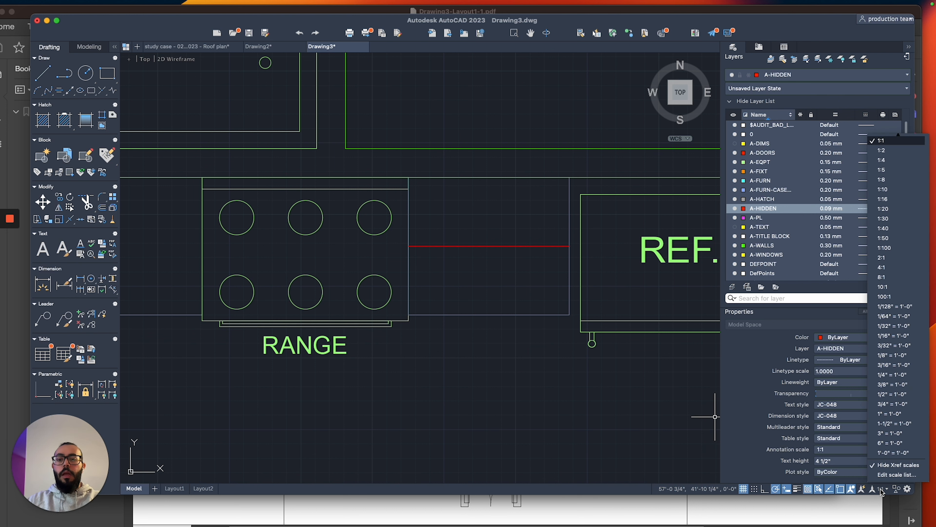
click(890, 375)
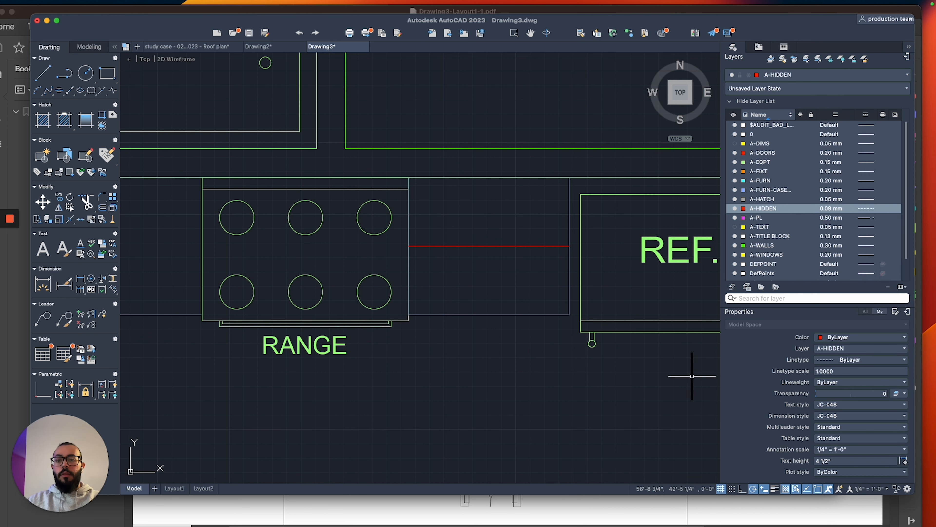
text(RE)
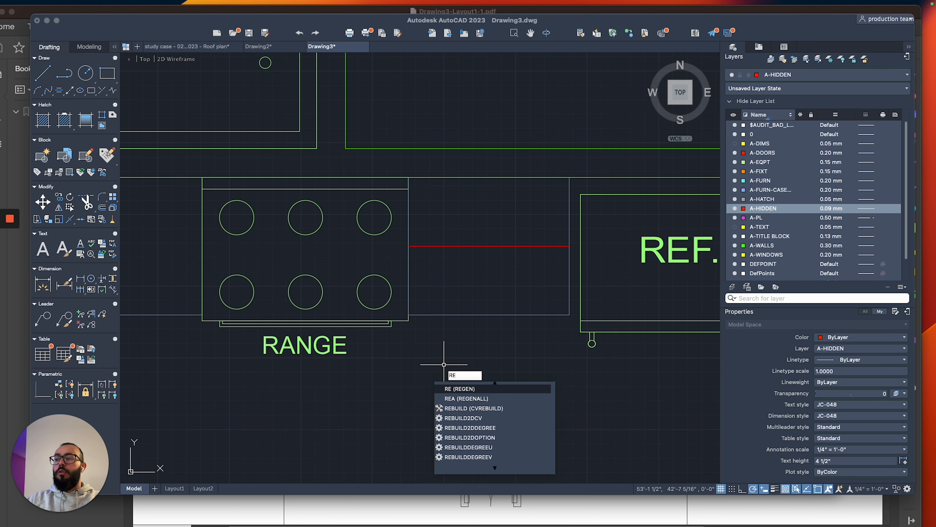
key(Return)
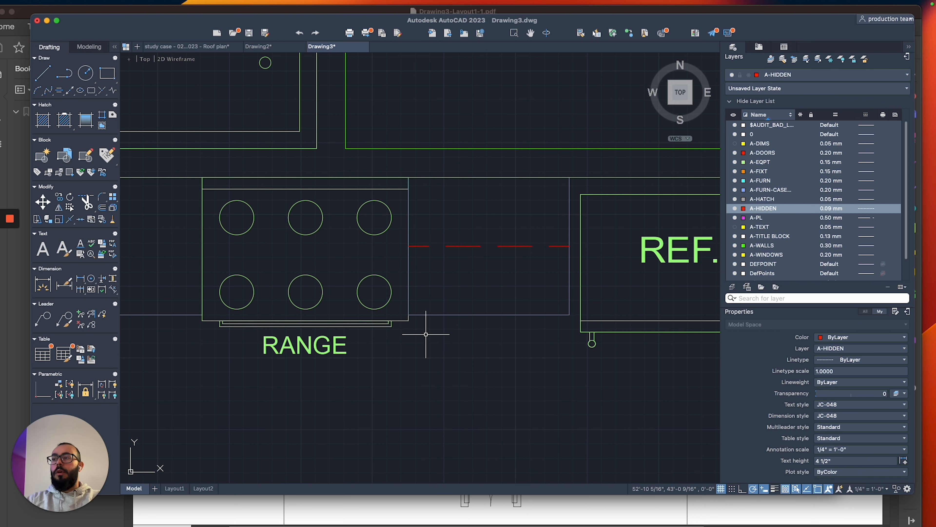
scroll(426, 334, down, 5)
middle_drag(420, 299, 508, 249)
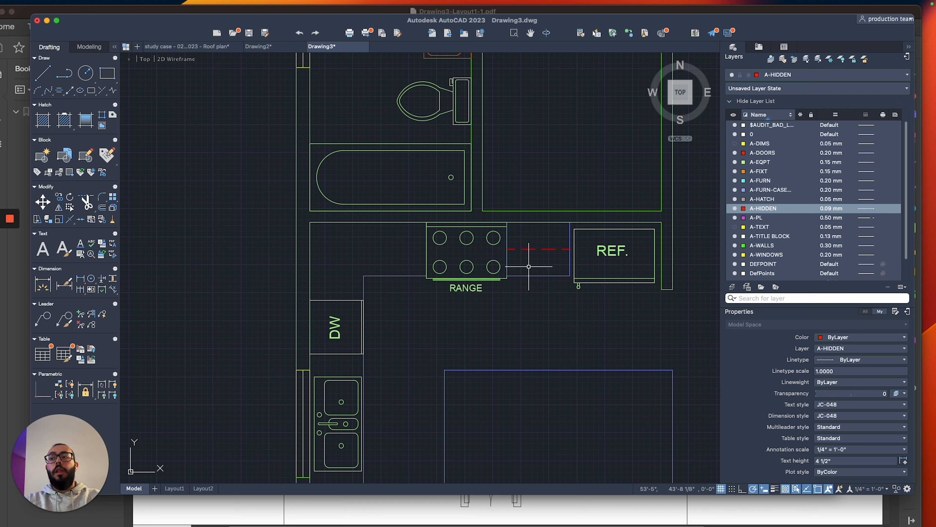
click(871, 489)
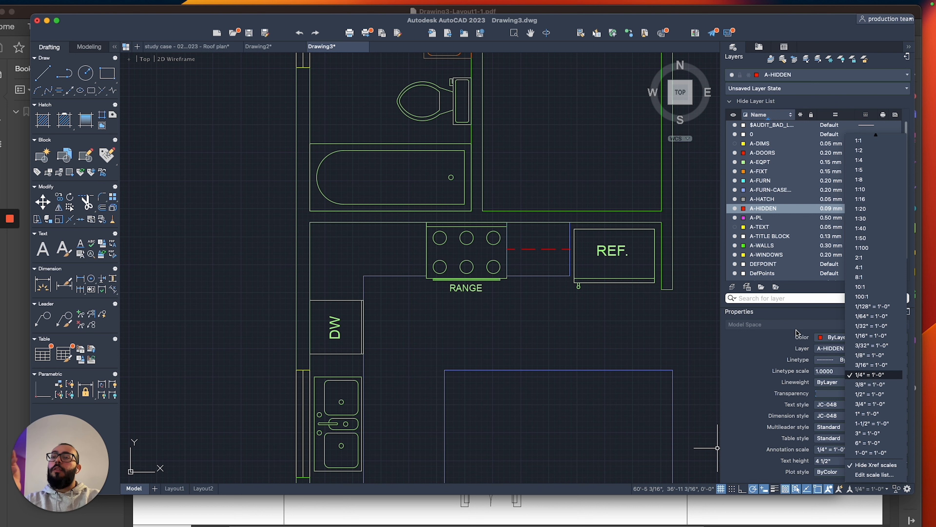
click(623, 331)
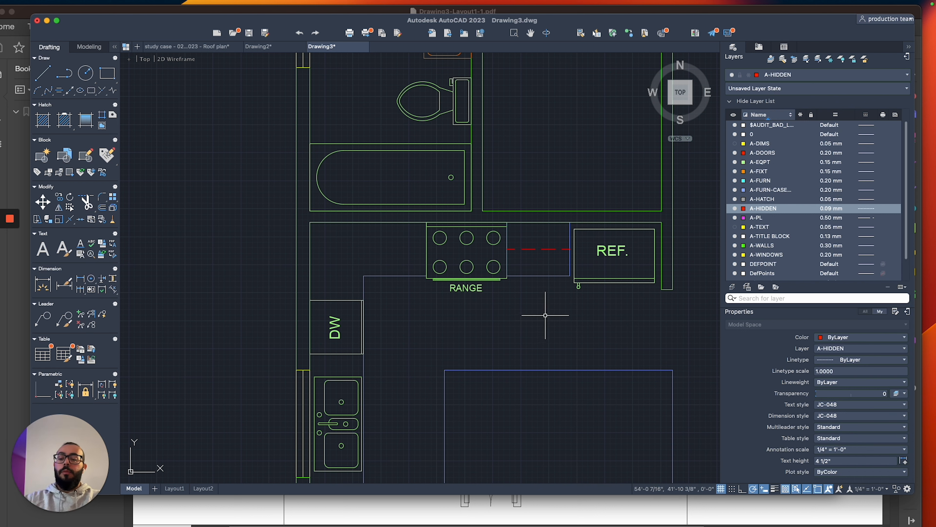
Draw an upper-cabinet polyline from the range's dishwasher-side edge, 3'-4" horizontally toward the exterior wall, and down to the dishwasher's upper edge.
text(PL)
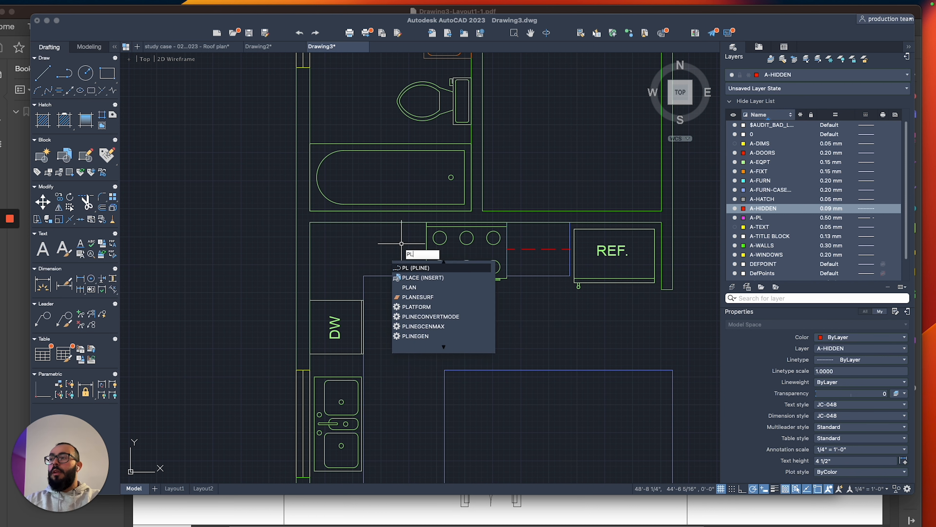
key(Return)
scroll(402, 244, up, 3)
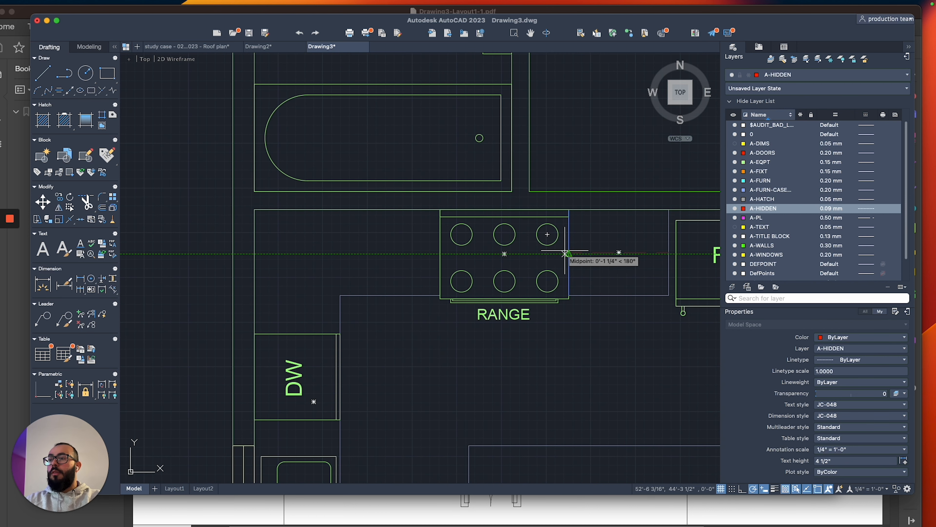
click(440, 252)
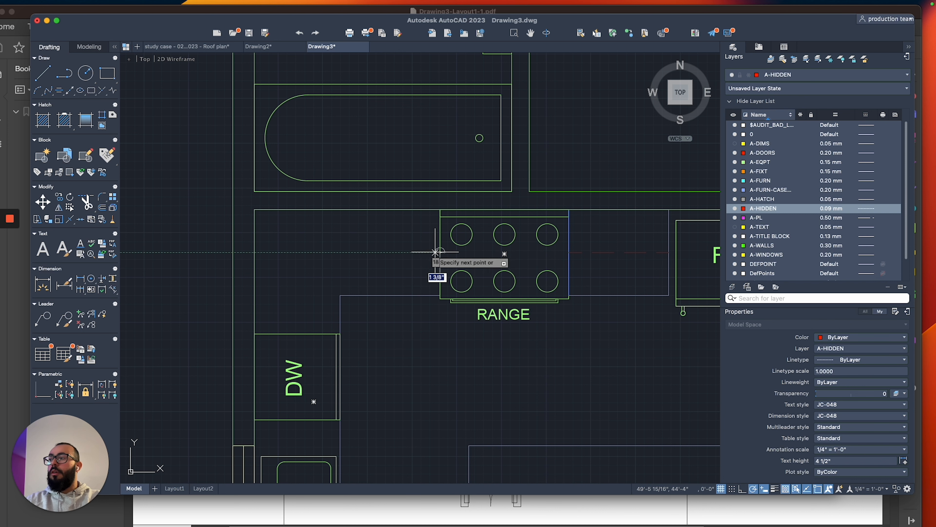
middle_drag(317, 255, 370, 244)
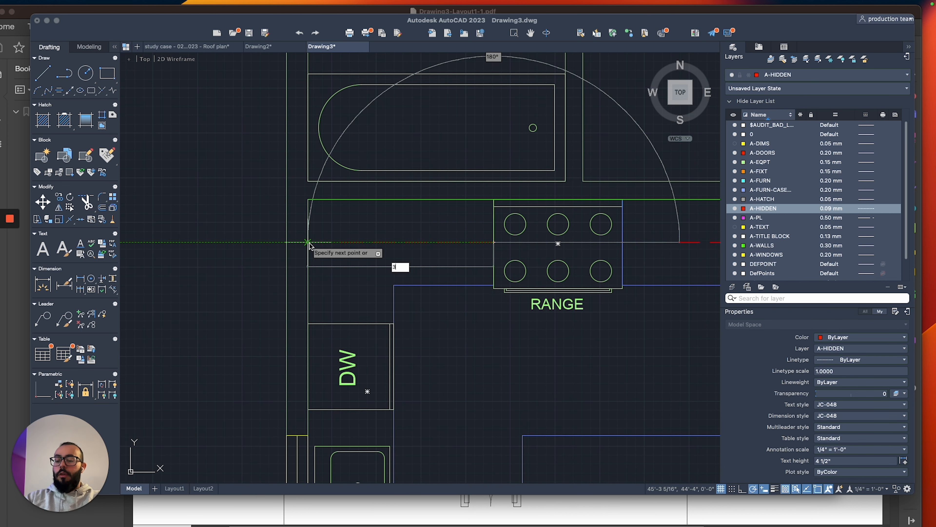
text(3'4)
key(Return)
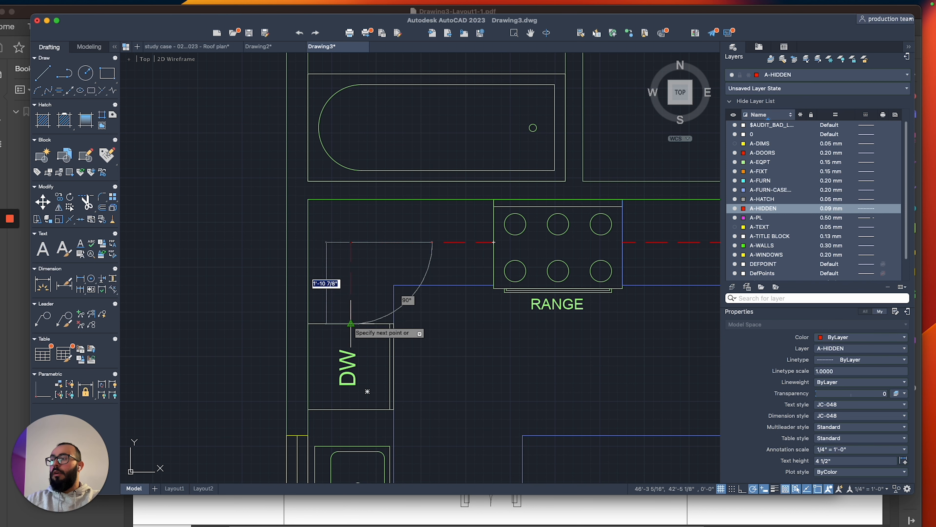
scroll(350, 324, down, 4)
scroll(364, 218, up, 2)
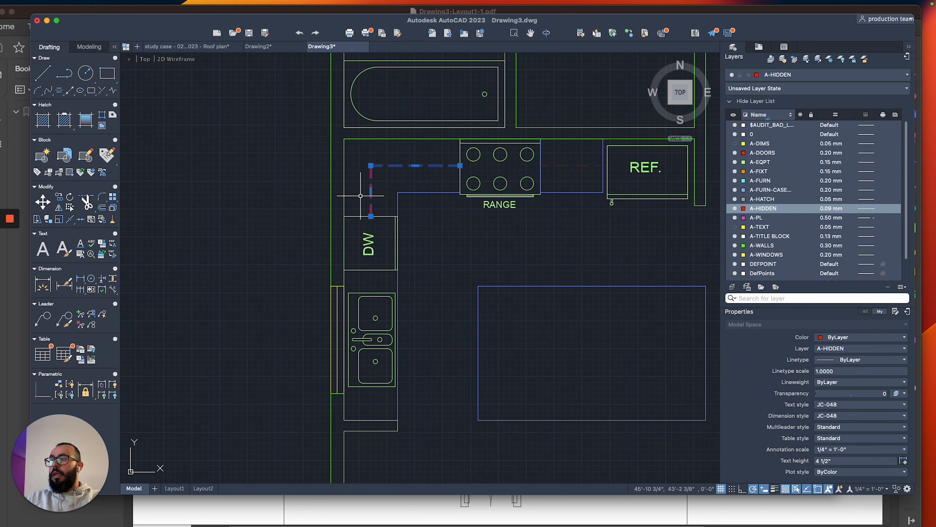
Stretch the hidden polyline's lower end down to the window's upper edge and draw a short return line to the exterior wall.
scroll(363, 199, up, 2)
click(374, 227)
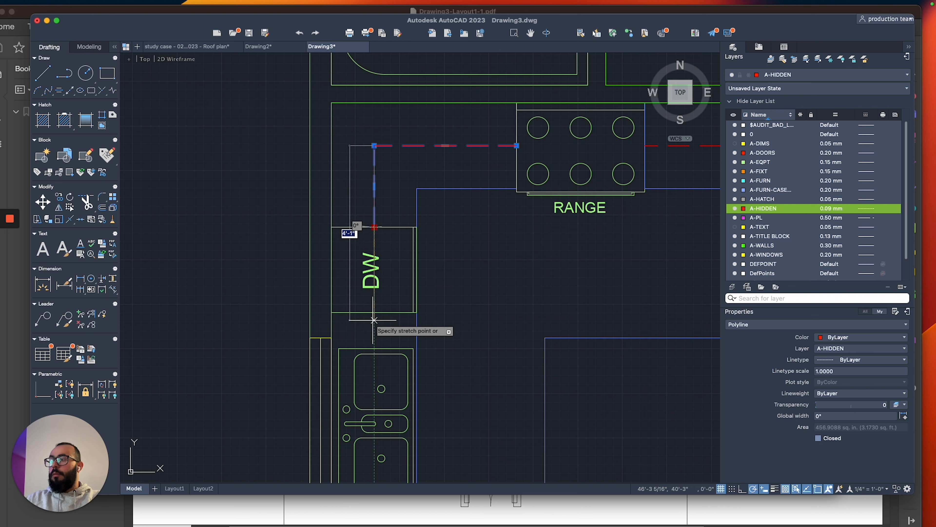
click(357, 338)
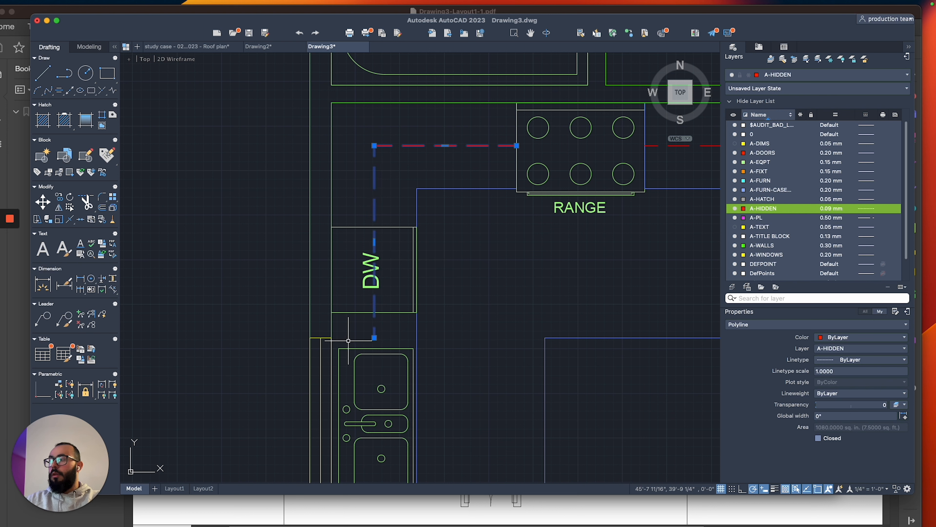
key(Escape)
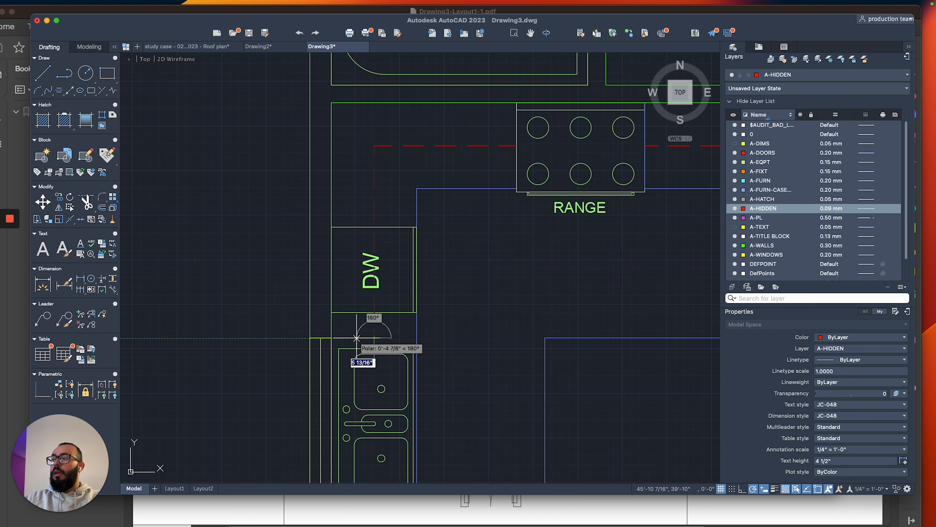
scroll(366, 234, down, 5)
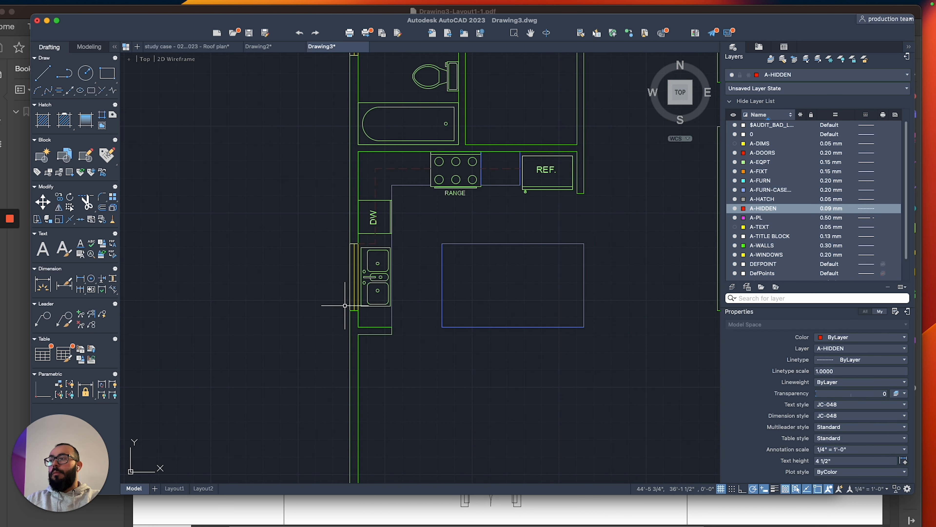
scroll(364, 297, up, 5)
scroll(355, 313, down, 4)
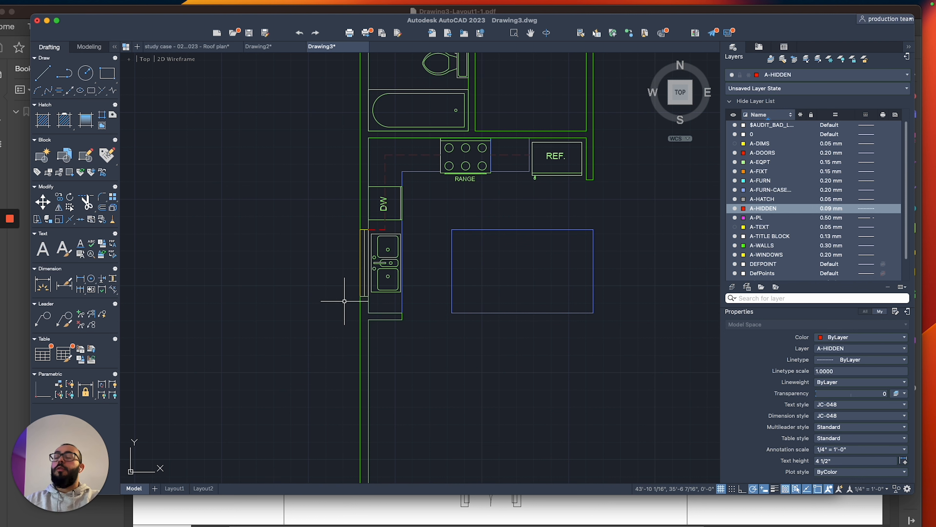
Copy the range hood block from the library's kitchen sheet by its back-edge midpoint onto the wall, centred over the range.
mouse_move(476, 230)
middle_down()
mouse_move(435, 247)
mouse_move(370, 243)
middle_up()
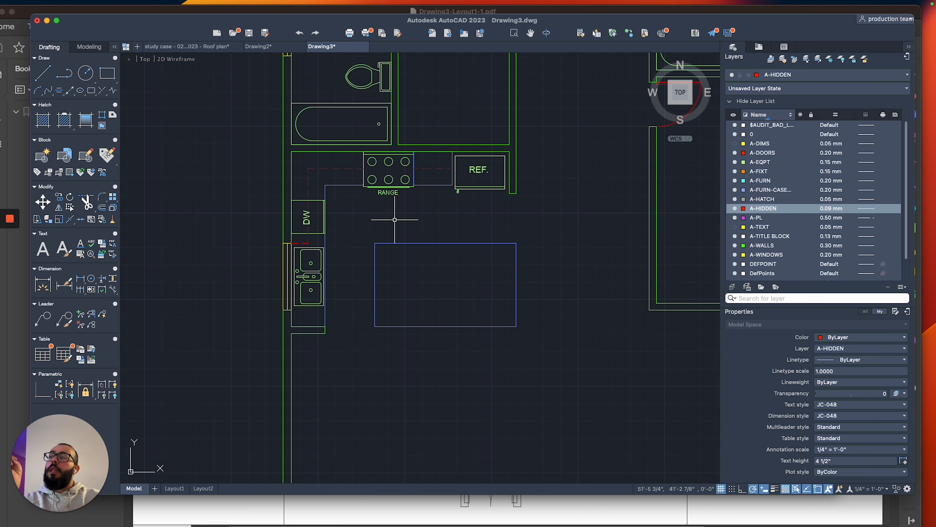
scroll(395, 220, down, 5)
middle_drag(330, 210, 411, 239)
scroll(480, 256, down, 3)
middle_drag(480, 257, 555, 314)
scroll(393, 225, up, 3)
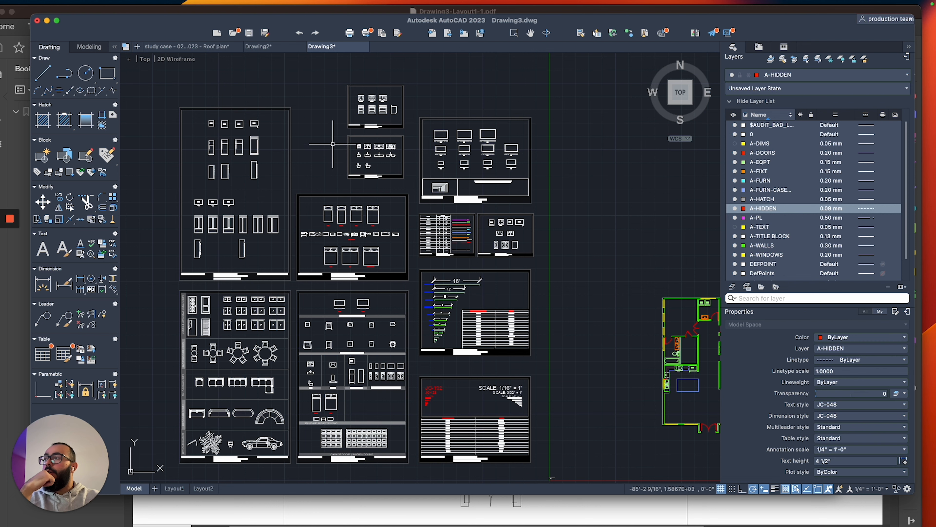
middle_drag(506, 232, 489, 189)
scroll(489, 189, up, 5)
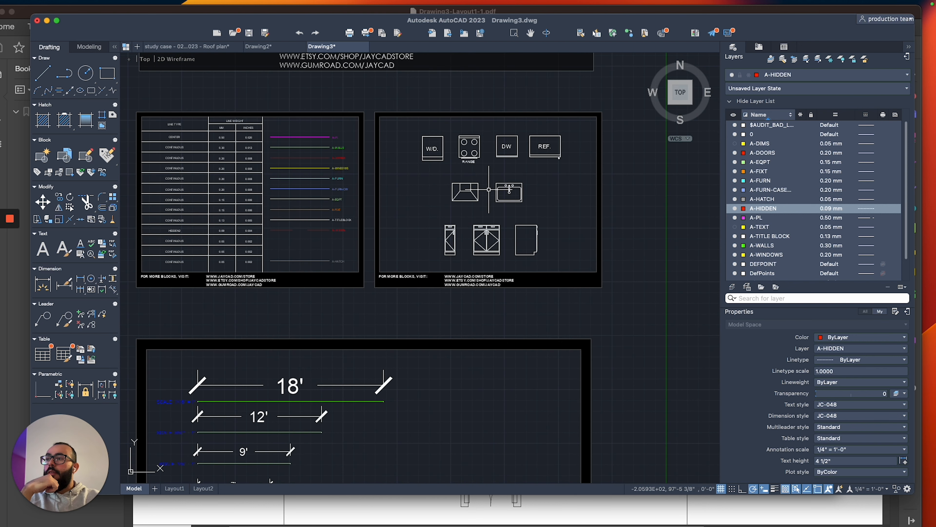
click(466, 193)
scroll(475, 178, up, 4)
text(co)
key(Return)
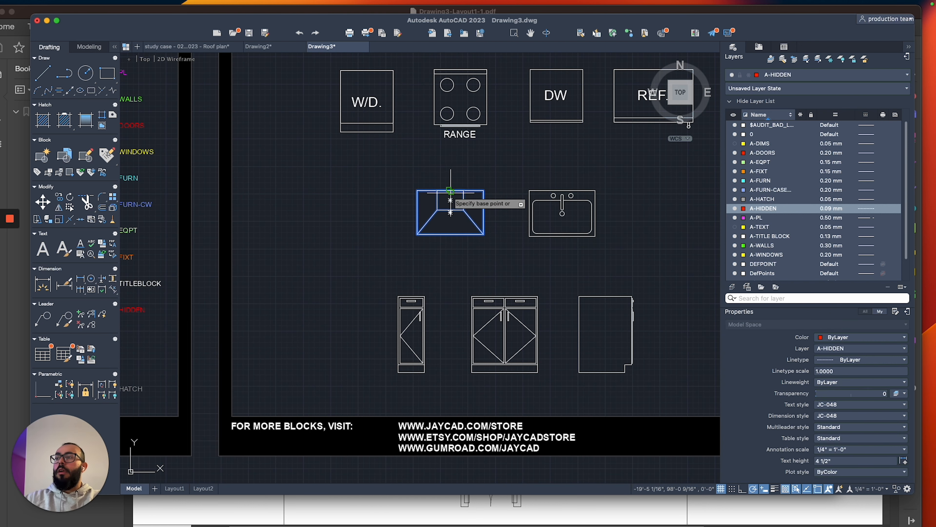
click(451, 192)
scroll(442, 201, down, 7)
middle_drag(558, 302, 445, 293)
scroll(470, 297, up, 5)
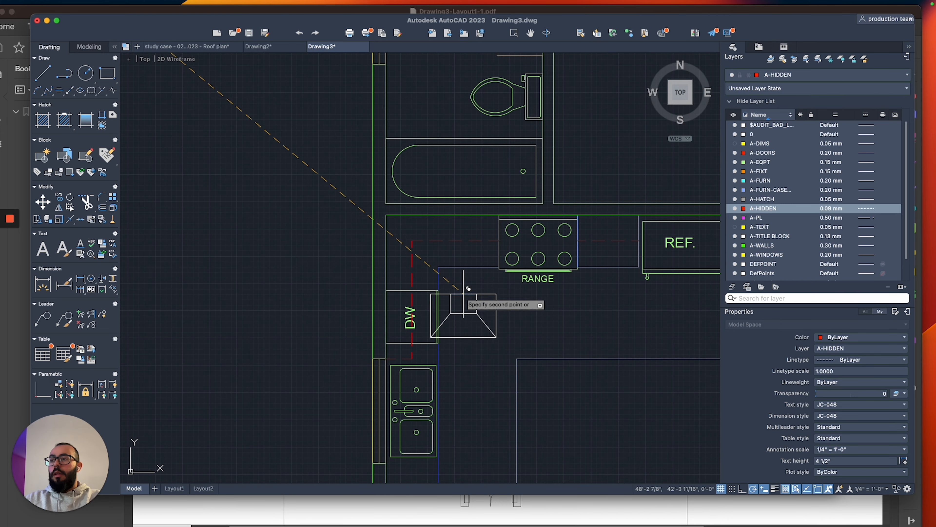
scroll(545, 201, up, 2)
click(540, 213)
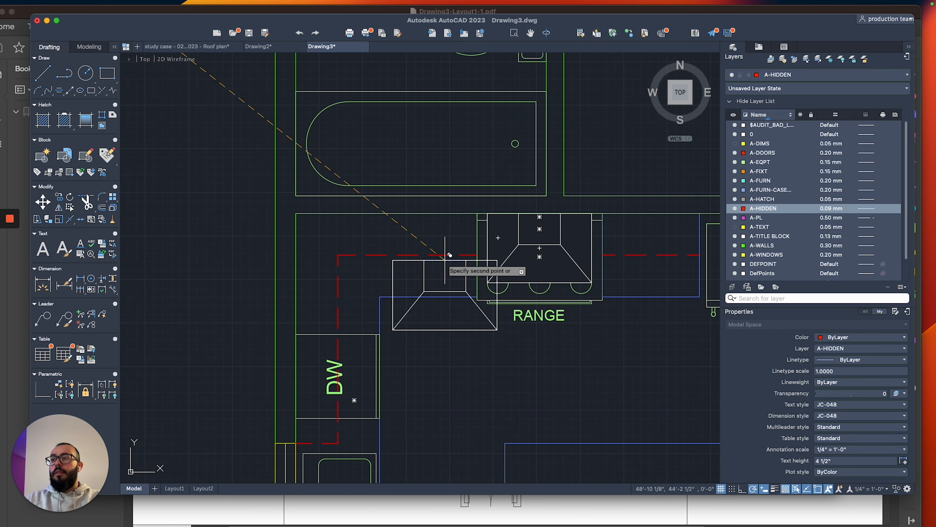
key(Escape)
middle_drag(470, 255, 385, 259)
scroll(445, 250, down, 15)
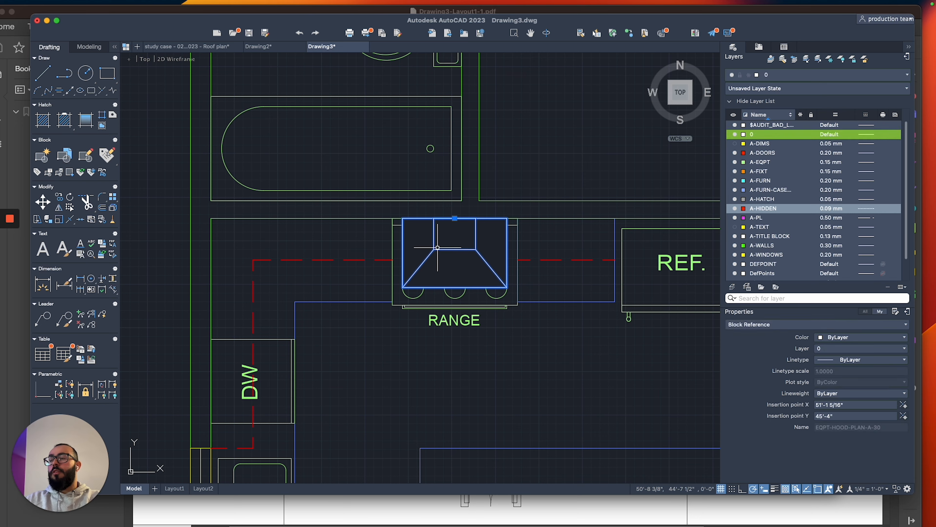
scroll(477, 261, up, 2)
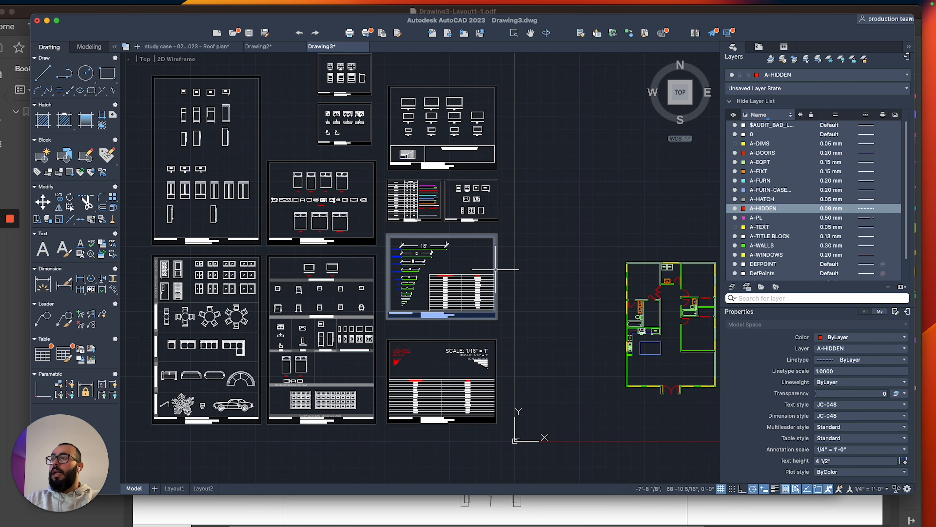
middle_drag(604, 301, 579, 292)
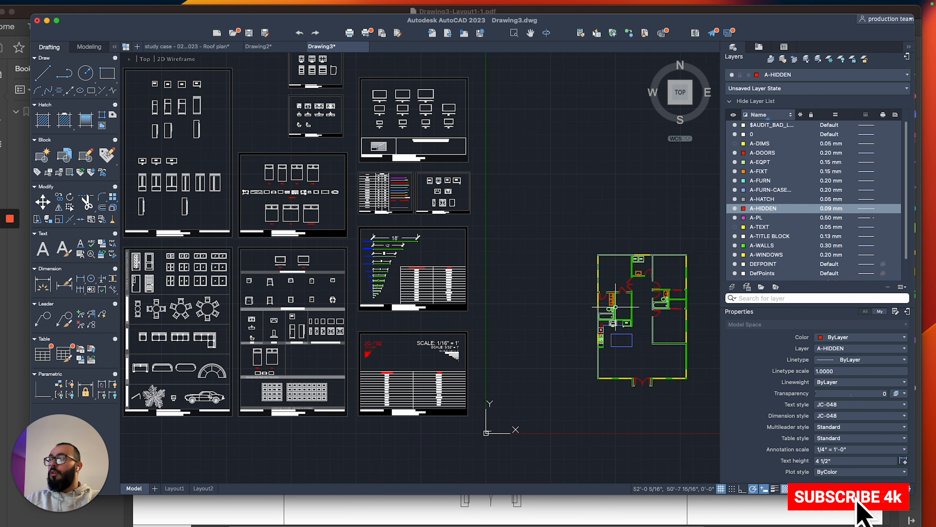
scroll(626, 333, up, 4)
scroll(601, 313, up, 6)
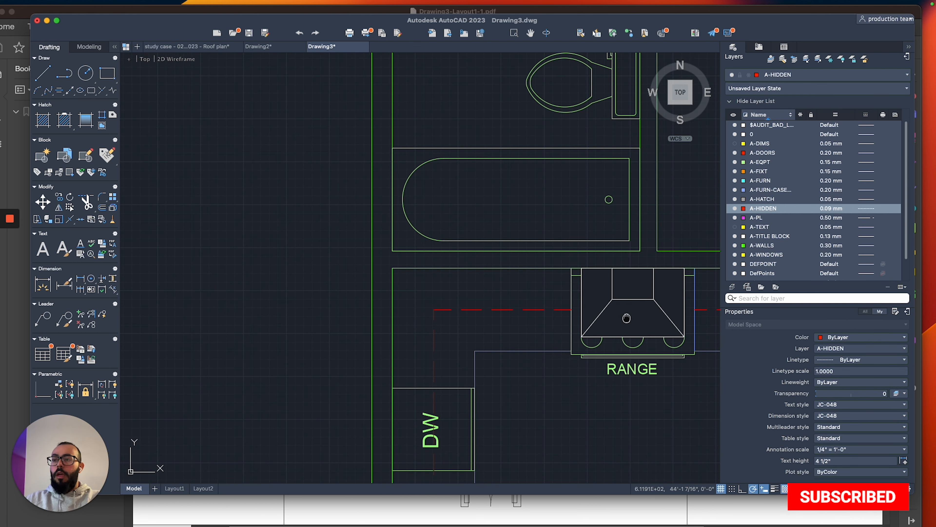
Move the range hood block off the range toward the dishwasher and undo the move.
click(486, 234)
middle_drag(486, 234, 459, 292)
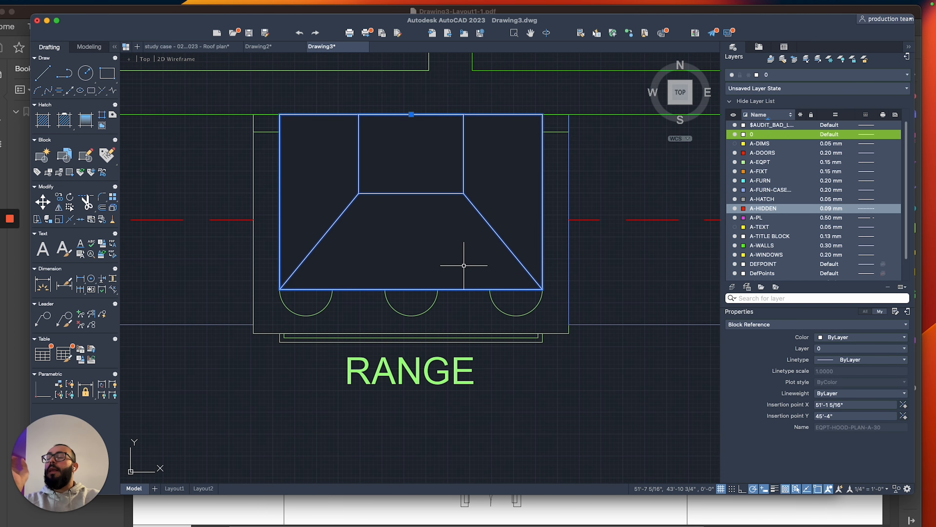
scroll(460, 261, down, 5)
middle_drag(447, 255, 427, 240)
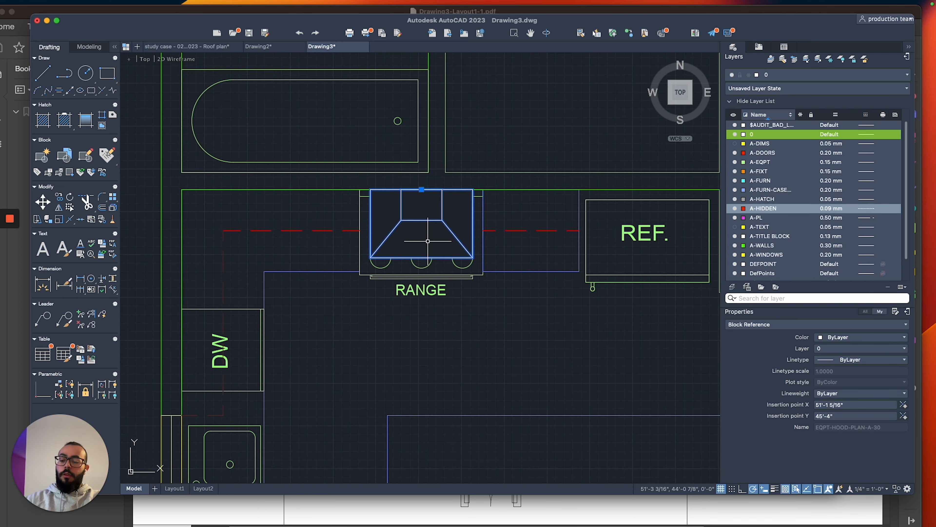
text(m)
key(Return)
click(421, 233)
click(277, 318)
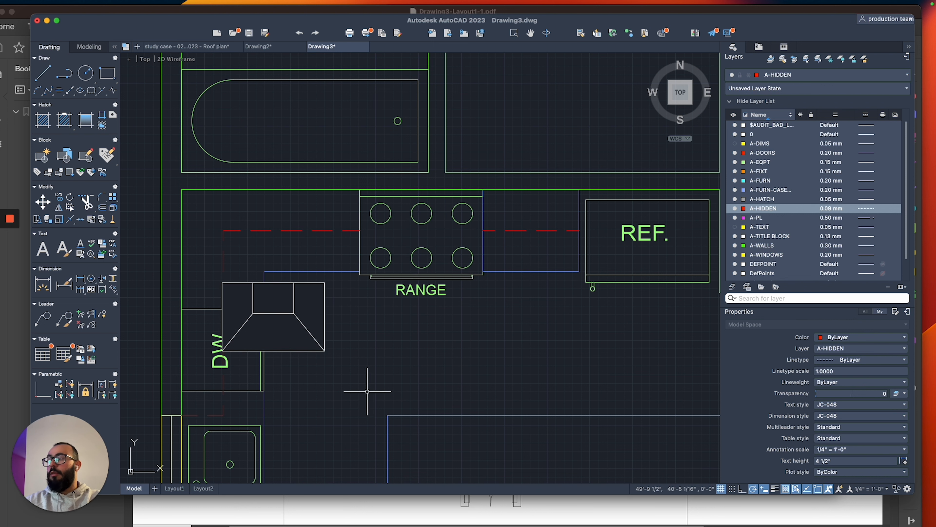
key(super+z)
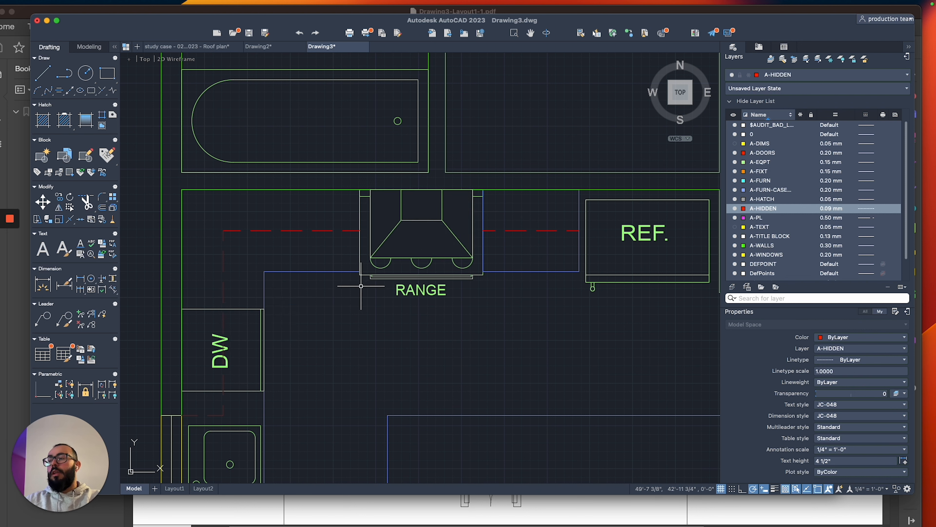
scroll(361, 286, down, 8)
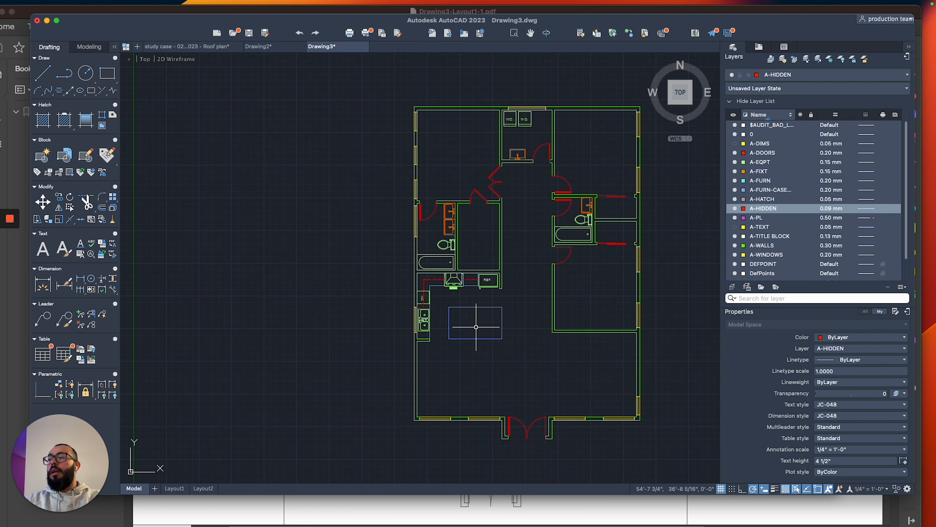
scroll(476, 327, up, 4)
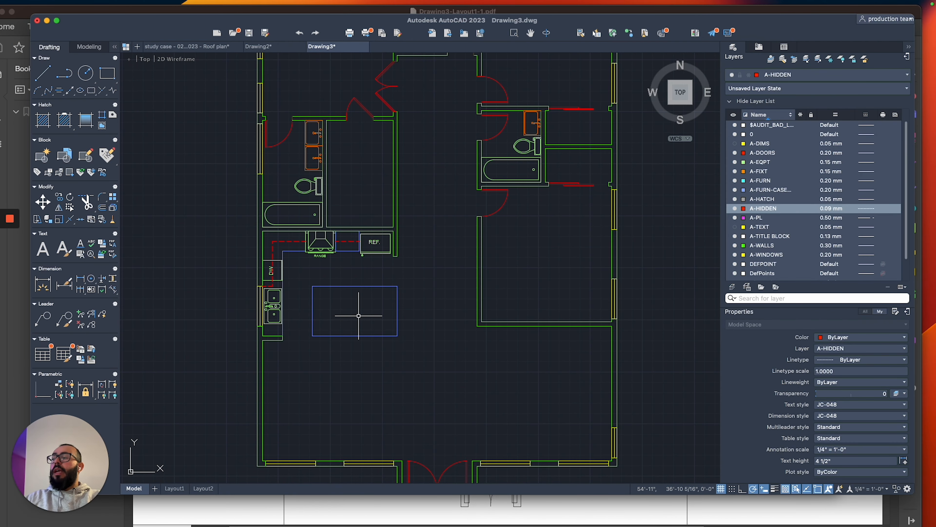
scroll(352, 293, down, 2)
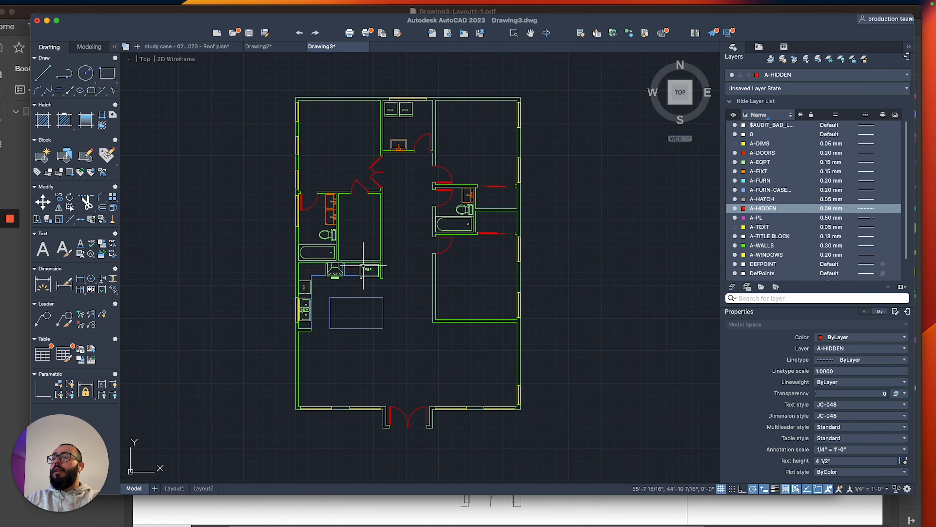
scroll(398, 371, up, 2)
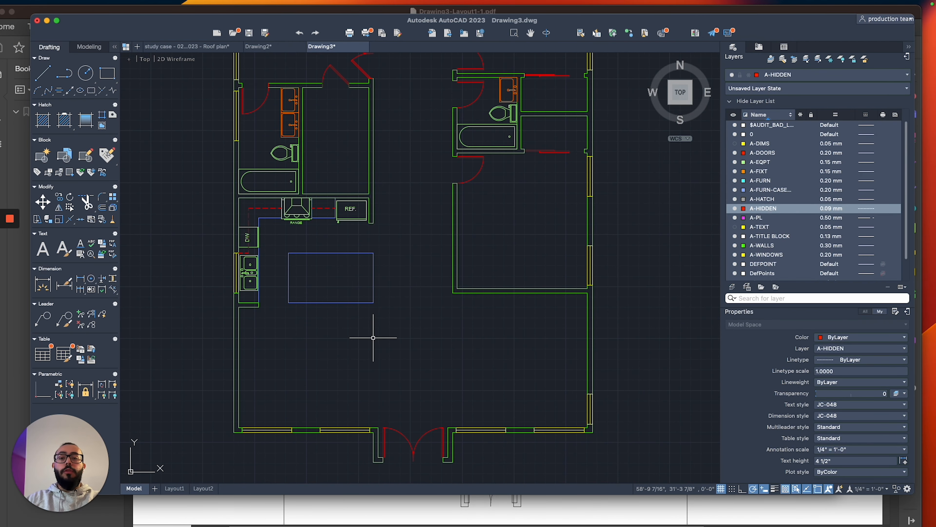
Copy the California King bed from the library's bed sheet by its headboard midpoint into the bedroom below the shared bathroom.
scroll(278, 334, down, 5)
middle_drag(240, 292, 492, 324)
middle_drag(255, 218, 411, 251)
scroll(343, 219, up, 3)
scroll(494, 306, up, 2)
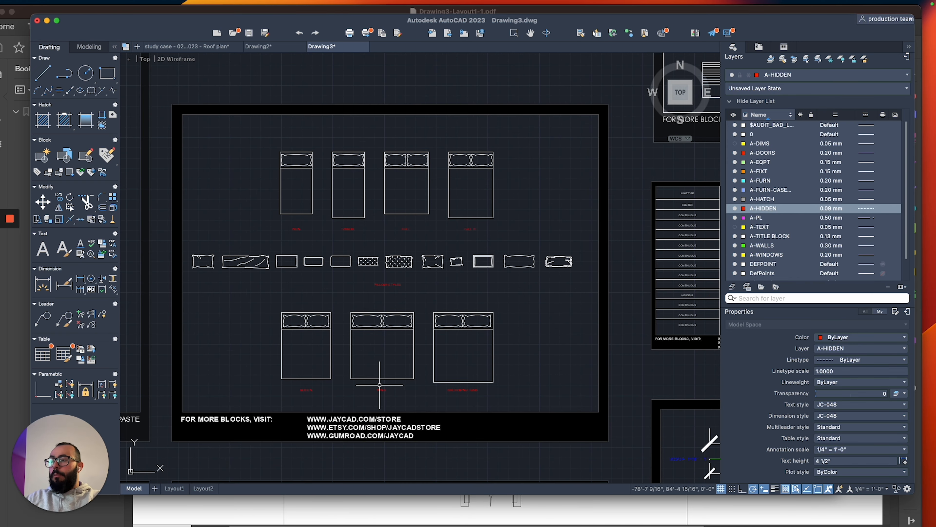
middle_drag(378, 383, 392, 354)
scroll(450, 340, up, 2)
middle_drag(419, 304, 391, 336)
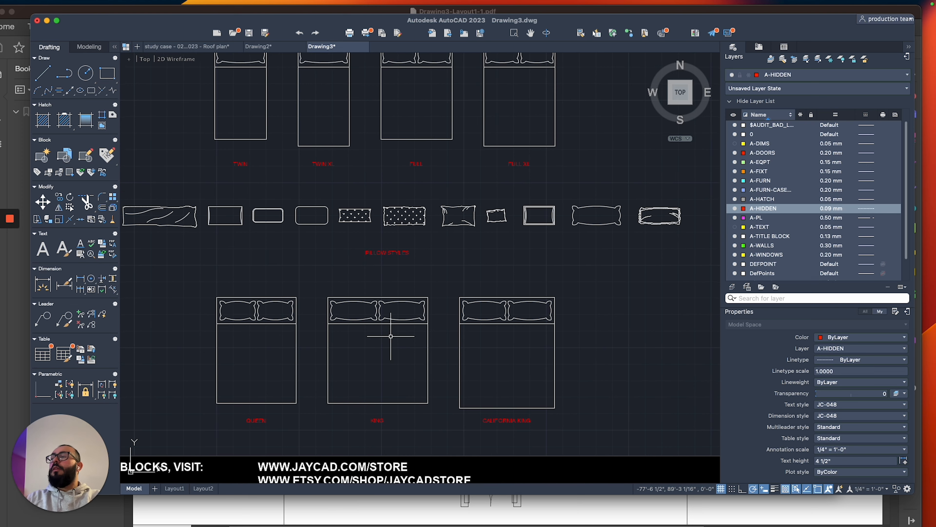
scroll(390, 334, down, 3)
scroll(391, 341, up, 3)
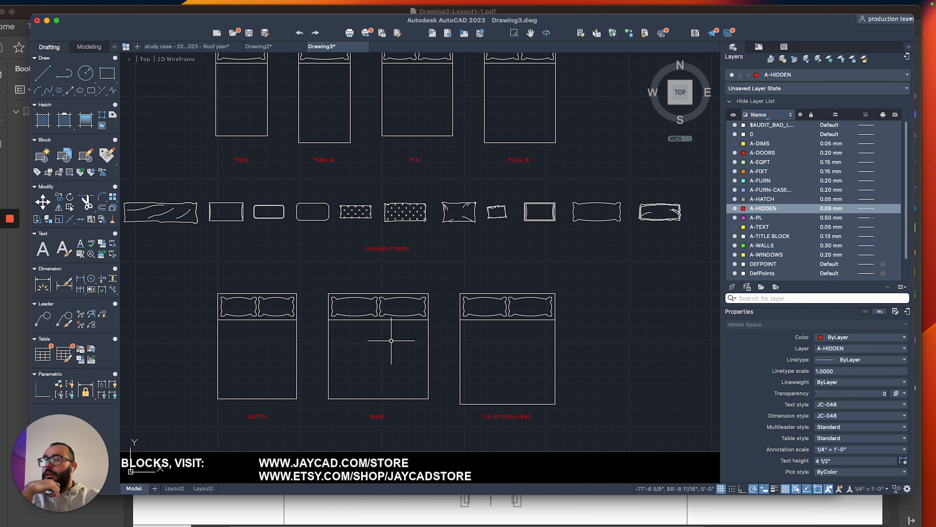
middle_drag(432, 340, 399, 347)
click(457, 331)
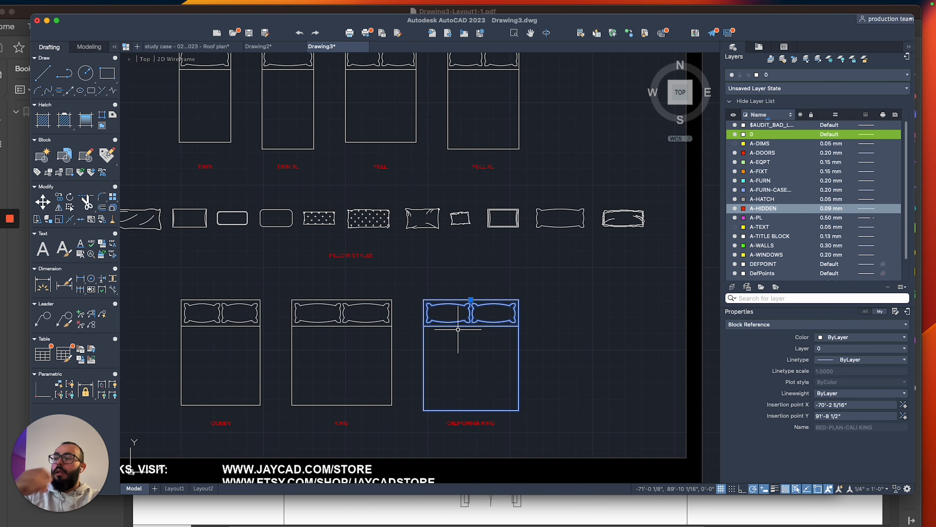
text(co)
key(space)
click(471, 300)
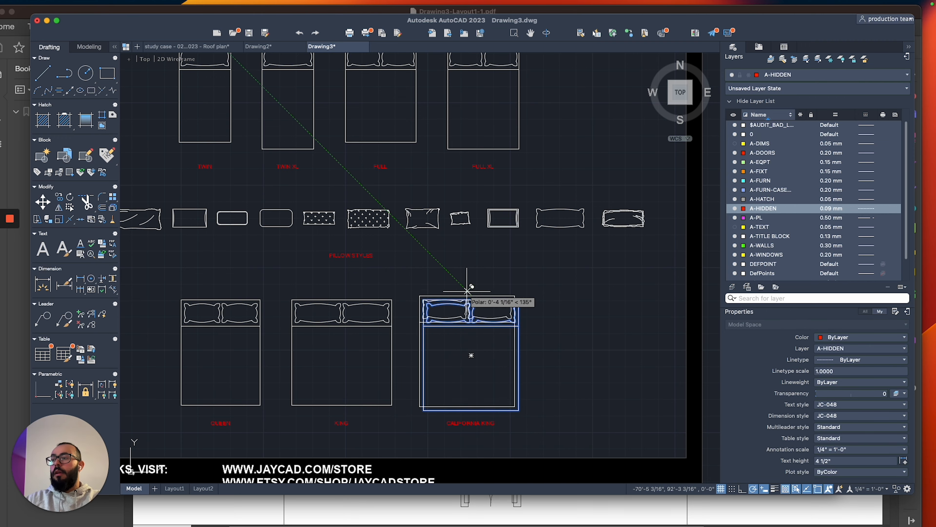
scroll(447, 288, down, 8)
middle_drag(445, 289, 280, 229)
middle_drag(553, 320, 411, 271)
scroll(505, 288, up, 10)
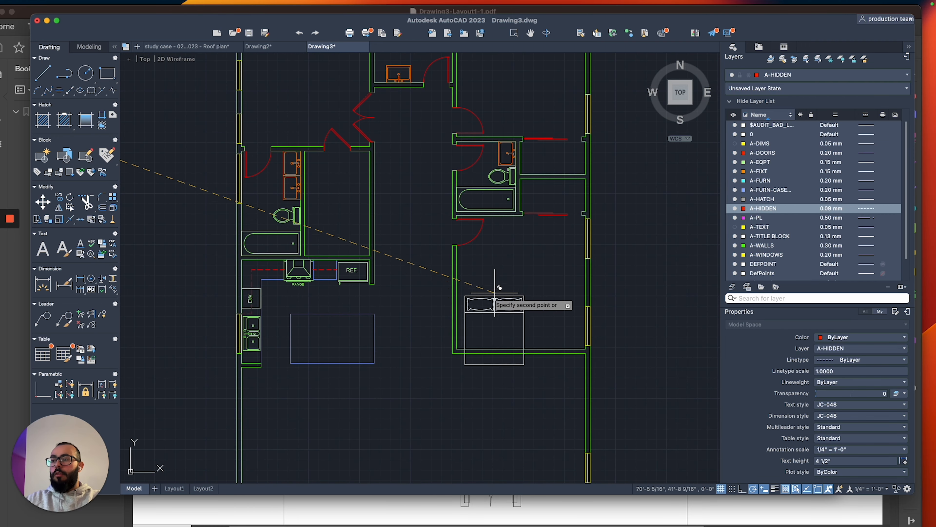
middle_drag(521, 276, 404, 294)
scroll(457, 296, down, 5)
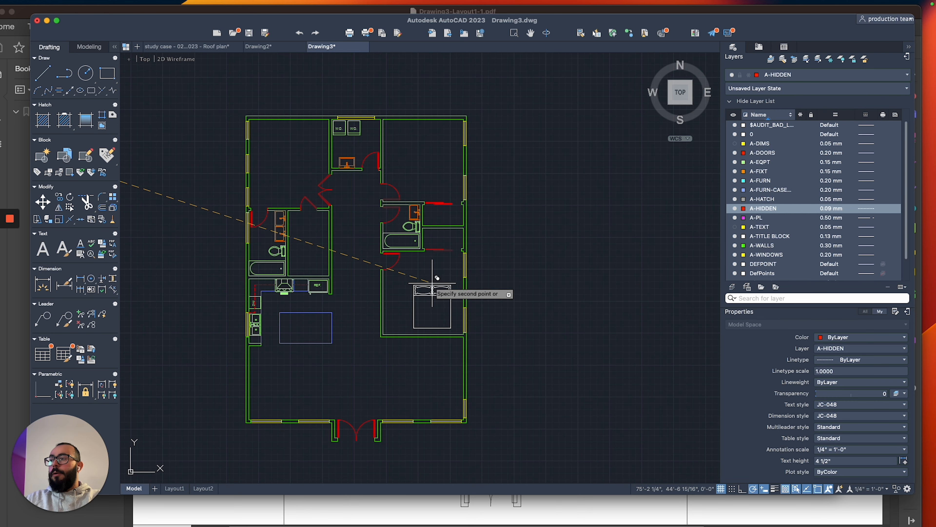
scroll(470, 304, up, 2)
key(Escape)
Rotate the copied bed 180 degrees about its headboard midpoint.
scroll(478, 321, up, 3)
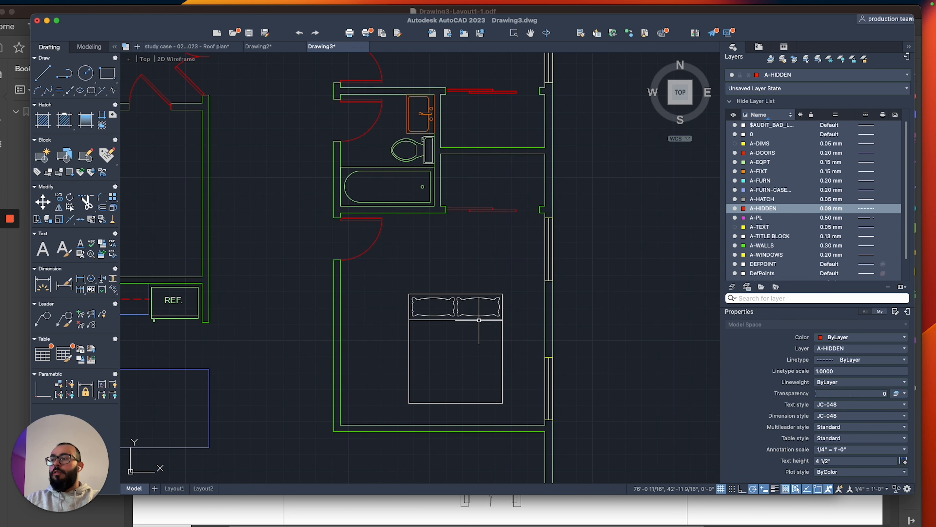
click(474, 320)
text(ro)
key(Return)
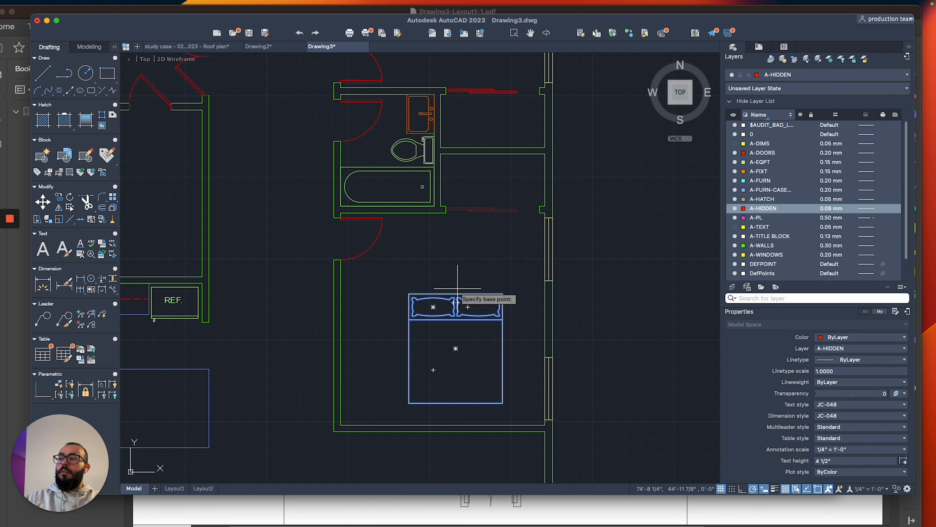
click(456, 294)
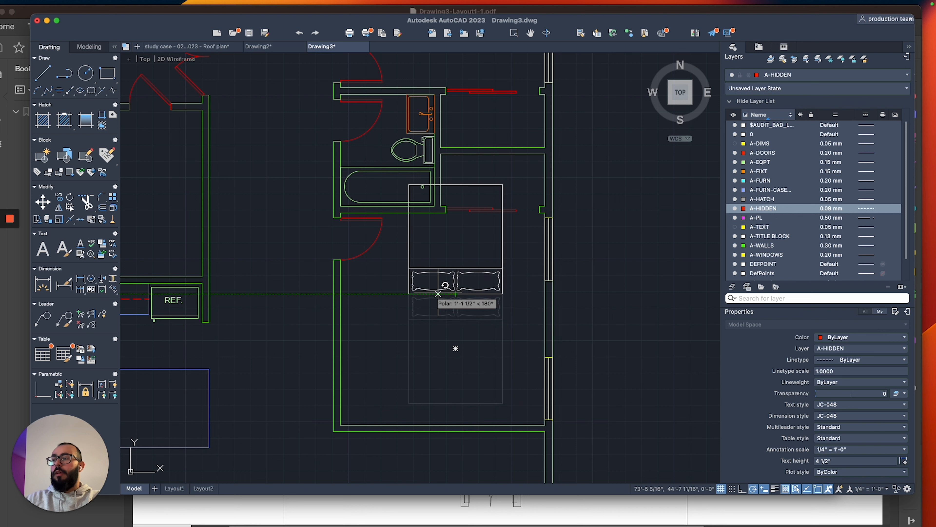
click(453, 295)
Move the bed by its headboard midpoint onto the bedroom's lower wall.
click(456, 294)
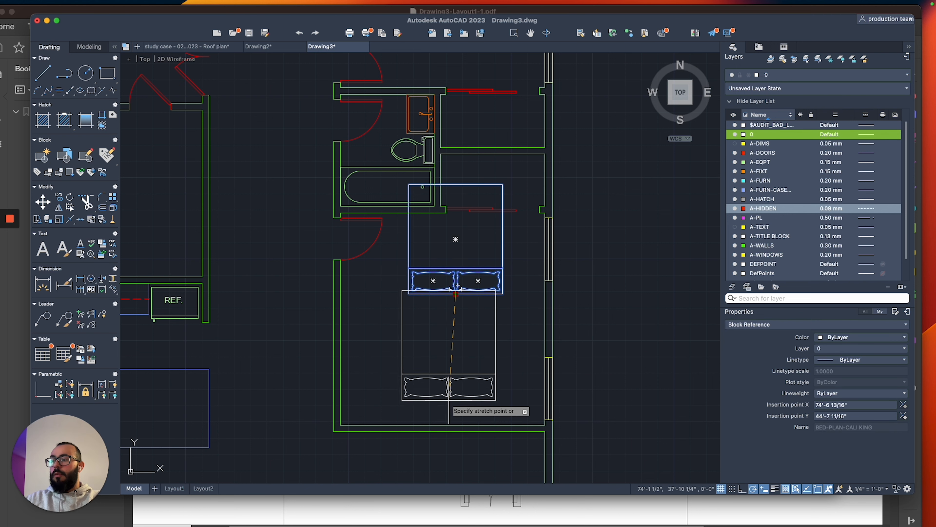
click(445, 415)
scroll(413, 362, down, 4)
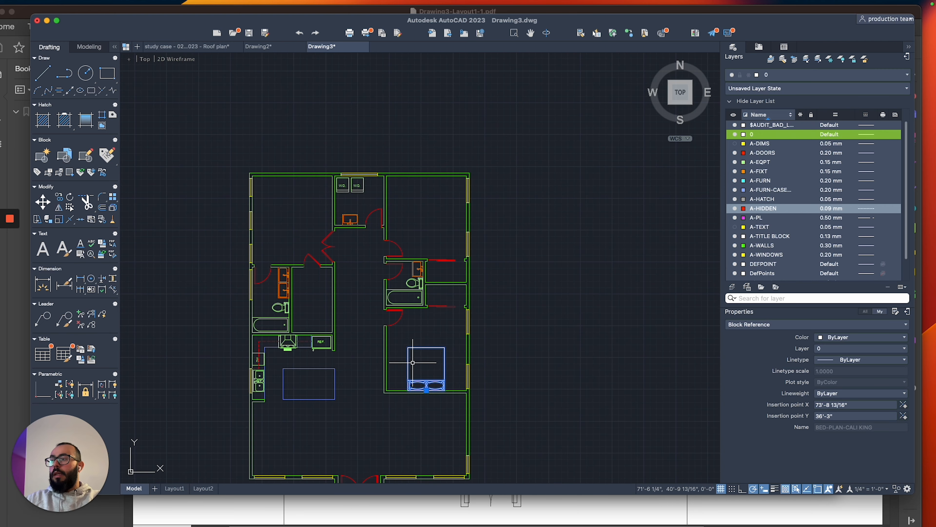
scroll(413, 362, up, 2)
scroll(474, 332, down, 2)
scroll(477, 355, up, 2)
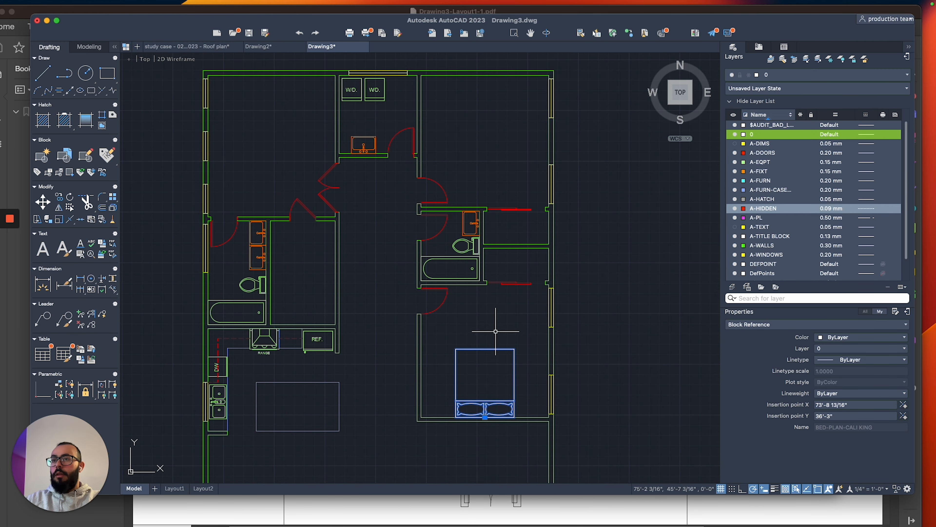
key(Escape)
Make A-FURN the current layer and assign the bed block to A-FURN.
click(817, 77)
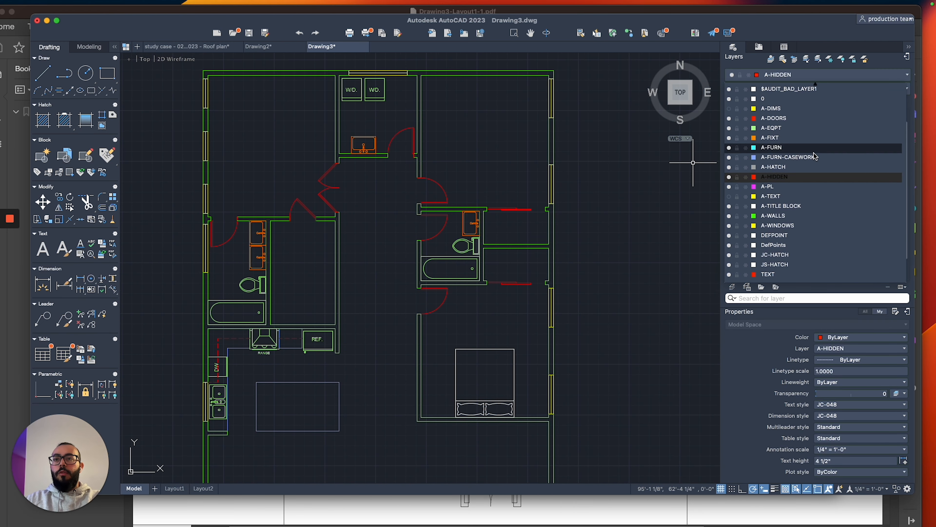
click(793, 148)
middle_drag(497, 339, 481, 299)
click(474, 310)
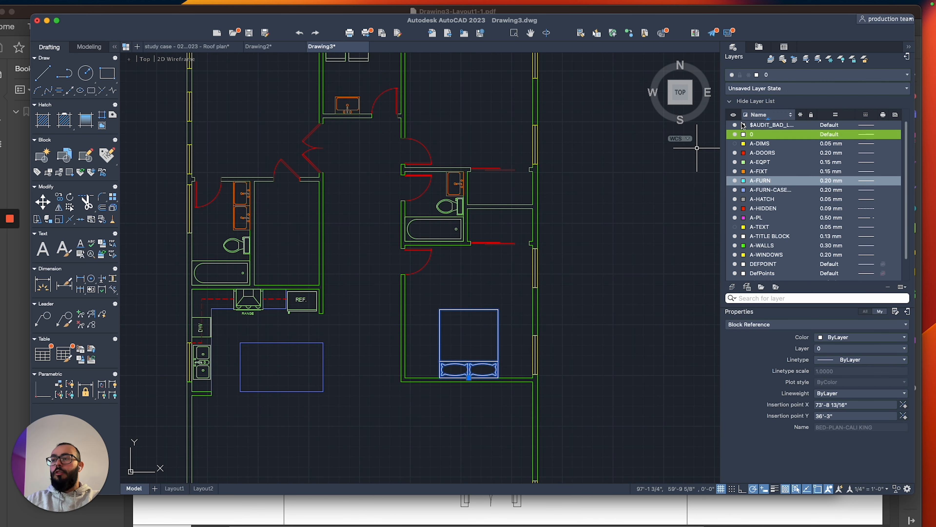
click(811, 77)
click(792, 152)
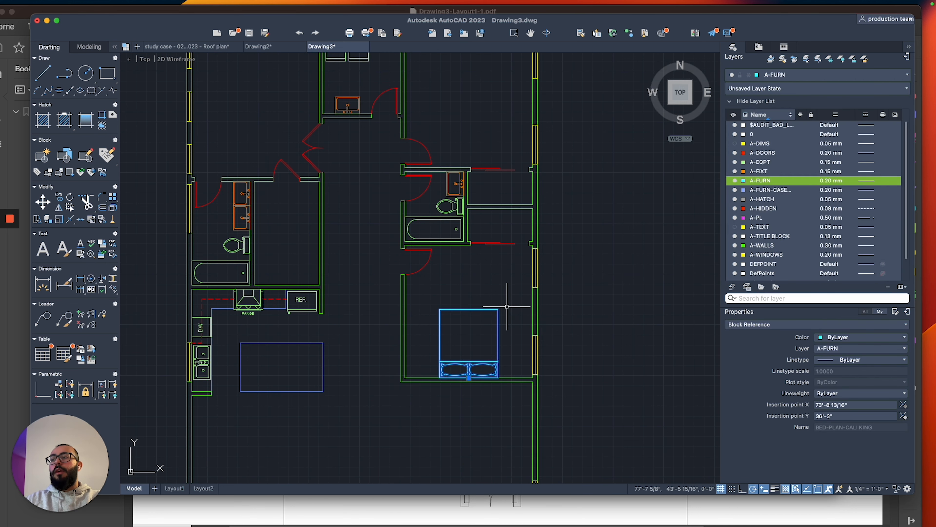
key(Escape)
Look through the block library's furniture, seating and bed sheets for pieces to go with the bed.
scroll(479, 383, up, 4)
scroll(481, 334, down, 10)
middle_drag(269, 279, 544, 338)
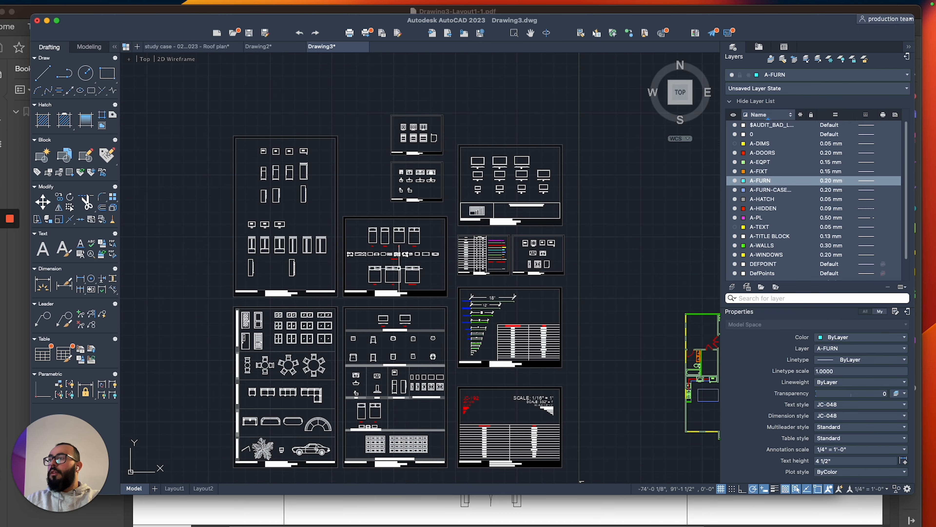
middle_drag(435, 309, 435, 261)
scroll(299, 406, up, 3)
scroll(398, 375, up, 4)
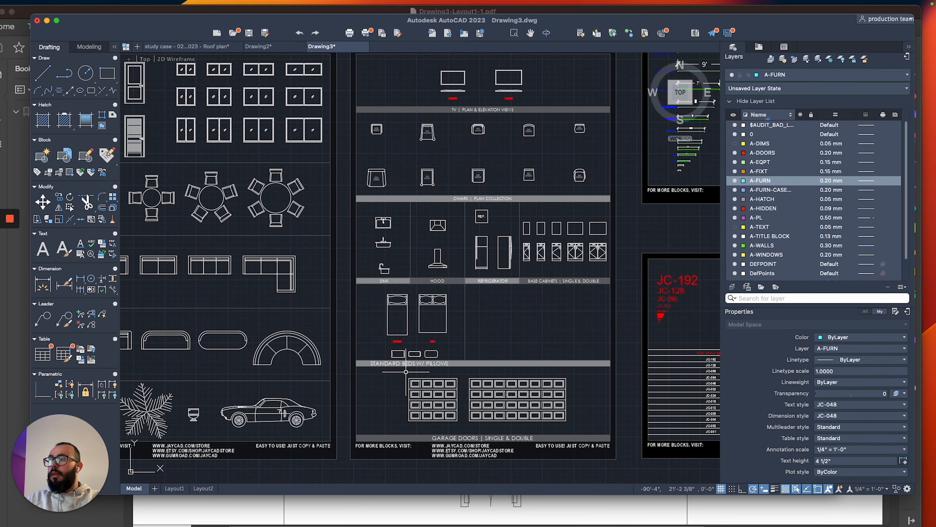
scroll(347, 361, down, 1)
middle_drag(347, 361, 422, 376)
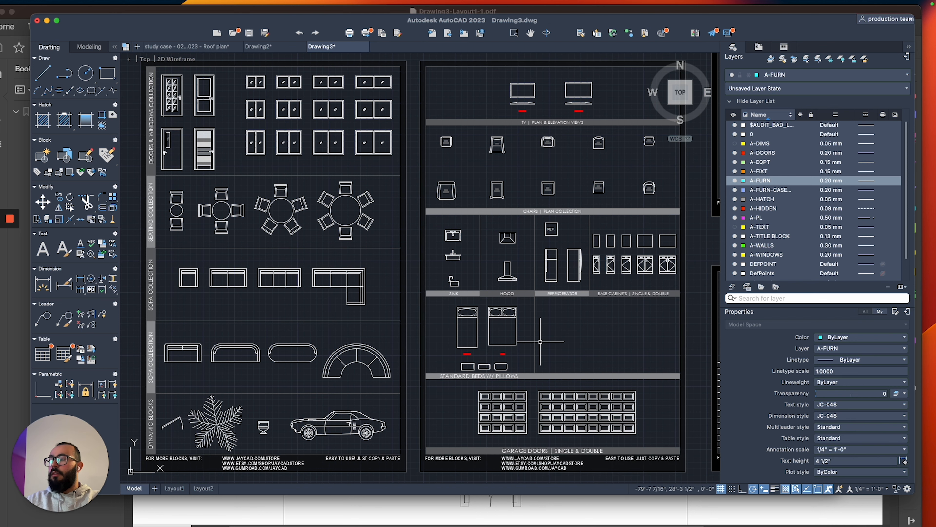
mouse_move(564, 327)
middle_down()
mouse_move(564, 338)
mouse_move(284, 346)
middle_up()
scroll(286, 343, down, 5)
middle_drag(518, 336, 392, 323)
scroll(392, 320, up, 6)
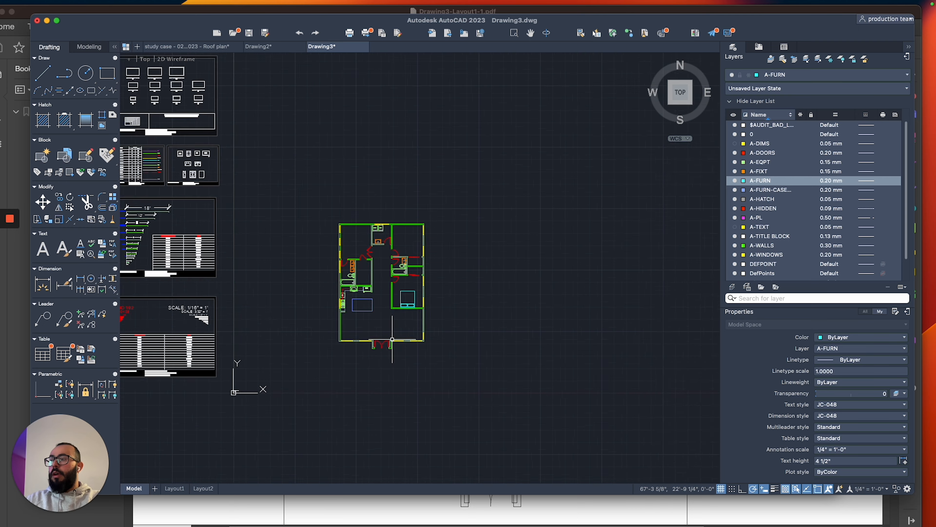
Draw a 16" by 16" nightstand outline along the lower wall, starting from the bed's window-side headboard corner.
scroll(410, 275, up, 6)
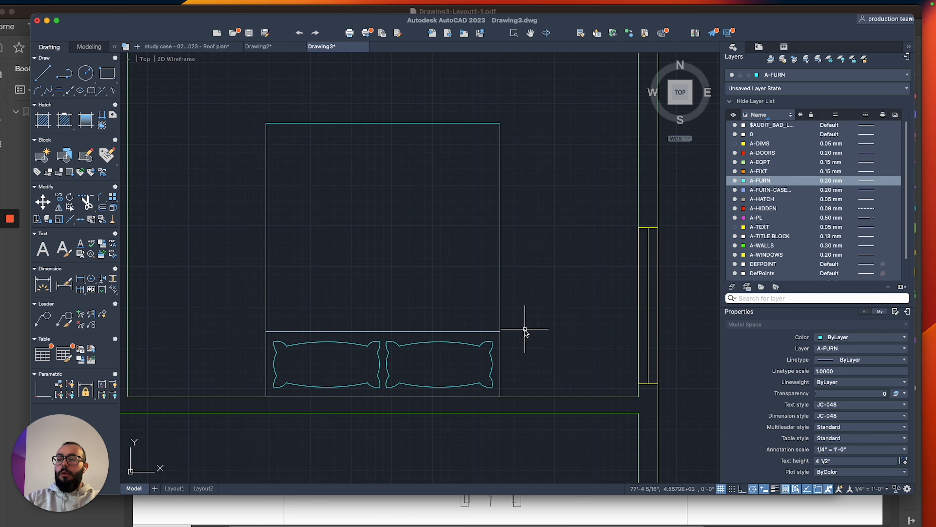
text(l)
key(Return)
click(500, 397)
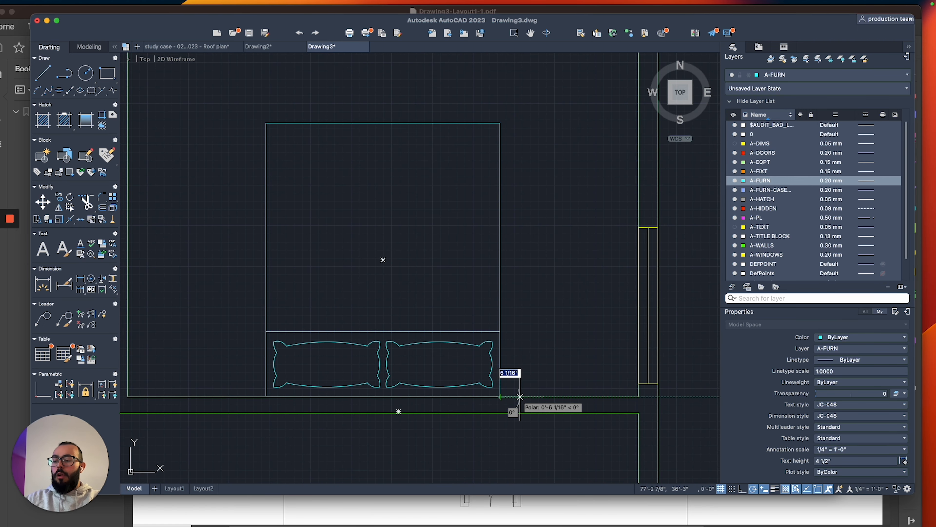
text(16)
key(Return)
text(1)
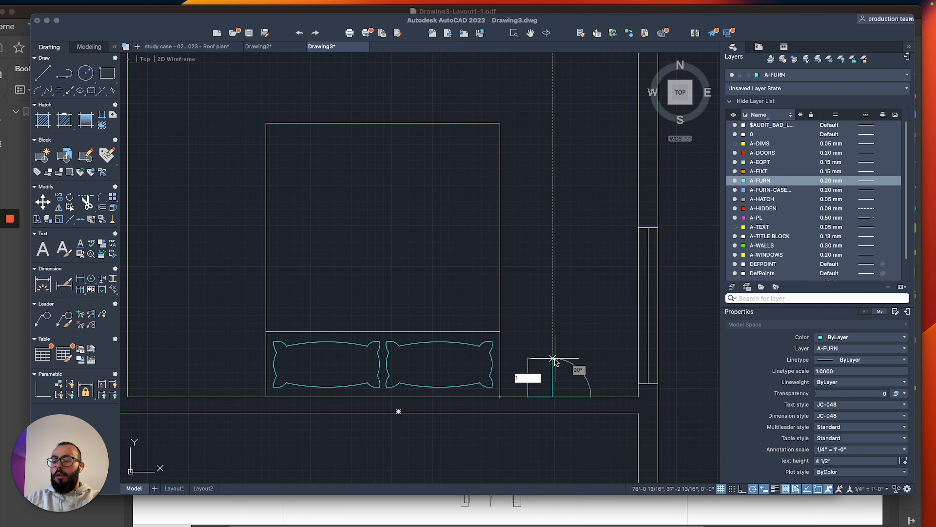
text(6)
key(Return)
click(500, 344)
key(Escape)
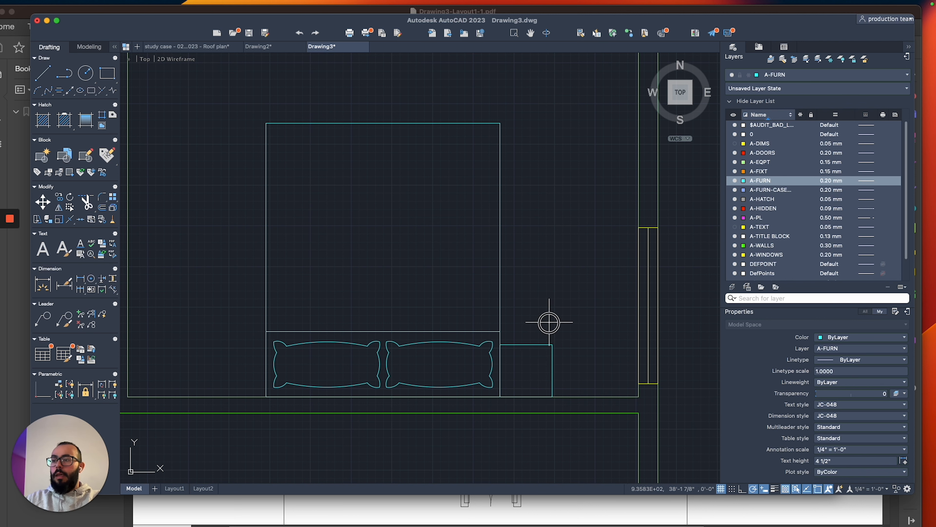
Move the nightstand 4" away from the bed and 4" off the lower wall.
click(538, 345)
text(m)
key(Return)
click(541, 315)
text(4)
key(Return)
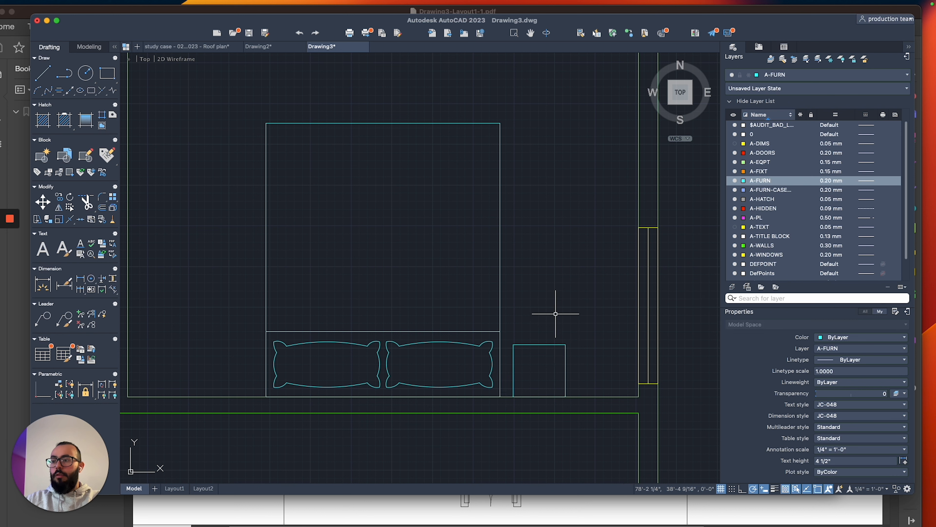
click(545, 344)
key(Return)
click(548, 332)
text(4)
key(Return)
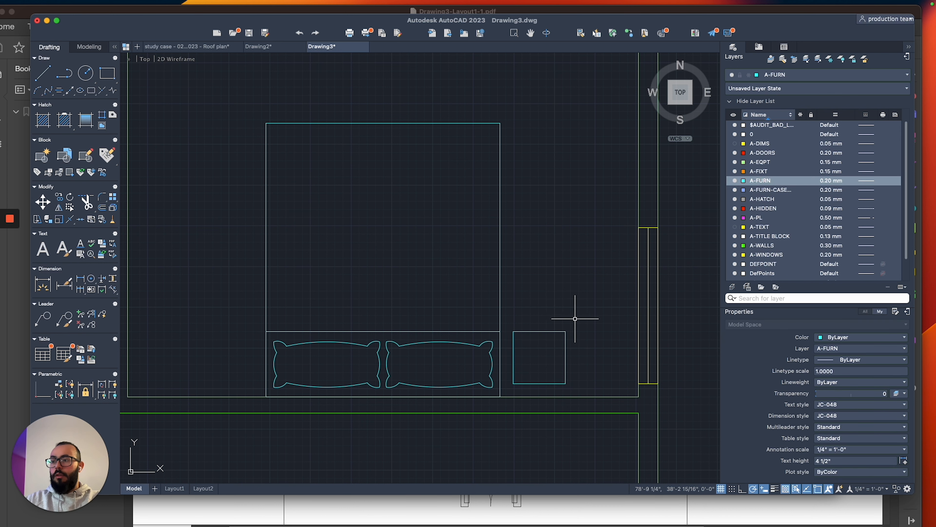
Stretch the nightstand's window-side edge 4" toward the window.
text(mi)
key(Return)
click(586, 318)
click(557, 391)
key(Return)
click(578, 303)
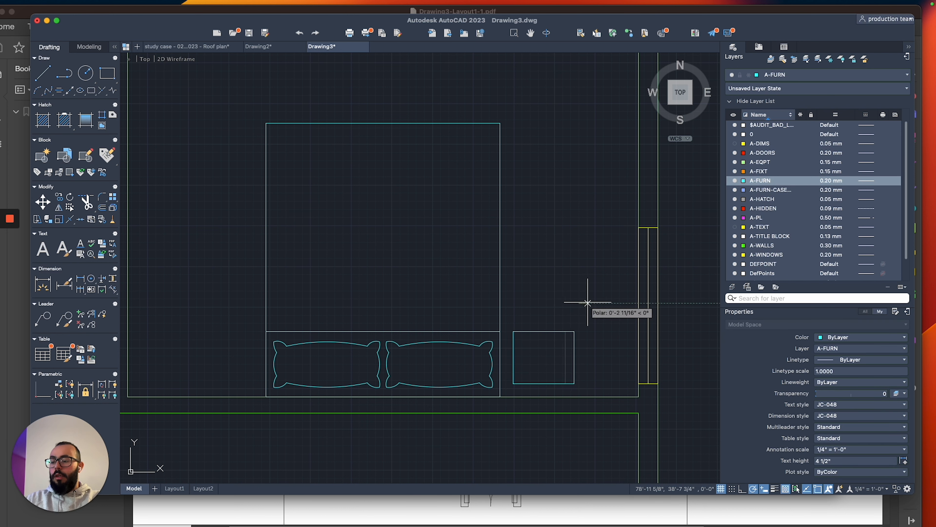
text(4)
key(Return)
Widen the nightstand by another 4" by stretching its window-side edge again.
key(Return)
click(587, 307)
click(573, 382)
key(Return)
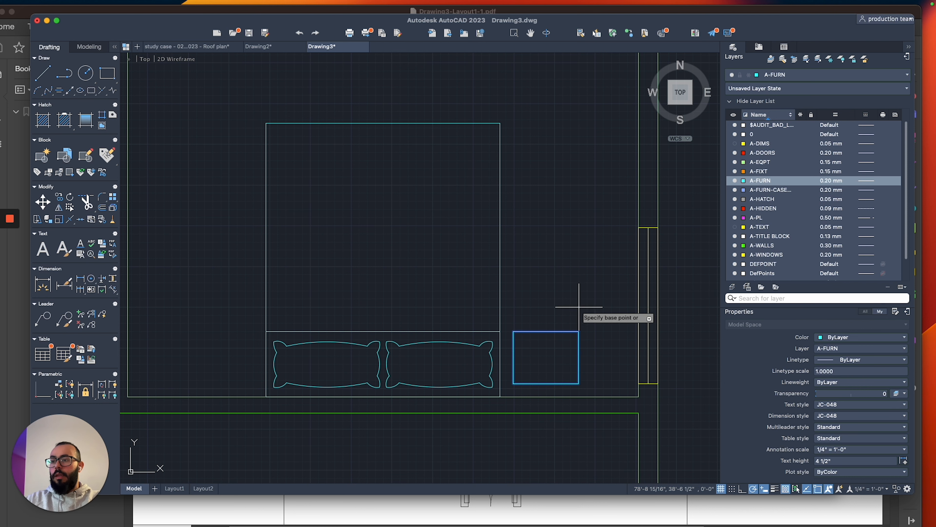
click(580, 307)
text(4)
key(Return)
scroll(545, 307, down, 5)
scroll(560, 324, up, 2)
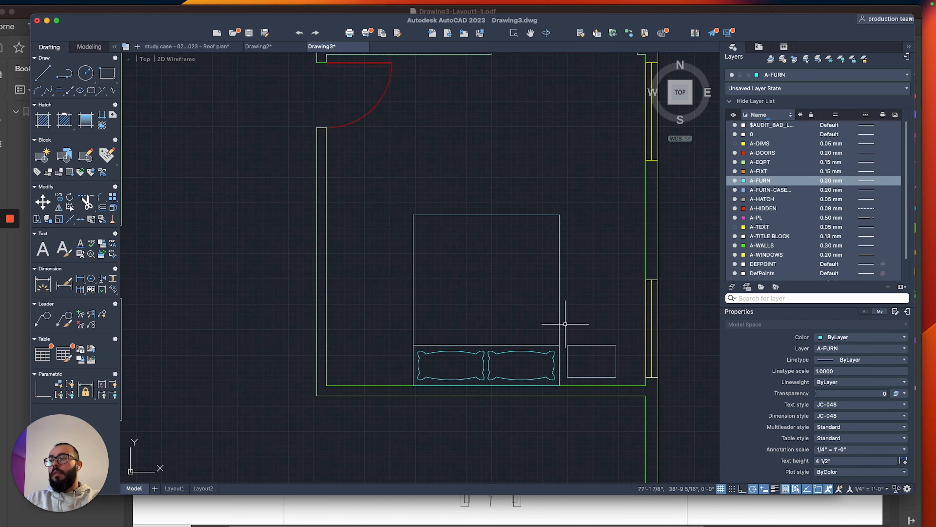
scroll(515, 300, down, 3)
scroll(506, 298, up, 2)
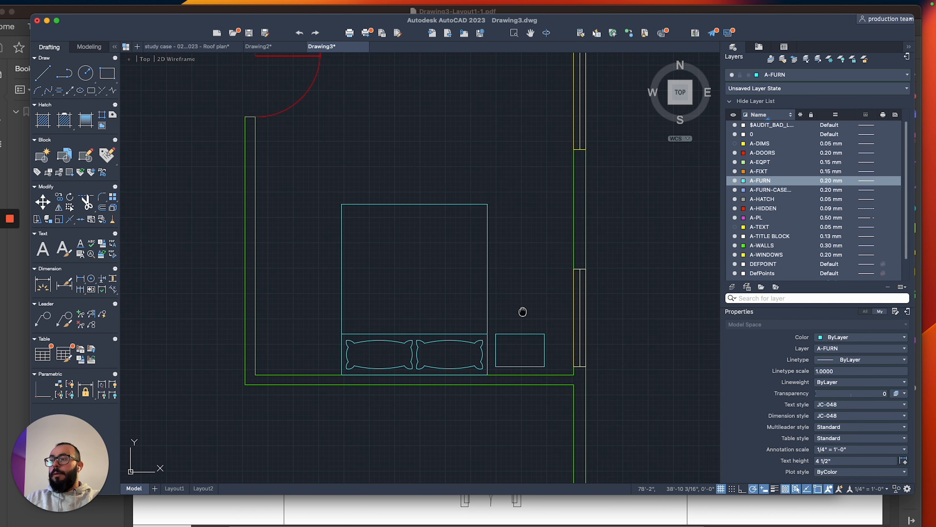
middle_drag(523, 311, 600, 311)
click(597, 334)
text(mi)
key(Return)
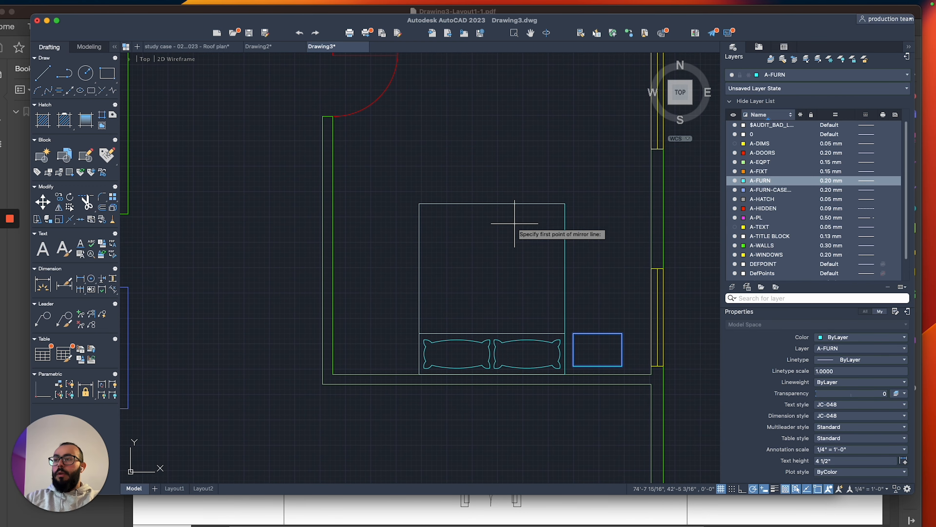
key(Escape)
scroll(598, 365, up, 4)
middle_drag(594, 362, 515, 369)
text(c)
key(Return)
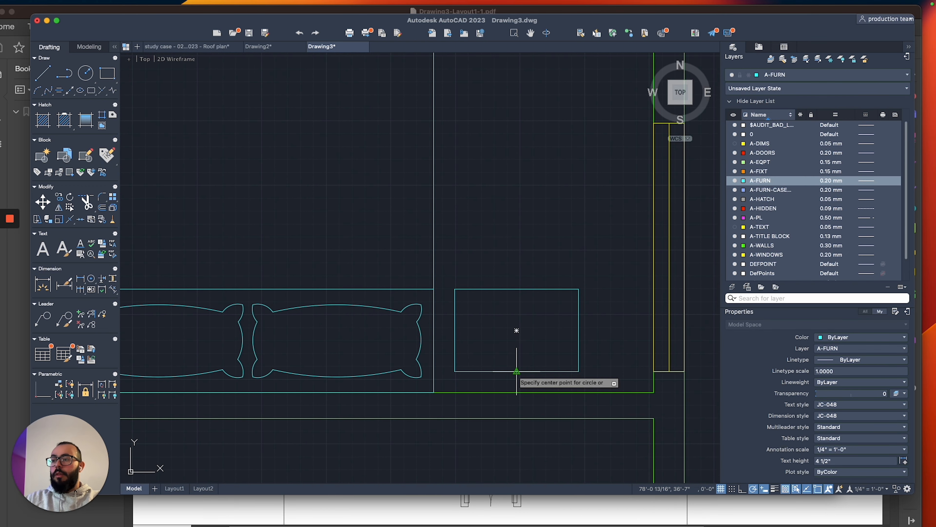
click(516, 330)
scroll(534, 328, up, 2)
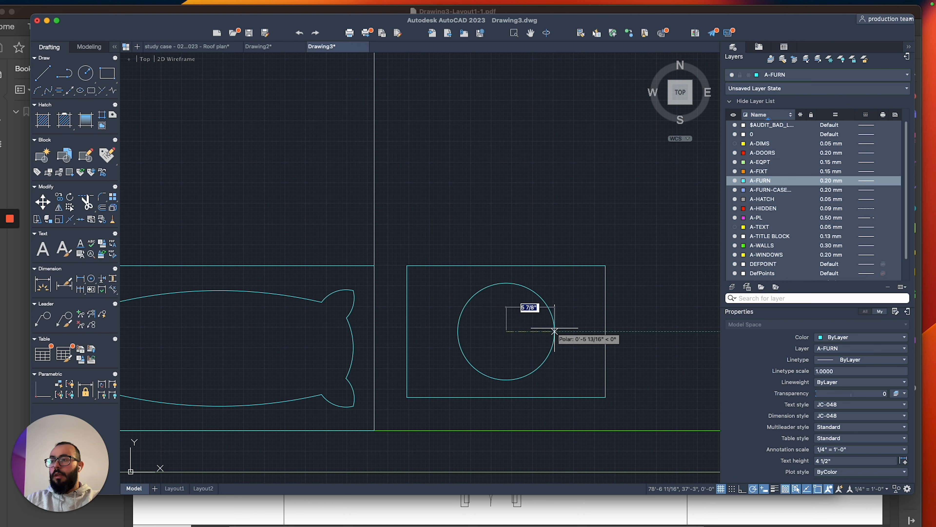
key(Escape)
click(514, 398)
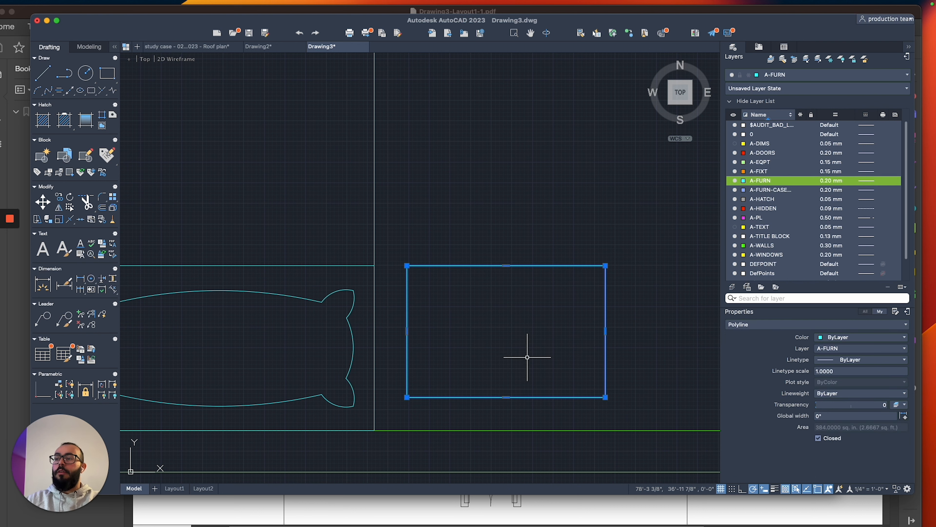
key(Escape)
Draw a lamp circle with a radius of about 6" at the nightstand's geometric center.
text(c)
key(Return)
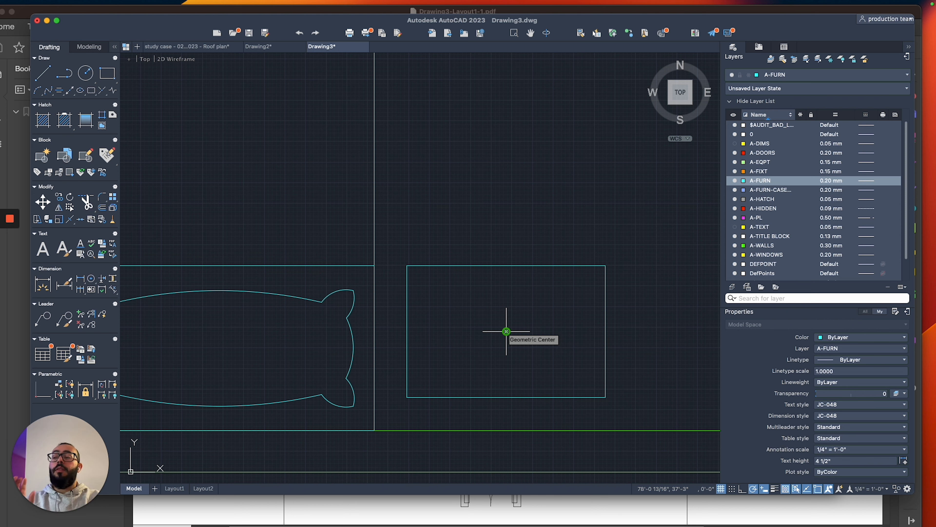
click(821, 492)
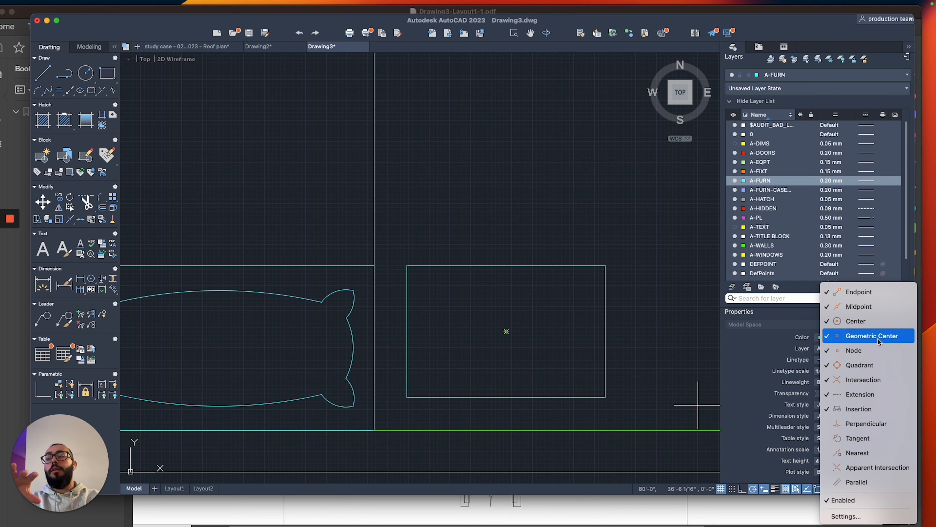
click(510, 329)
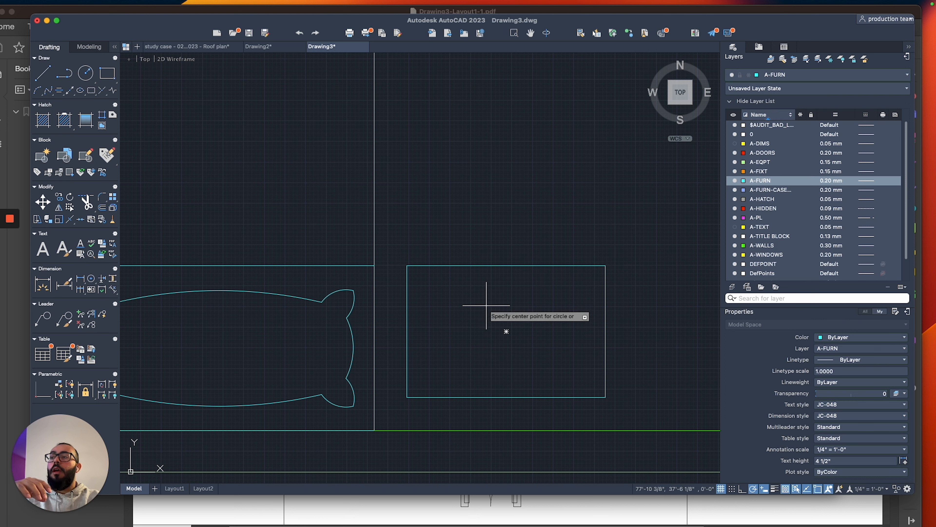
click(506, 331)
click(555, 330)
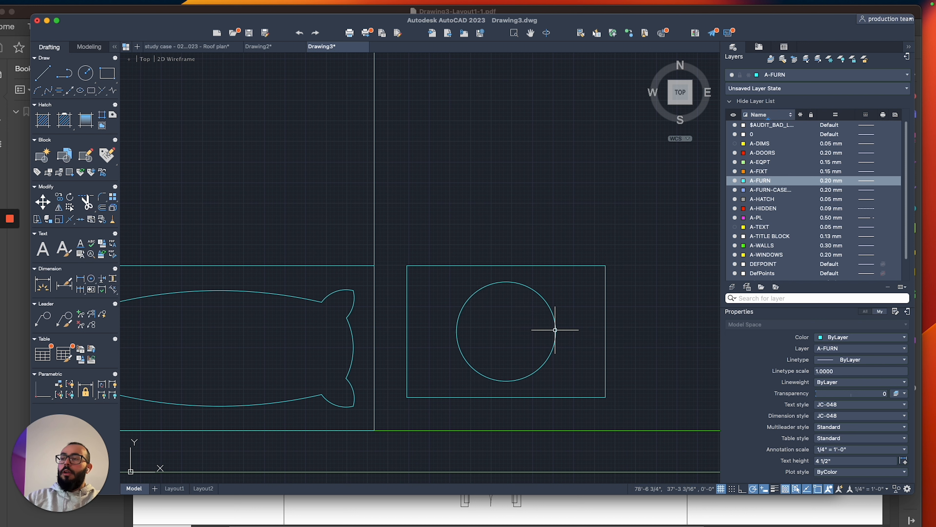
Offset the lamp circle inward once, keeping the default offset distance.
text(o)
key(Return)
key(Return)
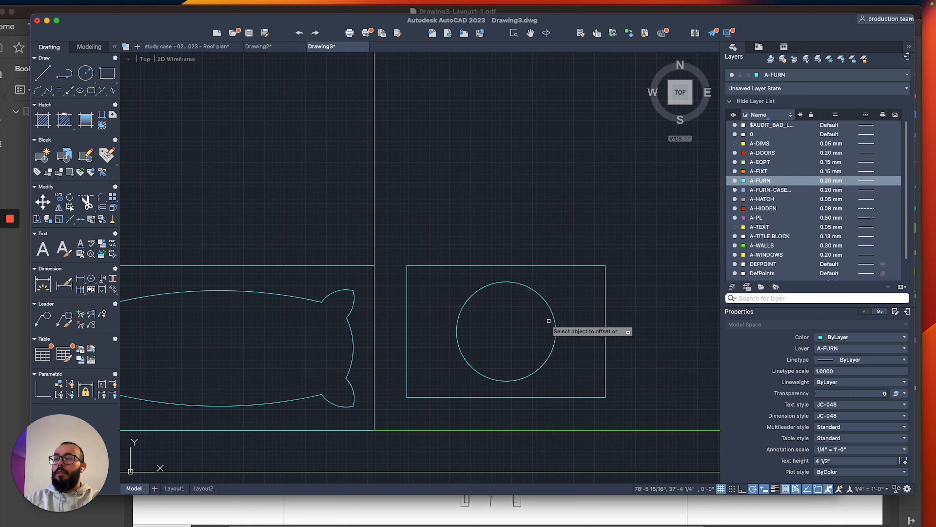
click(552, 311)
click(529, 327)
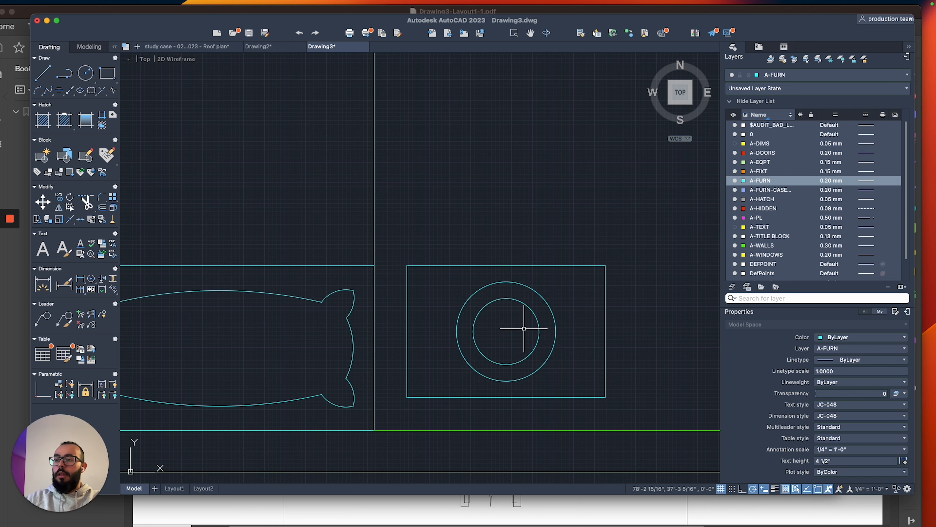
Draw horizontal and vertical polylines across the inner lamp circle between its opposite quadrants to form a cross.
text(pl)
key(Return)
click(539, 331)
click(474, 331)
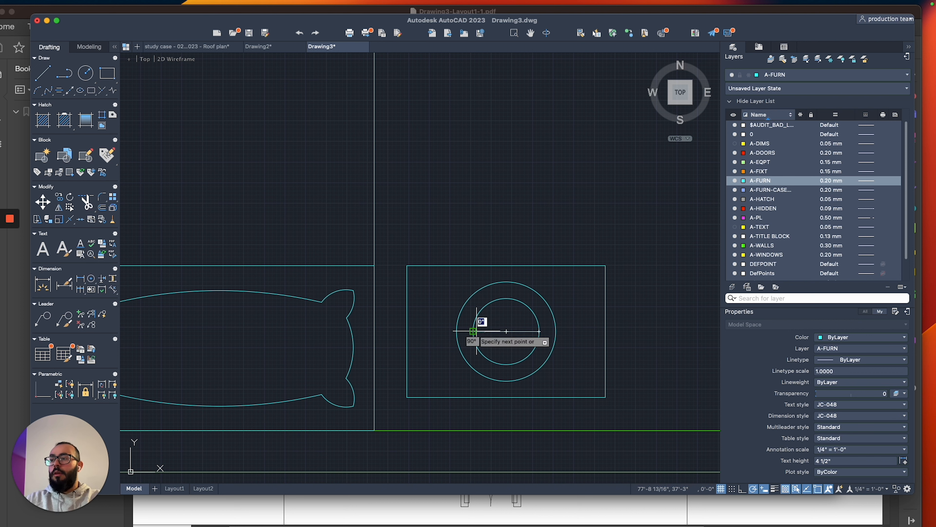
key(Return)
key(Return)
click(506, 298)
click(507, 364)
key(Return)
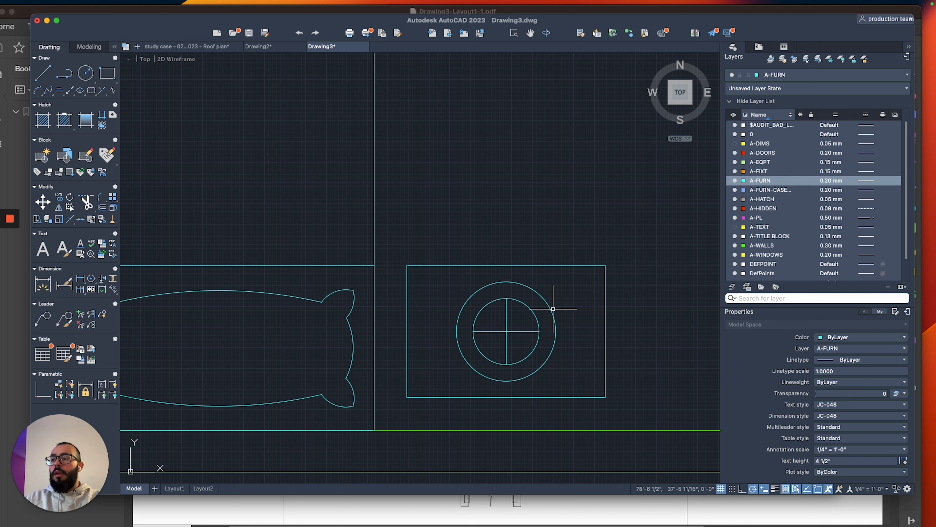
Assign both lamp circles and the cross lines to layer 0.
drag(566, 303, 447, 349)
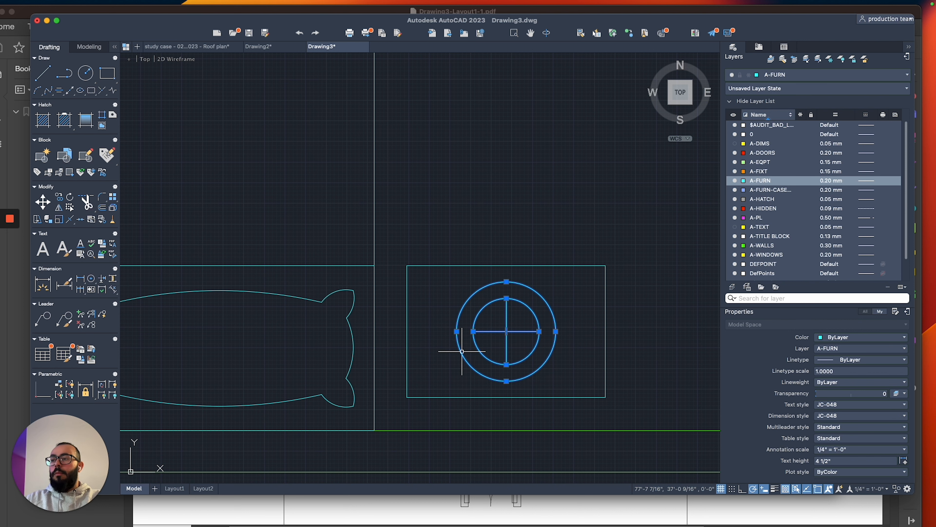
click(823, 76)
click(787, 100)
key(Escape)
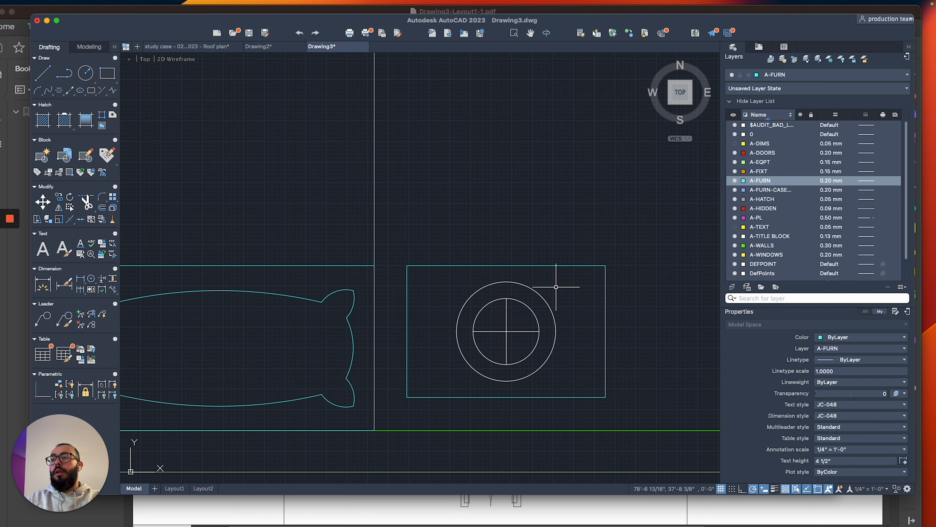
Convert the lamp circles and cross into a block named JAY LAMP with its base point at the lamp's center.
click(563, 285)
click(456, 377)
text(B)
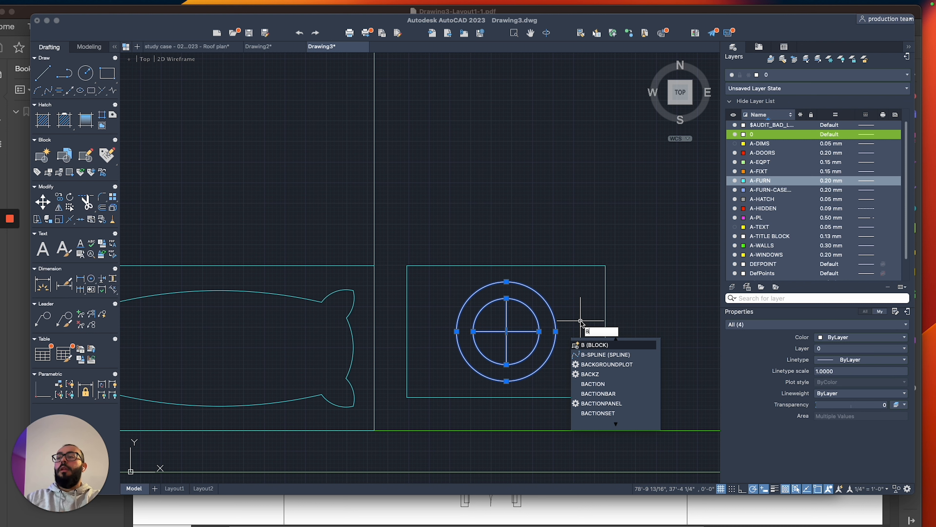
key(Return)
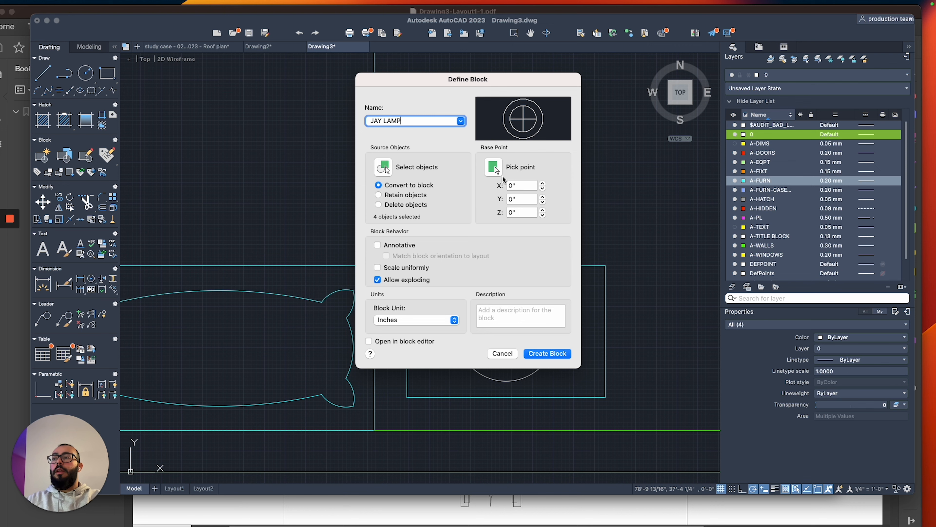
click(494, 171)
click(504, 334)
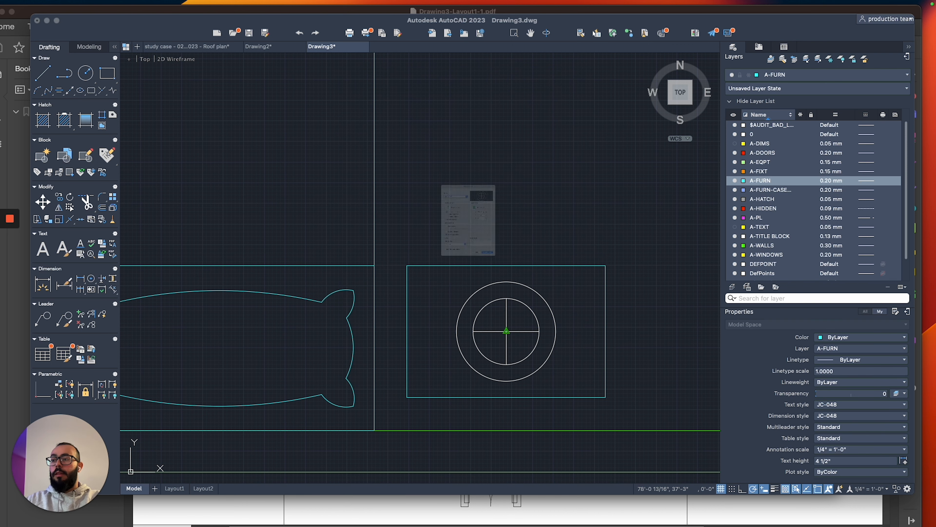
click(547, 354)
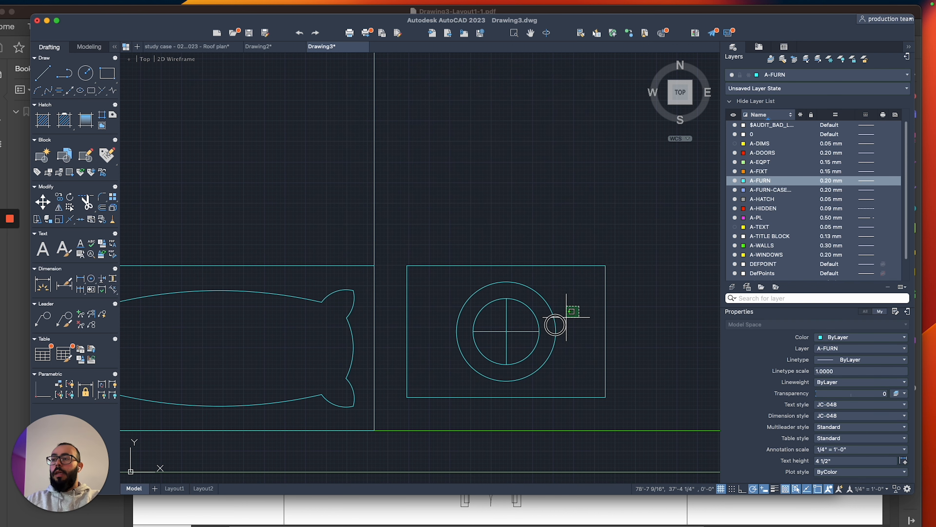
Mirror the nightstand and its lamp across the bed's vertical centerline to the opposite side of the bed.
click(542, 323)
scroll(518, 336, down, 4)
click(517, 309)
scroll(502, 308, down, 3)
middle_drag(447, 285, 539, 314)
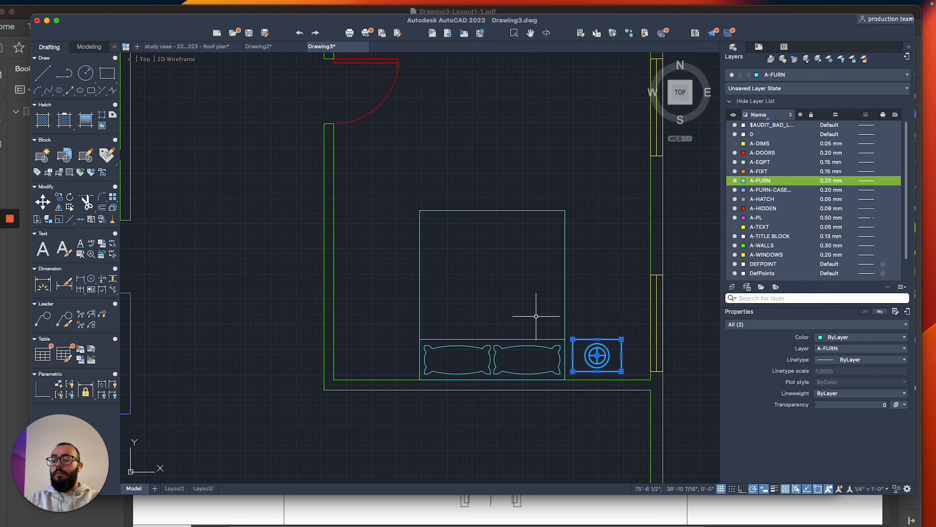
text(MI)
key(Return)
click(492, 295)
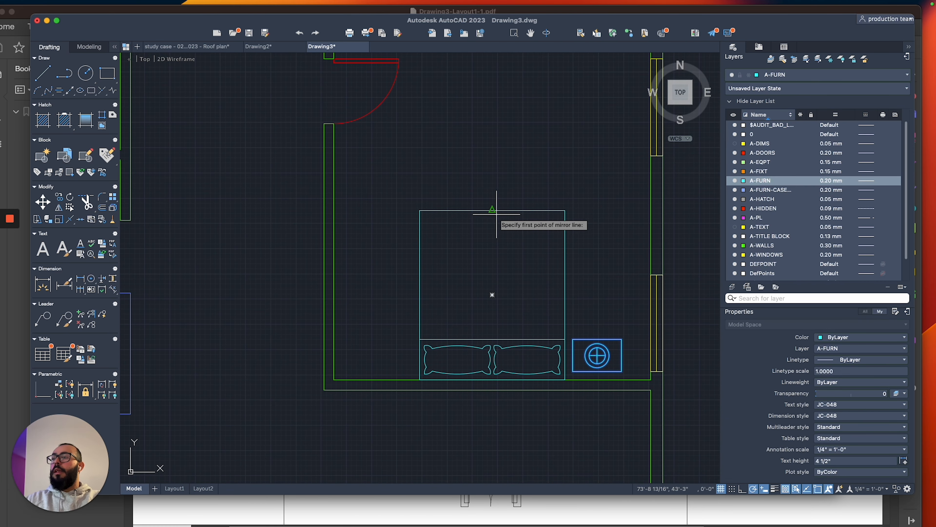
Mirror the nightstand with its lamp across the bed's vertical centreline, keeping the original.
click(492, 209)
key(Return)
scroll(487, 268, up, 3)
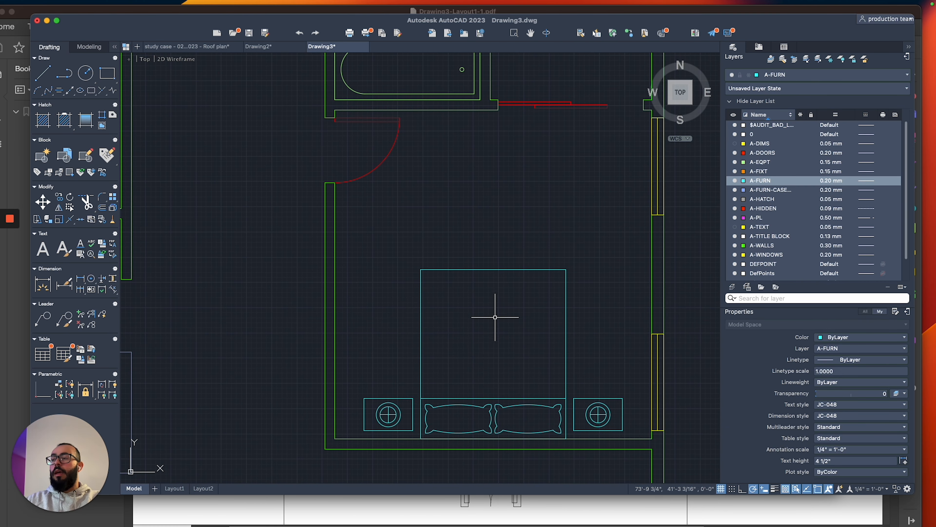
Mirror the bed and both nightstands into the opposite bedroom about a horizontal line through the middle of the wall between the closets.
click(607, 342)
click(362, 437)
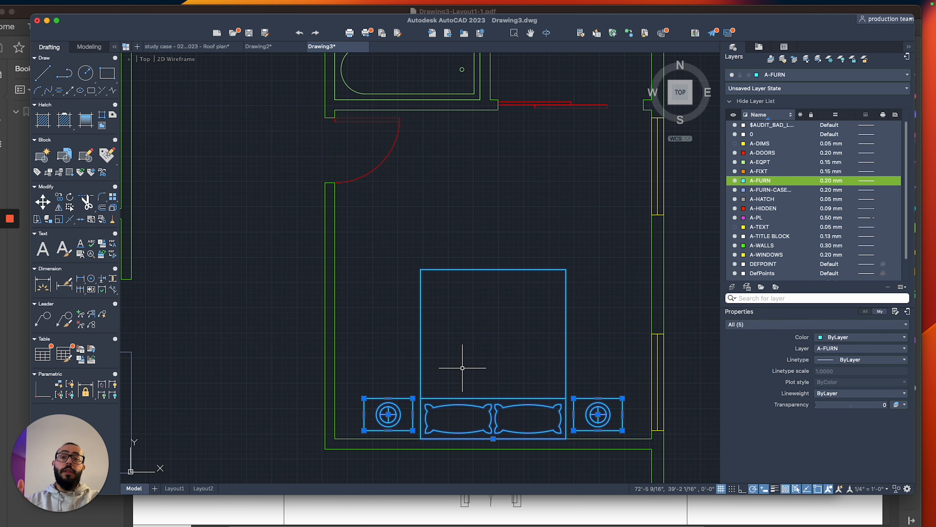
scroll(468, 366, down, 2)
scroll(480, 362, down, 3)
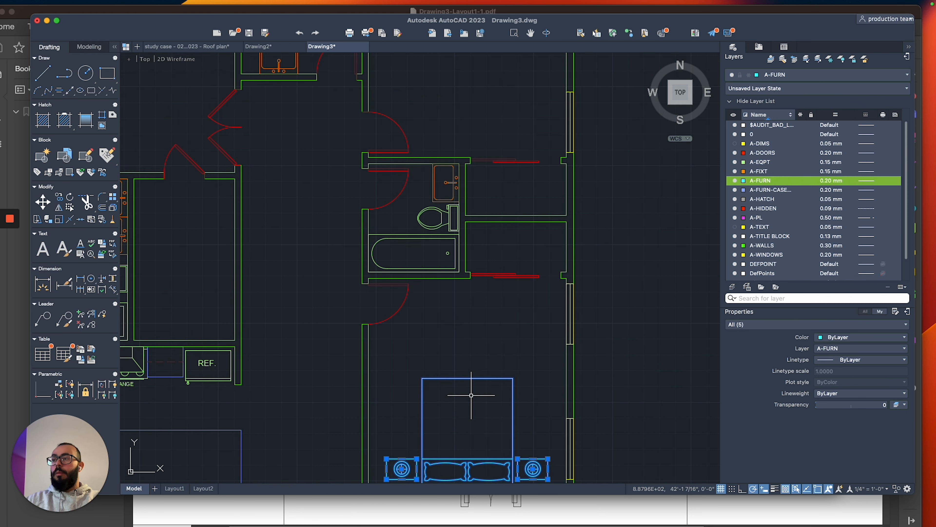
text(mi)
key(Return)
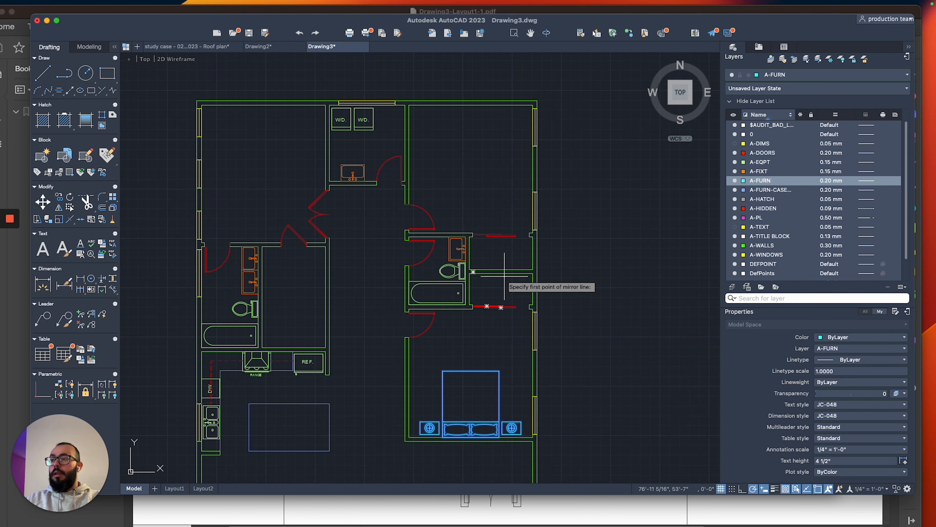
scroll(527, 268, up, 4)
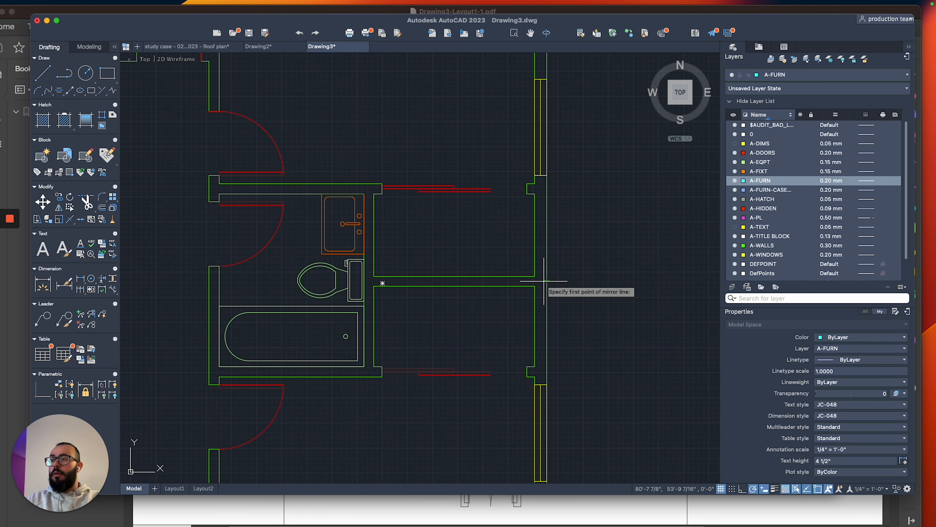
scroll(548, 278, down, 4)
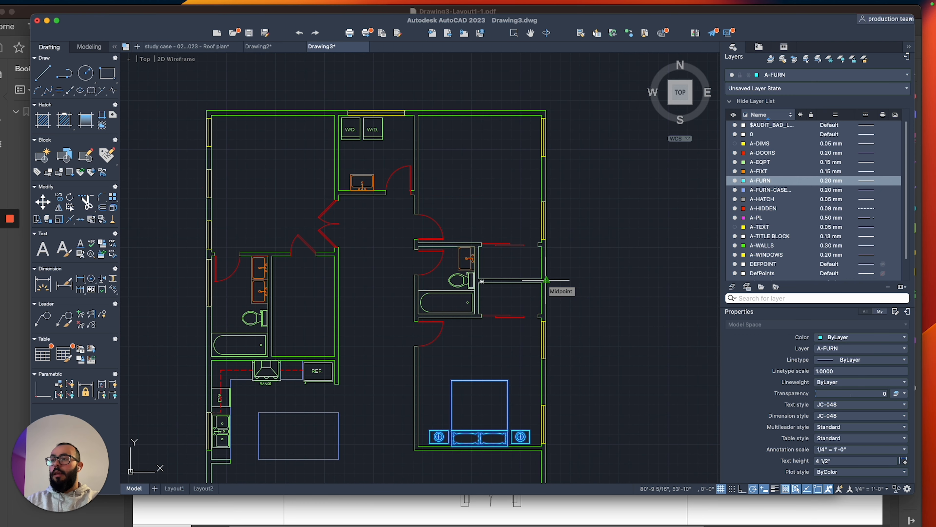
click(547, 279)
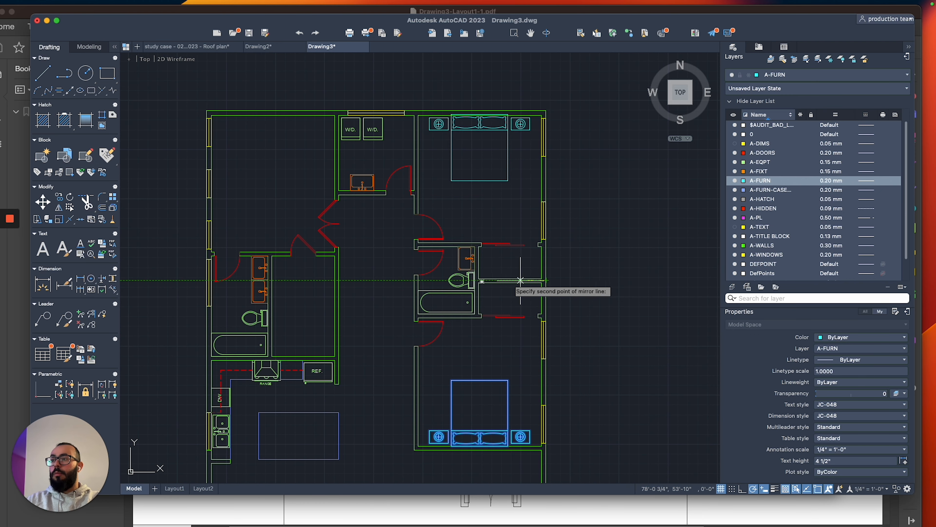
click(375, 279)
Move the mirrored bed set so the bed's headboard midpoint sits on the inner face of the exterior wall.
scroll(475, 118, up, 5)
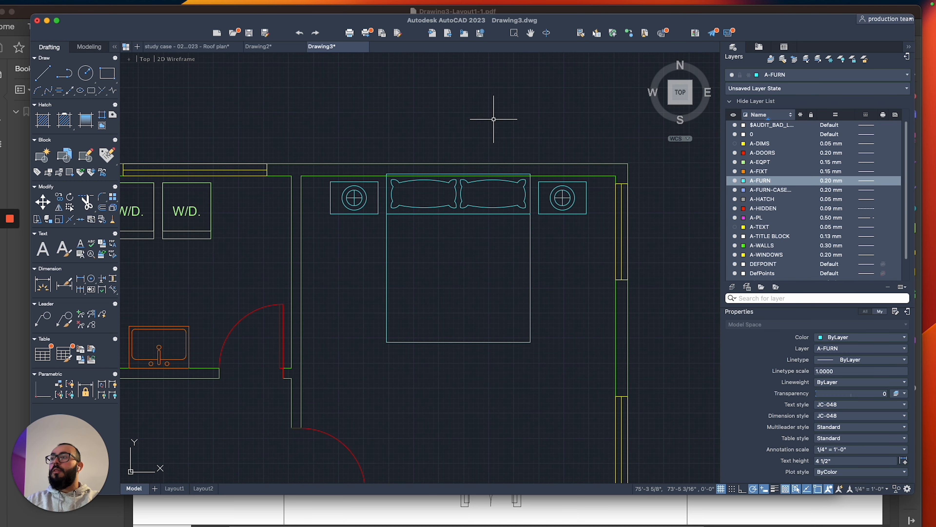
mouse_move(564, 201)
mouse_down()
mouse_move(247, 205)
mouse_move(353, 147)
mouse_up()
scroll(353, 146, up, 3)
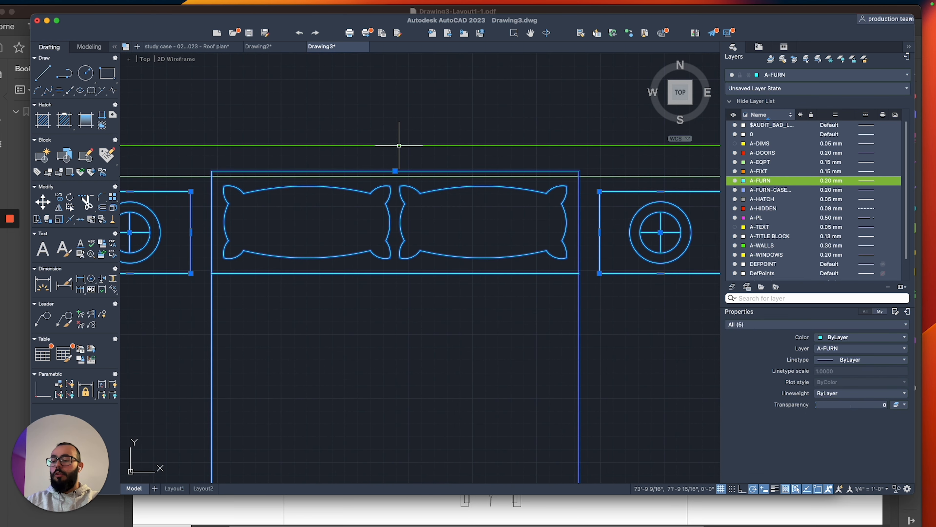
key(m)
key(Return)
click(395, 173)
click(396, 177)
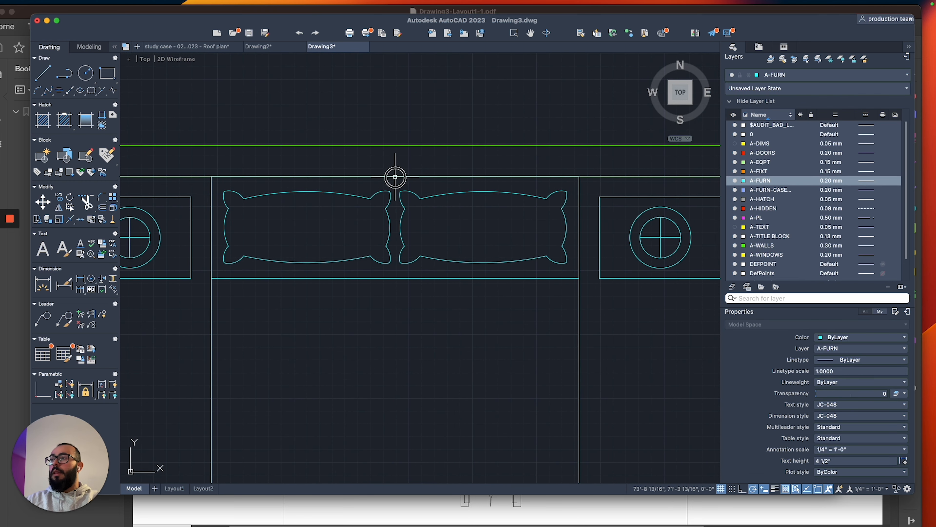
scroll(395, 178, down, 10)
scroll(332, 291, up, 3)
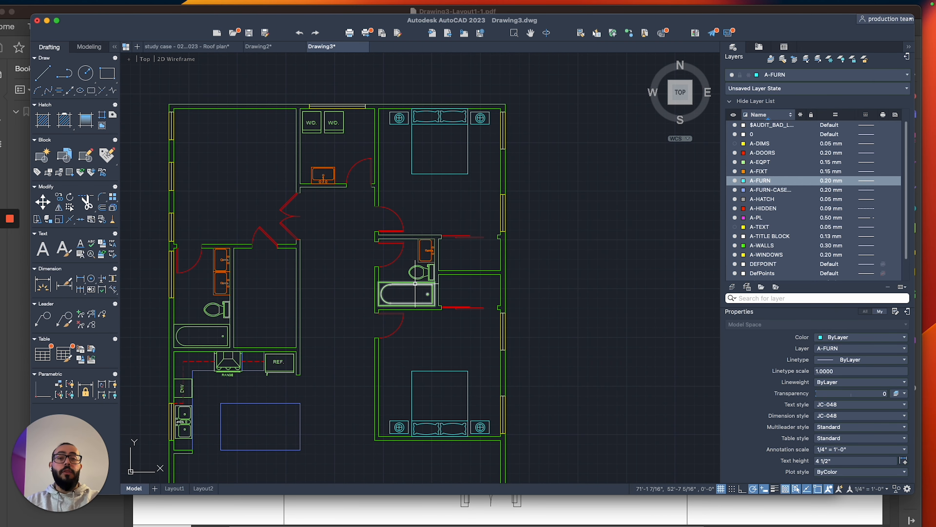
click(521, 240)
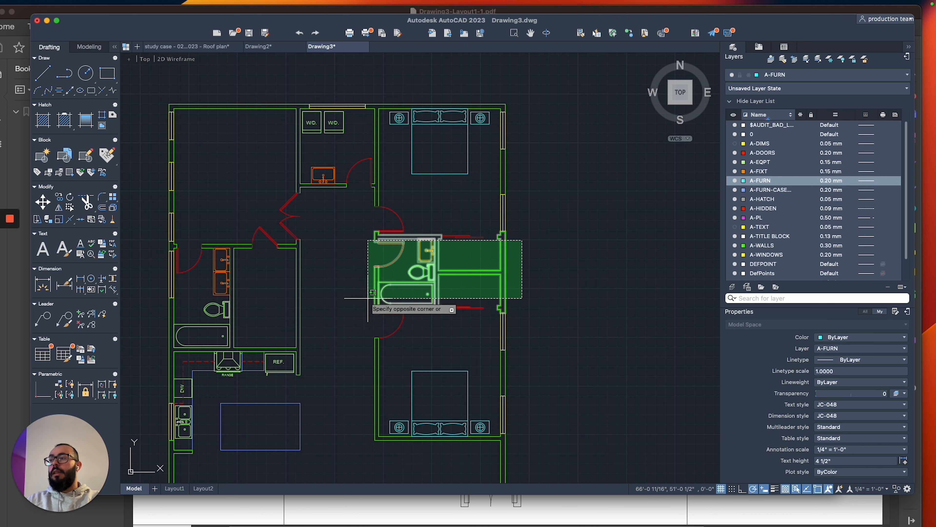
key(Escape)
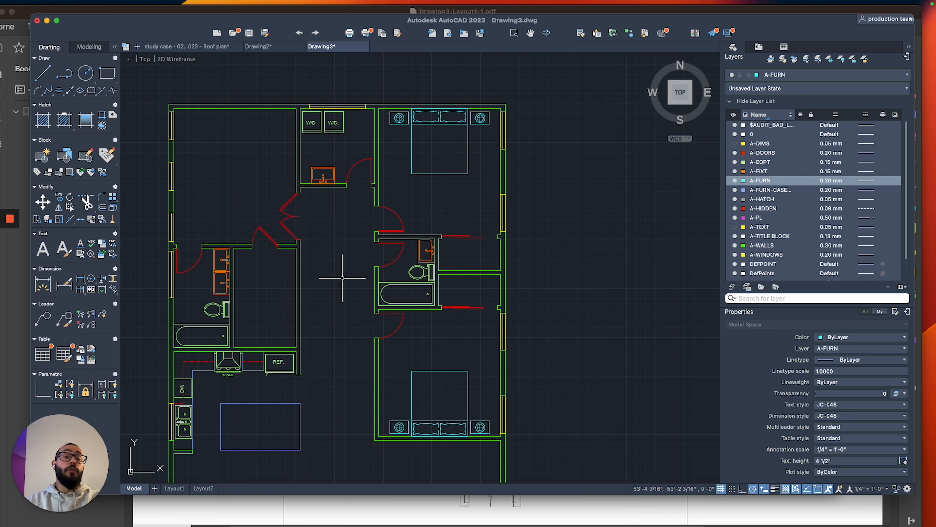
Copy the upper-right bedroom's bed and nightstands from the headboard midpoint onto the top wall of the upper-left bedroom.
middle_drag(305, 276, 428, 278)
scroll(568, 137, up, 5)
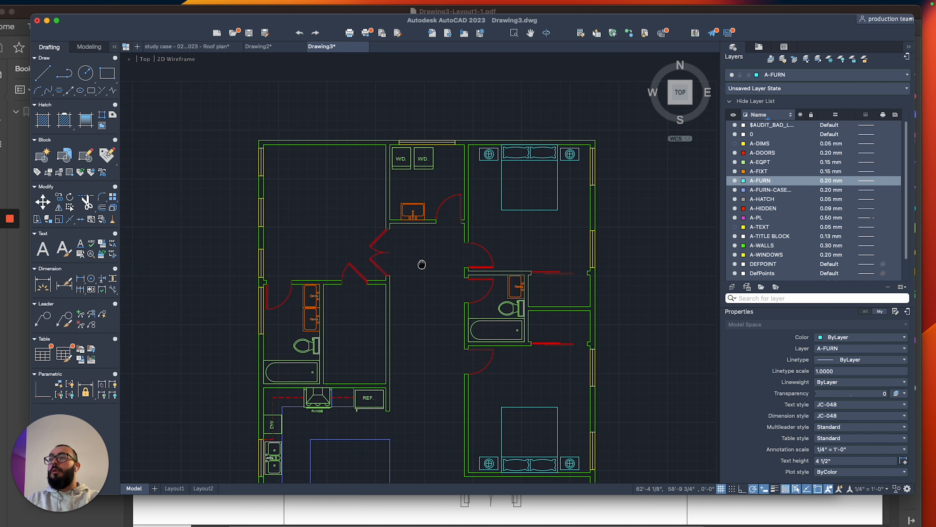
click(600, 174)
click(353, 244)
text(co)
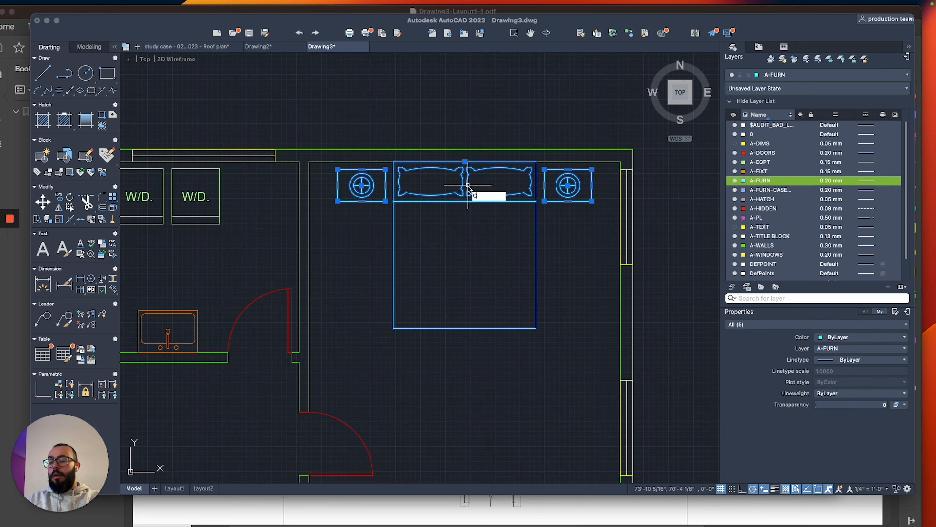
key(Return)
click(464, 160)
scroll(464, 159, down, 5)
scroll(560, 178, up, 4)
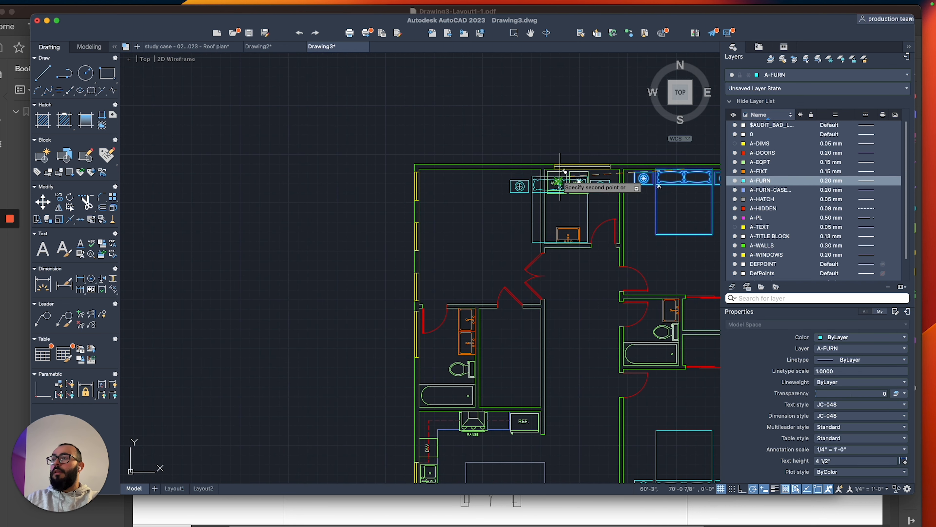
click(434, 165)
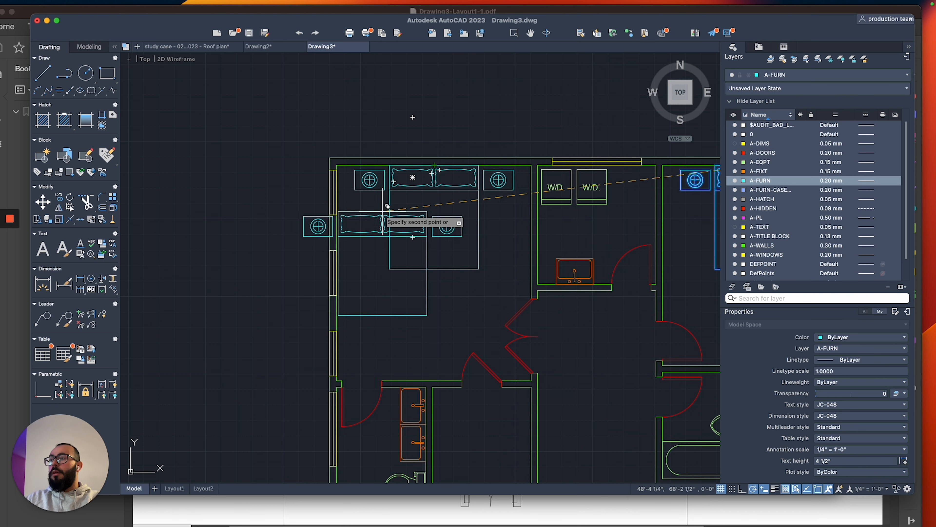
key(Escape)
middle_drag(430, 257, 352, 248)
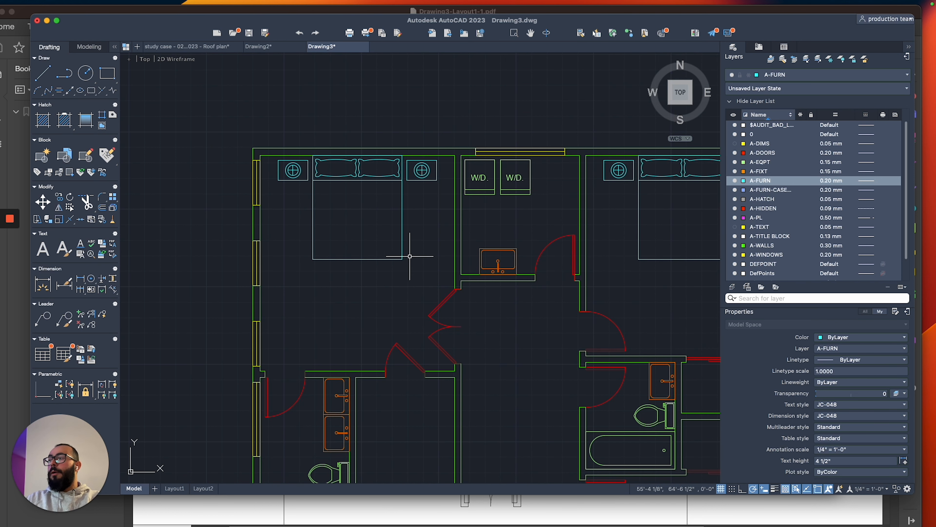
middle_drag(295, 280, 319, 297)
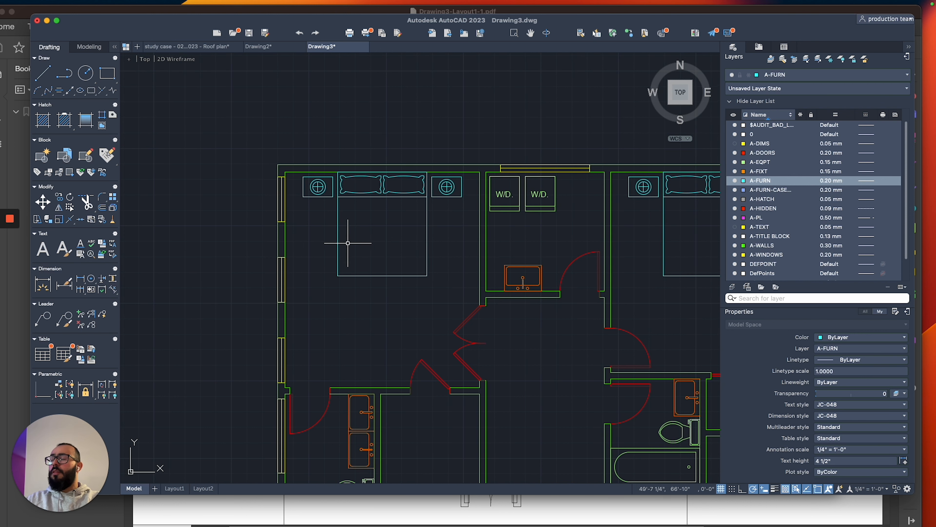
scroll(358, 173, down, 2)
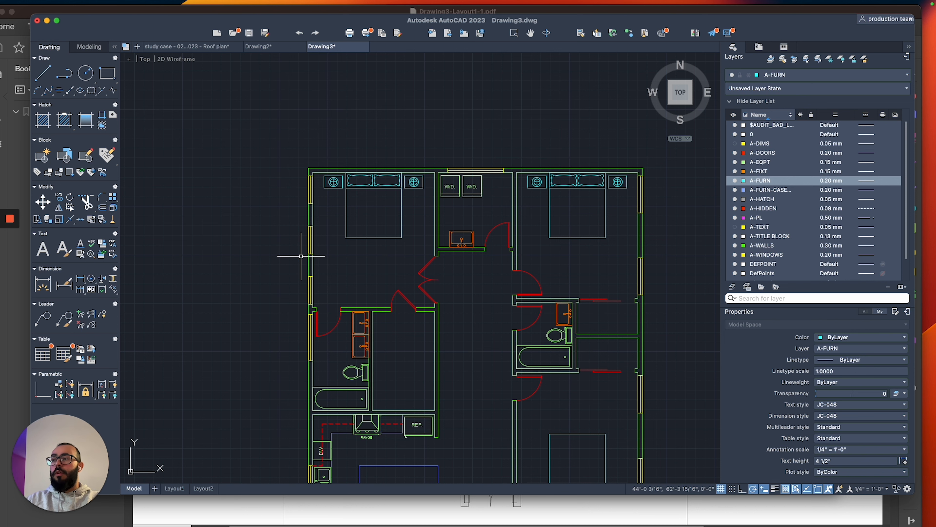
middle_drag(367, 176, 365, 151)
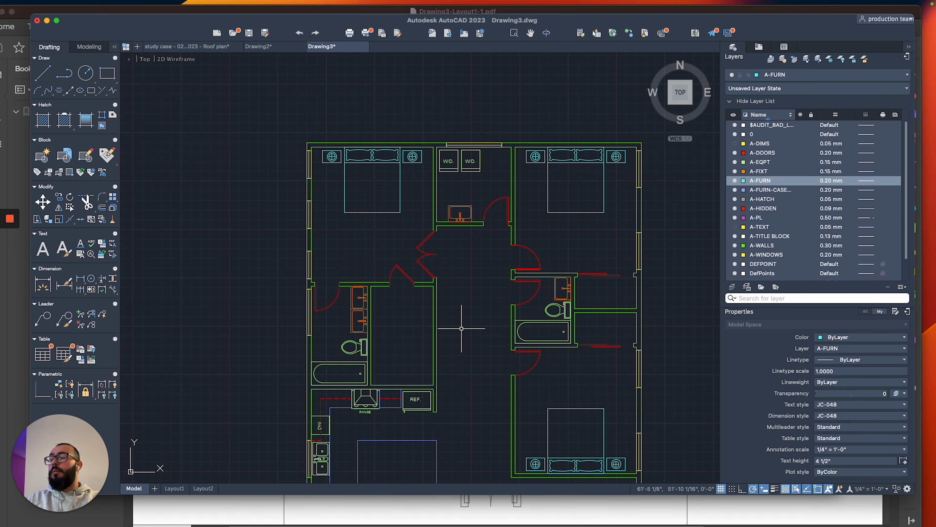
middle_drag(387, 353, 377, 301)
Draw a U-shaped shelf line along three sides of the walk-in closet beside the bathroom, about 1' in from the walls.
scroll(461, 300, up, 3)
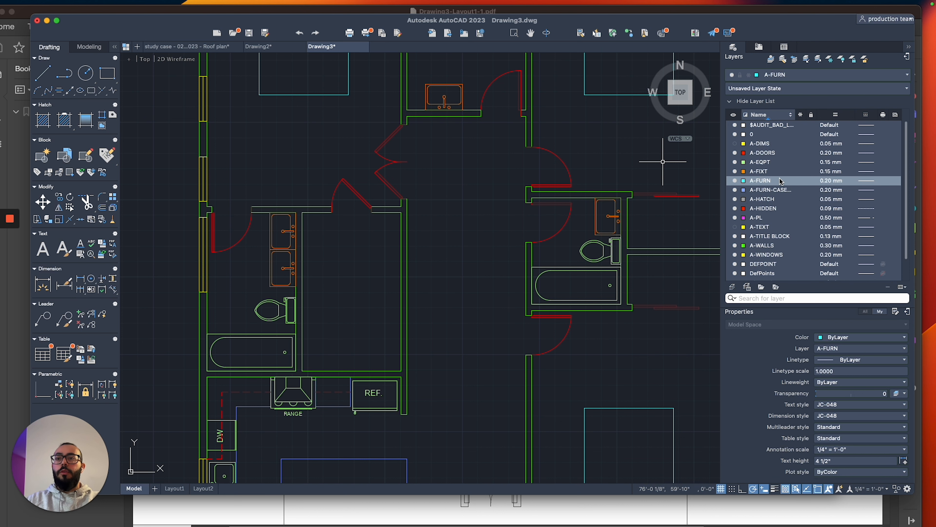
middle_drag(459, 256, 534, 252)
scroll(419, 252, up, 3)
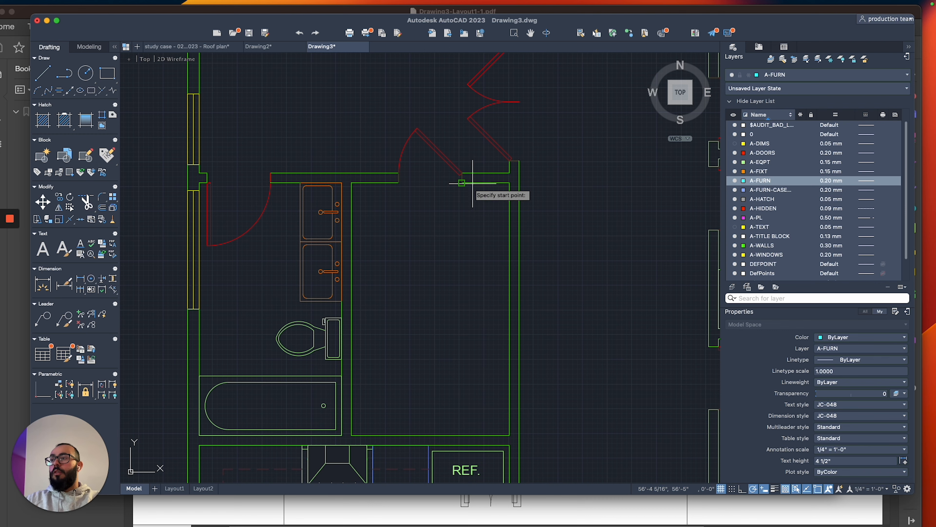
scroll(499, 191, up, 5)
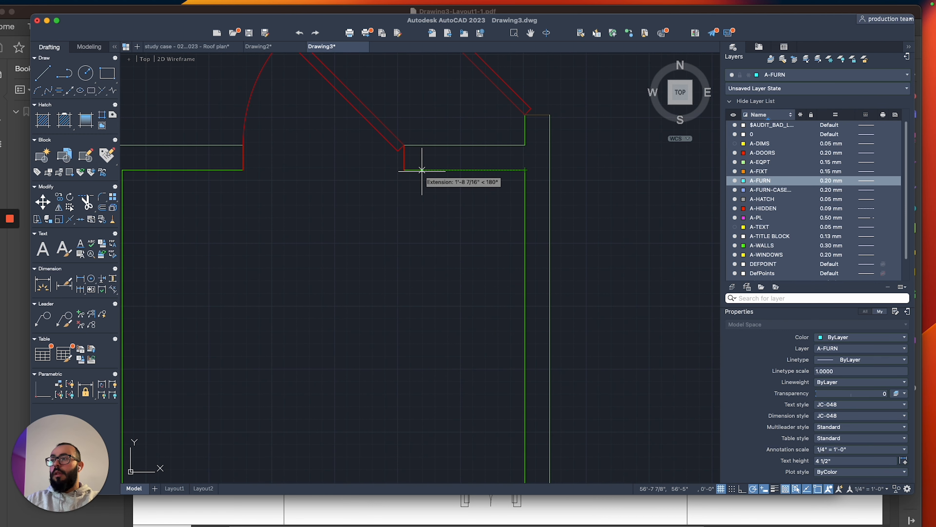
click(465, 170)
scroll(464, 171, down, 5)
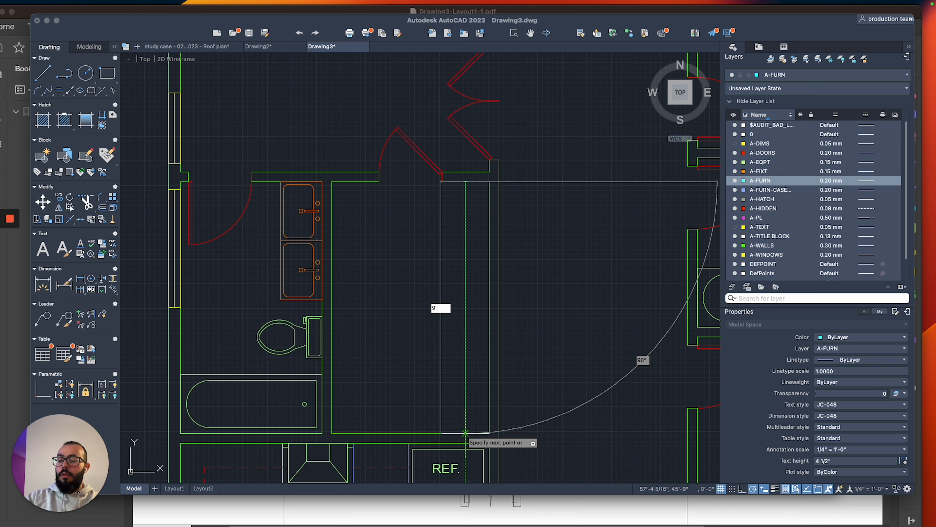
key(Return)
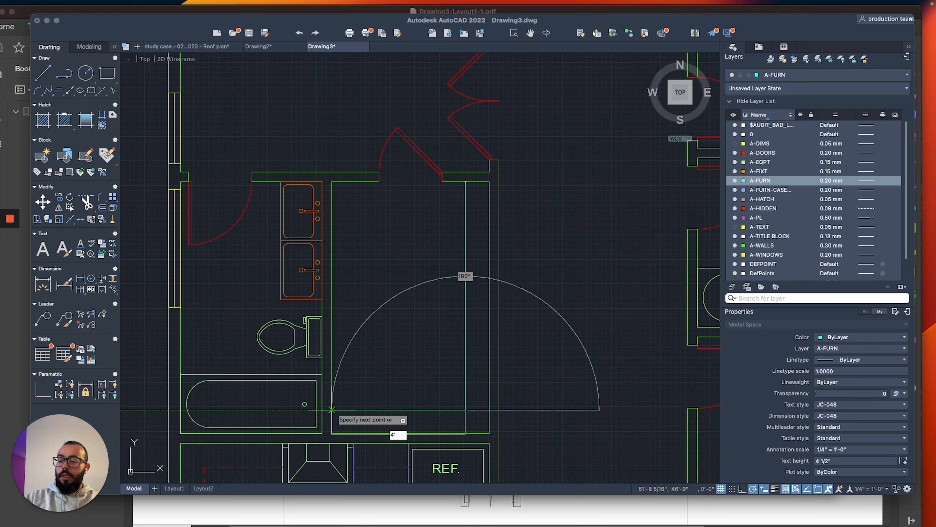
key(Return)
click(354, 199)
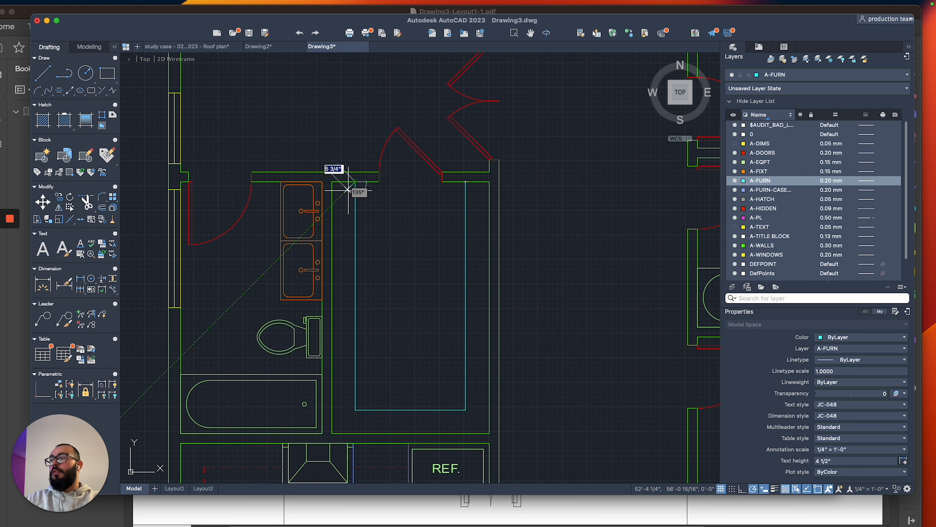
key(Escape)
Draw a 24" deep rectangle across the full width of the upper bedroom's closet, against the wall dividing the two closets.
scroll(349, 190, down, 4)
middle_drag(349, 190, 349, 269)
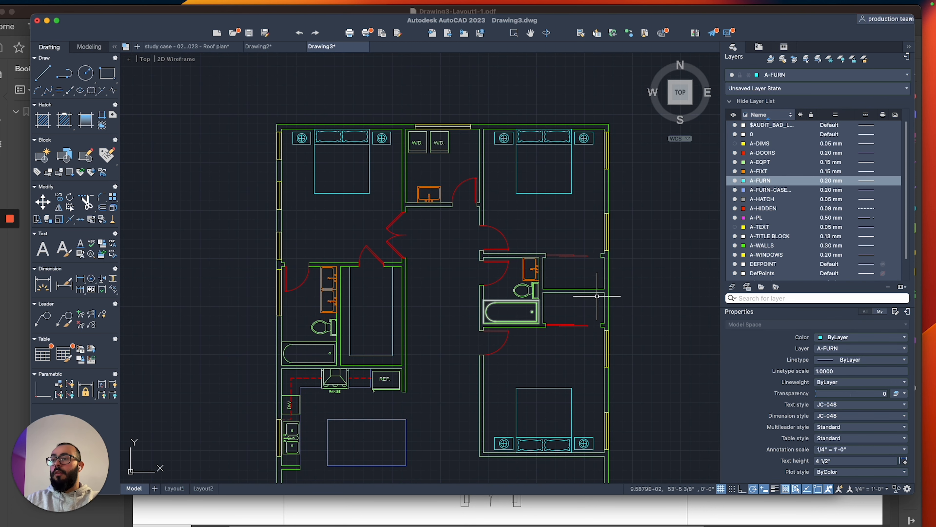
scroll(597, 296, up, 6)
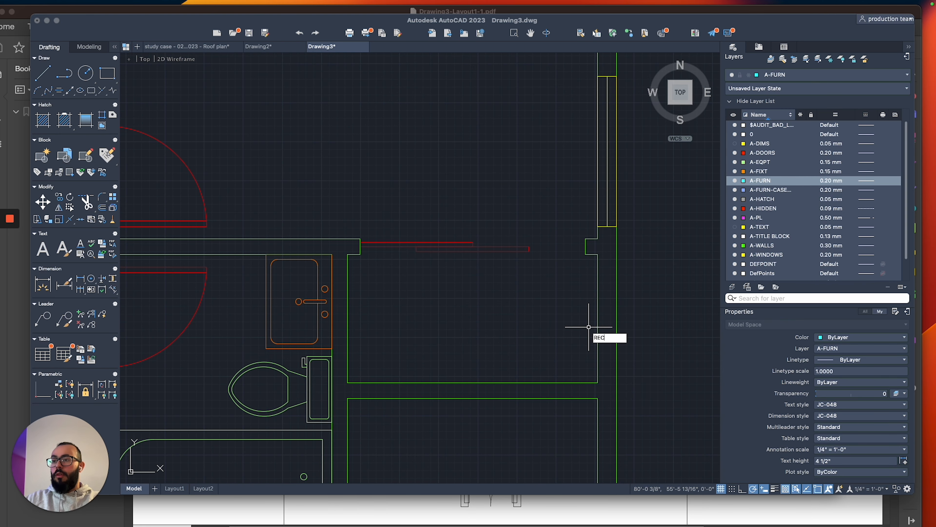
key(Return)
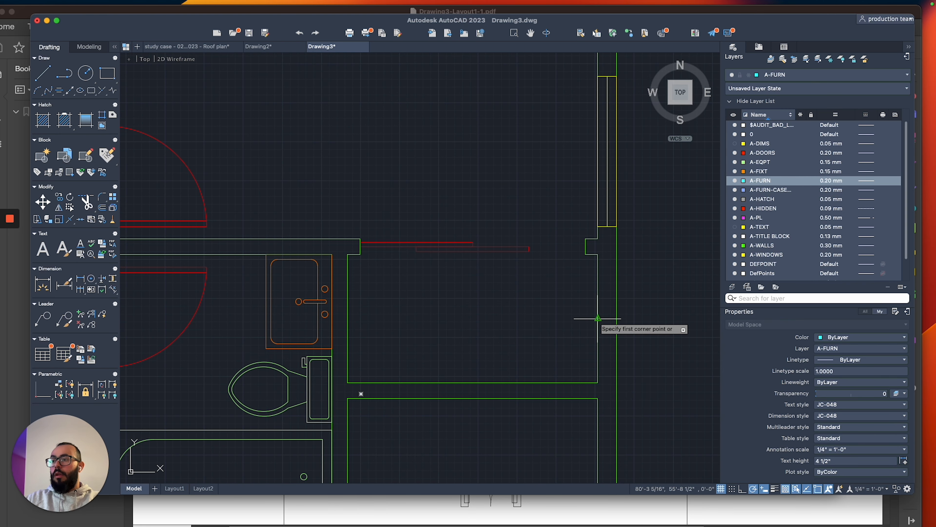
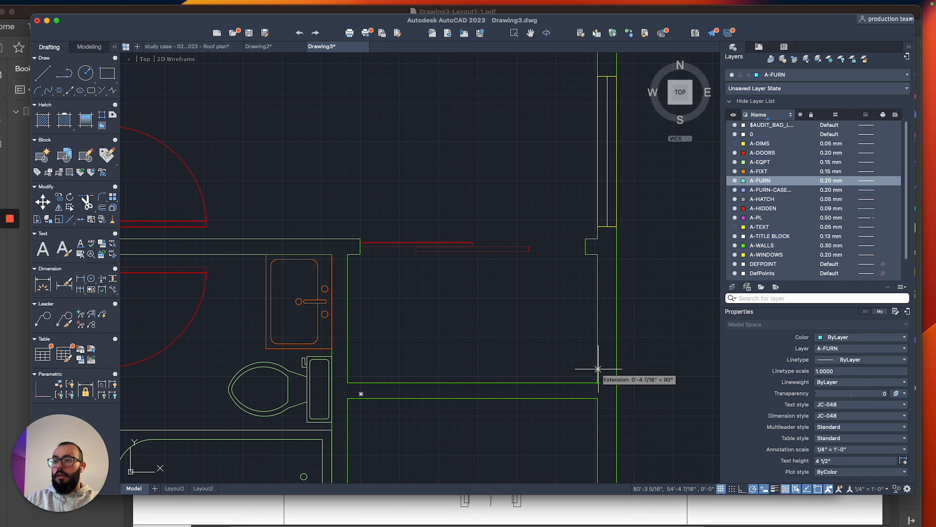
text(24)
key(Return)
click(348, 382)
middle_drag(383, 342, 401, 238)
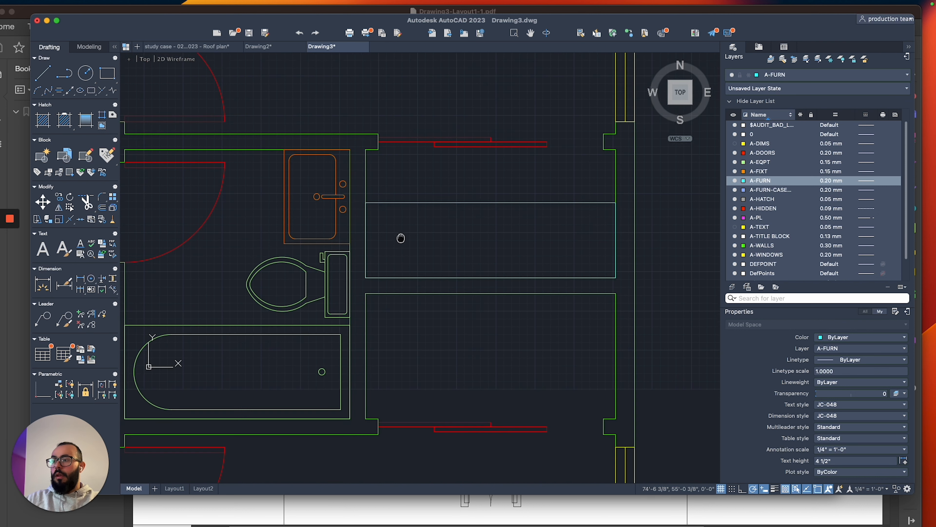
Draw a matching 24" deep full-width rectangle in the lower bedroom's closet, against the other side of the dividing wall.
key(Return)
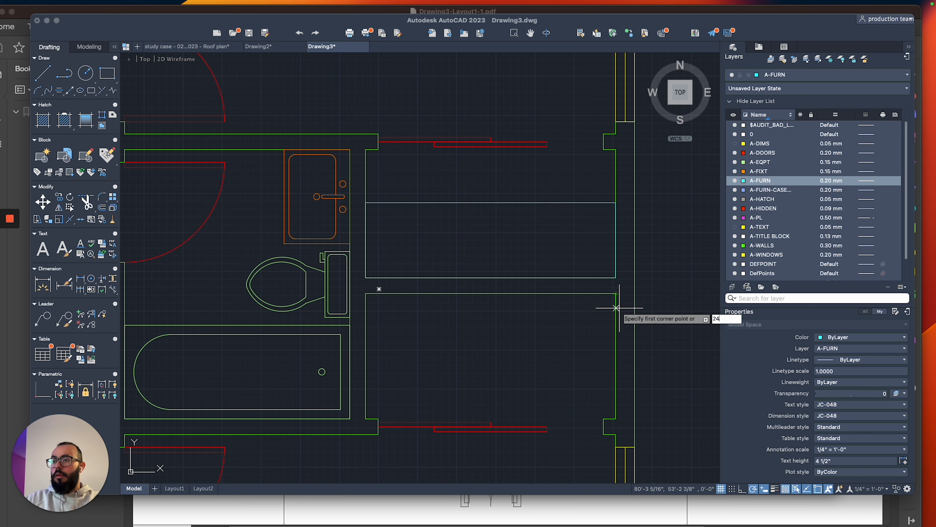
text(24)
key(Return)
click(365, 294)
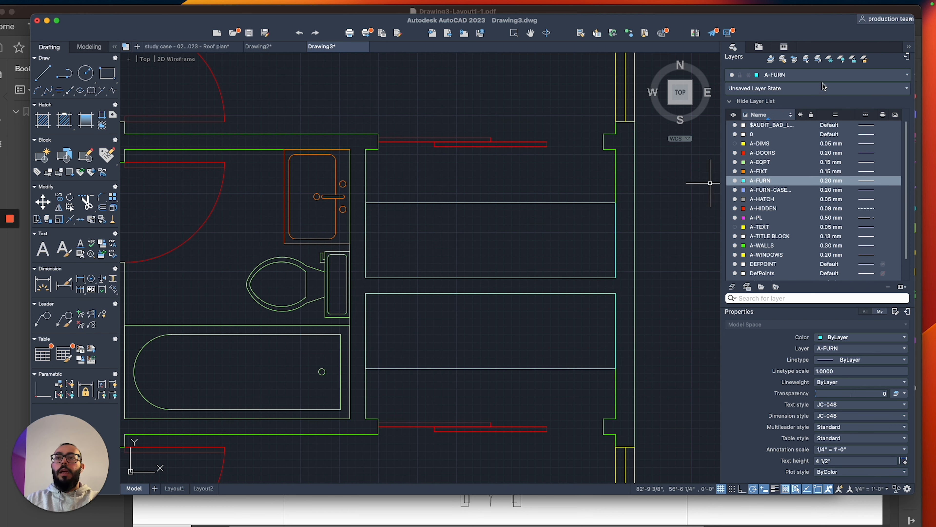
On the A-HIDDEN layer, draw a dashed line across the full width of each closet, midway along the 24" deep rectangles.
click(817, 76)
click(788, 178)
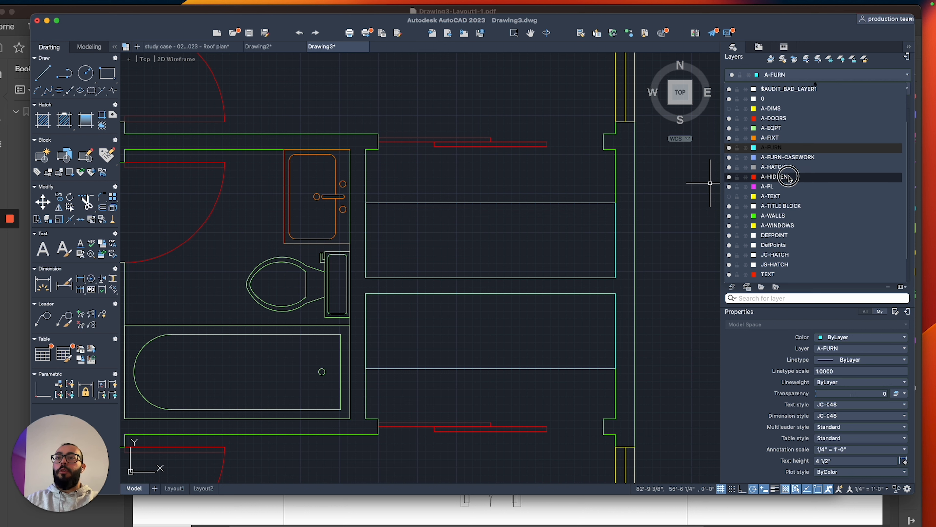
click(615, 240)
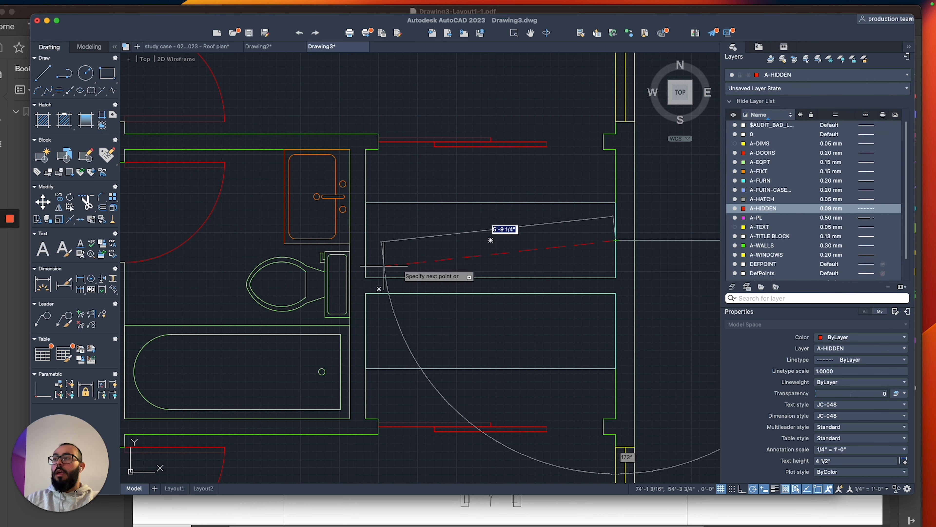
click(365, 241)
key(Return)
key(Return)
click(367, 334)
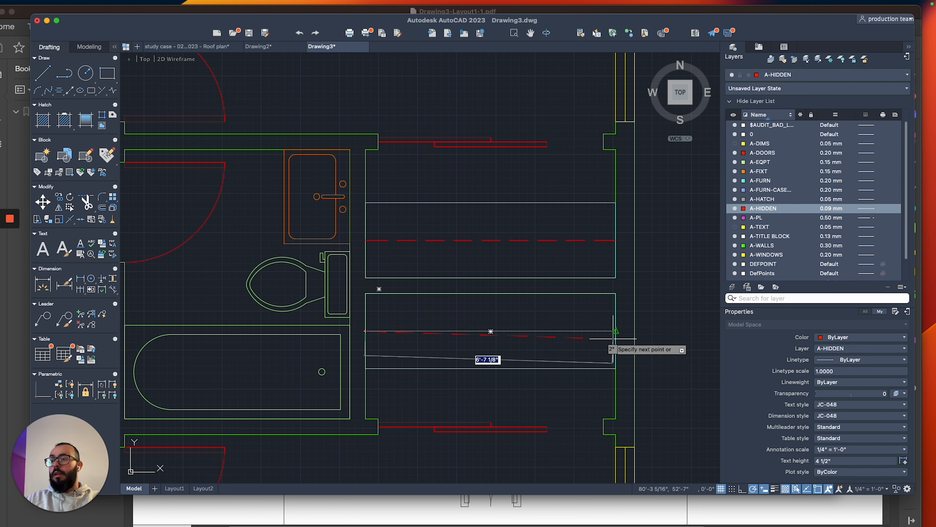
click(616, 332)
key(Return)
scroll(510, 286, down, 7)
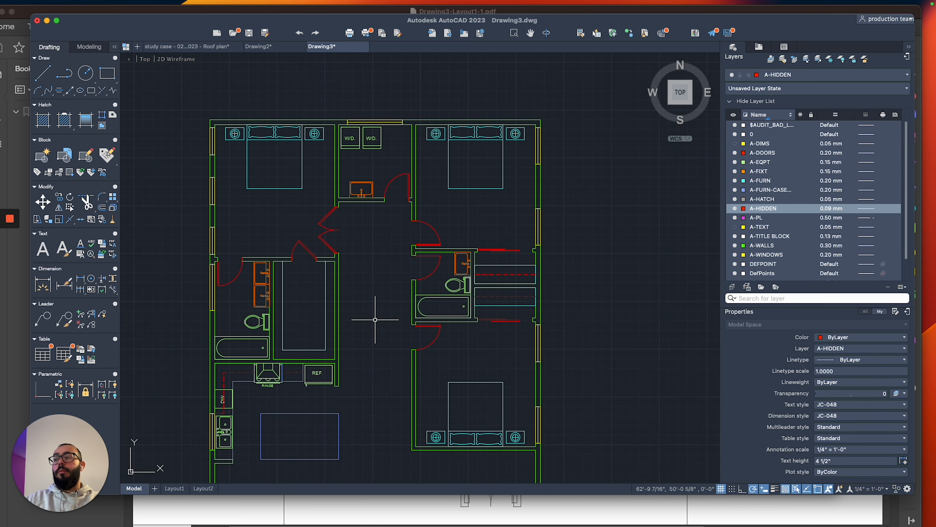
middle_drag(375, 320, 439, 269)
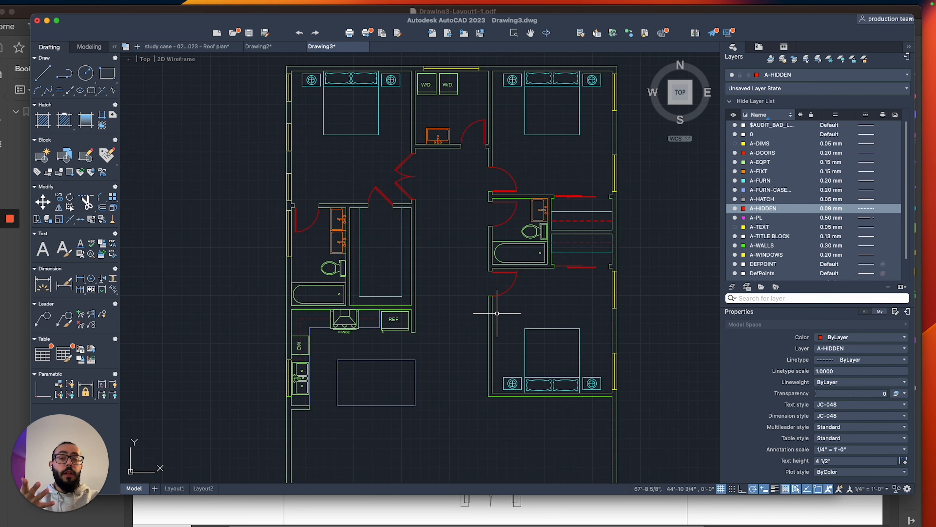
middle_drag(462, 342, 443, 291)
middle_drag(446, 251, 447, 289)
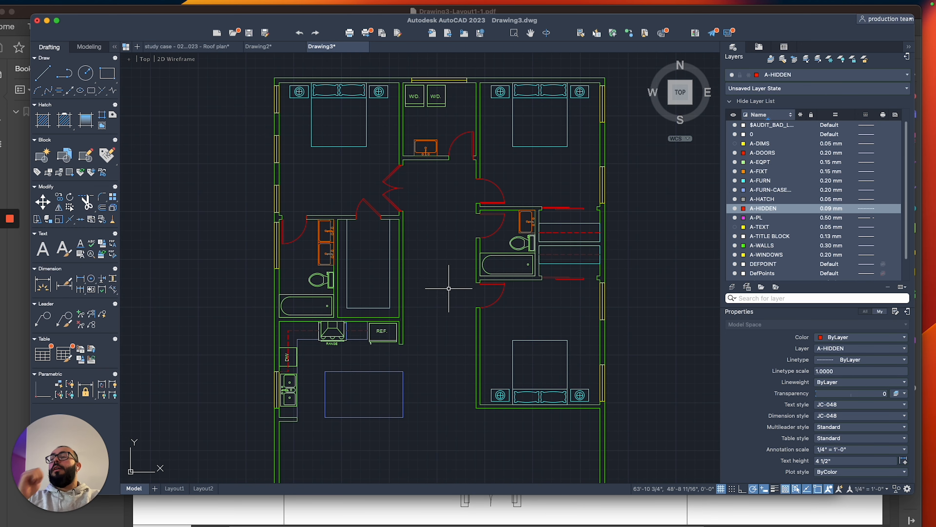
scroll(448, 288, down, 5)
scroll(440, 427, up, 5)
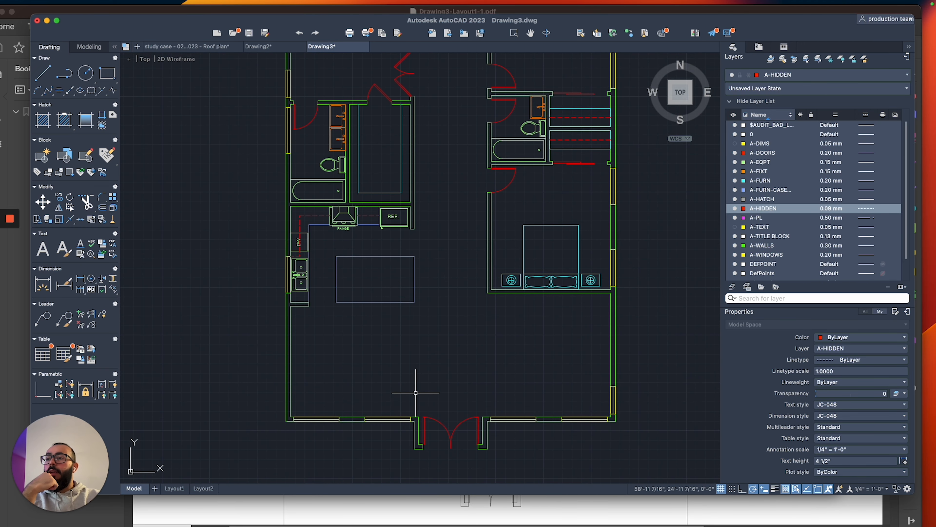
Copy the round table with five chairs from the library's seating collection into the open area between the kitchen island and the front wall.
scroll(403, 375, down, 10)
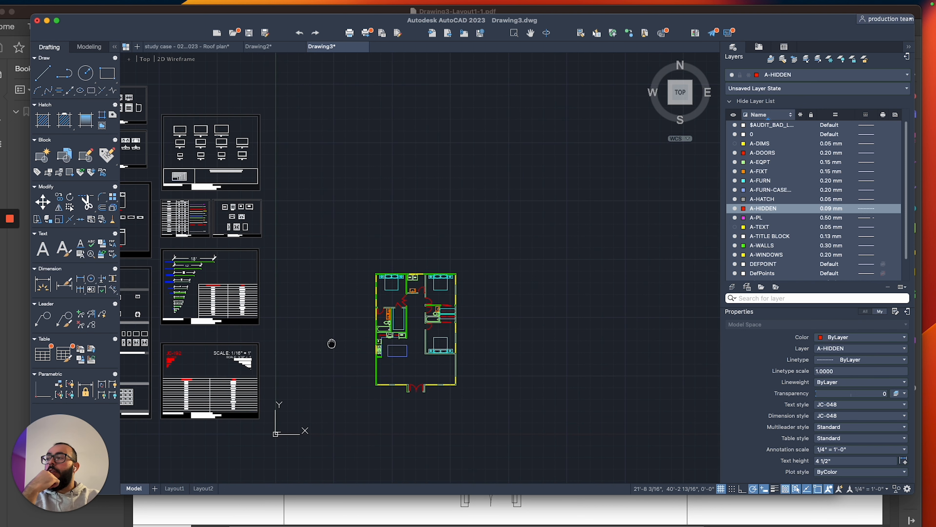
middle_drag(332, 343, 559, 321)
middle_drag(205, 320, 266, 314)
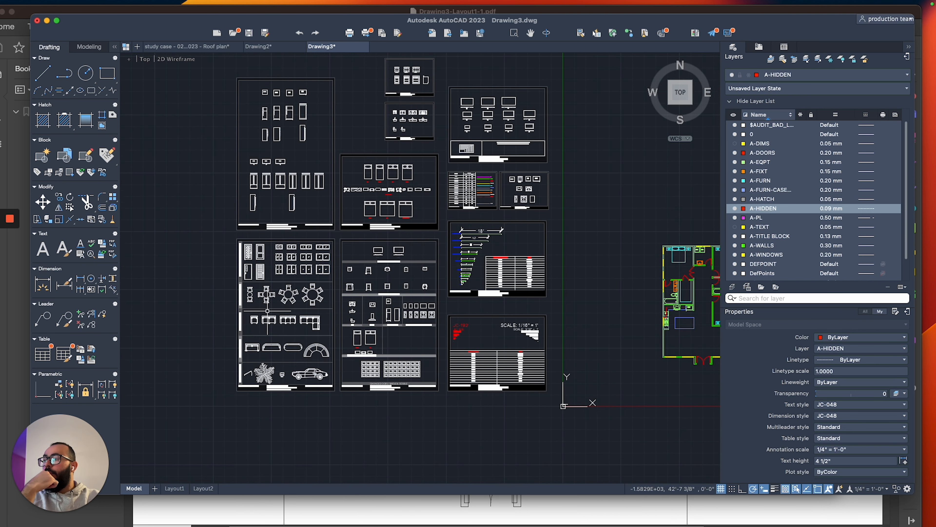
scroll(281, 304, up, 6)
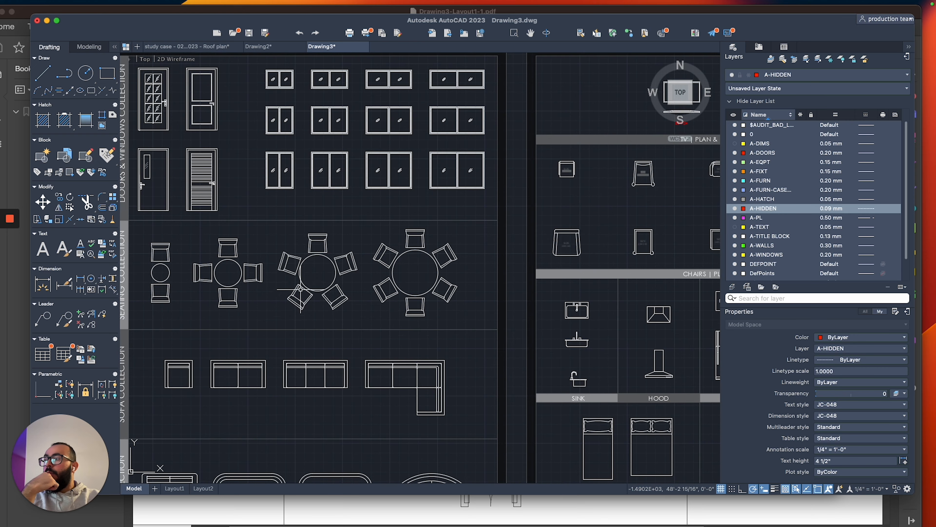
click(316, 276)
text(co)
key(Return)
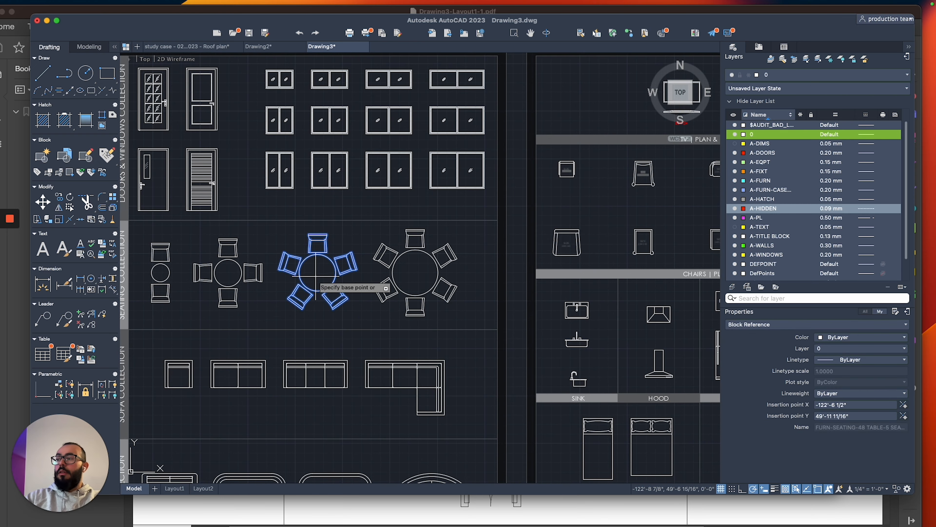
click(317, 276)
scroll(317, 277, down, 5)
middle_drag(566, 351, 276, 285)
scroll(622, 277, up, 5)
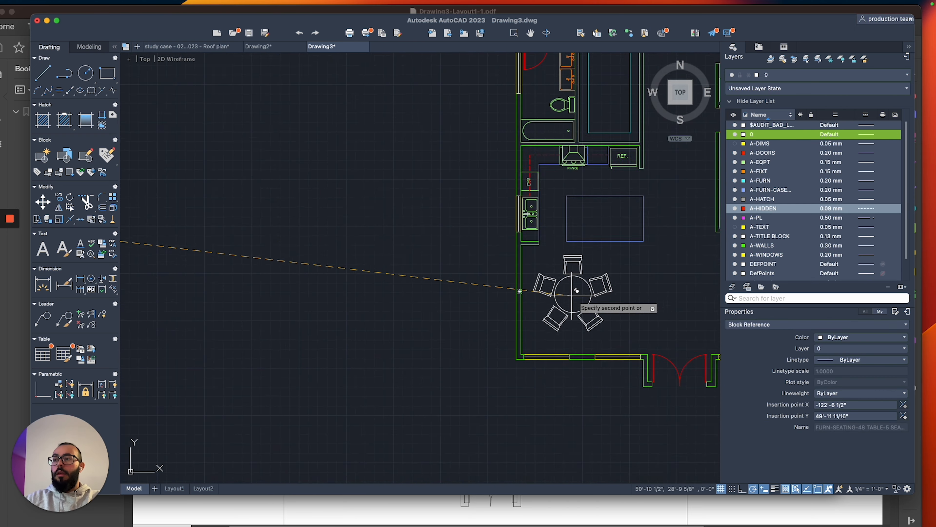
middle_drag(577, 295, 453, 273)
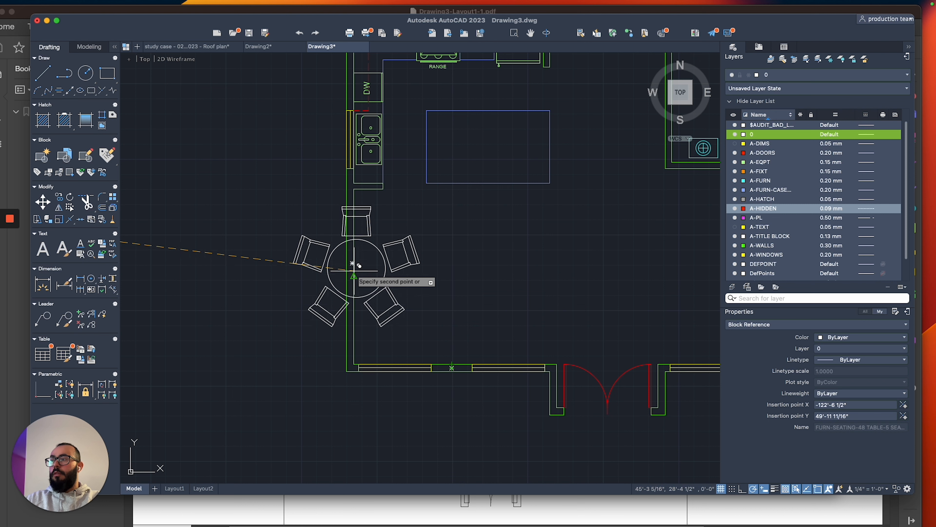
click(450, 278)
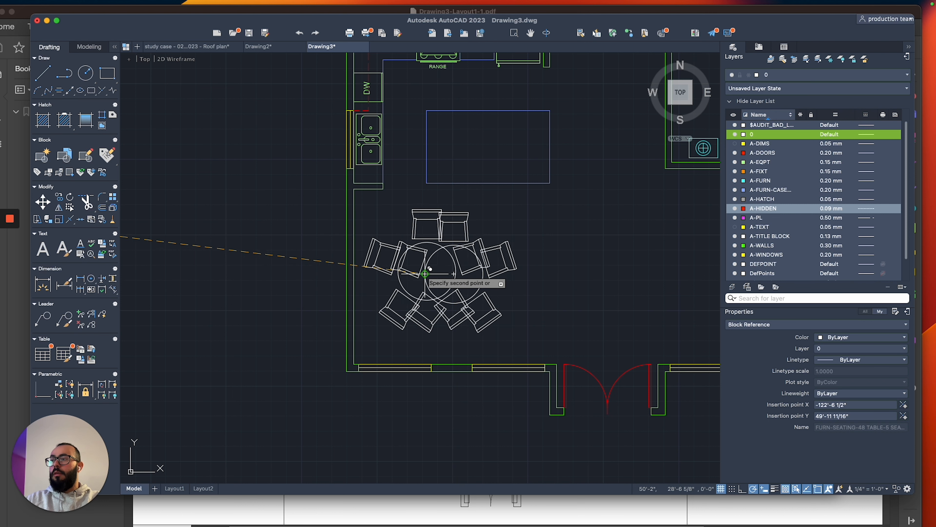
middle_drag(424, 269, 356, 299)
key(Escape)
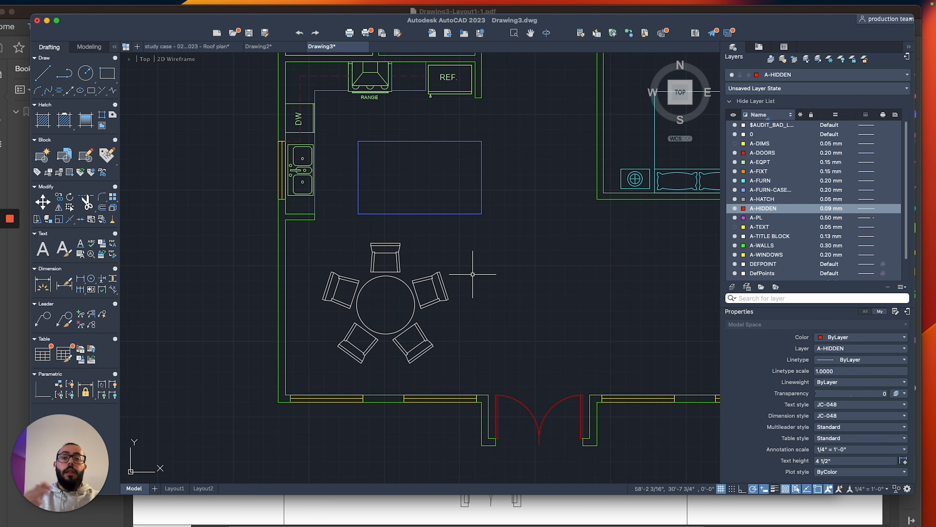
Match the round dining table set's properties to those of the lower bedroom's bed.
middle_drag(479, 272, 332, 321)
text(ma)
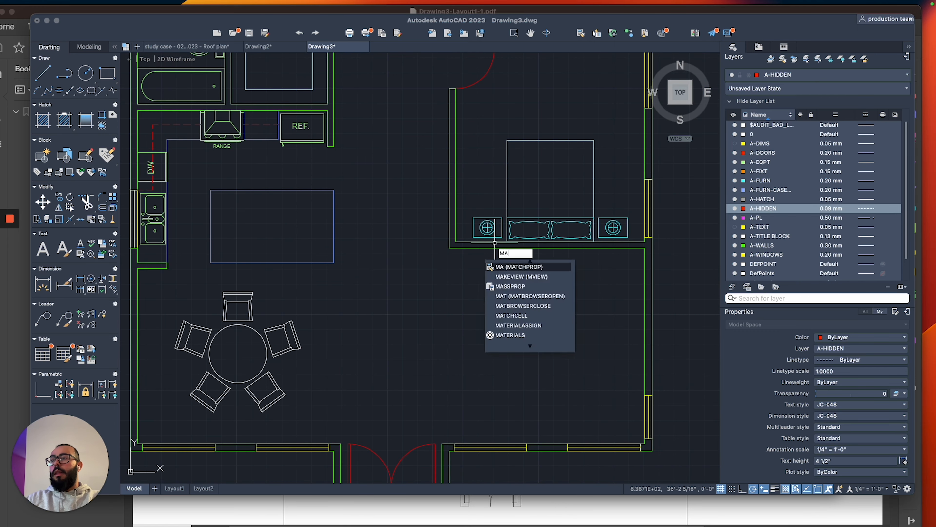
key(Return)
click(506, 223)
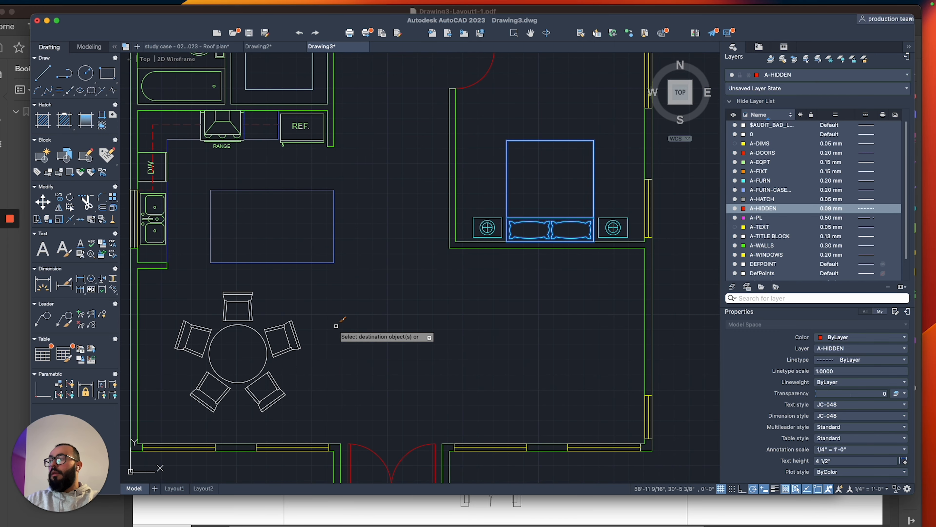
click(273, 345)
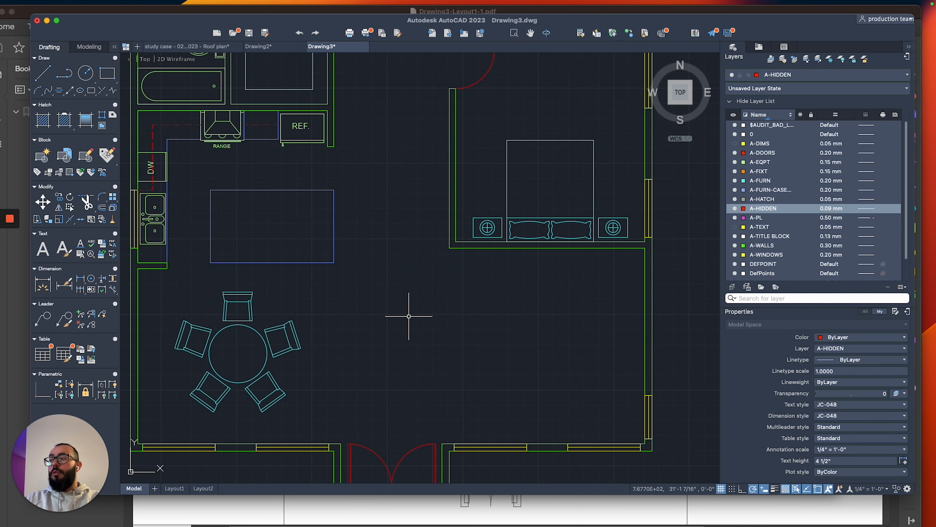
Locate the TV sheet in the block library and inspect the plan view of the 70" TV.
scroll(408, 302, down, 7)
middle_drag(243, 265, 529, 380)
middle_drag(323, 284, 448, 361)
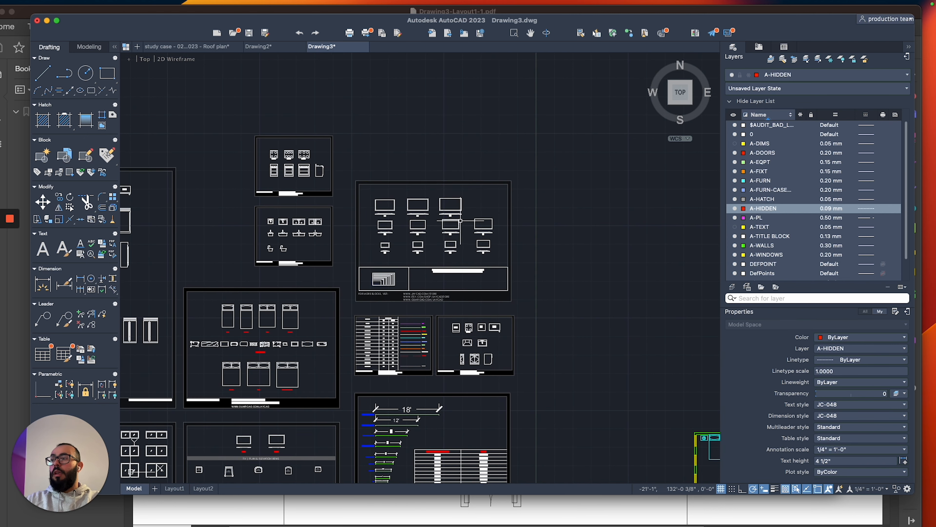
scroll(461, 220, up, 5)
scroll(459, 303, up, 3)
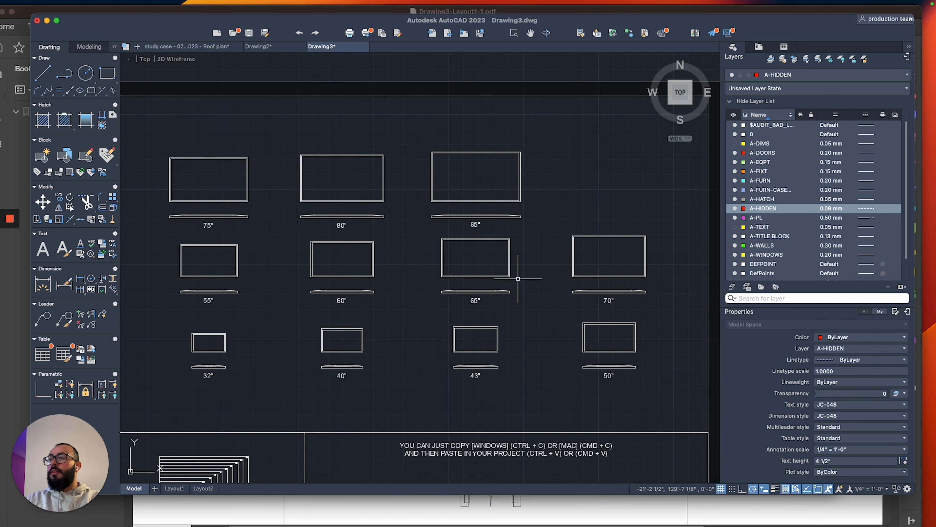
middle_drag(527, 269, 517, 271)
middle_drag(618, 232, 585, 234)
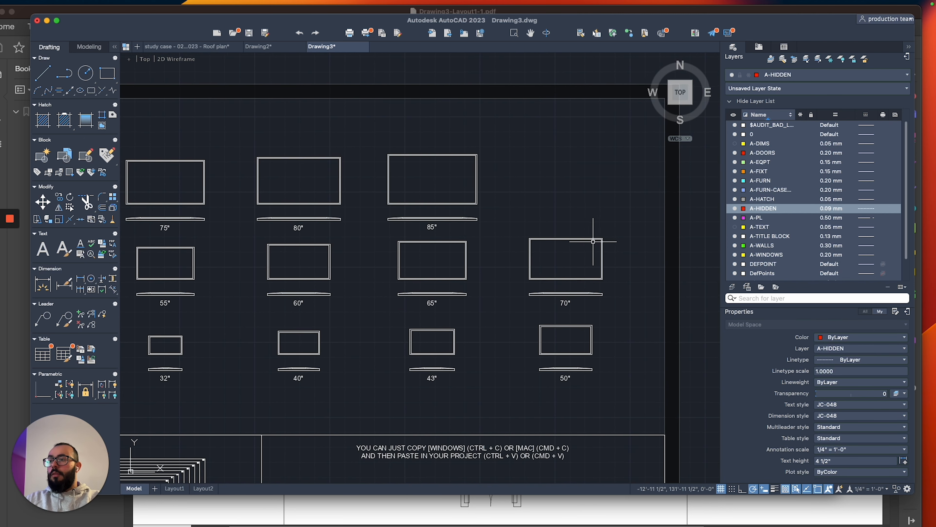
click(601, 236)
click(580, 260)
scroll(599, 277, up, 5)
key(Escape)
click(597, 301)
scroll(464, 286, down, 6)
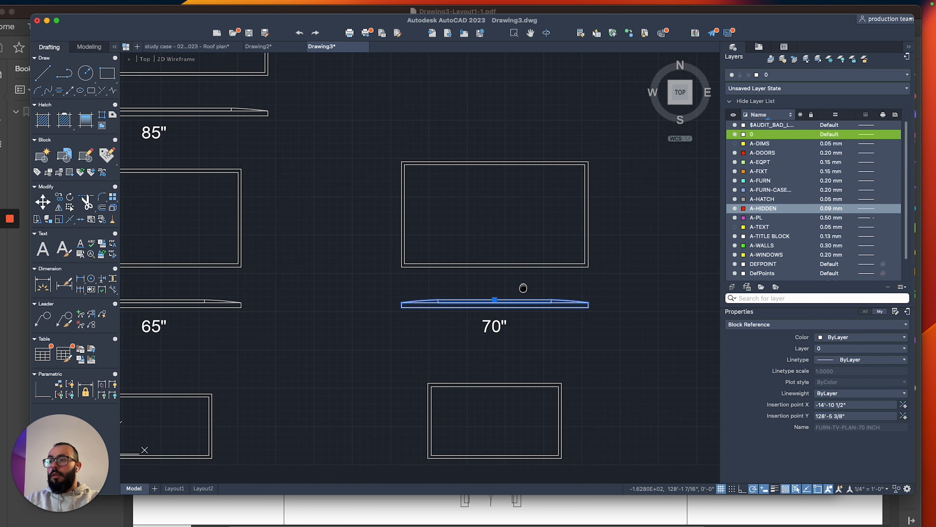
Compare the TV sizes from 32" to 85" and the nested size diagram on the TV sheet.
middle_drag(432, 205, 471, 203)
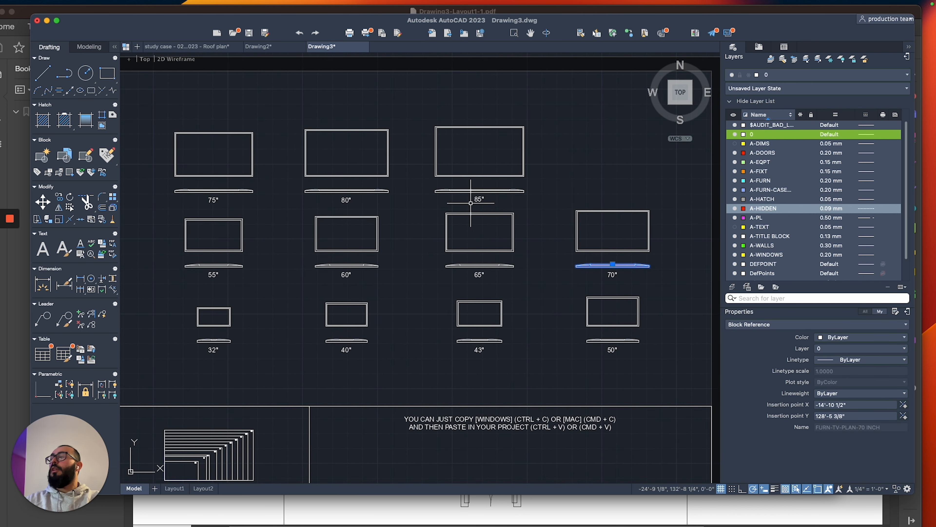
scroll(471, 202, down, 5)
scroll(506, 226, up, 5)
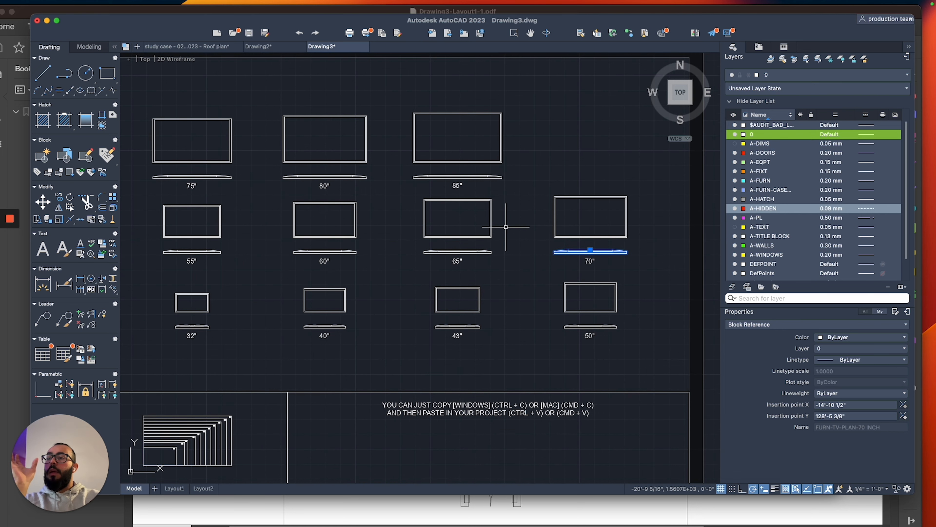
middle_drag(340, 314, 384, 287)
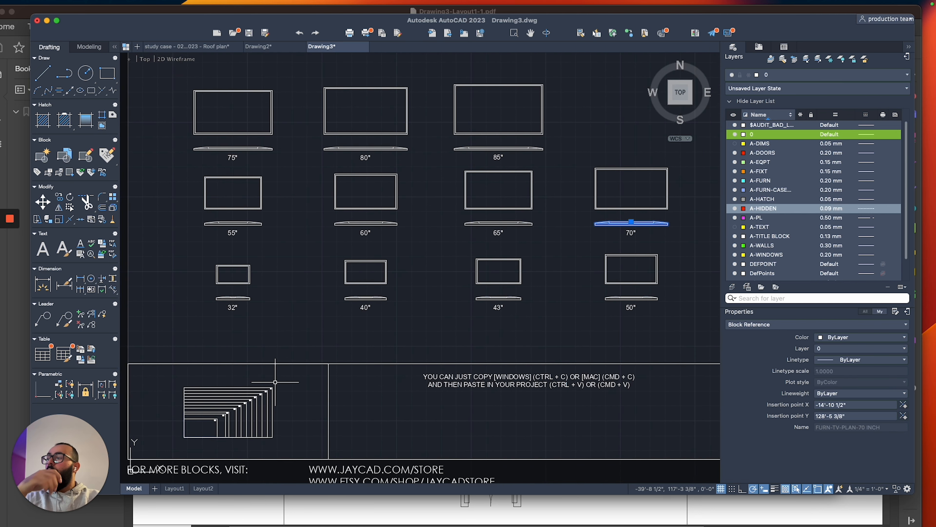
middle_drag(276, 383, 297, 358)
key(Escape)
scroll(199, 433, up, 5)
scroll(204, 429, down, 5)
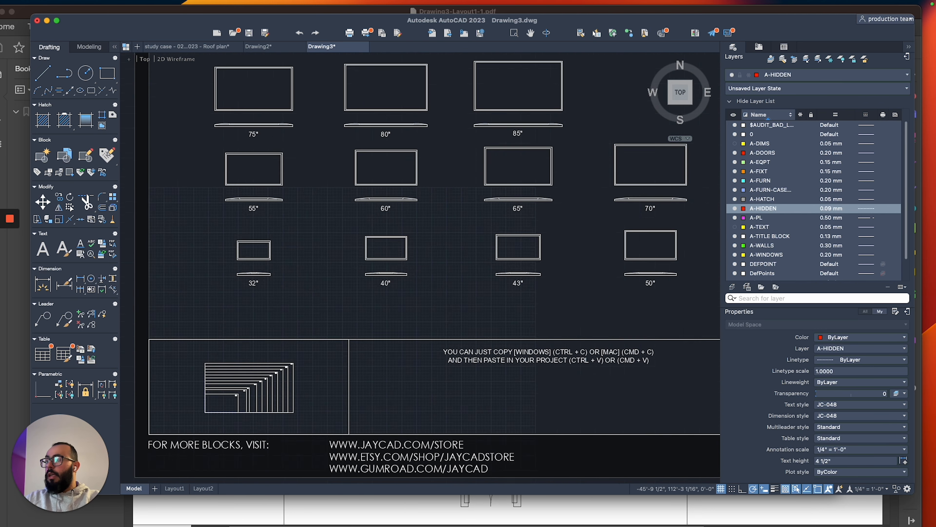
mouse_move(367, 249)
middle_down()
mouse_move(246, 359)
mouse_move(327, 353)
middle_up()
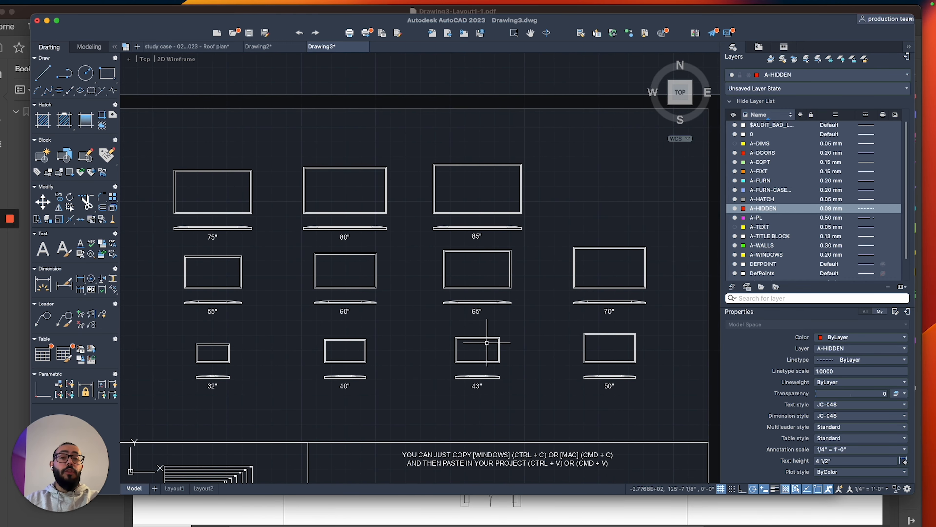
scroll(609, 316, up, 3)
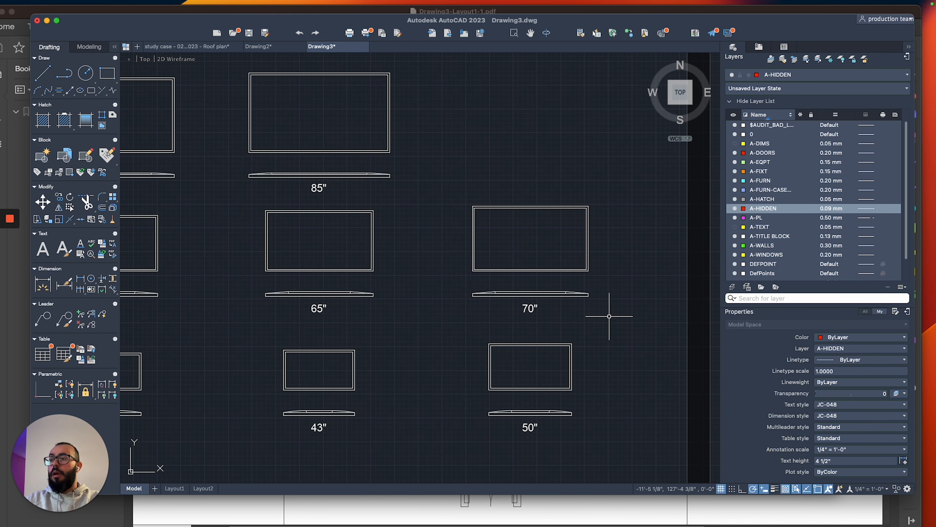
scroll(609, 316, up, 2)
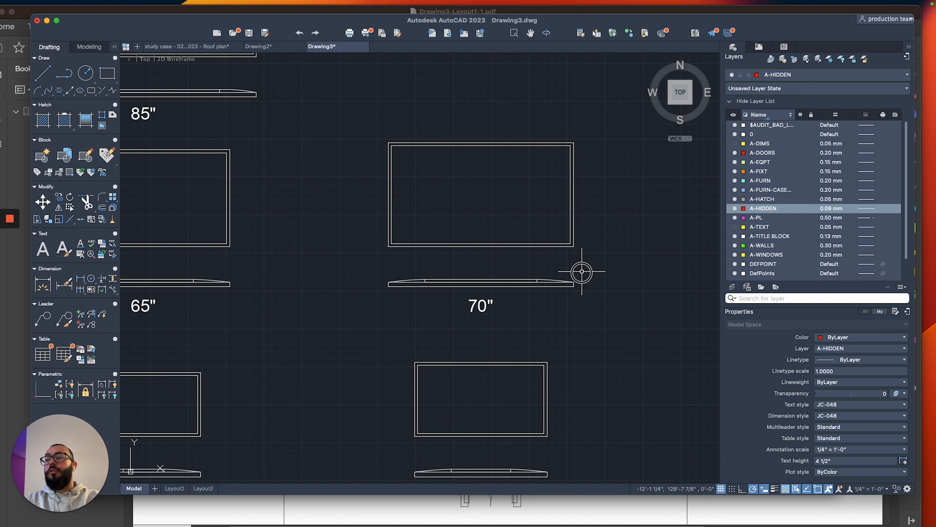
click(570, 284)
scroll(540, 324, down, 3)
key(Escape)
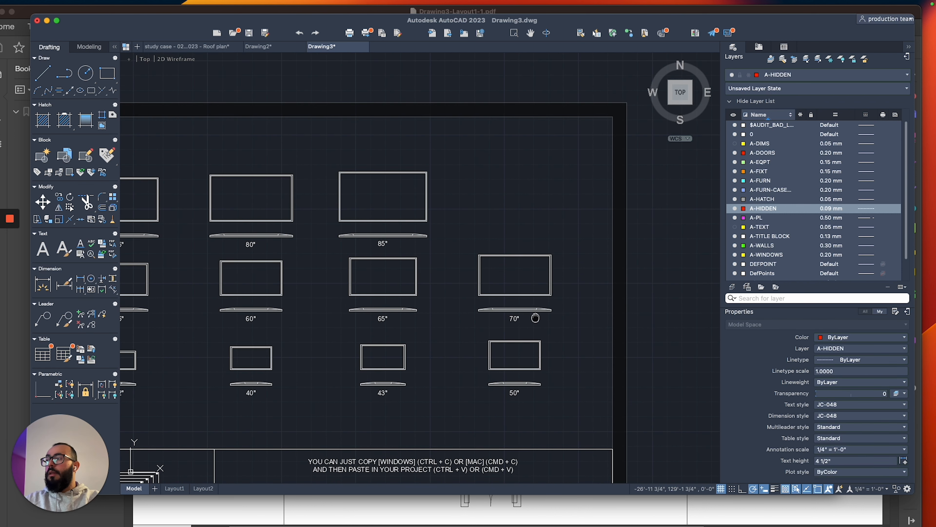
Copy the plan view of the 80" TV from the block library into the living area below the lower bedroom.
scroll(513, 268, up, 3)
click(512, 263)
text(co)
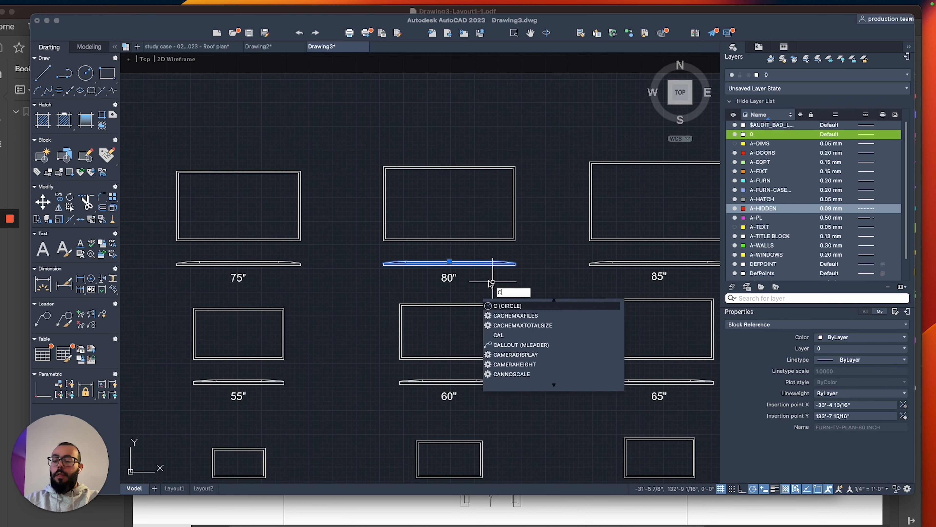
key(space)
click(488, 273)
scroll(529, 311, down, 8)
middle_drag(586, 357, 274, 240)
middle_drag(516, 439, 352, 194)
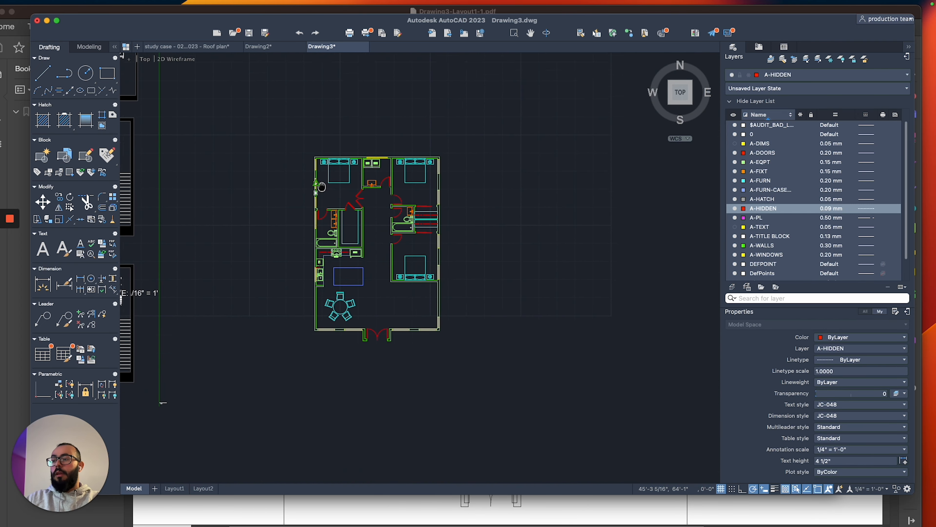
scroll(430, 300, up, 10)
click(438, 325)
key(Escape)
Copy the armchair, double, triple and L-shaped sofas from the block library's sofa collection to the empty area right of the house.
scroll(369, 268, down, 10)
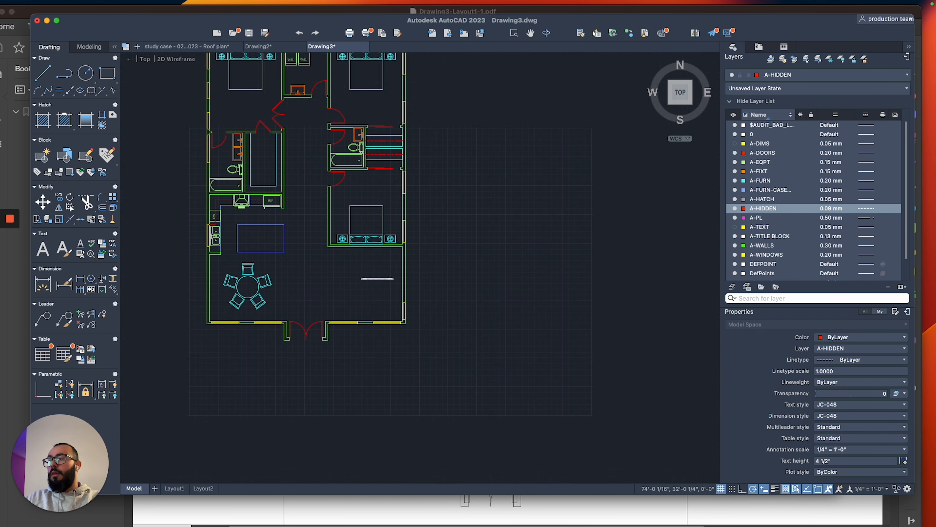
scroll(205, 235, down, 10)
middle_drag(205, 235, 633, 320)
scroll(500, 302, up, 5)
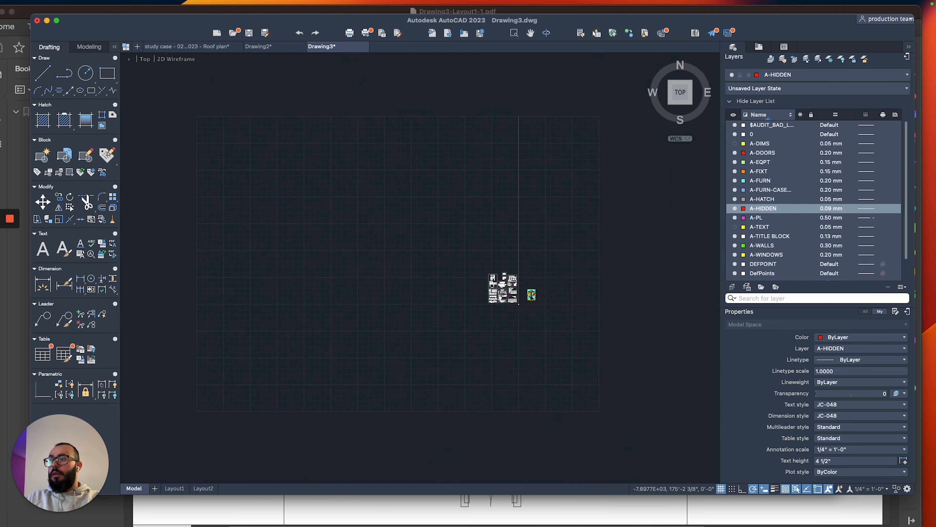
scroll(497, 282, up, 10)
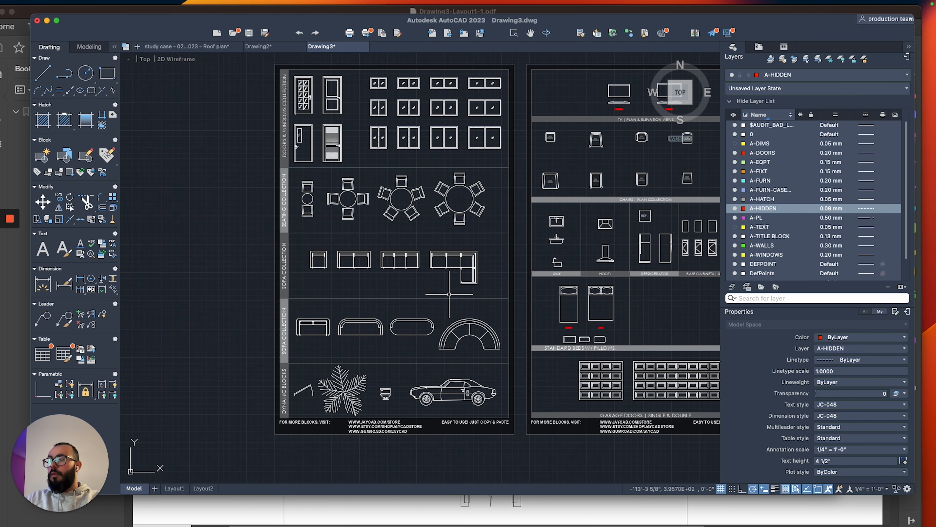
scroll(450, 294, up, 5)
click(491, 233)
click(459, 271)
scroll(359, 238, up, 5)
click(499, 221)
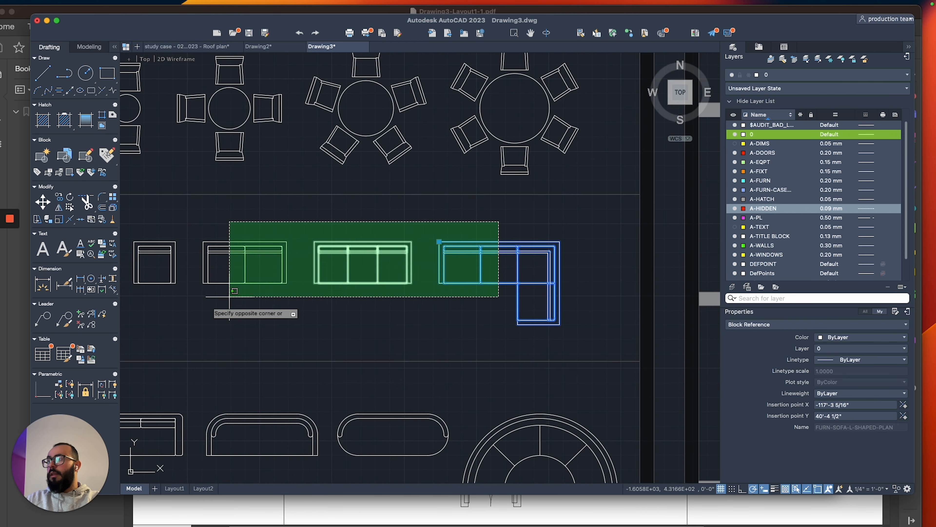
scroll(229, 297, down, 3)
click(222, 291)
scroll(222, 291, down, 3)
text(c)
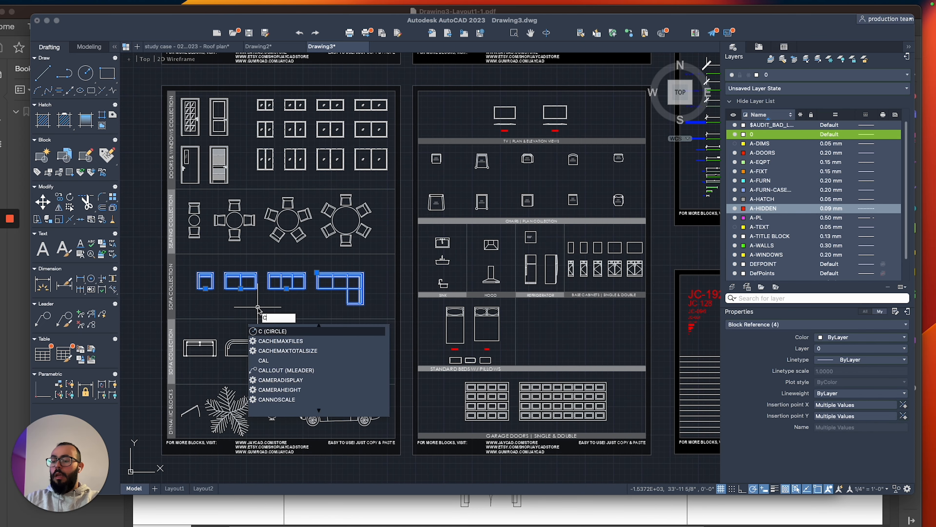
text(o)
key(Return)
click(260, 305)
scroll(266, 300, down, 8)
scroll(346, 300, up, 3)
middle_drag(505, 309, 356, 297)
scroll(507, 302, up, 6)
middle_drag(546, 328, 484, 291)
click(563, 314)
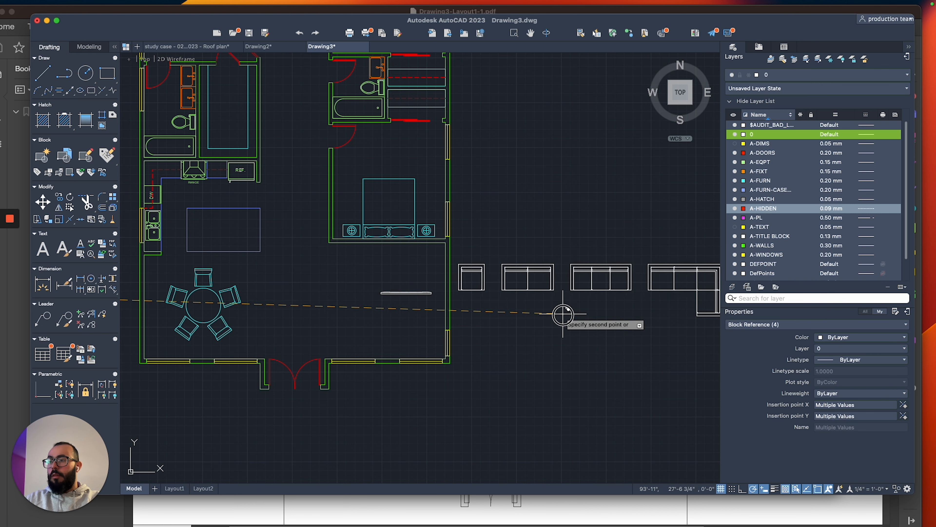
key(Escape)
Move the L-shaped sofa by its upper-left corner into the living area just below the lower bedroom wall.
middle_drag(563, 315, 495, 305)
click(621, 288)
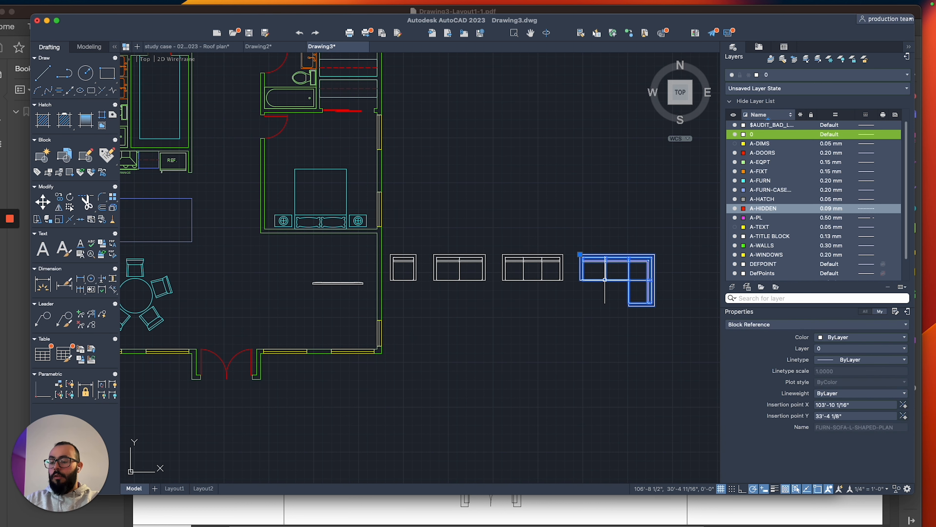
text(m)
key(Return)
click(580, 254)
scroll(270, 256, up, 4)
click(284, 226)
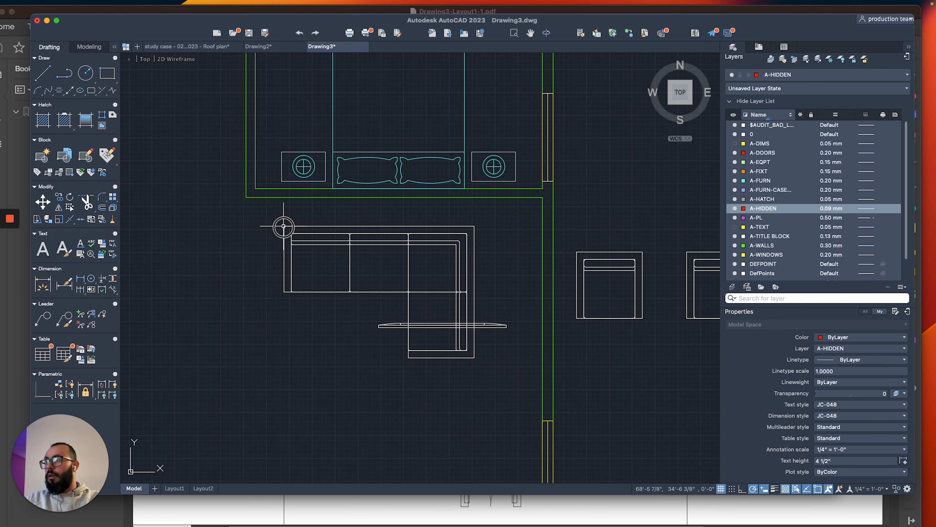
Mirror the L-shaped sofa about a vertical line and erase the source object.
click(402, 227)
scroll(345, 268, down, 4)
text(mi)
key(Return)
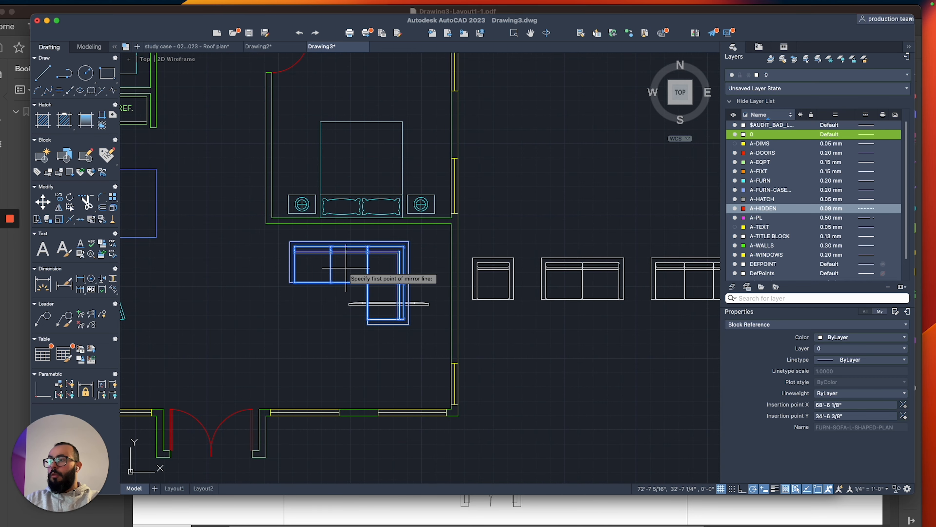
click(346, 268)
click(346, 292)
text(y)
key(Return)
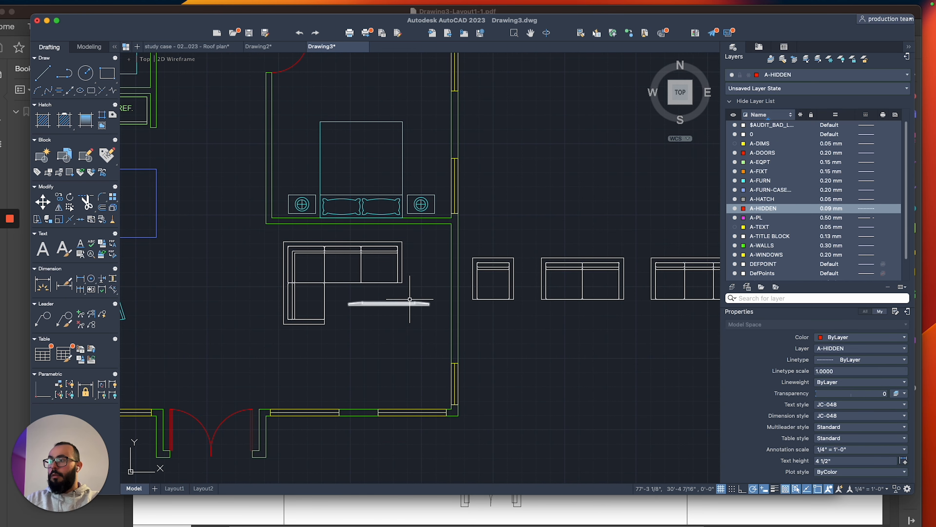
Rotate the TV in the living area 90° so it stands vertically in plan.
click(411, 303)
scroll(391, 327, up, 4)
text(ro)
key(Return)
click(387, 311)
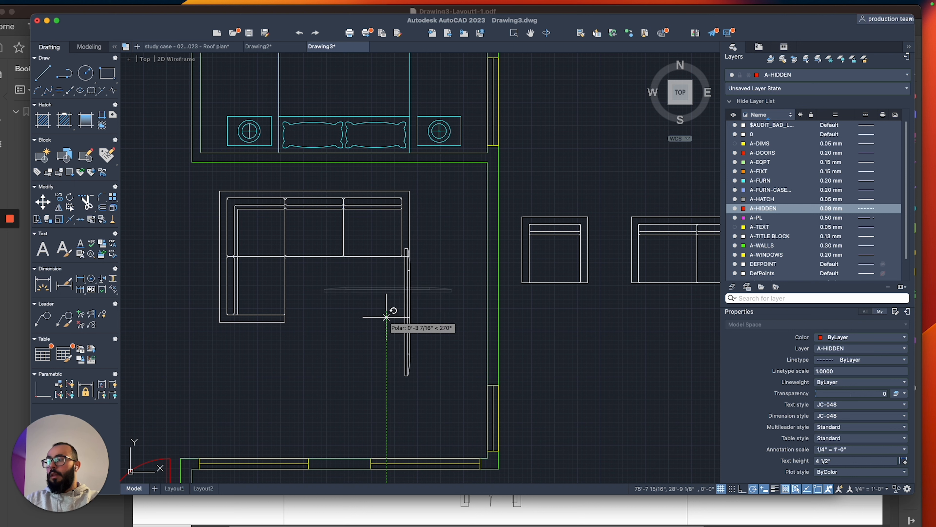
click(387, 317)
Move the TV by its midpoint next to the living area's right exterior wall, centred on the wall.
click(411, 318)
click(410, 313)
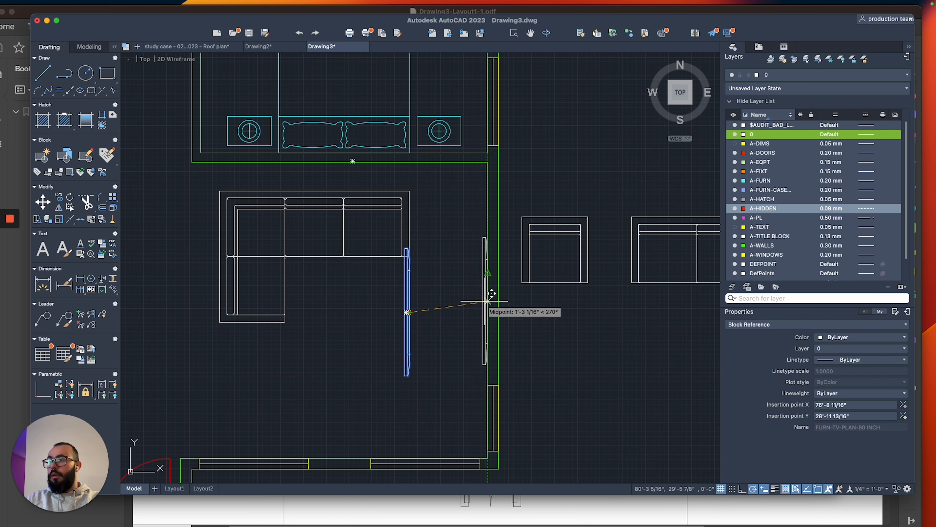
click(479, 299)
key(Escape)
Move the L-shaped sofa so its upper-left corner meets the outer lower-left corner of the lower bedroom wall.
scroll(387, 303, down, 5)
scroll(347, 299, up, 4)
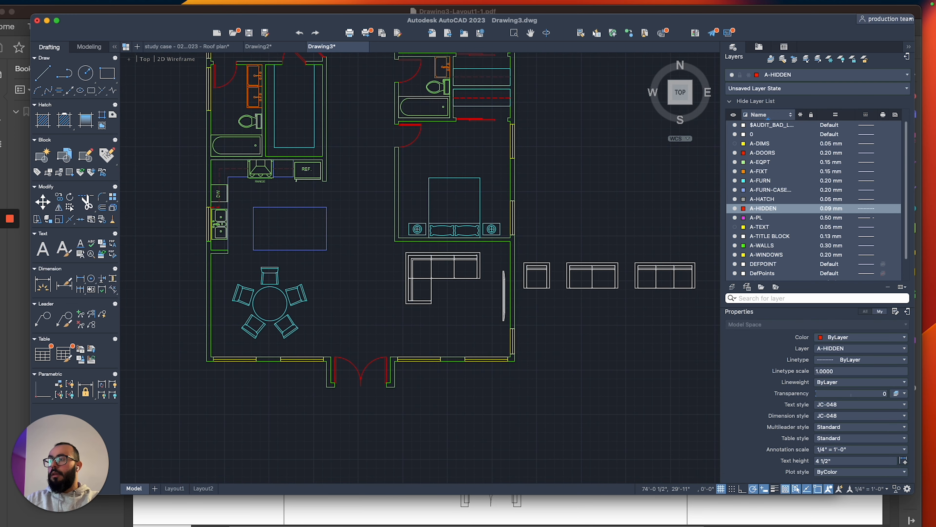
click(426, 260)
text(m)
key(Return)
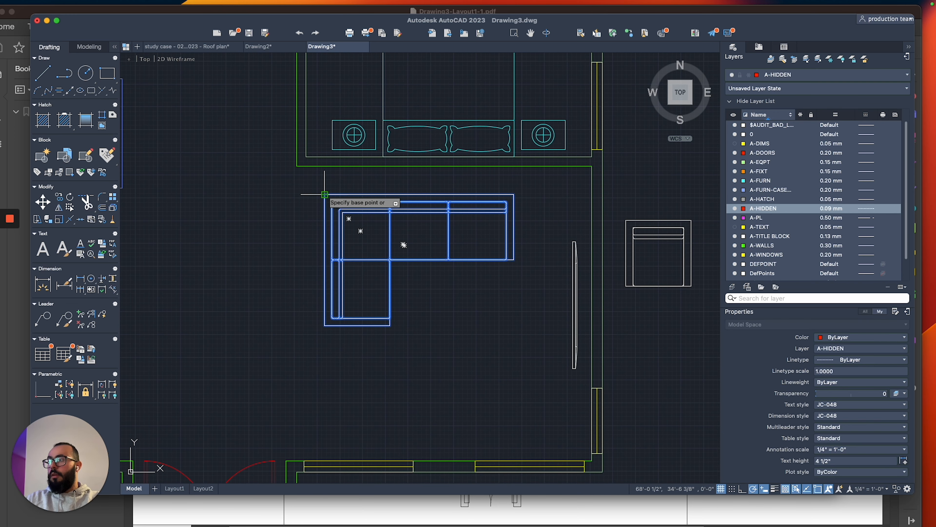
click(325, 194)
click(296, 167)
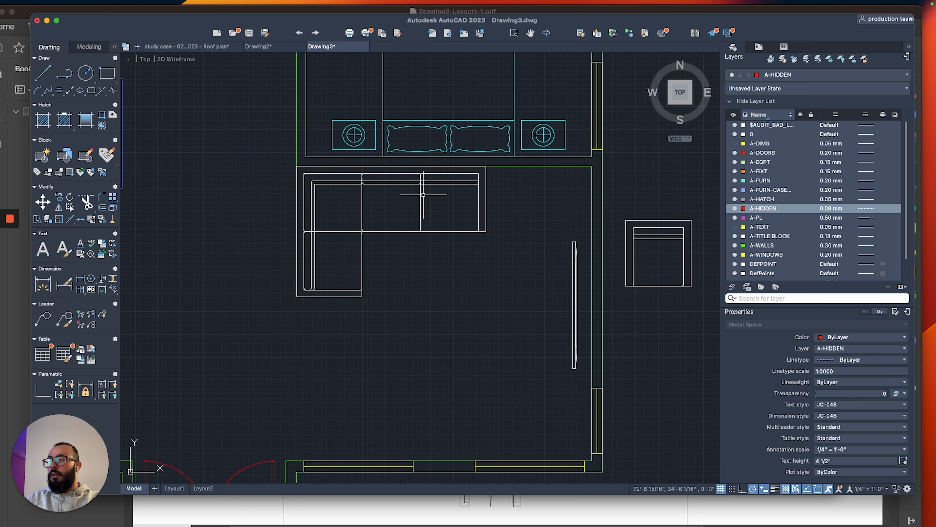
Copy the double sofa from beside the house into the lower part of the living area.
scroll(424, 195, down, 4)
scroll(439, 209, up, 2)
scroll(404, 213, right, 2)
click(595, 214)
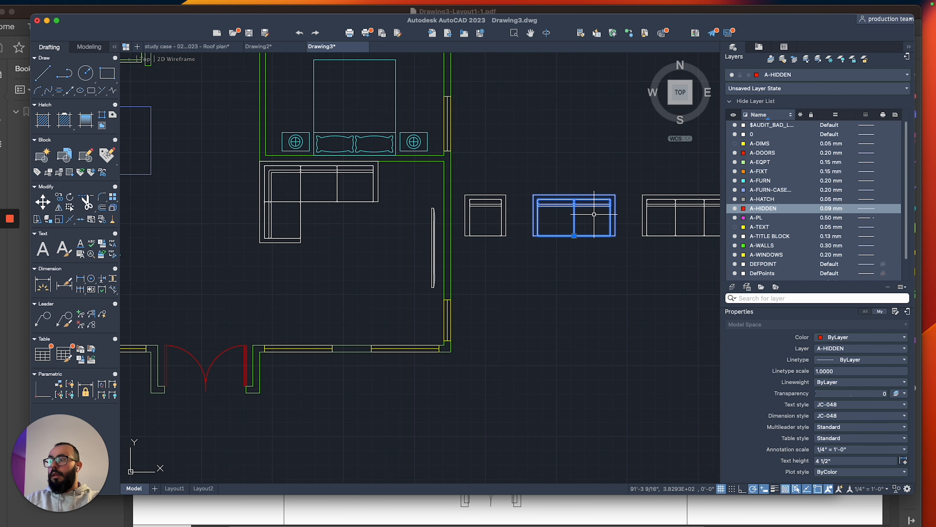
scroll(595, 214, right, 2)
key(Escape)
click(444, 234)
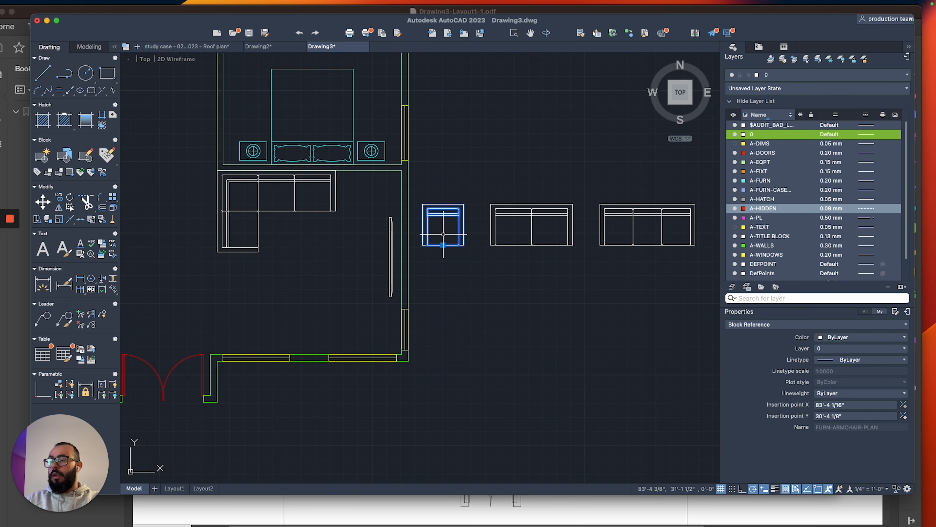
key(Escape)
click(547, 236)
text(m)
key(Return)
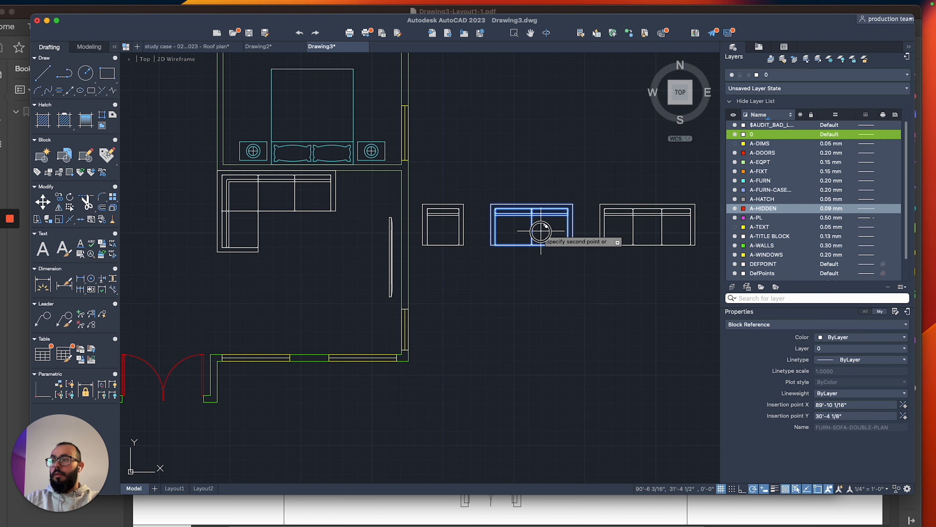
click(542, 231)
click(310, 302)
Rotate the copied double sofa 180° and move it by its back midpoint against the living area's lower wall.
text(O)
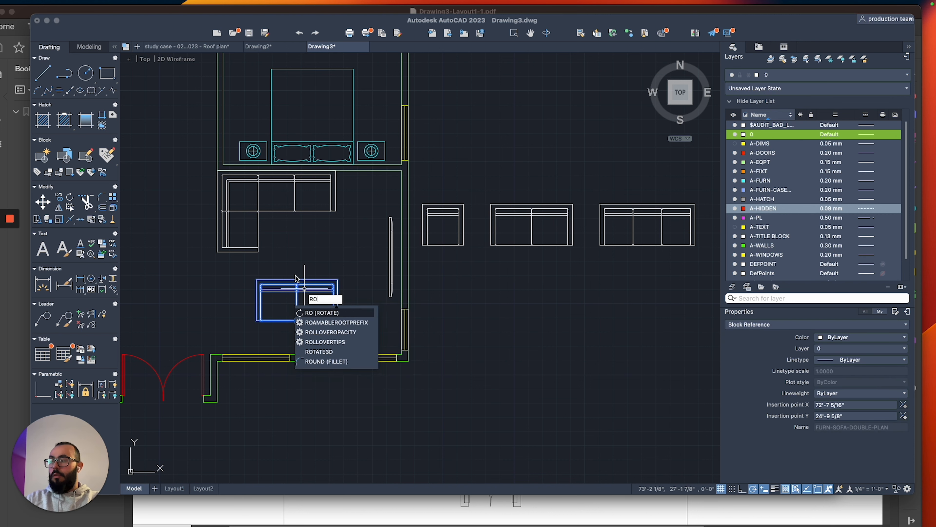
key(space)
click(297, 280)
click(241, 277)
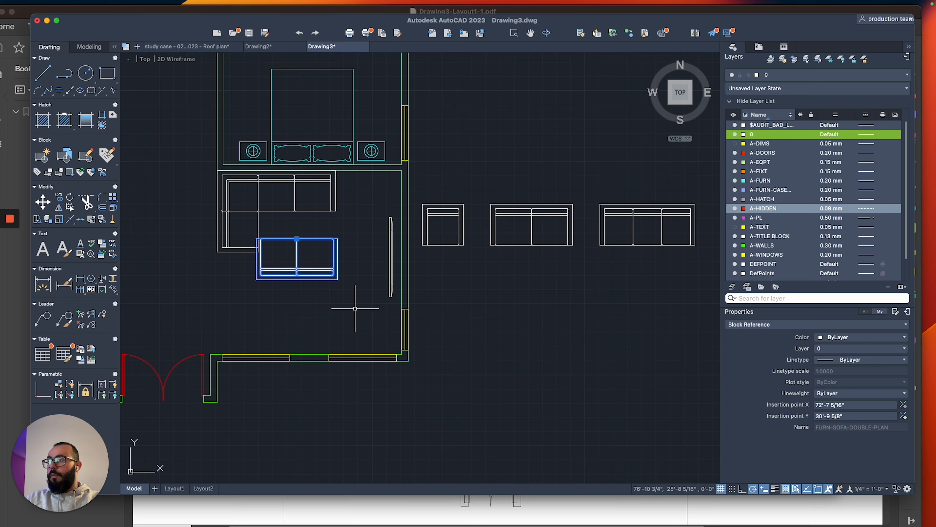
scroll(360, 307, up, 3)
text(m)
key(space)
click(435, 263)
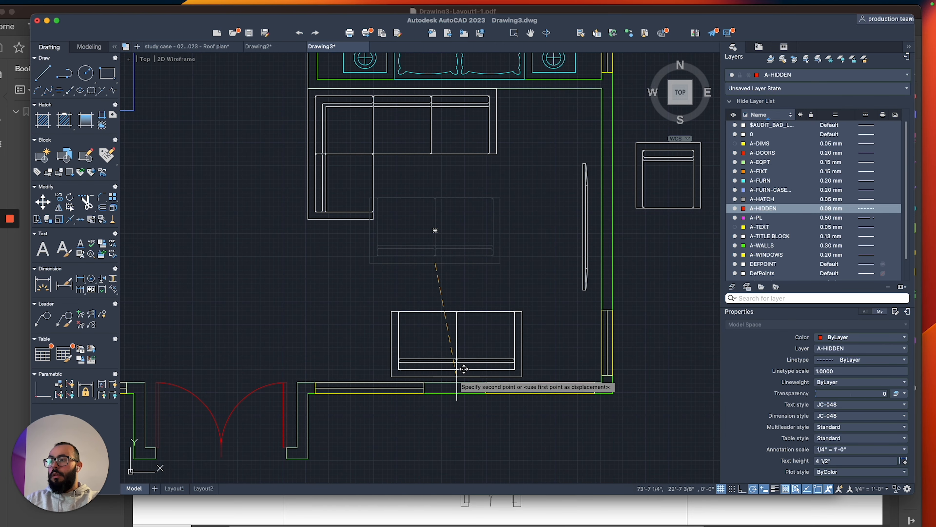
click(455, 385)
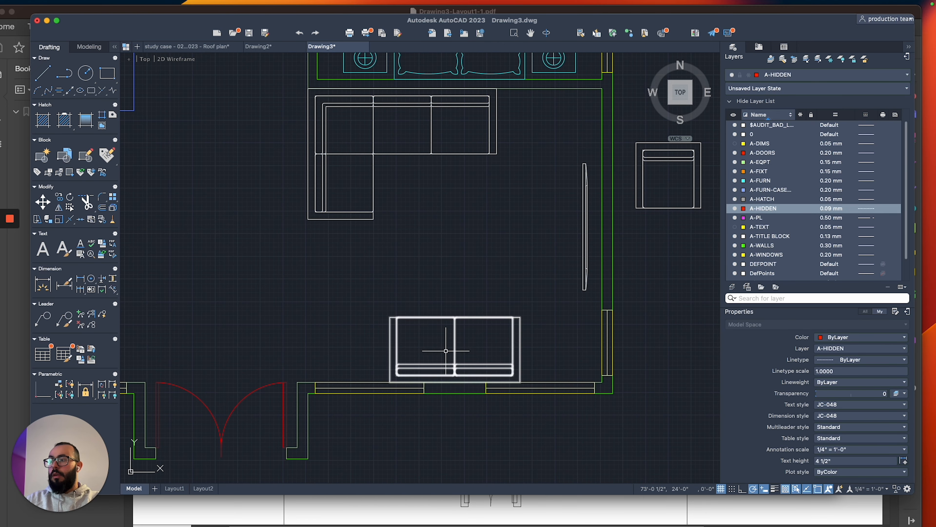
Delete the L-shaped sofa from the living area.
scroll(457, 369, down, 3)
scroll(479, 369, up, 5)
scroll(390, 355, down, 3)
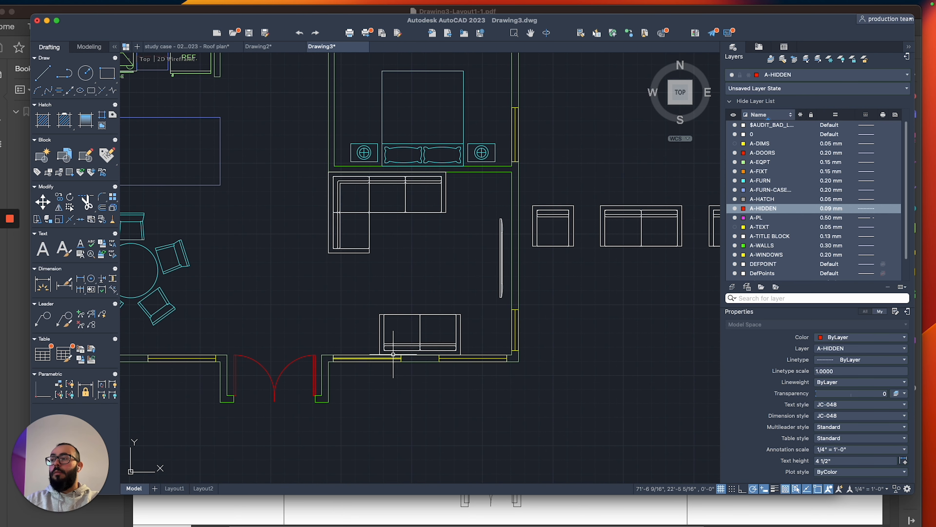
middle_drag(421, 310, 397, 334)
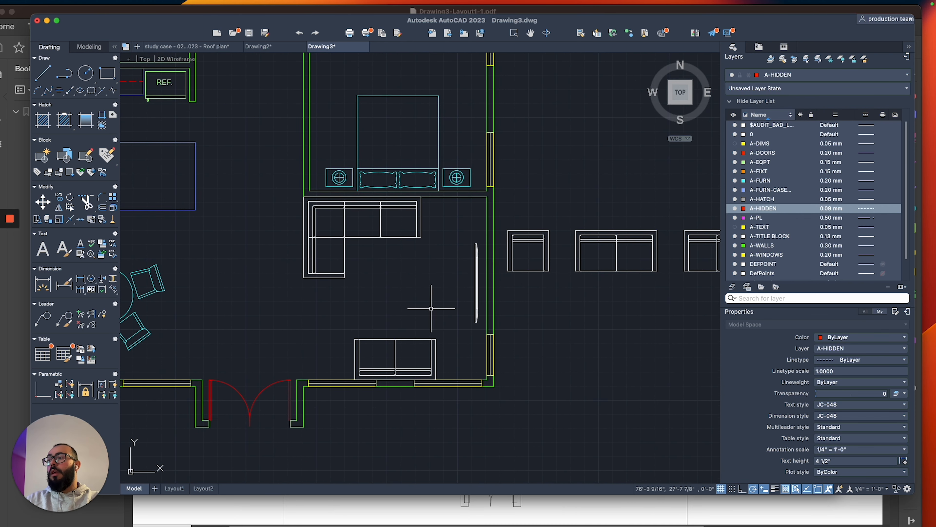
mouse_move(464, 290)
middle_down()
mouse_move(385, 284)
mouse_move(390, 276)
mouse_move(369, 272)
mouse_move(385, 270)
middle_up()
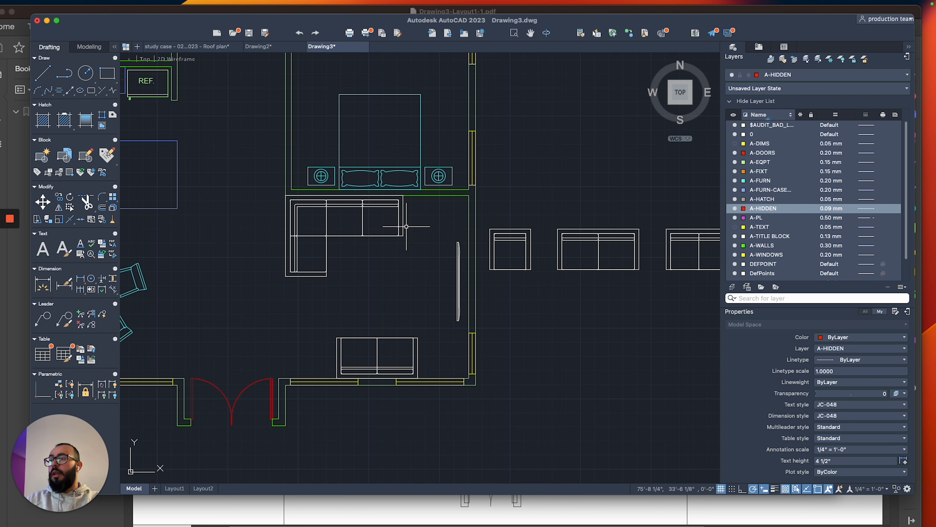
middle_drag(394, 232, 357, 245)
click(335, 254)
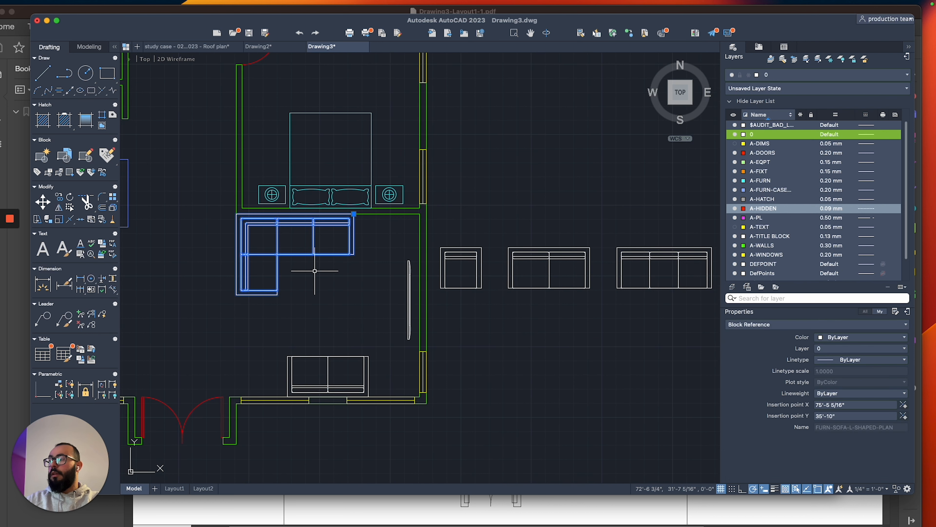
key(Delete)
Copy the double sofa beside the house to the bedroom wall, directly opposite the lower double sofa.
middle_drag(654, 251, 548, 251)
click(442, 272)
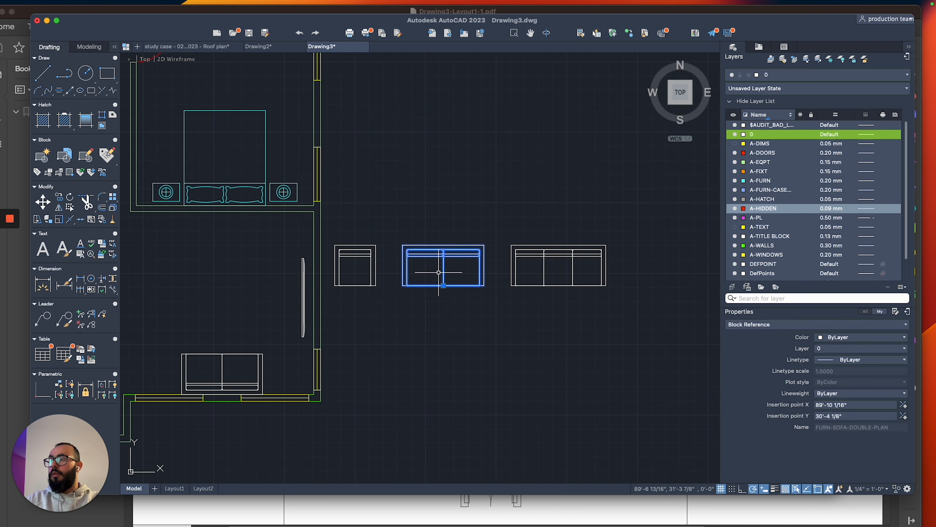
middle_drag(458, 276, 489, 278)
text(c)
key(Return)
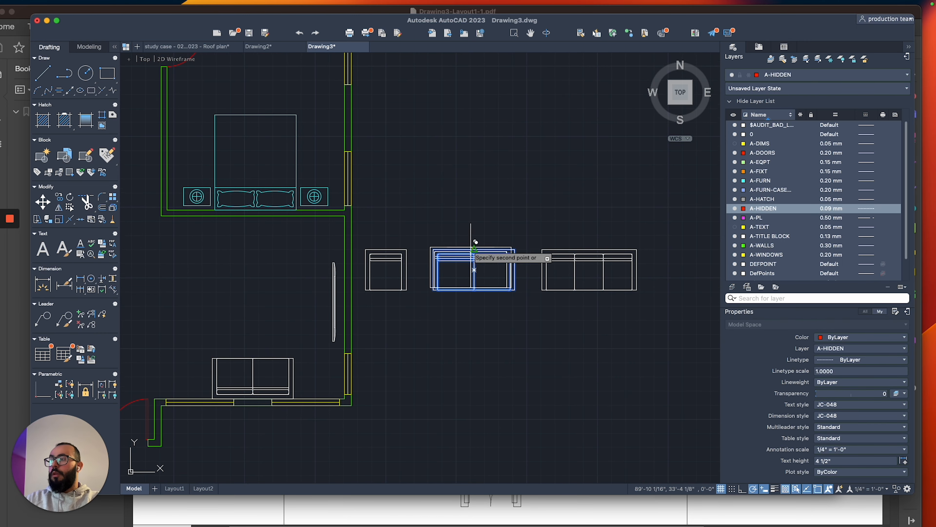
click(475, 250)
click(253, 216)
key(Escape)
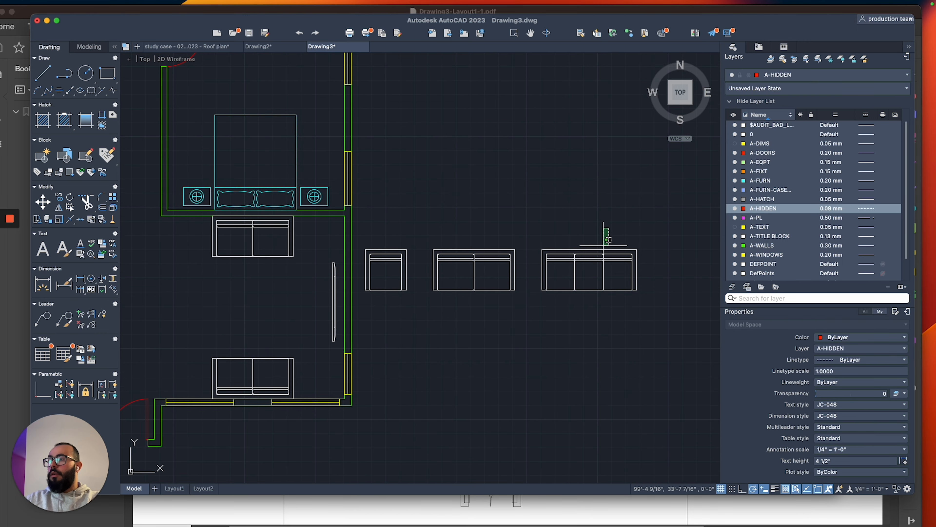
Rotate the triple sofa beside the house 90° so its back faces left.
click(583, 254)
text(RO)
key(Return)
click(585, 231)
click(587, 206)
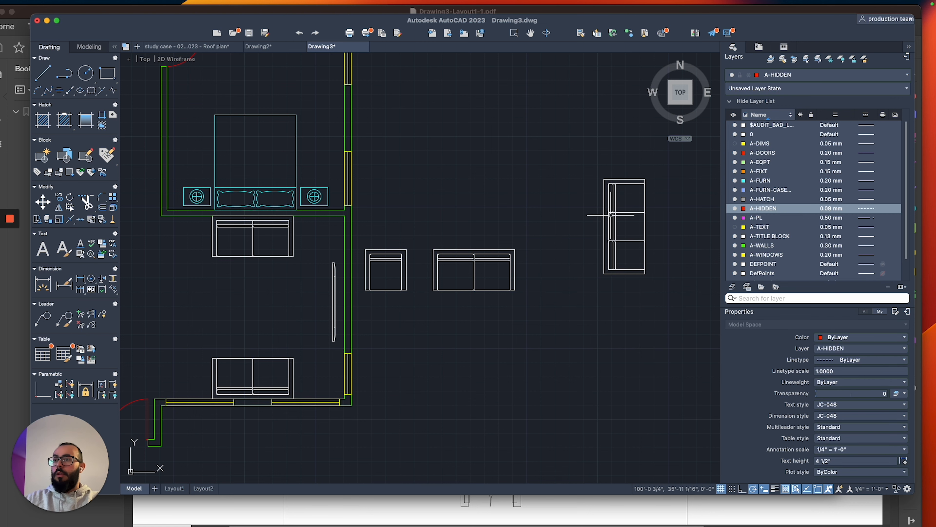
Move the triple sofa by its back midpoint to the living area's left edge, facing the TV and in line with the bedroom wall corner.
click(608, 216)
text(M)
key(Return)
click(604, 226)
middle_drag(190, 329, 312, 311)
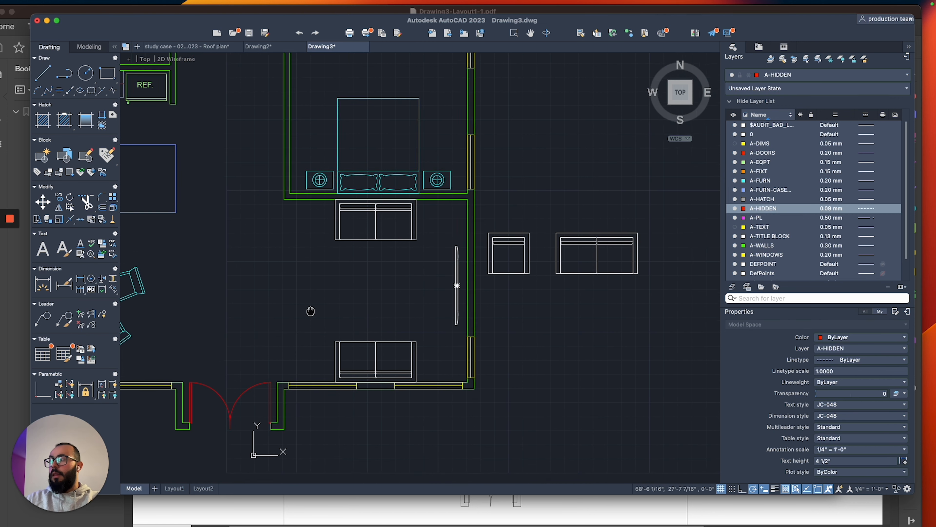
scroll(307, 309, up, 3)
scroll(553, 271, down, 2)
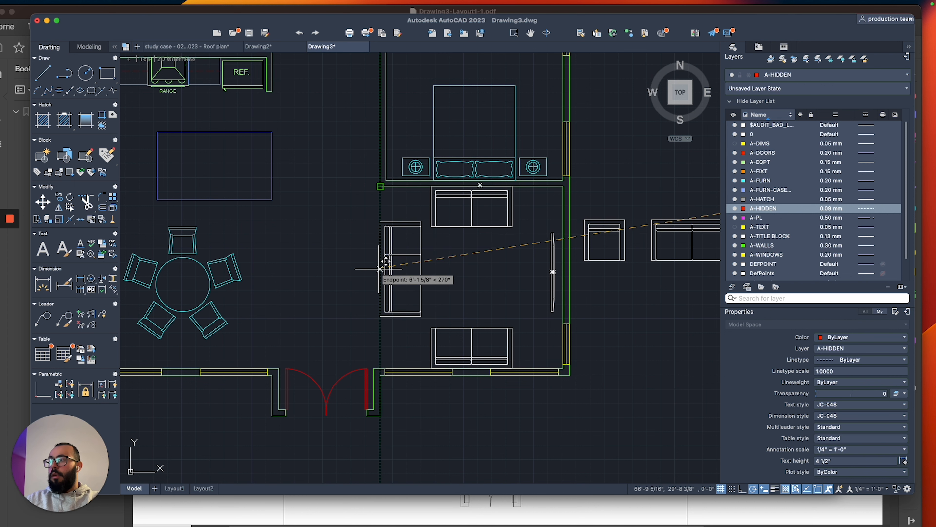
click(378, 276)
Delete the double sofa that stands against the lower bedroom's wall.
click(464, 325)
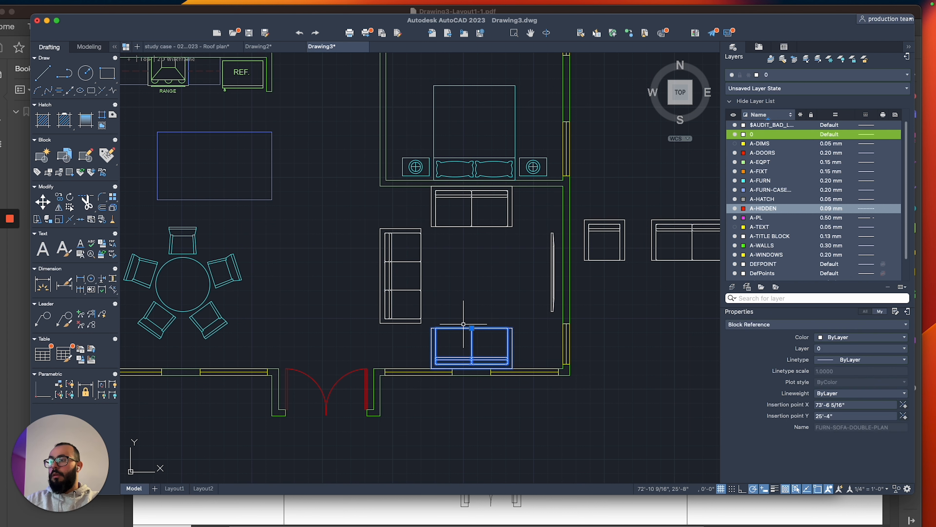
key(Escape)
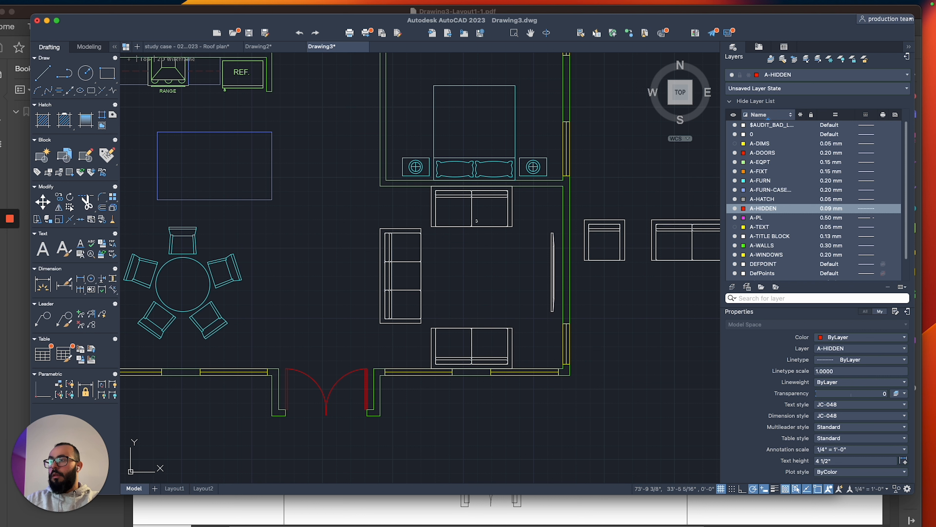
click(466, 227)
key(Delete)
Move the triple sofa straight up the living area's left side, a little closer to the bedroom wall.
click(421, 274)
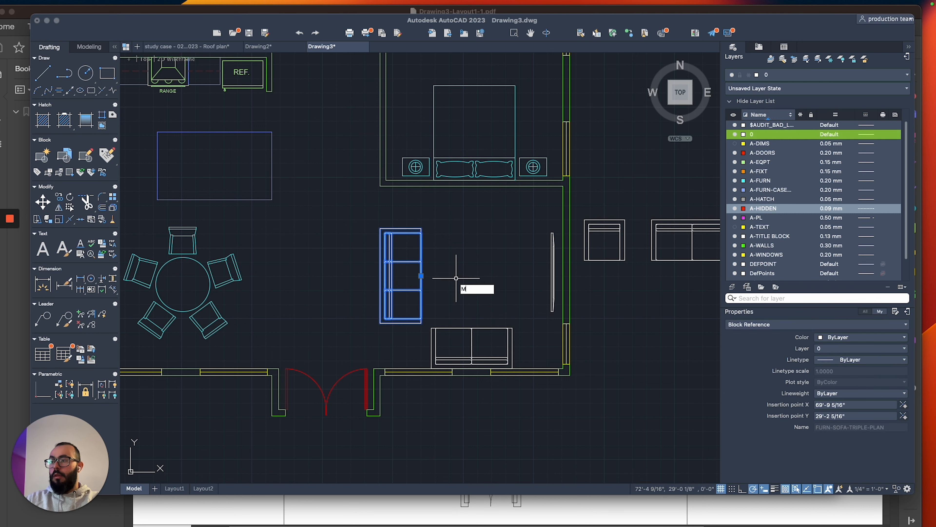
key(Return)
click(456, 278)
click(457, 256)
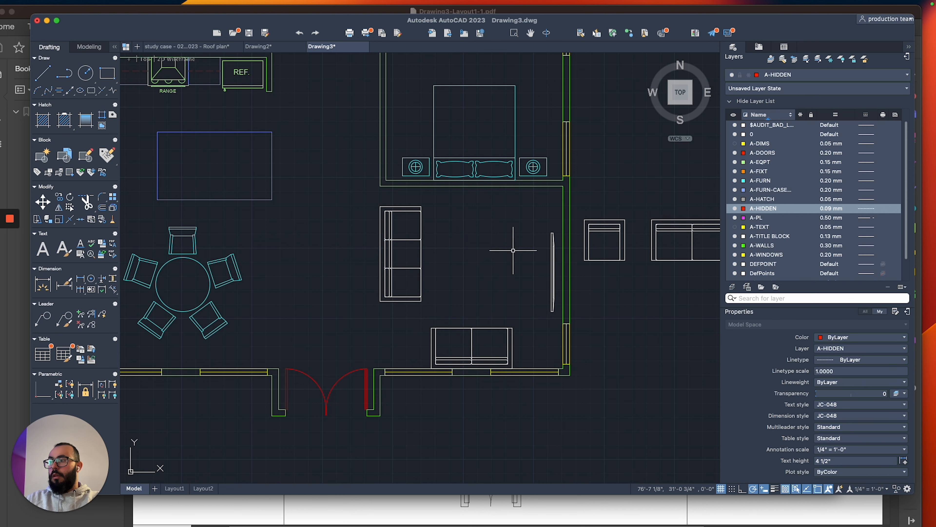
scroll(479, 231, up, 2)
text(pl)
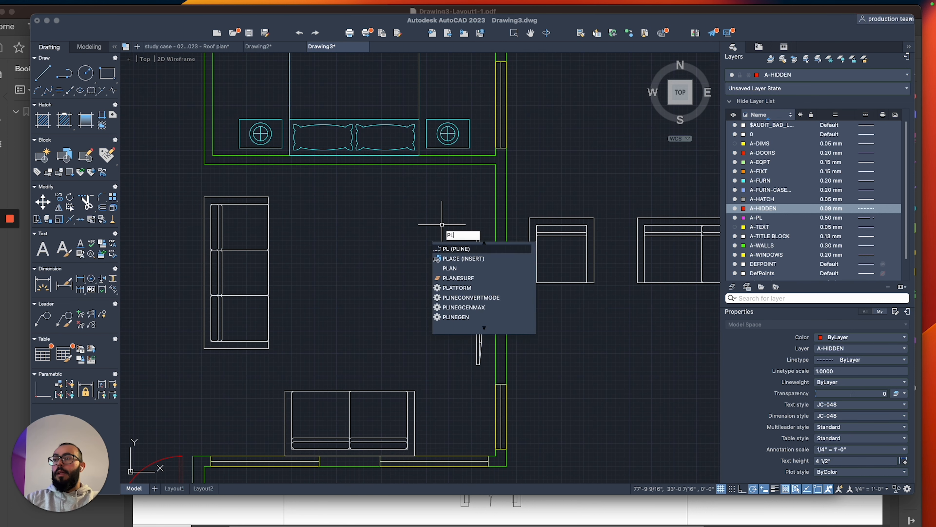
key(Return)
click(495, 164)
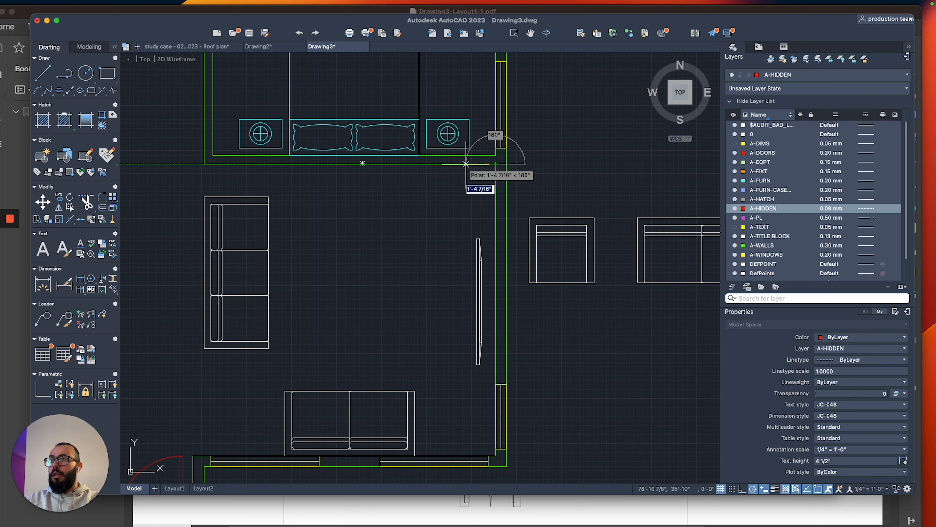
Make A-FURN the current layer and draw a closed polyline TV console about 10'-2" long along the right wall, from bedroom wall to window.
click(818, 74)
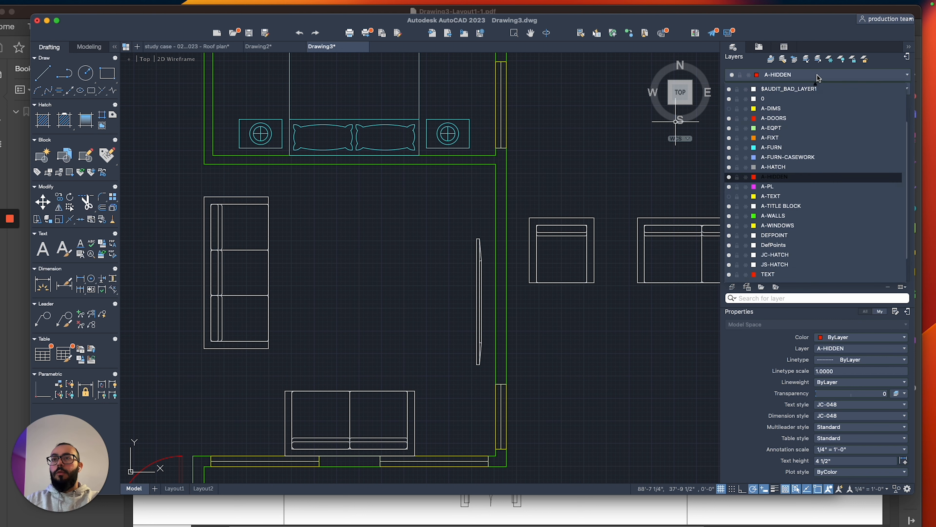
click(778, 142)
text(P)
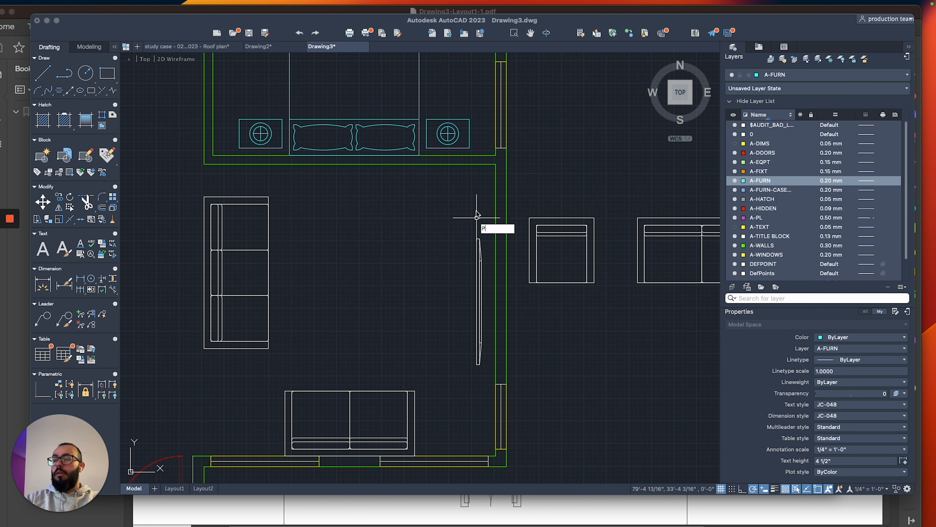
text(L)
key(Return)
click(496, 164)
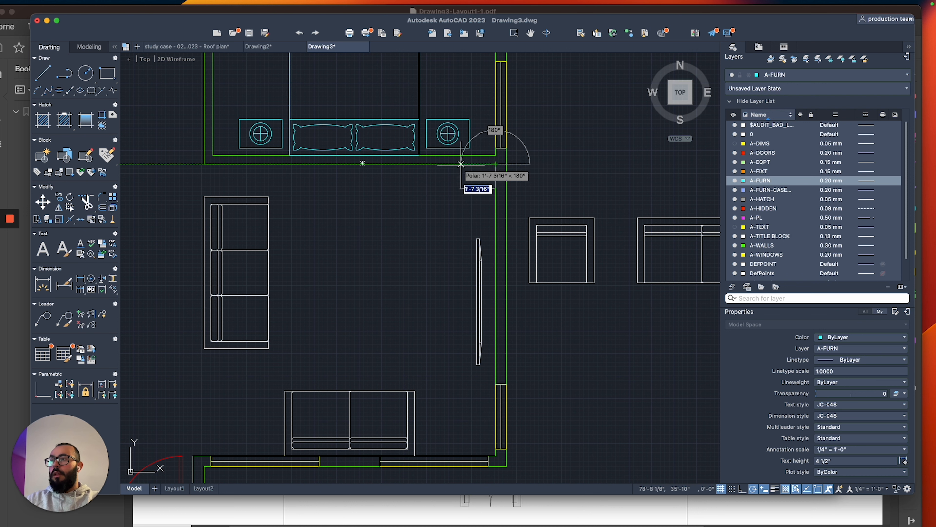
click(452, 164)
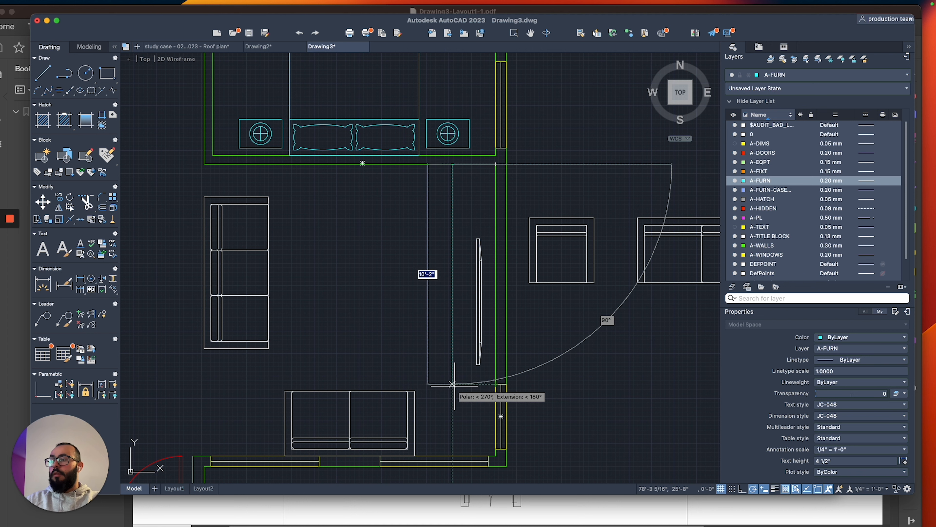
click(452, 384)
click(495, 383)
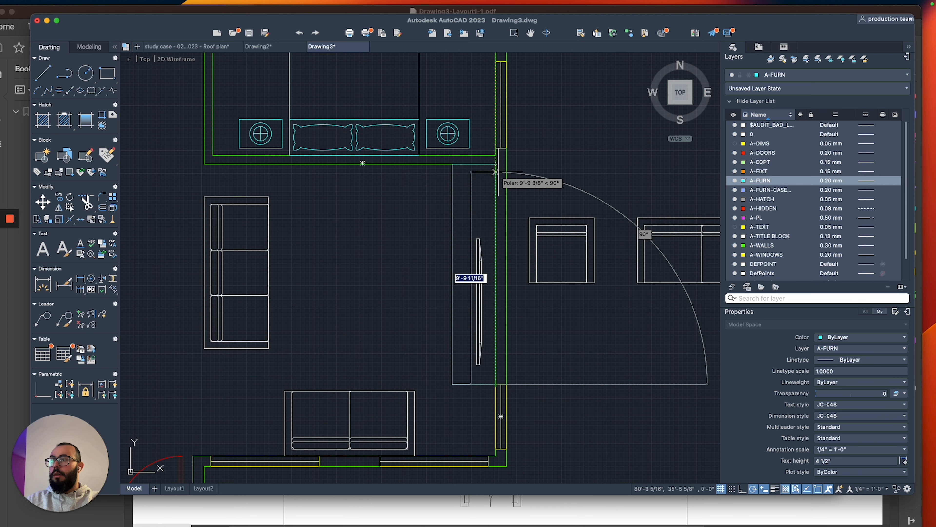
click(497, 167)
Match the TV, the triple sofa and the double sofa to the console outline's properties so they use layer A-FURN.
scroll(446, 276, down, 1)
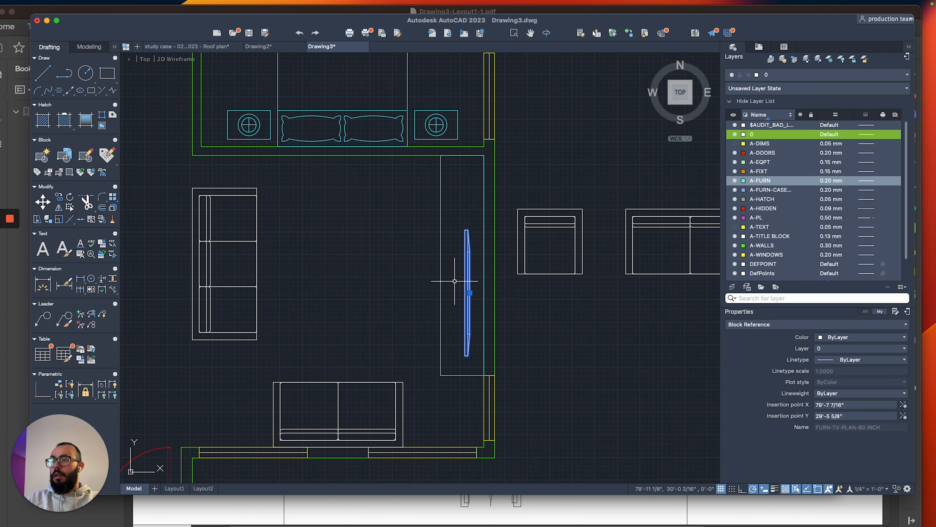
scroll(444, 273, down, 2)
click(409, 257)
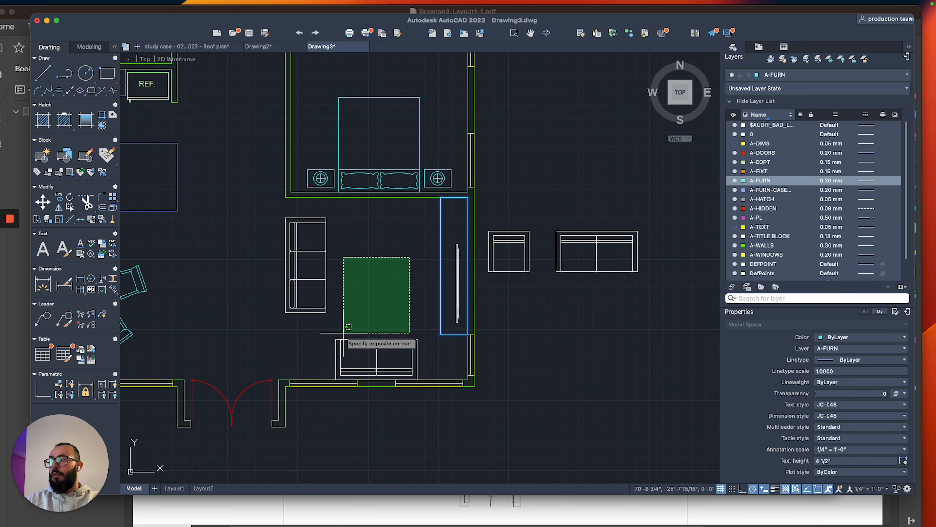
key(Escape)
Move the TV over the console to sit against the right wall's inner face.
scroll(454, 281, up, 2)
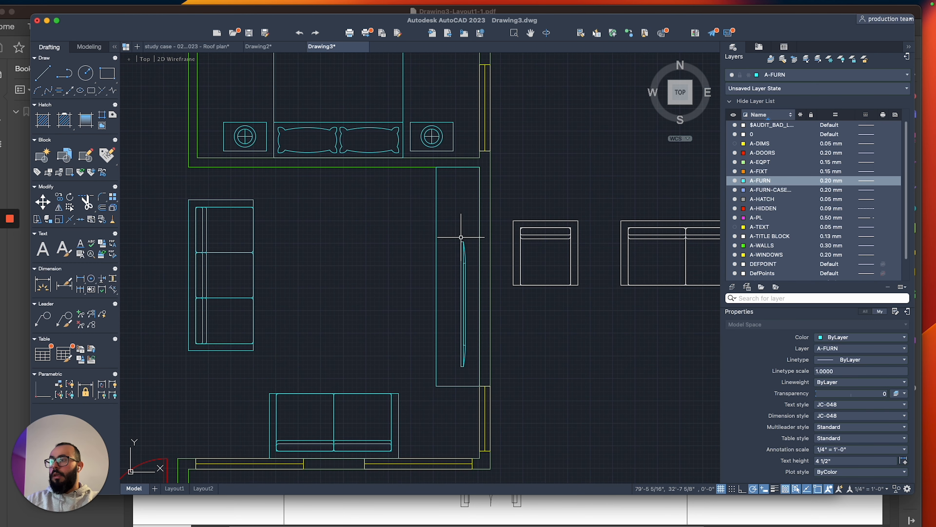
click(460, 271)
scroll(454, 271, up, 2)
key(m)
key(space)
click(466, 325)
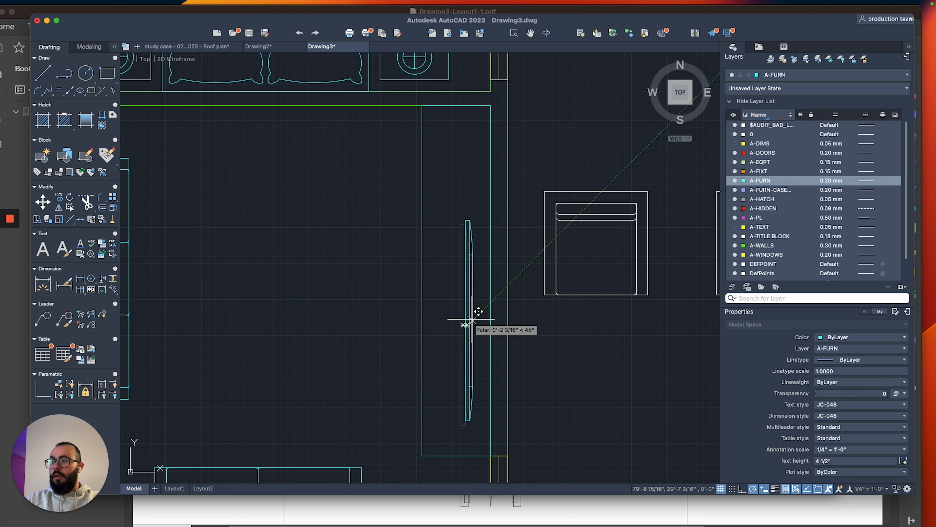
click(493, 272)
scroll(452, 267, down, 3)
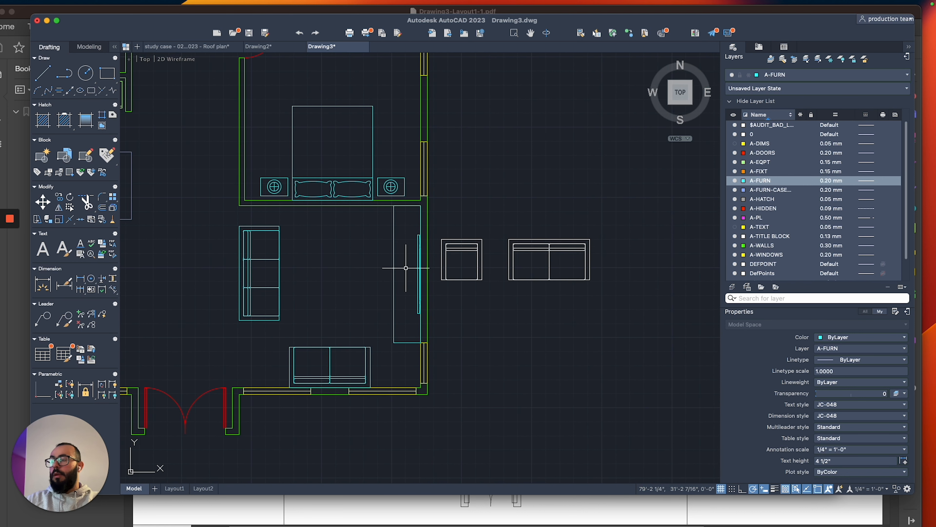
scroll(421, 285, up, 1)
scroll(397, 331, up, 2)
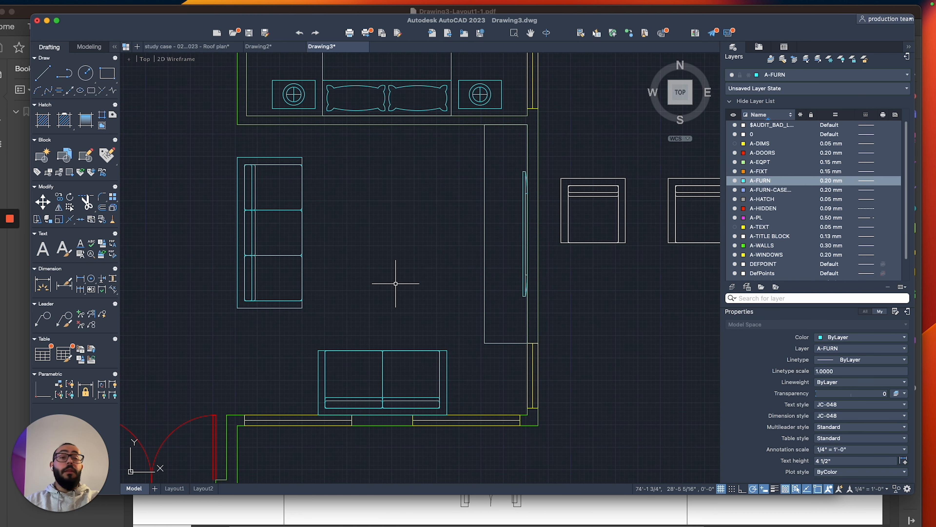
scroll(408, 285, down, 2)
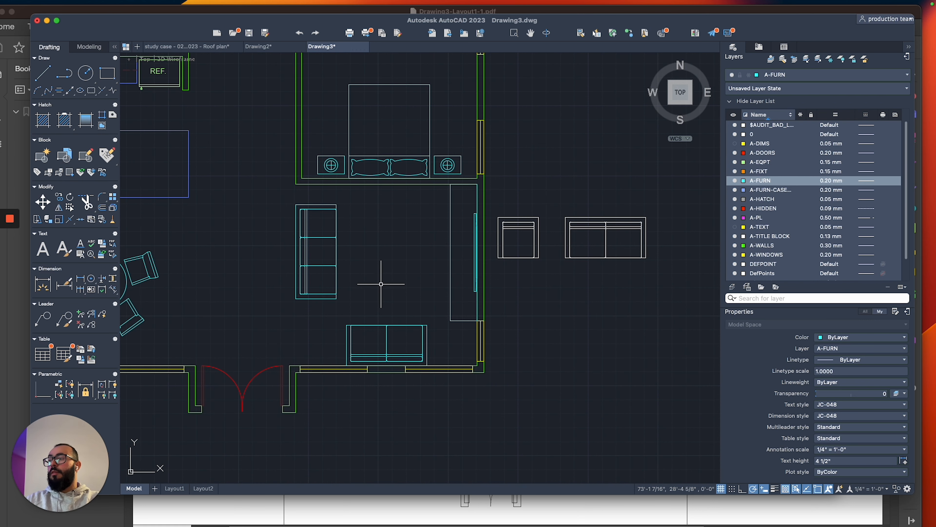
middle_drag(382, 284, 436, 302)
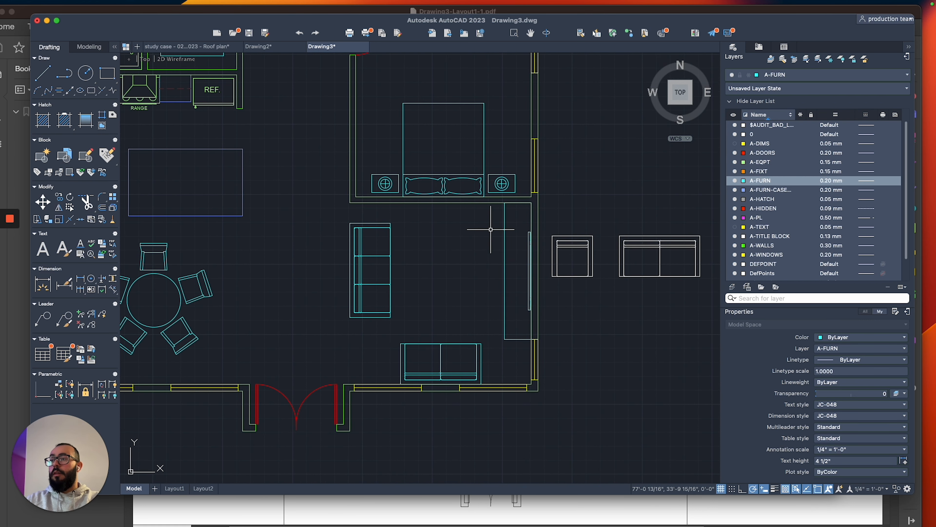
mouse_move(491, 209)
middle_down()
mouse_move(432, 255)
mouse_move(381, 256)
mouse_move(434, 265)
mouse_move(408, 273)
middle_up()
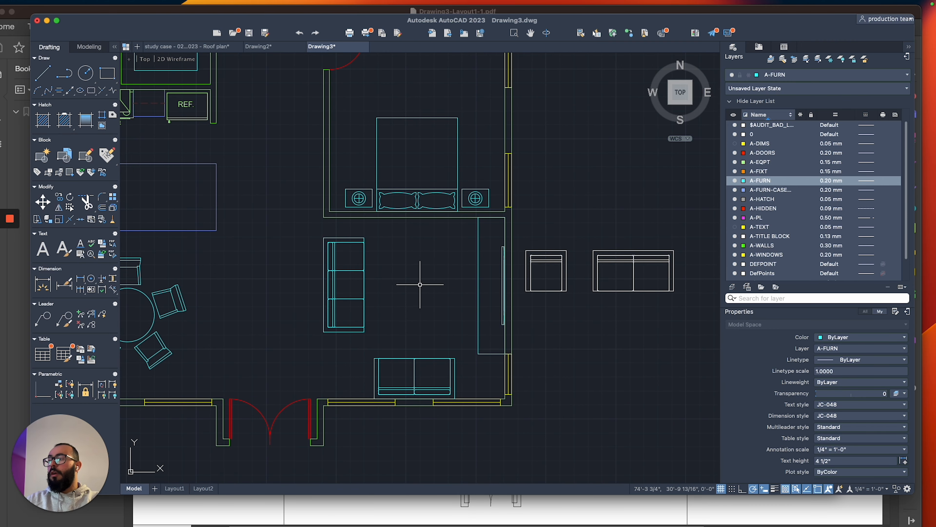
Move the TV slightly left, leaving a small gap between its back and the wall.
scroll(420, 285, up, 2)
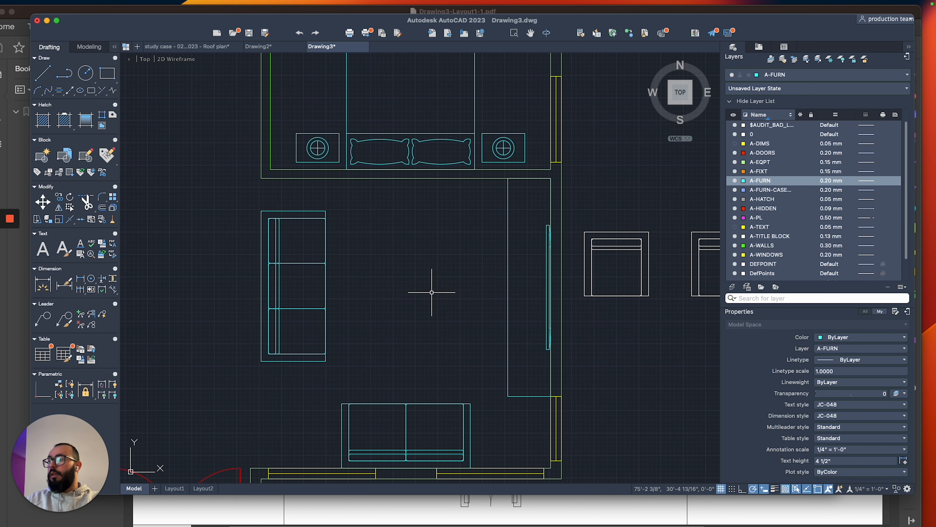
scroll(536, 247, up, 2)
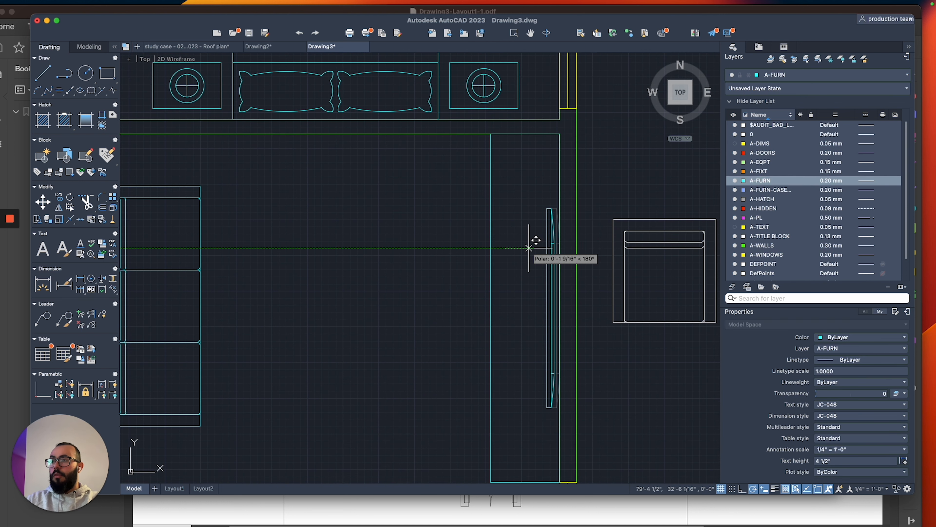
scroll(480, 260, down, 4)
scroll(438, 321, up, 2)
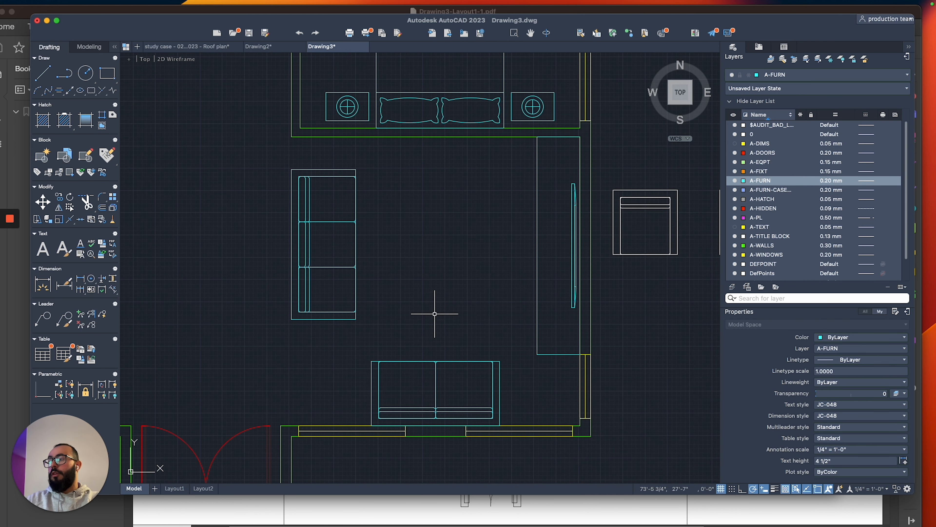
Draw a coffee table circle with an 18" radius centred on the midpoint of the triple sofa's front edge.
key(c)
key(Return)
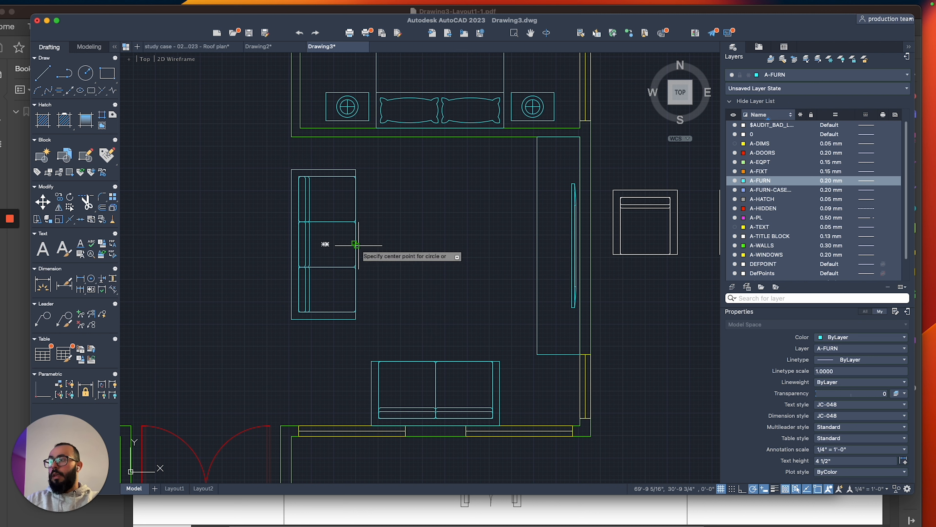
click(356, 244)
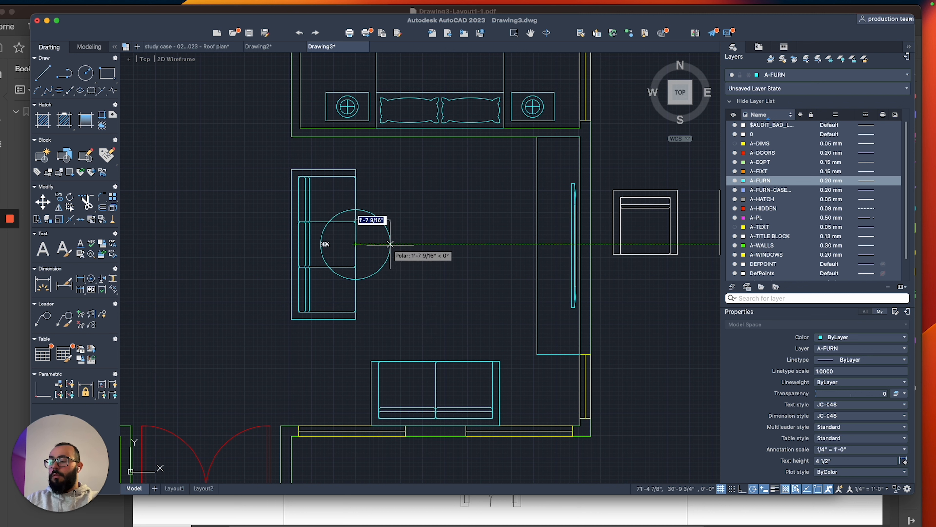
text(18)
key(Return)
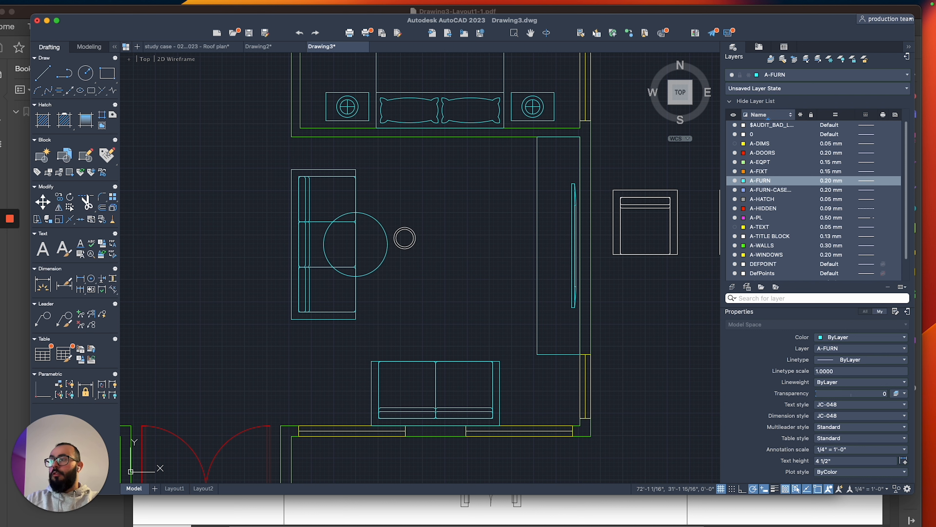
Move the coffee table circle horizontally to the right until it lines up with the middle of the double sofa.
click(381, 259)
key(m)
key(Return)
click(410, 262)
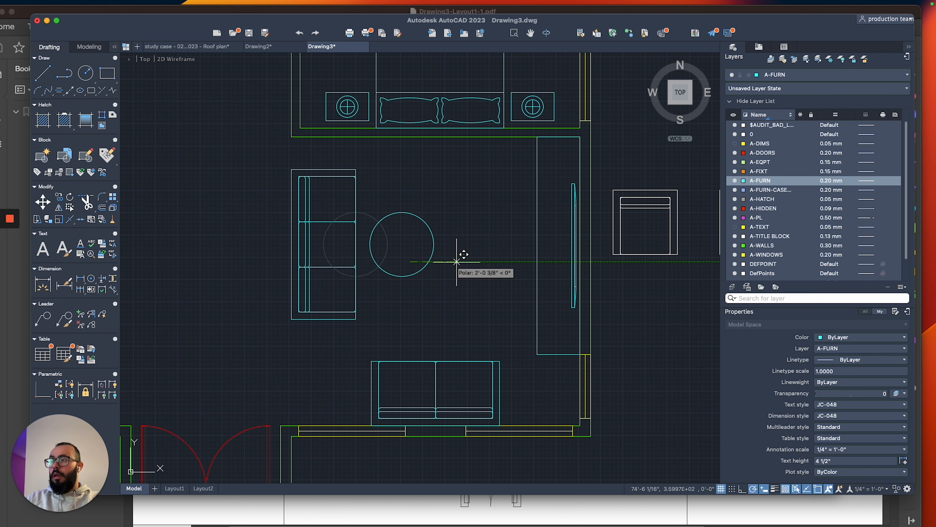
click(490, 262)
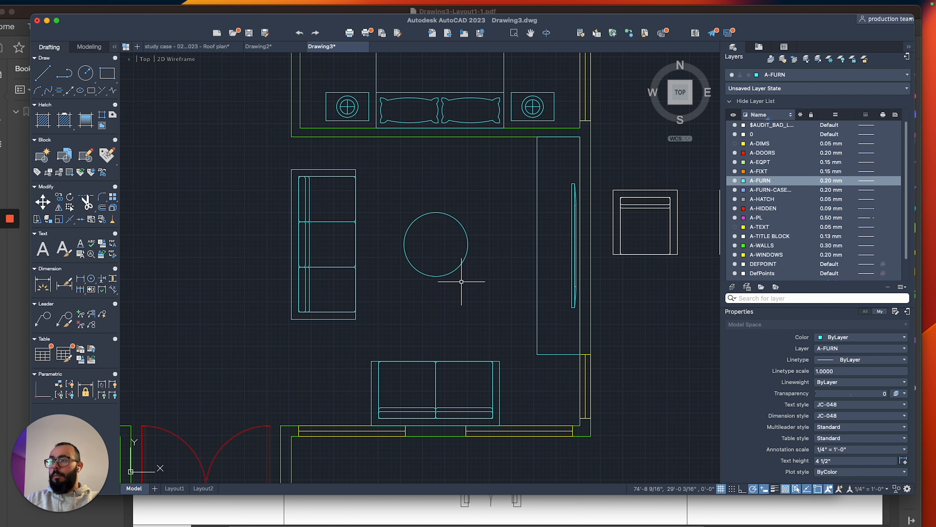
Enlarge the coffee table circle to a 2' radius.
click(467, 244)
click(436, 244)
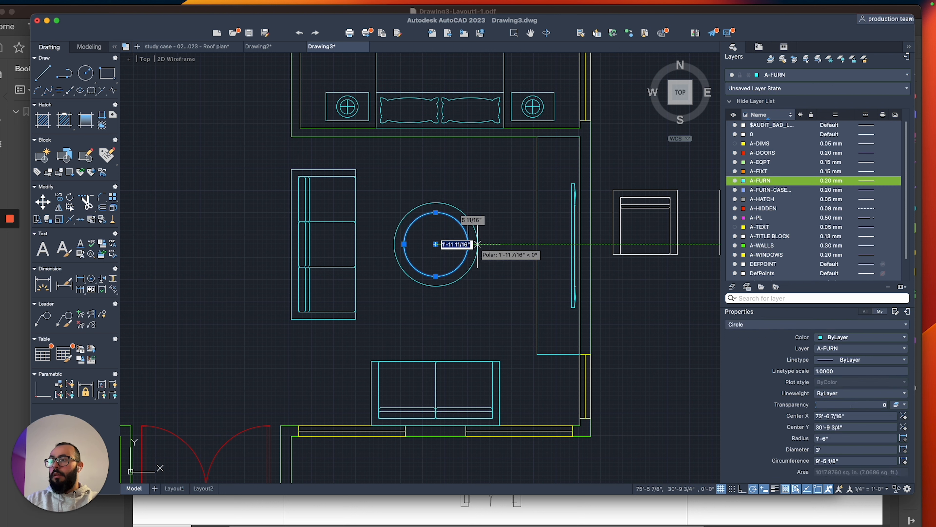
key(Escape)
key(Escape)
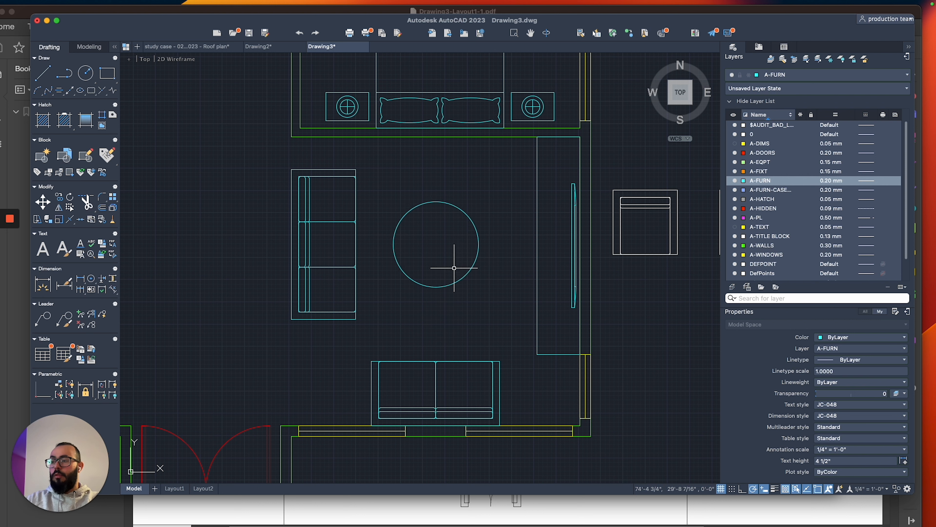
Draw a vertical guide polyline from the double sofa's front midpoint up through the coffee table circle.
text(pl)
key(Return)
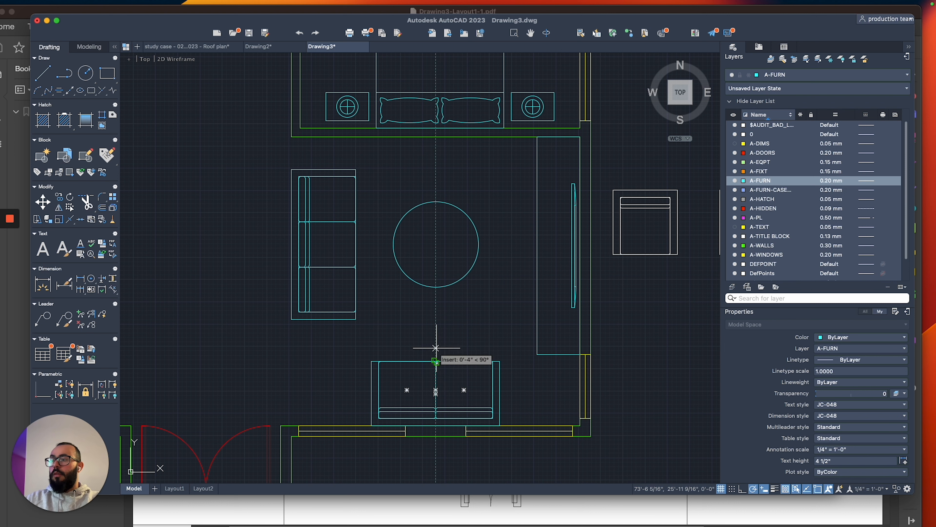
scroll(438, 342, up, 5)
click(431, 391)
scroll(437, 290, down, 5)
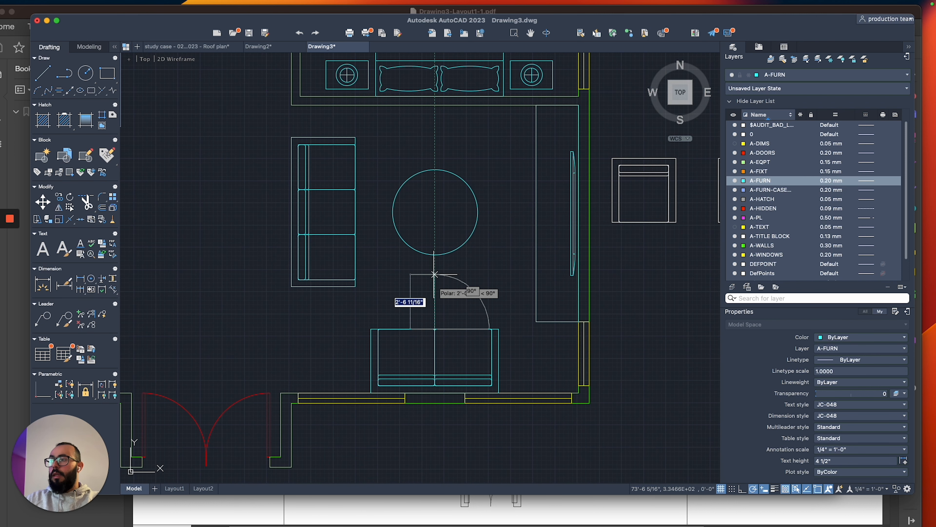
click(436, 140)
key(Return)
Draw a horizontal guide polyline from the triple sofa's front midpoint across the coffee table circle.
scroll(345, 197, up, 3)
key(Return)
click(362, 224)
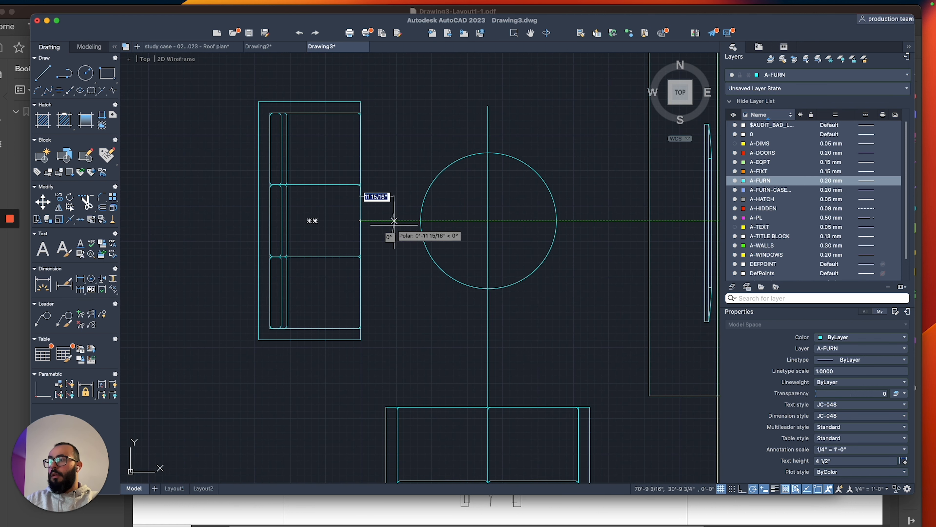
click(616, 223)
key(Return)
Move the coffee table circle by its centre to the intersection of the two guide lines.
click(547, 188)
scroll(524, 203, up, 14)
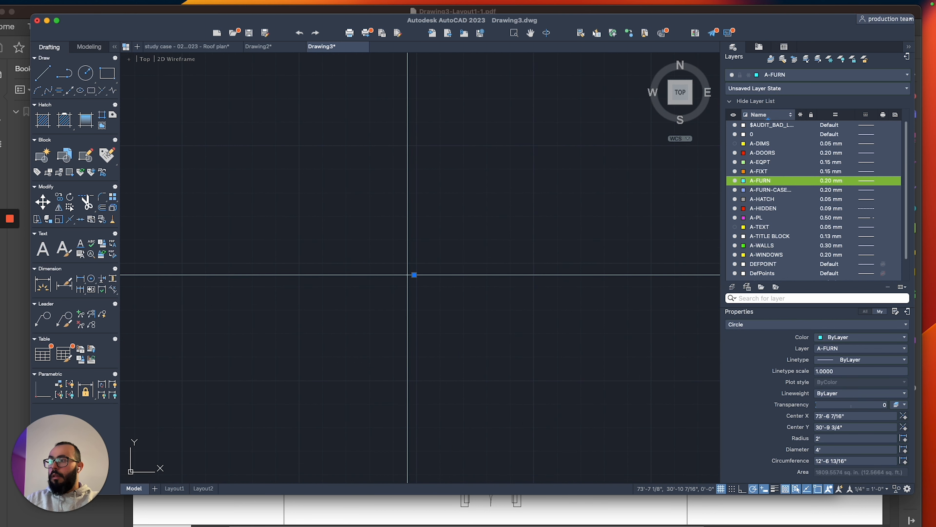
scroll(447, 245, down, 9)
scroll(540, 298, down, 5)
text(m)
key(Return)
scroll(494, 273, up, 5)
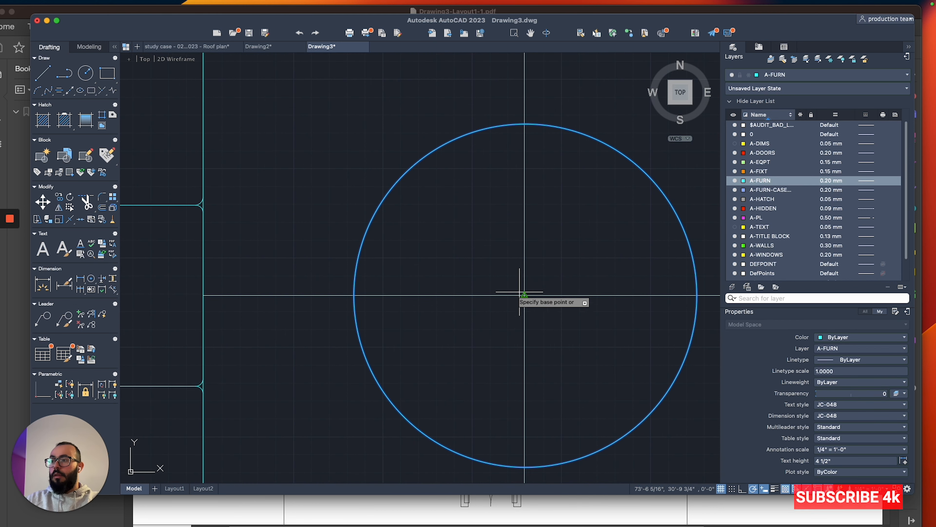
scroll(525, 294, down, 5)
key(Escape)
Delete the vertical and horizontal guide lines crossing the coffee table.
click(532, 291)
click(508, 310)
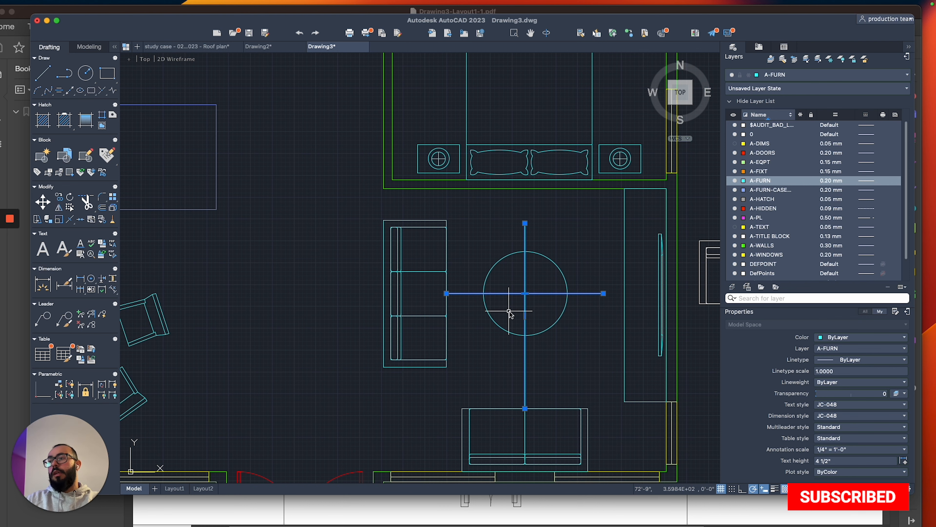
key(Delete)
Delete the leftover armchair and double sofa standing outside the house's right wall.
mouse_move(508, 310)
middle_down()
mouse_move(460, 251)
mouse_move(376, 277)
mouse_move(425, 327)
mouse_move(420, 334)
middle_up()
scroll(462, 255, down, 3)
click(565, 199)
click(469, 264)
scroll(457, 265, down, 3)
key(Delete)
scroll(426, 327, up, 3)
scroll(388, 305, down, 3)
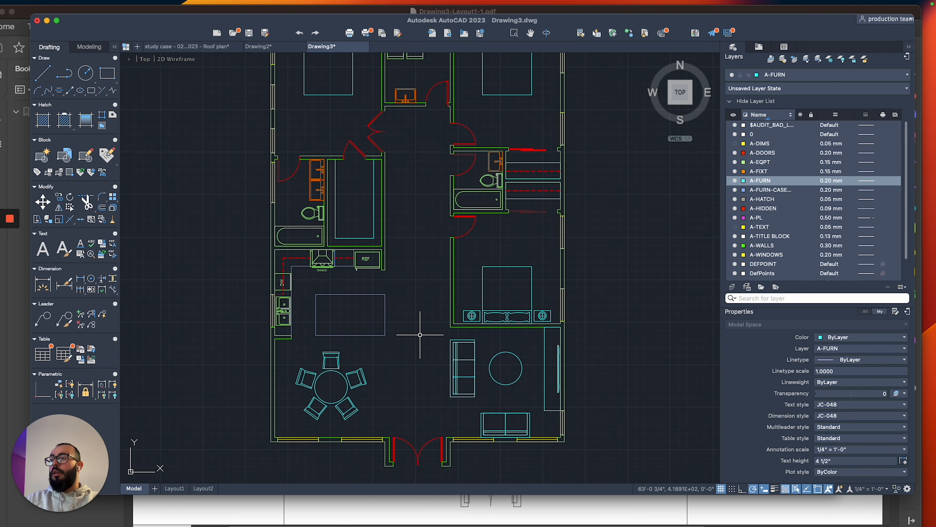
Turn the A-DIMS and A-TEXT layers back on to show the plan's dimensions and room labels.
scroll(418, 304, down, 3)
scroll(429, 308, up, 3)
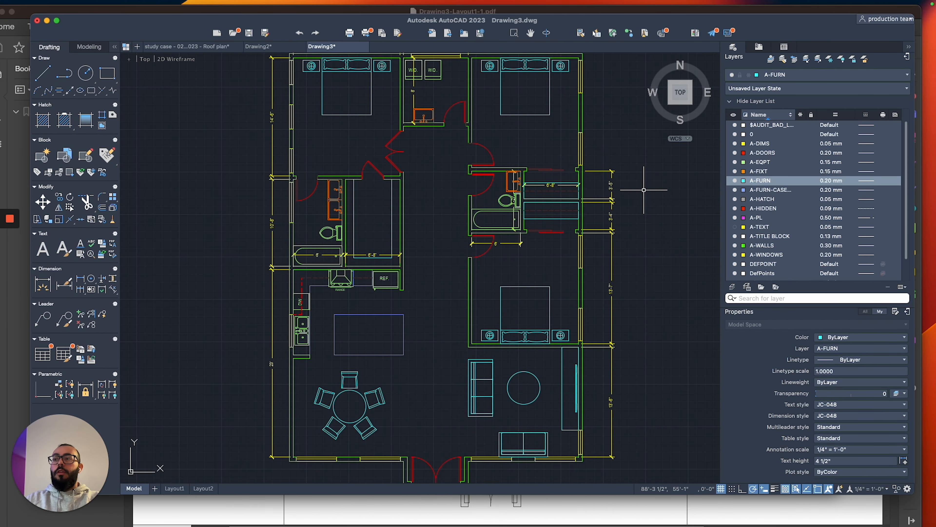
click(735, 227)
scroll(488, 236, down, 2)
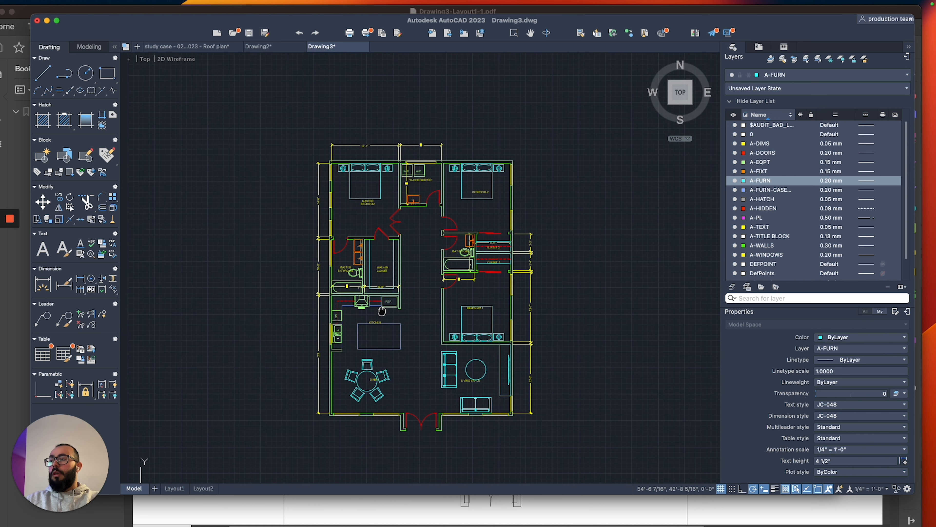
Dimension Bedroom 2's depth along the right exterior wall and its width above the rear wall.
scroll(505, 282, up, 2)
middle_drag(518, 188, 516, 235)
scroll(507, 230, up, 5)
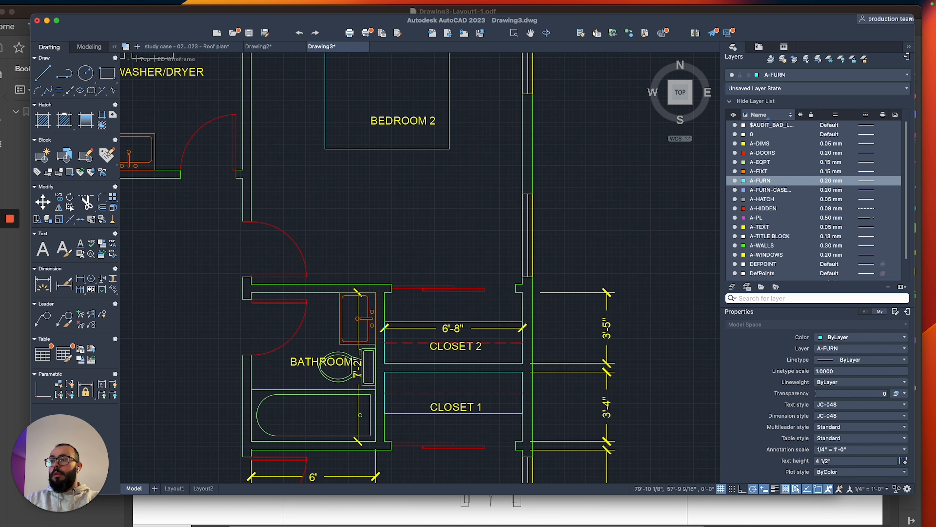
scroll(526, 276, up, 2)
key(space)
click(528, 284)
scroll(528, 275, down, 3)
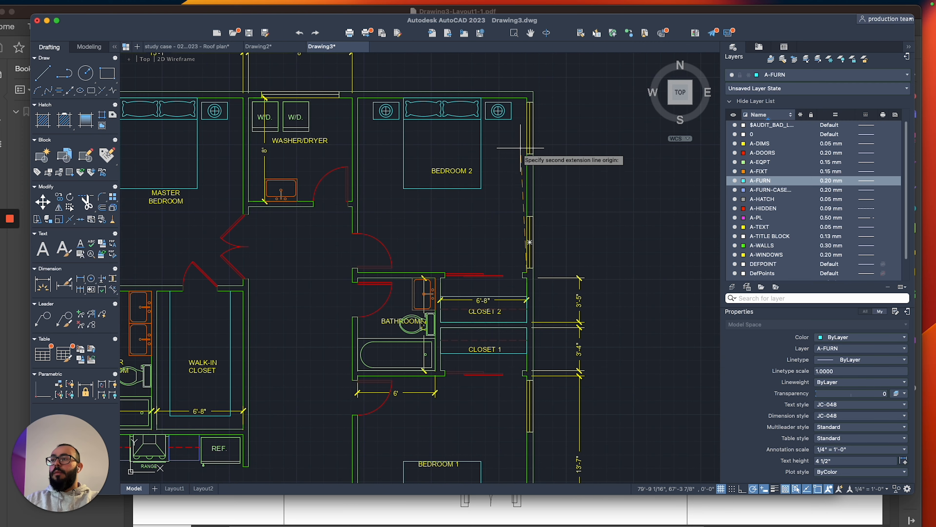
click(531, 98)
scroll(579, 274, up, 3)
click(579, 275)
scroll(578, 274, down, 3)
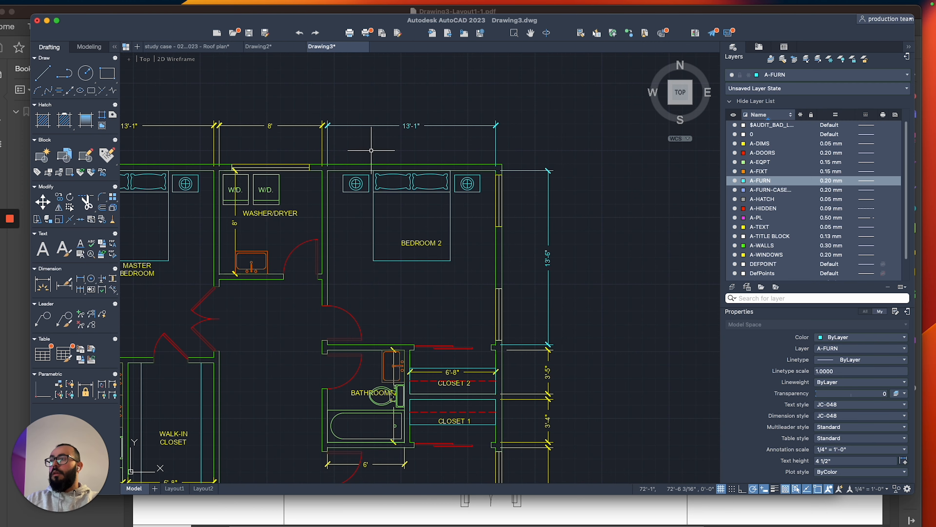
Dimension the living space's front wall from the house corner to the entrance, and put the new dimensions on the A-DIMS layer.
scroll(510, 147, down, 5)
scroll(479, 380, up, 3)
click(469, 253)
click(649, 254)
click(644, 367)
click(795, 76)
Dimension the front entrance's width and the dining-side front wall out to the house's left corner, in line with the living space dimension.
click(470, 275)
click(326, 276)
click(471, 391)
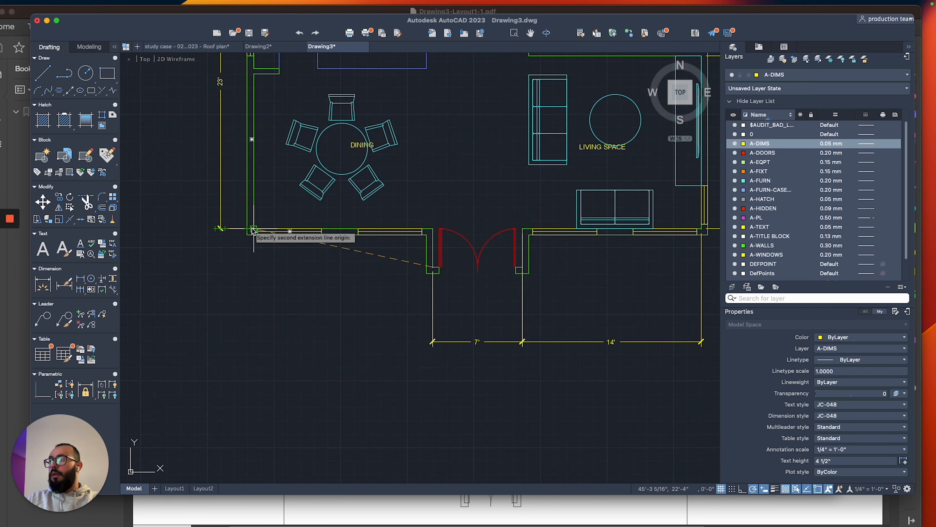
click(255, 232)
click(432, 341)
Add overall dimensions for the house's full width below the plan and its full depth along the left side.
click(343, 136)
click(300, 375)
scroll(450, 406, down, 3)
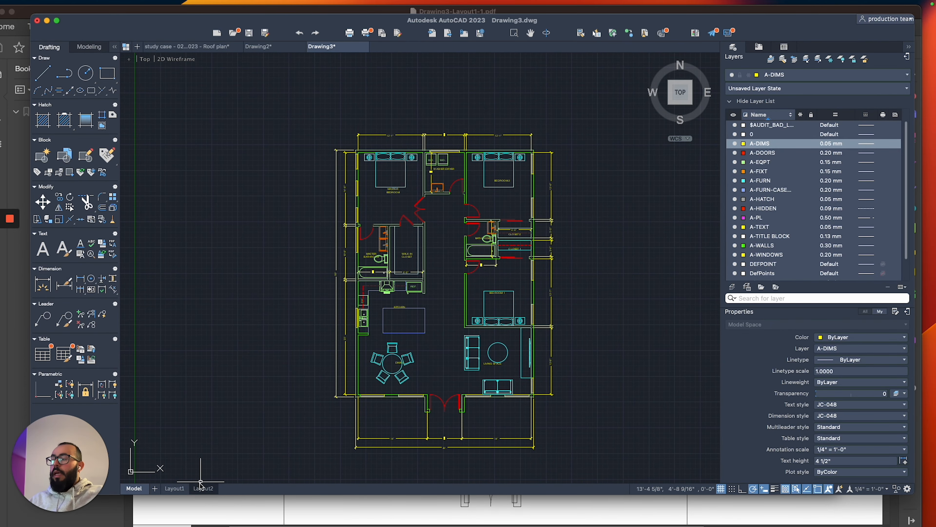
Open Layout1 and move the floor plan viewport horizontally towards the sheet's left border.
click(176, 489)
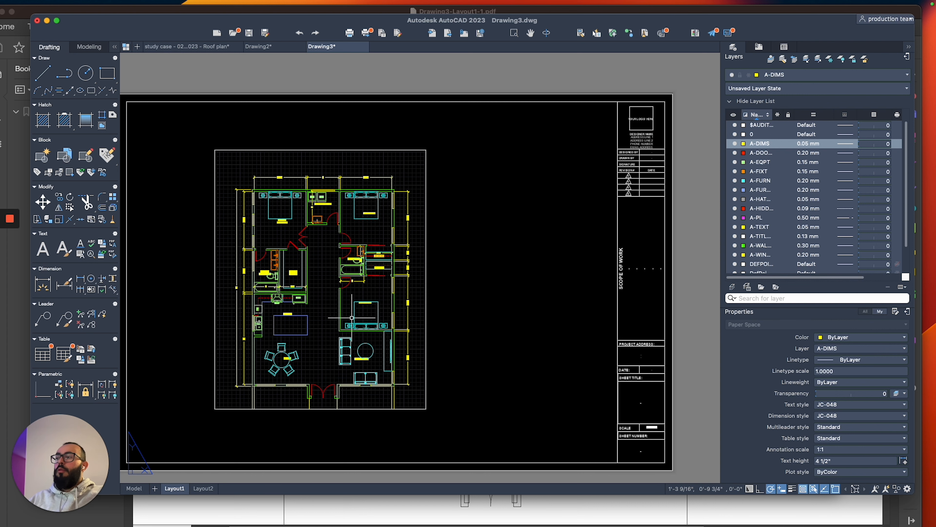
middle_drag(354, 321, 365, 323)
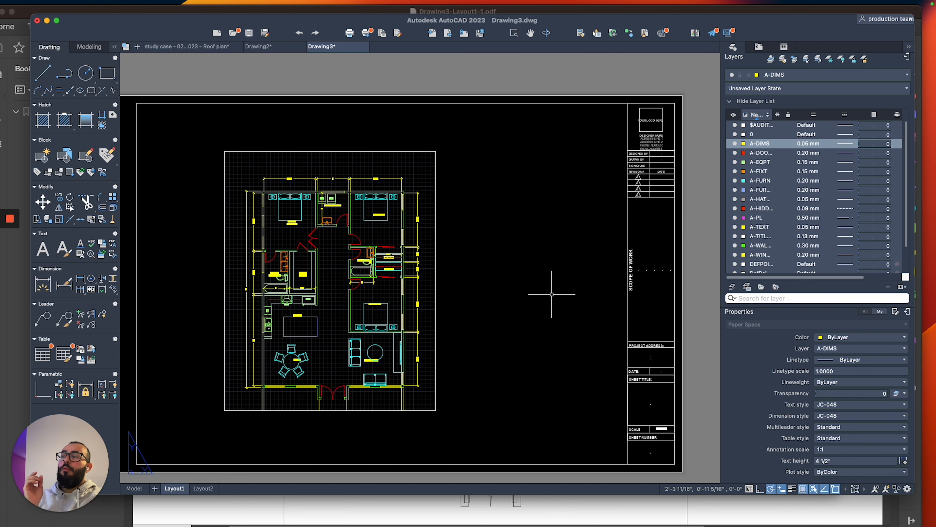
click(437, 275)
middle_drag(424, 287, 442, 289)
text(m)
key(Return)
click(519, 291)
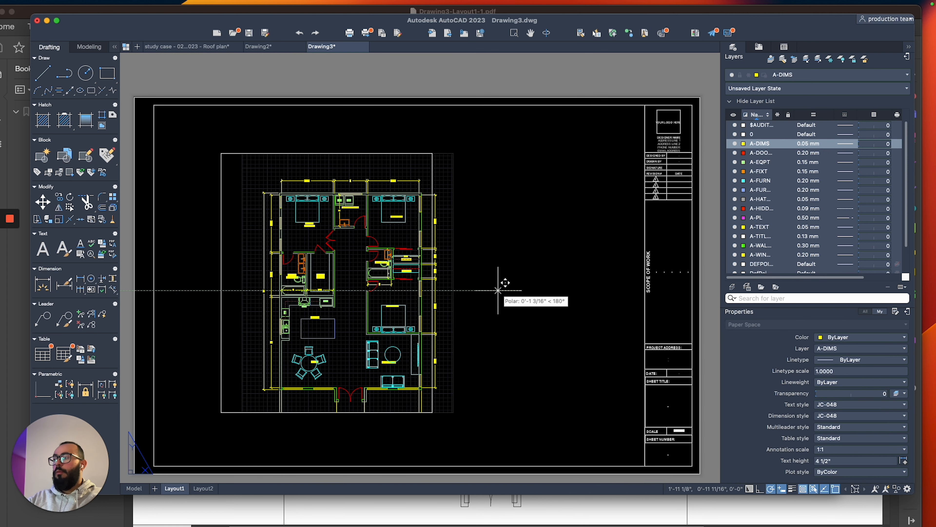
click(464, 291)
Copy the floor plan viewport horizontally so the duplicate sits beside the original, next to the title block.
click(399, 337)
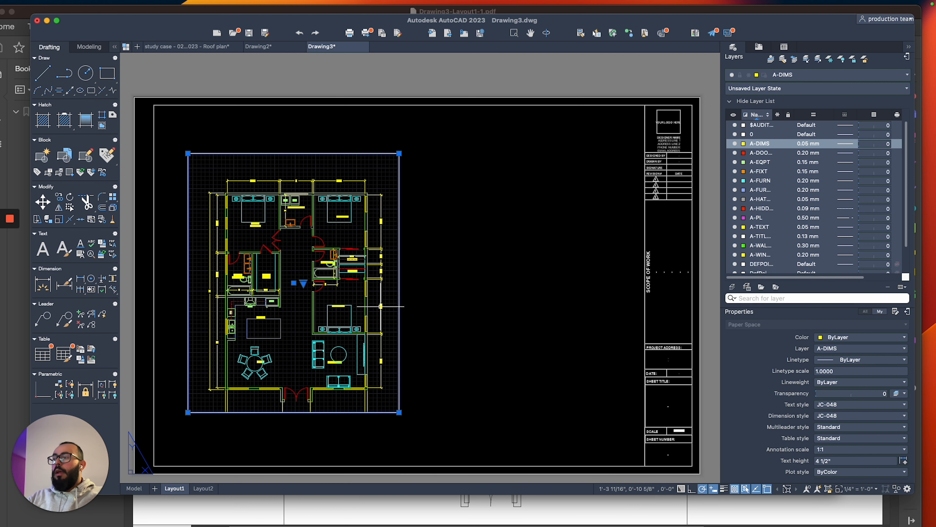
text(m)
key(Return)
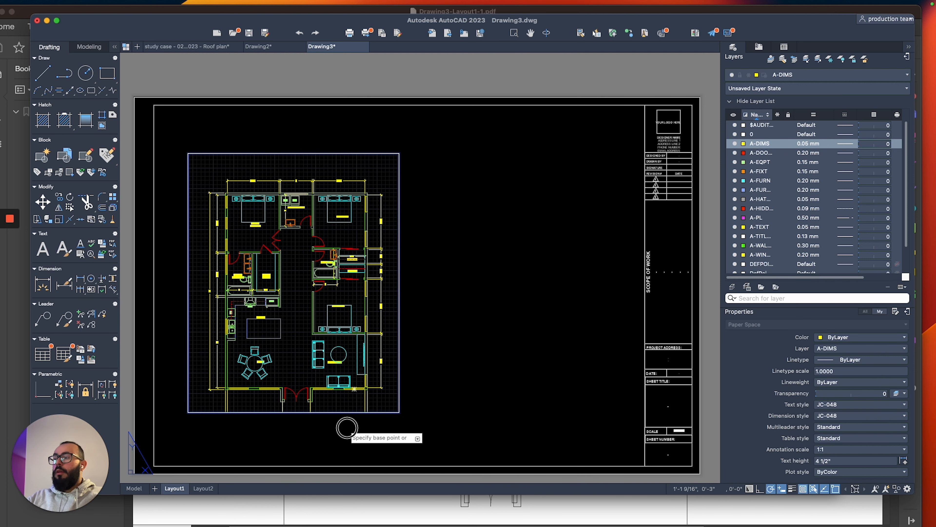
click(347, 426)
click(563, 427)
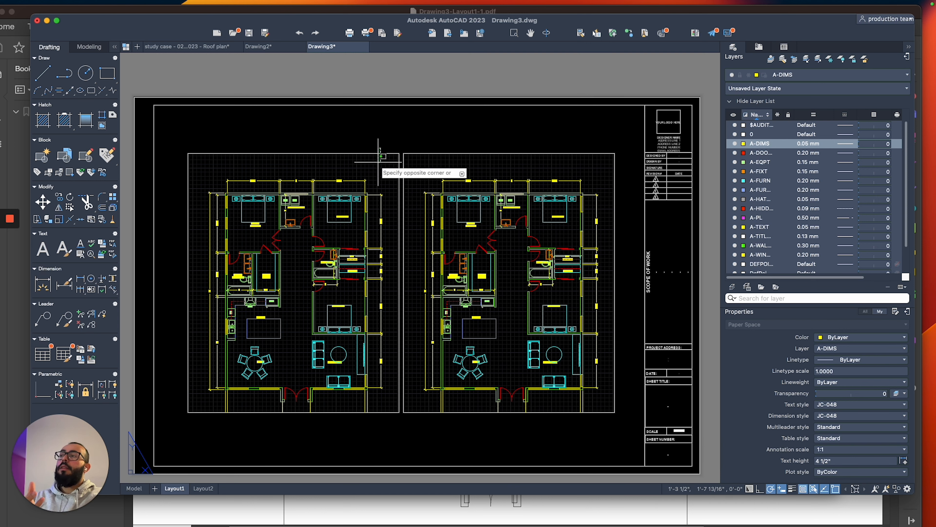
click(399, 156)
key(Escape)
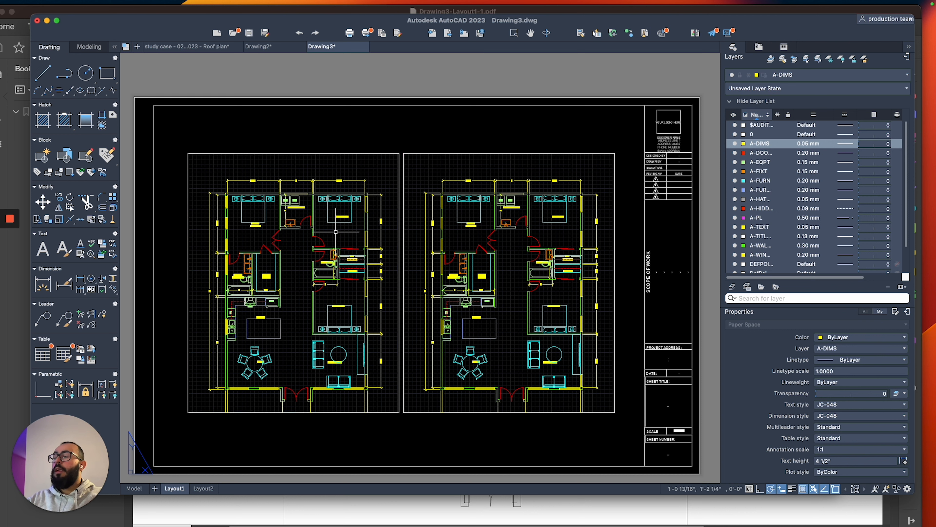
Activate the left viewport and freeze the current A-DIMS layer in that viewport with LAYFRZ.
double_click(289, 283)
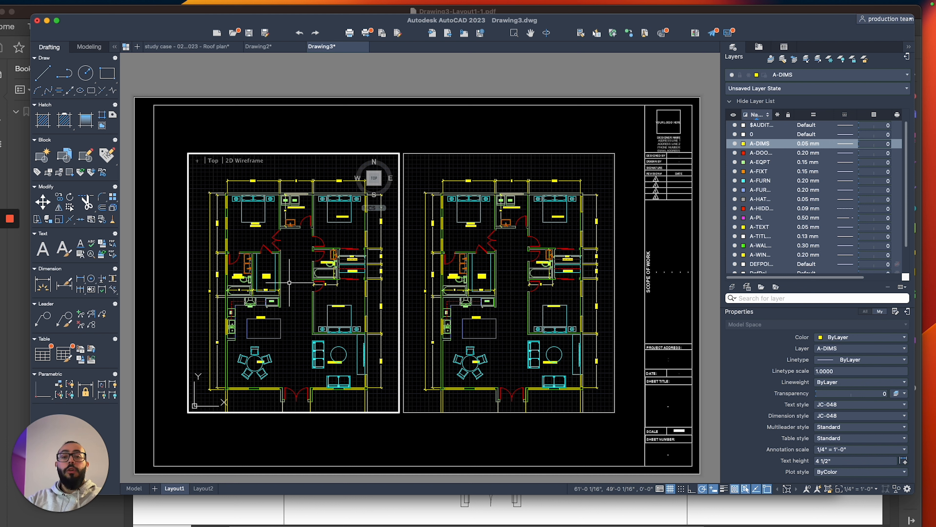
text(la)
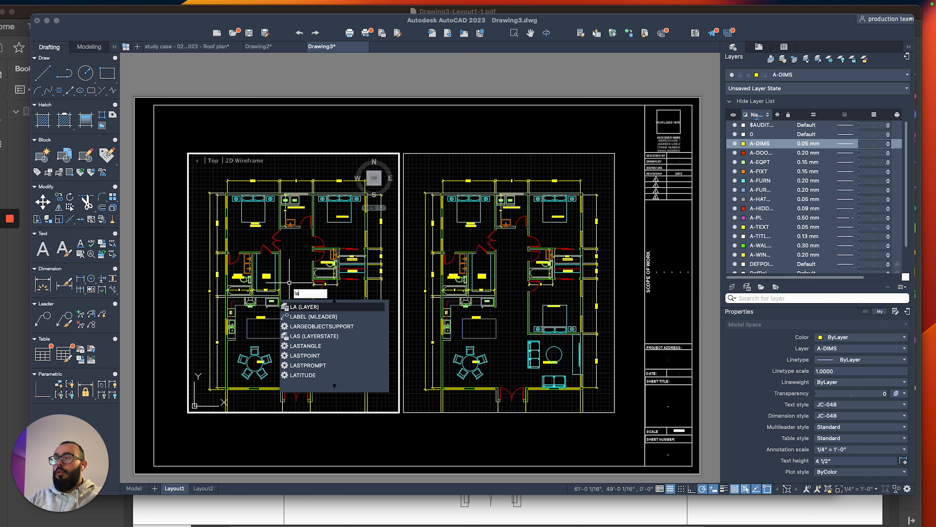
text(yf)
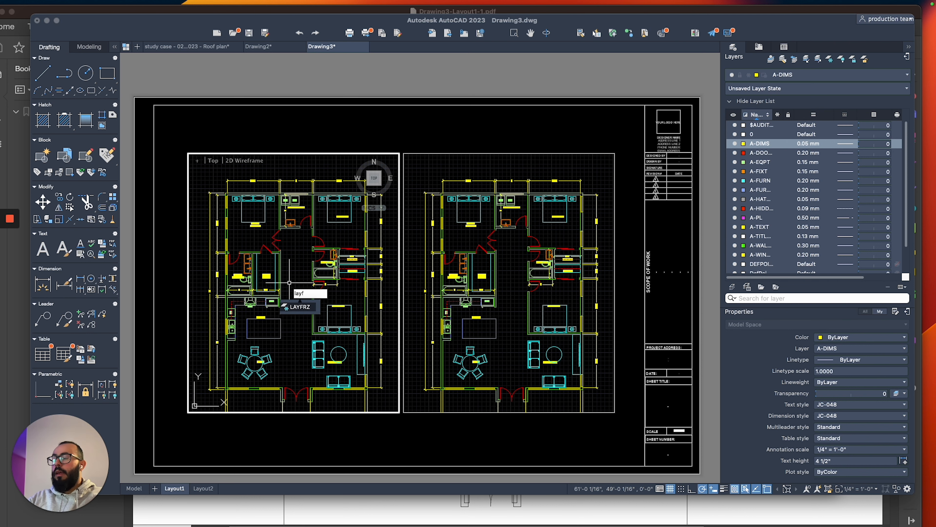
click(299, 306)
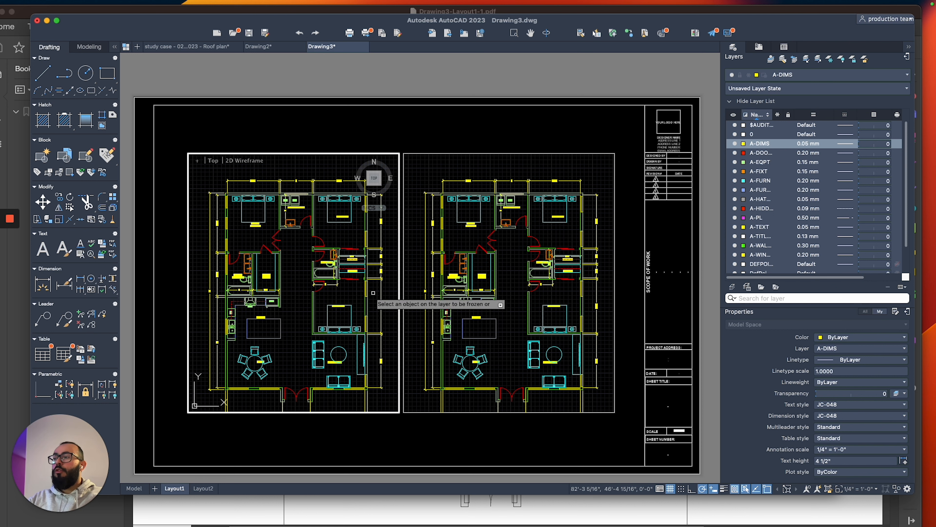
click(381, 290)
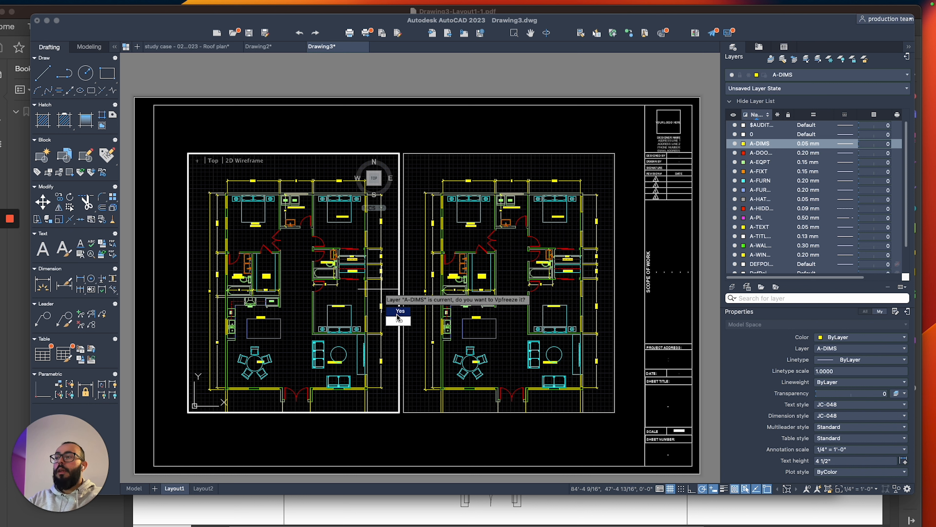
click(399, 311)
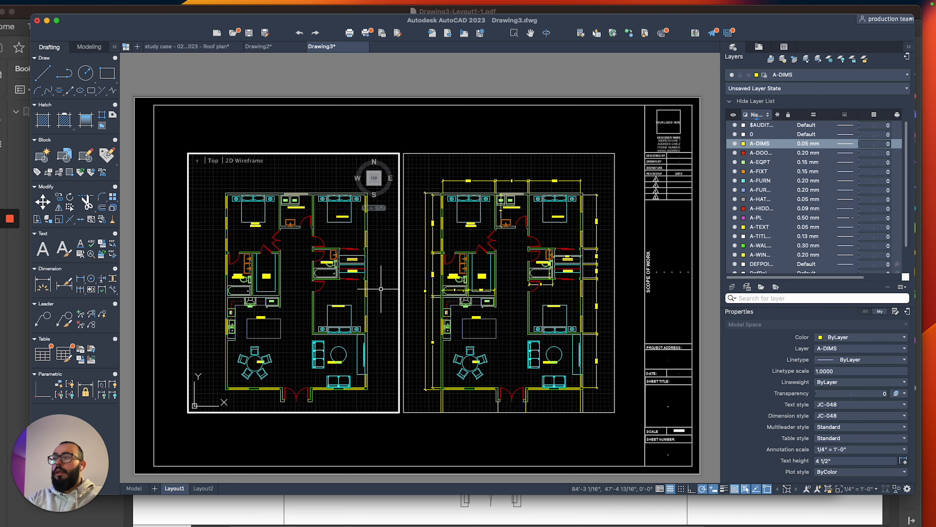
Freeze the room label text layer in the left viewport with LAYFRZ.
click(508, 282)
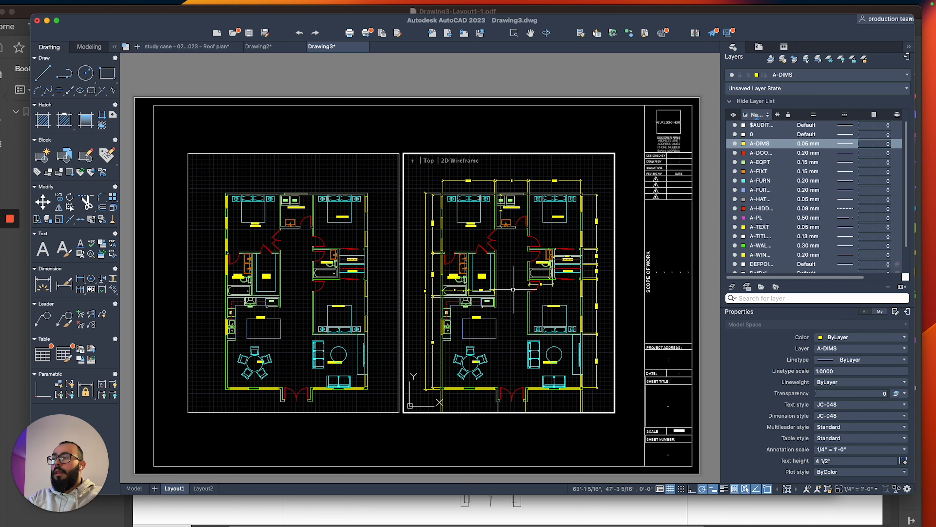
click(346, 287)
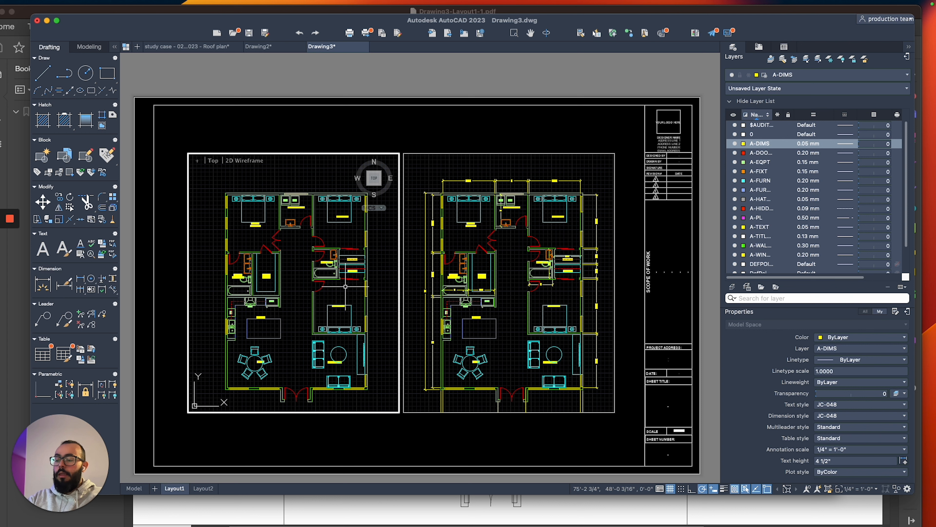
text(layfrz)
key(Return)
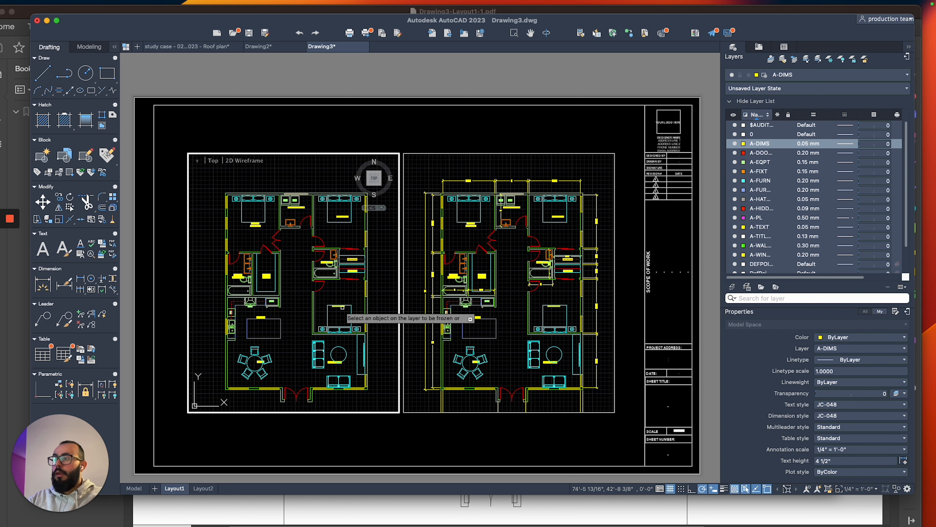
click(341, 306)
Freeze the furniture, casework, fixture, equipment and hidden-line layers in the right viewport, and return to paper space.
click(506, 294)
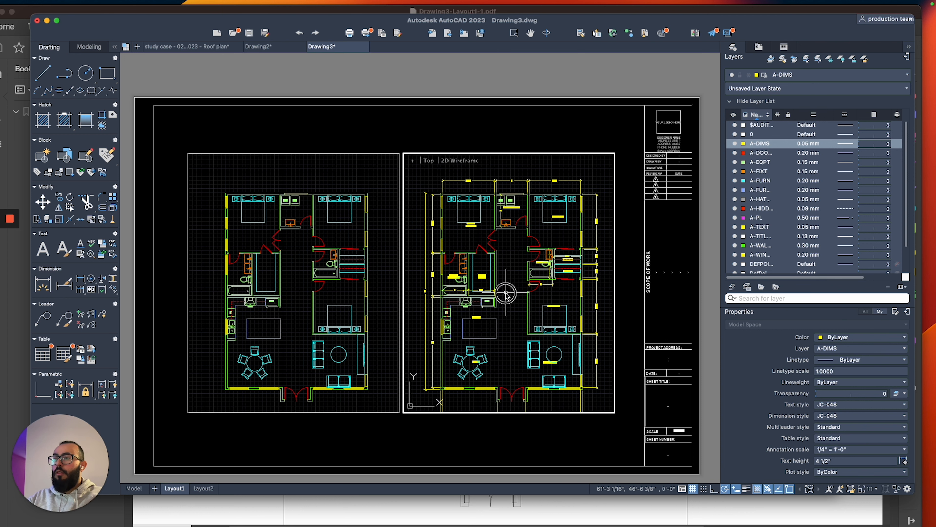
text(layf)
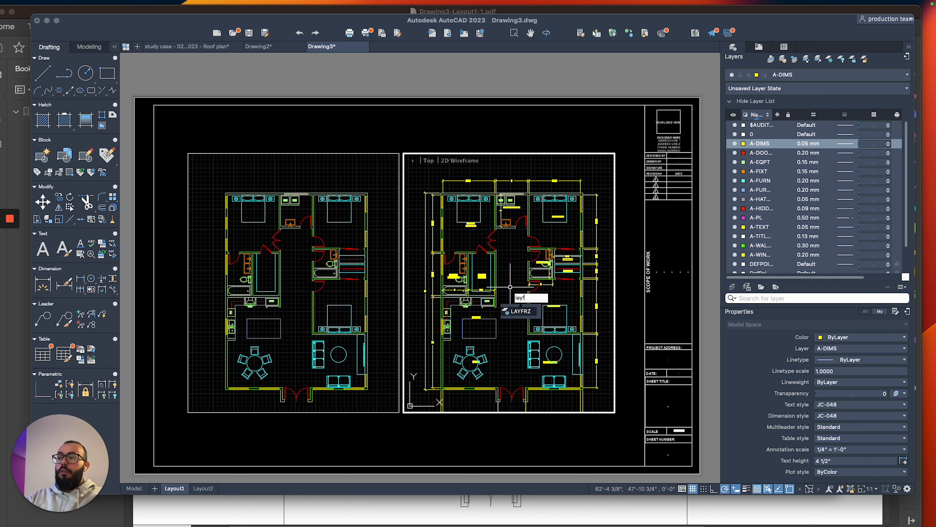
key(Return)
click(544, 327)
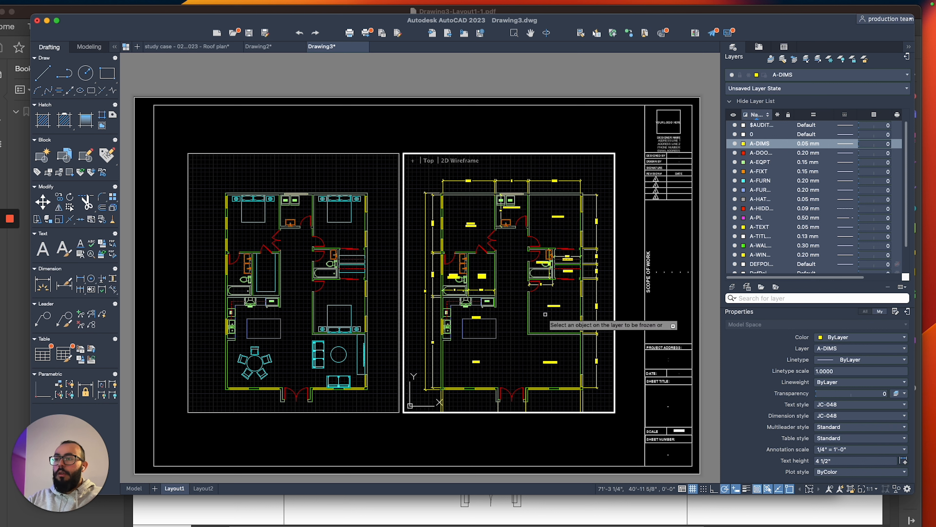
click(495, 327)
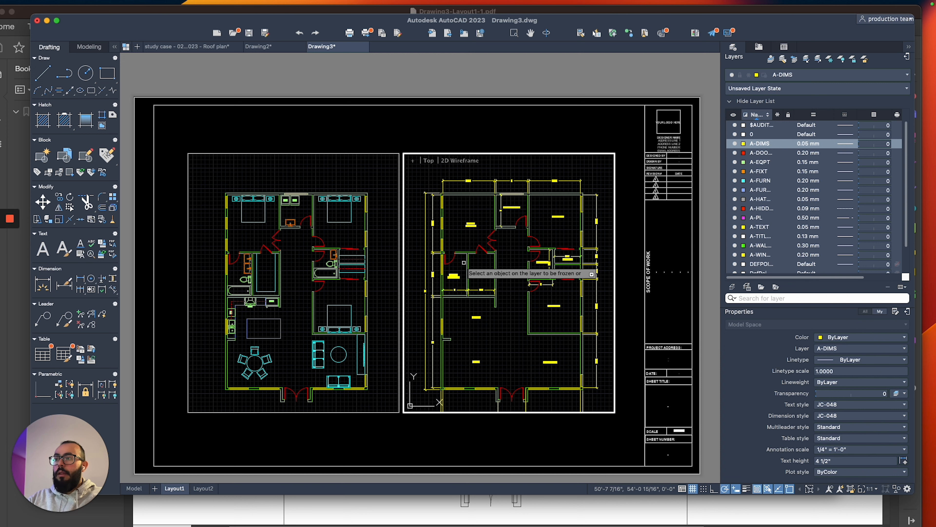
key(Escape)
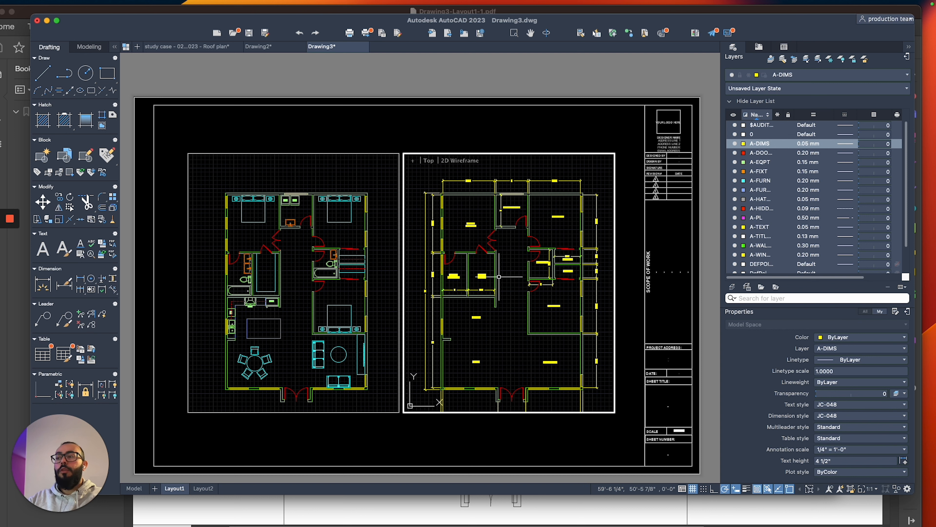
double_click(497, 141)
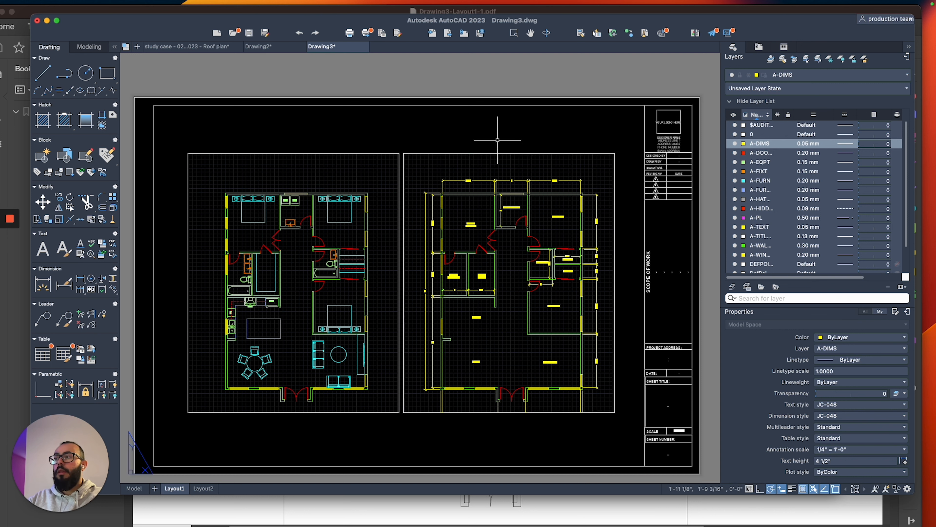
Preview the Layout1 plot as a PDF to examine the furnished and dimensioned plans, and close the plot settings without plotting.
text(pr)
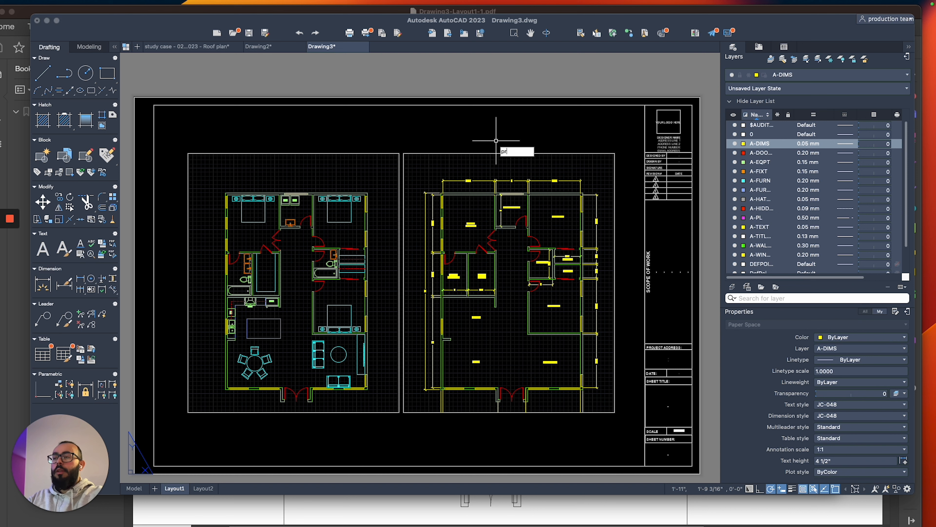
text(int)
key(Return)
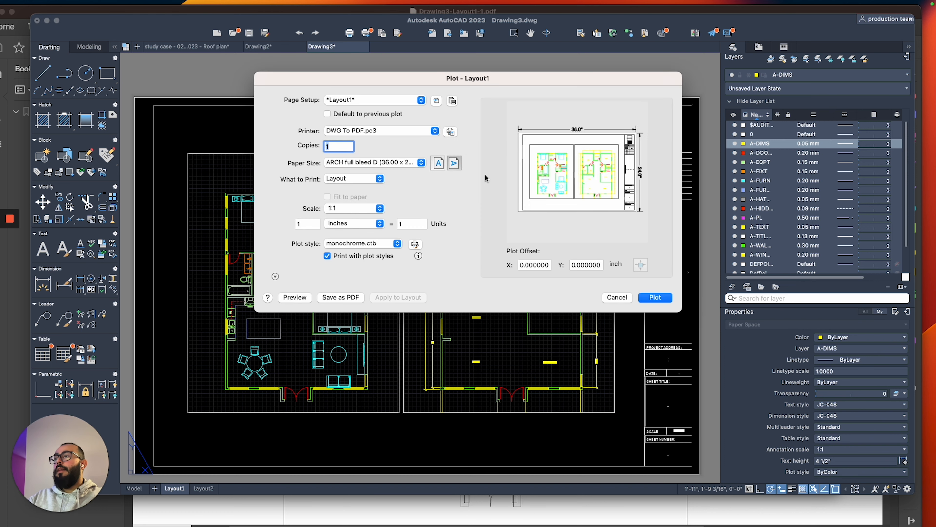
click(293, 298)
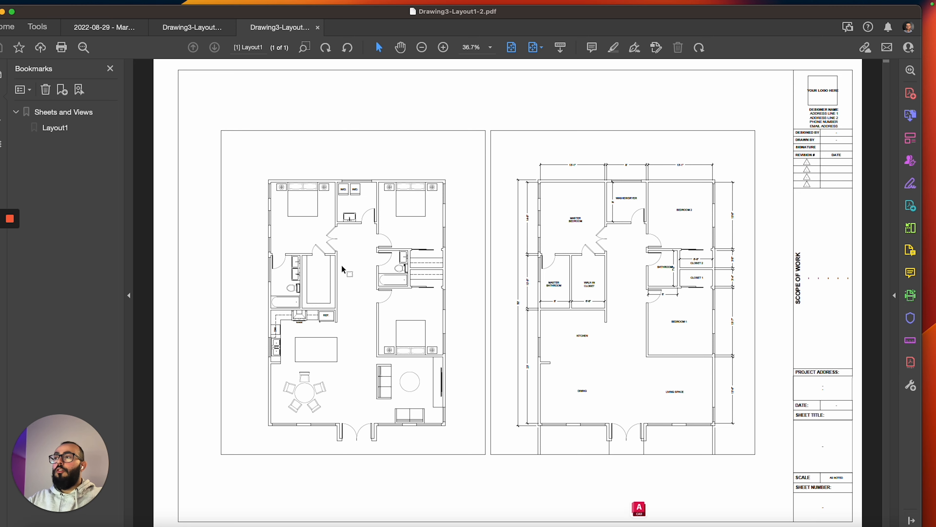
drag(236, 158, 470, 385)
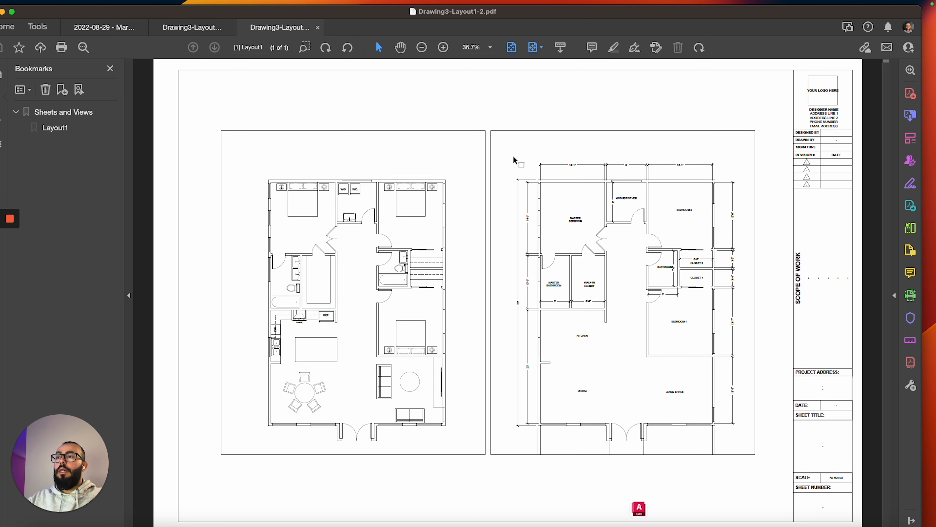
drag(502, 140, 772, 440)
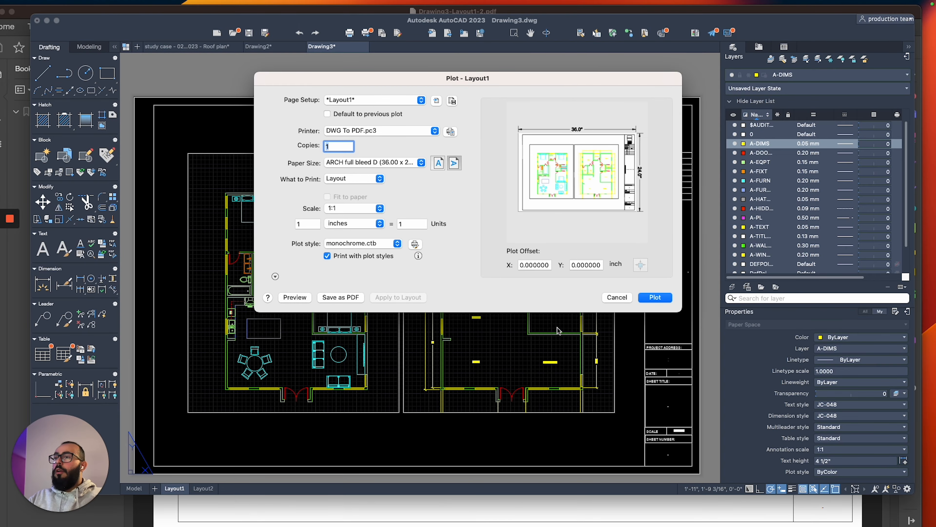
click(616, 298)
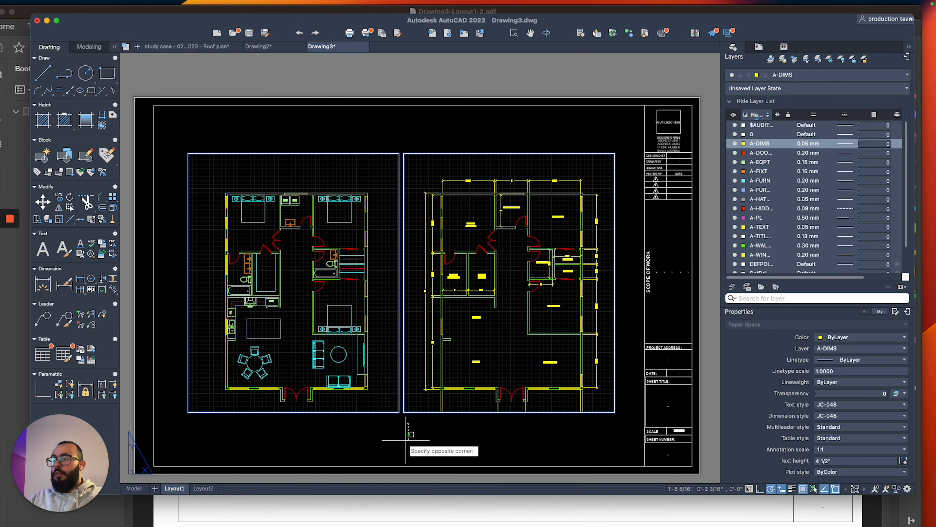
Stretch the lower edges of both viewports downward to take in the dimensions below the house plan.
text(s)
key(Return)
click(420, 403)
click(366, 437)
key(Return)
click(419, 437)
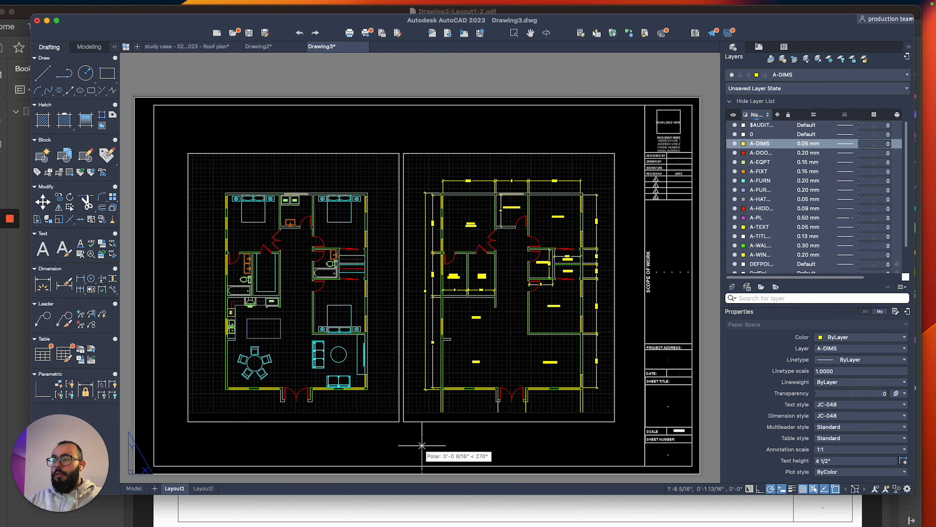
click(420, 455)
key(Return)
click(436, 399)
click(397, 432)
key(Return)
click(412, 438)
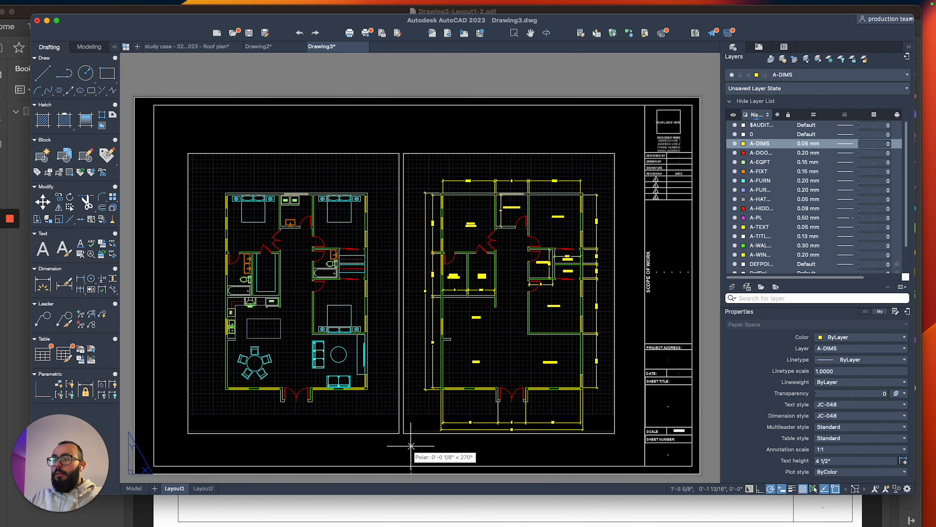
click(413, 446)
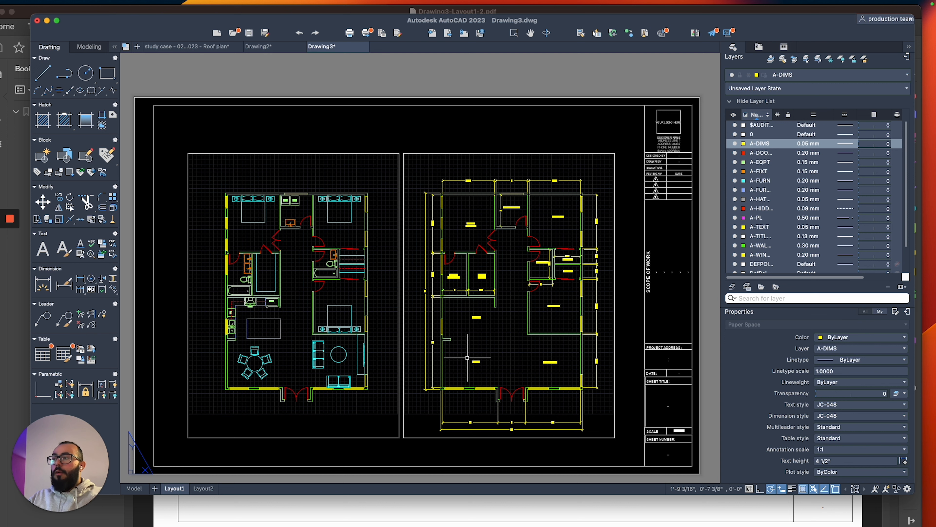
Activate the right viewport, set its scale to 1/4" = 1'-0" and recentre the dimensioned plan inside it.
double_click(504, 270)
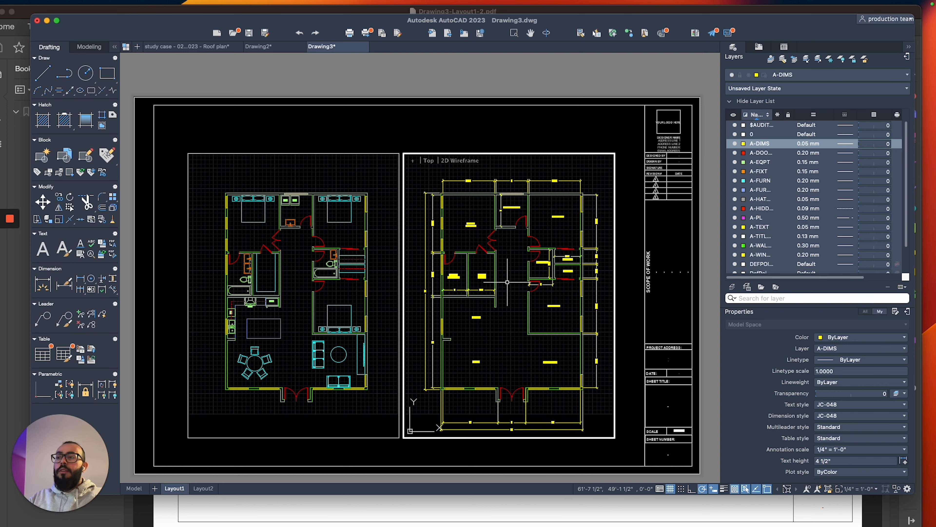
scroll(507, 281, up, 2)
middle_drag(509, 280, 553, 309)
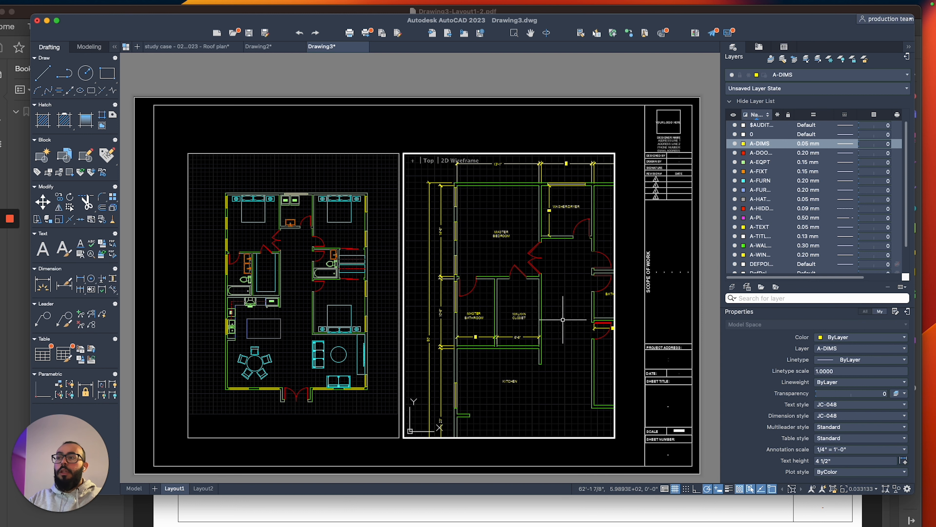
scroll(553, 309, up, 2)
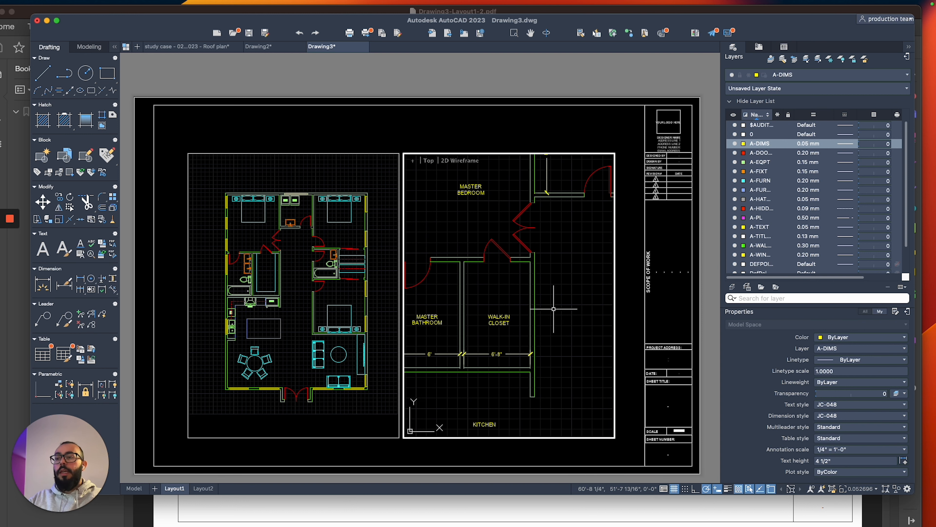
click(864, 489)
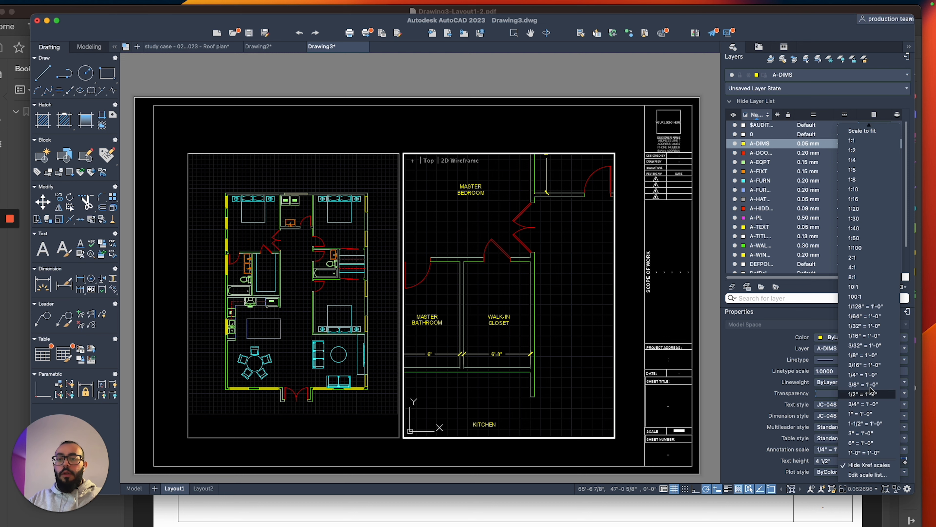
click(863, 374)
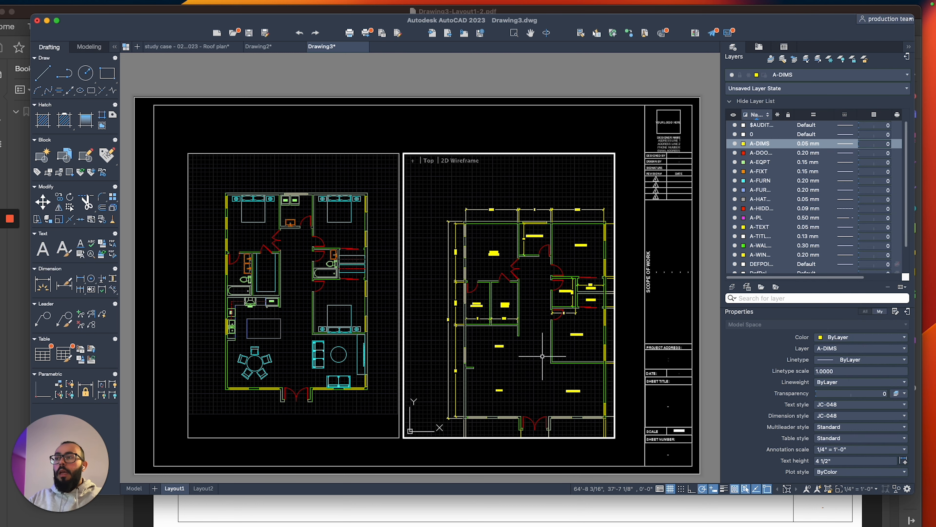
middle_drag(541, 354, 523, 328)
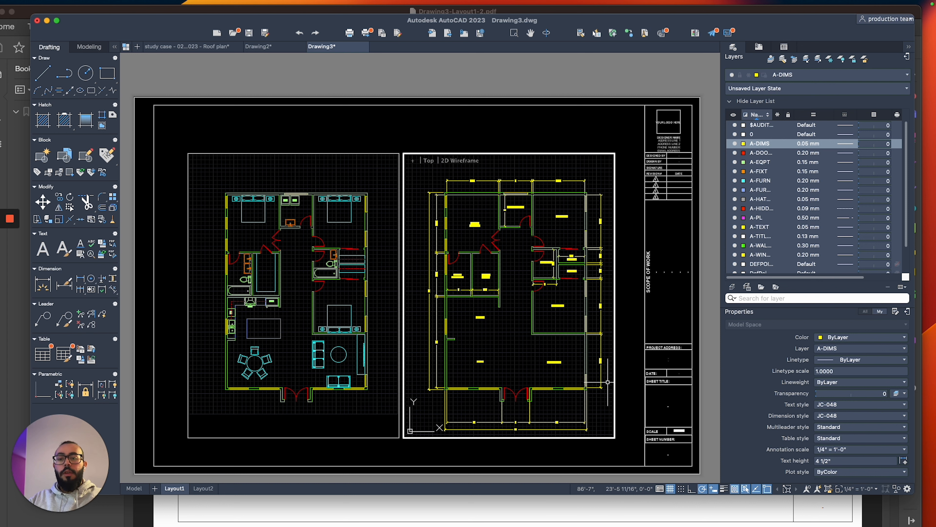
Lock the right viewport and test the lock by panning and zooming with each viewport active.
click(829, 489)
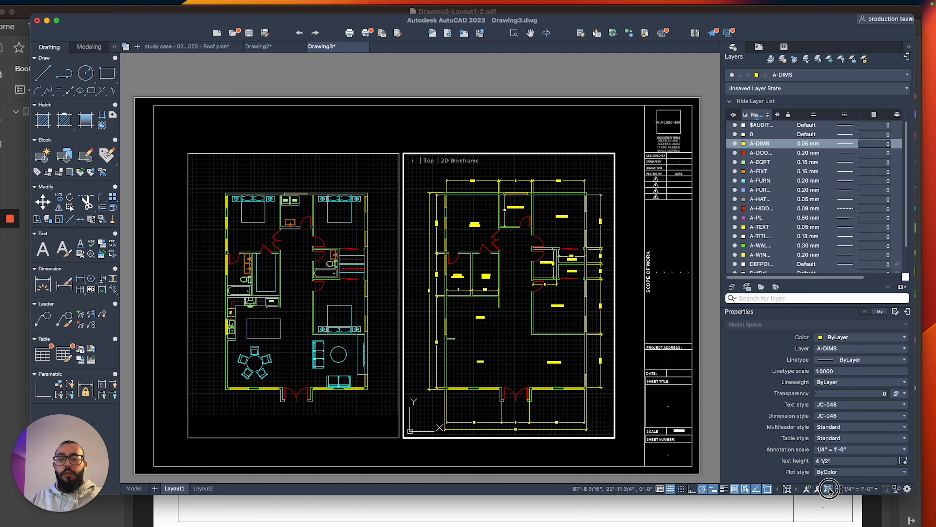
mouse_move(505, 330)
middle_down()
mouse_move(547, 324)
mouse_move(498, 318)
middle_up()
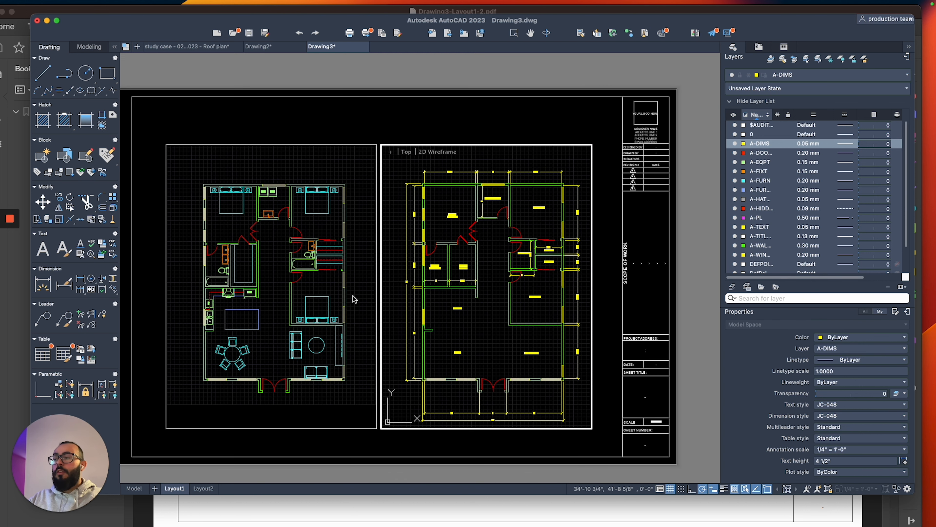
click(353, 299)
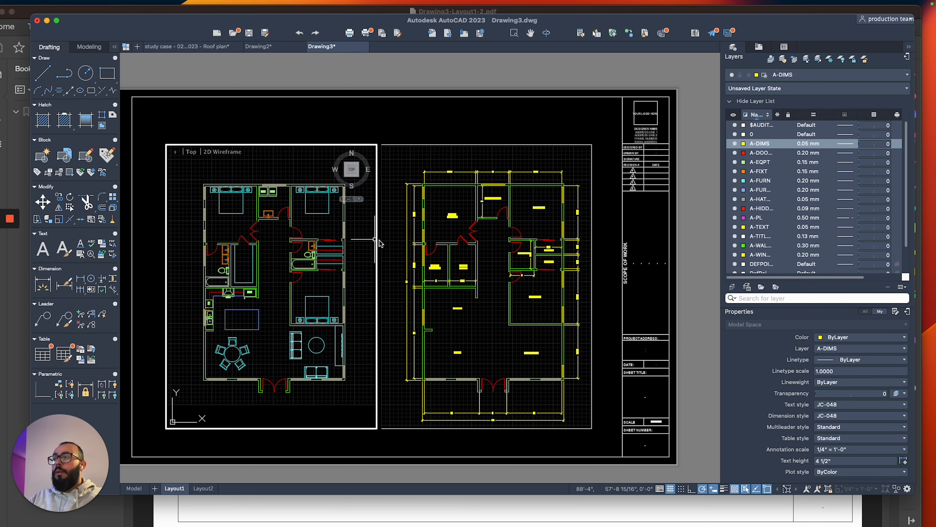
middle_drag(381, 243, 399, 256)
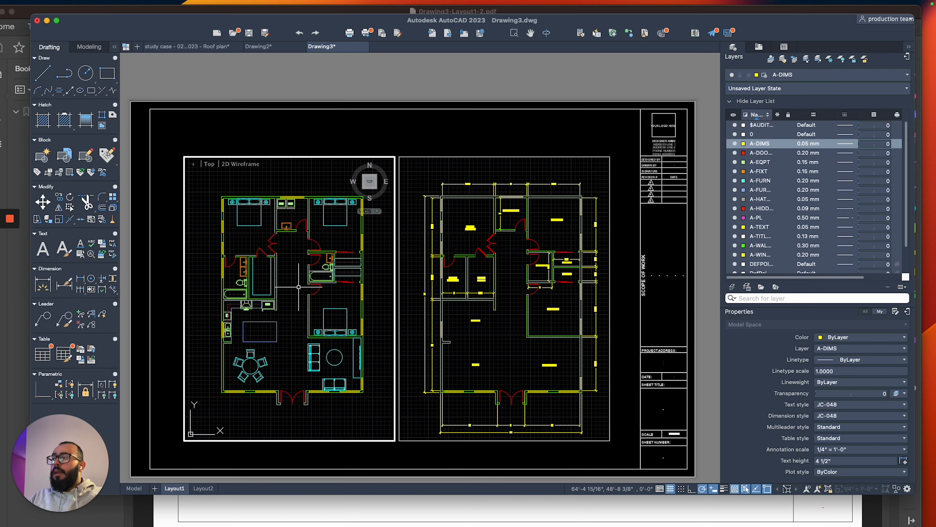
click(518, 341)
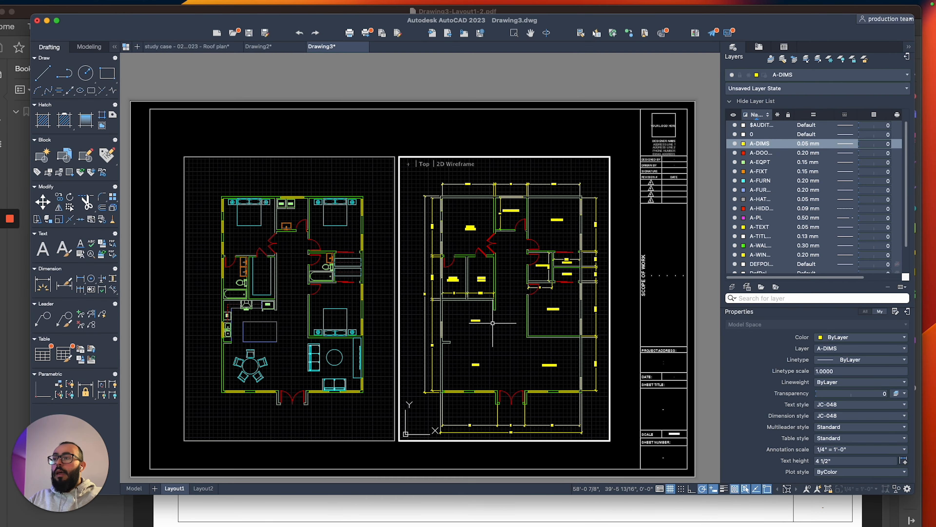
middle_drag(495, 324, 382, 328)
scroll(413, 307, up, 5)
scroll(432, 298, down, 3)
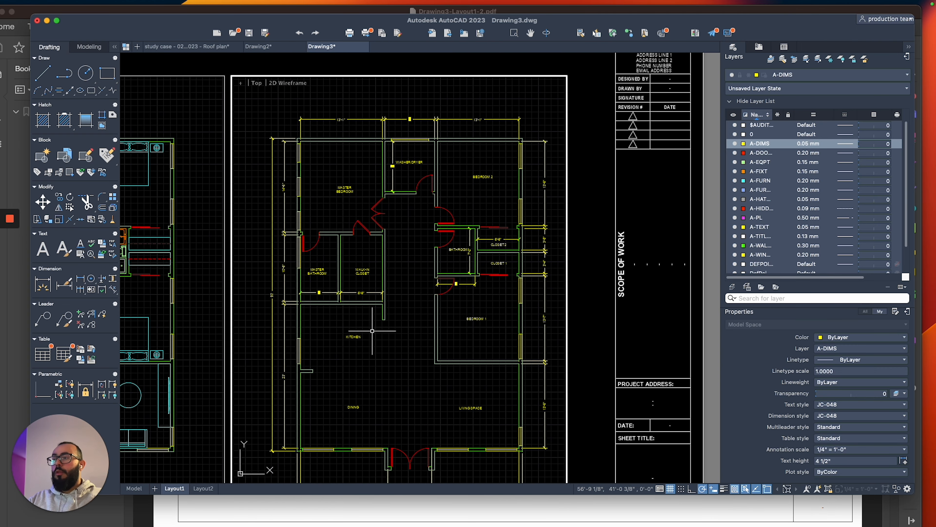
Show all properties of the KITCHEN room label in the right viewport and turn on its text frame.
scroll(372, 330, up, 4)
click(343, 341)
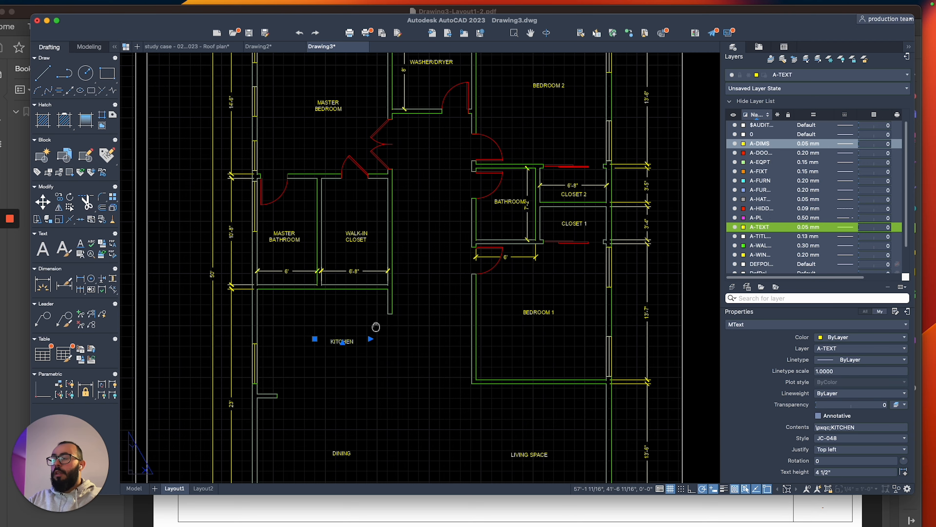
middle_drag(371, 328, 346, 276)
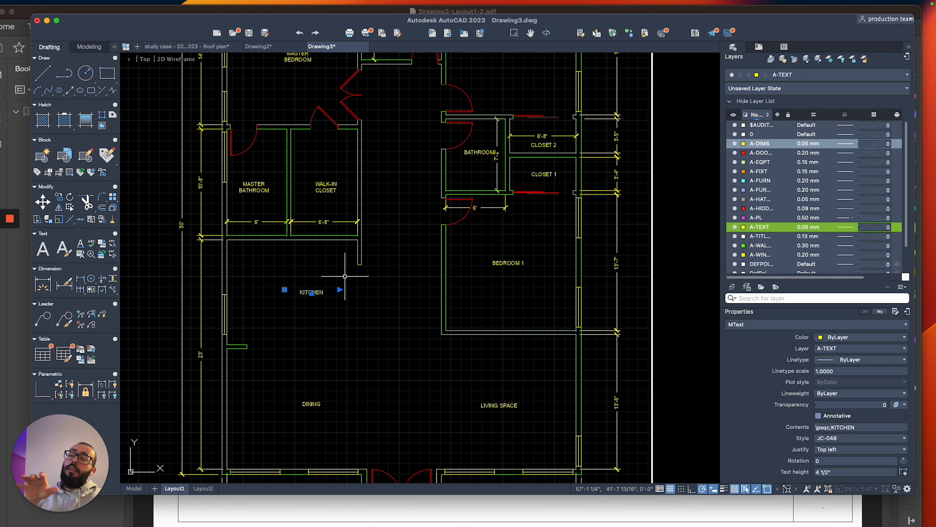
scroll(345, 276, down, 3)
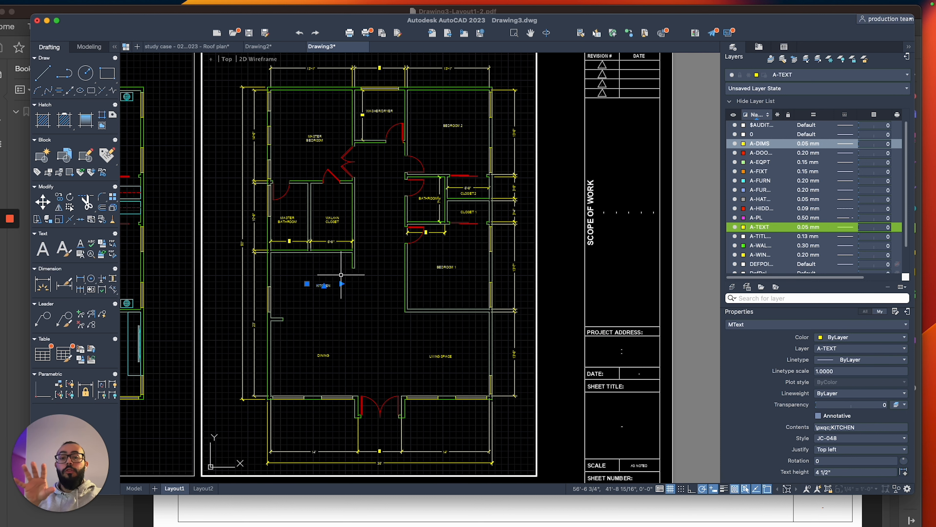
scroll(340, 275, up, 3)
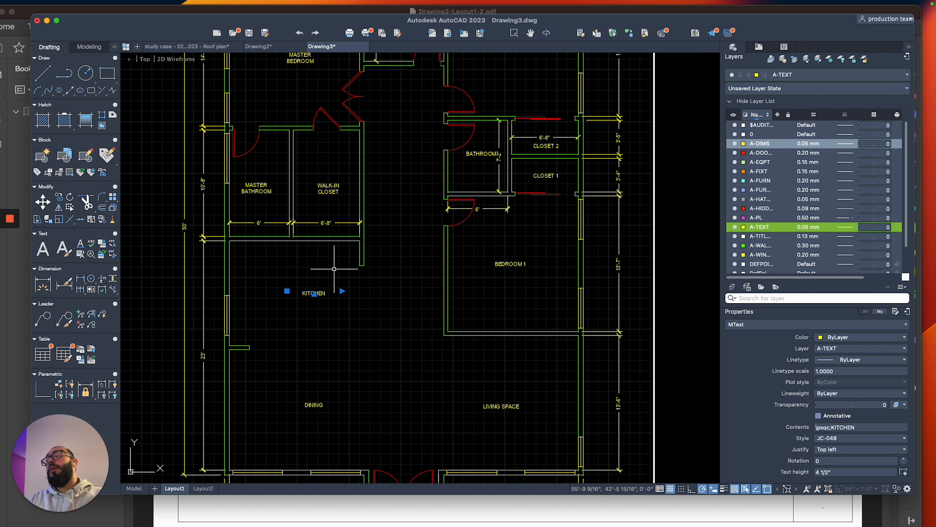
right_click(334, 270)
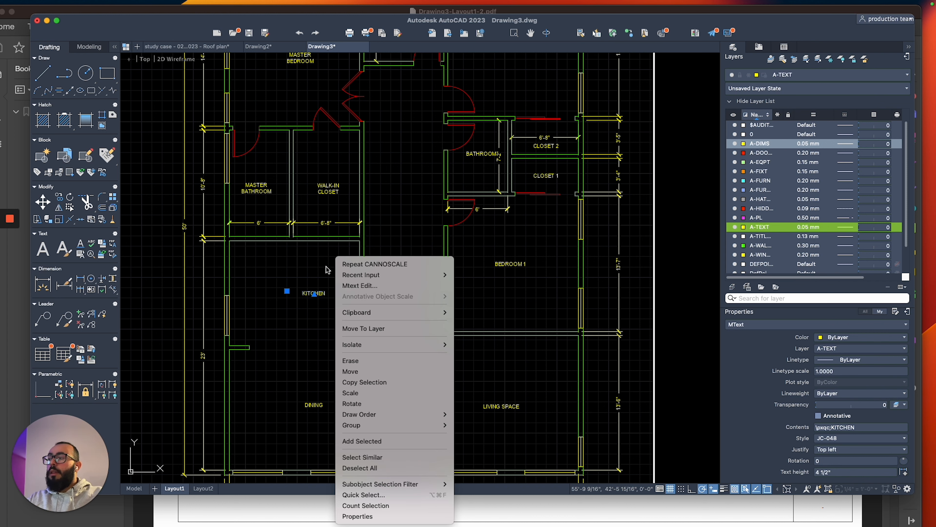
click(319, 260)
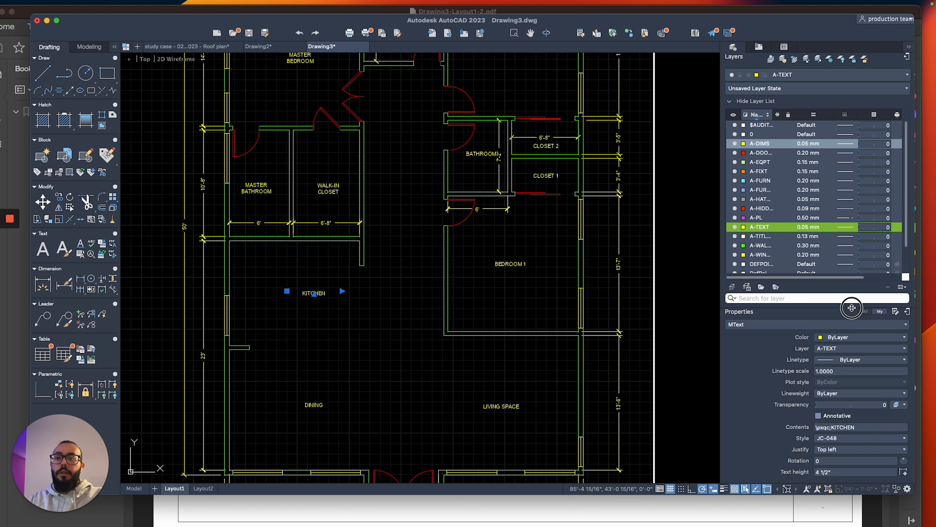
drag(851, 307, 852, 221)
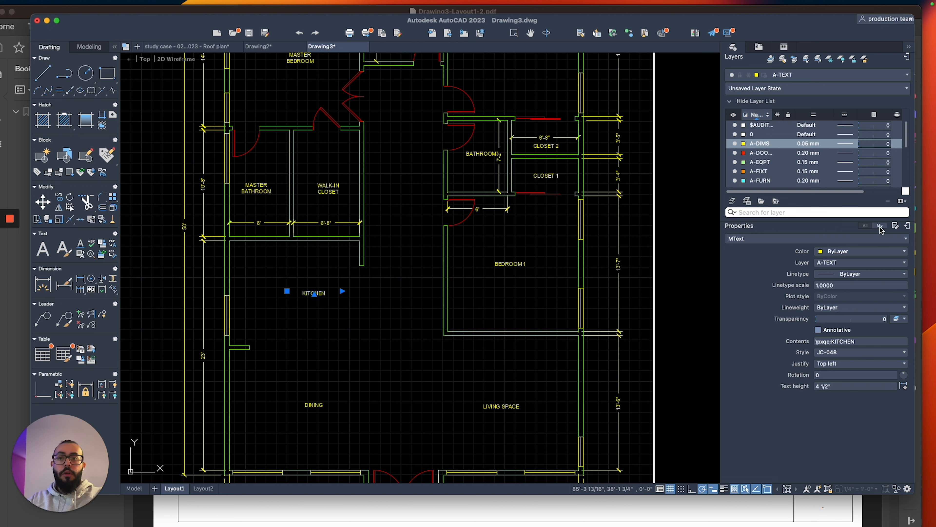
click(868, 226)
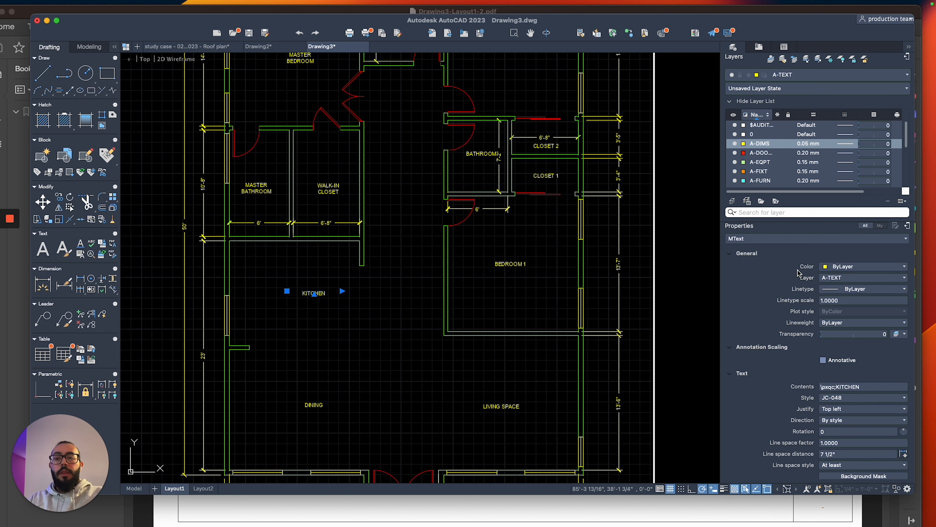
scroll(797, 273, down, 5)
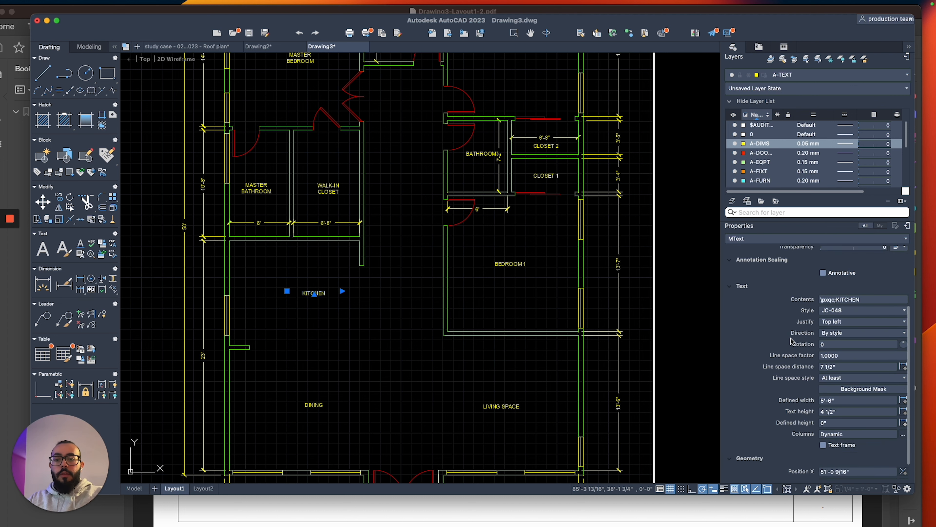
scroll(790, 341, down, 2)
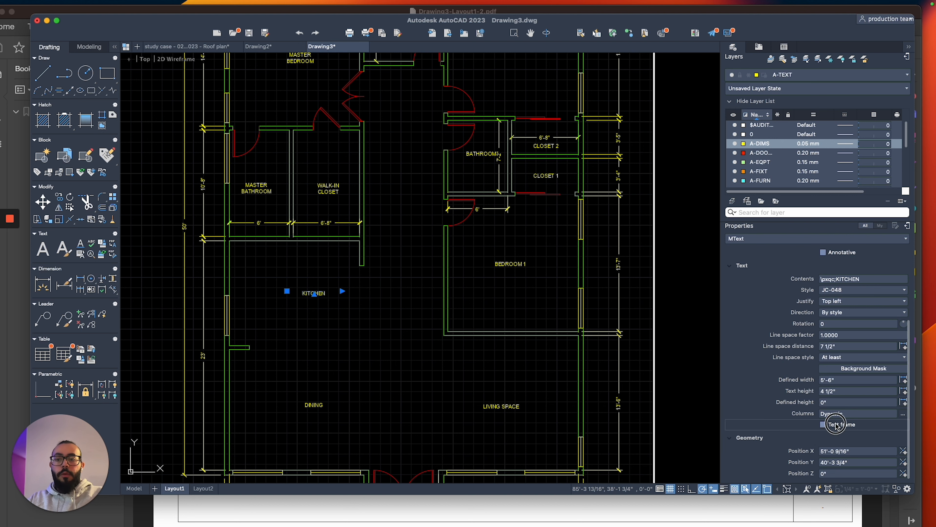
click(835, 425)
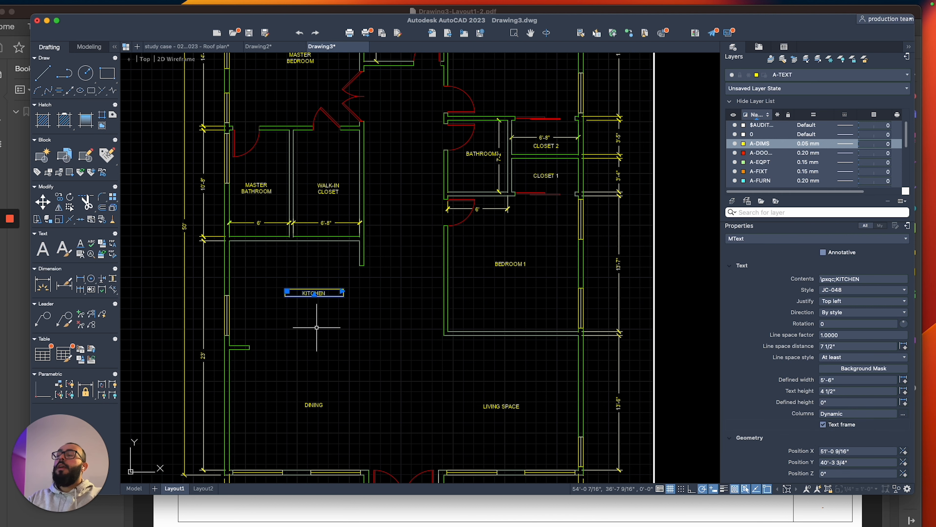
Select all room labels with Select Similar from the KITCHEN label and turn on their text frames.
key(Escape)
mouse_move(325, 283)
middle_down()
mouse_move(329, 326)
mouse_move(356, 383)
mouse_move(387, 286)
middle_up()
click(408, 287)
click(376, 318)
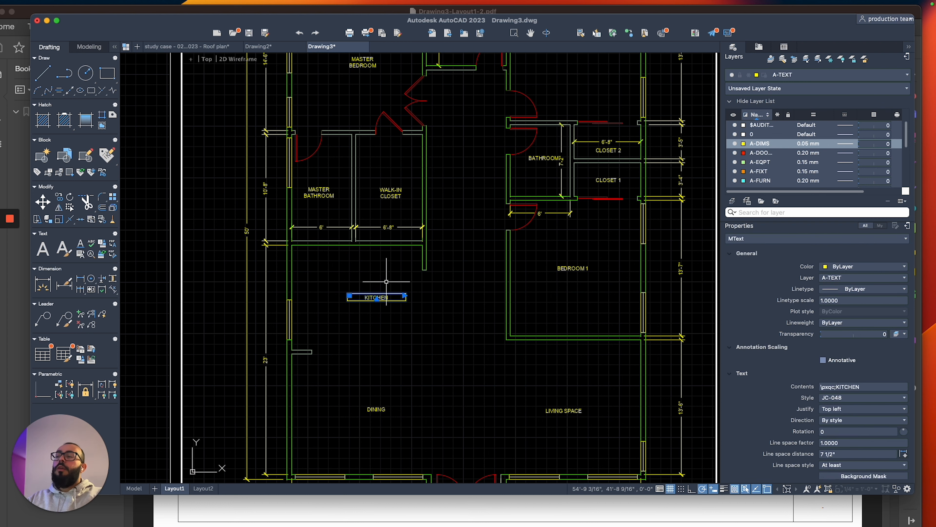
right_click(384, 266)
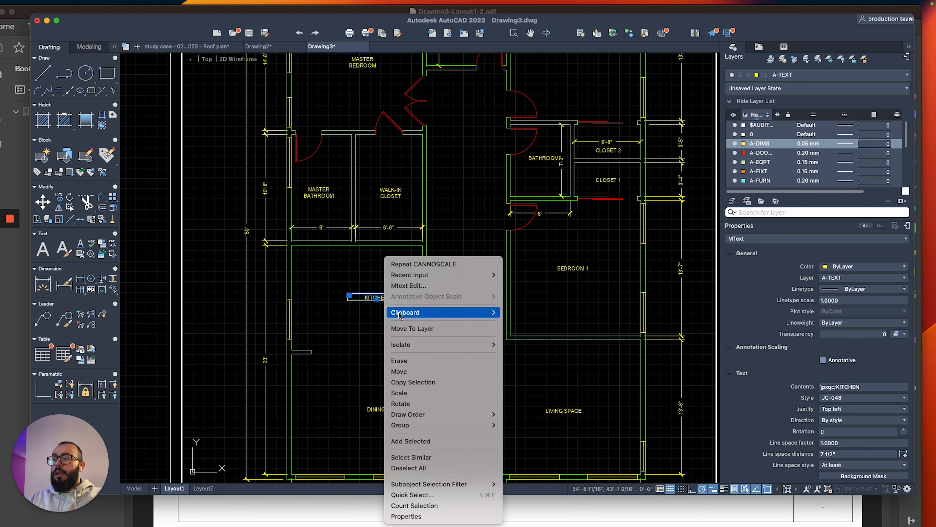
click(442, 461)
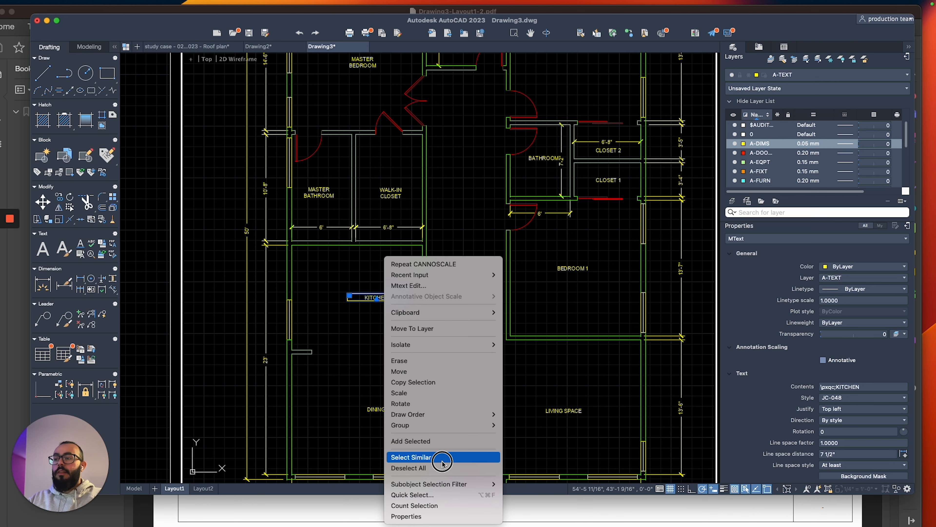
middle_drag(461, 357, 419, 473)
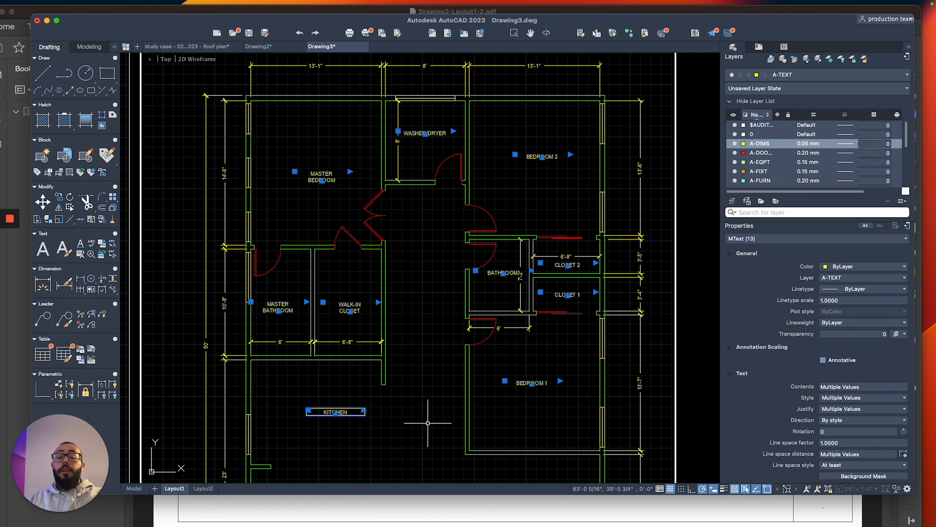
middle_drag(425, 395, 427, 349)
scroll(428, 349, down, 3)
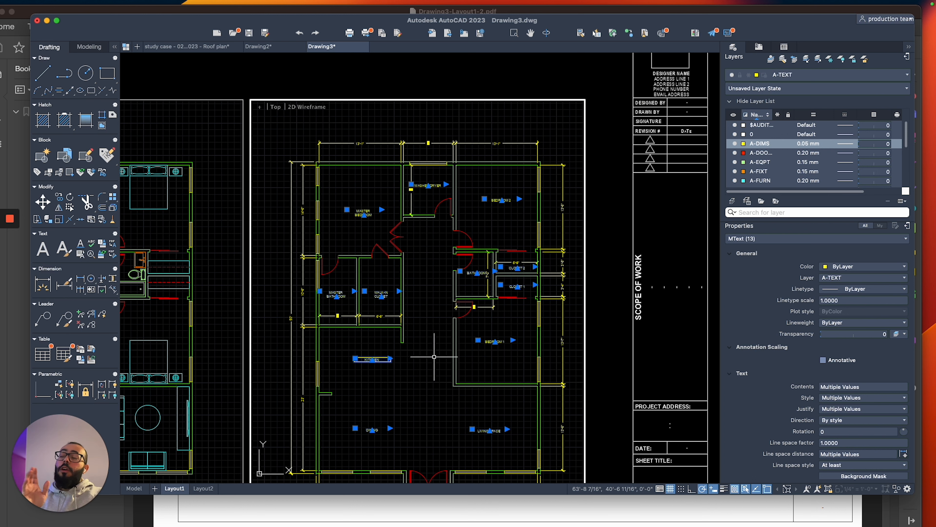
scroll(438, 338, up, 2)
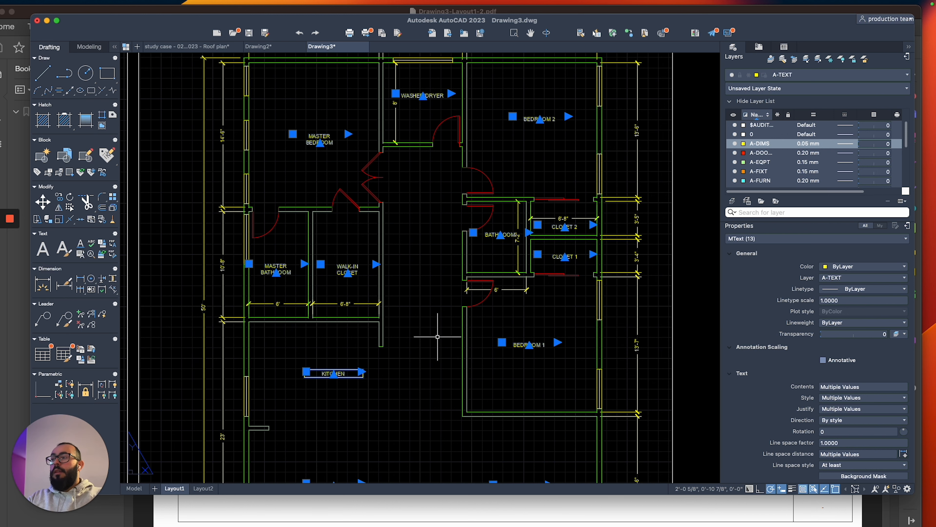
scroll(438, 336, down, 3)
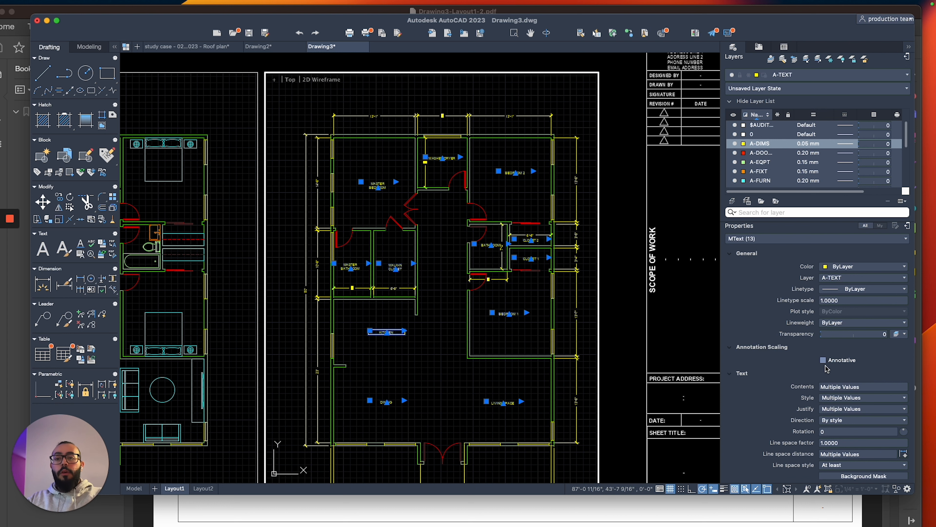
scroll(838, 439, down, 5)
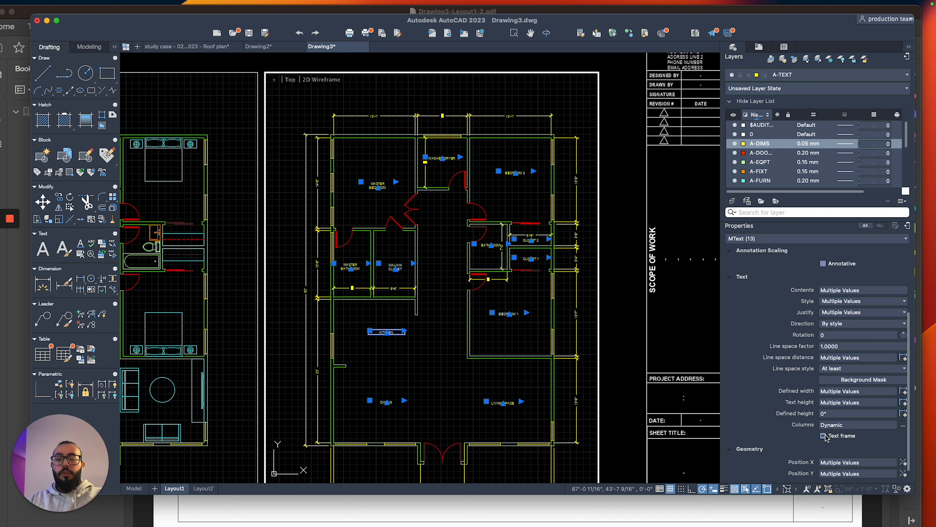
click(824, 436)
scroll(491, 232, up, 5)
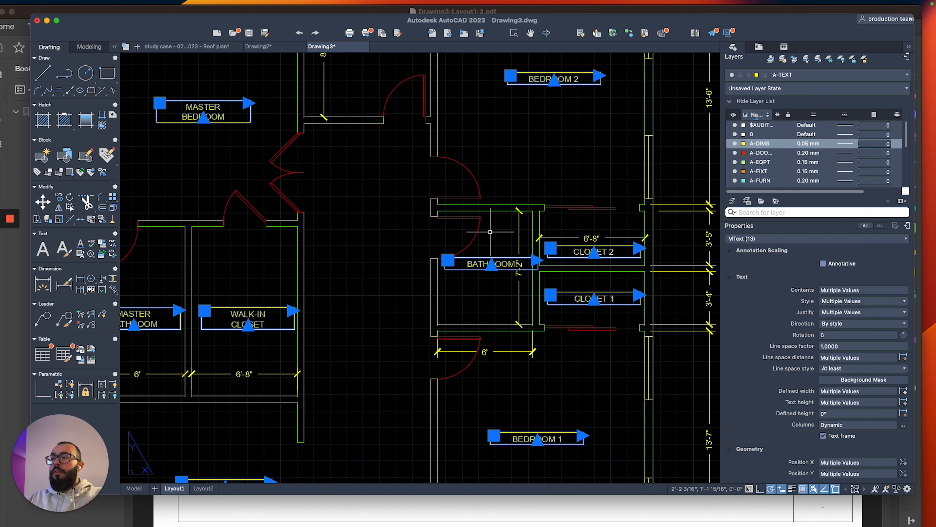
Clear the label selection and examine the furniture and dimension viewports on the sheet, activating the furniture viewport.
key(Escape)
scroll(490, 231, down, 8)
scroll(526, 199, up, 5)
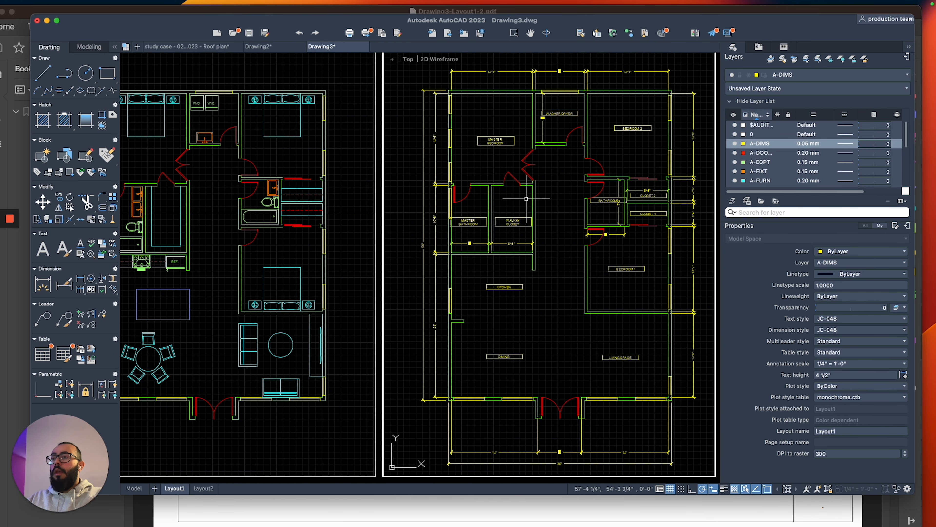
scroll(527, 198, down, 6)
scroll(505, 205, up, 6)
click(300, 288)
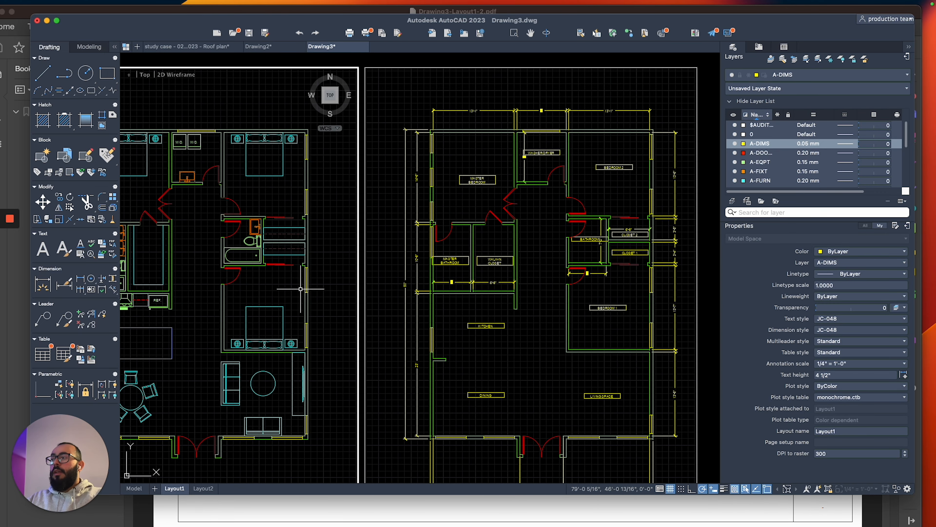
middle_drag(300, 289, 426, 268)
scroll(412, 270, down, 5)
scroll(392, 266, up, 3)
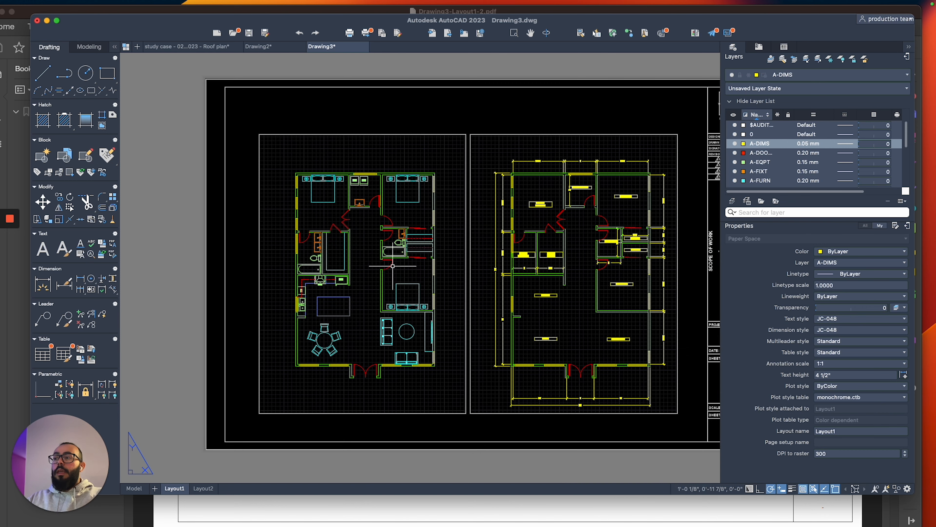
double_click(393, 266)
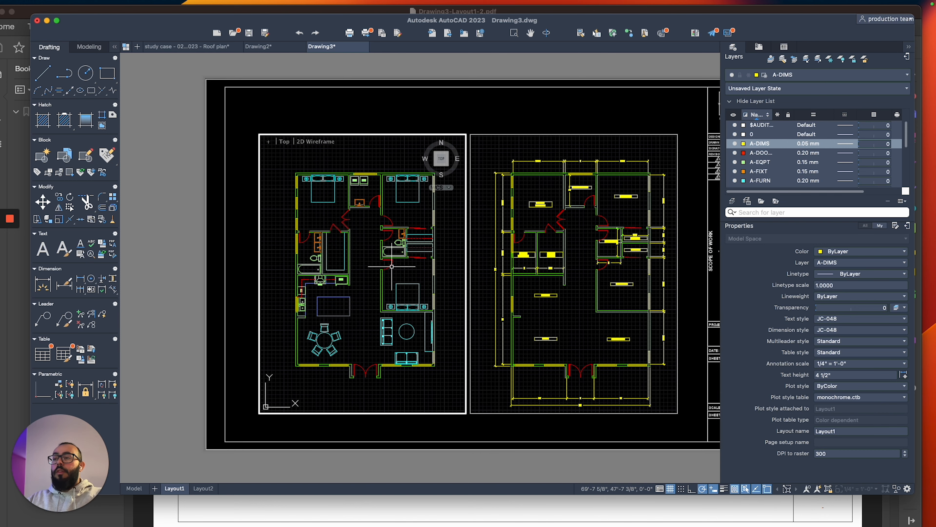
Compare the complete plan in model space with the Layout1 sheet and return to paper space.
click(139, 490)
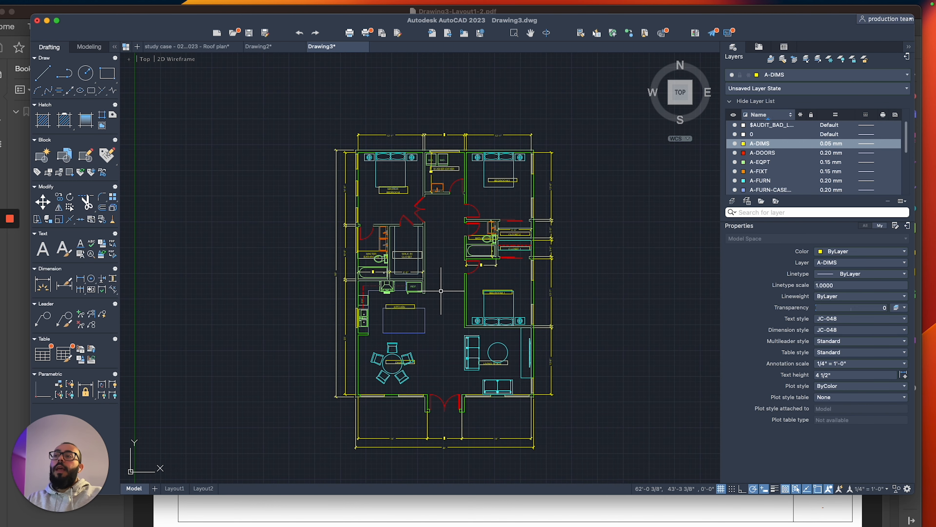
scroll(441, 291, up, 2)
scroll(440, 315, down, 2)
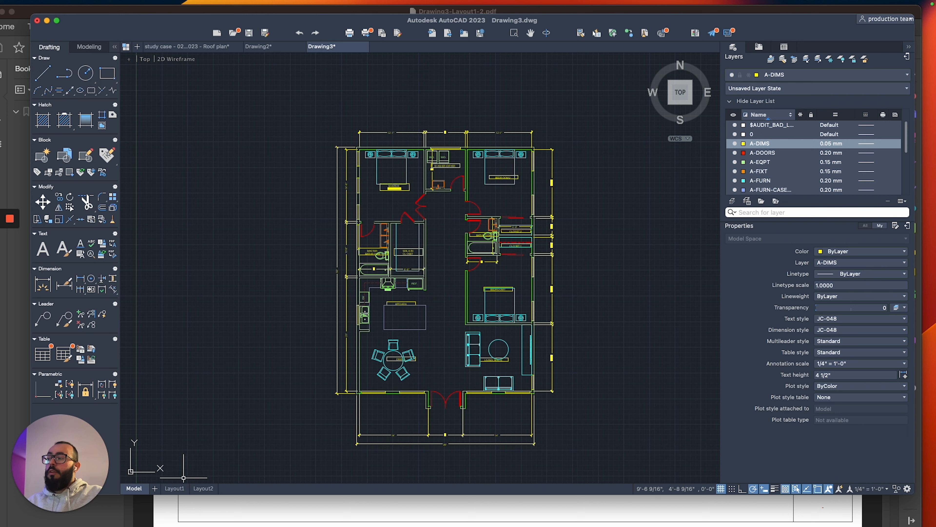
click(174, 488)
middle_drag(436, 260, 388, 284)
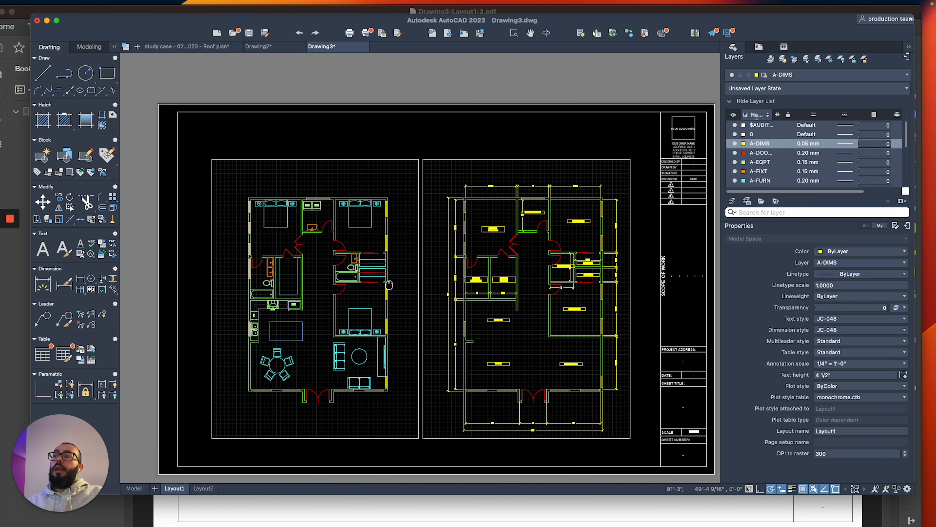
double_click(434, 138)
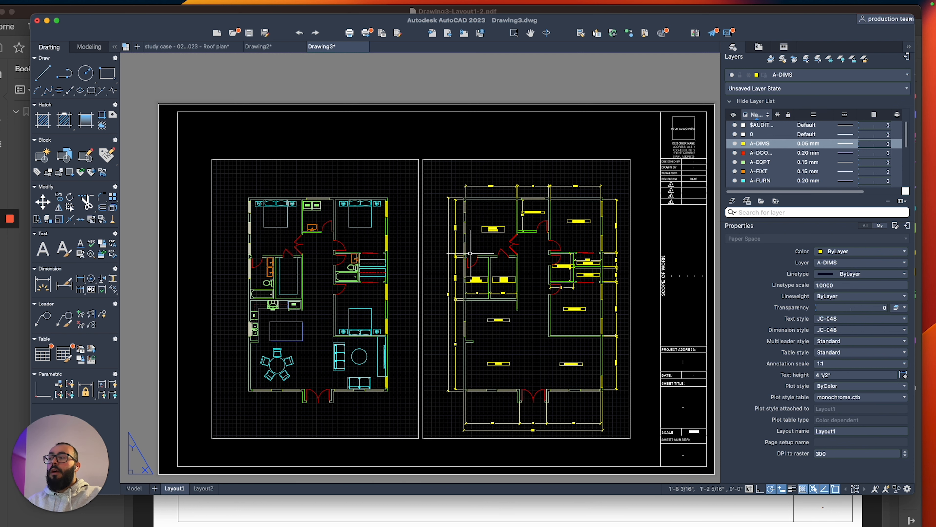
middle_drag(470, 254, 437, 254)
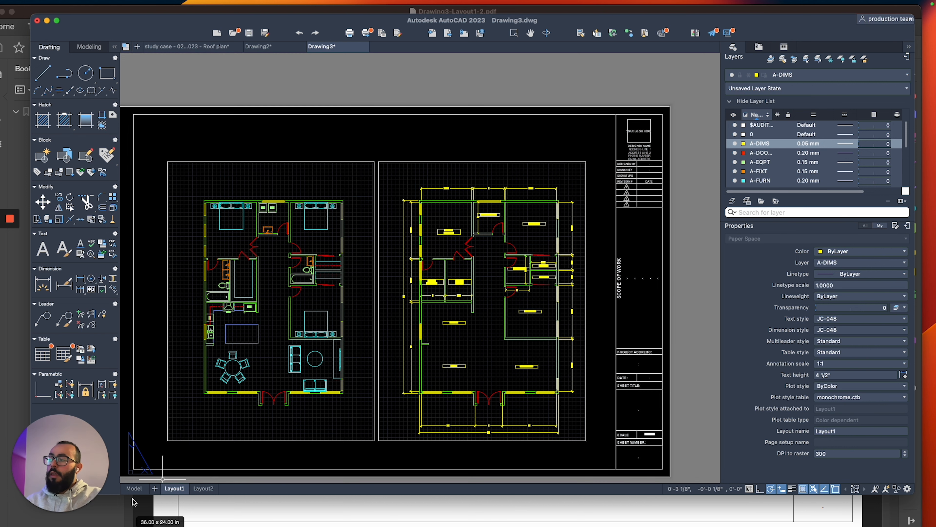
In model space, hatch the master bedroom's exterior wall segments and the adjoining washer/dryer walls using picked internal points.
click(134, 488)
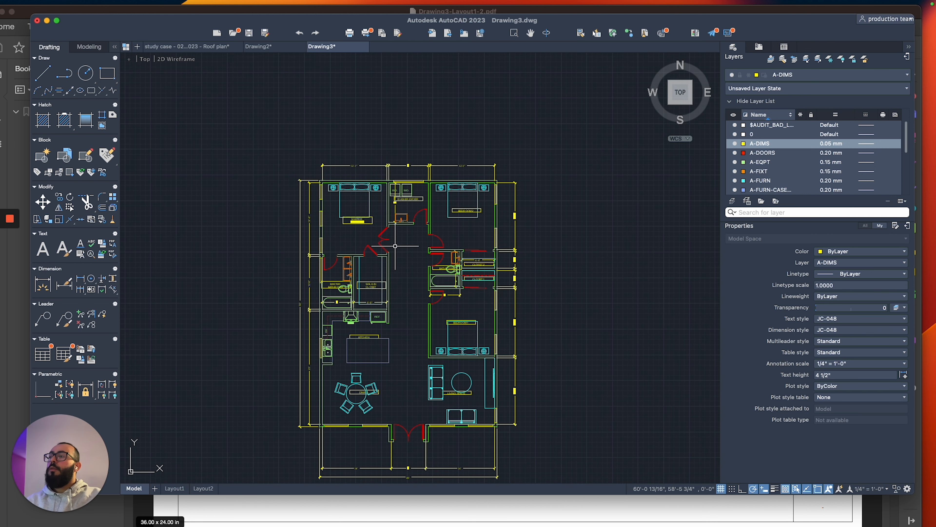
scroll(397, 251, up, 3)
text(h)
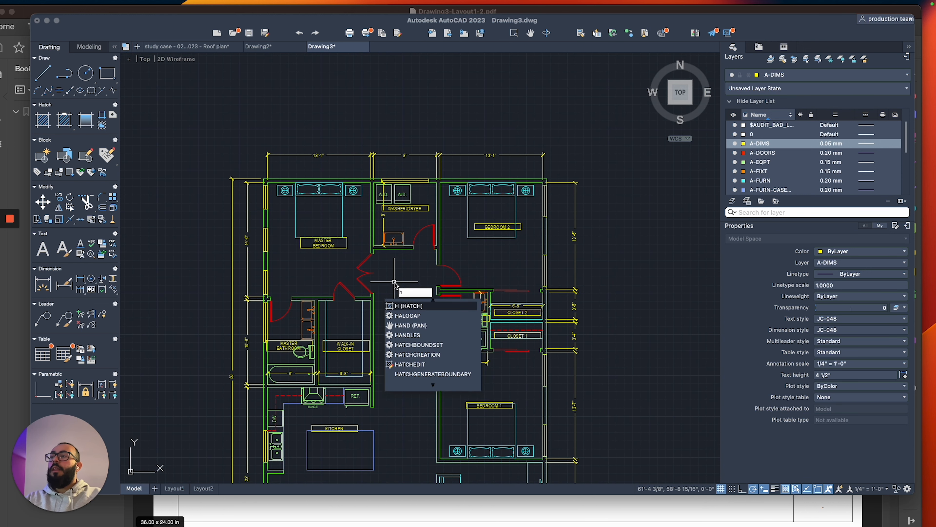
key(Return)
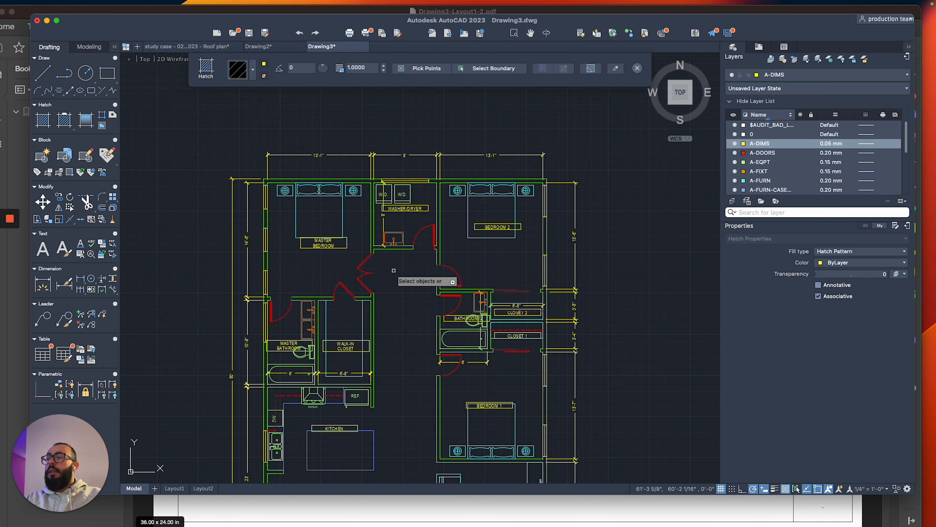
scroll(371, 229, up, 2)
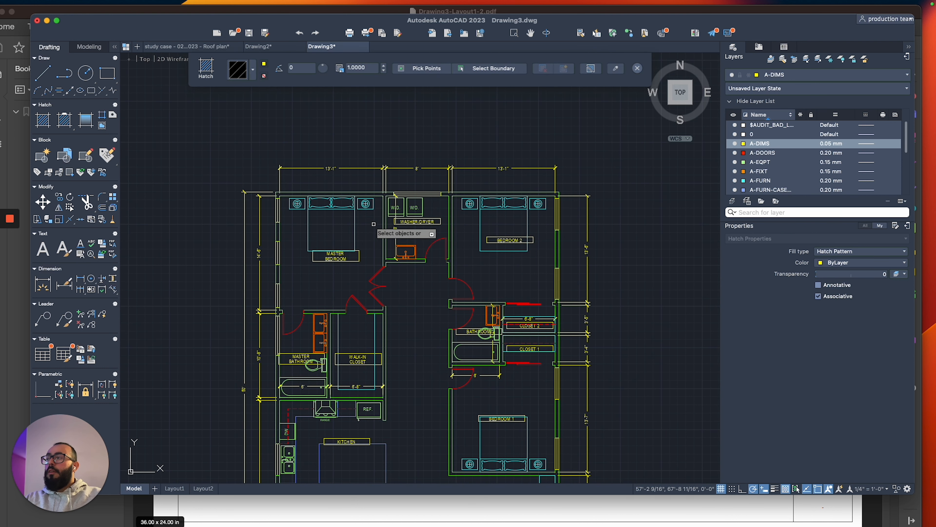
click(426, 68)
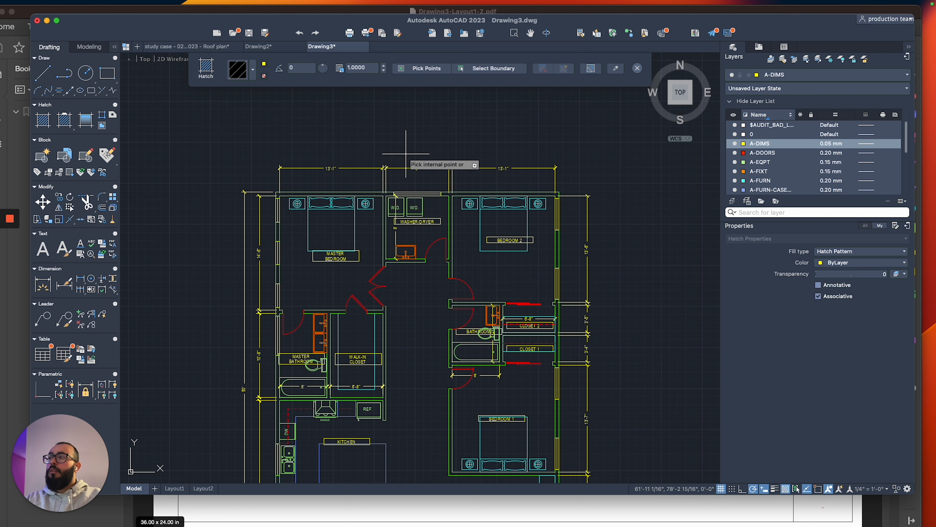
scroll(386, 202, up, 2)
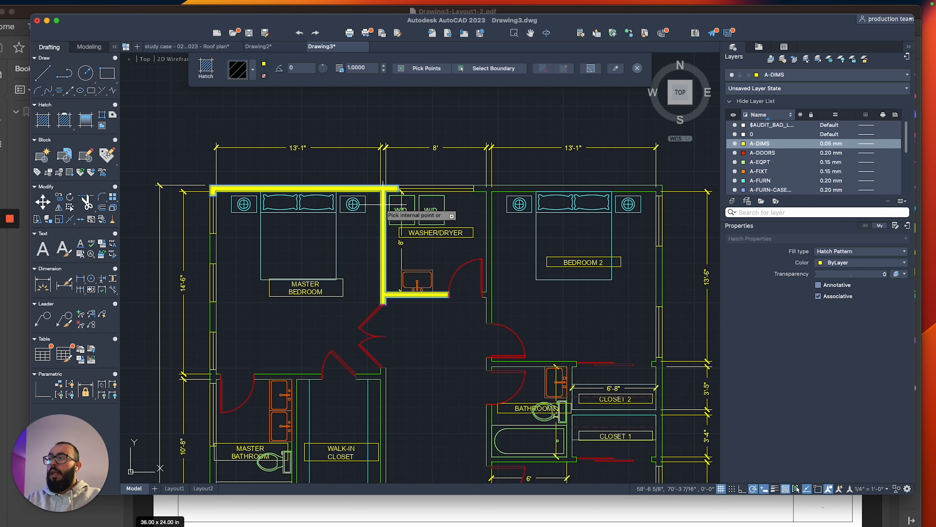
scroll(383, 205, down, 2)
scroll(287, 236, up, 2)
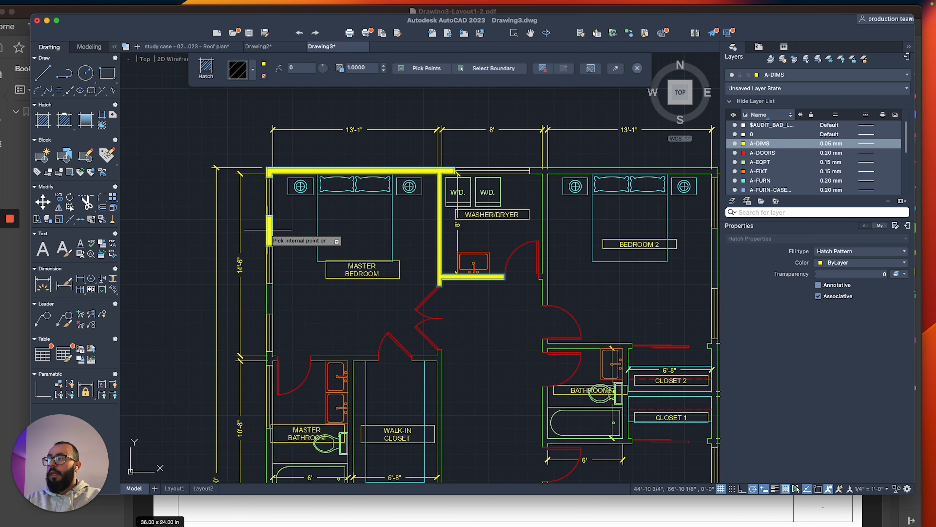
click(269, 298)
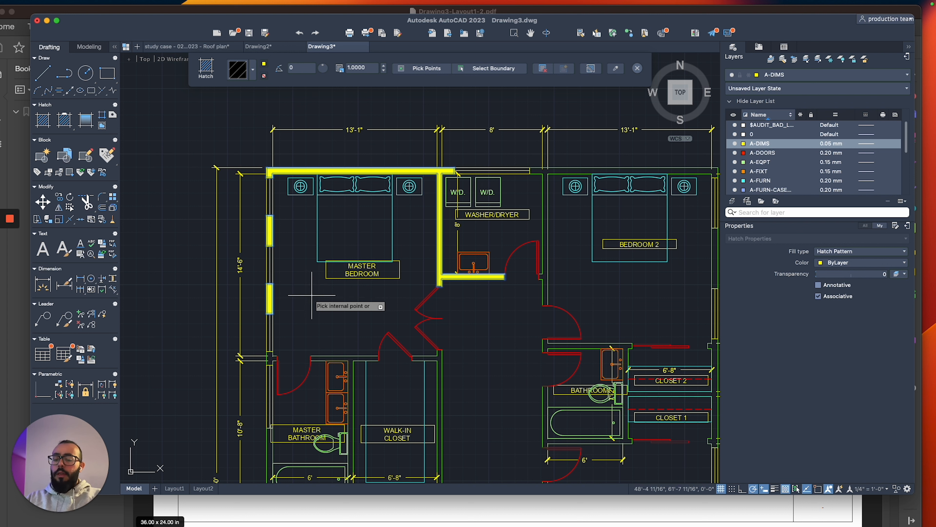
key(Return)
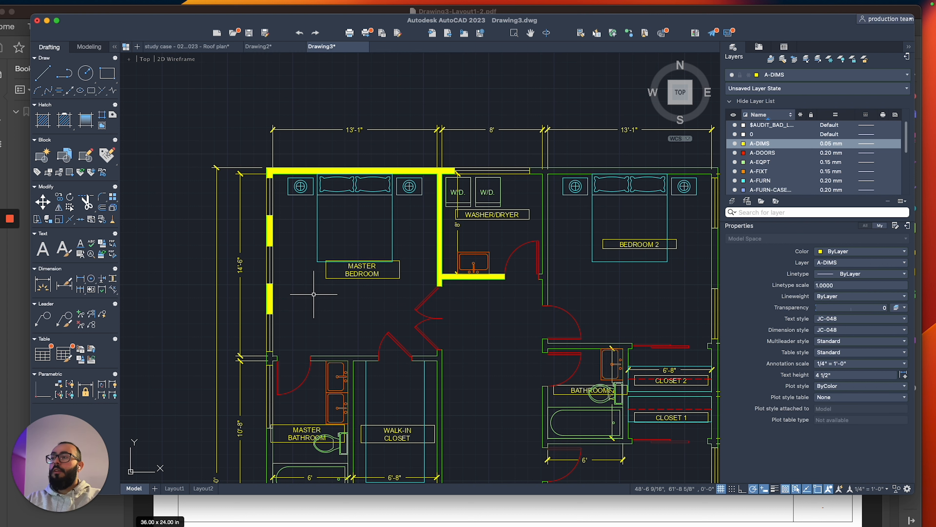
Start another hatch using Select Boundary and add the connected wall outline around the bathroom, Closet 1 and Closet 2.
text(h)
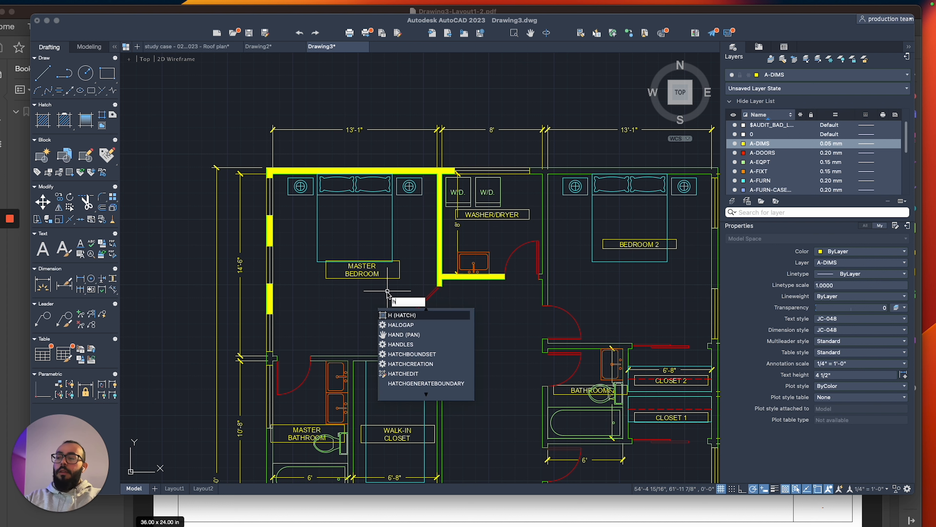
key(Return)
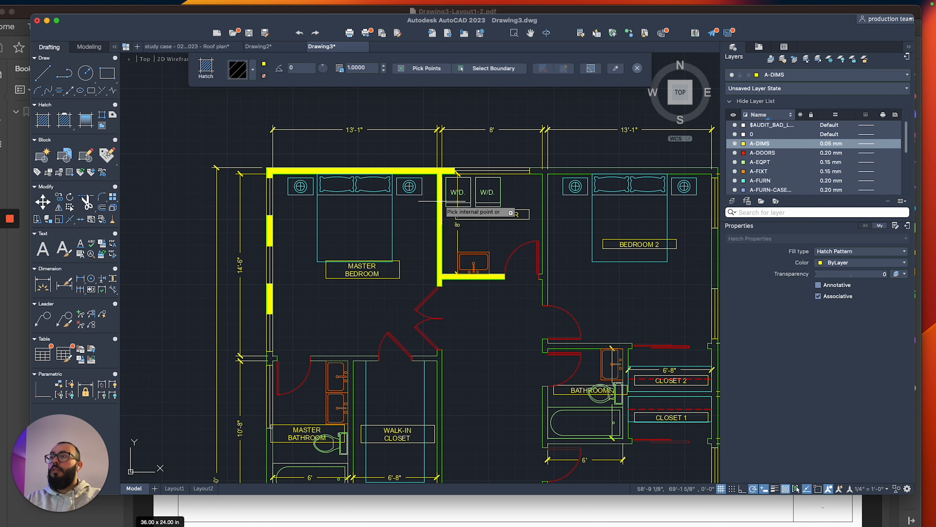
click(492, 70)
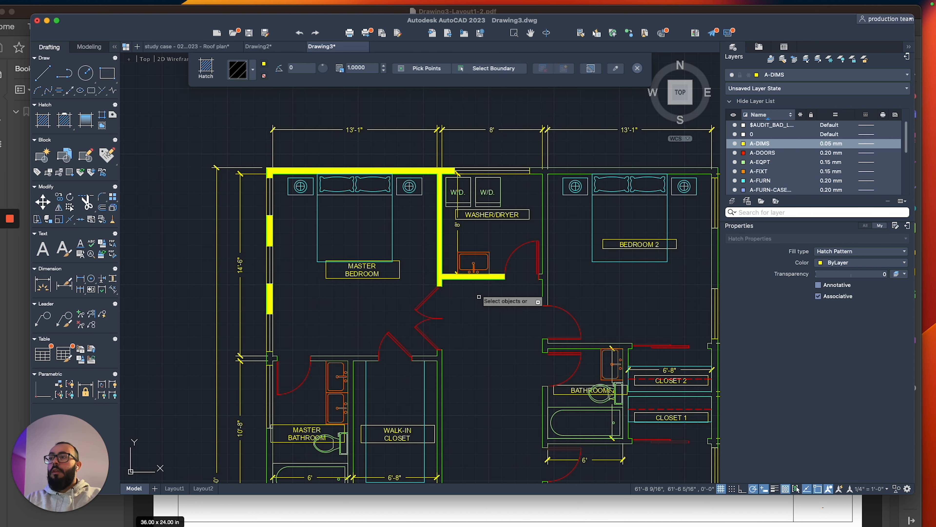
scroll(397, 255, right, 5)
scroll(397, 255, down, 4)
scroll(391, 262, down, 2)
scroll(391, 263, left, 1)
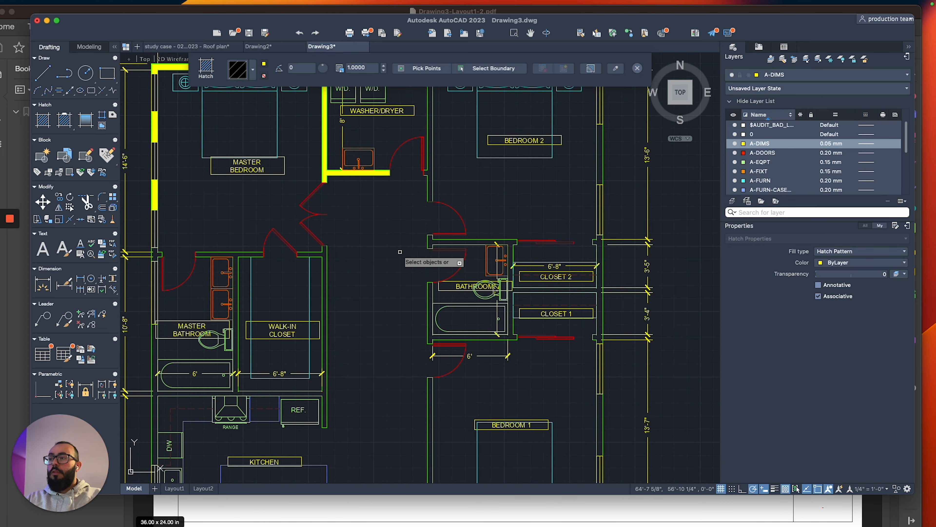
click(428, 242)
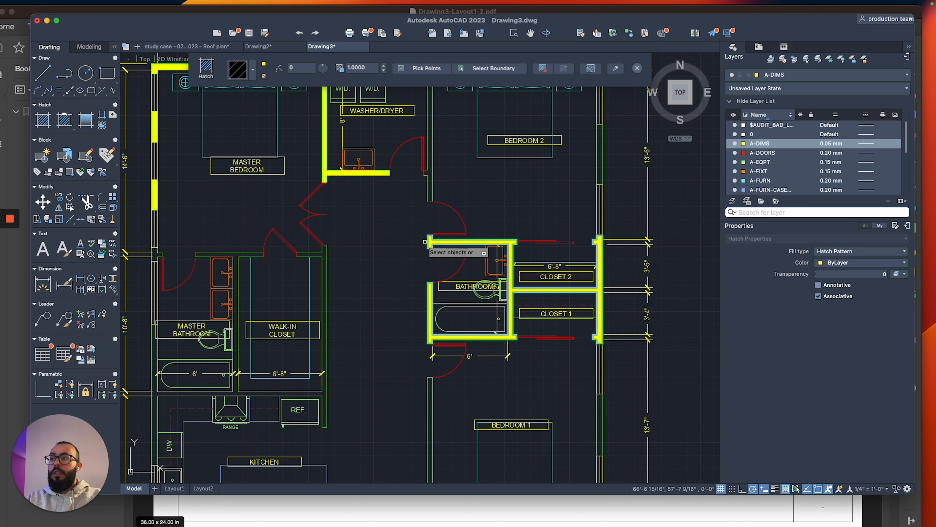
Add the Bedroom 1 walls and the living space's entry wall, window pier and exterior corner to the hatch boundaries.
scroll(396, 292, down, 3)
scroll(446, 217, up, 3)
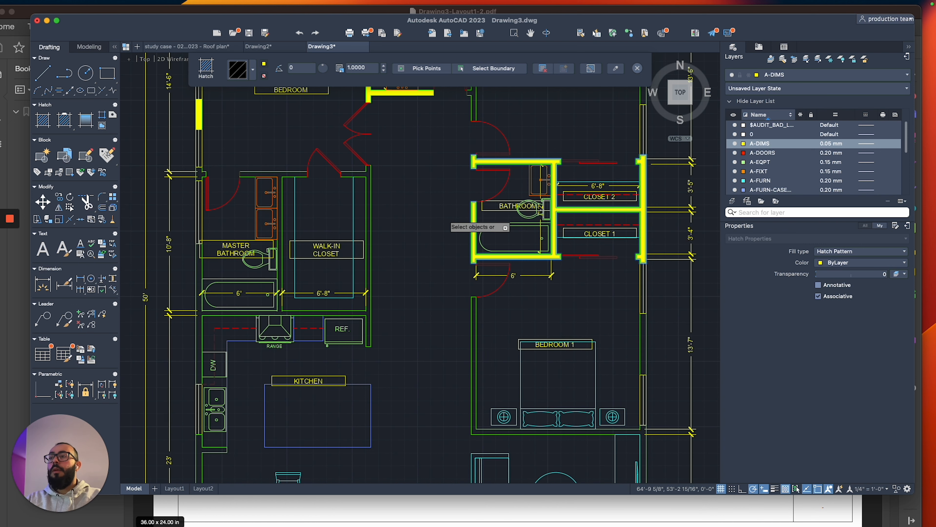
scroll(429, 226, down, 3)
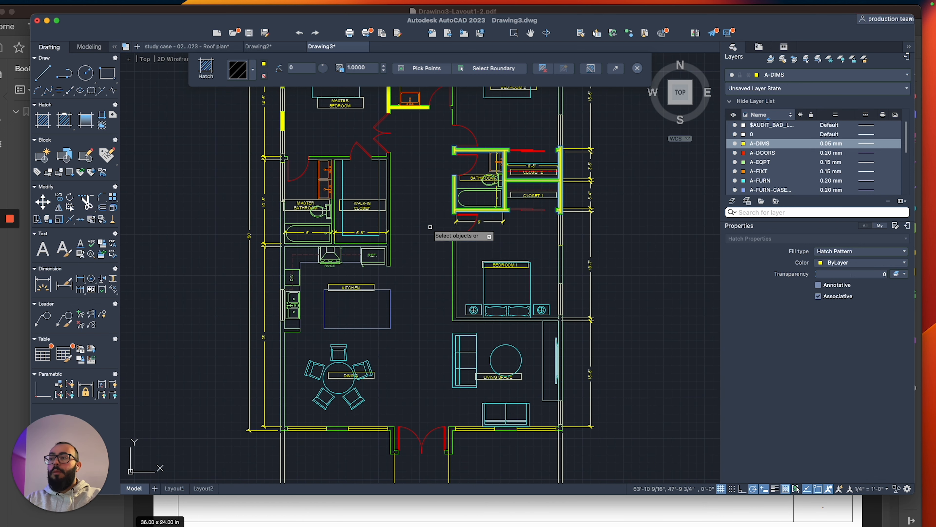
click(453, 258)
middle_drag(427, 262, 433, 178)
scroll(461, 357, up, 3)
click(457, 356)
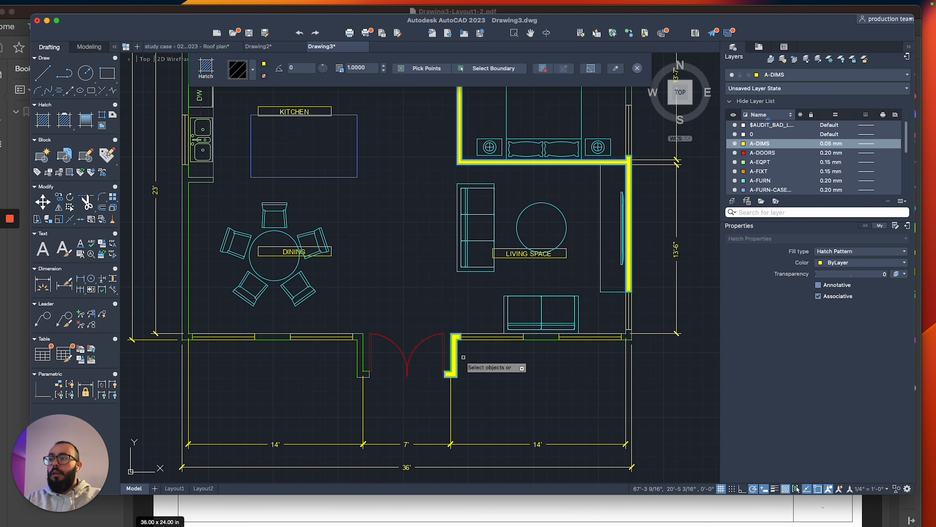
click(541, 337)
scroll(630, 340, up, 2)
click(626, 334)
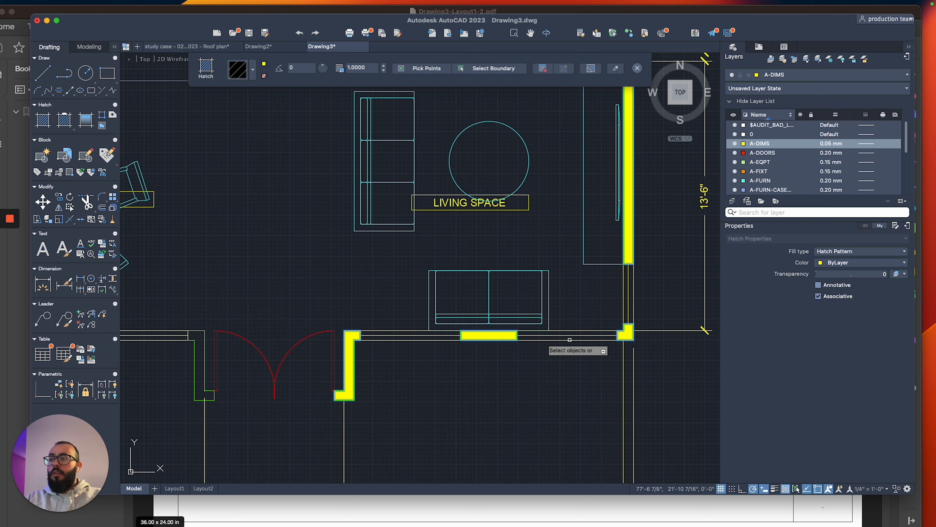
Add the entry wall on the dining side, the dining window pier and the dining area's exterior wall to the hatch boundaries.
scroll(486, 335, down, 2)
click(312, 343)
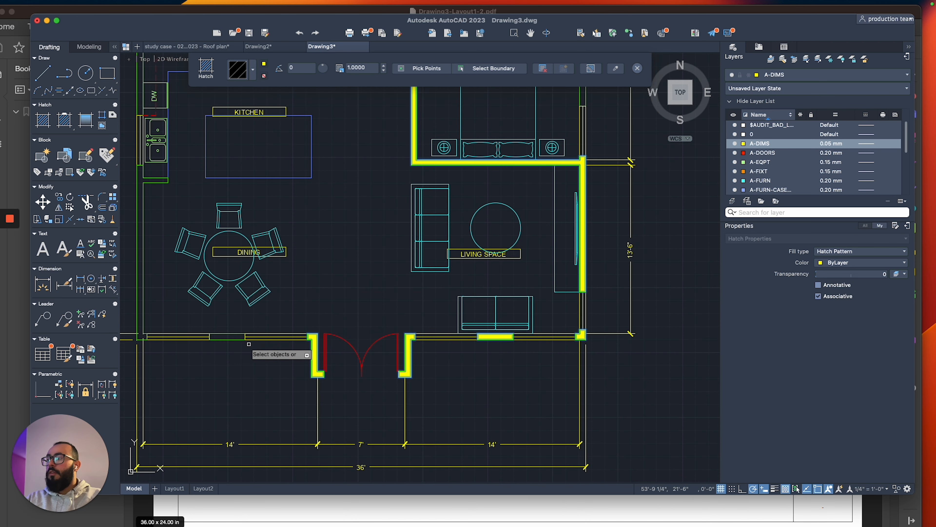
click(227, 337)
scroll(227, 338, down, 3)
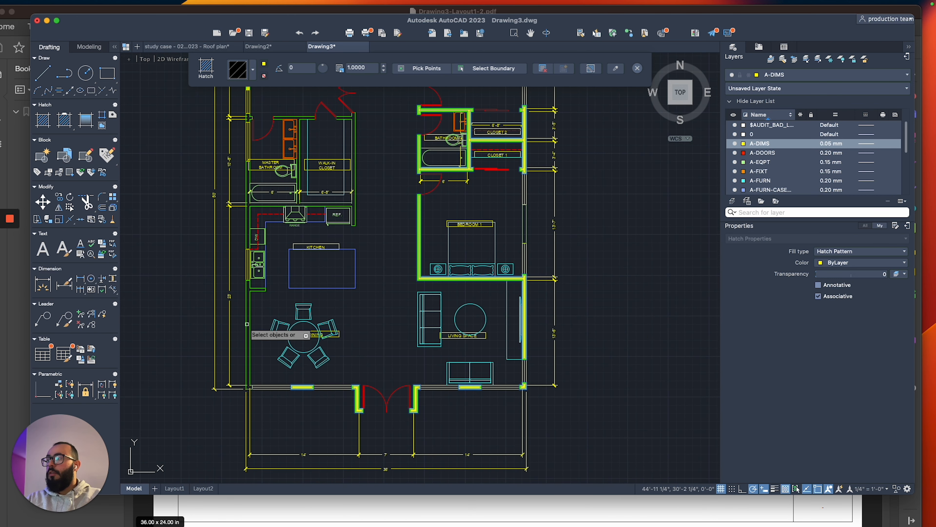
middle_drag(238, 281, 244, 330)
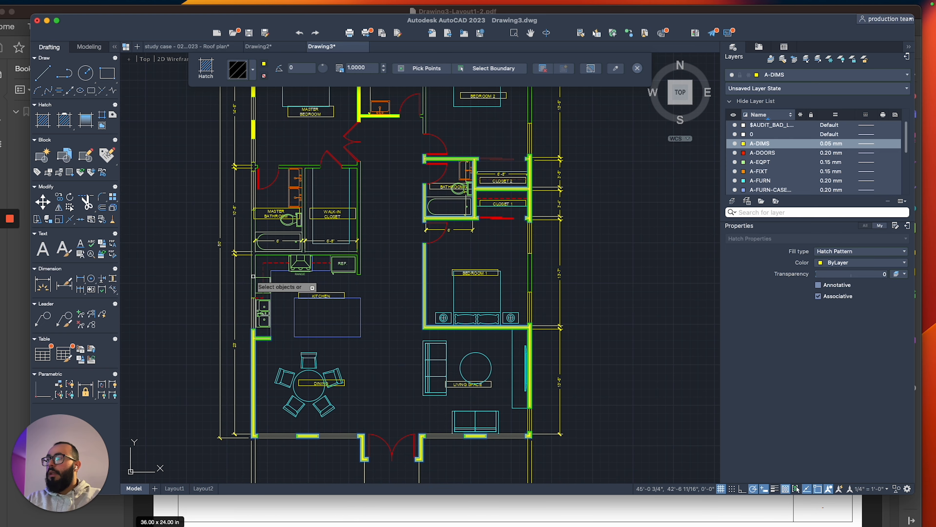
Add the Bedroom 2 wall outline and the exterior wall segment between its windows to the hatch boundaries.
middle_drag(255, 276, 248, 348)
scroll(256, 283, up, 3)
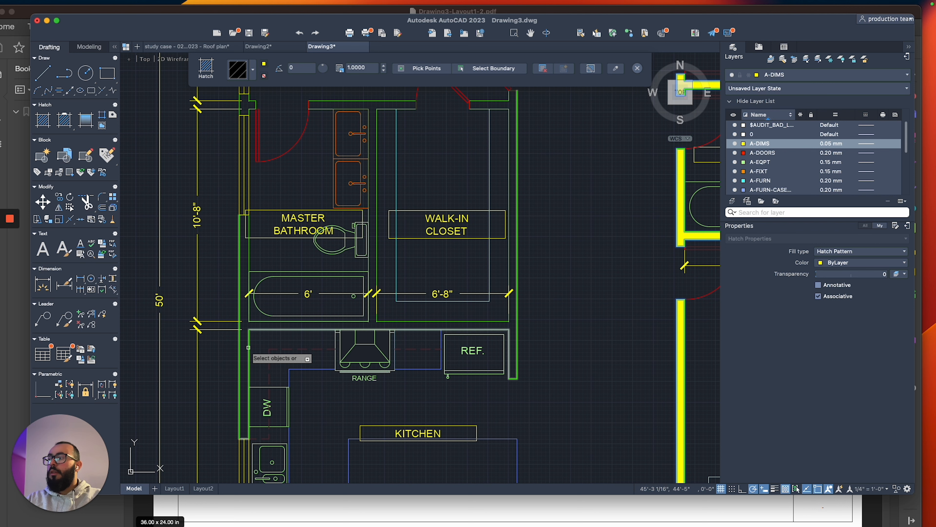
scroll(310, 336, down, 2)
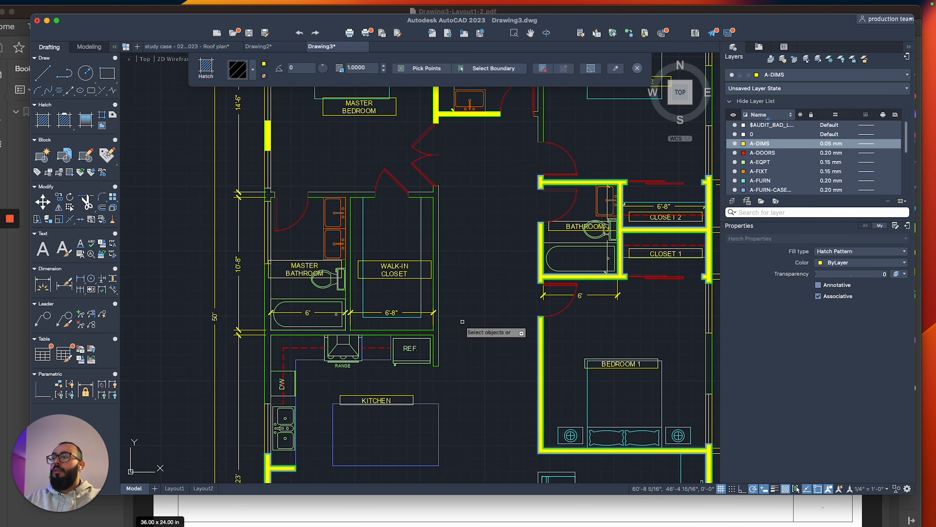
scroll(462, 325, up, 5)
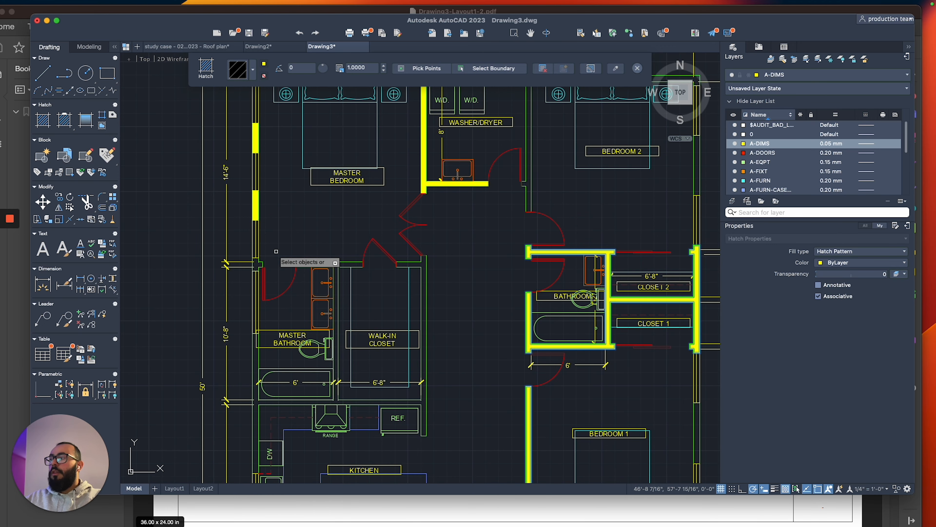
middle_drag(314, 232, 263, 285)
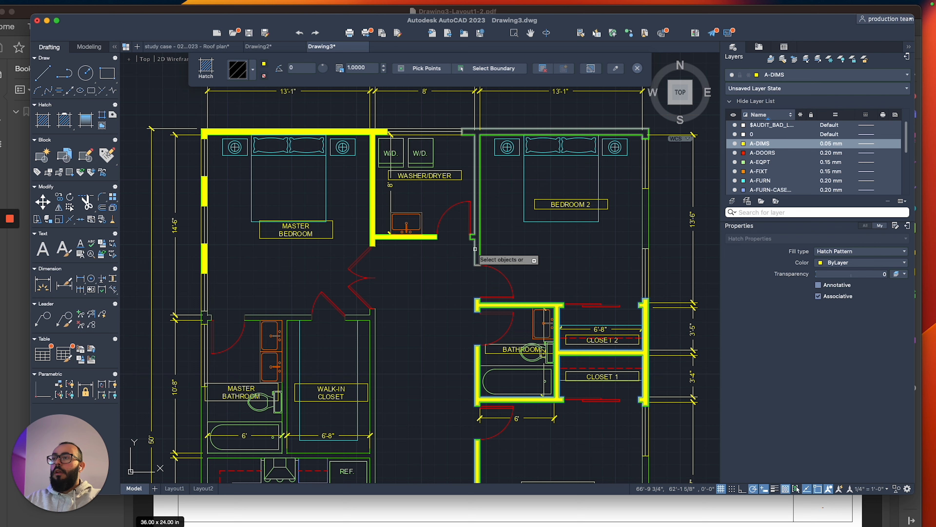
click(644, 215)
scroll(603, 220, down, 3)
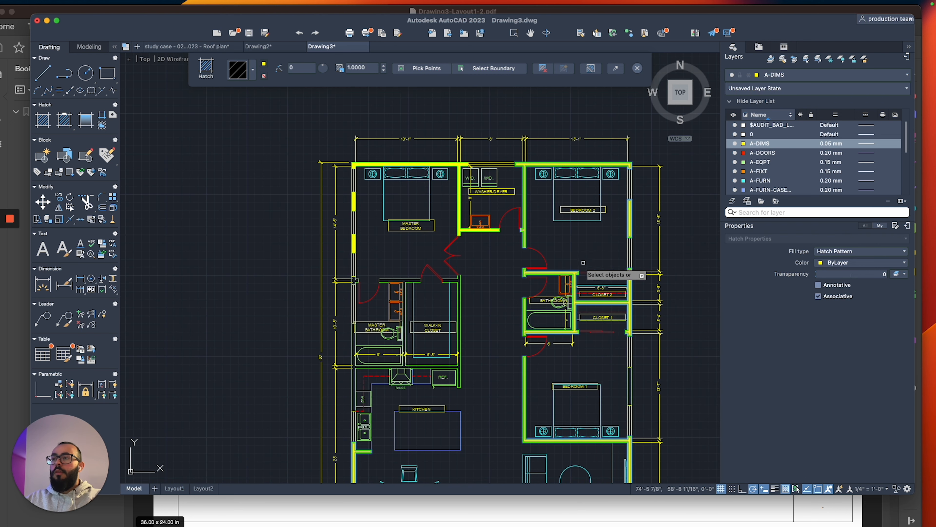
Add the small exterior wall pier beside the master bathroom door to the hatch boundaries and finish the hatch.
middle_drag(576, 281, 540, 200)
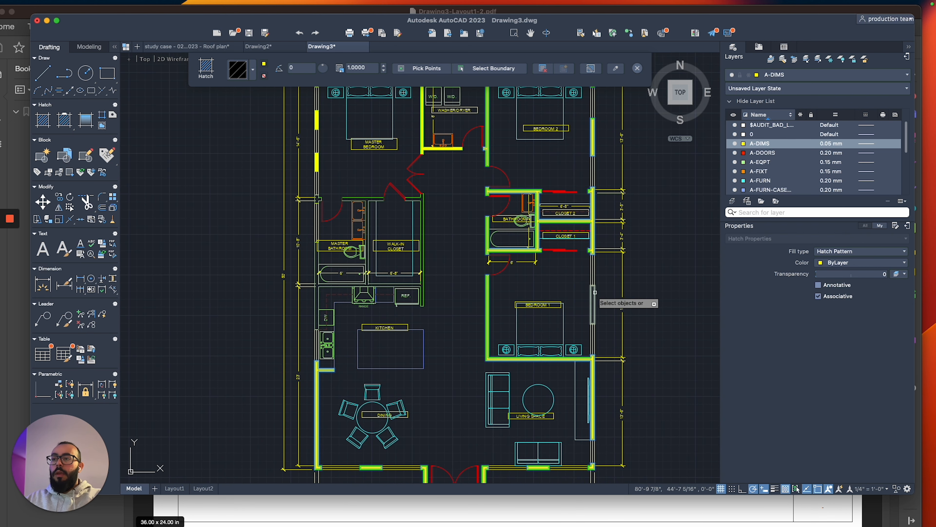
scroll(596, 292, up, 4)
scroll(516, 290, down, 5)
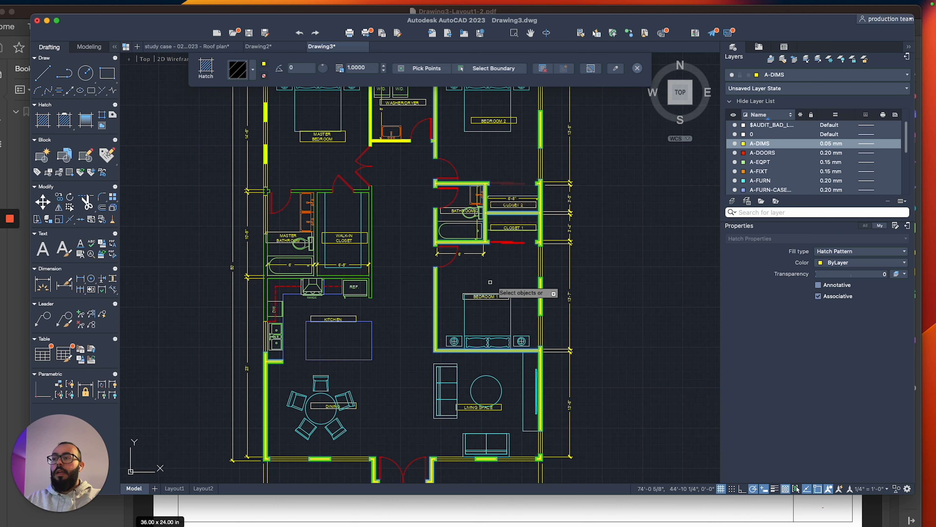
middle_drag(465, 292, 464, 268)
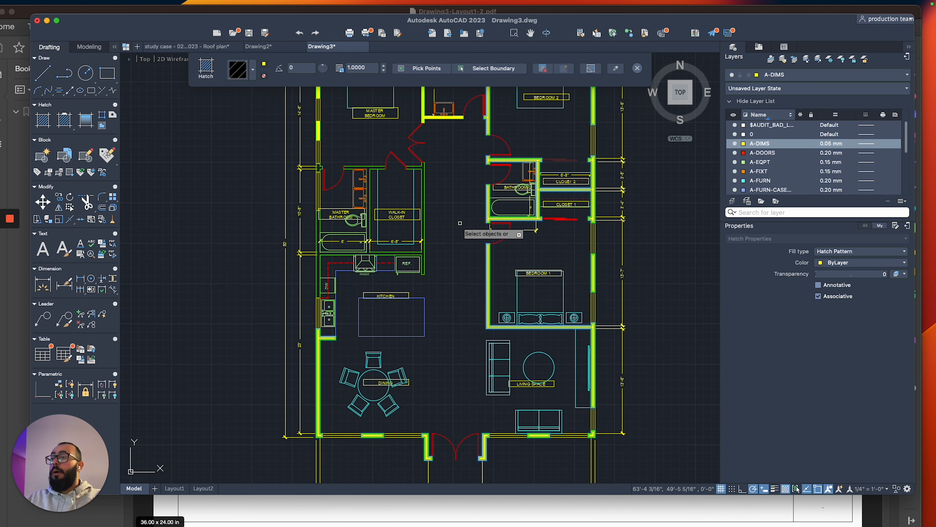
middle_drag(456, 226, 448, 268)
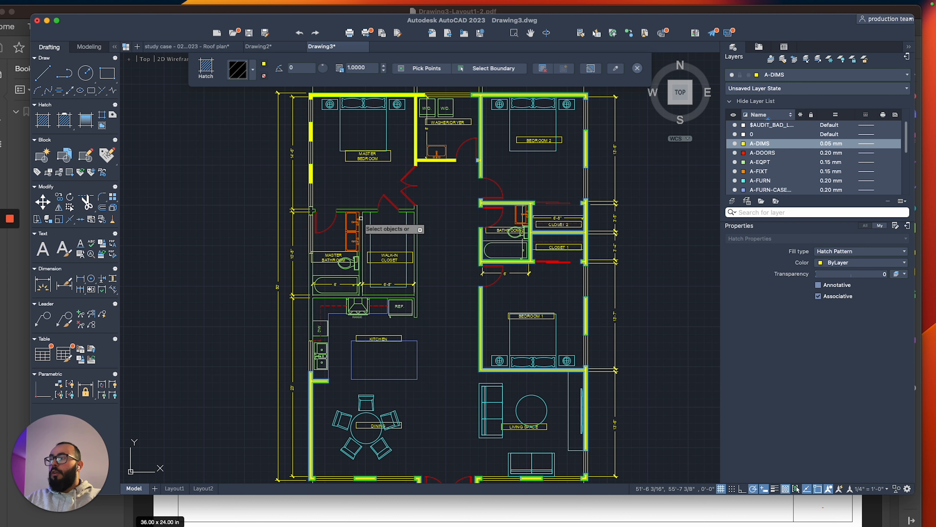
scroll(314, 212, up, 2)
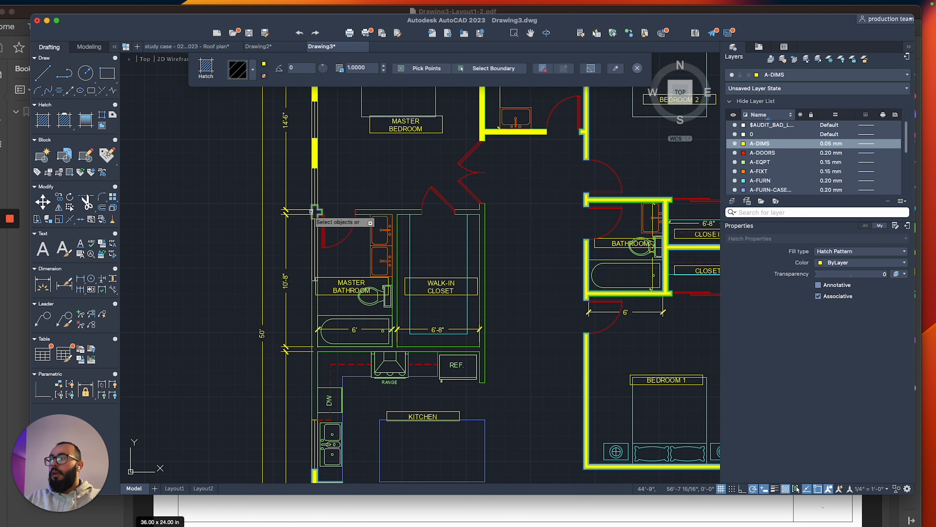
scroll(314, 211, up, 3)
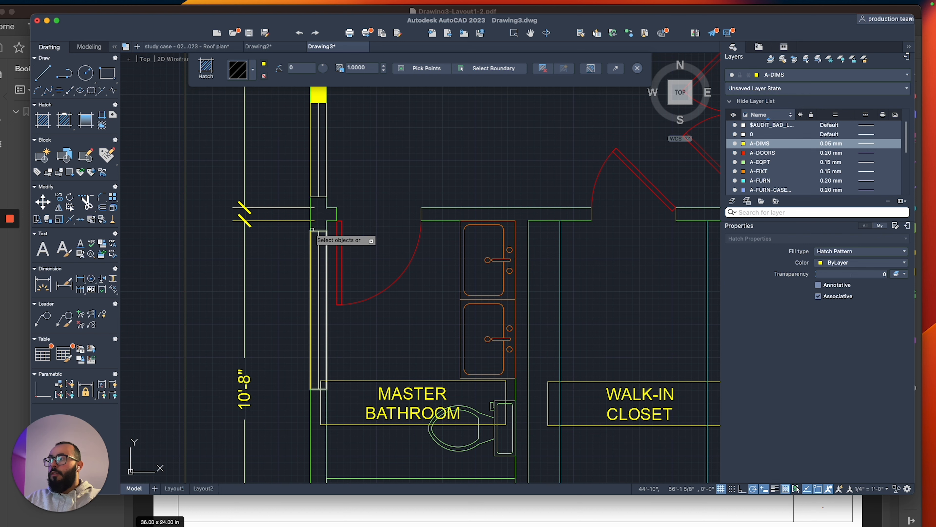
click(310, 214)
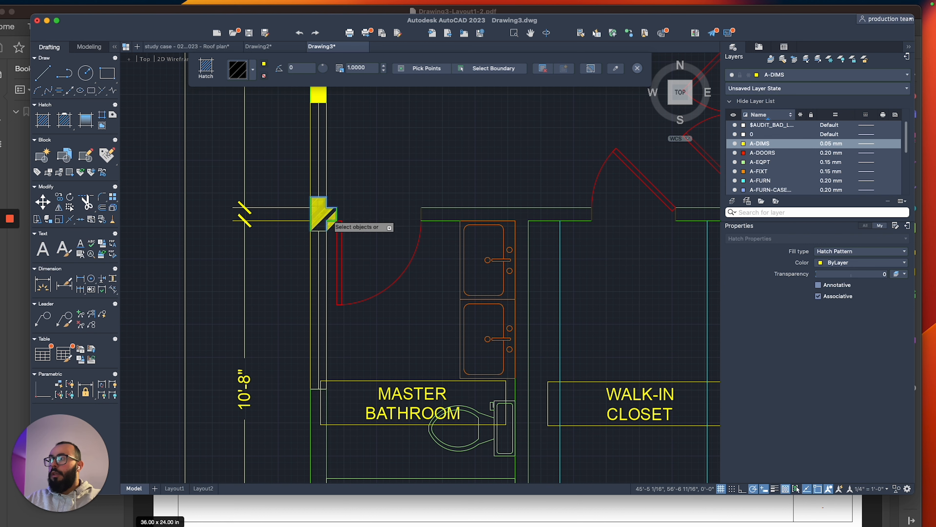
scroll(311, 213, up, 5)
scroll(308, 258, down, 5)
scroll(309, 282, down, 5)
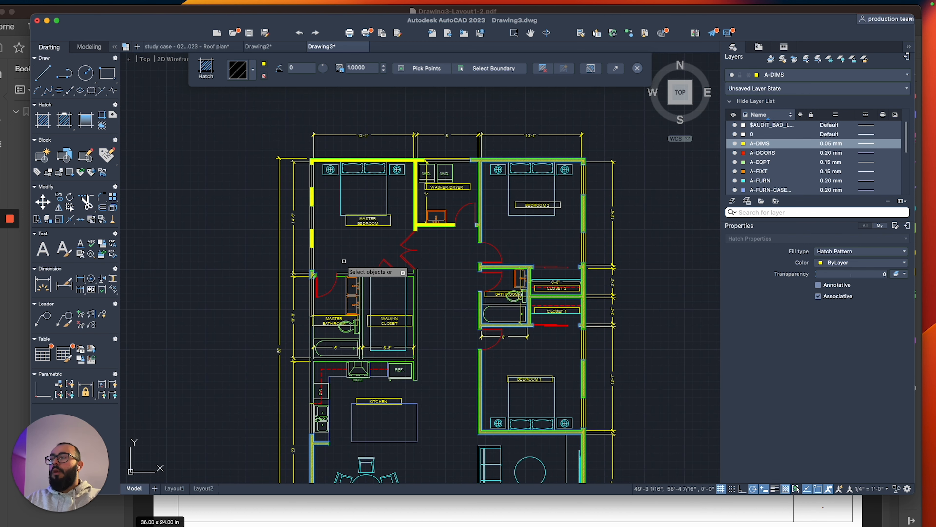
middle_drag(344, 256, 335, 218)
scroll(335, 219, down, 2)
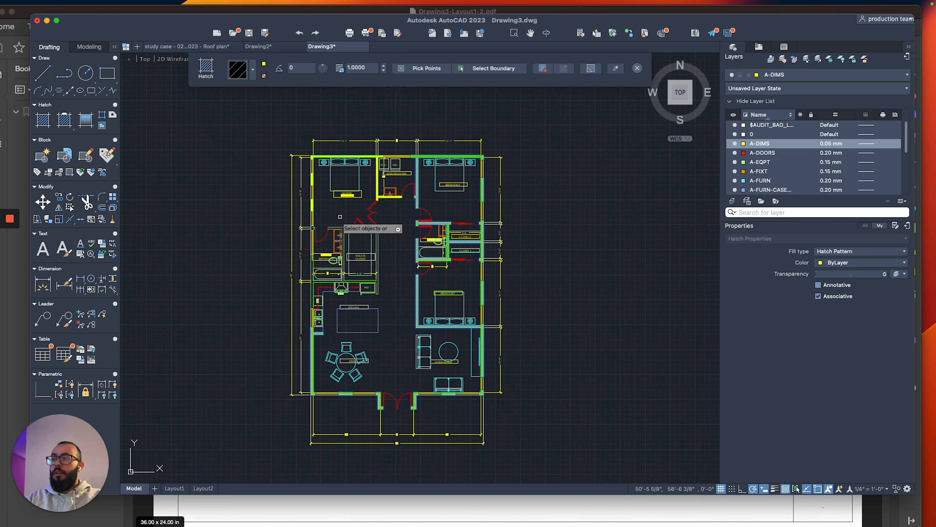
key(Return)
scroll(346, 218, up, 6)
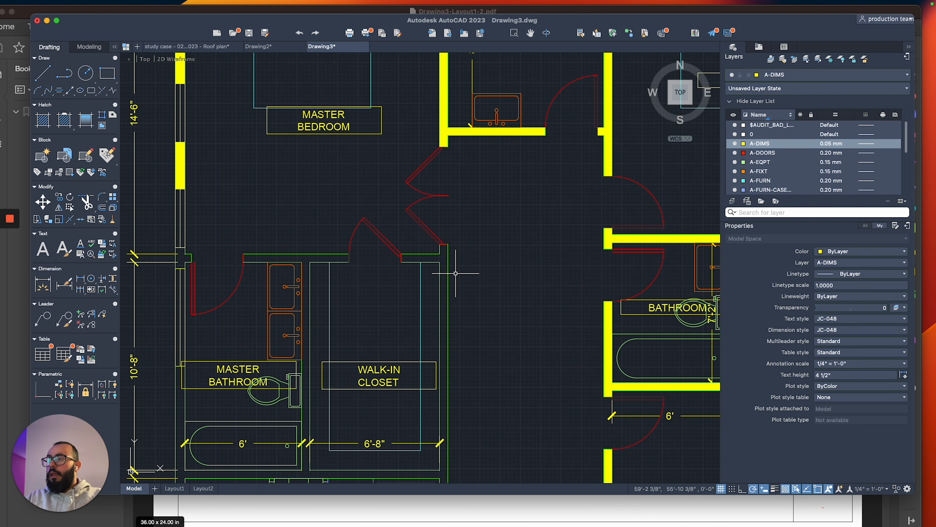
click(427, 285)
click(385, 219)
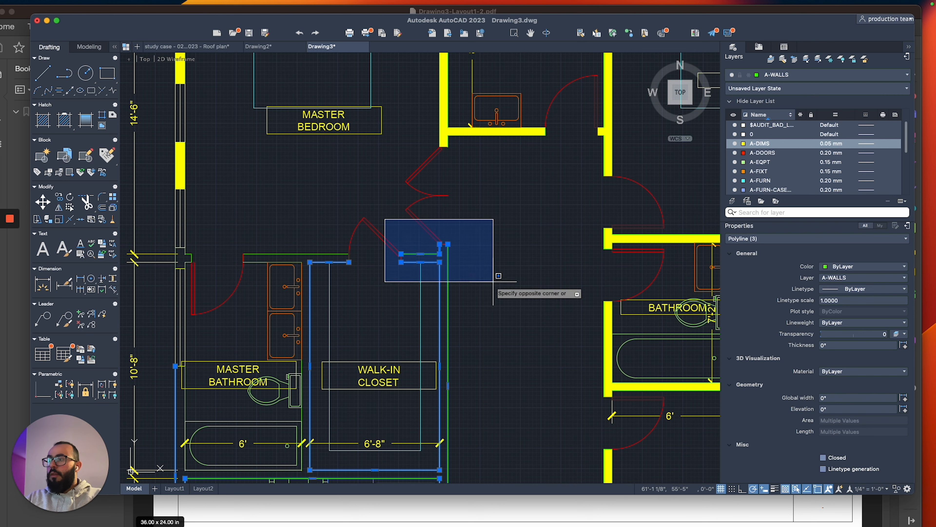
click(494, 281)
middle_drag(459, 273, 461, 248)
key(Escape)
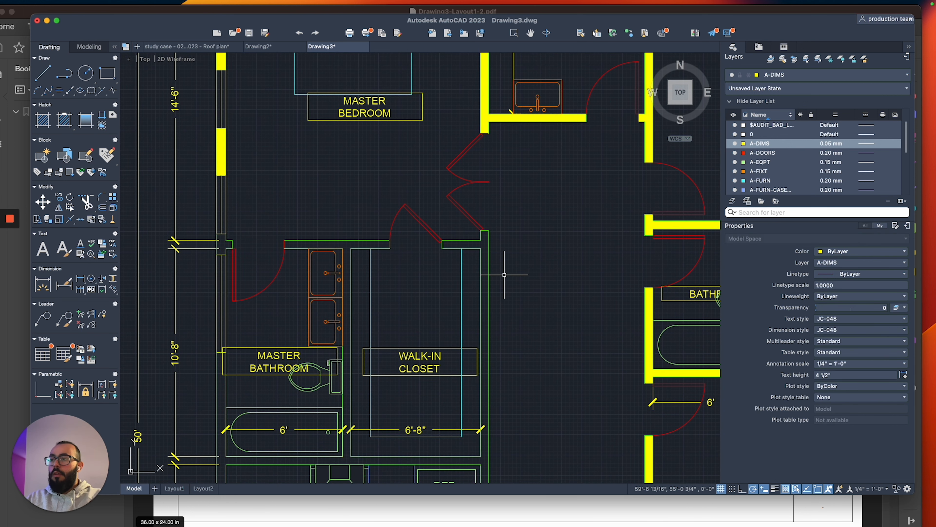
Select the wall polylines around the walk-in closet and master bathroom, including the end segments at their door openings.
scroll(476, 217, up, 4)
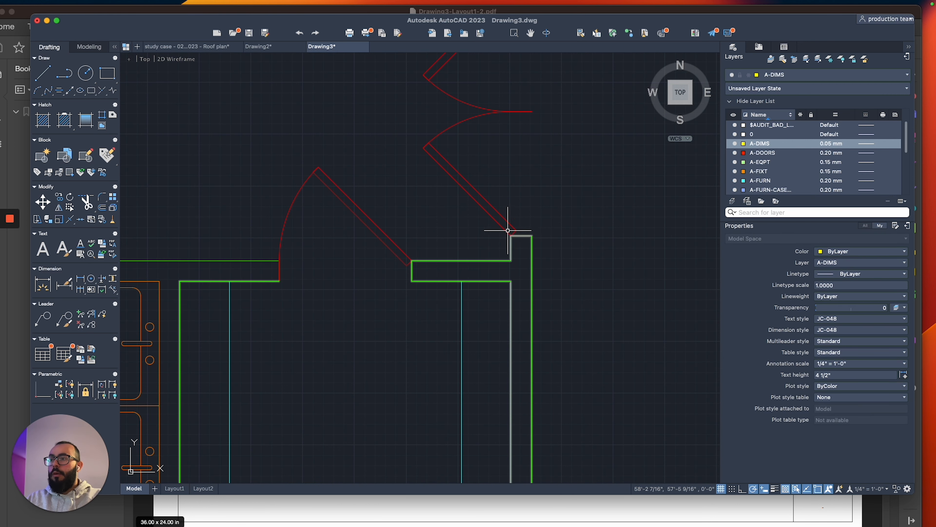
scroll(361, 233, down, 3)
click(263, 222)
click(403, 299)
middle_drag(306, 286, 387, 274)
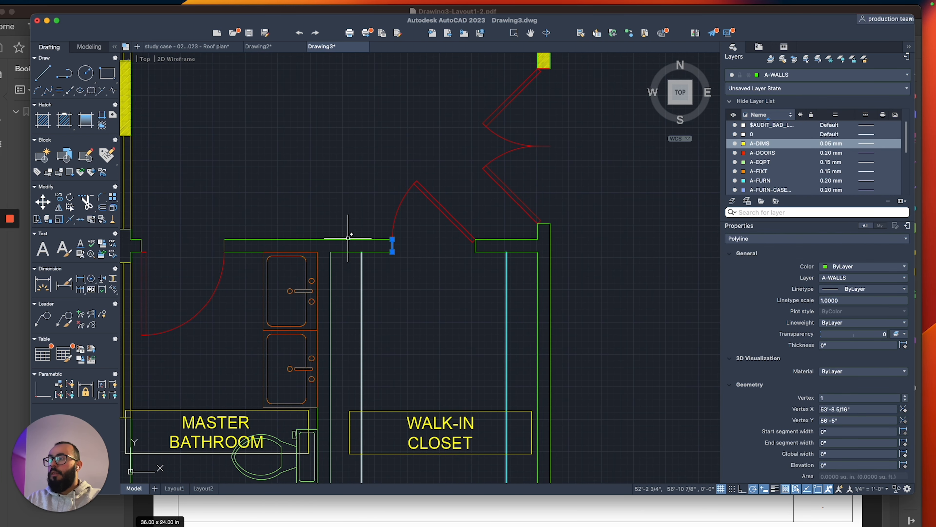
click(332, 252)
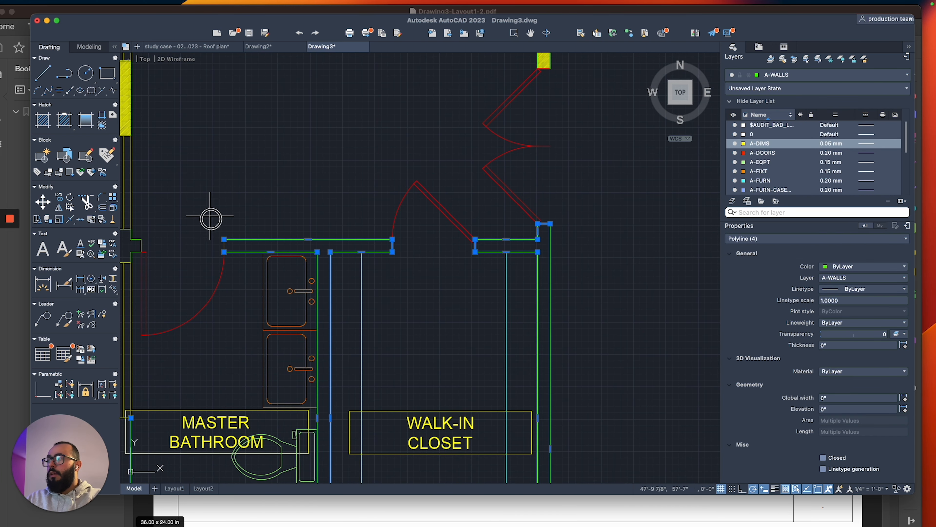
middle_drag(245, 275, 387, 273)
click(228, 201)
click(313, 293)
scroll(314, 282, down, 5)
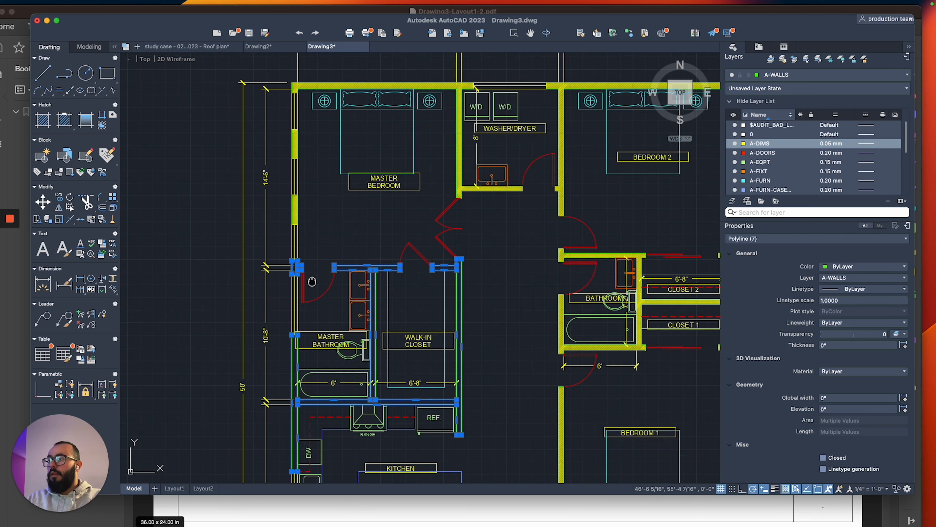
Add the end segment of the master bathroom's exterior wall to the selection and join the selected polylines into one outline.
scroll(312, 281, up, 4)
click(271, 230)
click(345, 272)
scroll(339, 282, down, 4)
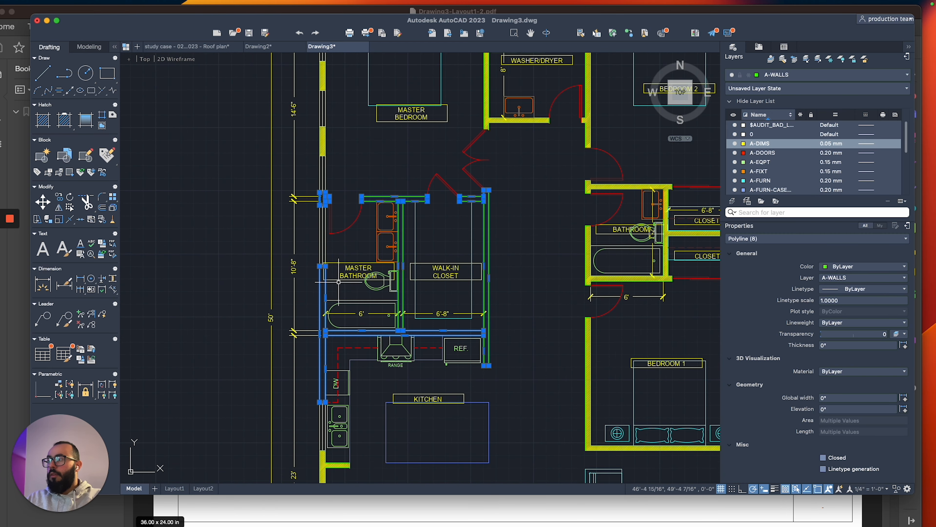
scroll(368, 317, up, 4)
middle_drag(369, 318, 226, 212)
scroll(505, 306, down, 4)
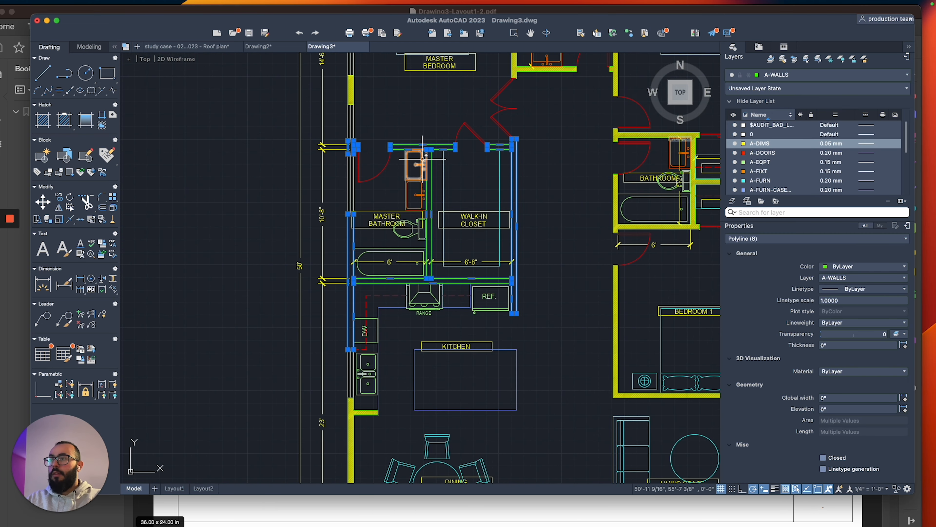
scroll(423, 159, up, 2)
key(Escape)
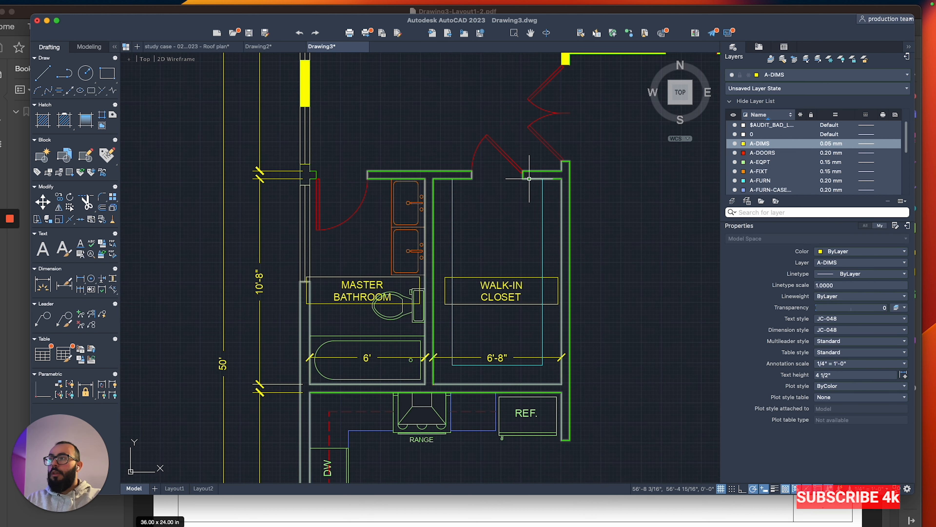
Hatch the joined master bathroom and walk-in closet wall outline and the small exterior pier beside the bathroom door.
scroll(339, 228, down, 3)
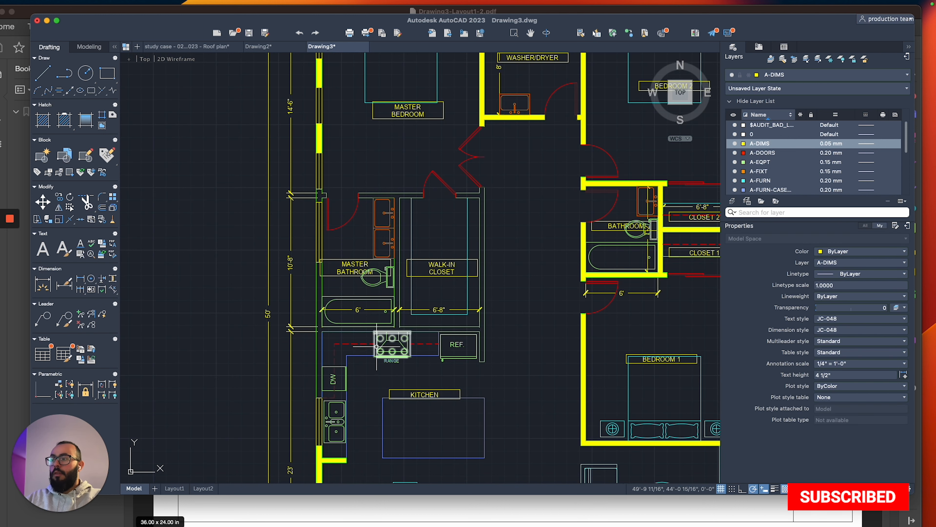
key(h)
key(Return)
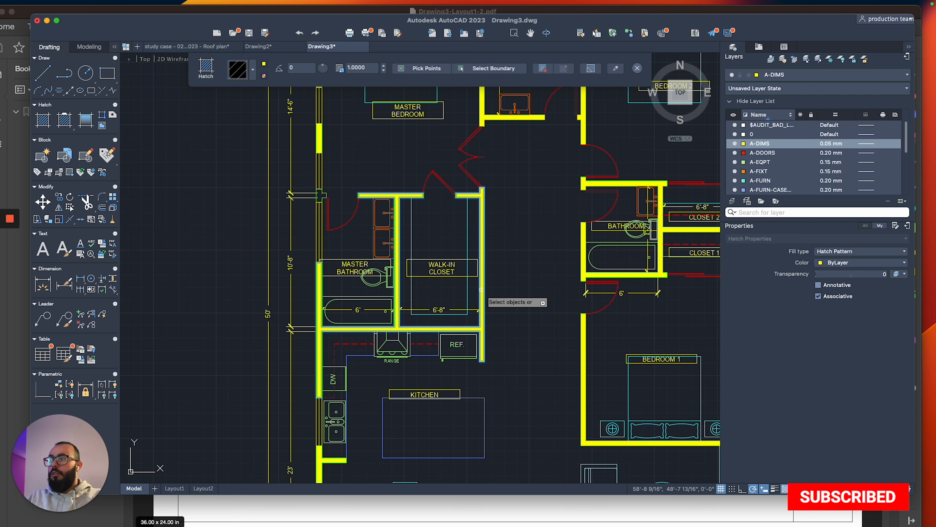
scroll(320, 195, up, 3)
scroll(320, 187, down, 3)
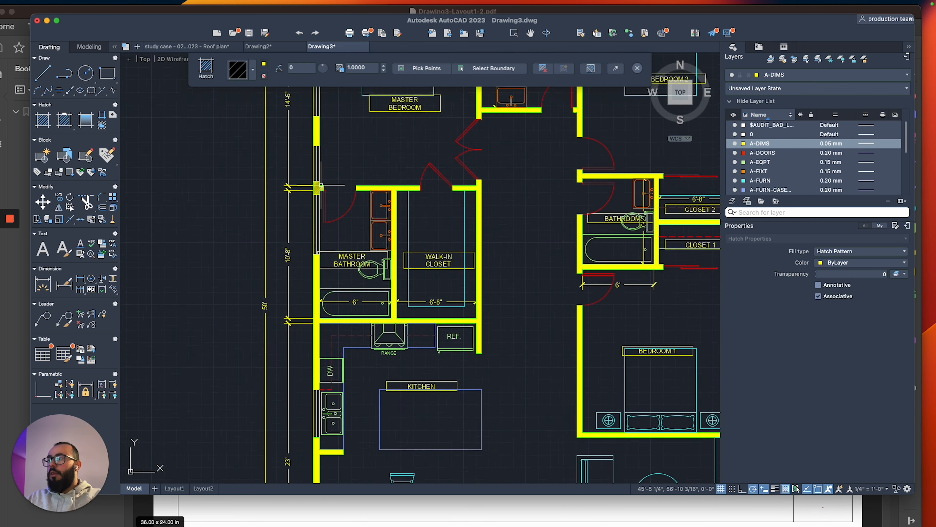
key(Escape)
Select all hatches similar to the master bedroom's wall hatch and move them to the A-HATCH layer.
scroll(320, 186, down, 3)
scroll(421, 153, up, 6)
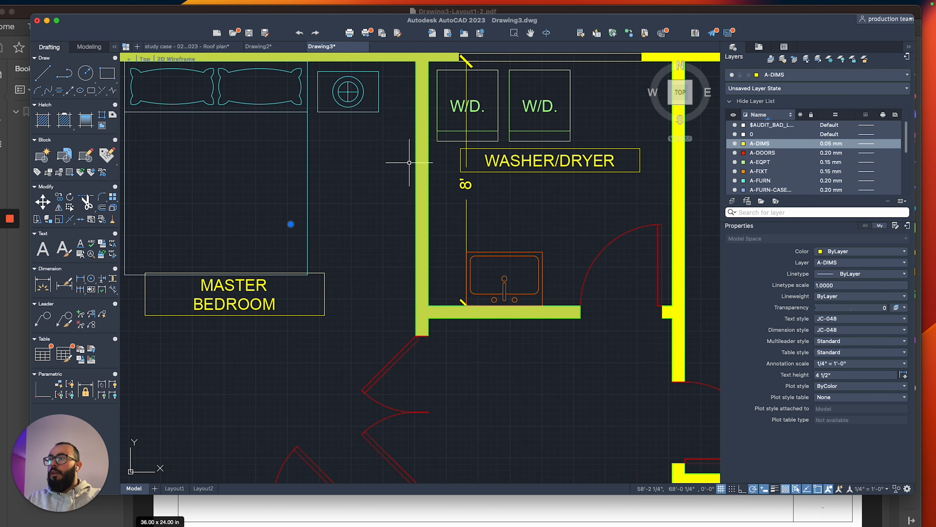
key(h)
key(Return)
scroll(409, 162, down, 5)
scroll(396, 180, up, 2)
scroll(391, 177, down, 2)
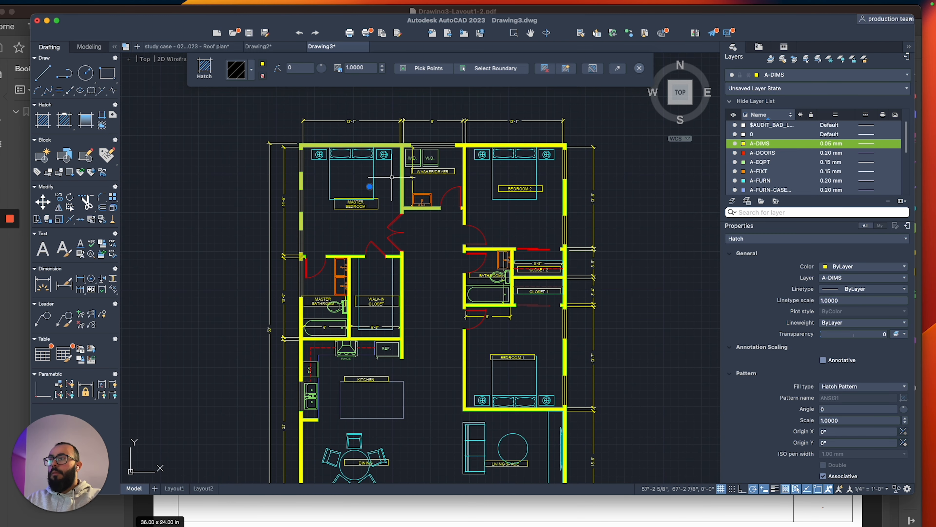
right_click(393, 177)
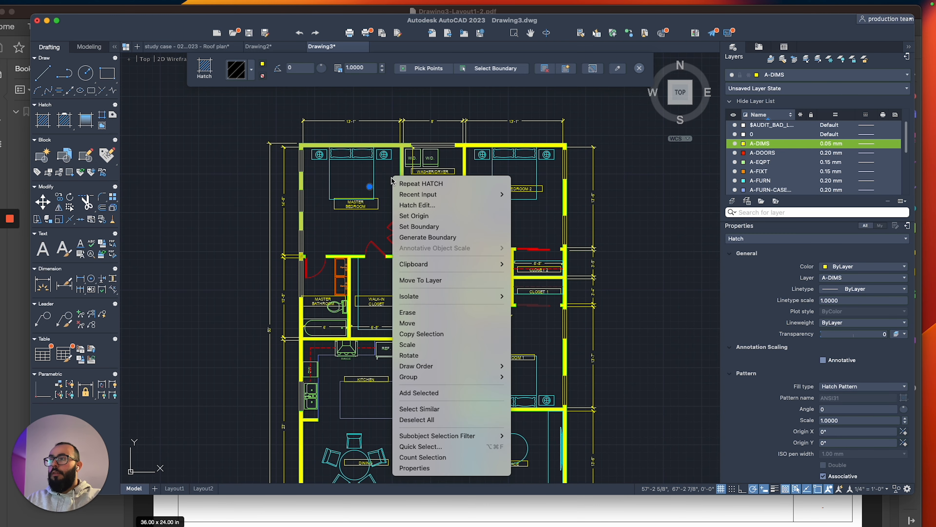
click(437, 407)
mouse_move(425, 310)
middle_down()
mouse_move(425, 240)
mouse_move(424, 270)
middle_up()
click(816, 76)
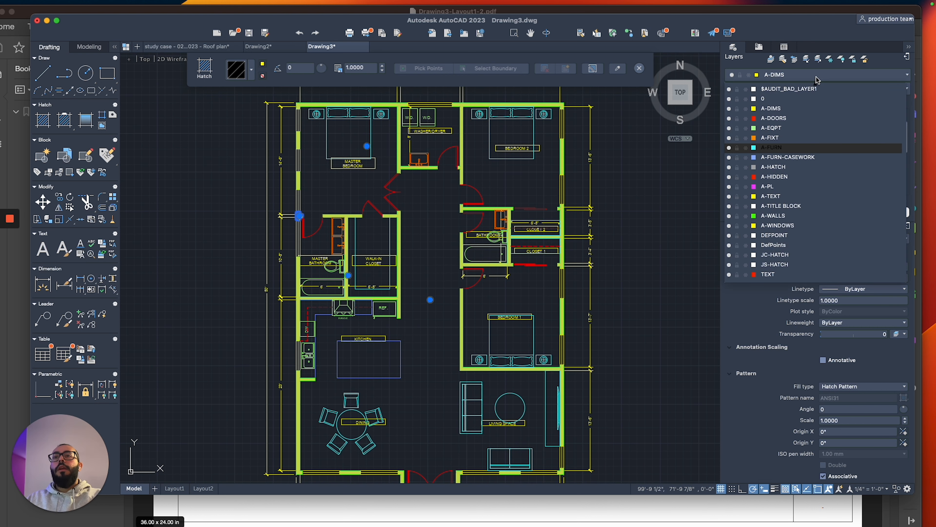
click(773, 167)
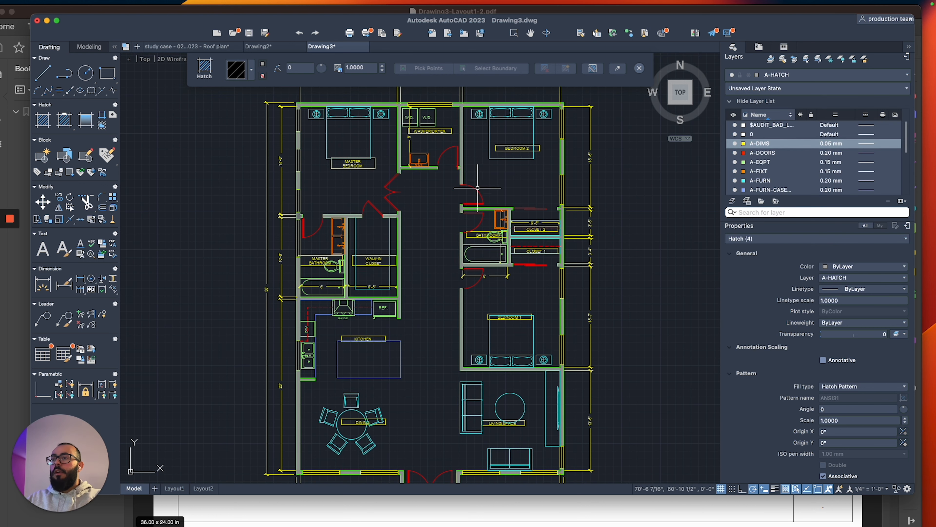
key(Escape)
Switch to Layout1 and run a plot preview of the sheet with the PREVIEW command.
scroll(478, 188, down, 2)
scroll(447, 235, up, 2)
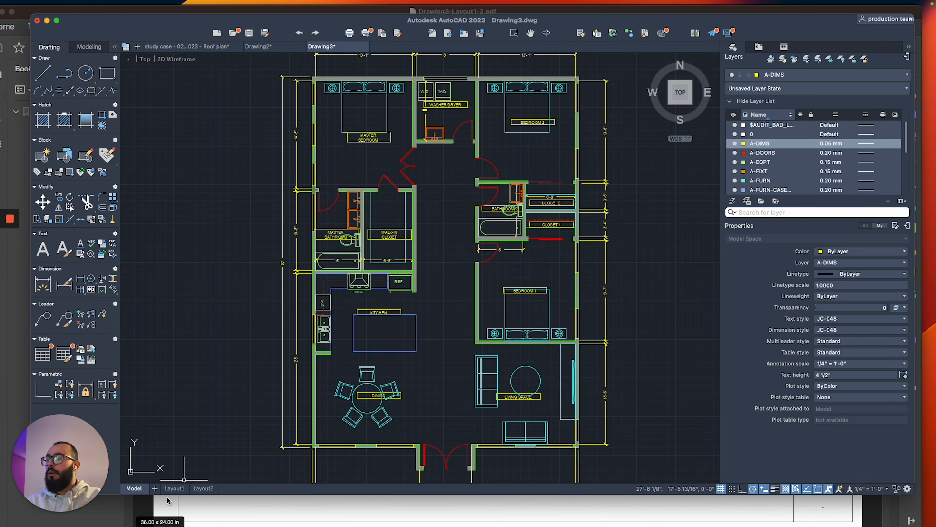
click(174, 488)
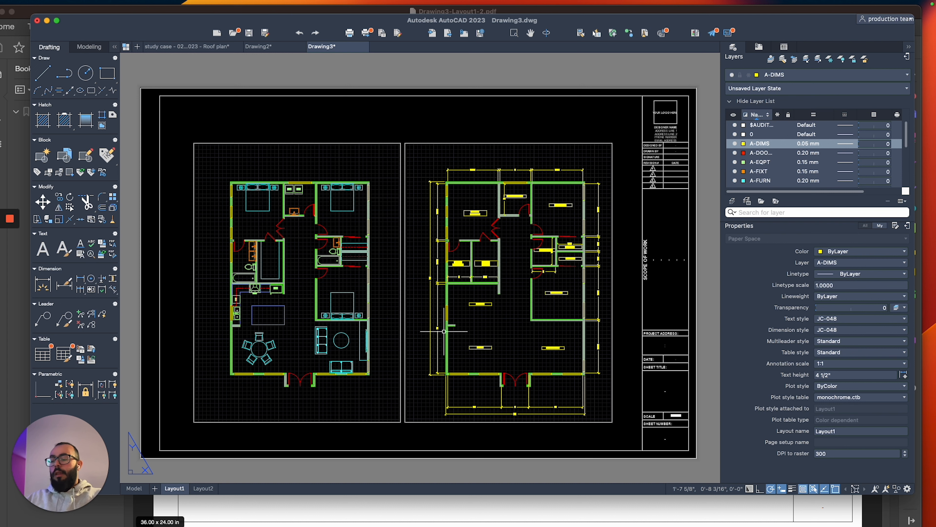
text(pre)
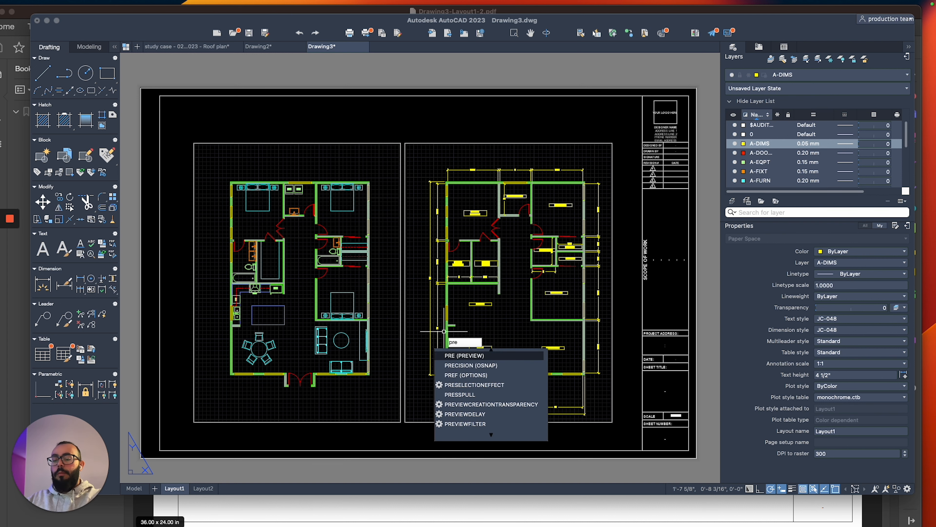
key(Return)
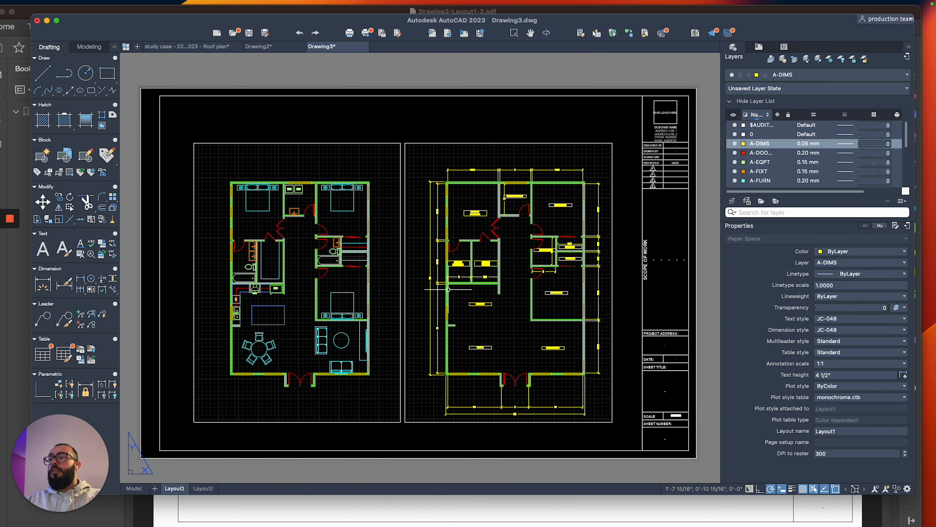
Select the title block on the layout sheet and open its attributes for editing with the TEXTEDIT command.
middle_drag(449, 288, 376, 293)
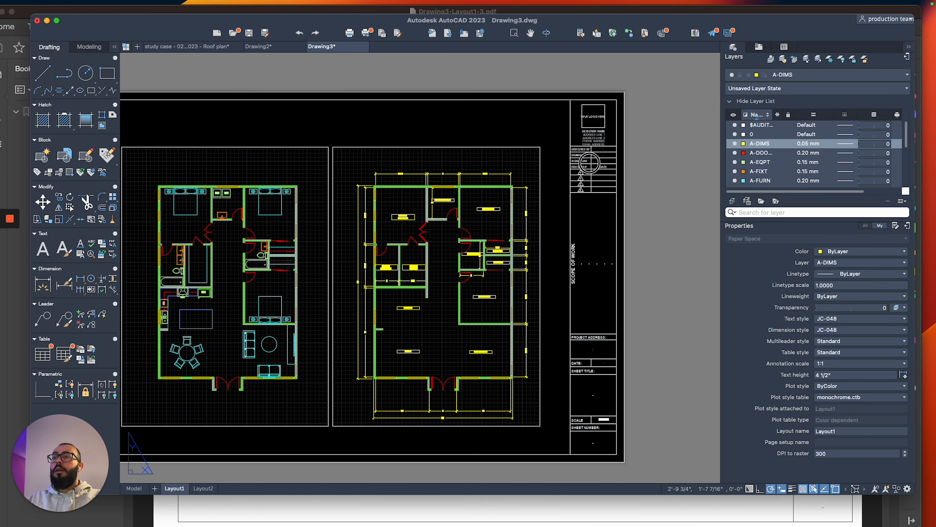
click(581, 164)
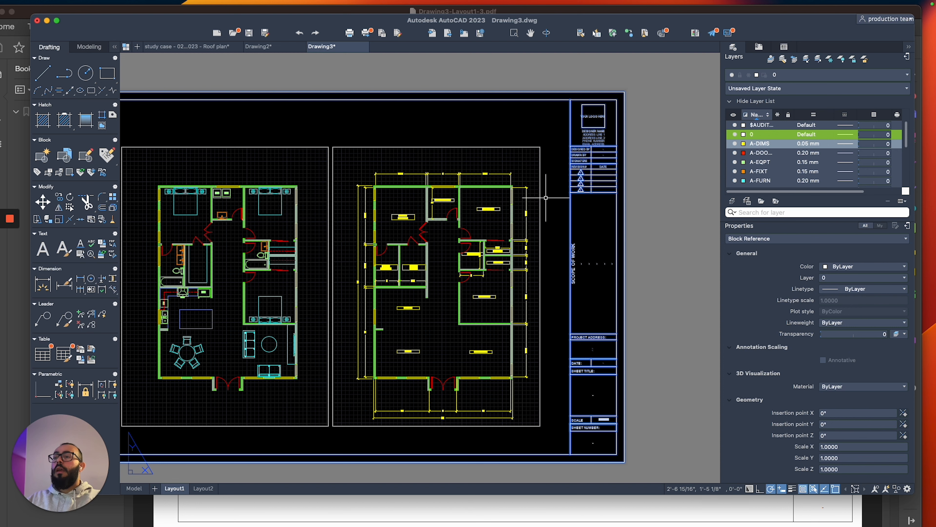
middle_drag(546, 198, 569, 215)
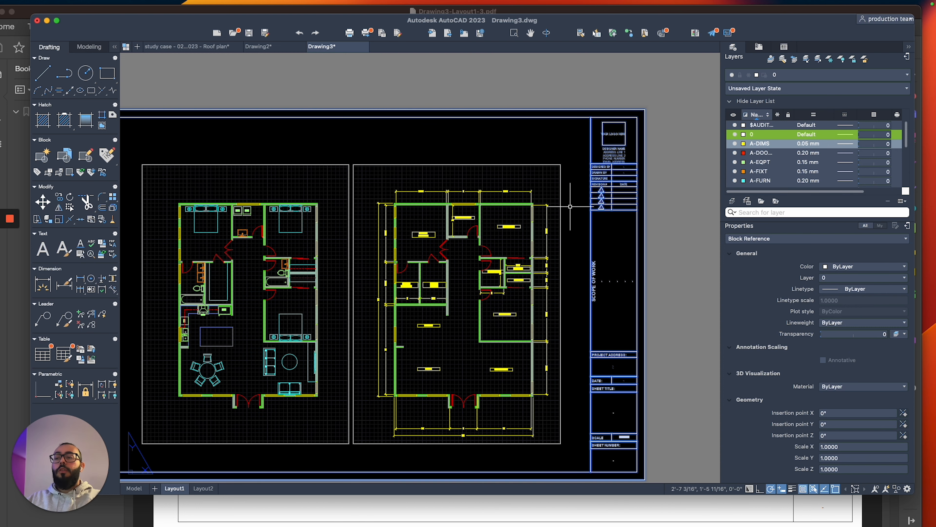
scroll(617, 434, up, 4)
middle_drag(608, 418, 519, 287)
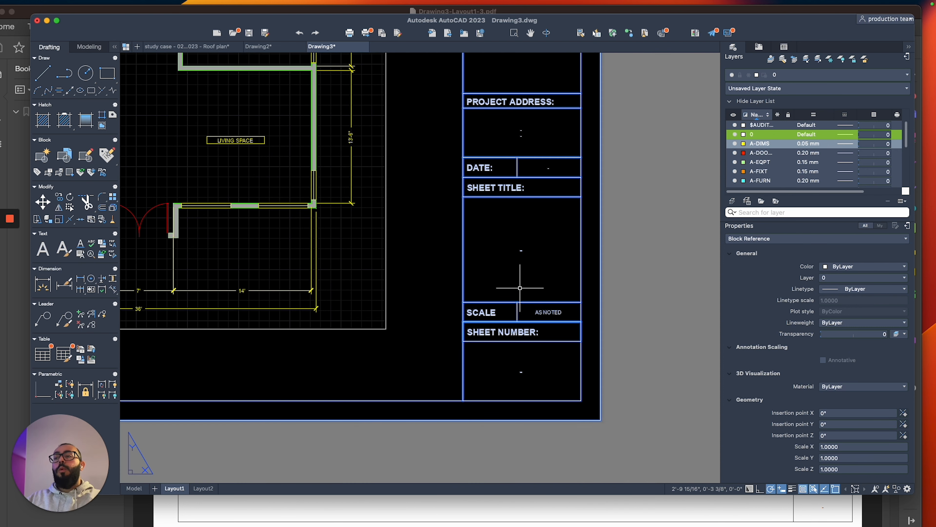
scroll(521, 290, down, 4)
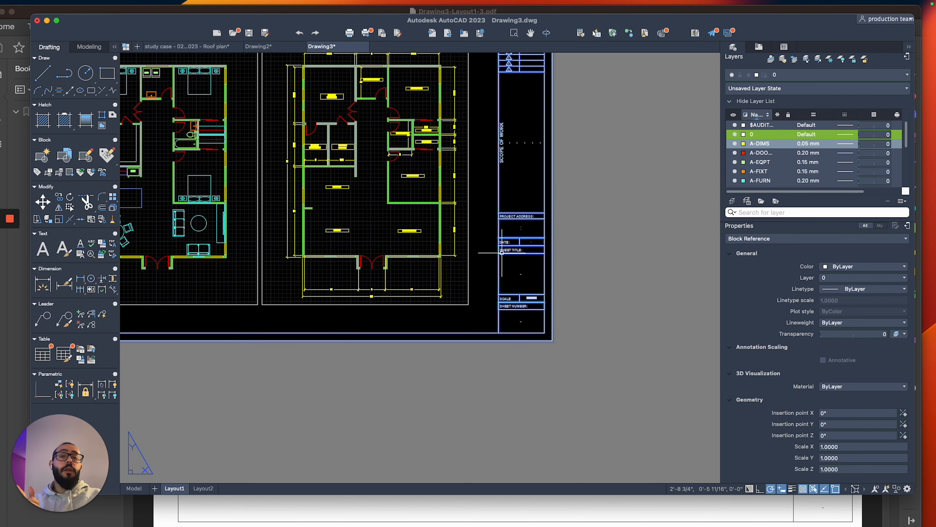
middle_drag(483, 250, 529, 361)
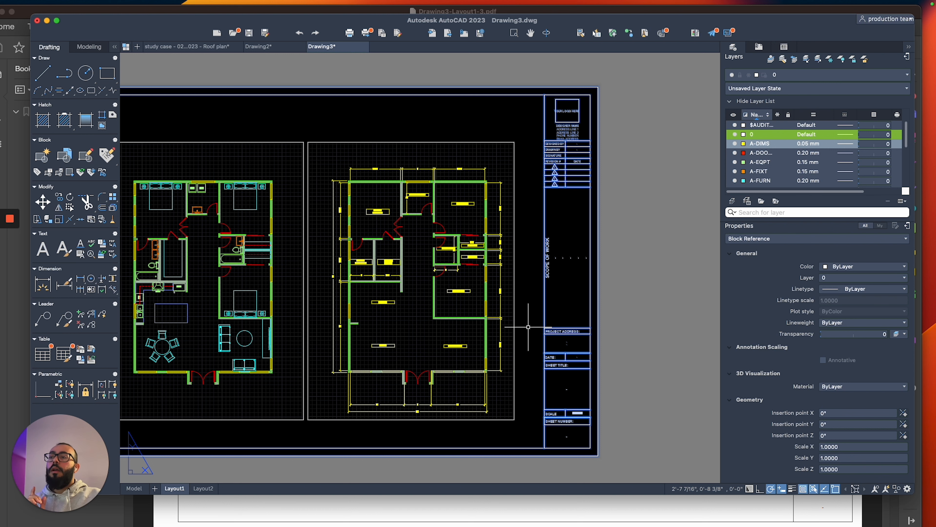
middle_drag(527, 325, 609, 284)
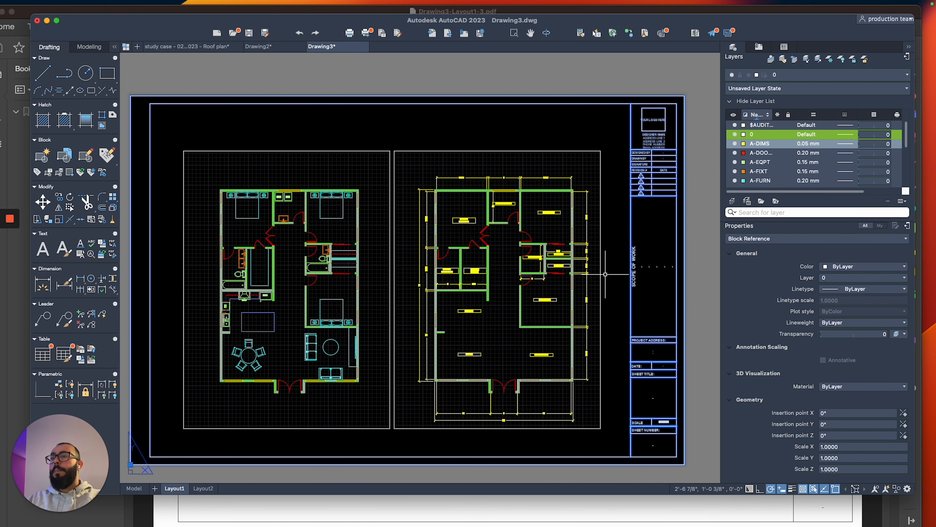
text(te)
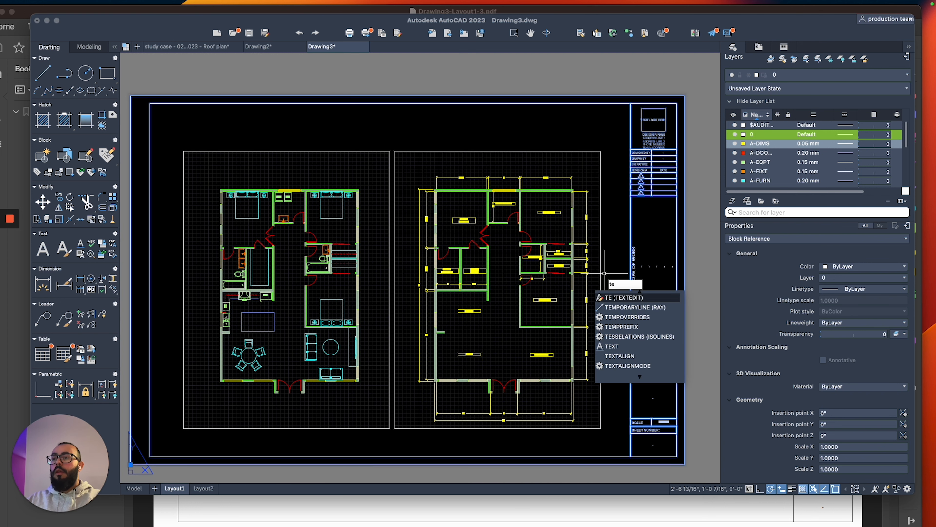
key(Return)
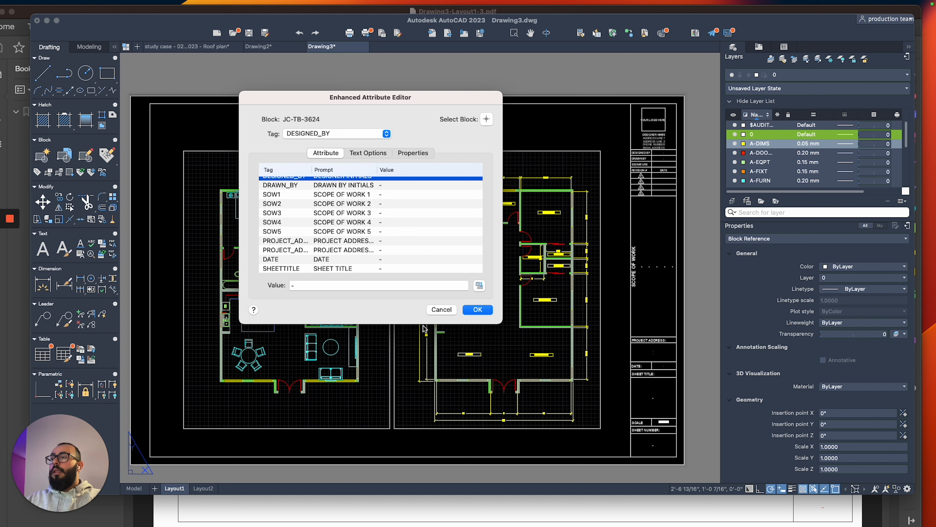
Examine the title block's attribute list, covering the drawn-by, scope of work, project address and sheet title entries.
scroll(331, 211, up, 1)
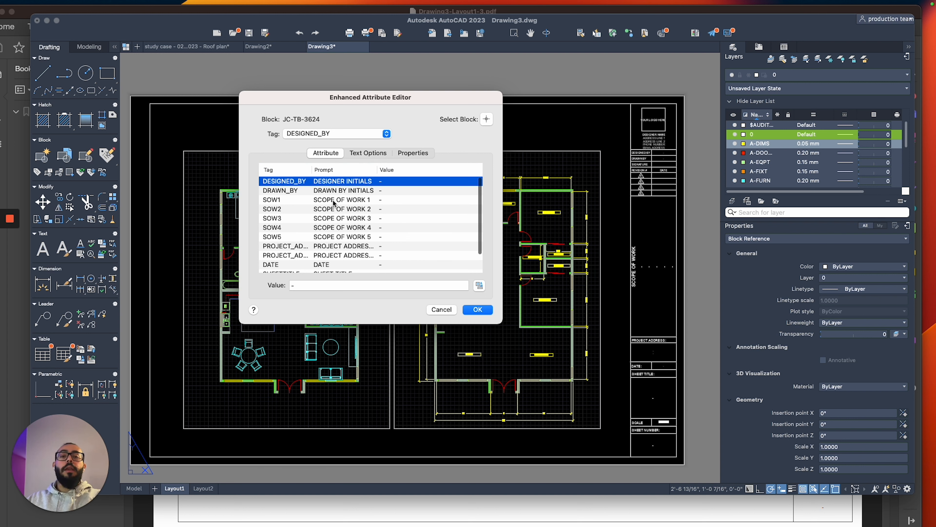
click(285, 189)
click(278, 200)
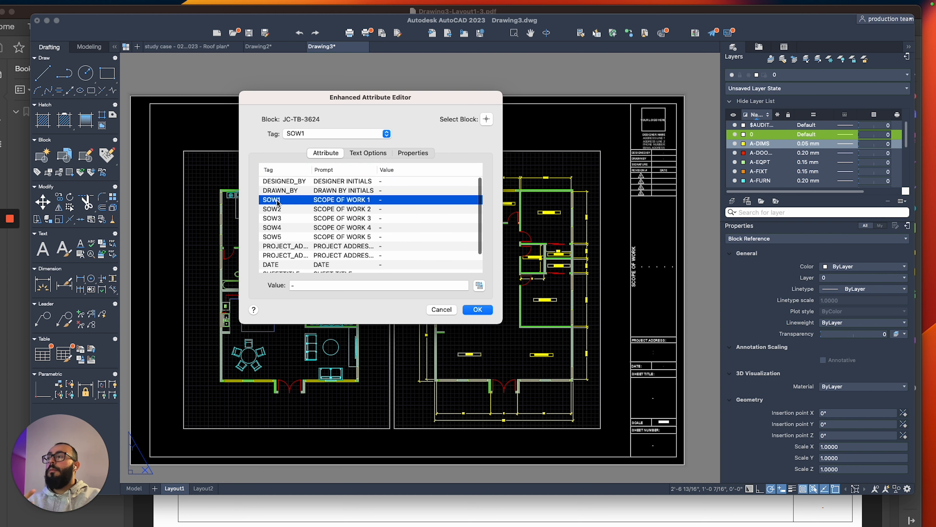
click(279, 249)
click(280, 253)
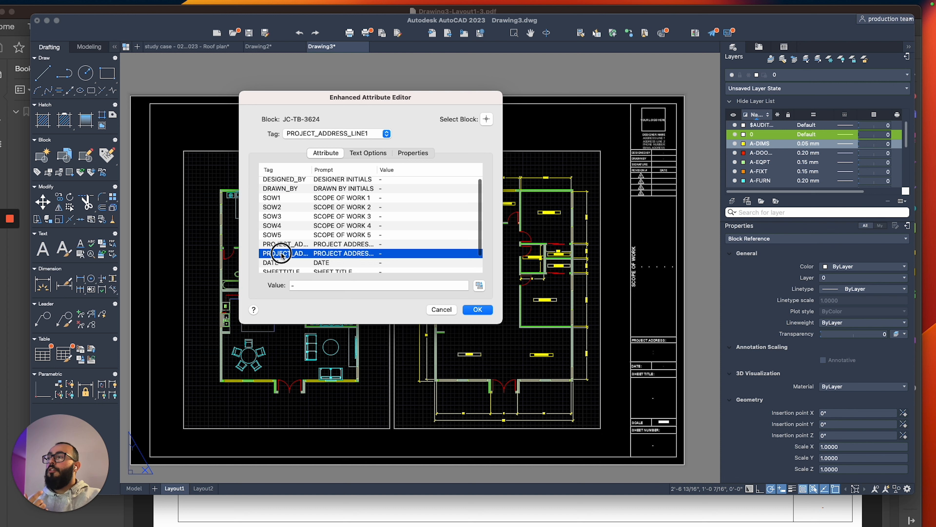
scroll(280, 254, down, 1)
click(279, 256)
click(278, 265)
scroll(301, 231, up, 1)
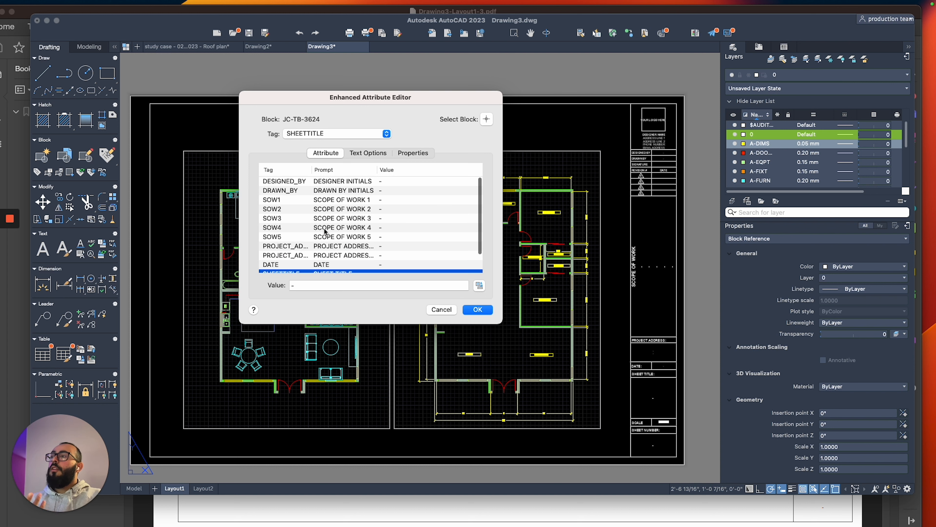
Fill in the title block's DESIGNED_BY and DRAWN_BY attributes with the designer's full name.
click(280, 184)
key(Tab)
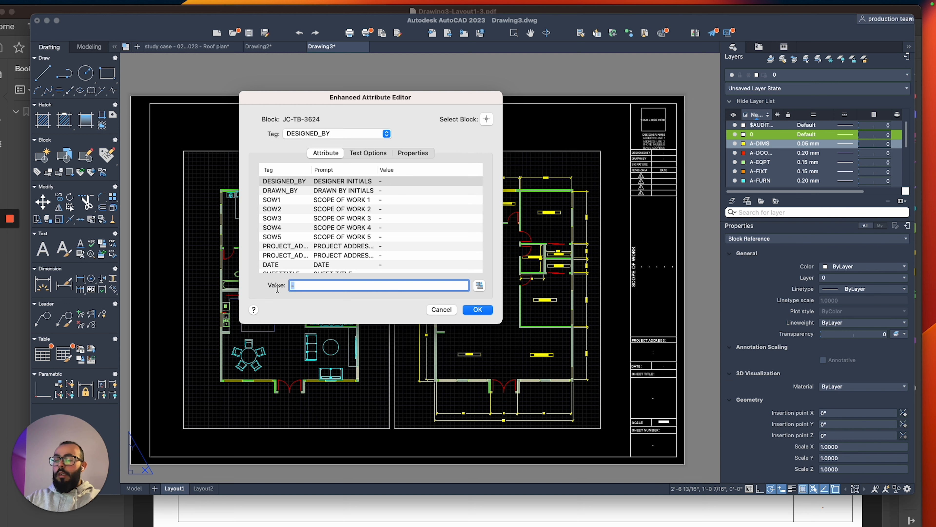
key(BackSpace)
key(BackSpace)
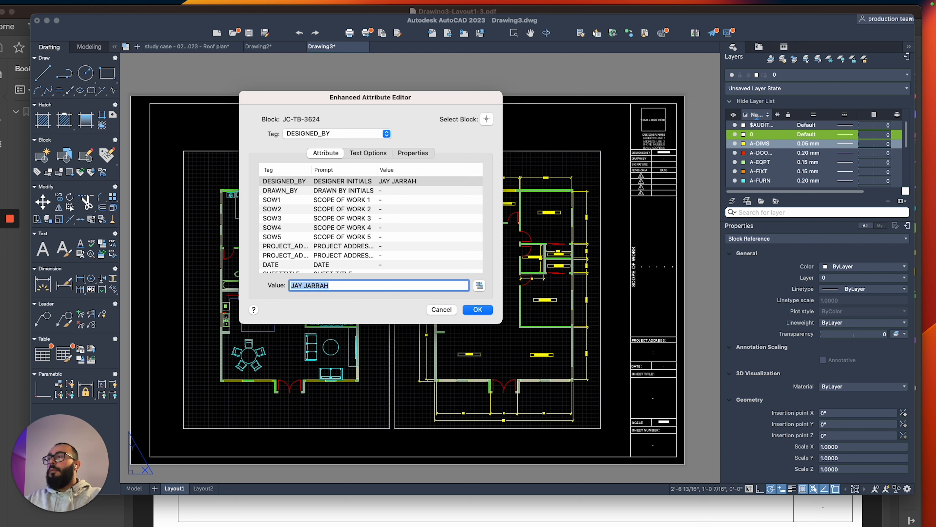
click(331, 191)
double_click(309, 287)
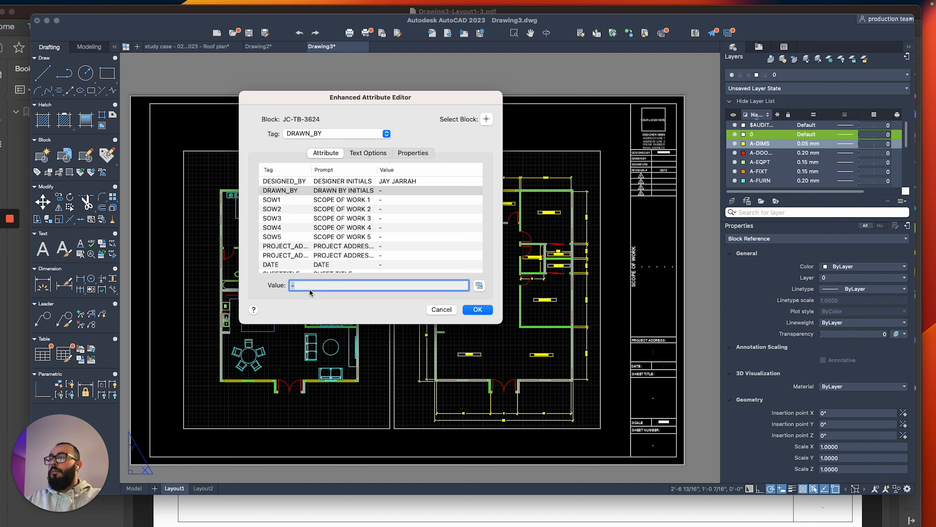
text(JAY JARRAH)
Set the first scope of work line (SOW1) to NEW CONSTRUCTION and apply the title block's attribute changes.
click(335, 200)
double_click(317, 284)
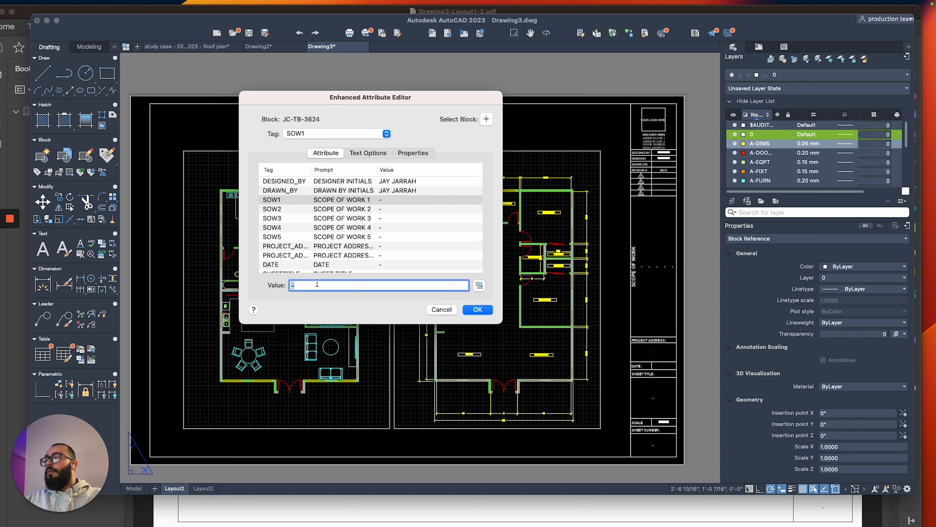
text(NEW CONSTRU)
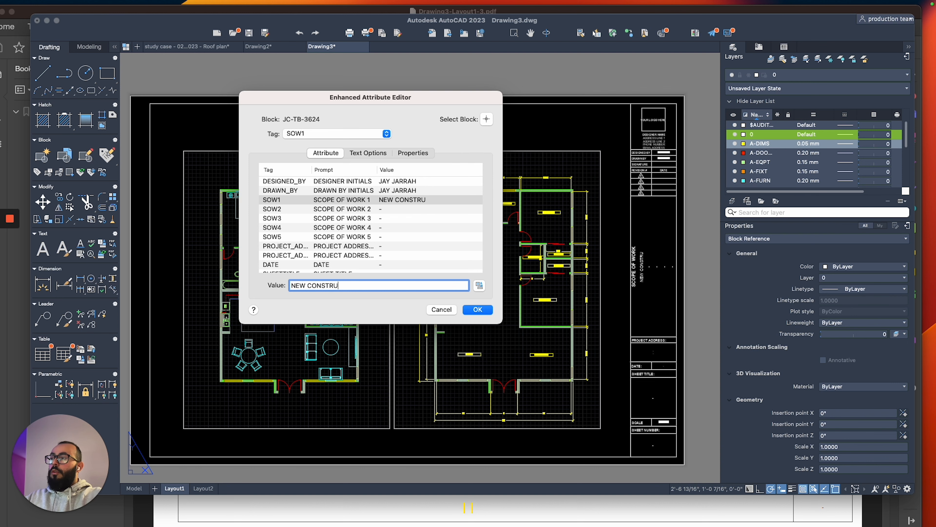
text(CTION)
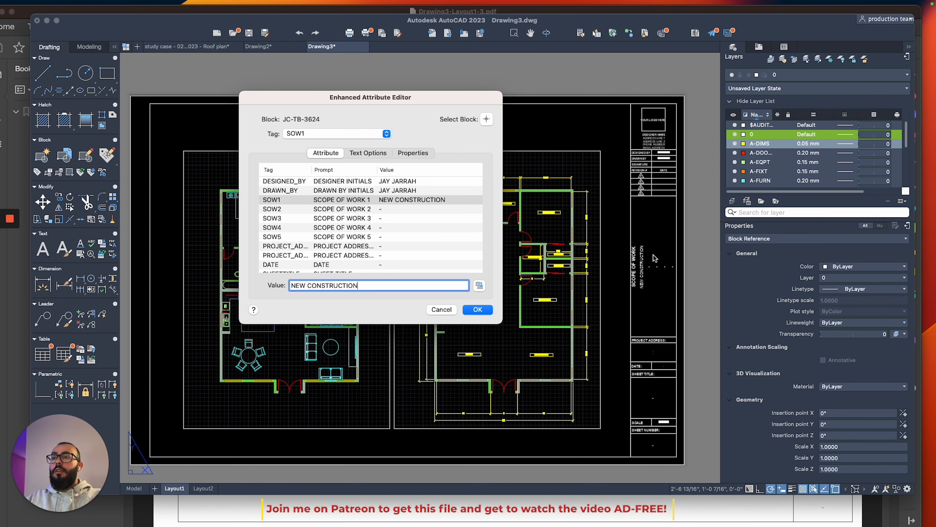
click(476, 310)
Reopen the title block's attributes and set the second scope of work line (SOW2) to 36' X 50'.
scroll(585, 249, up, 10)
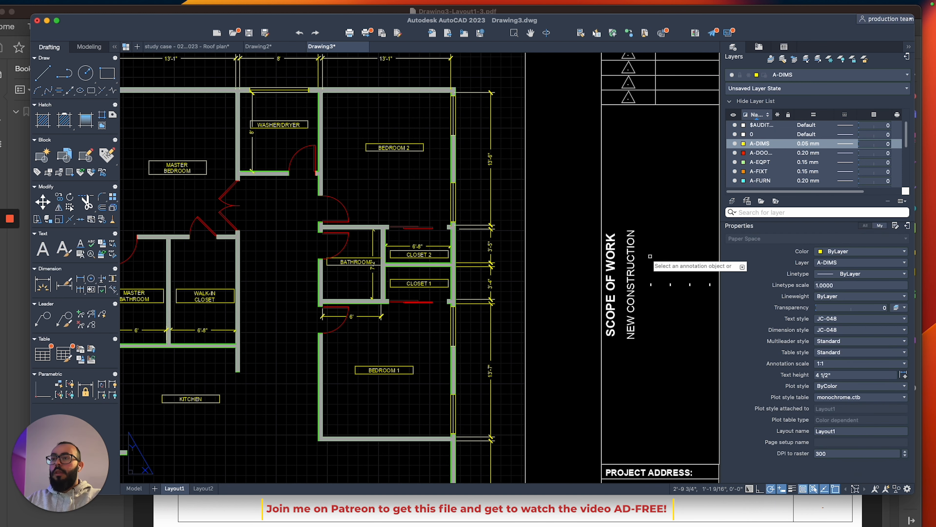
click(519, 268)
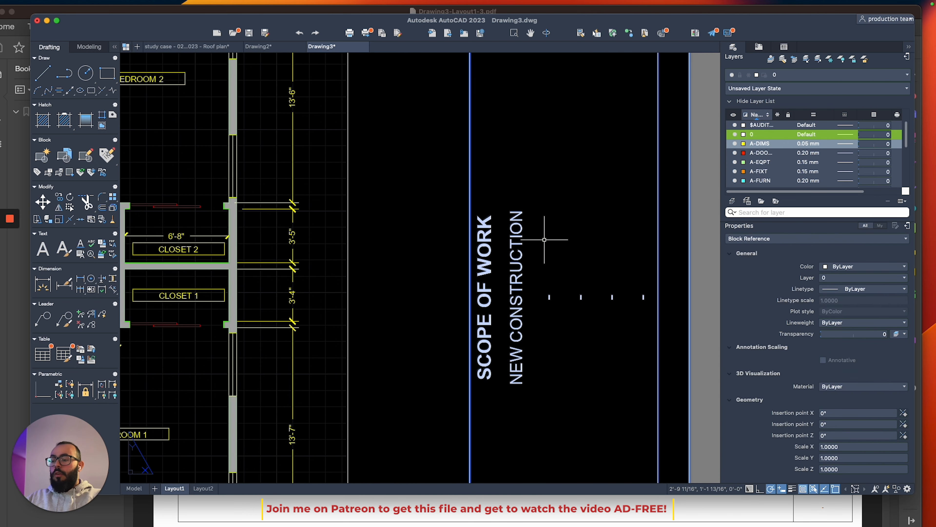
text(be)
key(Return)
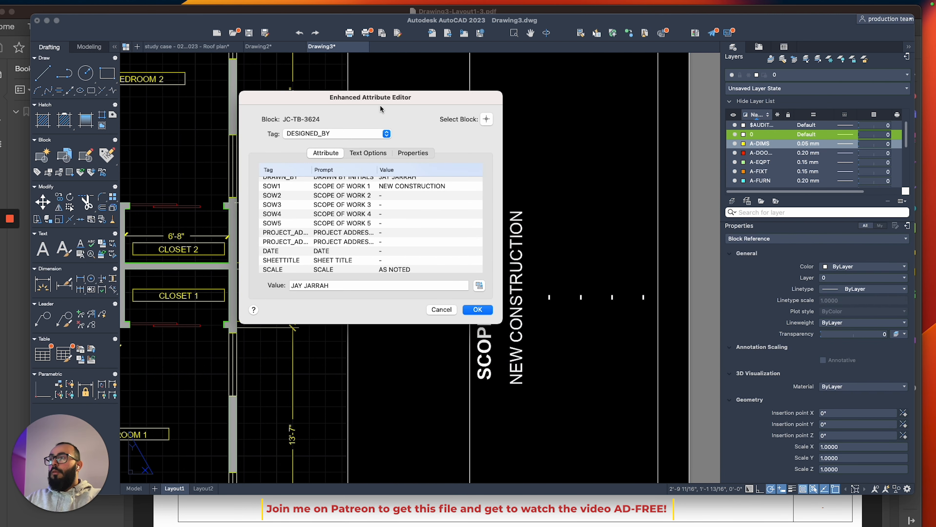
drag(380, 108, 273, 107)
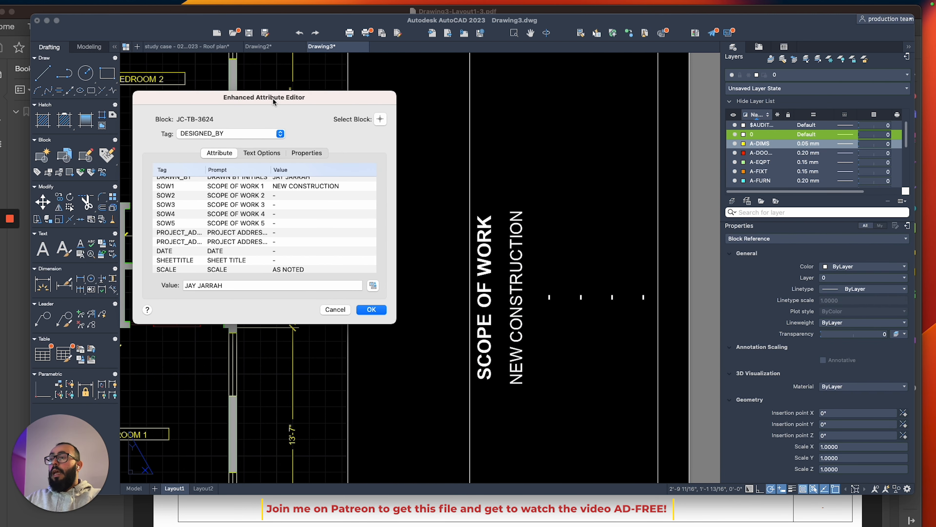
click(250, 193)
click(216, 285)
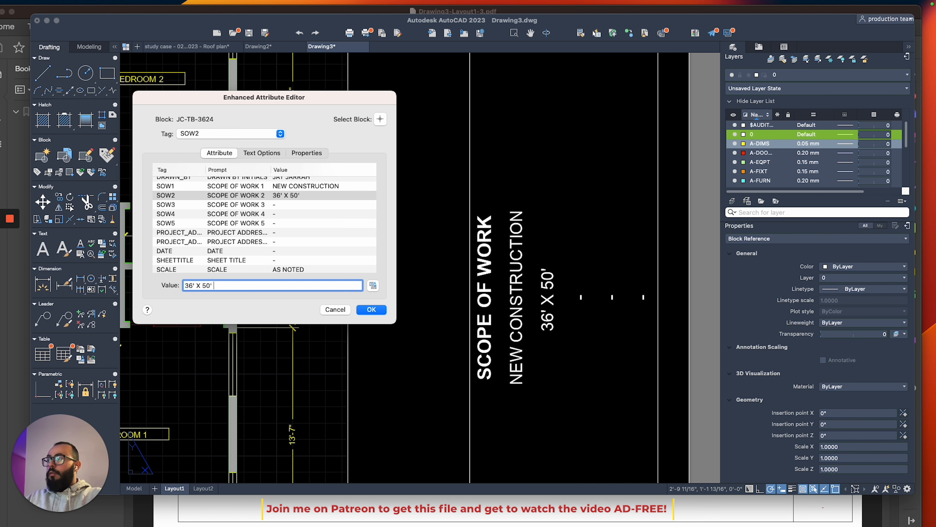
Set the third scope of work line (SOW3) to 3 BED, 2 BATH RESIDENCE.
click(238, 205)
click(214, 285)
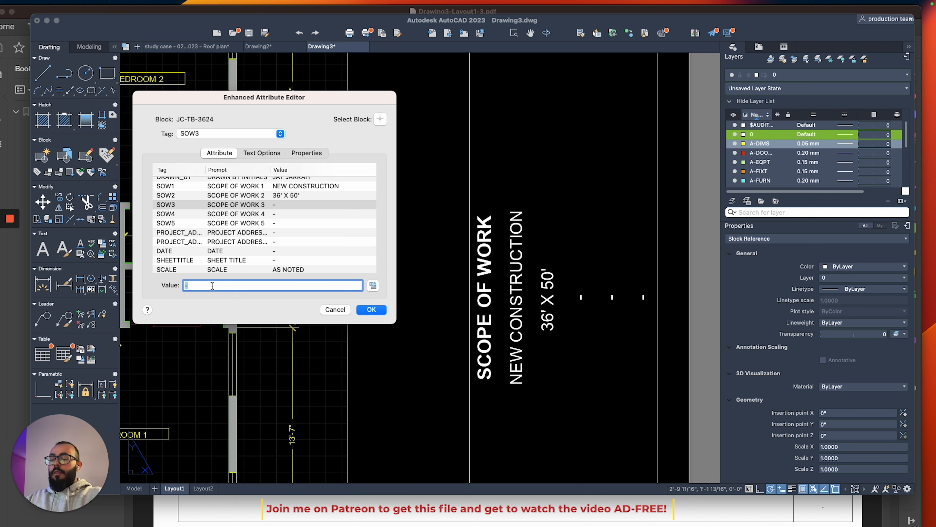
text(3 BE)
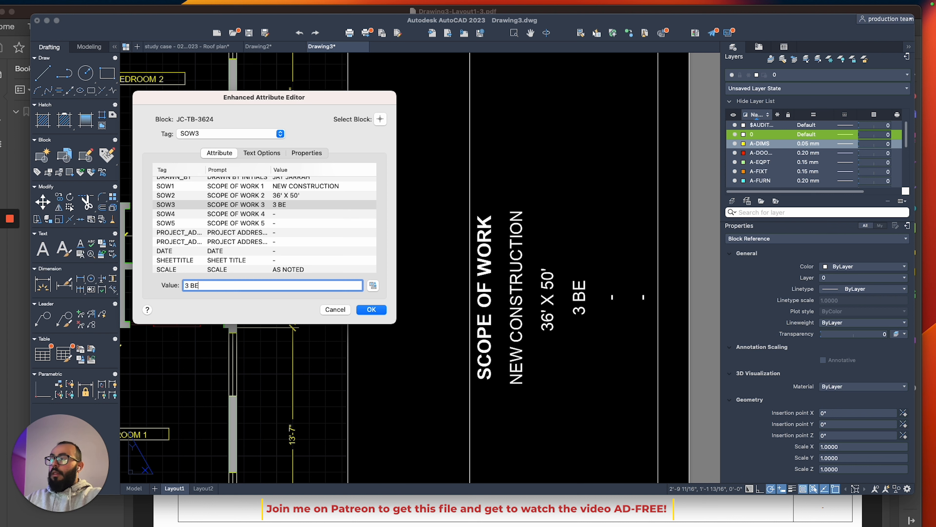
text(D, 2 BATH )
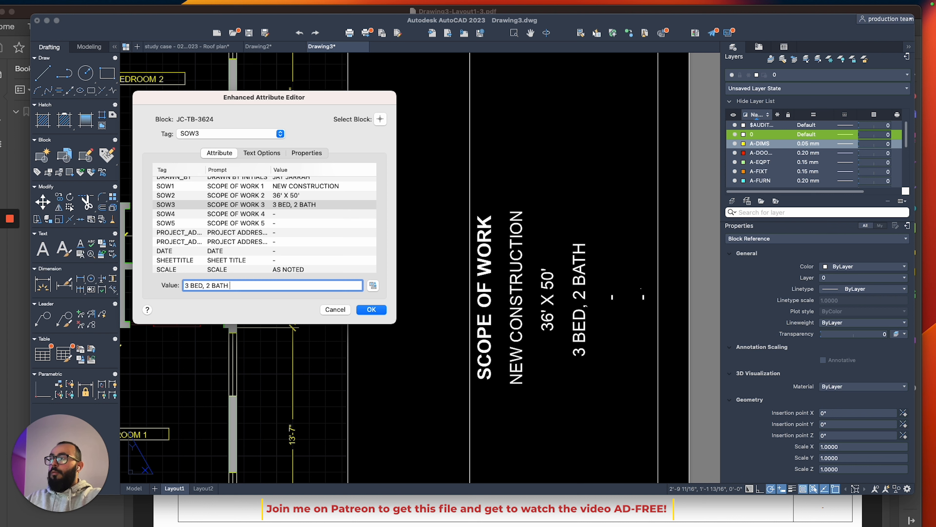
text(RESIDENCE)
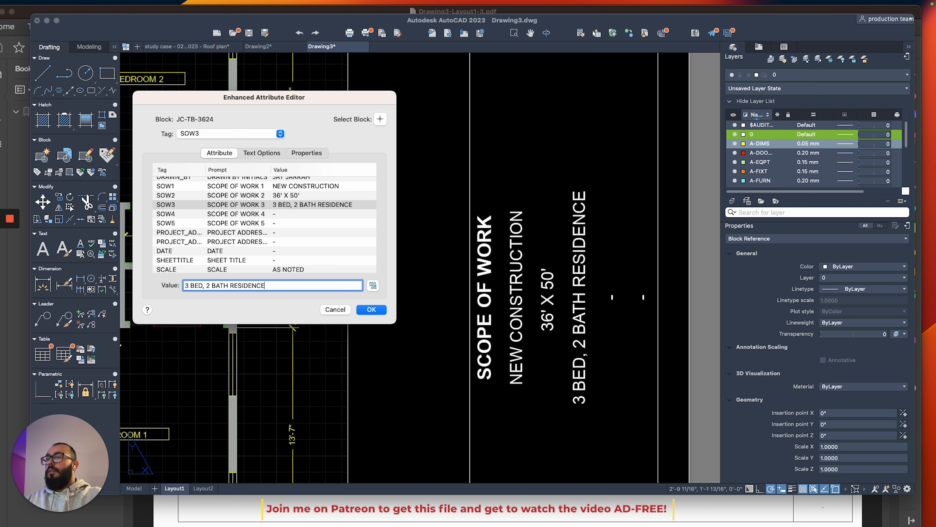
Set the fourth scope of work line (SOW4) to WOOD FRAME CONSTRUCTION.
click(225, 215)
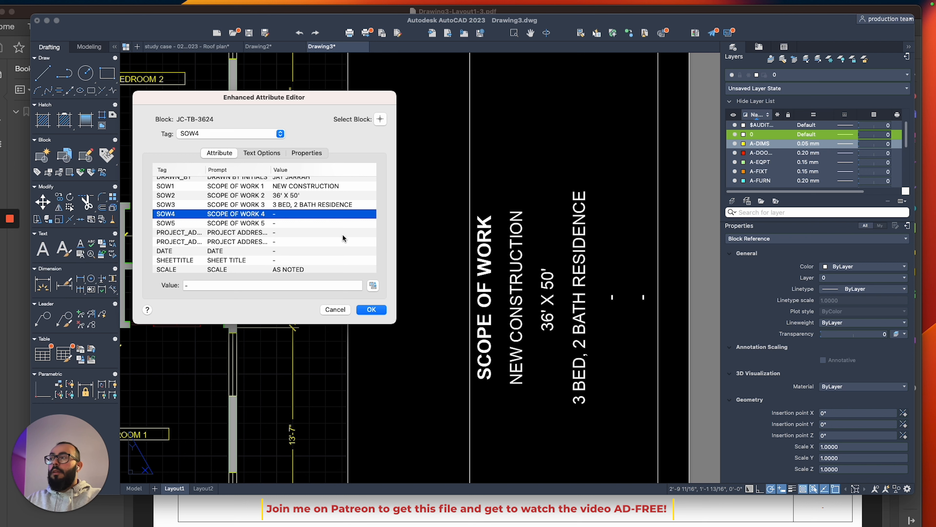
click(201, 286)
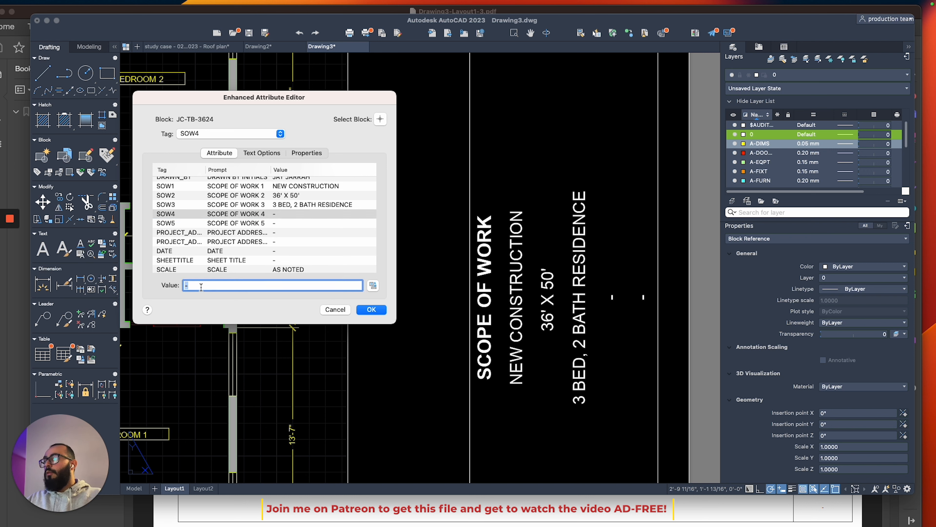
text(WOOD FRAME CONSTRUCTION)
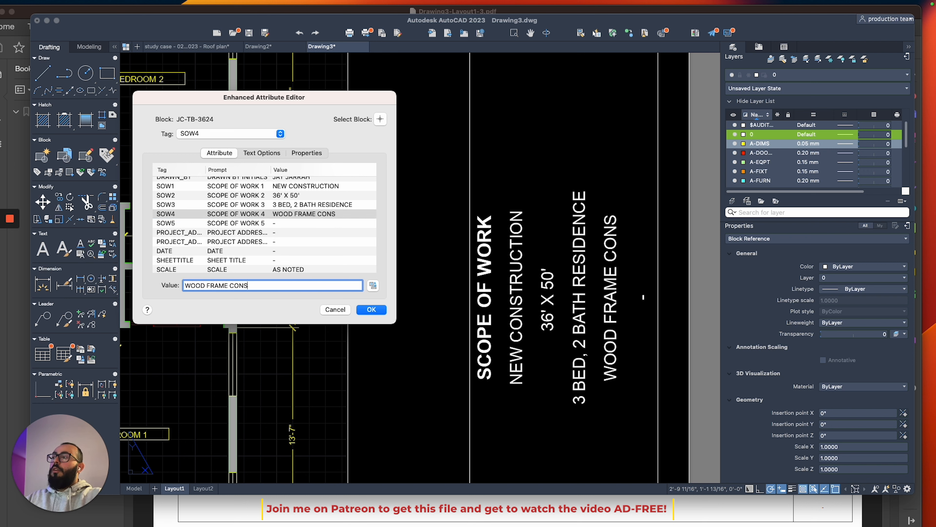
Enter the project's street name in the title block's first project address line (PROJECT_ADDRESS_LINE1).
click(247, 233)
click(224, 284)
double_click(224, 284)
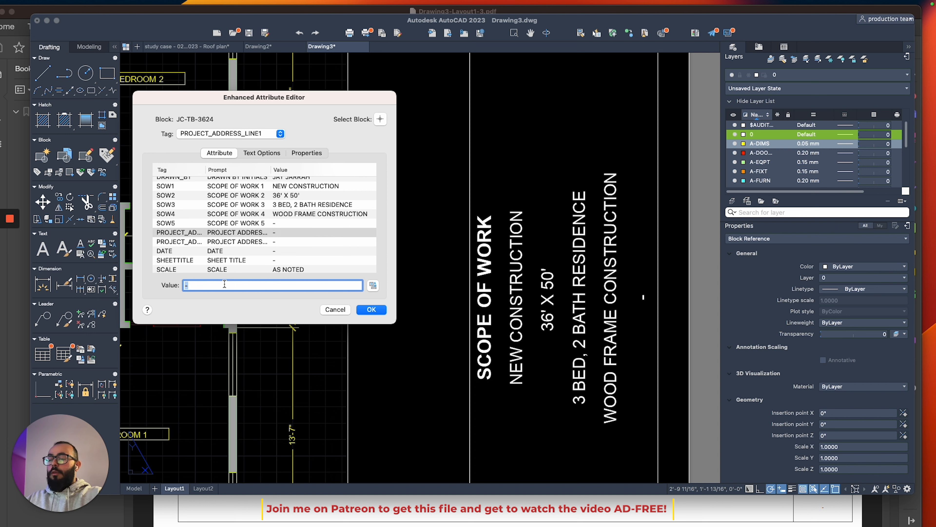
text(BURBANK BLVD)
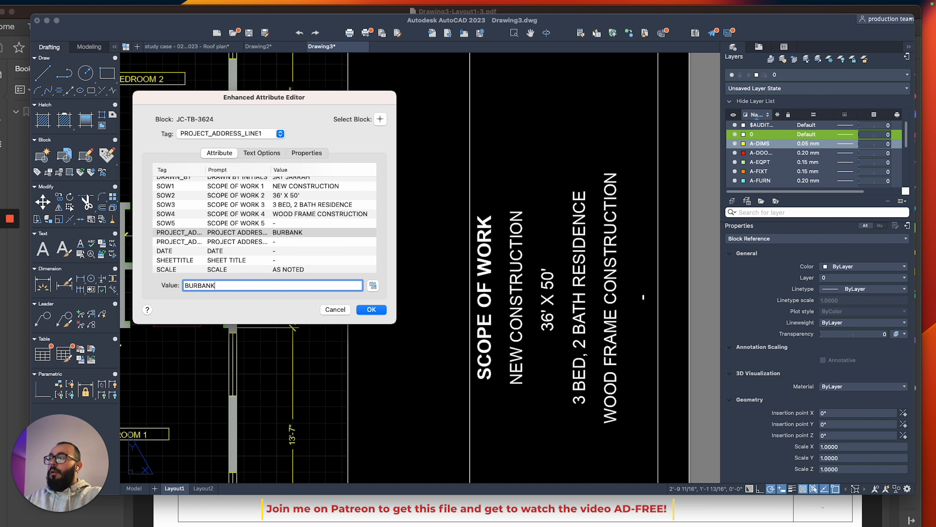
Enter the project's city, state and ZIP code in the second project address line (PROJECT_ADDRESS_LINE2).
click(235, 242)
double_click(215, 287)
text(LO)
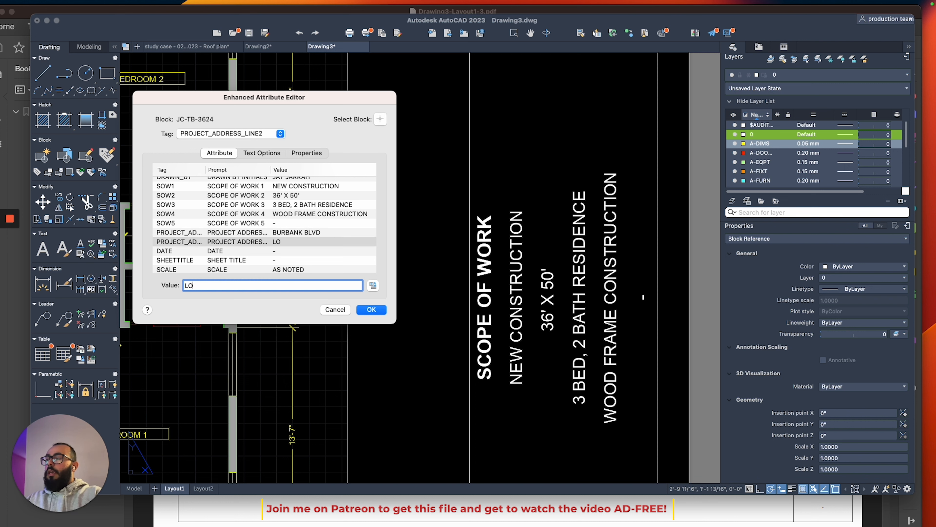
text(S ANGELES, CA )
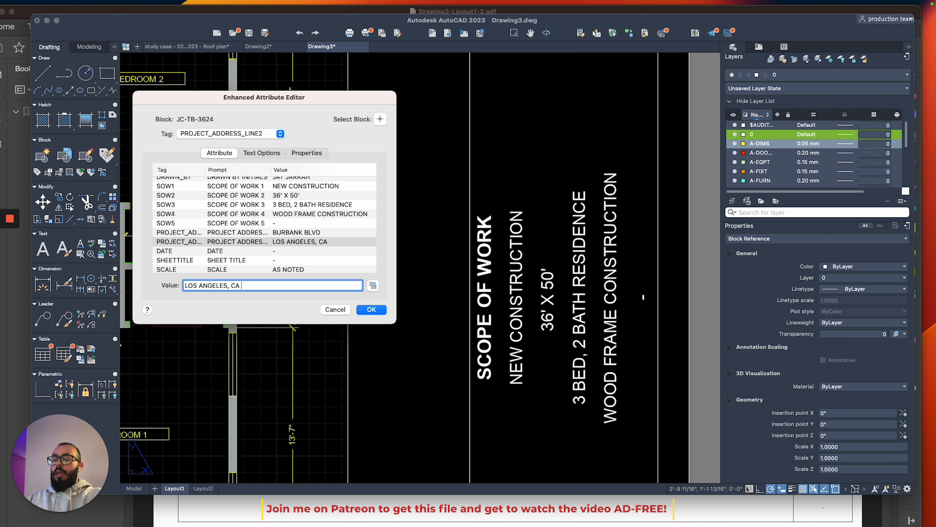
text(90000)
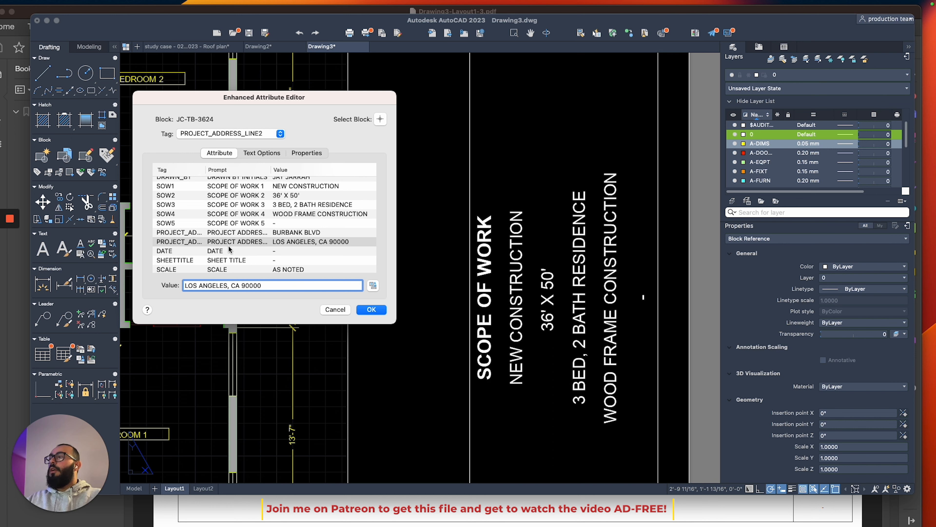
Set the title block's DATE attribute to 1/1/2023 and apply the attribute changes.
click(228, 251)
click(198, 288)
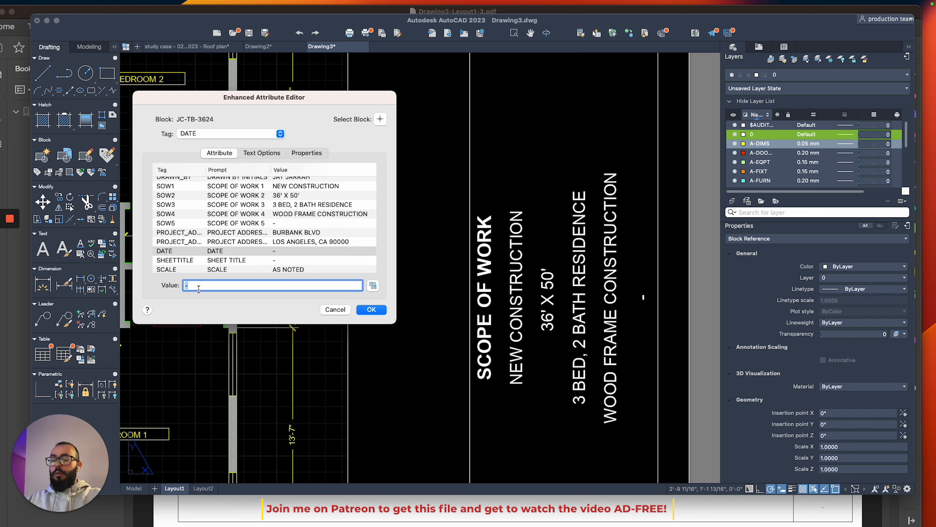
text(1/1/202)
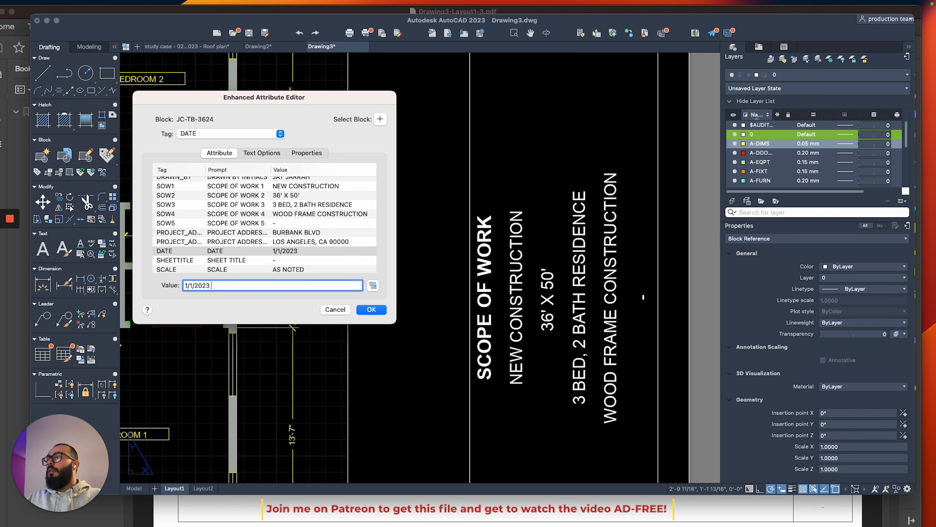
text(3)
key(Return)
click(372, 309)
Reopen the title block's attributes and set the sheet title (SHEETTITLE) to FLOOR PLANS.
scroll(375, 308, down, 4)
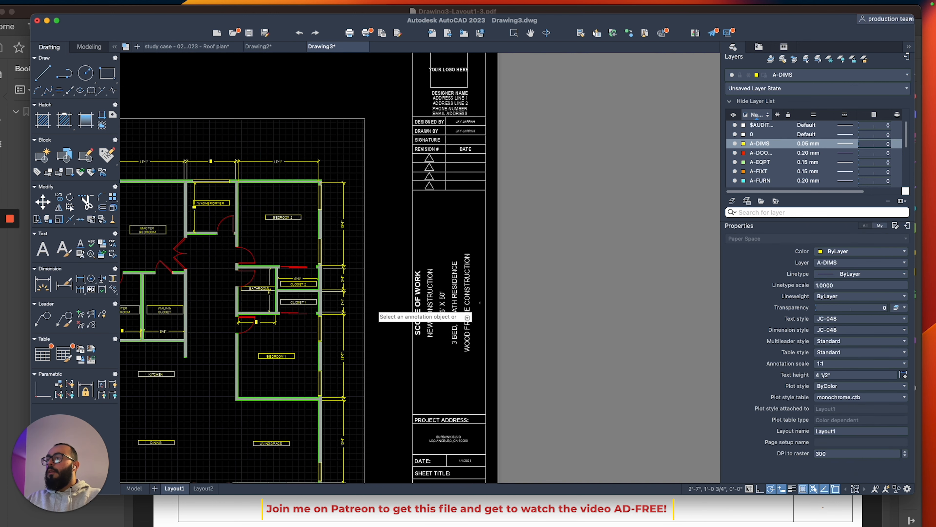
scroll(375, 310, down, 3)
scroll(446, 240, up, 8)
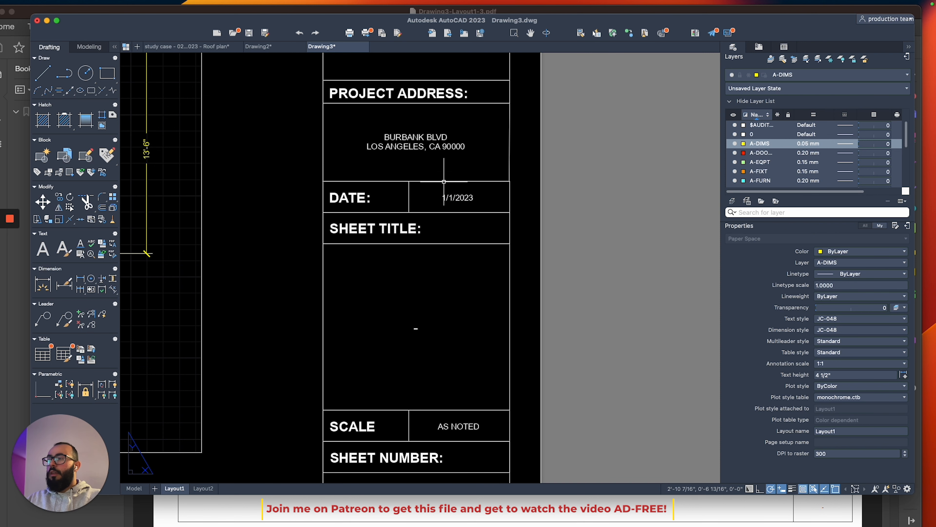
middle_drag(442, 292, 441, 208)
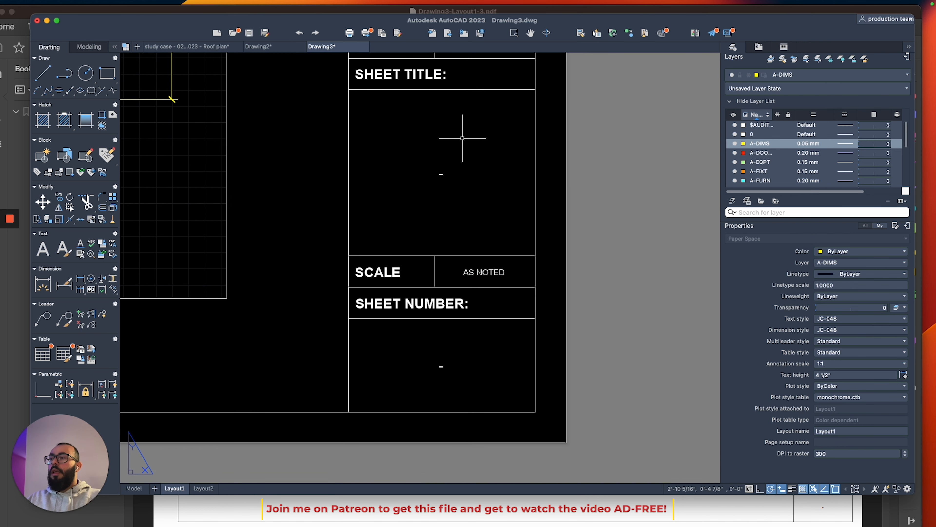
middle_drag(462, 138, 428, 184)
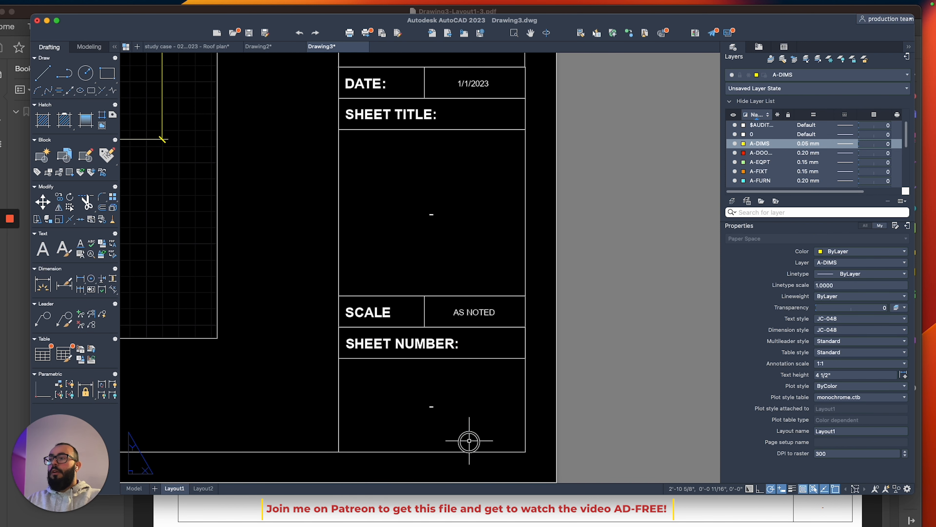
click(339, 221)
middle_drag(311, 230, 336, 275)
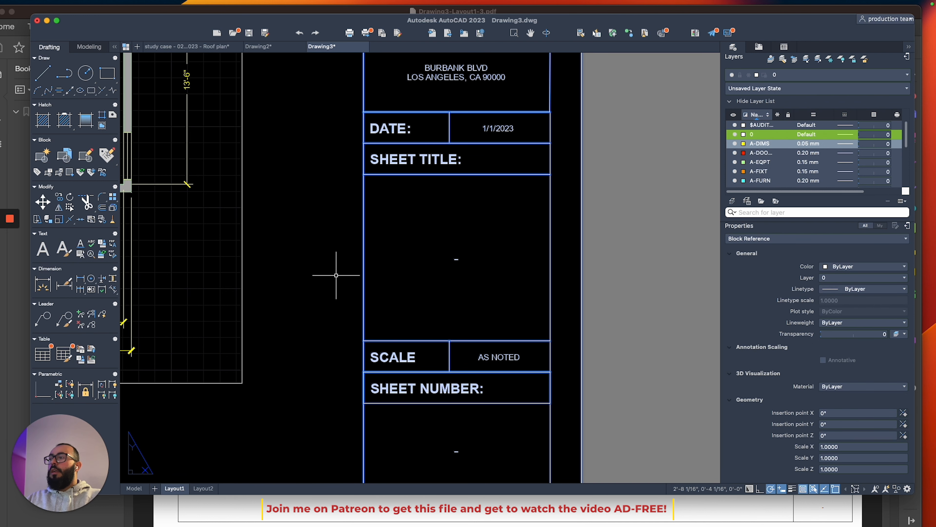
text(te)
key(Return)
scroll(266, 256, down, 2)
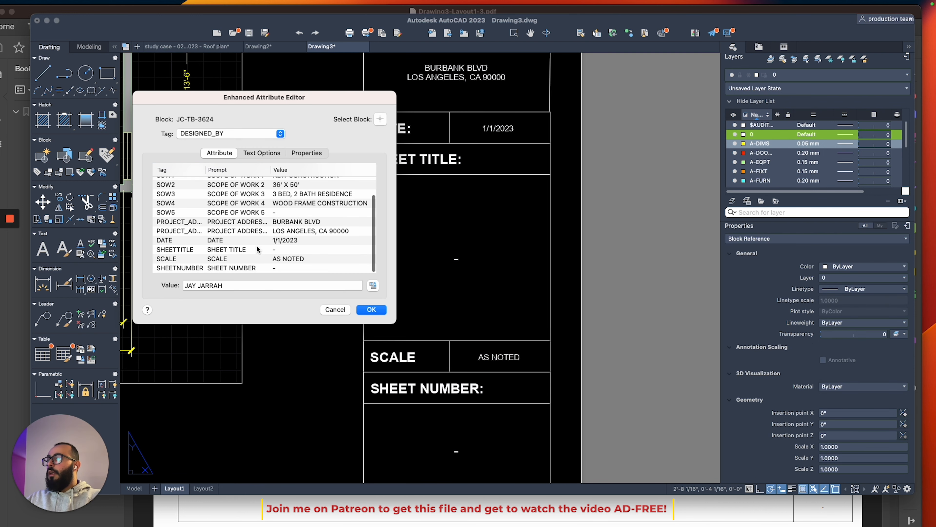
click(257, 249)
click(223, 285)
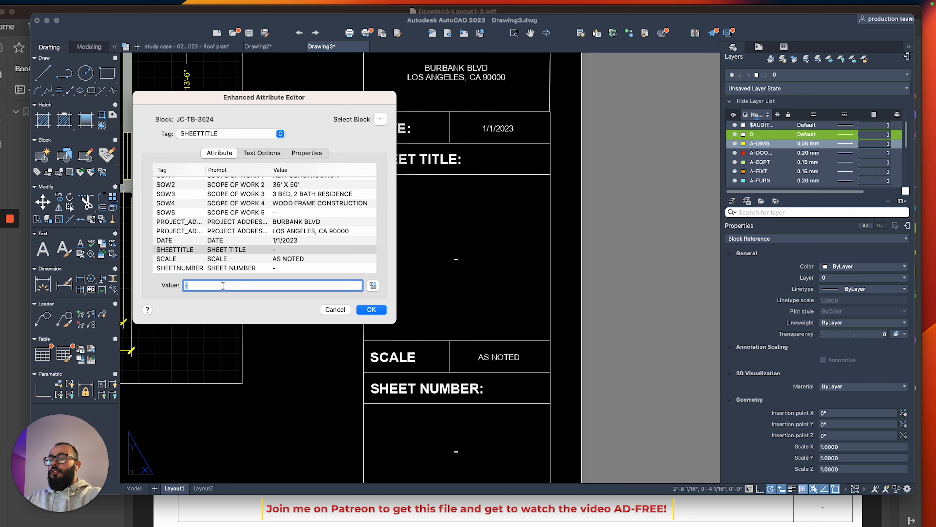
text(FLOOR PLANS)
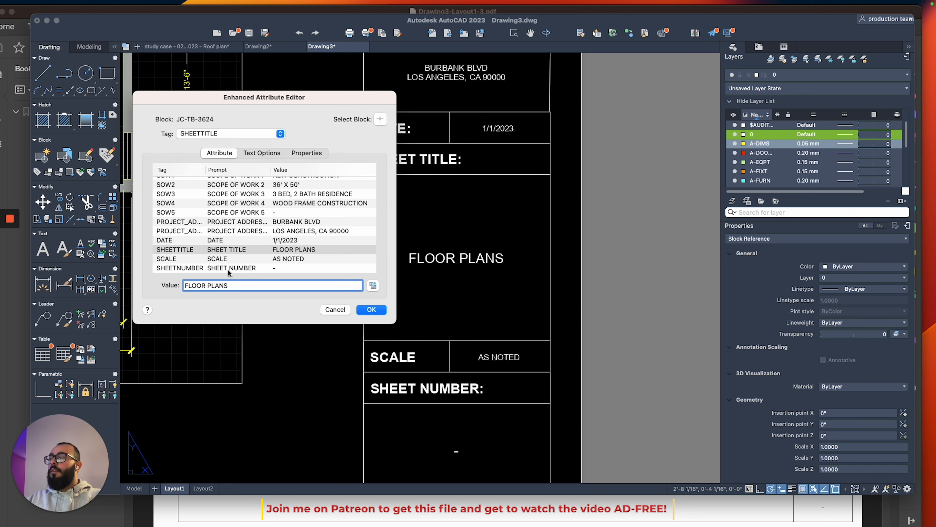
Set the sheet number (SHEETNUMBER) to A-000, apply the attribute changes and leave the text editing command.
click(228, 268)
click(206, 288)
text(A)
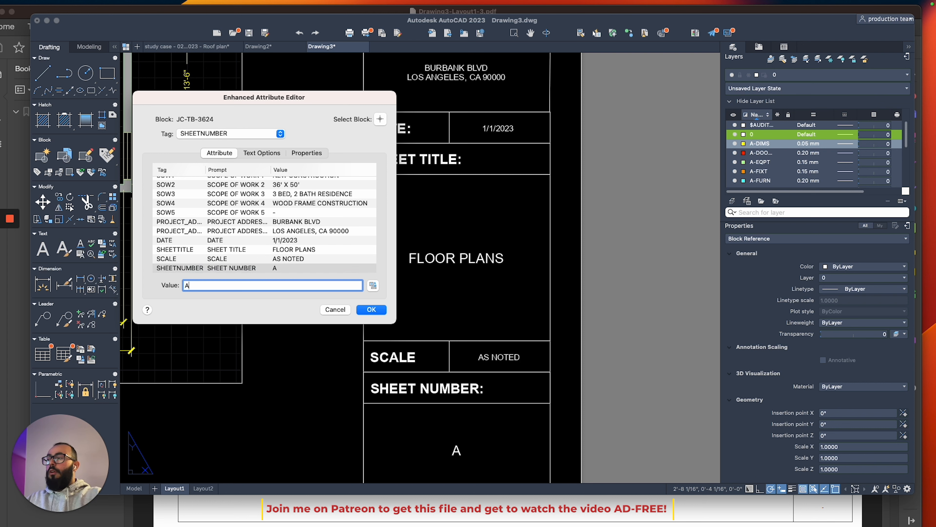
text(-000)
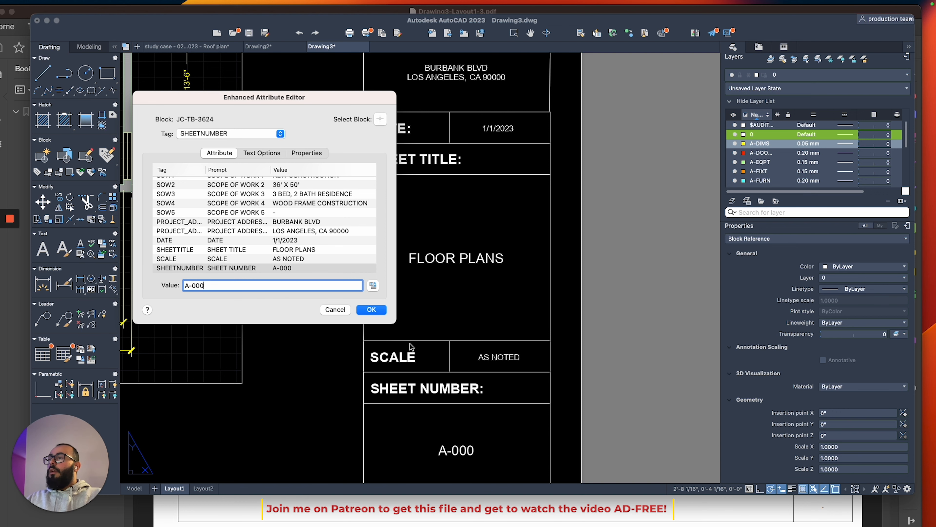
click(371, 310)
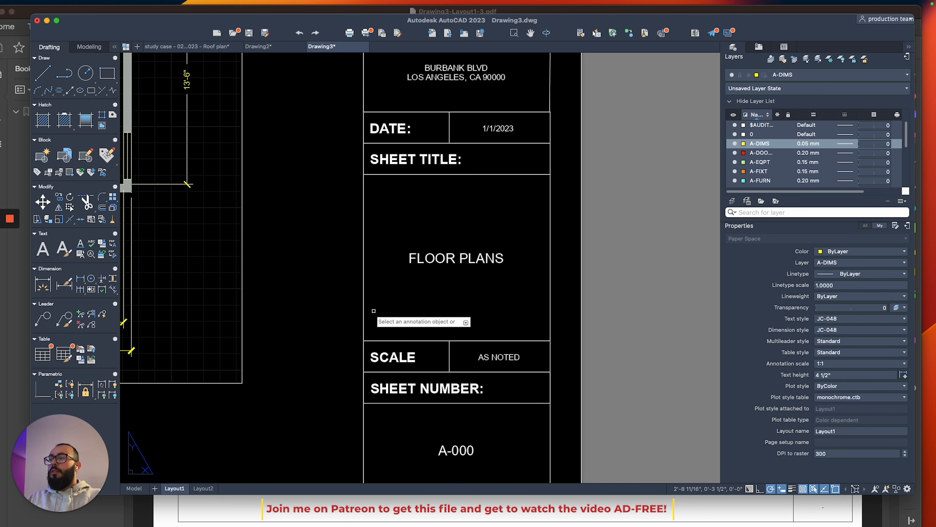
key(Escape)
Examine the completed title block, its logo and designer area, and the overall arrangement of both floor plans on the sheet.
scroll(299, 310, down, 10)
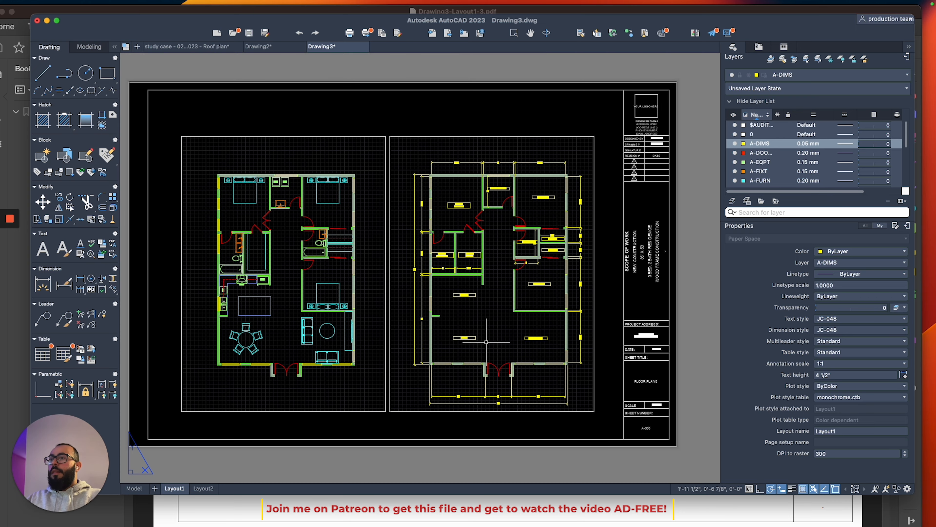
middle_drag(535, 242, 435, 290)
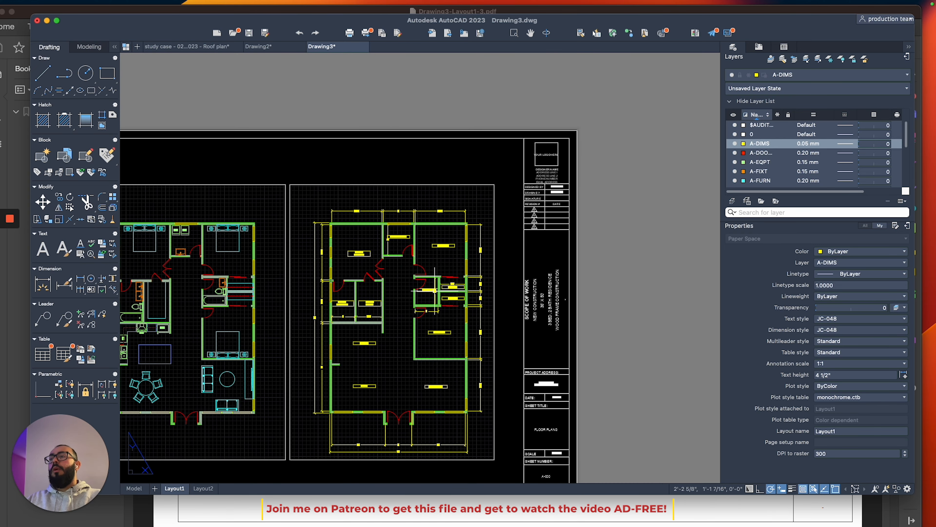
scroll(545, 155, up, 3)
scroll(567, 162, up, 3)
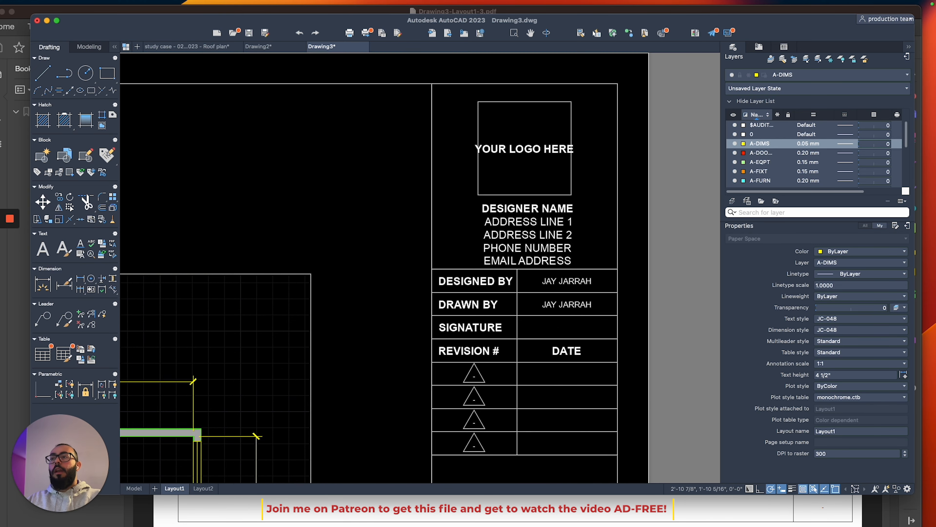
scroll(592, 151, up, 2)
scroll(592, 150, down, 2)
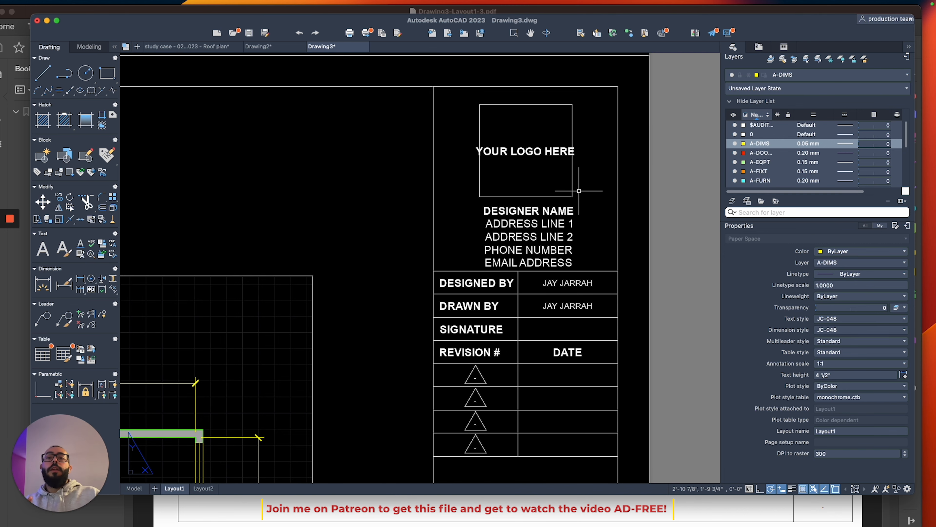
scroll(565, 184, up, 2)
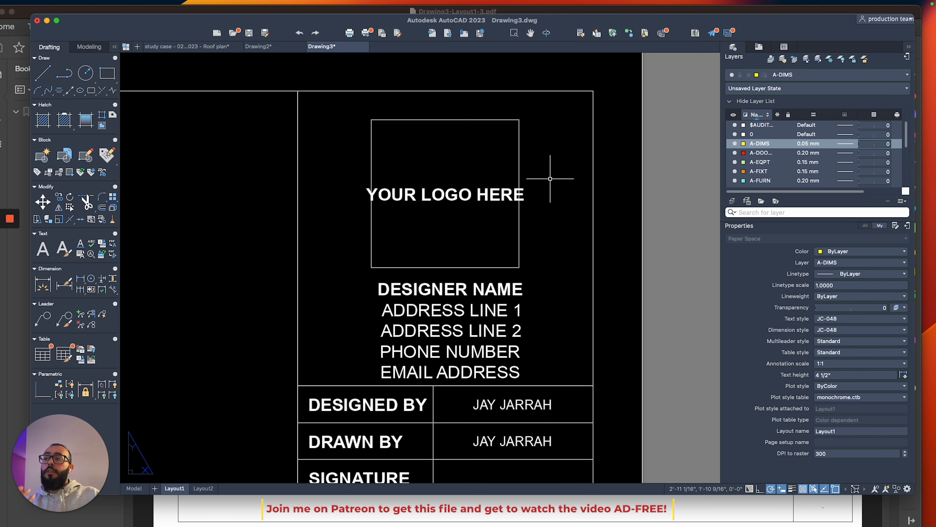
scroll(550, 179, down, 3)
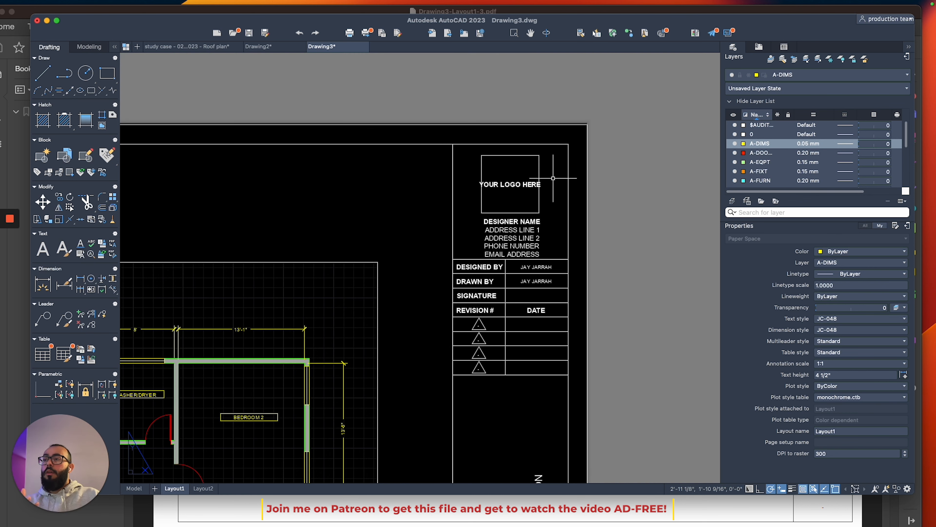
scroll(484, 201, down, 5)
middle_drag(399, 222, 494, 189)
mouse_move(321, 267)
middle_down()
mouse_move(416, 209)
mouse_move(398, 233)
middle_up()
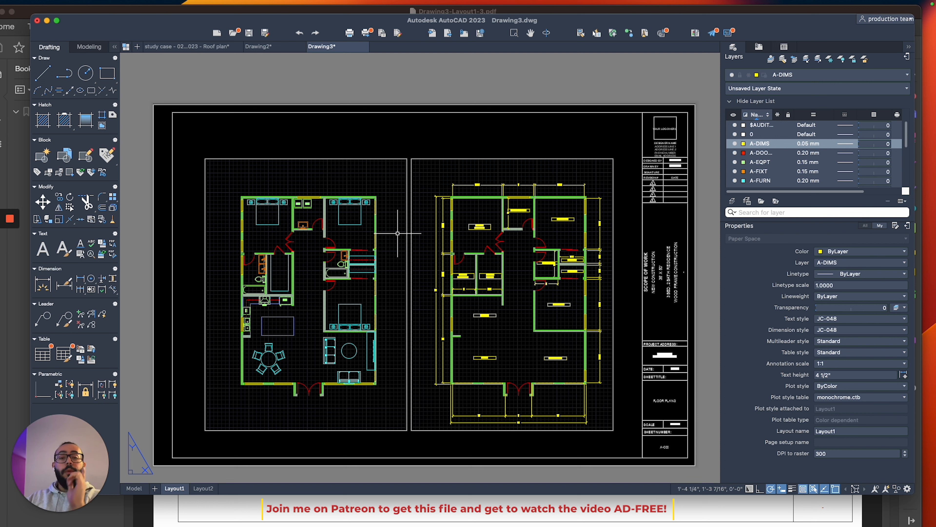
Generate a plot preview of the Layout1 sheet with the PREVIEW command.
text(PR)
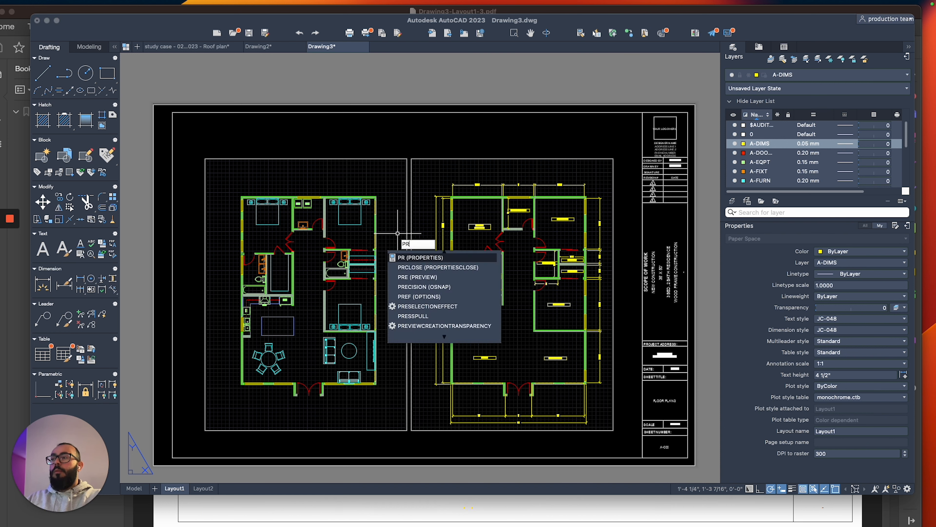
text(E)
key(Return)
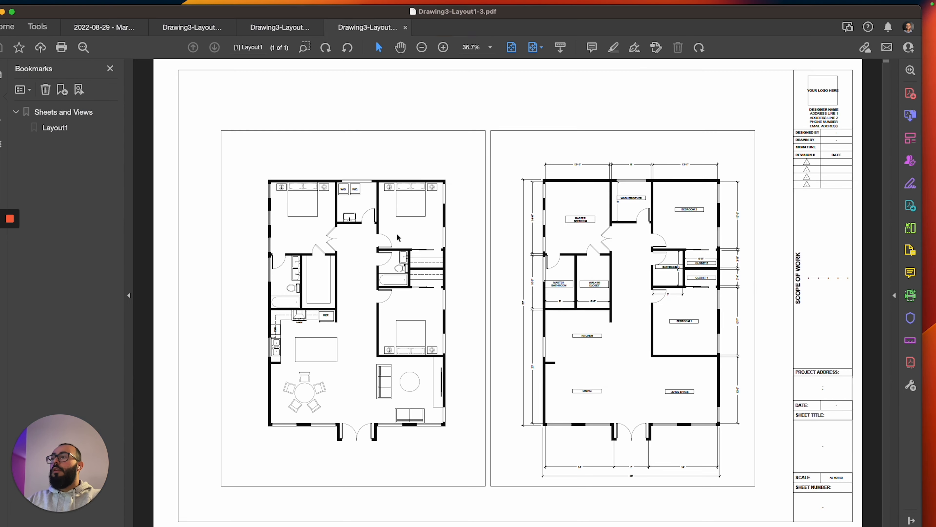